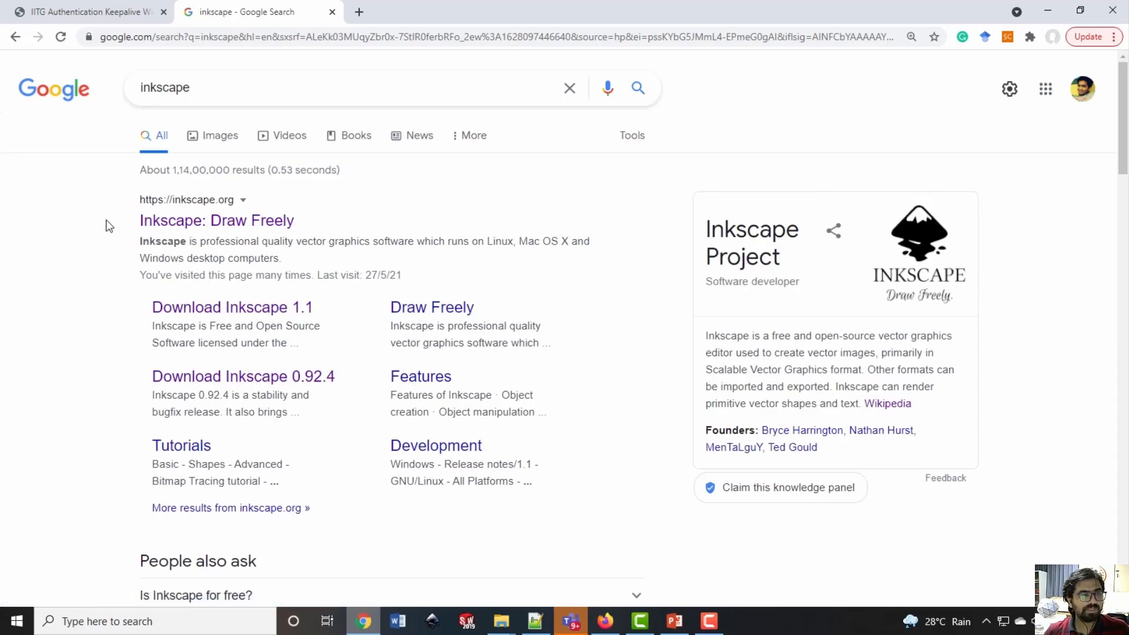
# Open the Download Inkscape 0.92.4 page from the search results
pyautogui.click(316, 230)
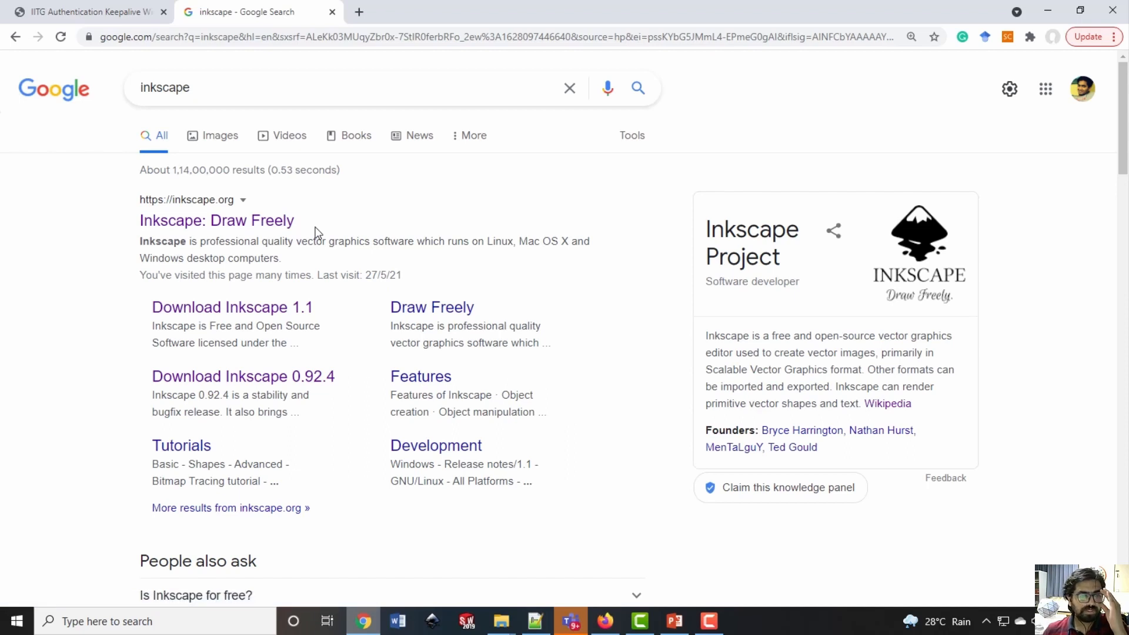
pyautogui.moveTo(141, 382); pyautogui.dragTo(239, 378)
pyautogui.click(145, 375)
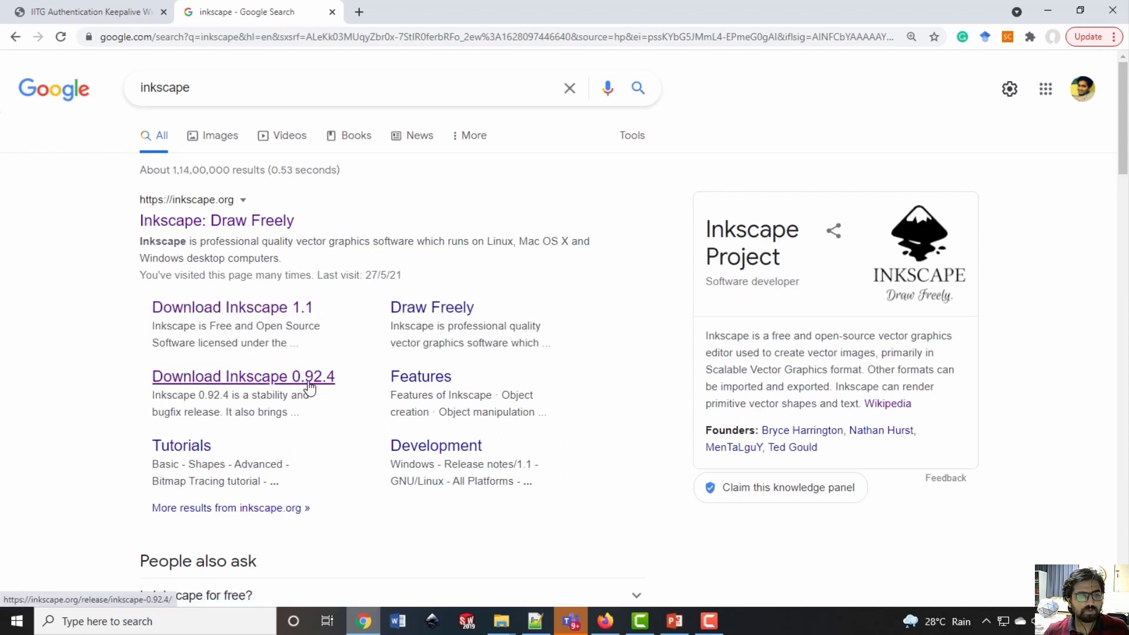
pyautogui.moveTo(348, 389); pyautogui.dragTo(150, 379)
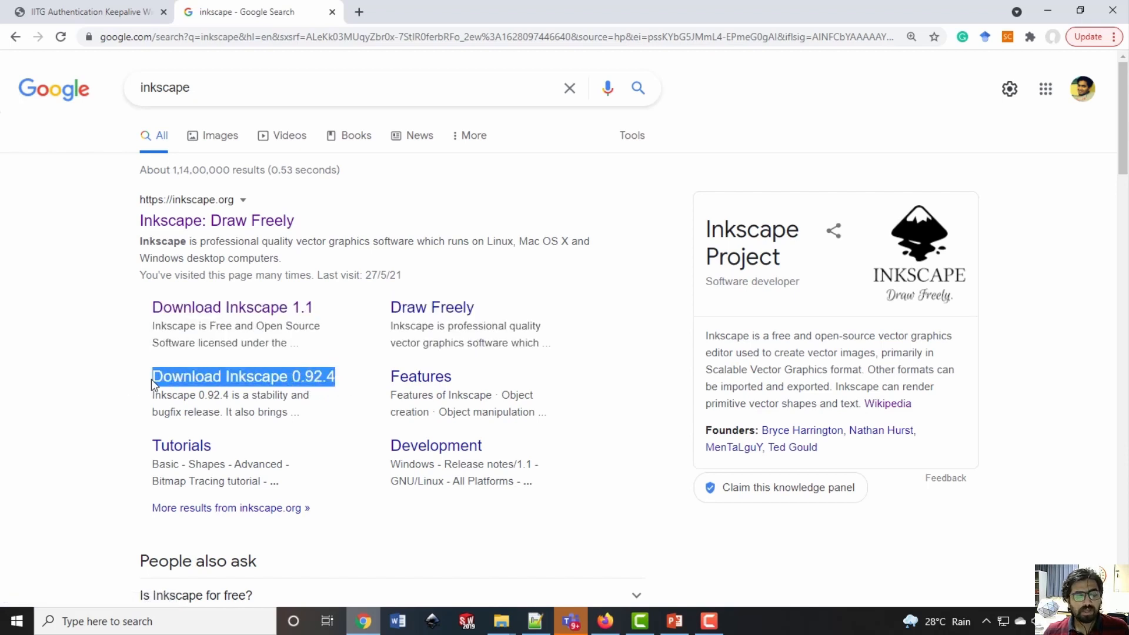
pyautogui.click(77, 401)
pyautogui.click(261, 380)
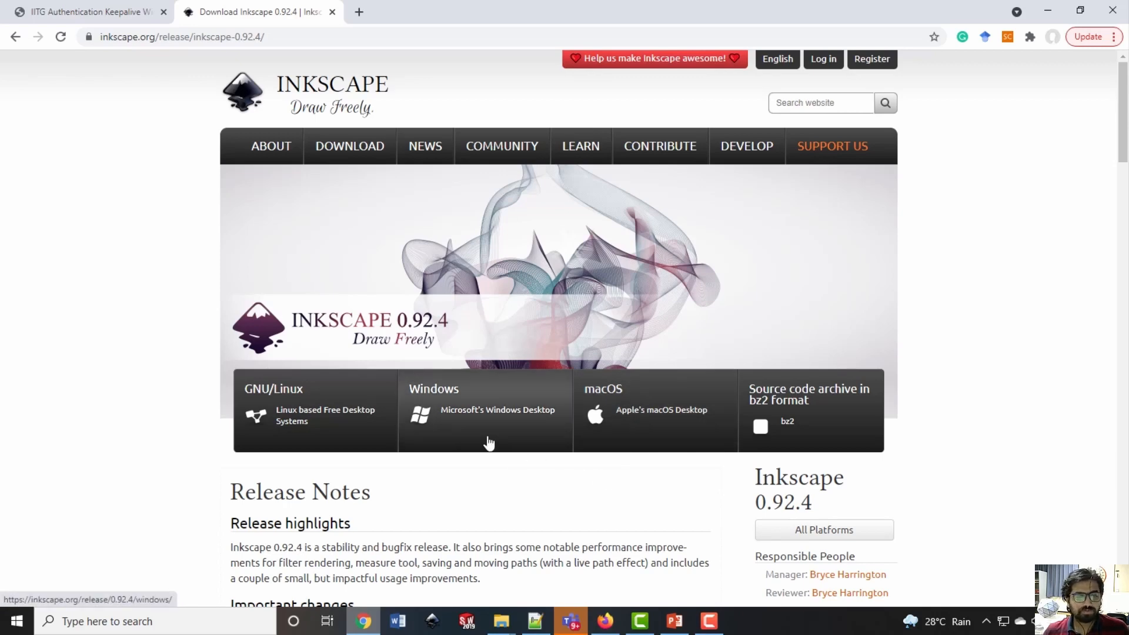
# Go to the Inkscape 0.92.4 download options for 64-bit Windows
pyautogui.click(488, 444)
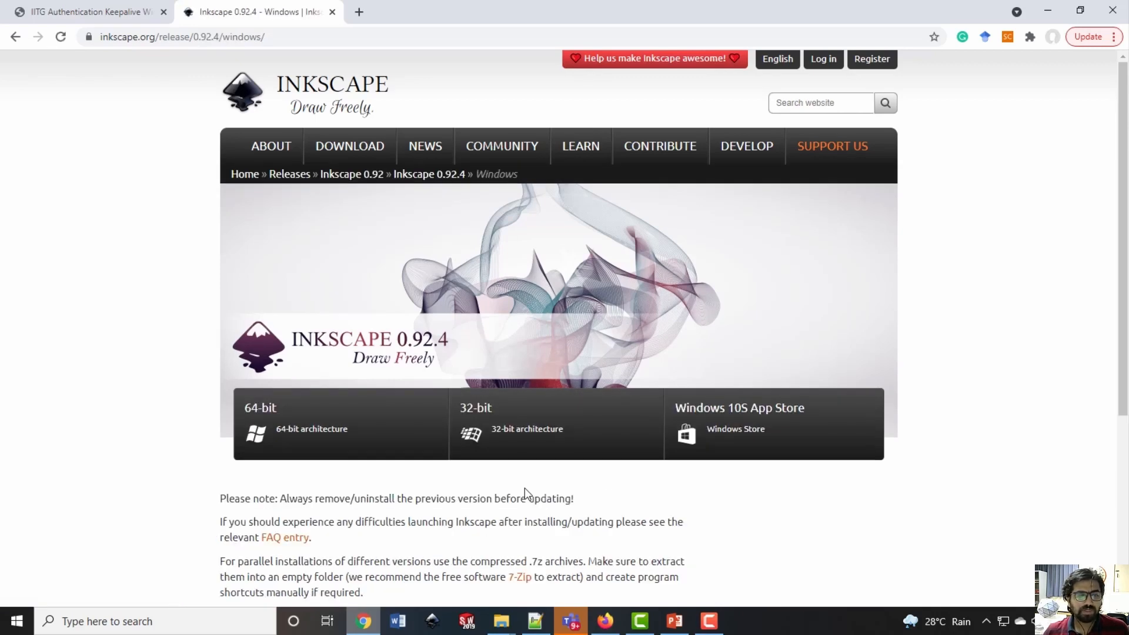
pyautogui.scroll(-1, 521, 494)
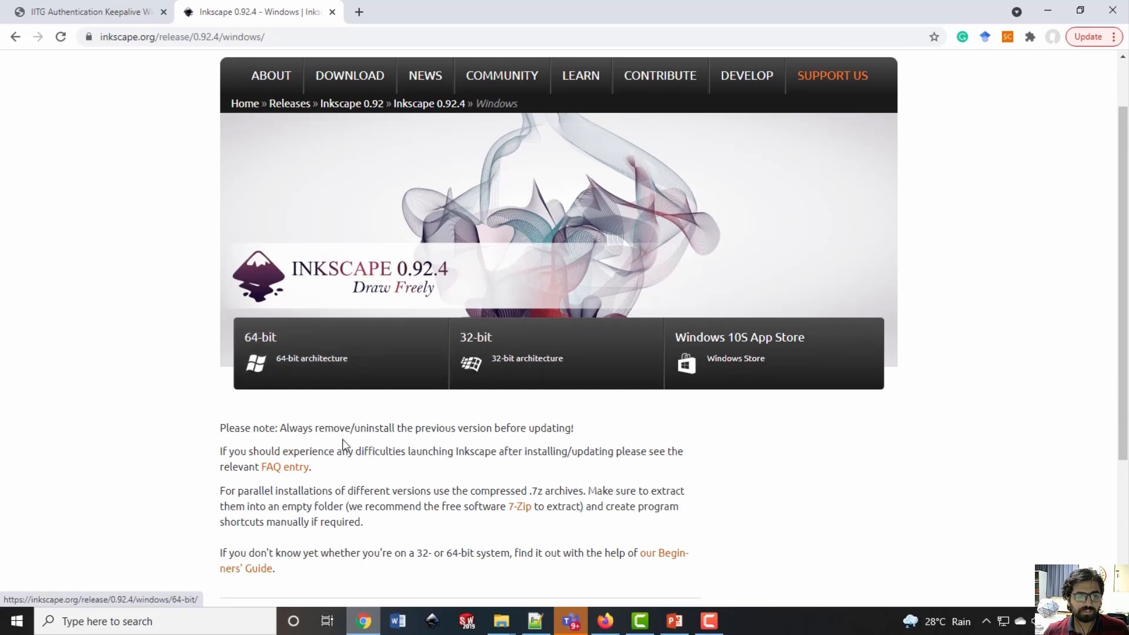
pyautogui.click(390, 368)
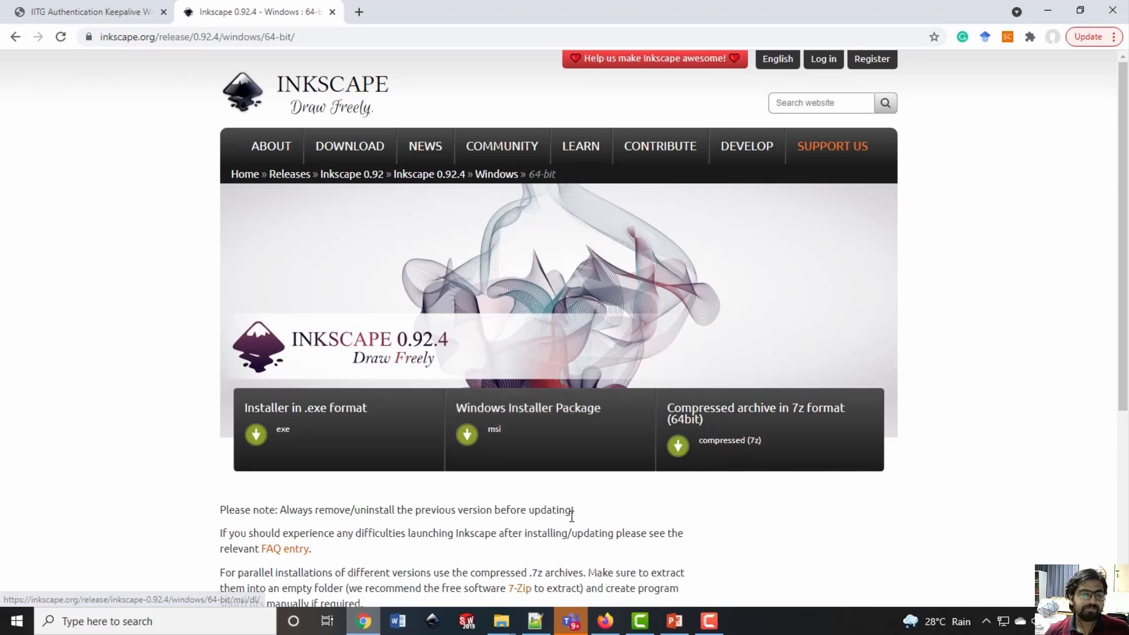
# Search the computer for "ink" and launch Inkscape 0.92.3
pyautogui.click(217, 622)
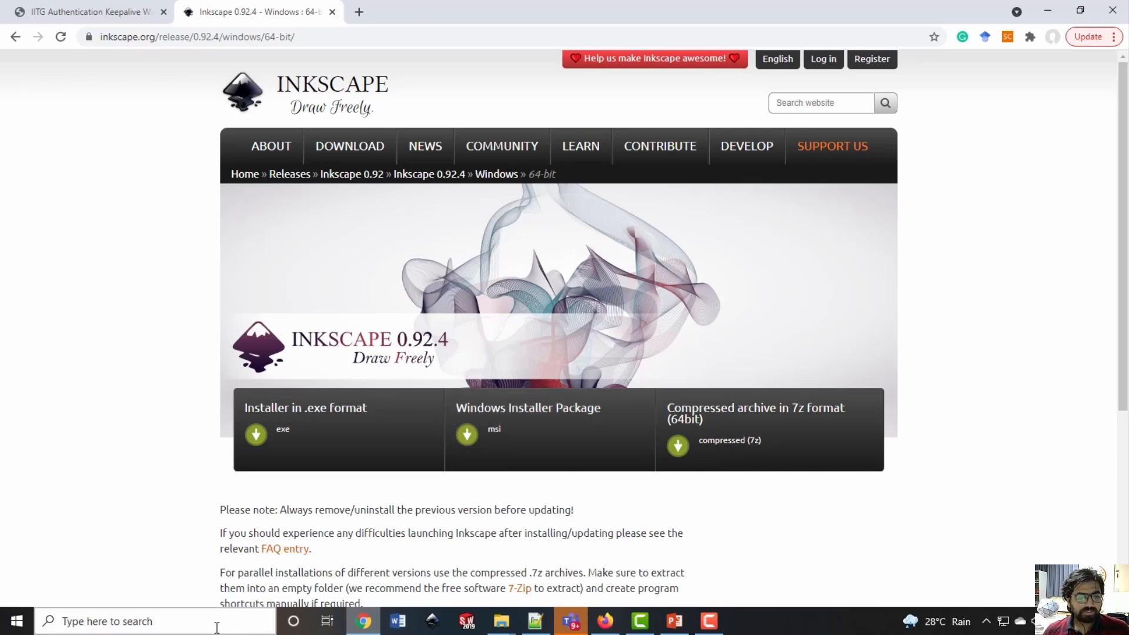
pyautogui.write('i')
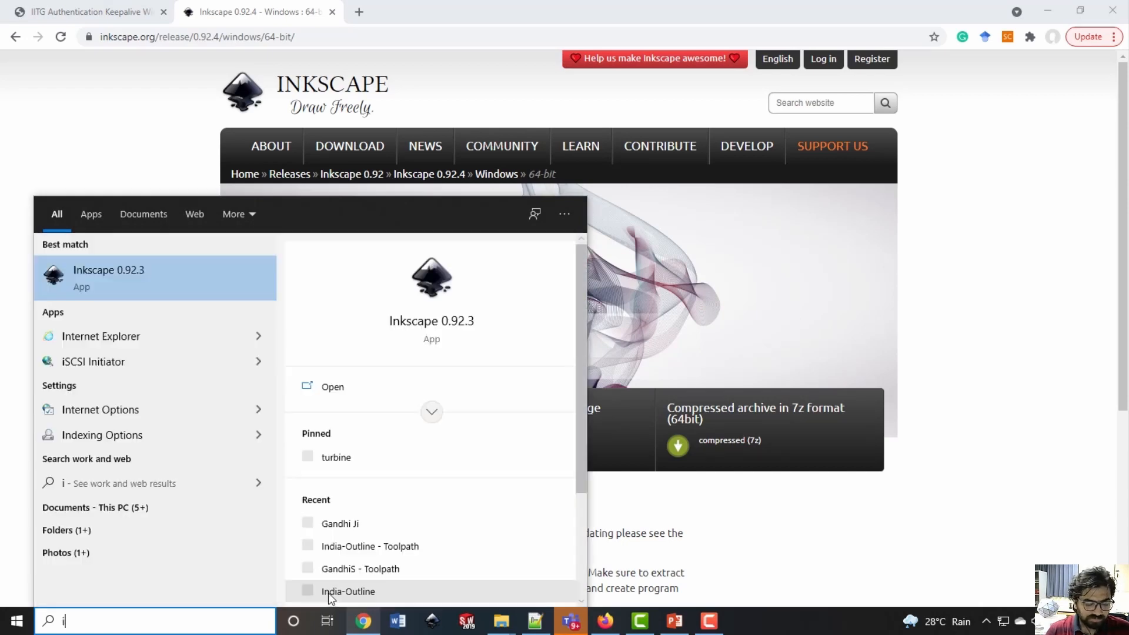
pyautogui.write('nk')
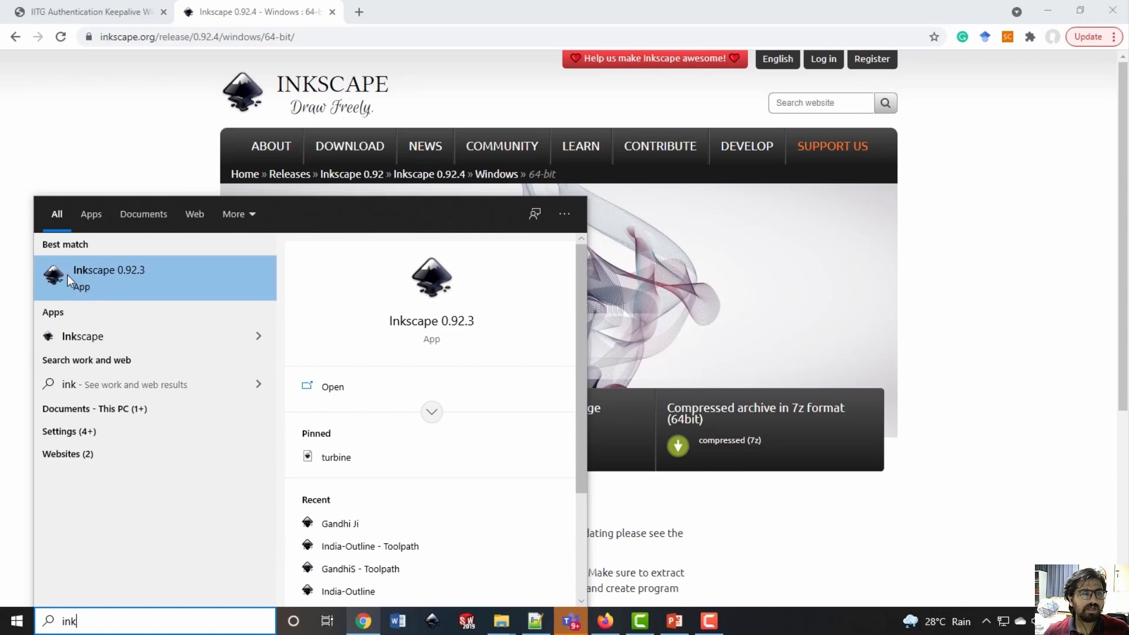
pyautogui.click(143, 280)
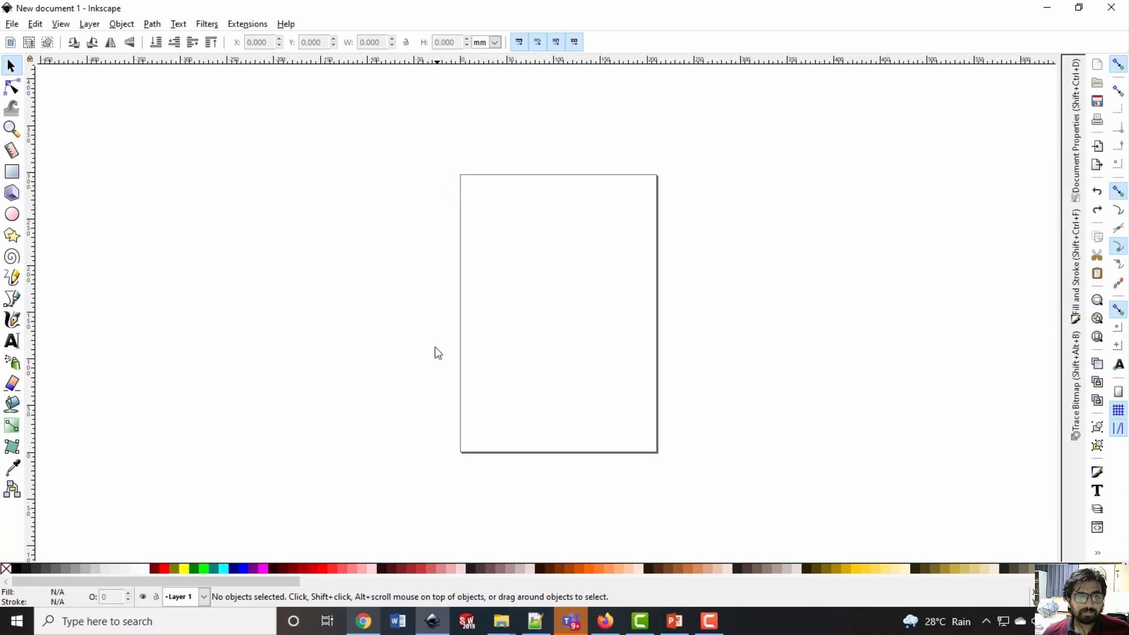
# Open the document properties showing the page size settings
pyautogui.click(12, 24)
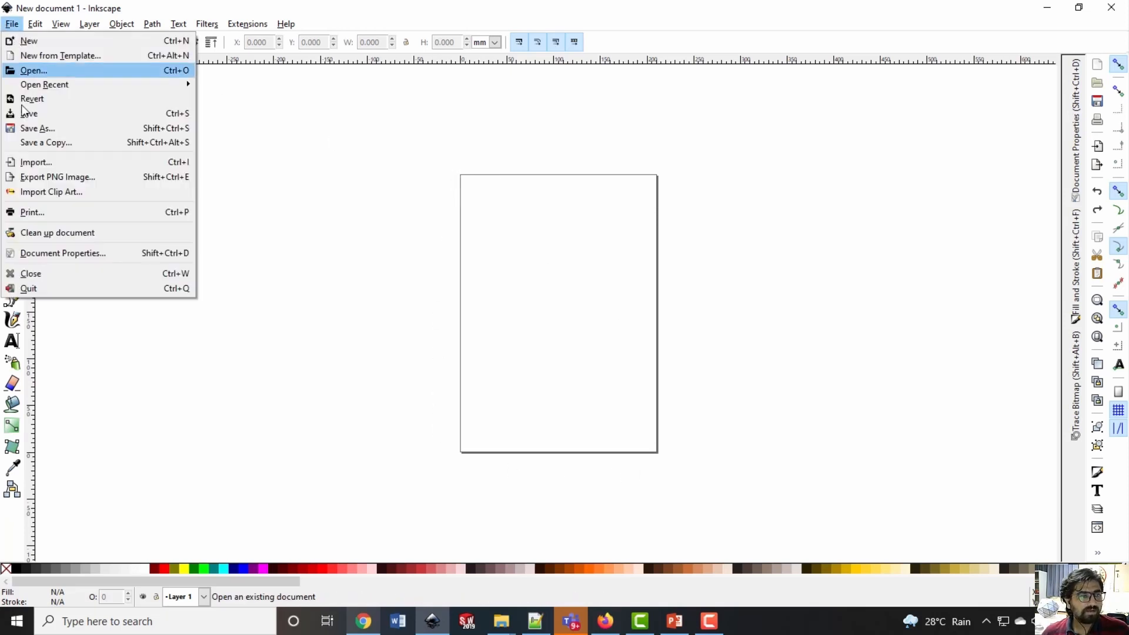
pyautogui.click(49, 254)
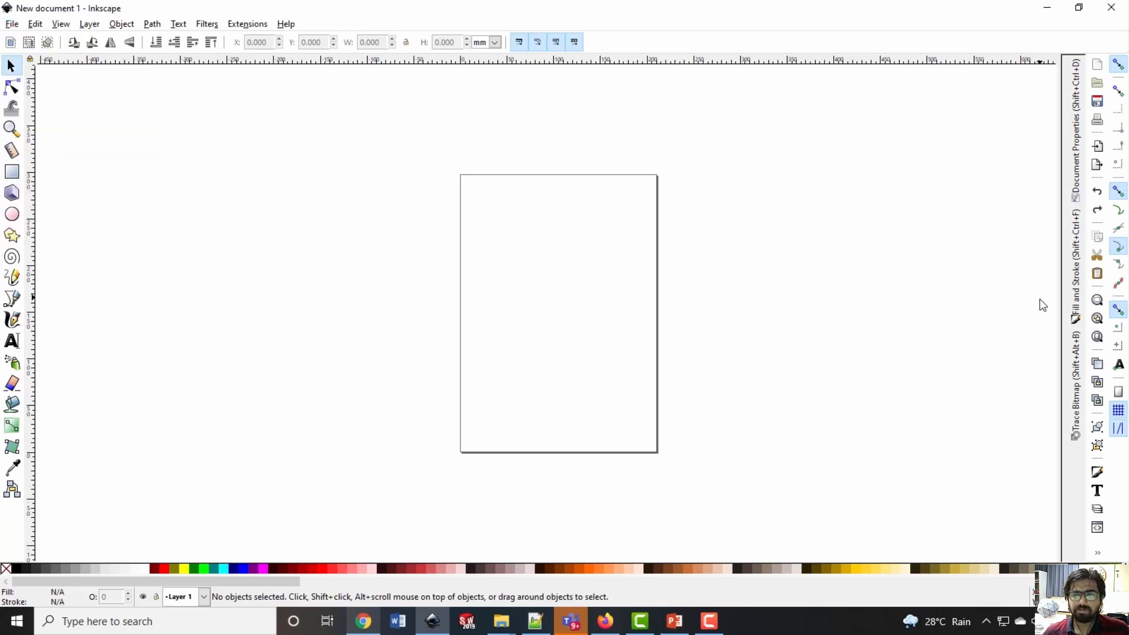
pyautogui.click(1070, 165)
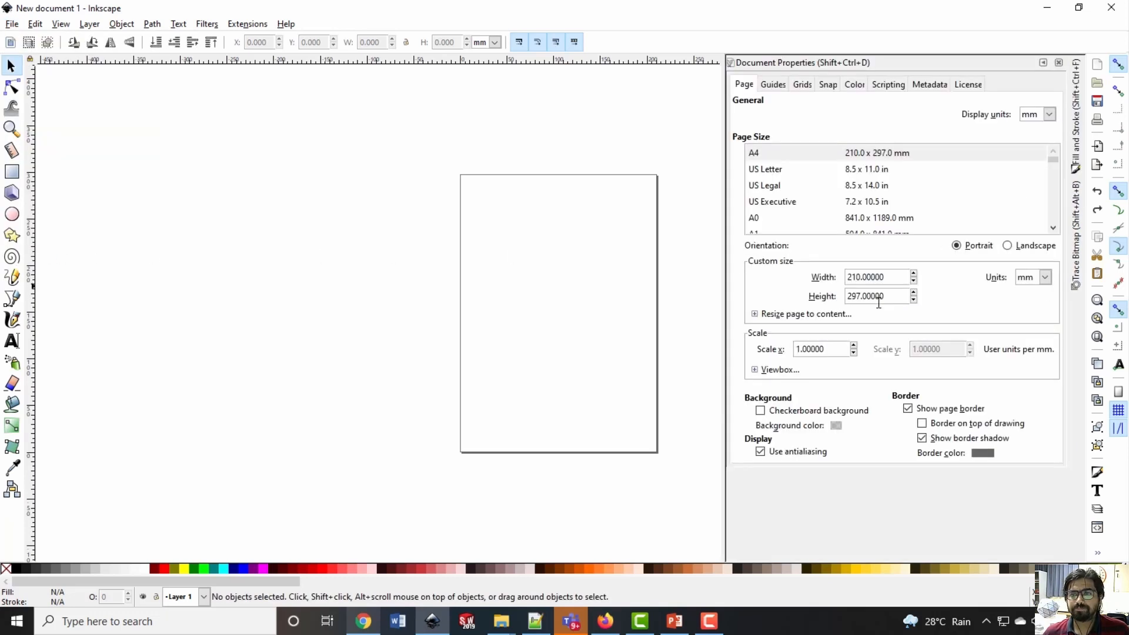
# Try the A0 page size and return the page to A4
pyautogui.click(781, 156)
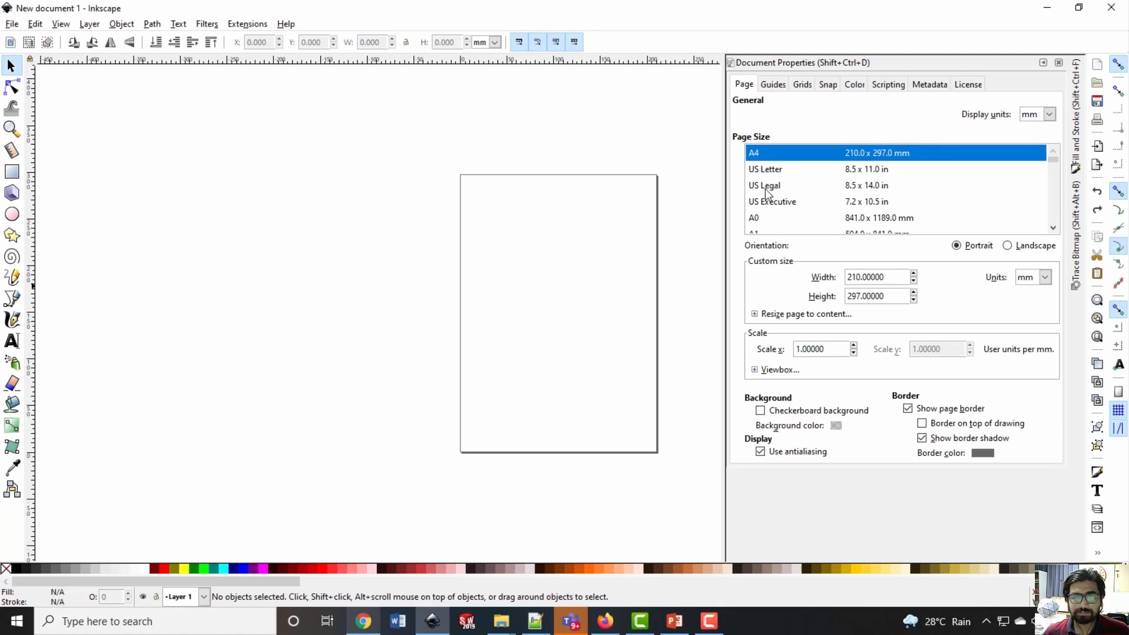
pyautogui.click(763, 225)
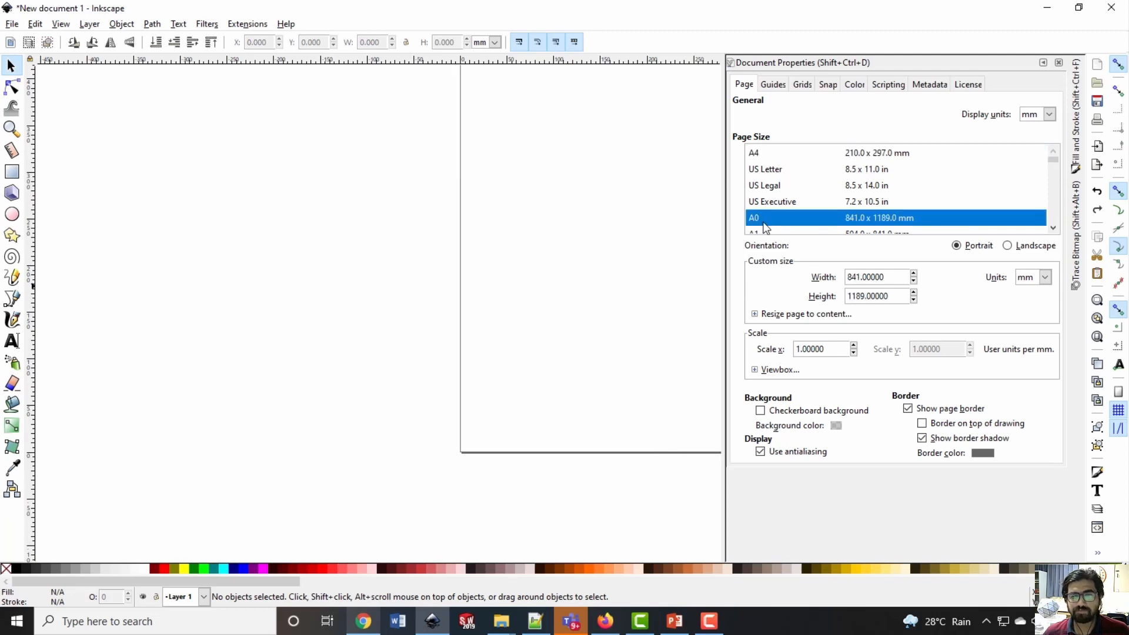
pyautogui.click(771, 155)
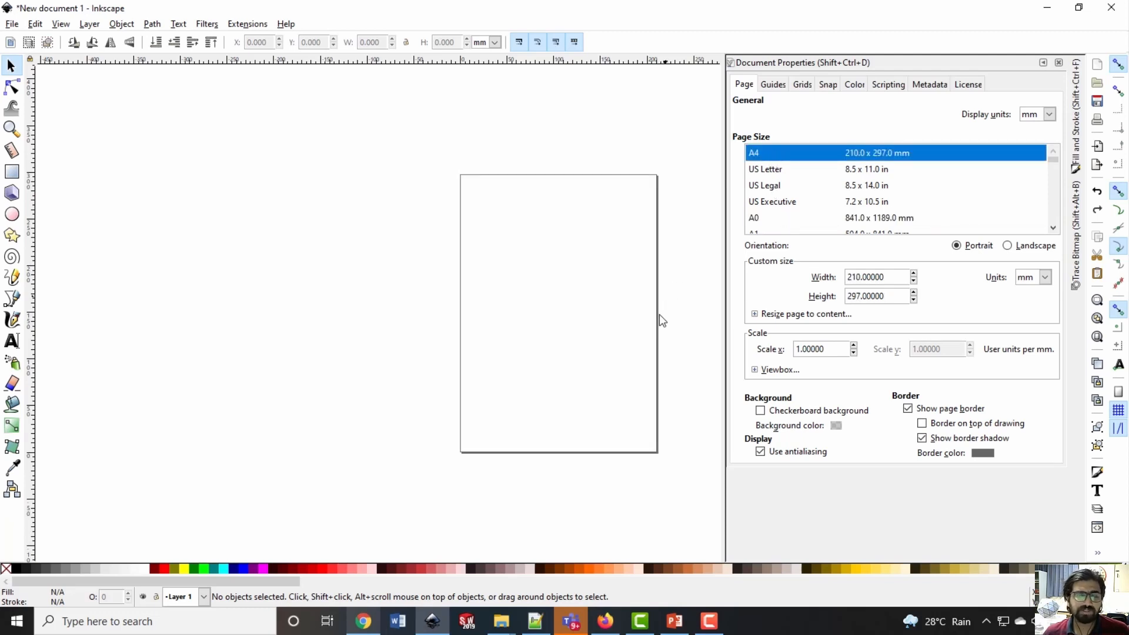
pyautogui.moveTo(898, 278); pyautogui.dragTo(811, 278)
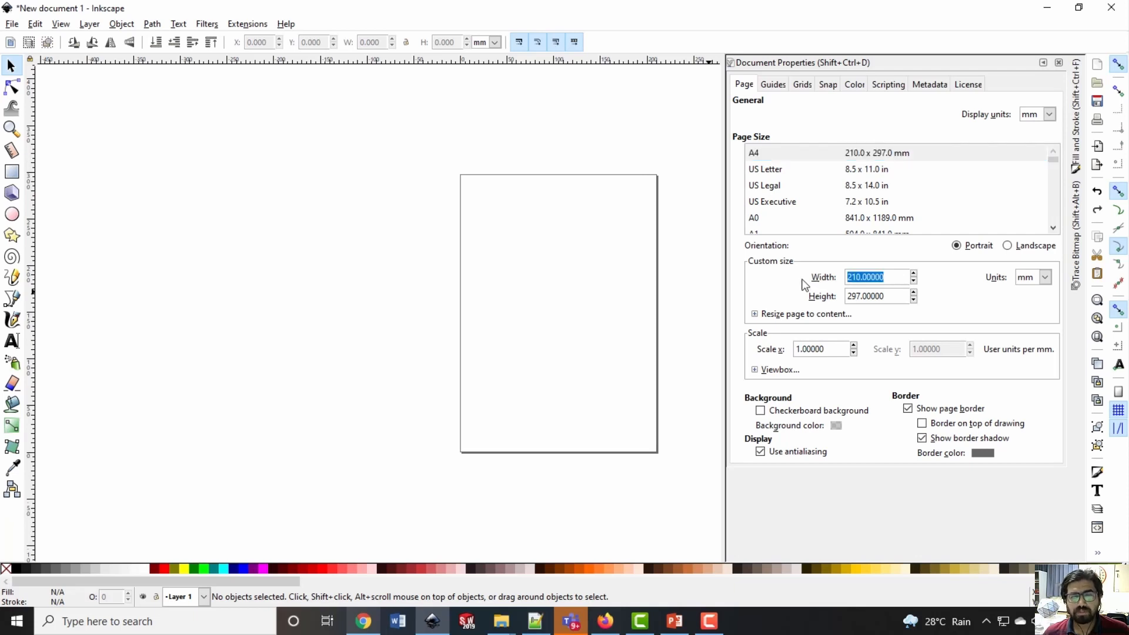
pyautogui.click(891, 276)
pyautogui.moveTo(895, 276); pyautogui.dragTo(790, 277)
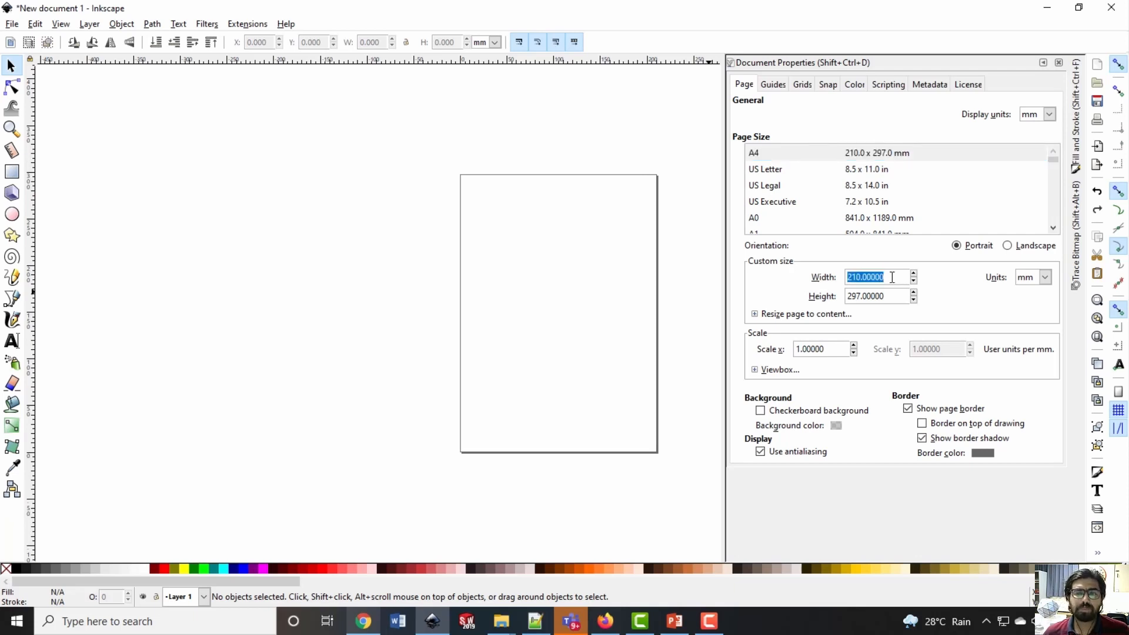
pyautogui.click(893, 278)
pyautogui.moveTo(892, 294); pyautogui.dragTo(838, 290)
pyautogui.click(885, 274)
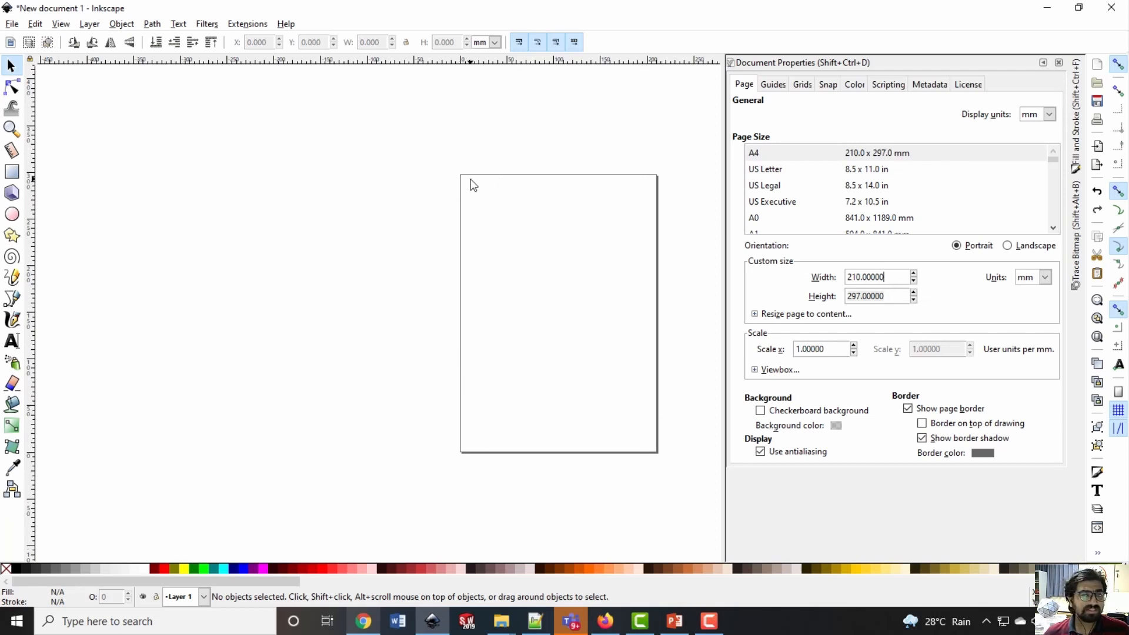
# Set the custom page size to 200 mm wide by 200 mm high and collapse the document properties
pyautogui.doubleClick(892, 276)
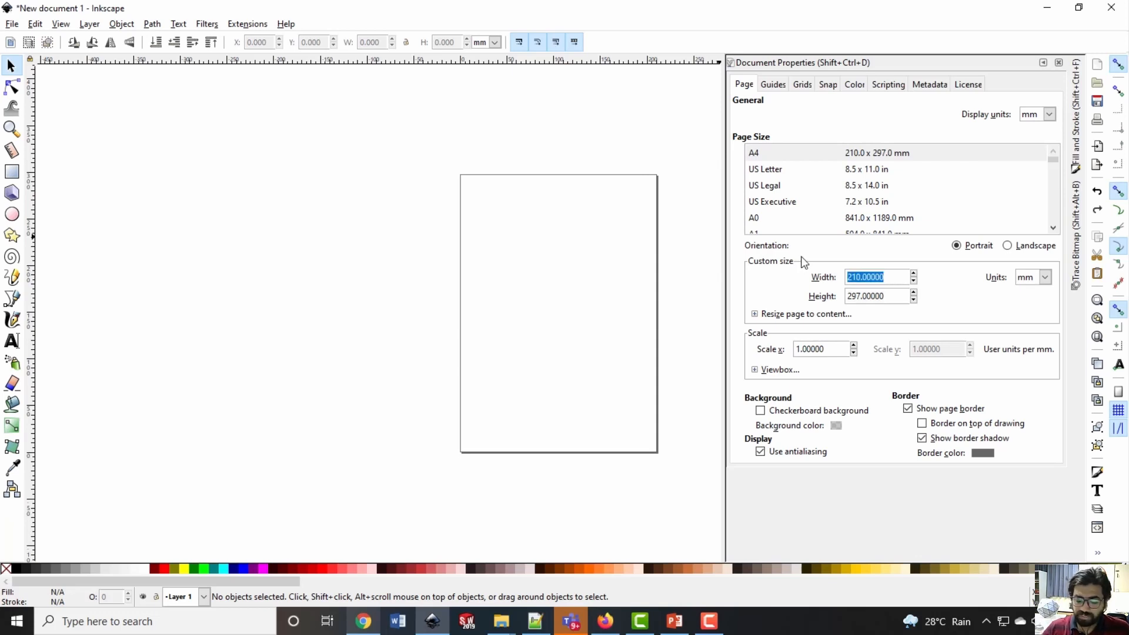
pyautogui.write('200')
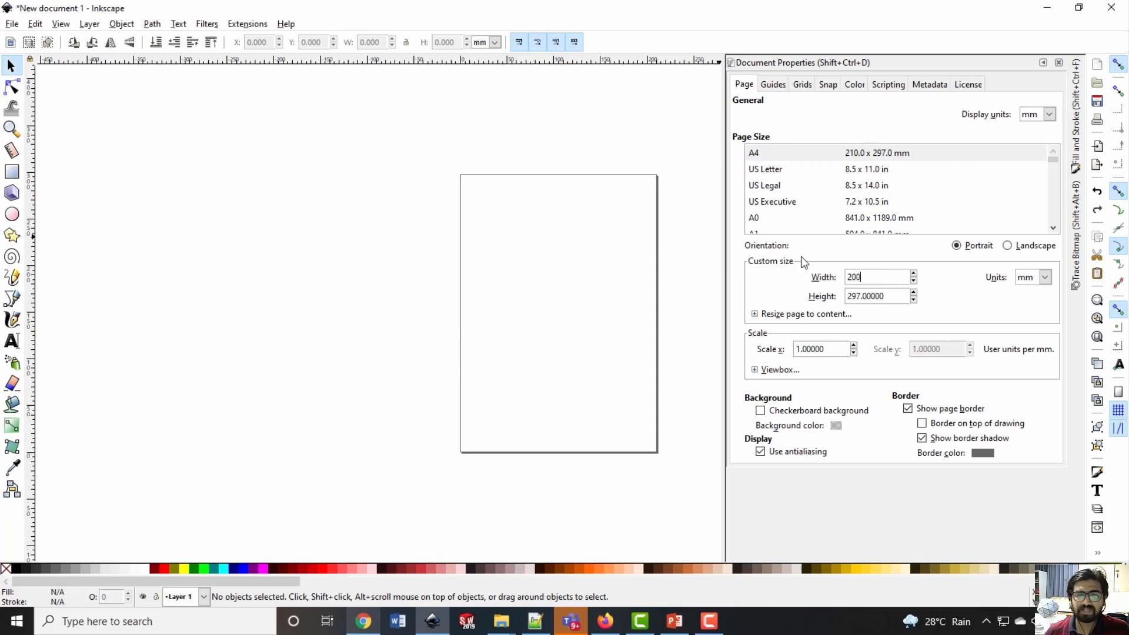
pyautogui.press('Tab')
pyautogui.write('200')
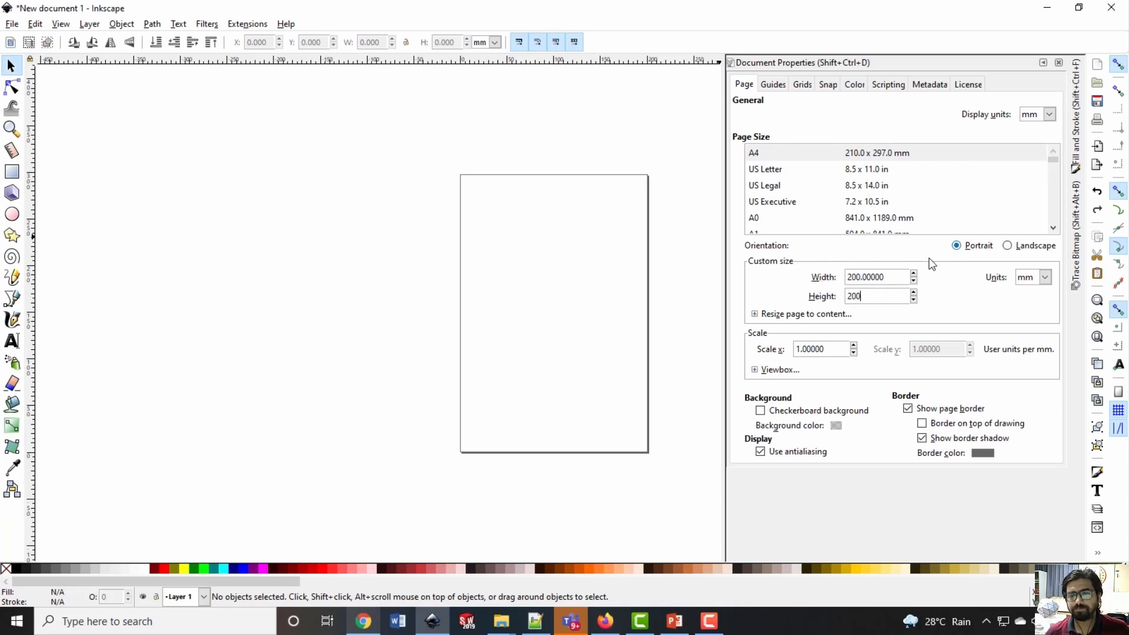
pyautogui.click(891, 274)
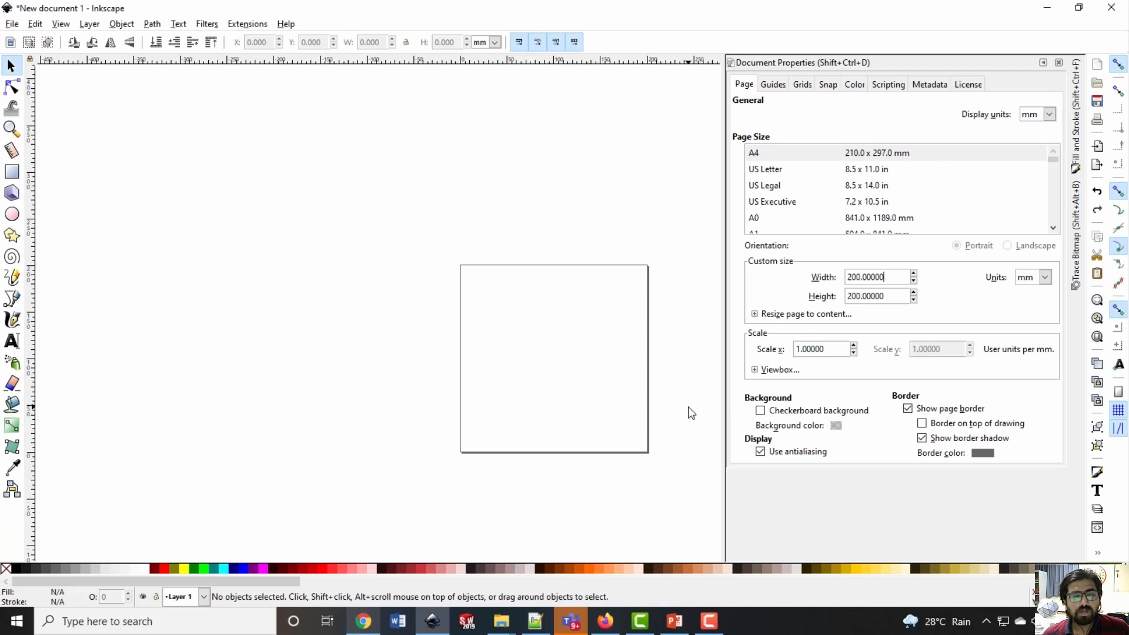
pyautogui.keyDown('ctrl'); pyautogui.scroll(1, 691, 413); pyautogui.keyUp('ctrl')
pyautogui.keyDown('ctrl'); pyautogui.scroll(1, 607, 470); pyautogui.keyUp('ctrl')
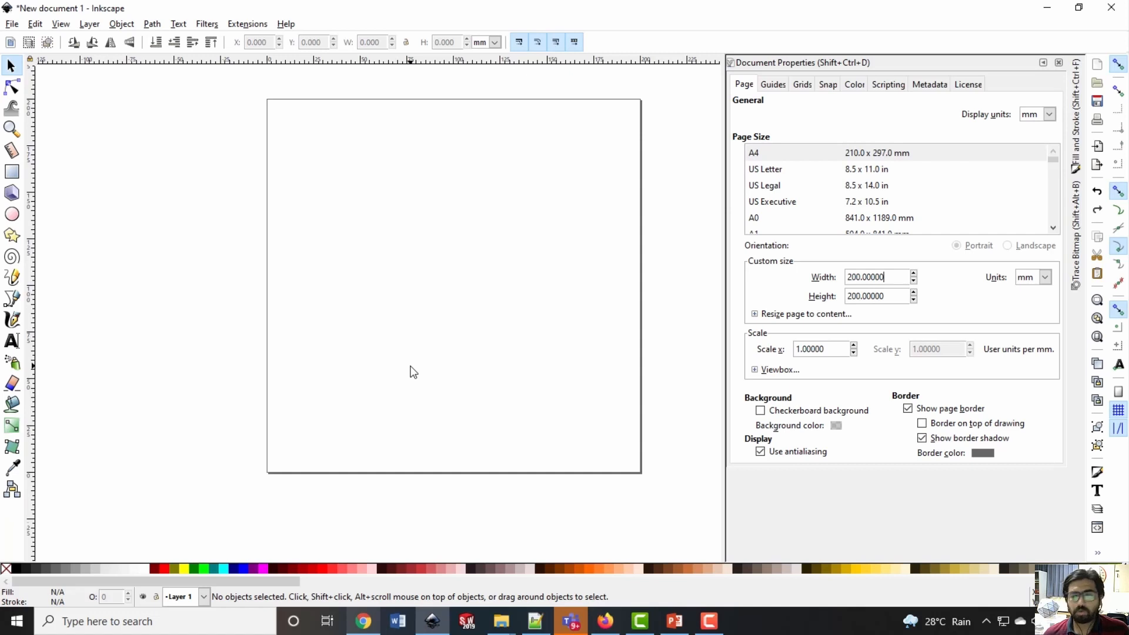
pyautogui.click(1044, 62)
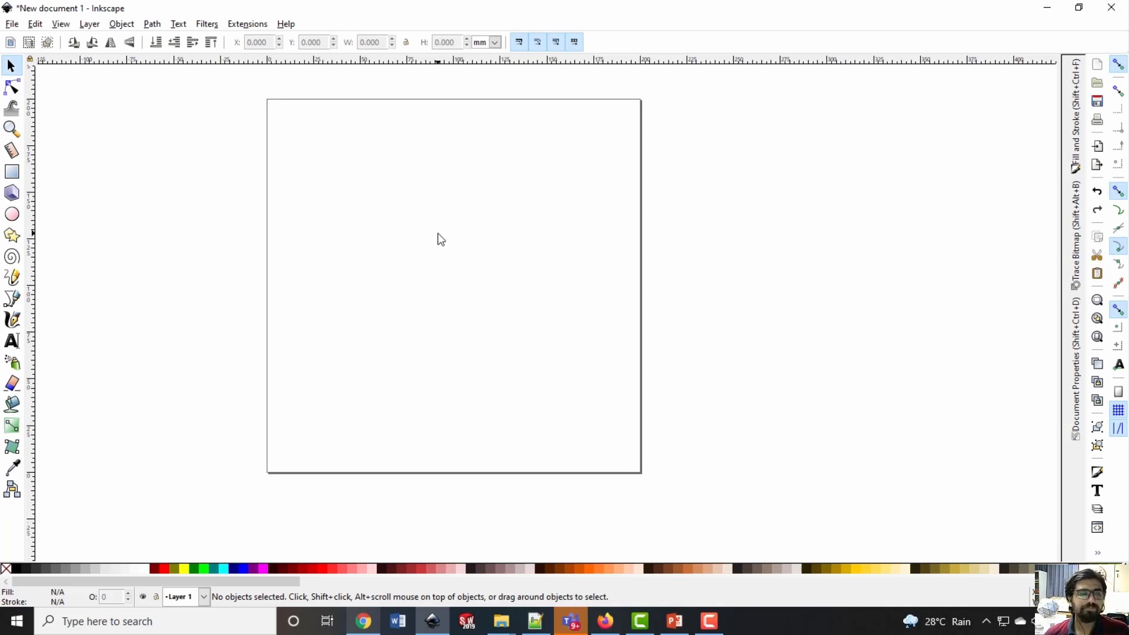
# Look through the options of the rectangle, 3D box, circle, star, spiral and freehand drawing tools
pyautogui.click(12, 172)
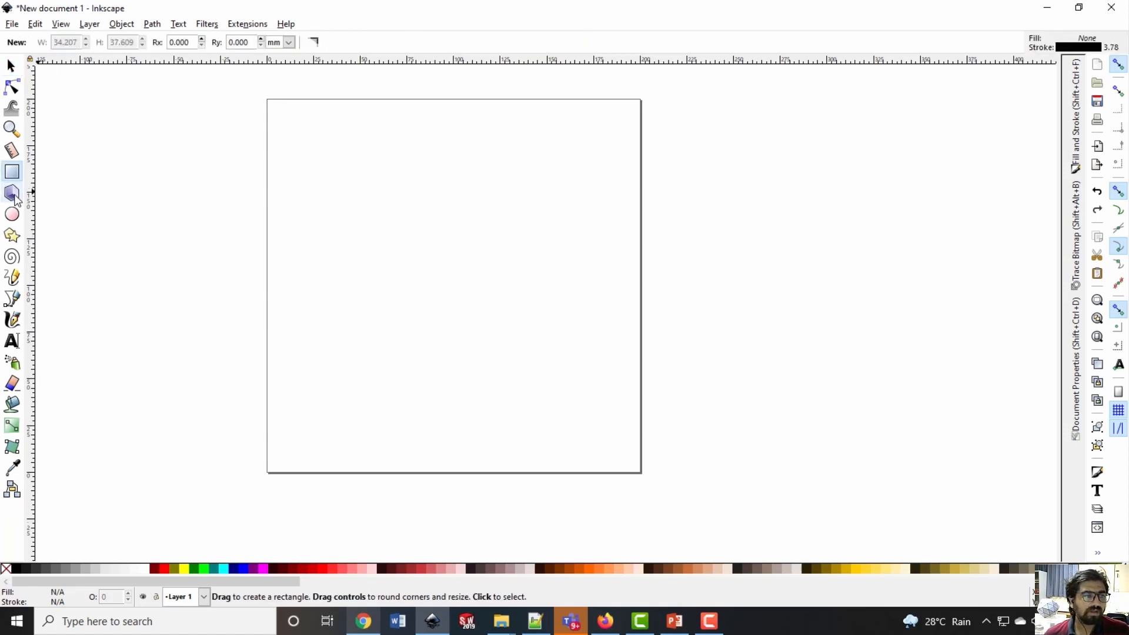
pyautogui.click(11, 193)
pyautogui.click(12, 214)
pyautogui.click(12, 235)
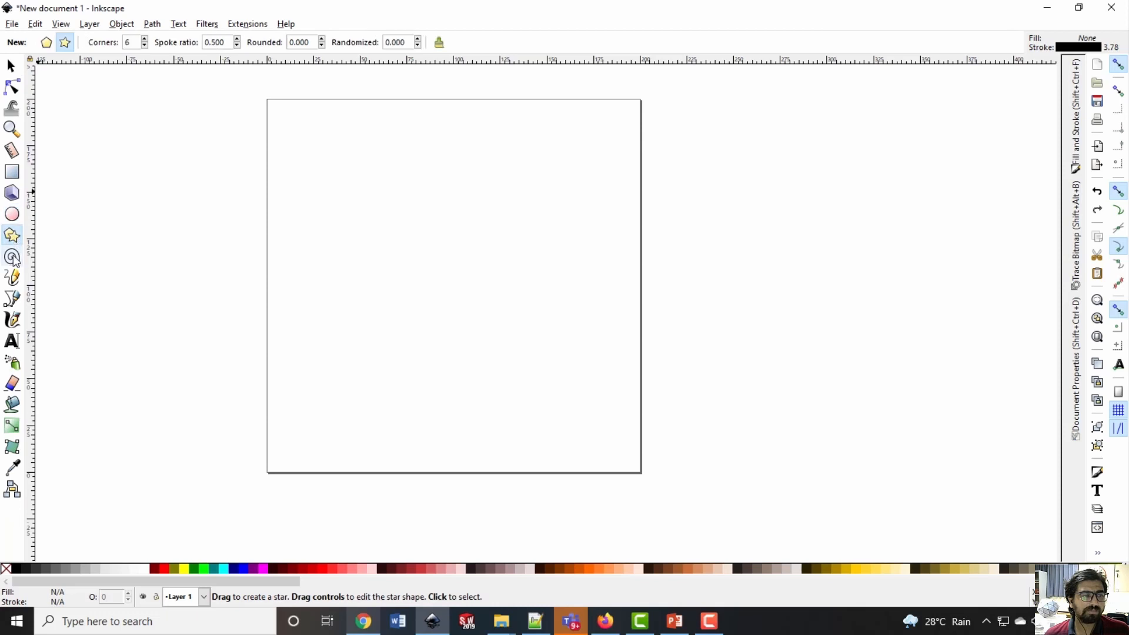
pyautogui.click(12, 256)
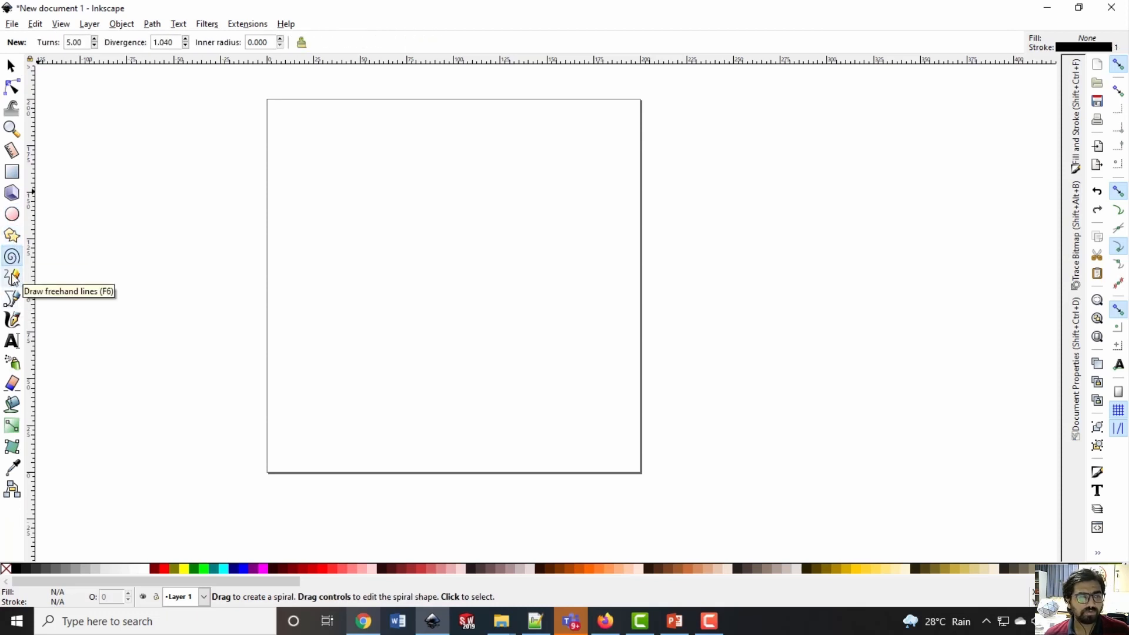
pyautogui.click(13, 278)
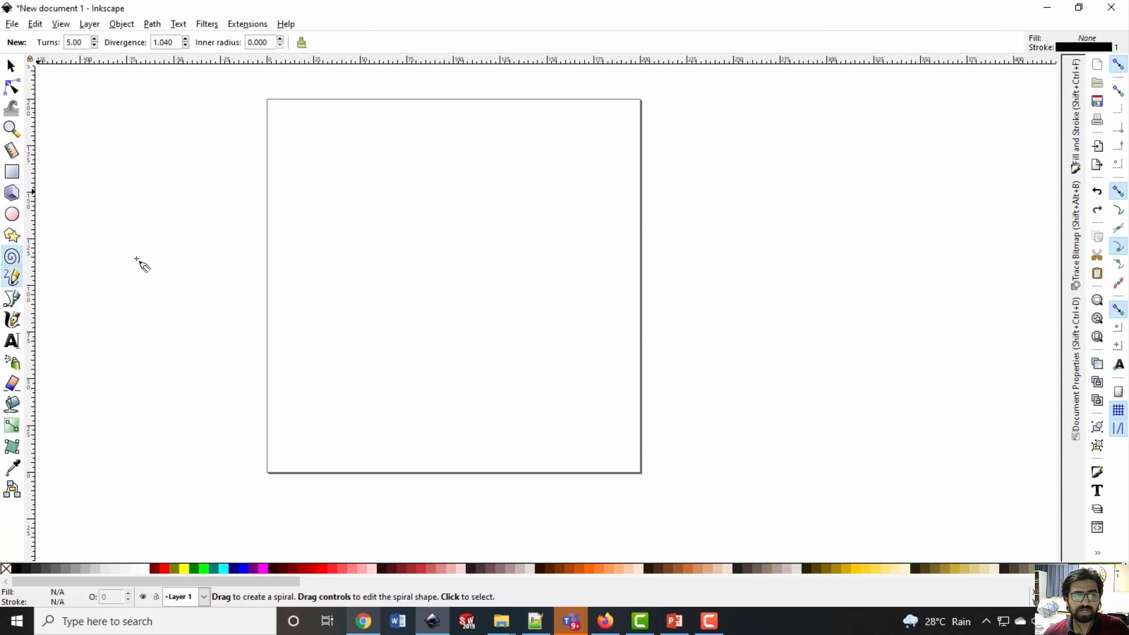
# Draw a closed seven-point, straight-sided shape with a notch in its lower edge on the page, using the Bezier tool
pyautogui.click(12, 299)
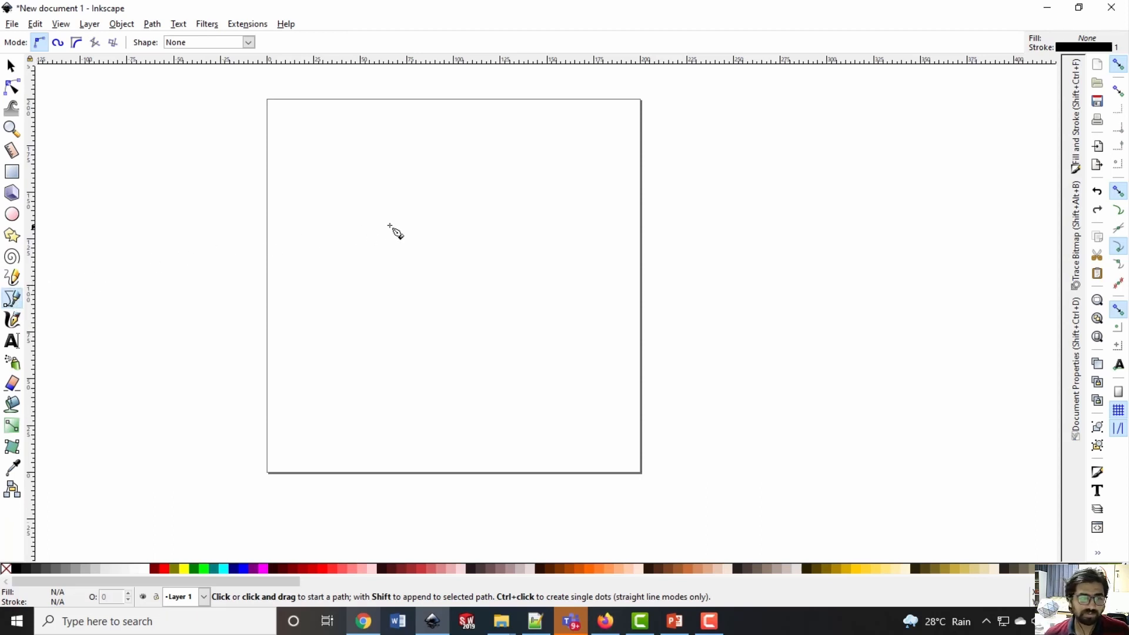
pyautogui.click(310, 365)
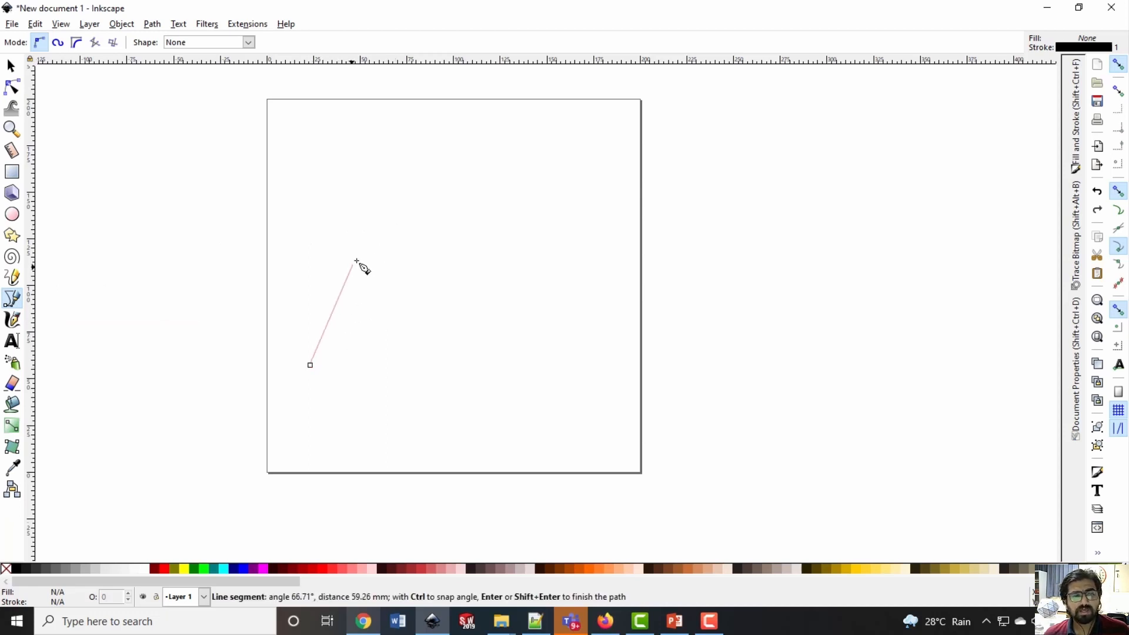
pyautogui.click(356, 260)
pyautogui.click(469, 255)
pyautogui.click(515, 356)
pyautogui.click(428, 410)
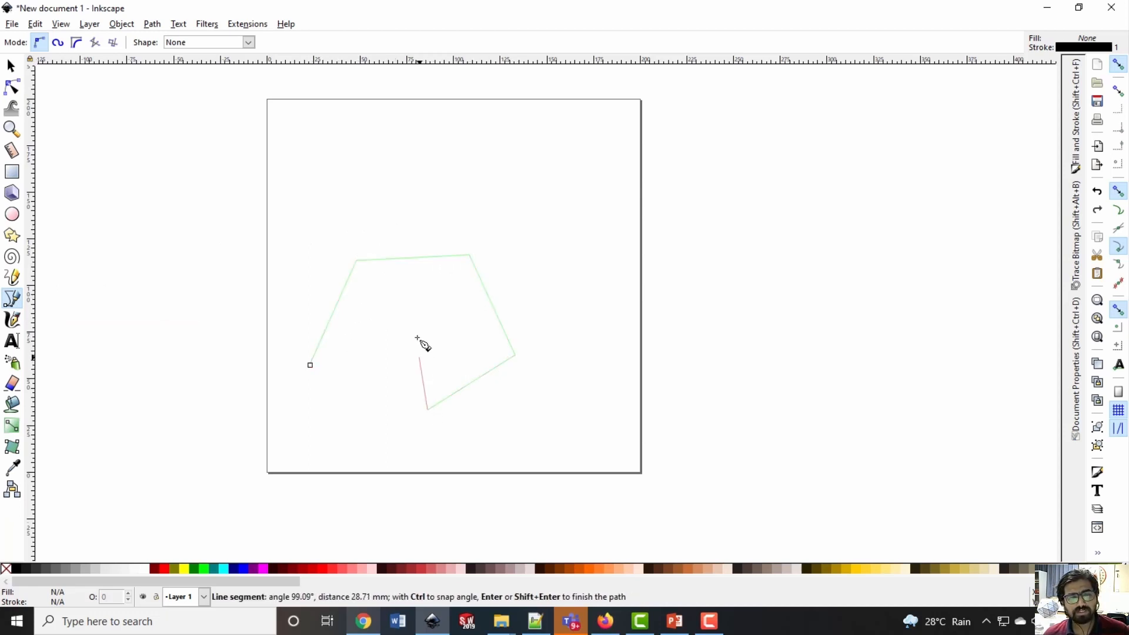
pyautogui.click(415, 320)
pyautogui.click(358, 382)
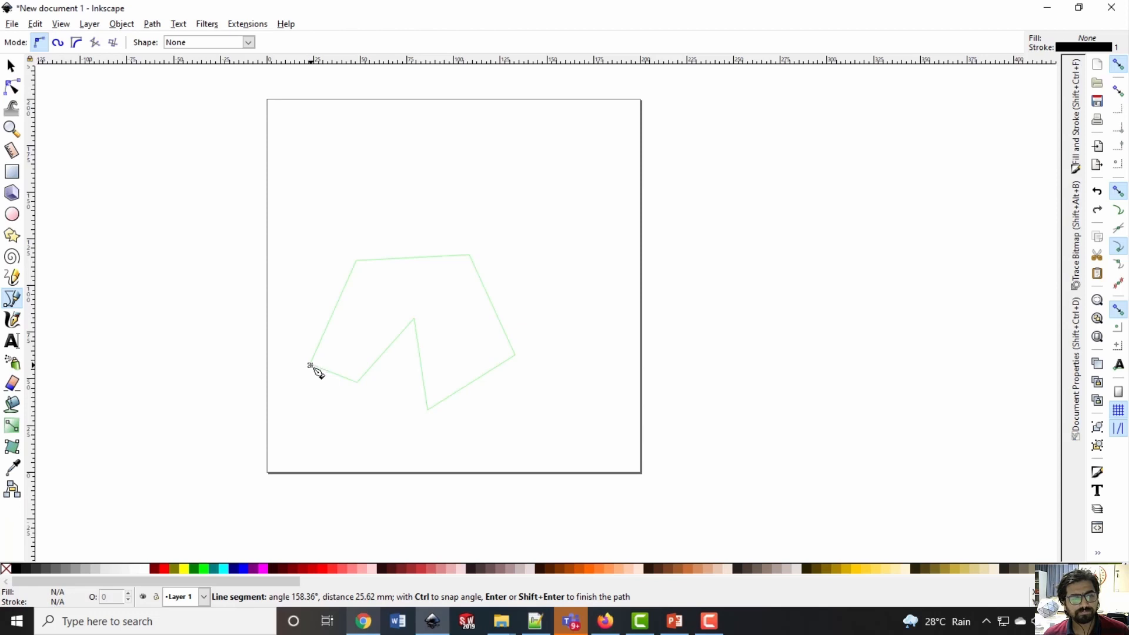
pyautogui.click(311, 366)
# Open the seven-point Bezier shape for node editing at the notch's tip, and delete the whole shape
pyautogui.press('s')
pyautogui.doubleClick(415, 323)
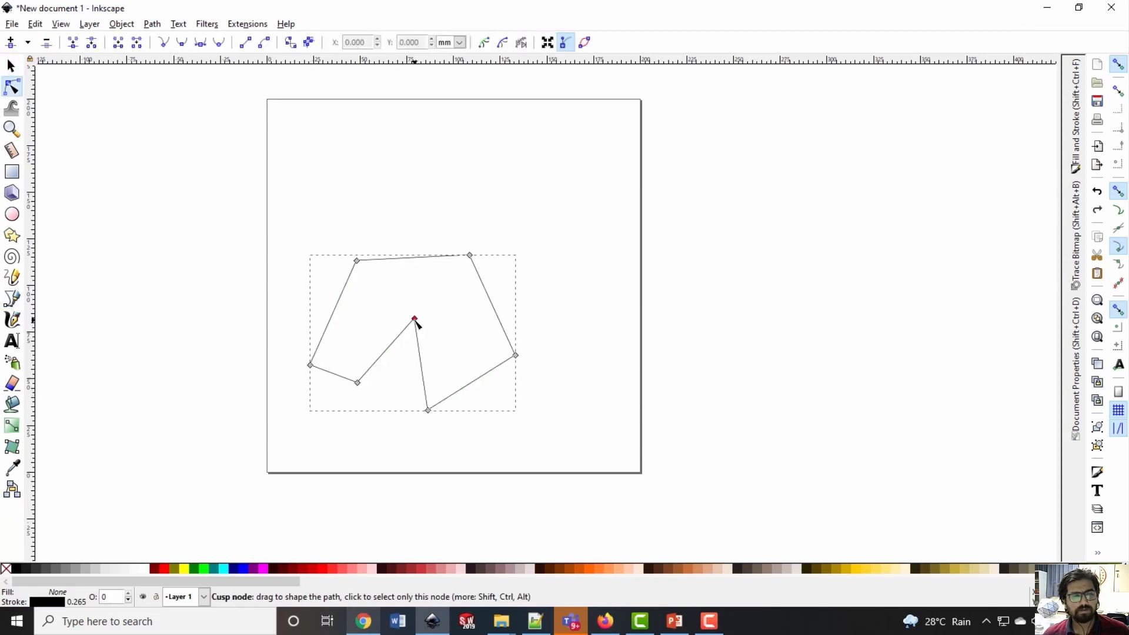
pyautogui.moveTo(415, 321)
pyautogui.mouseDown()
pyautogui.moveTo(397, 380)
pyautogui.moveTo(406, 302)
pyautogui.moveTo(410, 355)
pyautogui.moveTo(406, 319)
pyautogui.mouseUp()
pyautogui.click(239, 201)
pyautogui.click(228, 201)
pyautogui.press('s')
pyautogui.moveTo(229, 201); pyautogui.dragTo(627, 491)
pyautogui.press('Delete')
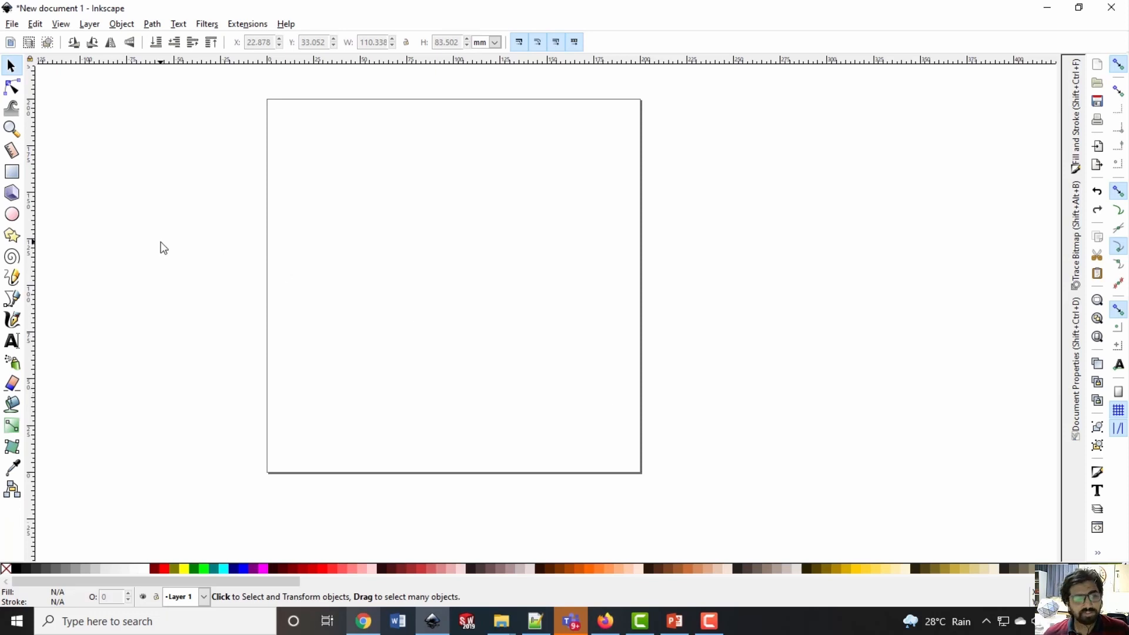
# Draw a rectangle about 118 mm wide by 102 mm high near the middle of the page
pyautogui.click(11, 172)
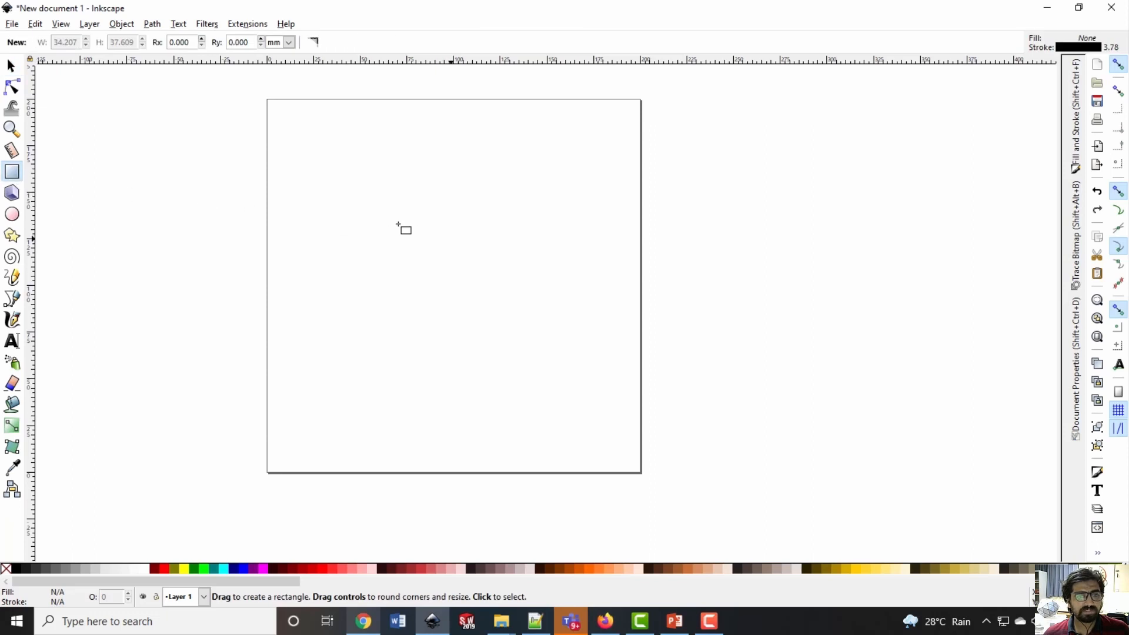
pyautogui.moveTo(348, 200); pyautogui.dragTo(567, 388)
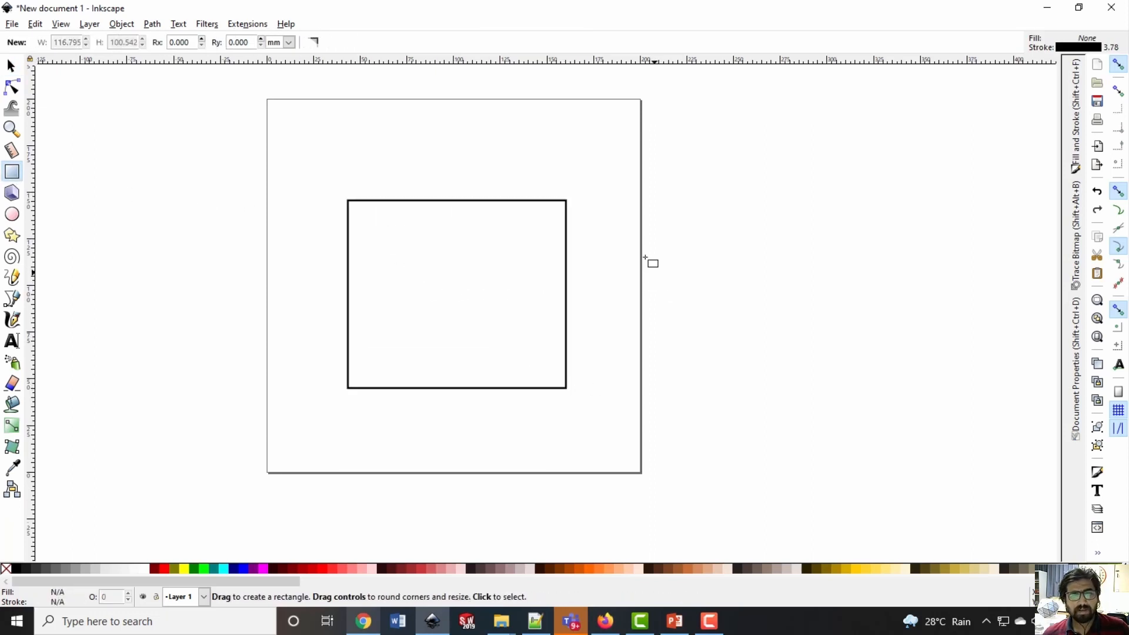
pyautogui.press('Escape')
# Give the rectangle a flat red fill with RGB 255, 0, 0
pyautogui.press('s')
pyautogui.click(357, 201)
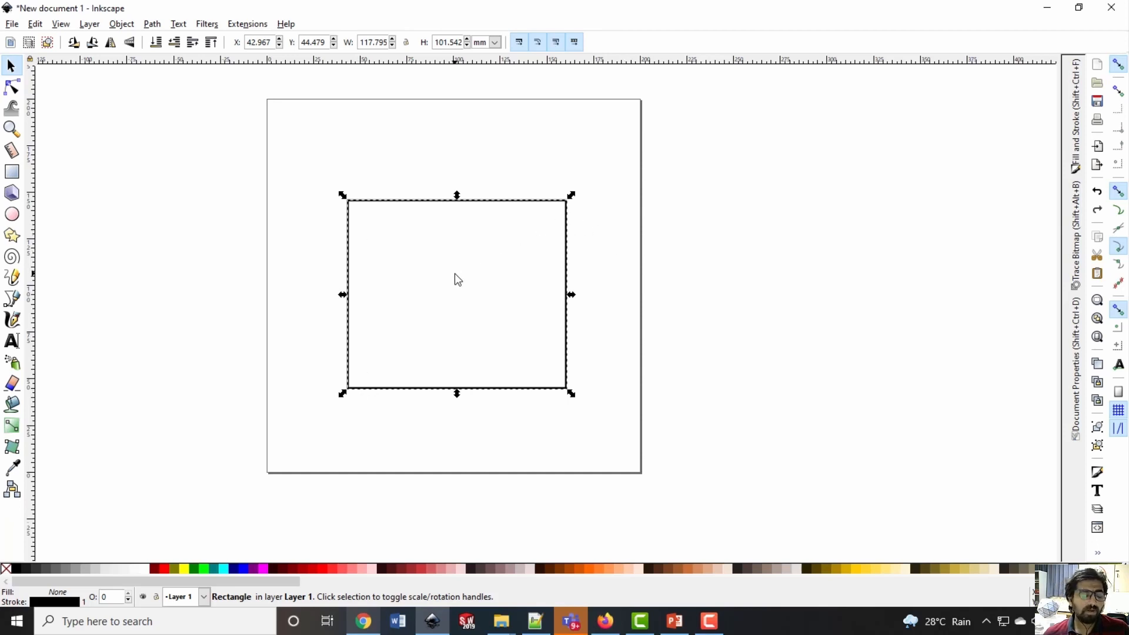
pyautogui.click(517, 188)
pyautogui.click(510, 200)
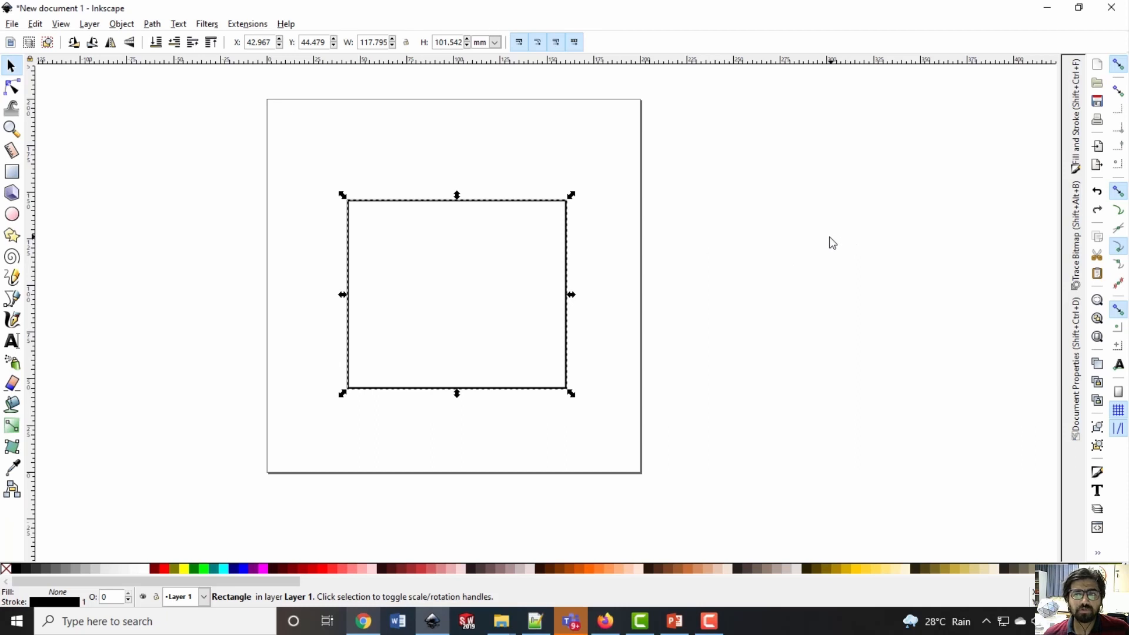
pyautogui.click(1085, 143)
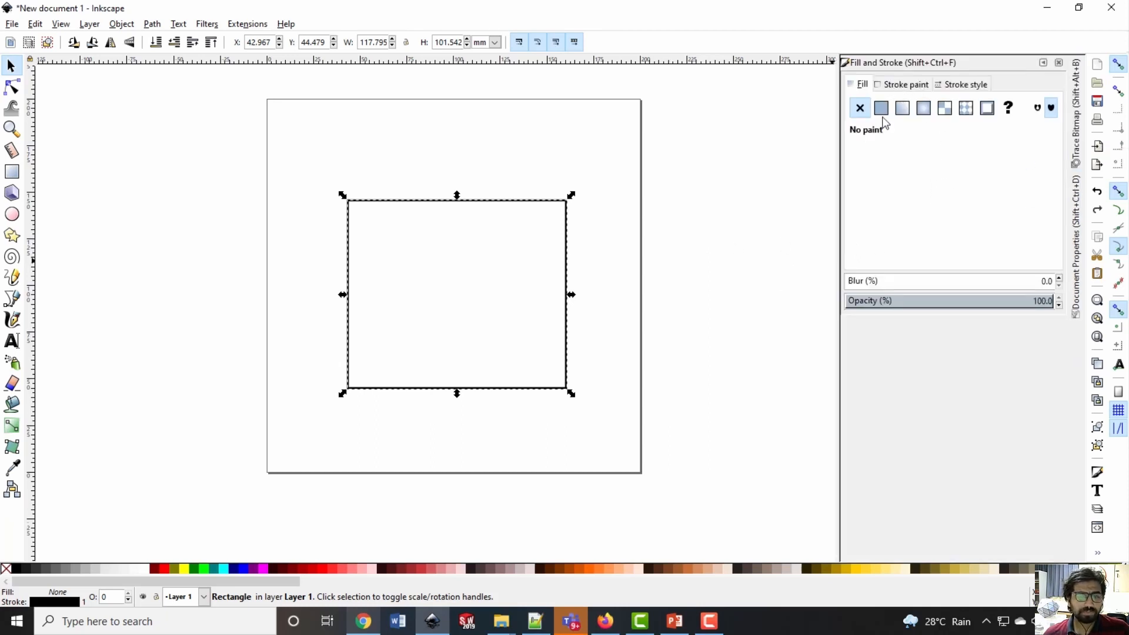
pyautogui.click(864, 87)
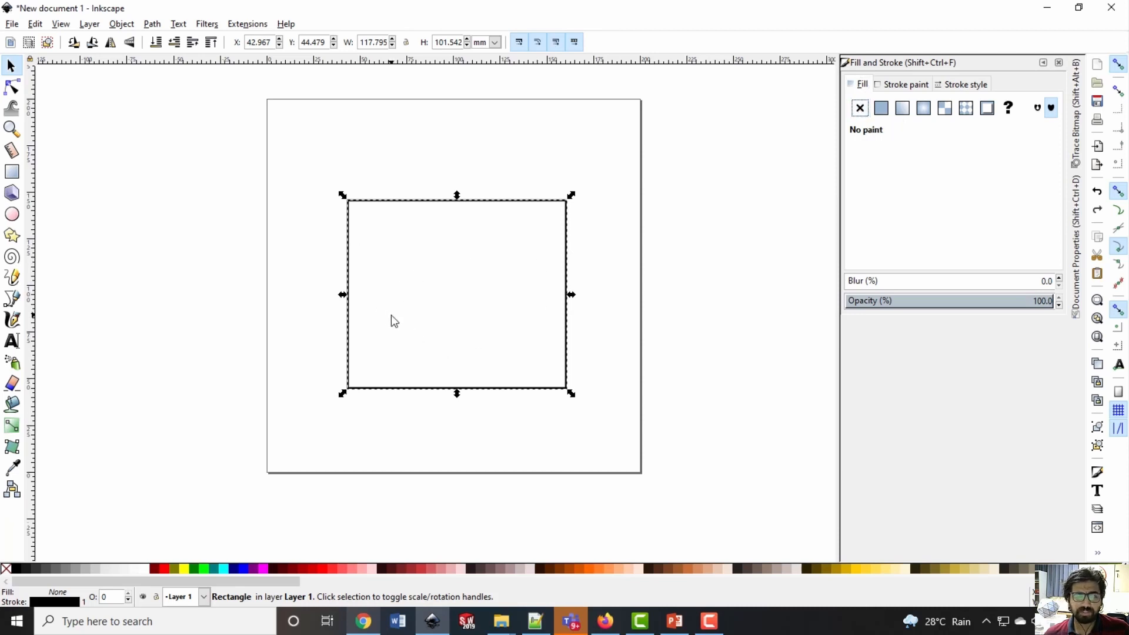
pyautogui.click(880, 112)
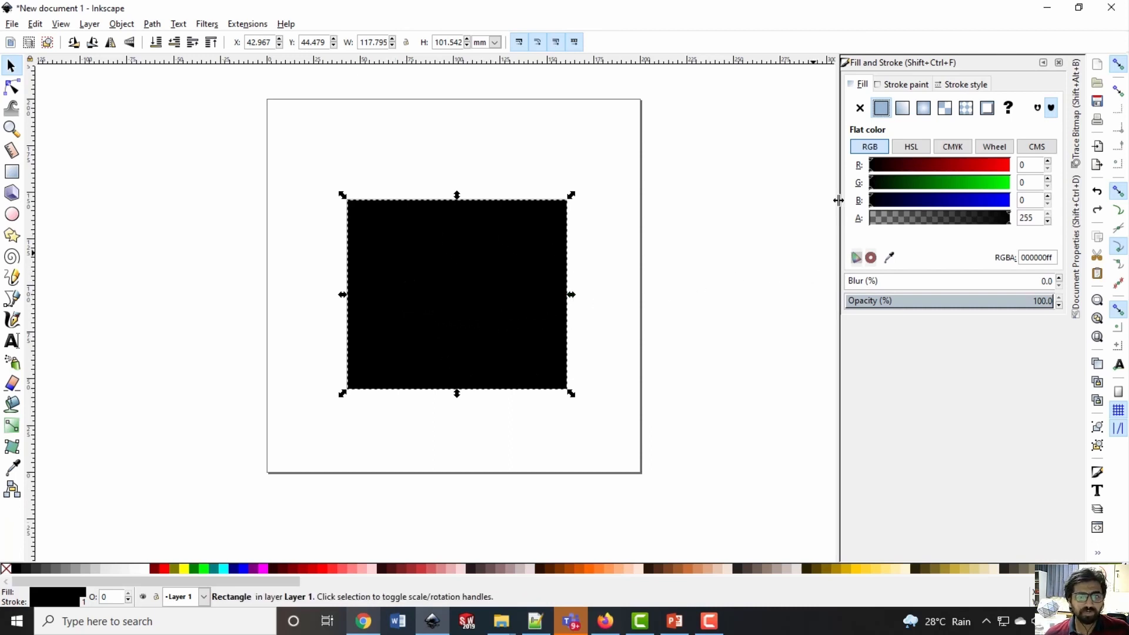
pyautogui.moveTo(878, 167); pyautogui.dragTo(1026, 169)
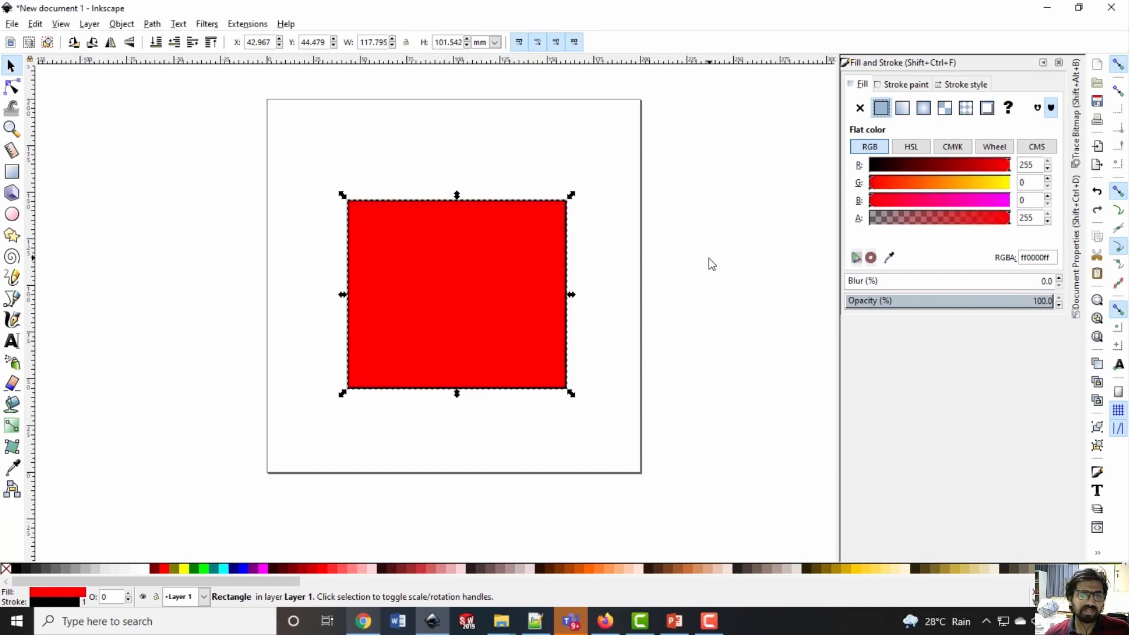
pyautogui.click(535, 164)
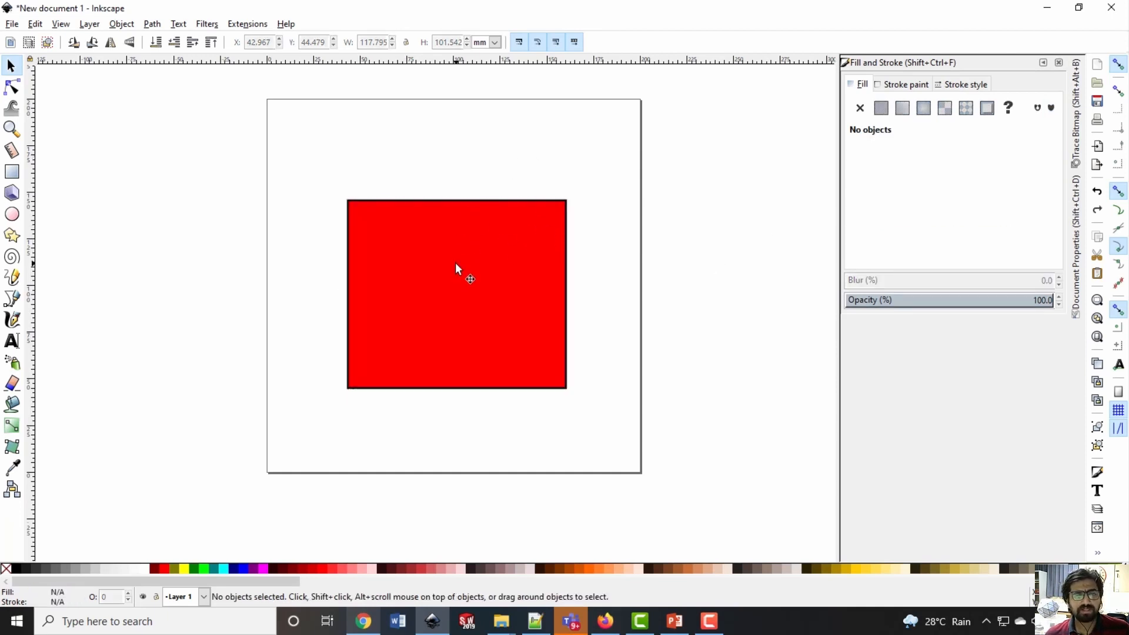
# Set the red rectangle's stroke colour to blue with RGB 0, 0, 255
pyautogui.click(456, 267)
pyautogui.click(360, 189)
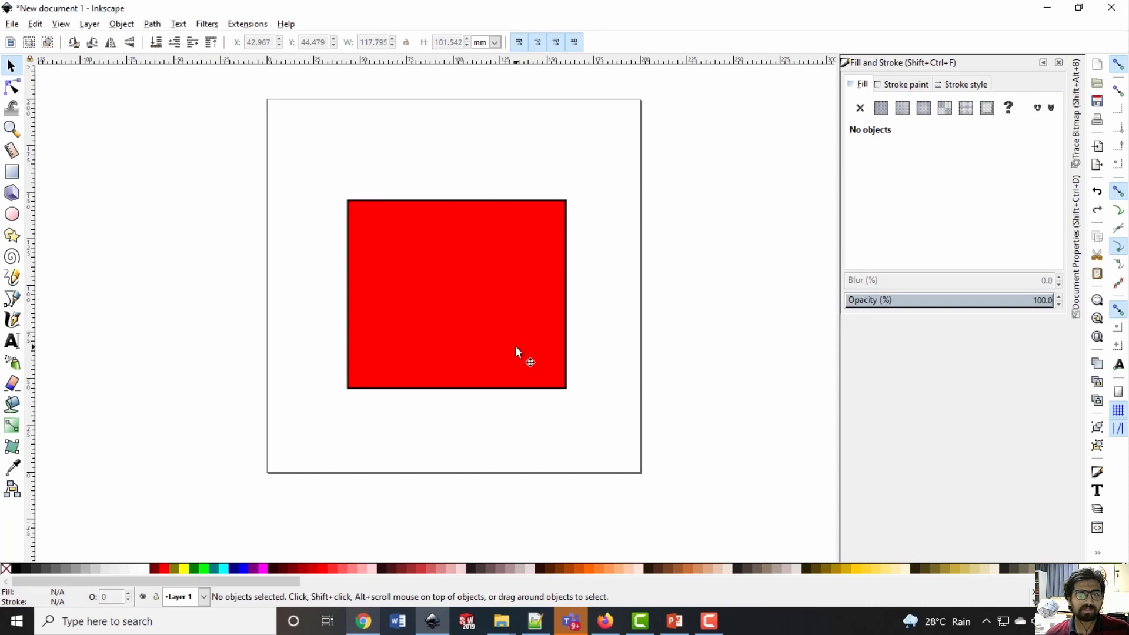
pyautogui.click(504, 264)
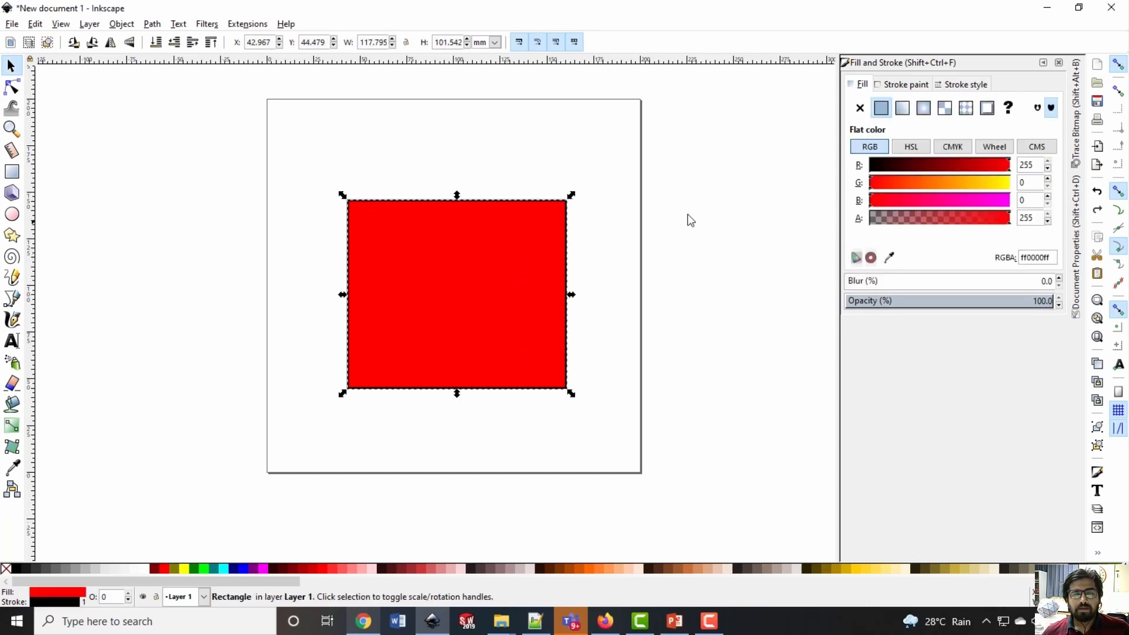
pyautogui.click(898, 85)
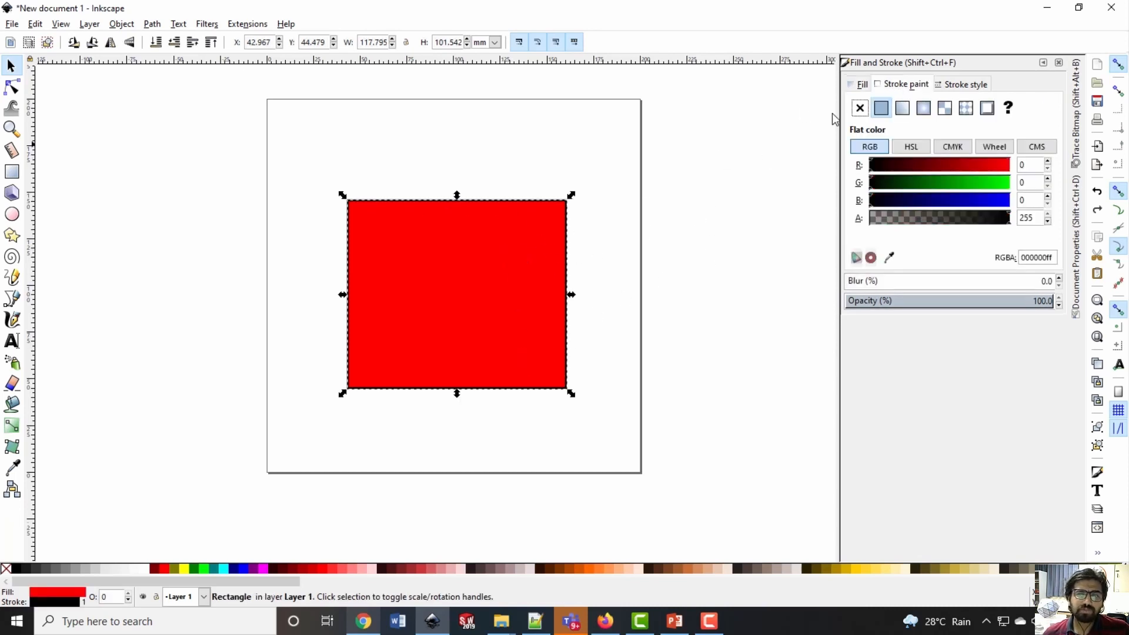
pyautogui.click(906, 199)
pyautogui.moveTo(979, 205); pyautogui.dragTo(1058, 206)
pyautogui.click(637, 204)
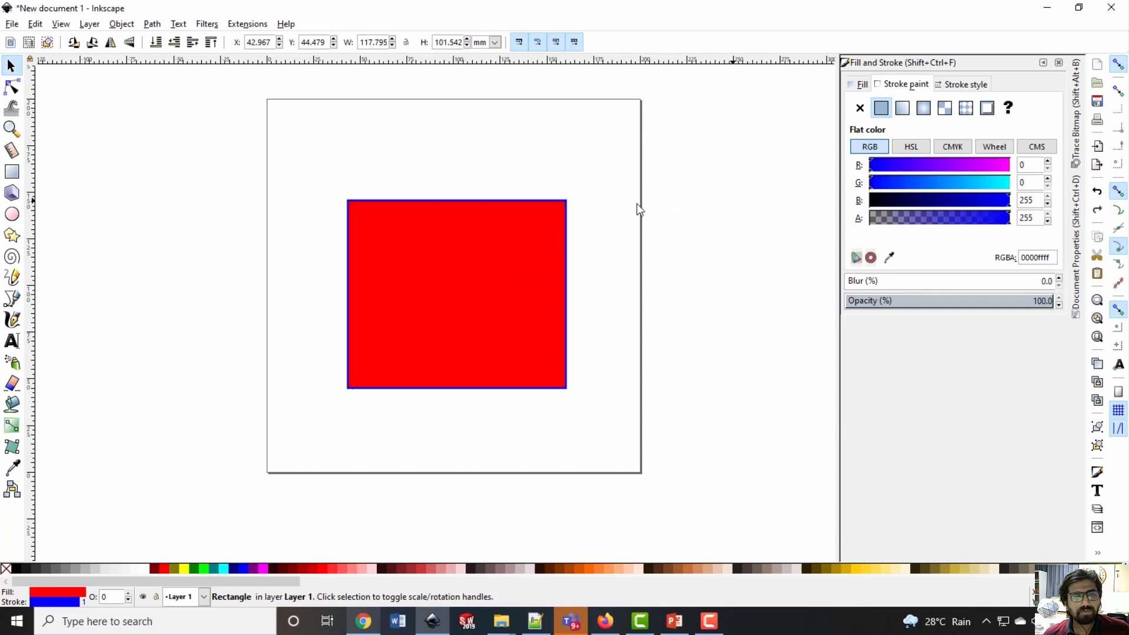
# Set the rectangle's stroke colour back to black by reducing its blue value to 0
pyautogui.click(566, 235)
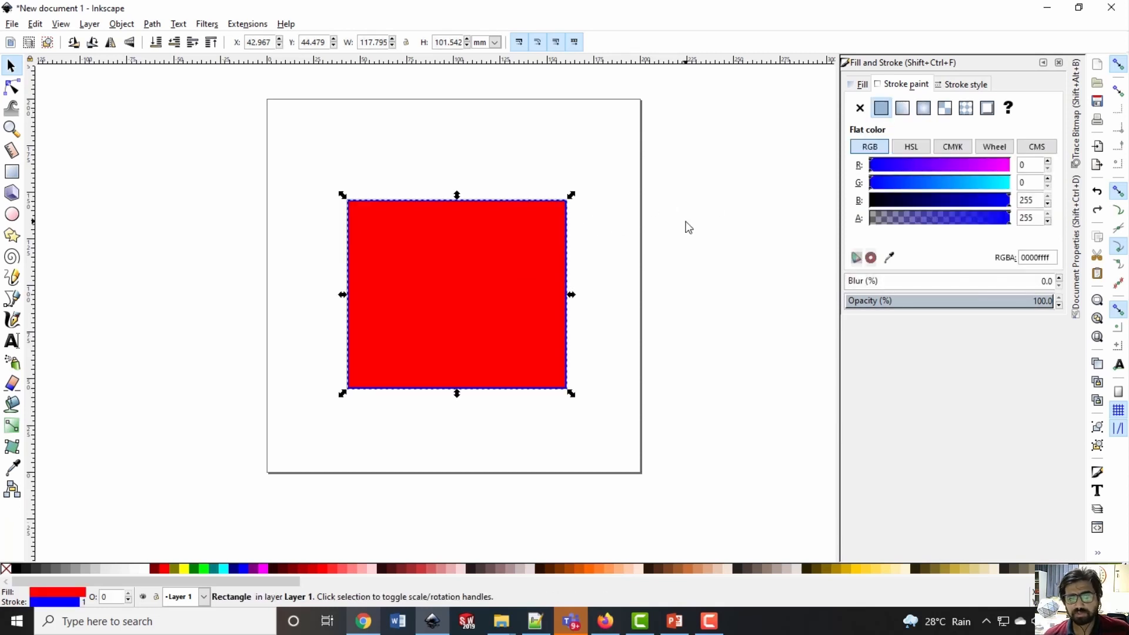
pyautogui.click(876, 203)
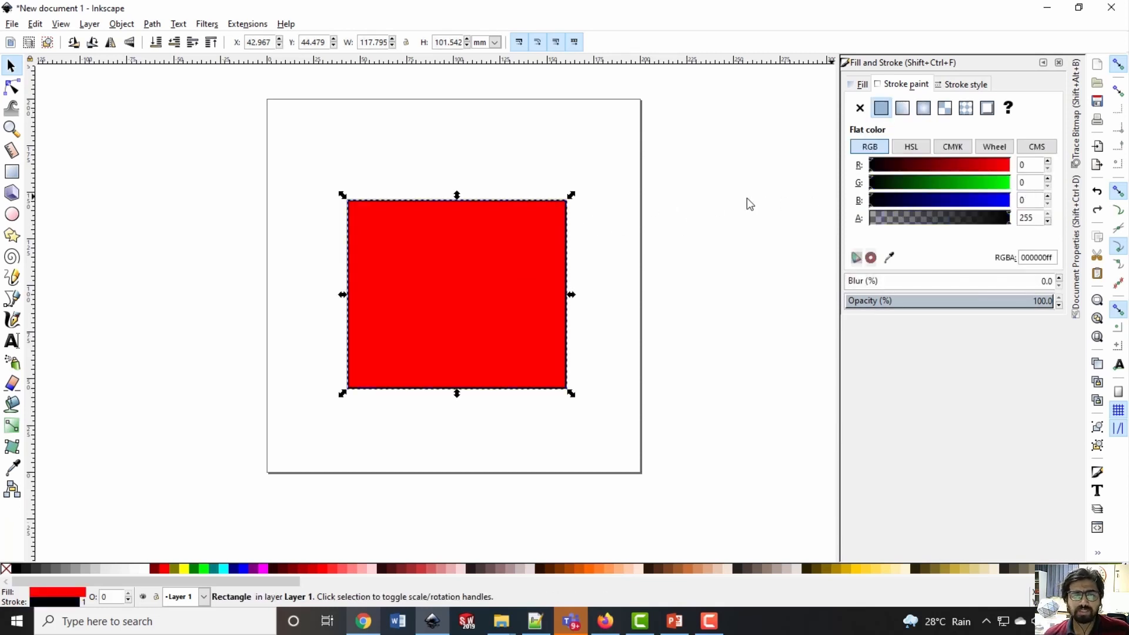
pyautogui.click(589, 228)
# Remove the rectangle's fill and move the outline slightly up and left to about X 40.3 mm, Y 49.4 mm
pyautogui.click(522, 230)
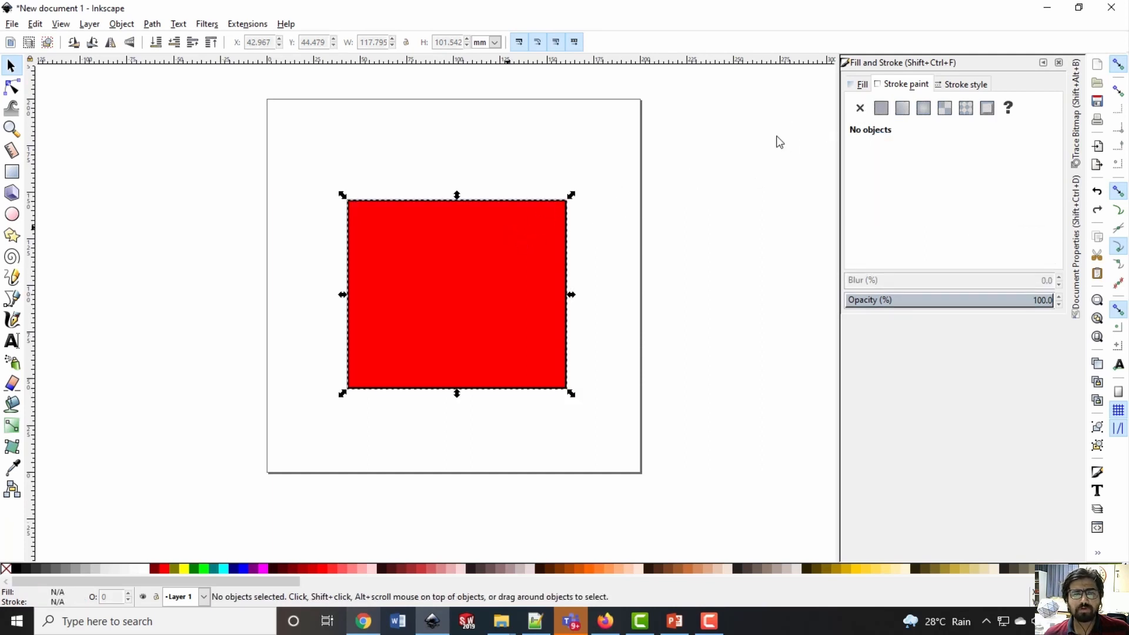
pyautogui.click(863, 87)
pyautogui.click(859, 109)
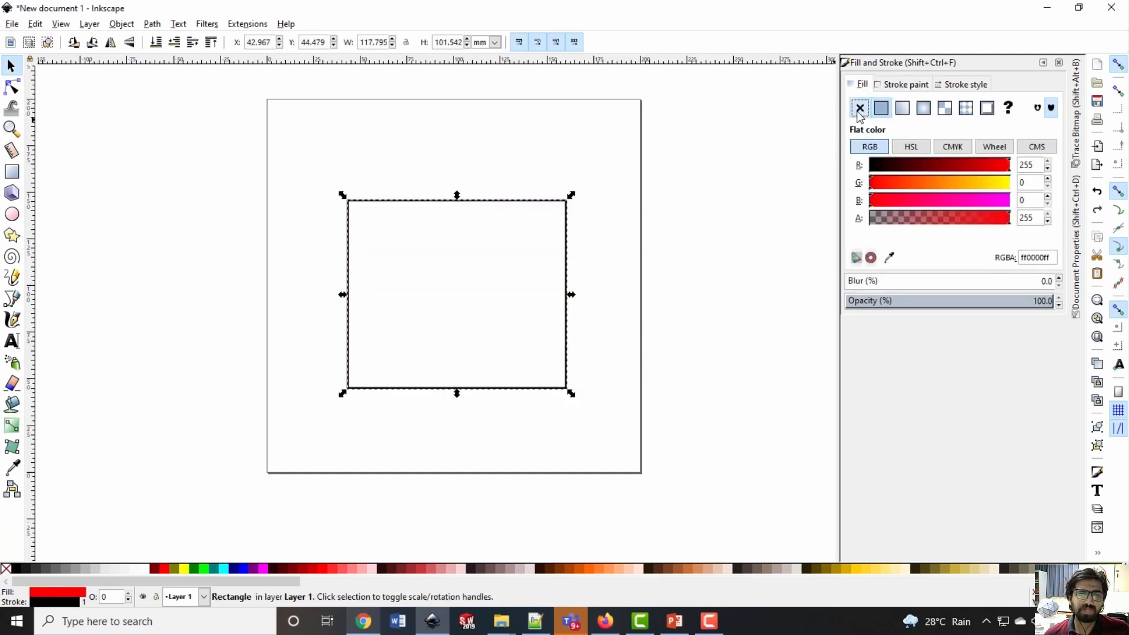
pyautogui.click(588, 235)
pyautogui.moveTo(564, 210); pyautogui.dragTo(558, 201)
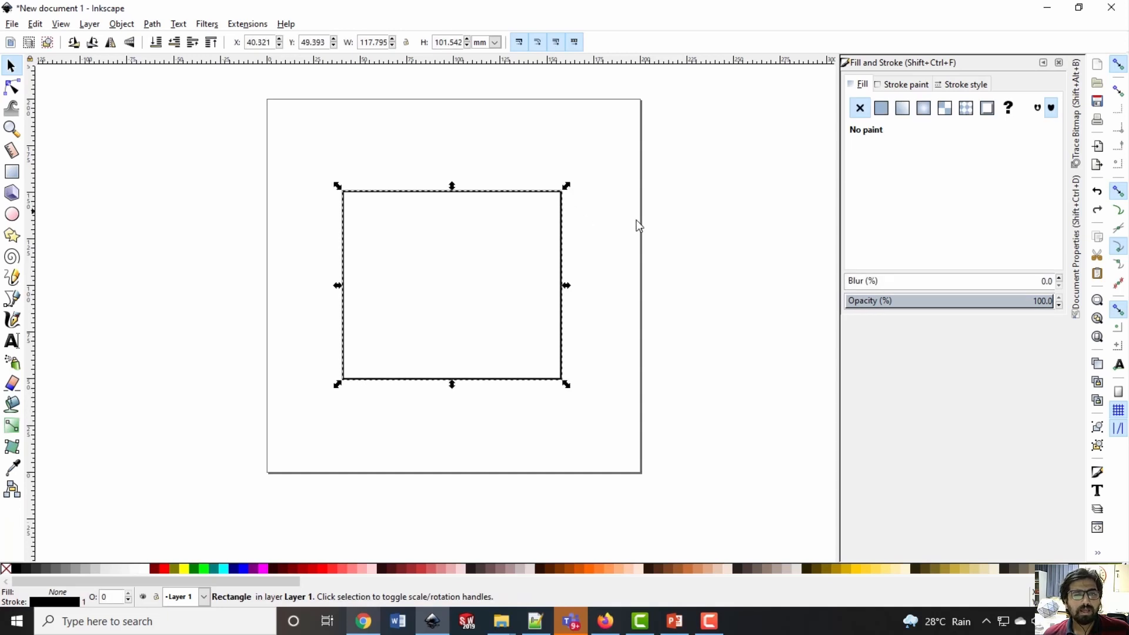
pyautogui.click(576, 232)
pyautogui.click(563, 233)
pyautogui.click(648, 232)
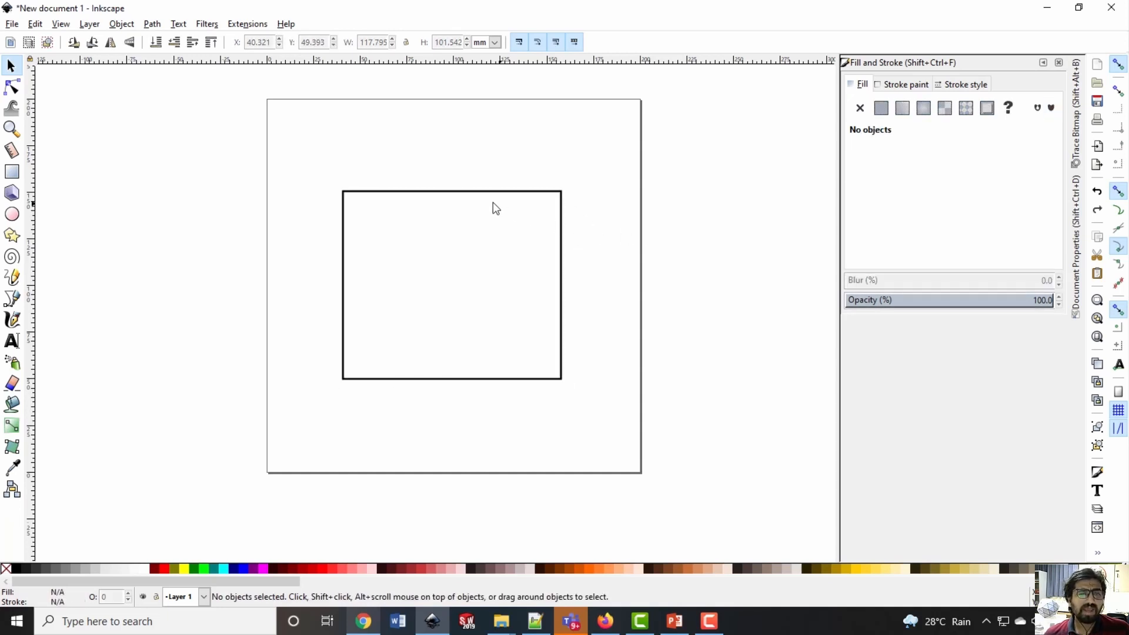
# Select the unfilled rectangle and delete it from the page
pyautogui.moveTo(247, 158); pyautogui.dragTo(663, 400)
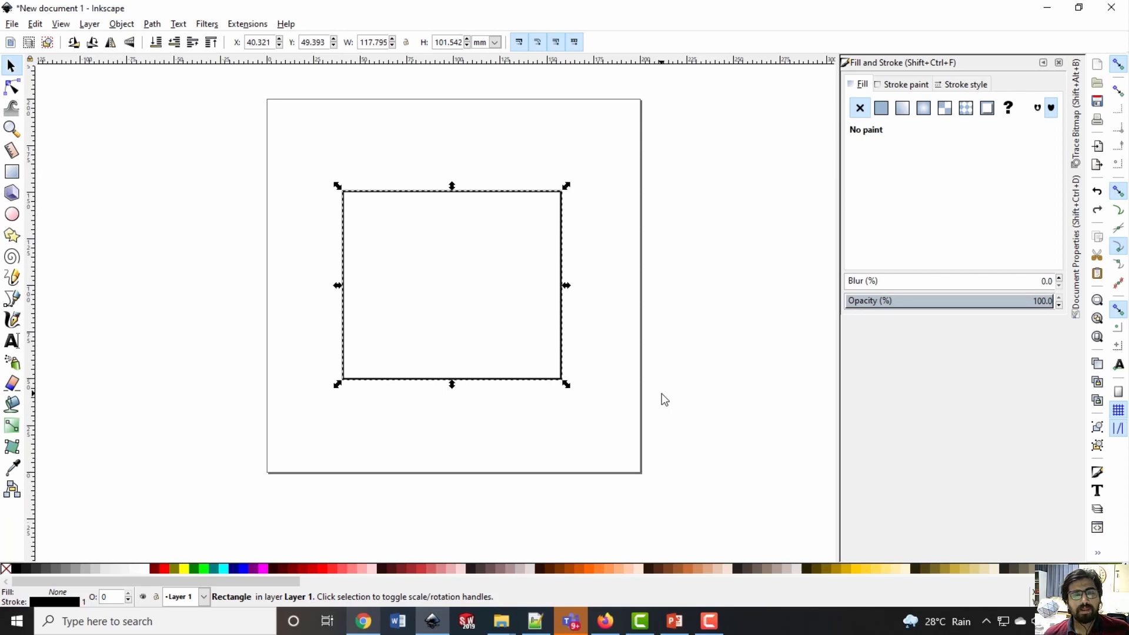
pyautogui.click(541, 345)
pyautogui.click(562, 341)
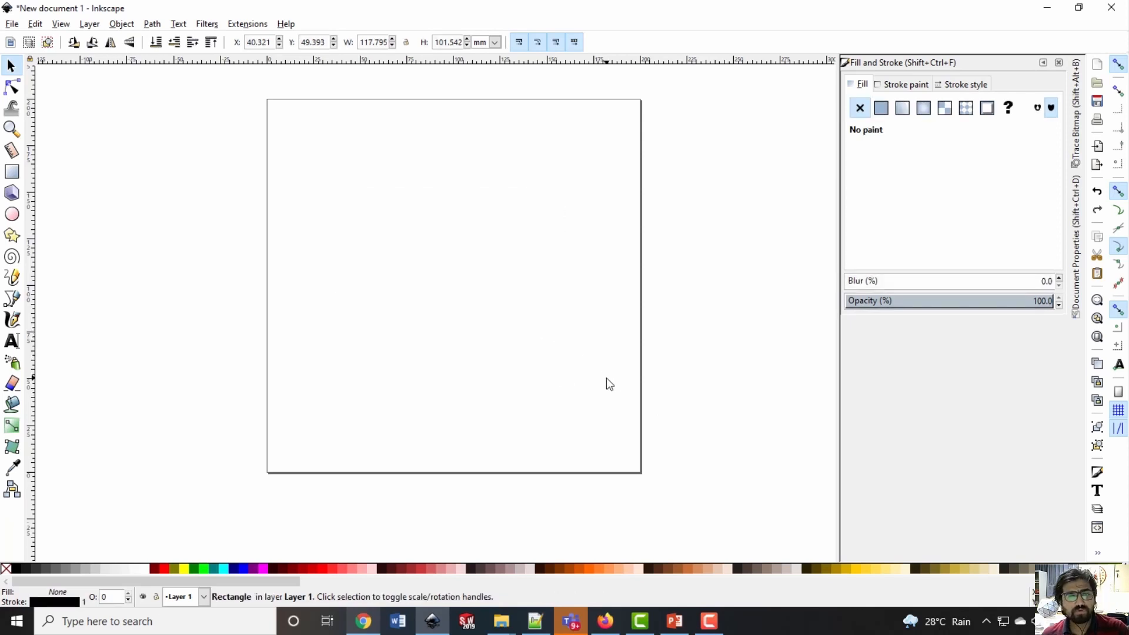
pyautogui.click(606, 378)
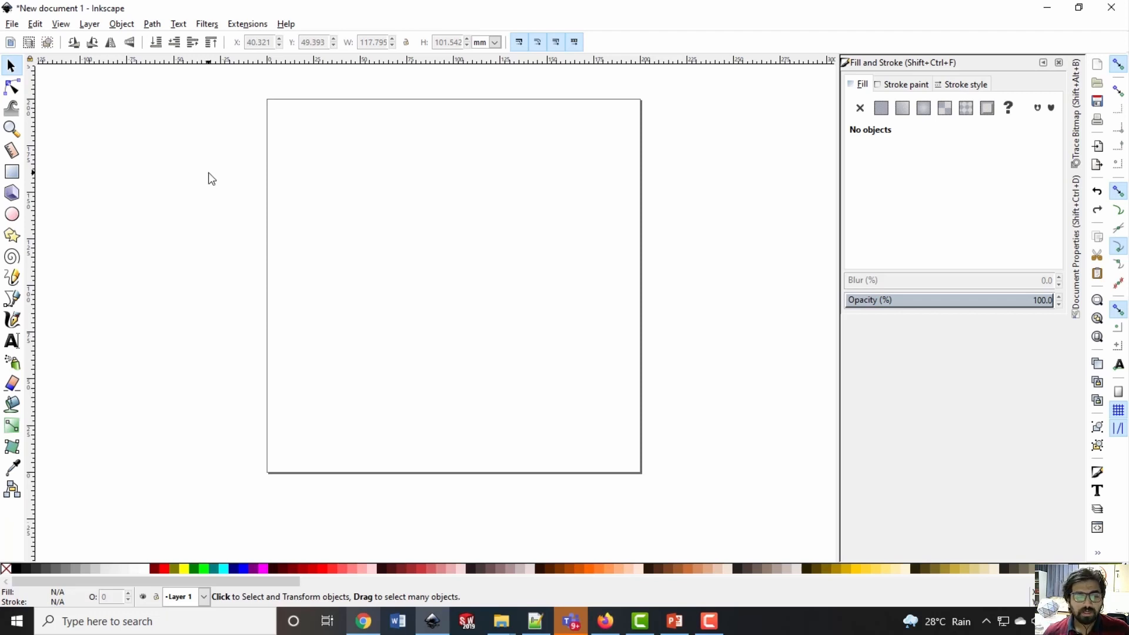
# Import the Gandhi Ji JPG from File Explorer's M02L05 Demonstration of CAD-CAM Package folder into the Inkscape drawing as an embedded image
pyautogui.click(503, 493)
pyautogui.moveTo(501, 621)
pyautogui.click(553, 577)
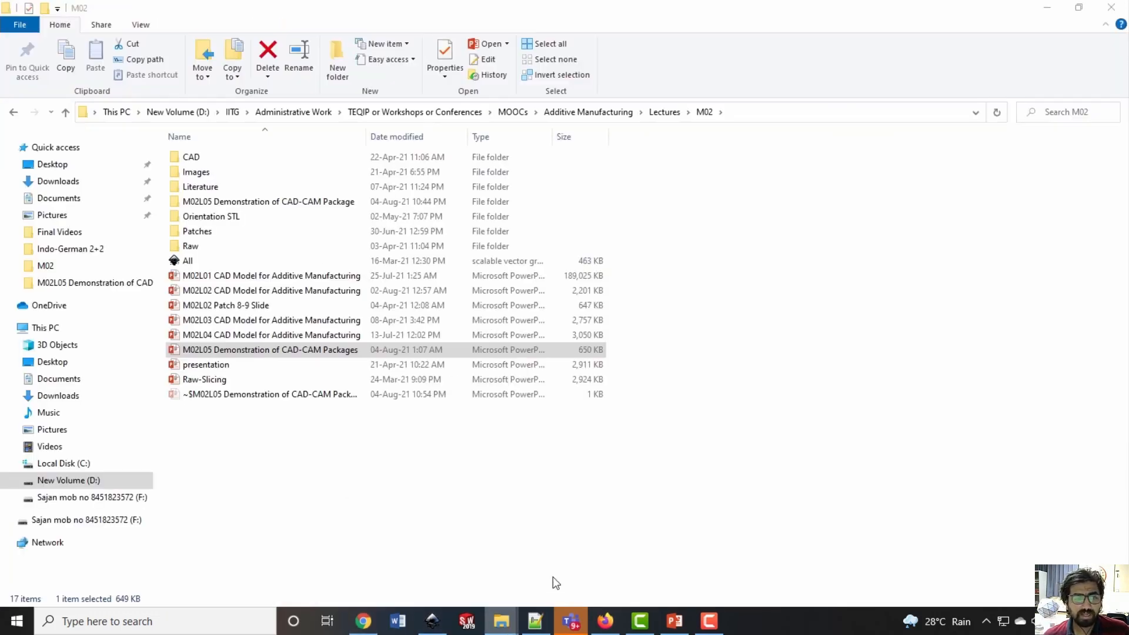
pyautogui.doubleClick(327, 203)
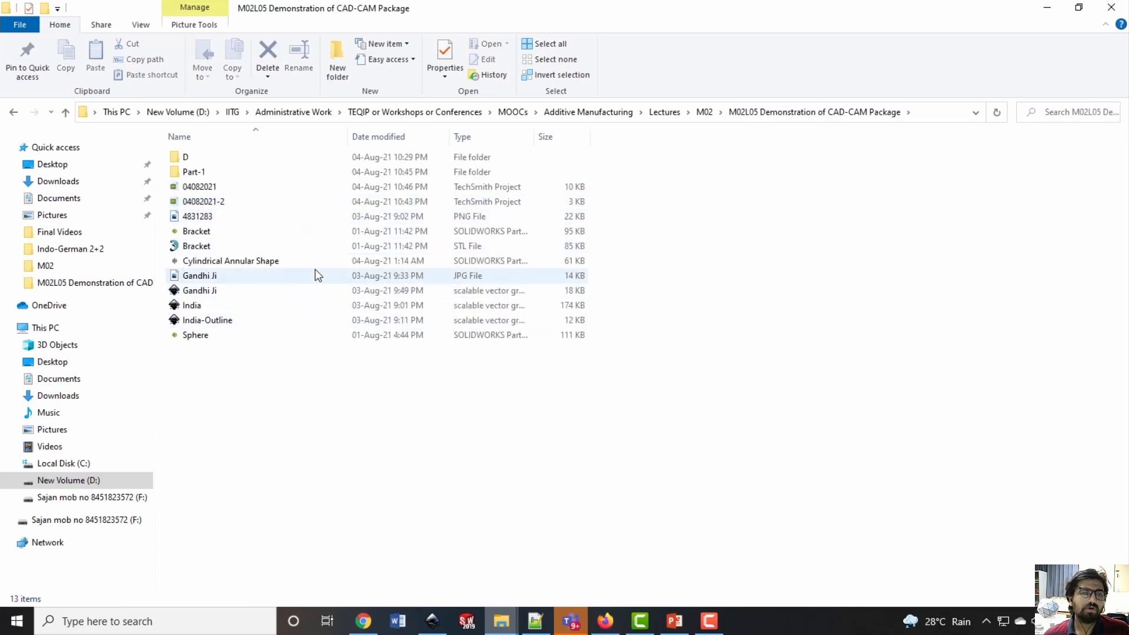
pyautogui.click(232, 275)
pyautogui.moveTo(238, 279); pyautogui.dragTo(547, 361)
pyautogui.press('Return')
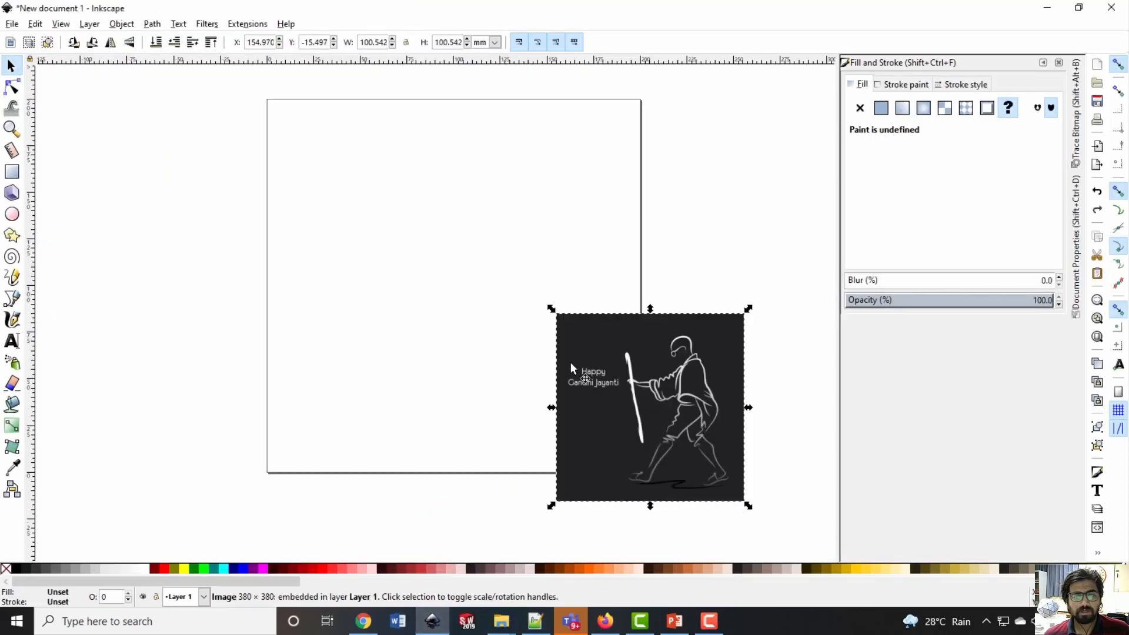
# Move the Gandhi image onto the page, enlarge it to about 162.5 mm square and roughly centre it
pyautogui.moveTo(622, 363); pyautogui.dragTo(440, 213)
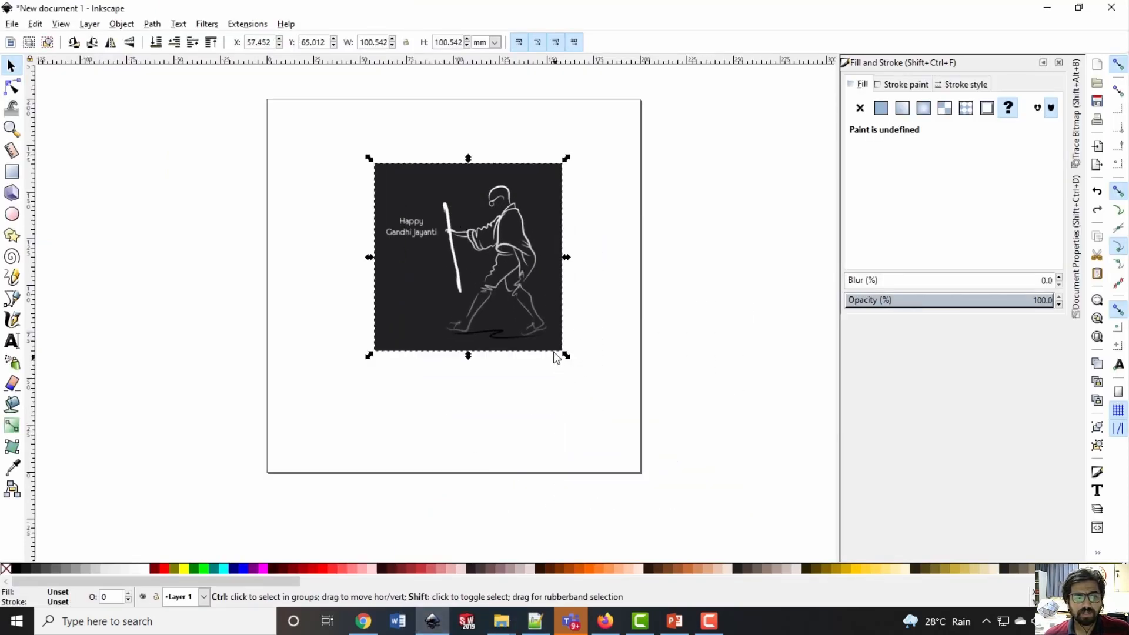
pyautogui.keyDown('ctrl'); pyautogui.keyDown('shift'); pyautogui.moveTo(568, 360); pyautogui.dragTo(621, 412); pyautogui.keyUp('shift'); pyautogui.keyUp('ctrl')
pyautogui.moveTo(587, 298); pyautogui.dragTo(565, 325)
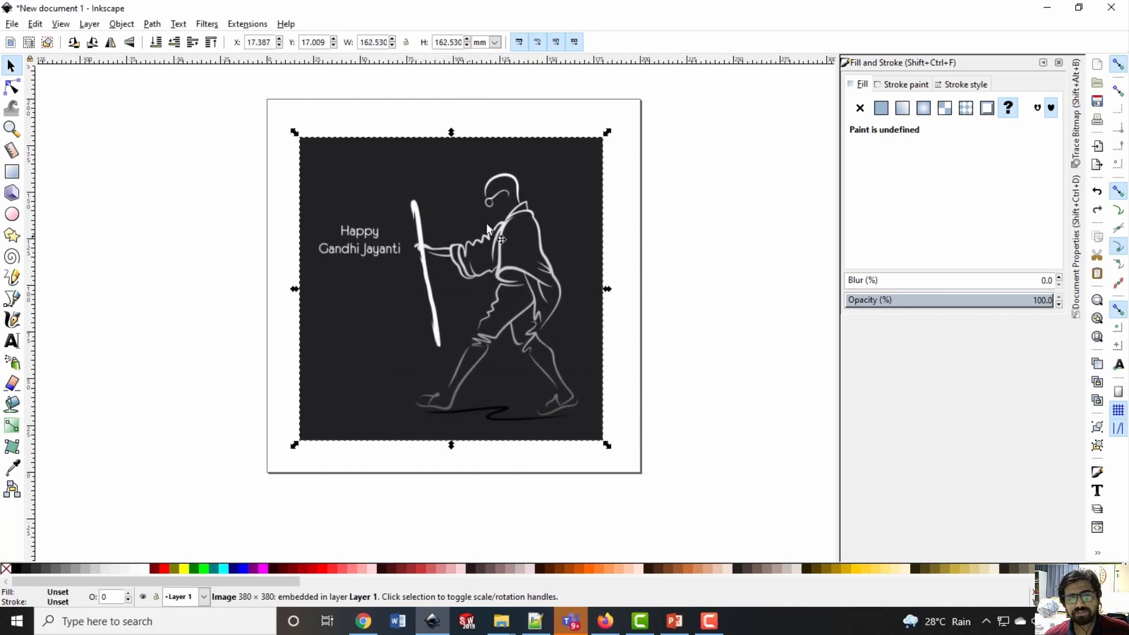
pyautogui.click(668, 363)
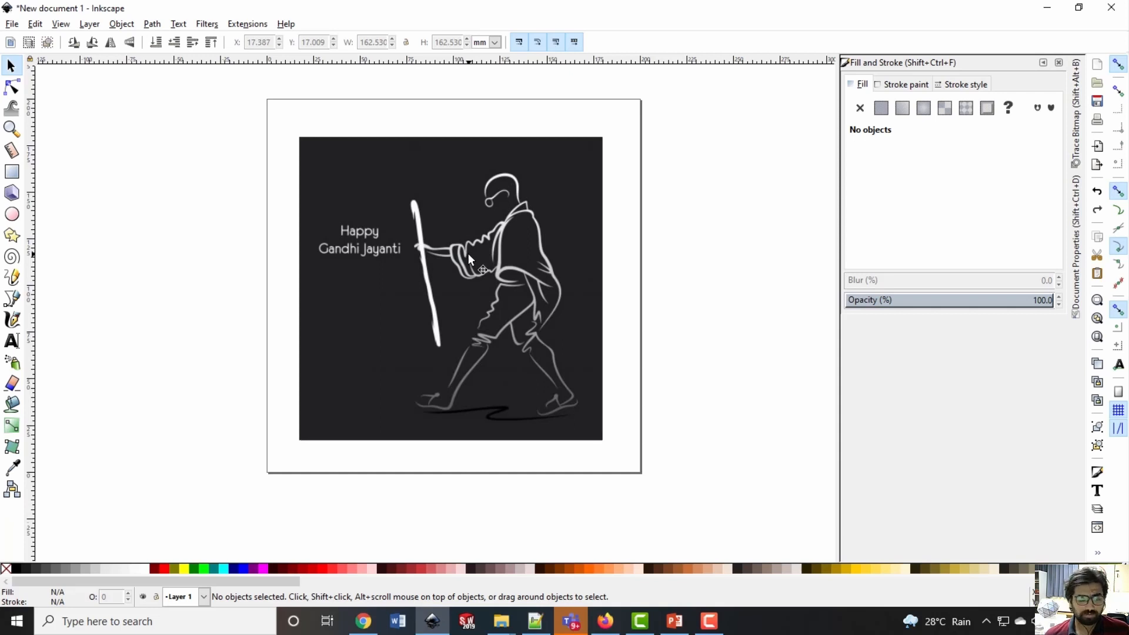
pyautogui.click(559, 247)
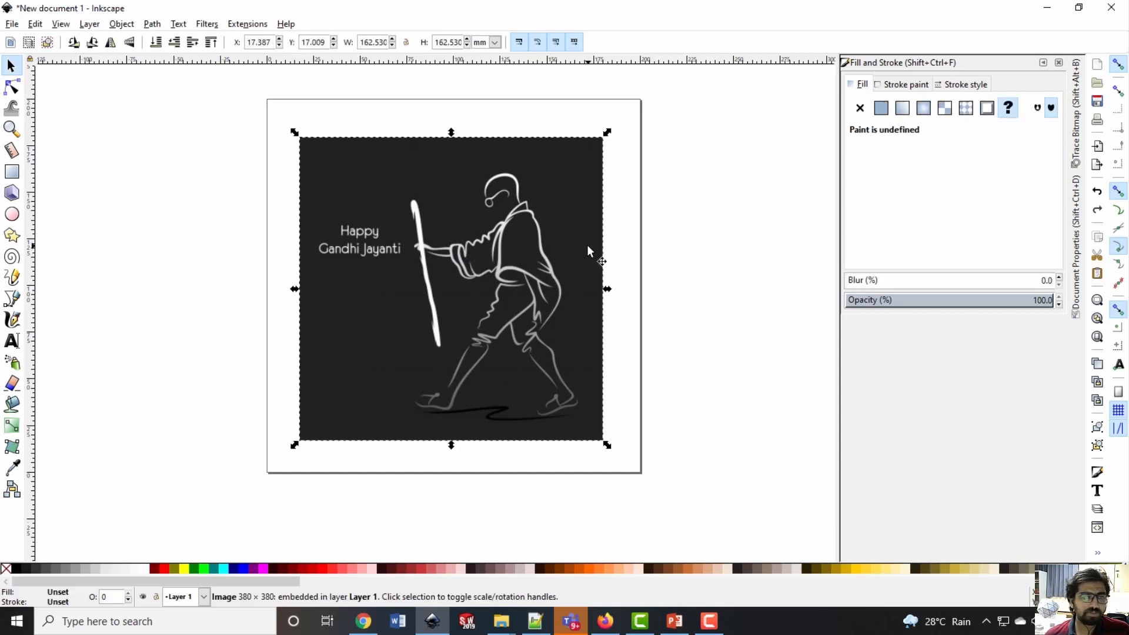
pyautogui.click(670, 252)
pyautogui.click(572, 251)
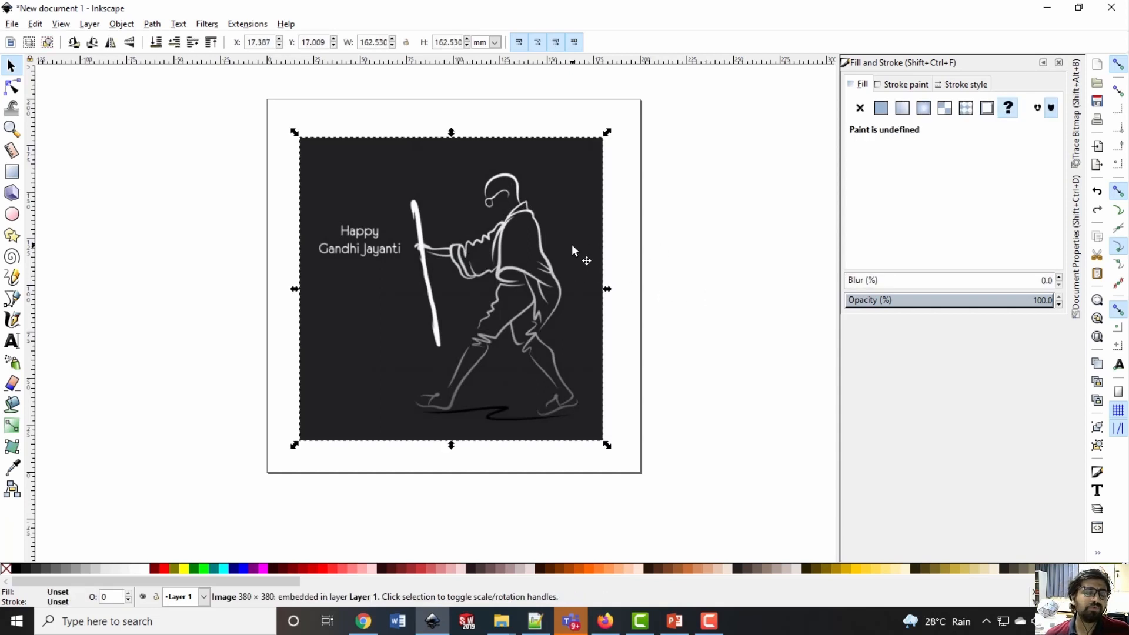
pyautogui.click(625, 227)
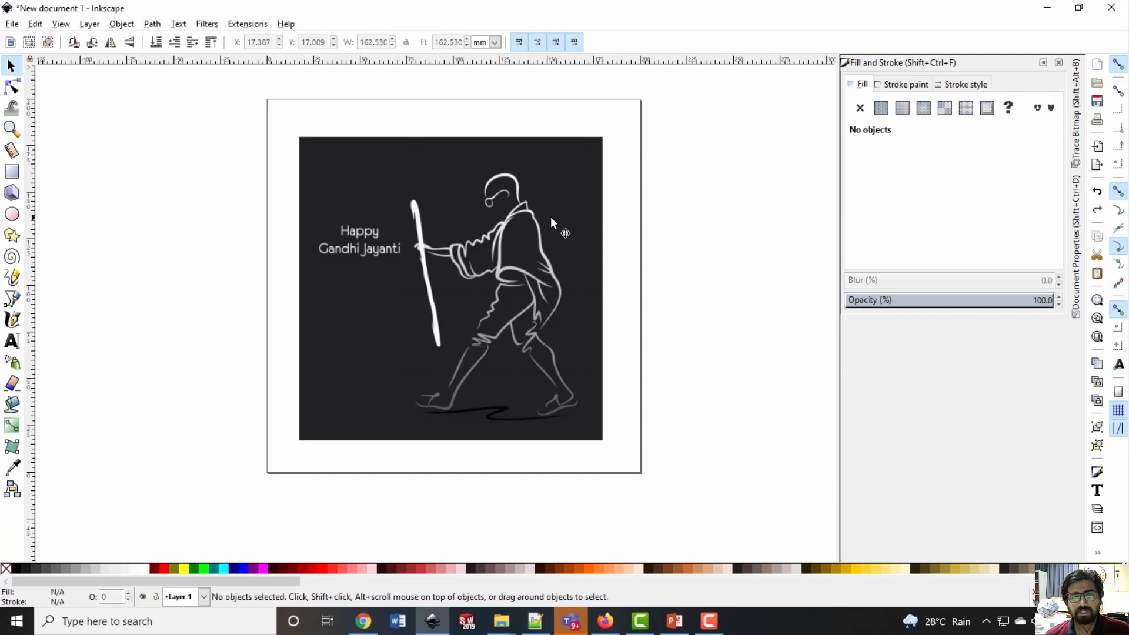
# Set up Trace Bitmap for the Gandhi image with single-scan edge detection
pyautogui.click(538, 142)
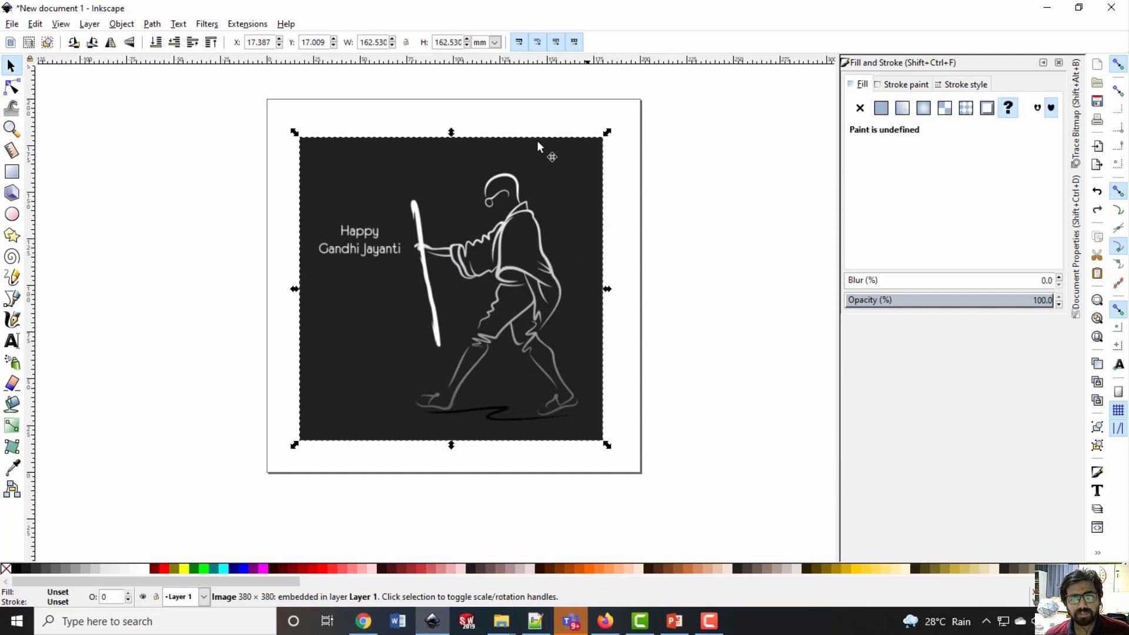
pyautogui.click(153, 25)
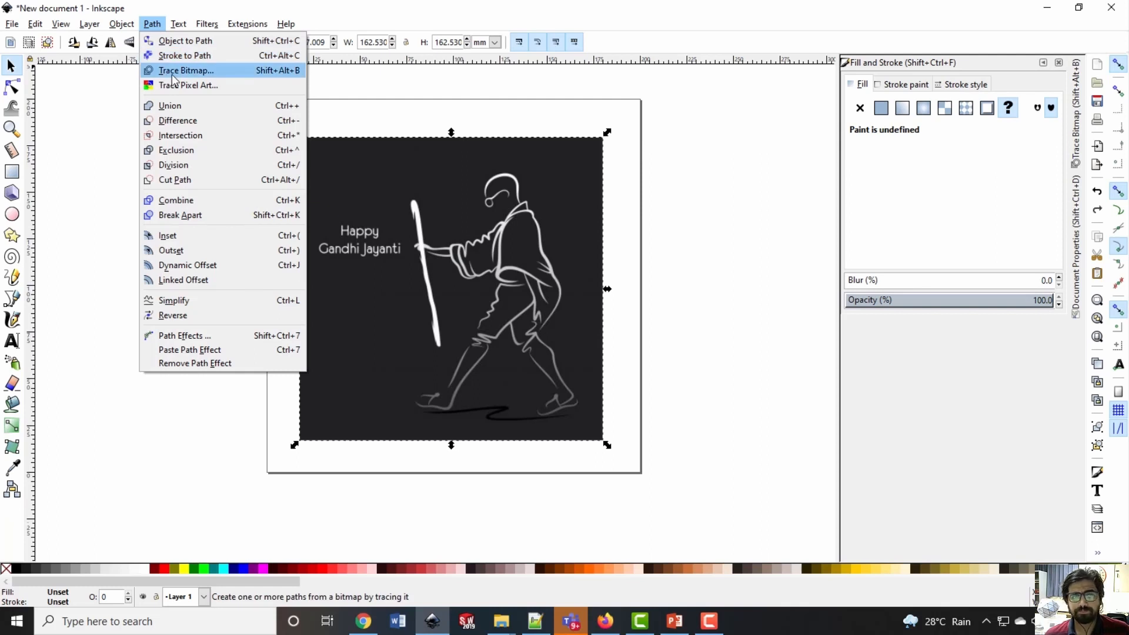
pyautogui.click(285, 72)
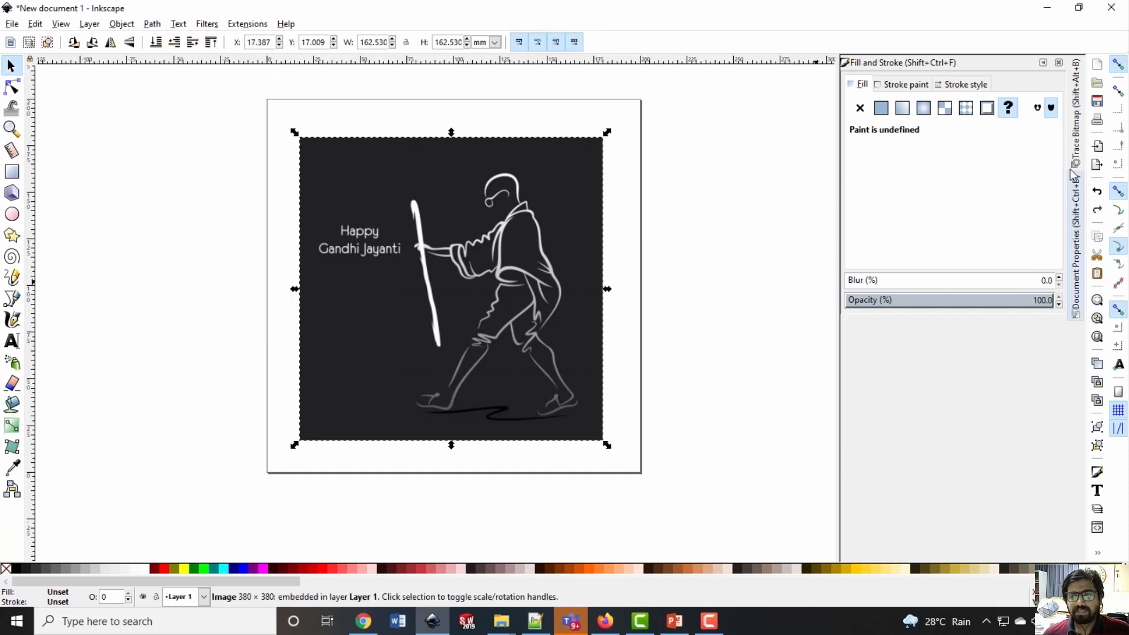
pyautogui.click(1075, 144)
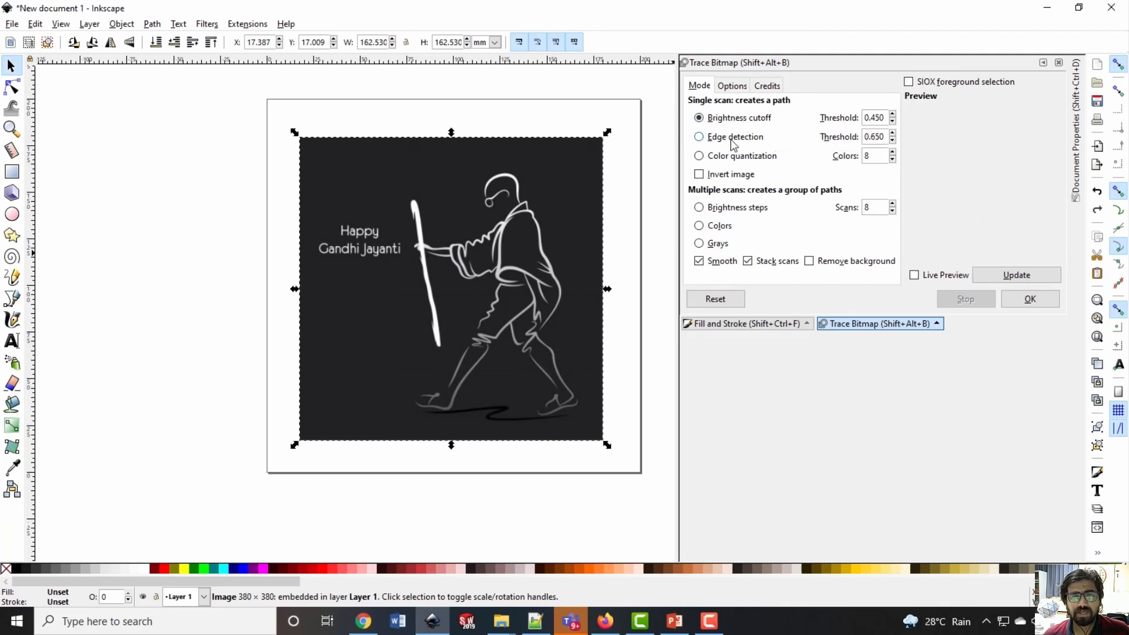
pyautogui.click(733, 139)
pyautogui.click(732, 157)
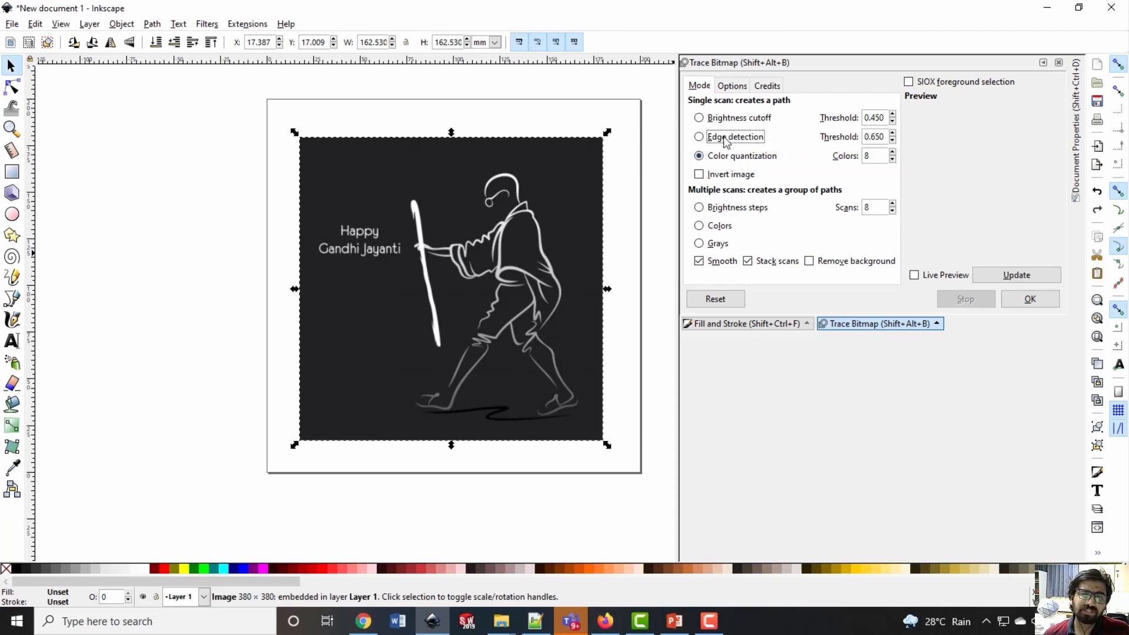
pyautogui.click(727, 140)
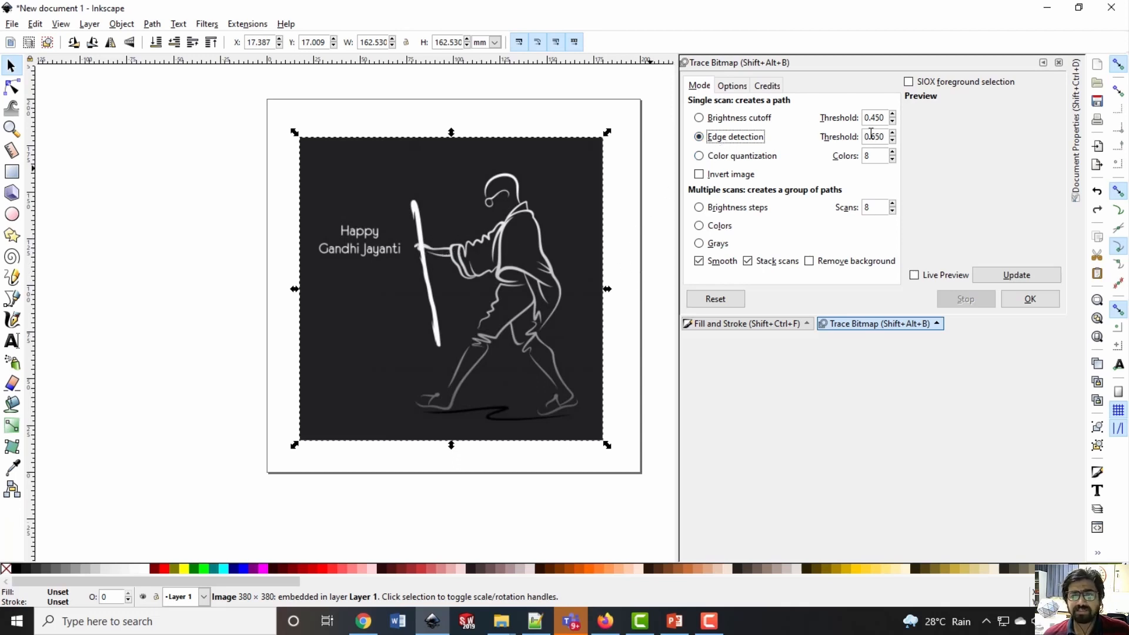
# Set the edge detection threshold to 0.9 and refresh the trace preview
pyautogui.doubleClick(866, 139)
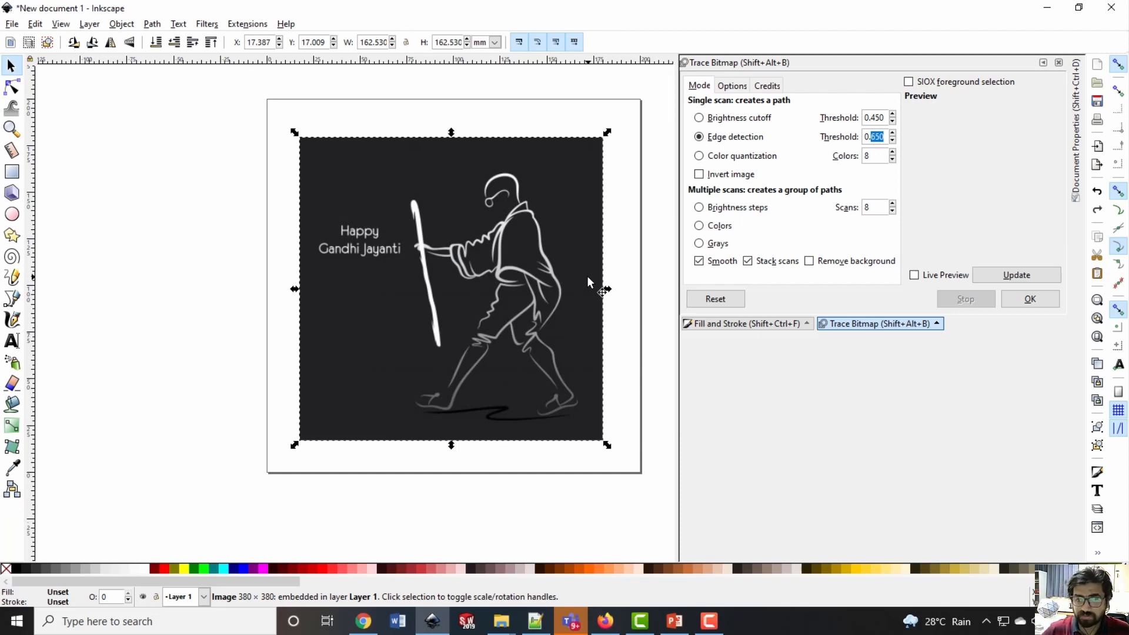
pyautogui.write('9')
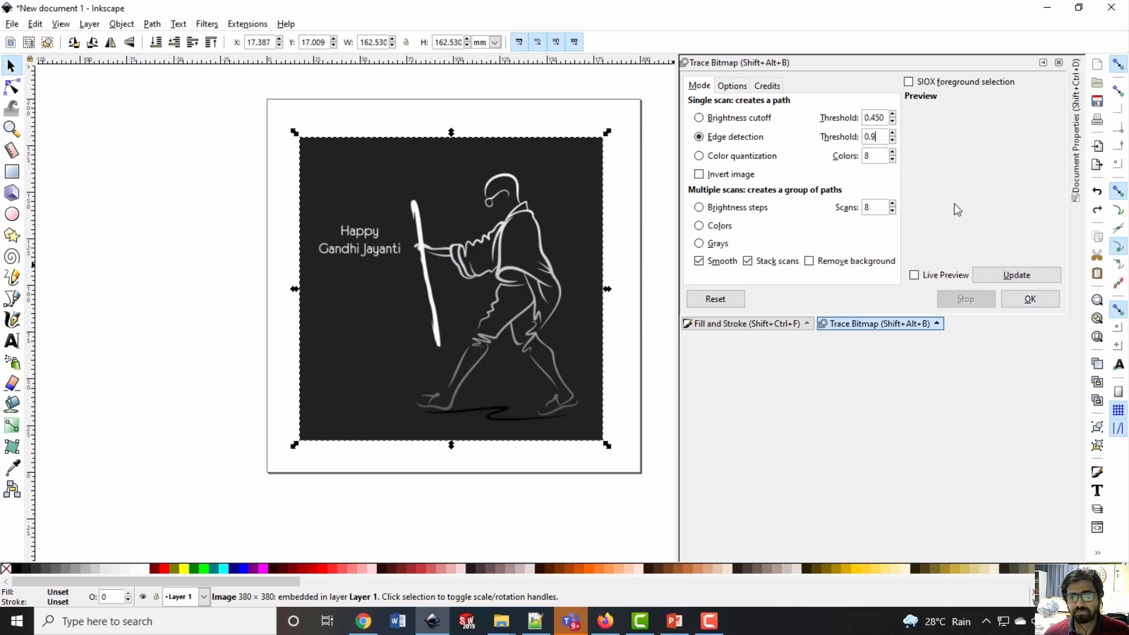
pyautogui.click(1017, 274)
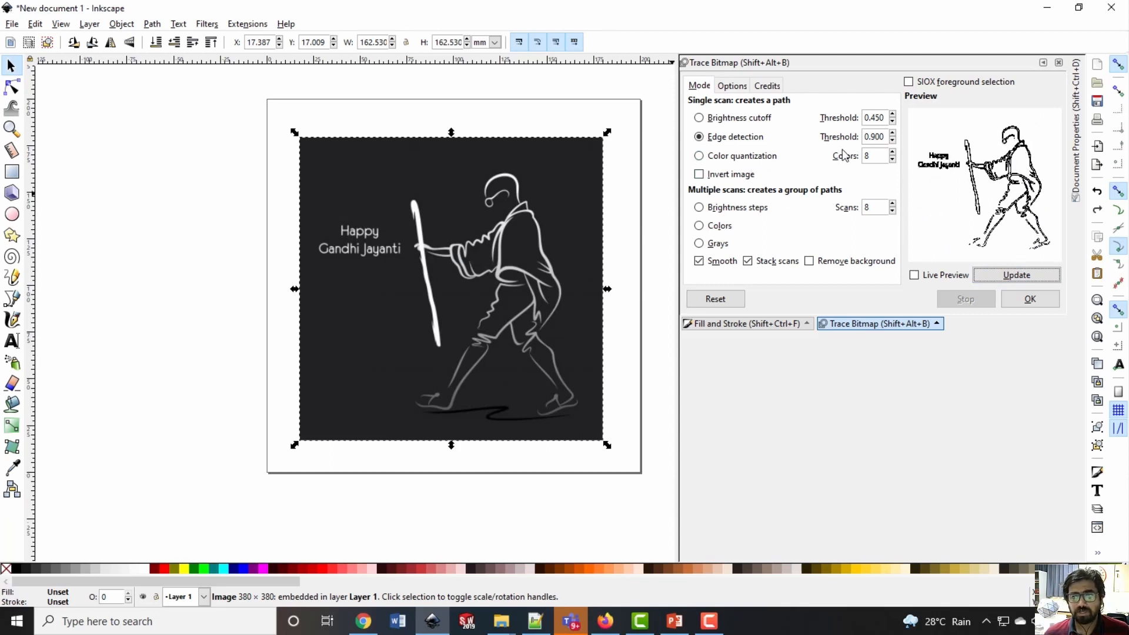
# Set the edge detection threshold to 0.6, refresh the preview and trace the Gandhi image into a path
pyautogui.click(879, 136)
pyautogui.press('BackSpace')
pyautogui.press('BackSpace')
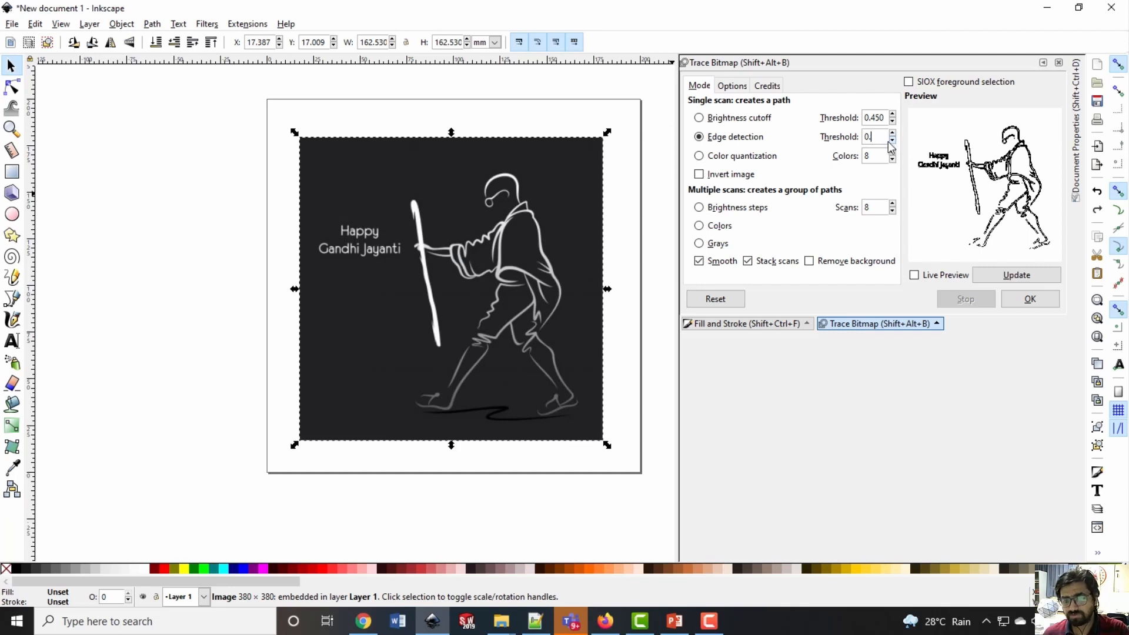
pyautogui.write('6')
pyautogui.click(872, 155)
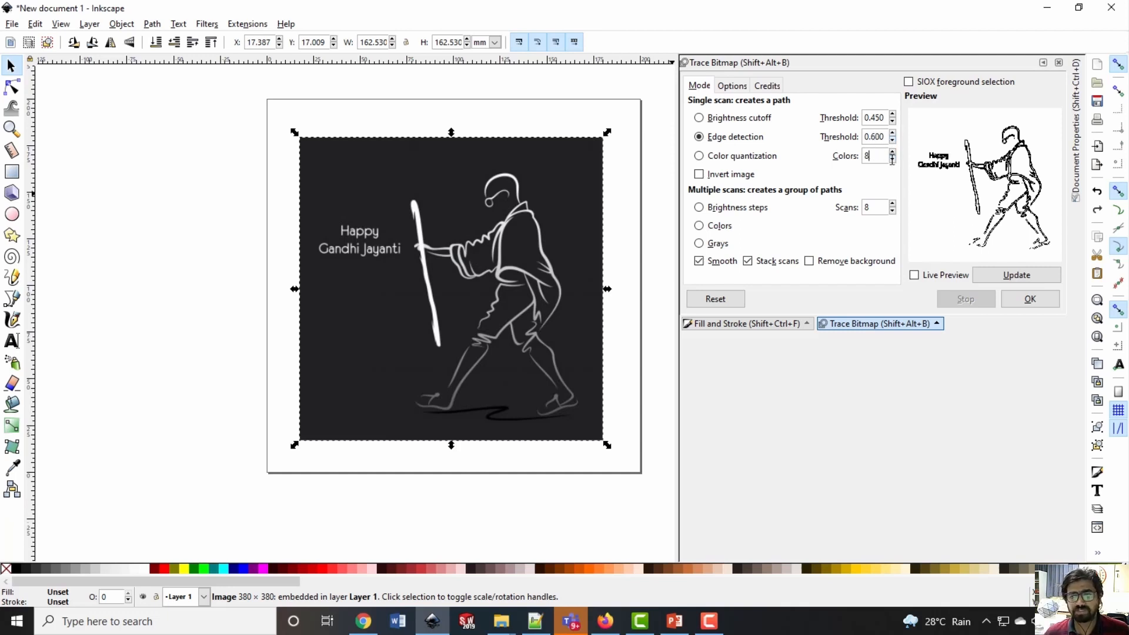
pyautogui.click(1016, 275)
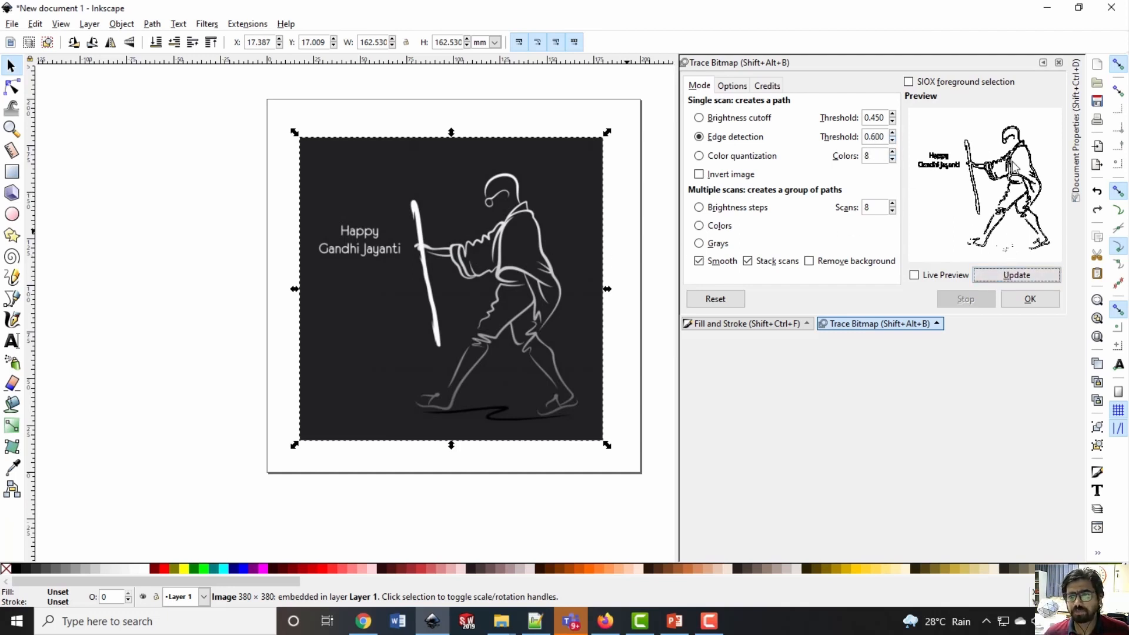
pyautogui.click(1029, 300)
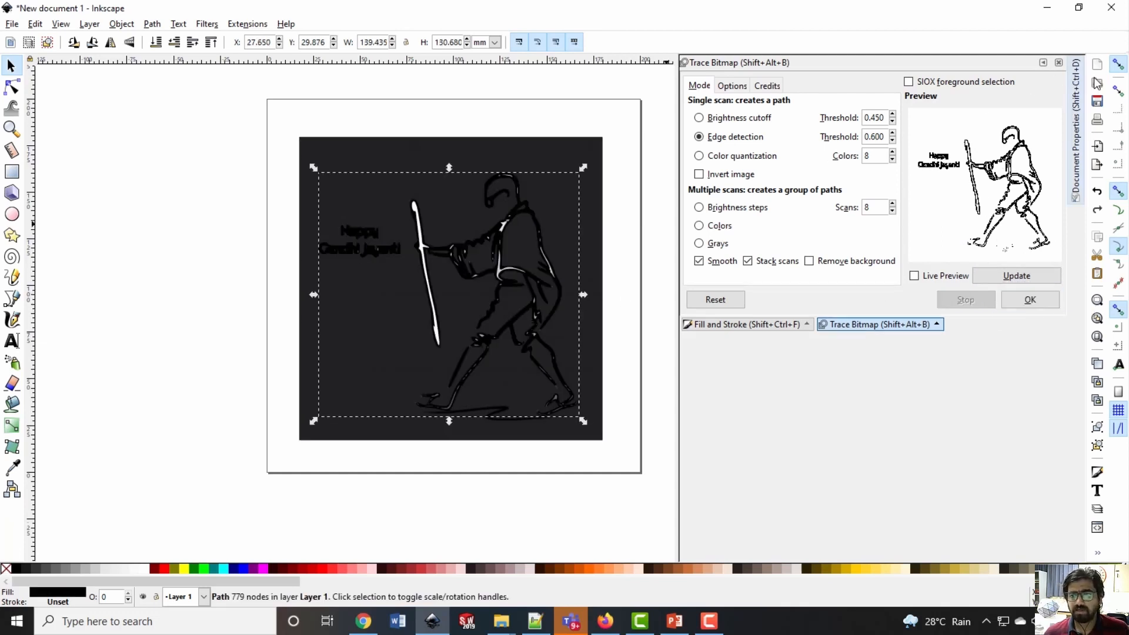
# Move the traced path off the page to its right side and delete the original Gandhi image
pyautogui.click(1043, 62)
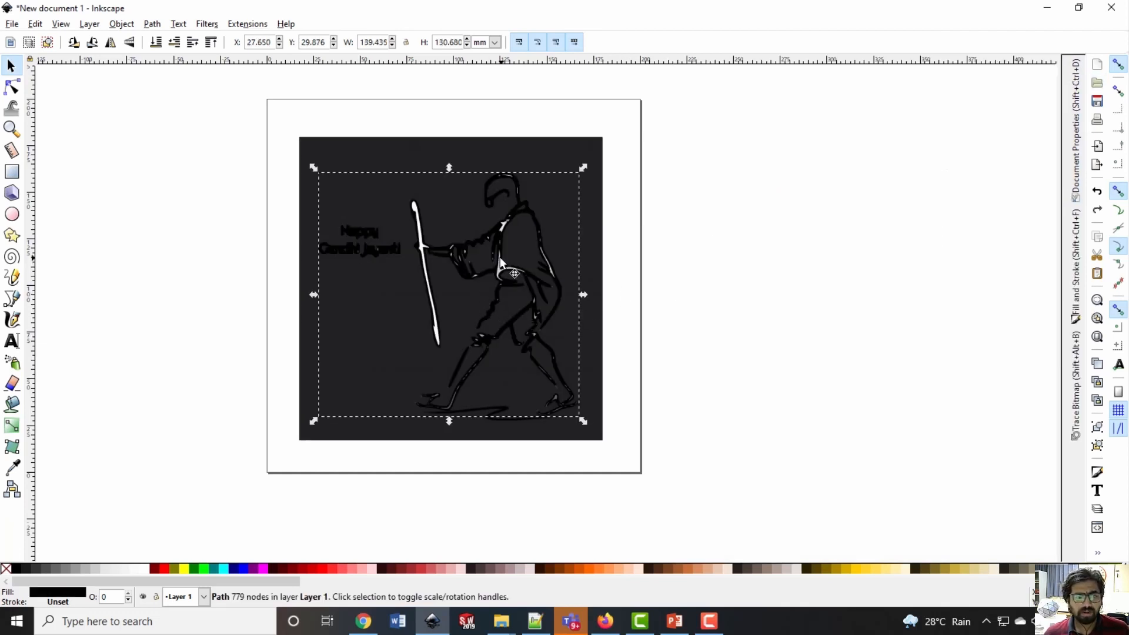
pyautogui.moveTo(514, 263)
pyautogui.mouseDown()
pyautogui.moveTo(535, 250)
pyautogui.moveTo(718, 251)
pyautogui.moveTo(810, 272)
pyautogui.mouseUp()
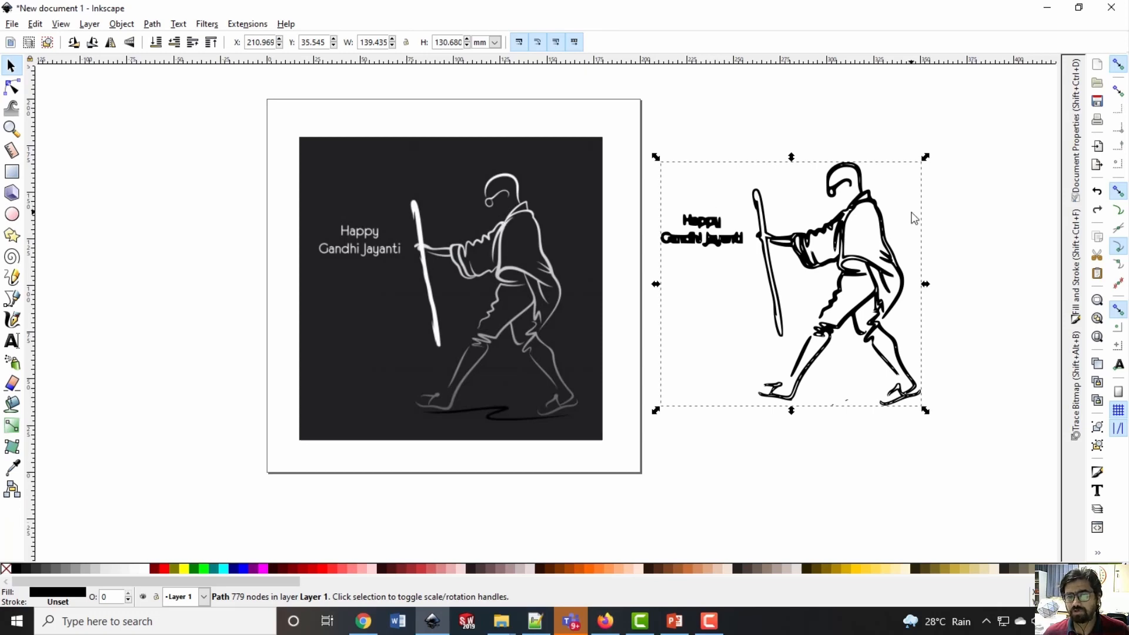
pyautogui.click(392, 283)
pyautogui.press('Delete')
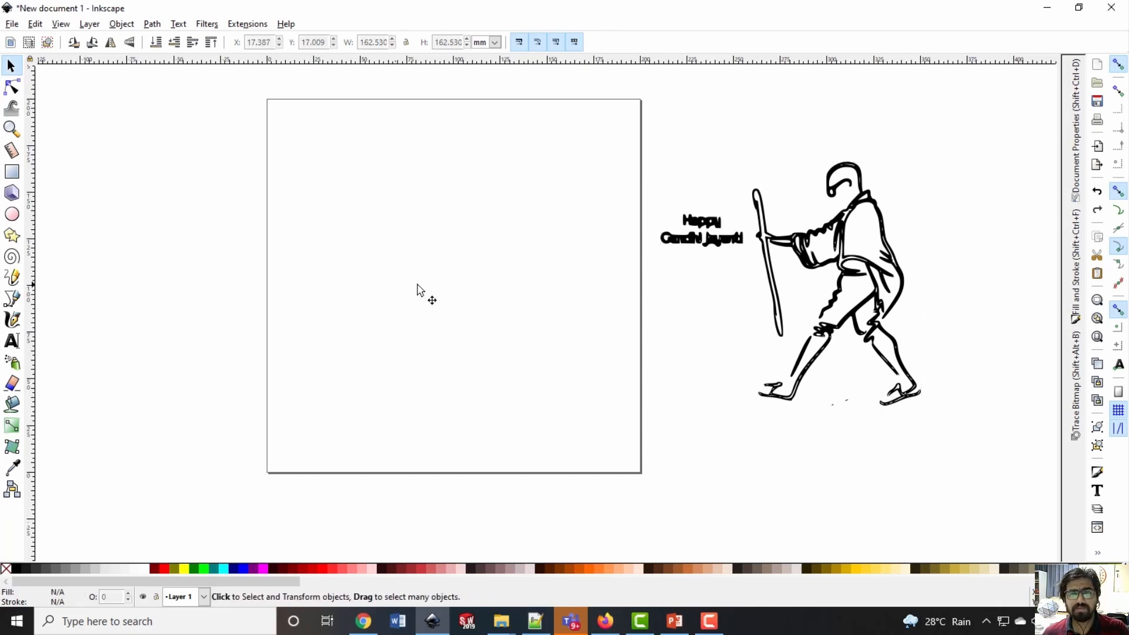
# Move the traced path back onto the page to about X 27.3 mm, Y 34.0 mm
pyautogui.moveTo(811, 255)
pyautogui.mouseDown()
pyautogui.moveTo(444, 258)
pyautogui.moveTo(469, 259)
pyautogui.mouseUp()
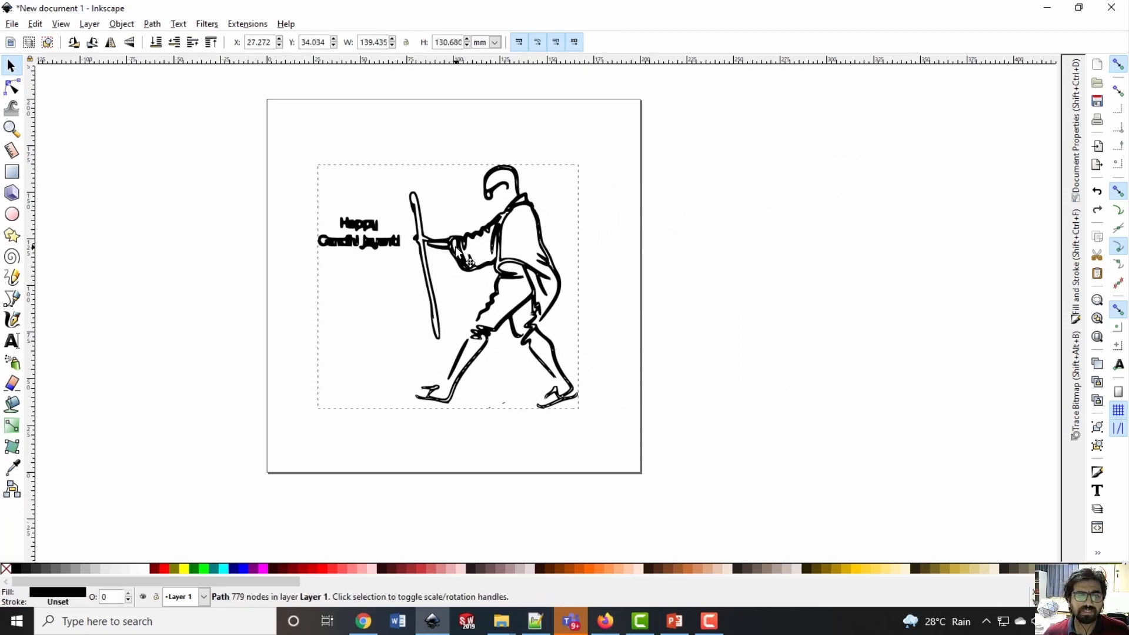
pyautogui.click(682, 284)
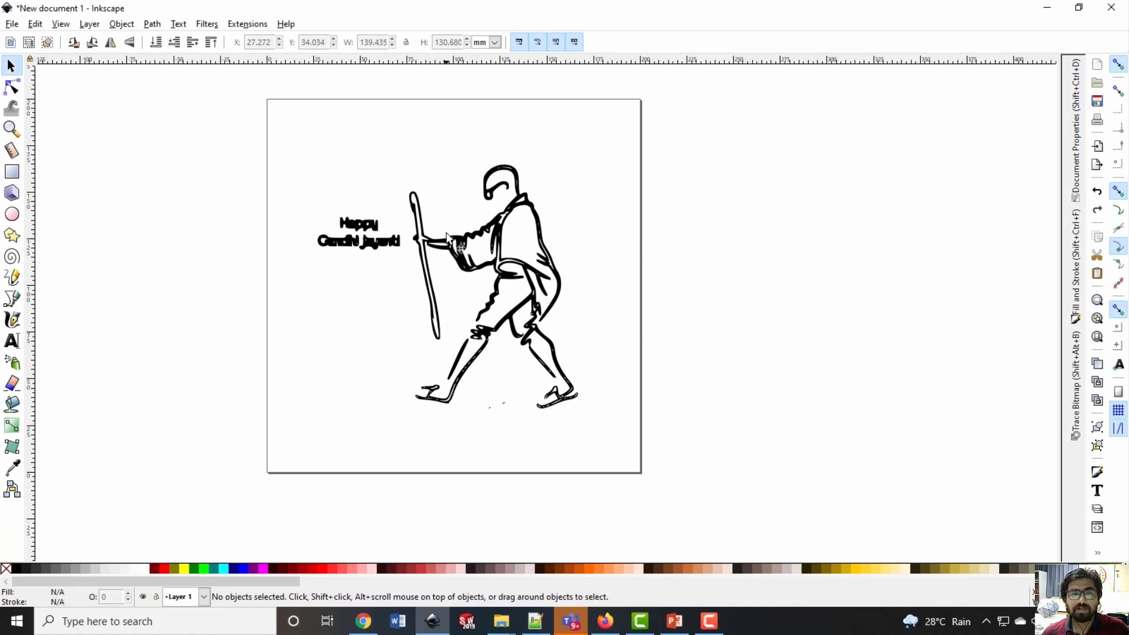
pyautogui.click(459, 257)
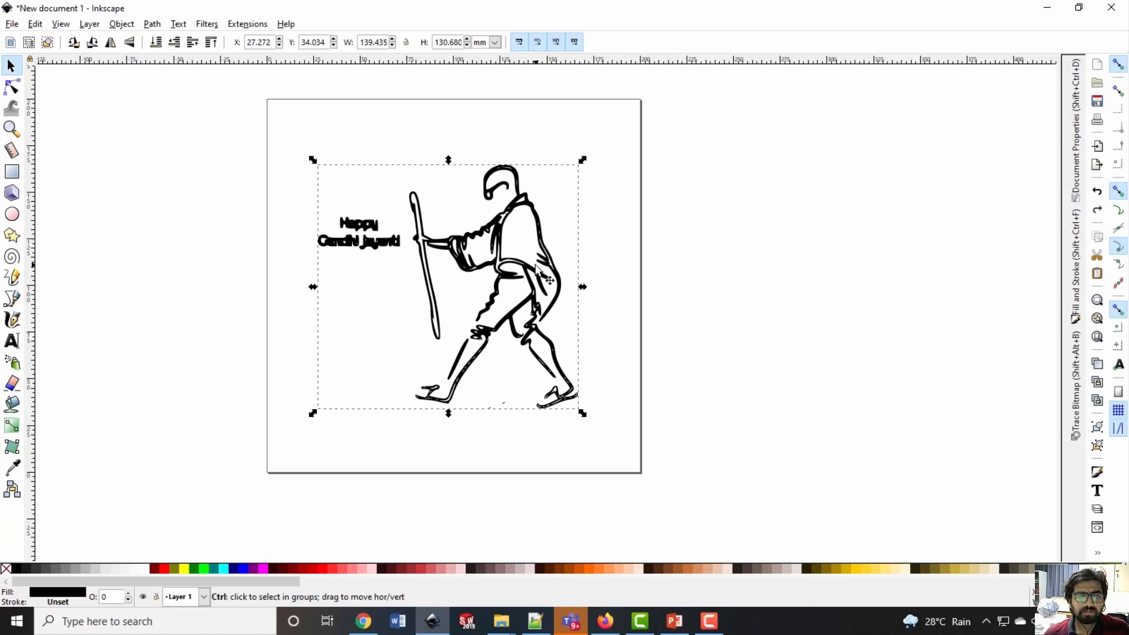
pyautogui.click(704, 287)
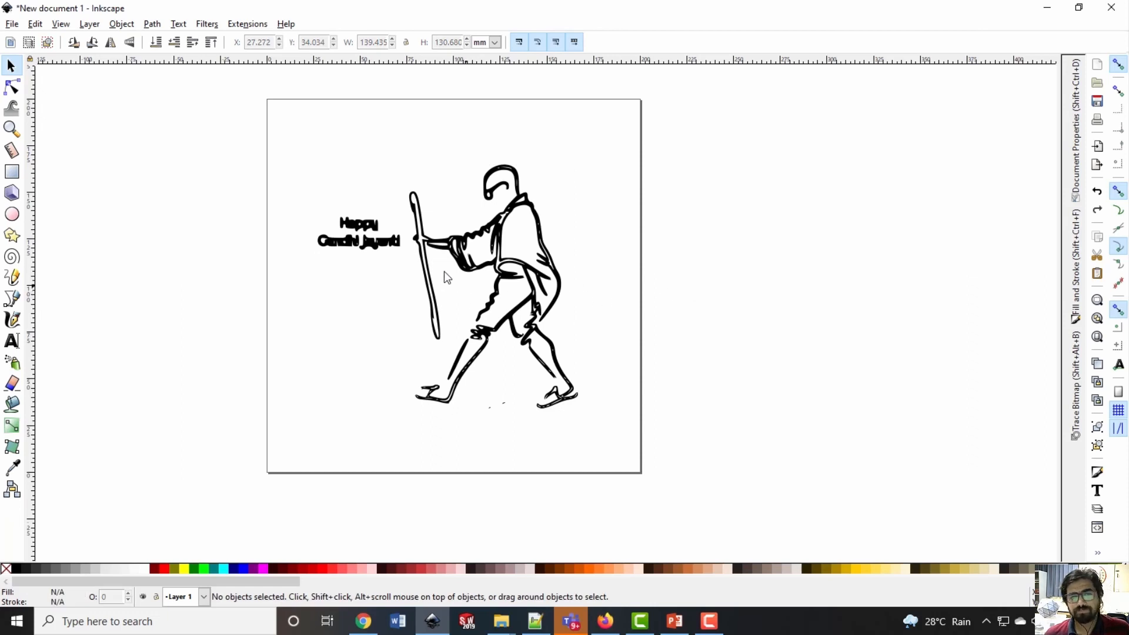
# Delete all nodes of the "Happy Gandhi Jayanti" lettering from the traced path
pyautogui.doubleClick(388, 243)
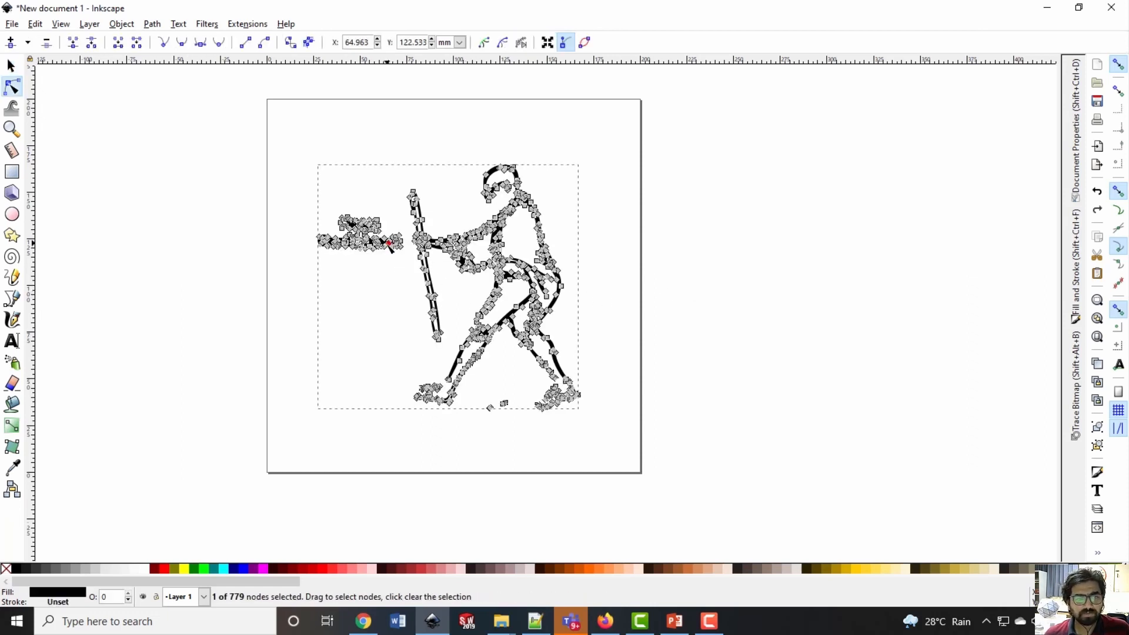
pyautogui.click(376, 284)
pyautogui.moveTo(282, 188); pyautogui.dragTo(410, 282)
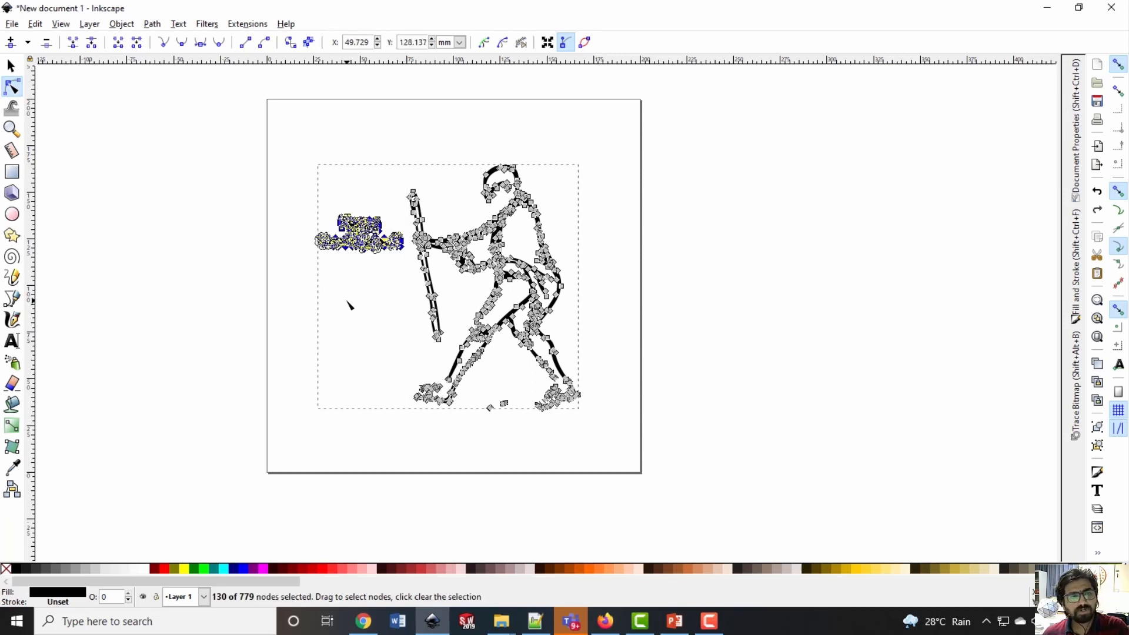
pyautogui.press('Delete')
pyautogui.click(352, 218)
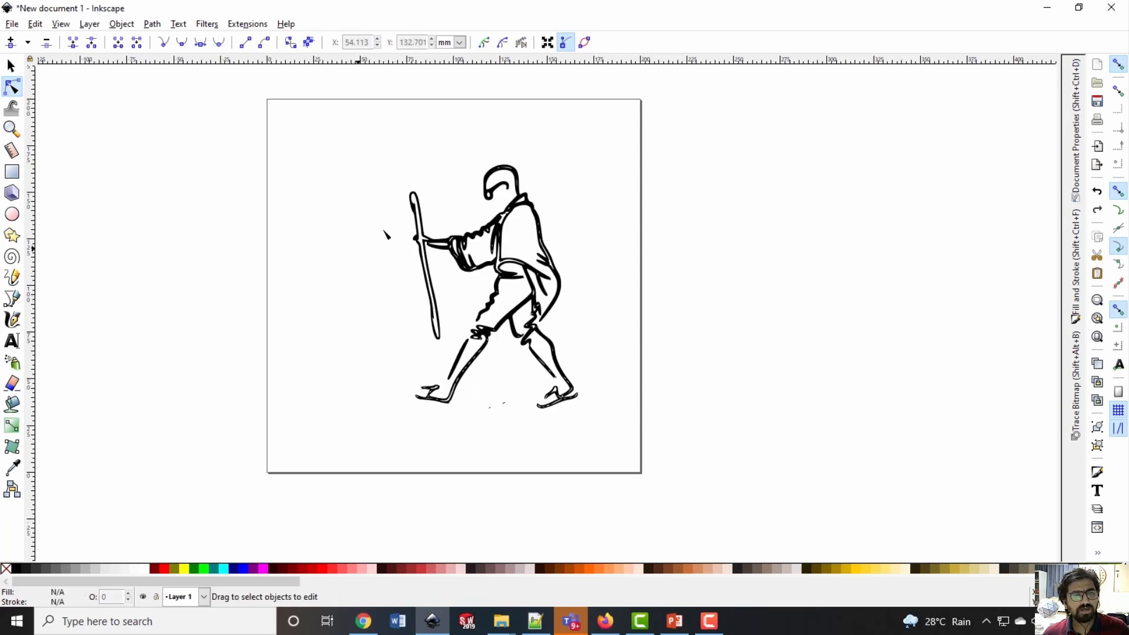
# Move the traced figure slightly up and left to about X 68.4 mm, Y 37.8 mm
pyautogui.press('s')
pyautogui.press('ctrl')
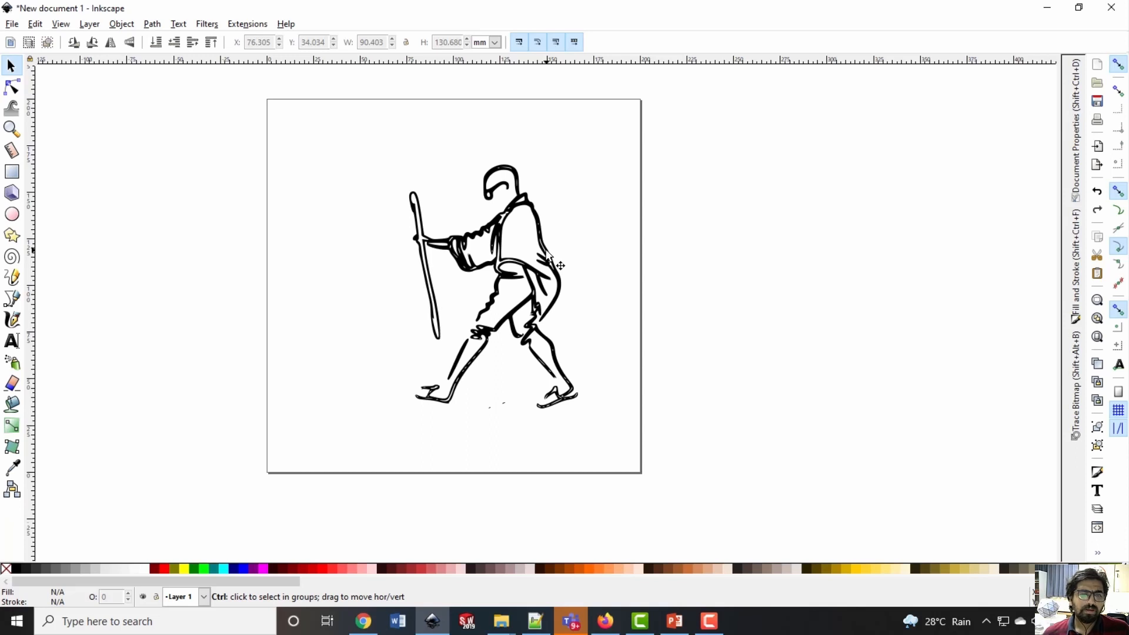
pyautogui.moveTo(538, 231); pyautogui.dragTo(522, 223)
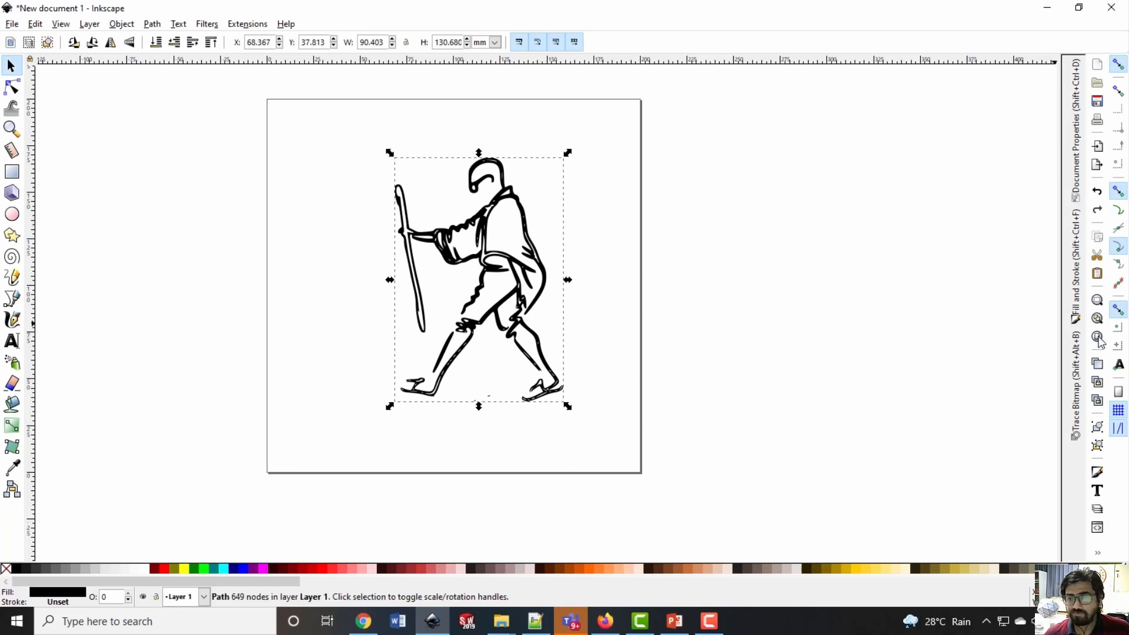
# Remove the traced figure's fill and give it a flat black stroke
pyautogui.click(1077, 261)
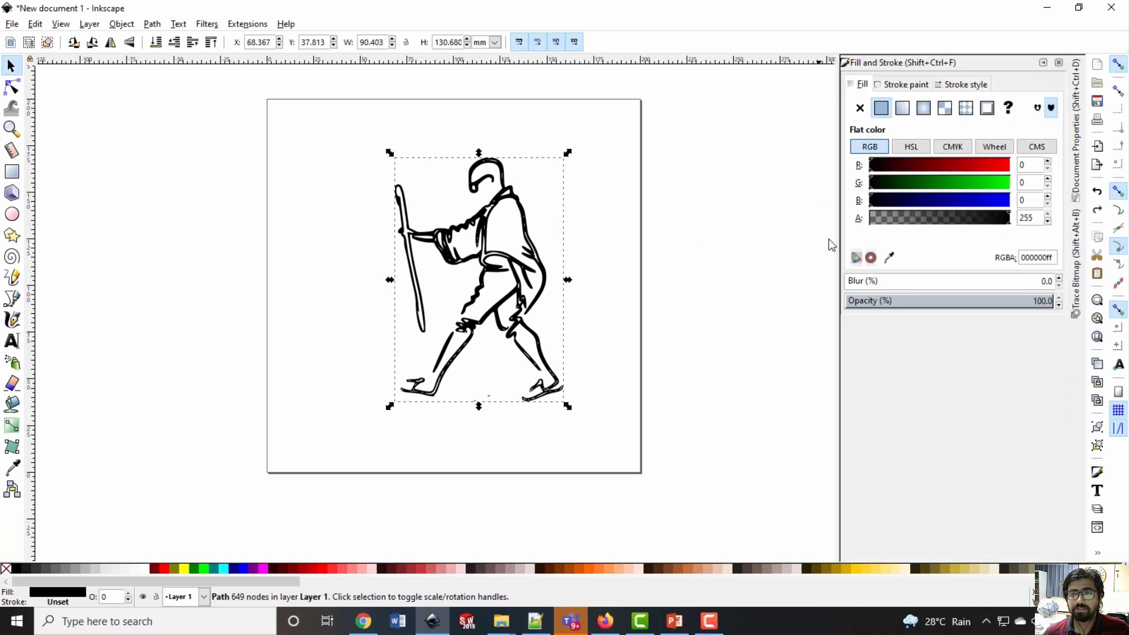
pyautogui.click(859, 107)
pyautogui.click(907, 86)
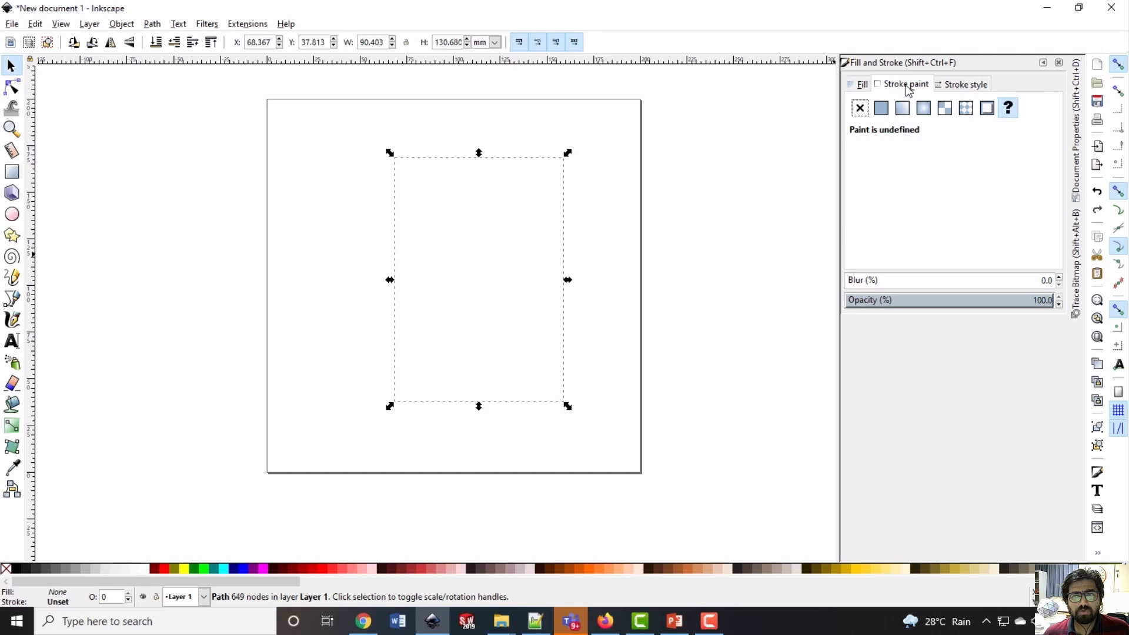
pyautogui.click(881, 108)
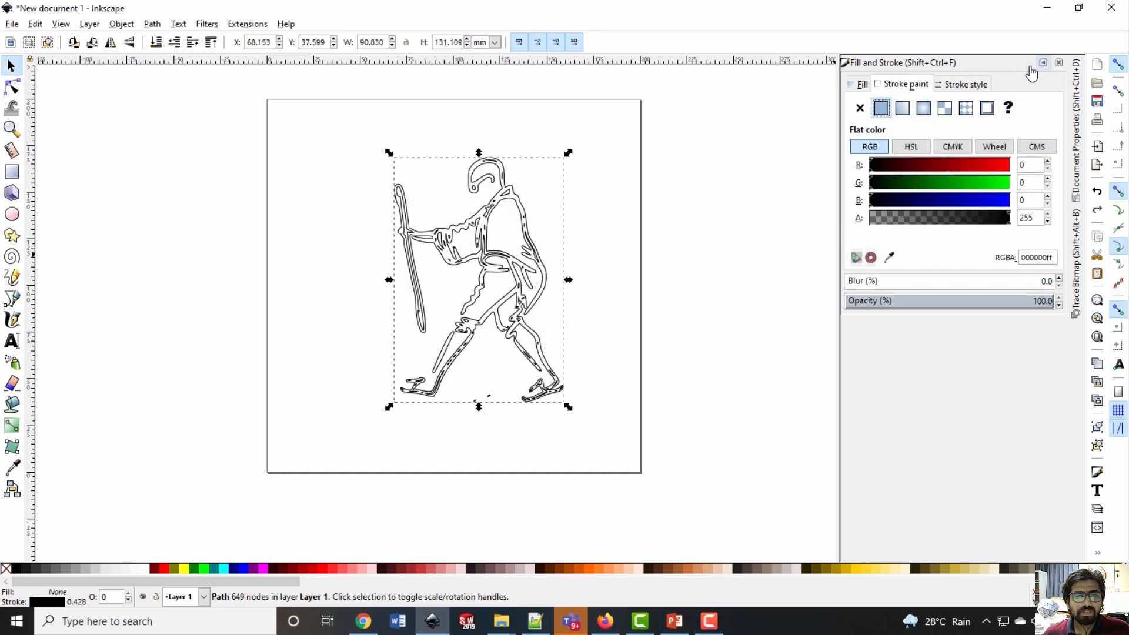
# Delete the nodes of the two stray specks between the figure's feet
pyautogui.keyDown('ctrl'); pyautogui.scroll(3, 491, 303); pyautogui.keyUp('ctrl')
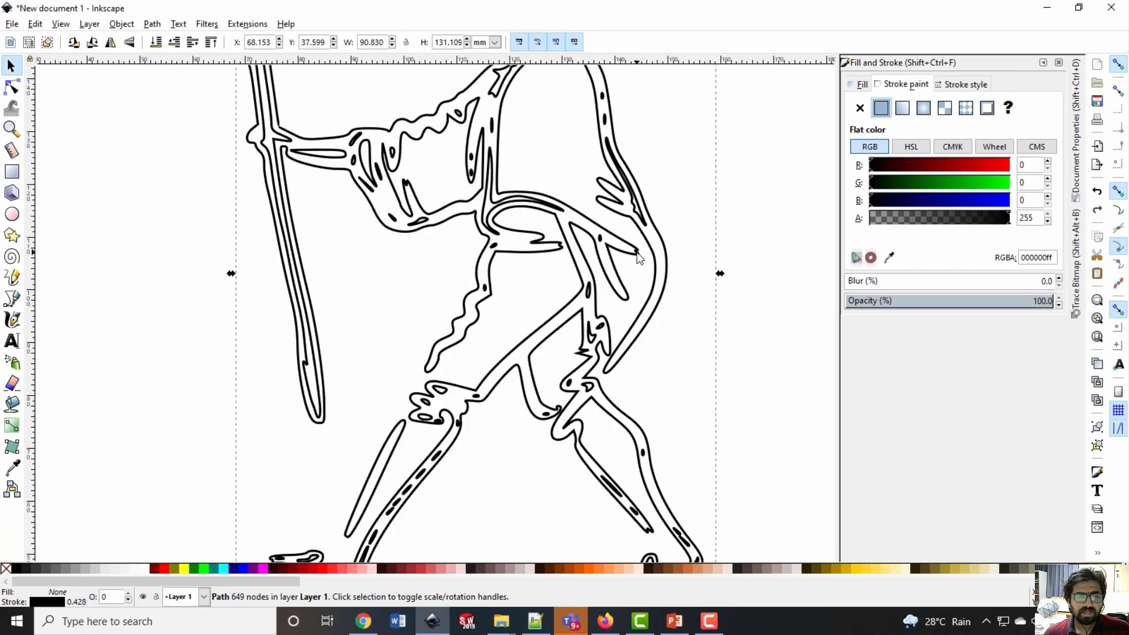
pyautogui.keyDown('ctrl'); pyautogui.scroll(-3, 646, 254); pyautogui.keyUp('ctrl')
pyautogui.click(708, 220)
pyautogui.keyDown('ctrl'); pyautogui.scroll(3, 622, 250); pyautogui.keyUp('ctrl')
pyautogui.keyDown('ctrl'); pyautogui.scroll(-2, 391, 184); pyautogui.keyUp('ctrl')
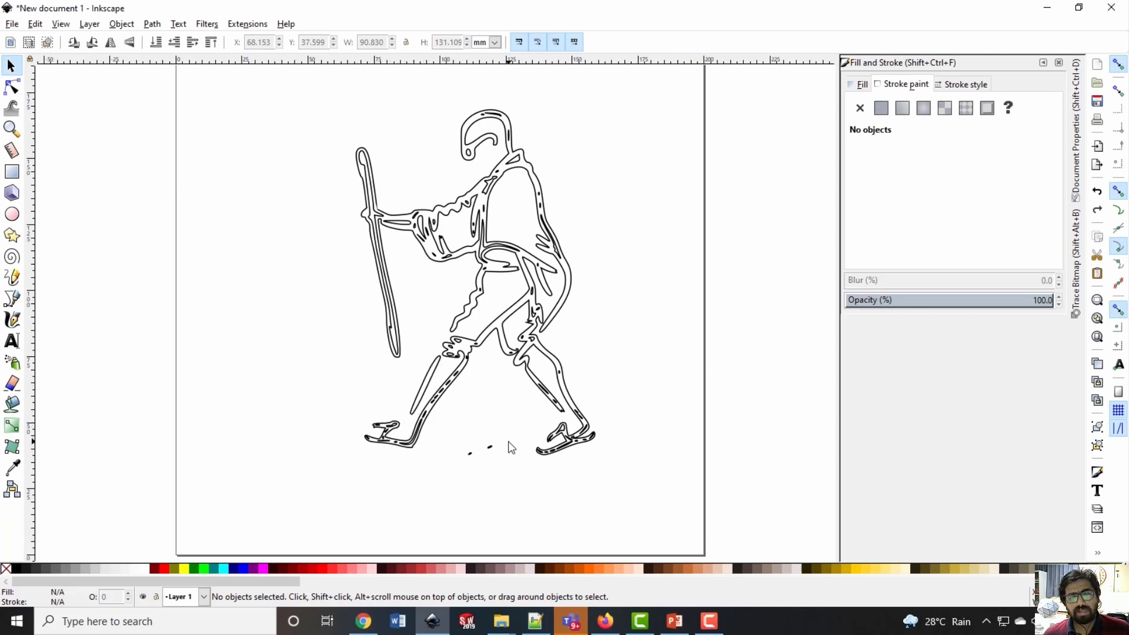
pyautogui.keyDown('ctrl'); pyautogui.scroll(4, 493, 454); pyautogui.keyUp('ctrl')
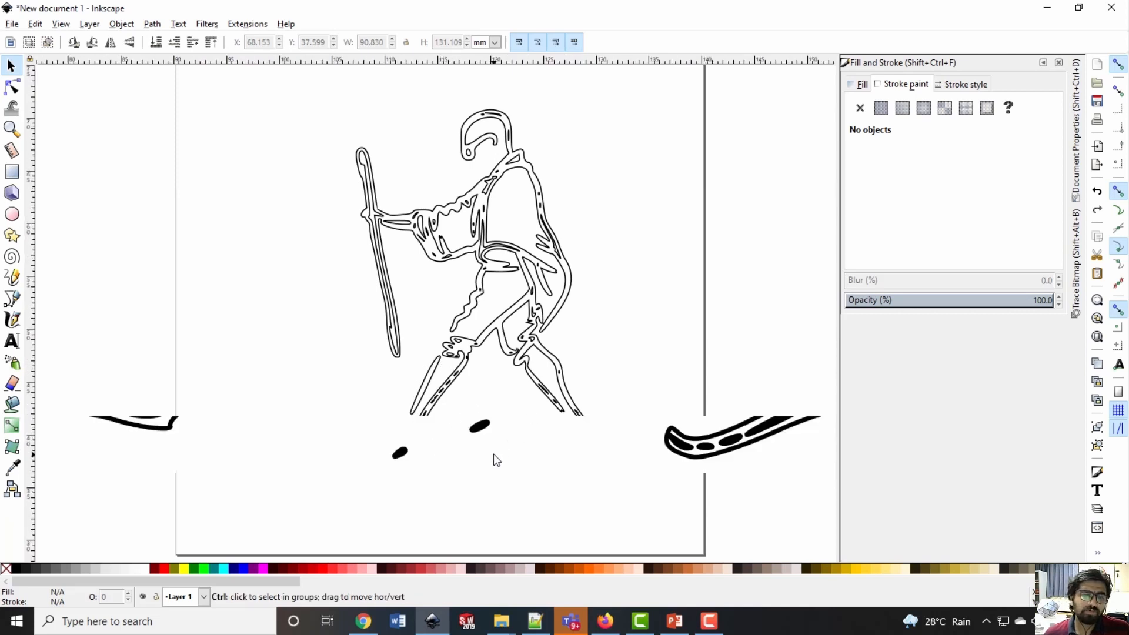
pyautogui.doubleClick(476, 425)
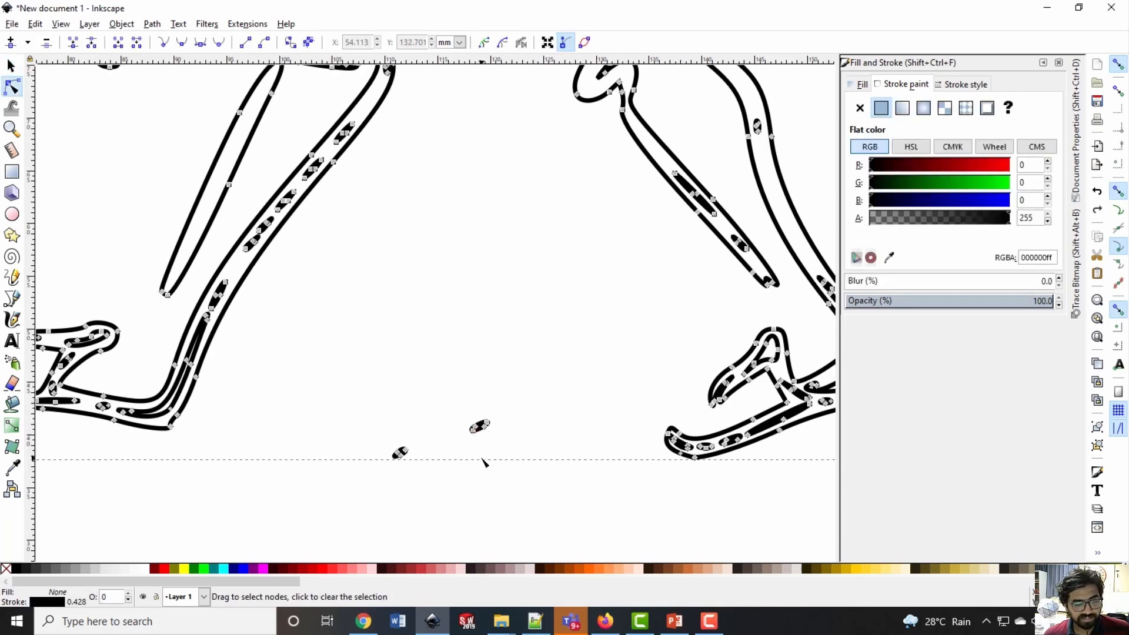
pyautogui.moveTo(341, 377); pyautogui.dragTo(548, 522)
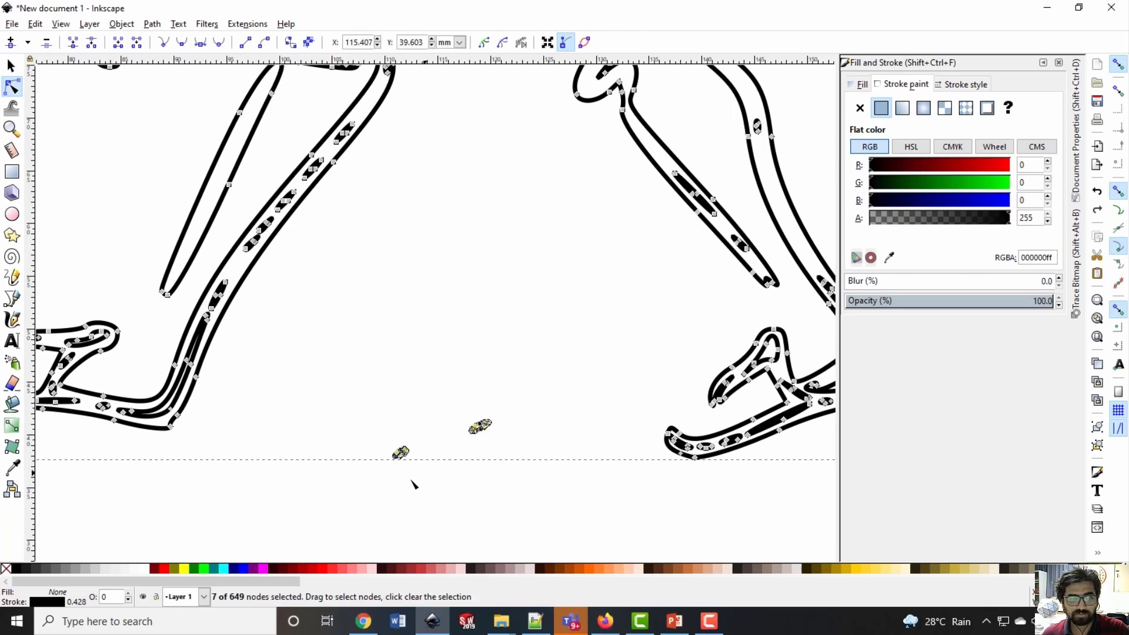
pyautogui.press('Delete')
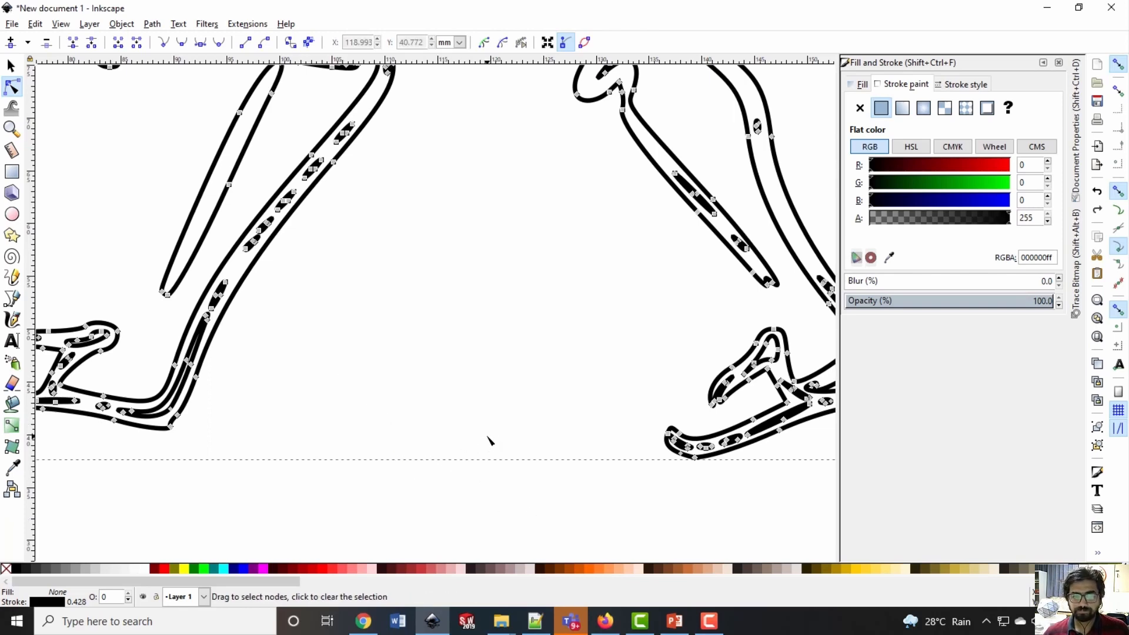
pyautogui.keyDown('ctrl'); pyautogui.scroll(-5, 569, 328); pyautogui.keyUp('ctrl')
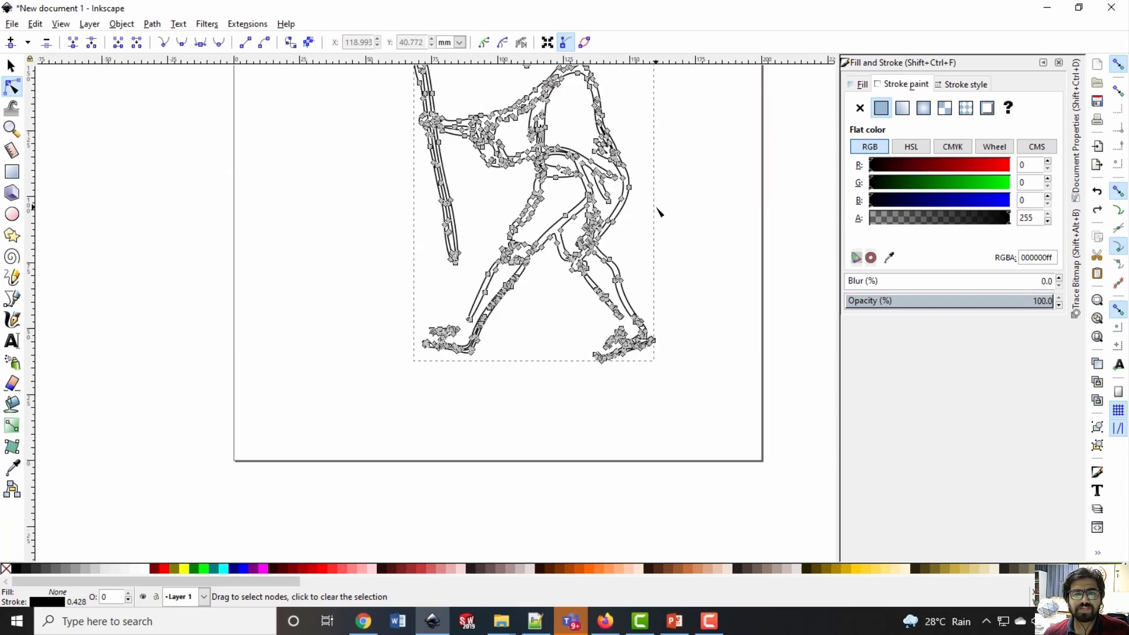
# Delete the nodes of the small speck inside the upper part of the rear lower leg's outline
pyautogui.keyDown('ctrl'); pyautogui.scroll(6, 660, 211); pyautogui.keyUp('ctrl')
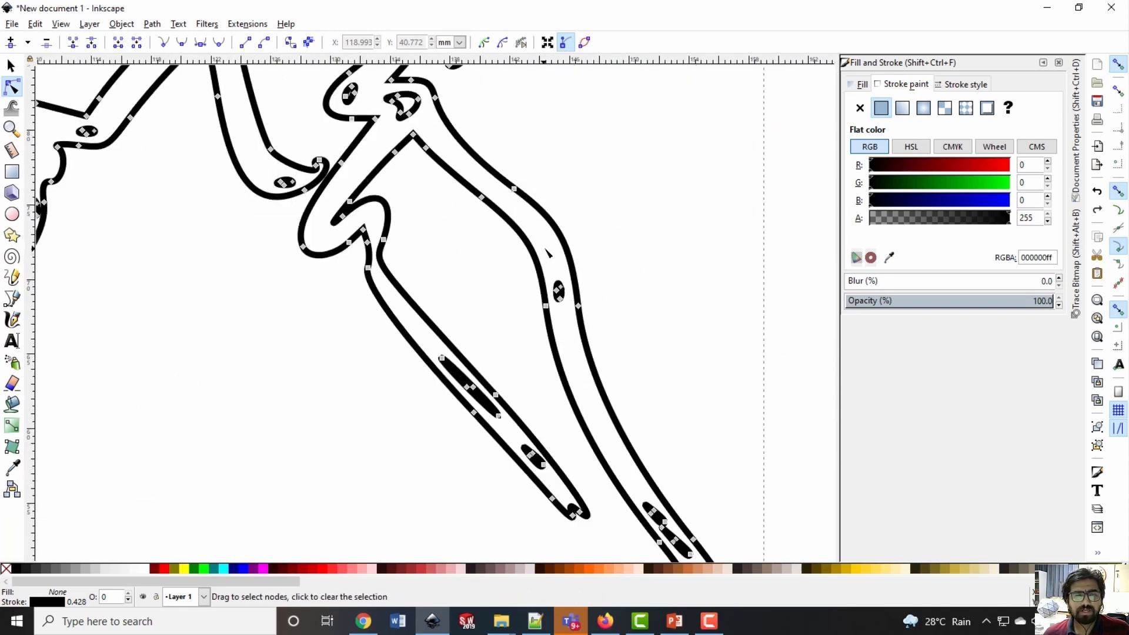
pyautogui.moveTo(545, 249); pyautogui.dragTo(577, 305)
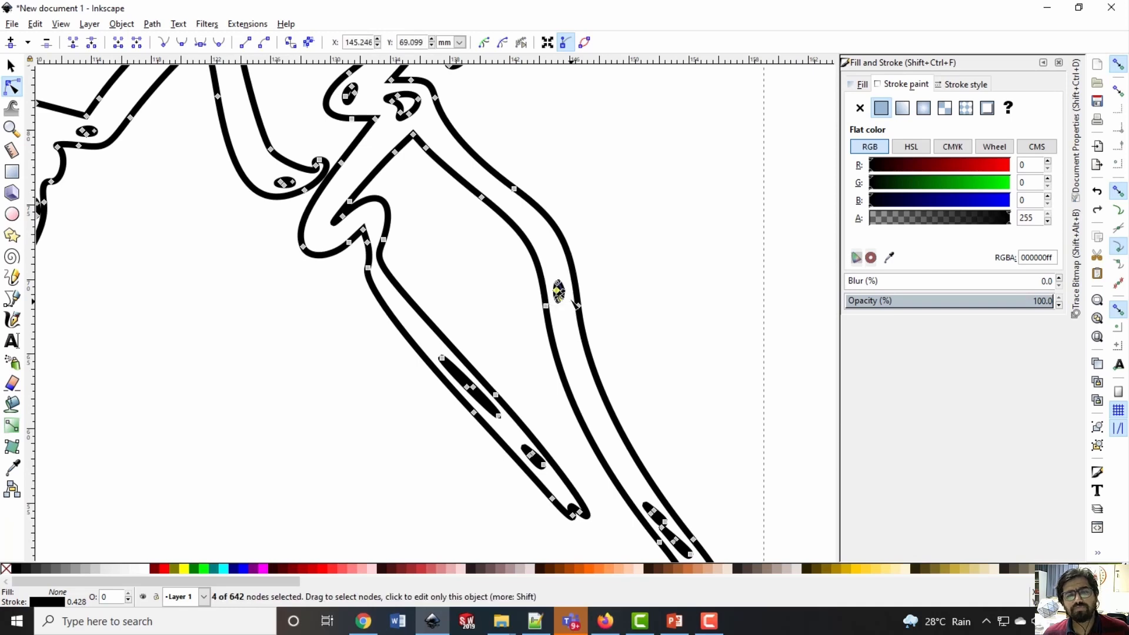
pyautogui.press('Delete')
pyautogui.click(636, 276)
pyautogui.press('F1')
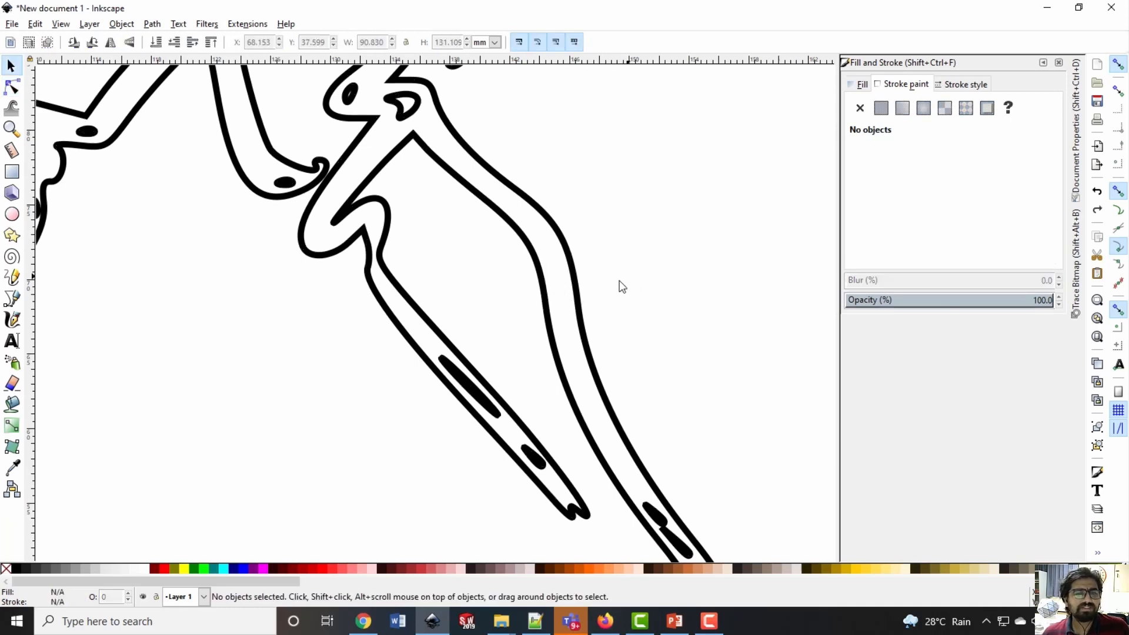
pyautogui.keyDown('ctrl'); pyautogui.scroll(-4, 624, 295); pyautogui.keyUp('ctrl')
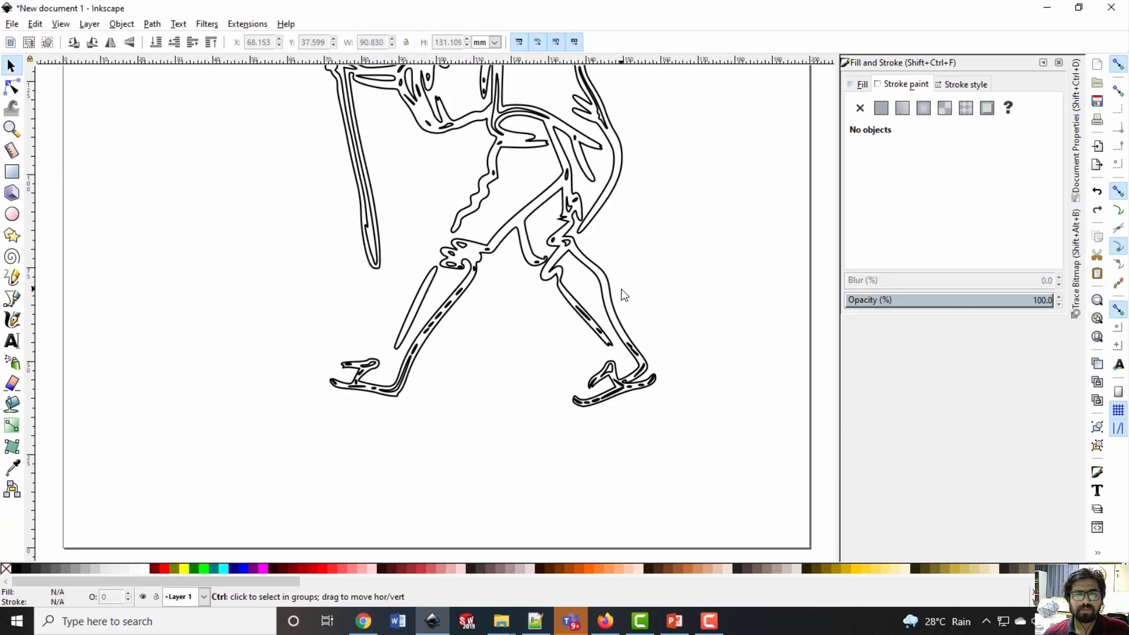
# Move the outlined figure image around the page to about X 58.3 mm, Y 39.3 mm
pyautogui.moveTo(393, 141); pyautogui.dragTo(404, 166)
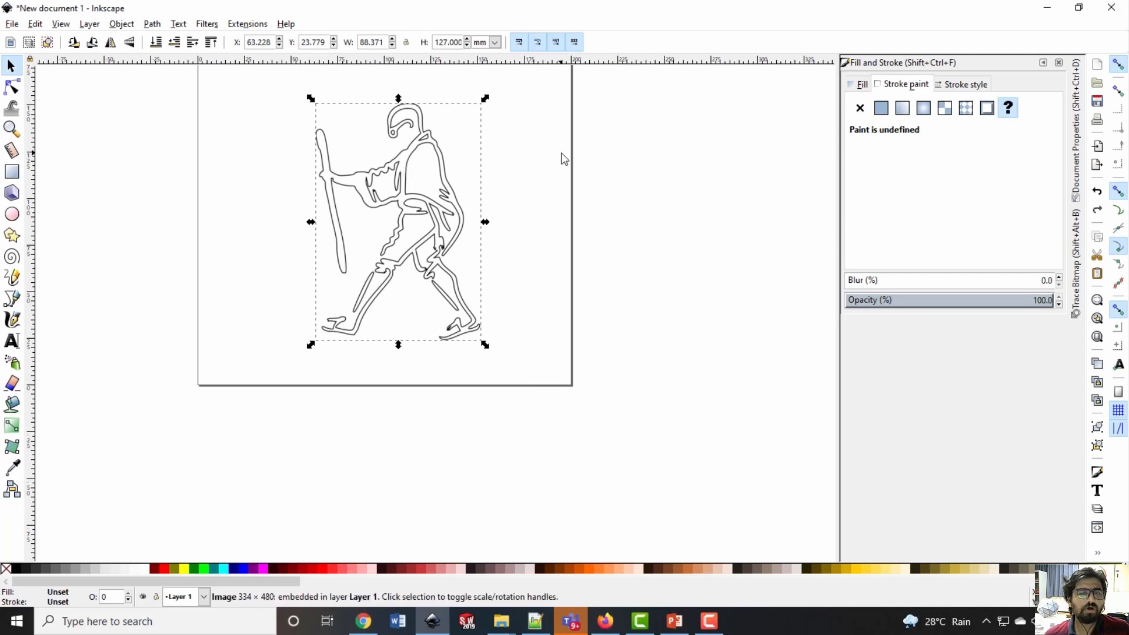
pyautogui.click(562, 154)
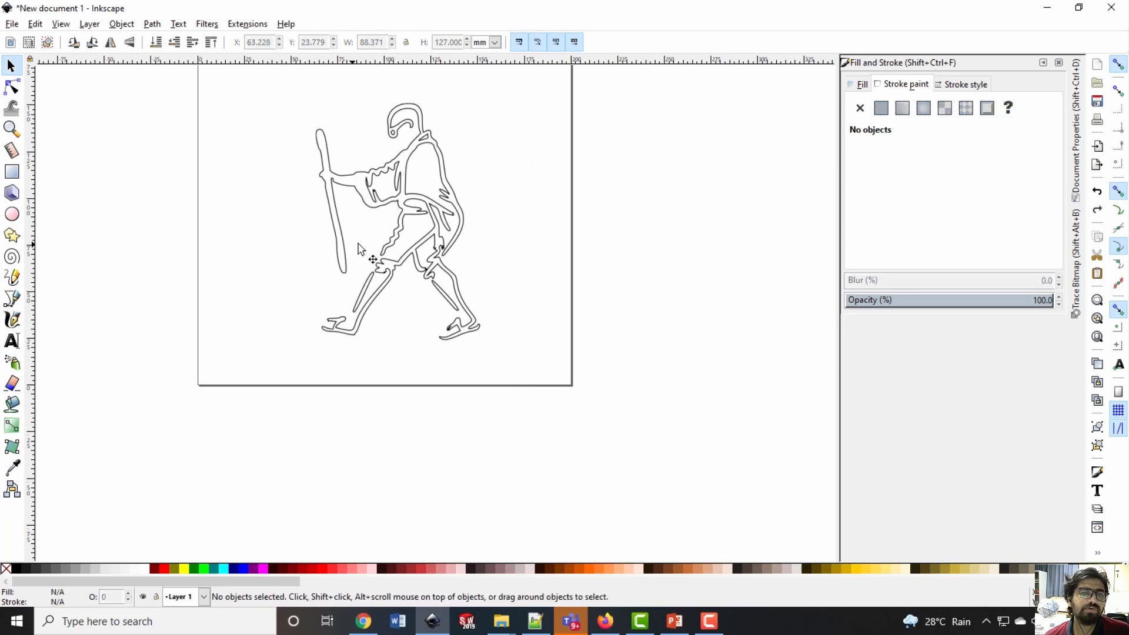
pyautogui.scroll(5, 361, 250)
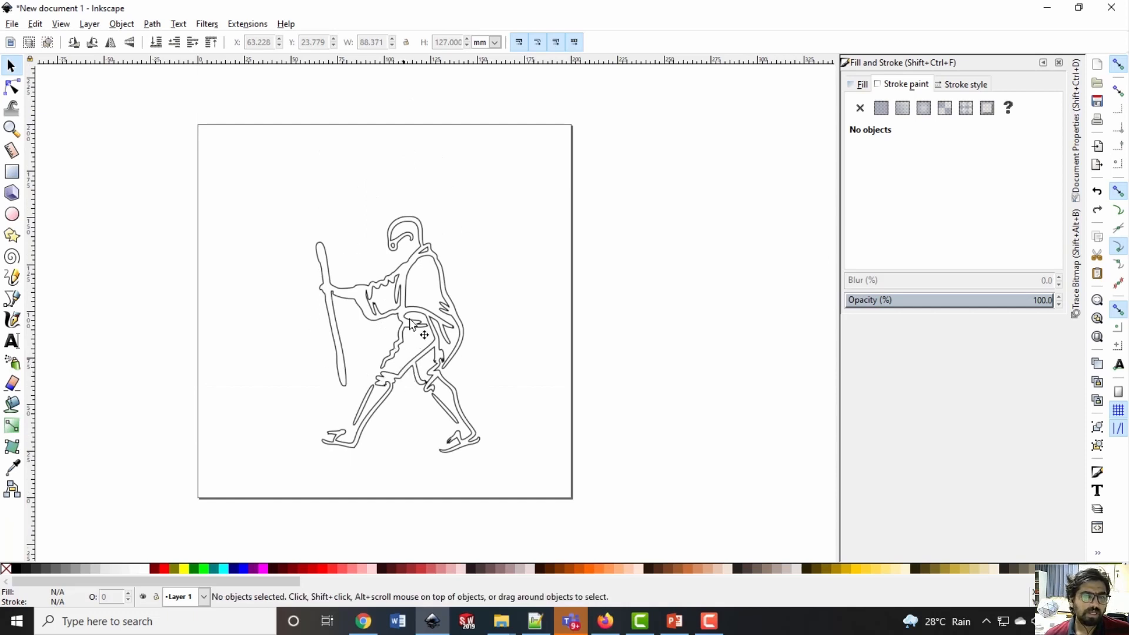
pyautogui.moveTo(401, 319)
pyautogui.mouseDown()
pyautogui.moveTo(374, 327)
pyautogui.moveTo(405, 326)
pyautogui.moveTo(455, 261)
pyautogui.moveTo(487, 246)
pyautogui.mouseUp()
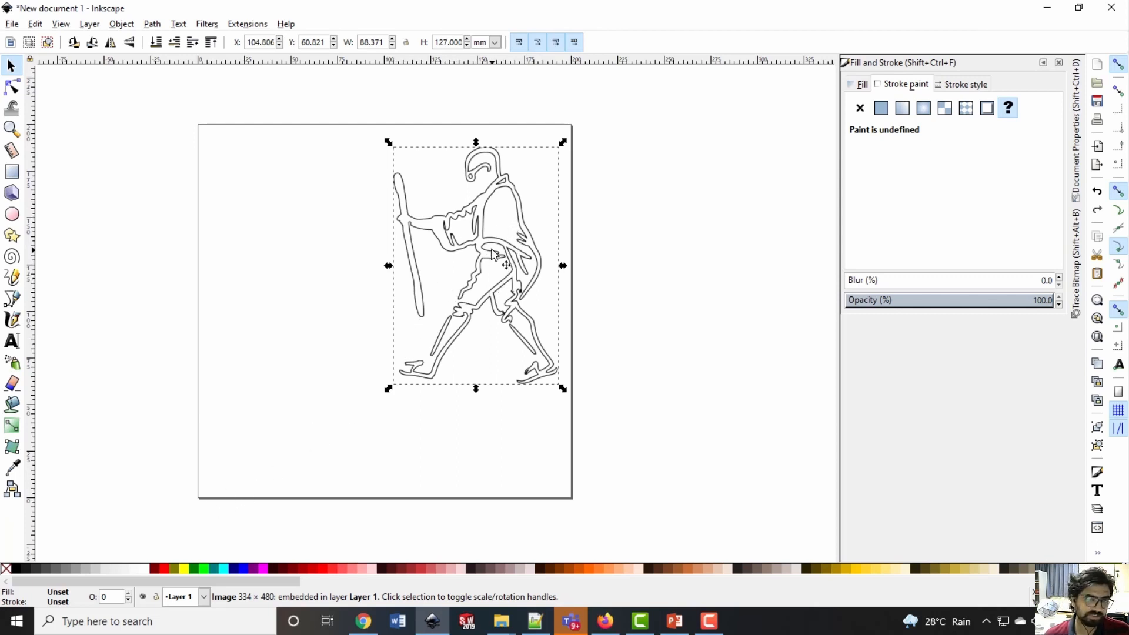
pyautogui.moveTo(468, 245); pyautogui.dragTo(398, 279)
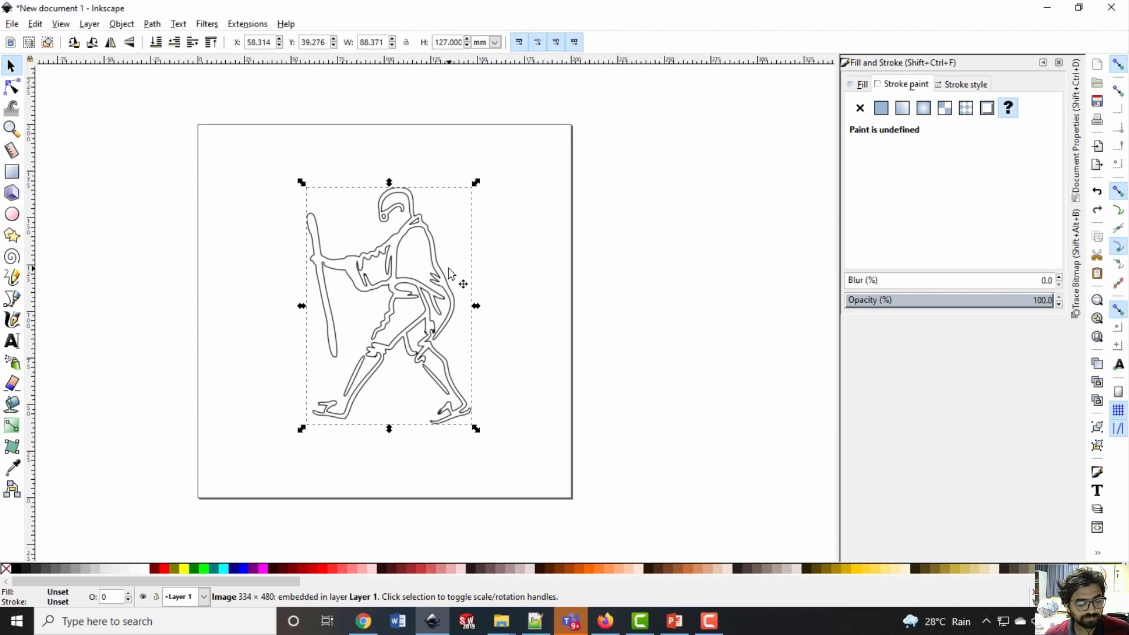
# Center the figure image horizontally and vertically relative to the page and collapse the alignment settings
pyautogui.hotkey('ctrl', 'shift', 'a')
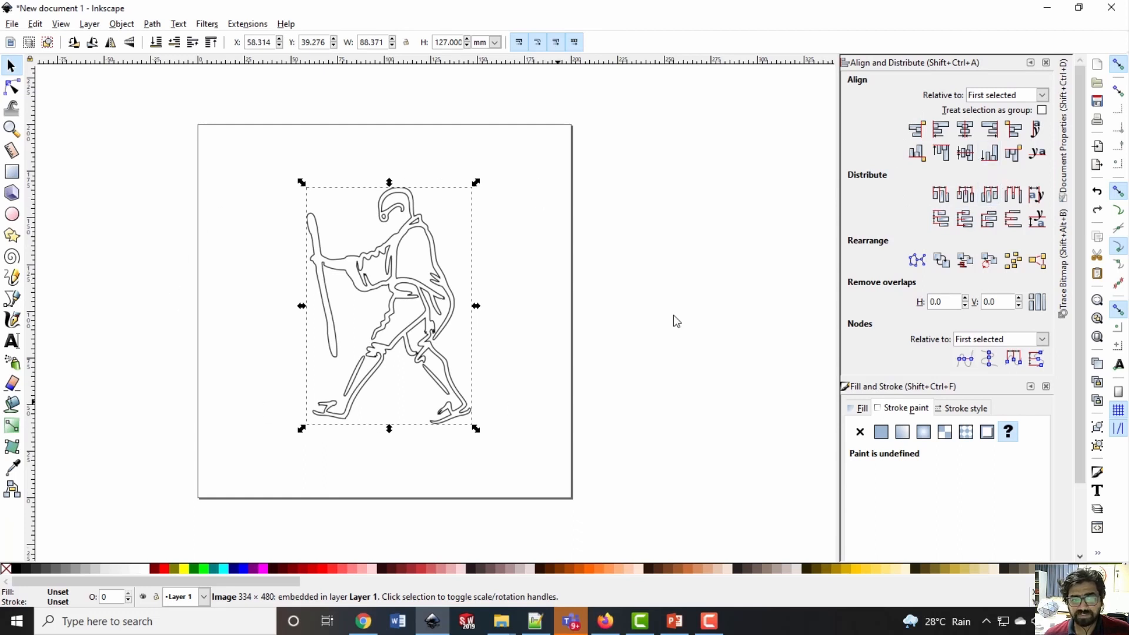
pyautogui.click(1042, 96)
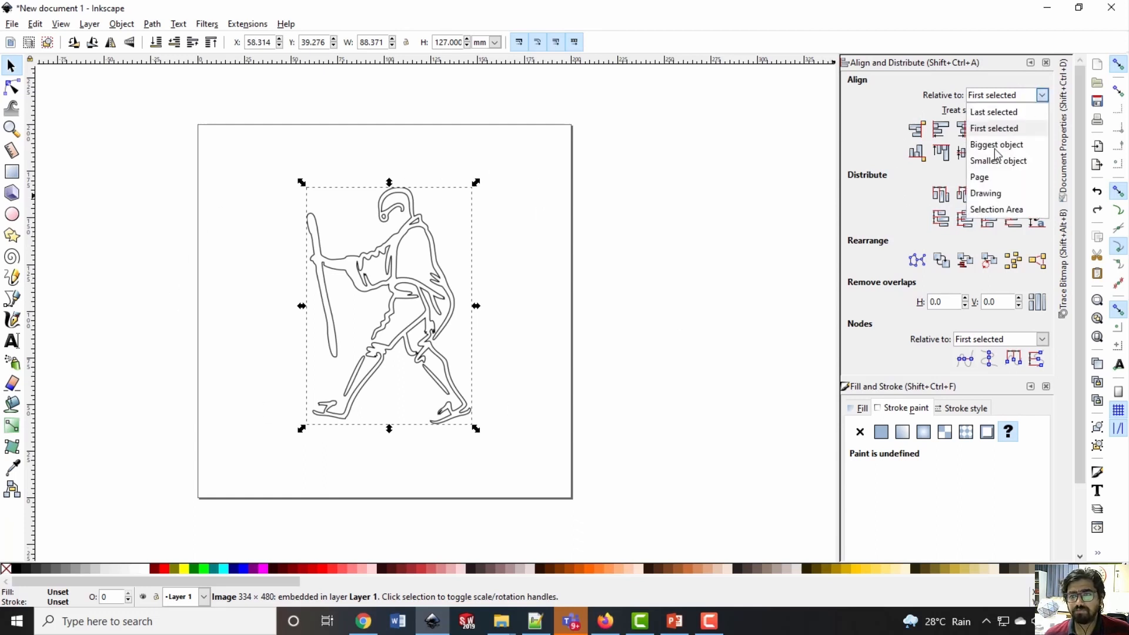
pyautogui.click(980, 177)
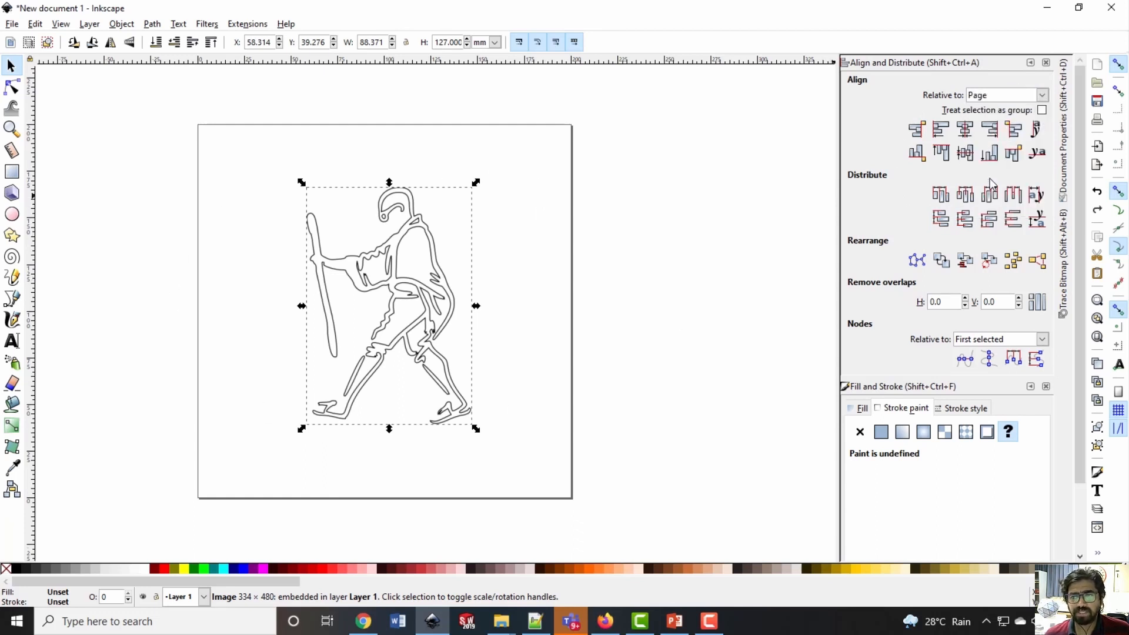
pyautogui.click(969, 131)
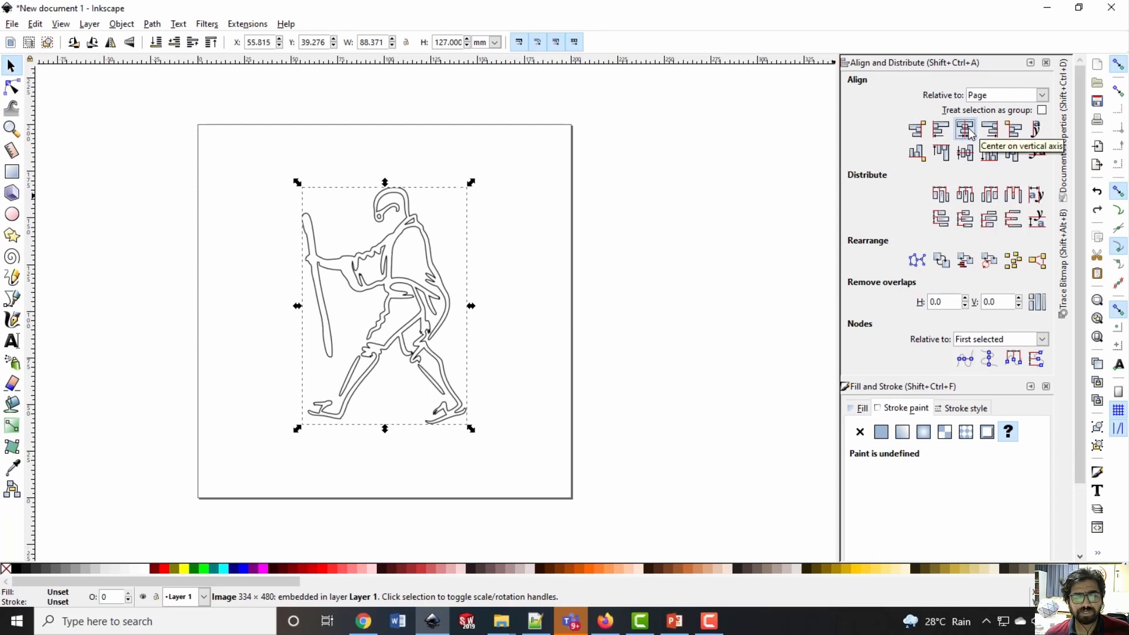
pyautogui.click(965, 153)
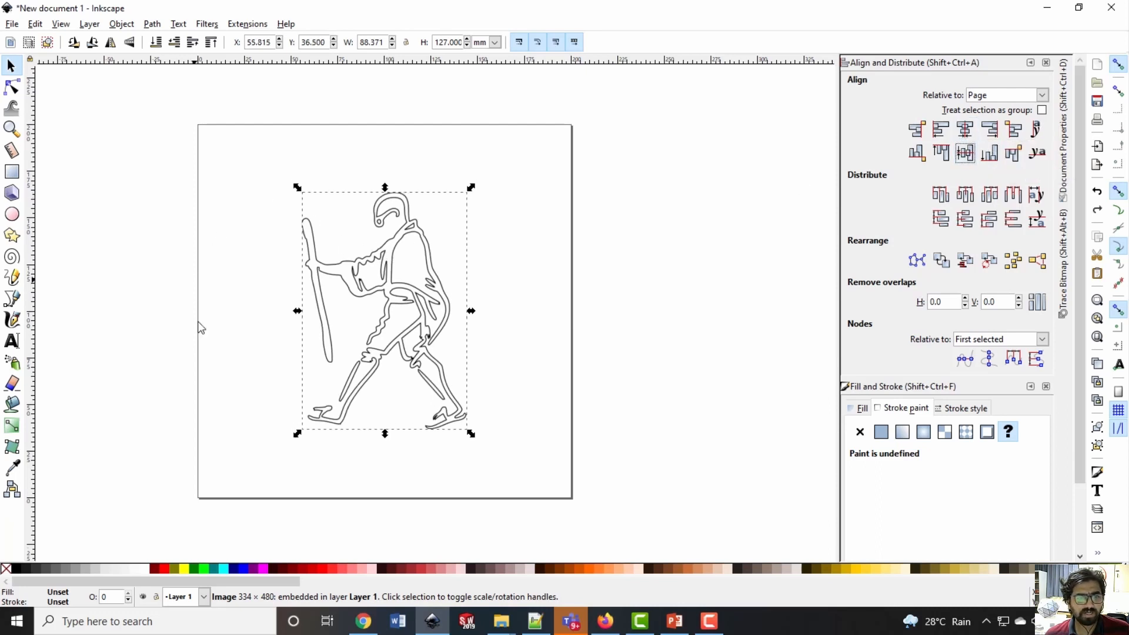
pyautogui.click(167, 301)
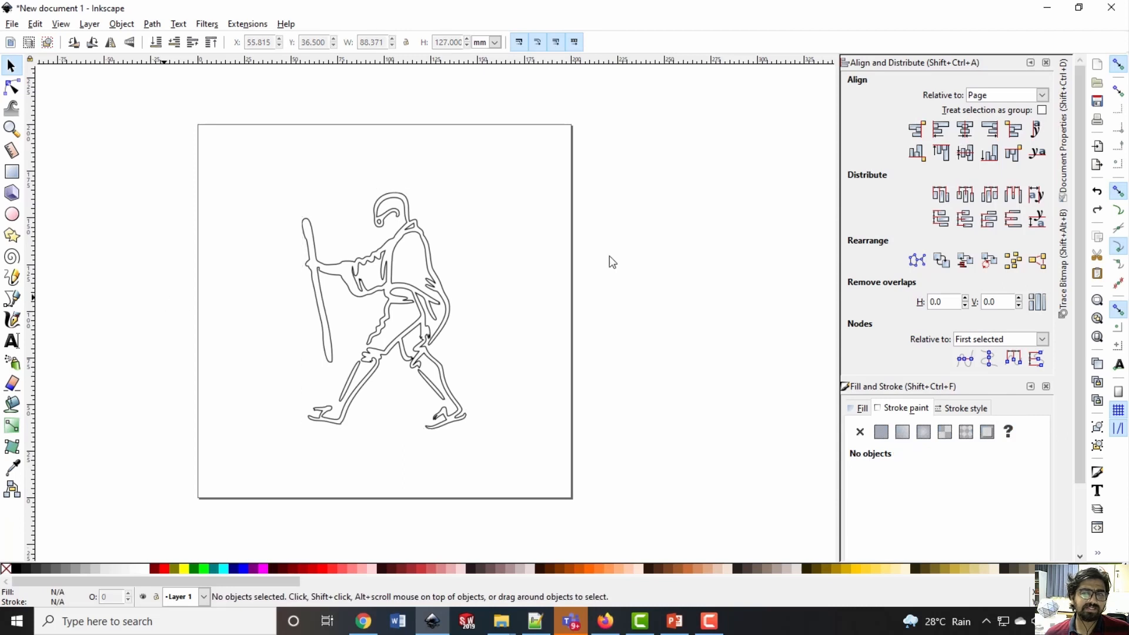
pyautogui.click(1031, 62)
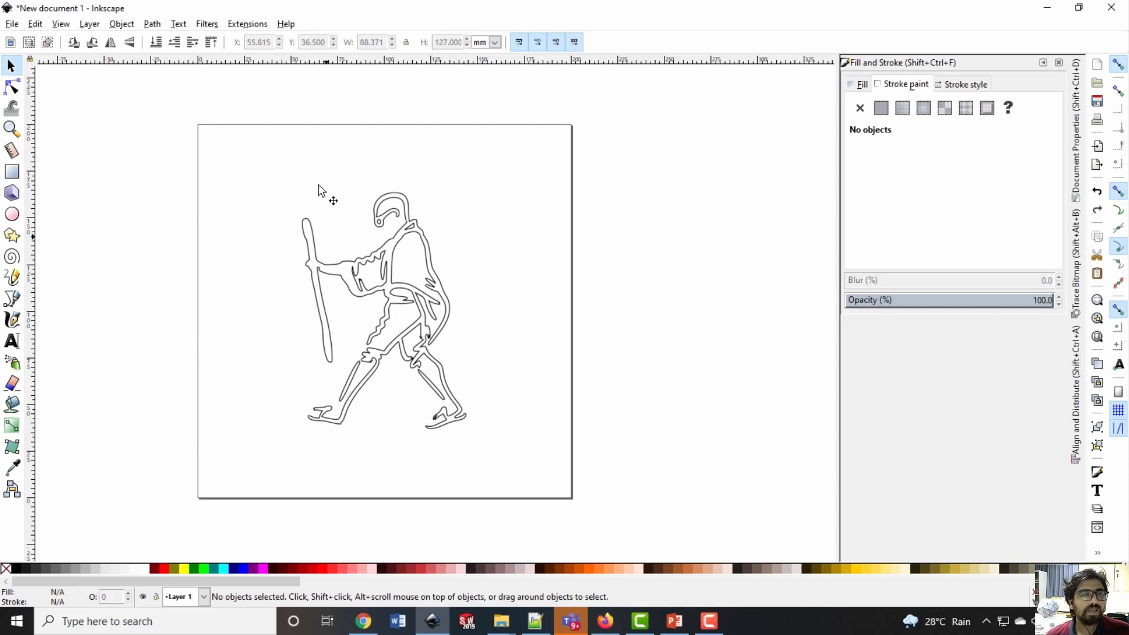
# Add a cylinder tool definition from the Gcodetools tools library and close the library
pyautogui.click(247, 25)
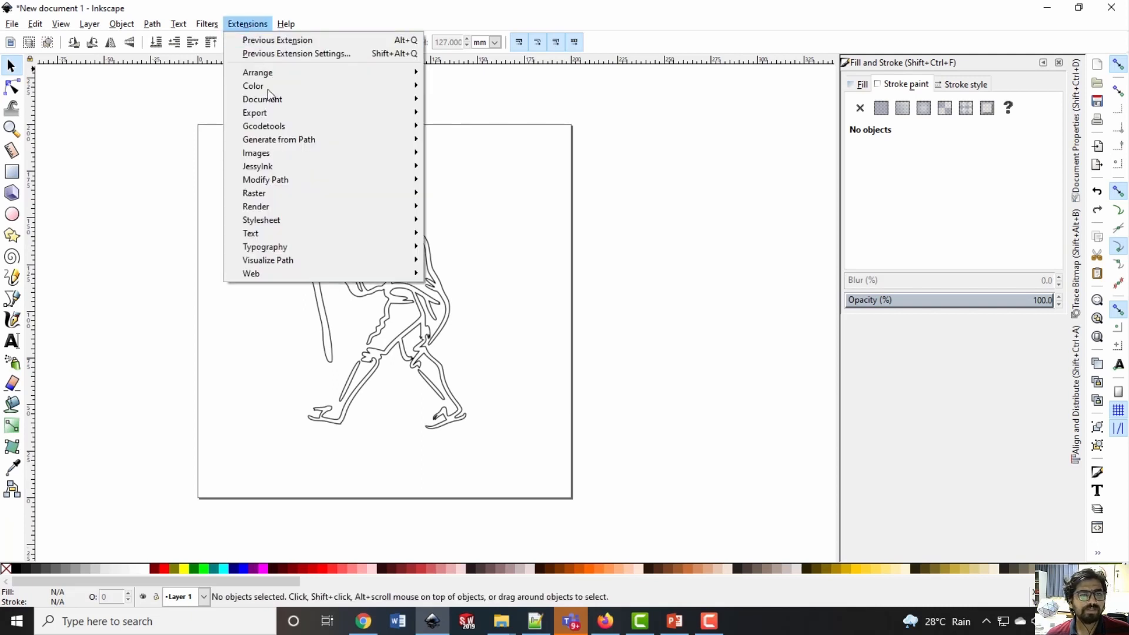
pyautogui.moveTo(266, 130)
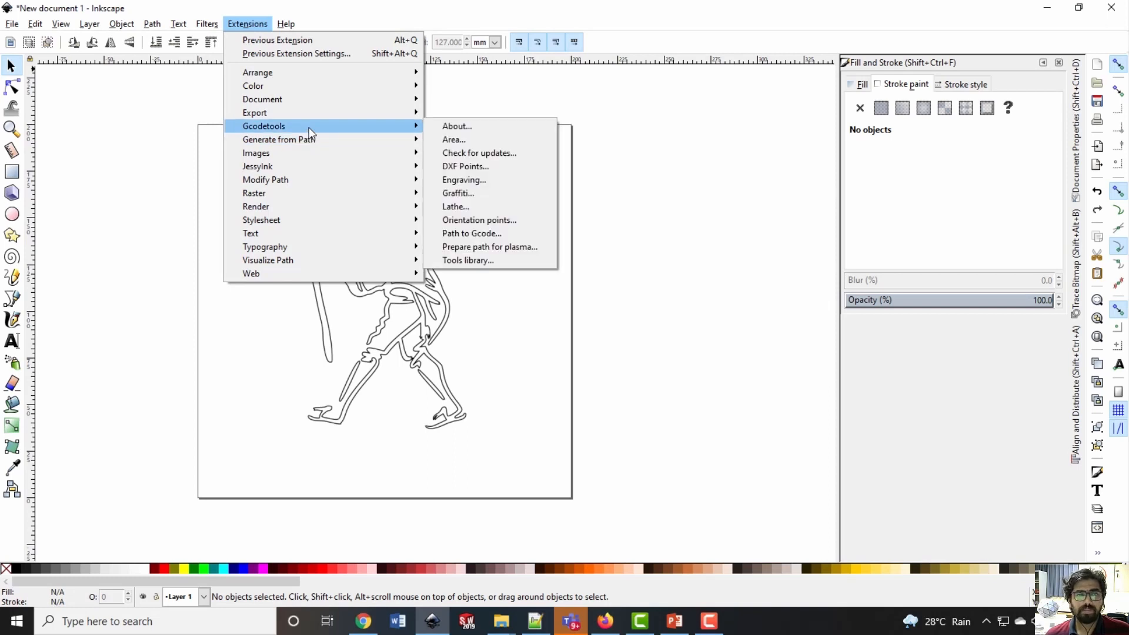
pyautogui.click(472, 262)
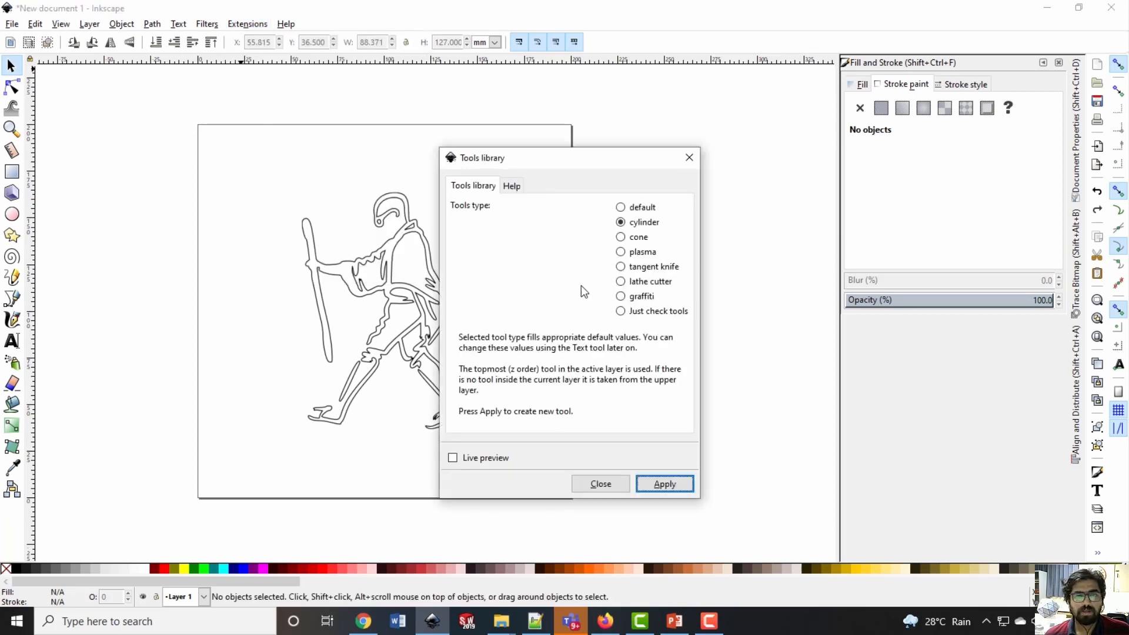
pyautogui.moveTo(585, 171); pyautogui.dragTo(633, 120)
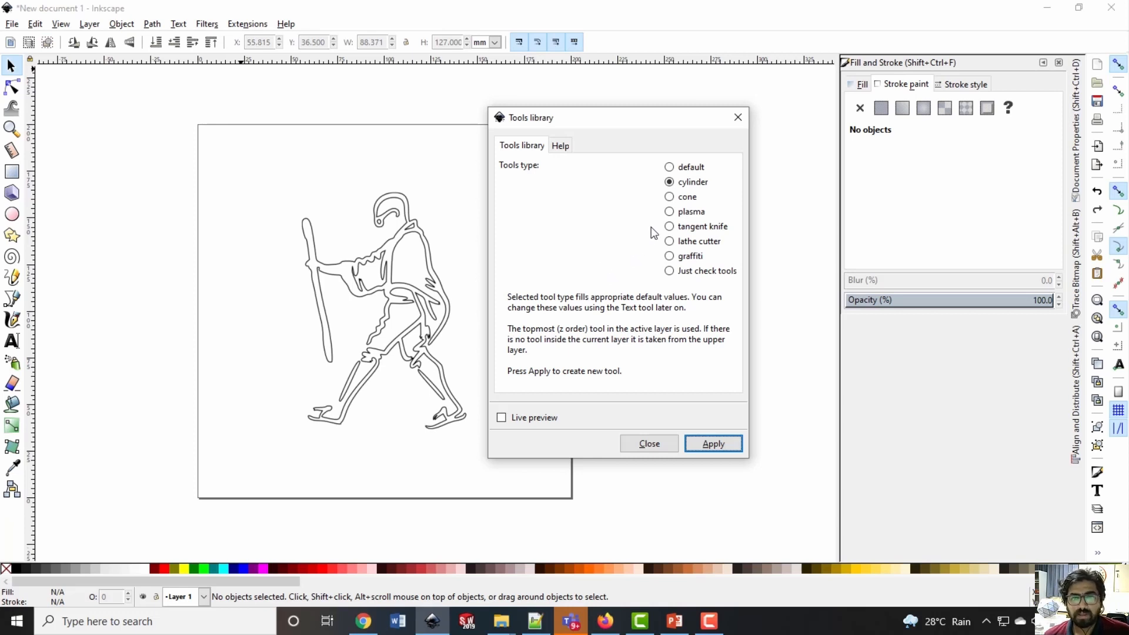
pyautogui.click(672, 189)
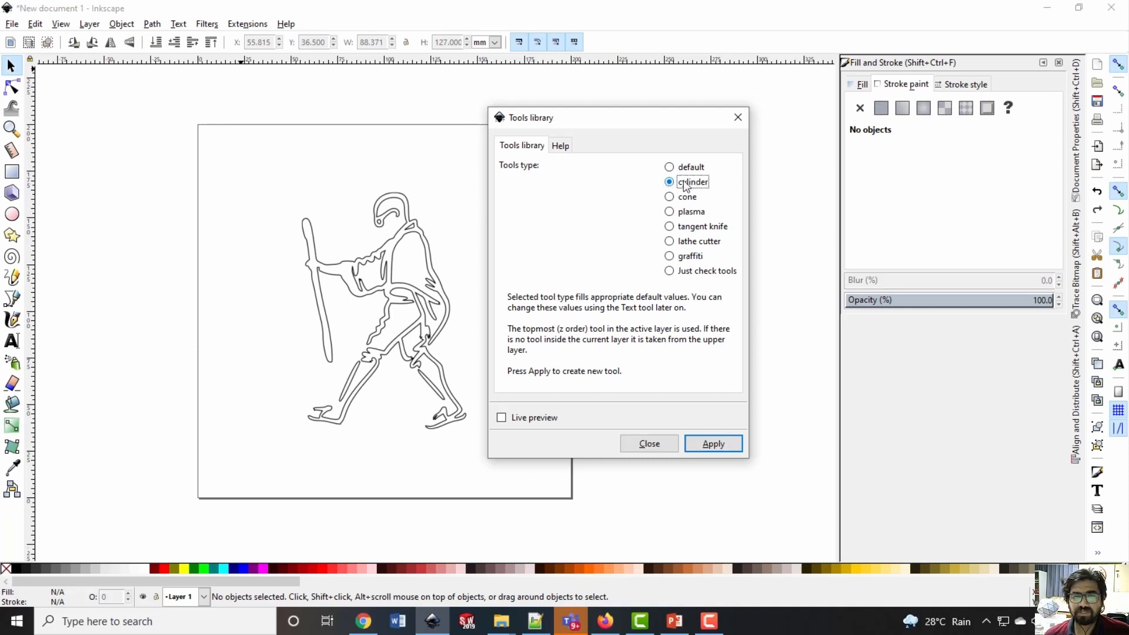
pyautogui.click(709, 443)
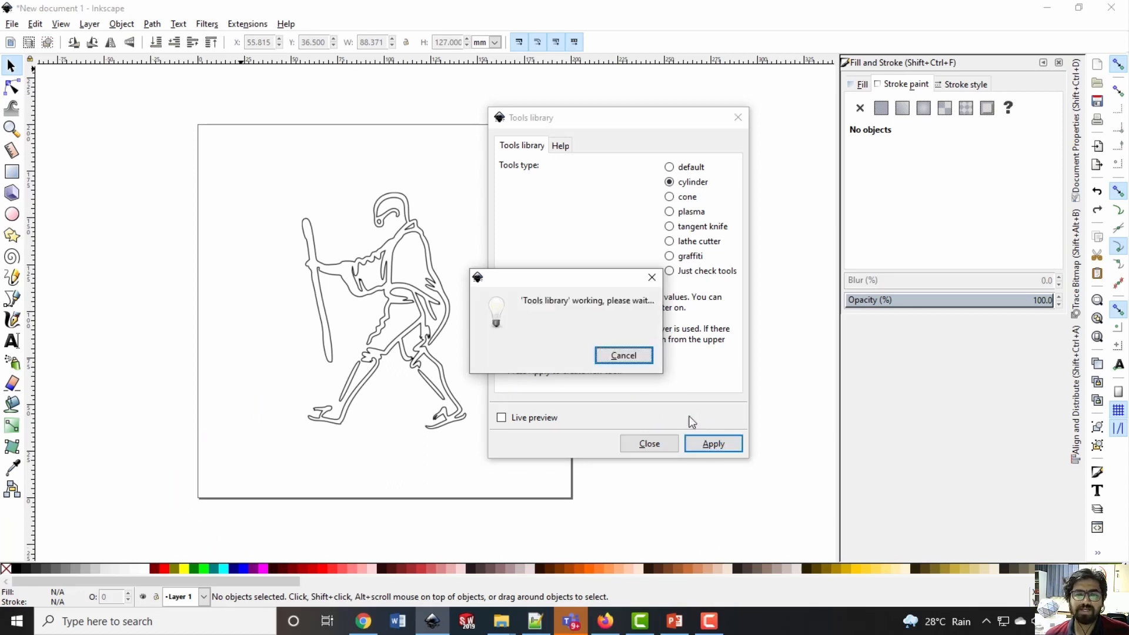
pyautogui.click(737, 117)
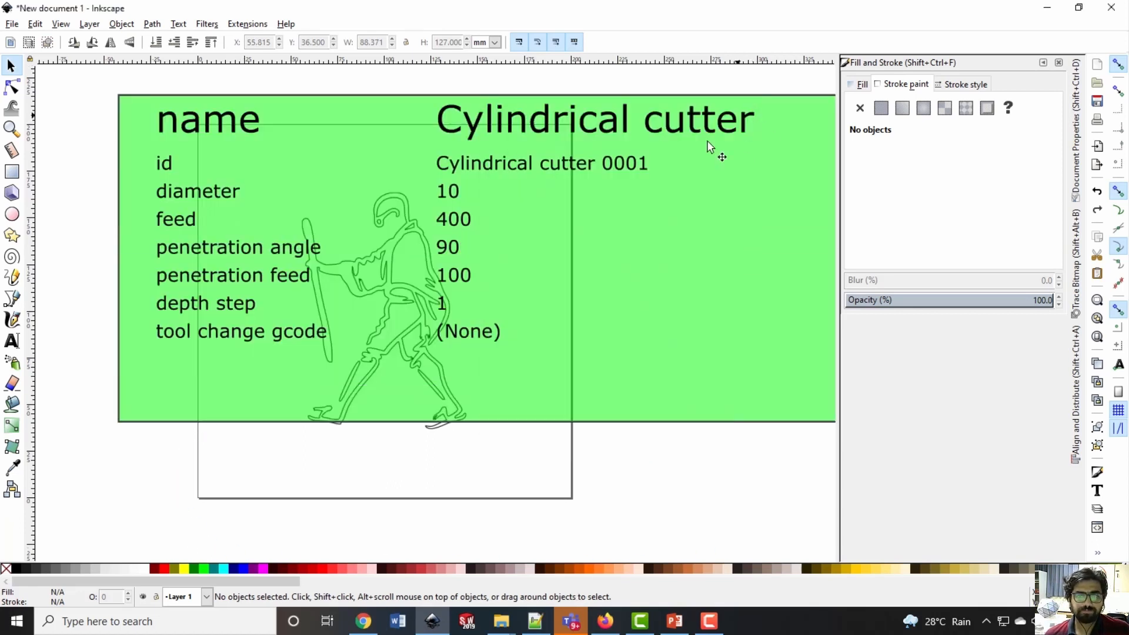
# Move the green cylindrical cutter table below the page to about X -95.2 mm, Y -191.9 mm
pyautogui.keyDown('ctrl'); pyautogui.scroll(-3, 603, 306); pyautogui.keyUp('ctrl')
pyautogui.moveTo(607, 323); pyautogui.dragTo(575, 483)
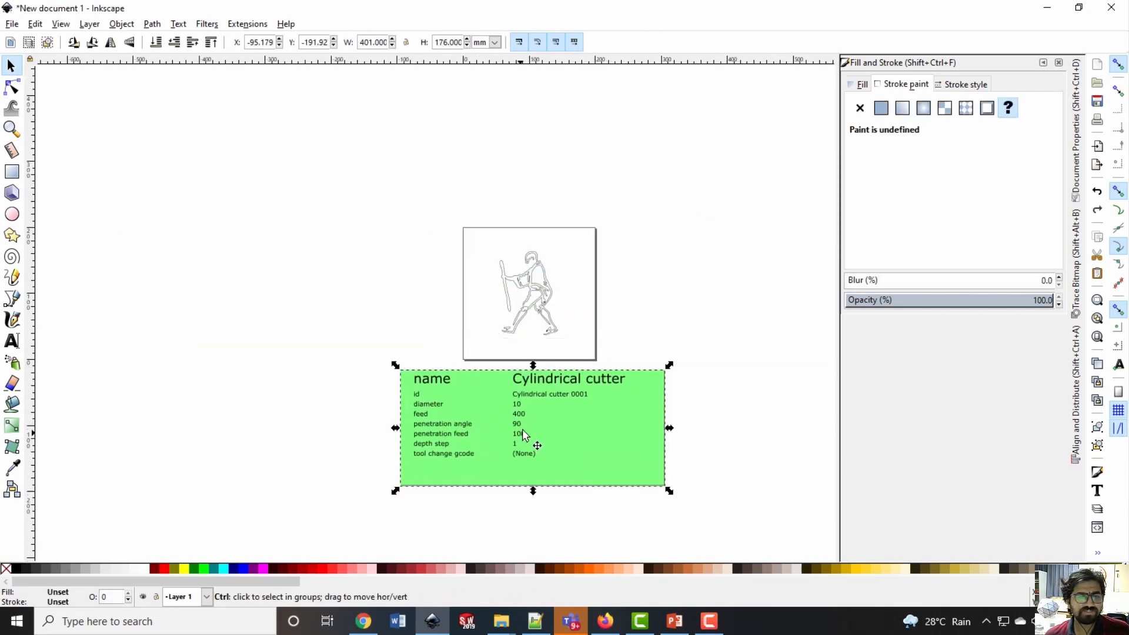
pyautogui.click(719, 403)
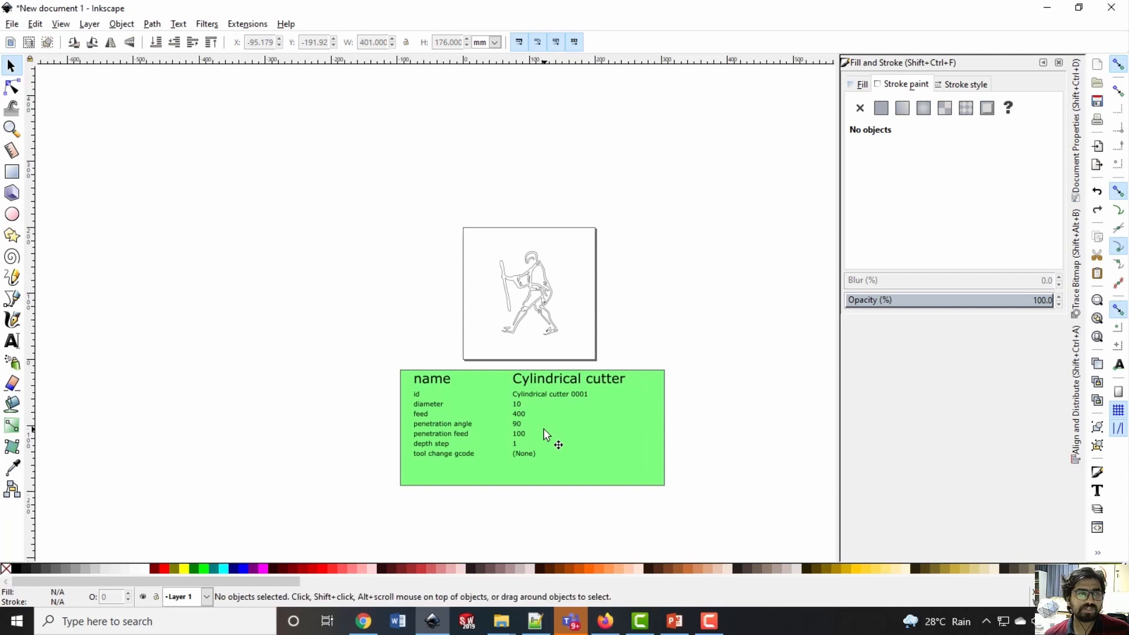
pyautogui.keyDown('ctrl'); pyautogui.scroll(1, 550, 433); pyautogui.keyUp('ctrl')
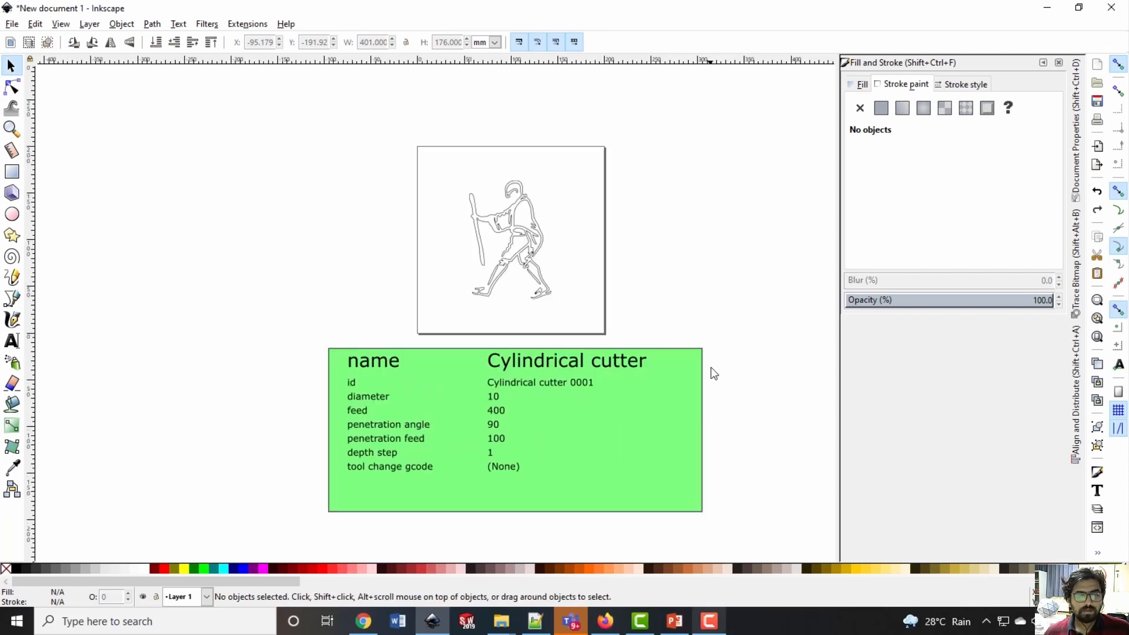
pyautogui.click(693, 411)
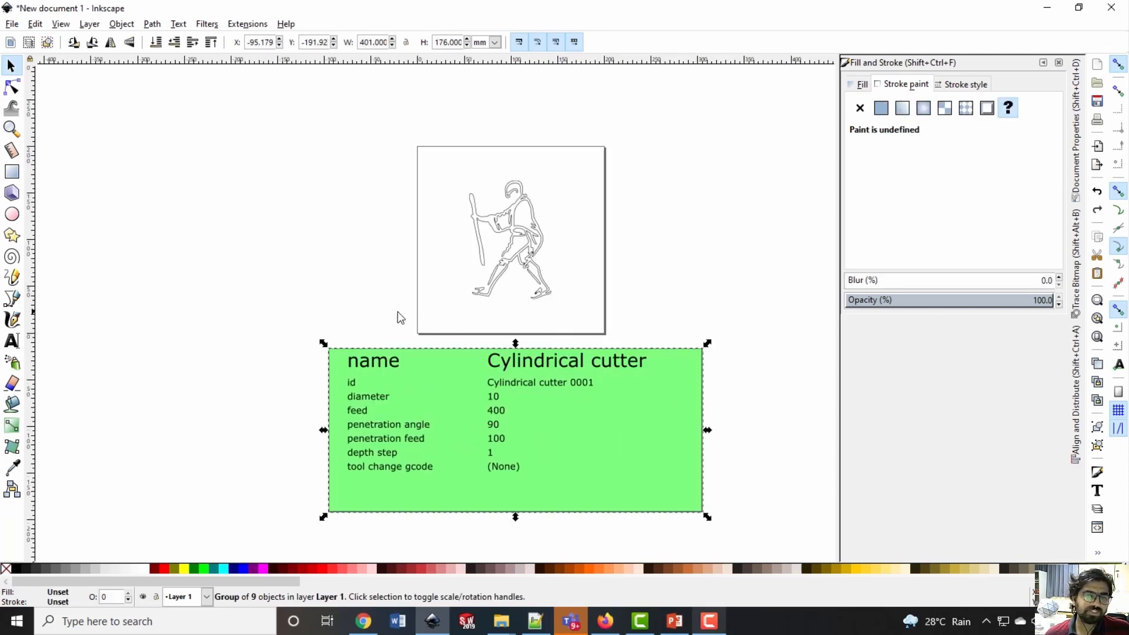
pyautogui.click(774, 396)
# Set the diameter in the cylindrical cutter table to 1
pyautogui.keyDown('ctrl'); pyautogui.scroll(2, 420, 409); pyautogui.keyUp('ctrl')
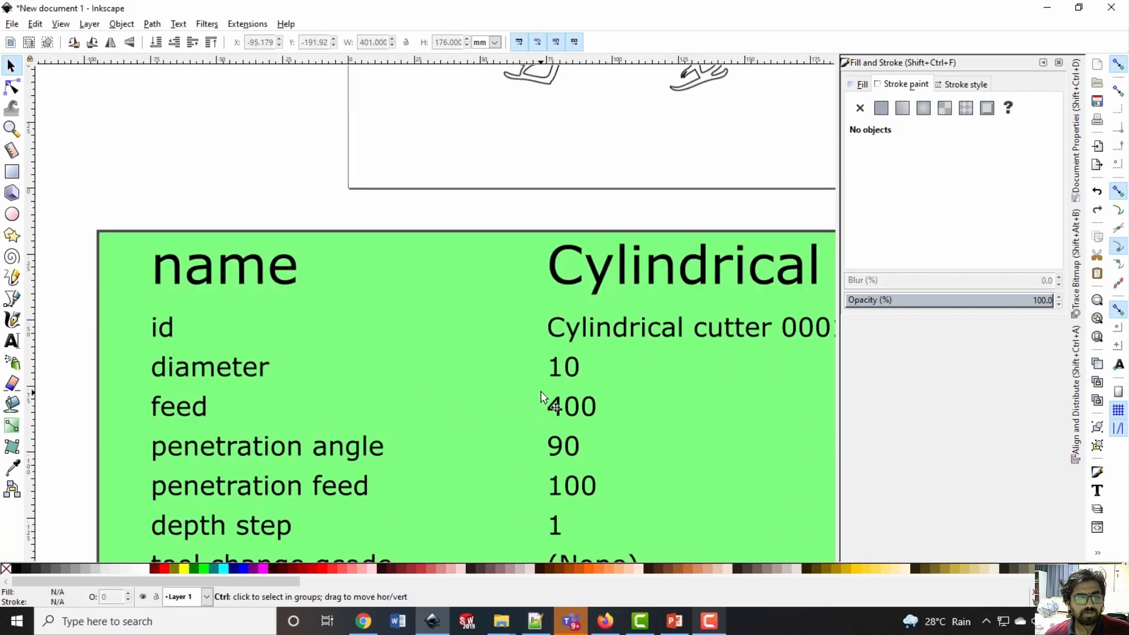
pyautogui.doubleClick(559, 374)
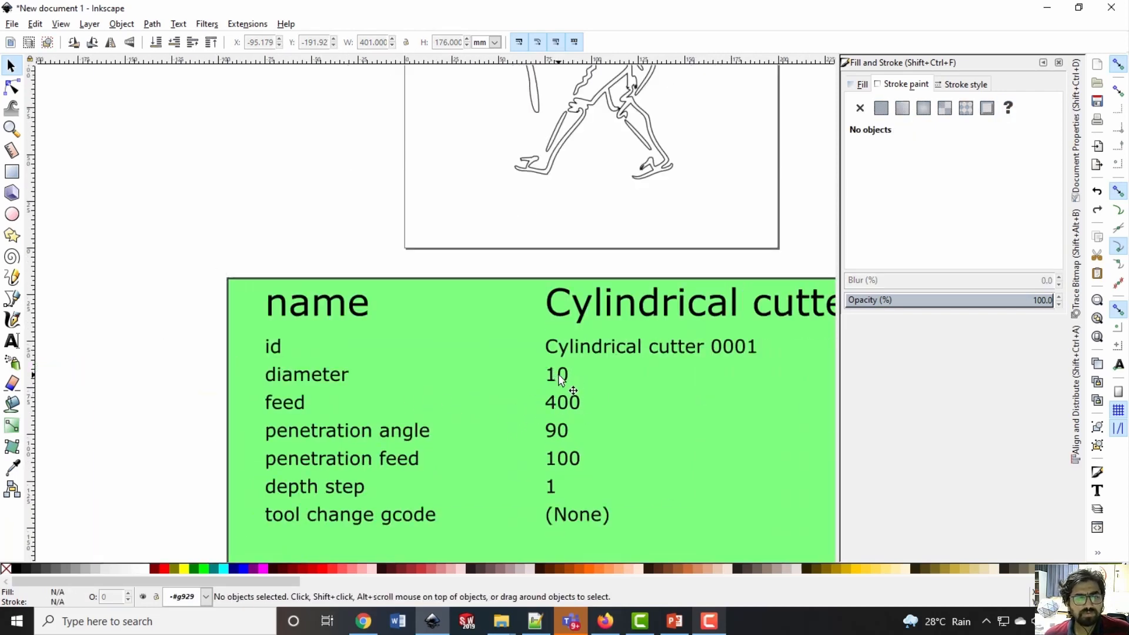
pyautogui.doubleClick(559, 375)
pyautogui.click(562, 378)
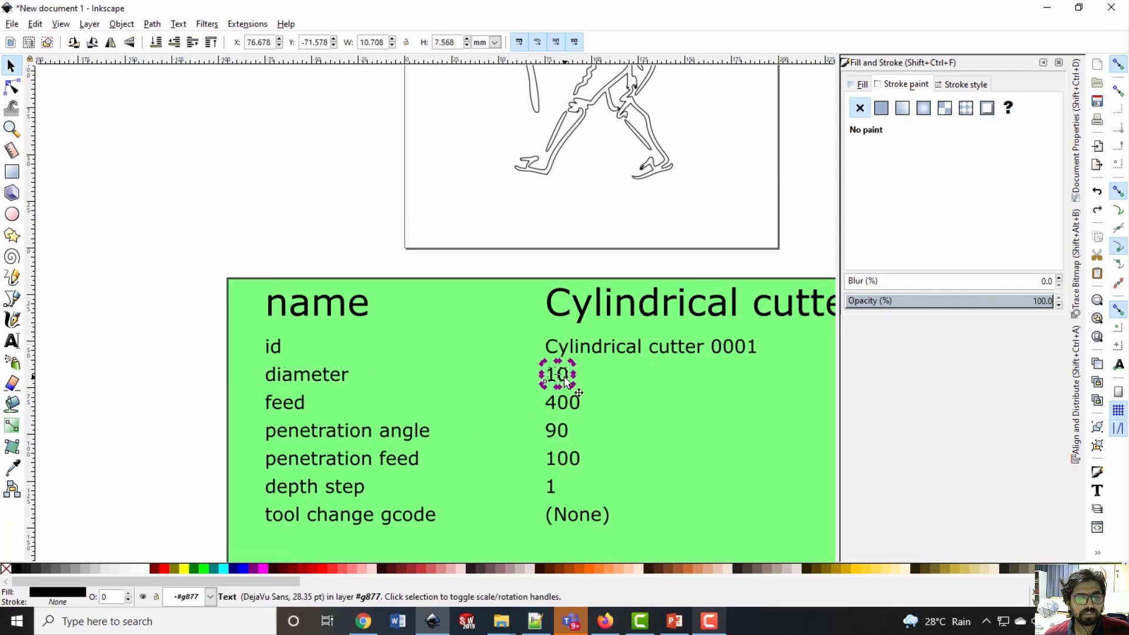
pyautogui.doubleClick(565, 377)
pyautogui.write('1')
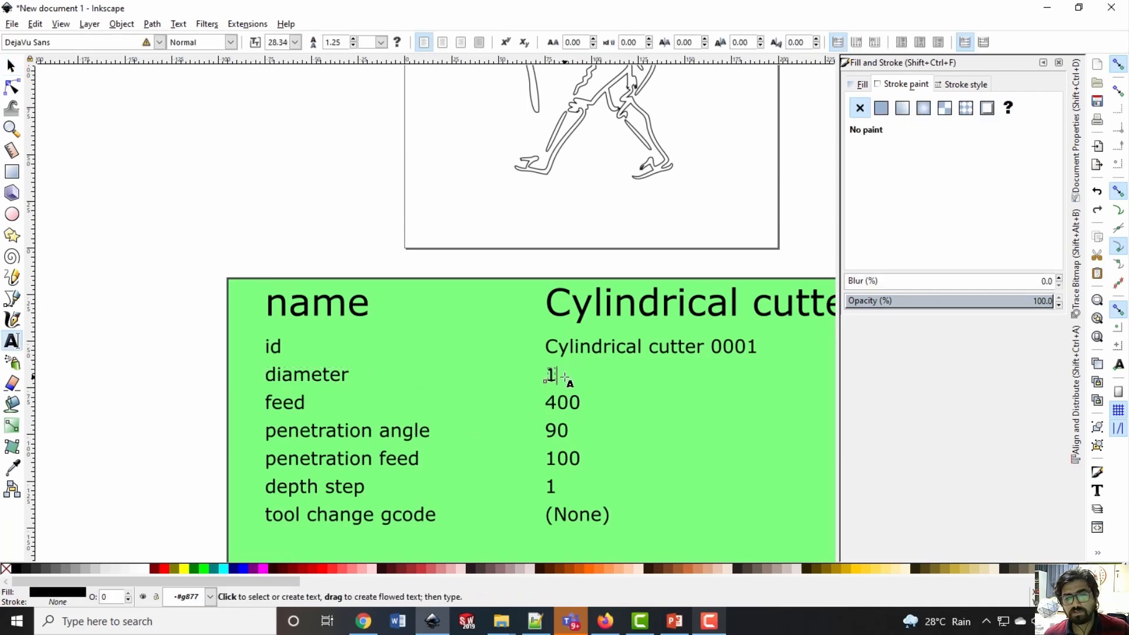
pyautogui.press('Escape')
pyautogui.press('s')
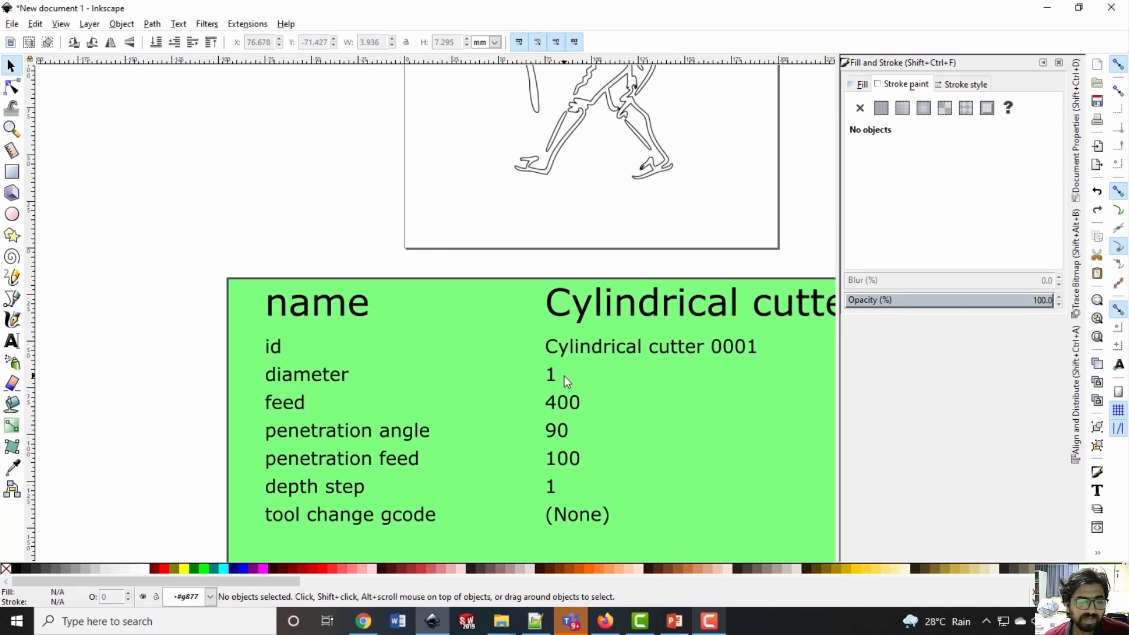
pyautogui.scroll(-5, 562, 411)
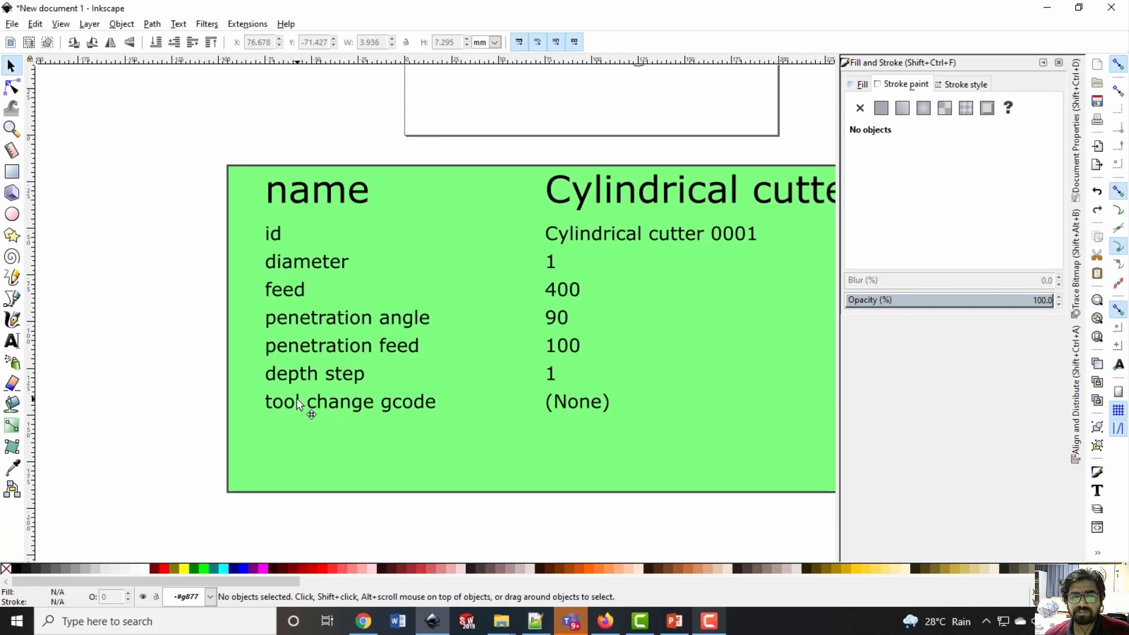
pyautogui.click(310, 410)
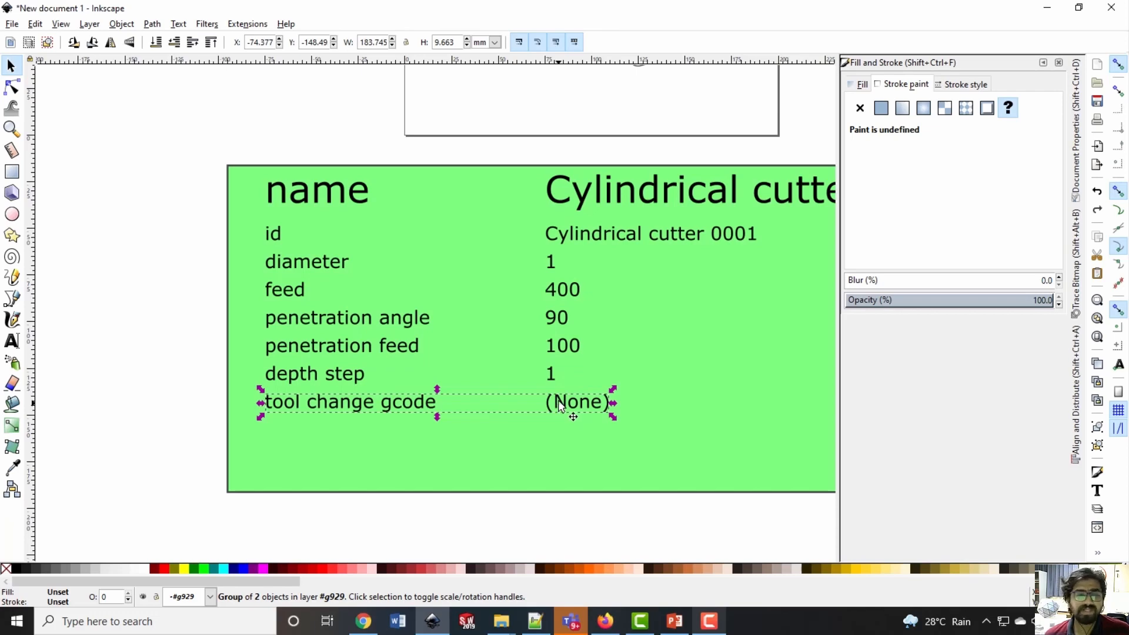
pyautogui.click(510, 505)
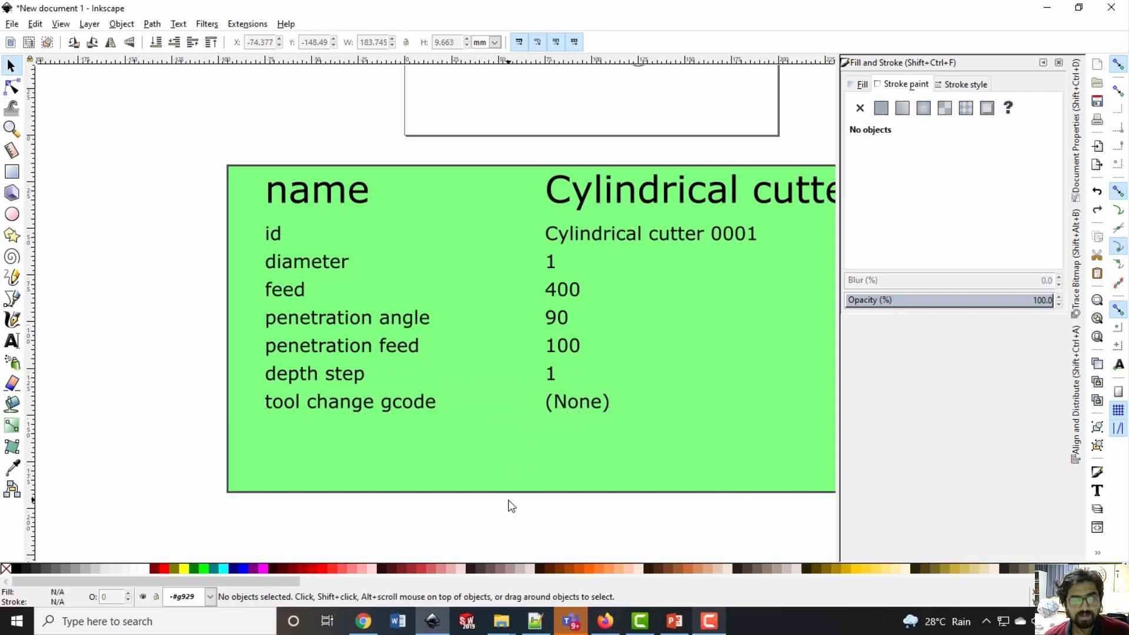
pyautogui.keyDown('ctrl'); pyautogui.scroll(-2, 511, 459); pyautogui.keyUp('ctrl')
pyautogui.keyDown('ctrl'); pyautogui.scroll(1, 535, 360); pyautogui.keyUp('ctrl')
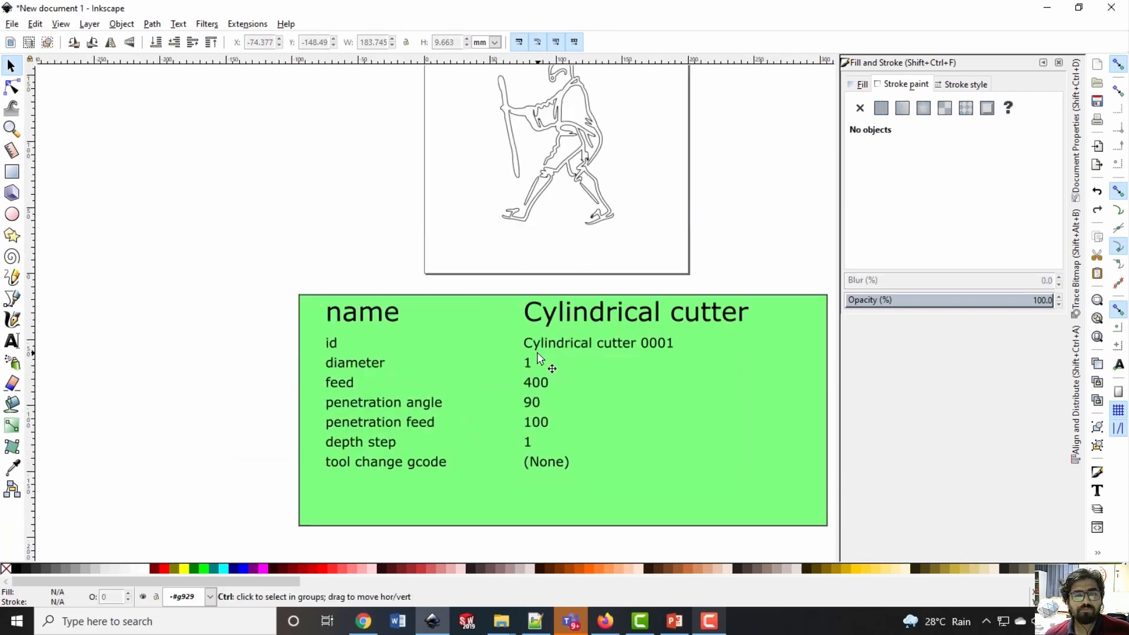
# Open the Gcodetools orientation points settings and move the dialog clear of the drawing
pyautogui.keyDown('ctrl'); pyautogui.scroll(-1, 538, 360); pyautogui.keyUp('ctrl')
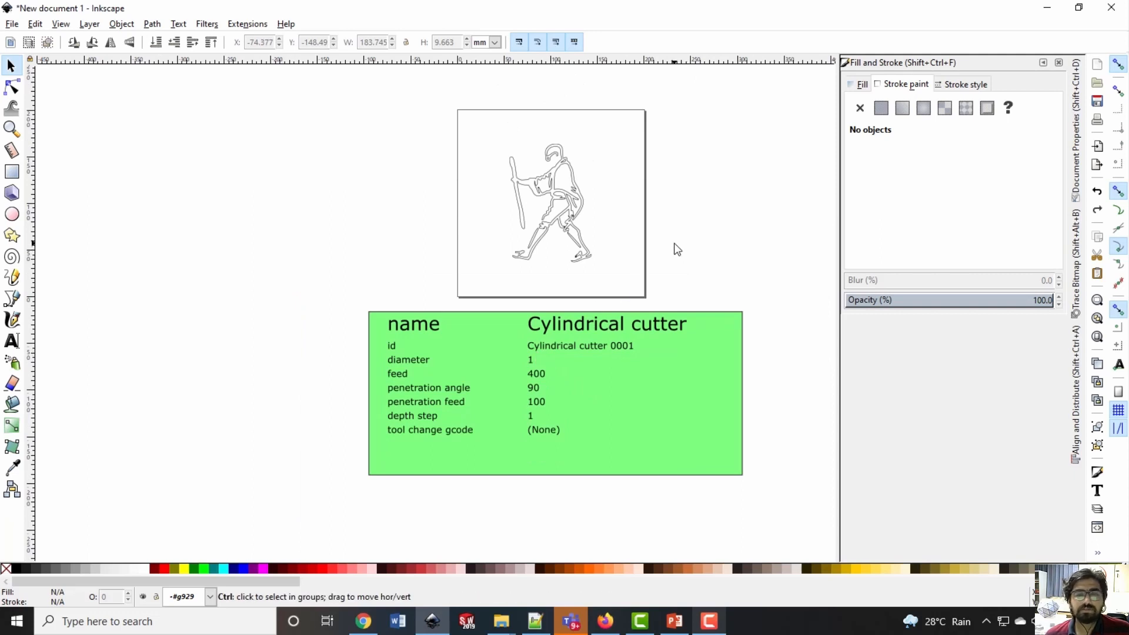
pyautogui.scroll(1, 695, 253)
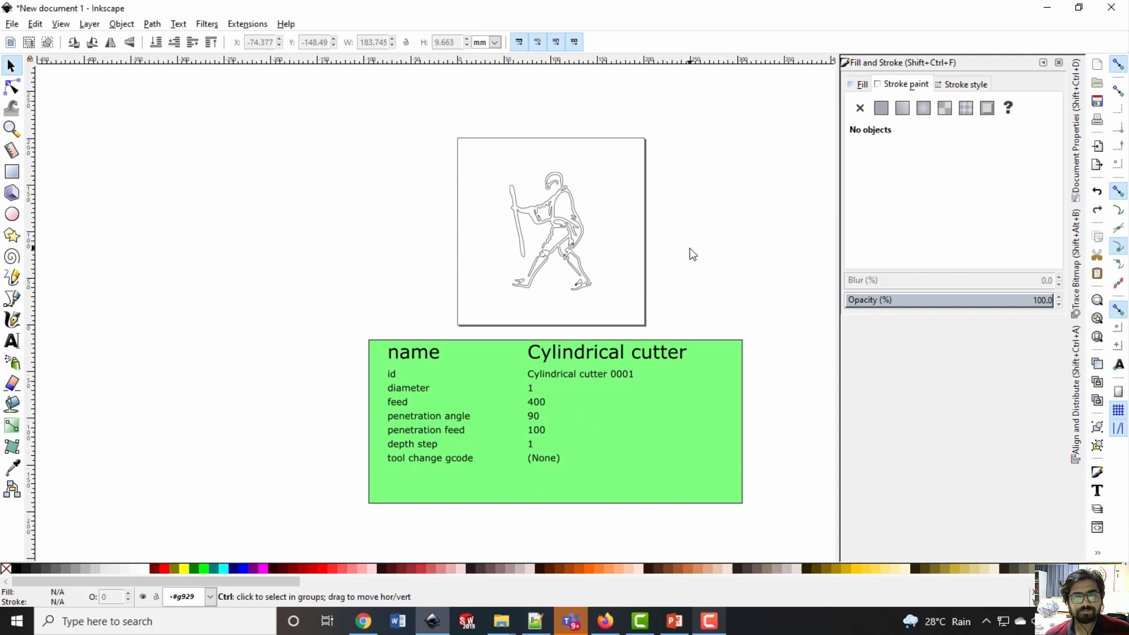
pyautogui.keyDown('ctrl'); pyautogui.scroll(3, 689, 250); pyautogui.keyUp('ctrl')
pyautogui.keyDown('ctrl'); pyautogui.scroll(-2, 549, 243); pyautogui.keyUp('ctrl')
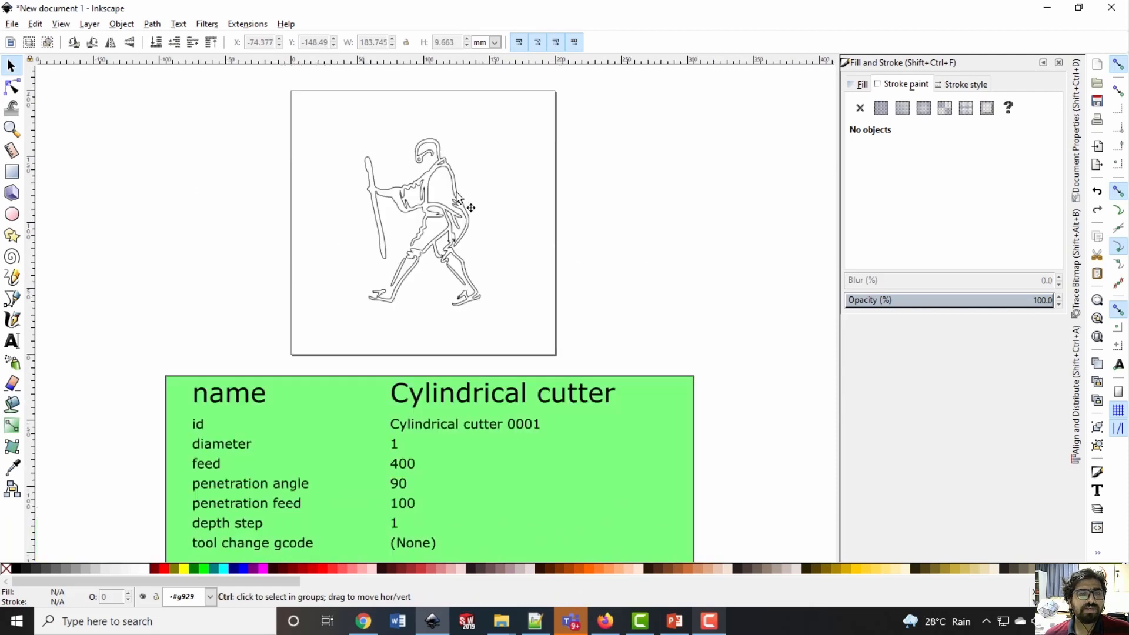
pyautogui.scroll(4, 437, 140)
pyautogui.scroll(-2, 380, 163)
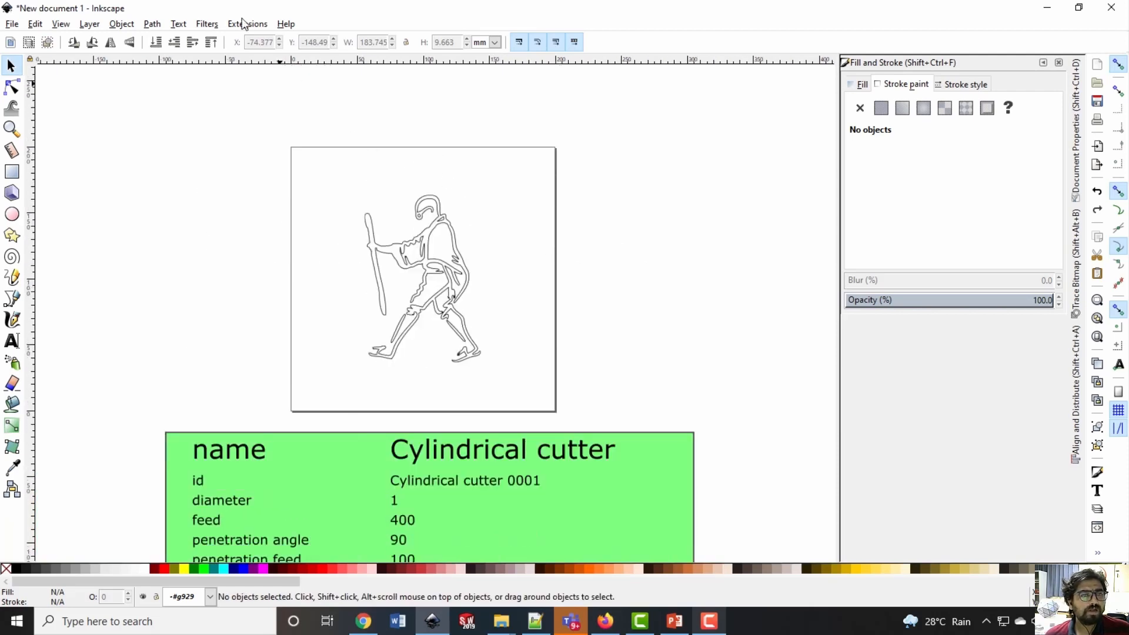
pyautogui.click(240, 23)
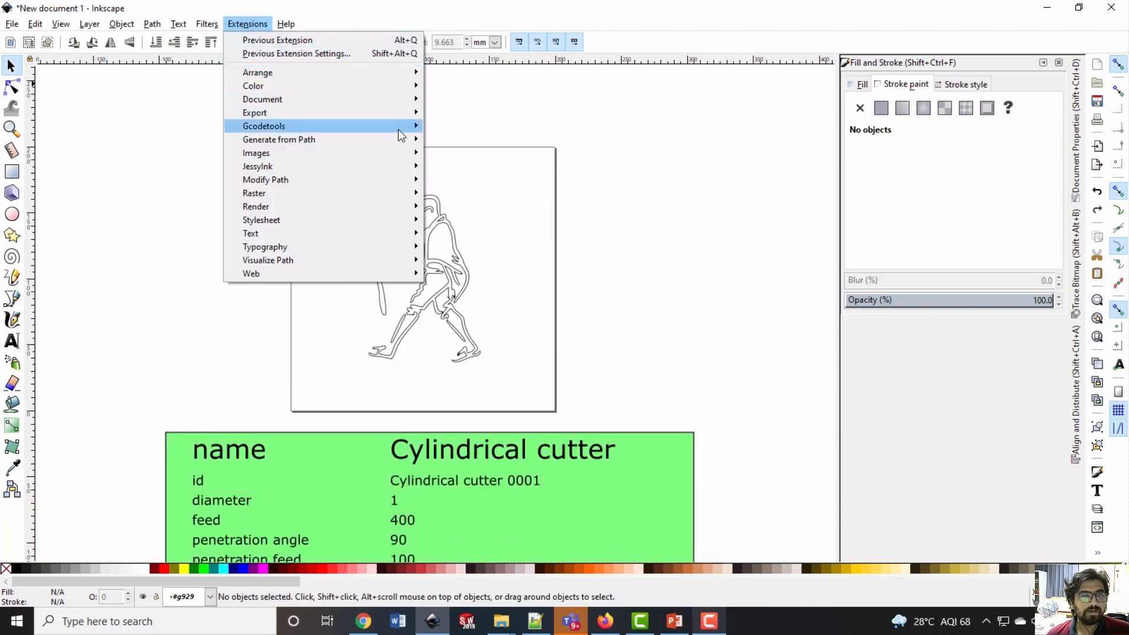
pyautogui.moveTo(397, 129)
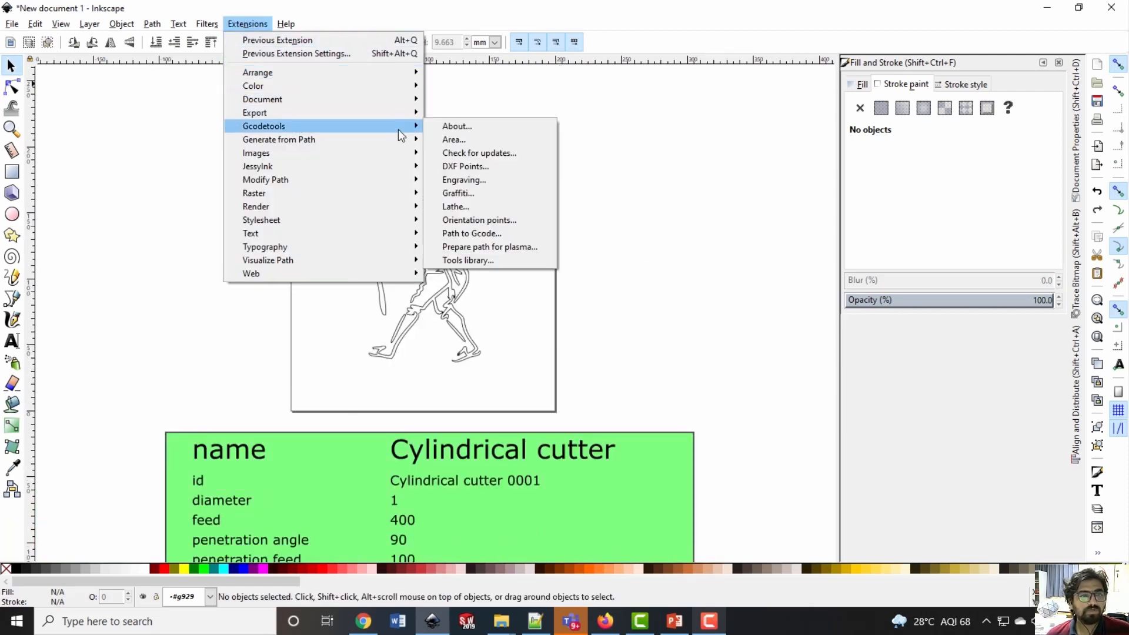
pyautogui.click(489, 222)
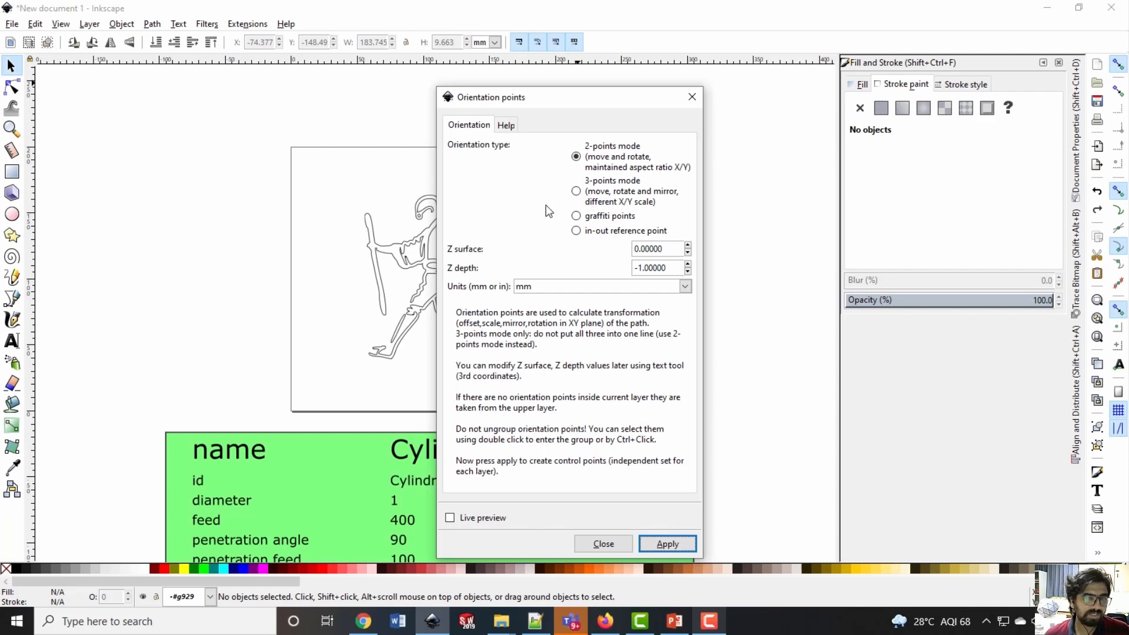
pyautogui.moveTo(559, 101)
pyautogui.mouseDown()
pyautogui.moveTo(792, 94)
pyautogui.moveTo(835, 74)
pyautogui.mouseUp()
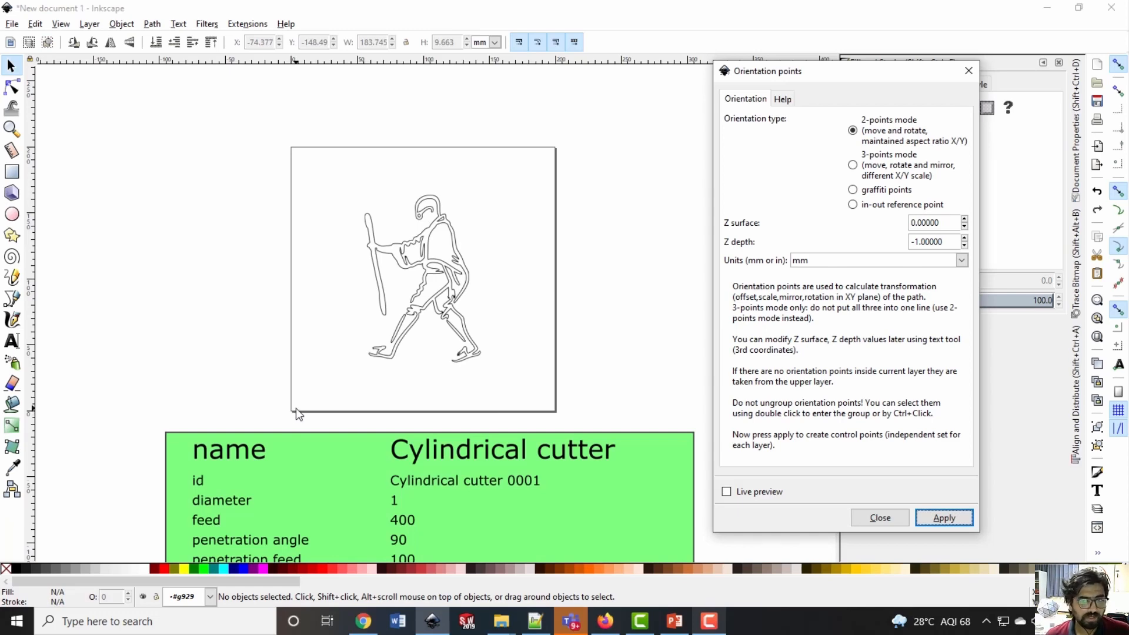
# Create two-point orientation points with Z surface 1 and Z depth 0 in mm, and close the dialog
pyautogui.click(924, 224)
pyautogui.doubleClick(924, 224)
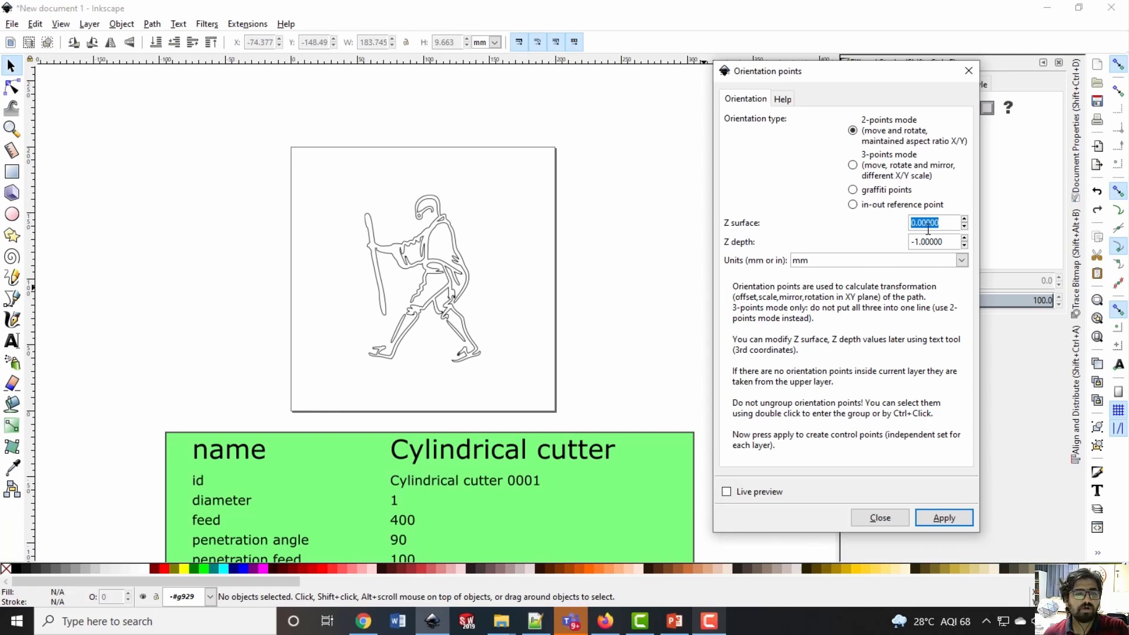
pyautogui.write('1')
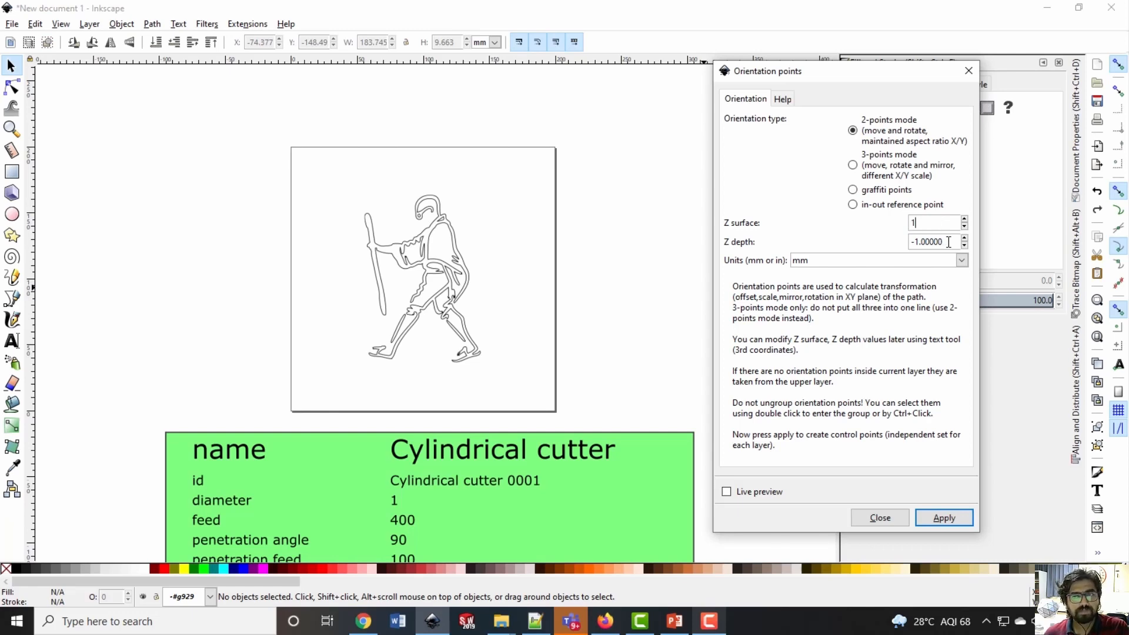
pyautogui.press('Tab')
pyautogui.write('0')
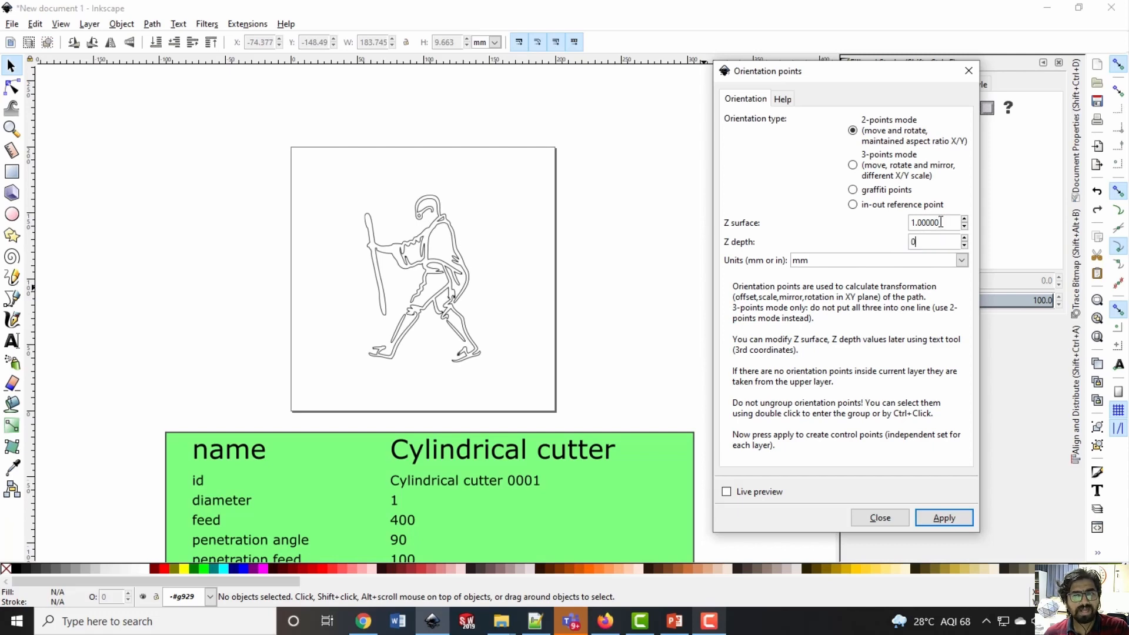
pyautogui.click(940, 222)
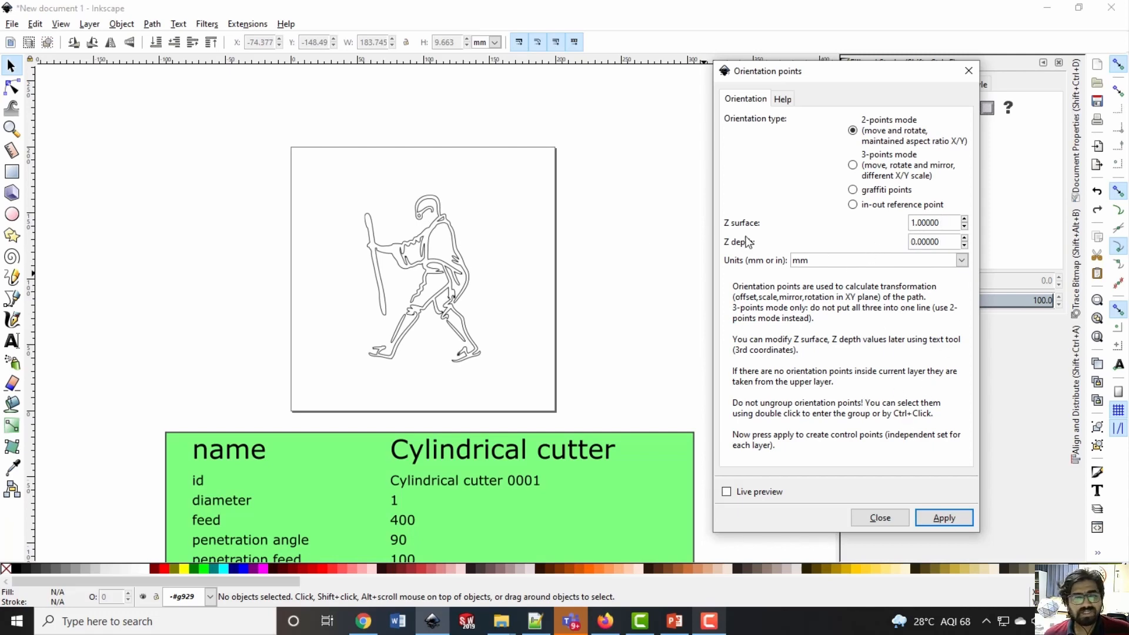
pyautogui.click(943, 519)
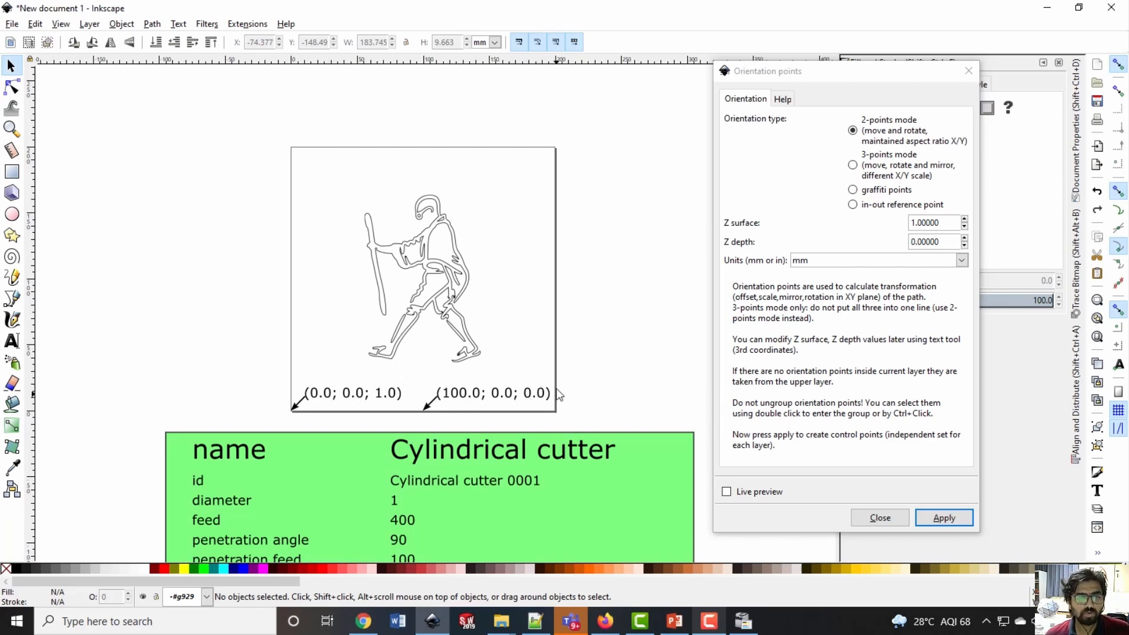
pyautogui.click(968, 71)
pyautogui.click(257, 24)
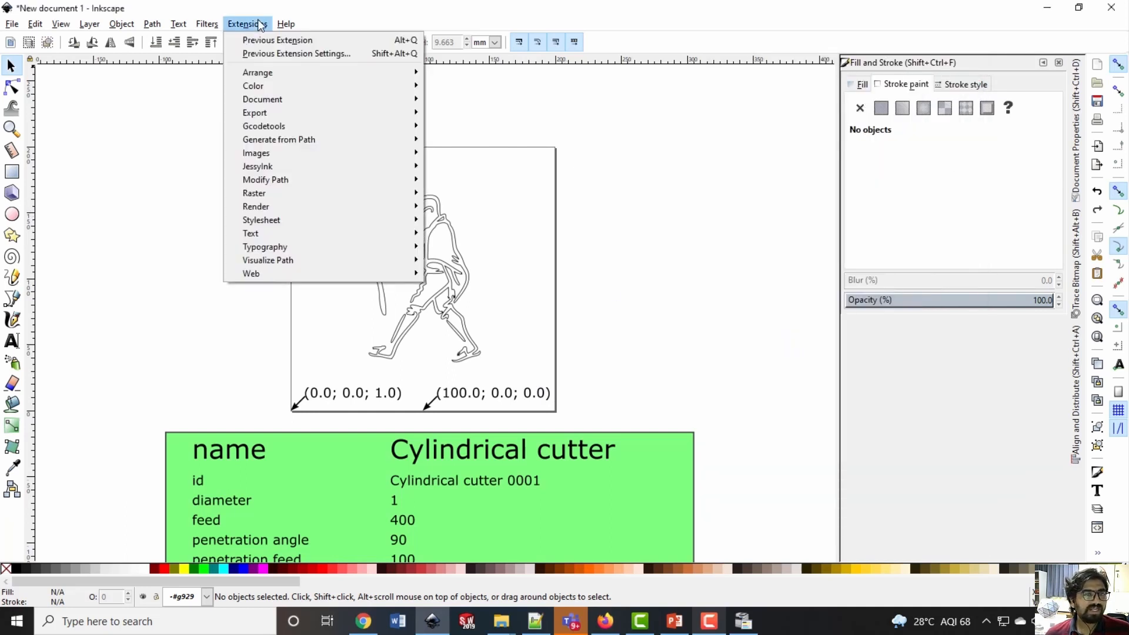
pyautogui.moveTo(280, 127)
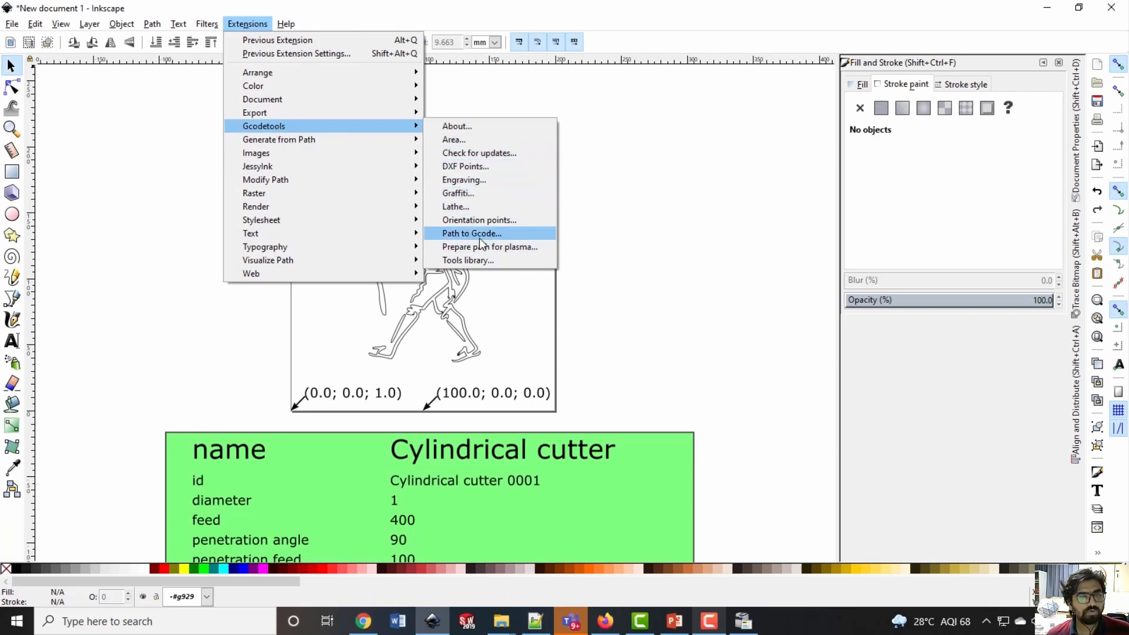
pyautogui.click(609, 244)
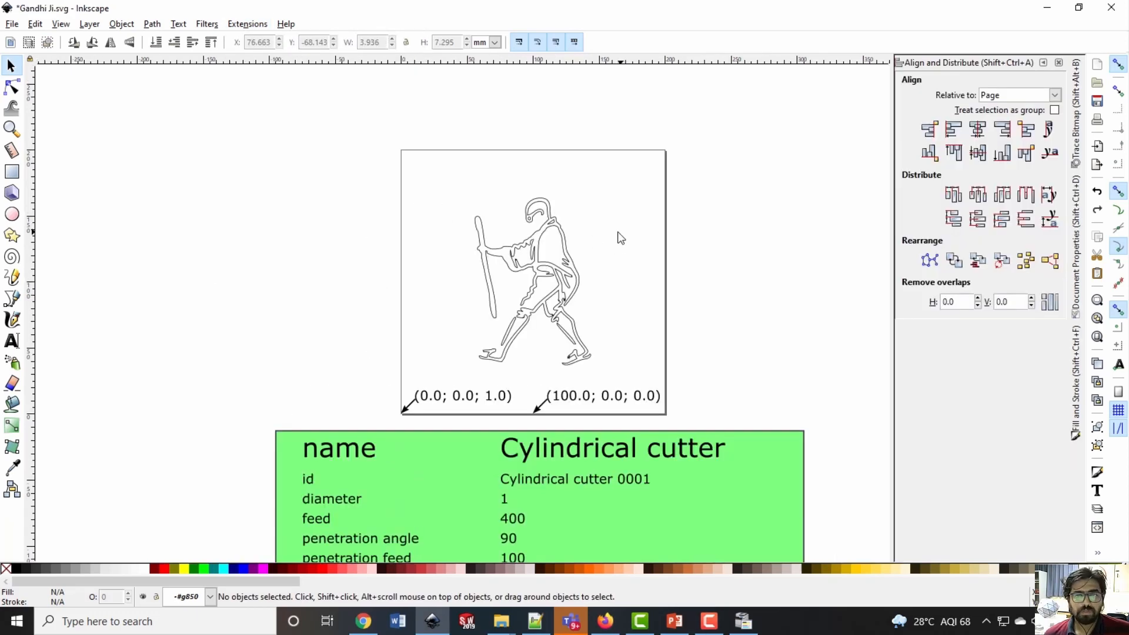
# Select the walking figure and convert it with Object to Path
pyautogui.click(563, 242)
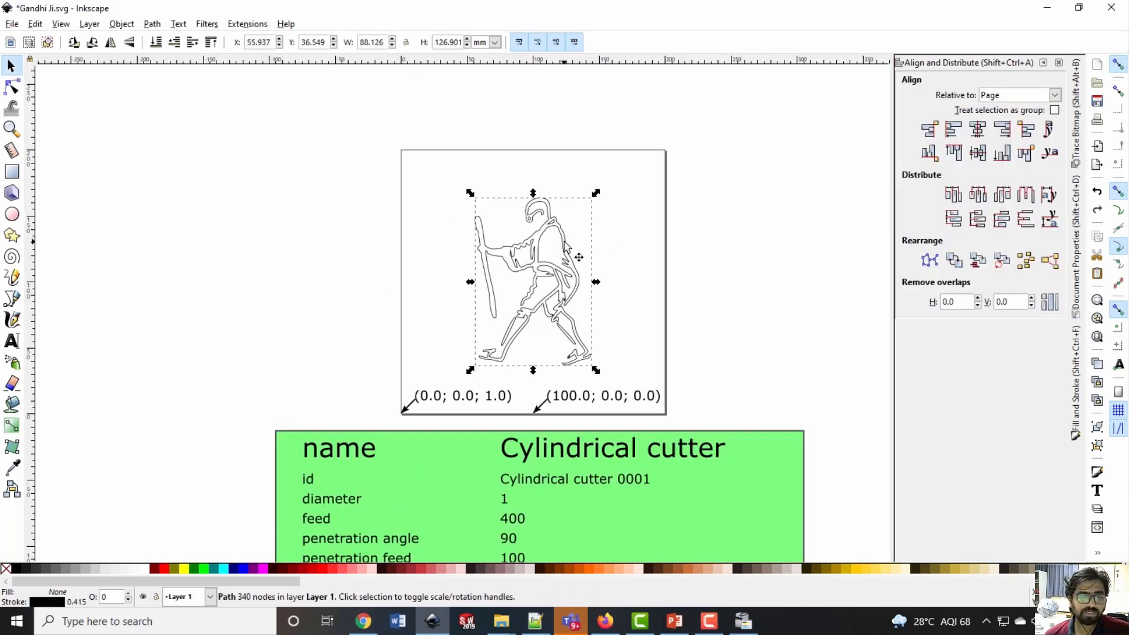
pyautogui.doubleClick(568, 241)
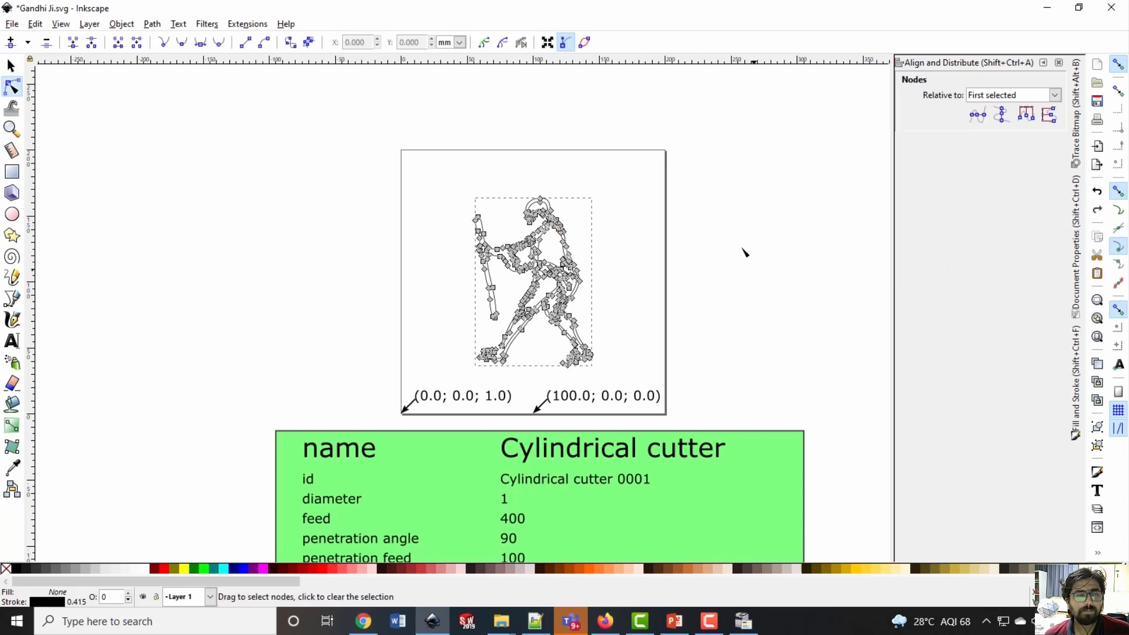
pyautogui.doubleClick(718, 211)
pyautogui.click(547, 234)
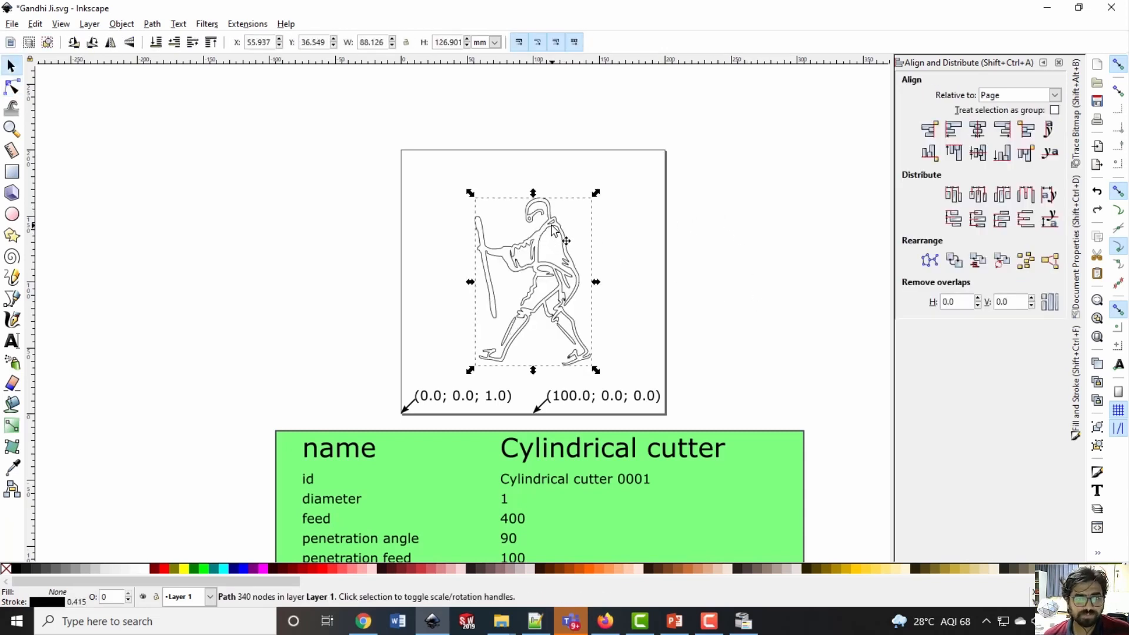
pyautogui.click(151, 24)
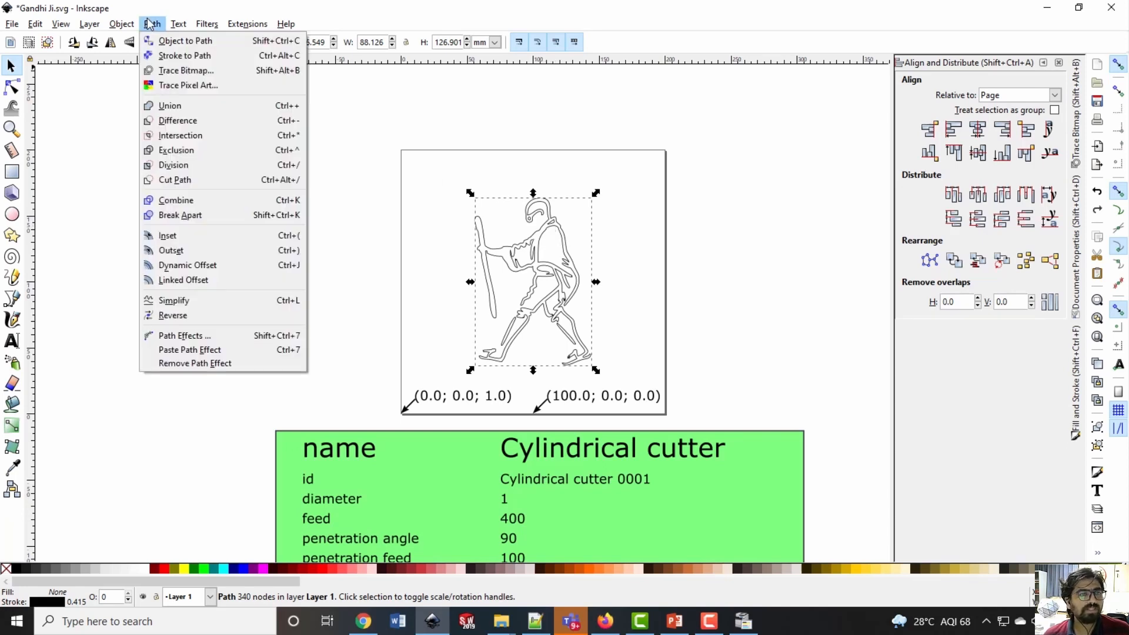
pyautogui.click(168, 43)
# Display the figure's path nodes to check the conversion and return to the selection tool
pyautogui.click(654, 277)
pyautogui.doubleClick(554, 221)
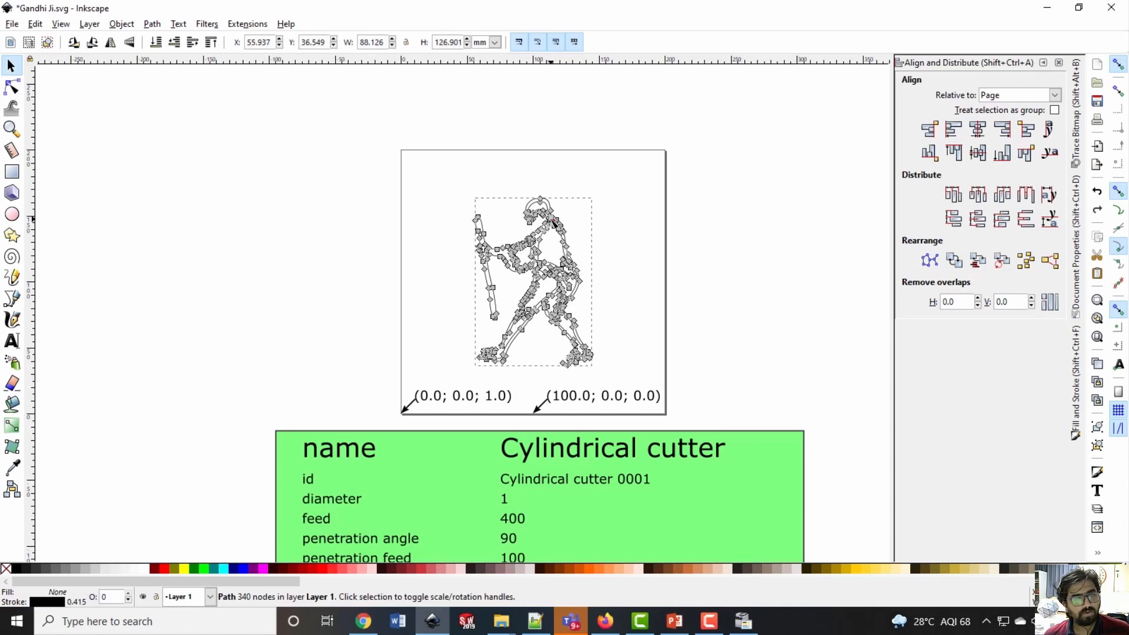
pyautogui.doubleClick(669, 255)
pyautogui.click(560, 225)
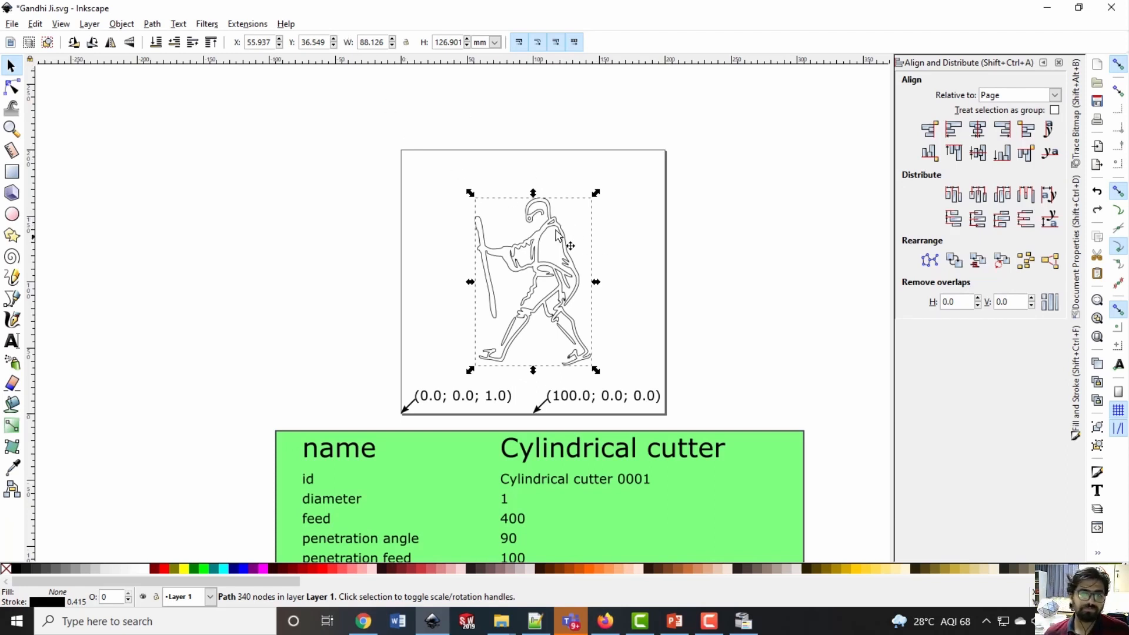
pyautogui.click(665, 262)
# Select the figure, open the Gcodetools Path to Gcode settings for it and move the dialog off the figure
pyautogui.click(545, 227)
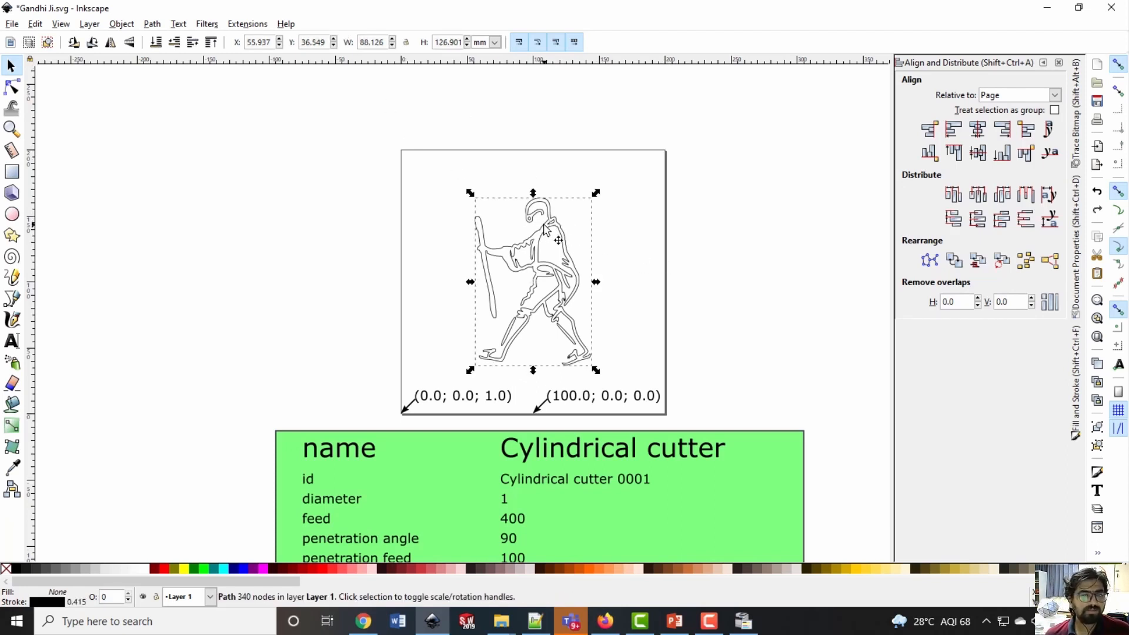
pyautogui.click(247, 24)
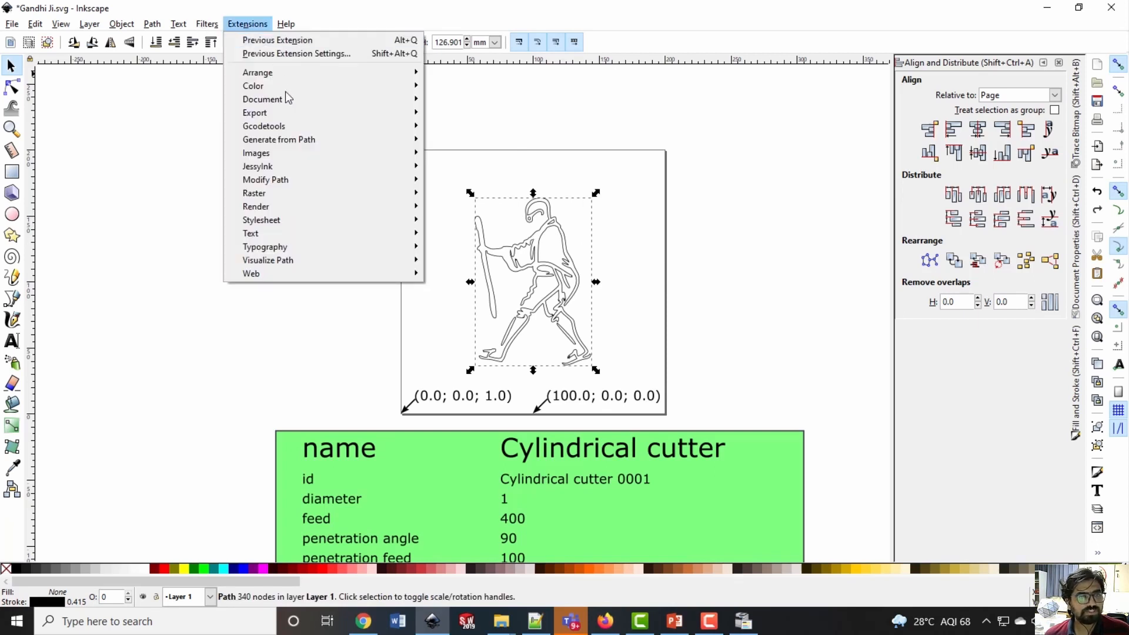
pyautogui.moveTo(302, 124)
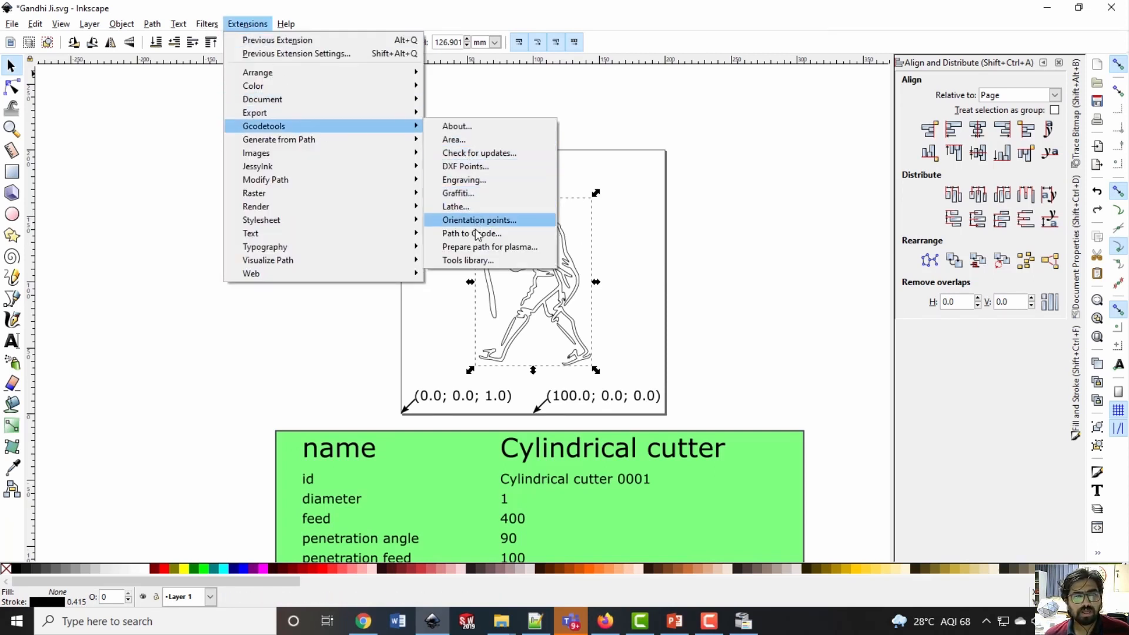
pyautogui.click(457, 233)
pyautogui.moveTo(630, 176); pyautogui.dragTo(386, 116)
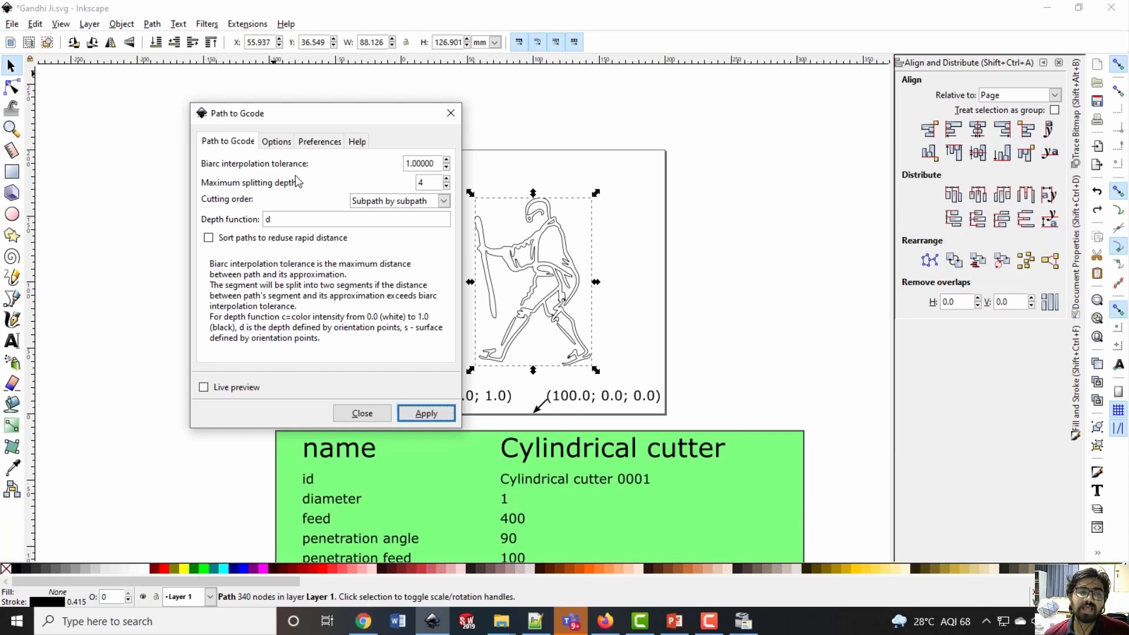
# Set the biarc interpolation tolerance to 0.05 and choose Subpath by subpath as the cutting order
pyautogui.moveTo(436, 164); pyautogui.dragTo(304, 165)
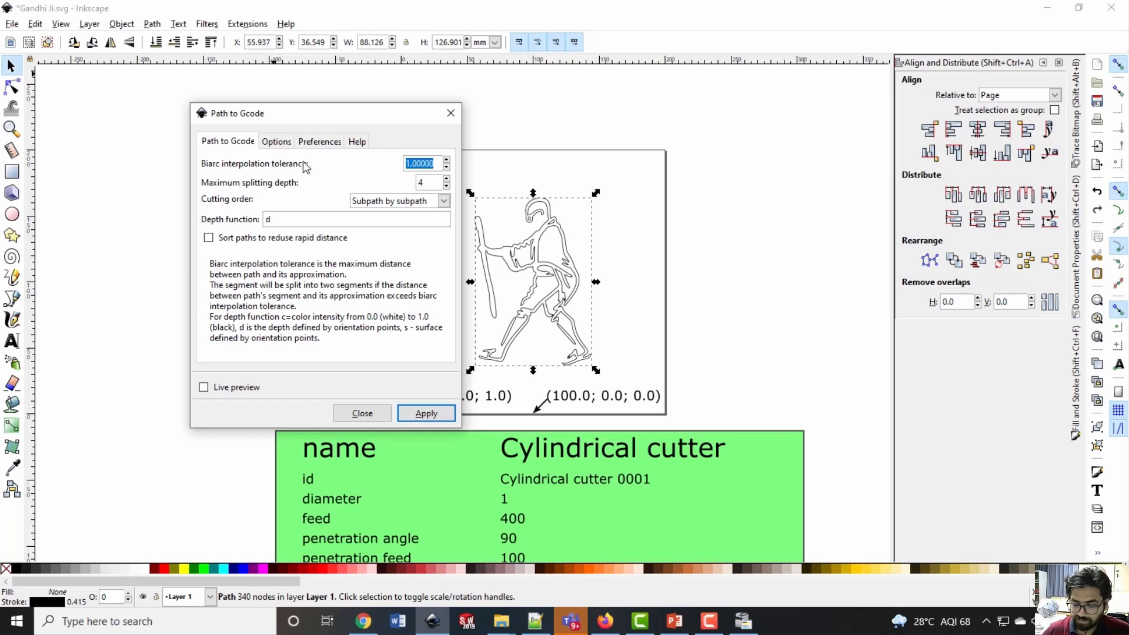
pyautogui.write('0.05')
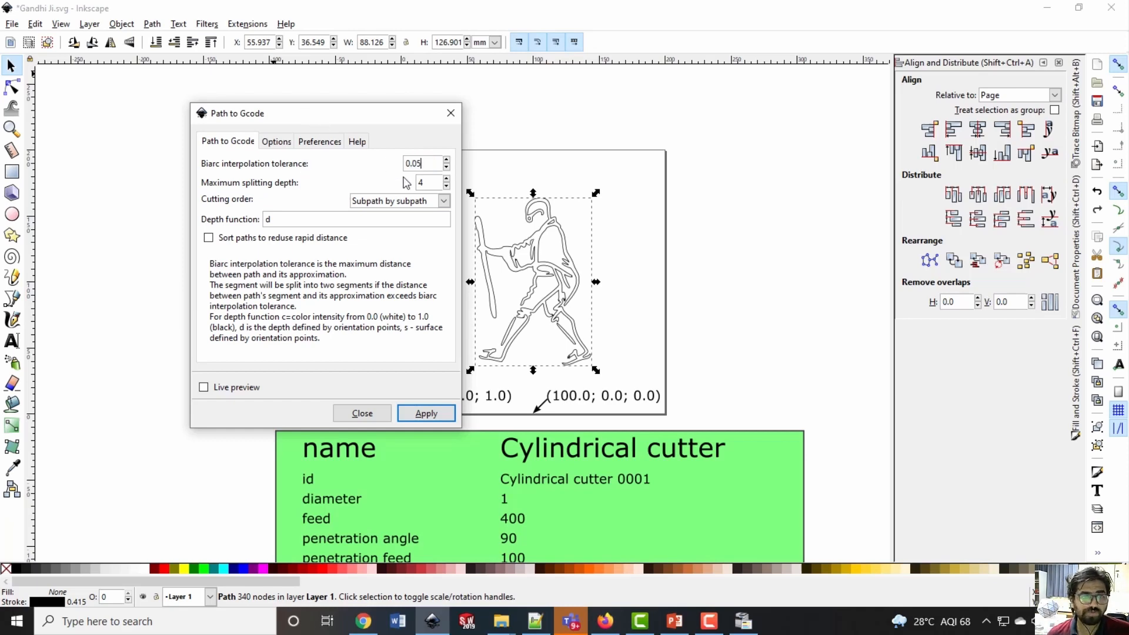
pyautogui.click(426, 181)
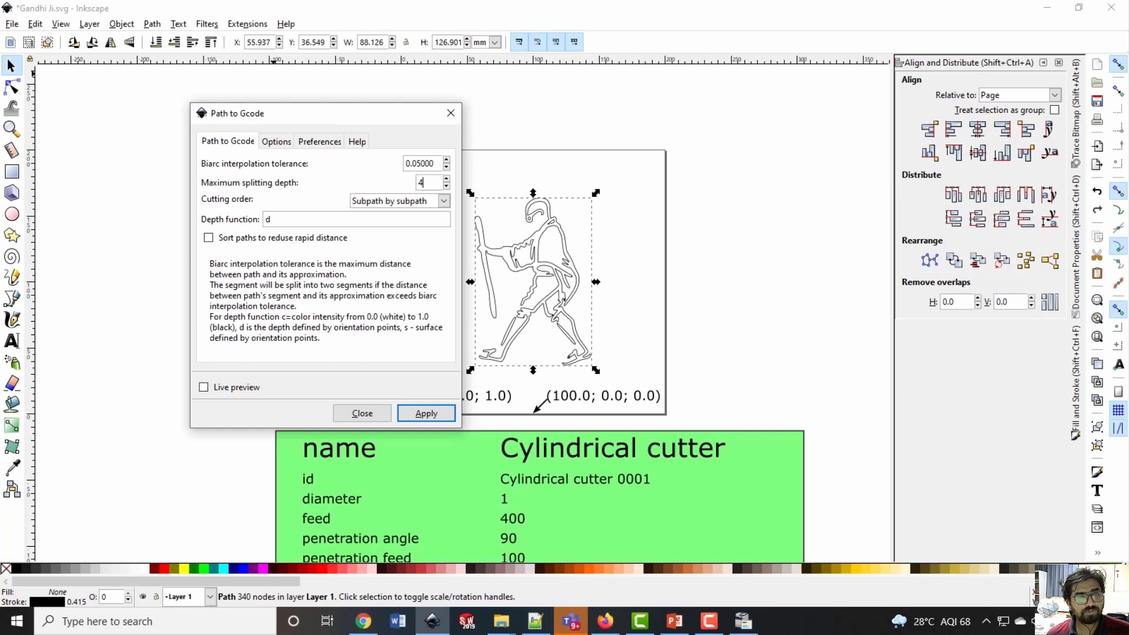
pyautogui.moveTo(412, 164); pyautogui.dragTo(450, 164)
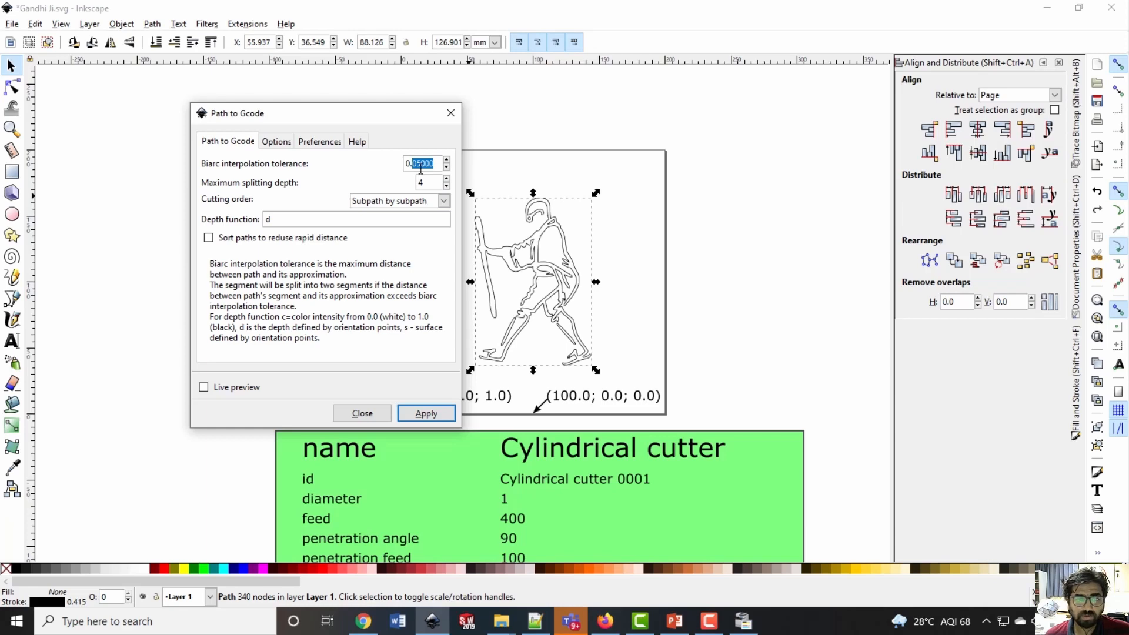
pyautogui.moveTo(437, 183); pyautogui.dragTo(377, 184)
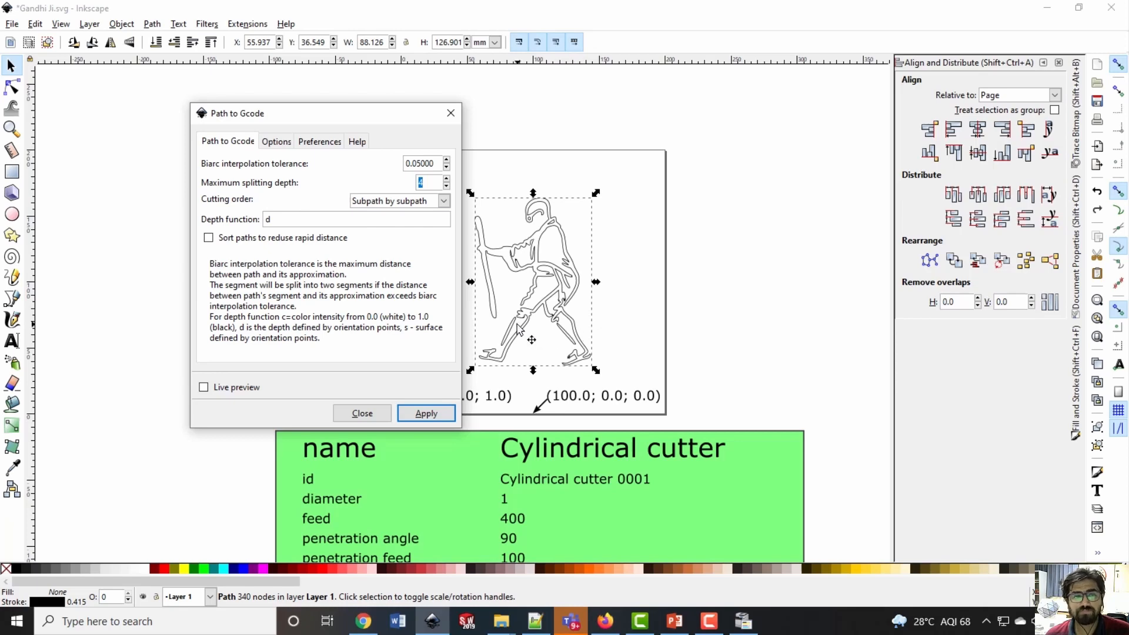
pyautogui.click(444, 201)
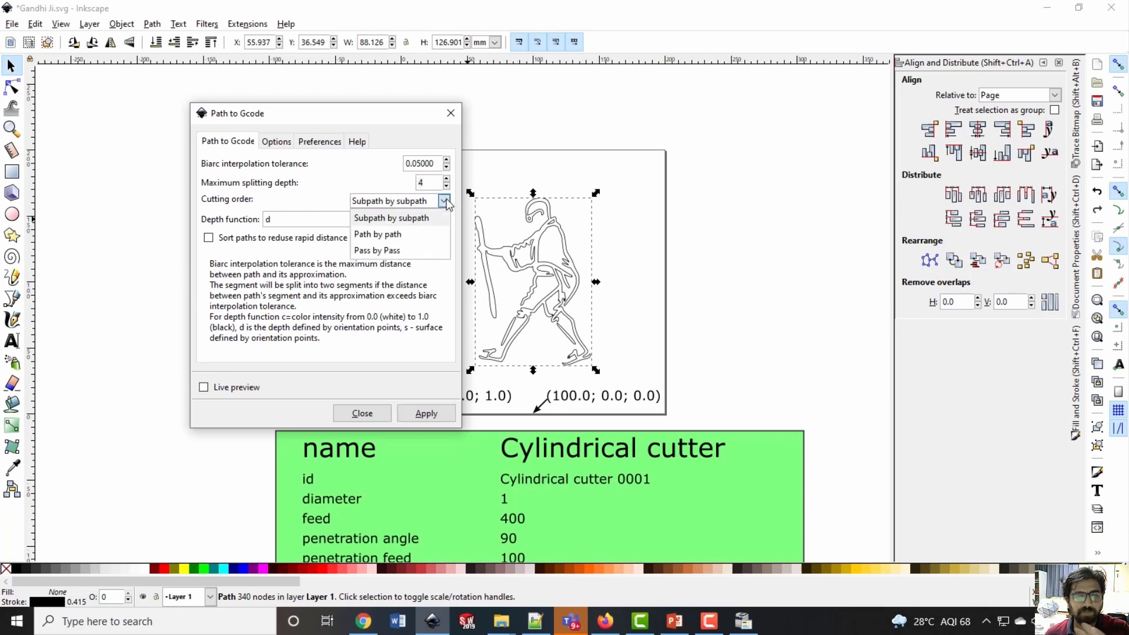
pyautogui.scroll(-1, 418, 215)
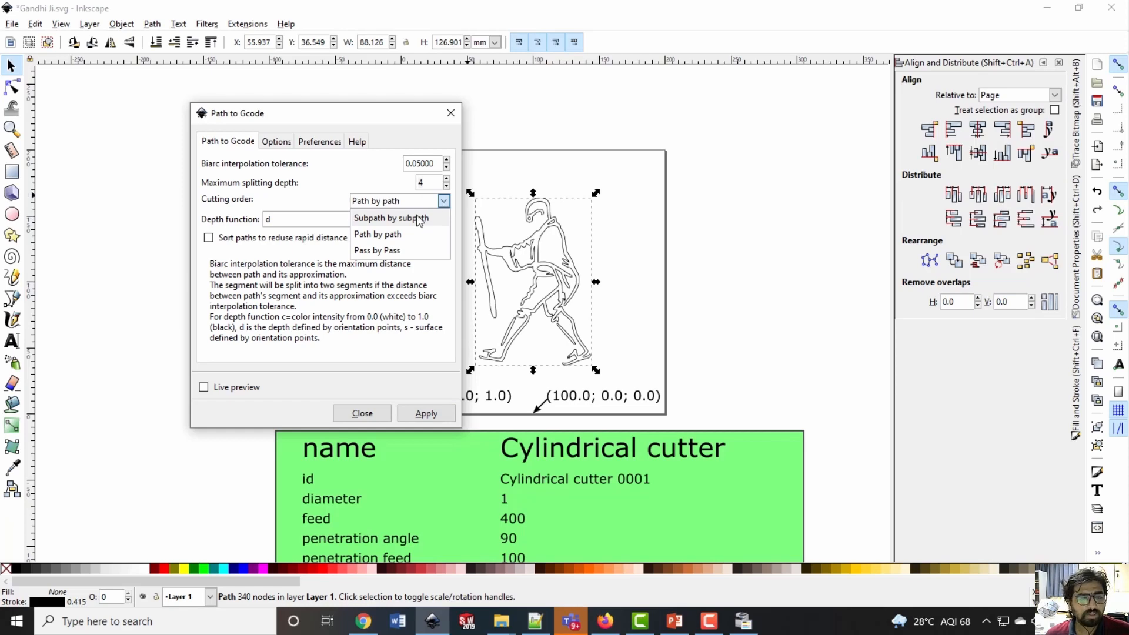
pyautogui.click(419, 219)
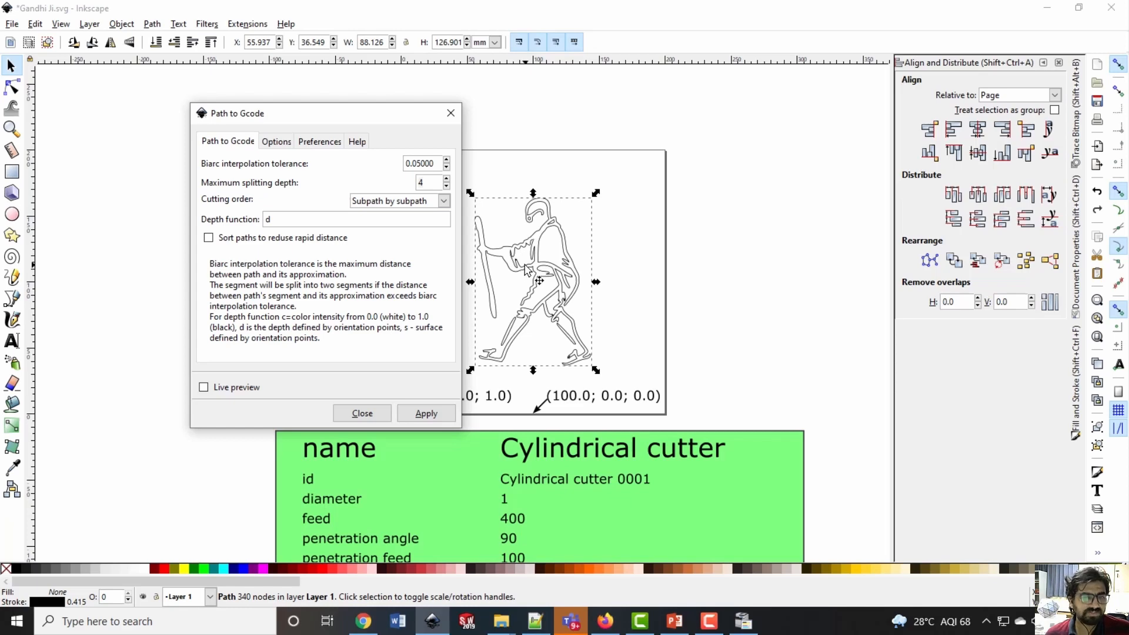
pyautogui.keyDown('ctrl'); pyautogui.scroll(2, 525, 268); pyautogui.keyUp('ctrl')
pyautogui.keyDown('ctrl'); pyautogui.scroll(3, 569, 241); pyautogui.keyUp('ctrl')
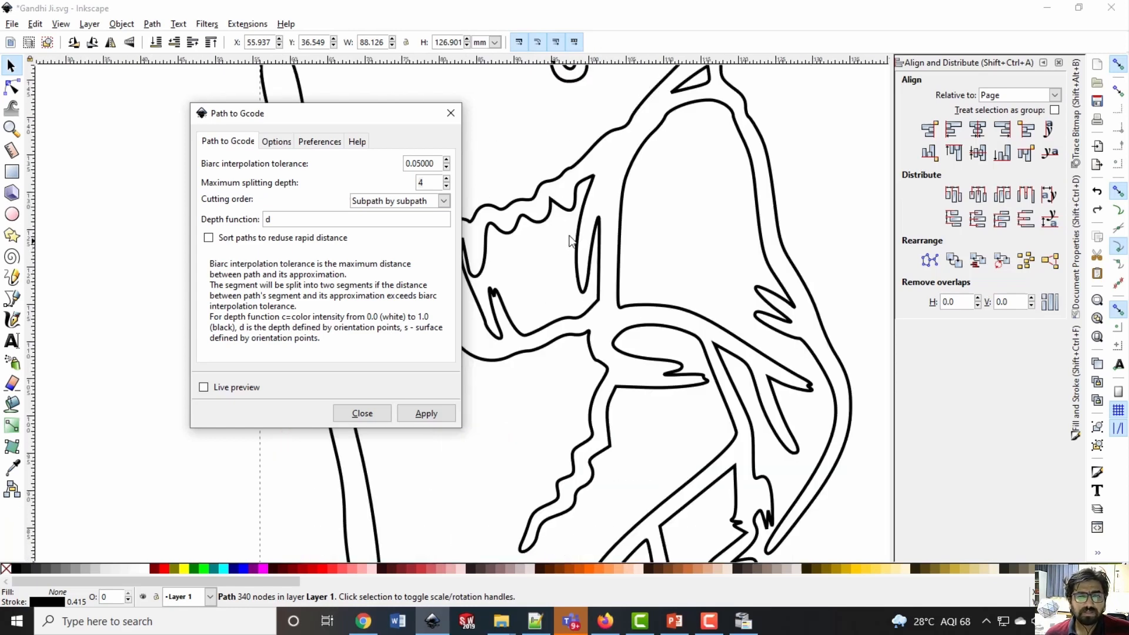
# Display the walking figure's path nodes for inspection, return to the selection tool and view the whole figure
pyautogui.doubleClick(579, 233)
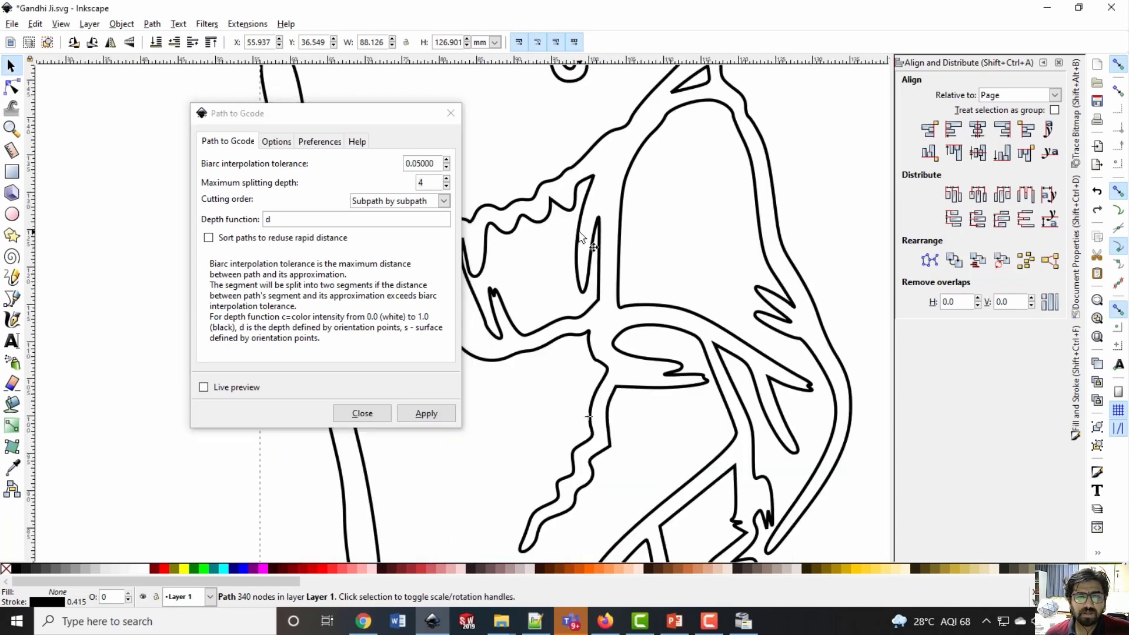
pyautogui.keyDown('ctrl'); pyautogui.scroll(-2, 554, 246); pyautogui.keyUp('ctrl')
pyautogui.keyDown('ctrl'); pyautogui.scroll(2, 551, 254); pyautogui.keyUp('ctrl')
pyautogui.doubleClick(552, 256)
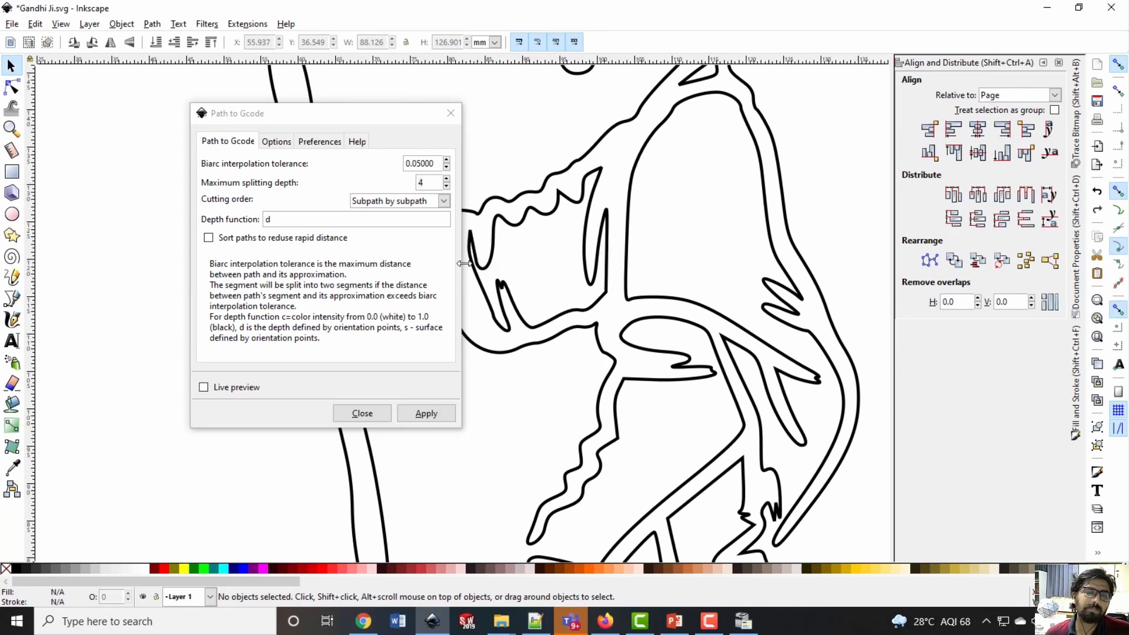
pyautogui.keyDown('ctrl'); pyautogui.scroll(-2, 530, 257); pyautogui.keyUp('ctrl')
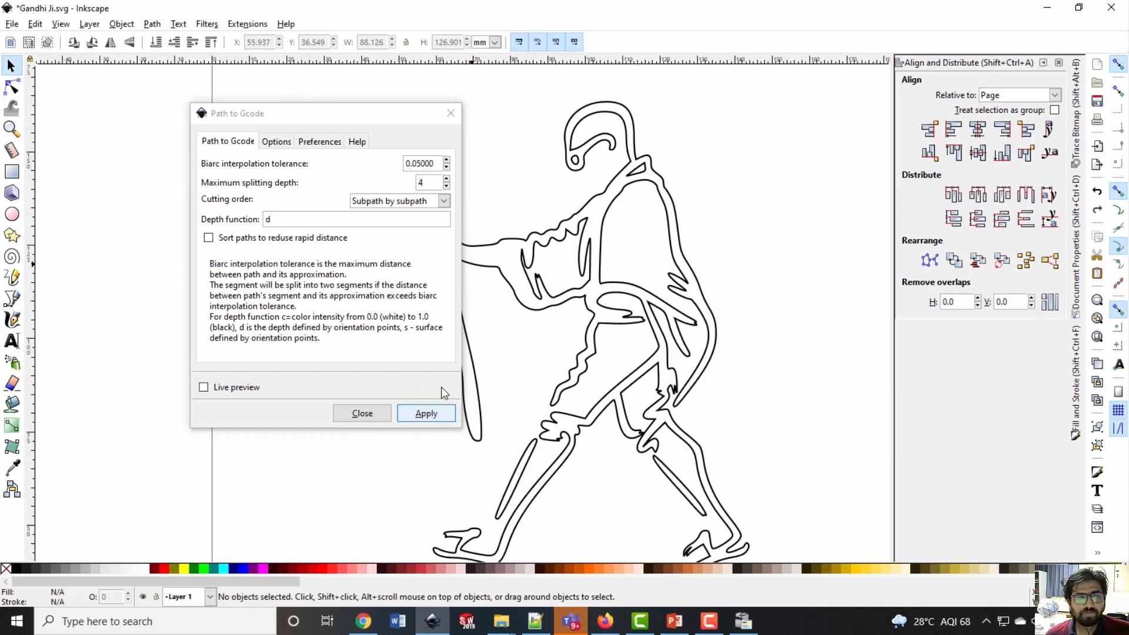
# Move the Path to Gcode dialog off the figure and examine the orientation points and the cylindrical cutter table on the canvas
pyautogui.click(281, 142)
pyautogui.click(238, 142)
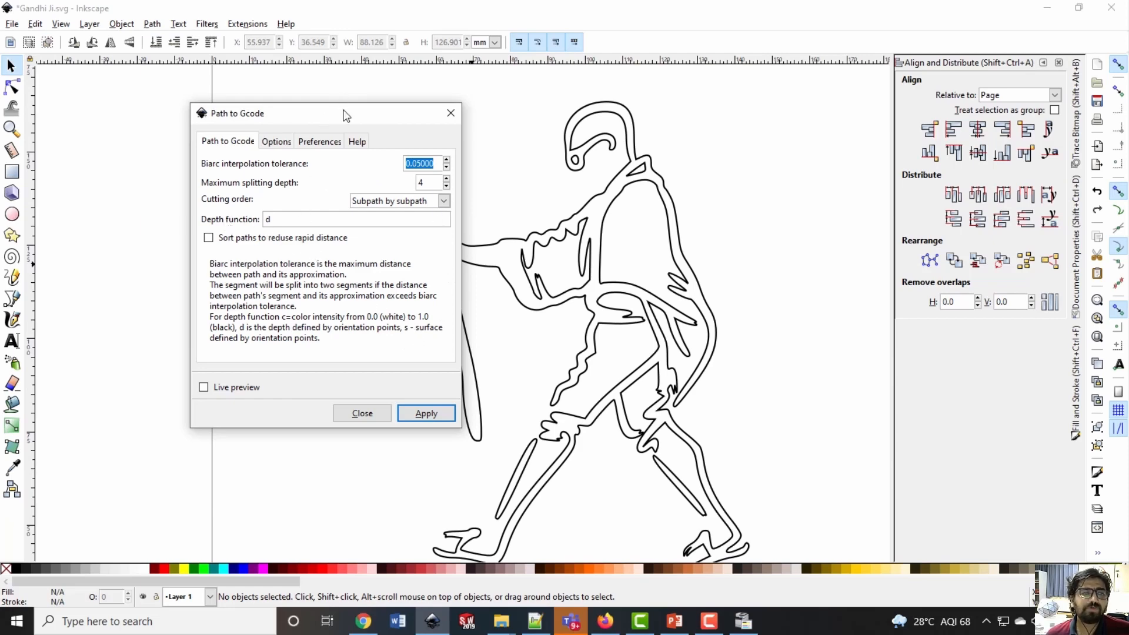
pyautogui.moveTo(344, 105); pyautogui.dragTo(278, 97)
pyautogui.scroll(-6, 501, 341)
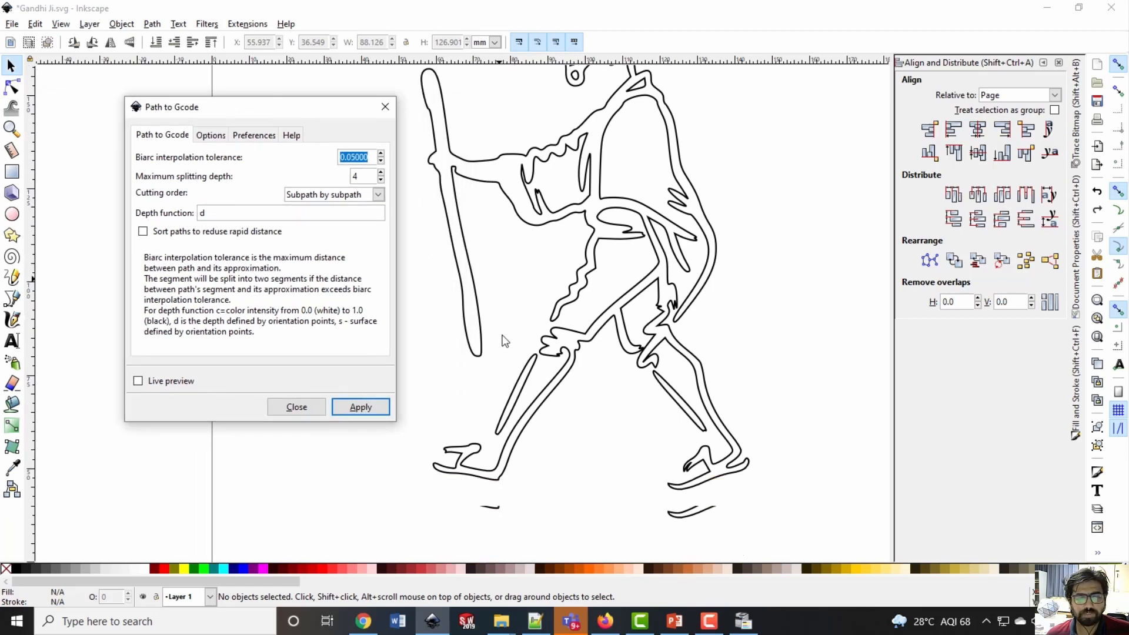
pyautogui.keyDown('ctrl'); pyautogui.scroll(-3, 503, 338); pyautogui.keyUp('ctrl')
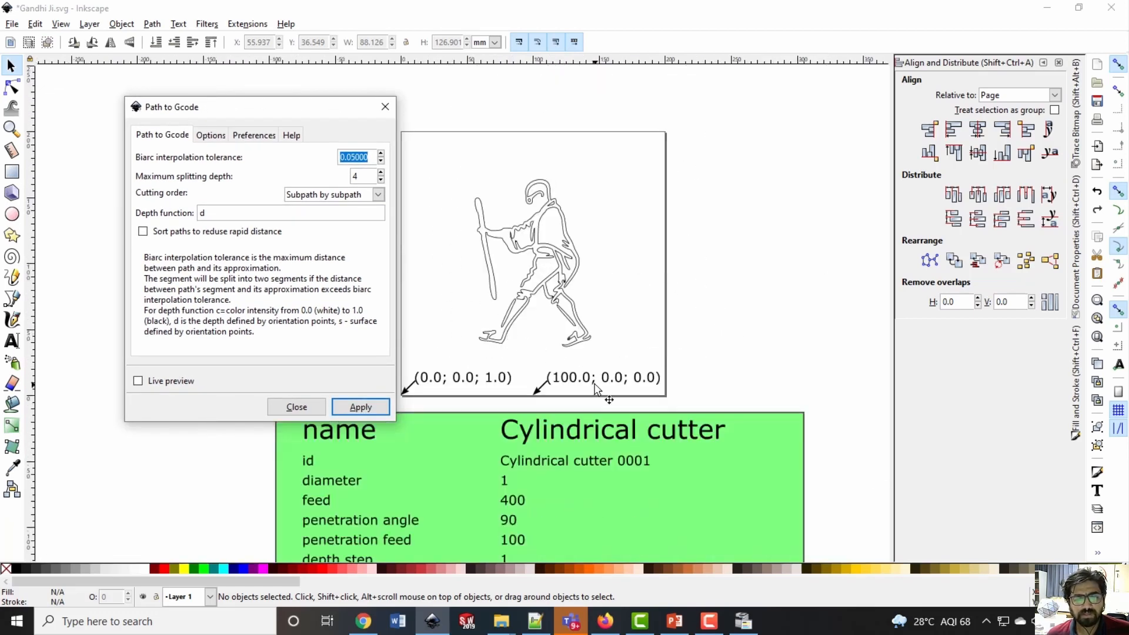
pyautogui.scroll(-3, 597, 382)
pyautogui.scroll(3, 597, 383)
pyautogui.keyDown('ctrl'); pyautogui.scroll(1, 601, 382); pyautogui.keyUp('ctrl')
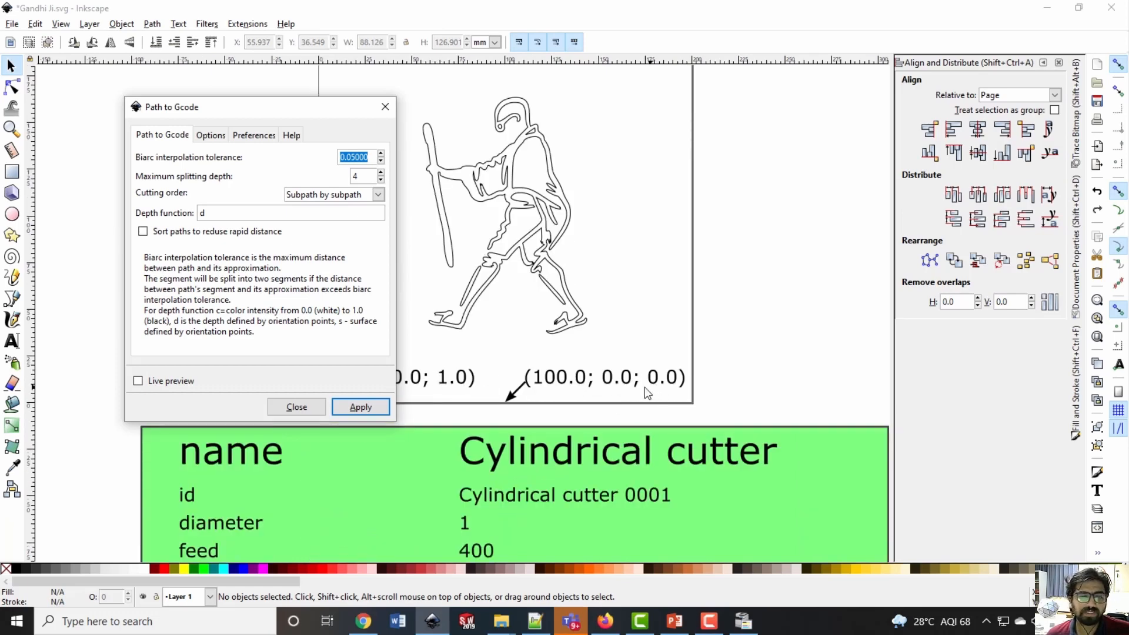
# Review the depth function and the Z-axis scale, offset and minimum arc radius options for Path to Gcode
pyautogui.click(213, 215)
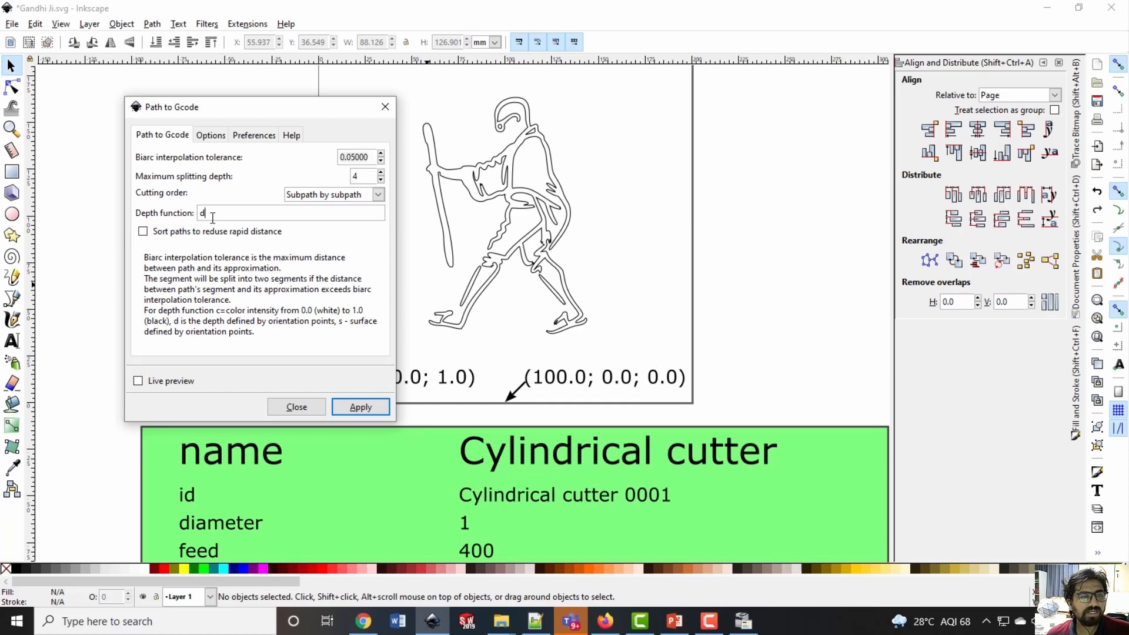
pyautogui.doubleClick(202, 214)
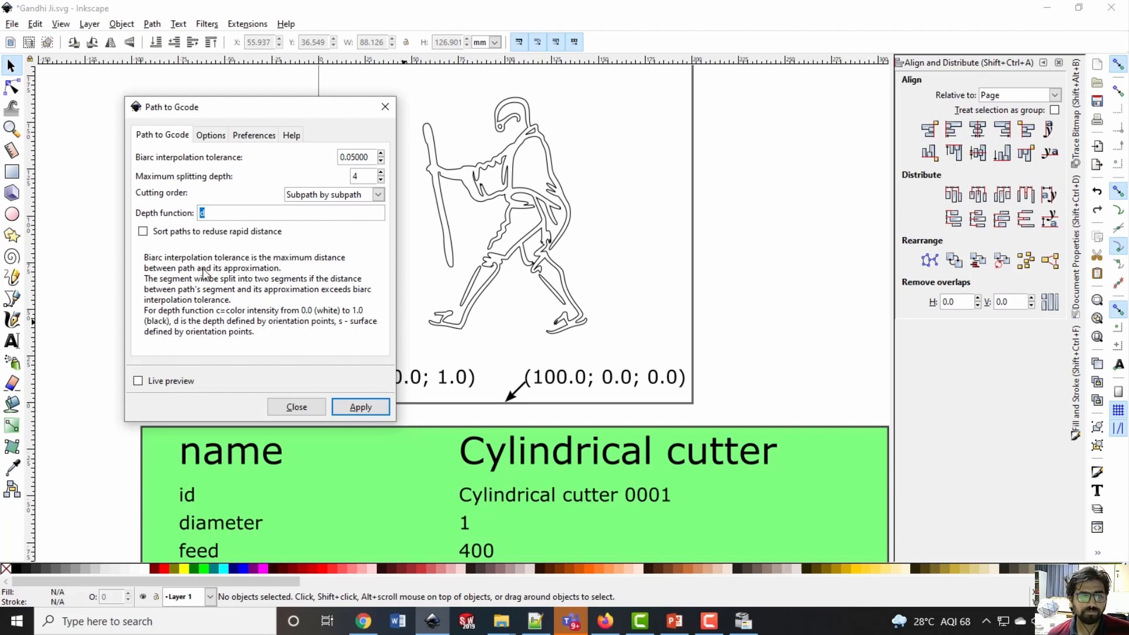
pyautogui.click(214, 140)
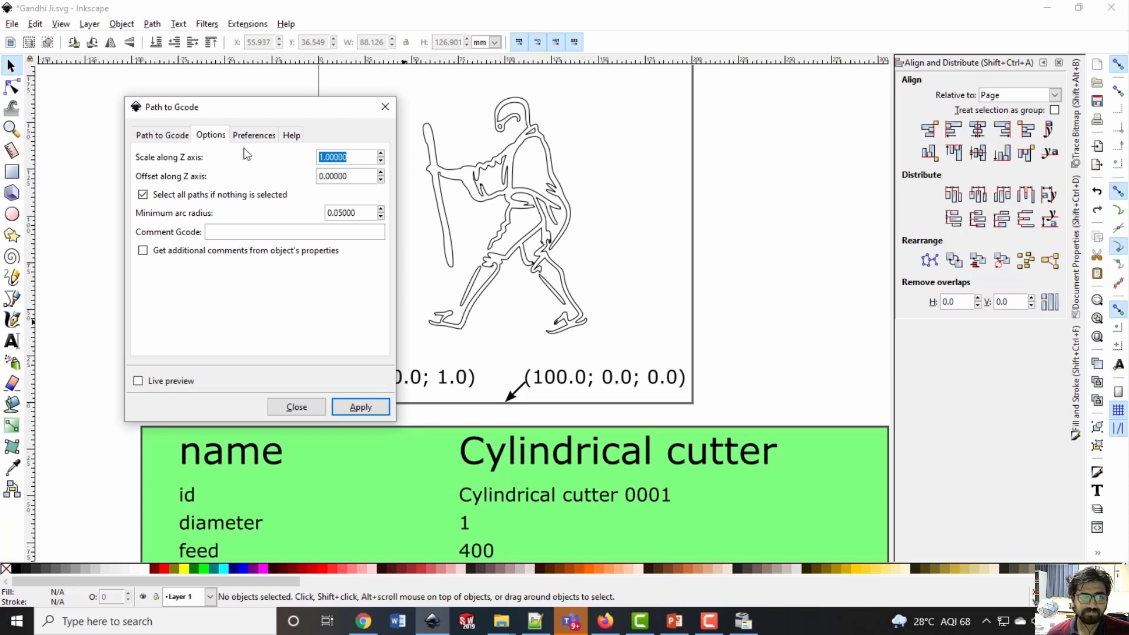
# Replace the G-code output directory with the path of the M02L05 Demonstration of CAD-CAM Package folder copied from File Explorer
pyautogui.click(254, 136)
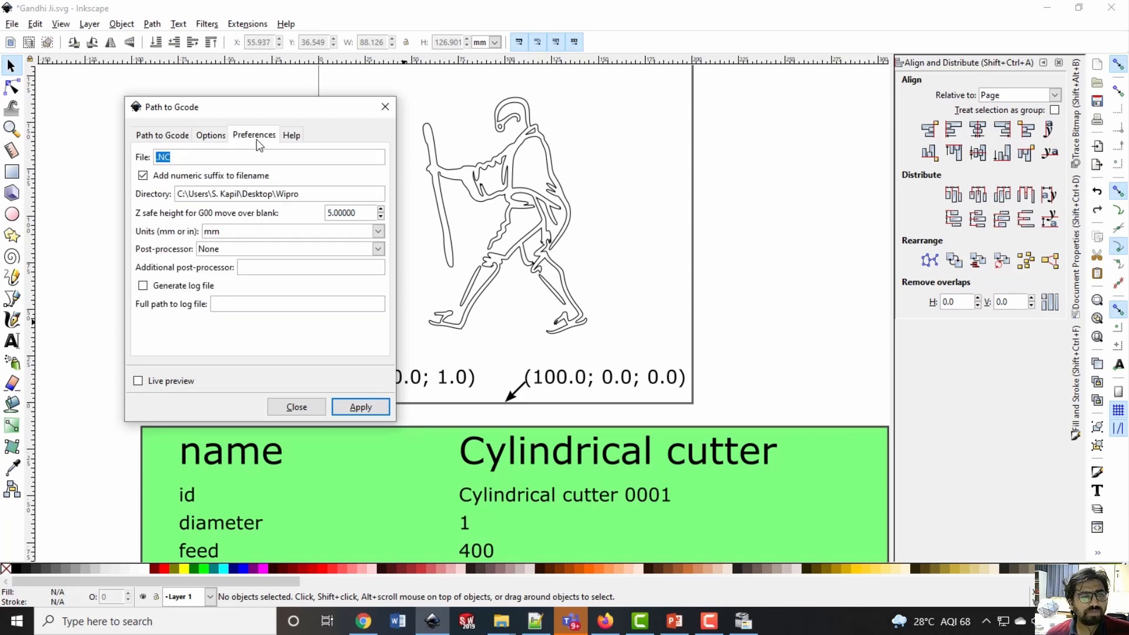
pyautogui.tripleClick(289, 191)
pyautogui.press('BackSpace')
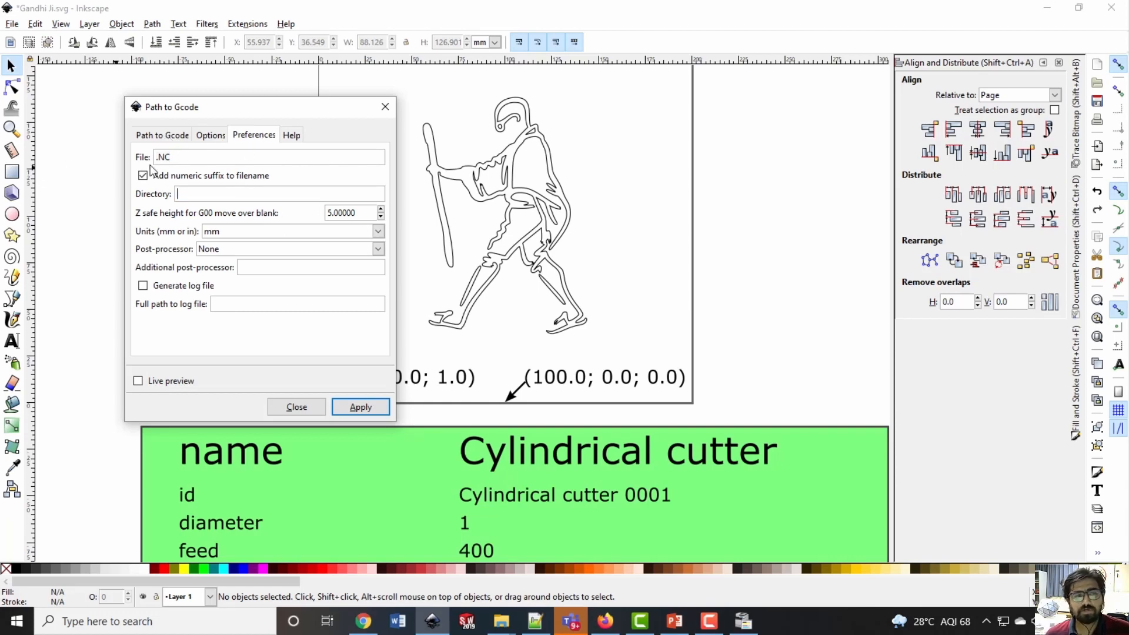
pyautogui.click(515, 615)
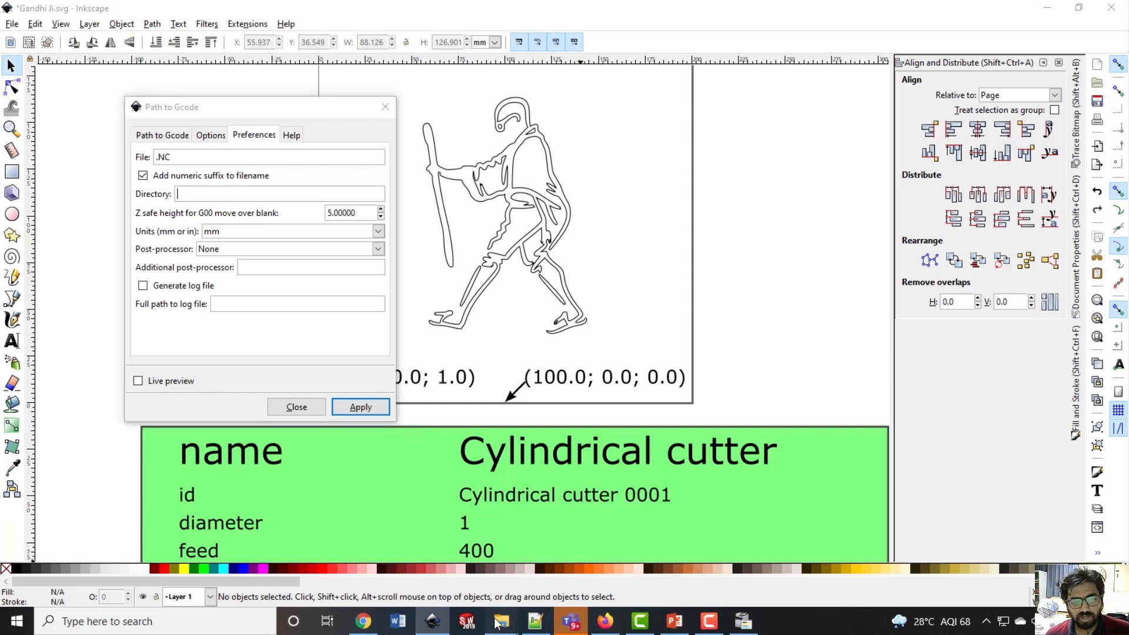
pyautogui.click(588, 578)
pyautogui.click(761, 237)
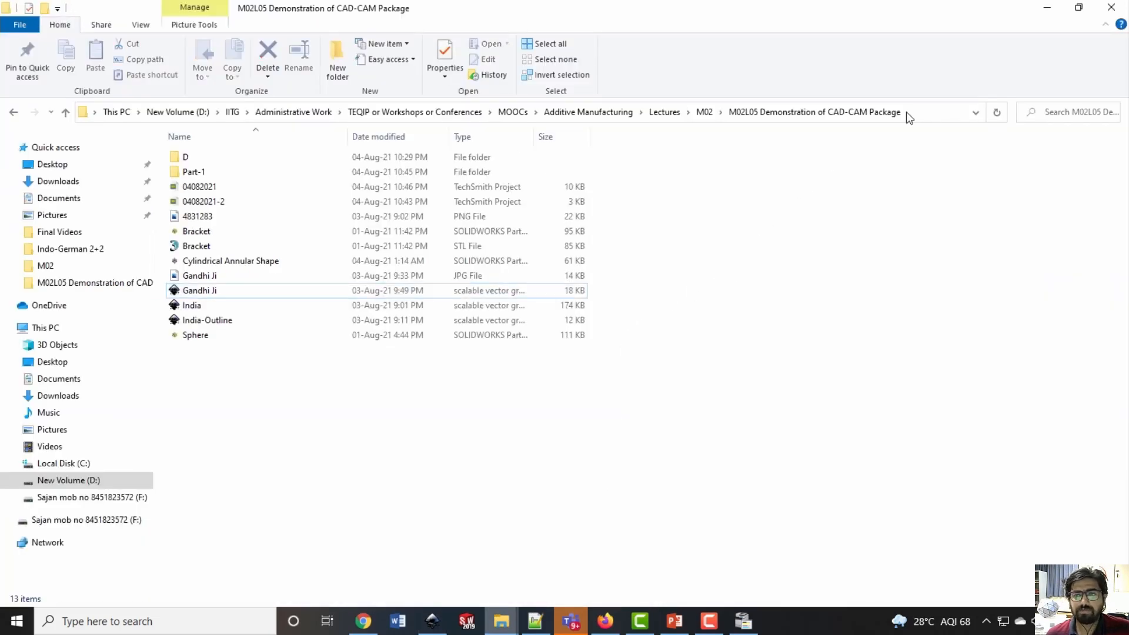
pyautogui.click(906, 112)
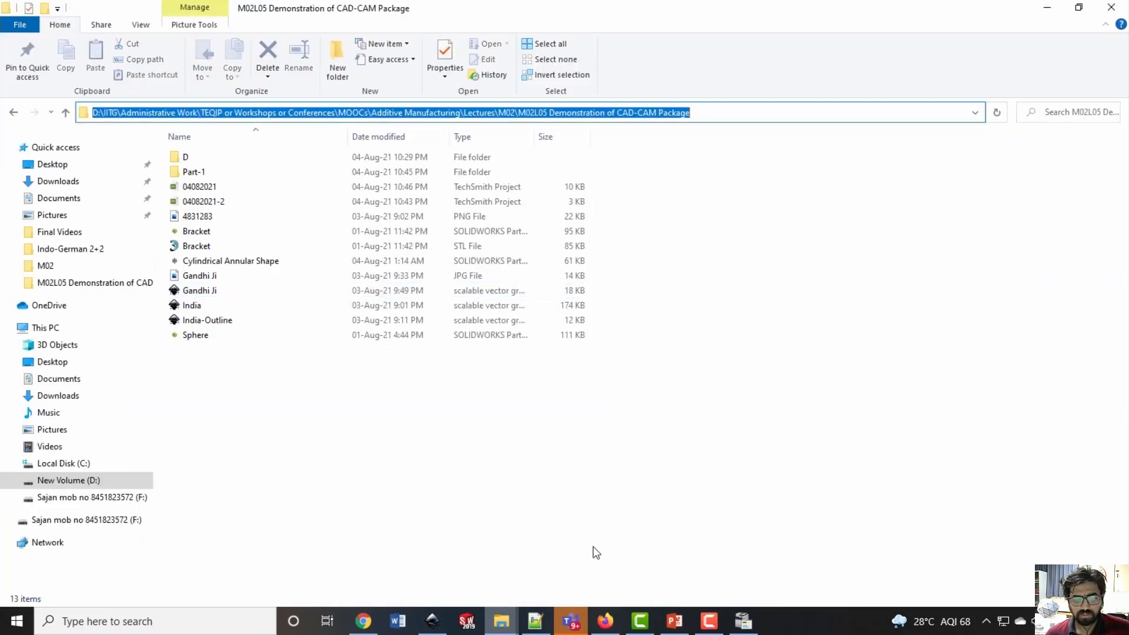
pyautogui.click(421, 535)
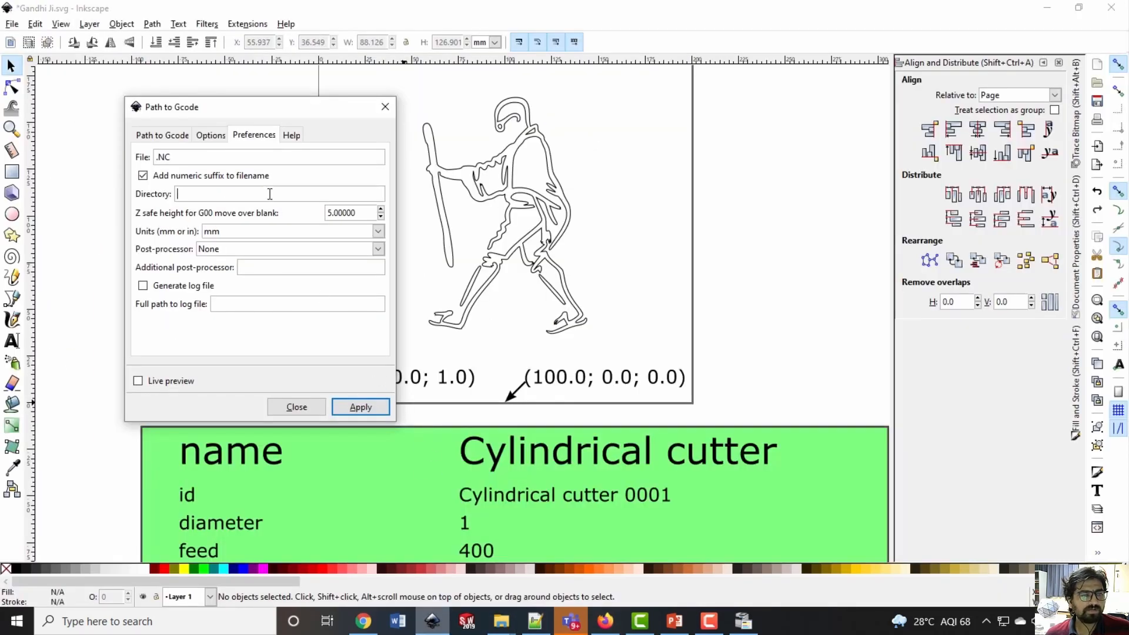
pyautogui.hotkey('ctrl', 'v')
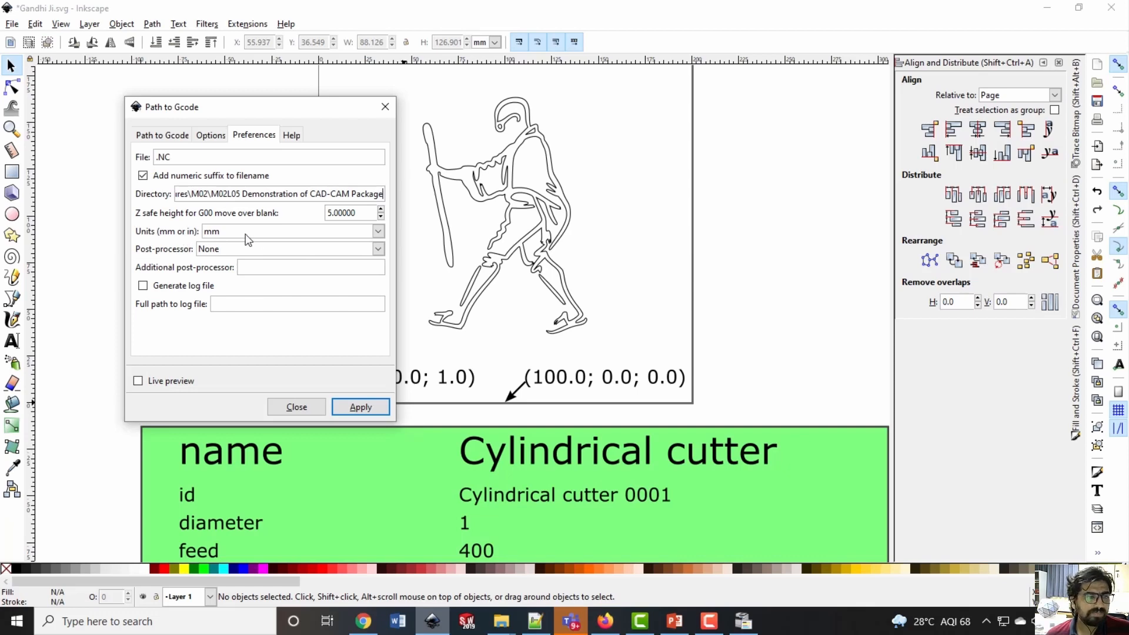
# Review the available post-processors without changing the choice and check the output file name
pyautogui.click(379, 250)
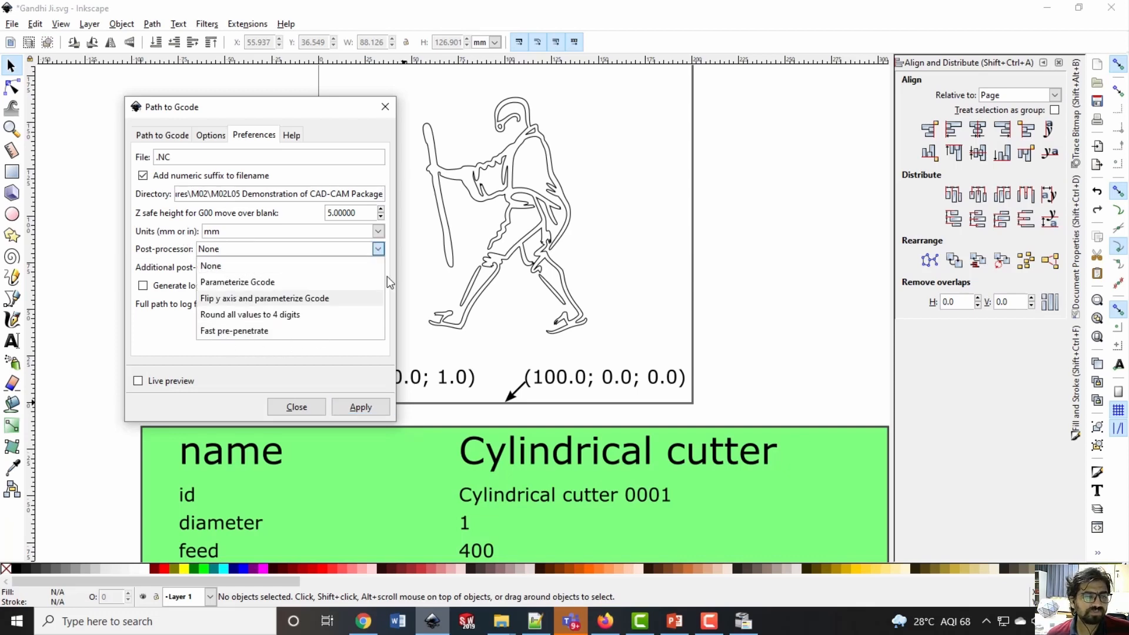
pyautogui.click(177, 336)
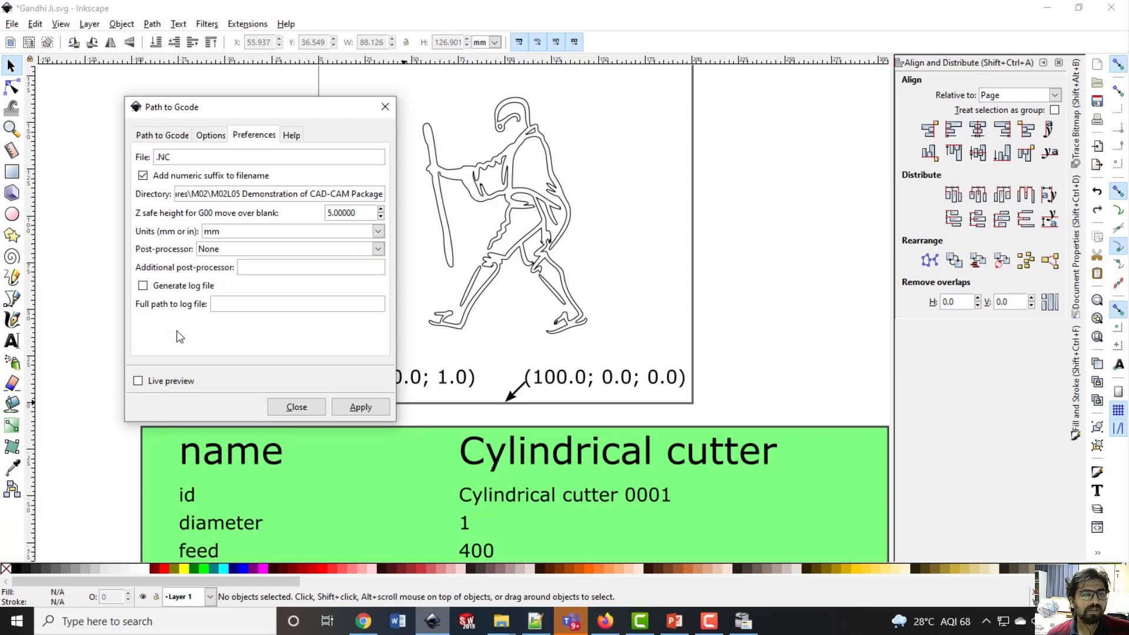
pyautogui.click(178, 154)
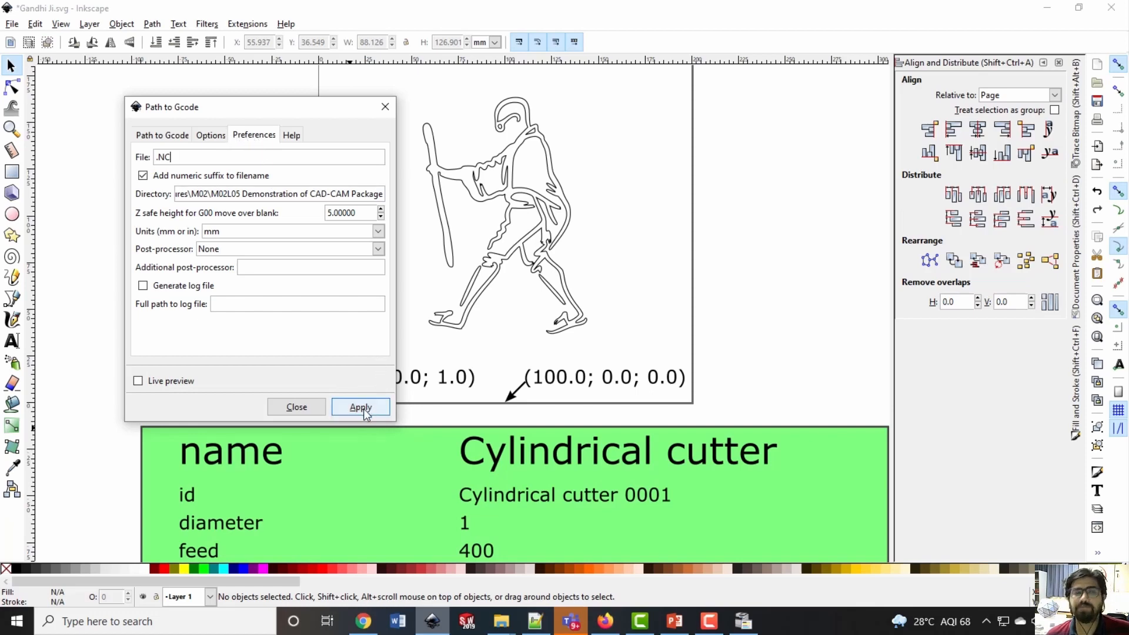
# Select the walking figure, generate its G-code with the Path to Gcode settings, dismiss the message and close the dialog
pyautogui.click(154, 139)
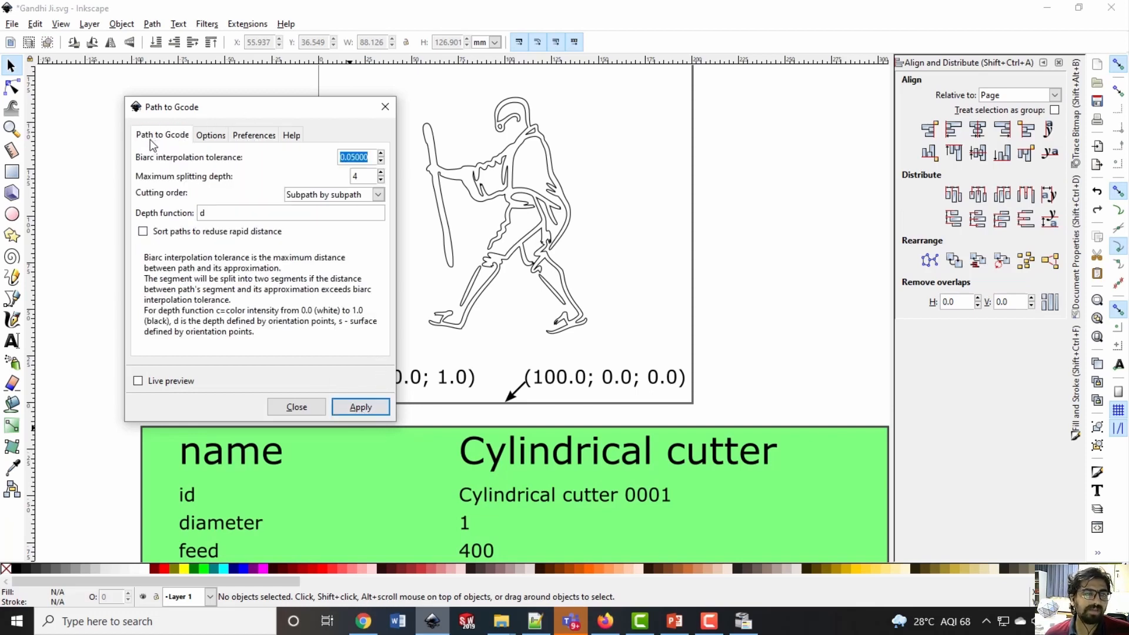
pyautogui.click(482, 279)
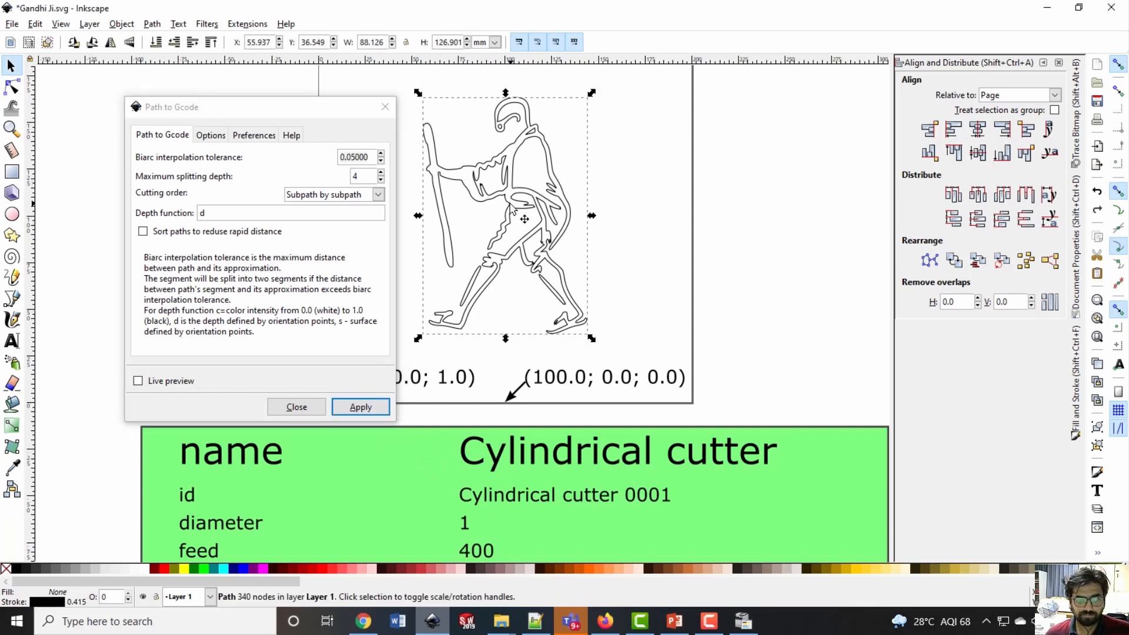
pyautogui.click(362, 405)
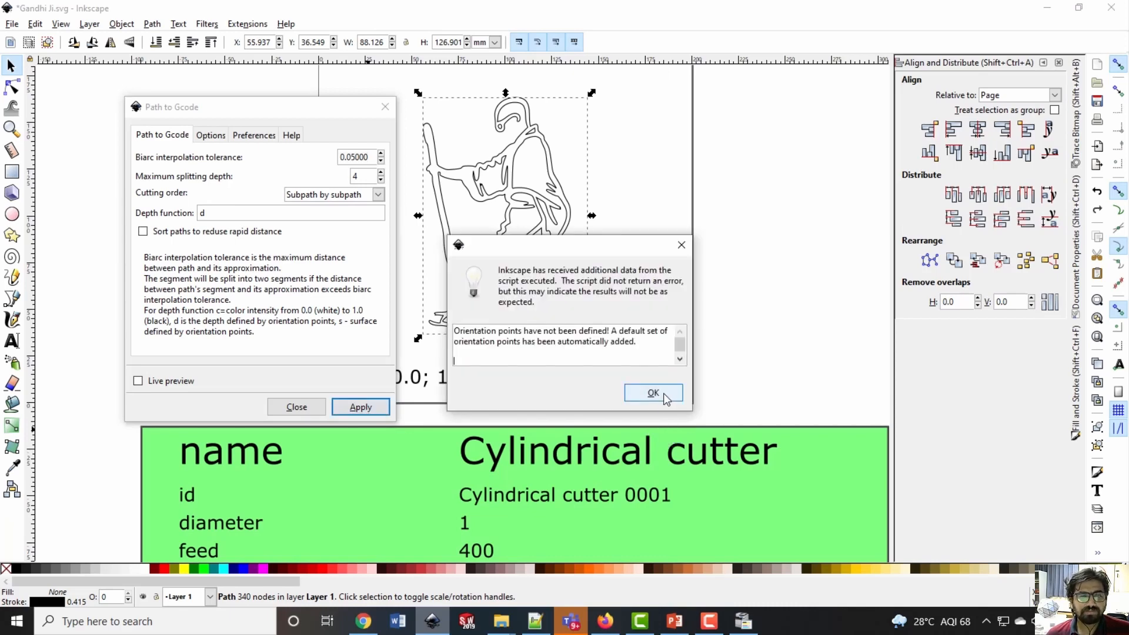
pyautogui.click(664, 398)
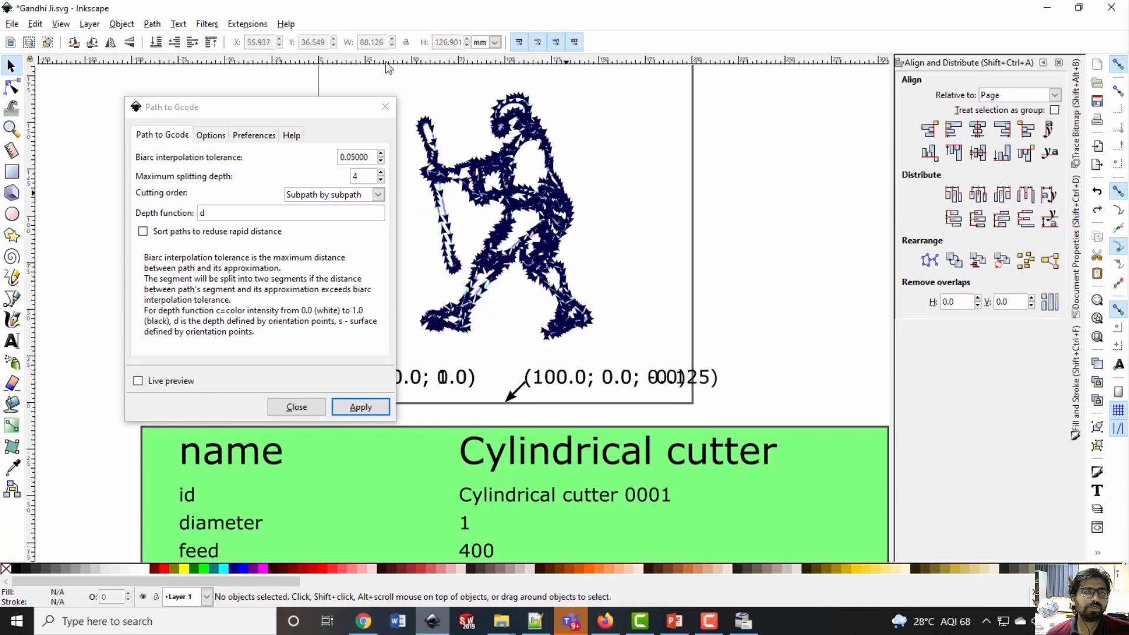
pyautogui.click(384, 107)
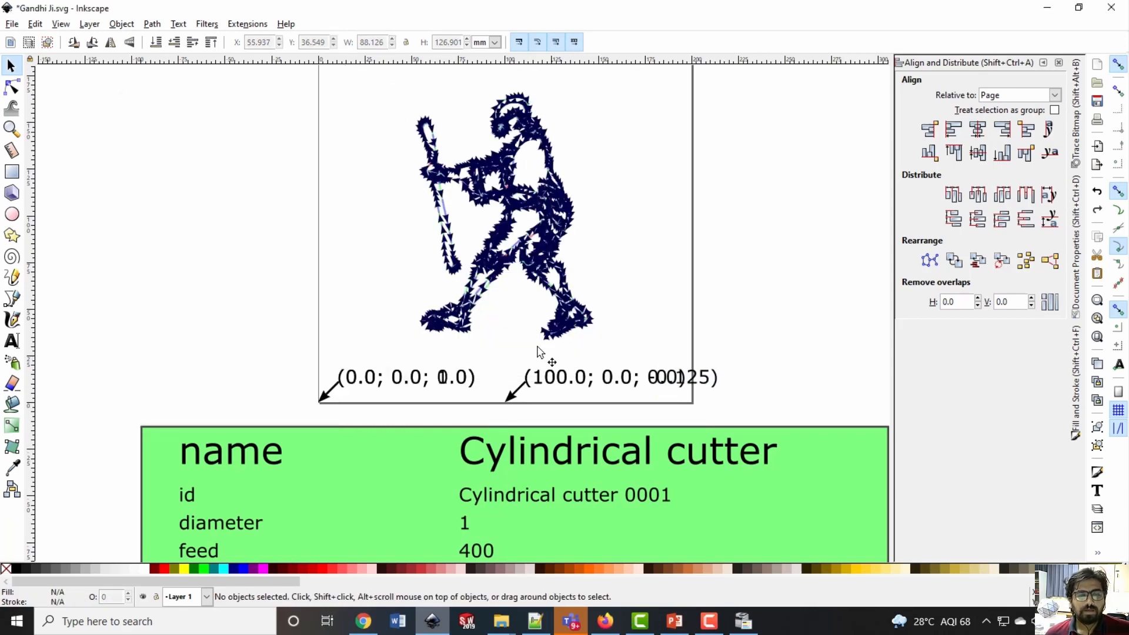
# Examine the direction arrows of the generated toolpath along the stick and body of the figure
pyautogui.keyDown('ctrl'); pyautogui.scroll(5, 489, 181); pyautogui.keyUp('ctrl')
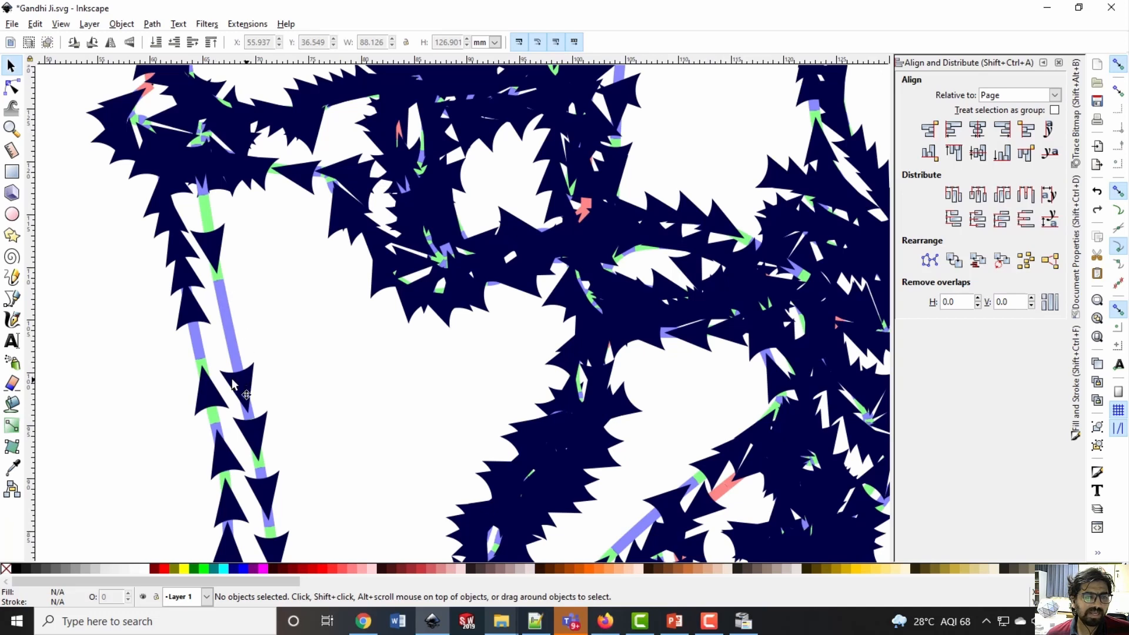
pyautogui.keyDown('ctrl'); pyautogui.scroll(-2, 416, 328); pyautogui.keyUp('ctrl')
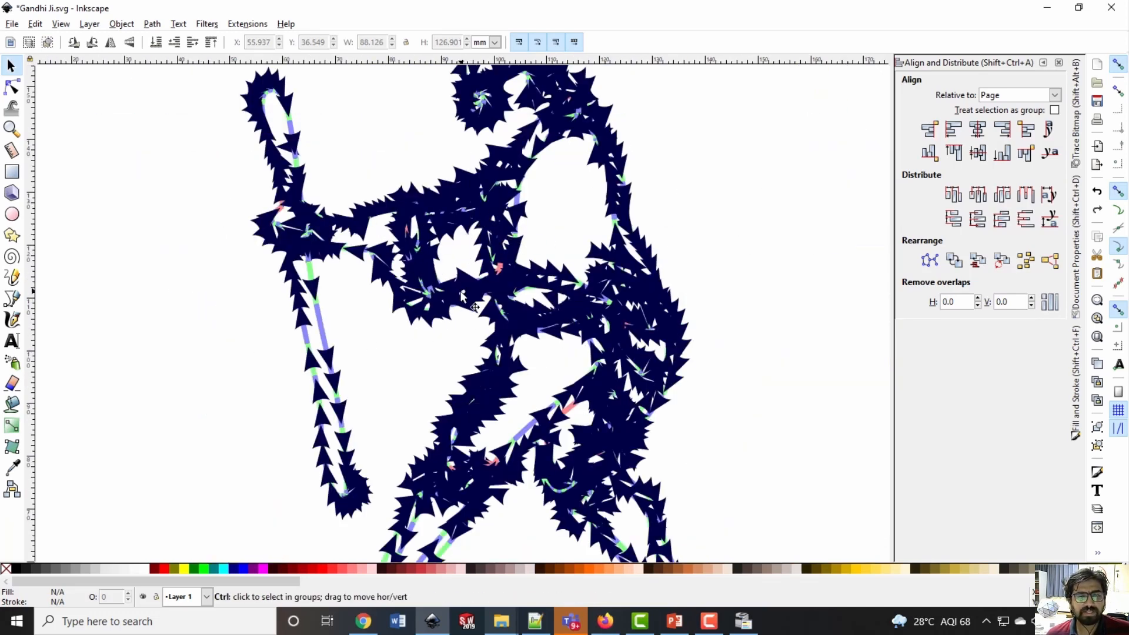
pyautogui.keyDown('ctrl'); pyautogui.scroll(-1, 541, 353); pyautogui.keyUp('ctrl')
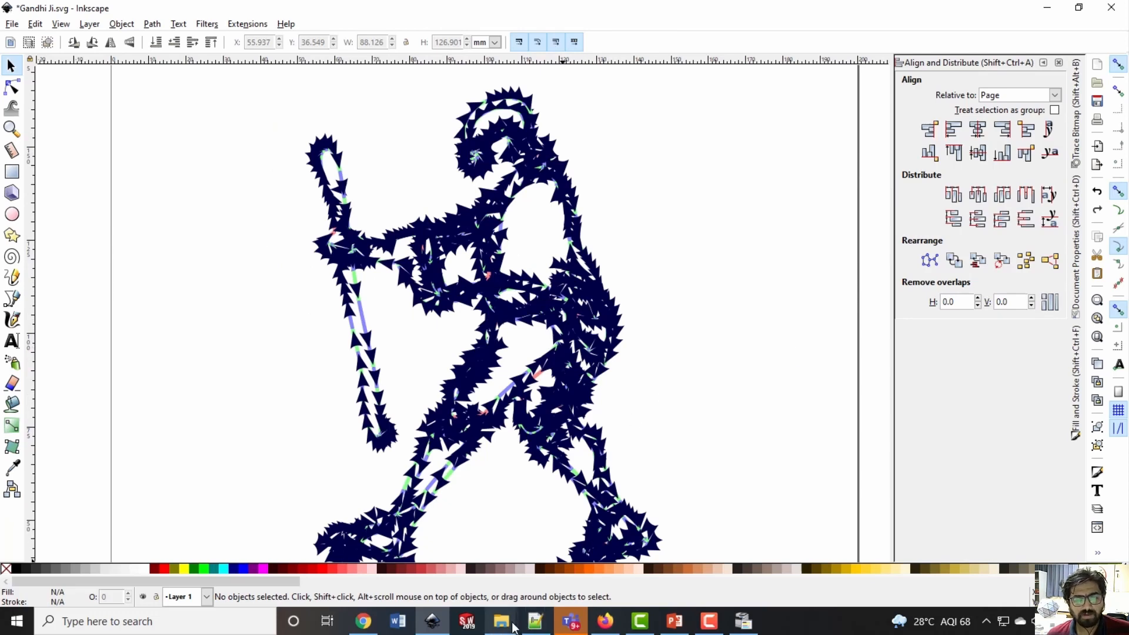
# Switch to the output folder in File Explorer and open the generated _0001 NC file in Notepad++
pyautogui.moveTo(501, 621)
pyautogui.click(577, 559)
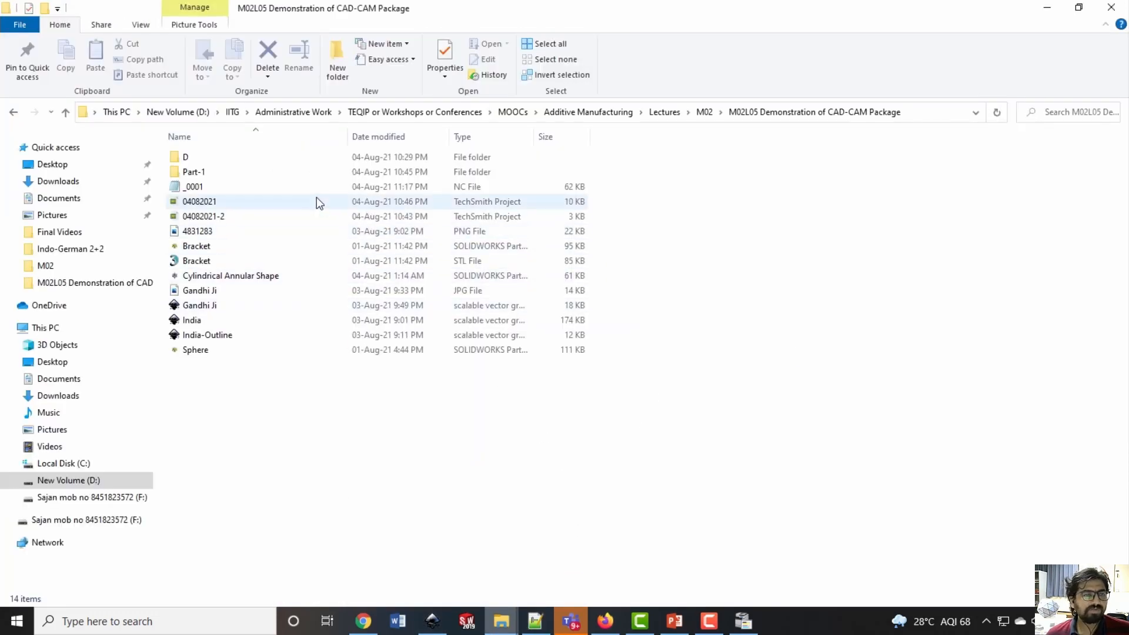
pyautogui.click(191, 187)
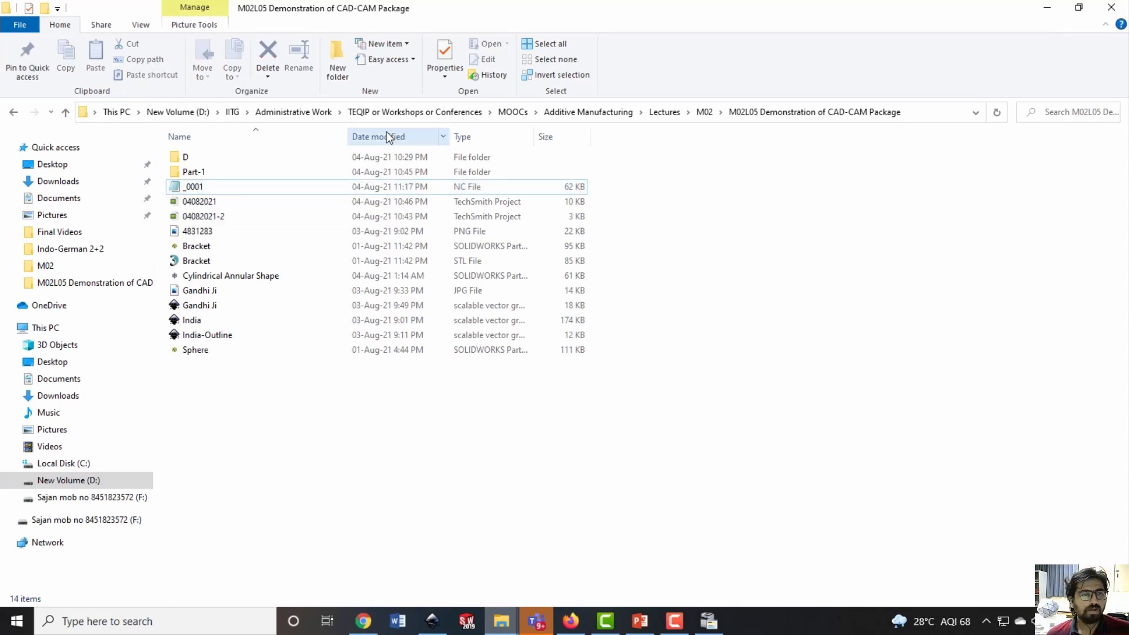
pyautogui.doubleClick(270, 186)
pyautogui.rightClick(271, 186)
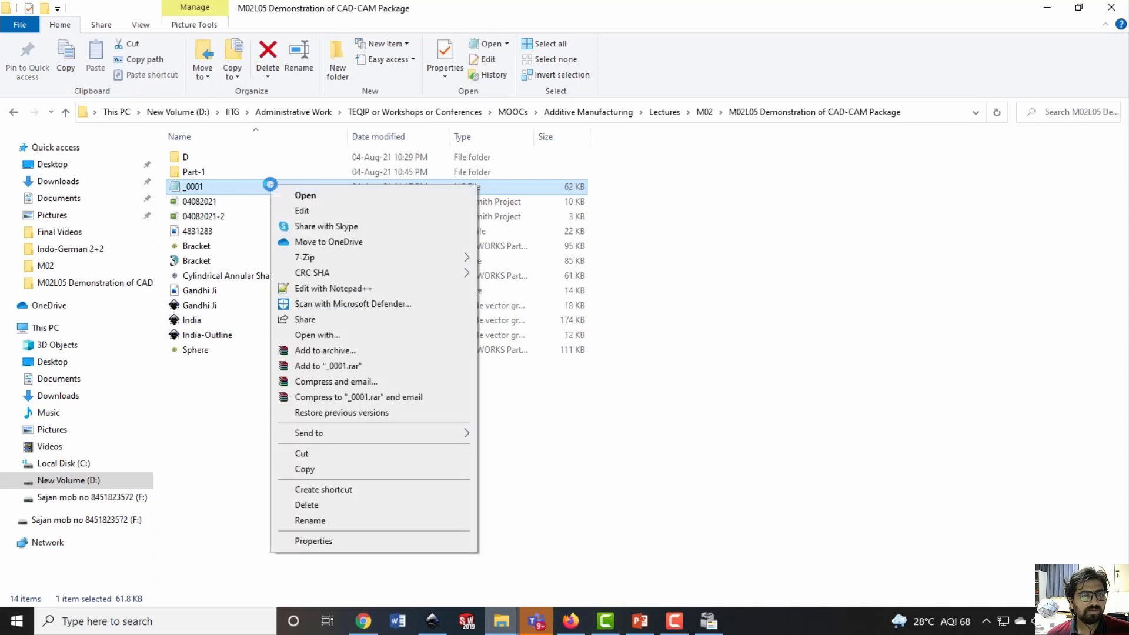
pyautogui.click(327, 289)
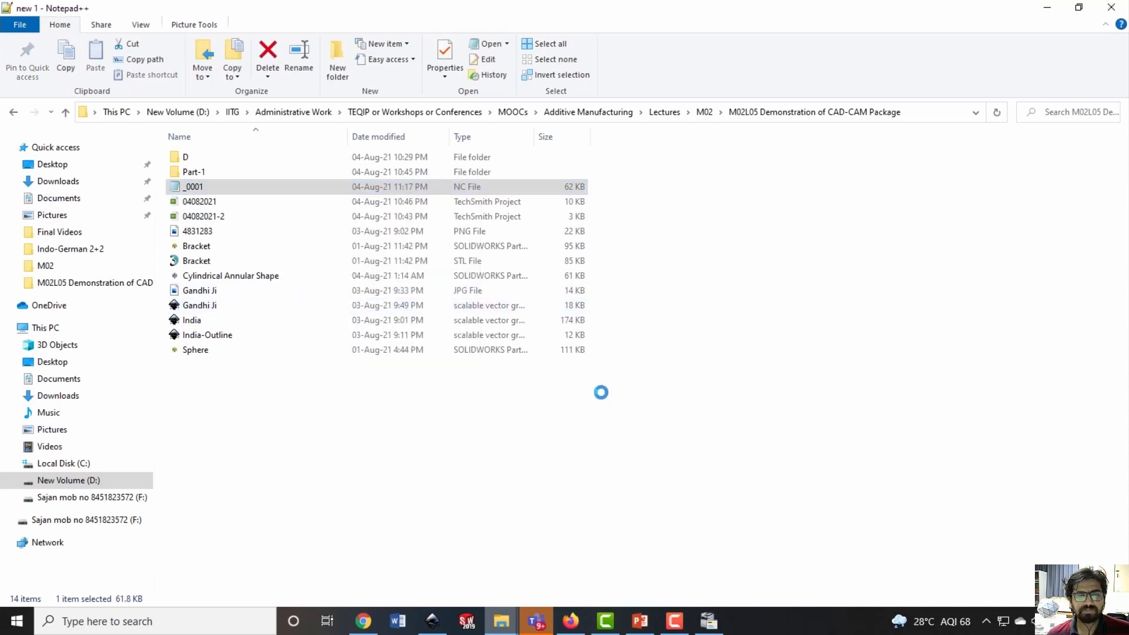
# Read the opening lines of the G-code file and highlight the G00 command on line 12
pyautogui.scroll(-3, 529, 275)
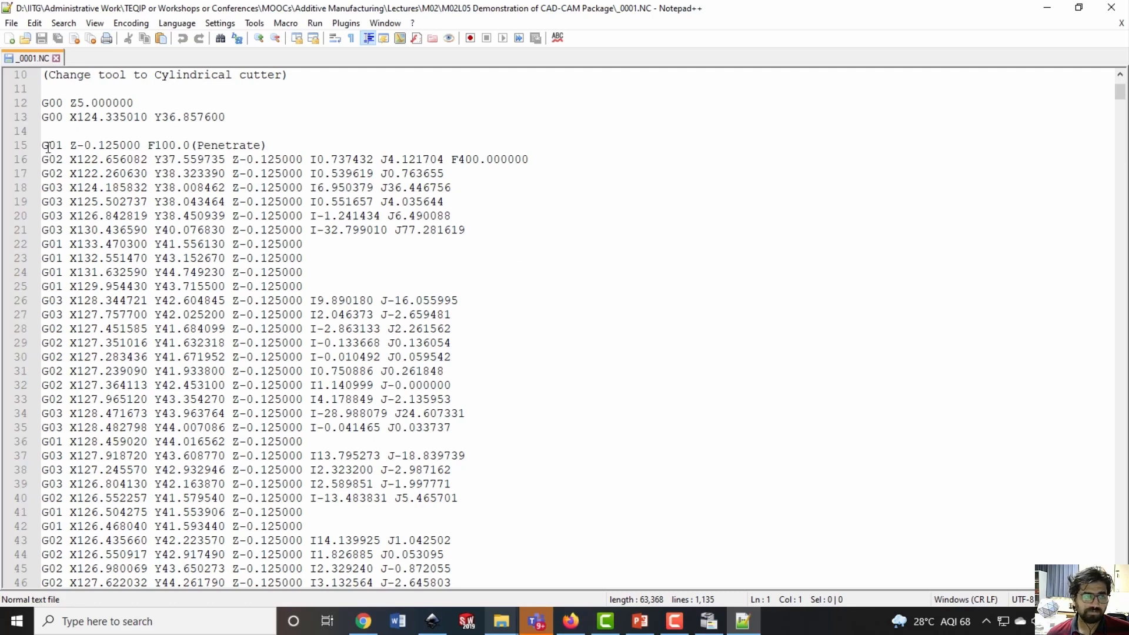
pyautogui.scroll(1, 53, 136)
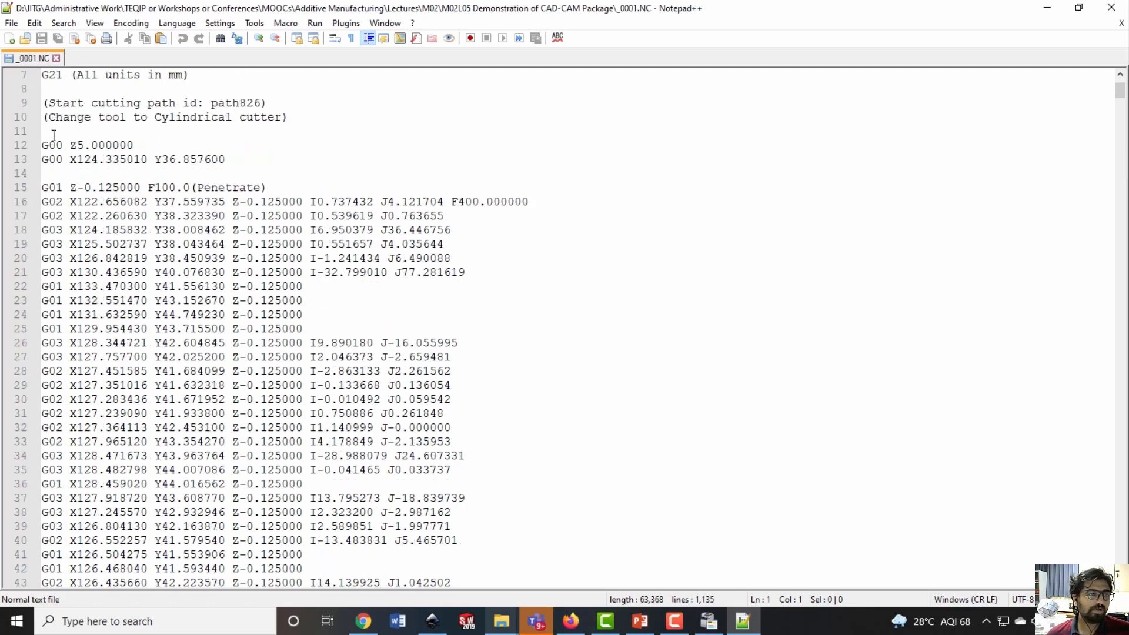
pyautogui.doubleClick(59, 145)
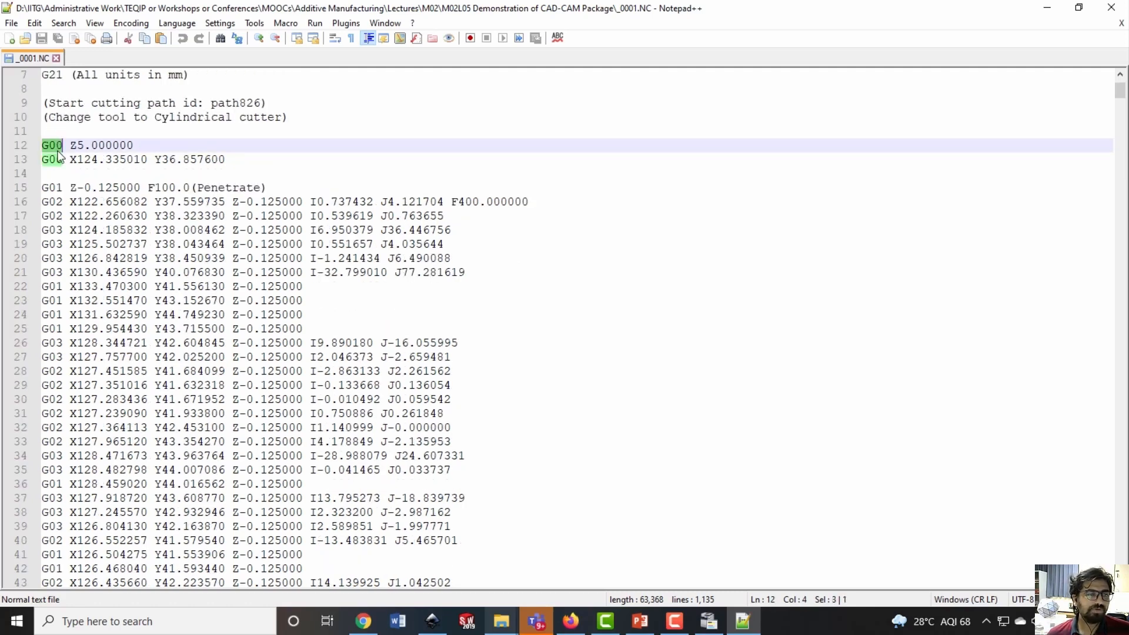
# Highlight the G01, G02 and G03 commands on lines 15, 16 and 18 to examine where each motion type occurs
pyautogui.doubleClick(51, 187)
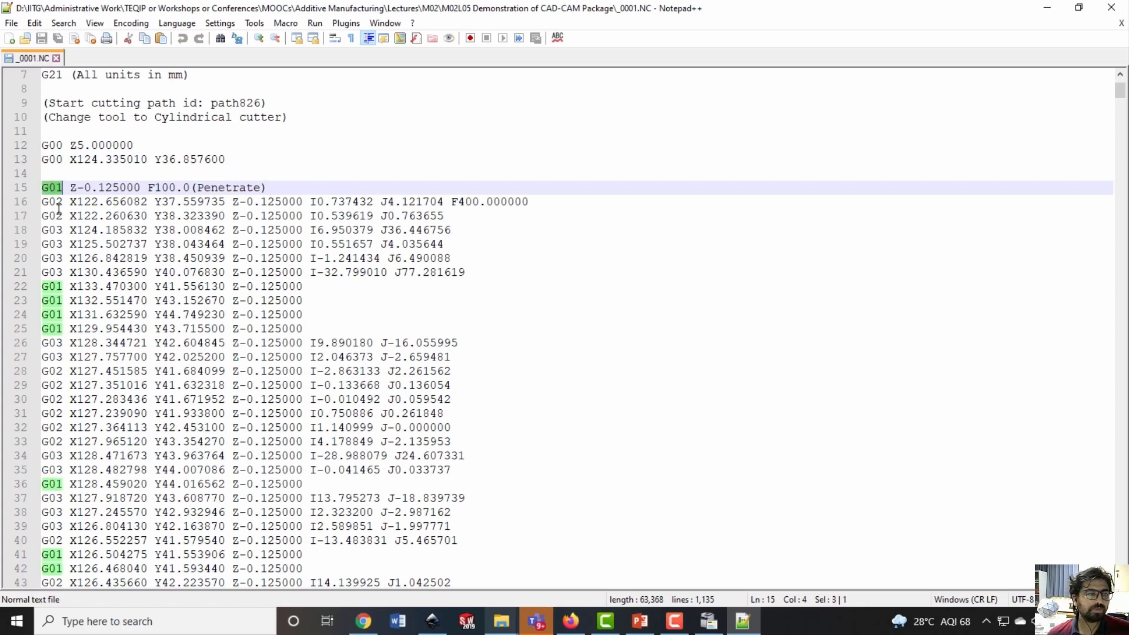
pyautogui.doubleClick(57, 201)
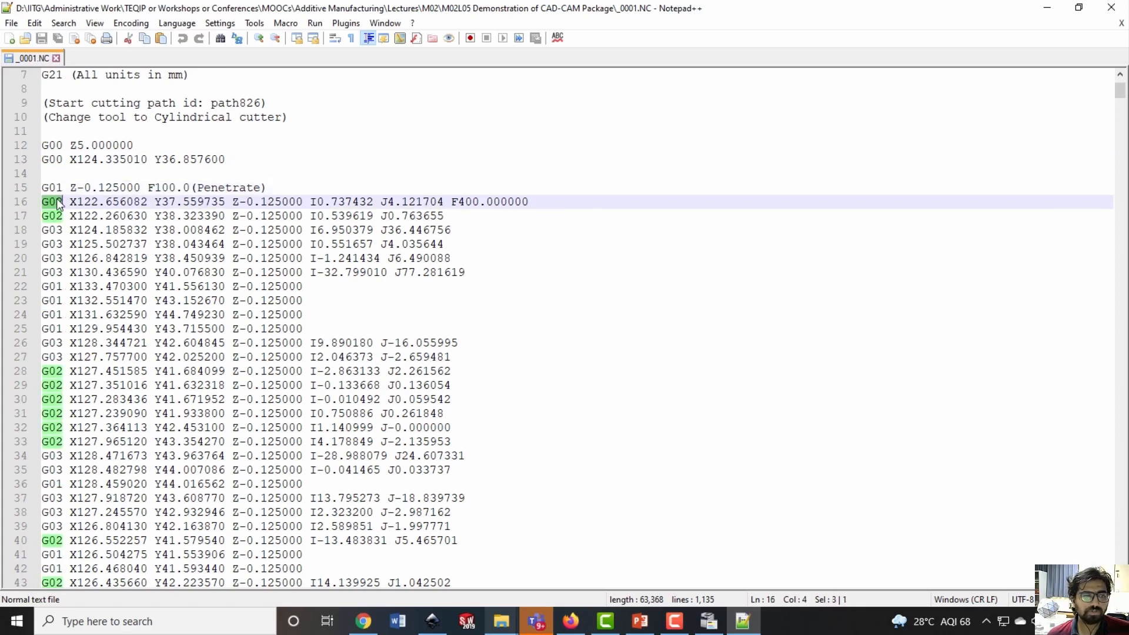
pyautogui.doubleClick(57, 231)
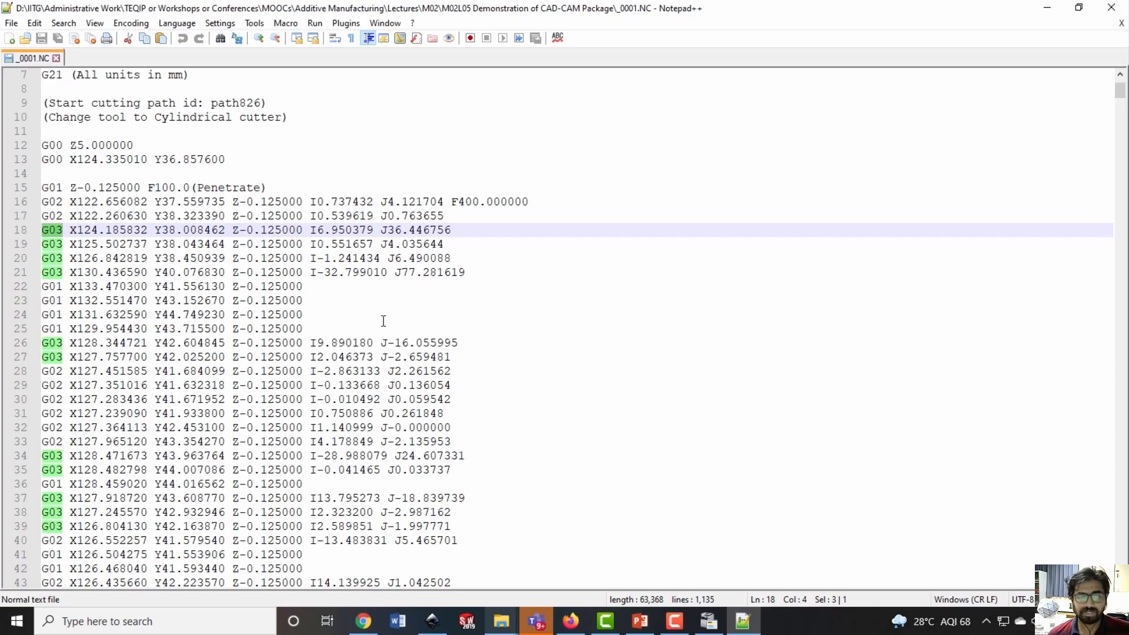
# Return to the start of the NC file and select its entire G-code for copying
pyautogui.moveTo(1120, 90); pyautogui.dragTo(1064, 48)
pyautogui.click(465, 192)
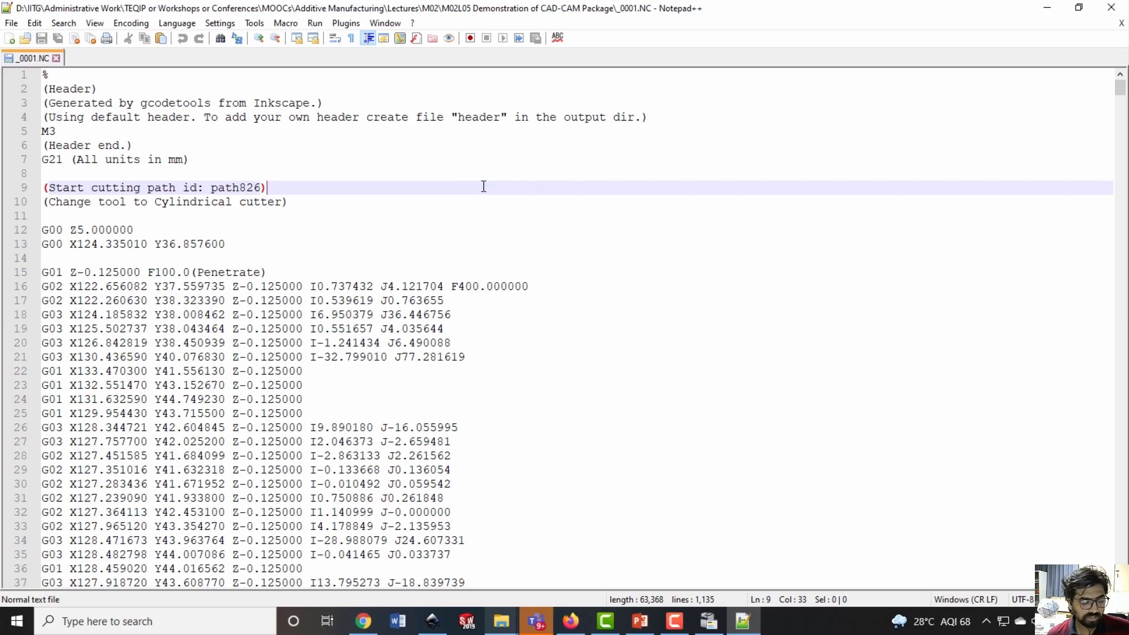
pyautogui.hotkey('ctrl', 'a')
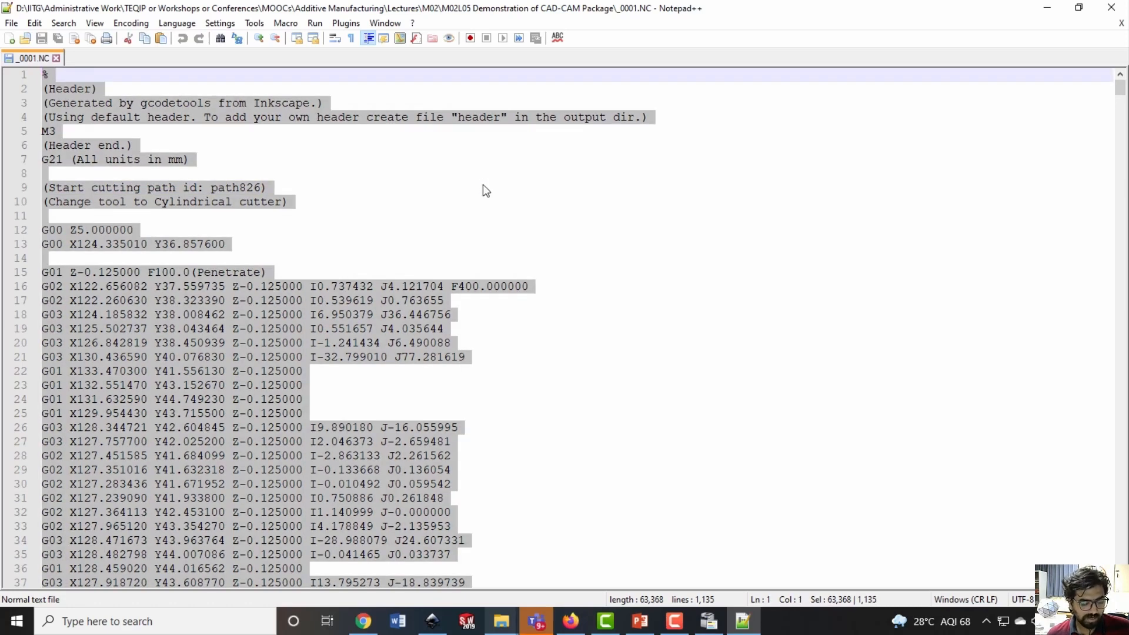
# Switch to Chrome, search for "nc viewer" in a new tab and open the NC Viewer website
pyautogui.click(365, 621)
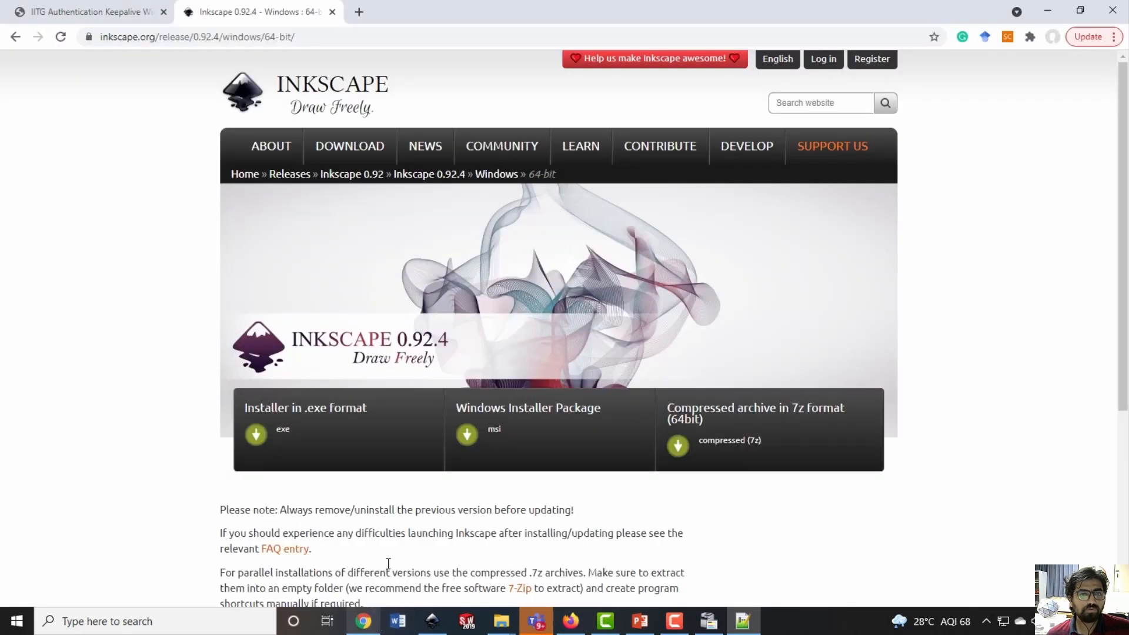
pyautogui.hotkey('ctrl', 't')
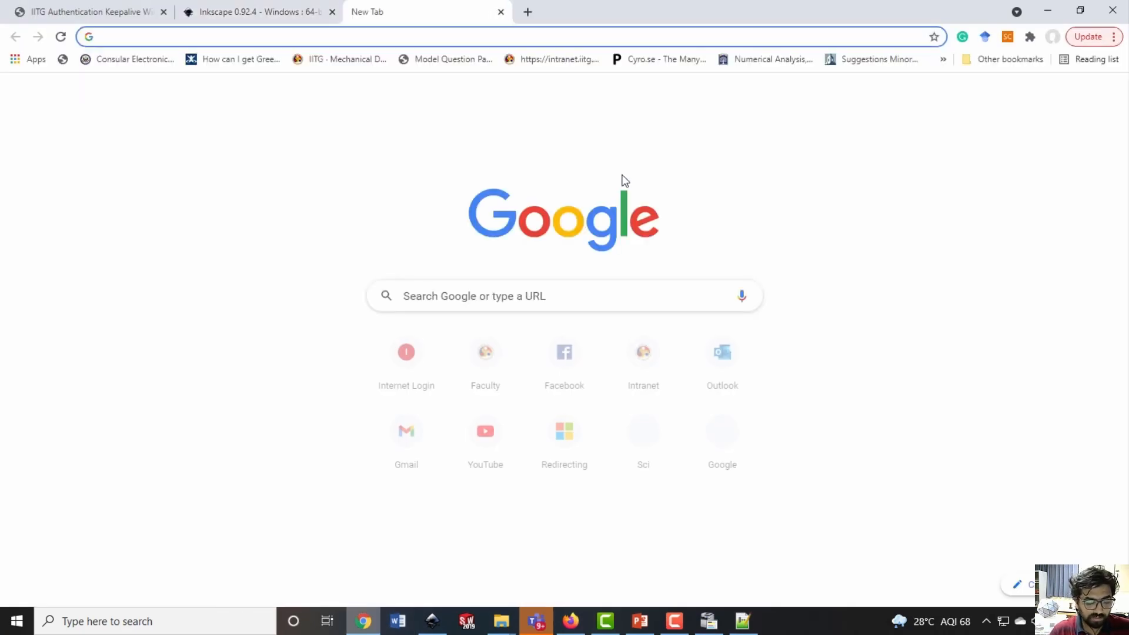
pyautogui.write('nc')
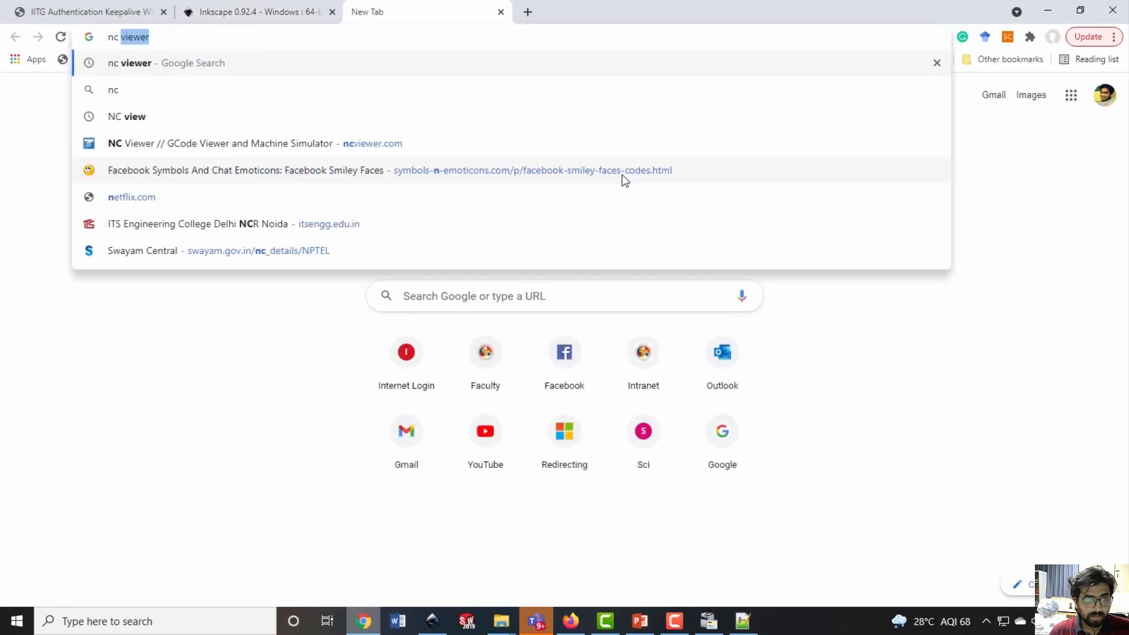
pyautogui.press('Return')
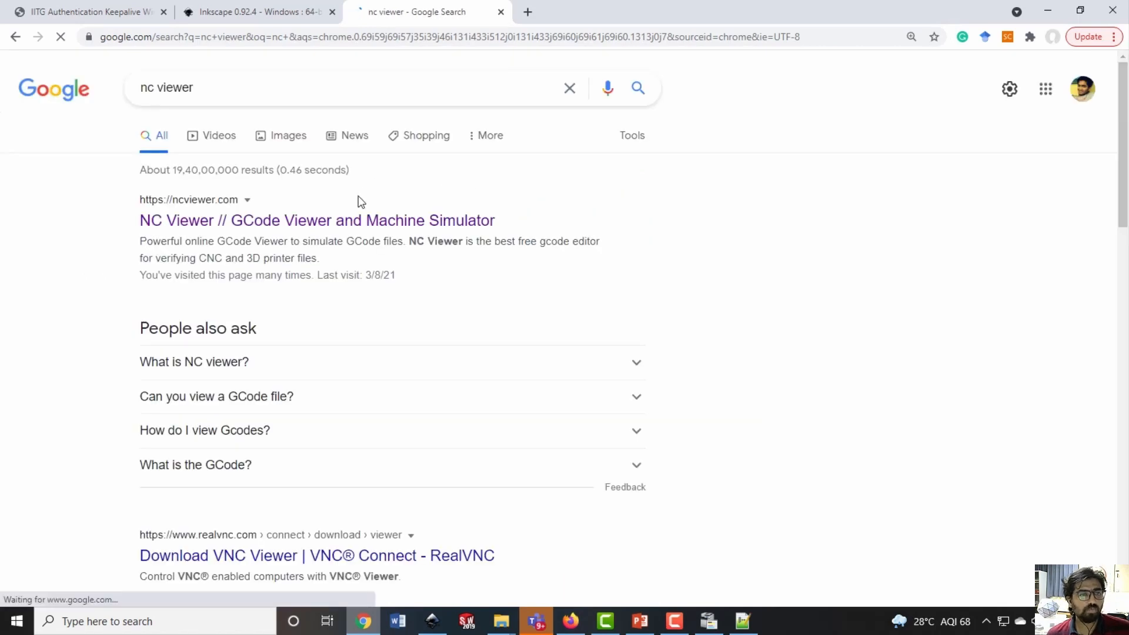
pyautogui.click(286, 237)
# Replace the welcome text in the GCode File editor with the copied G-code of the walking figure
pyautogui.click(215, 233)
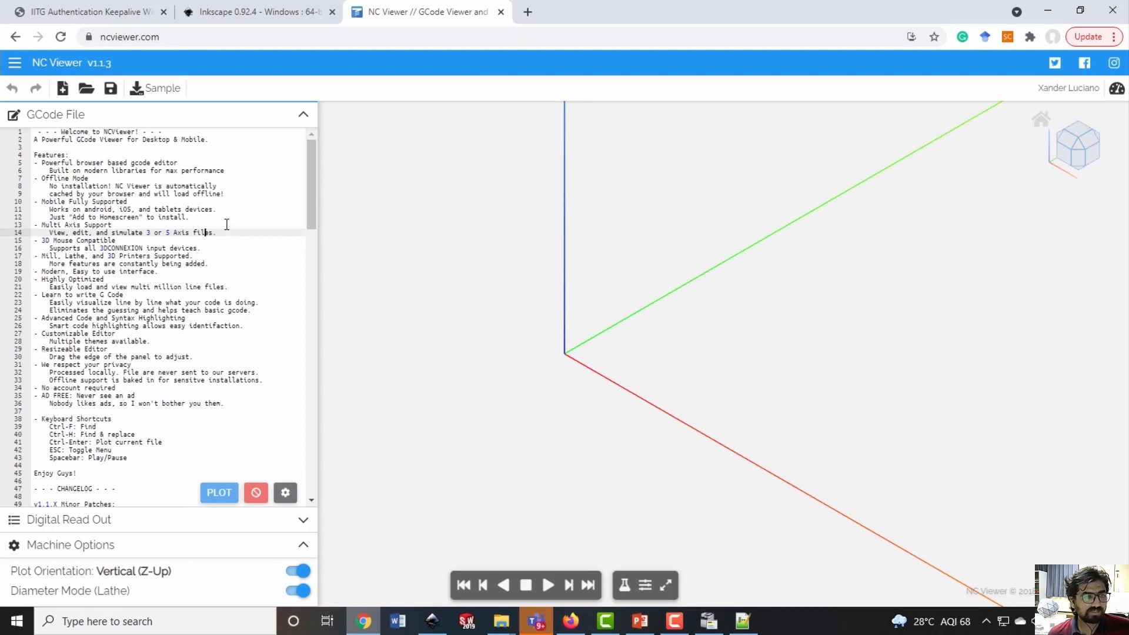
pyautogui.hotkey('ctrl', 'a')
pyautogui.press('BackSpace')
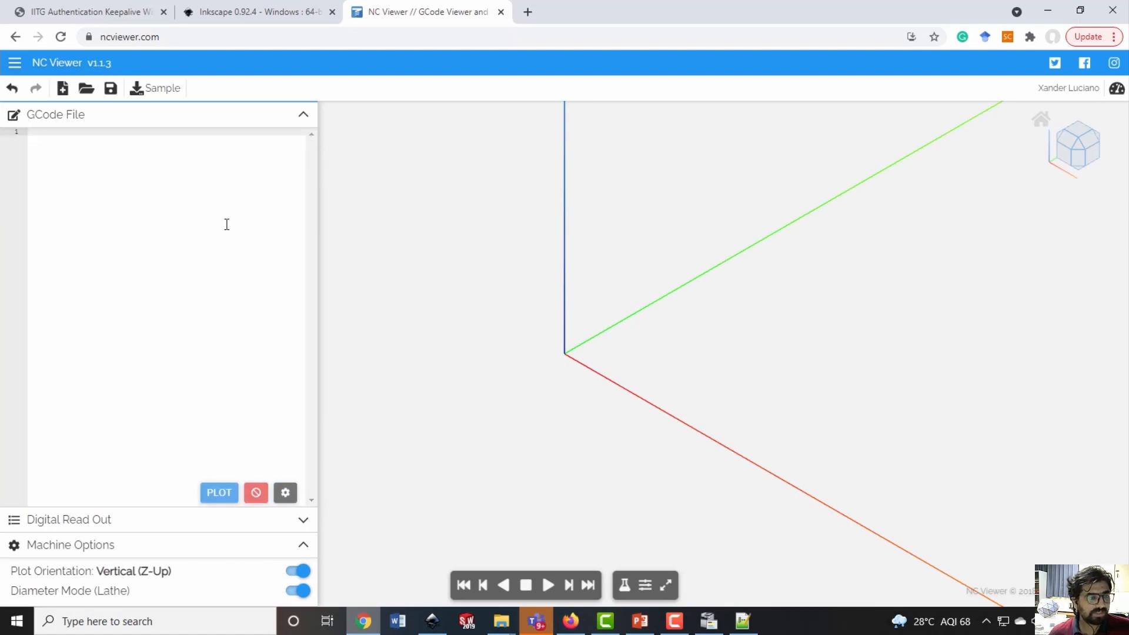
pyautogui.hotkey('ctrl', 'v')
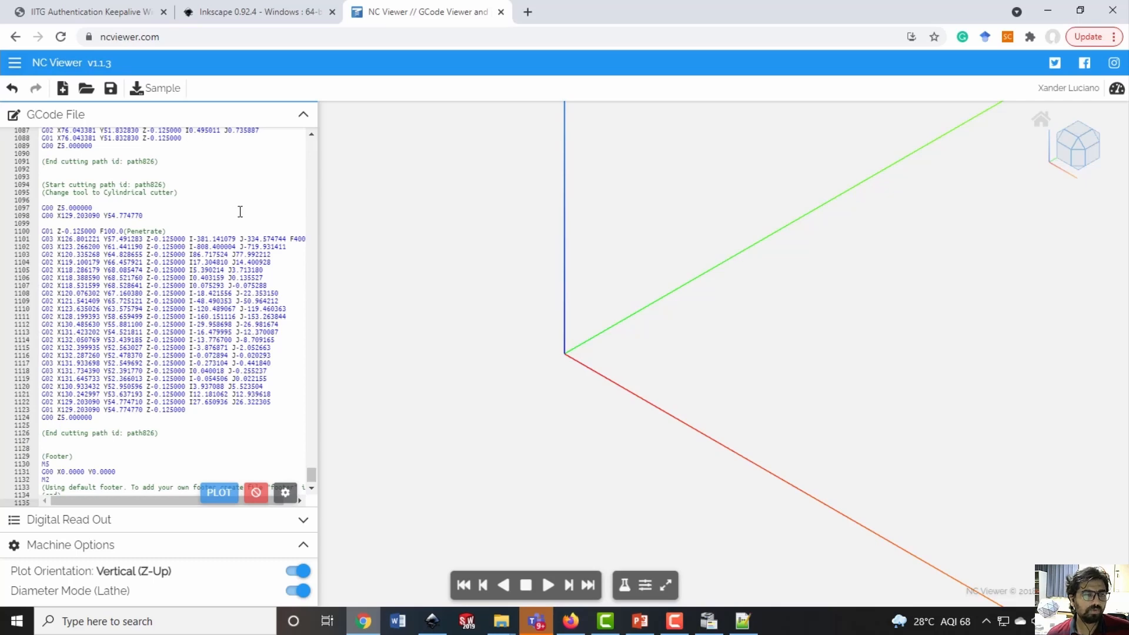
# Go back to the first line of the pasted G-code and plot its toolpath
pyautogui.click(240, 210)
pyautogui.moveTo(310, 481); pyautogui.dragTo(308, 118)
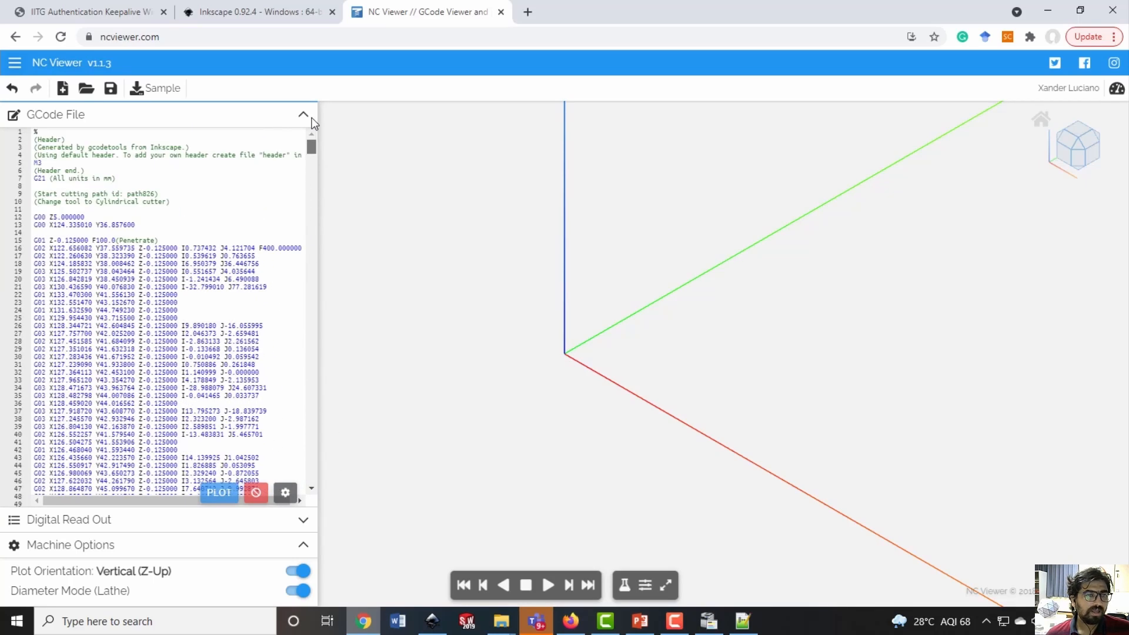
pyautogui.click(244, 148)
pyautogui.click(204, 140)
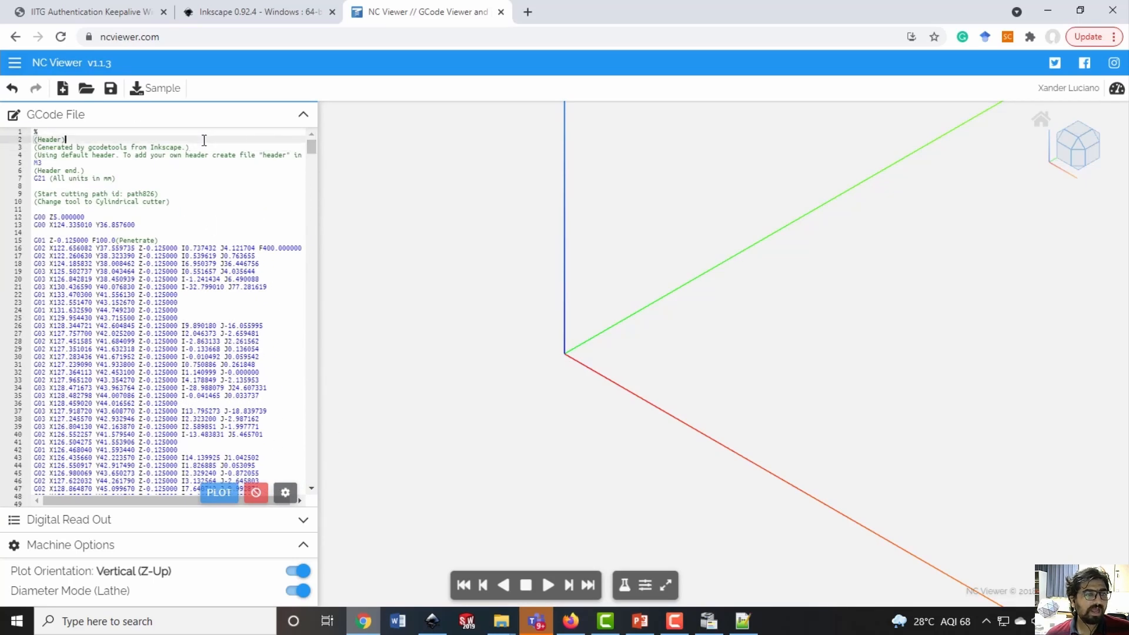
pyautogui.click(67, 132)
pyautogui.click(219, 492)
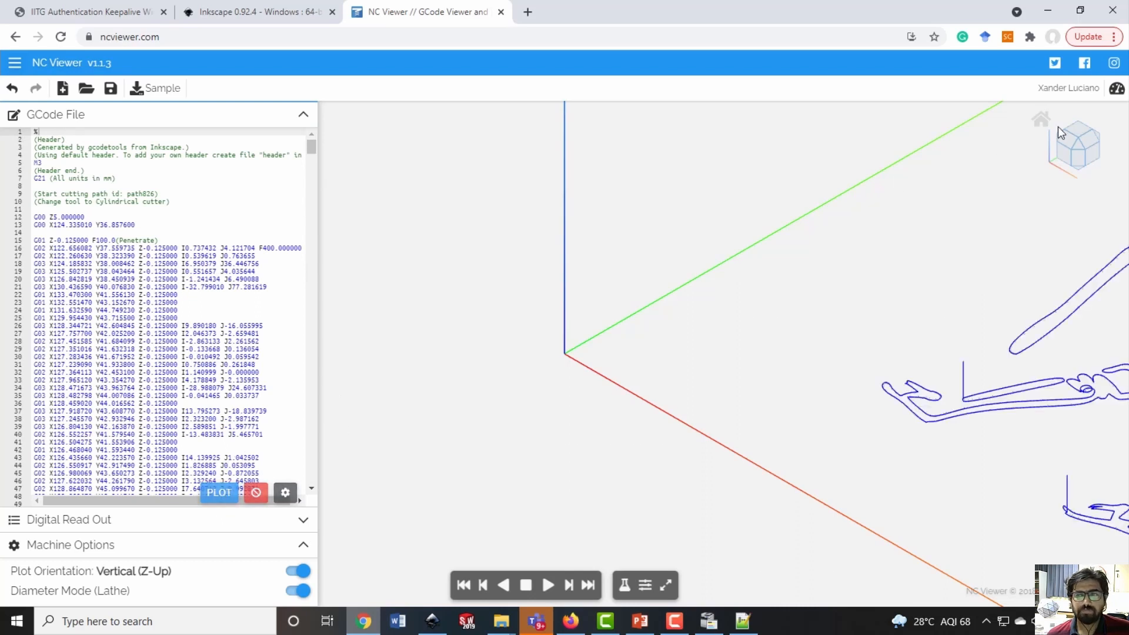
# View the plotted figure from the top in full screen and play the toolpath simulation
pyautogui.click(1075, 132)
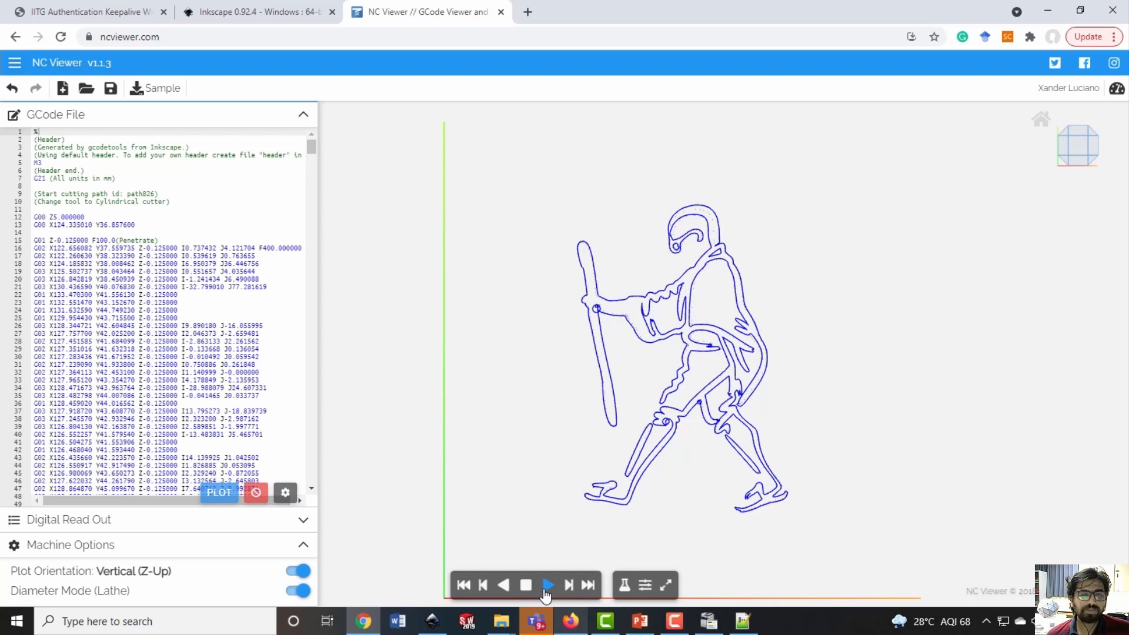
pyautogui.press('F11')
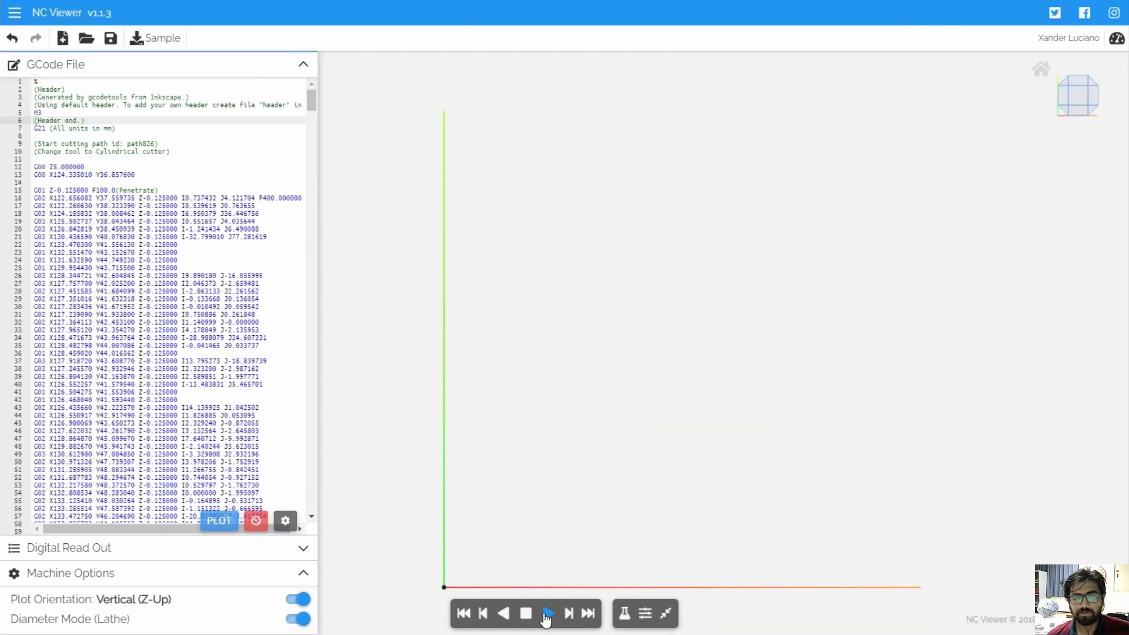
pyautogui.click(547, 615)
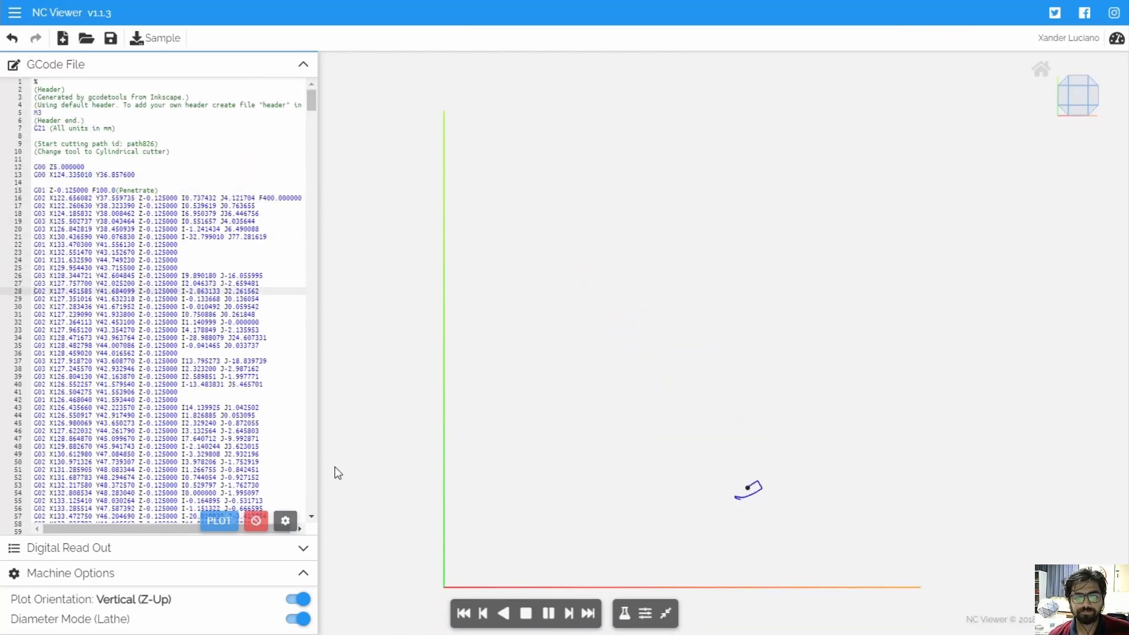
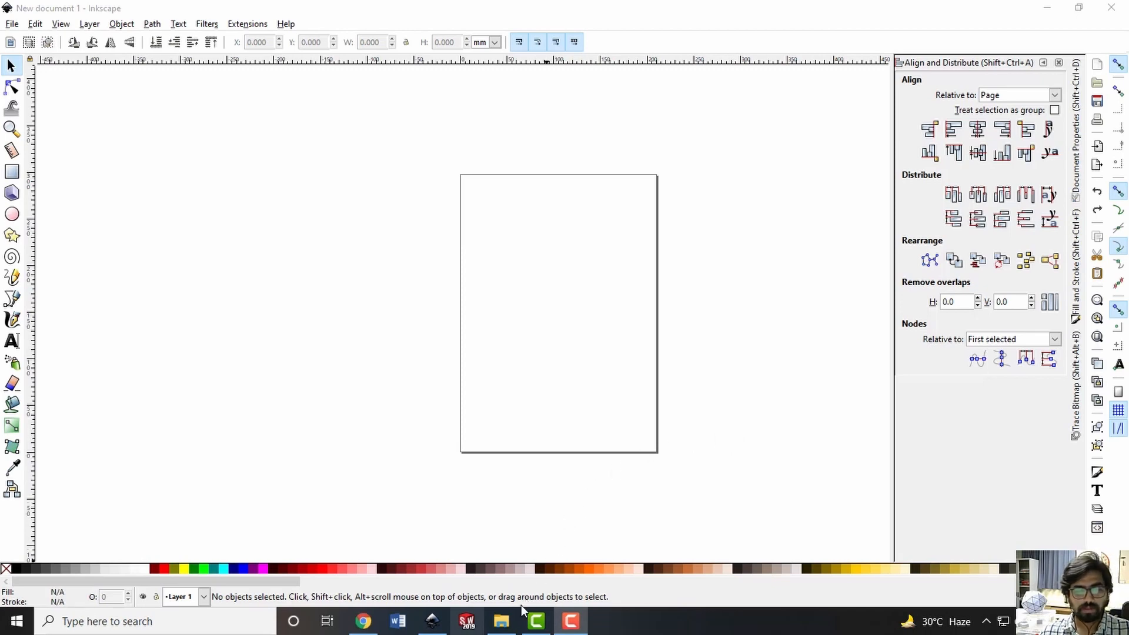
# Switch to File Explorer and import the India-Outline SVG onto the page of the new Inkscape document
pyautogui.click(501, 621)
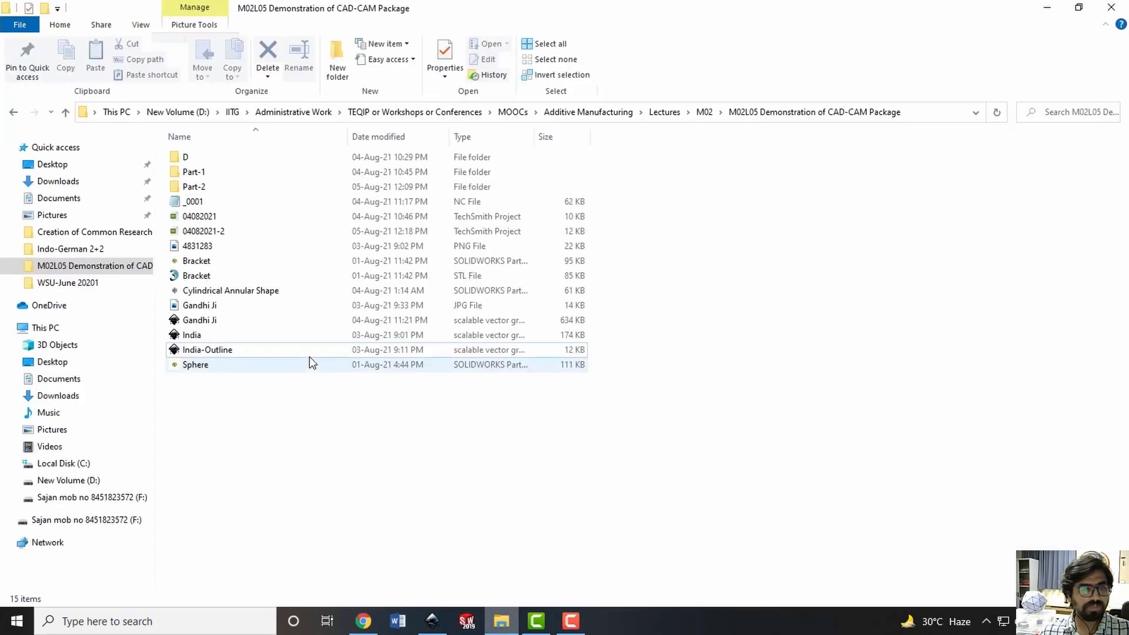
pyautogui.click(236, 349)
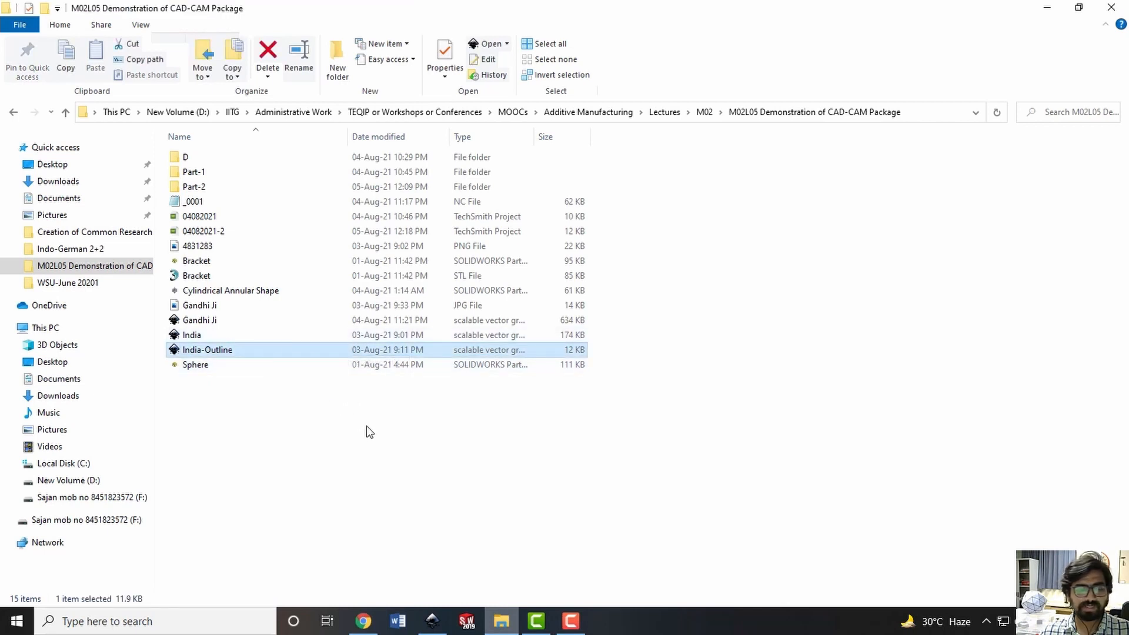
pyautogui.moveTo(271, 355); pyautogui.dragTo(560, 340)
# Display the nodes of the imported India outline, and return to the Selector tool with nothing selected
pyautogui.doubleClick(561, 338)
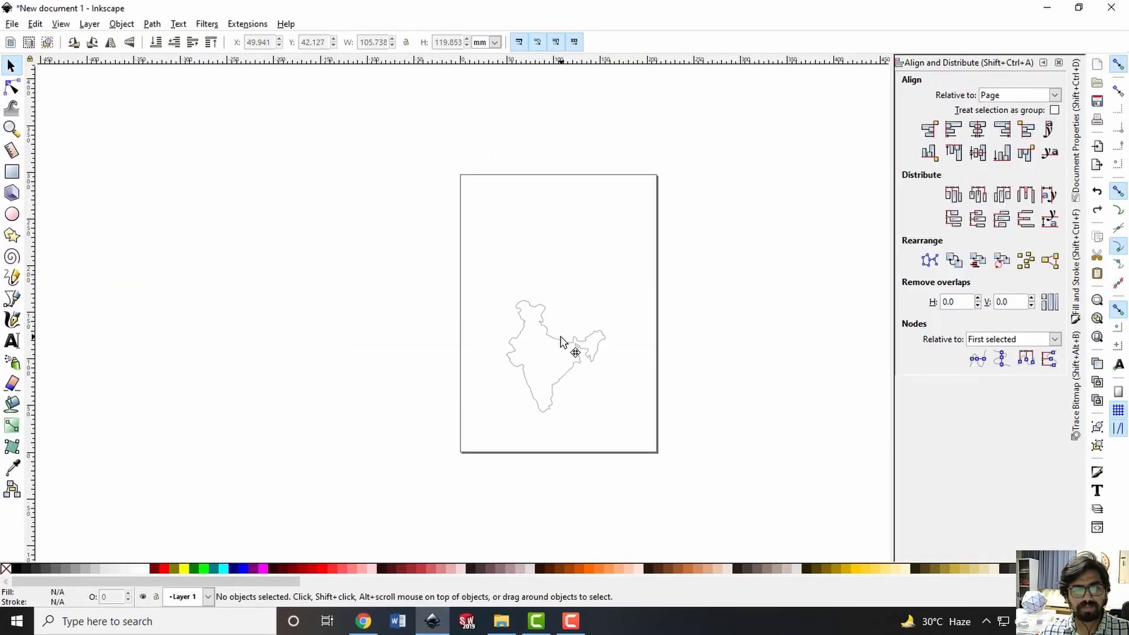
pyautogui.click(561, 337)
pyautogui.doubleClick(562, 339)
pyautogui.click(561, 338)
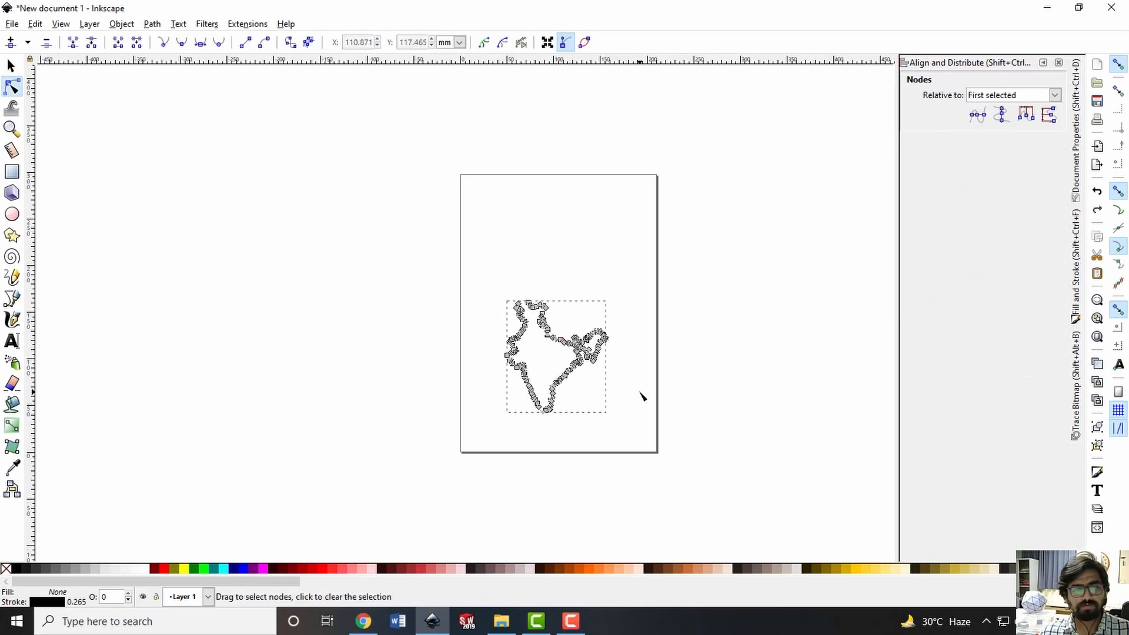
pyautogui.click(642, 397)
pyautogui.press('s')
# Move the India outline slightly down and towards the page's left edge, to about X 37 mm, Y 35 mm
pyautogui.keyDown('ctrl'); pyautogui.scroll(2, 566, 370); pyautogui.keyUp('ctrl')
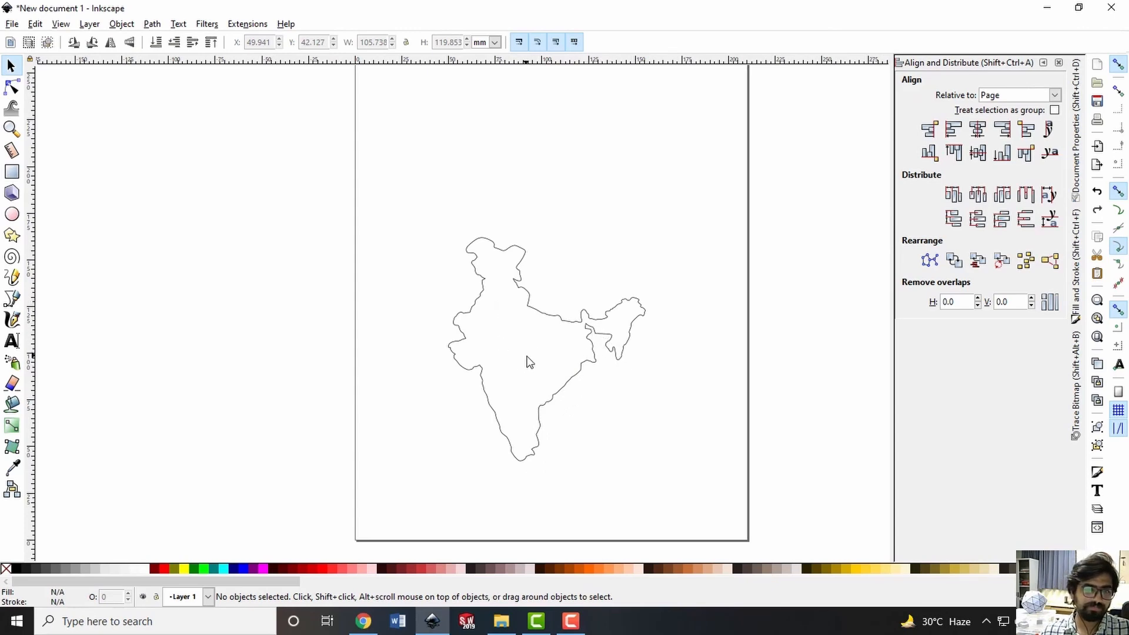
pyautogui.moveTo(552, 317)
pyautogui.mouseDown()
pyautogui.moveTo(522, 318)
pyautogui.moveTo(524, 331)
pyautogui.mouseUp()
pyautogui.click(708, 361)
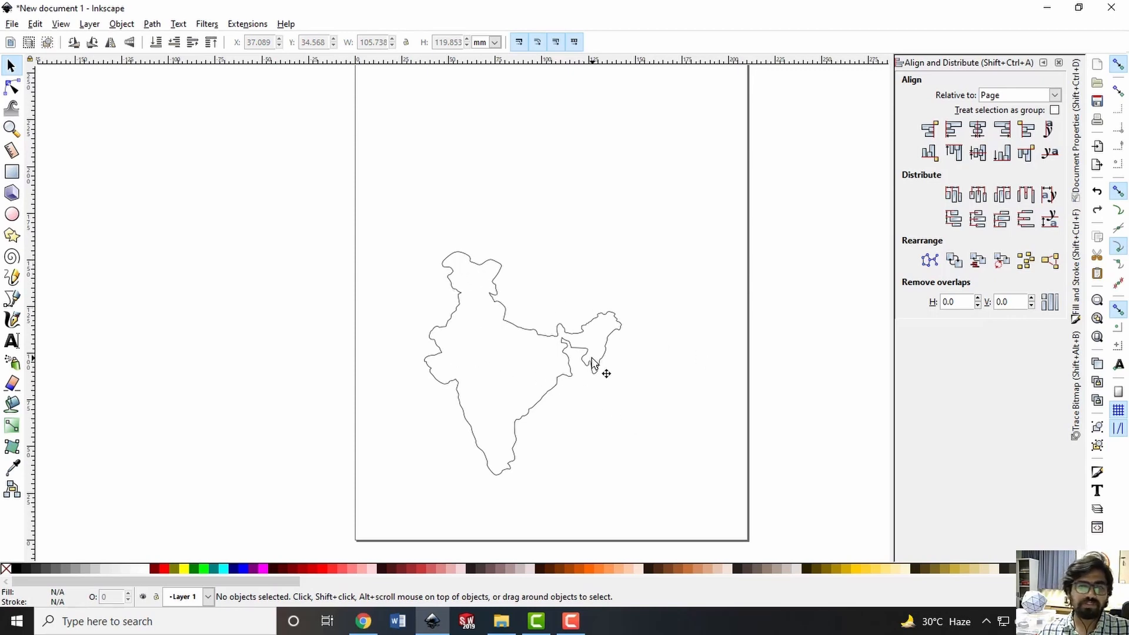
pyautogui.keyDown('ctrl'); pyautogui.scroll(-2, 591, 356); pyautogui.keyUp('ctrl')
pyautogui.keyDown('ctrl'); pyautogui.scroll(2, 649, 382); pyautogui.keyUp('ctrl')
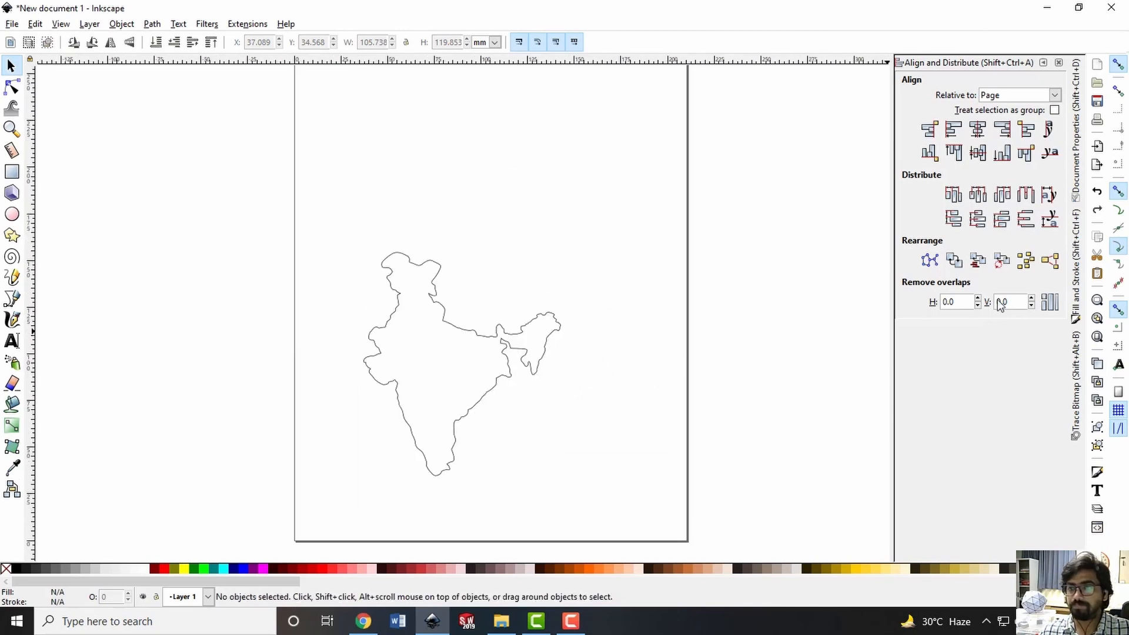
# Set the document's custom page size to 200 mm wide and 250 mm high
pyautogui.click(1080, 154)
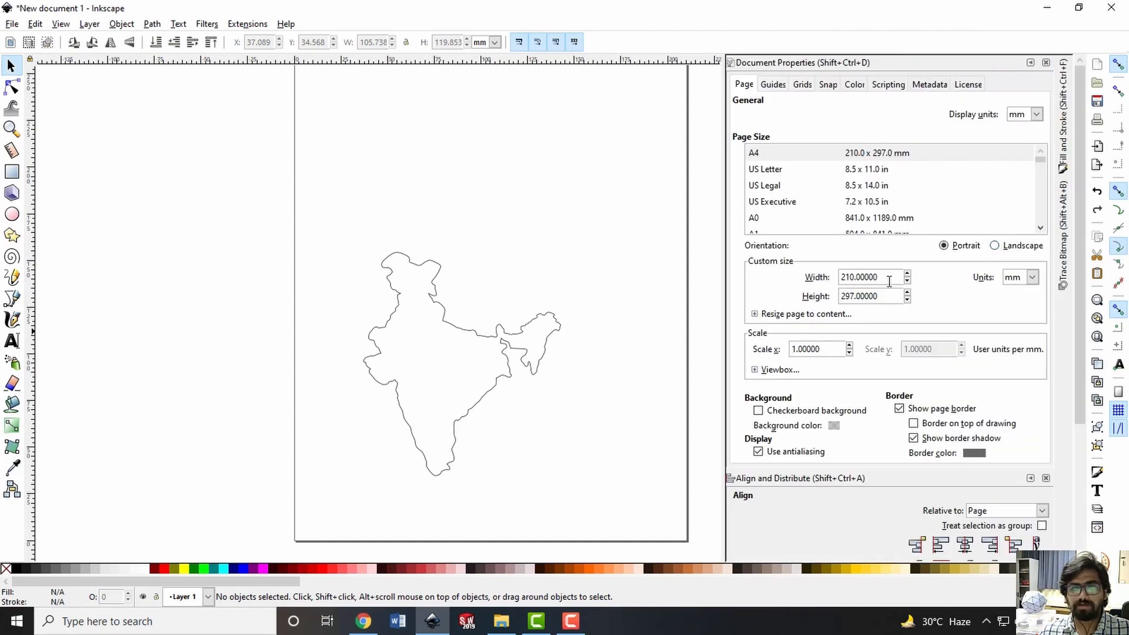
pyautogui.doubleClick(868, 277)
pyautogui.write('2')
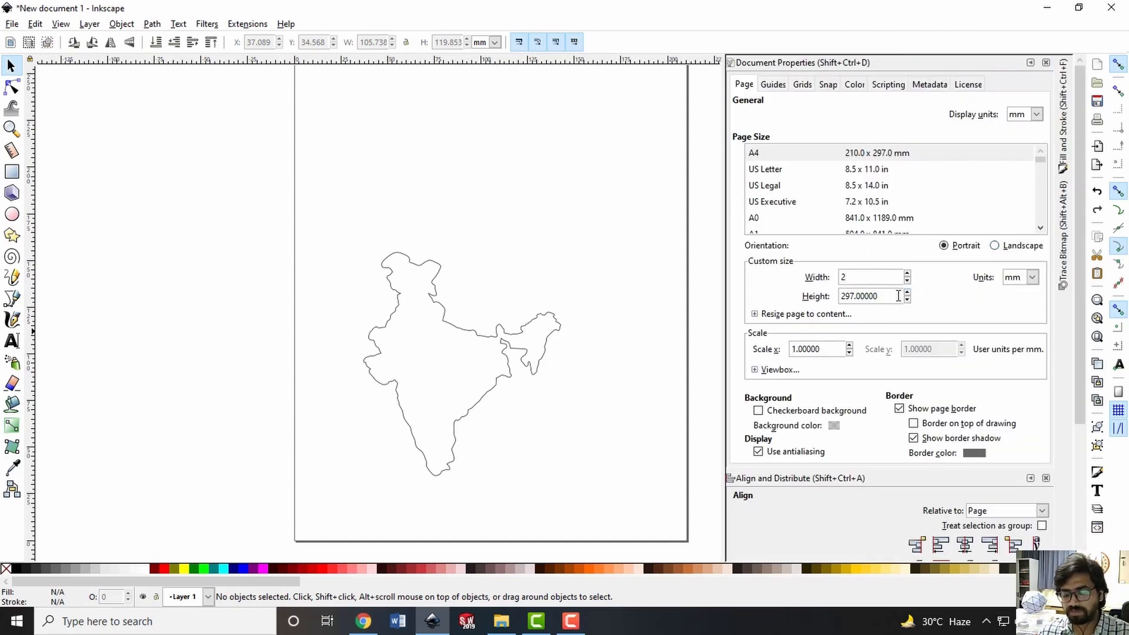
pyautogui.write('00')
pyautogui.doubleClick(867, 296)
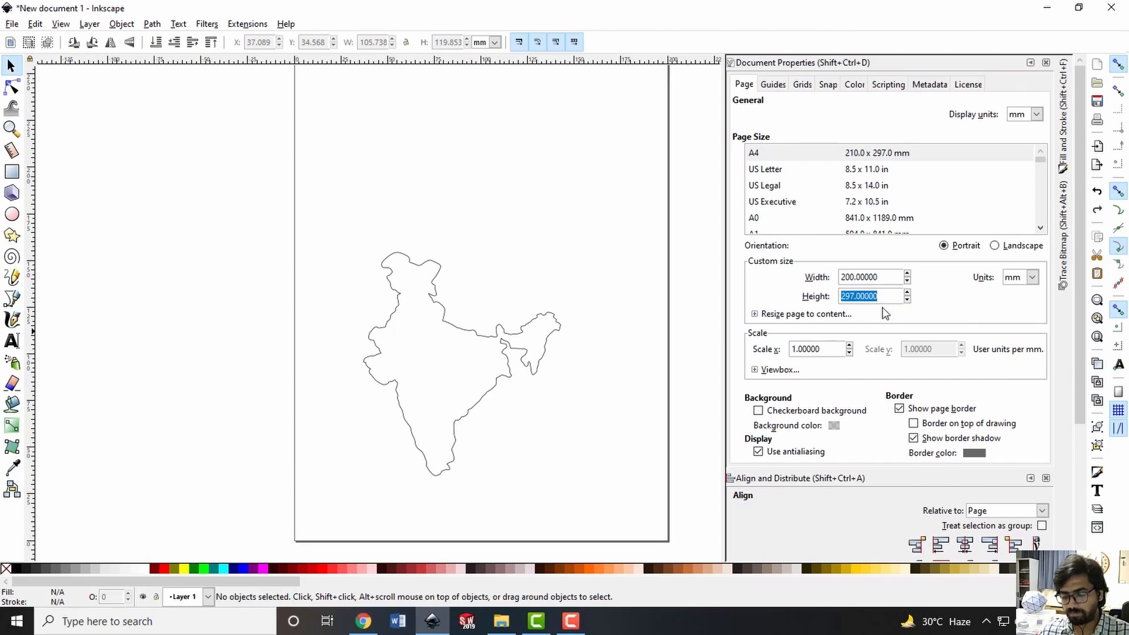
pyautogui.write('250')
pyautogui.press('Return')
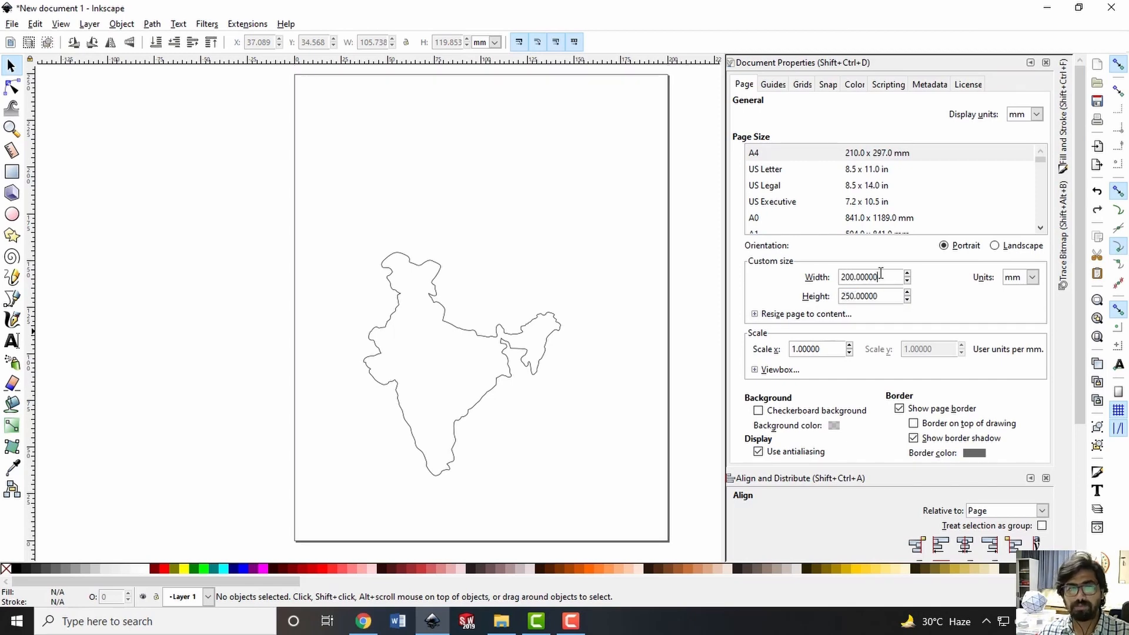
# Move the India outline up towards the middle of the page, to about X 58 mm, Y 64 mm
pyautogui.click(512, 322)
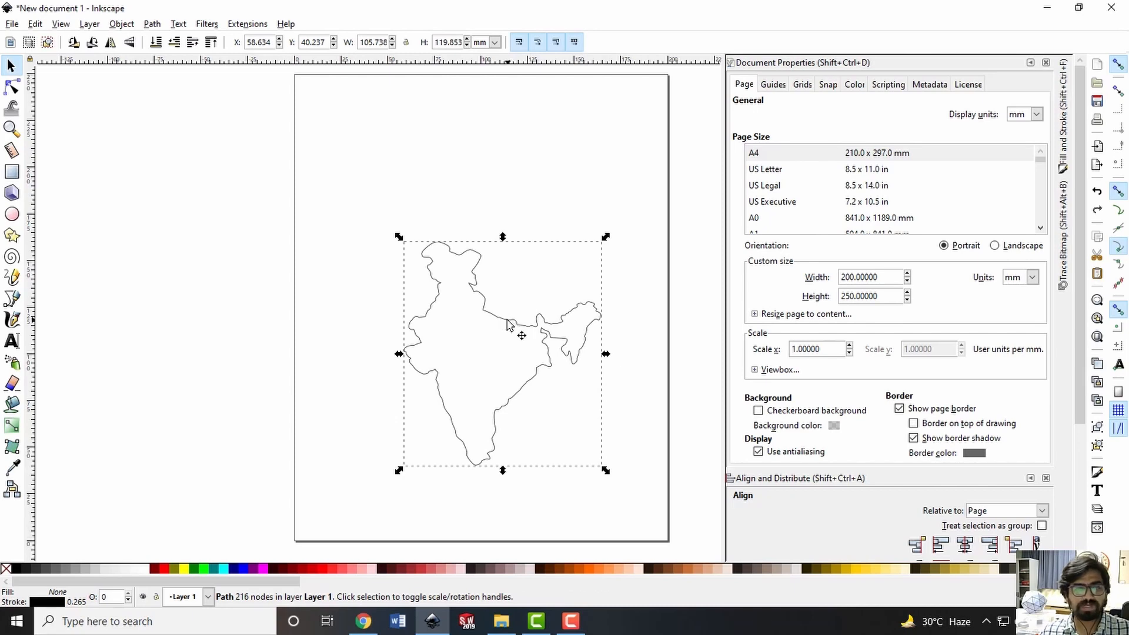
pyautogui.click(523, 214)
pyautogui.moveTo(462, 257); pyautogui.dragTo(460, 213)
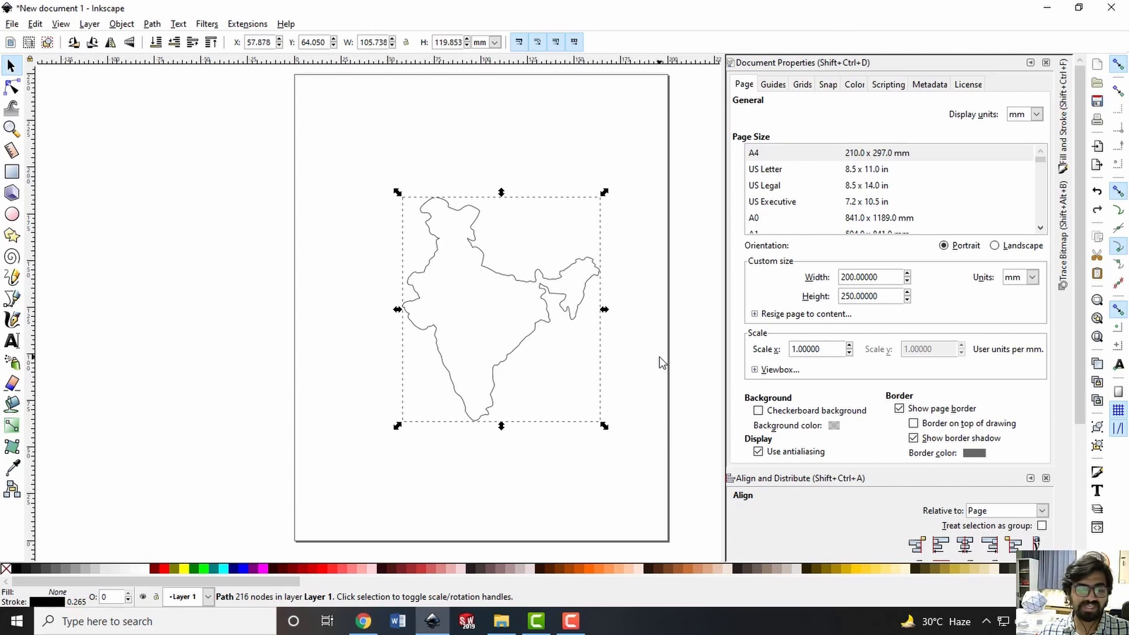
# Centre the India outline horizontally and vertically relative to the page, and minimize the document properties
pyautogui.hotkey('ctrl', 'shift')
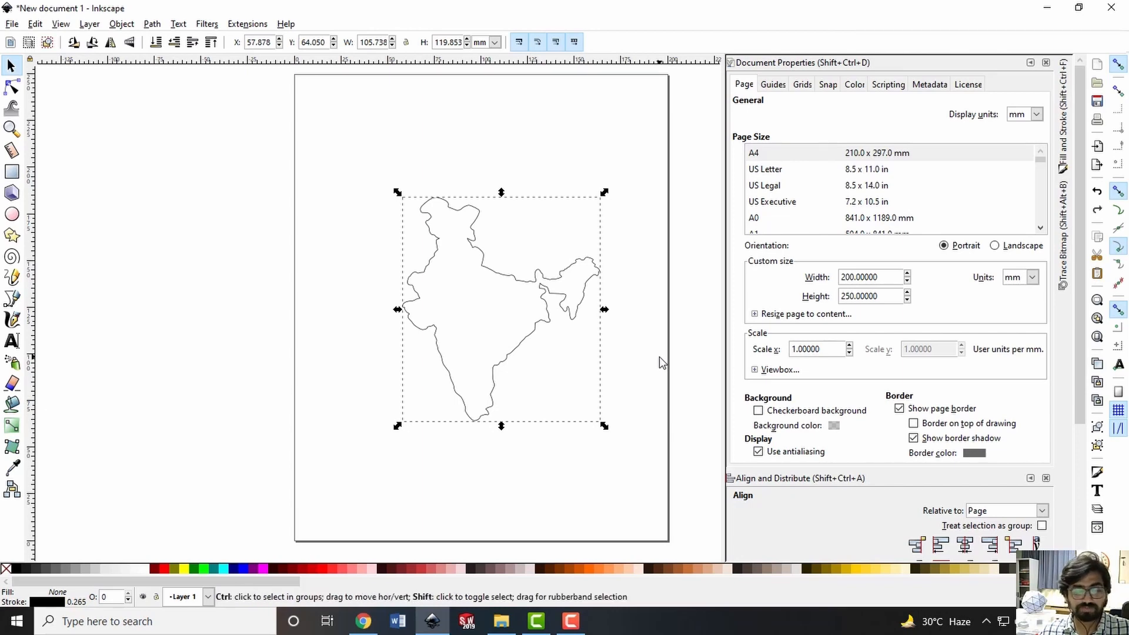
pyautogui.hotkey('ctrl', 'shift', 'a')
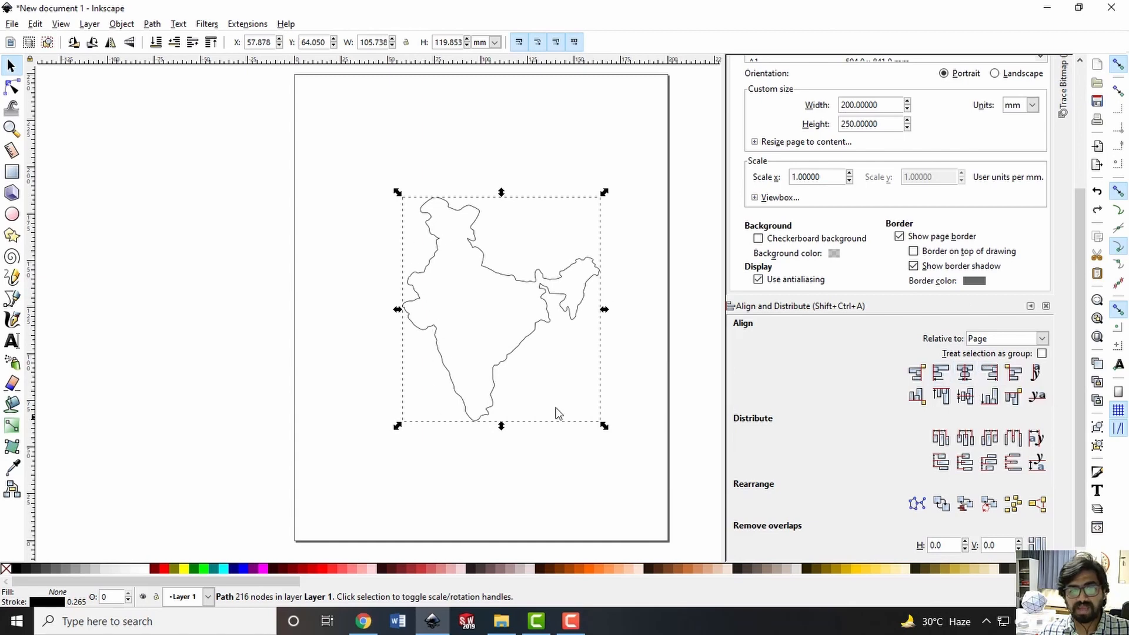
pyautogui.click(965, 372)
pyautogui.click(965, 396)
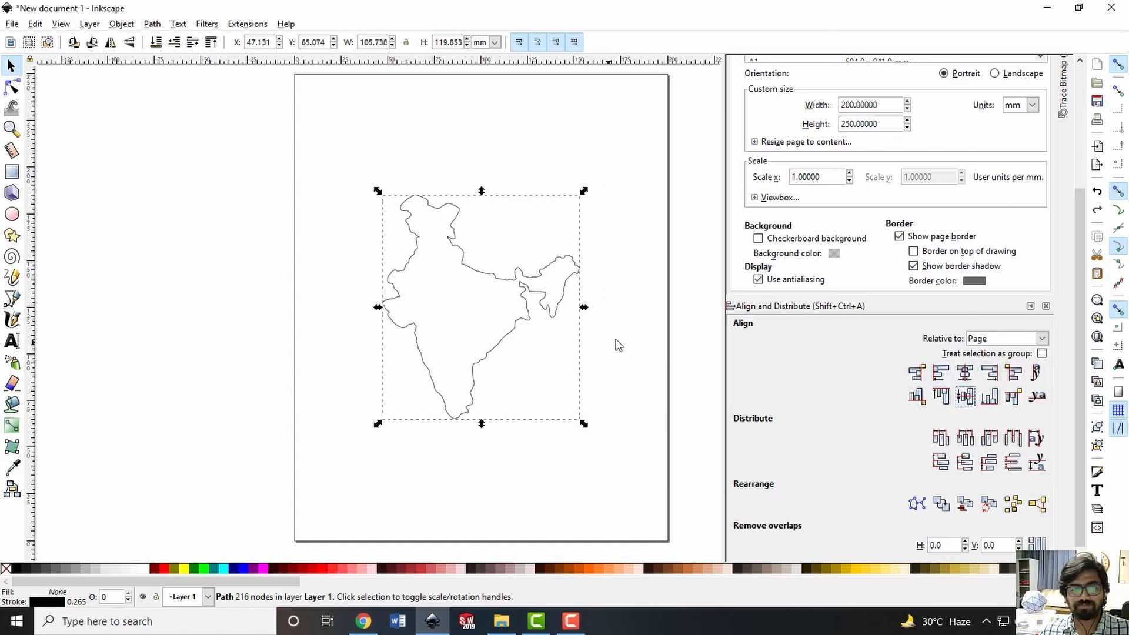
pyautogui.click(616, 340)
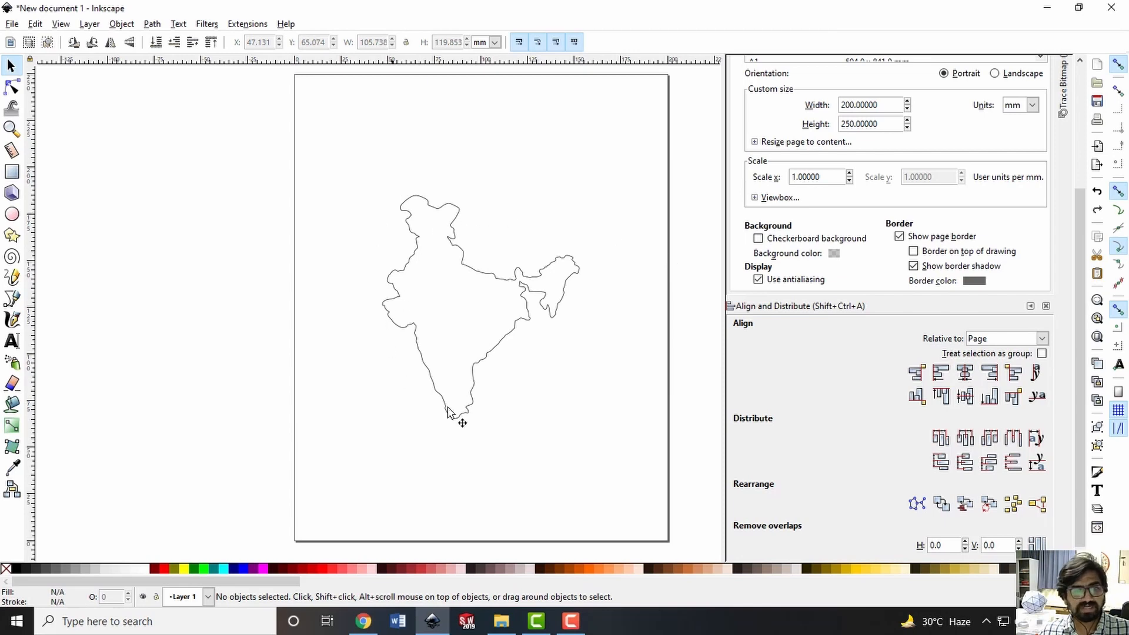
pyautogui.scroll(5, 990, 183)
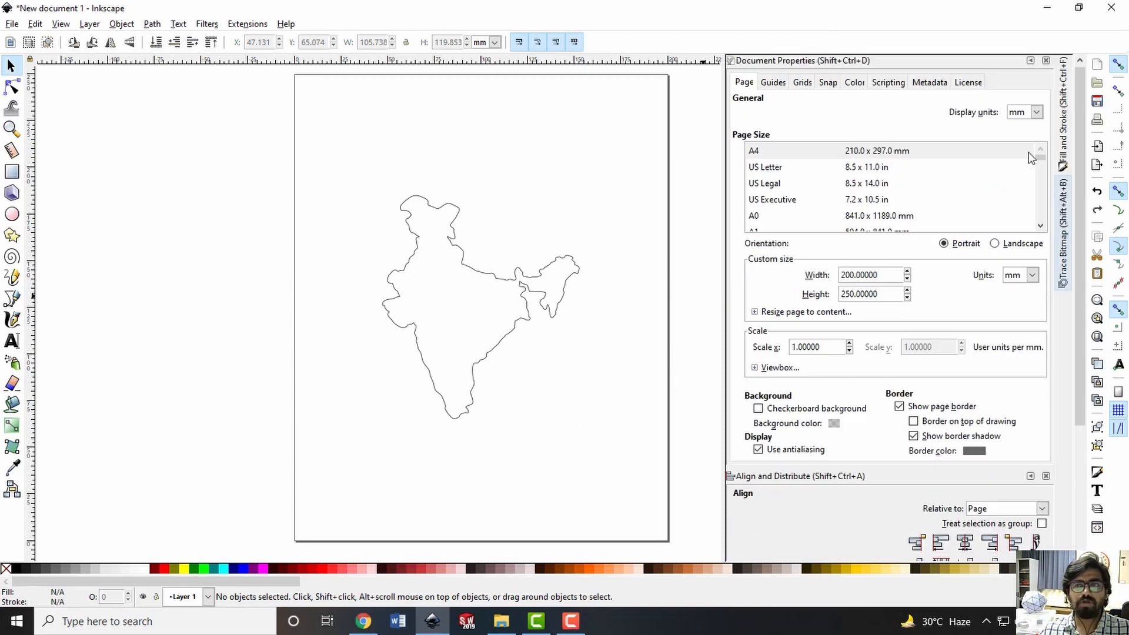
pyautogui.click(1031, 59)
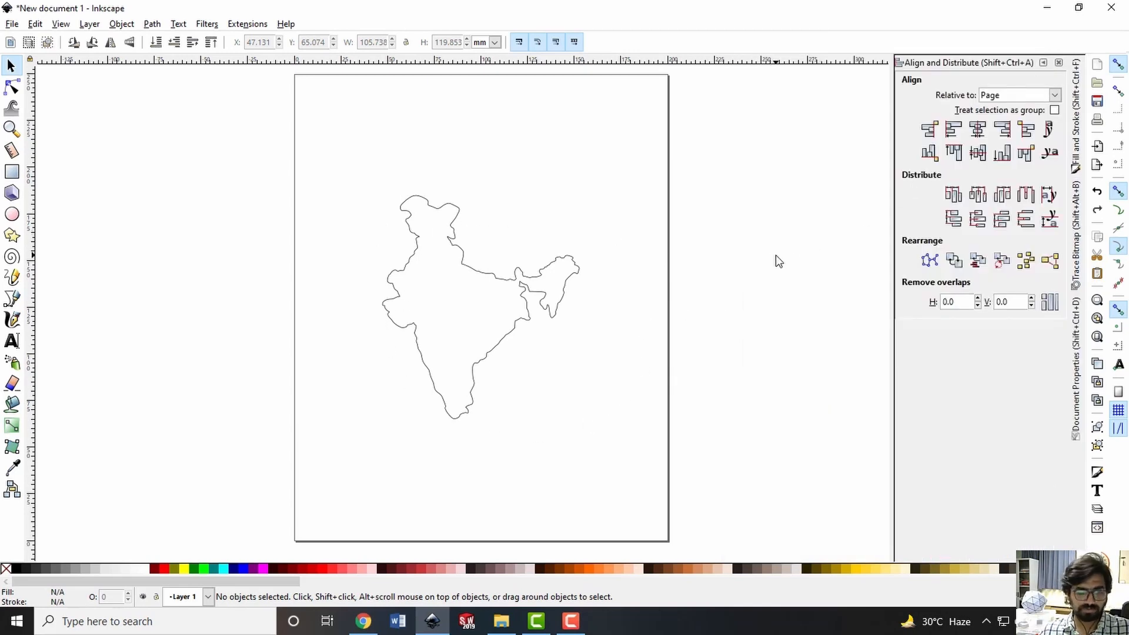
# Create a cylinder tool definition for the drawing with the Gcodetools tools library
pyautogui.click(248, 25)
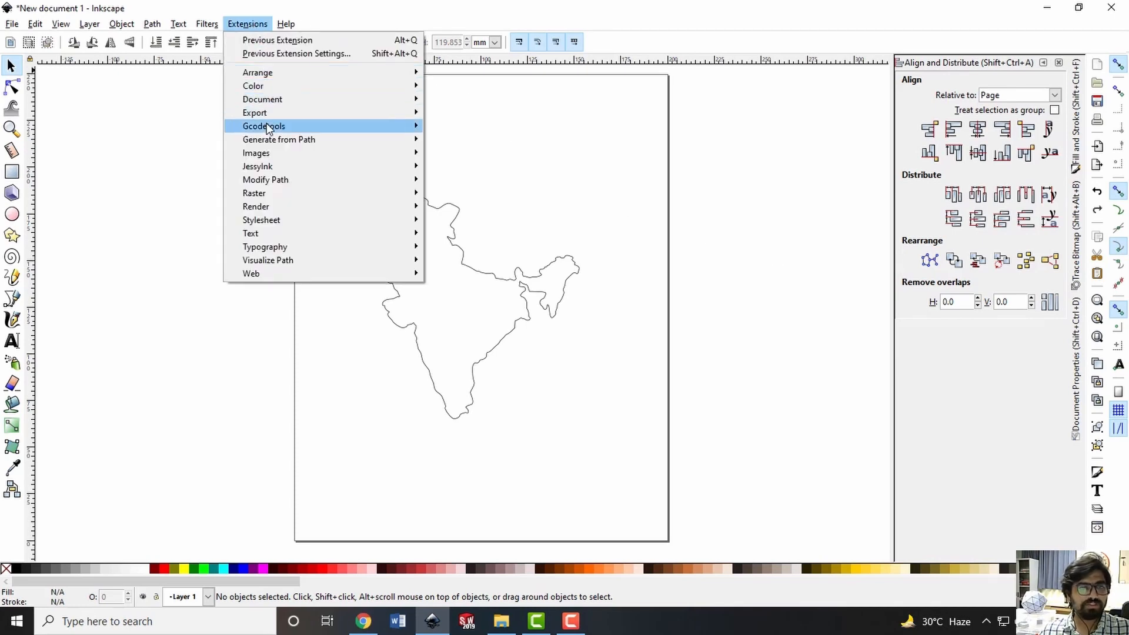
pyautogui.moveTo(267, 123)
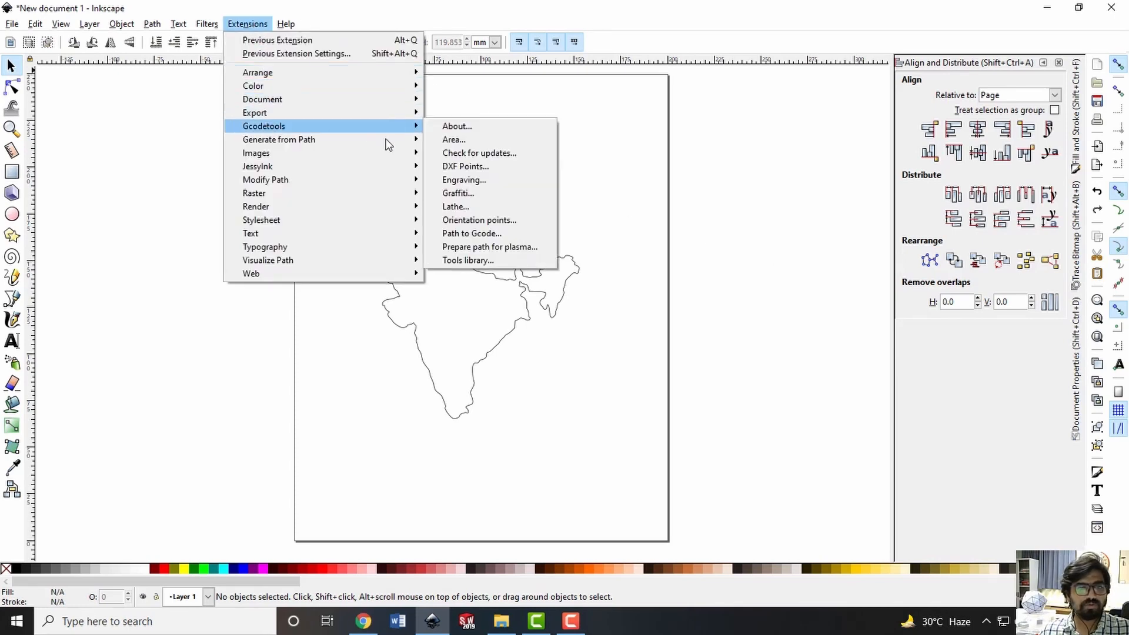
pyautogui.click(468, 260)
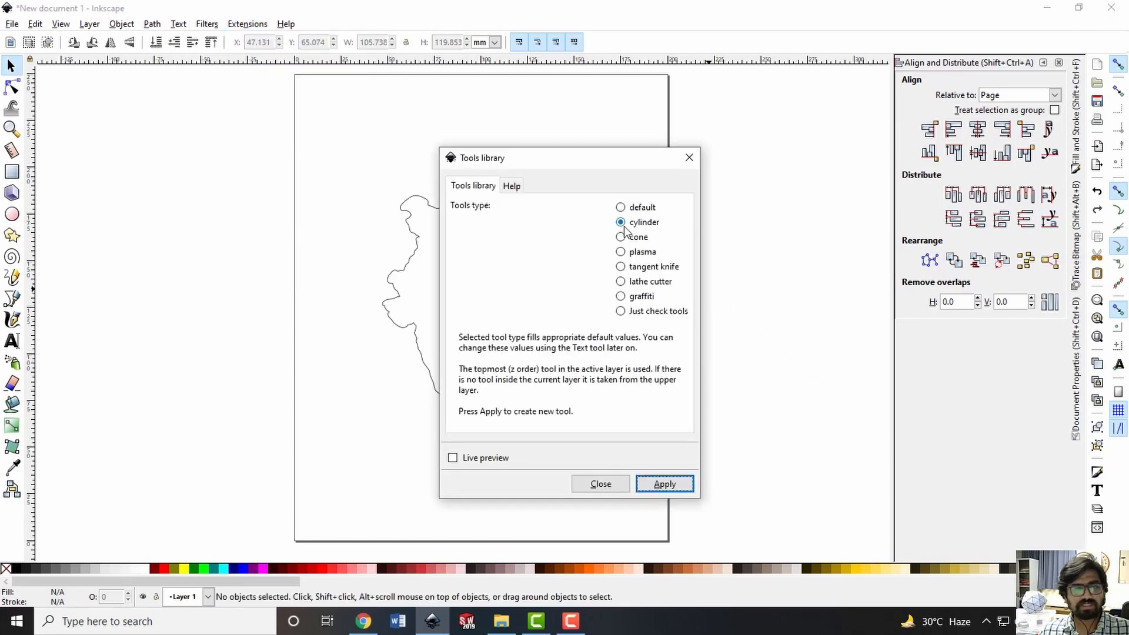
pyautogui.click(654, 487)
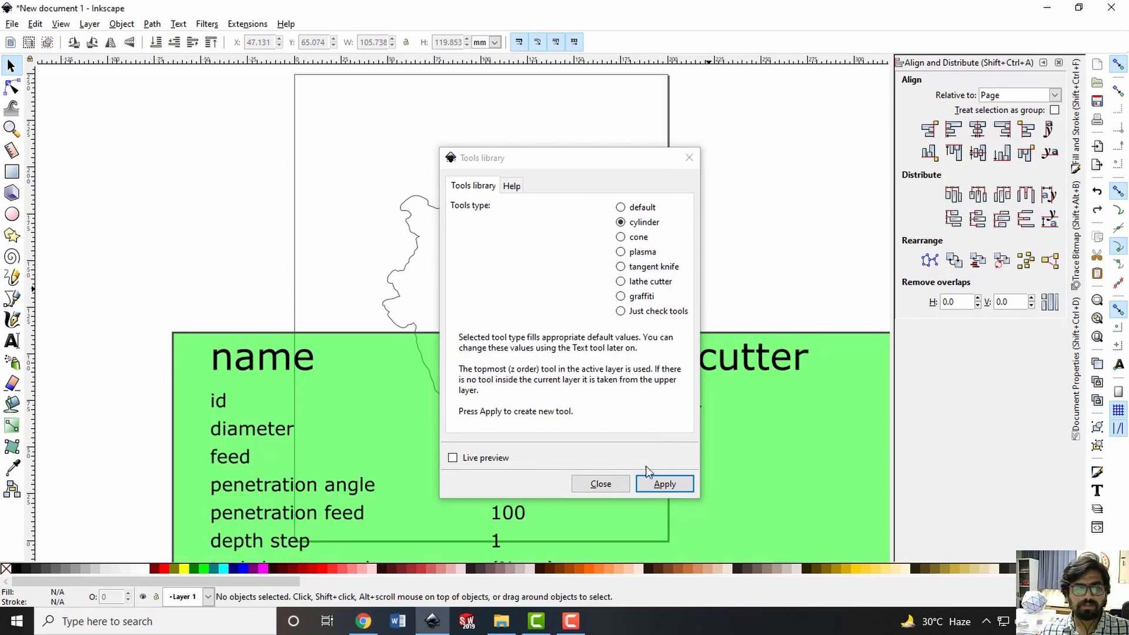
pyautogui.click(607, 487)
# Move the green cylindrical cutter table off the India outline to just below the page
pyautogui.scroll(-8, 611, 441)
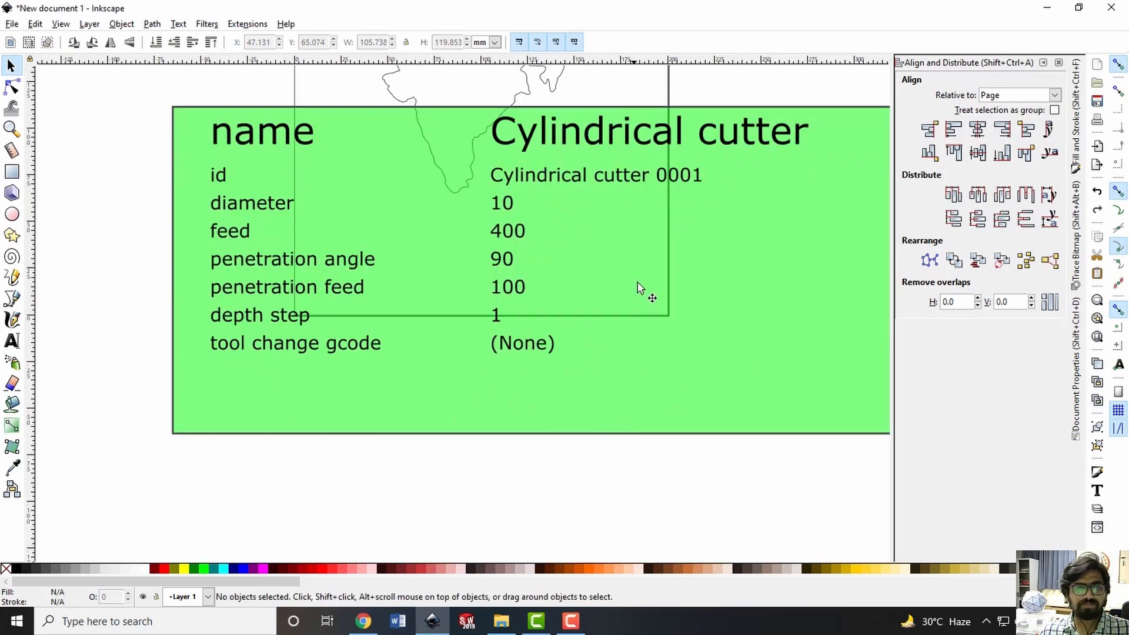
pyautogui.moveTo(638, 284); pyautogui.dragTo(582, 464)
pyautogui.moveTo(648, 376); pyautogui.dragTo(648, 423)
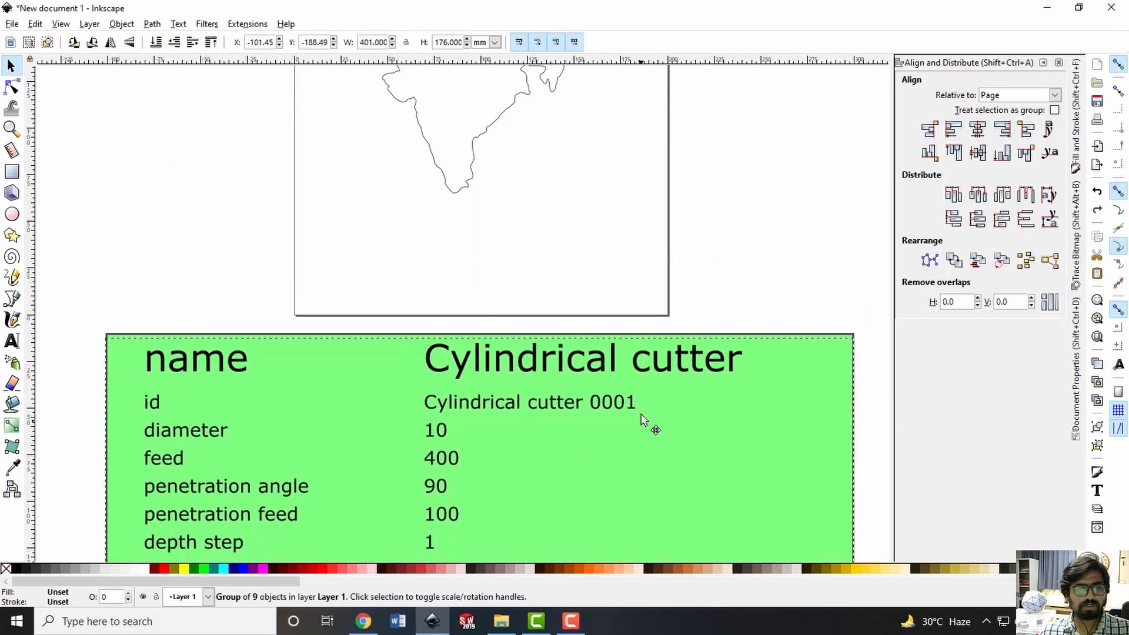
# Set the cylindrical cutter's diameter to 1 in the tool table, and return to the Selector tool
pyautogui.doubleClick(439, 431)
pyautogui.doubleClick(440, 433)
pyautogui.click(440, 434)
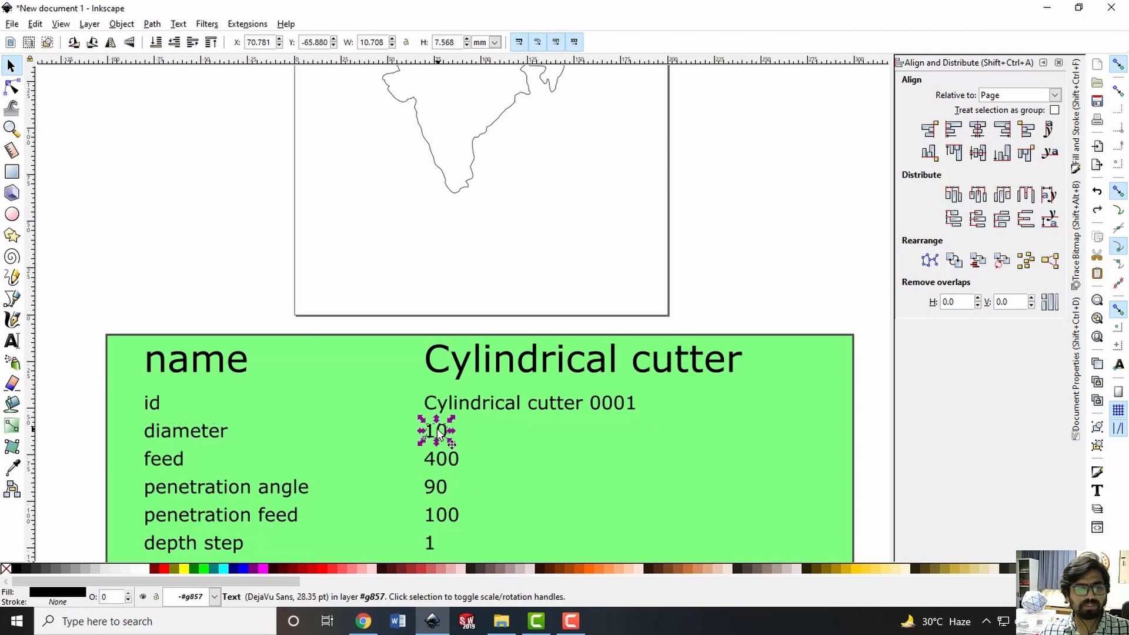
pyautogui.click(440, 435)
pyautogui.doubleClick(440, 432)
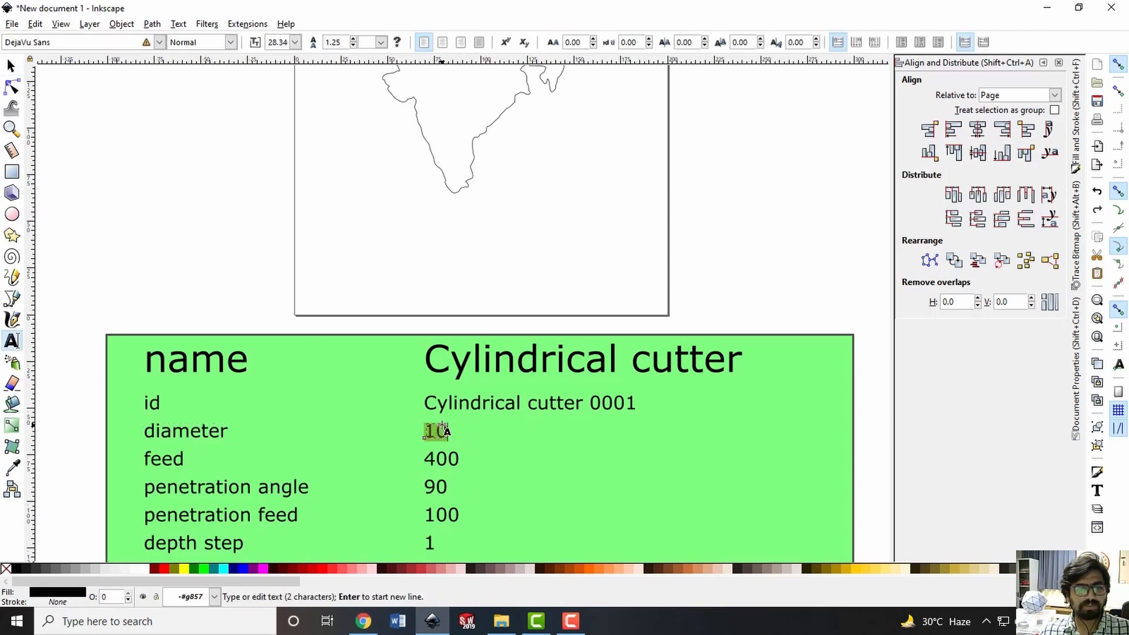
pyautogui.write('1')
pyautogui.press('Escape')
pyautogui.press('F1')
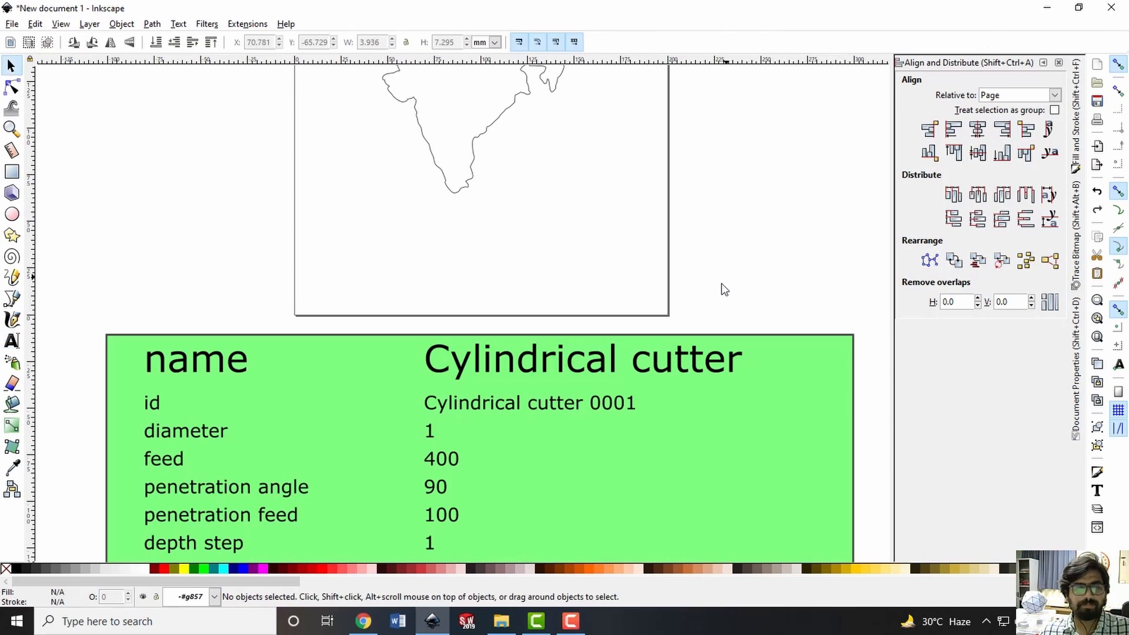
# Add Gcodetools orientation points in 2-points mode with Z surface 1, Z depth 0 and millimetre units
pyautogui.scroll(5, 704, 313)
pyautogui.scroll(2, 704, 319)
pyautogui.click(248, 24)
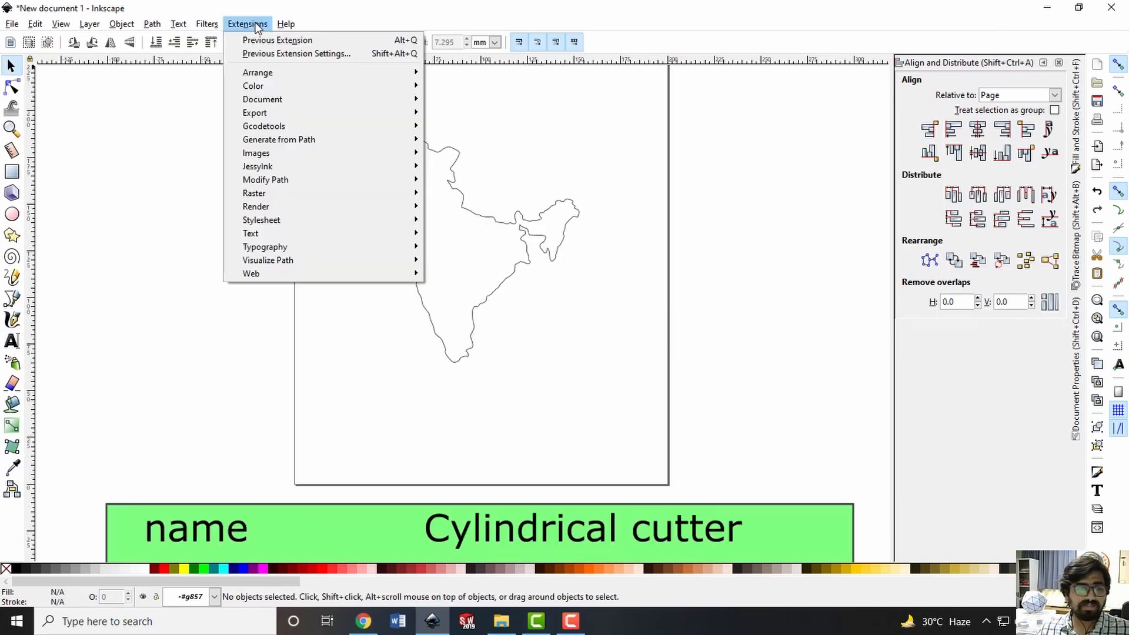
pyautogui.moveTo(275, 128)
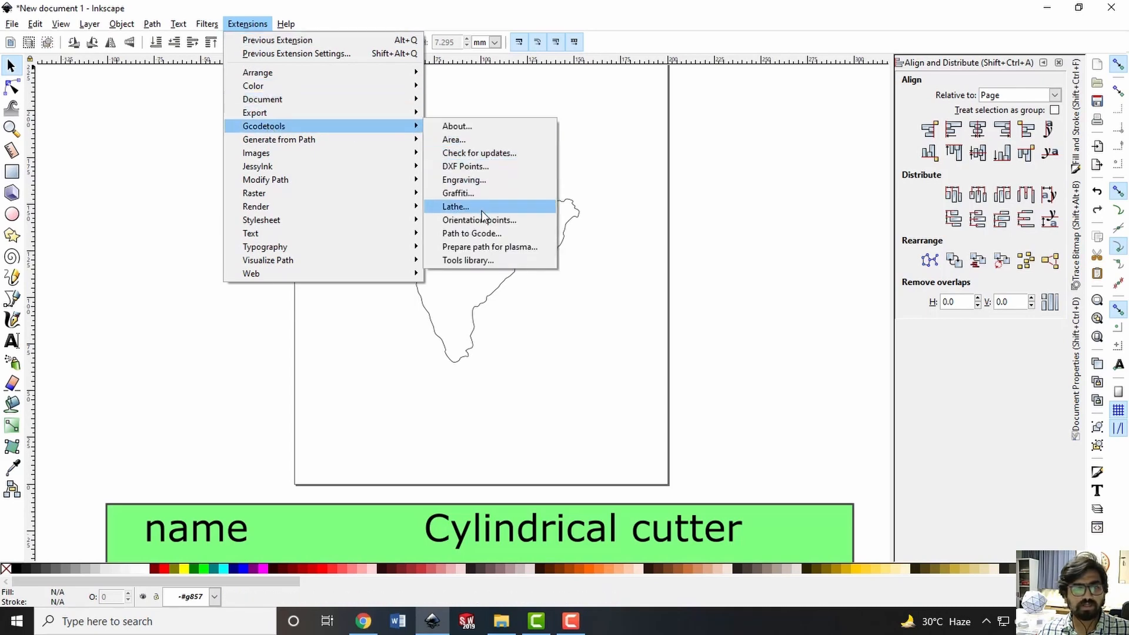
pyautogui.click(482, 220)
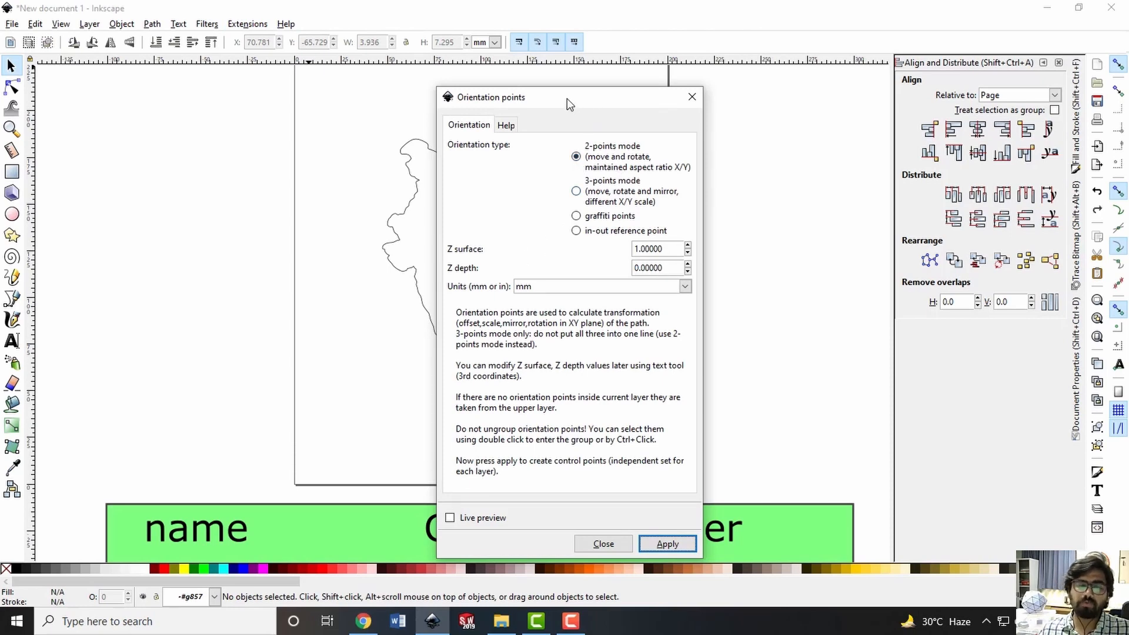
pyautogui.moveTo(567, 97); pyautogui.dragTo(745, 79)
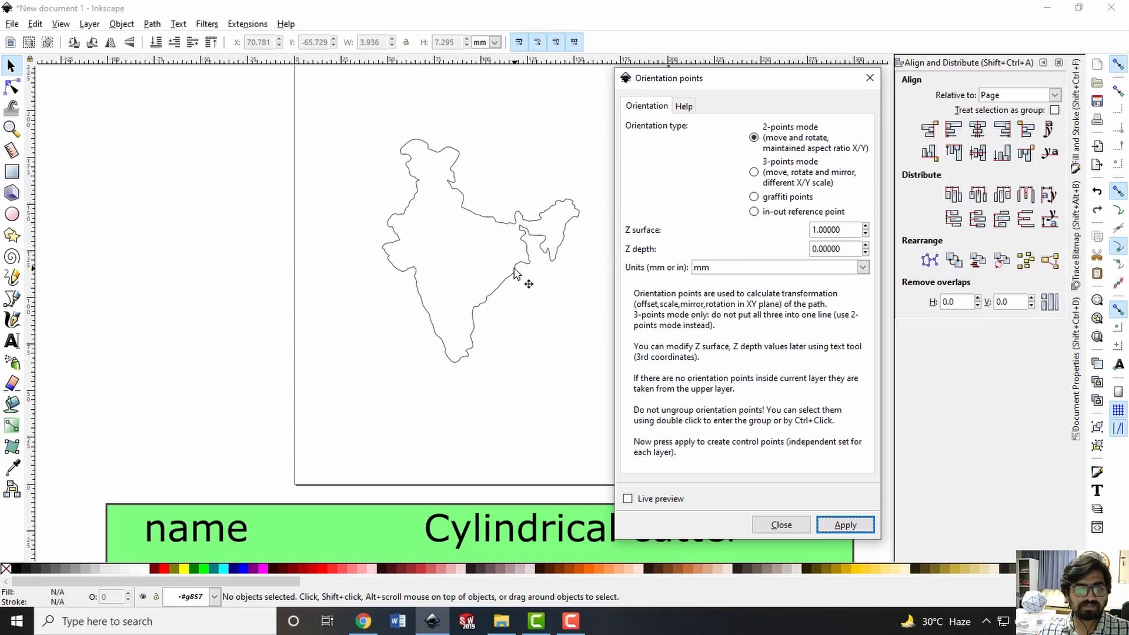
pyautogui.moveTo(845, 249); pyautogui.dragTo(786, 250)
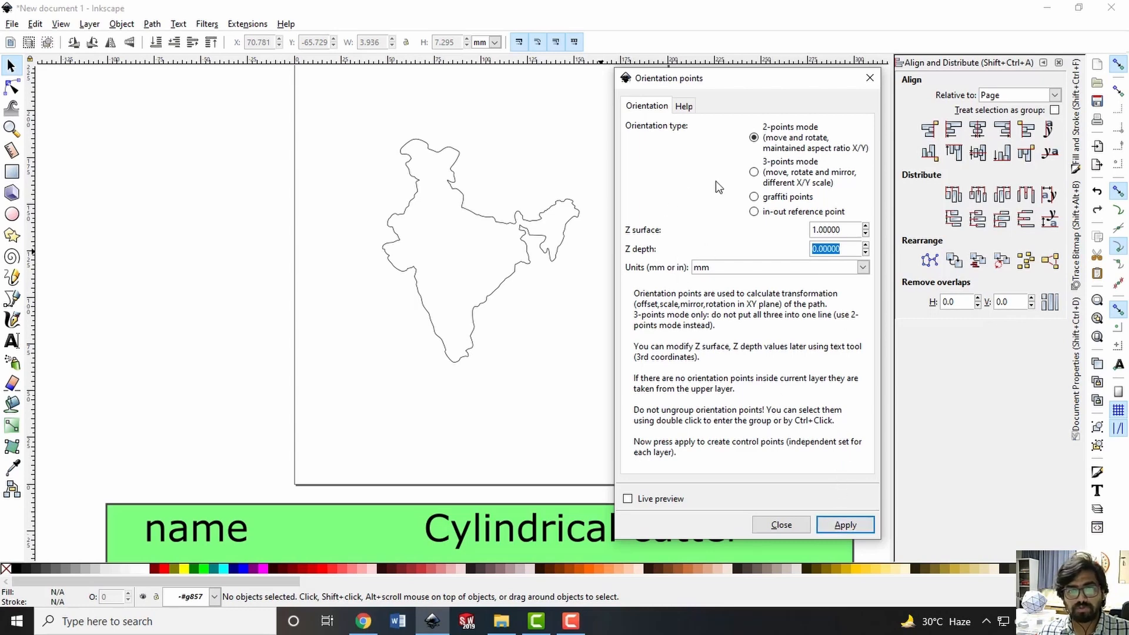
pyautogui.click(838, 519)
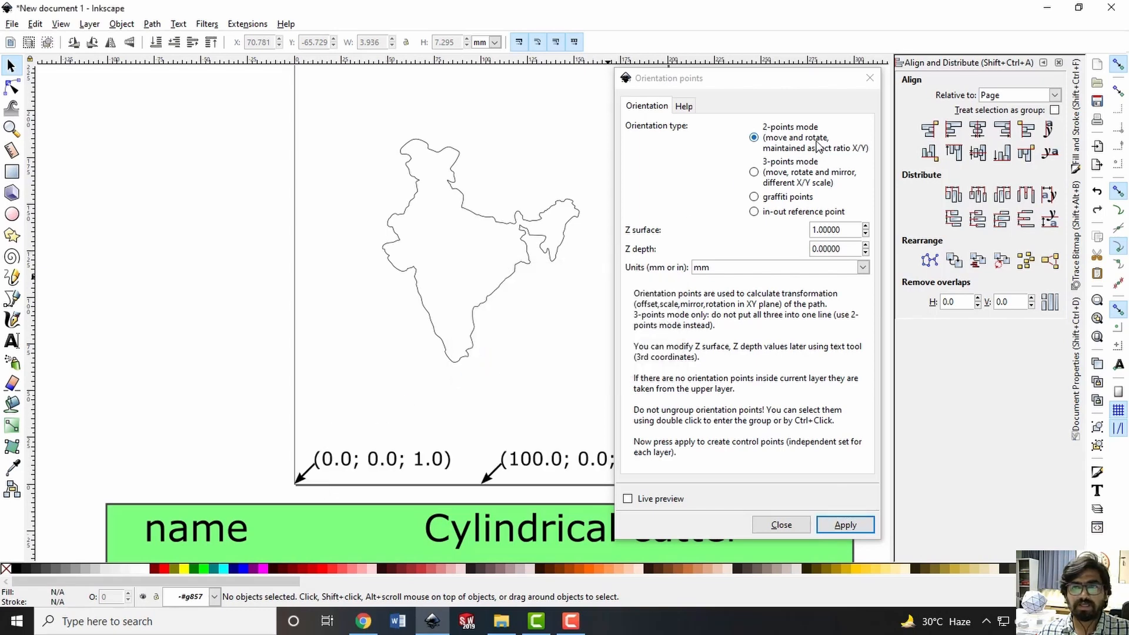
pyautogui.click(870, 78)
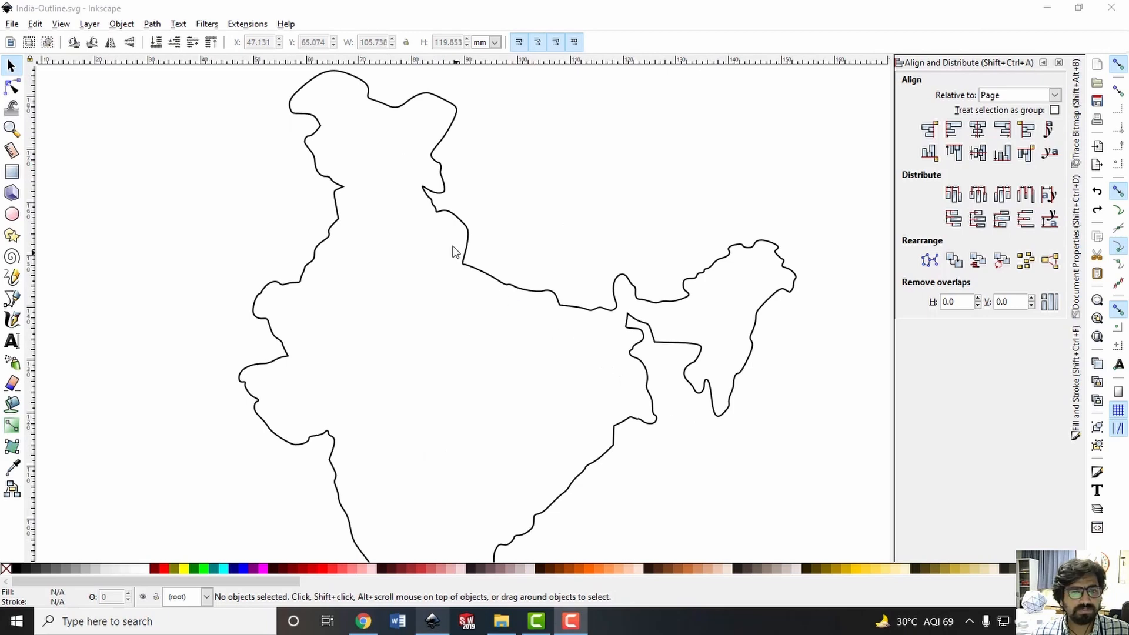
# Bring up the Gcodetools Area settings beside the drawing and select the India outline on the page
pyautogui.click(247, 26)
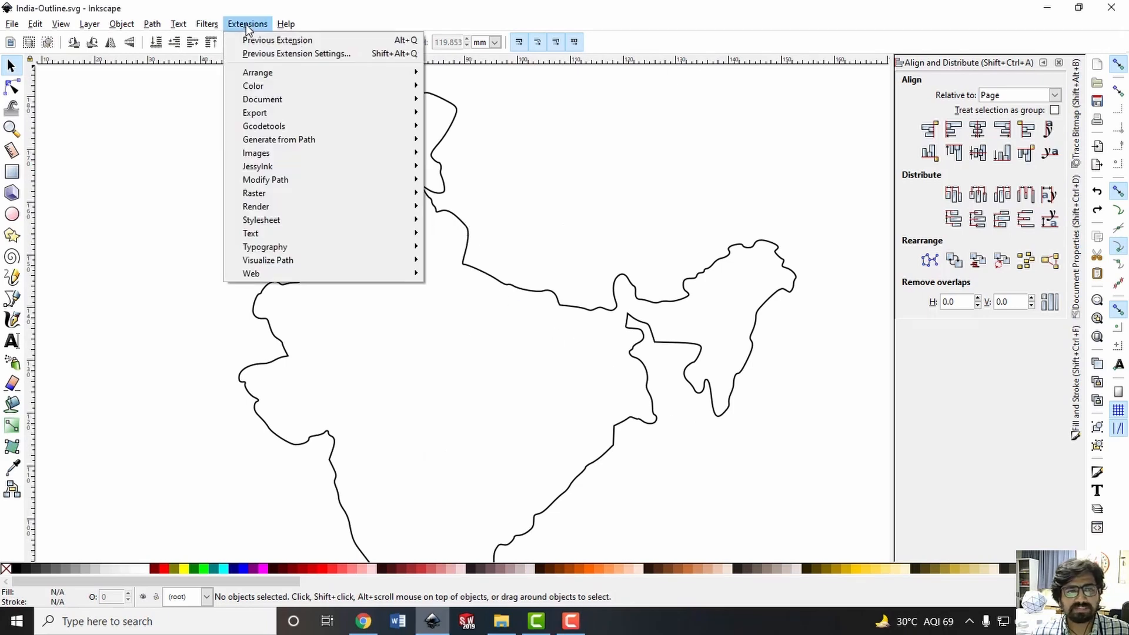
pyautogui.moveTo(285, 126)
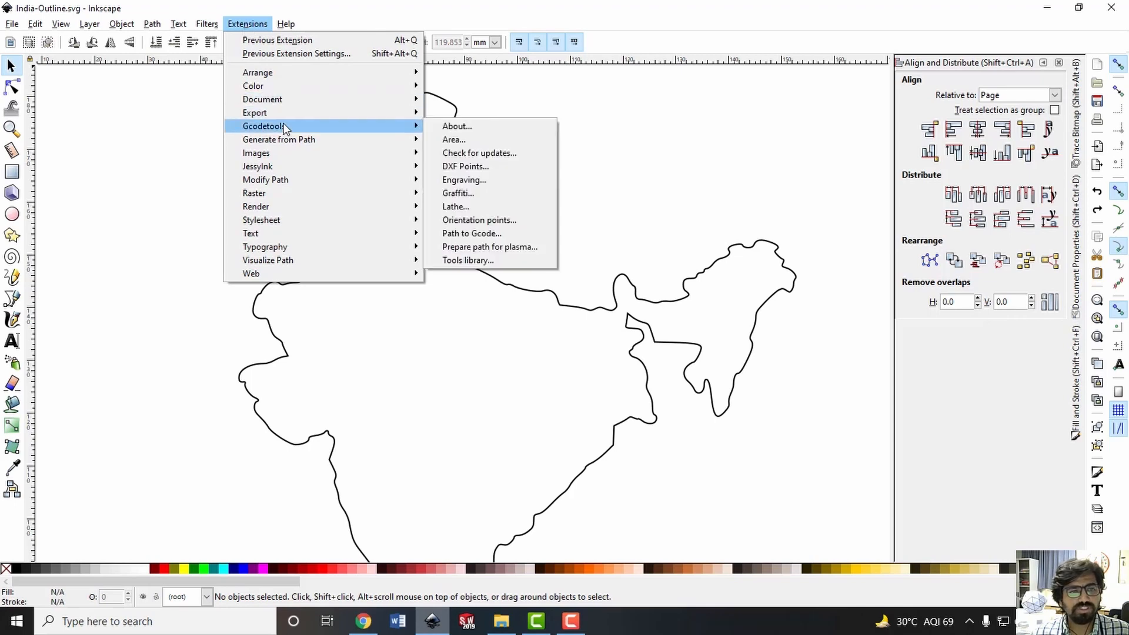
pyautogui.click(485, 139)
pyautogui.moveTo(556, 168); pyautogui.dragTo(870, 148)
pyautogui.keyDown('ctrl'); pyautogui.scroll(-2, 471, 276); pyautogui.keyUp('ctrl')
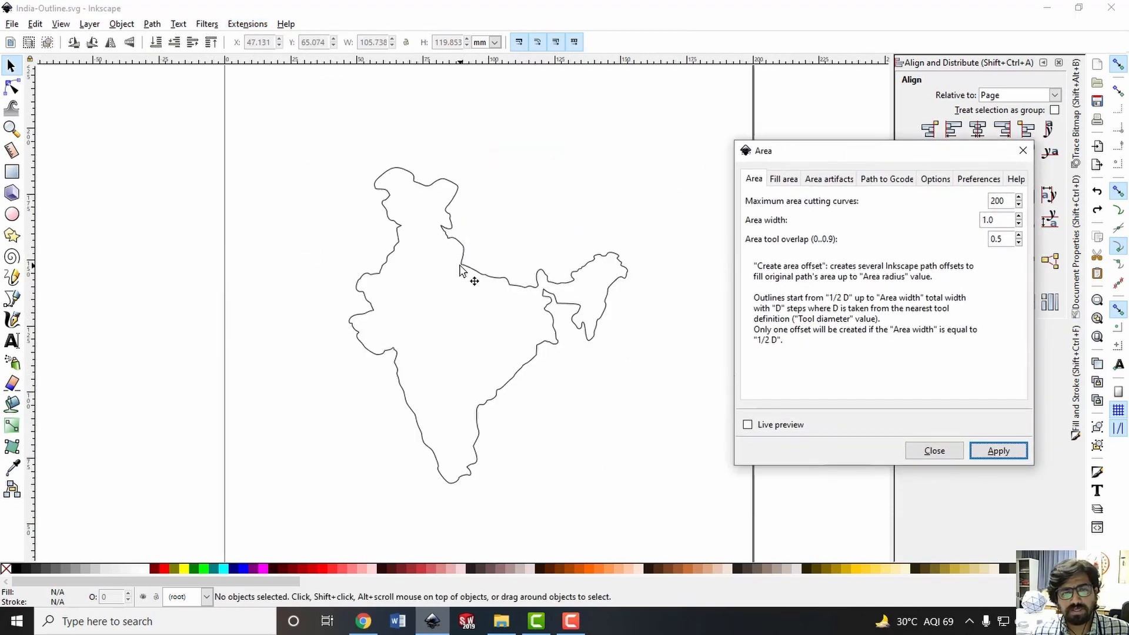
pyautogui.click(553, 301)
pyautogui.scroll(-4, 548, 315)
pyautogui.scroll(2, 533, 387)
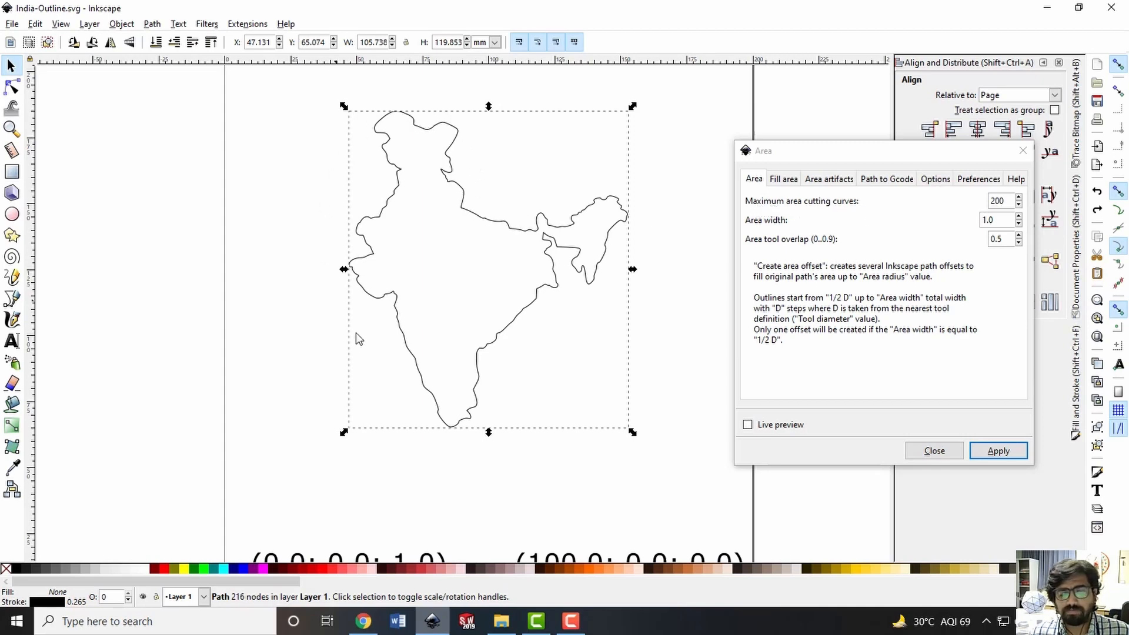
pyautogui.keyDown('ctrl'); pyautogui.scroll(-1, 485, 238); pyautogui.keyUp('ctrl')
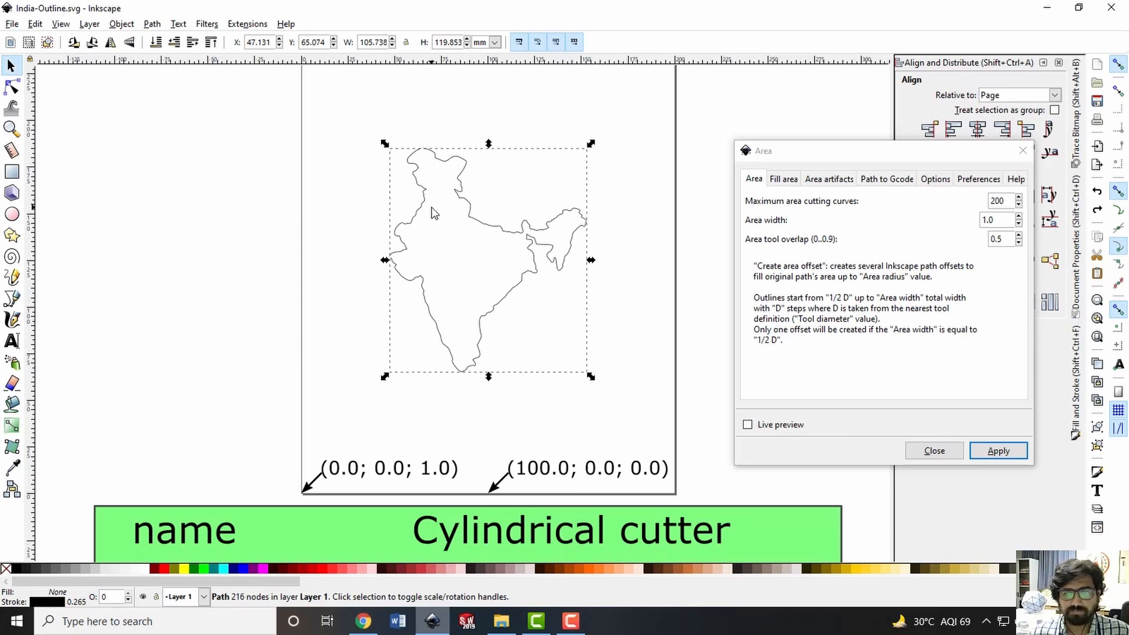
# Generate area offsets of the India outline with 200 maximum cutting curves, area width 1.0 and tool overlap 0.5
pyautogui.doubleClick(998, 220)
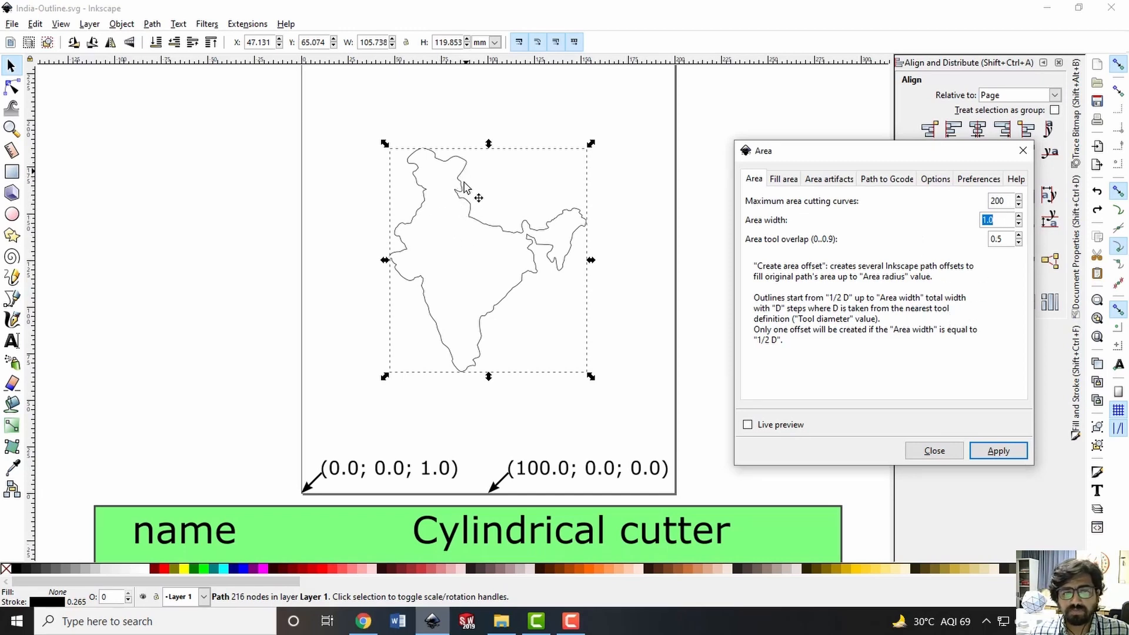
pyautogui.click(1010, 239)
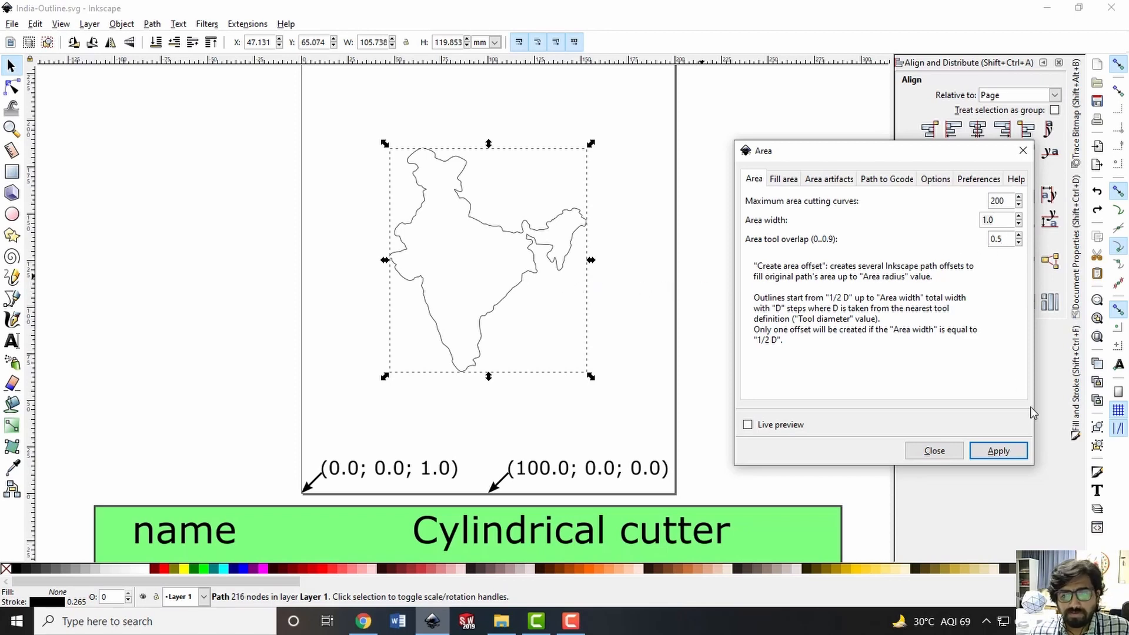
pyautogui.click(998, 450)
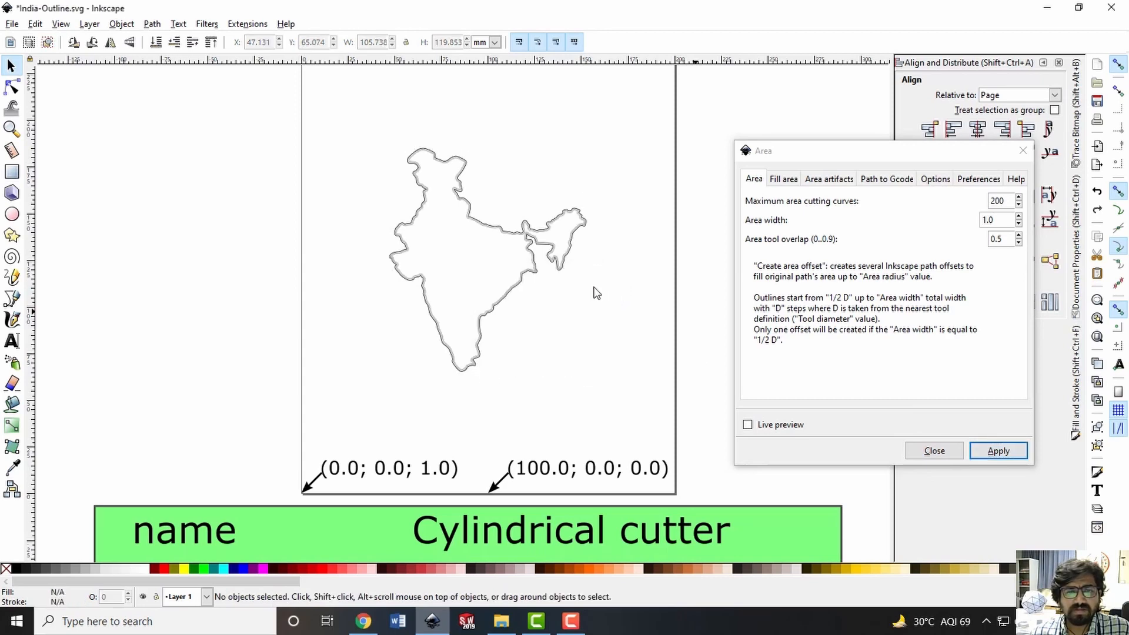
# Select the innermost offset curve inside the generated offset group of the India outline
pyautogui.keyDown('ctrl'); pyautogui.scroll(5, 527, 226); pyautogui.keyUp('ctrl')
pyautogui.keyDown('ctrl'); pyautogui.scroll(-1, 528, 226); pyautogui.keyUp('ctrl')
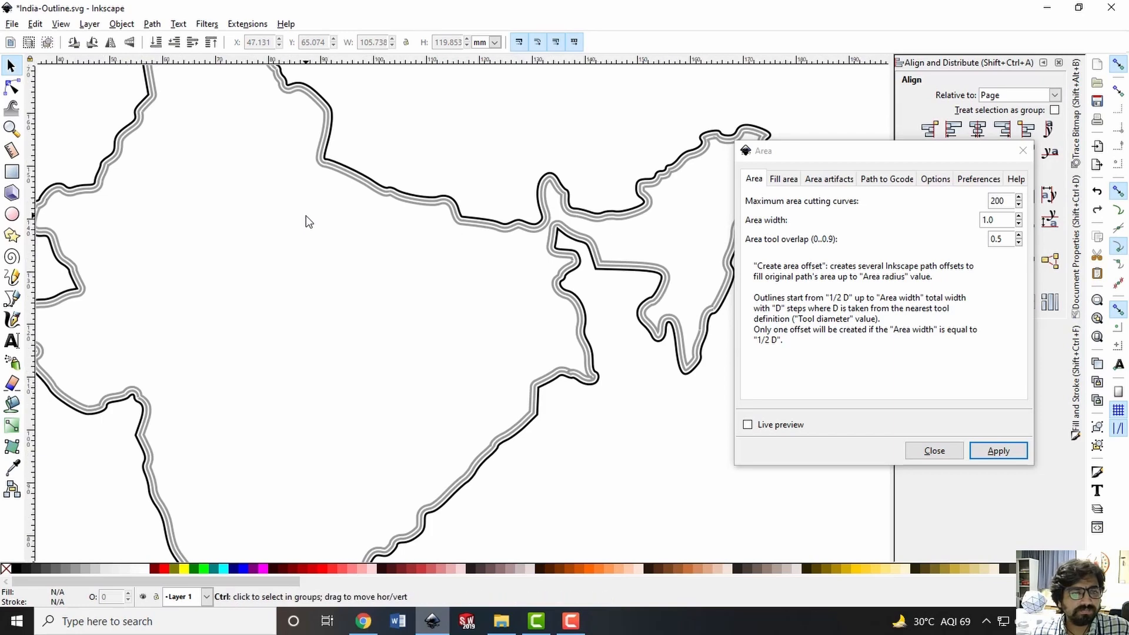
pyautogui.keyDown('ctrl'); pyautogui.scroll(-1, 306, 215); pyautogui.keyUp('ctrl')
pyautogui.scroll(2, 264, 168)
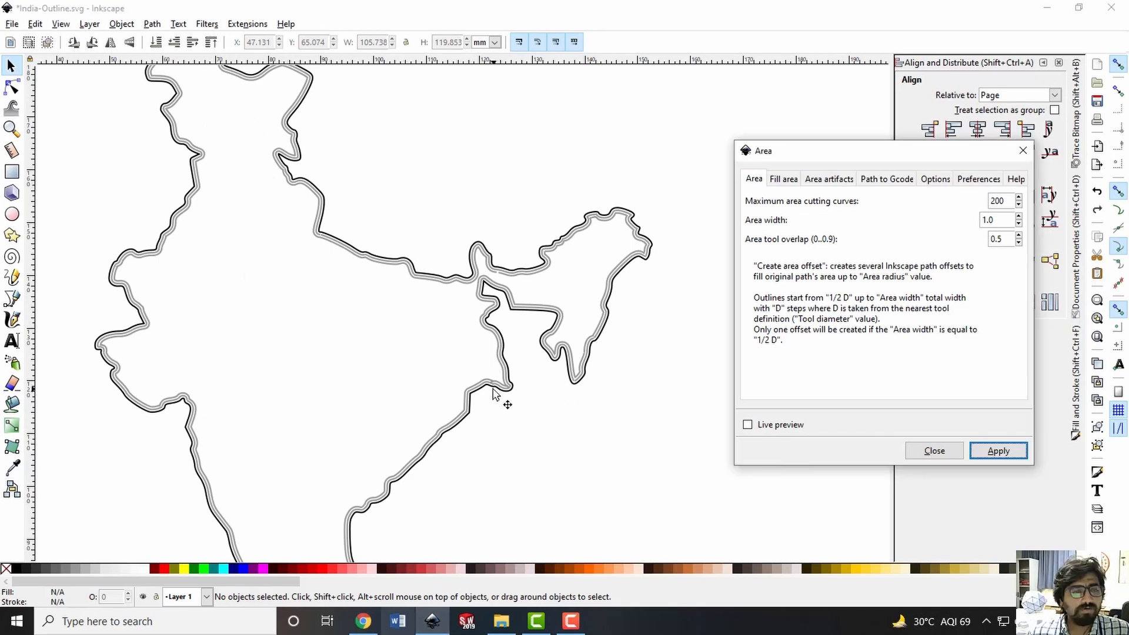
pyautogui.keyDown('ctrl'); pyautogui.scroll(3, 330, 252); pyautogui.keyUp('ctrl')
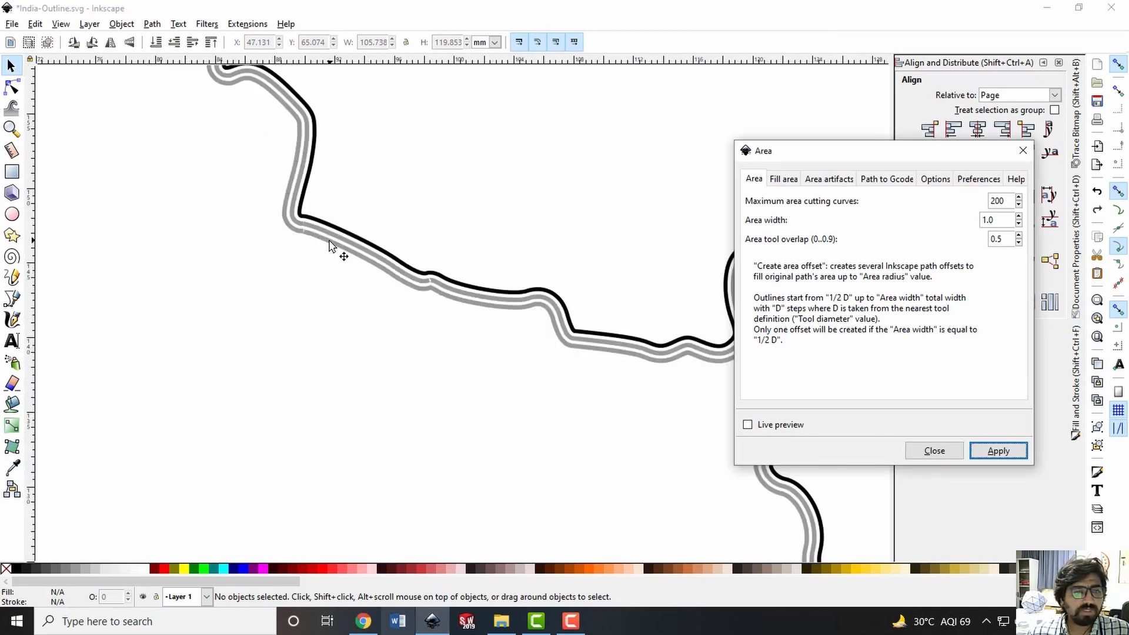
pyautogui.keyDown('ctrl'); pyautogui.scroll(-3, 342, 277); pyautogui.keyUp('ctrl')
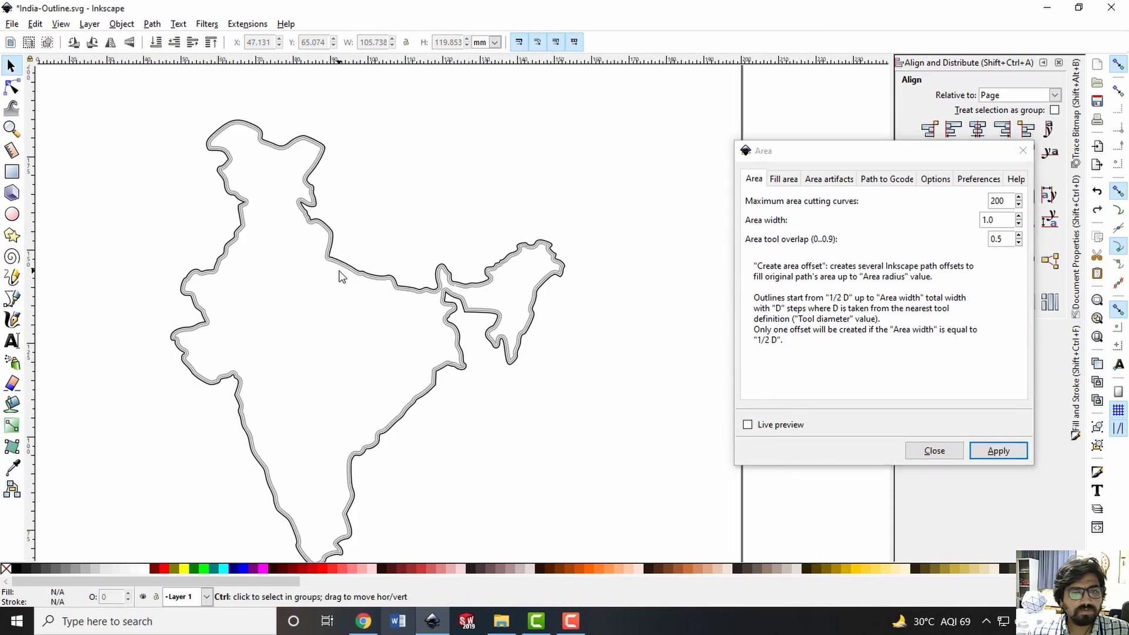
pyautogui.click(338, 271)
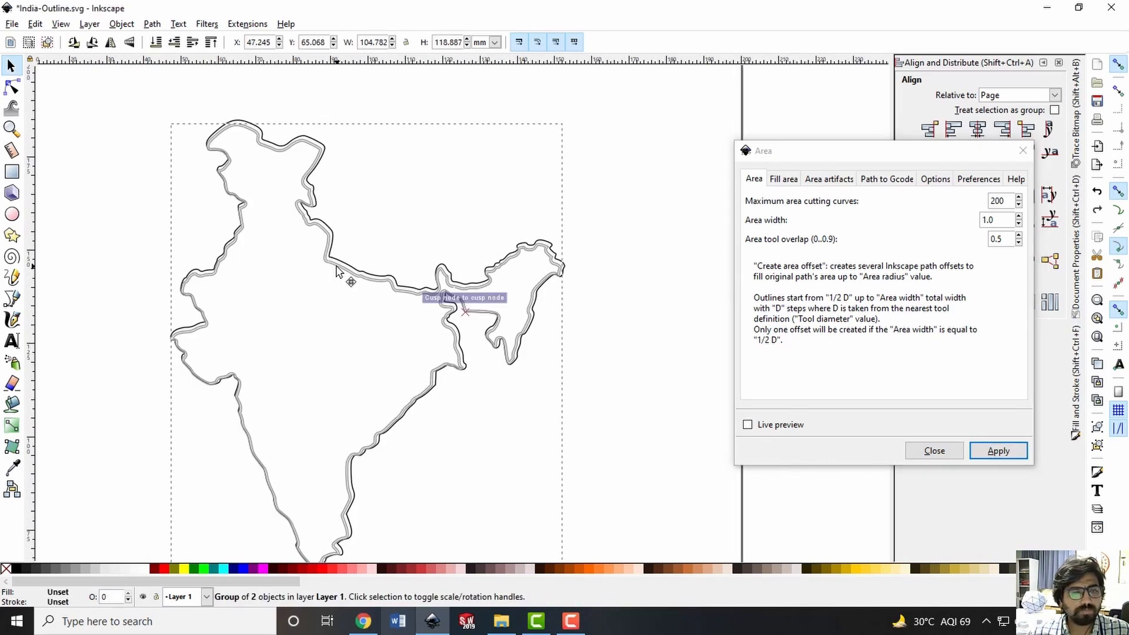
pyautogui.moveTo(338, 271); pyautogui.dragTo(340, 274)
pyautogui.keyDown('ctrl'); pyautogui.scroll(3, 341, 271); pyautogui.keyUp('ctrl')
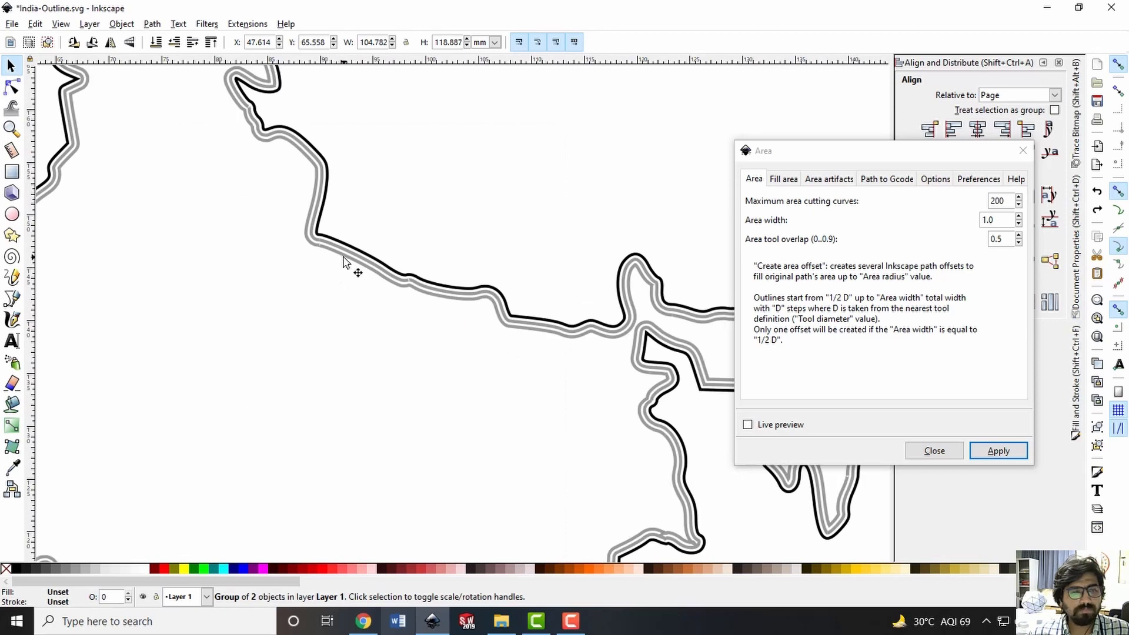
pyautogui.doubleClick(343, 257)
pyautogui.click(344, 257)
pyautogui.scroll(-2, 341, 306)
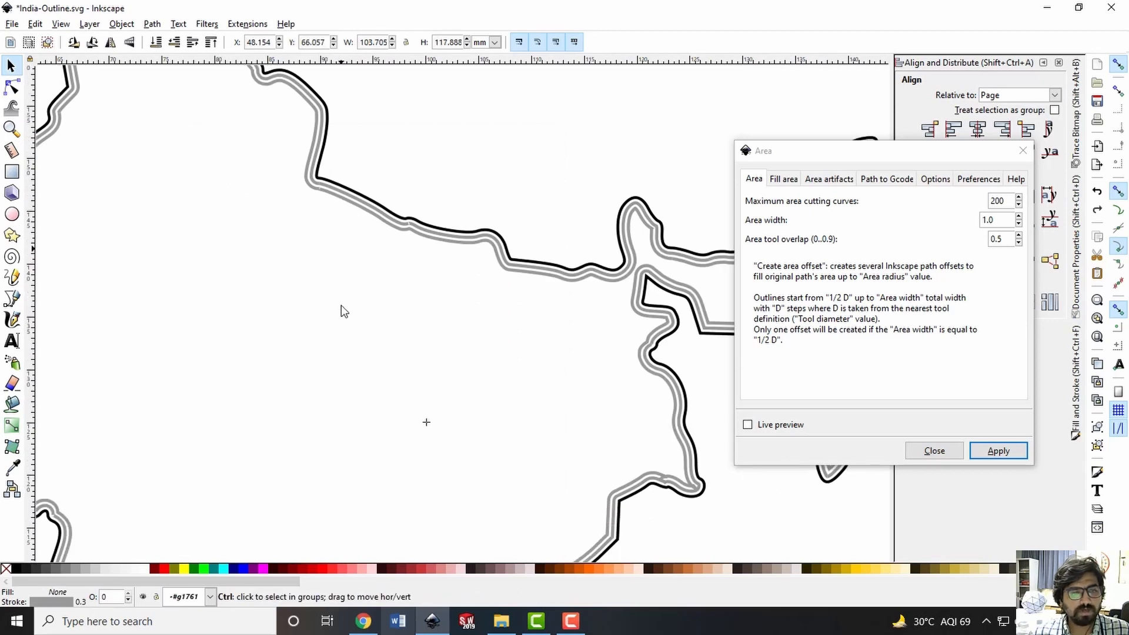
# Undo the accidental move and convert the selected innermost offset curve from a dynamic offset to a path
pyautogui.keyDown('ctrl'); pyautogui.scroll(-2, 341, 305); pyautogui.keyUp('ctrl')
pyautogui.moveTo(340, 259); pyautogui.dragTo(329, 272)
pyautogui.hotkey('ctrl', 'z')
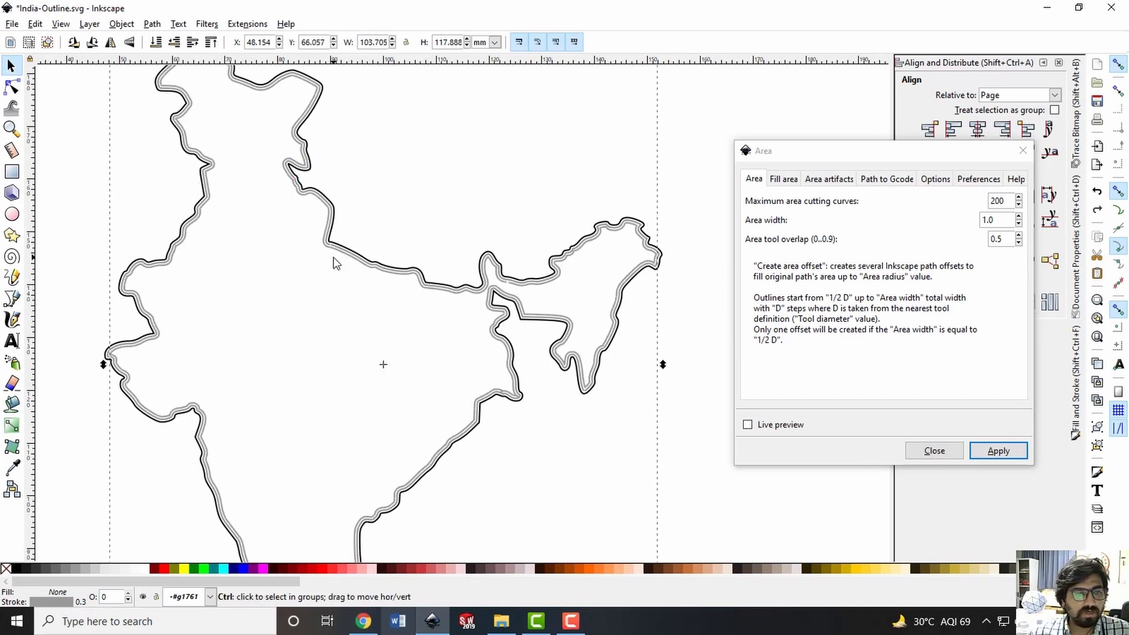
pyautogui.keyDown('ctrl'); pyautogui.scroll(2, 336, 262); pyautogui.keyUp('ctrl')
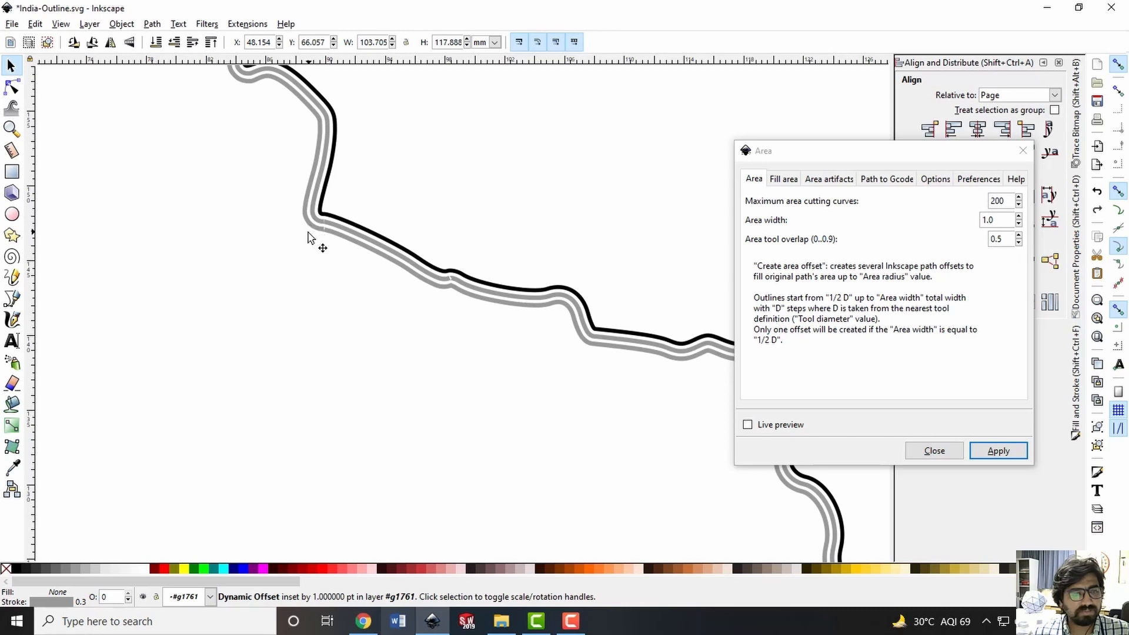
pyautogui.keyDown('ctrl'); pyautogui.scroll(-3, 348, 303); pyautogui.keyUp('ctrl')
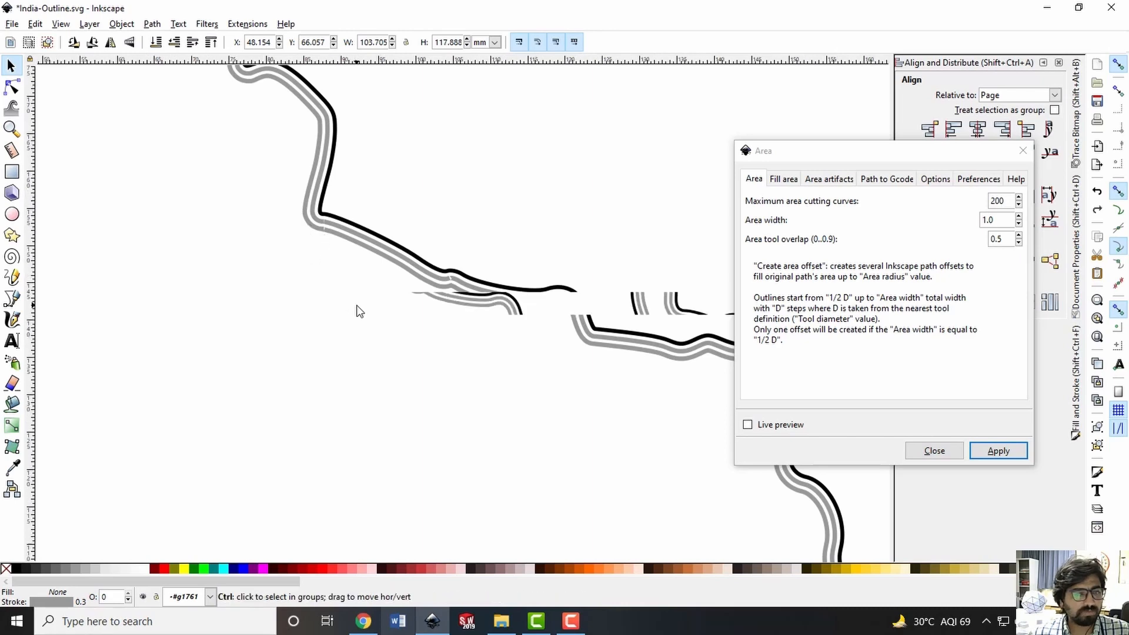
pyautogui.click(154, 24)
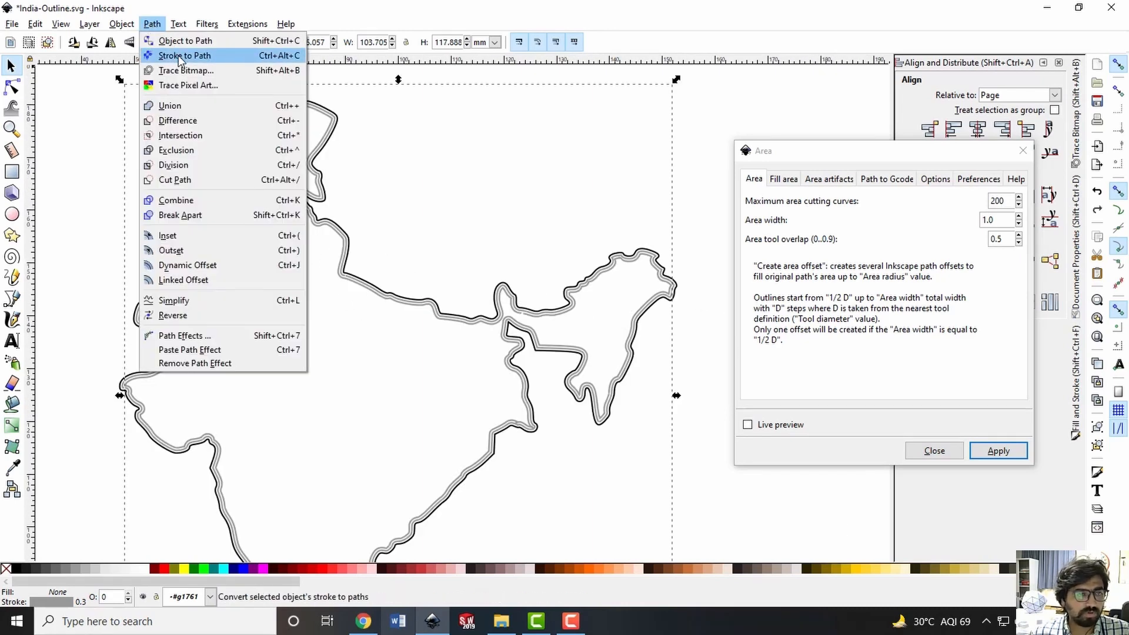
pyautogui.click(179, 41)
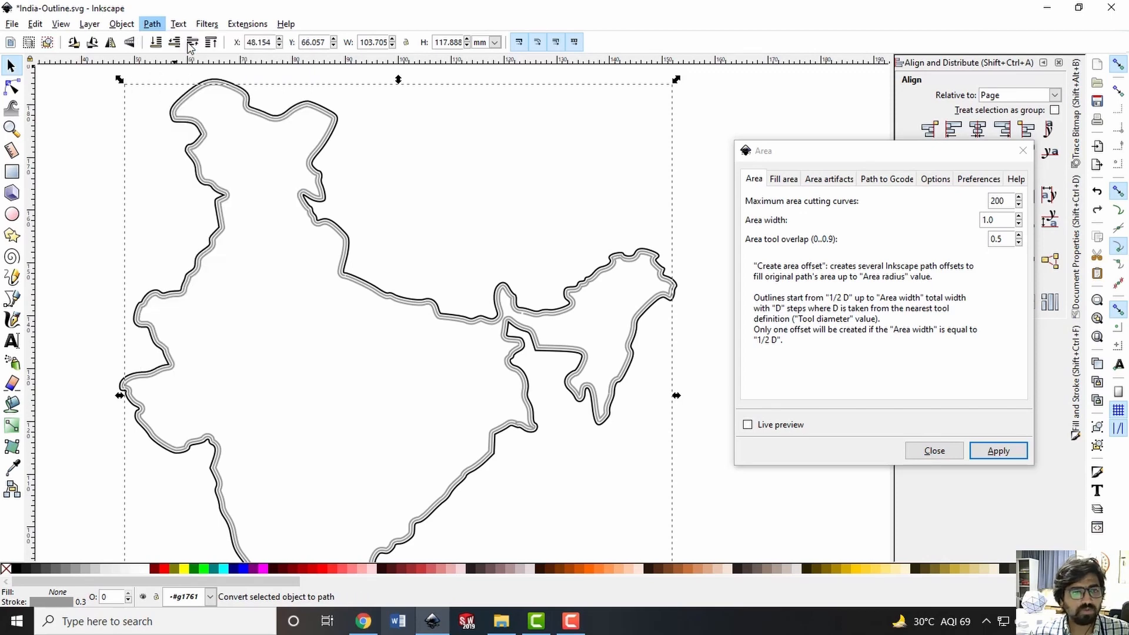
# Inspect the nodes of the converted innermost path with the Node tool, and return to the Selector tool
pyautogui.click(389, 225)
pyautogui.click(341, 277)
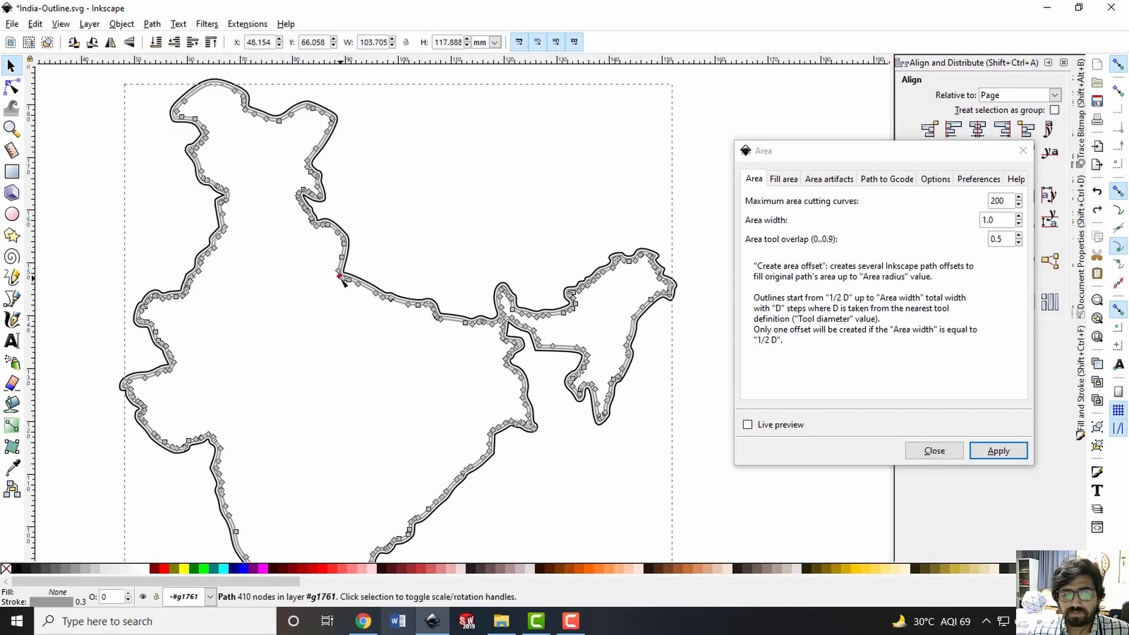
pyautogui.click(340, 276)
pyautogui.keyDown('ctrl'); pyautogui.scroll(5, 342, 315); pyautogui.keyUp('ctrl')
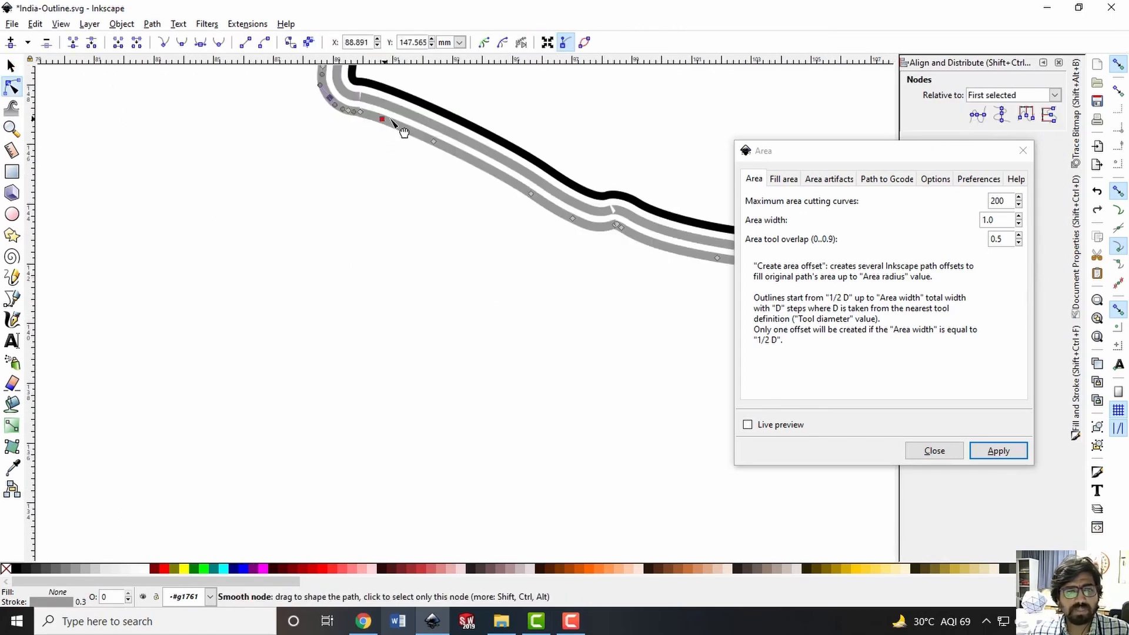
pyautogui.click(517, 217)
pyautogui.click(514, 195)
pyautogui.press('s')
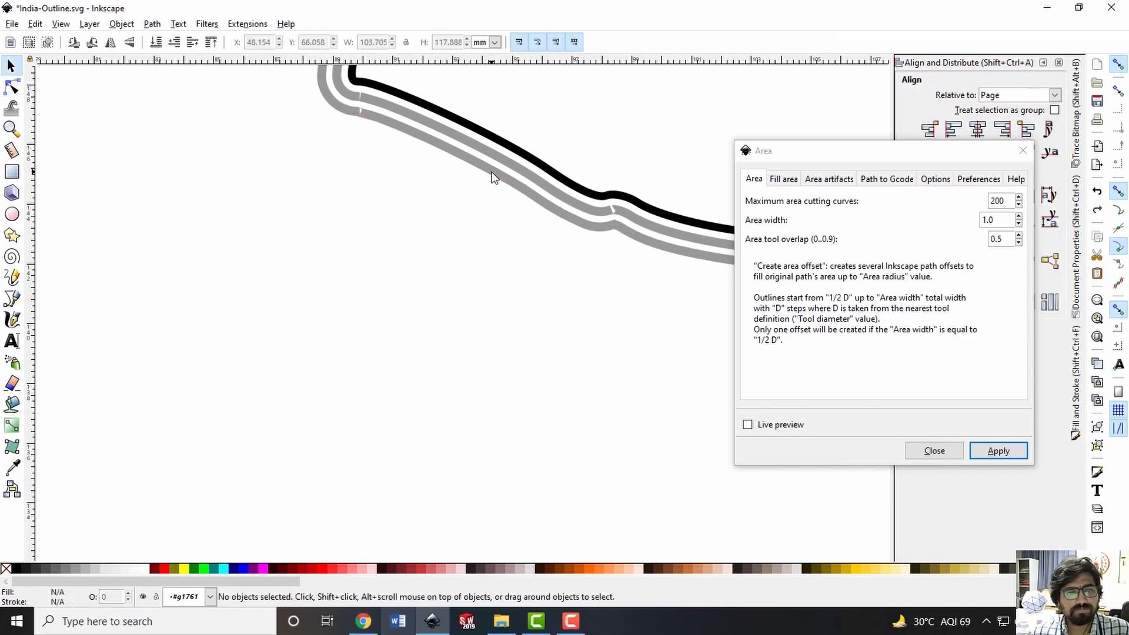
# Leave node editing and reselect the converted innermost path as a whole object with the Selector tool
pyautogui.doubleClick(493, 172)
pyautogui.click(477, 232)
pyautogui.click(488, 169)
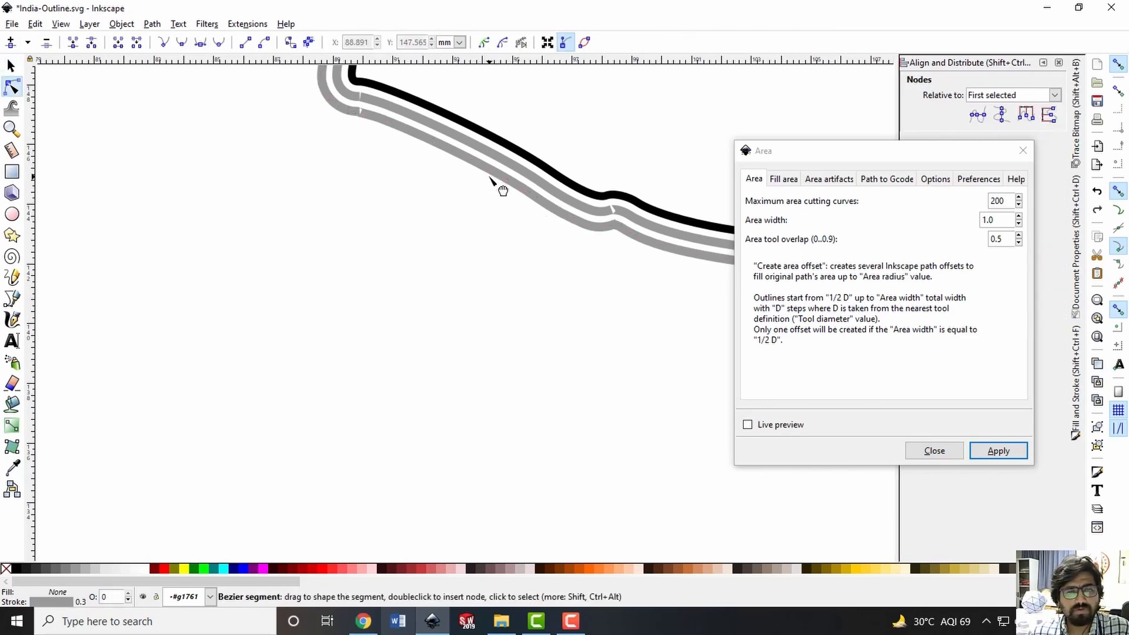
pyautogui.press('Escape')
pyautogui.press('s')
pyautogui.click(491, 174)
pyautogui.keyDown('ctrl'); pyautogui.scroll(-4, 467, 264); pyautogui.keyUp('ctrl')
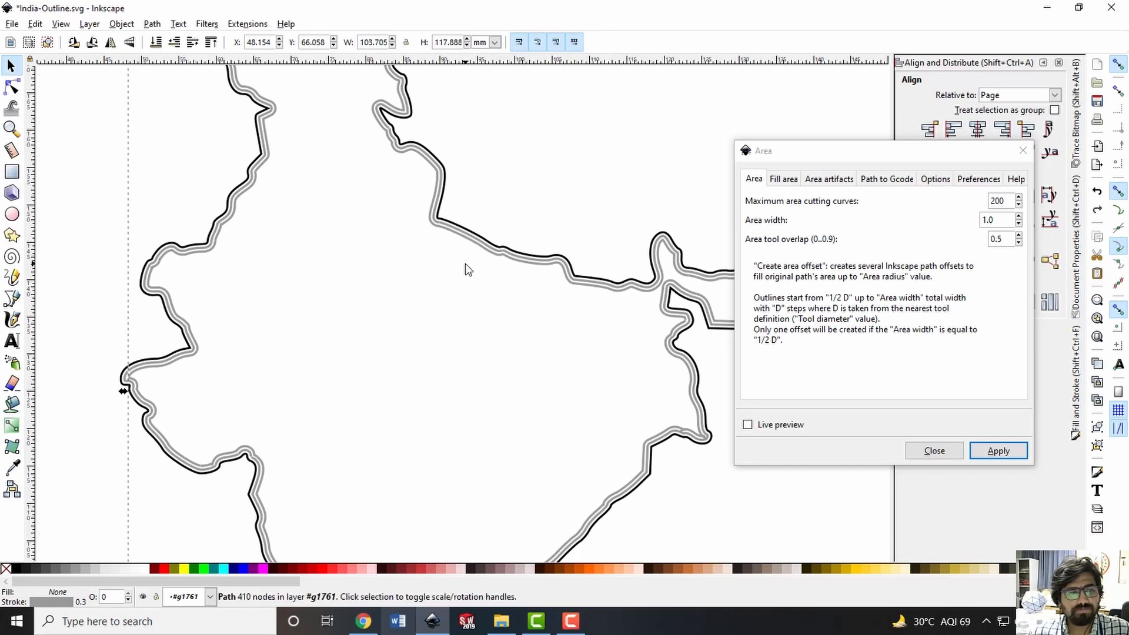
pyautogui.scroll(3, 465, 264)
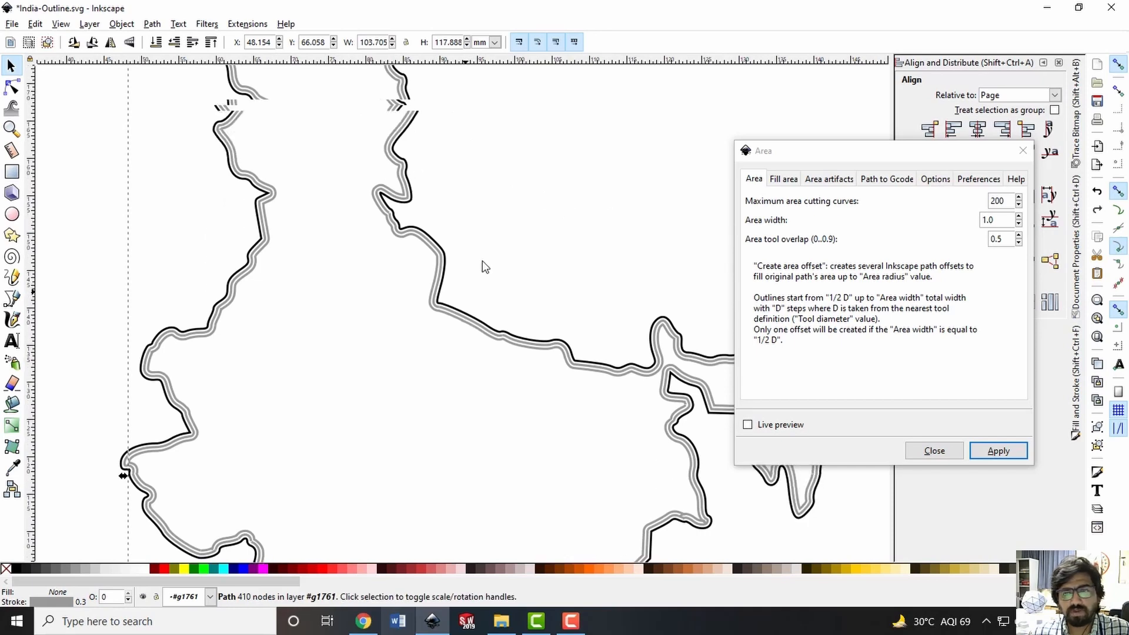
# Fill the innermost India path using the Zig zag filling method with fill angle 0.0 and both fill shifts 0.0
pyautogui.click(786, 181)
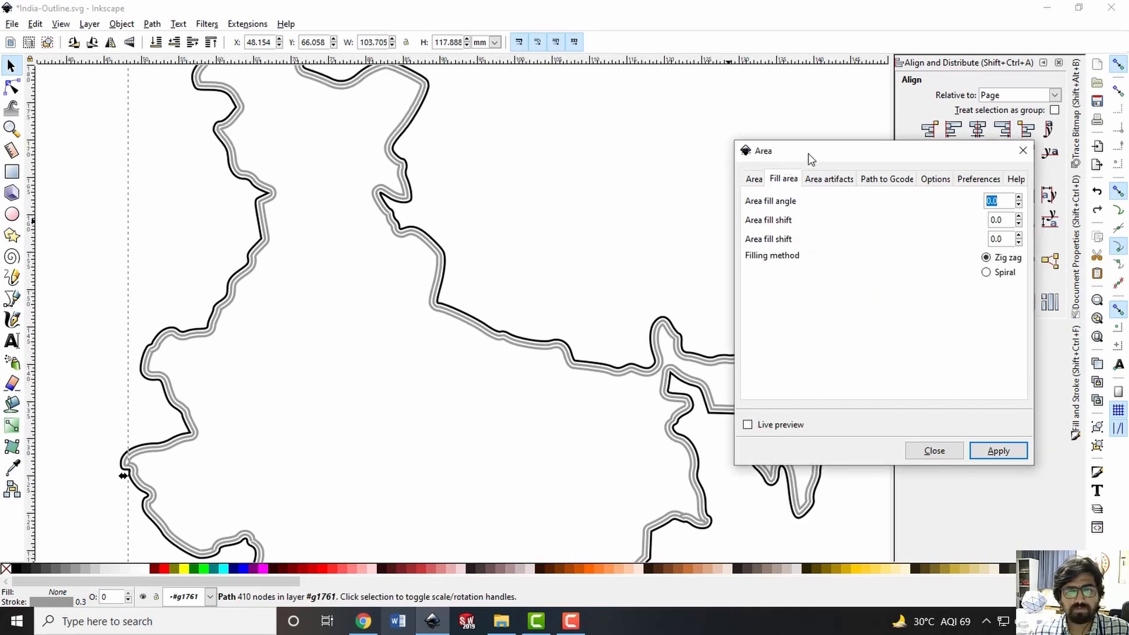
pyautogui.click(990, 274)
pyautogui.click(987, 258)
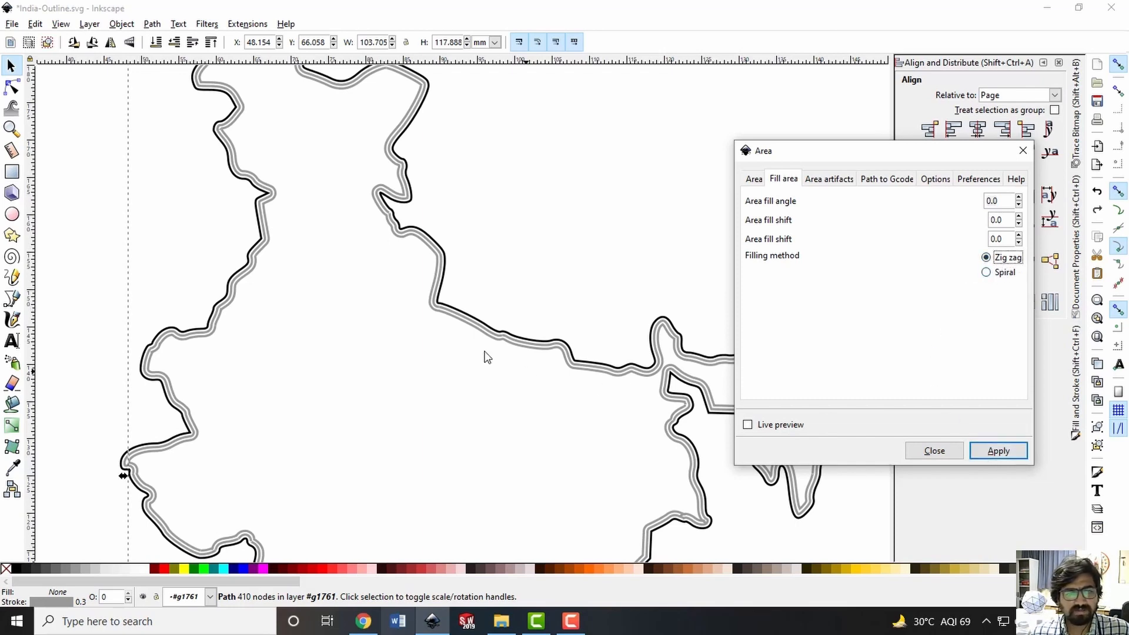
pyautogui.click(1004, 454)
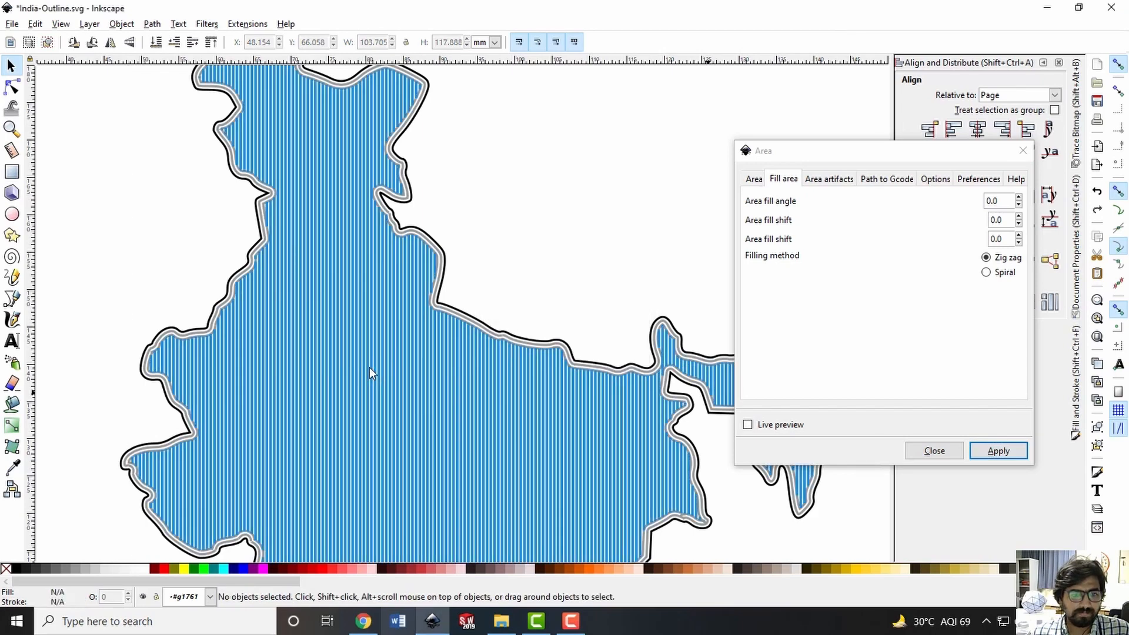
# Examine the zigzag fill lines across the India outline up close and as a whole
pyautogui.keyDown('ctrl'); pyautogui.scroll(-2, 374, 365); pyautogui.keyUp('ctrl')
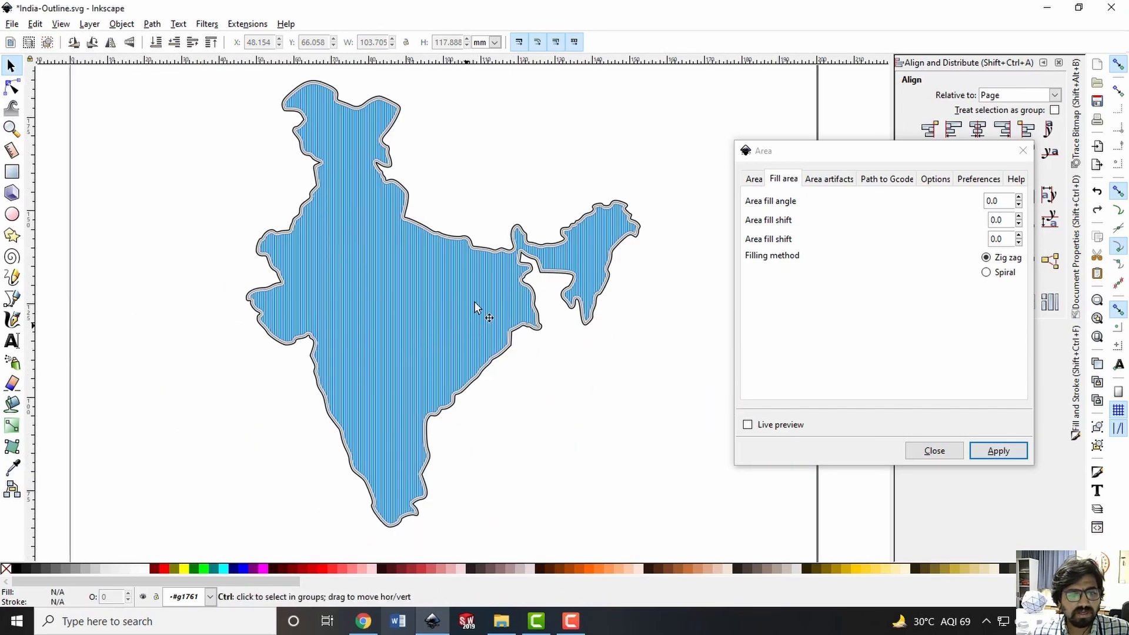
pyautogui.keyDown('ctrl'); pyautogui.scroll(2, 365, 282); pyautogui.keyUp('ctrl')
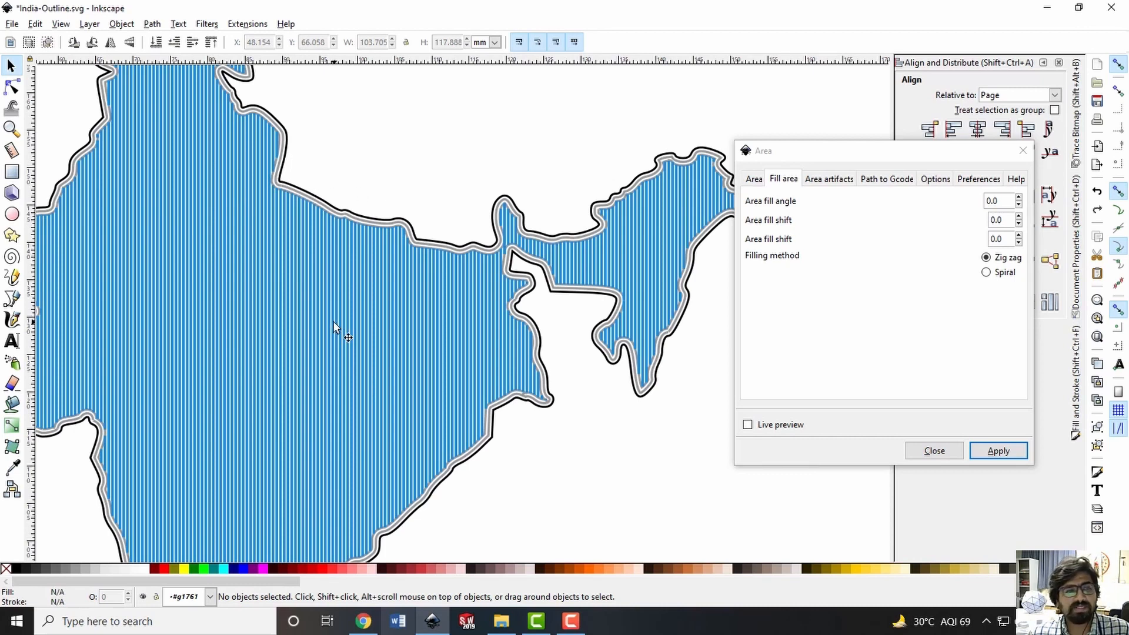
pyautogui.keyDown('ctrl'); pyautogui.scroll(-2, 363, 288); pyautogui.keyUp('ctrl')
pyautogui.keyDown('ctrl'); pyautogui.scroll(2, 344, 292); pyautogui.keyUp('ctrl')
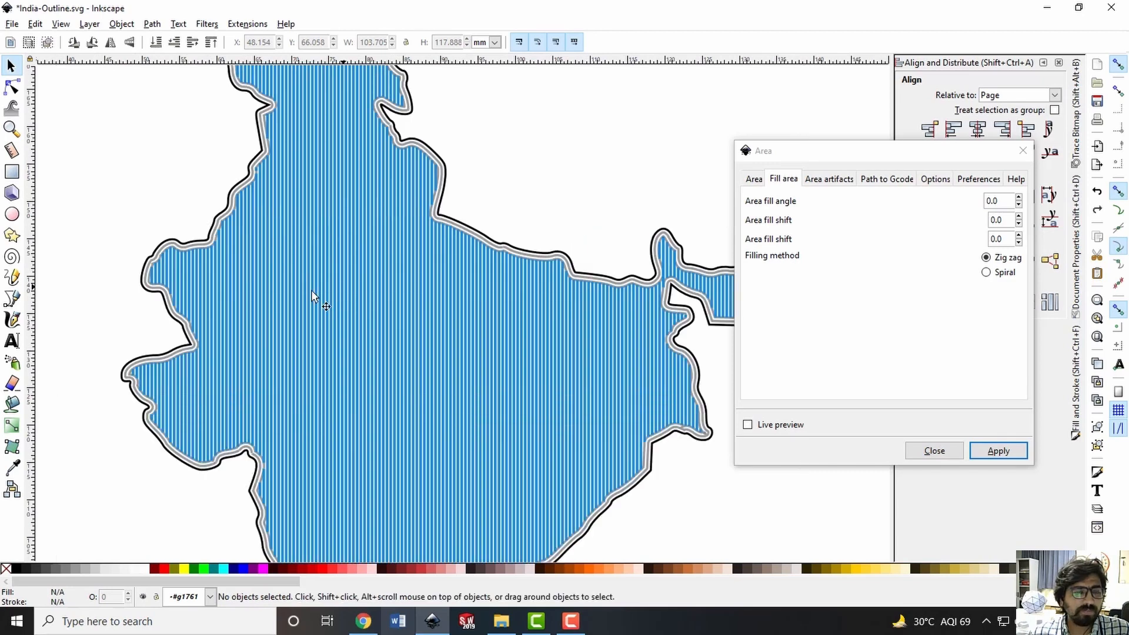
pyautogui.keyDown('ctrl'); pyautogui.scroll(4, 210, 312); pyautogui.keyUp('ctrl')
pyautogui.keyDown('ctrl'); pyautogui.scroll(-5, 338, 327); pyautogui.keyUp('ctrl')
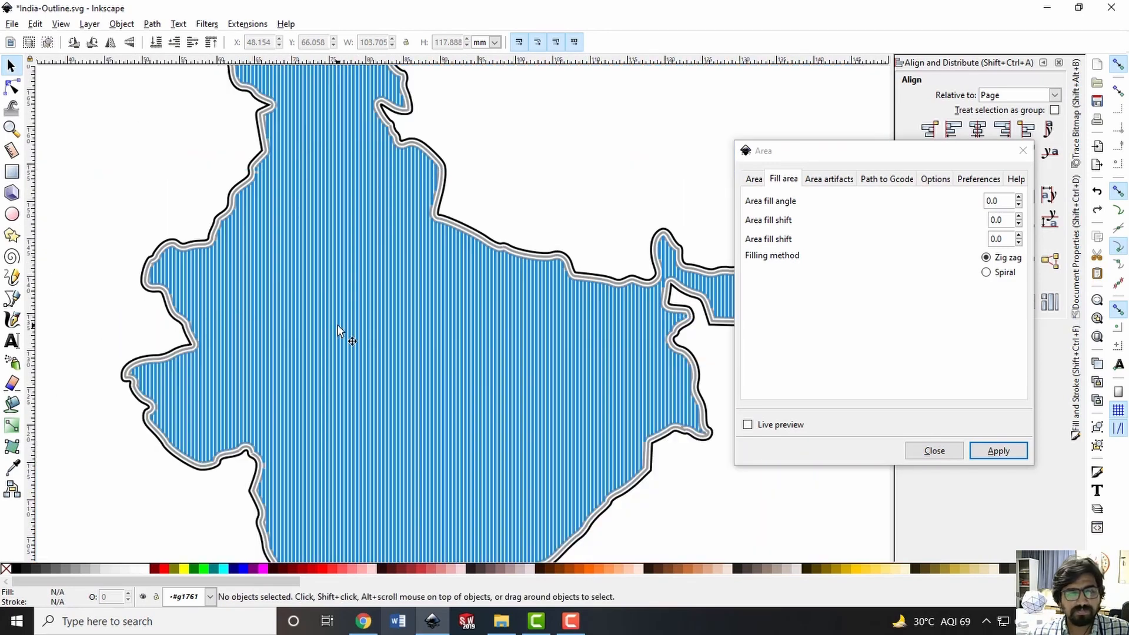
pyautogui.scroll(-3, 371, 297)
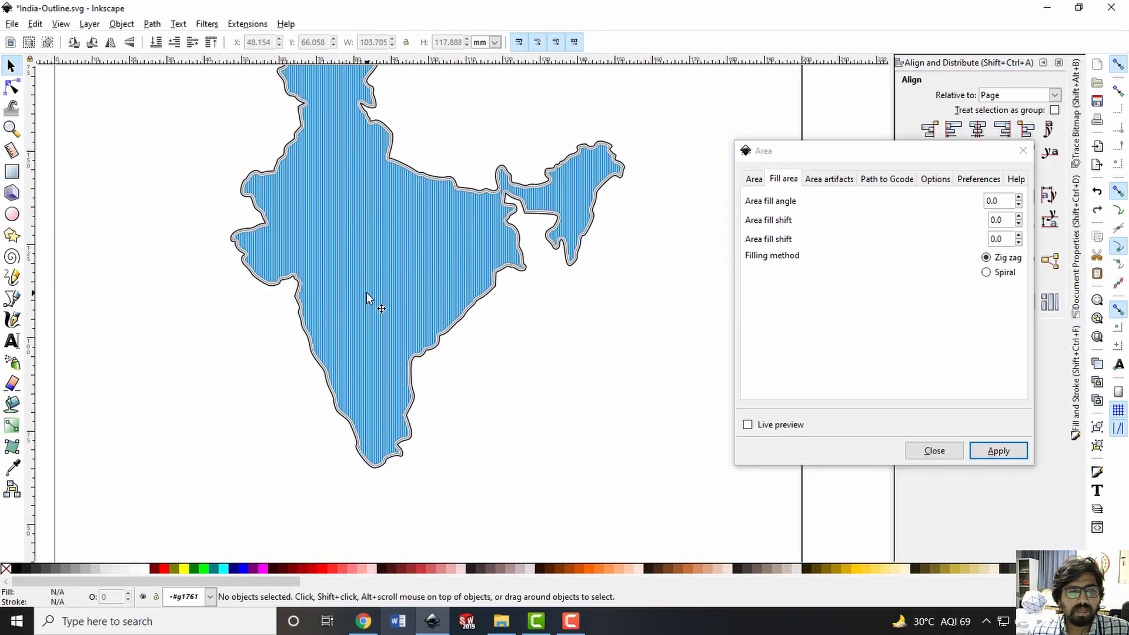
pyautogui.scroll(5, 383, 283)
pyautogui.scroll(-2, 410, 272)
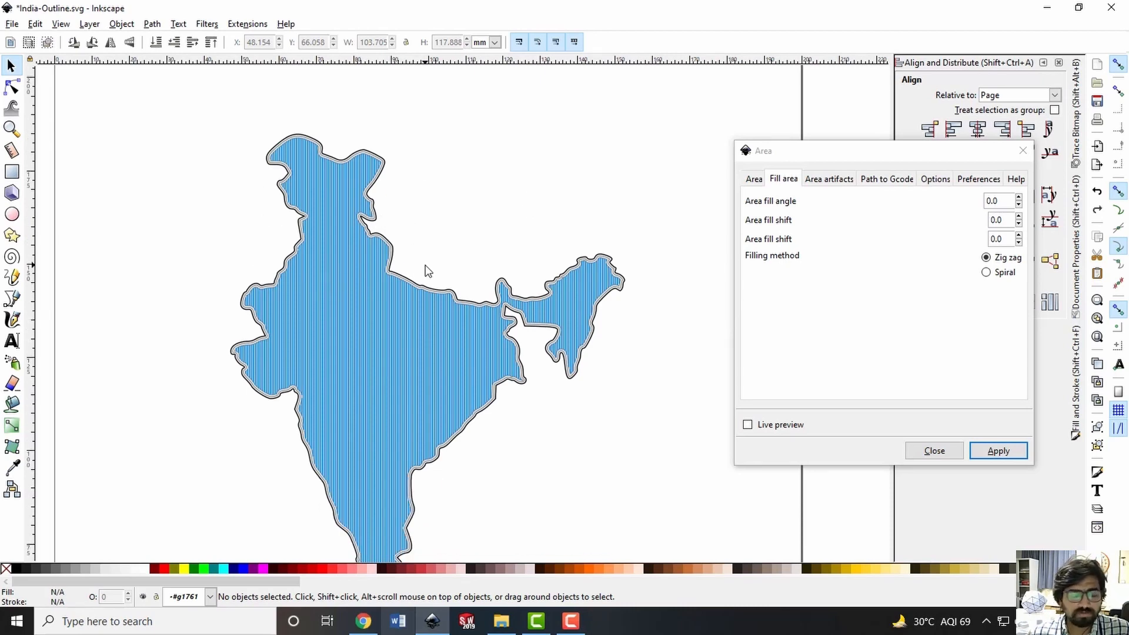
# Delete the zigzag fill lines from the India outline and select the innermost path within its group
pyautogui.press('ctrl')
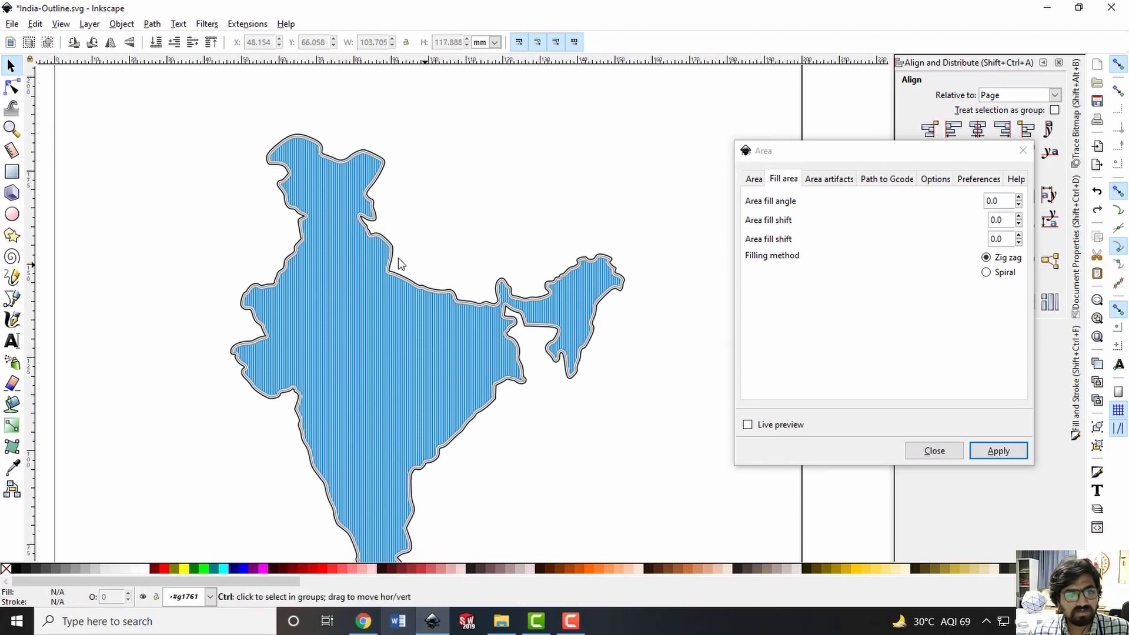
pyautogui.press('Delete')
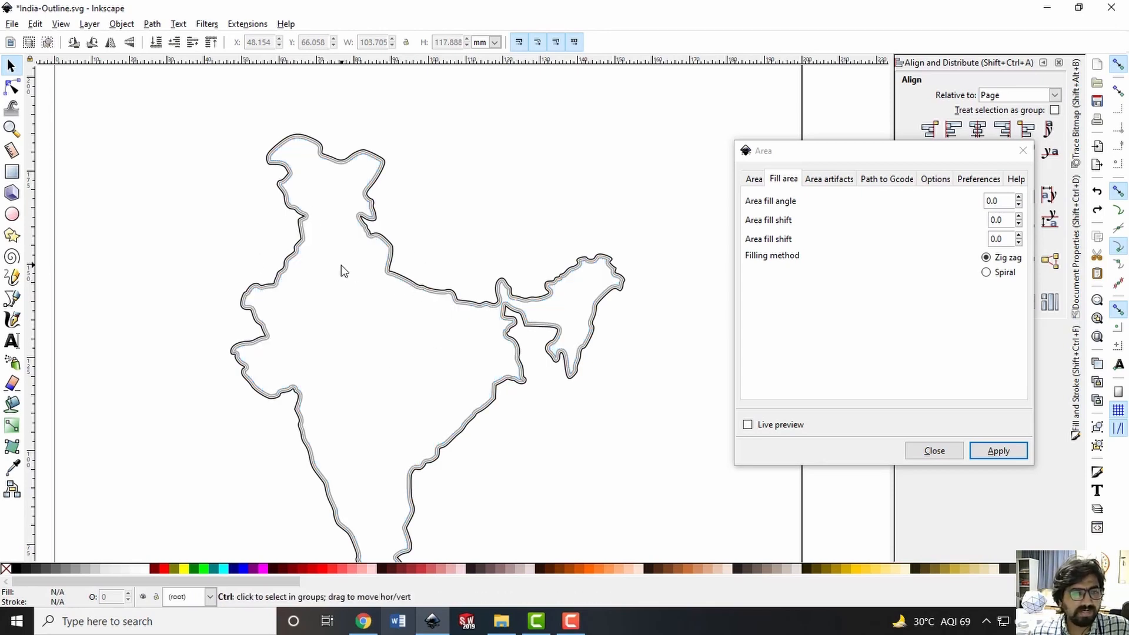
pyautogui.keyDown('ctrl'); pyautogui.scroll(3, 416, 271); pyautogui.keyUp('ctrl')
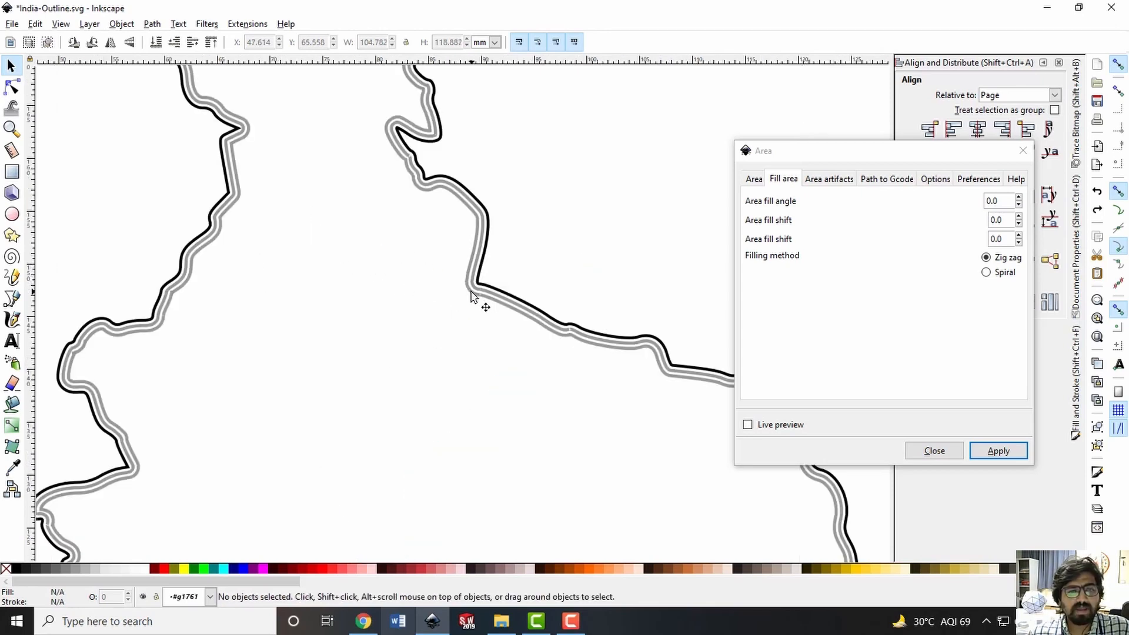
pyautogui.moveTo(478, 301); pyautogui.dragTo(460, 303)
pyautogui.hotkey('ctrl', 'z')
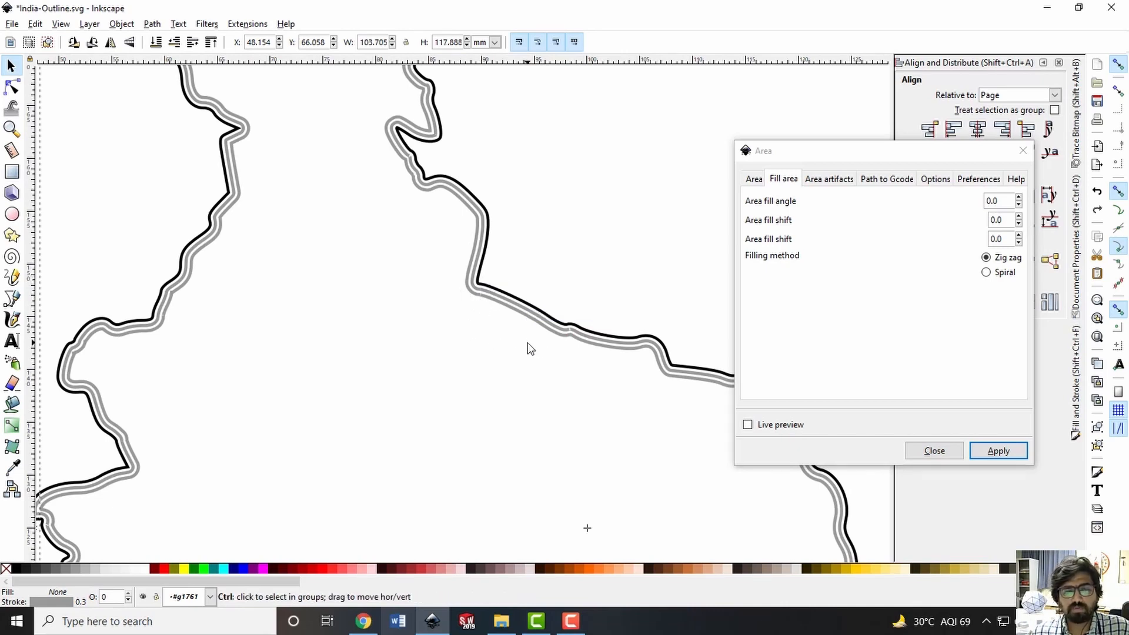
# Fill the innermost India path with Zig zag lines at an area fill angle of 45.0, both fill shifts 0.0
pyautogui.tripleClick(999, 200)
pyautogui.write('45')
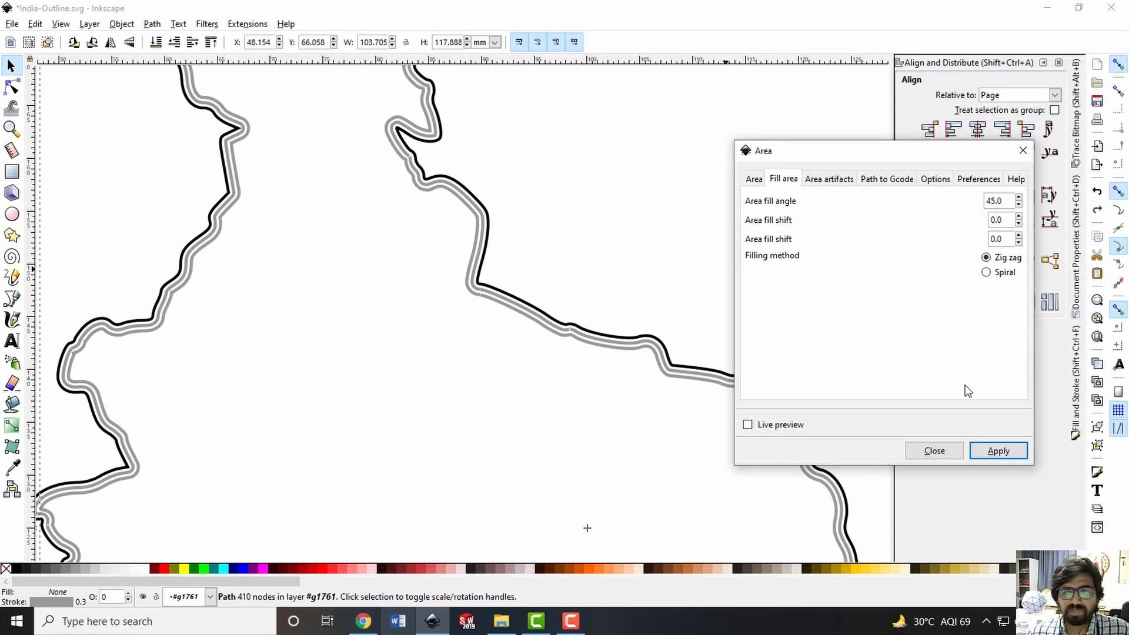
pyautogui.click(998, 451)
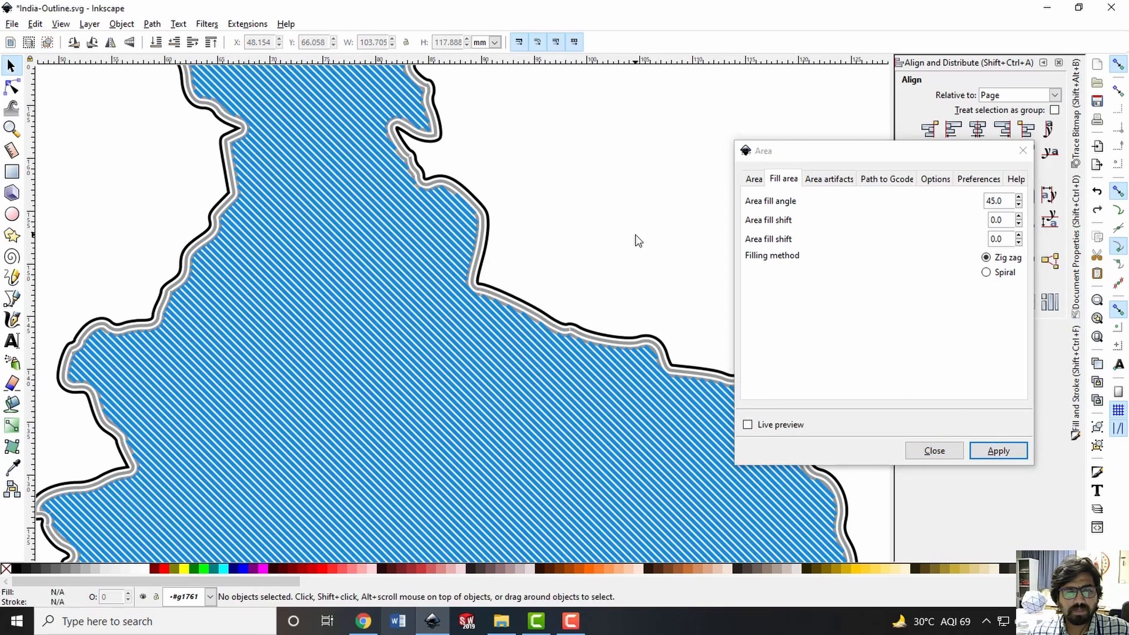
# Examine the angled zigzag fill across the India outline, both up close and as a whole
pyautogui.keyDown('ctrl'); pyautogui.scroll(-2, 630, 239); pyautogui.keyUp('ctrl')
pyautogui.keyDown('ctrl'); pyautogui.scroll(-2, 628, 234); pyautogui.keyUp('ctrl')
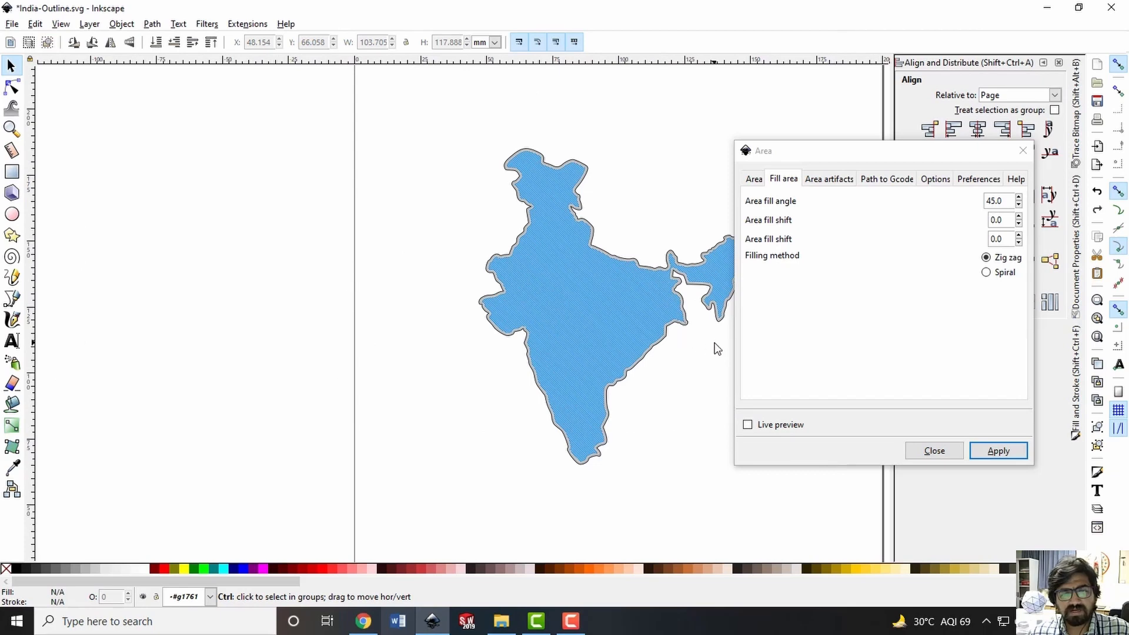
pyautogui.keyDown('ctrl'); pyautogui.scroll(2, 712, 344); pyautogui.keyUp('ctrl')
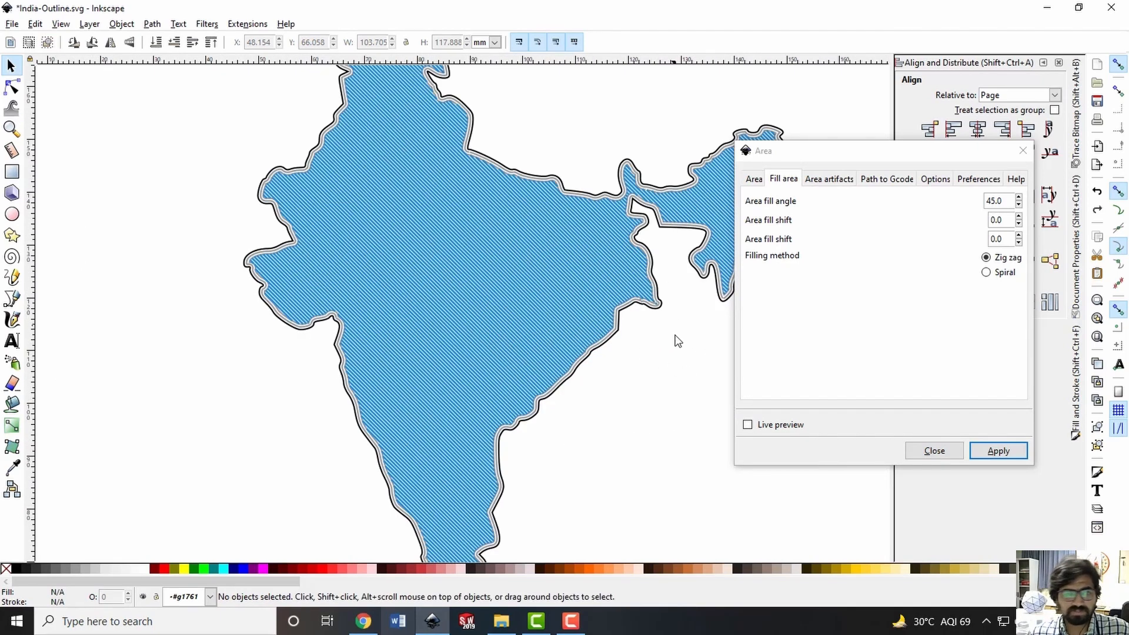
pyautogui.scroll(3, 644, 328)
pyautogui.keyDown('ctrl'); pyautogui.scroll(-2, 533, 256); pyautogui.keyUp('ctrl')
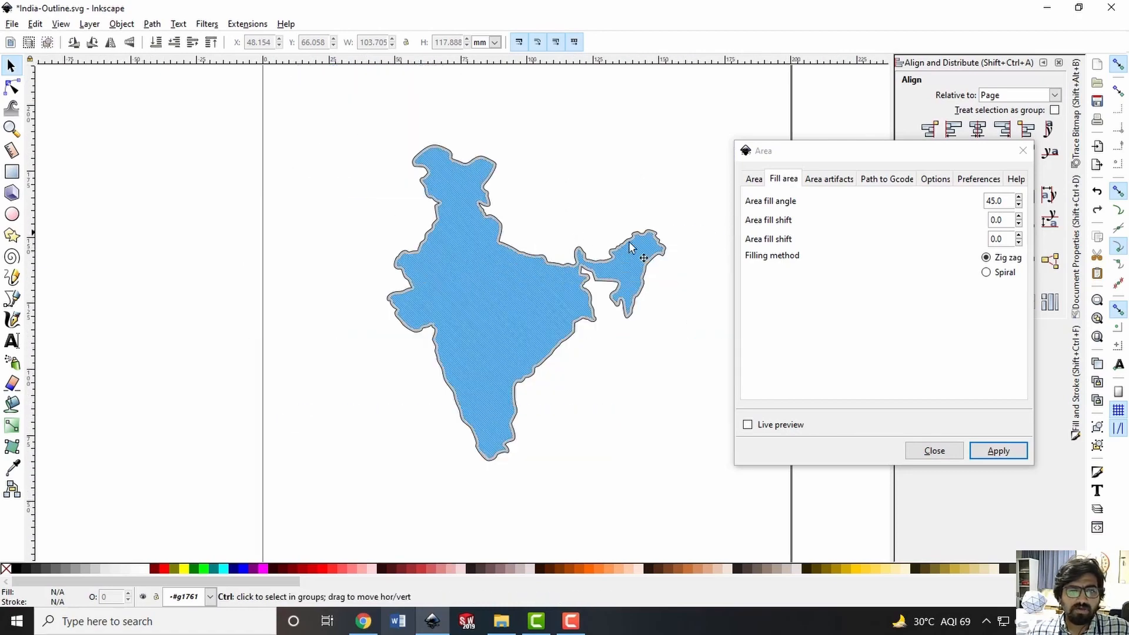
pyautogui.keyDown('ctrl'); pyautogui.scroll(2, 659, 267); pyautogui.keyUp('ctrl')
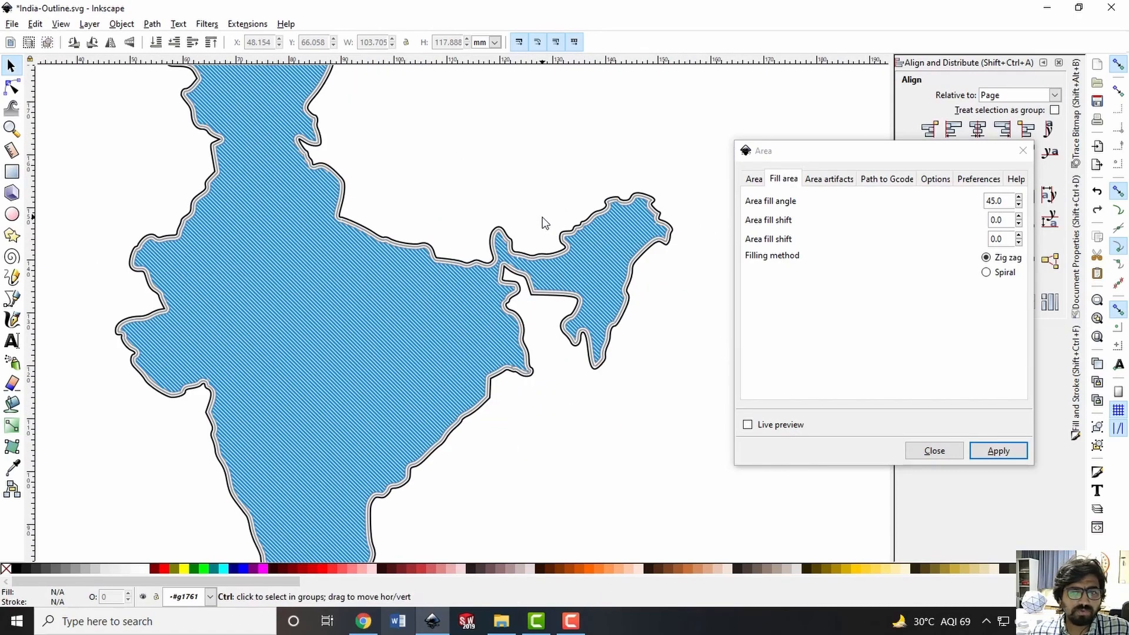
pyautogui.keyDown('ctrl'); pyautogui.scroll(-1, 479, 217); pyautogui.keyUp('ctrl')
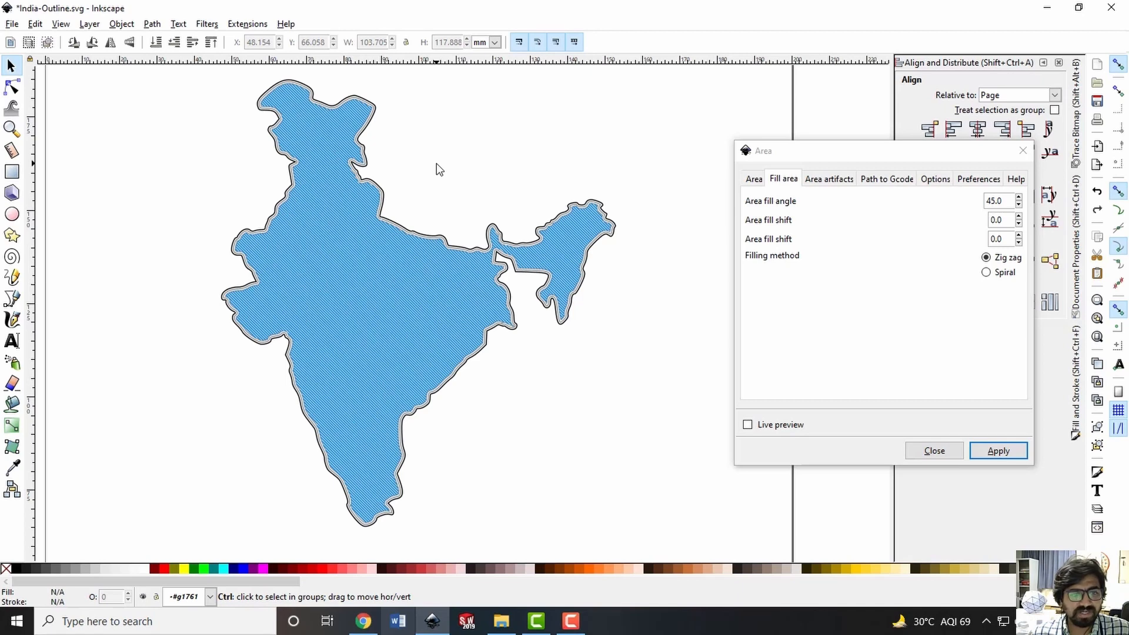
# Reselect the innermost India path within its group and fill it using the Spiral filling method with fill angle 45.0
pyautogui.click(399, 232)
pyautogui.keyDown('ctrl'); pyautogui.scroll(2, 378, 391); pyautogui.keyUp('ctrl')
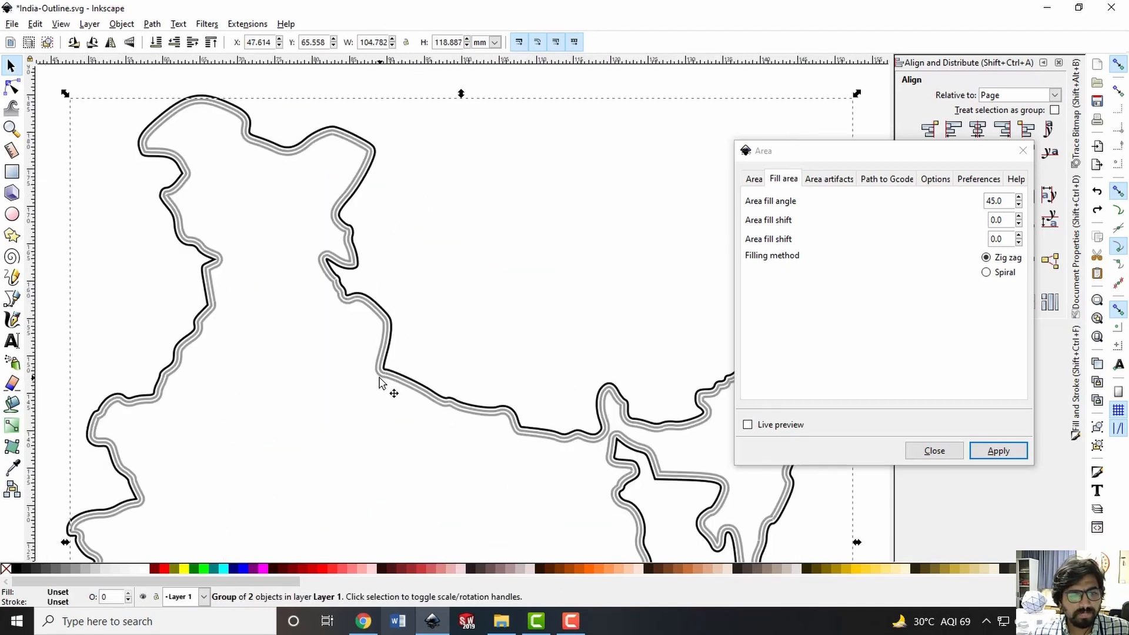
pyautogui.doubleClick(380, 378)
pyautogui.click(379, 378)
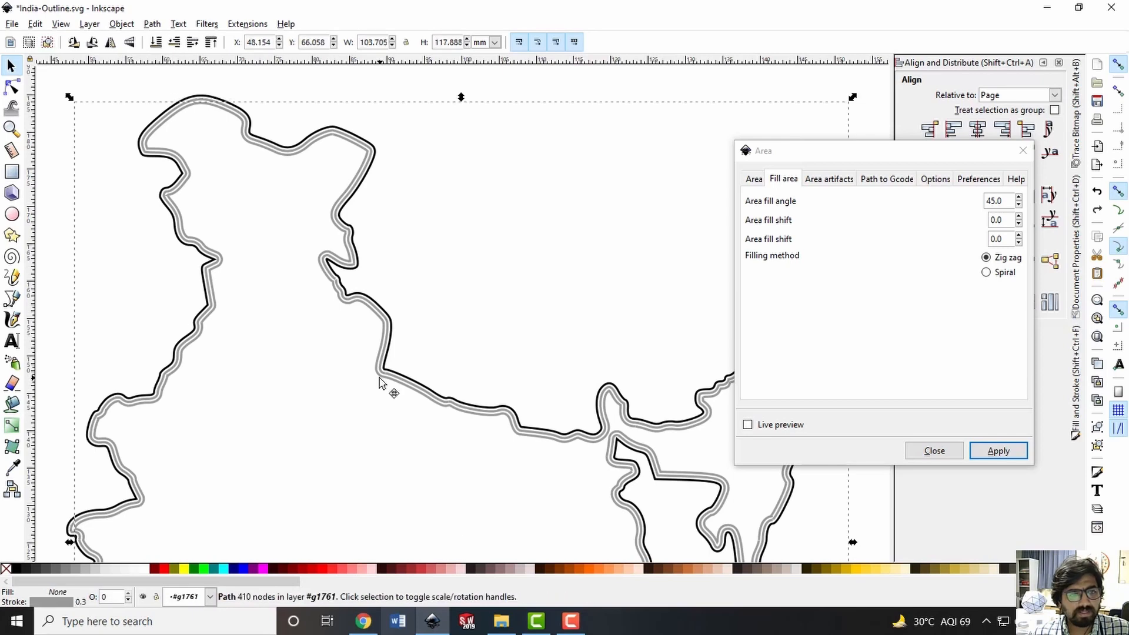
pyautogui.moveTo(380, 378); pyautogui.dragTo(379, 377)
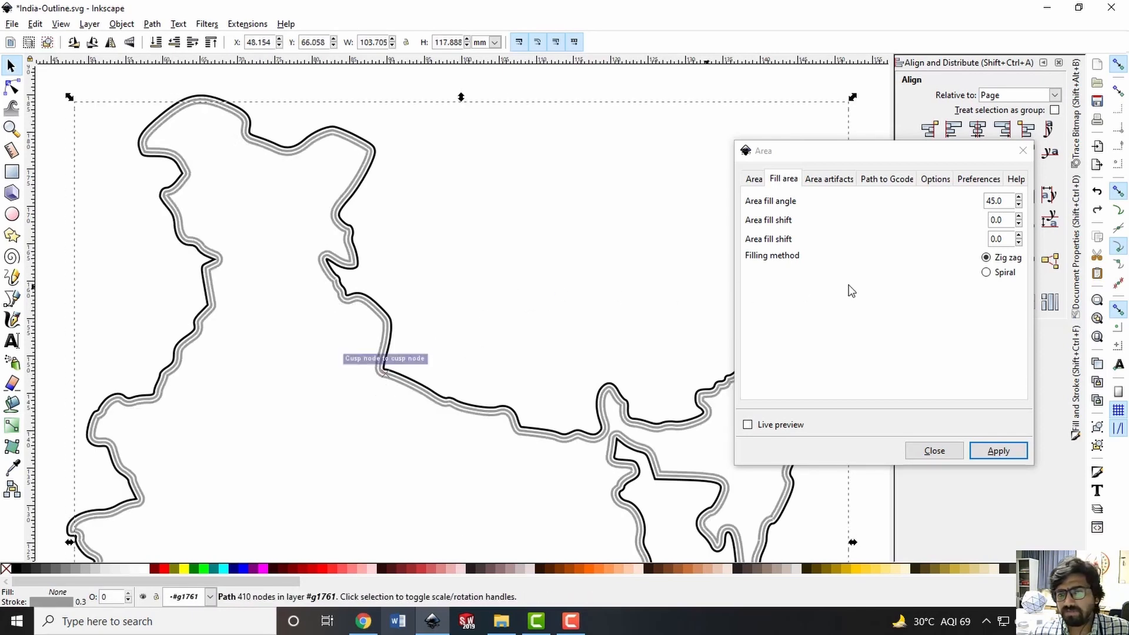
pyautogui.click(1005, 272)
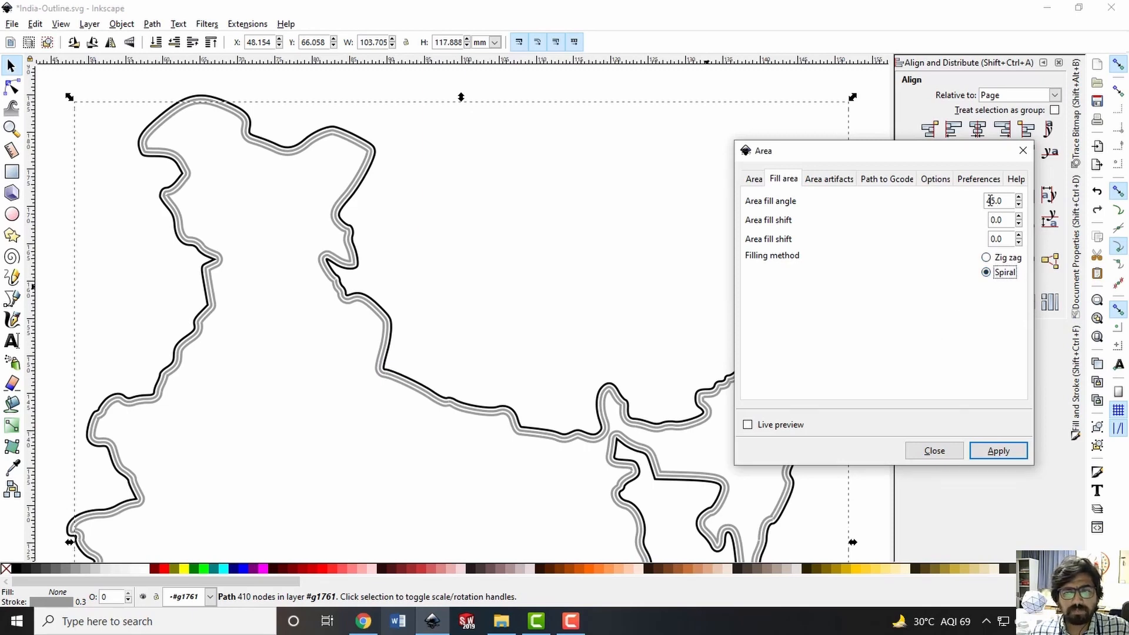
pyautogui.click(998, 450)
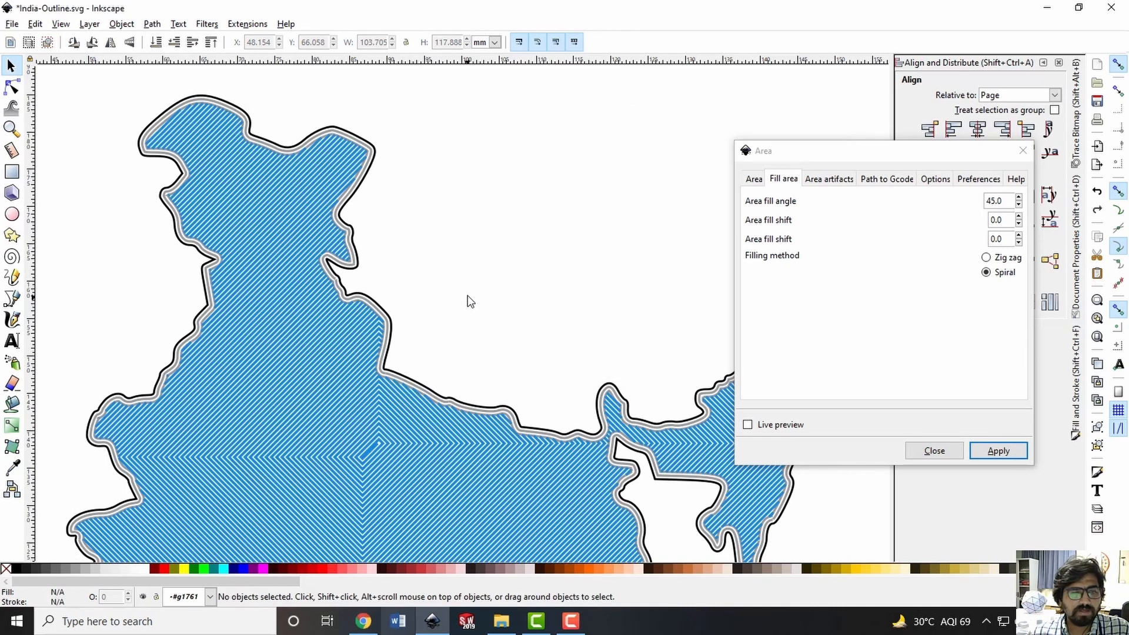
# Examine the spiral fill pattern around its centre, across the northeastern region and over the whole India outline
pyautogui.scroll(-3, 467, 300)
pyautogui.keyDown('ctrl'); pyautogui.scroll(-1, 468, 293); pyautogui.keyUp('ctrl')
pyautogui.keyDown('ctrl'); pyautogui.scroll(3, 450, 341); pyautogui.keyUp('ctrl')
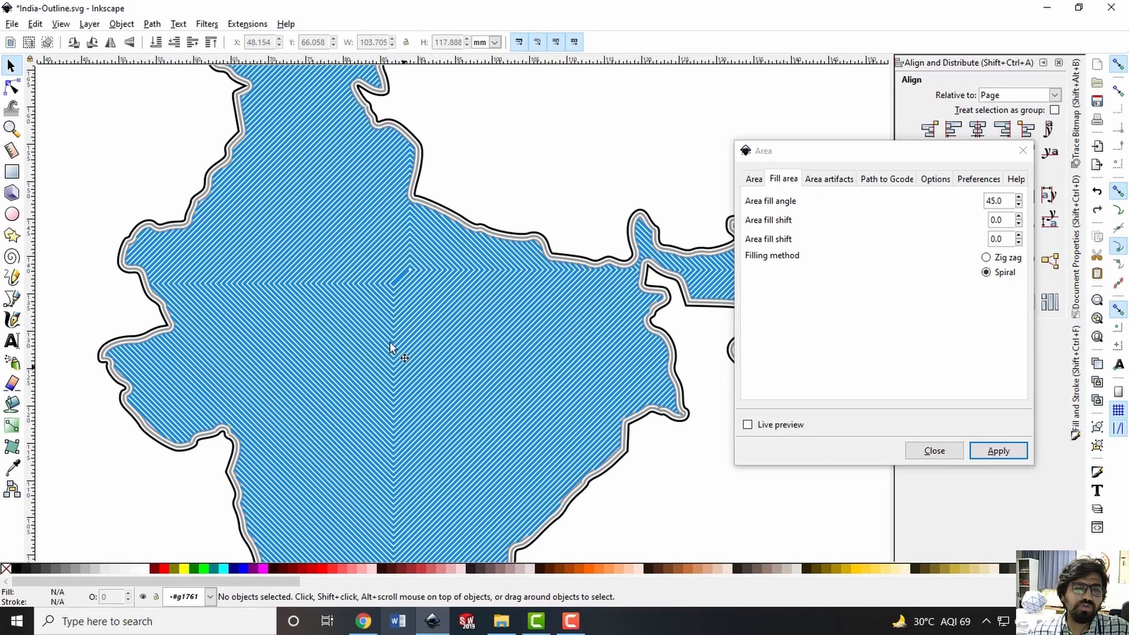
pyautogui.press('ctrl')
pyautogui.keyDown('ctrl'); pyautogui.scroll(-2, 429, 316); pyautogui.keyUp('ctrl')
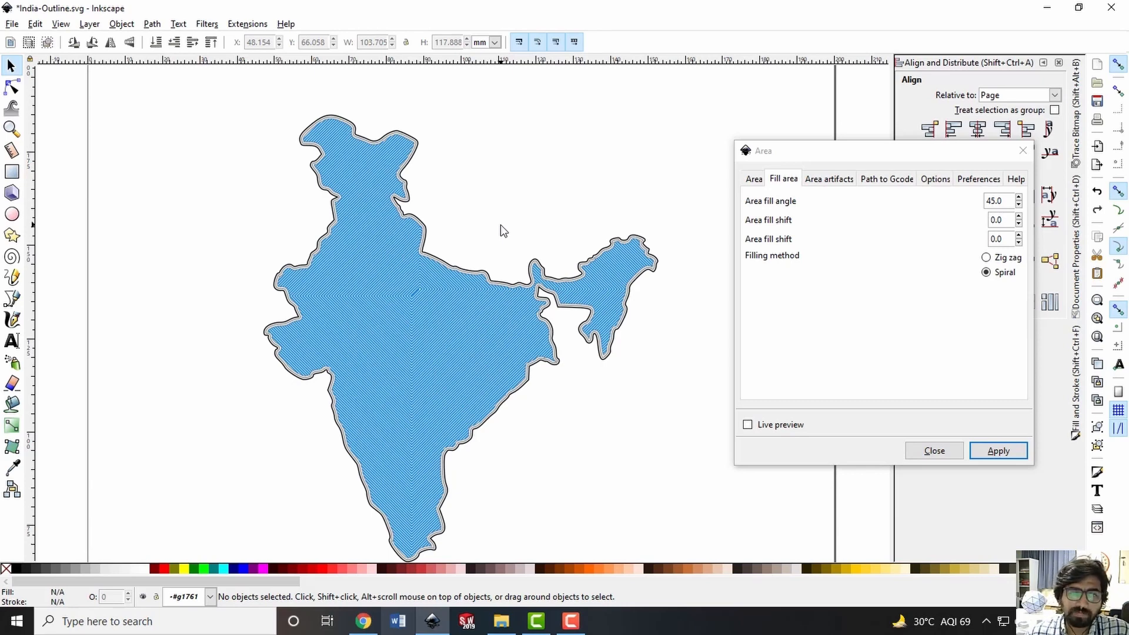
pyautogui.keyDown('ctrl'); pyautogui.scroll(2, 412, 215); pyautogui.keyUp('ctrl')
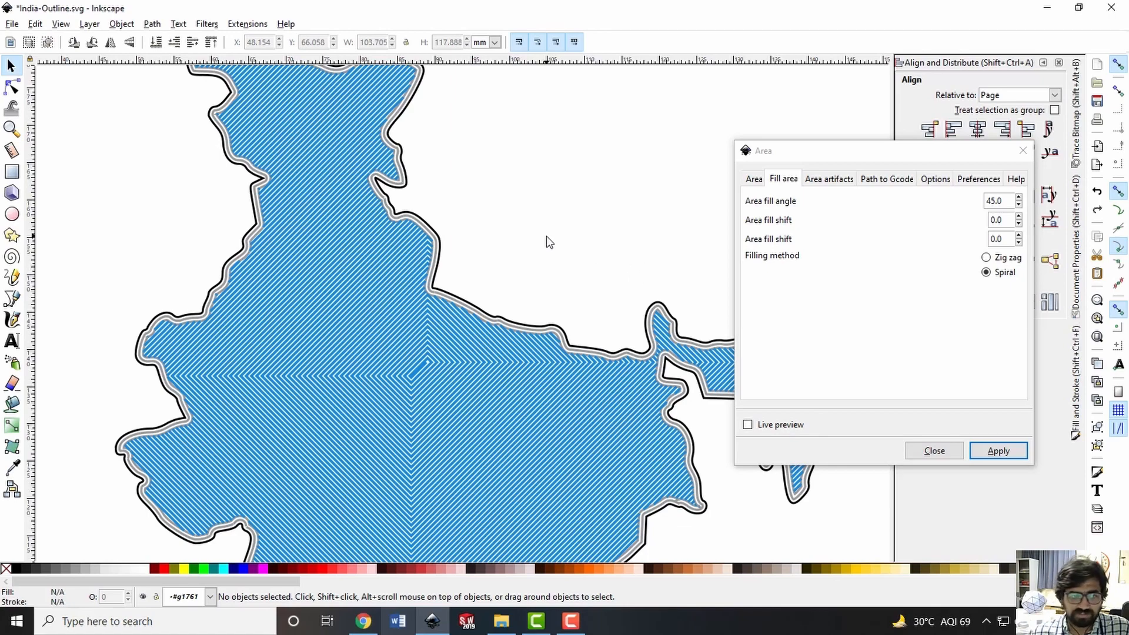
pyautogui.keyDown('ctrl'); pyautogui.scroll(-3, 546, 235); pyautogui.keyUp('ctrl')
pyautogui.keyDown('ctrl'); pyautogui.scroll(2, 697, 277); pyautogui.keyUp('ctrl')
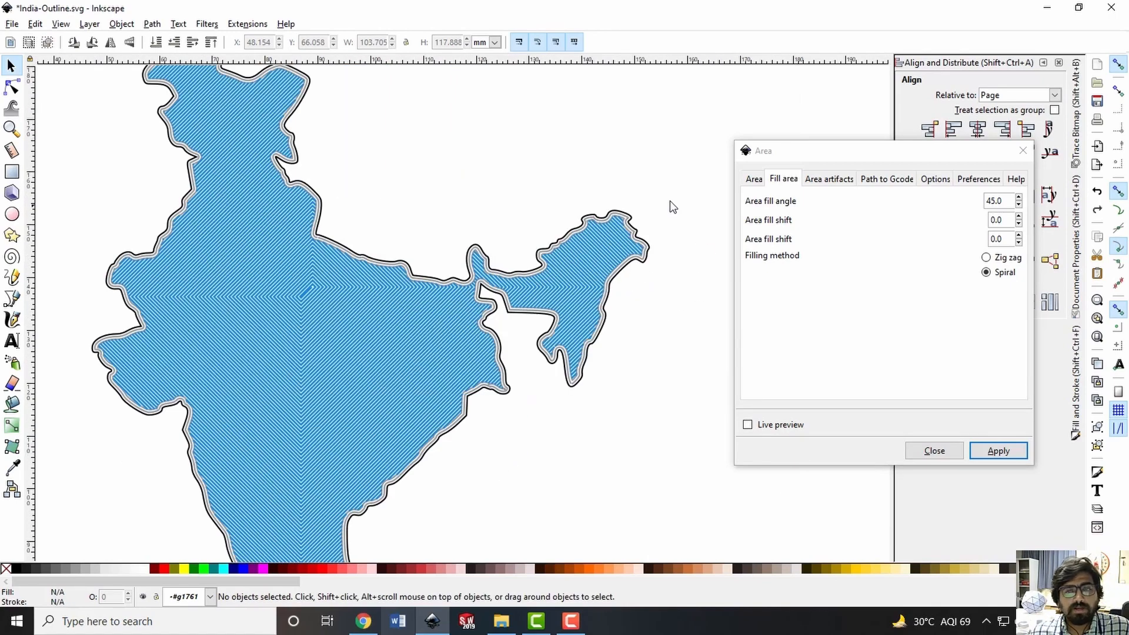
pyautogui.keyDown('ctrl'); pyautogui.scroll(-1, 528, 228); pyautogui.keyUp('ctrl')
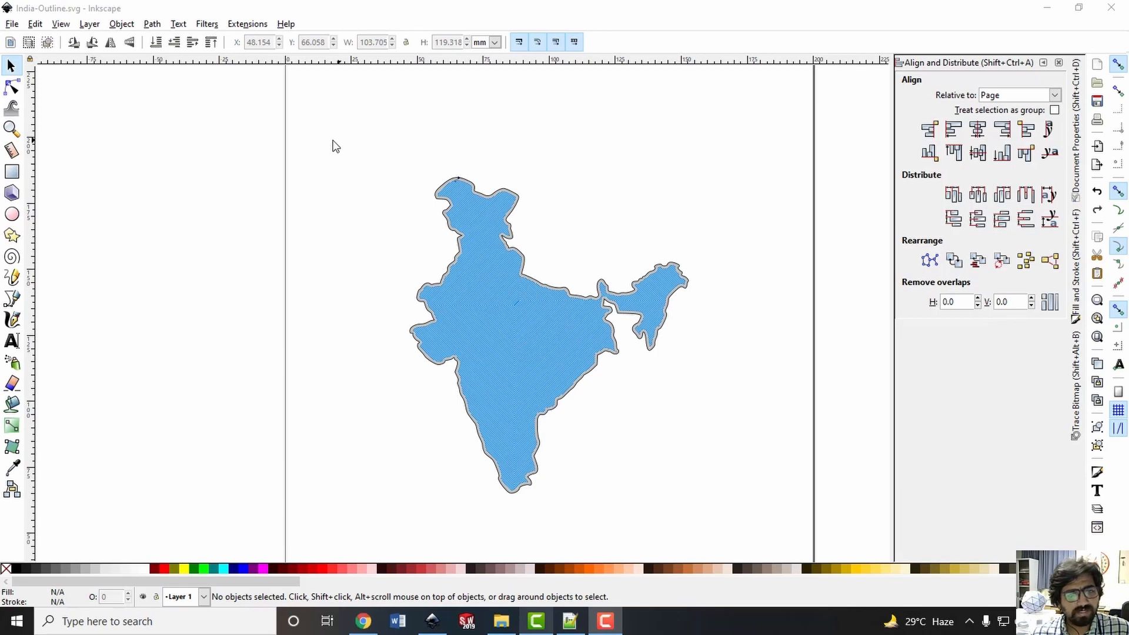
# Try to convert all objects of the filled India drawing to paths, and clear the selection
pyautogui.moveTo(330, 141); pyautogui.dragTo(739, 522)
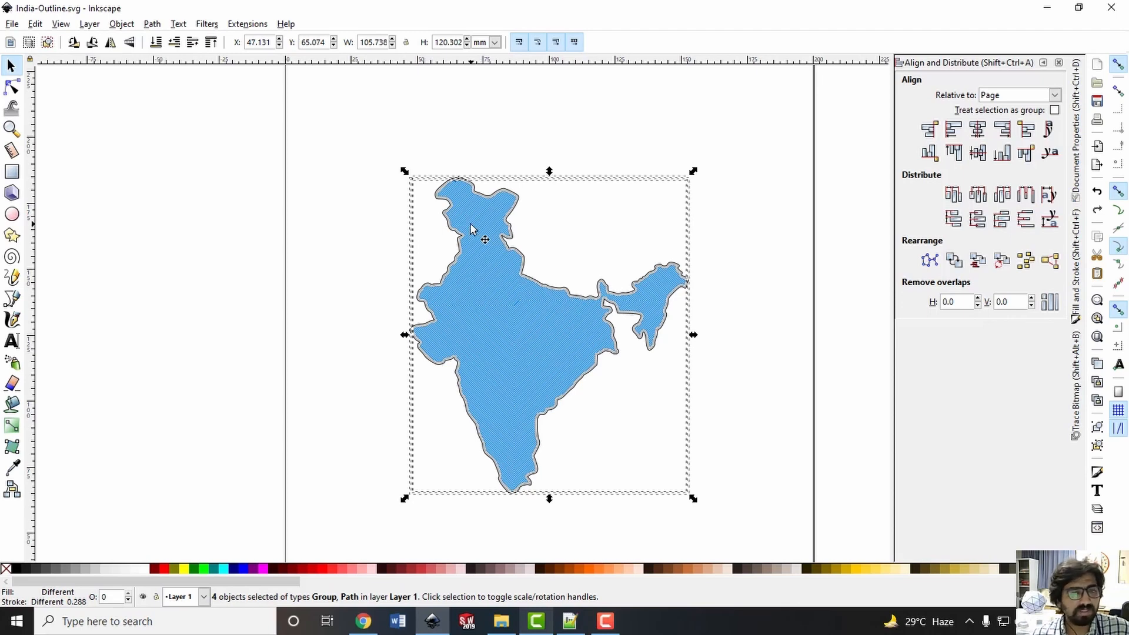
pyautogui.click(156, 24)
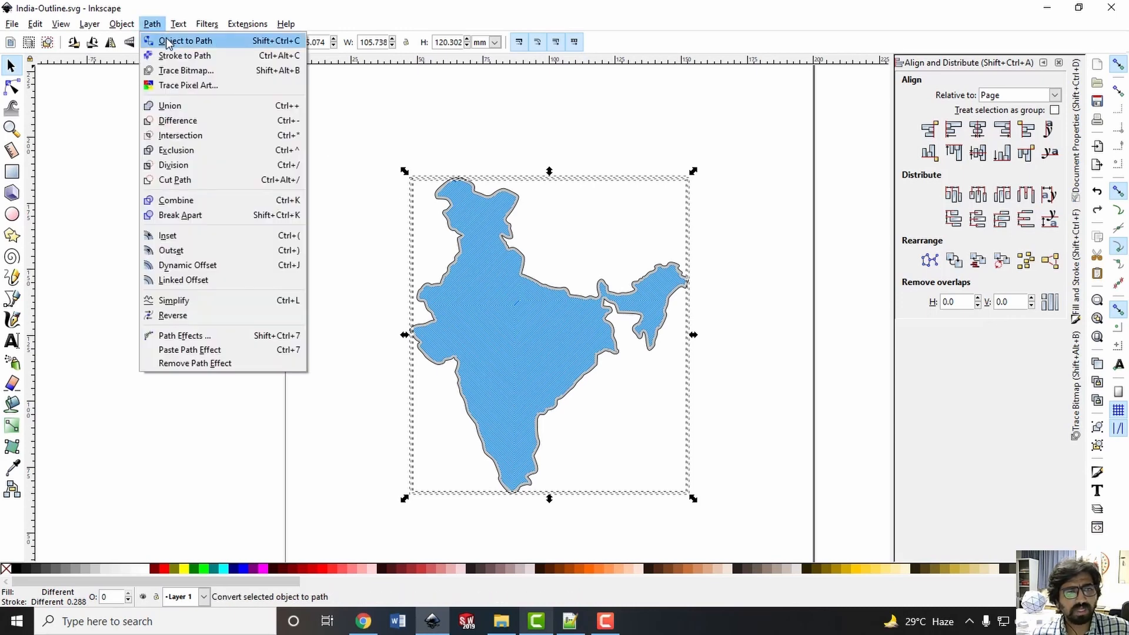
pyautogui.click(184, 41)
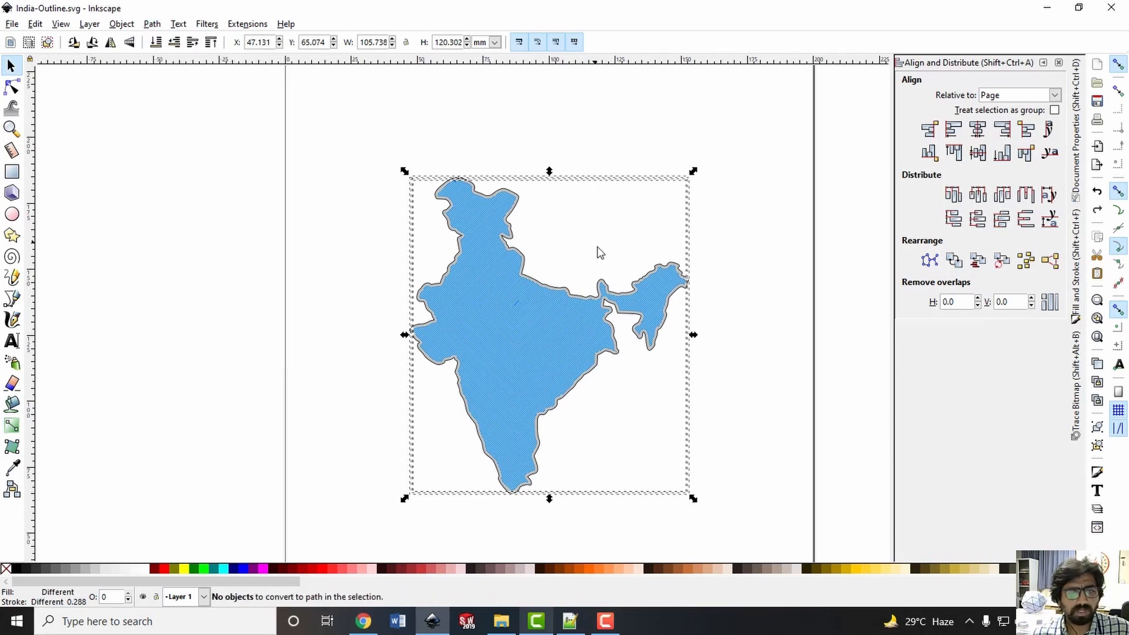
pyautogui.click(627, 263)
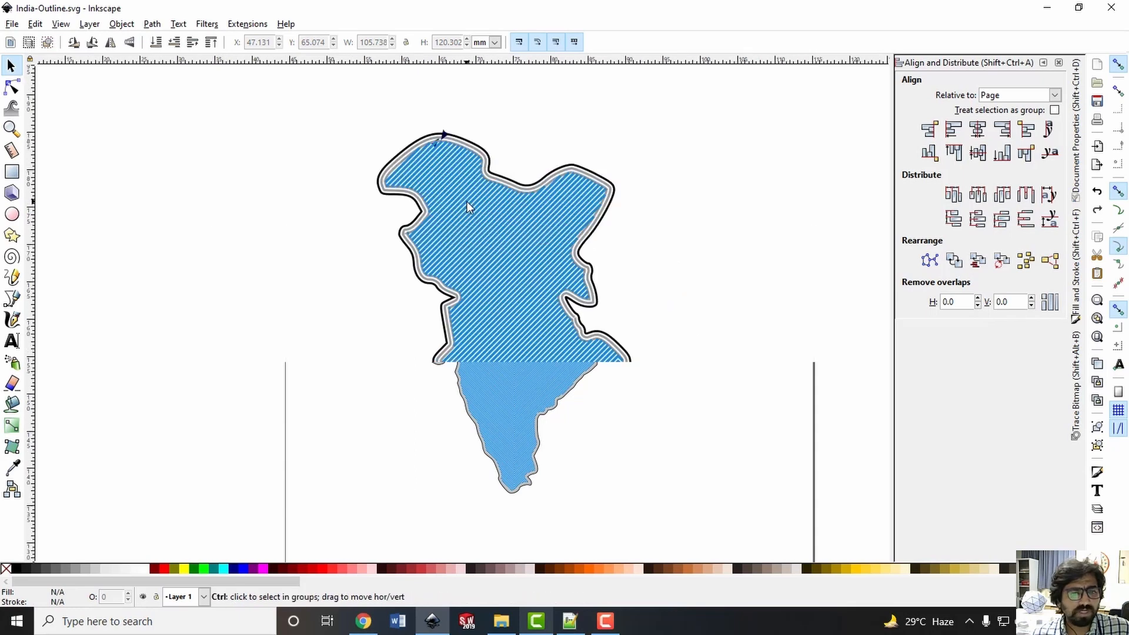
# Generate G-code from the whole India drawing using Path to Gcode with biarc tolerance 0.05000, splitting depth 4 and Subpath by subpath cutting order
pyautogui.keyDown('ctrl'); pyautogui.scroll(3, 453, 201); pyautogui.keyUp('ctrl')
pyautogui.keyDown('ctrl'); pyautogui.scroll(-3, 478, 227); pyautogui.keyUp('ctrl')
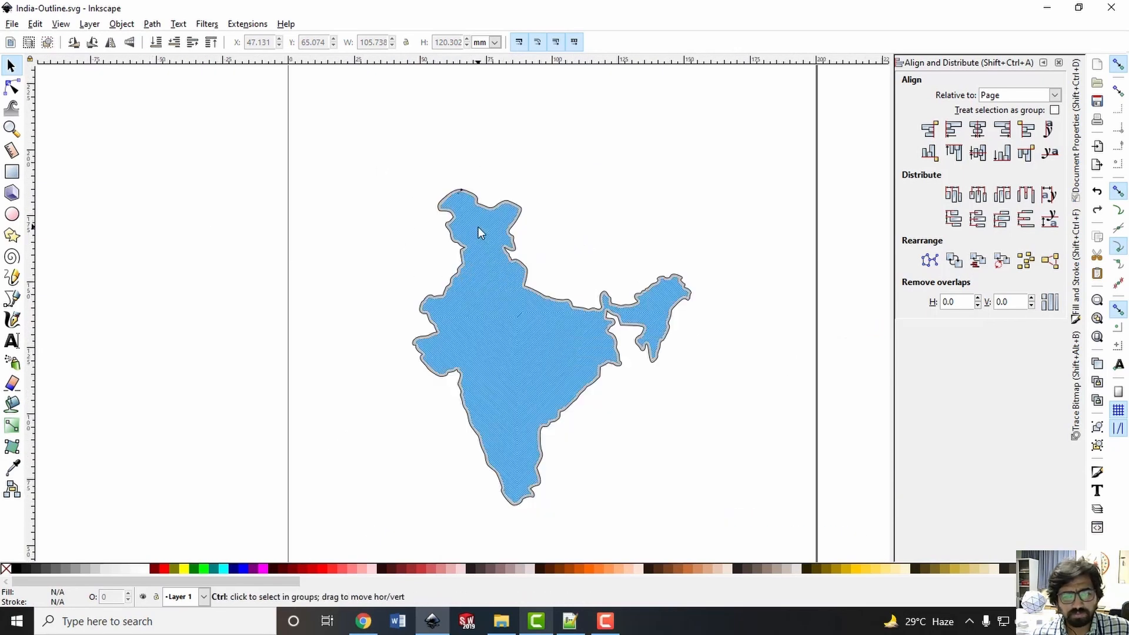
pyautogui.moveTo(364, 171); pyautogui.dragTo(746, 537)
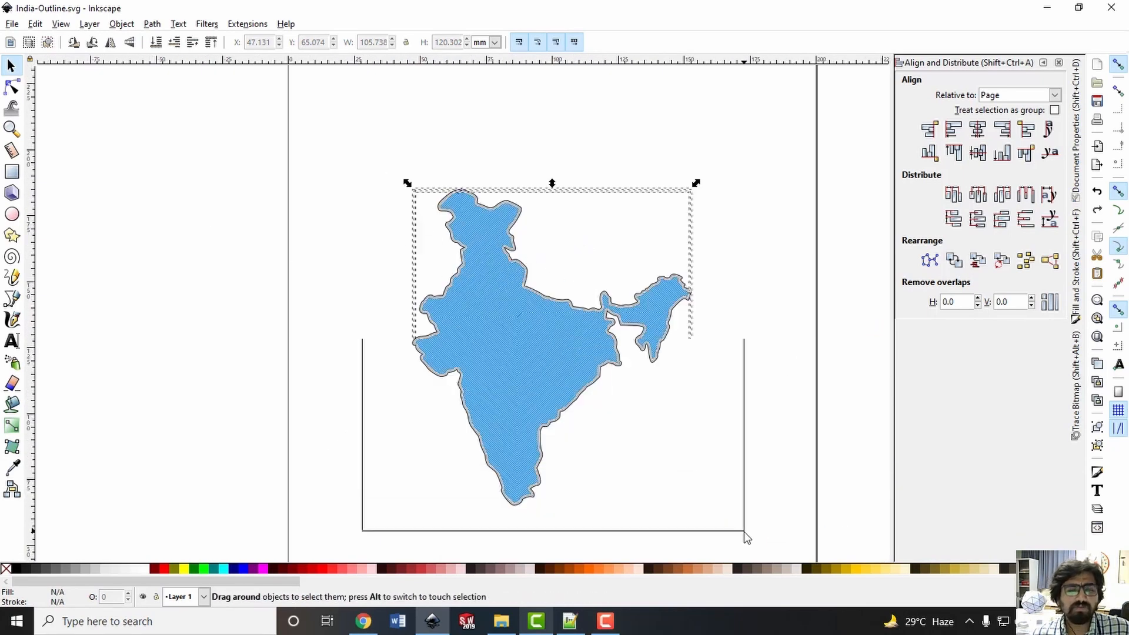
pyautogui.click(247, 26)
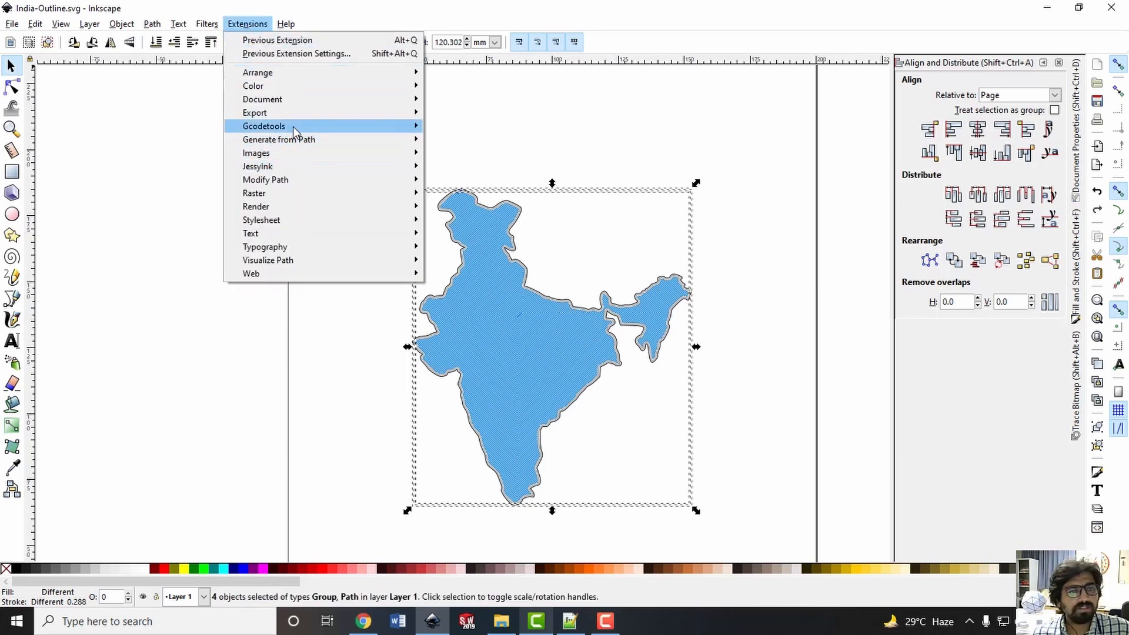
pyautogui.moveTo(294, 129)
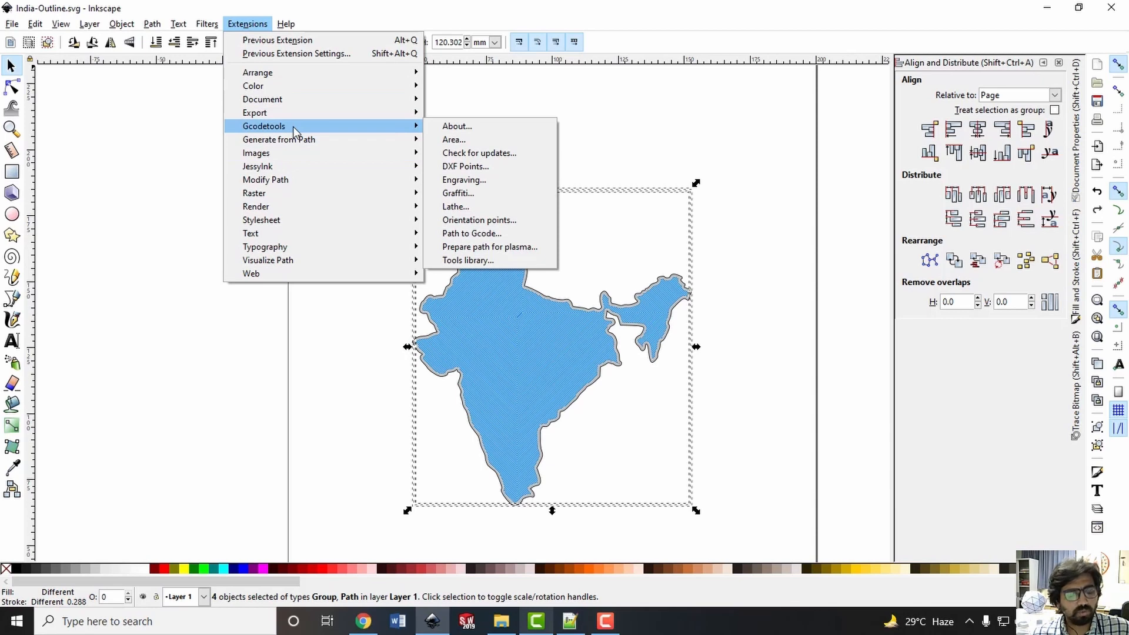
pyautogui.click(495, 235)
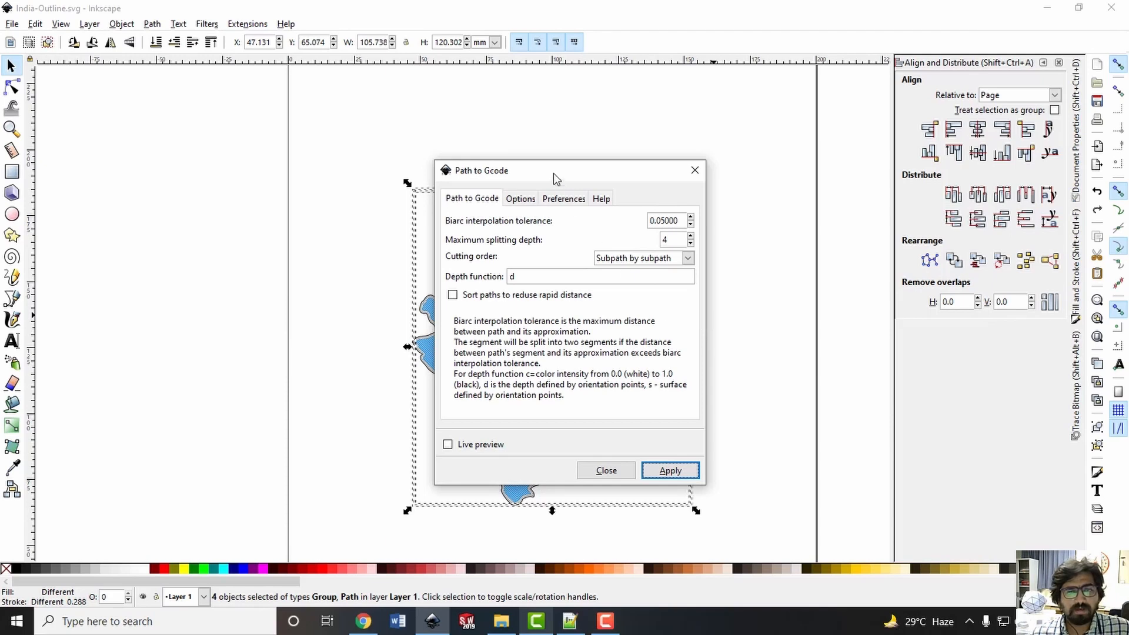
pyautogui.moveTo(554, 177); pyautogui.dragTo(846, 166)
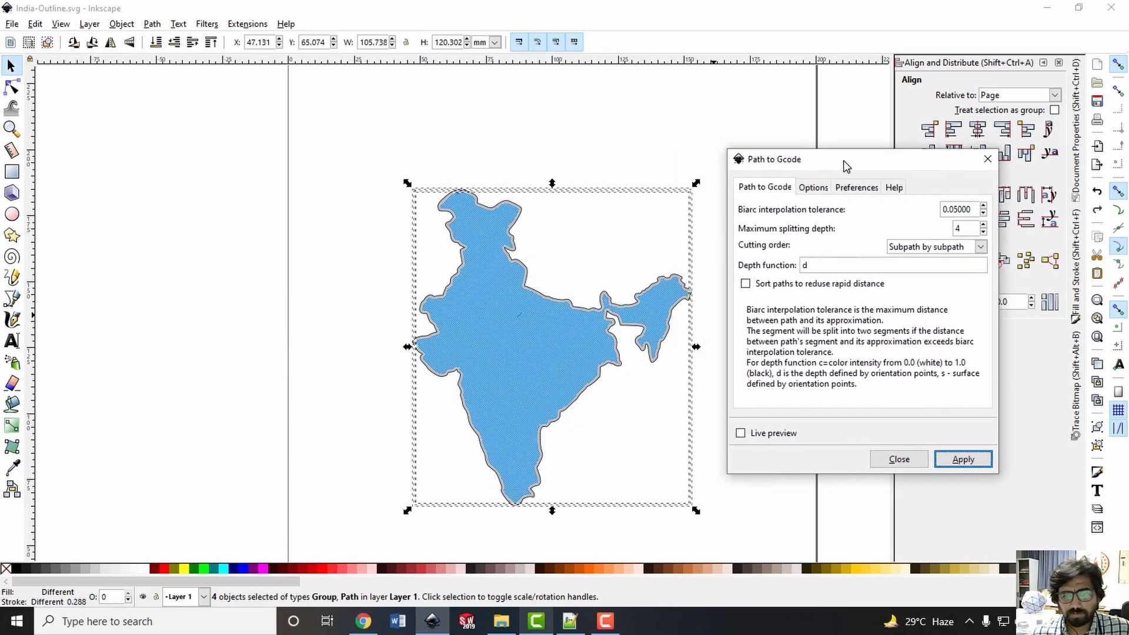
pyautogui.click(962, 459)
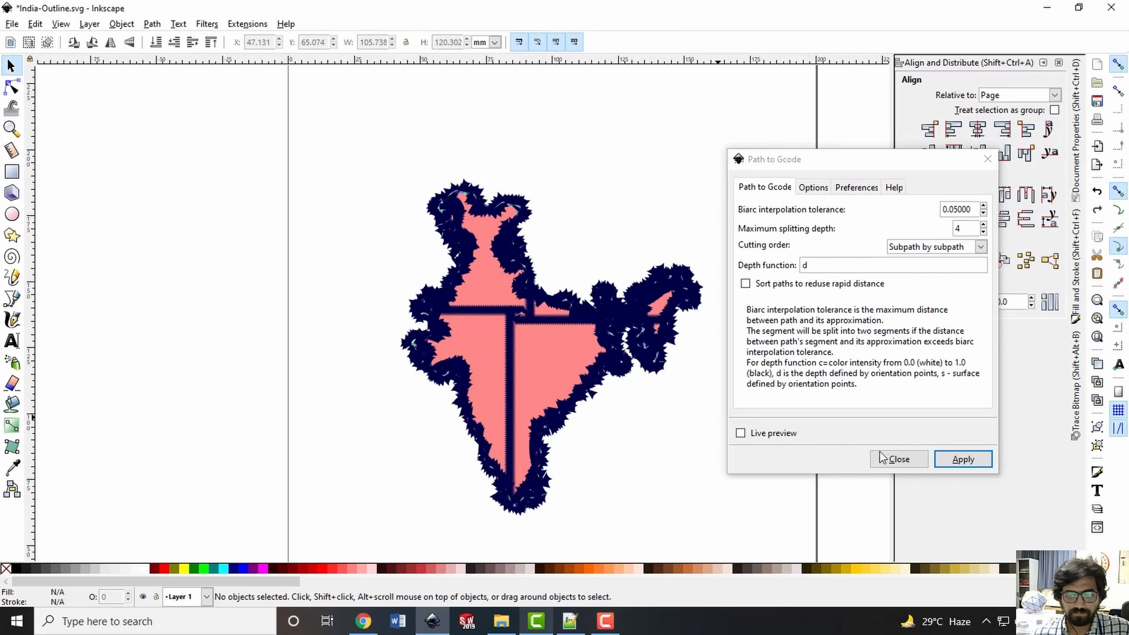
pyautogui.click(898, 459)
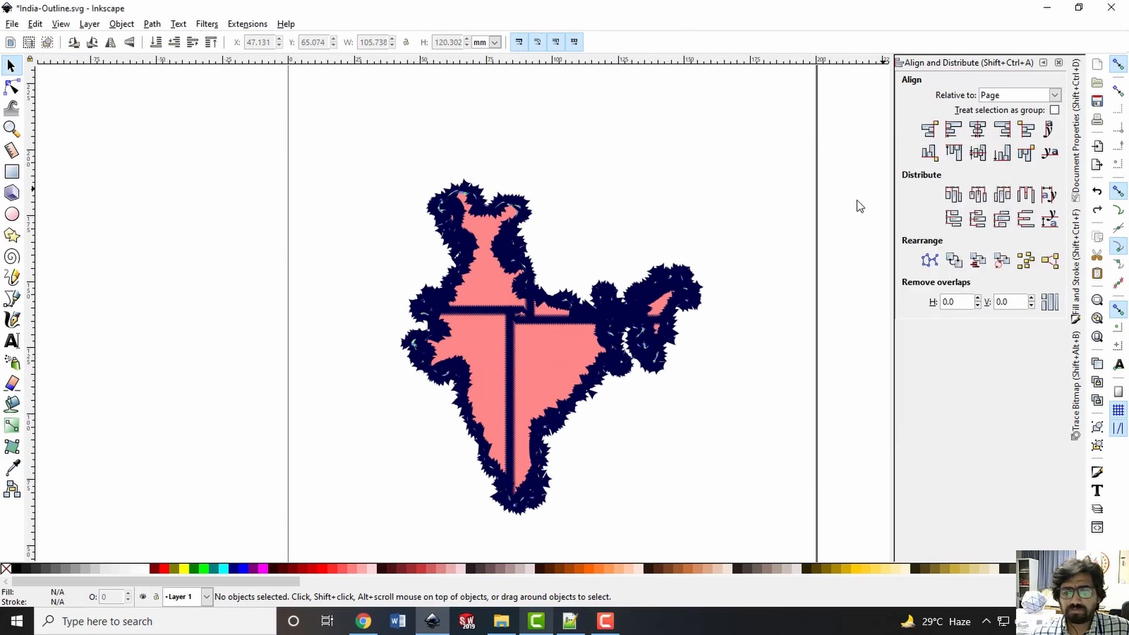
# Open the generated _0003 NC file from its File Explorer folder in Notepad++ and look through its G-code from header to footer
pyautogui.click(505, 620)
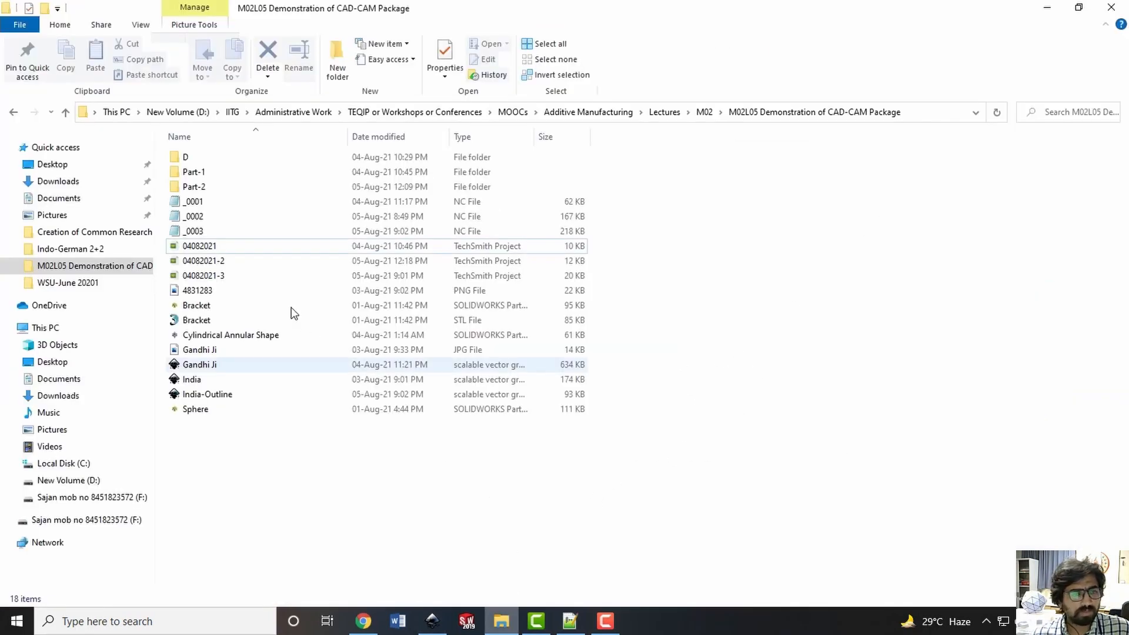
pyautogui.click(203, 235)
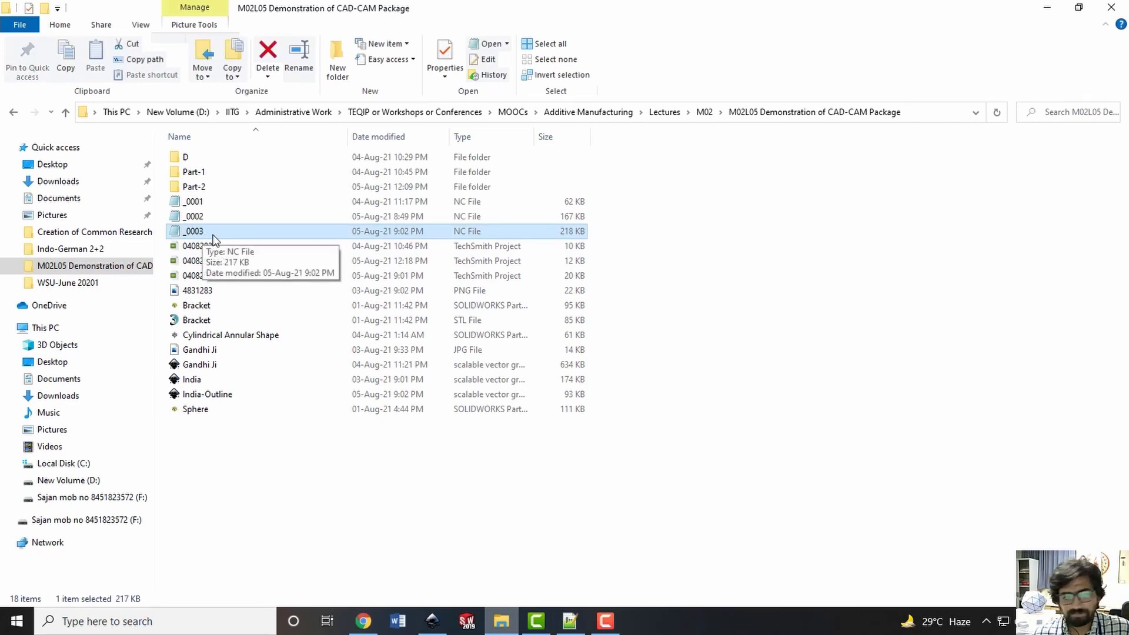
pyautogui.rightClick(213, 234)
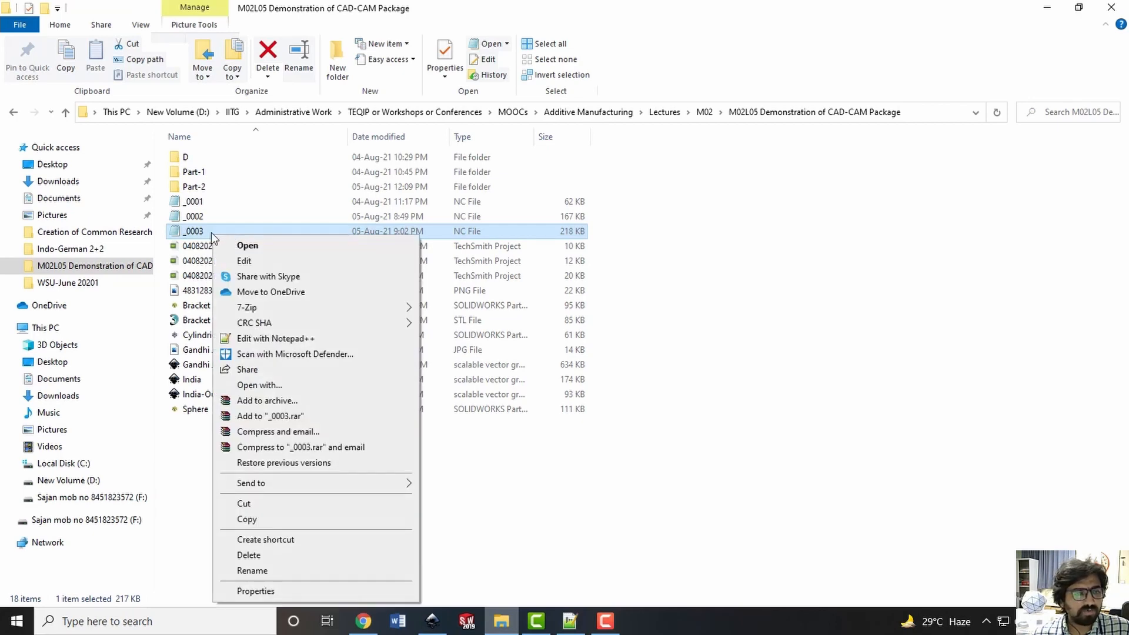
pyautogui.click(263, 340)
pyautogui.click(451, 315)
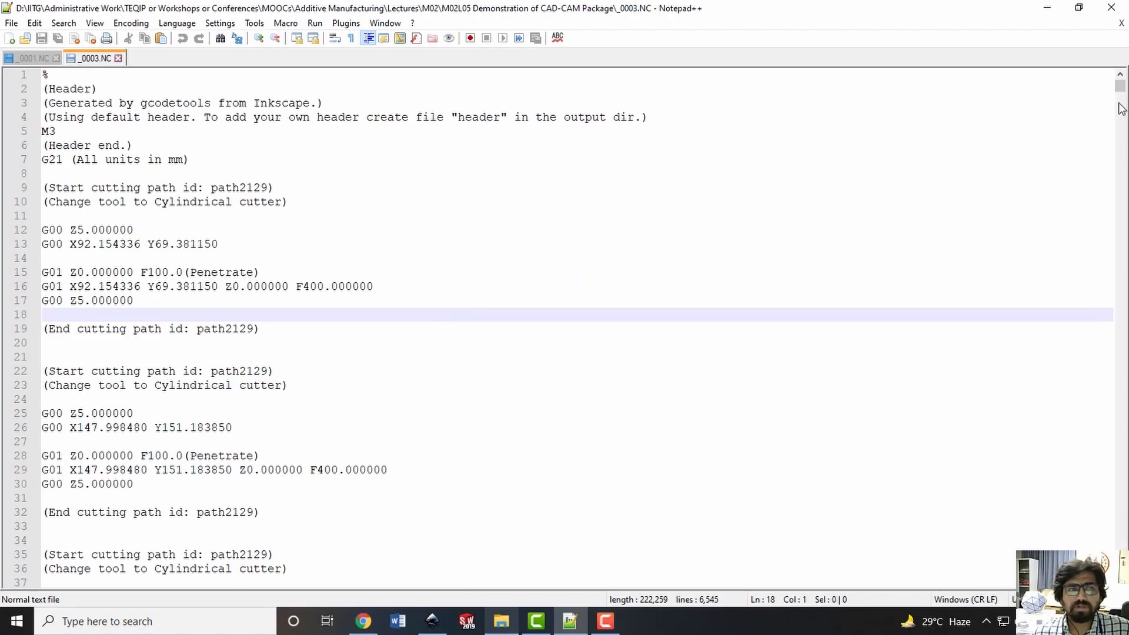
pyautogui.moveTo(1119, 90); pyautogui.dragTo(1128, 582)
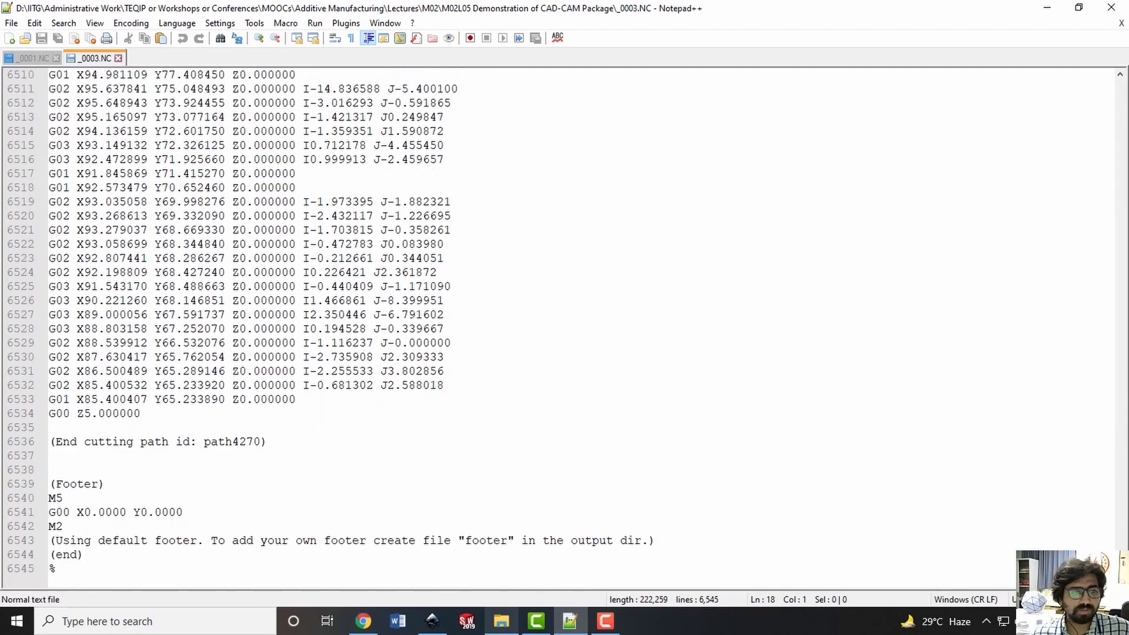
pyautogui.moveTo(1120, 575); pyautogui.dragTo(1121, 85)
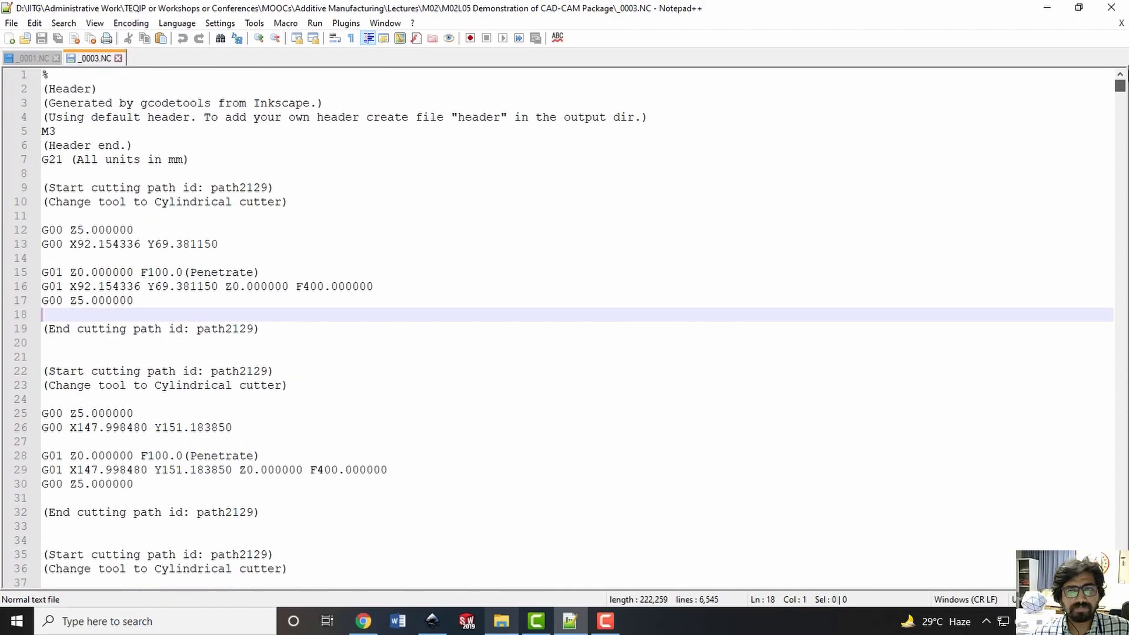
# Copy the entire G-code of the _0003 file, switch to Chrome, search for nc viewer and open the ncviewer.com site
pyautogui.click(377, 225)
pyautogui.hotkey('ctrl', 'a')
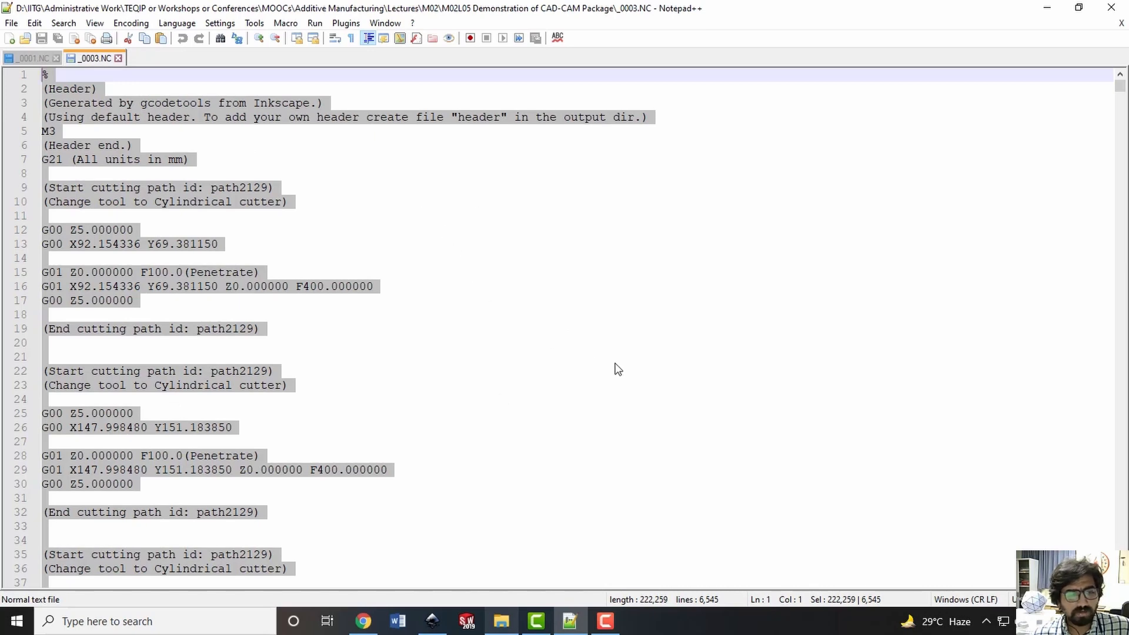
pyautogui.click(352, 632)
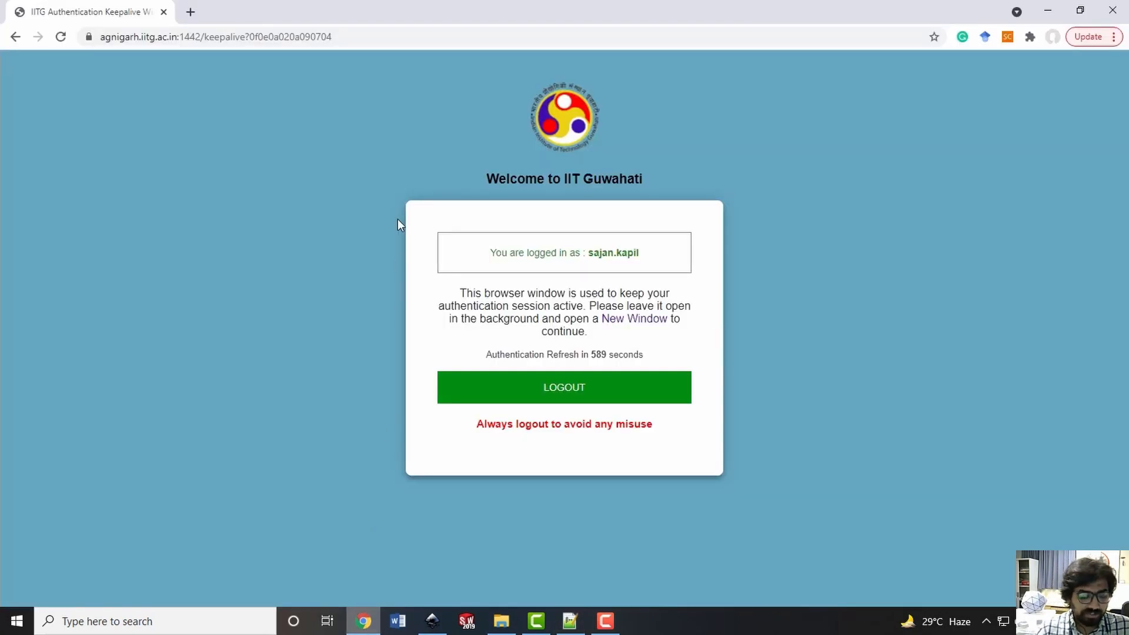
pyautogui.hotkey('ctrl', 't')
pyautogui.write('nc')
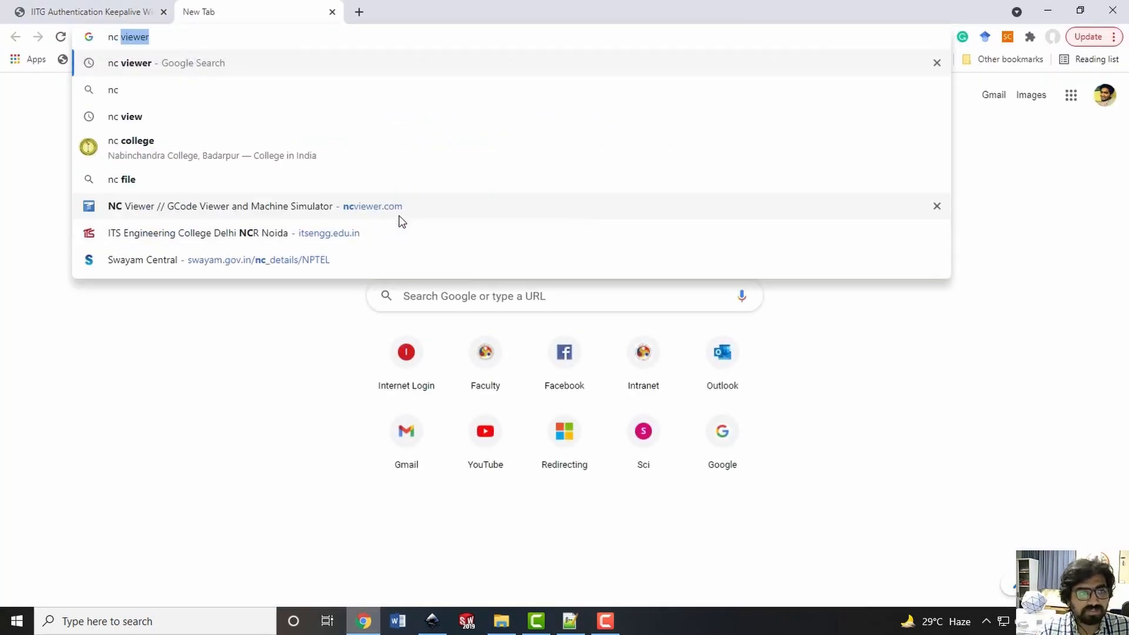
pyautogui.press('Return')
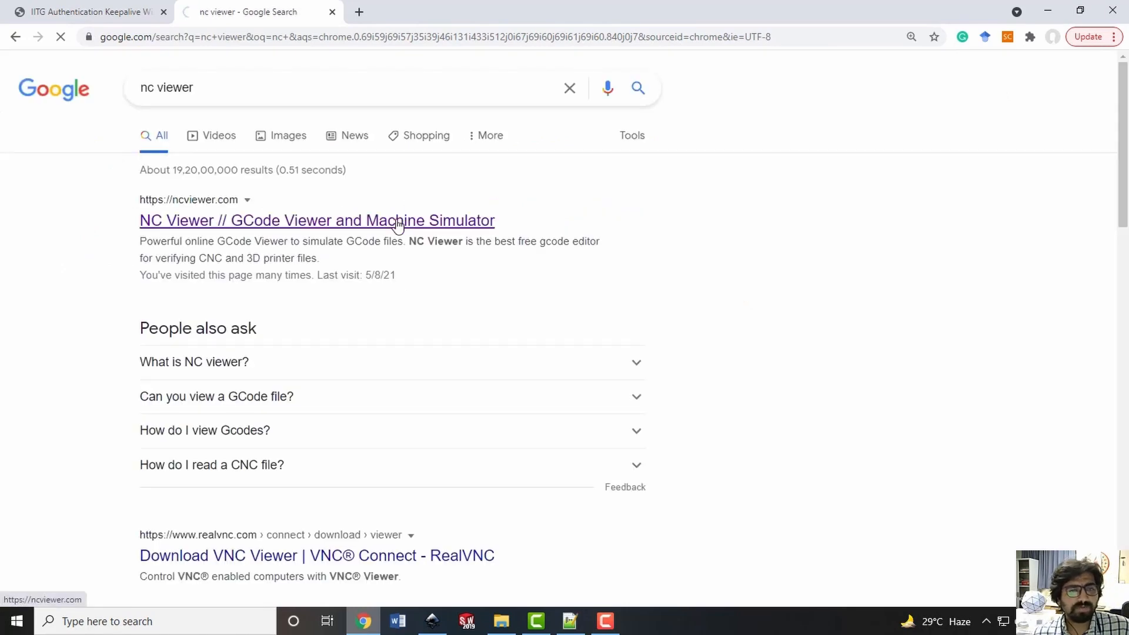
pyautogui.click(397, 220)
# Replace the welcome text in the GCode File editor with the copied India G-code and plot it
pyautogui.click(192, 250)
pyautogui.hotkey('ctrl', 'a')
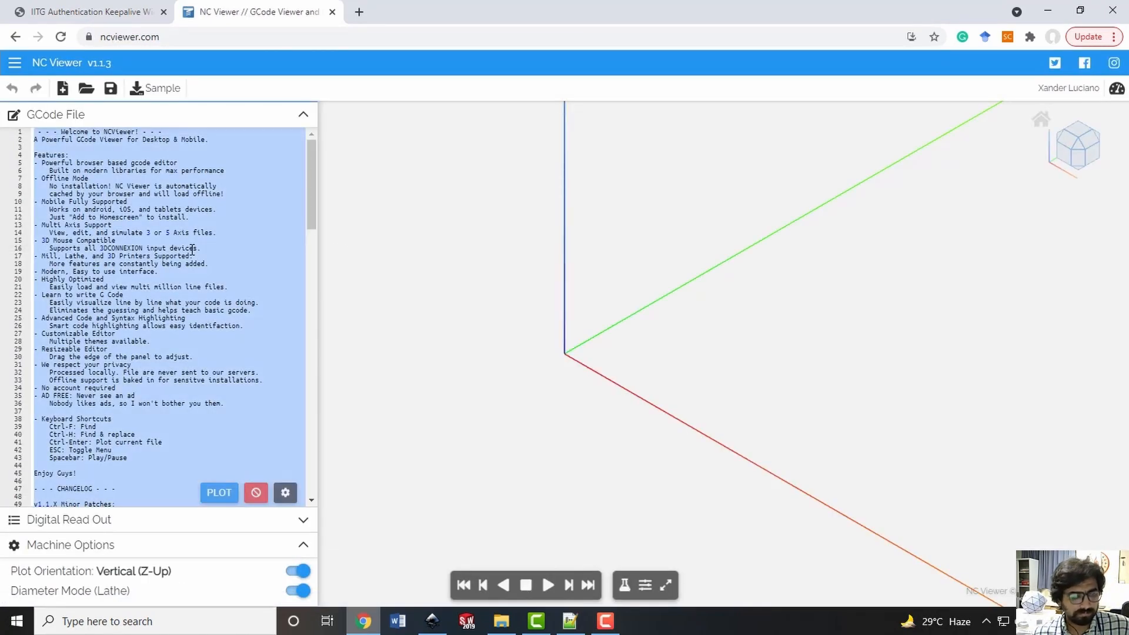
pyautogui.hotkey('ctrl', 'v')
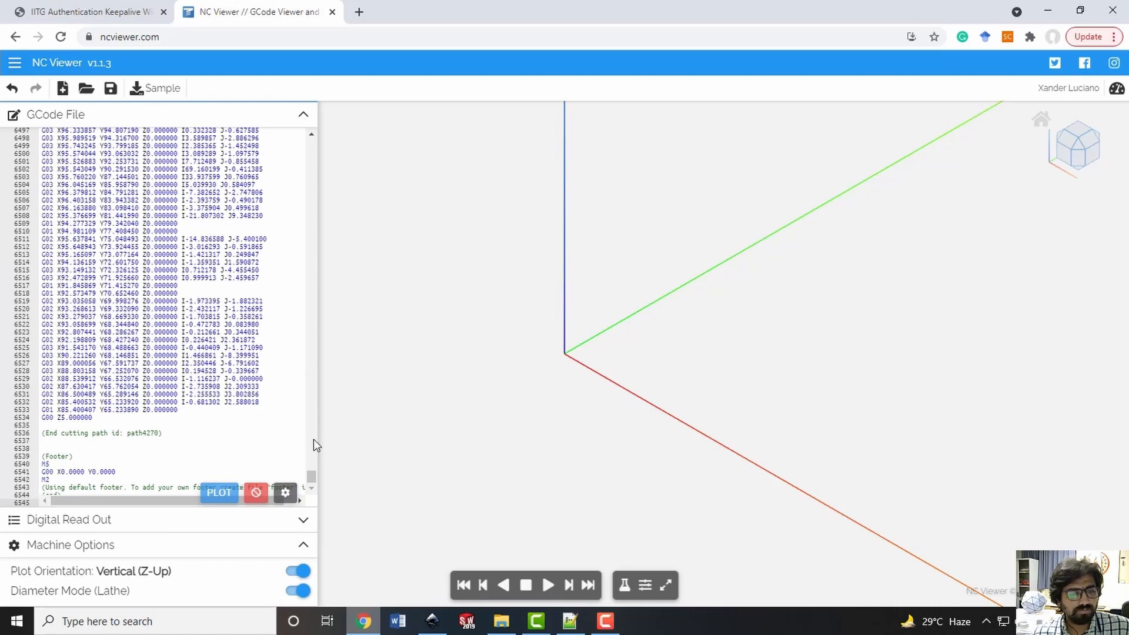
pyautogui.moveTo(313, 472); pyautogui.dragTo(317, 129)
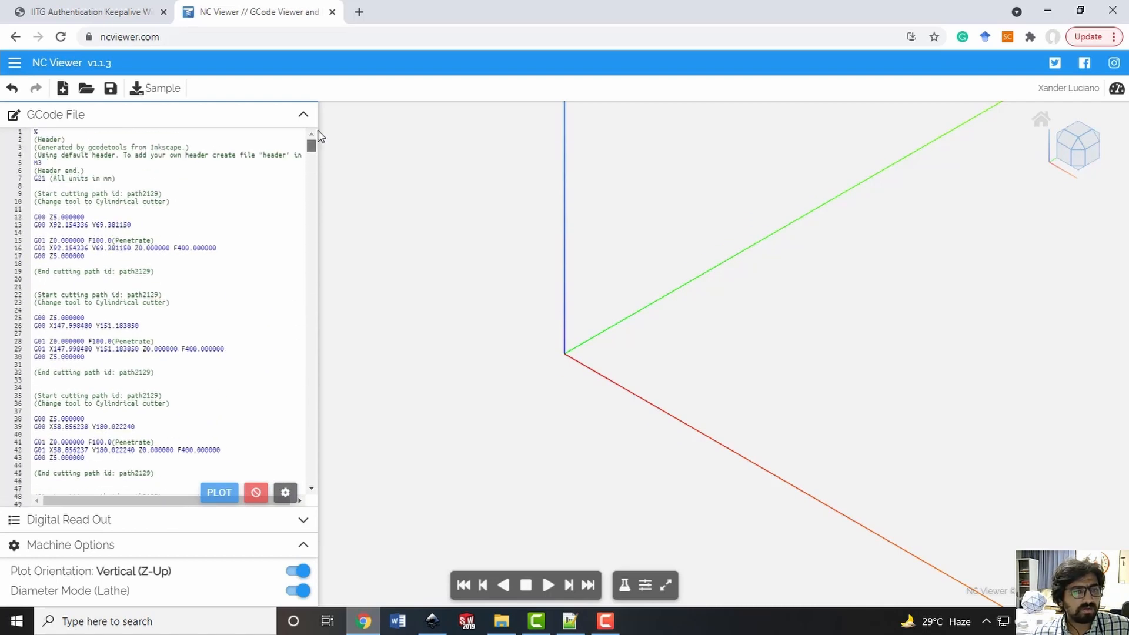
pyautogui.click(222, 133)
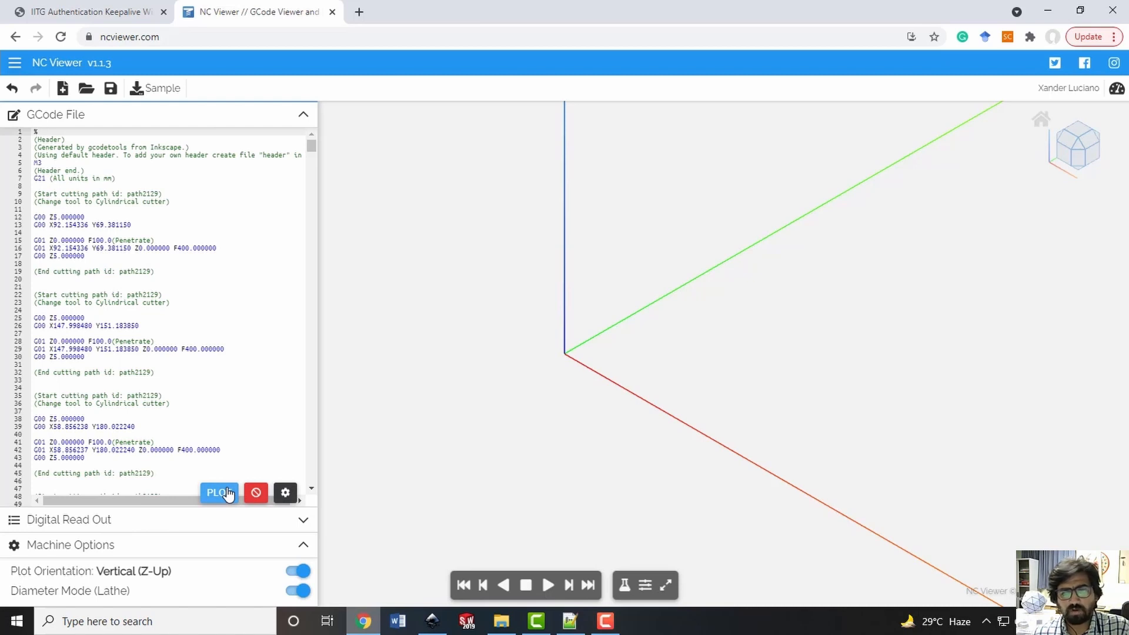
pyautogui.click(231, 420)
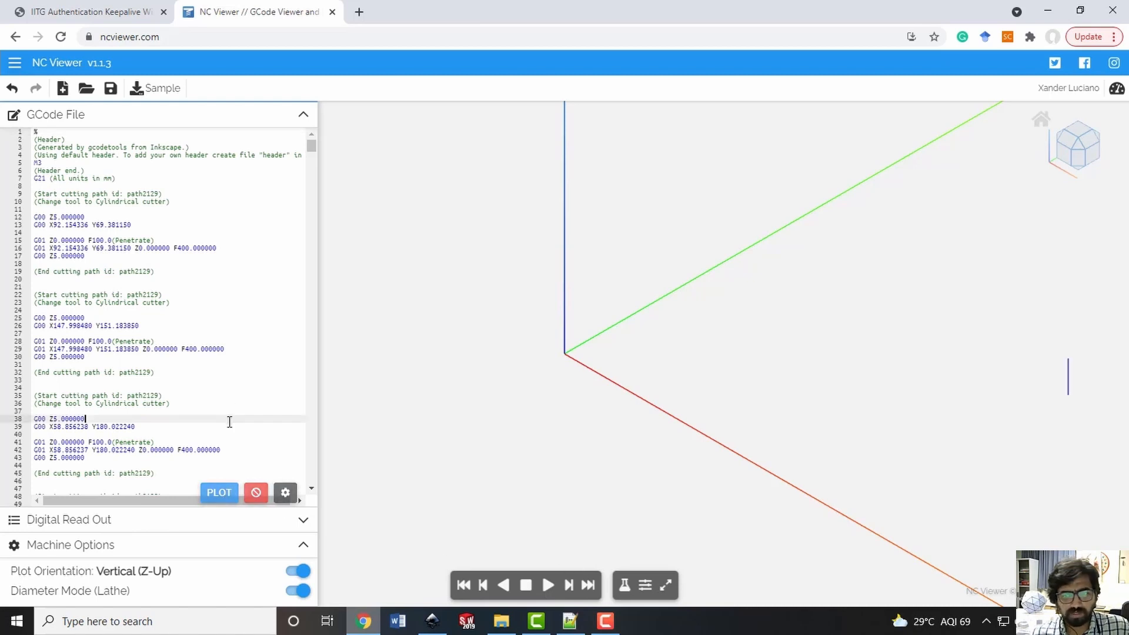
pyautogui.click(228, 494)
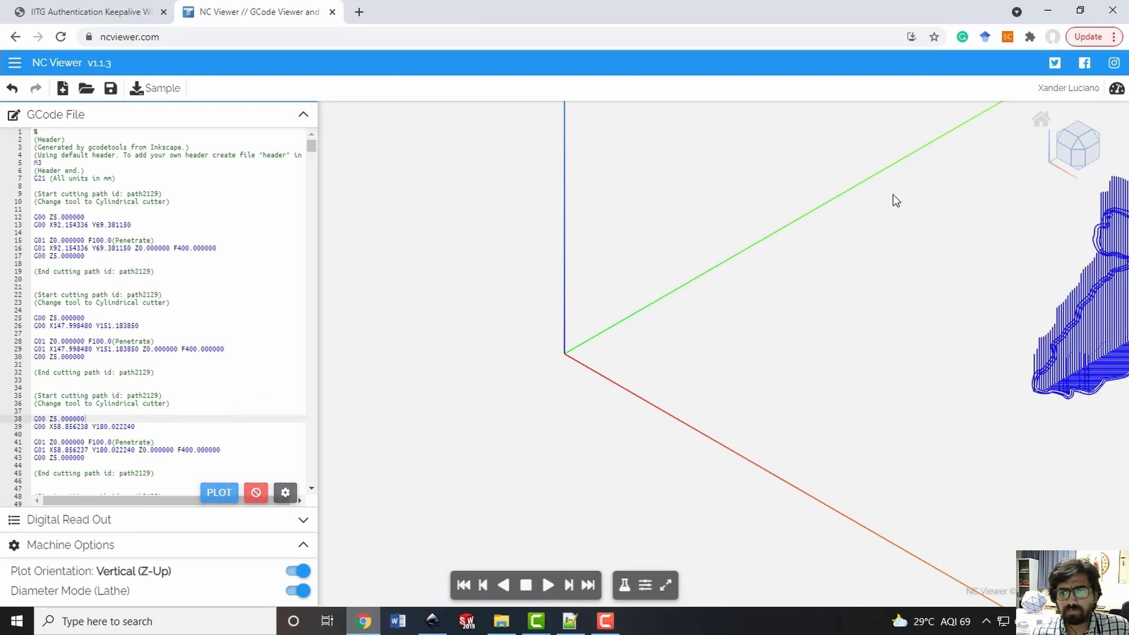
# View the plotted India toolpath from the top with the whole outline in view
pyautogui.click(1082, 134)
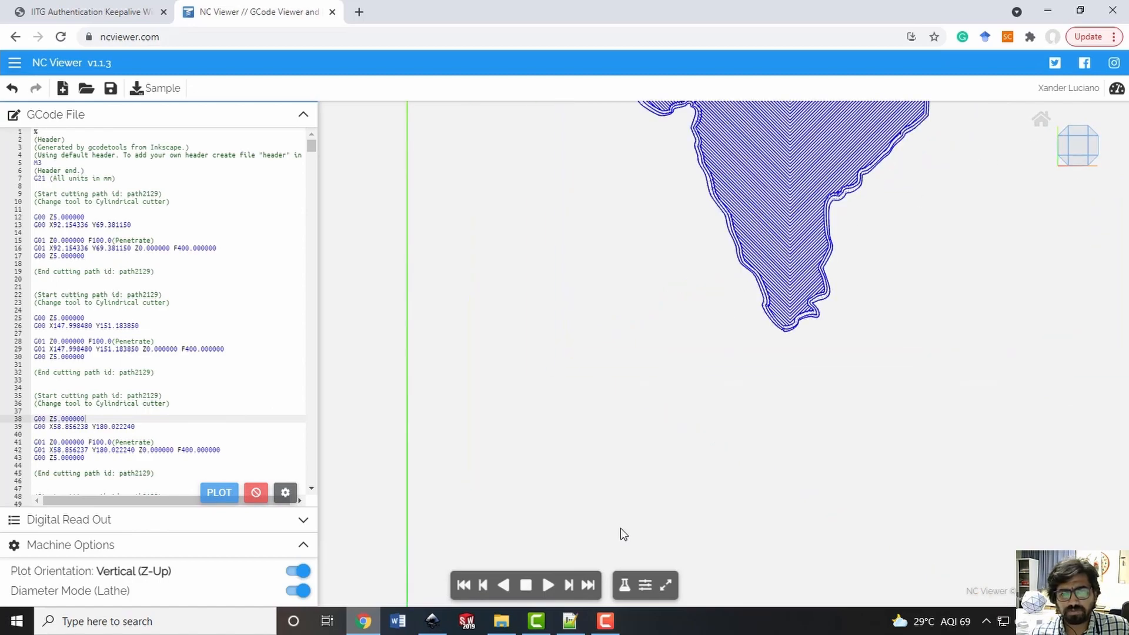
pyautogui.scroll(-6, 669, 357)
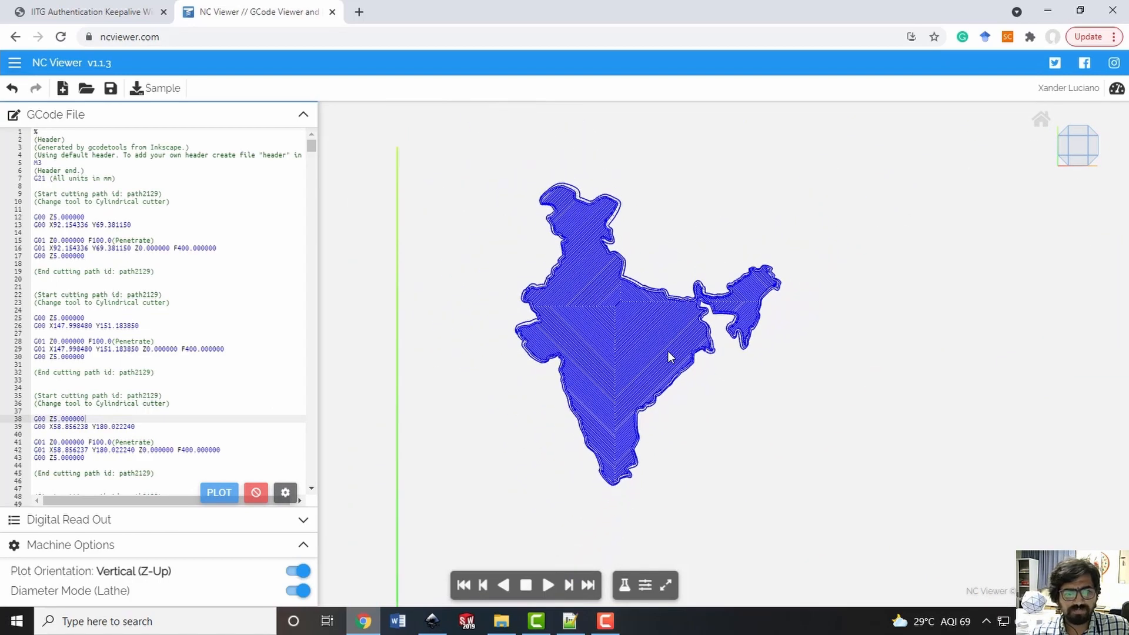
pyautogui.scroll(8, 621, 370)
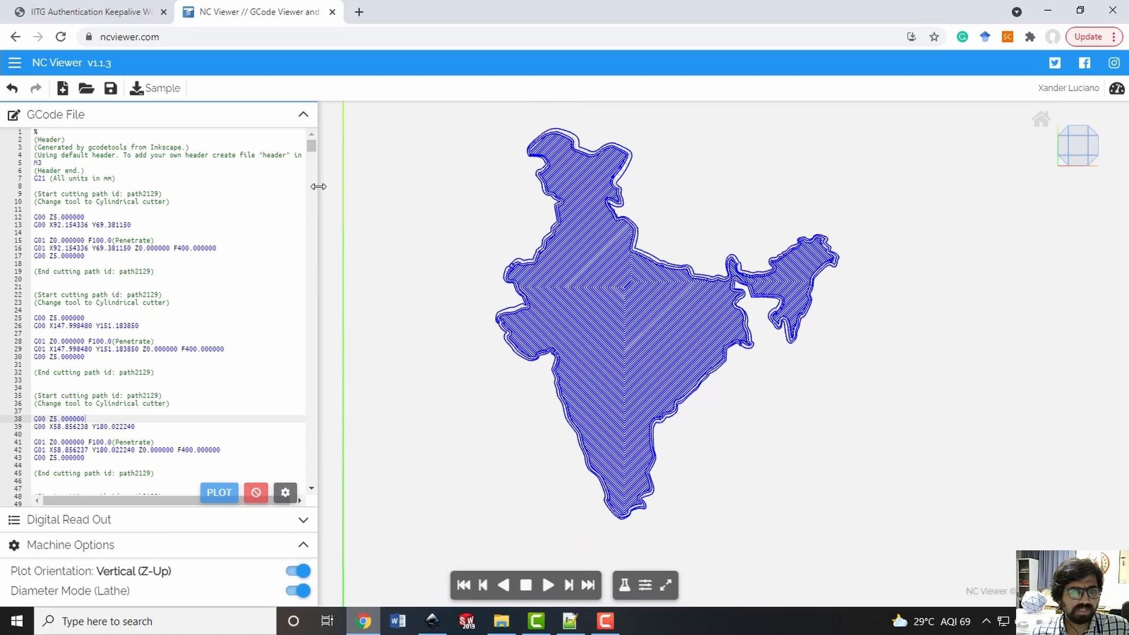
# Step through the G-code from the first lines to the footer to trace the spiral fill and the outline passes
pyautogui.click(229, 311)
pyautogui.click(244, 231)
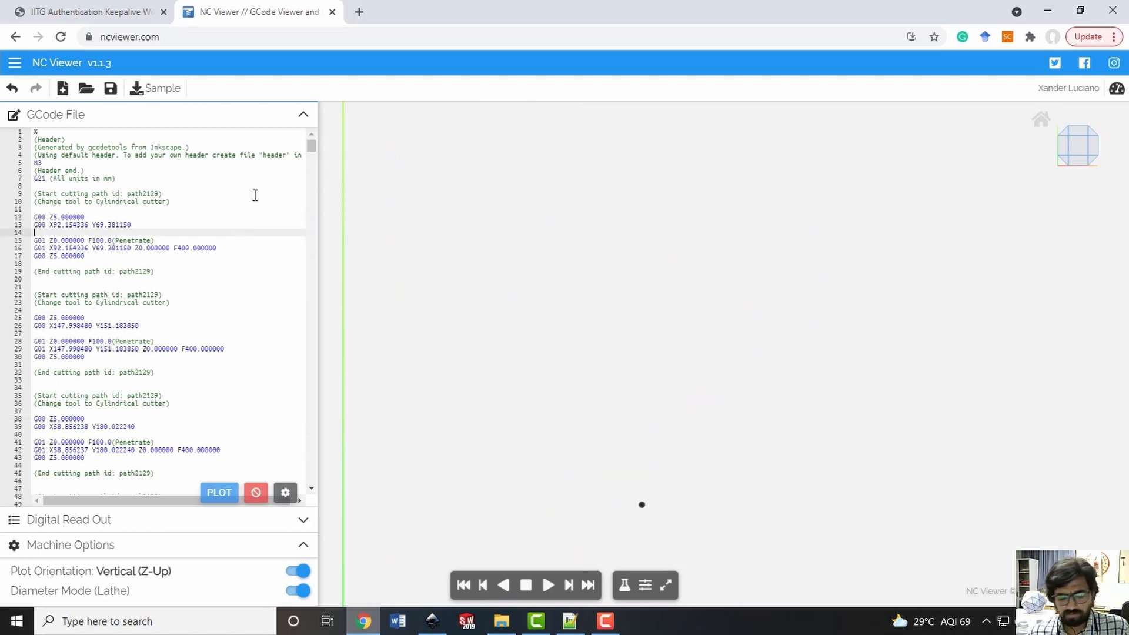
pyautogui.click(259, 185)
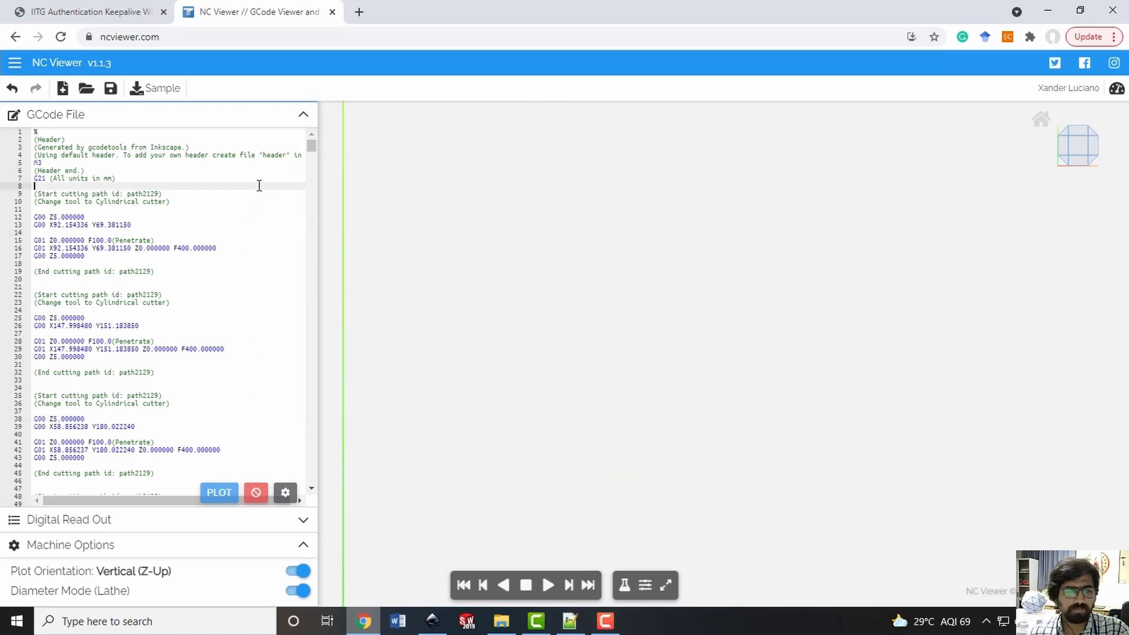
pyautogui.scroll(-20, 259, 185)
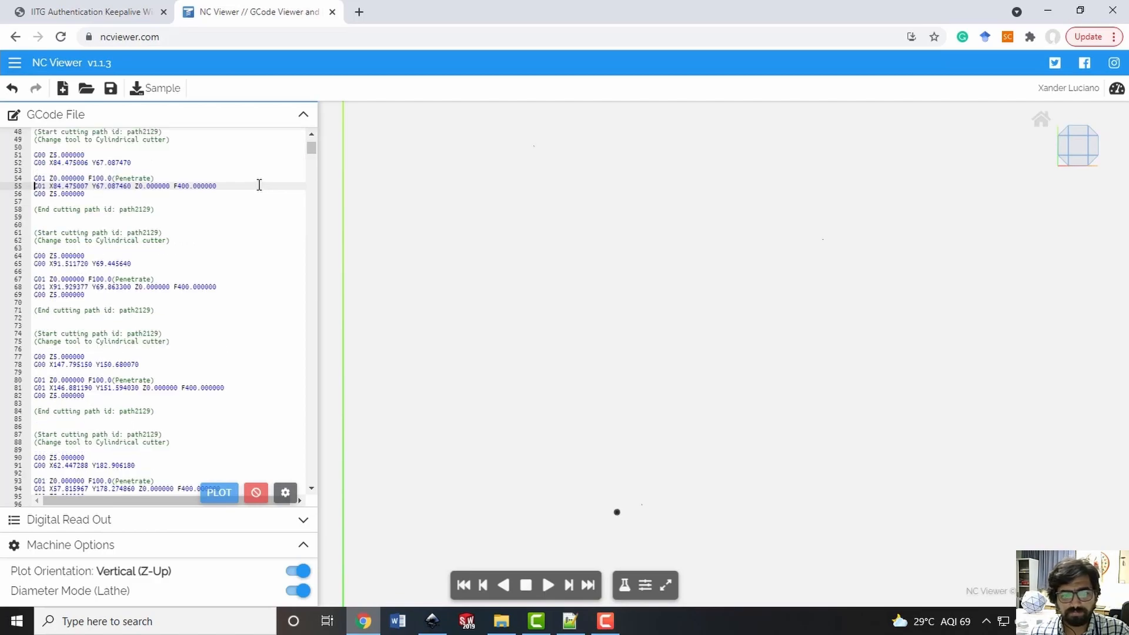
pyautogui.press('pagedown')
pyautogui.press('pagedown')
pyautogui.press('pagedown')
pyautogui.press('pagedown')
pyautogui.press('pagedown')
pyautogui.press('pagedown')
pyautogui.press('pagedown')
pyautogui.press('pagedown')
pyautogui.press('pagedown')
pyautogui.press('pagedown')
pyautogui.press('pagedown')
pyautogui.press('pagedown')
pyautogui.press('pagedown')
pyautogui.press('pagedown')
pyautogui.press('pagedown')
pyautogui.press('pagedown')
pyautogui.press('pagedown')
pyautogui.press('pagedown')
pyautogui.press('pagedown')
pyautogui.press('pagedown')
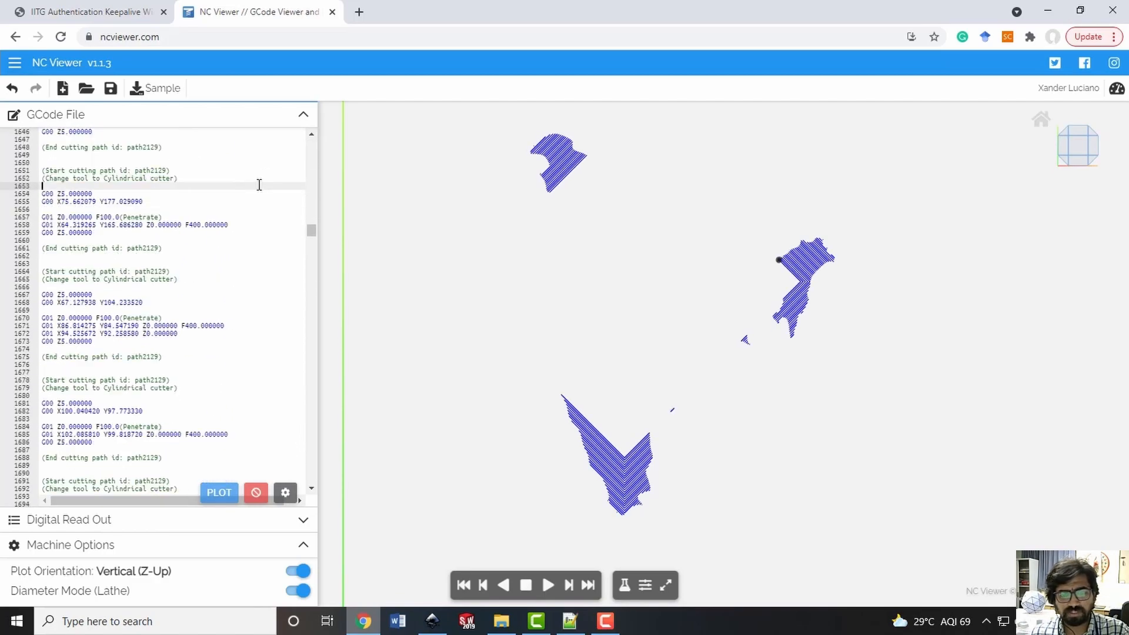
pyautogui.press('pagedown')
pyautogui.press('pagedown')
pyautogui.press('pagedown')
pyautogui.press('pagedown')
pyautogui.press('pagedown')
pyautogui.press('pagedown')
pyautogui.press('pagedown')
pyautogui.press('pagedown')
pyautogui.press('pagedown')
pyautogui.press('pagedown')
pyautogui.press('pagedown')
pyautogui.press('pagedown')
pyautogui.press('pagedown')
pyautogui.press('pagedown')
pyautogui.press('pagedown')
pyautogui.press('pagedown')
pyautogui.press('pagedown')
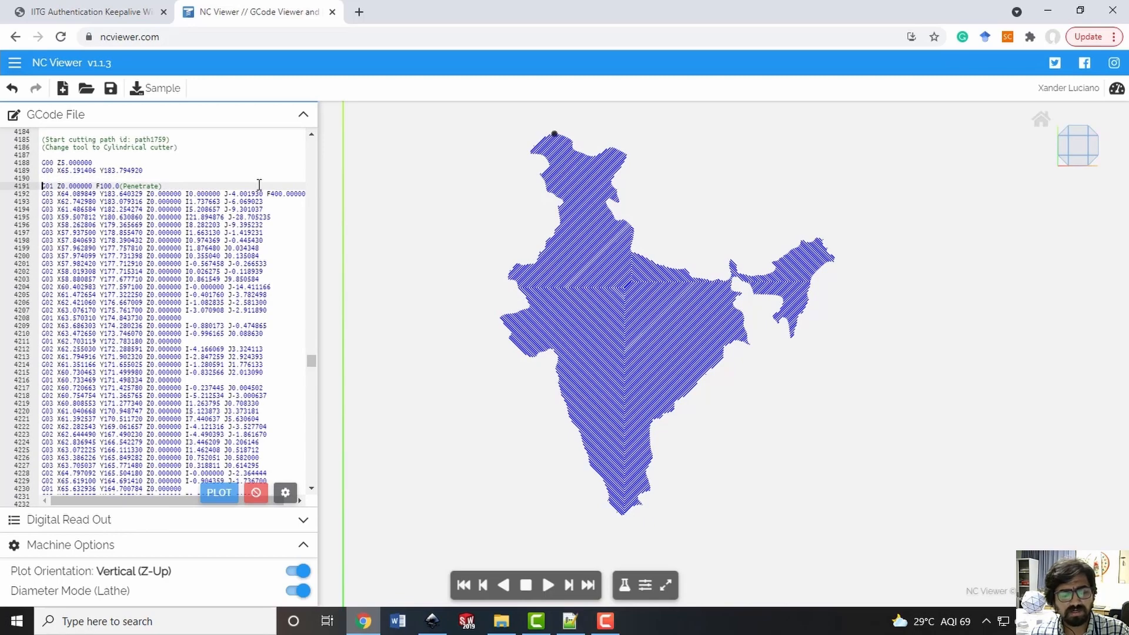
pyautogui.press('pagedown')
pyautogui.press('pagedown')
pyautogui.press('pagedown')
pyautogui.press('pagedown')
pyautogui.press('pagedown')
pyautogui.press('pagedown')
pyautogui.press('pagedown')
pyautogui.press('pagedown')
pyautogui.press('pagedown')
pyautogui.press('pagedown')
pyautogui.press('pagedown')
pyautogui.press('pagedown')
pyautogui.press('pagedown')
pyautogui.press('pagedown')
pyautogui.press('pagedown')
pyautogui.press('pagedown')
pyautogui.press('pagedown')
pyautogui.press('pagedown')
pyautogui.press('pagedown')
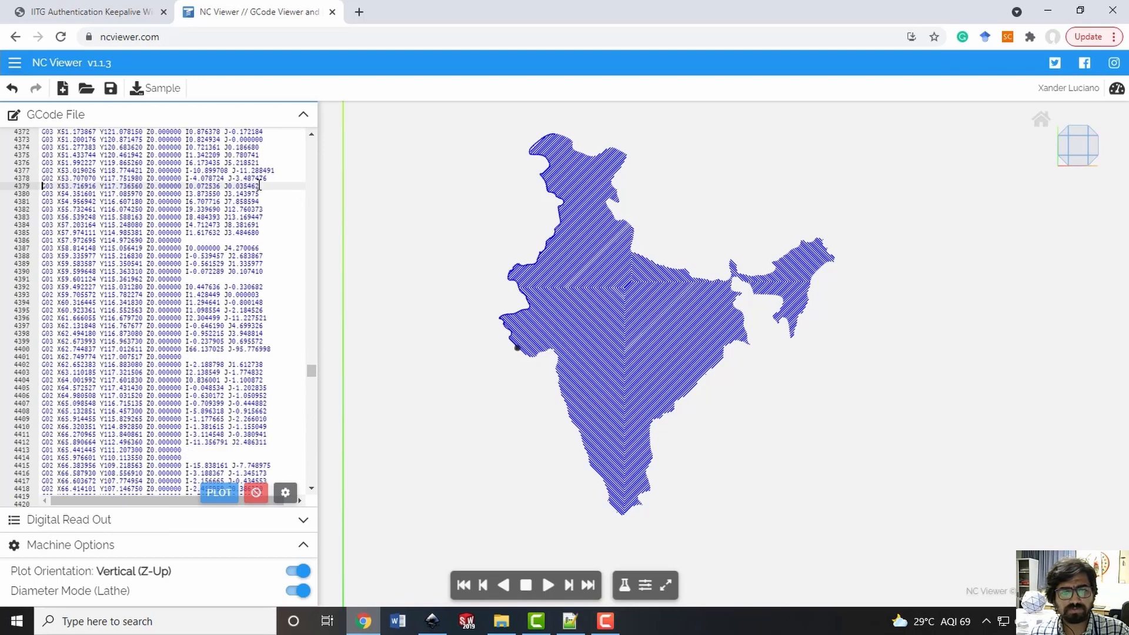
pyautogui.press('pagedown')
pyautogui.press('pagedown')
pyautogui.press('pagedown')
pyautogui.press('pagedown')
pyautogui.press('pagedown')
pyautogui.press('pagedown')
pyautogui.press('pagedown')
pyautogui.press('pagedown')
pyautogui.press('pagedown')
pyautogui.press('pagedown')
pyautogui.press('pagedown')
pyautogui.press('pagedown')
pyautogui.press('pagedown')
pyautogui.press('pagedown')
pyautogui.press('pagedown')
pyautogui.press('pagedown')
pyautogui.press('pagedown')
pyautogui.press('pagedown')
pyautogui.press('pagedown')
pyautogui.press('pagedown')
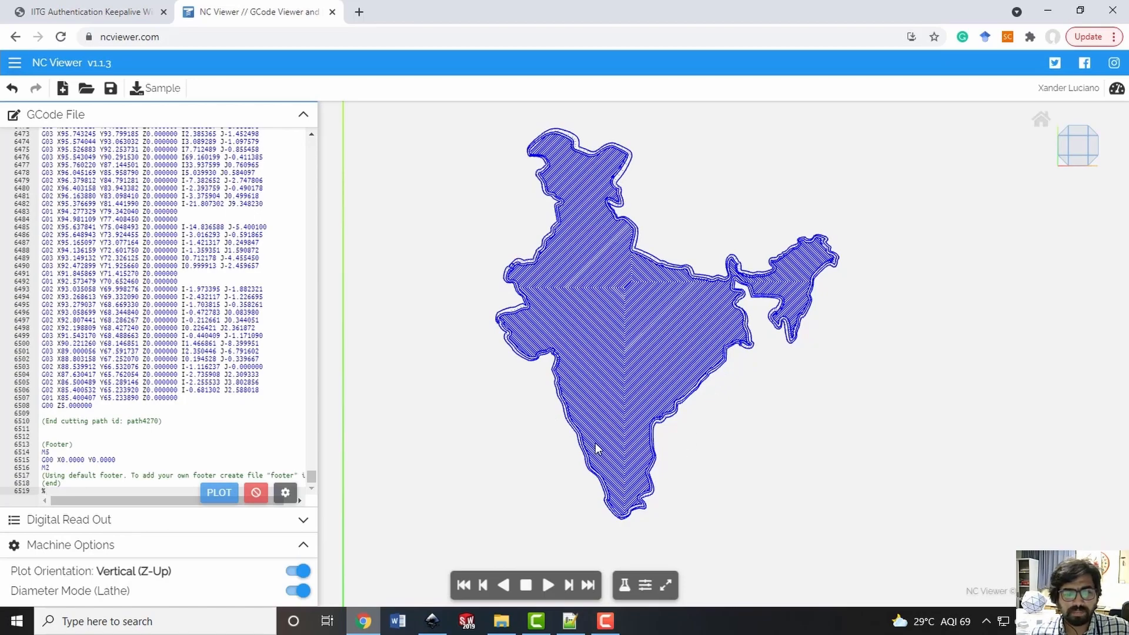
# Examine the fill lines and outline contours closely along the southwestern edge of the plotted India toolpath
pyautogui.scroll(4, 575, 438)
pyautogui.scroll(10, 575, 441)
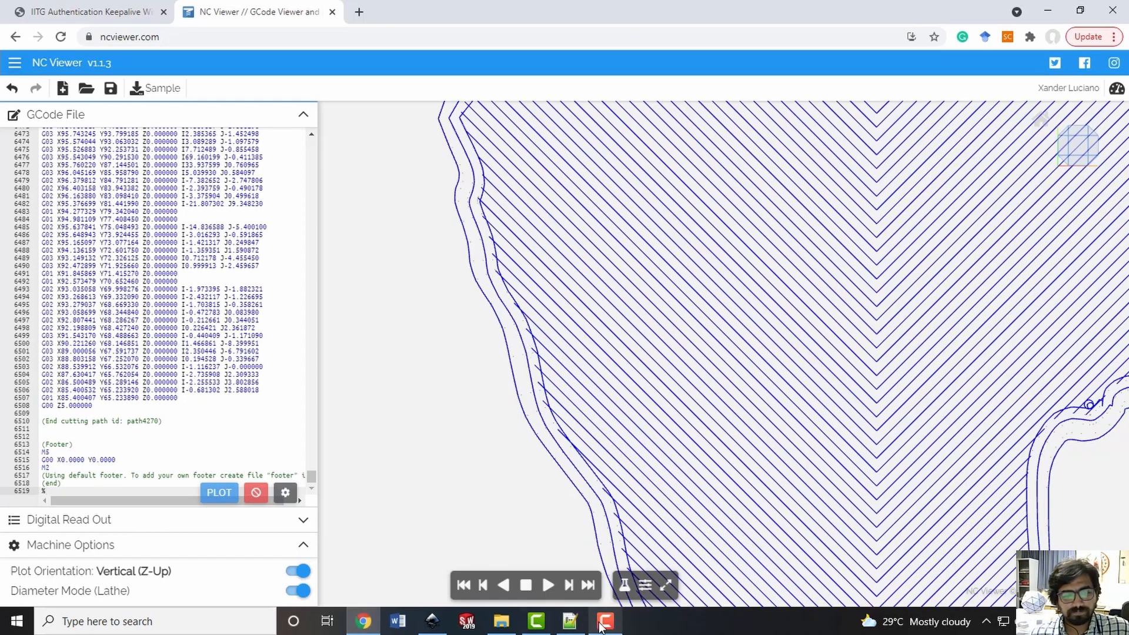
pyautogui.click(436, 621)
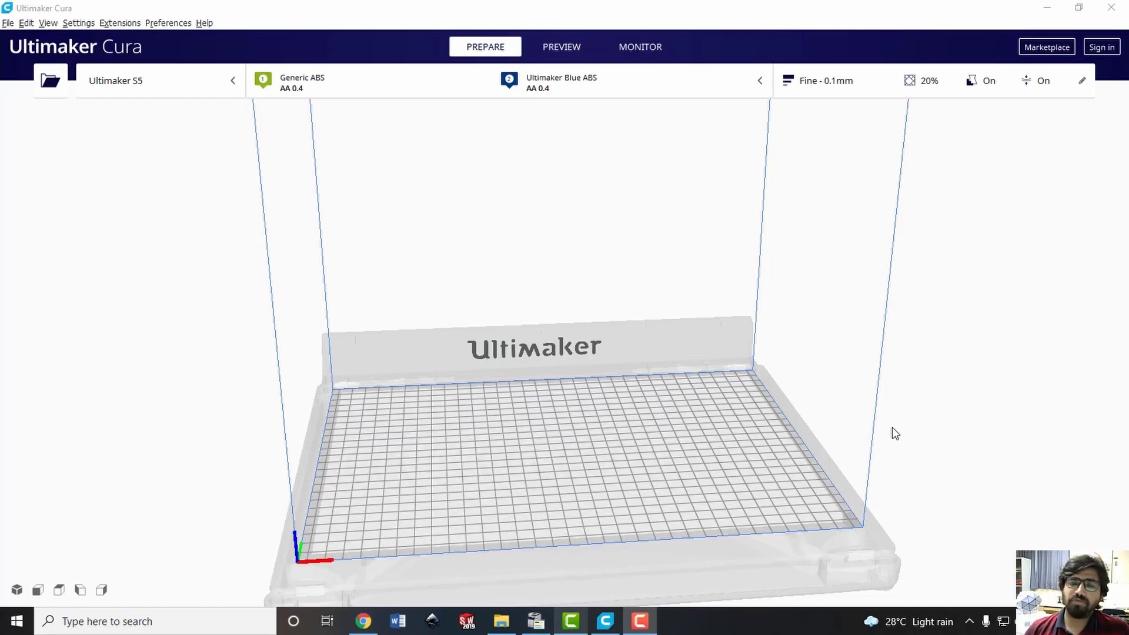
# Minimize Ultimaker Cura and open the Bracket STL file from the File Explorer folder in Notepad++
pyautogui.click(1047, 8)
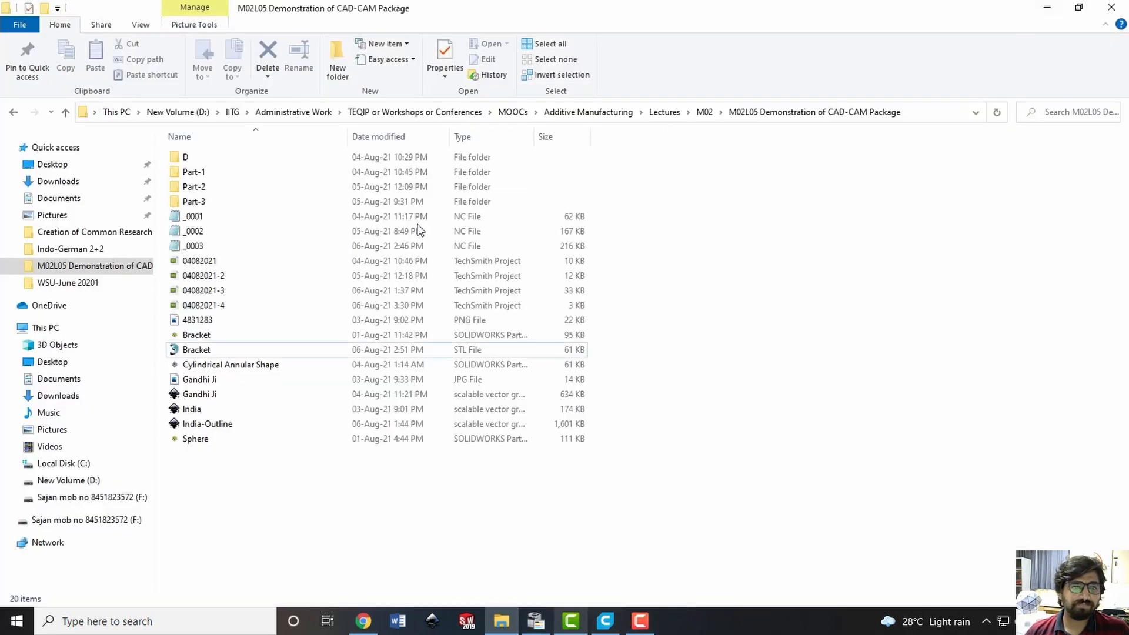
pyautogui.click(198, 351)
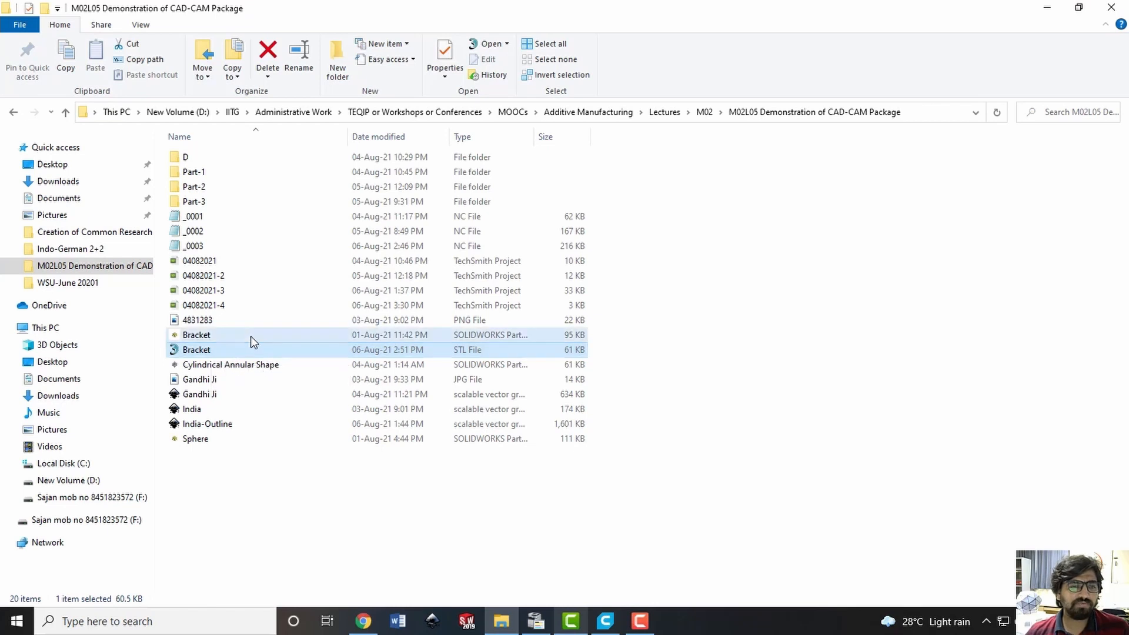
pyautogui.rightClick(217, 349)
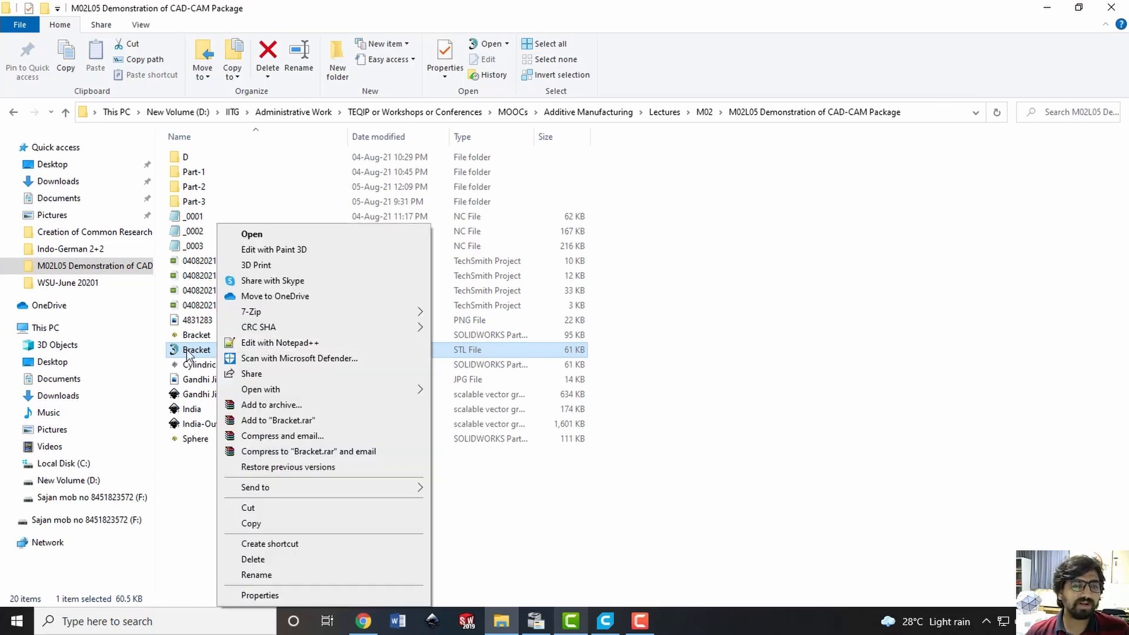
pyautogui.click(262, 343)
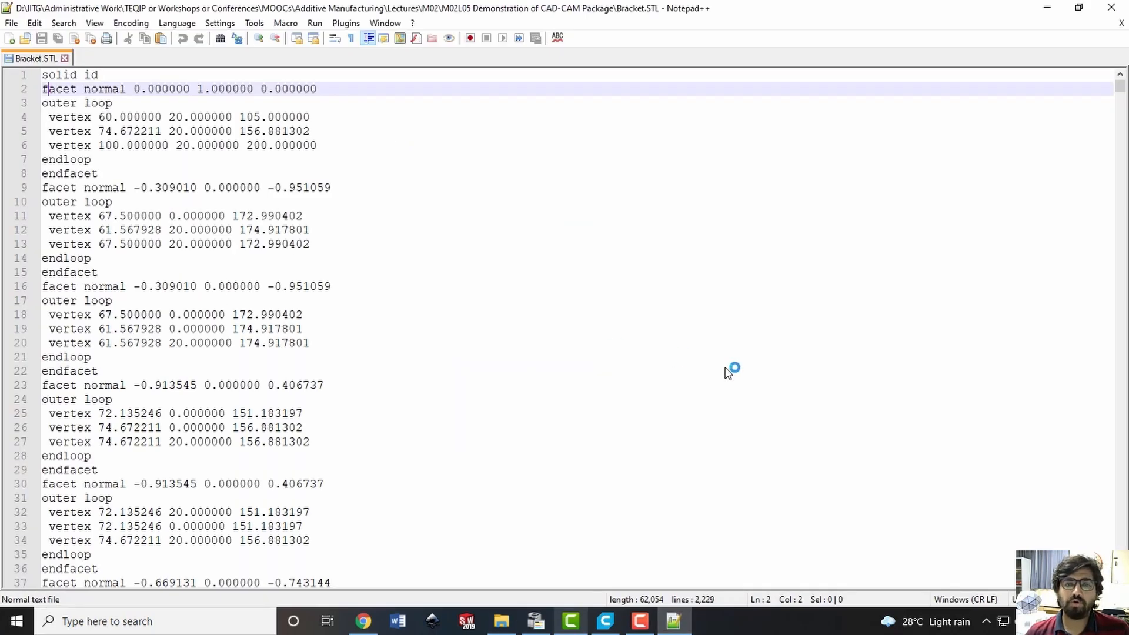
# Examine how the facet normals and vertices are listed in Bracket.STL, placing the cursor on the facet line at line 37
pyautogui.moveTo(1120, 87)
pyautogui.mouseDown()
pyautogui.moveTo(1120, 582)
pyautogui.moveTo(1120, 98)
pyautogui.mouseUp()
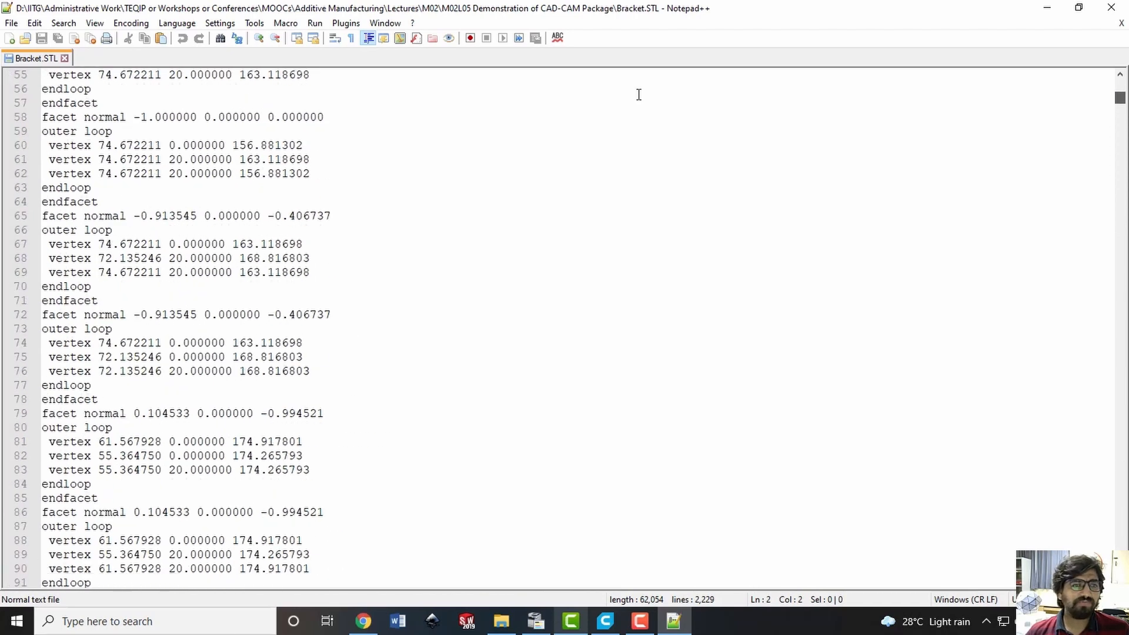
pyautogui.scroll(7, 65, 118)
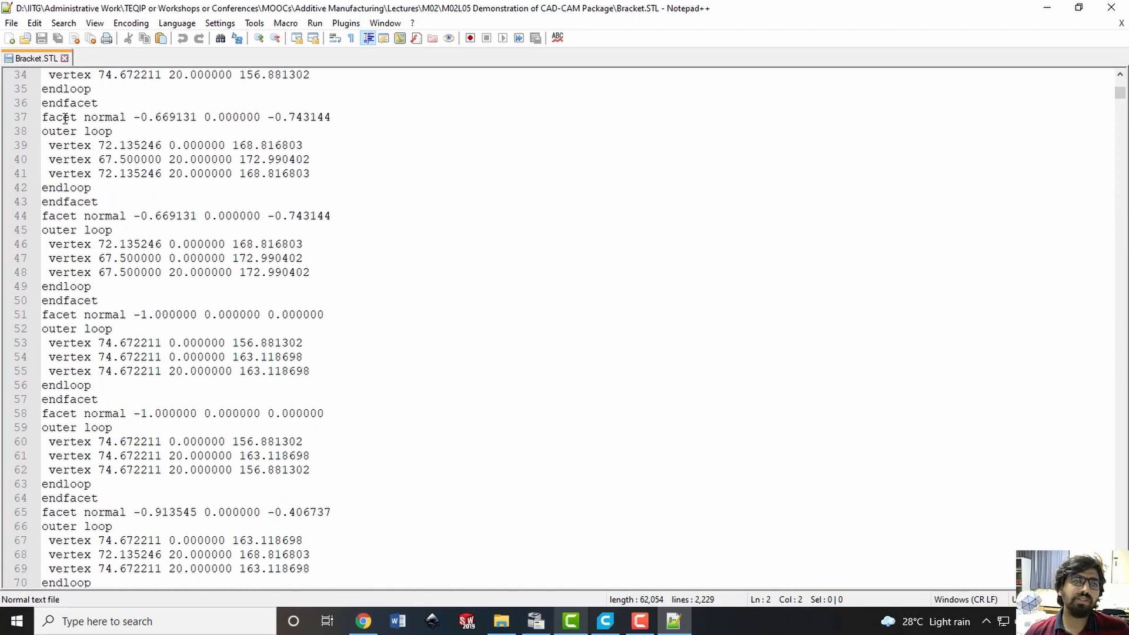
pyautogui.click(57, 117)
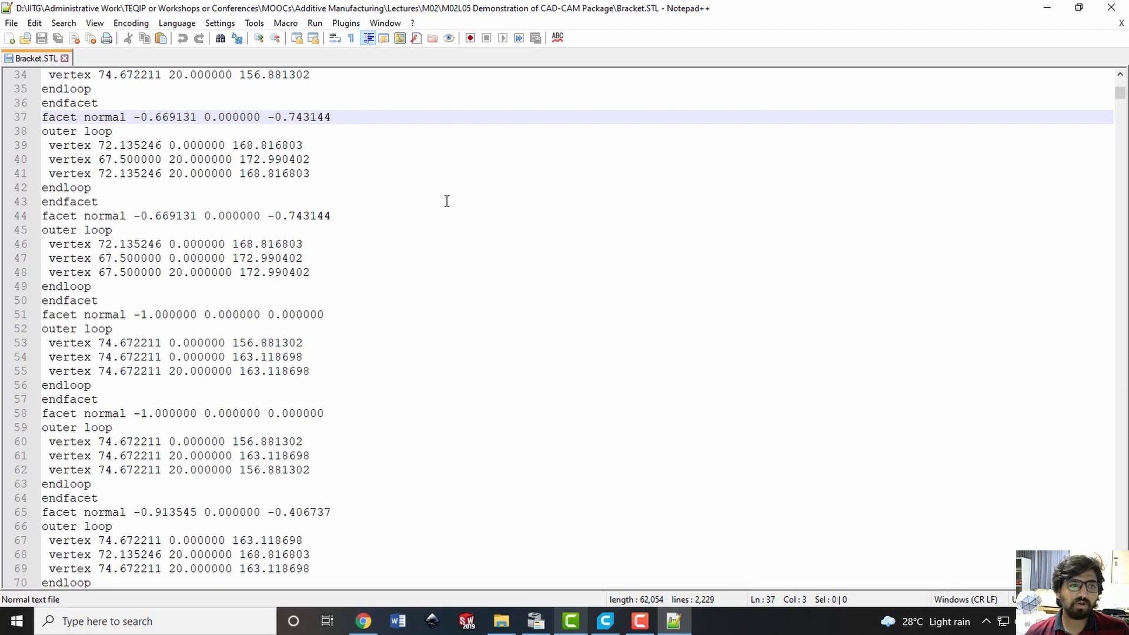
# Examine Bracket.STL down to its closing endsolid line, then highlight the complete facet block at lines 30 to 36
pyautogui.moveTo(1120, 95); pyautogui.dragTo(1121, 586)
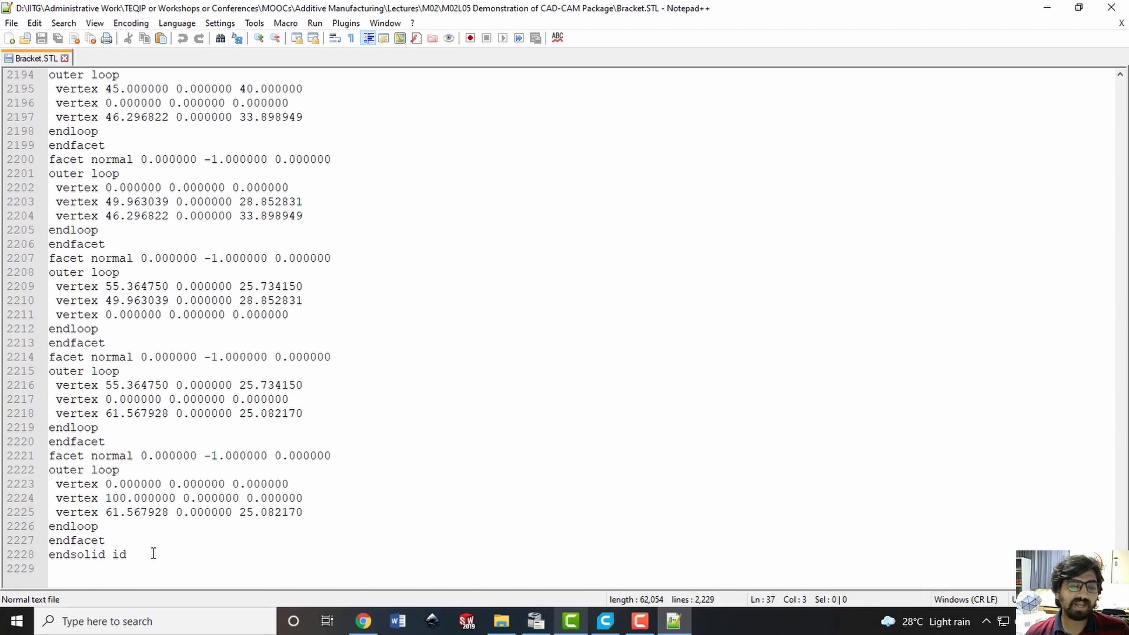
pyautogui.moveTo(1120, 579); pyautogui.dragTo(1122, 87)
pyautogui.click(324, 207)
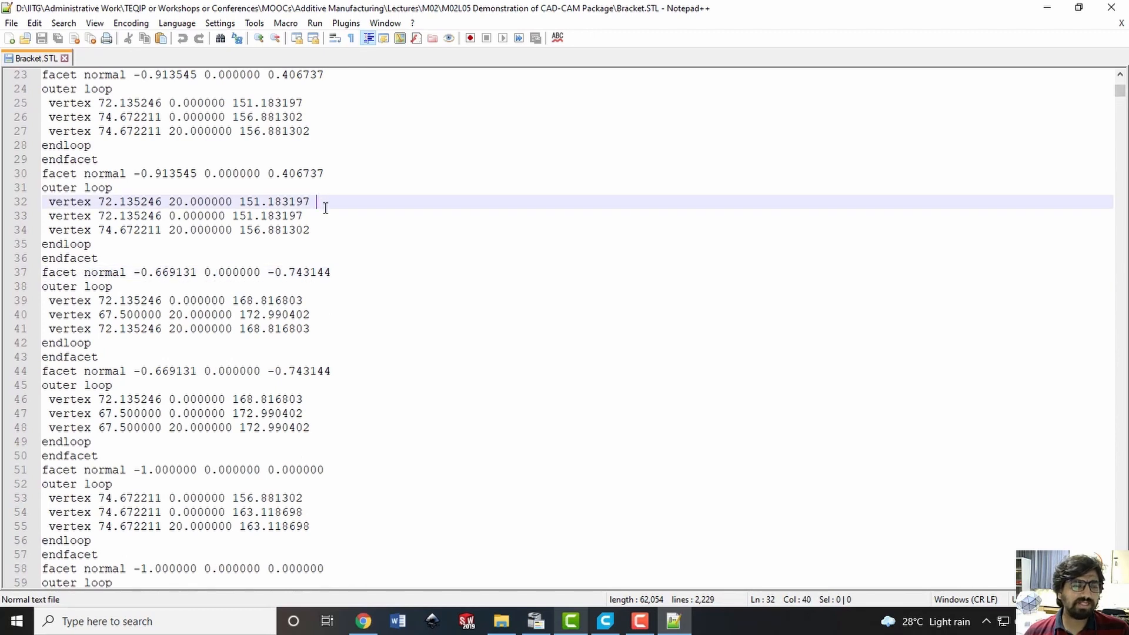
pyautogui.moveTo(105, 258); pyautogui.dragTo(28, 176)
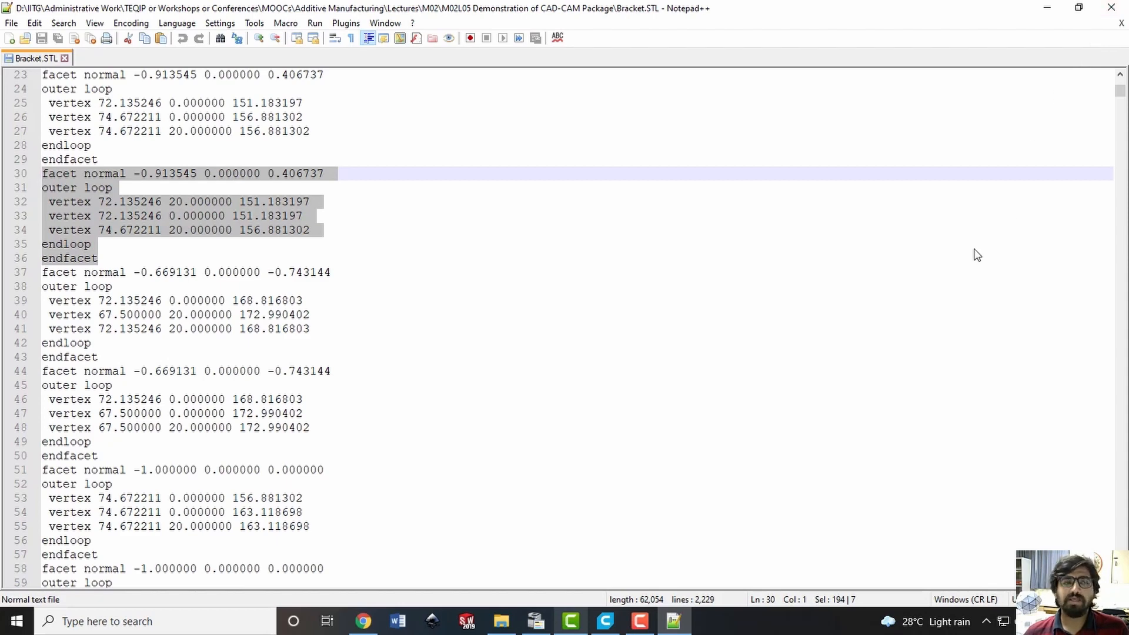
# Close Notepad++ and view the Bracket STL file in View Expert using millimetre units, dismissing the operation mode choice and rotating the part
pyautogui.click(1111, 7)
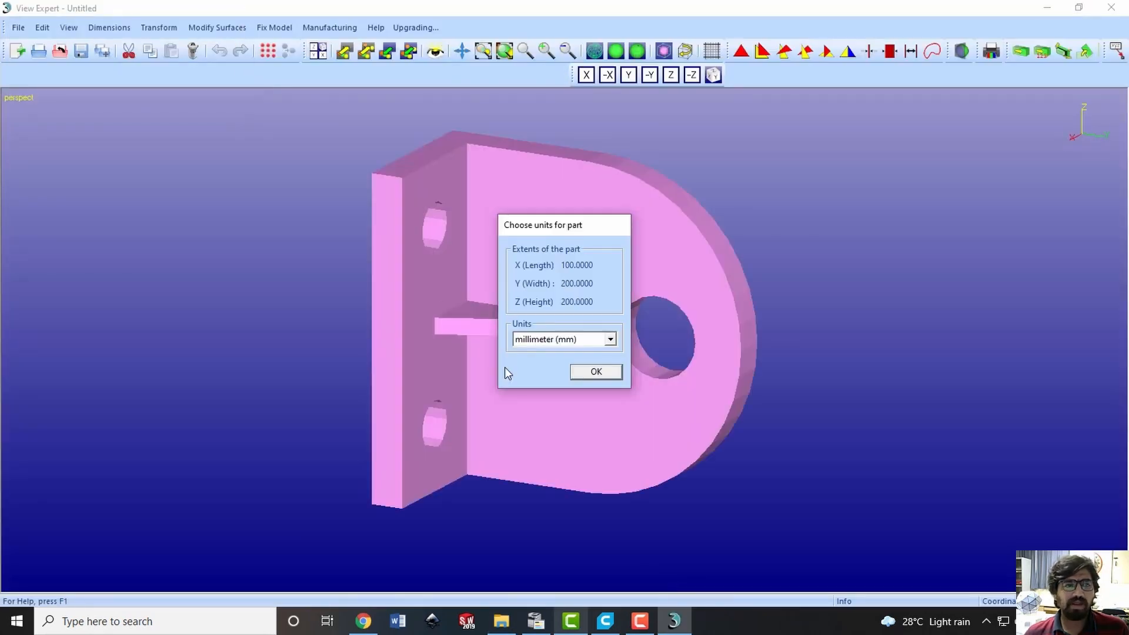
pyautogui.click(588, 373)
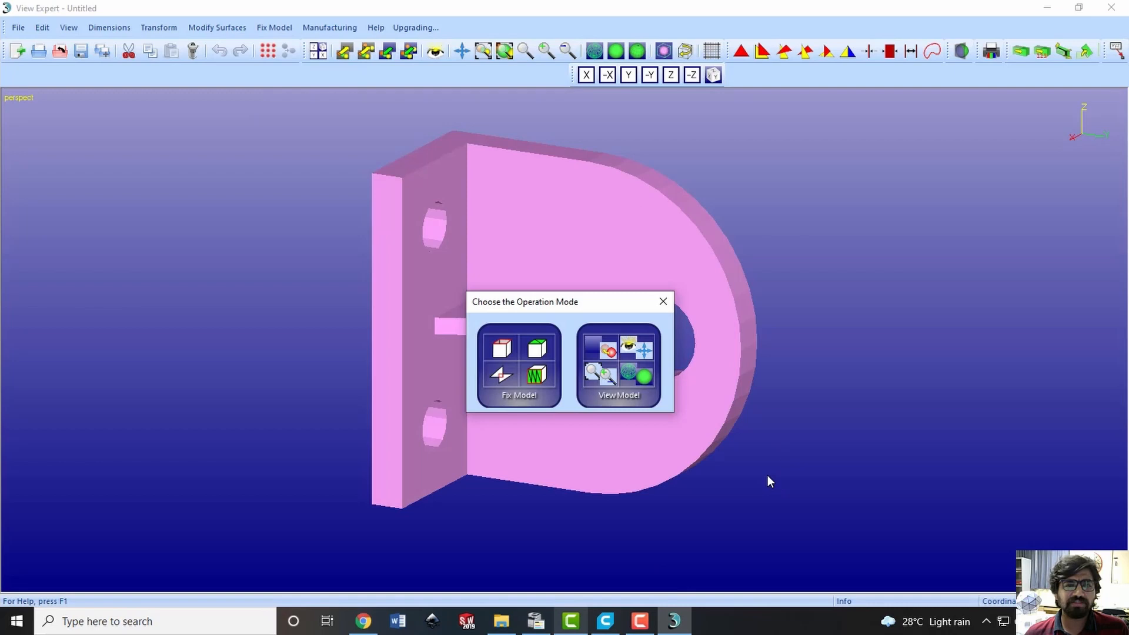
pyautogui.click(661, 301)
pyautogui.moveTo(818, 455); pyautogui.dragTo(940, 294)
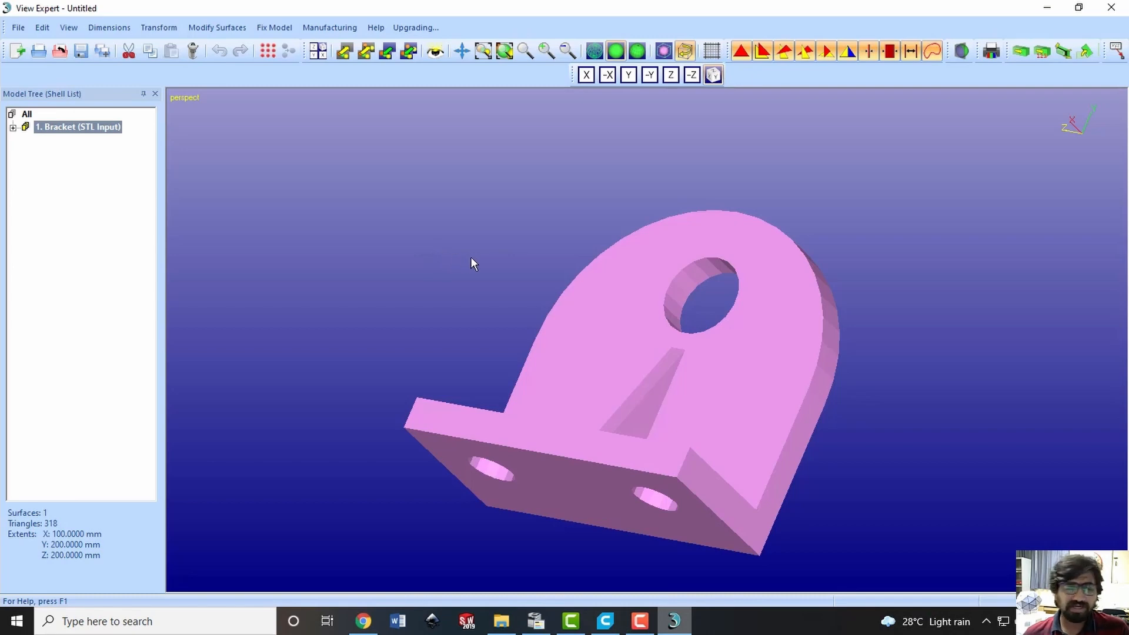
# Switch to Chrome, search for DeskArtes in a new tab, and open the deskartes.com site in a separate tab
pyautogui.click(363, 620)
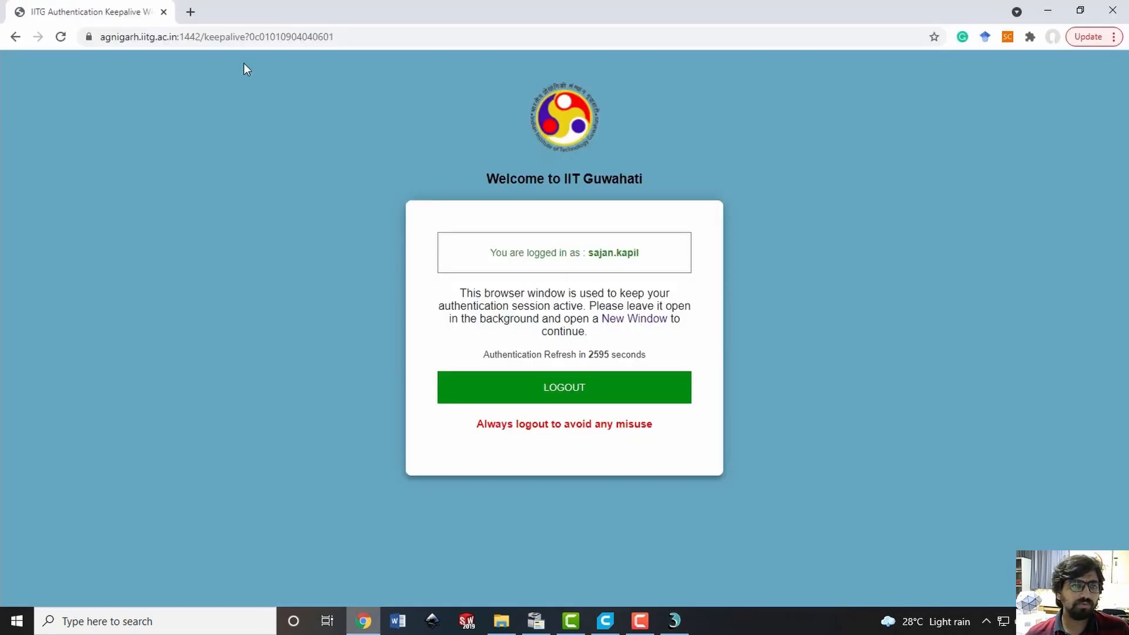
pyautogui.click(190, 14)
pyautogui.write('DeskArtes')
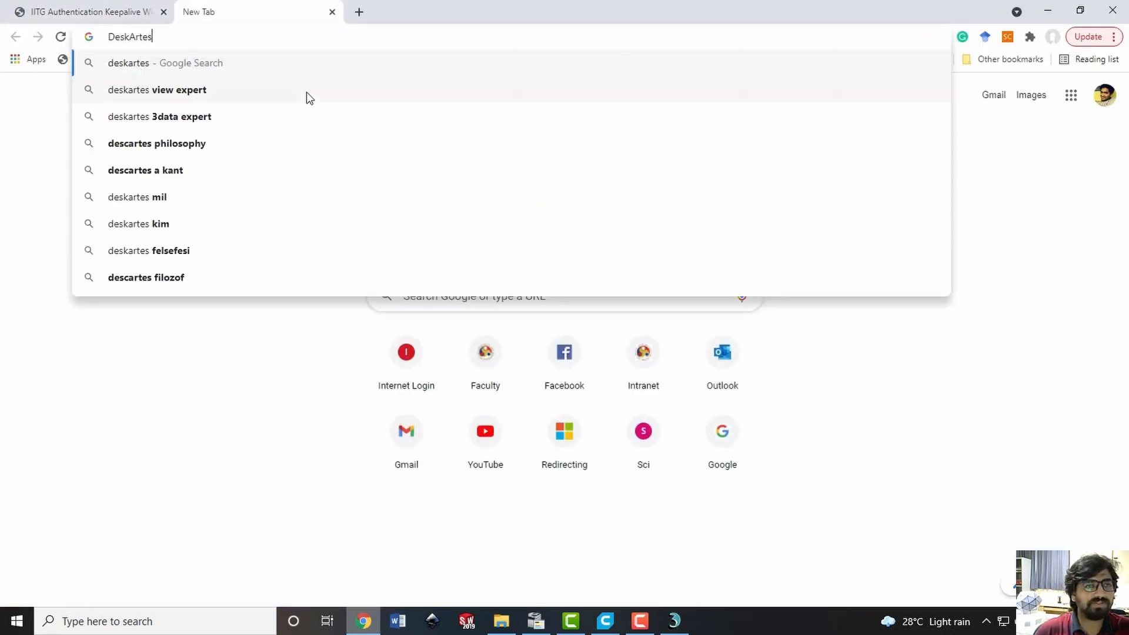
pyautogui.press('Return')
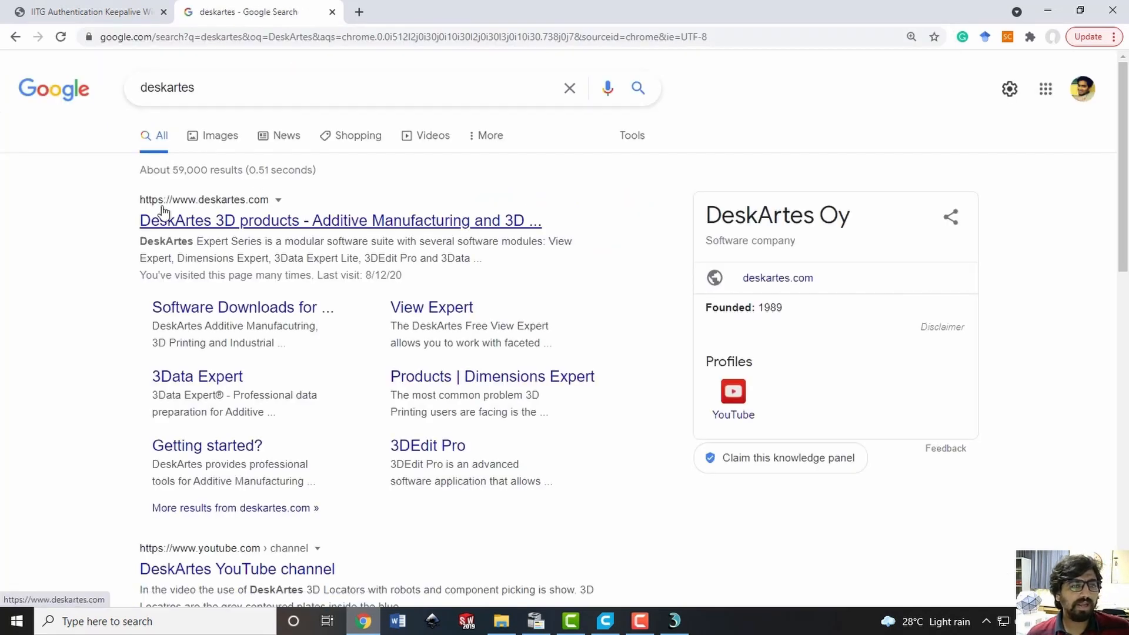
pyautogui.moveTo(120, 222); pyautogui.dragTo(542, 224)
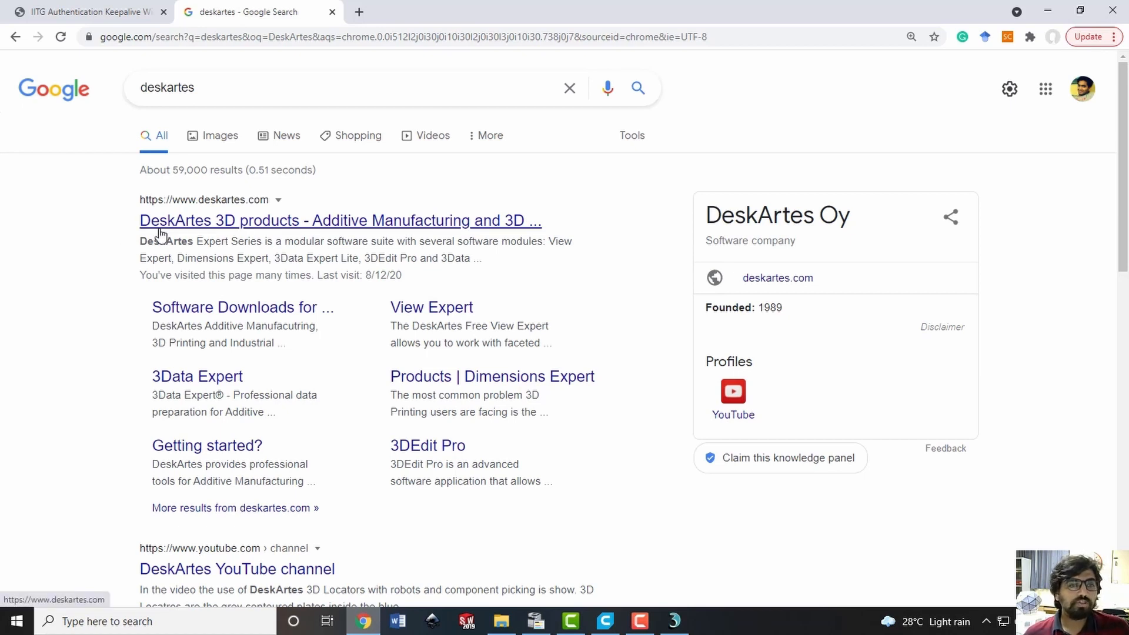
pyautogui.middleClick(251, 227)
pyautogui.click(420, 12)
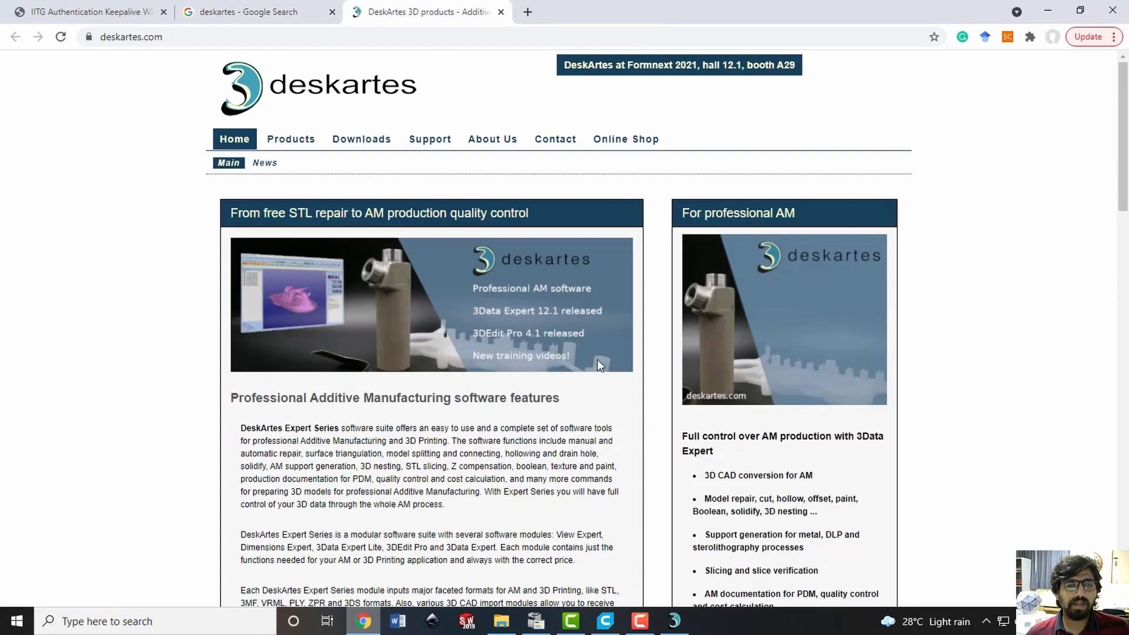
# Open the DeskArtes software downloads page and examine which Expert Series 64-bit packages for Windows are free
pyautogui.click(385, 147)
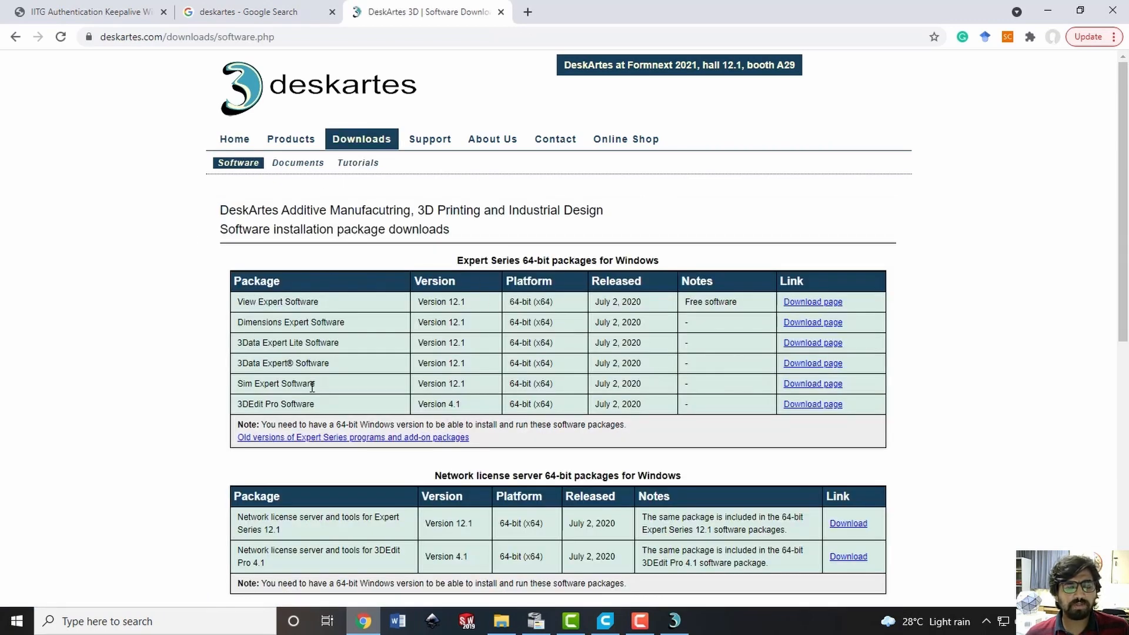
pyautogui.tripleClick(703, 299)
pyautogui.moveTo(268, 304); pyautogui.dragTo(868, 299)
pyautogui.click(727, 347)
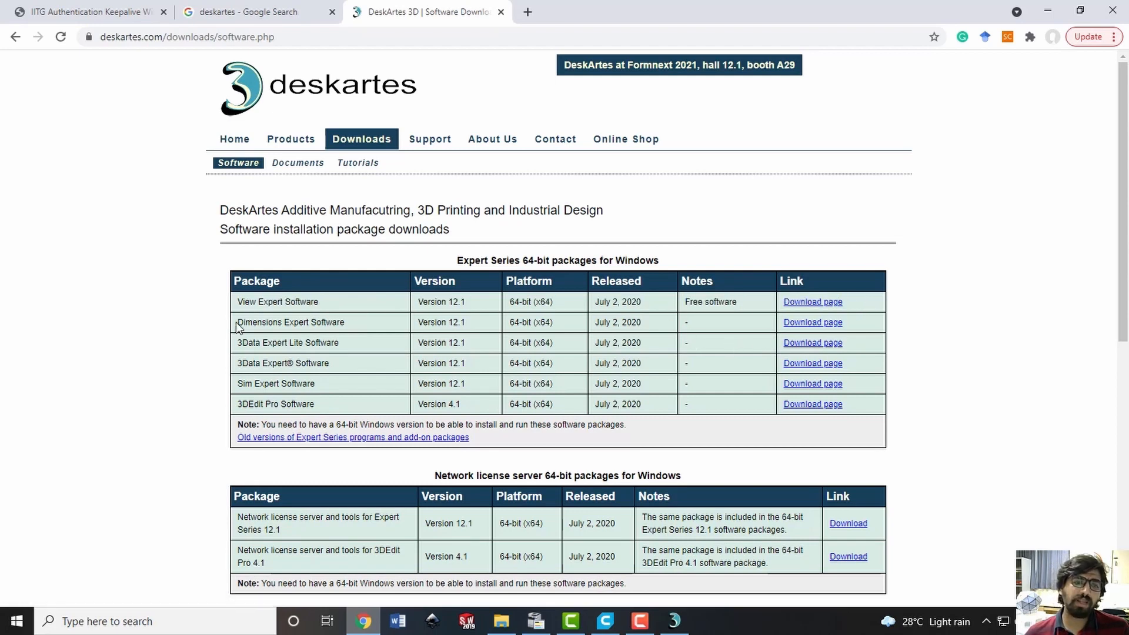
pyautogui.moveTo(238, 326); pyautogui.dragTo(868, 410)
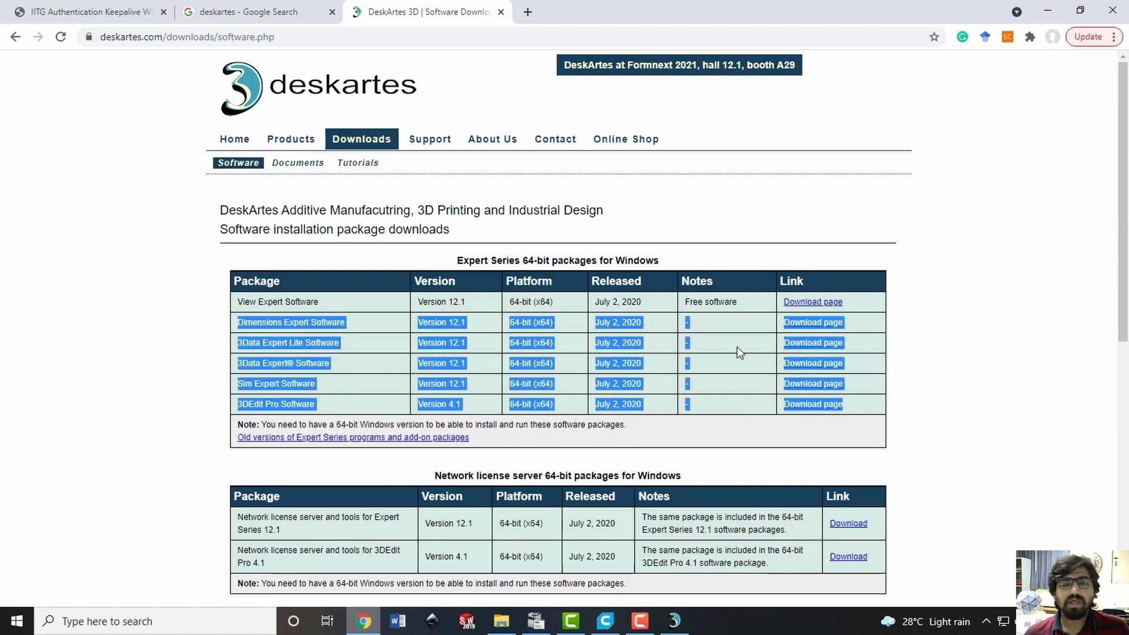
pyautogui.click(711, 367)
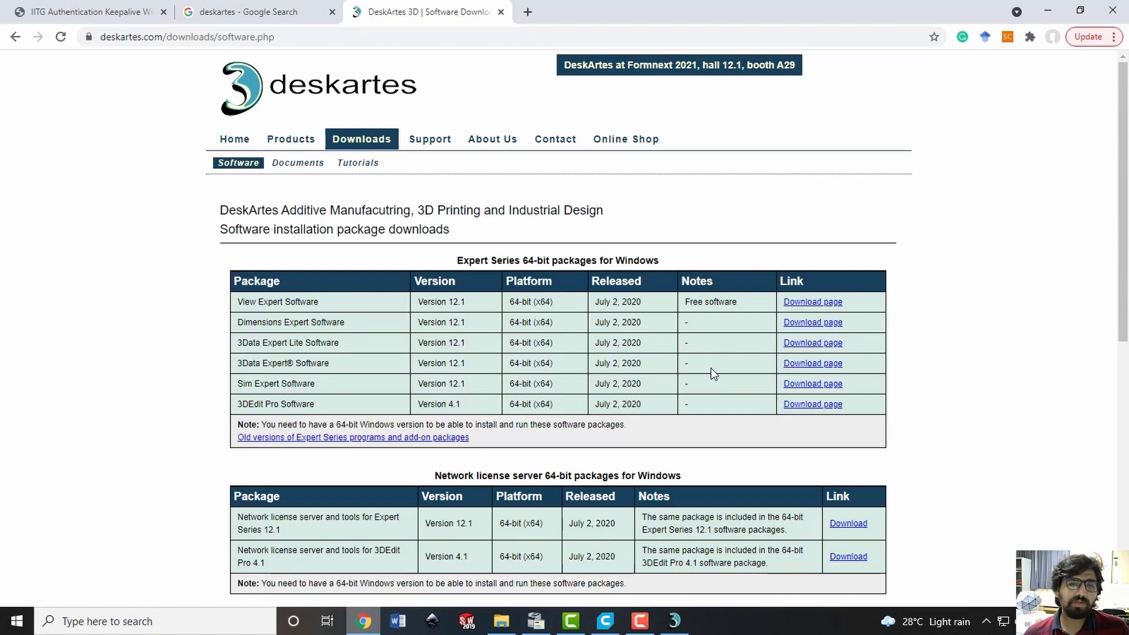
# Match the View Expert Software entry in the package table with the title of the open View Expert window
pyautogui.tripleClick(248, 299)
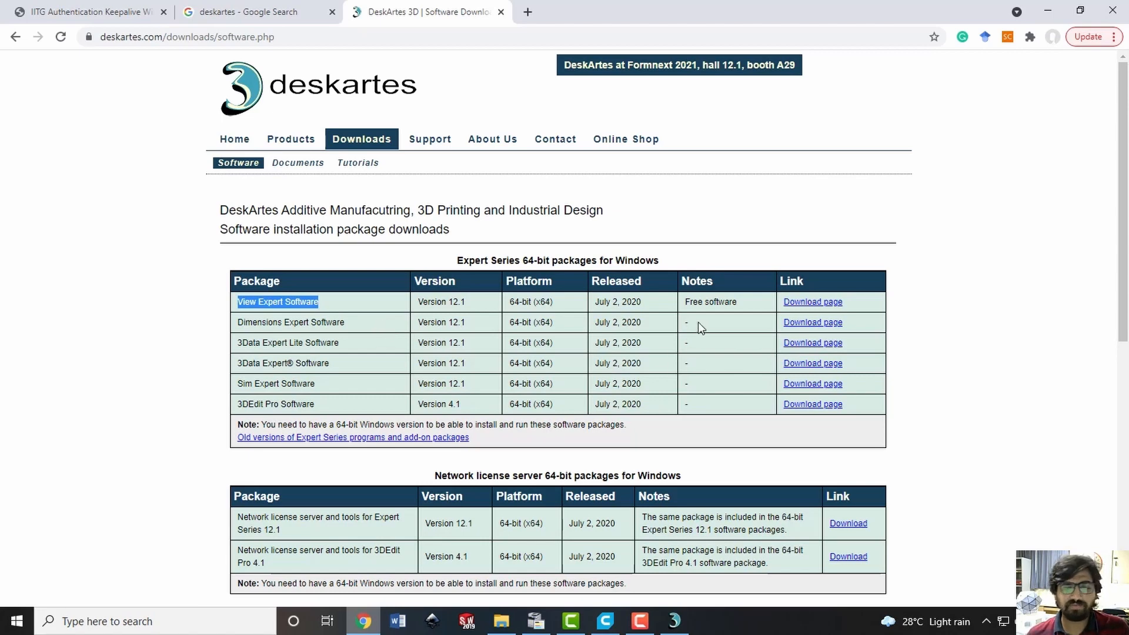
pyautogui.click(675, 621)
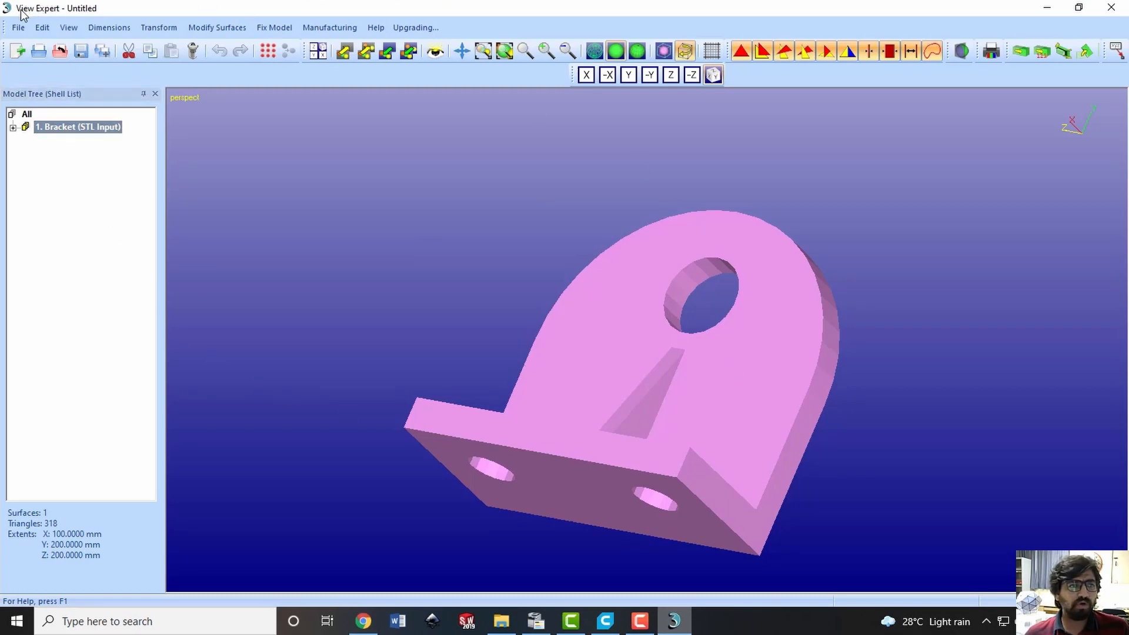
pyautogui.click(1047, 7)
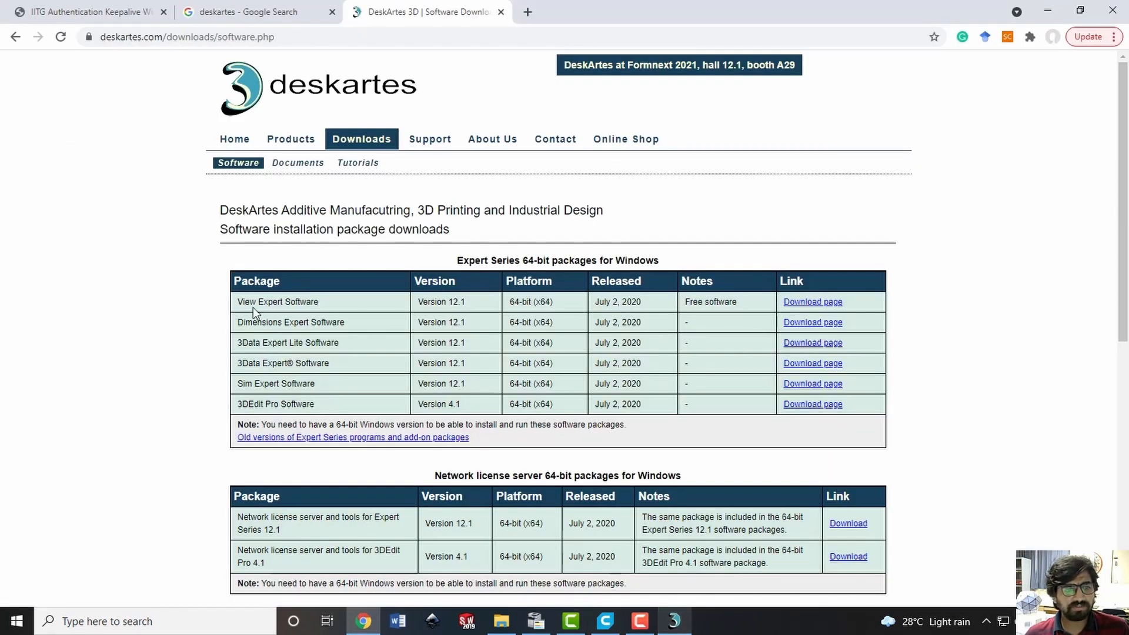
pyautogui.tripleClick(277, 302)
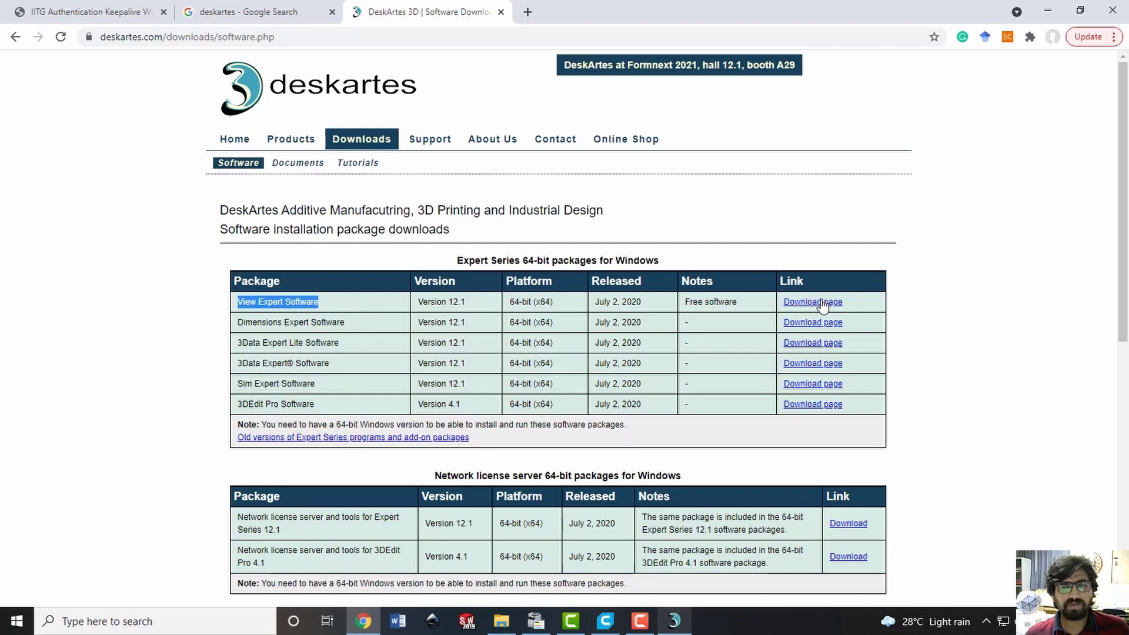
# Return to View Expert and examine the bracket's base, rib, holes and curved edge from several sides
pyautogui.click(674, 621)
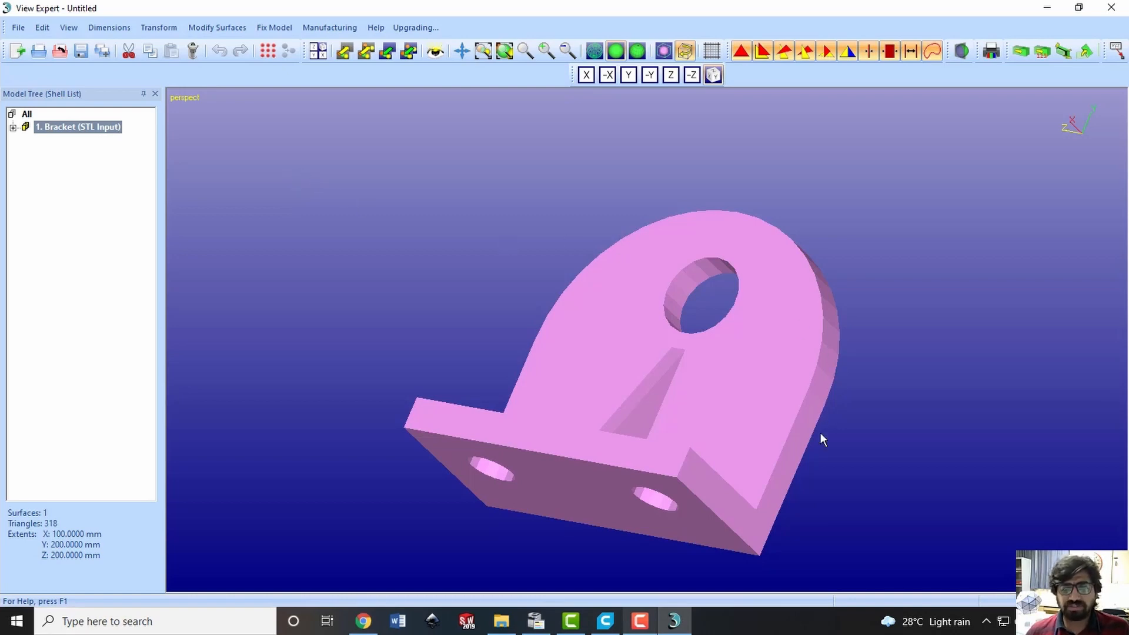
pyautogui.moveTo(819, 432); pyautogui.dragTo(764, 312)
pyautogui.moveTo(804, 378); pyautogui.dragTo(647, 298)
pyautogui.moveTo(796, 453); pyautogui.dragTo(905, 310)
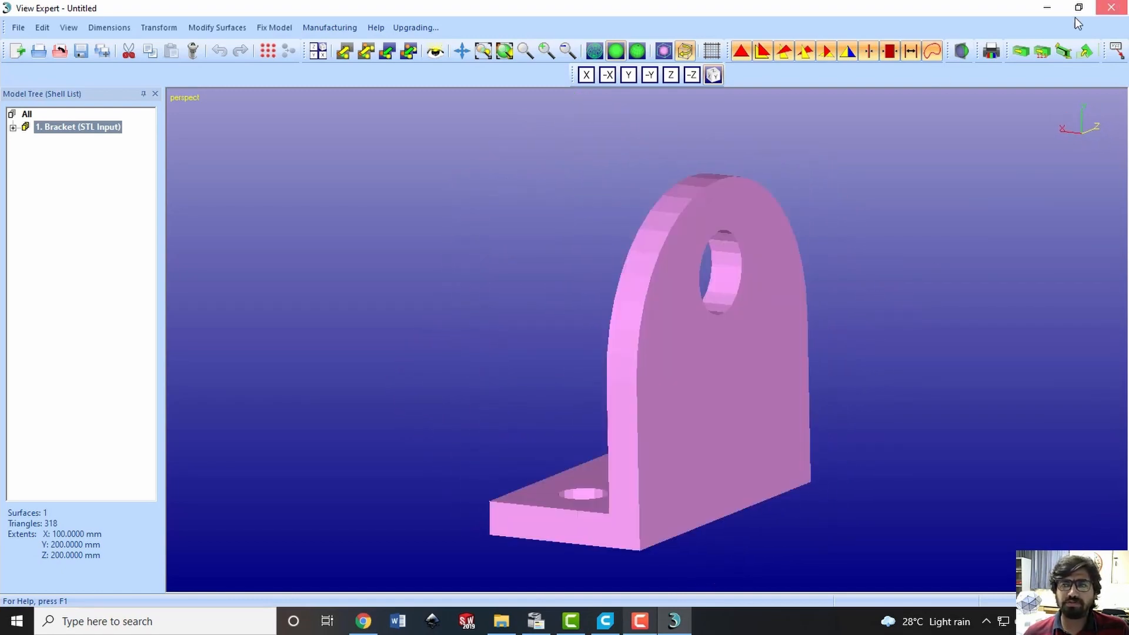
# Close View Expert, minimize the browser, and open the Bracket STL file from File Explorer in Notepad++
pyautogui.click(1111, 7)
pyautogui.click(1048, 8)
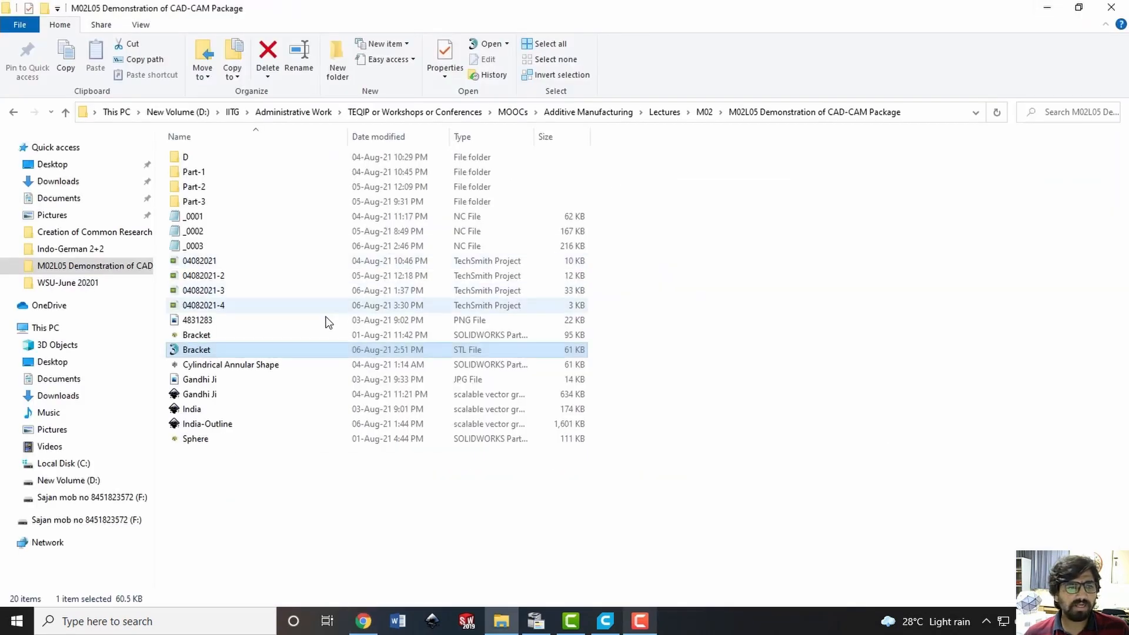
pyautogui.rightClick(313, 350)
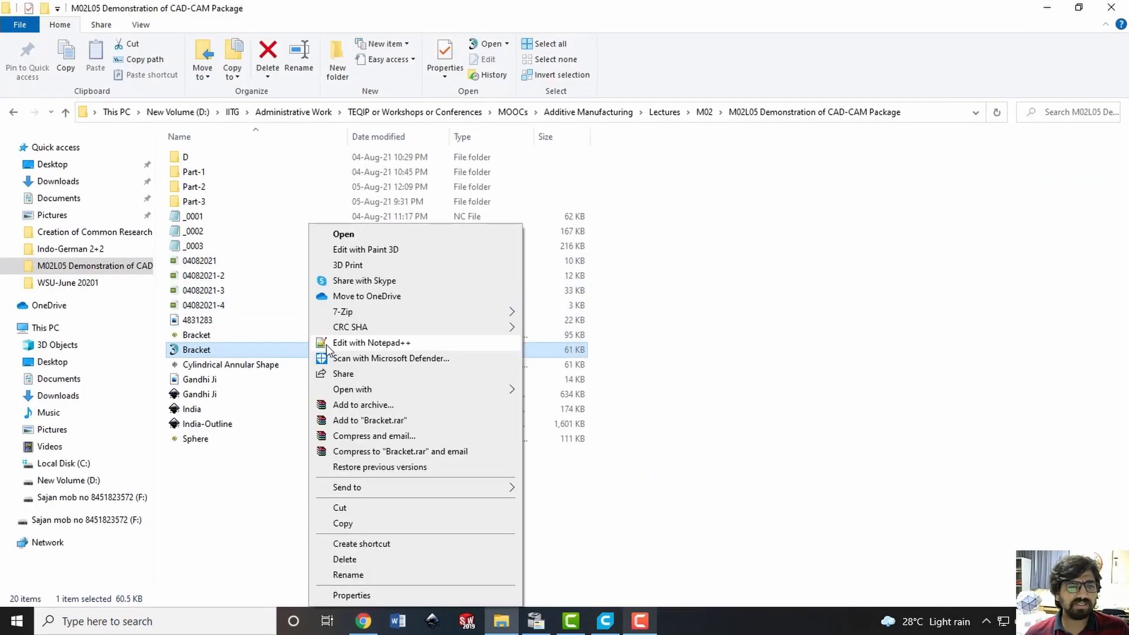
pyautogui.click(326, 346)
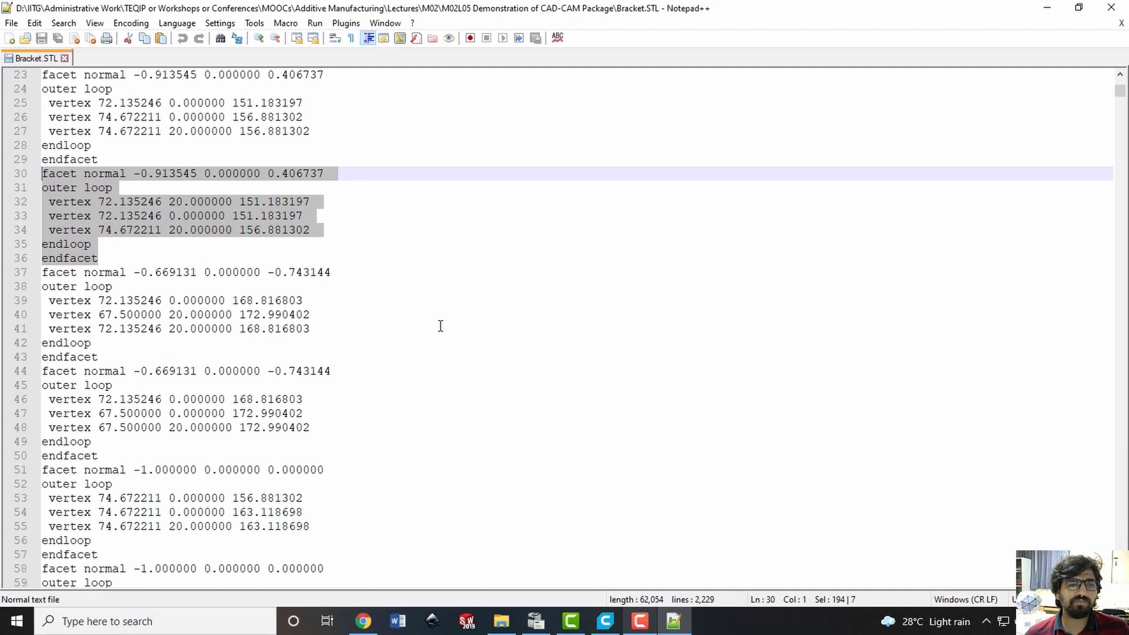
# Delete the whole facet block at lines 30 to 36 of Bracket.STL, including the leftover empty line
pyautogui.click(173, 245)
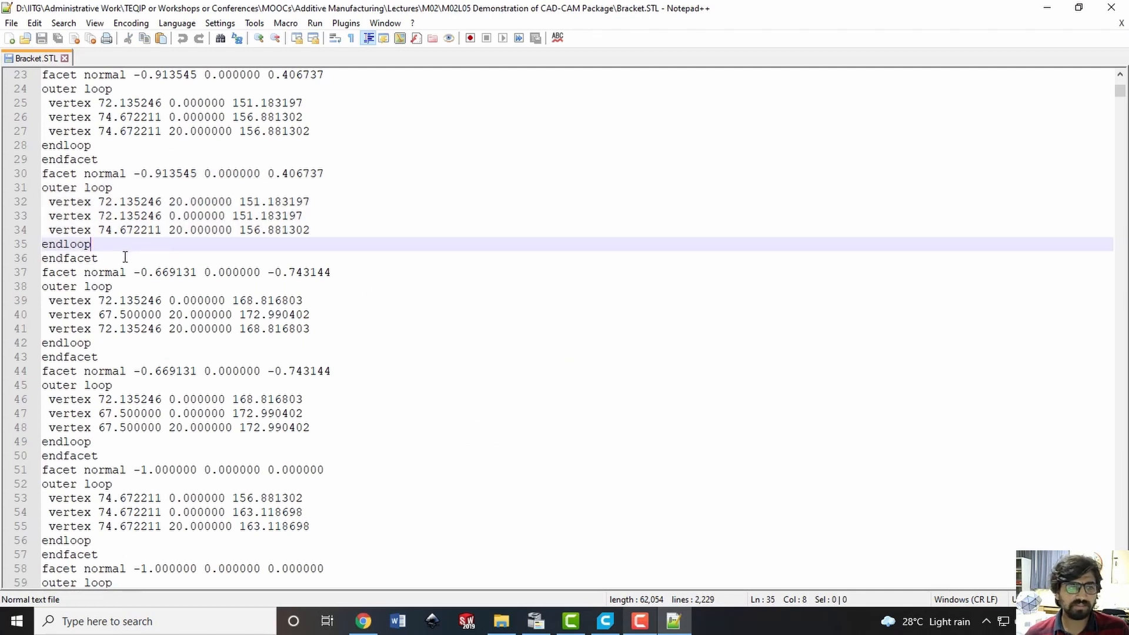
pyautogui.moveTo(125, 257); pyautogui.dragTo(42, 174)
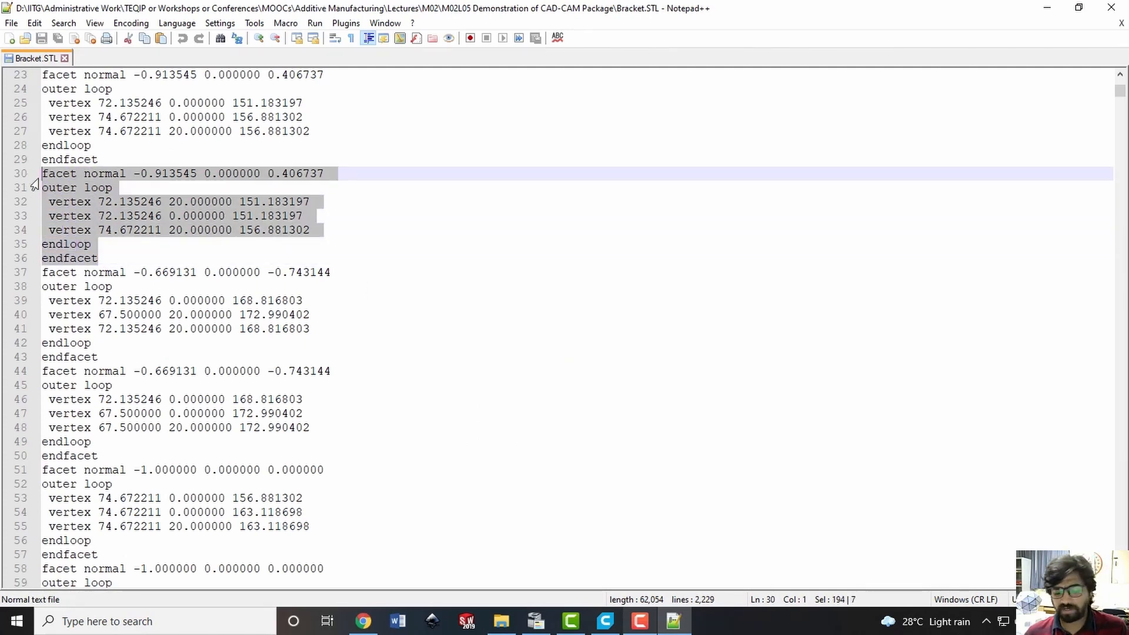
pyautogui.press('Delete')
pyautogui.press('BackSpace')
# Delete the facet block at lines 1528 to 1534 of Bracket.STL along with its leftover empty line
pyautogui.scroll(-7, 335, 353)
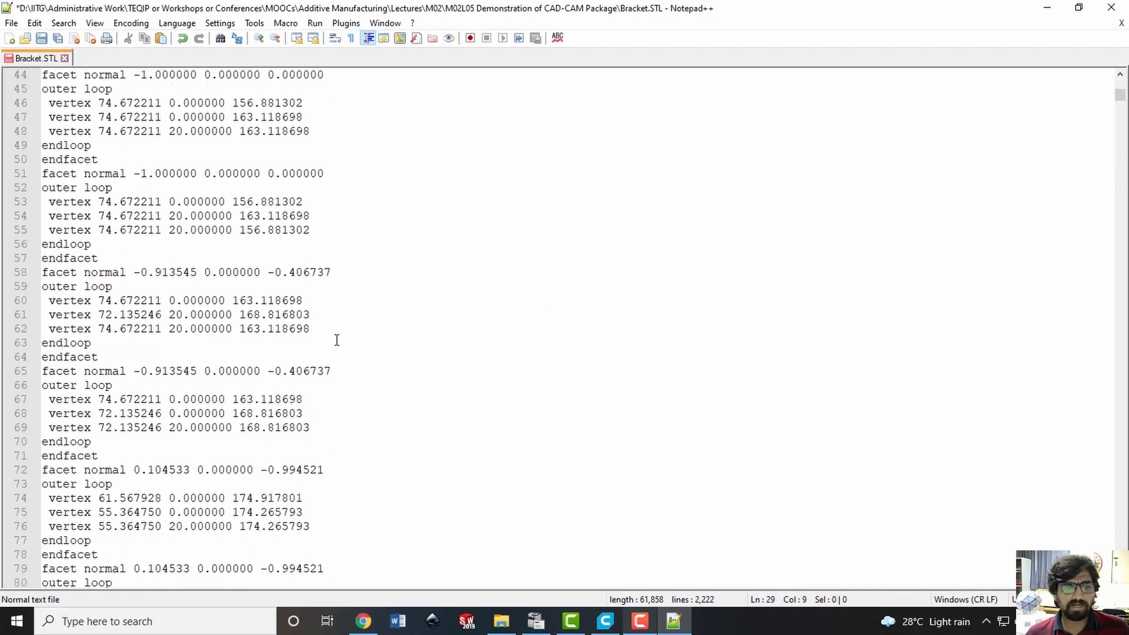
pyautogui.moveTo(1121, 92); pyautogui.dragTo(1120, 436)
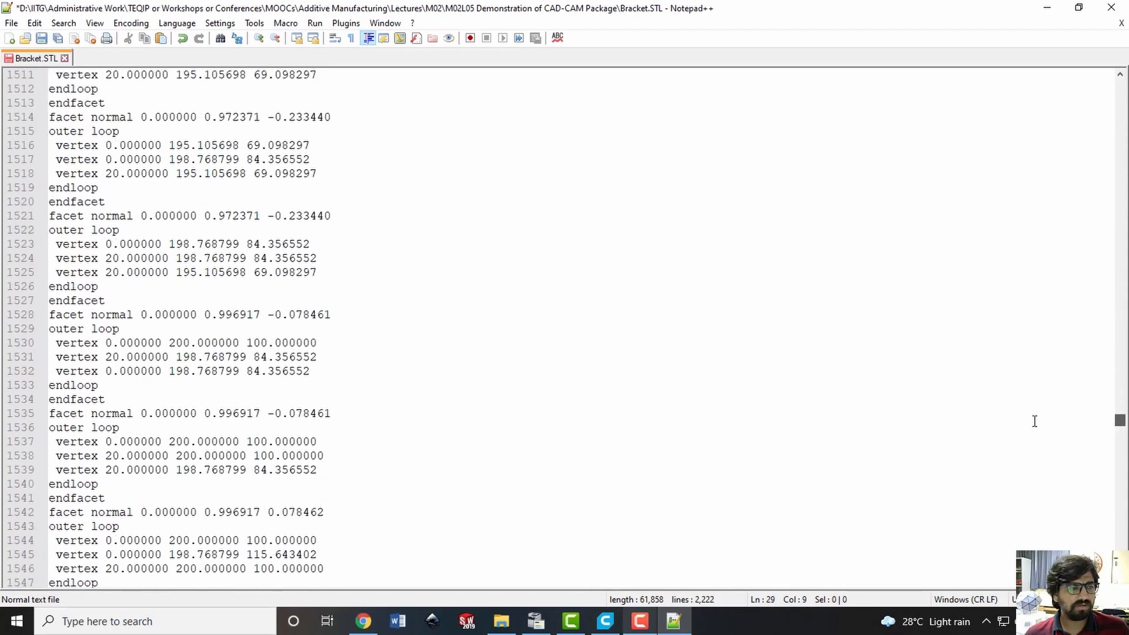
pyautogui.moveTo(130, 401); pyautogui.dragTo(38, 318)
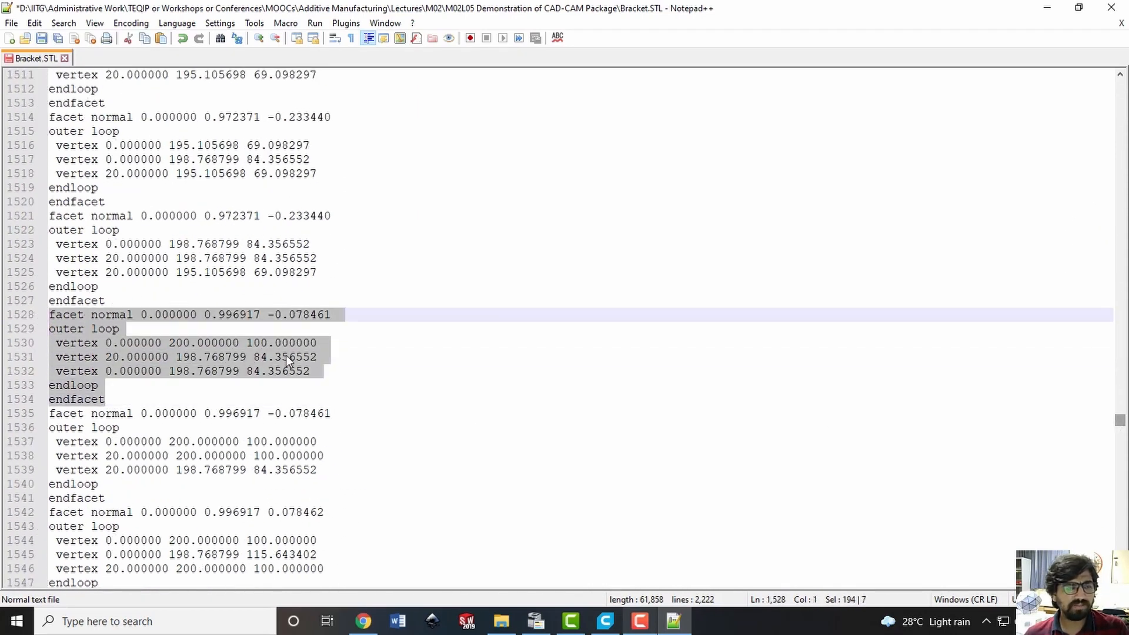
pyautogui.press('BackSpace')
pyautogui.press('BackSpace')
pyautogui.click(385, 253)
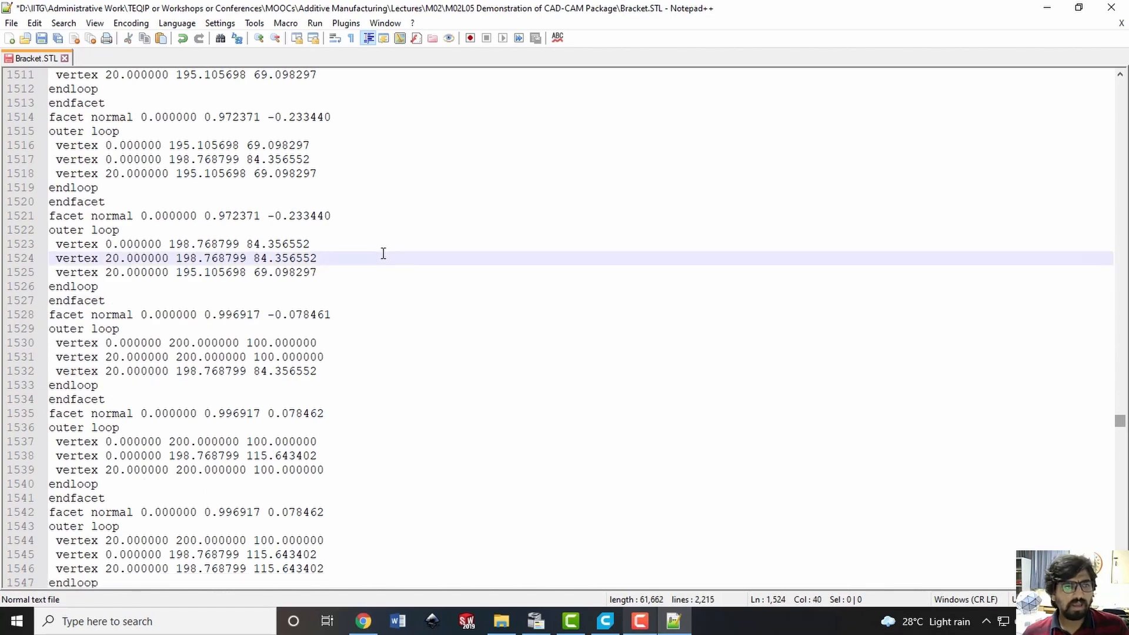
# Save the edited Bracket.STL, check the end of the file, and close Notepad++
pyautogui.hotkey('ctrl', 's')
pyautogui.moveTo(1120, 430); pyautogui.dragTo(1120, 588)
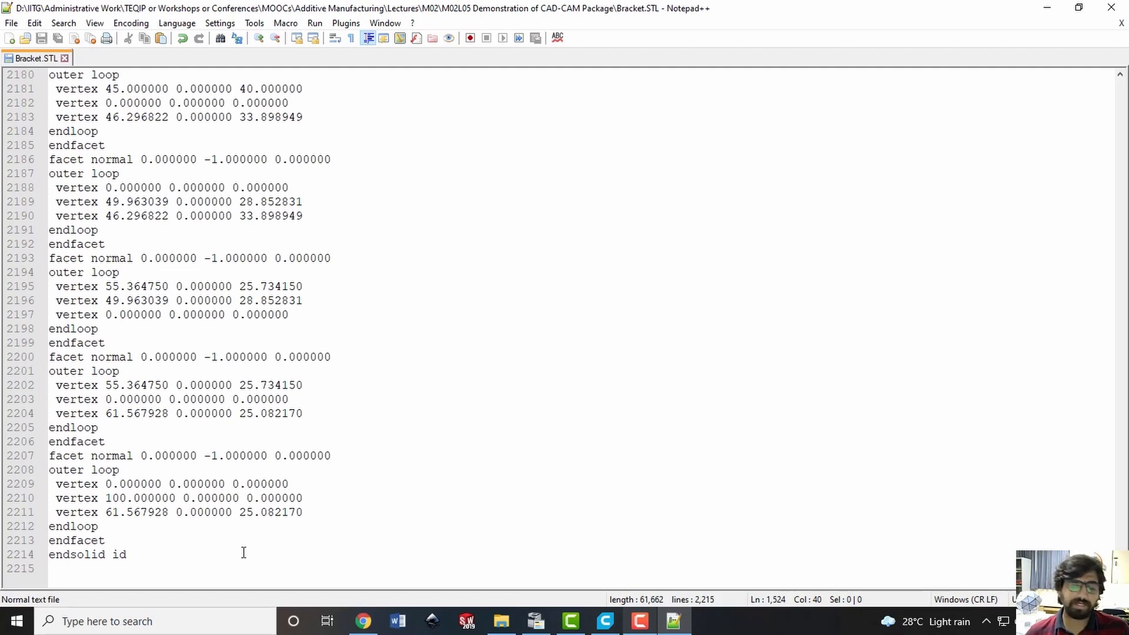
pyautogui.click(1111, 7)
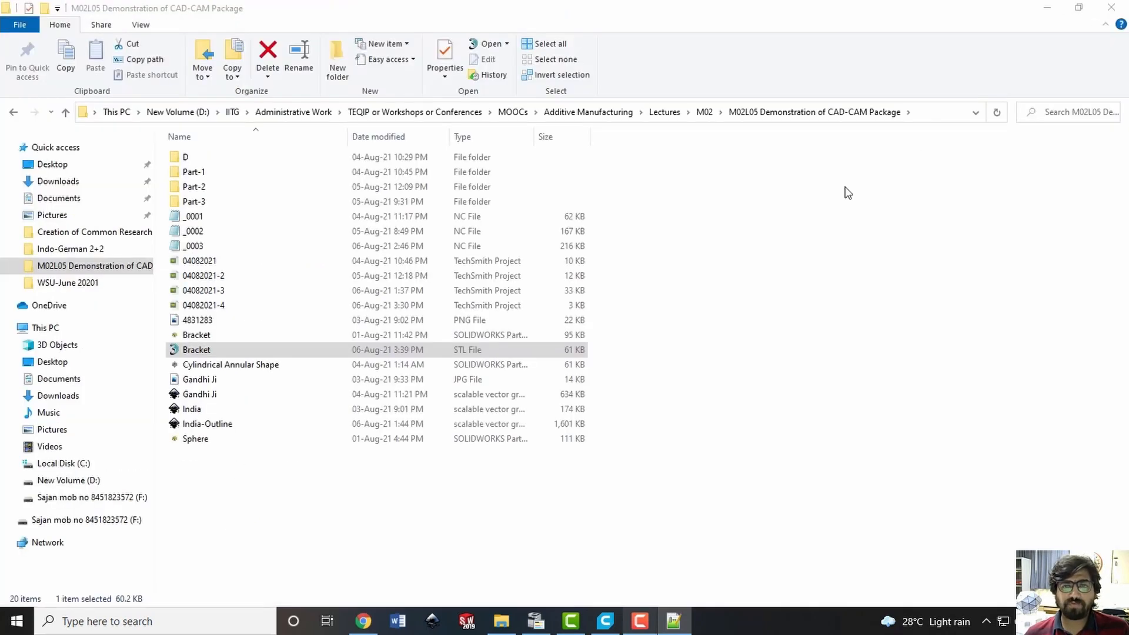
# Open the edited Bracket STL file in View Expert with millimetre units and dismiss the operation mode choice
pyautogui.doubleClick(472, 346)
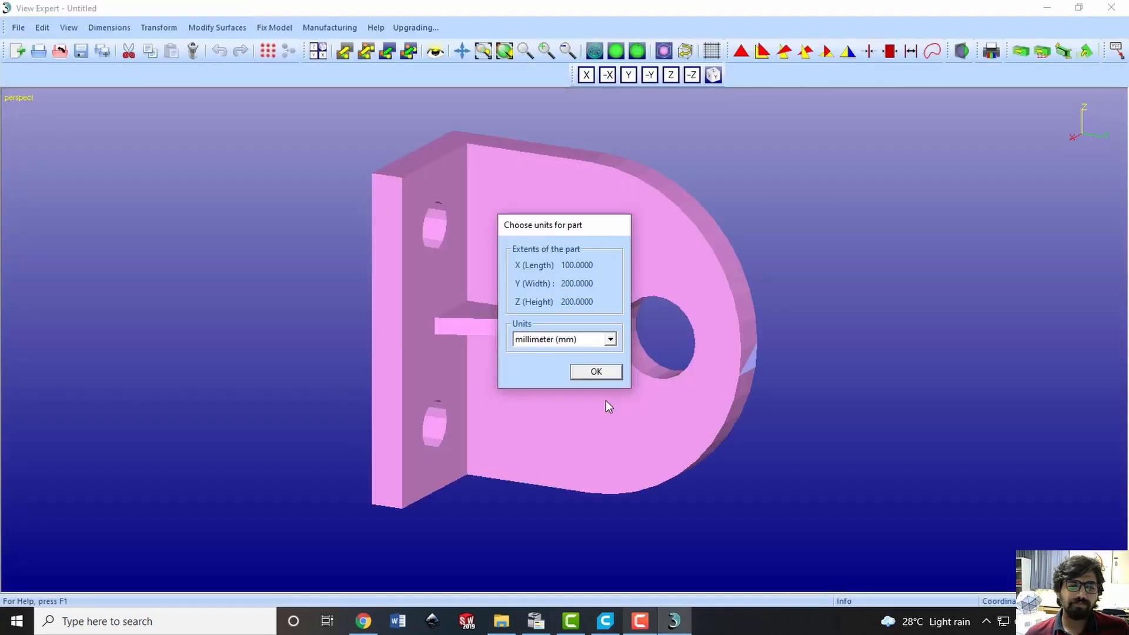
pyautogui.click(584, 370)
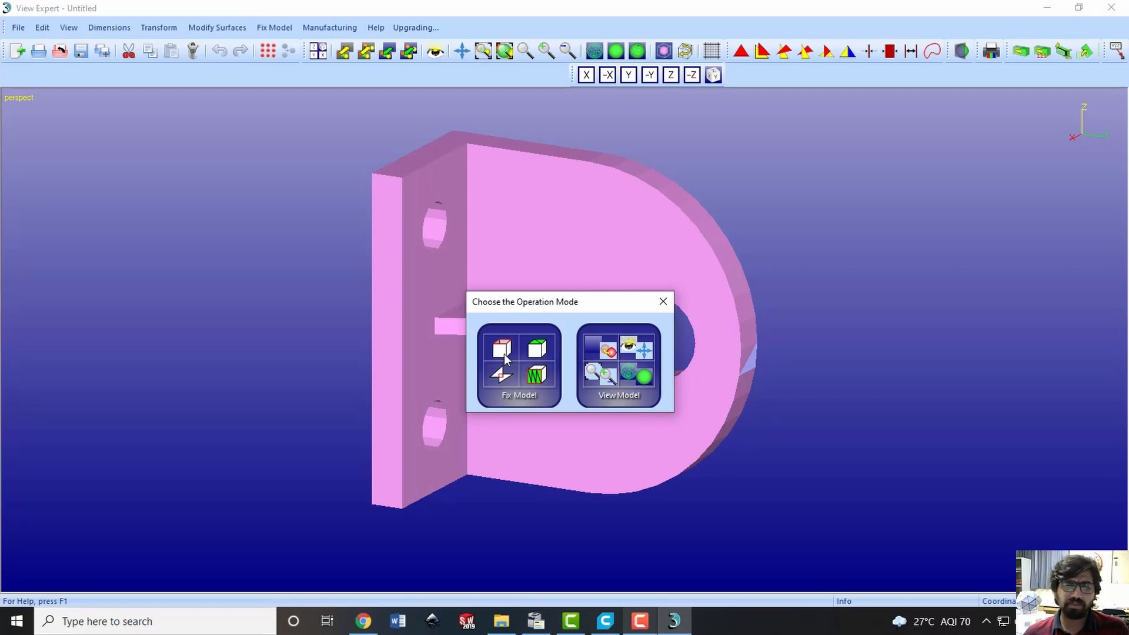
pyautogui.click(663, 304)
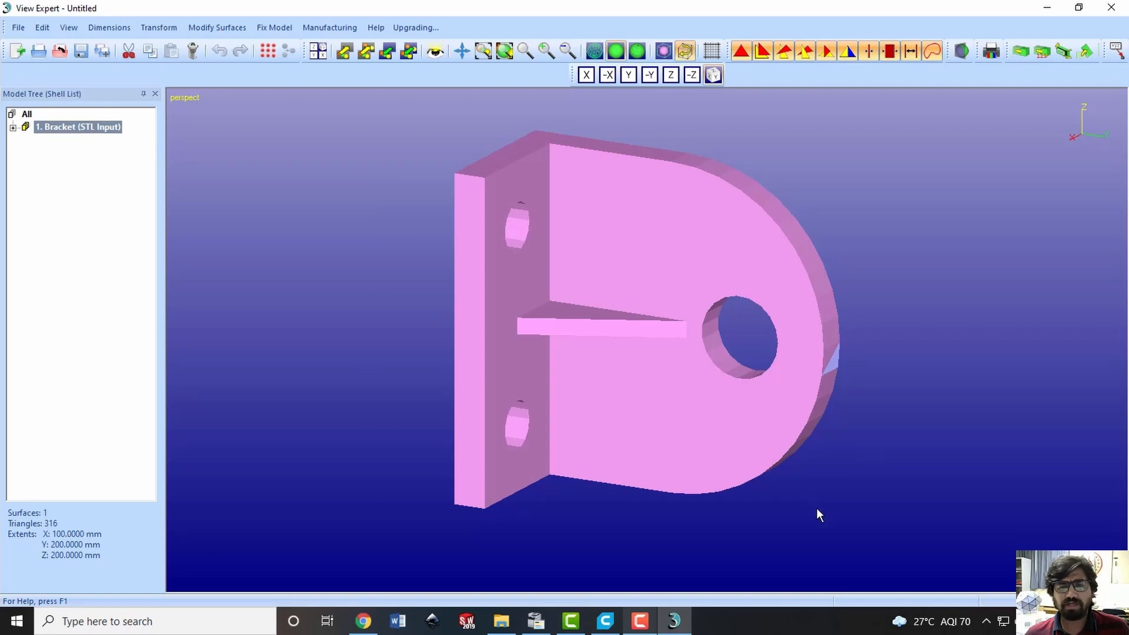
# Examine the missing facet on the bracket's curved outer edge and compare it with the opposite side
pyautogui.moveTo(782, 505); pyautogui.dragTo(794, 325)
pyautogui.scroll(8, 792, 321)
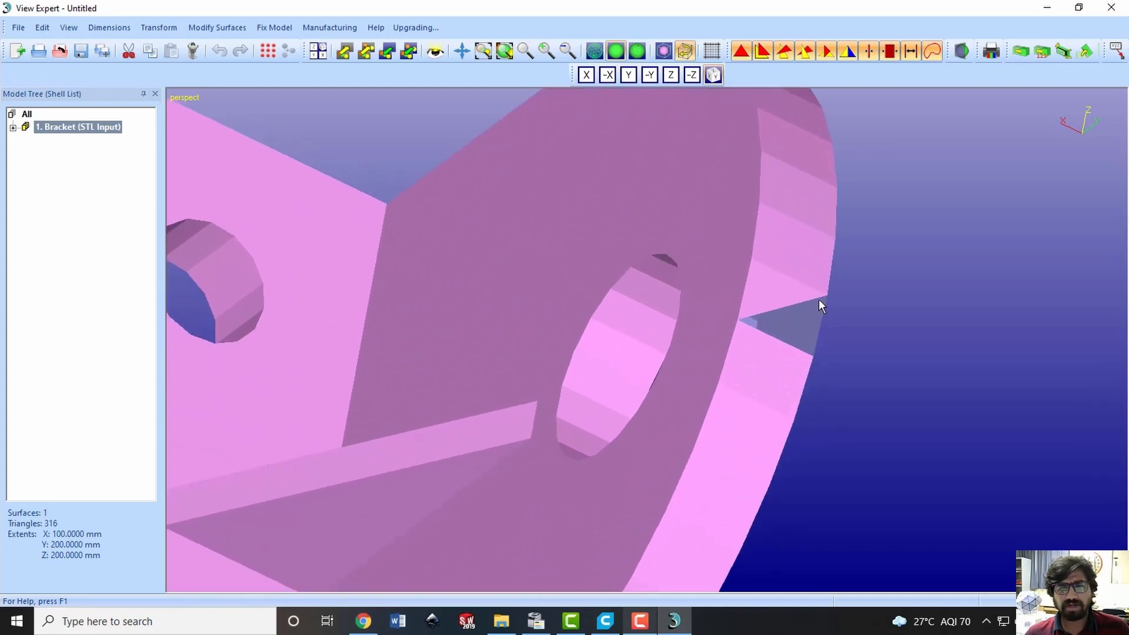
pyautogui.scroll(2, 842, 378)
pyautogui.scroll(-8, 842, 378)
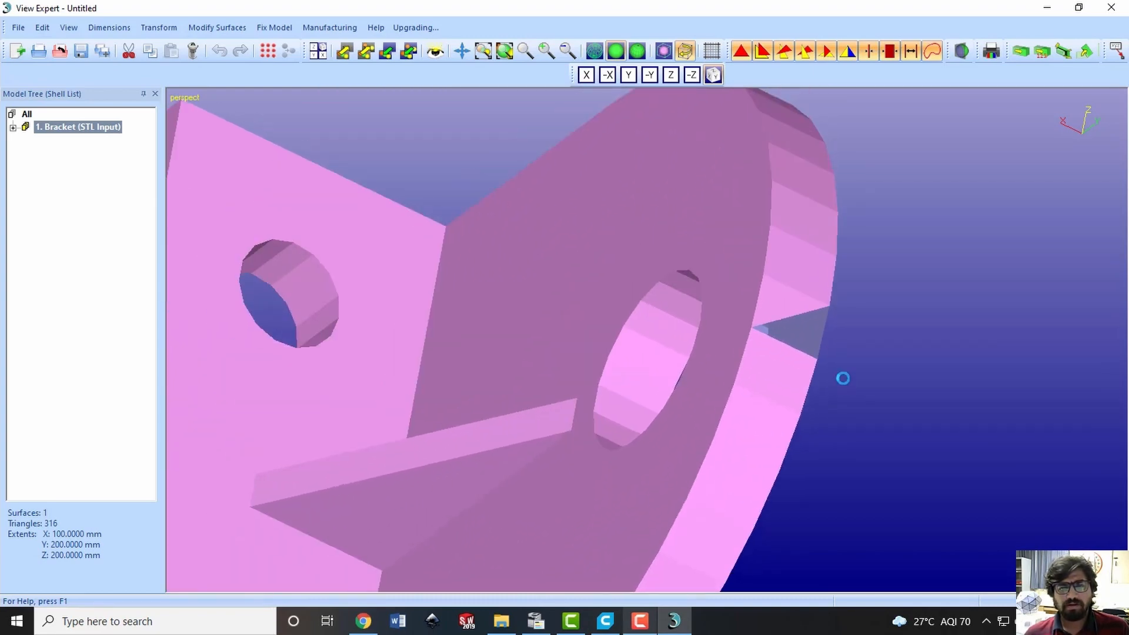
pyautogui.moveTo(670, 497)
pyautogui.mouseDown()
pyautogui.moveTo(867, 416)
pyautogui.moveTo(707, 442)
pyautogui.mouseUp()
pyautogui.moveTo(631, 471)
pyautogui.mouseDown()
pyautogui.moveTo(700, 391)
pyautogui.moveTo(757, 462)
pyautogui.moveTo(804, 376)
pyautogui.mouseUp()
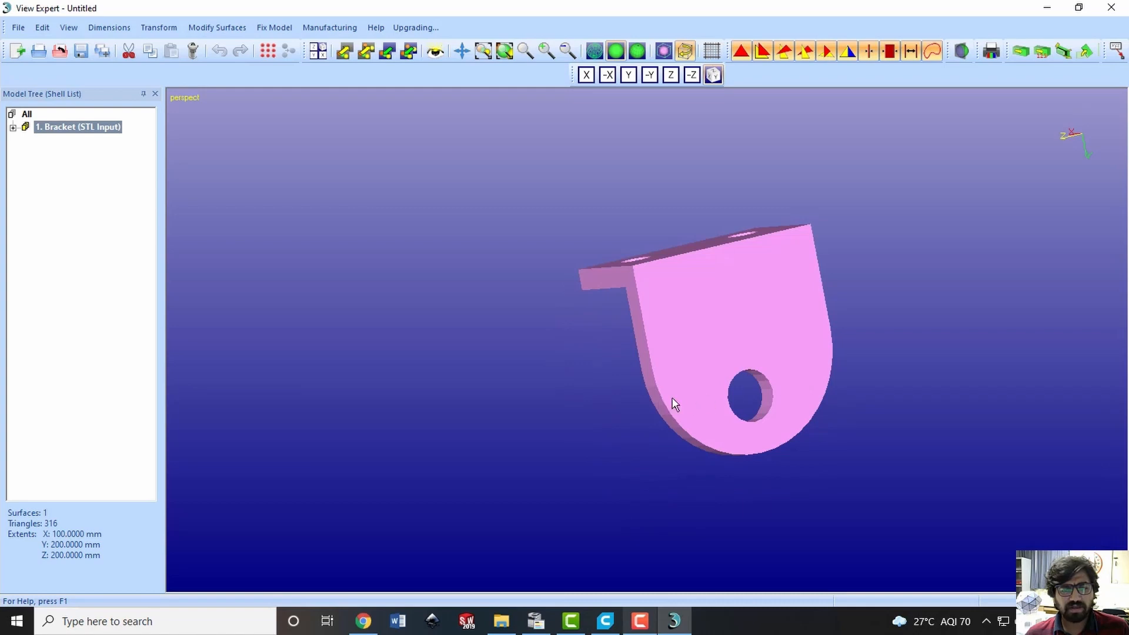
# Examine the missing facet inside the bracket's mounting hole from both sides of the base plate
pyautogui.moveTo(675, 404)
pyautogui.mouseDown()
pyautogui.moveTo(768, 287)
pyautogui.moveTo(812, 456)
pyautogui.moveTo(814, 396)
pyautogui.moveTo(697, 392)
pyautogui.moveTo(723, 373)
pyautogui.moveTo(783, 482)
pyautogui.moveTo(771, 428)
pyautogui.moveTo(829, 489)
pyautogui.moveTo(841, 471)
pyautogui.moveTo(825, 386)
pyautogui.moveTo(781, 326)
pyautogui.moveTo(766, 252)
pyautogui.moveTo(806, 390)
pyautogui.moveTo(833, 389)
pyautogui.moveTo(711, 423)
pyautogui.moveTo(739, 461)
pyautogui.moveTo(741, 394)
pyautogui.mouseUp()
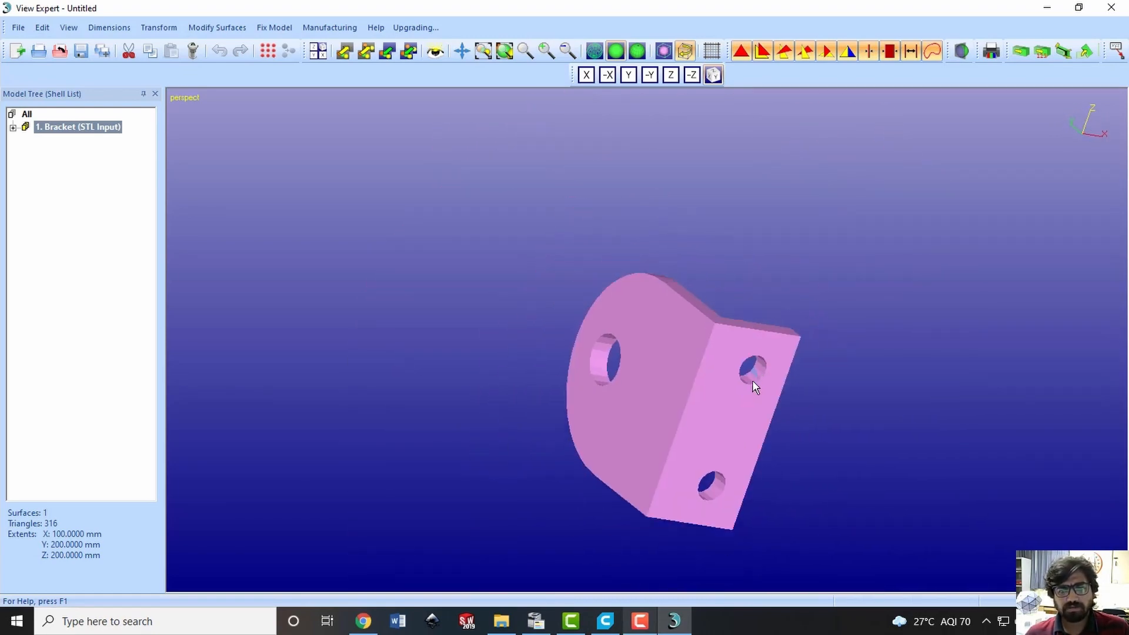
pyautogui.scroll(10, 758, 371)
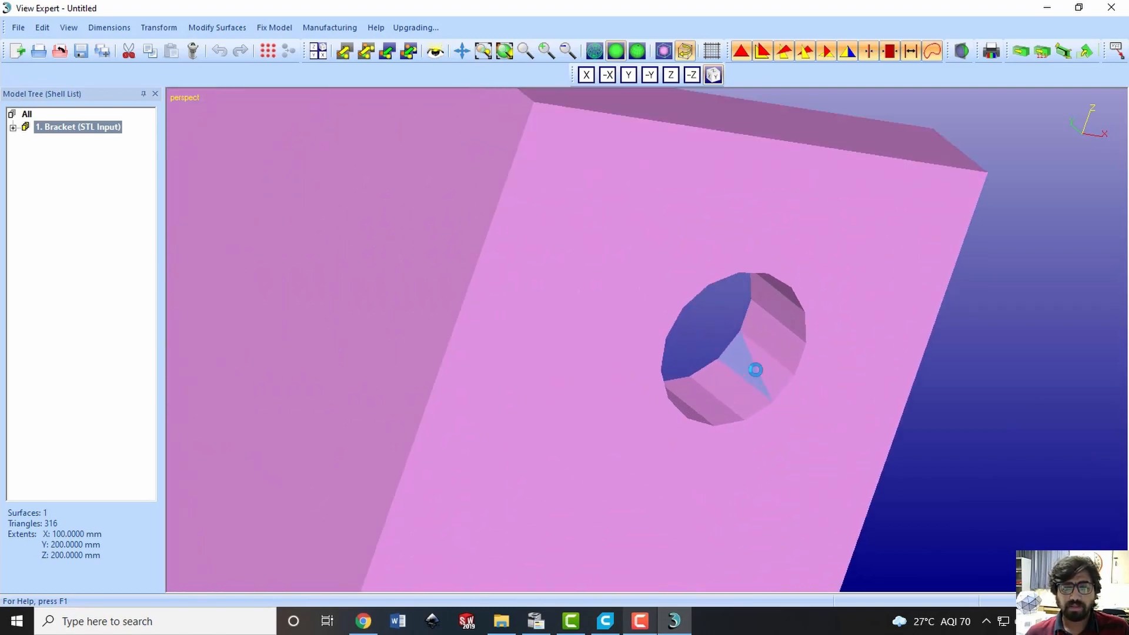
pyautogui.scroll(-6, 725, 366)
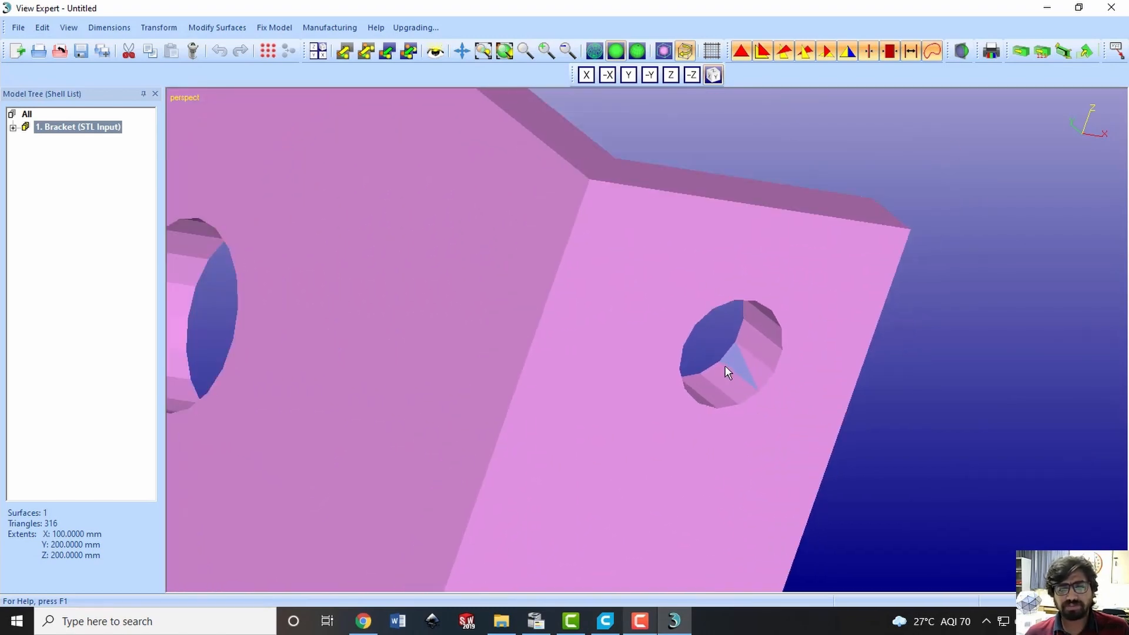
pyautogui.moveTo(725, 348)
pyautogui.mouseDown()
pyautogui.moveTo(632, 517)
pyautogui.moveTo(670, 483)
pyautogui.mouseUp()
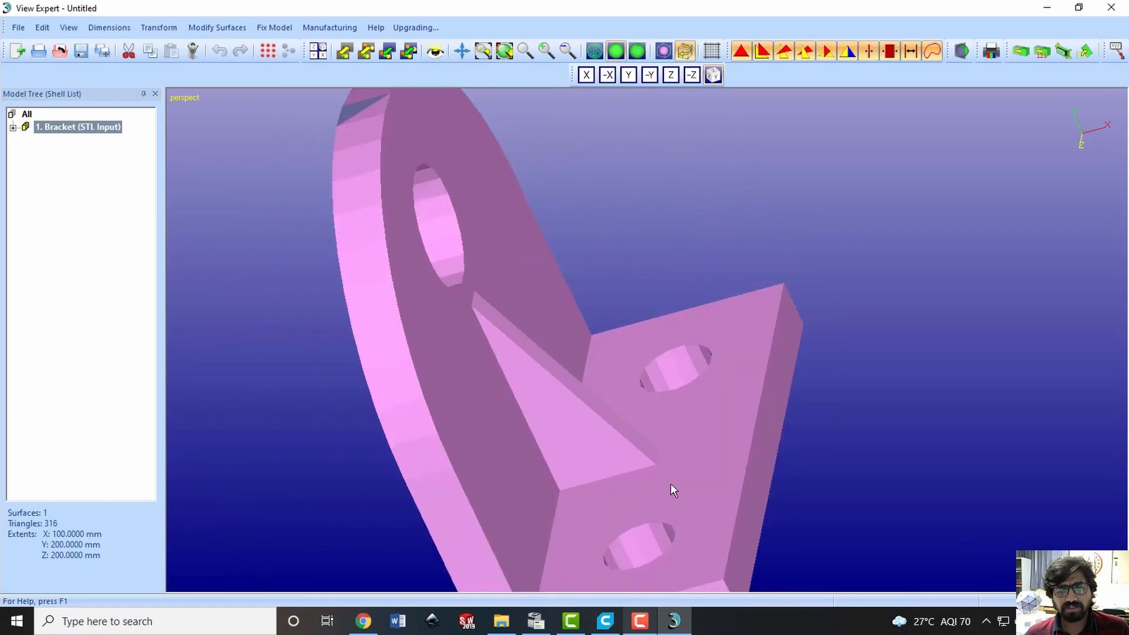
pyautogui.scroll(-1, 669, 484)
pyautogui.scroll(3, 670, 483)
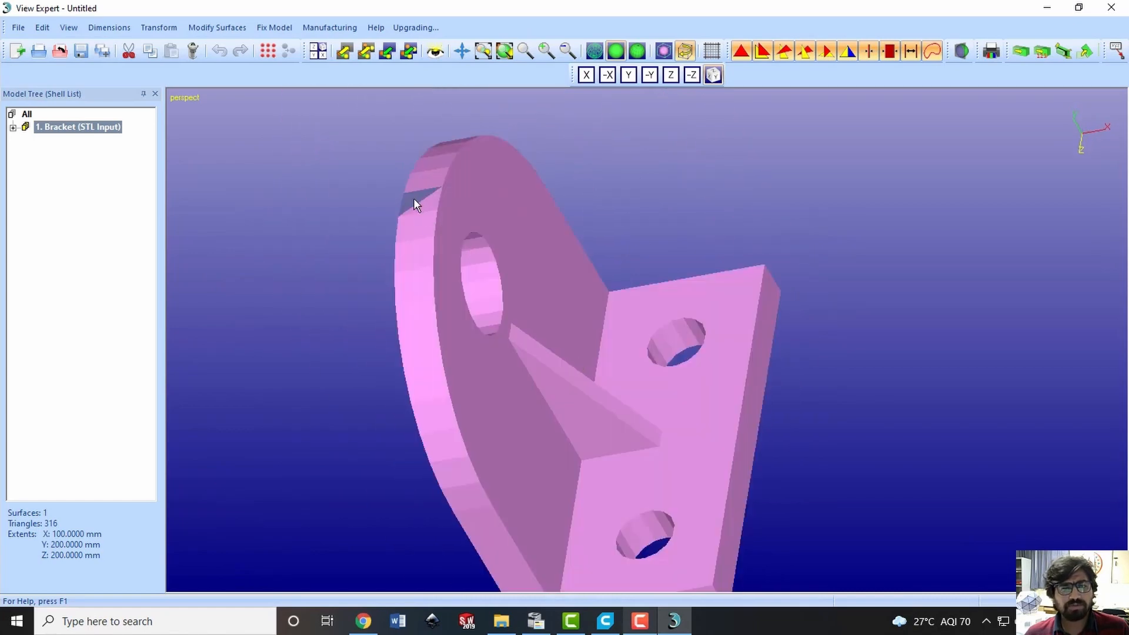
pyautogui.moveTo(685, 458)
pyautogui.mouseDown()
pyautogui.moveTo(689, 494)
pyautogui.moveTo(658, 554)
pyautogui.moveTo(655, 441)
pyautogui.moveTo(688, 416)
pyautogui.moveTo(680, 474)
pyautogui.moveTo(728, 475)
pyautogui.moveTo(729, 494)
pyautogui.moveTo(675, 458)
pyautogui.moveTo(767, 307)
pyautogui.moveTo(667, 378)
pyautogui.moveTo(694, 380)
pyautogui.mouseUp()
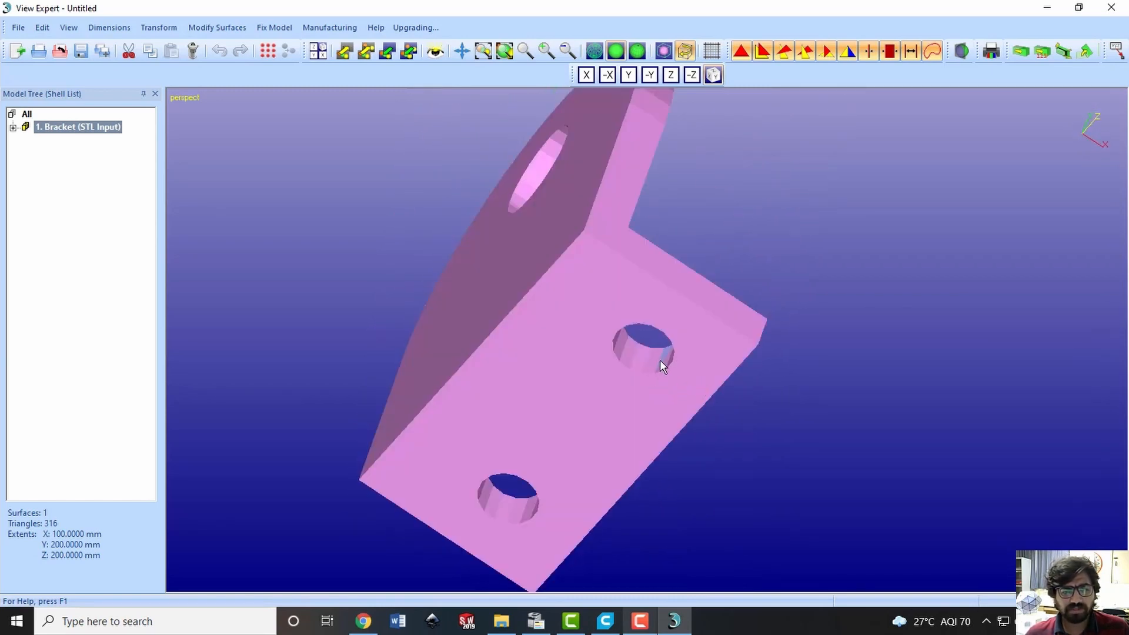
pyautogui.scroll(5, 660, 362)
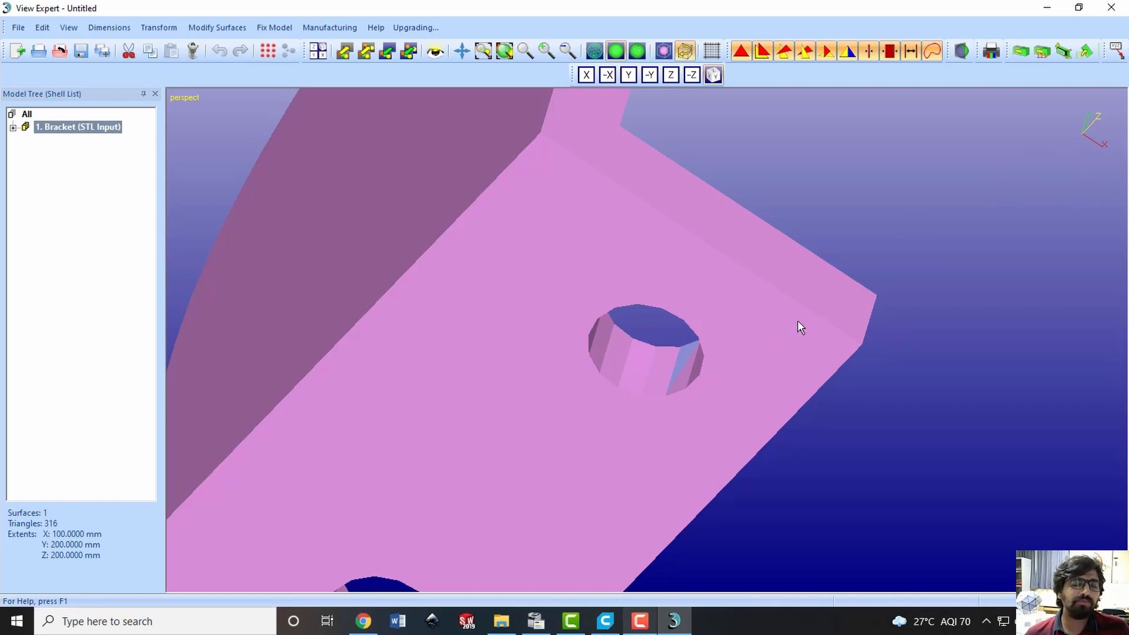
pyautogui.scroll(-5, 815, 296)
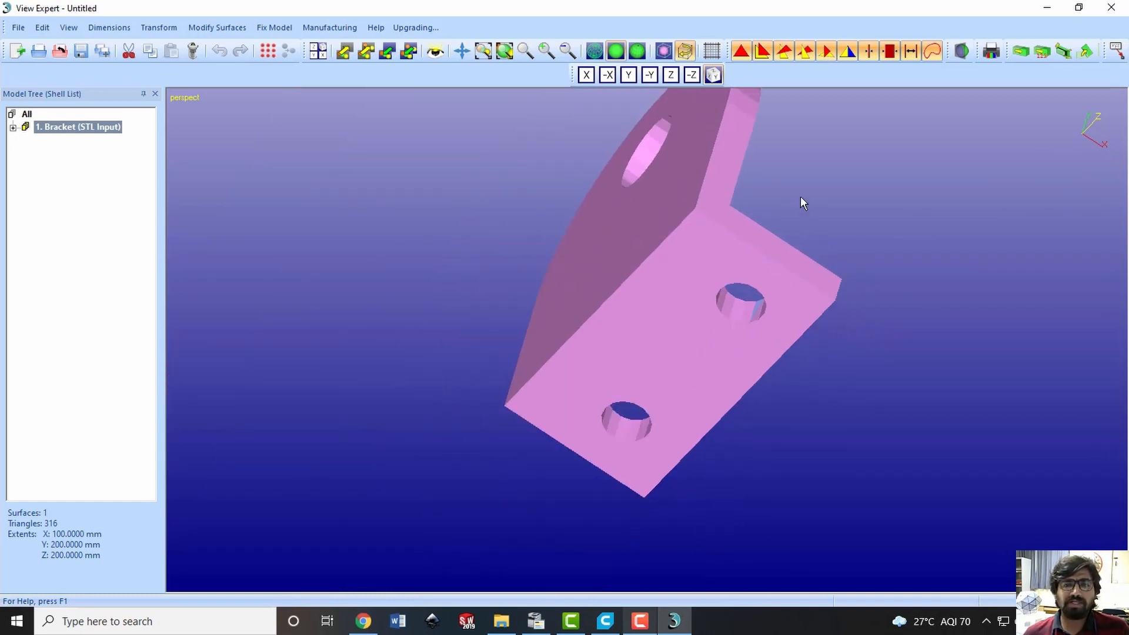
pyautogui.moveTo(799, 196); pyautogui.dragTo(634, 332)
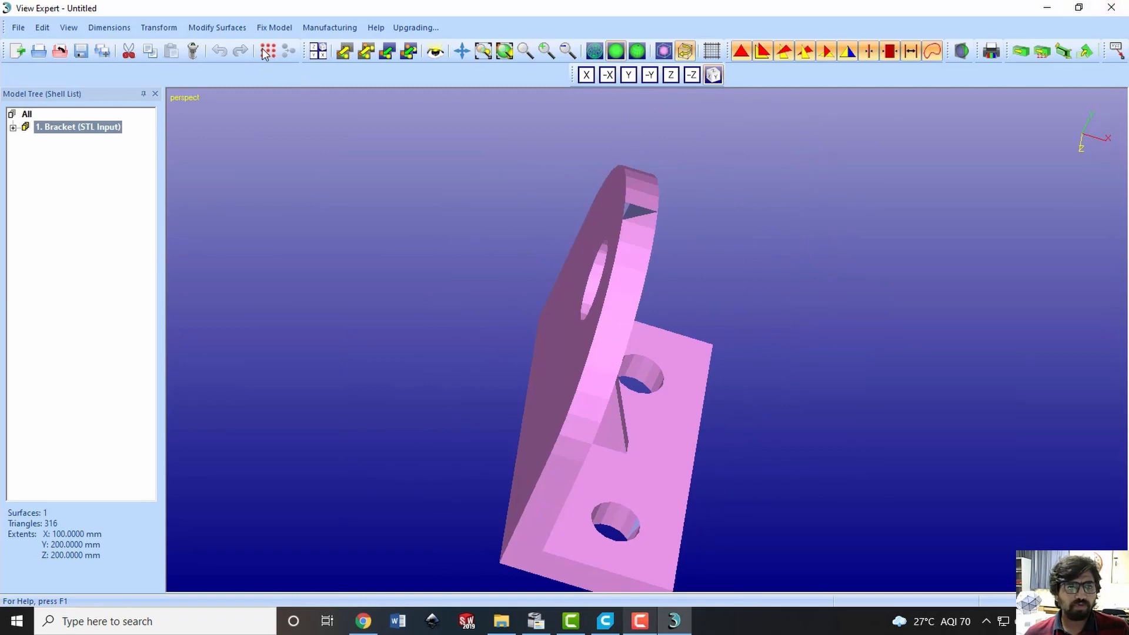
# Repair the Bracket shell with normal stitching, gaps thinner than 0.2 mm stitched and all large gaps filled
pyautogui.click(271, 27)
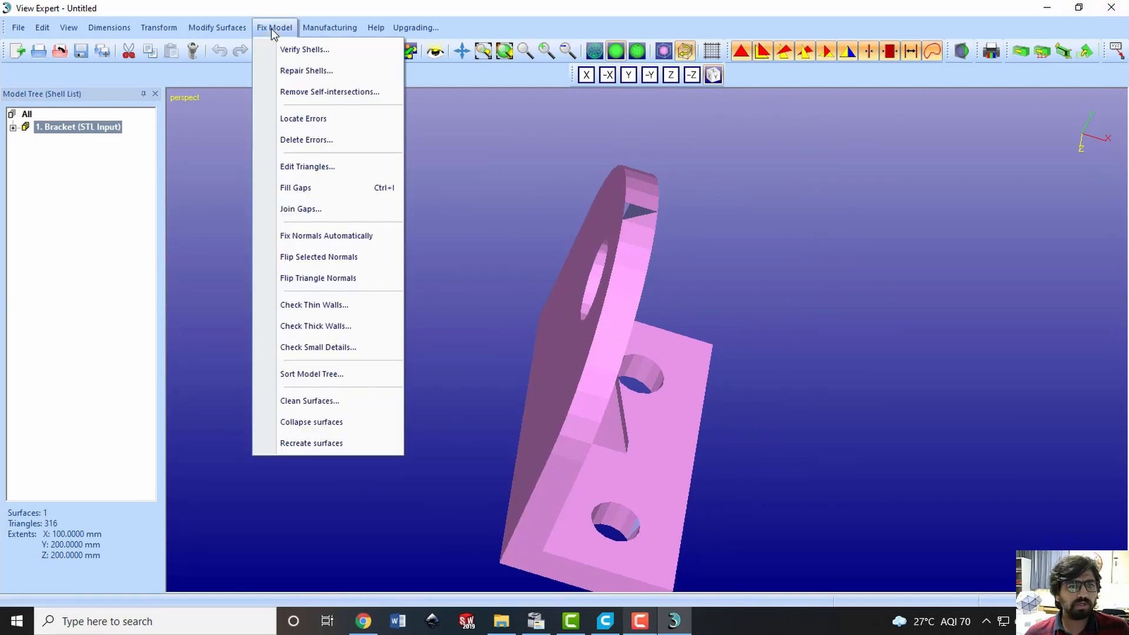
pyautogui.click(305, 72)
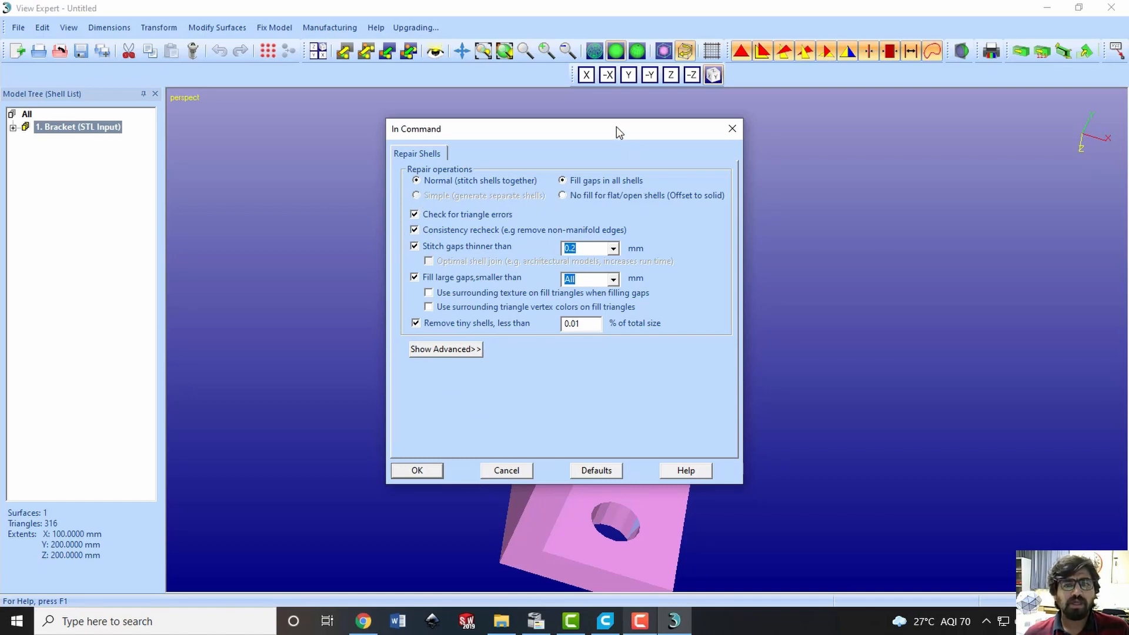
pyautogui.moveTo(616, 125); pyautogui.dragTo(404, 86)
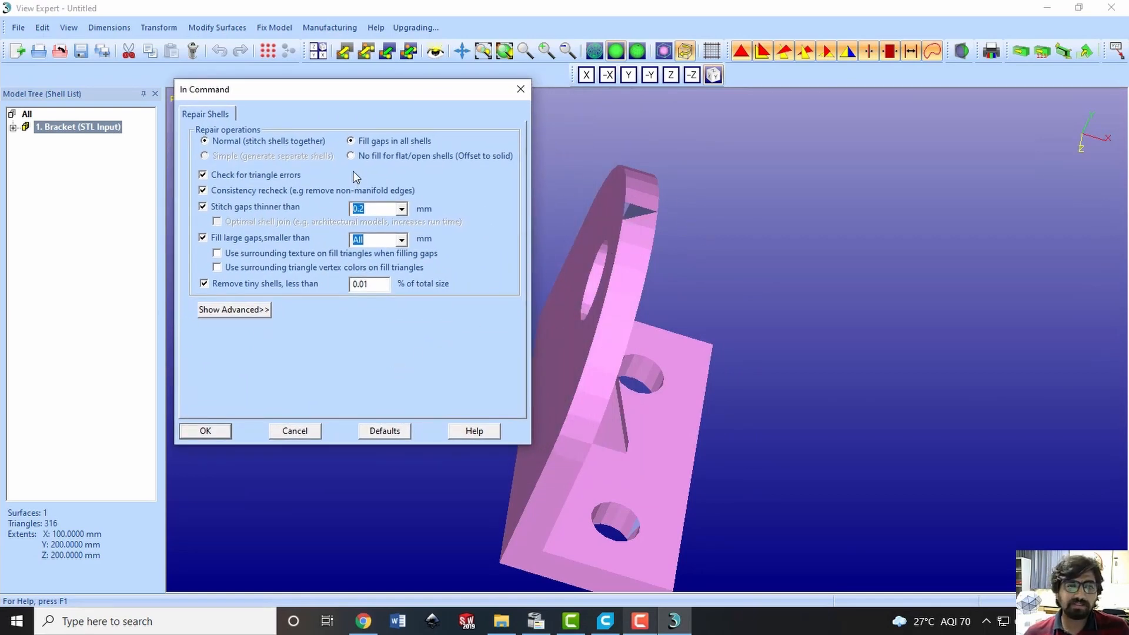
pyautogui.click(225, 432)
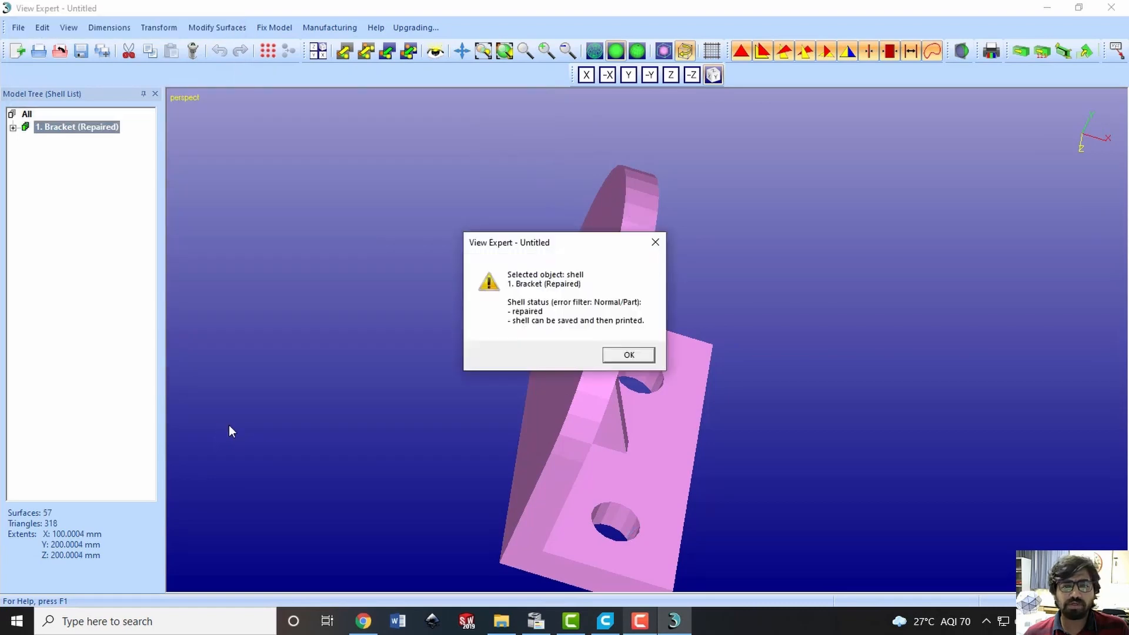
pyautogui.click(629, 356)
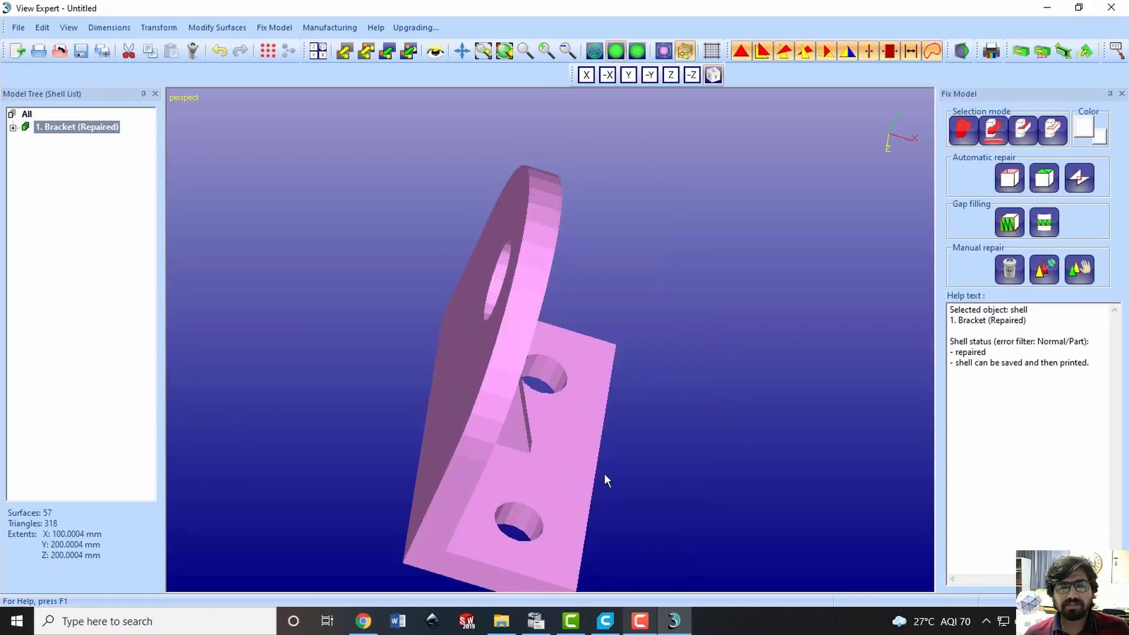
# Inspect the repaired bracket's curved edge and mounting holes for remaining gaps
pyautogui.scroll(3, 550, 201)
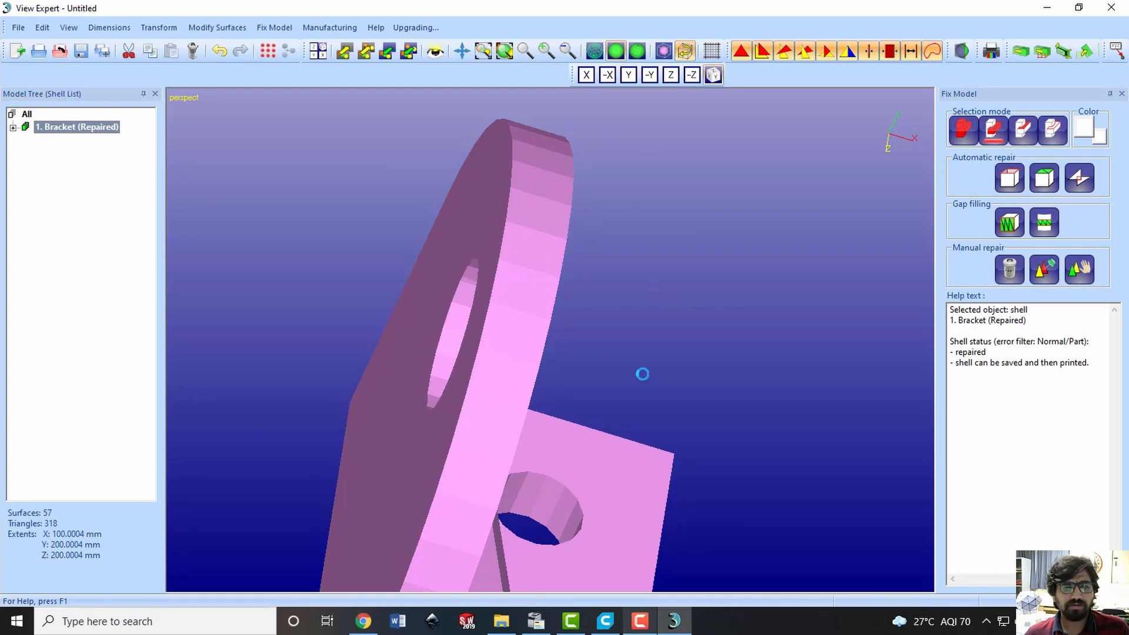
pyautogui.moveTo(643, 373)
pyautogui.mouseDown(button='right')
pyautogui.moveTo(618, 446)
pyautogui.moveTo(658, 492)
pyautogui.moveTo(631, 547)
pyautogui.moveTo(668, 393)
pyautogui.moveTo(718, 340)
pyautogui.moveTo(734, 249)
pyautogui.moveTo(732, 274)
pyautogui.moveTo(647, 322)
pyautogui.moveTo(581, 404)
pyautogui.mouseUp(button='right')
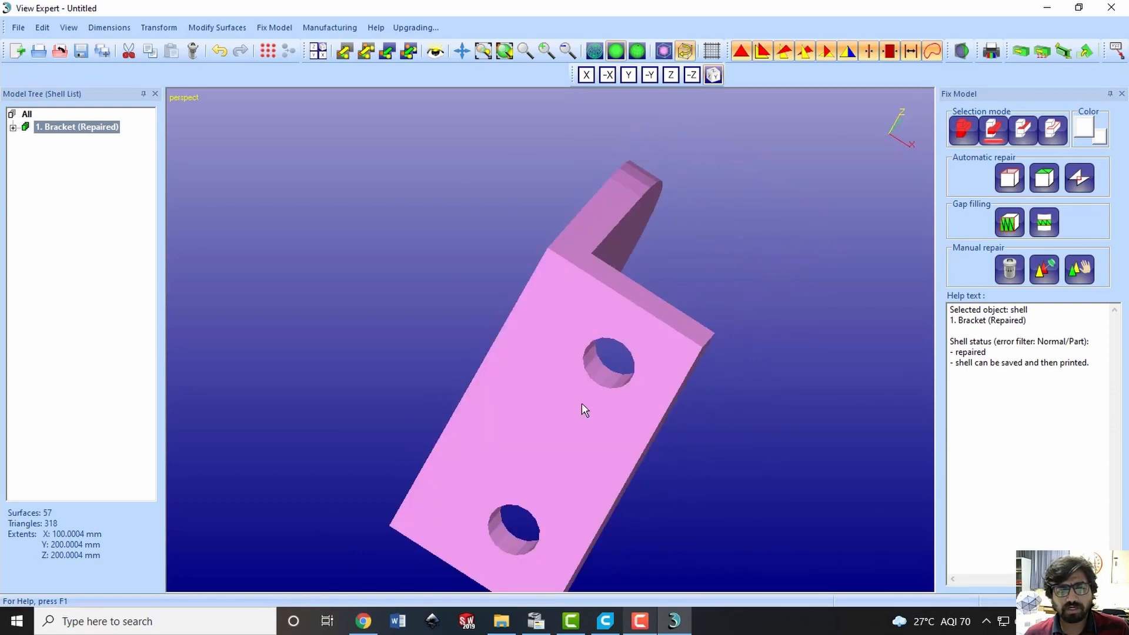
pyautogui.scroll(-3, 613, 365)
pyautogui.scroll(5, 609, 364)
pyautogui.scroll(2, 609, 365)
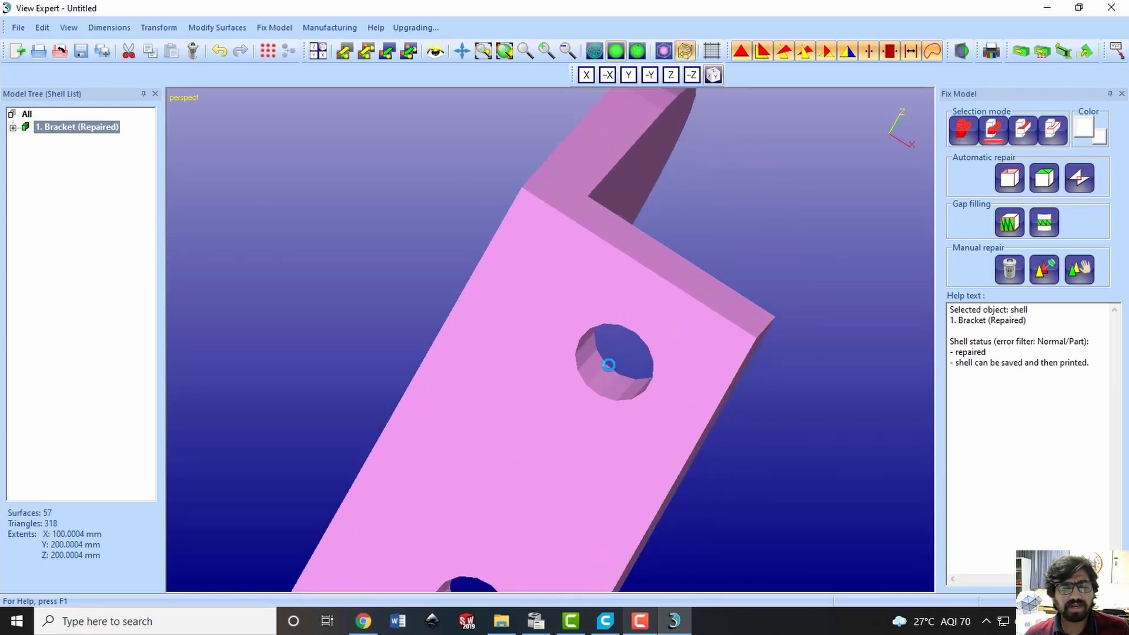
pyautogui.moveTo(704, 248); pyautogui.dragTo(590, 309, button='right')
pyautogui.scroll(-3, 609, 355)
# Save the repaired bracket as an ASCII STL file named BracketR
pyautogui.hotkey('ctrl', 's')
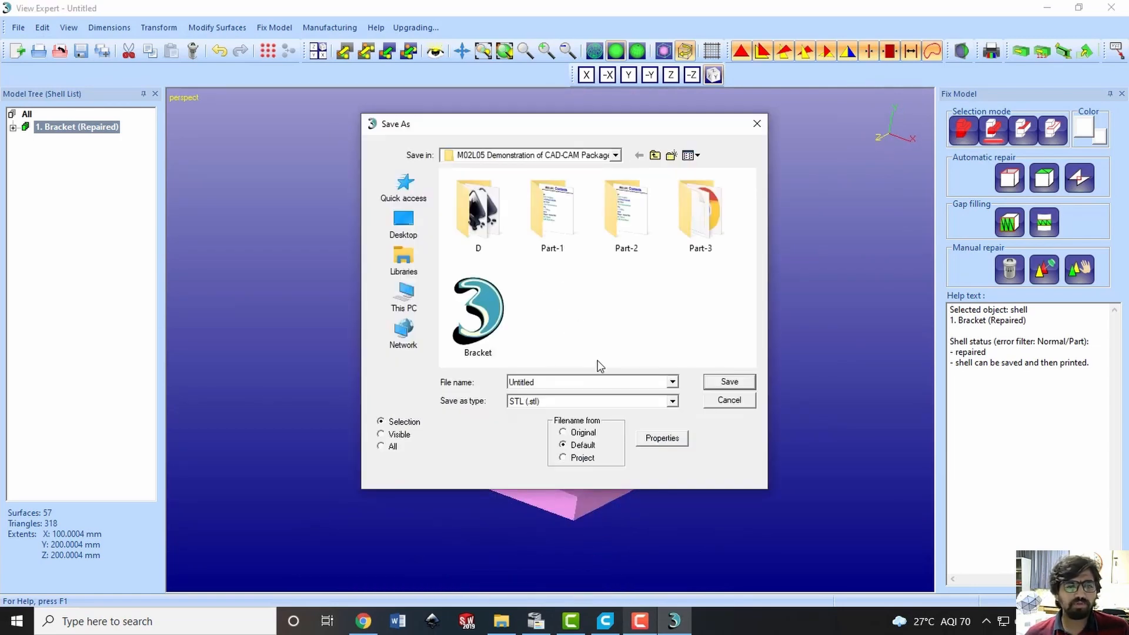
pyautogui.click(663, 438)
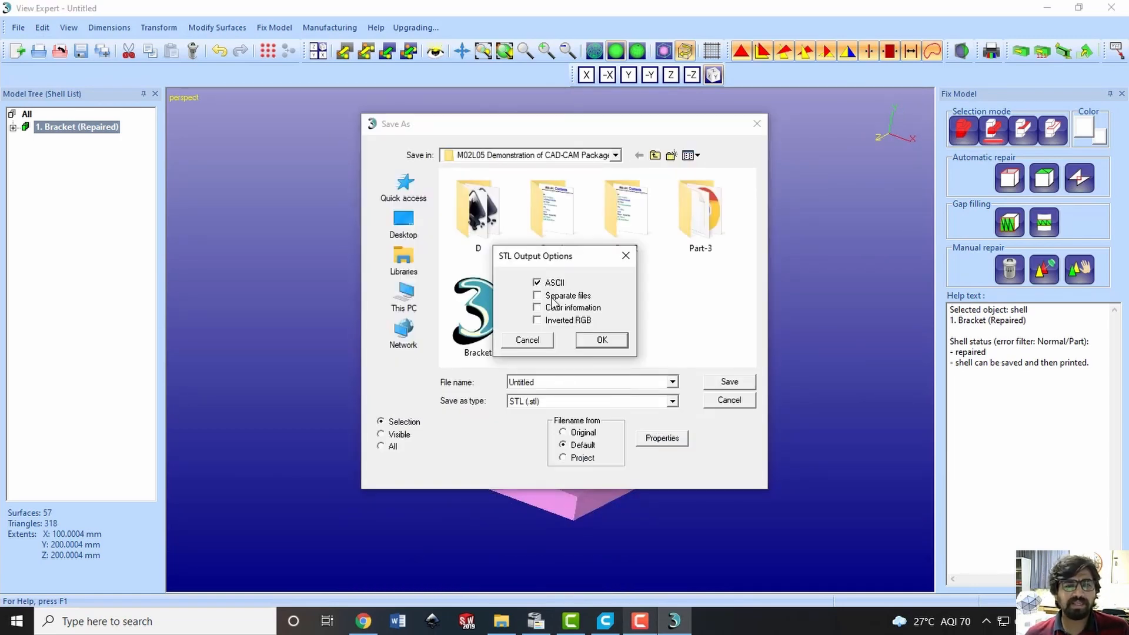
pyautogui.click(601, 343)
pyautogui.click(495, 328)
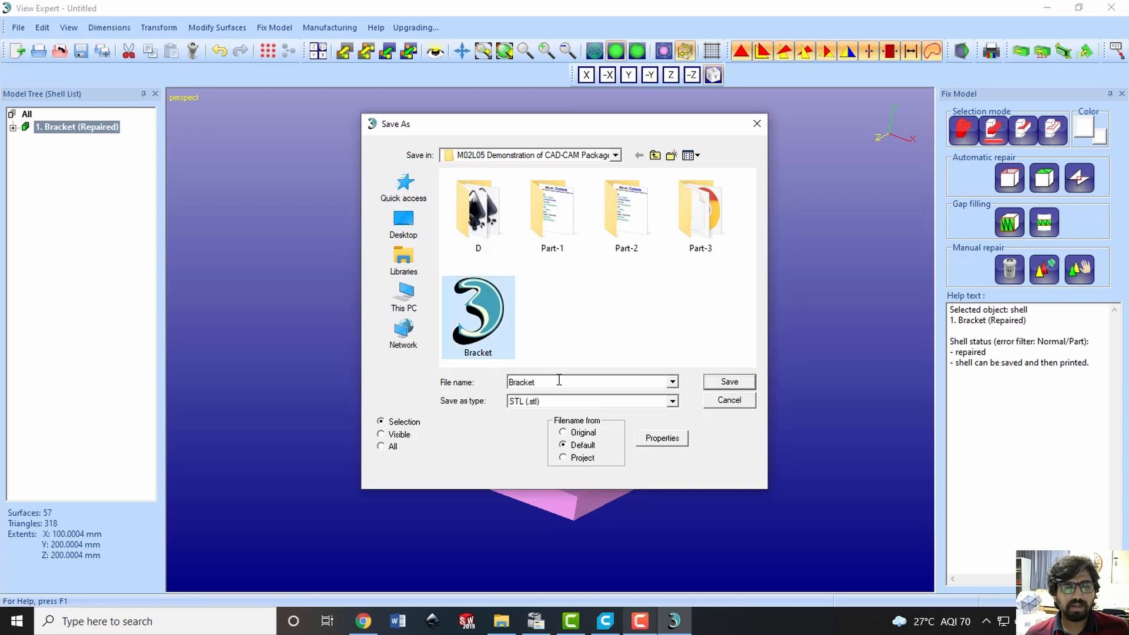
pyautogui.doubleClick(559, 382)
pyautogui.click(577, 382)
pyautogui.write('R')
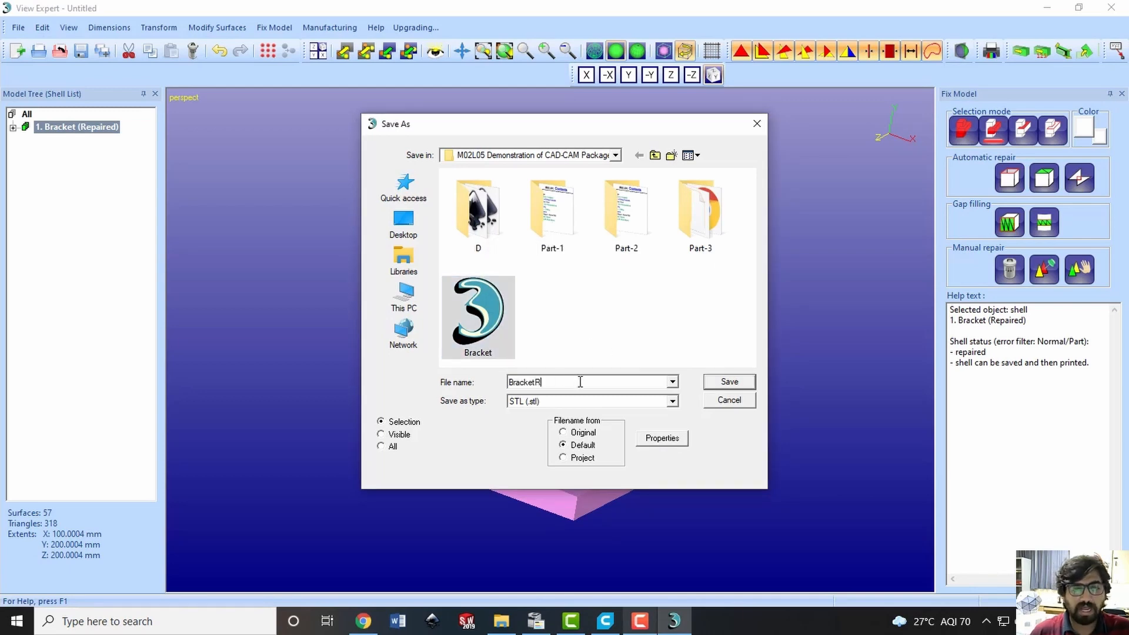
pyautogui.click(729, 382)
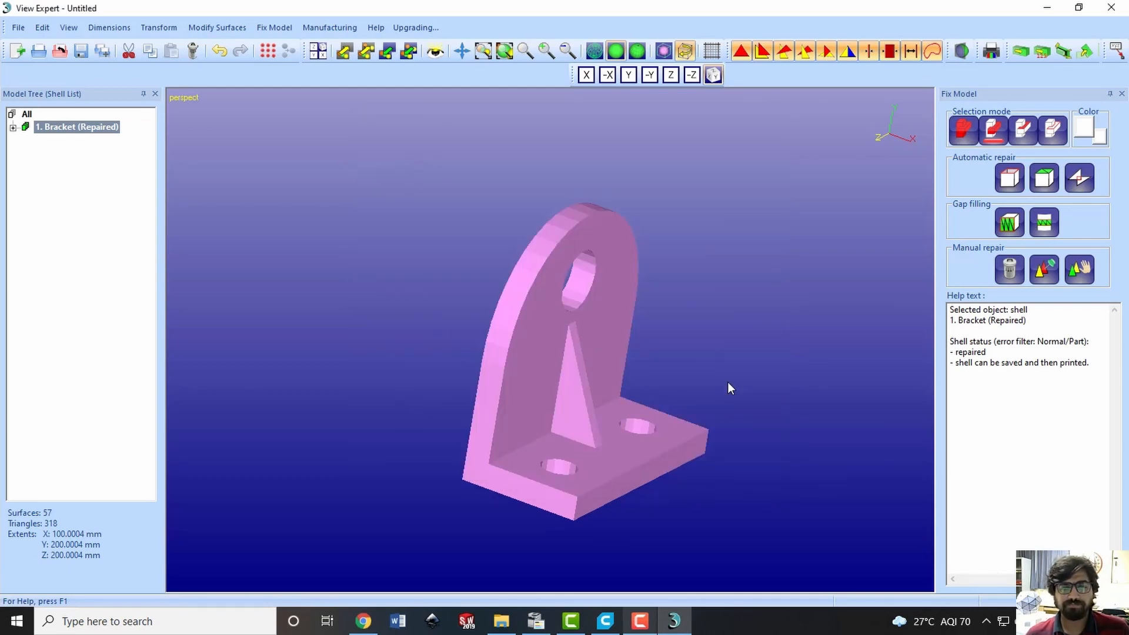
# Close View Expert and dismiss the messages about saving the untitled project
pyautogui.click(1103, 9)
pyautogui.click(376, 334)
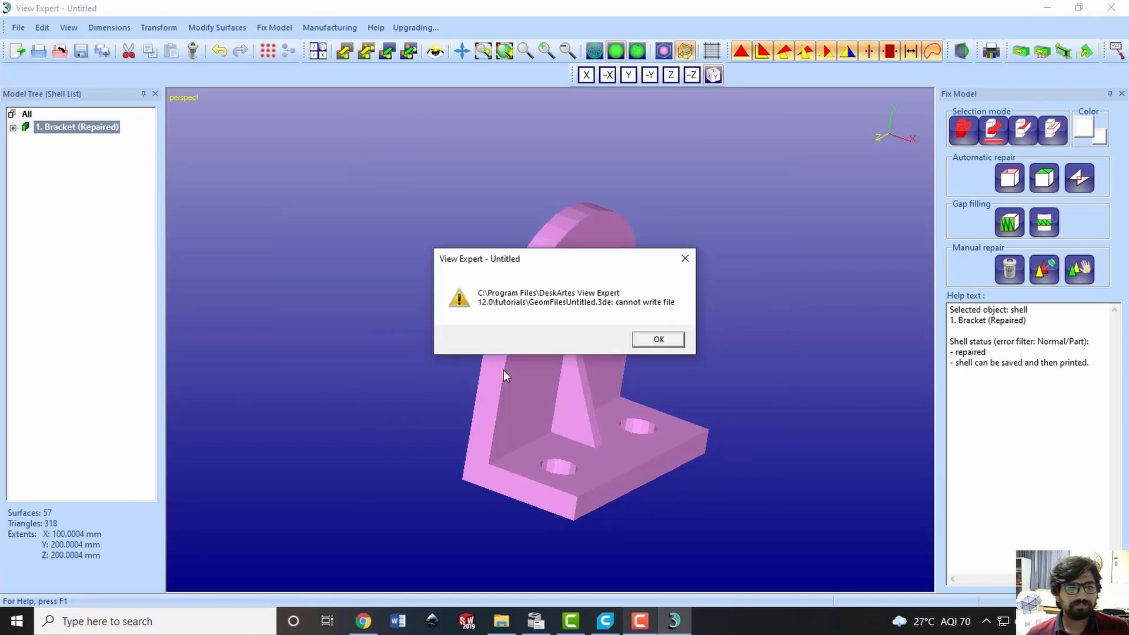
pyautogui.click(645, 341)
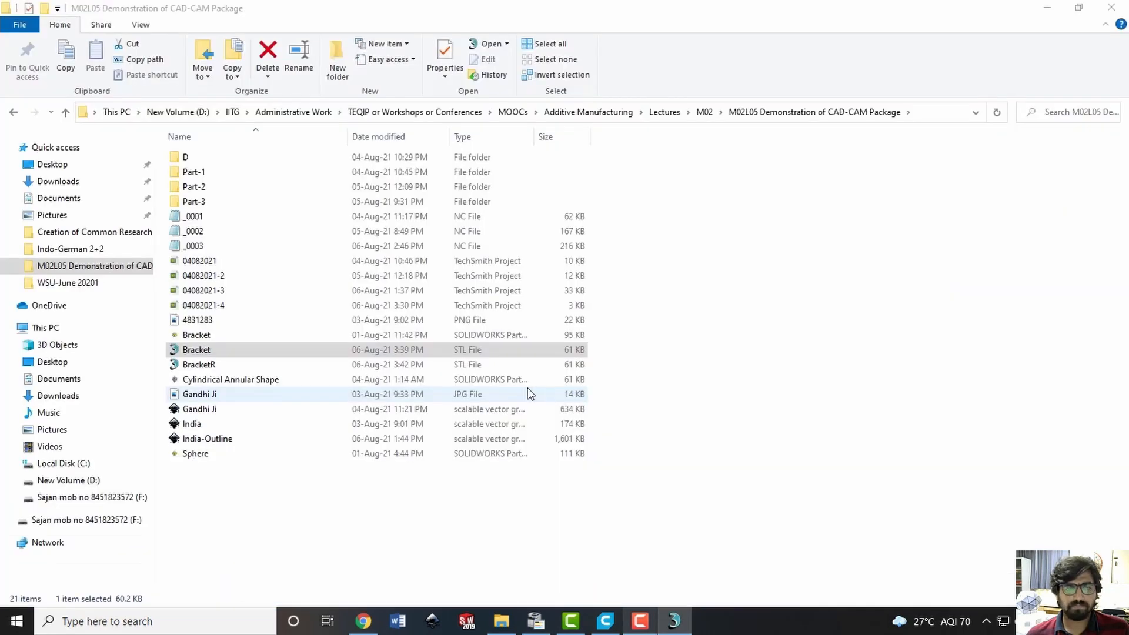
# Open BracketR.stl in Notepad++, check the facet list through to the end of the file, and close it
pyautogui.click(221, 366)
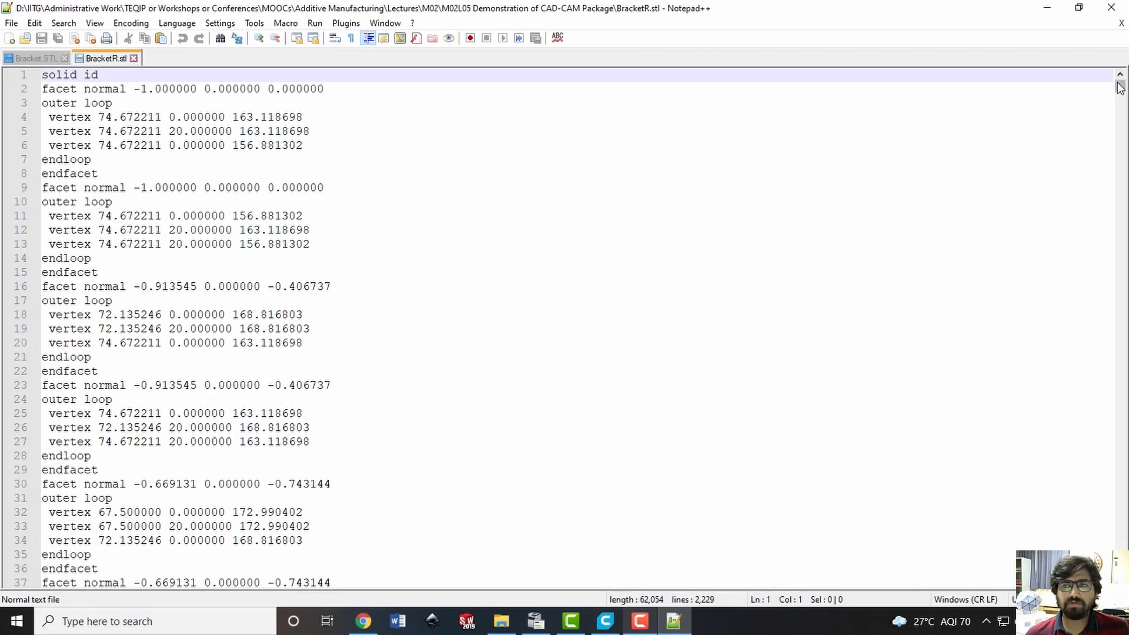
pyautogui.moveTo(1119, 87); pyautogui.dragTo(1119, 582)
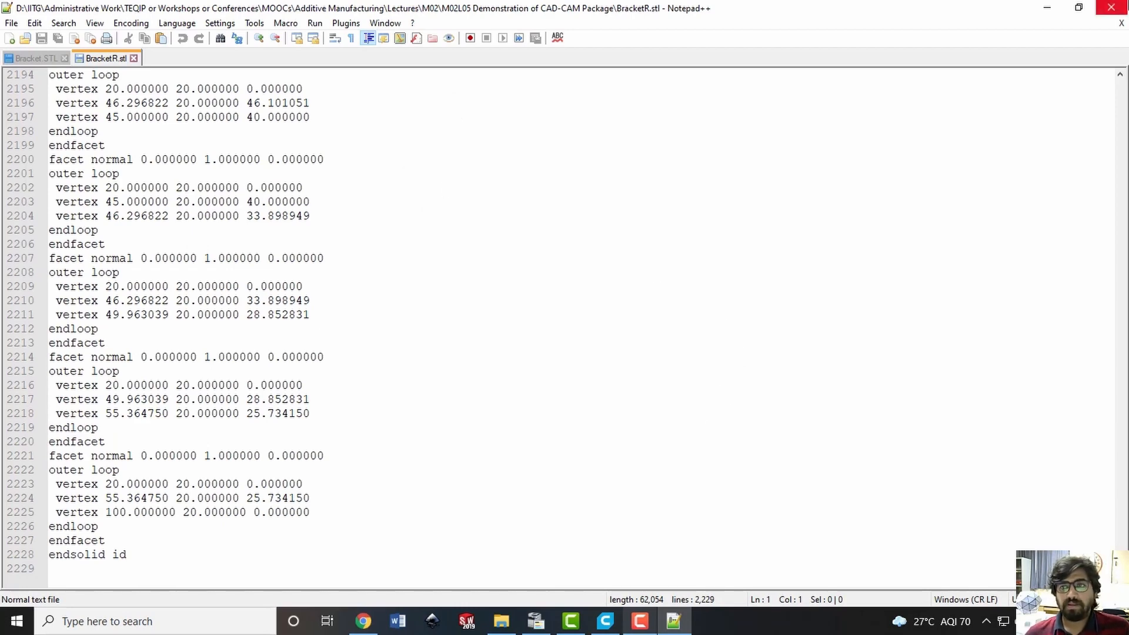
pyautogui.click(1112, 7)
pyautogui.click(668, 497)
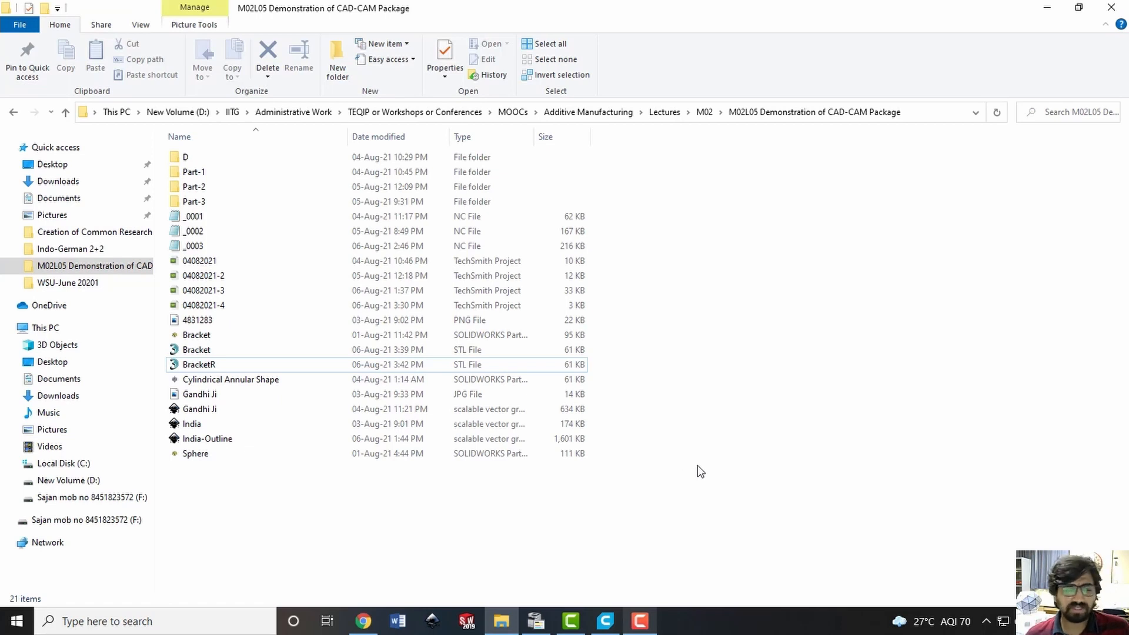
# Switch to Ultimaker Cura and look through the non-networked printers available to add, leaving the Ultimaker S5 as the printer
pyautogui.click(257, 365)
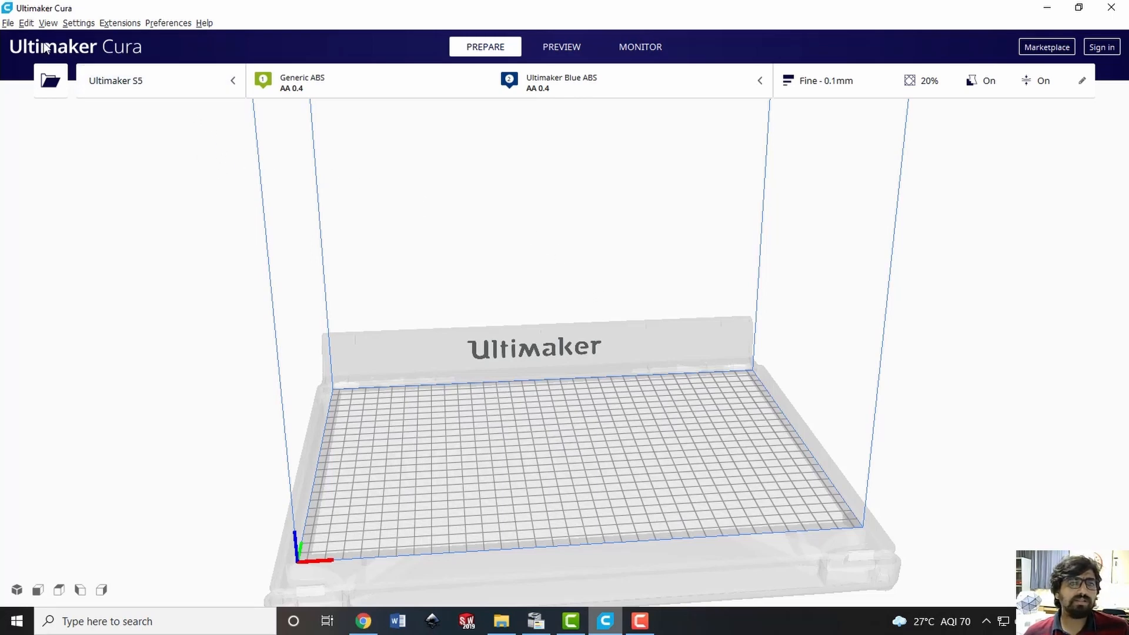
pyautogui.click(232, 82)
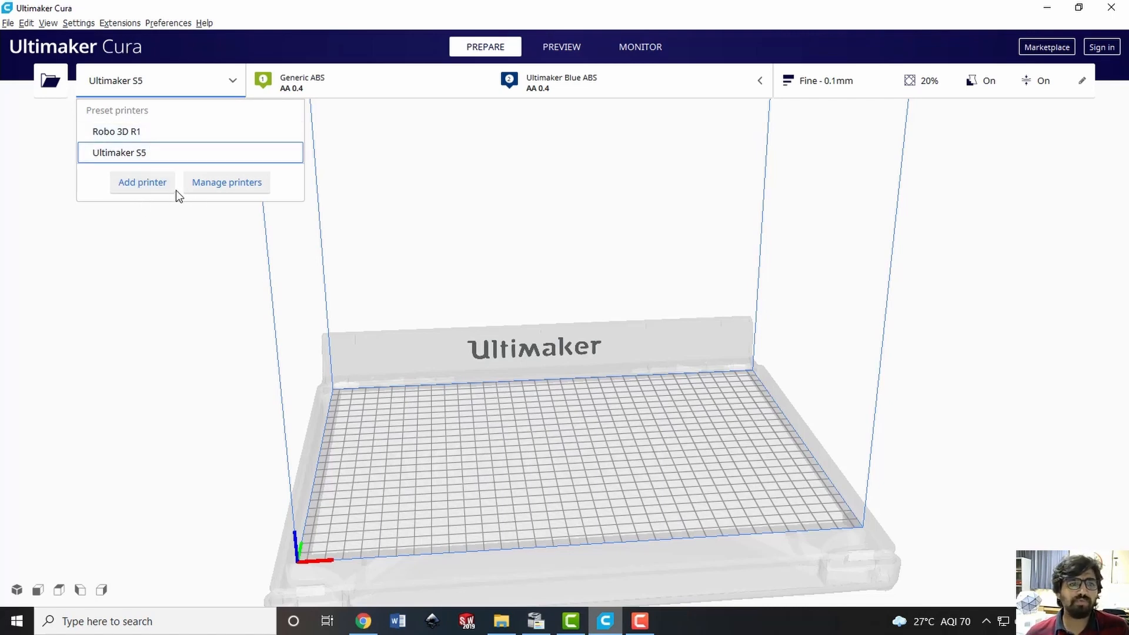
pyautogui.click(135, 189)
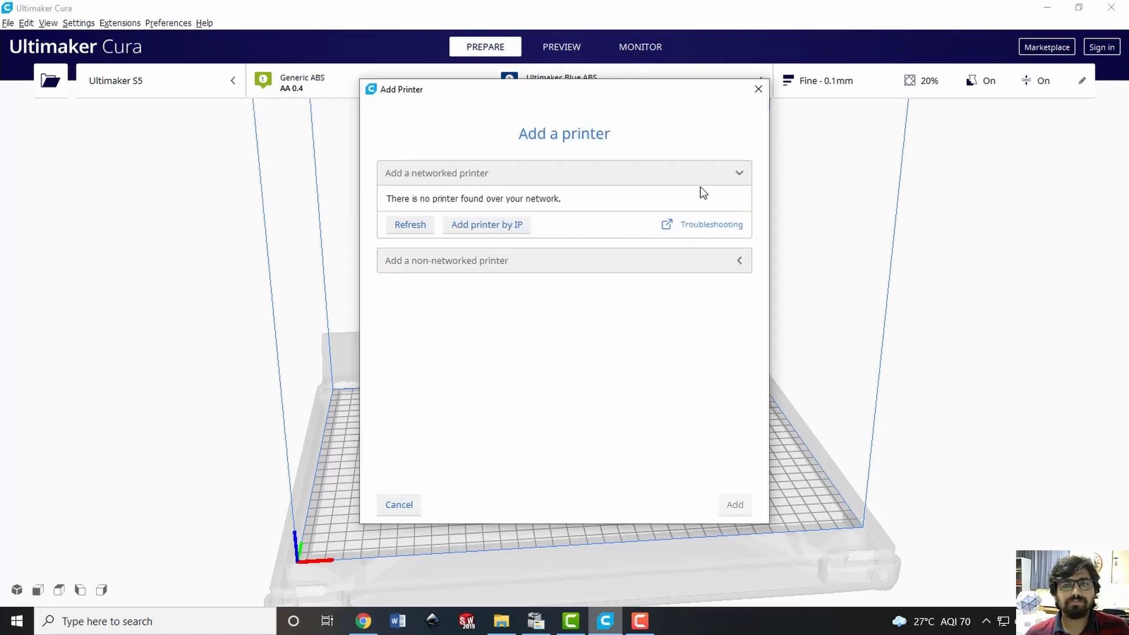
pyautogui.click(736, 173)
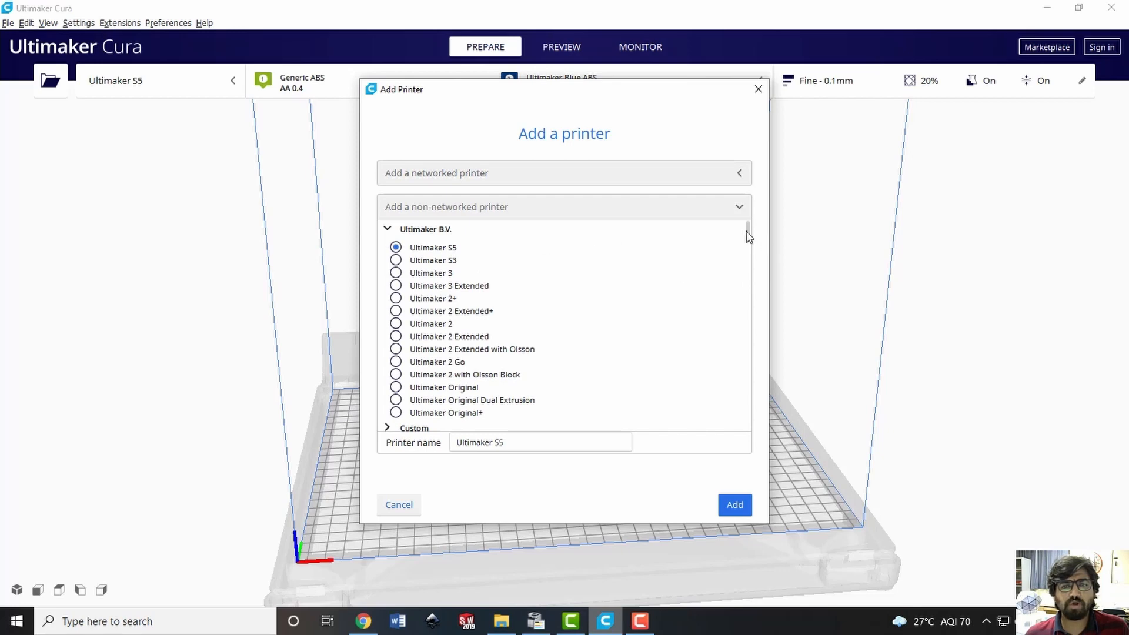
pyautogui.moveTo(747, 228); pyautogui.dragTo(750, 394)
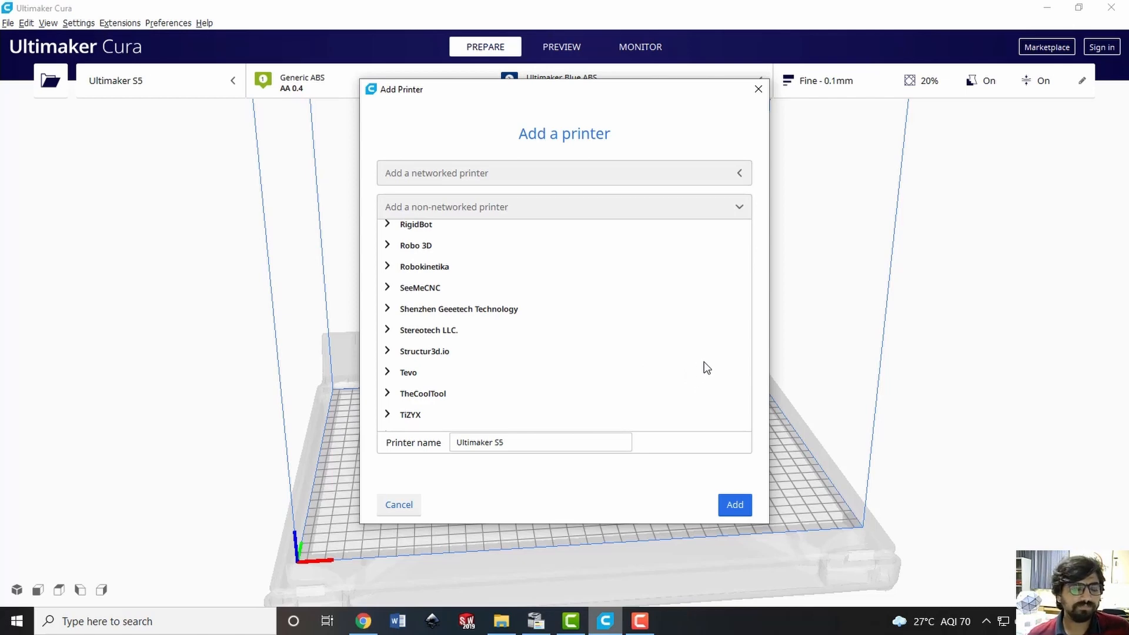
pyautogui.scroll(-5, 704, 368)
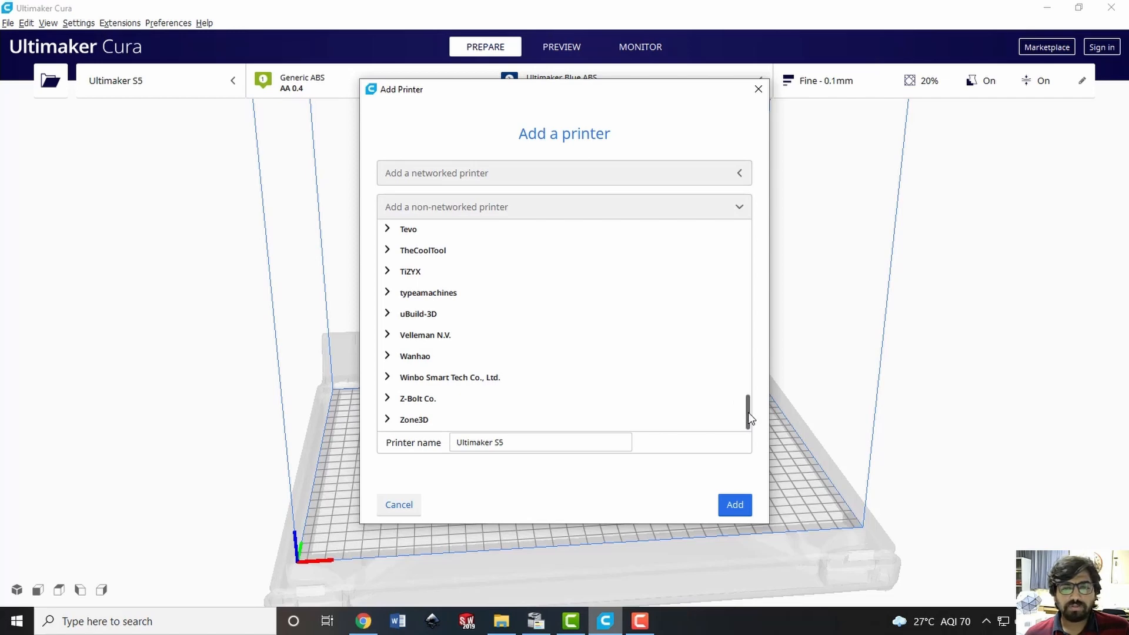
pyautogui.moveTo(748, 412); pyautogui.dragTo(754, 217)
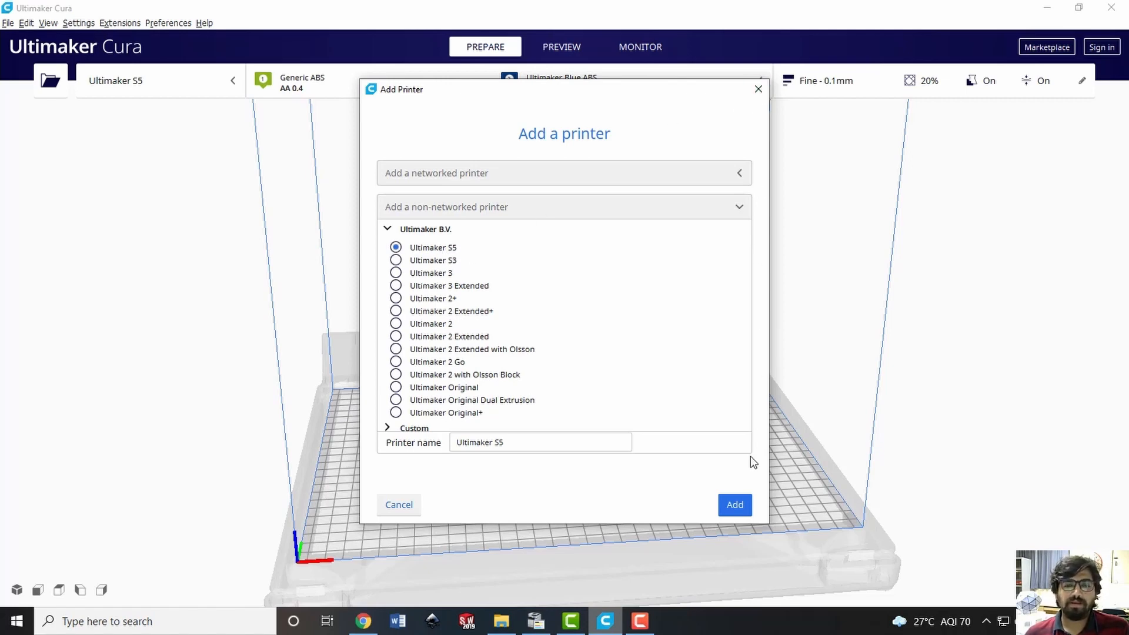
pyautogui.click(760, 87)
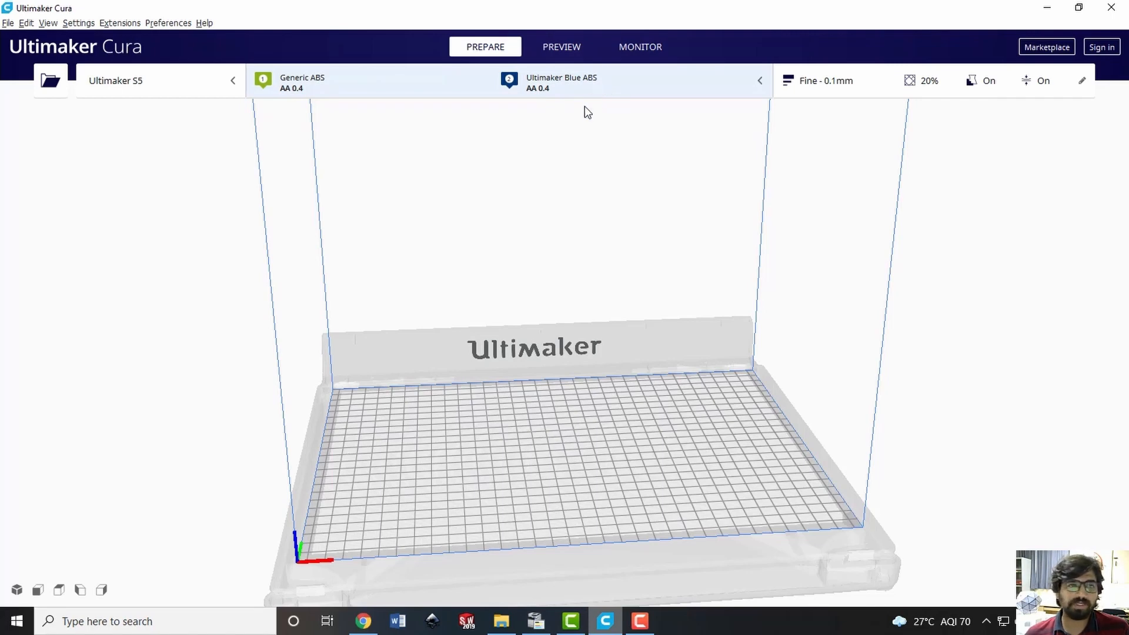
# Review the material and print core options for extruders 1 and 2 without changing them
pyautogui.click(345, 87)
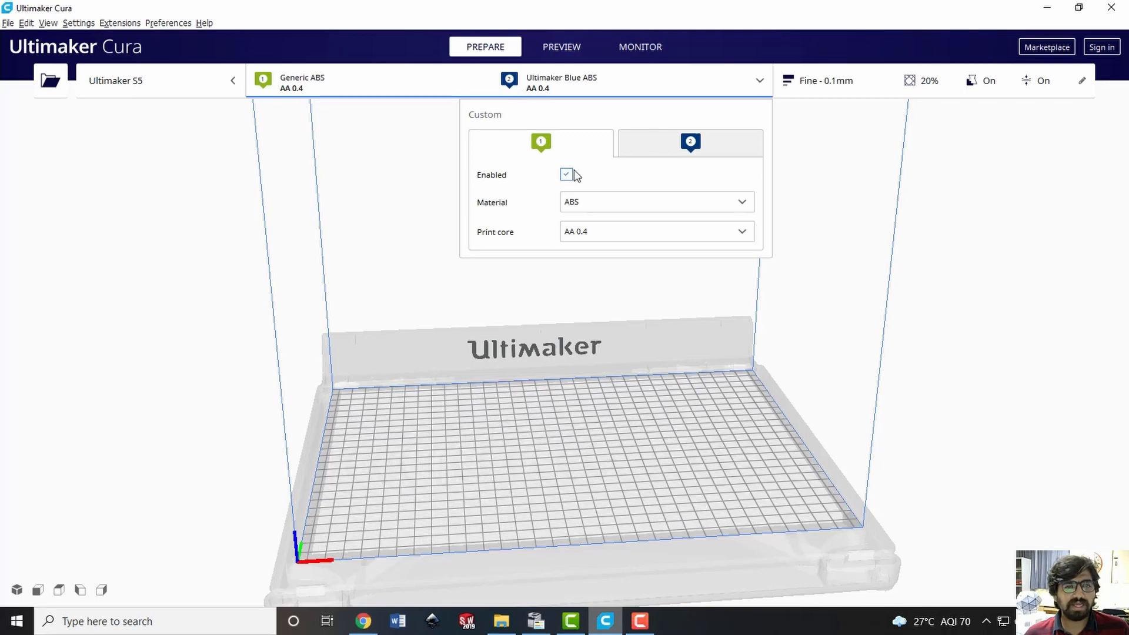
pyautogui.click(692, 145)
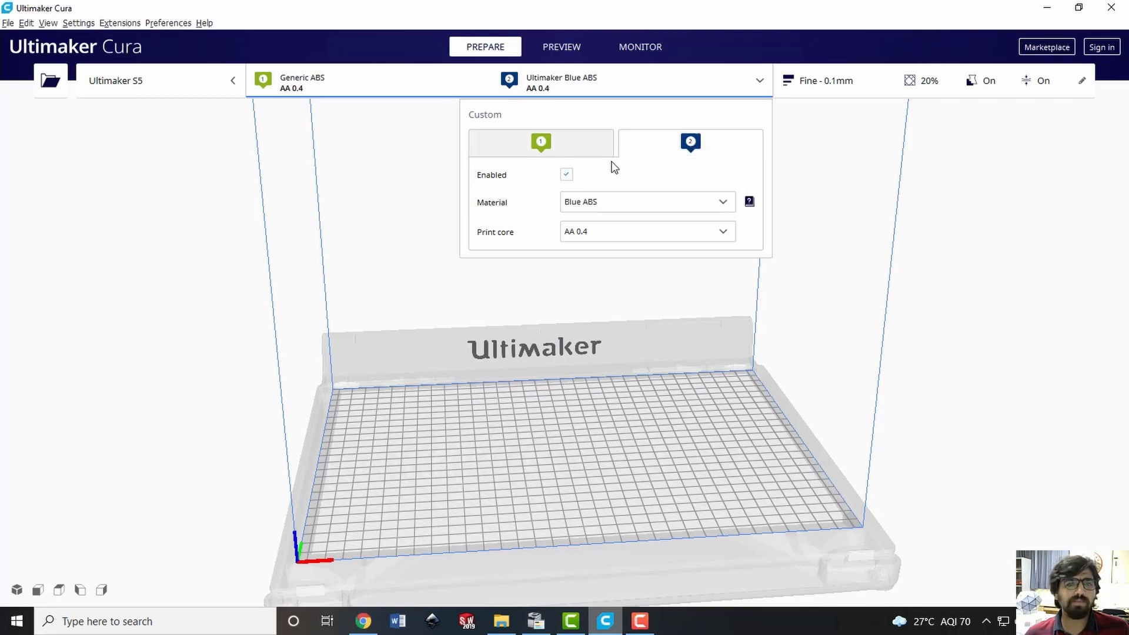
pyautogui.click(567, 148)
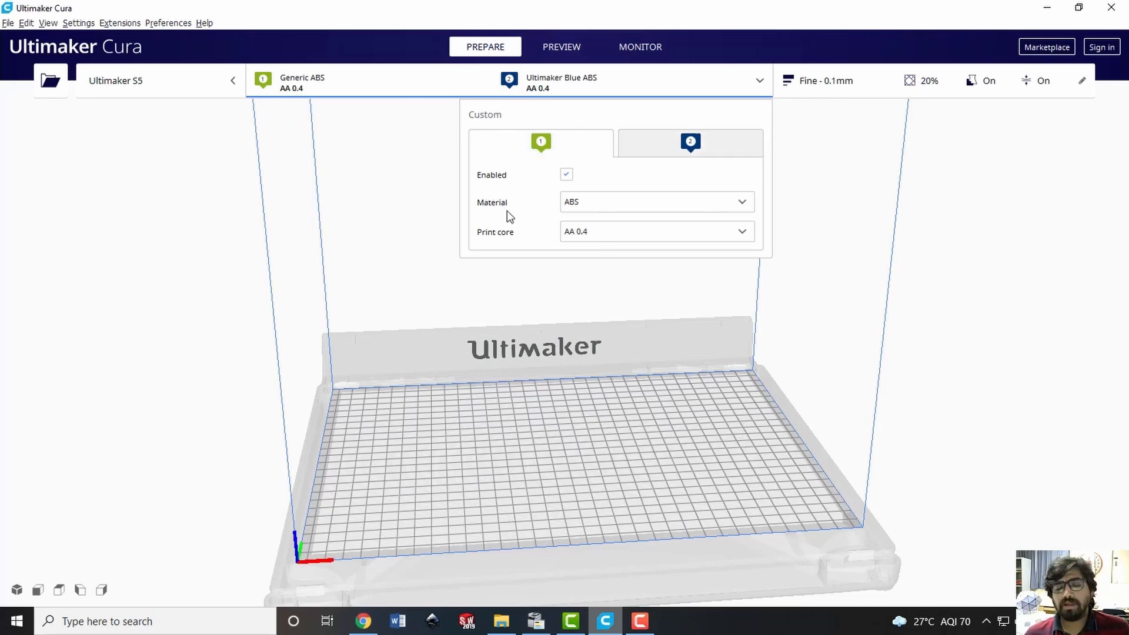
pyautogui.click(586, 204)
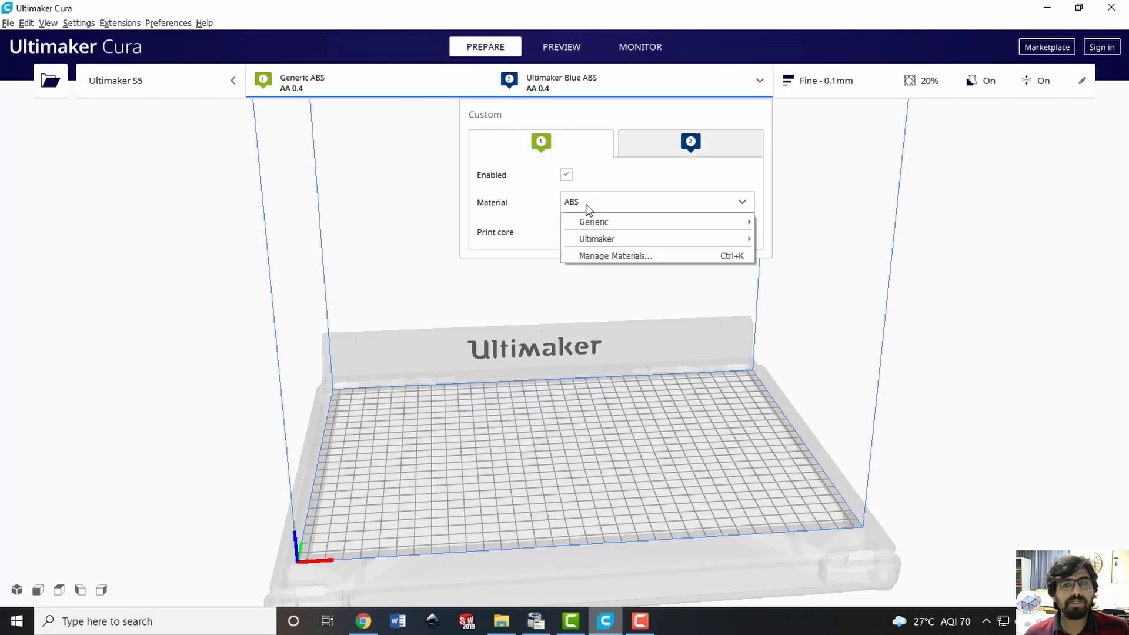
pyautogui.moveTo(621, 221)
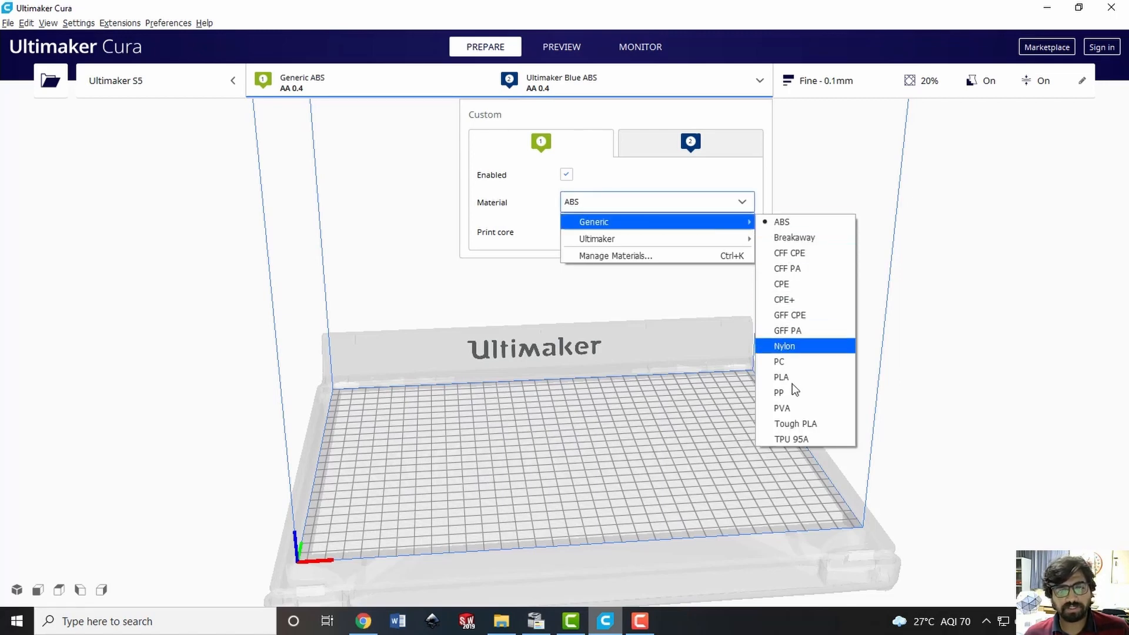
pyautogui.click(513, 218)
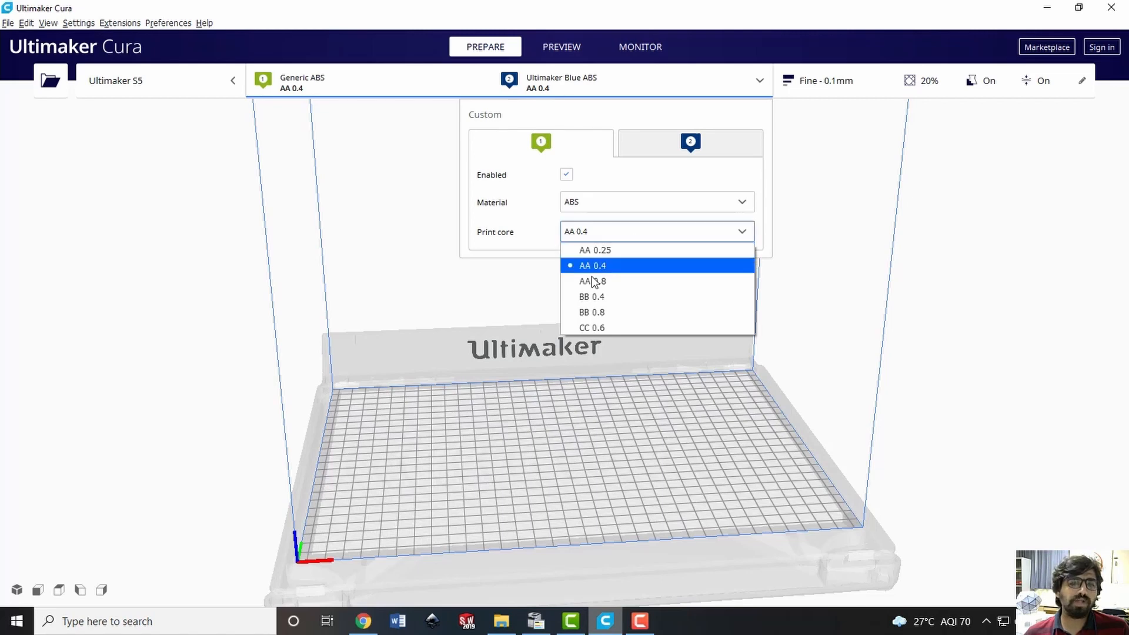
pyautogui.click(518, 236)
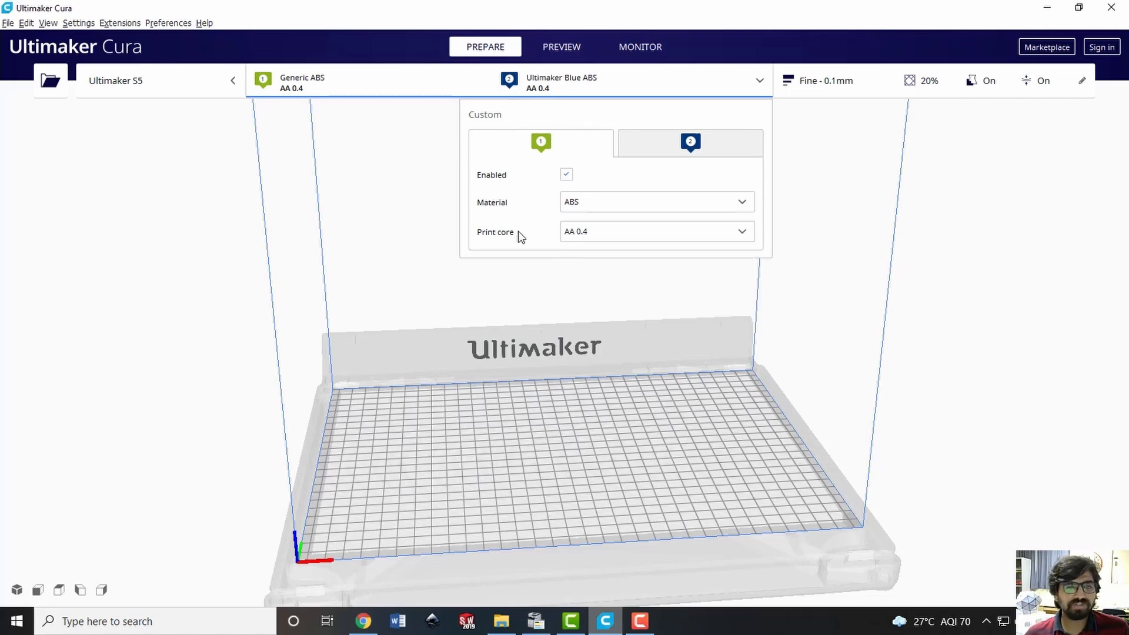
pyautogui.click(646, 144)
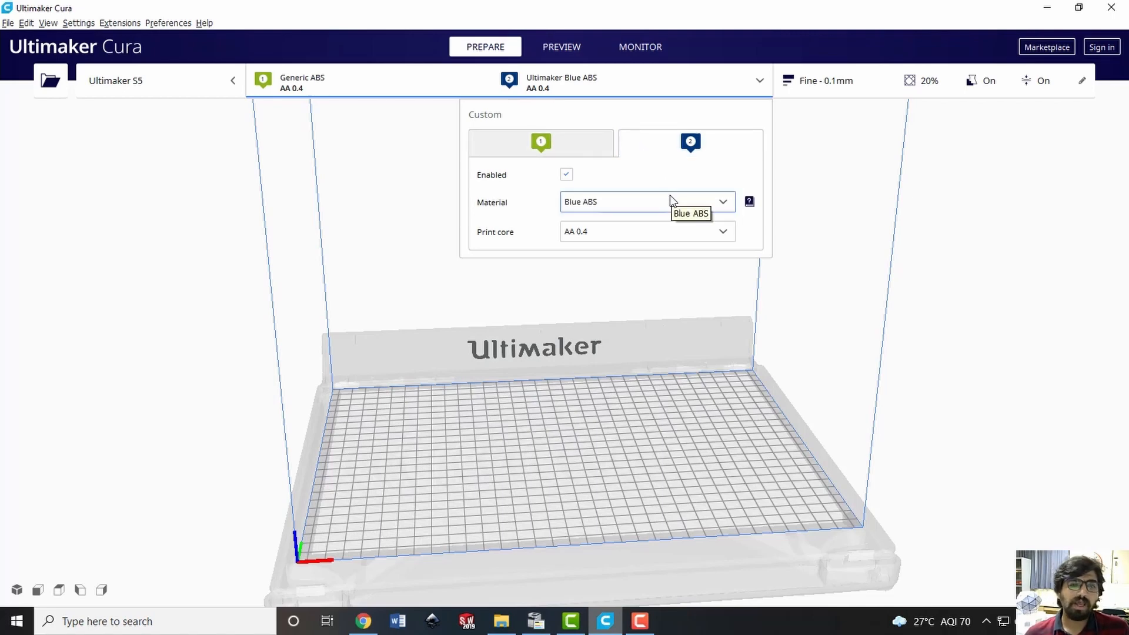
pyautogui.click(577, 206)
pyautogui.click(599, 209)
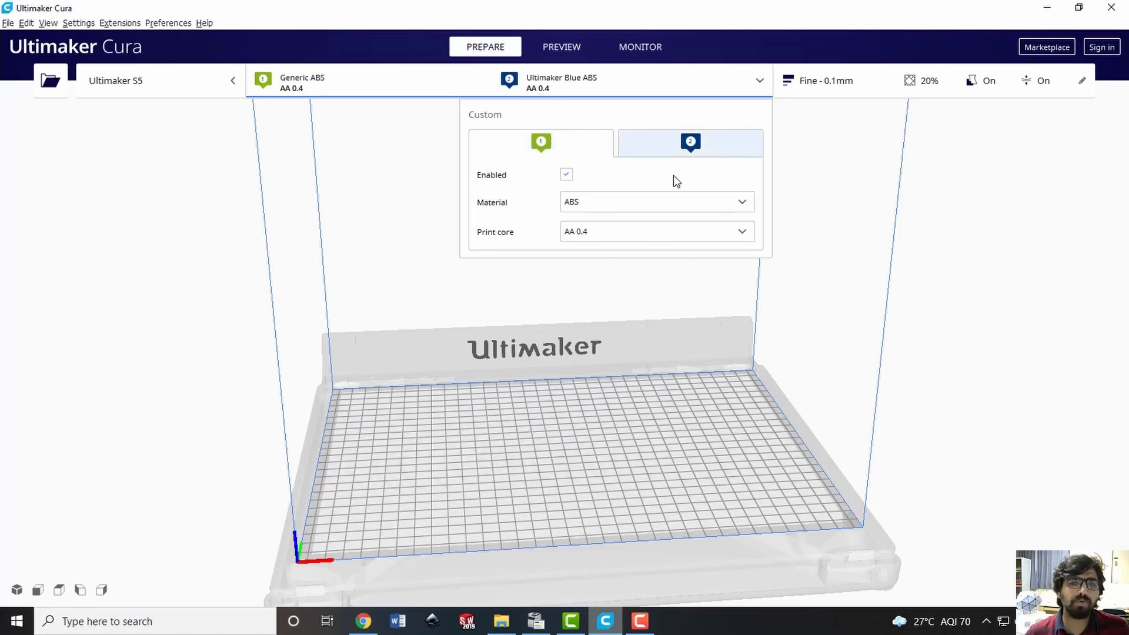
pyautogui.click(674, 151)
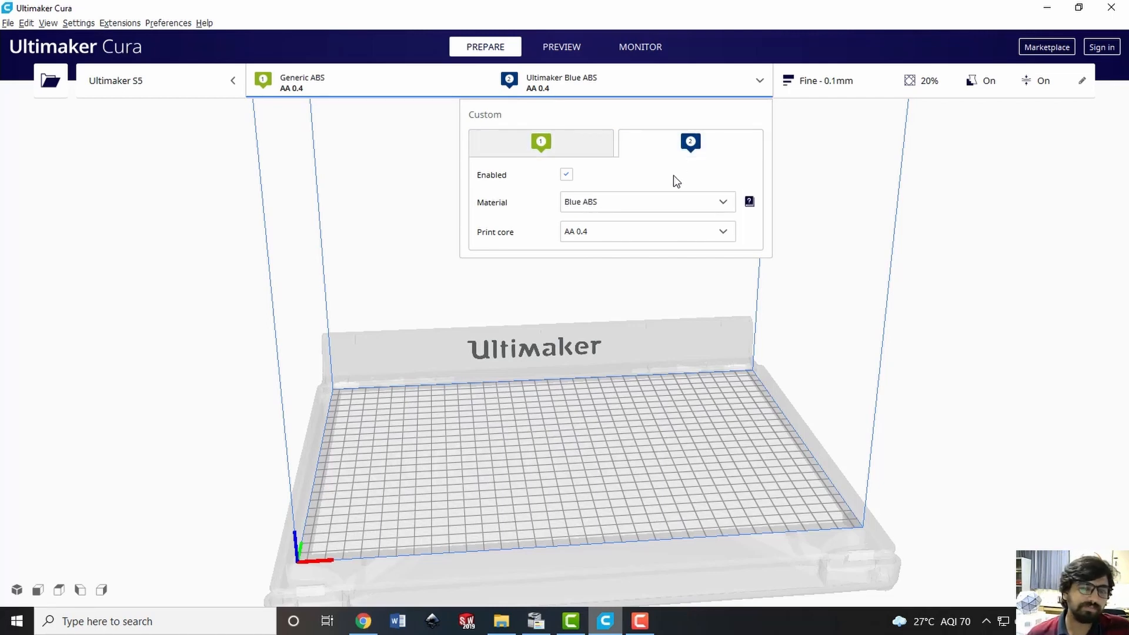
pyautogui.click(538, 85)
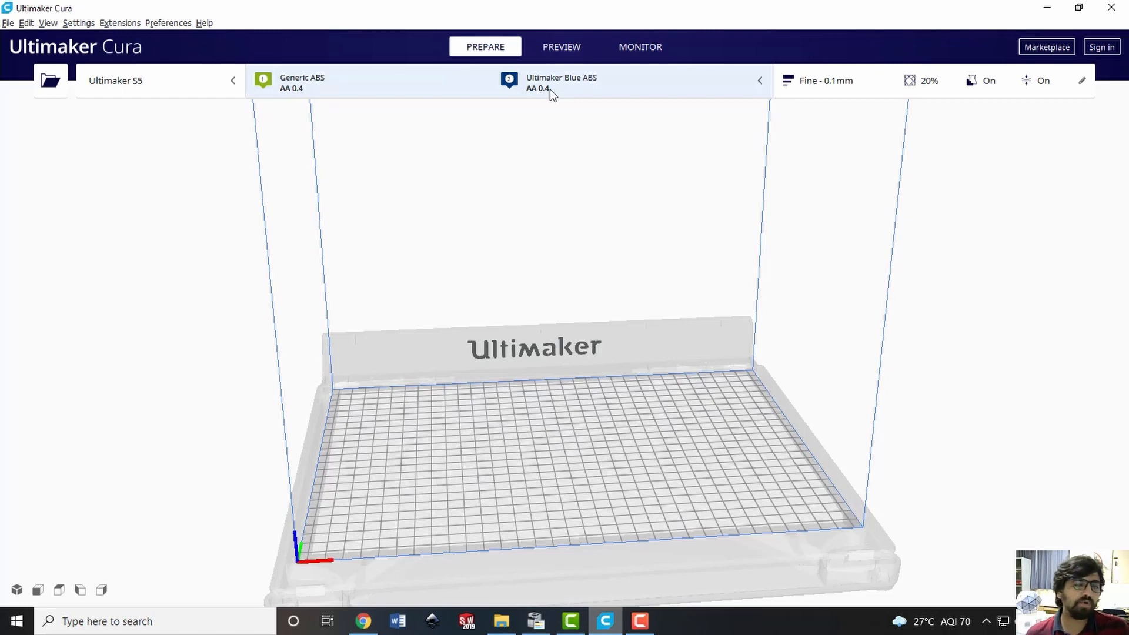
# Load BracketR.stl from the lecture folder onto the Cura build plate and inspect the bracket from several sides
pyautogui.click(501, 621)
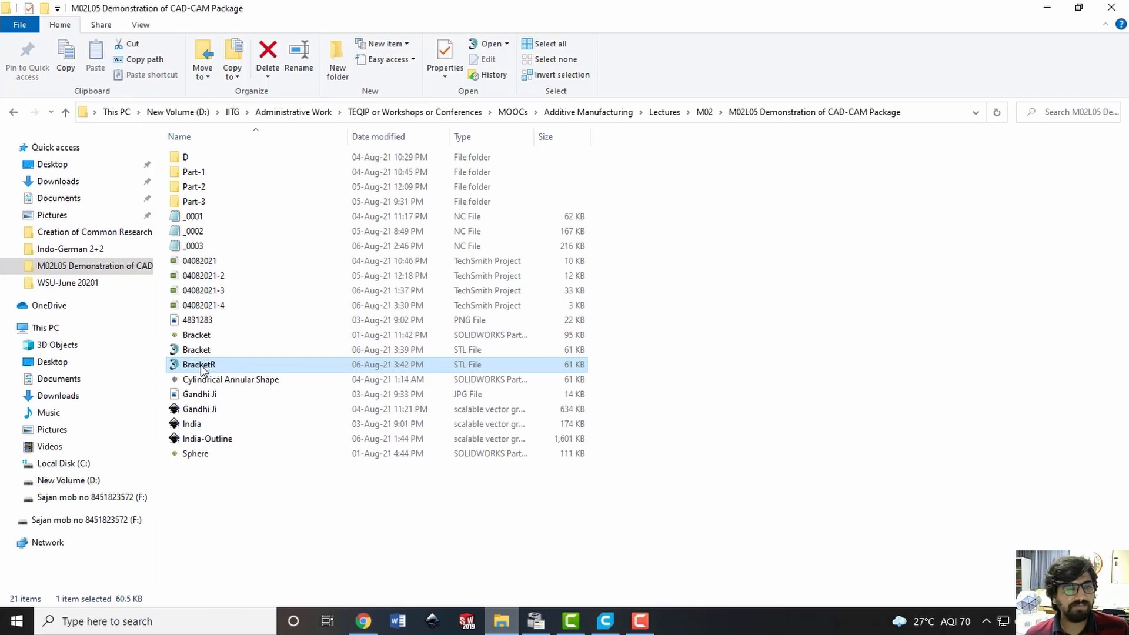
pyautogui.moveTo(233, 369); pyautogui.dragTo(576, 259)
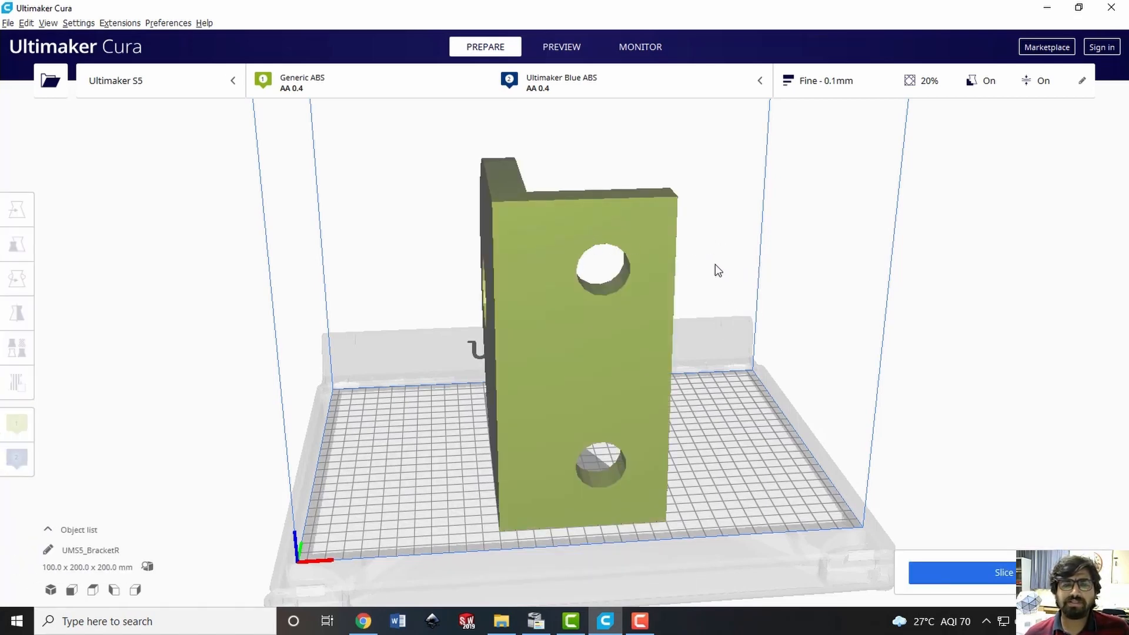
pyautogui.moveTo(727, 264); pyautogui.dragTo(588, 278, button='middle')
pyautogui.moveTo(678, 267); pyautogui.dragTo(726, 296, button='right')
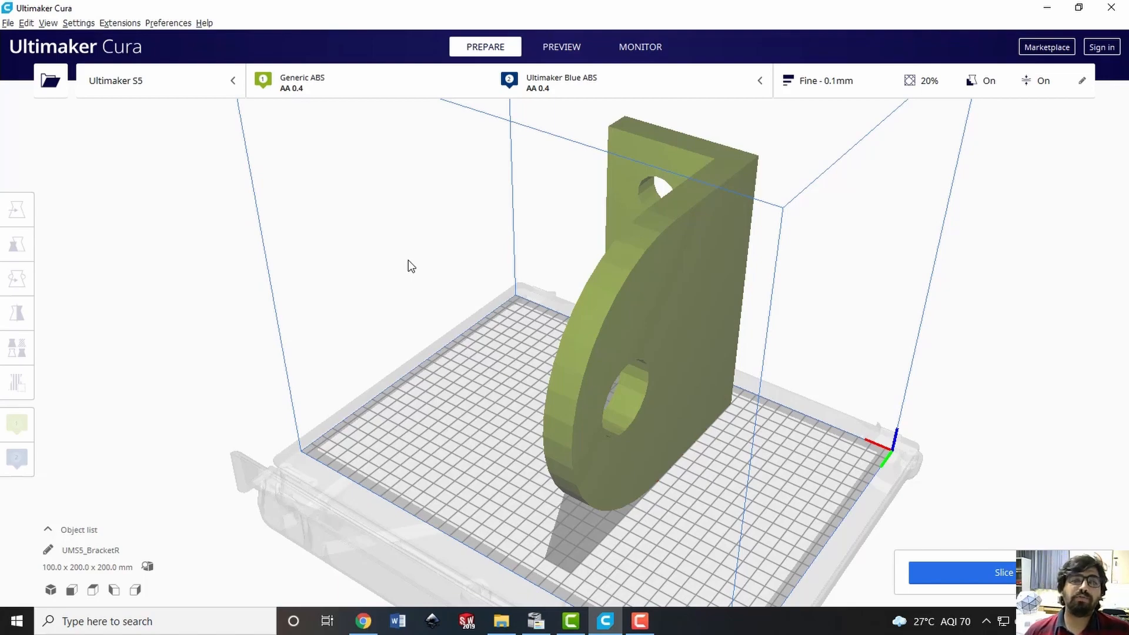
pyautogui.moveTo(428, 242); pyautogui.dragTo(560, 207, button='right')
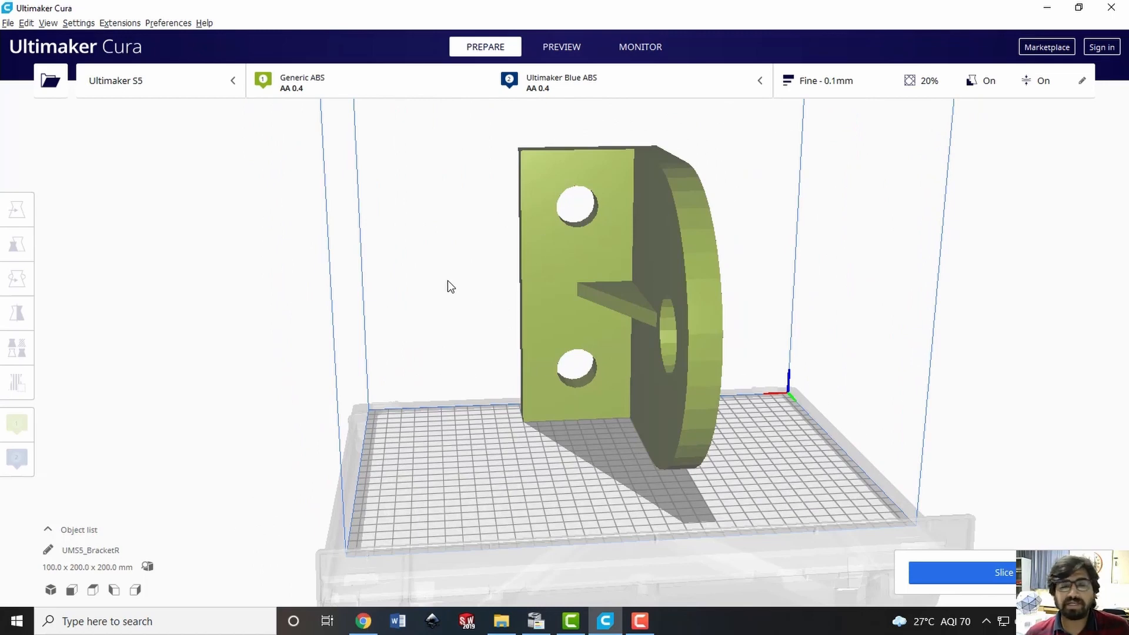
pyautogui.moveTo(600, 318); pyautogui.dragTo(618, 292, button='right')
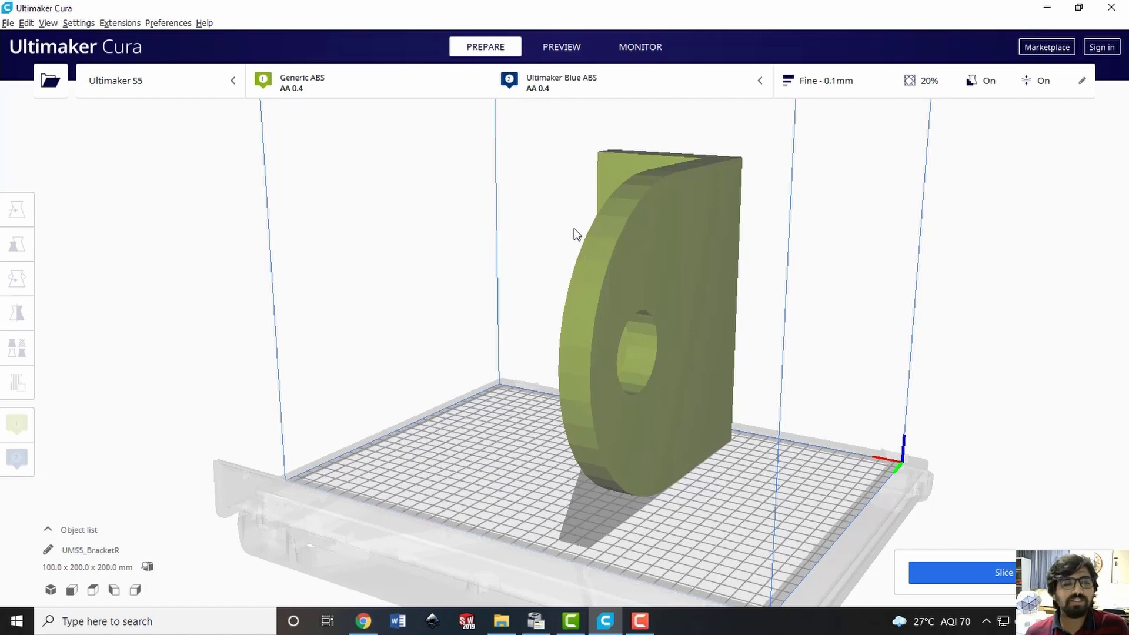
# Rotate the bracket 90° about the Y axis so its rounded flange lies flat on the build plate
pyautogui.click(658, 224)
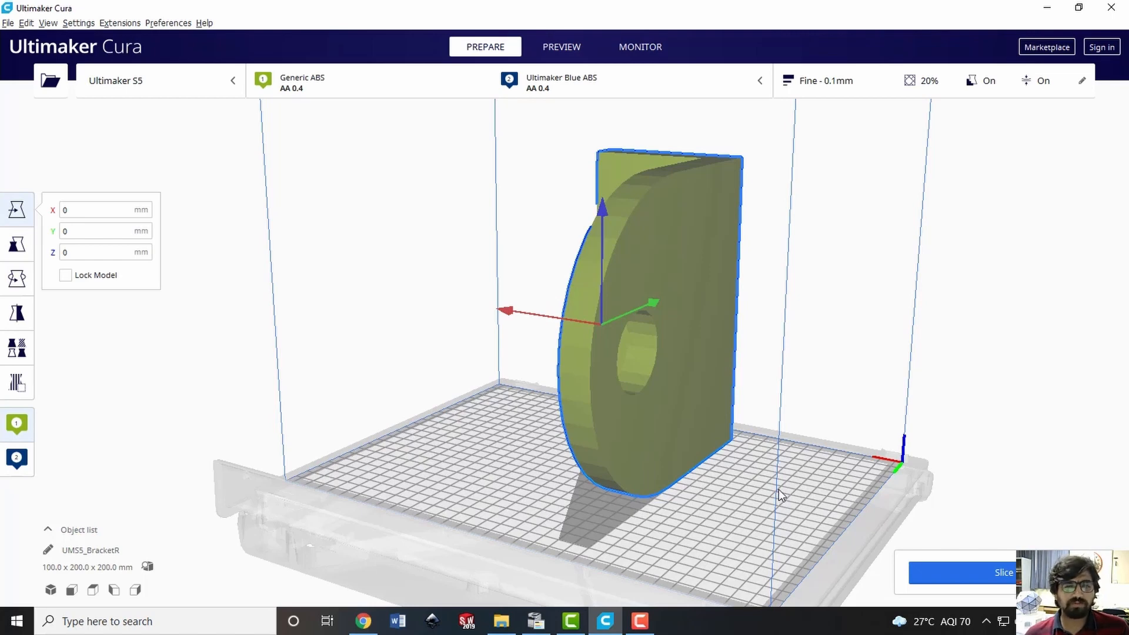
pyautogui.scroll(3, 778, 489)
pyautogui.scroll(-5, 779, 489)
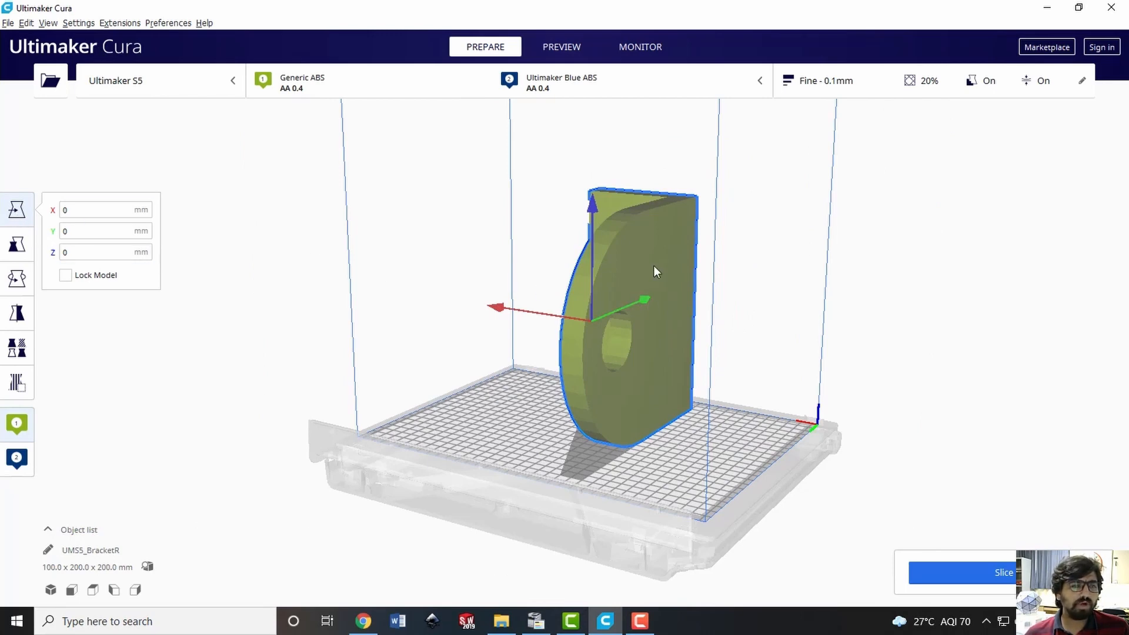
pyautogui.click(18, 279)
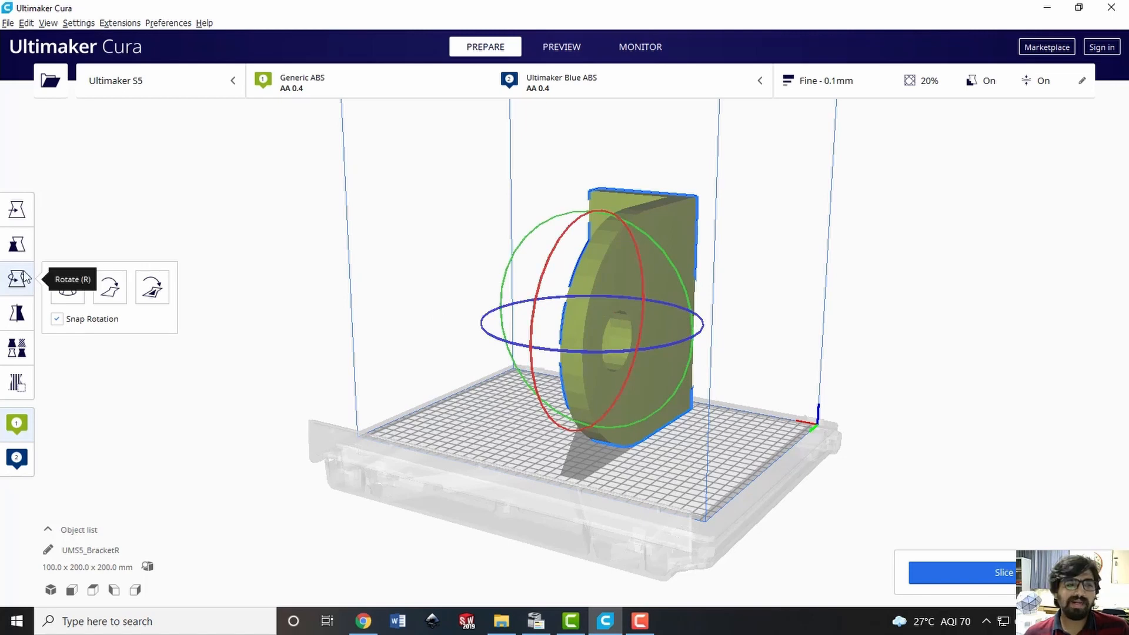
pyautogui.click(17, 279)
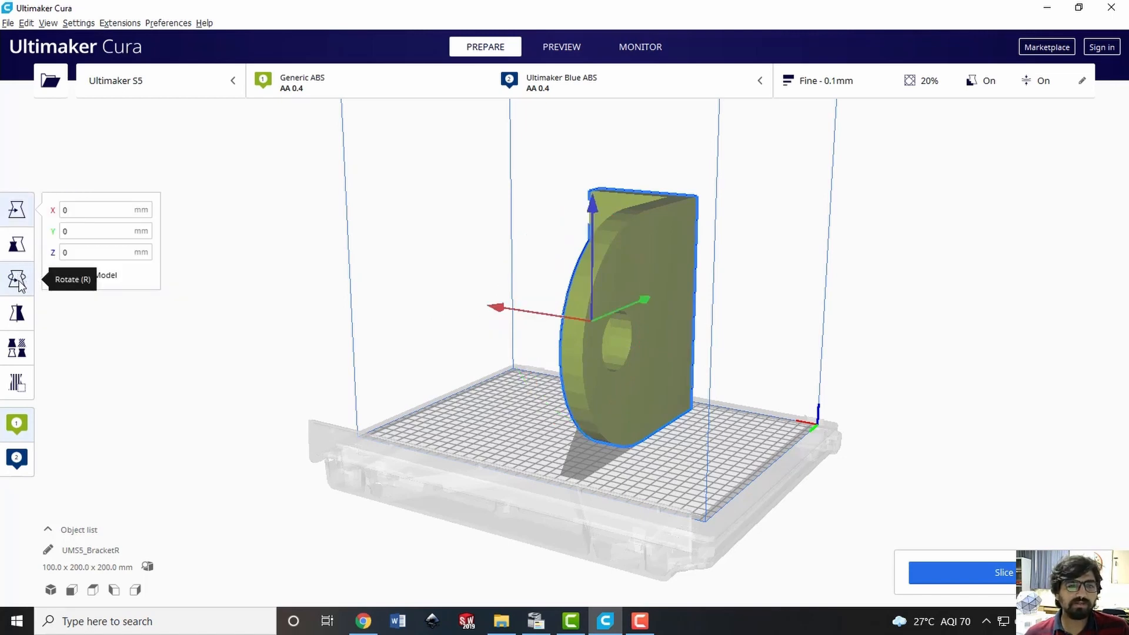
pyautogui.click(17, 278)
pyautogui.moveTo(739, 280); pyautogui.dragTo(745, 356, button='middle')
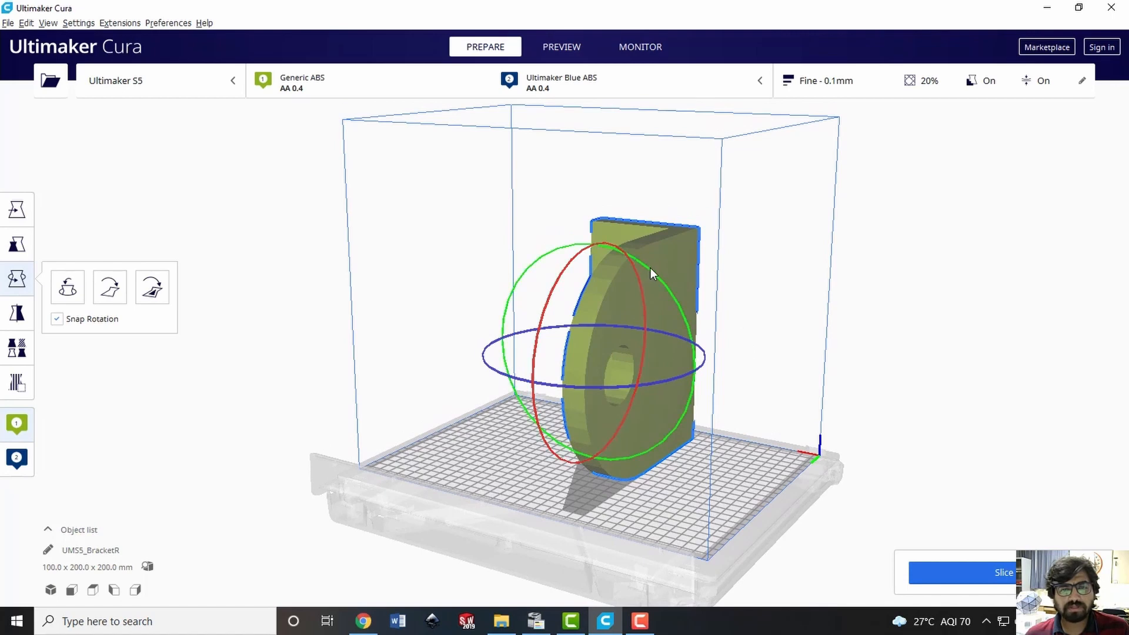
pyautogui.moveTo(651, 267); pyautogui.dragTo(702, 462)
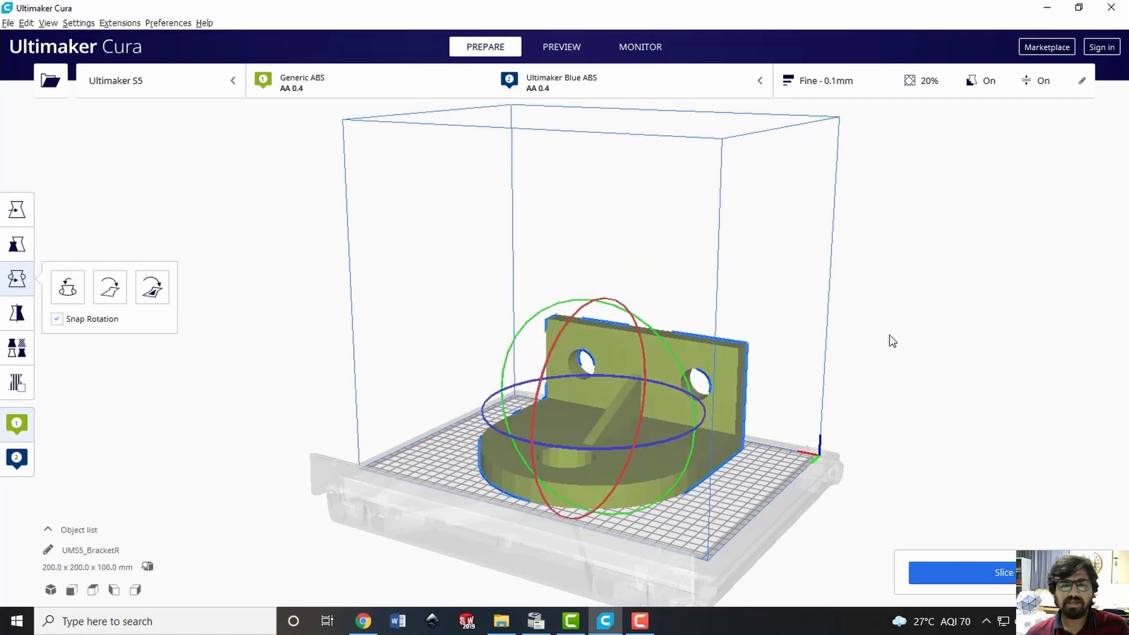
pyautogui.click(927, 322)
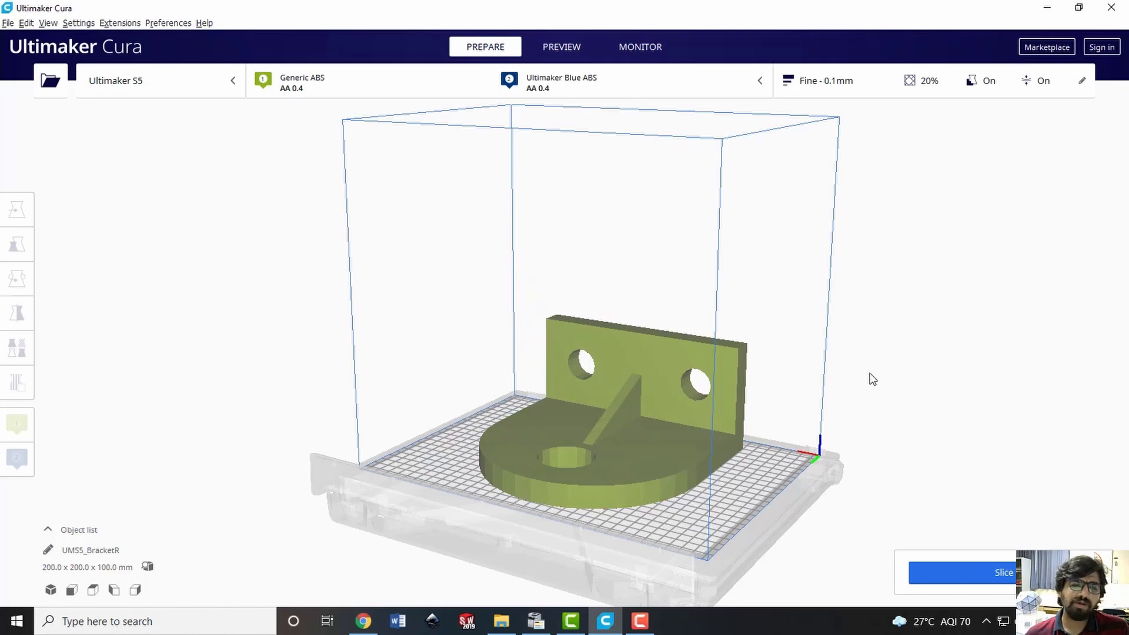
# Rotate the bracket 180° about the vertical axis so the upright two-hole plate stands at the back of the build plate
pyautogui.moveTo(869, 378); pyautogui.dragTo(774, 373, button='middle')
pyautogui.moveTo(795, 333); pyautogui.dragTo(393, 305, button='right')
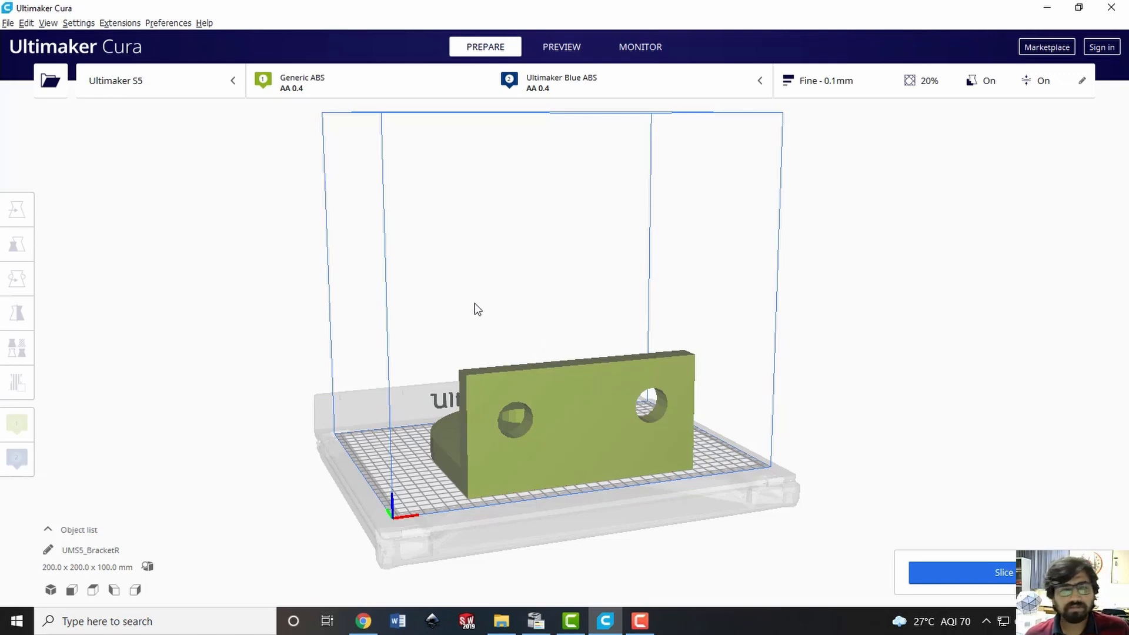
pyautogui.click(566, 420)
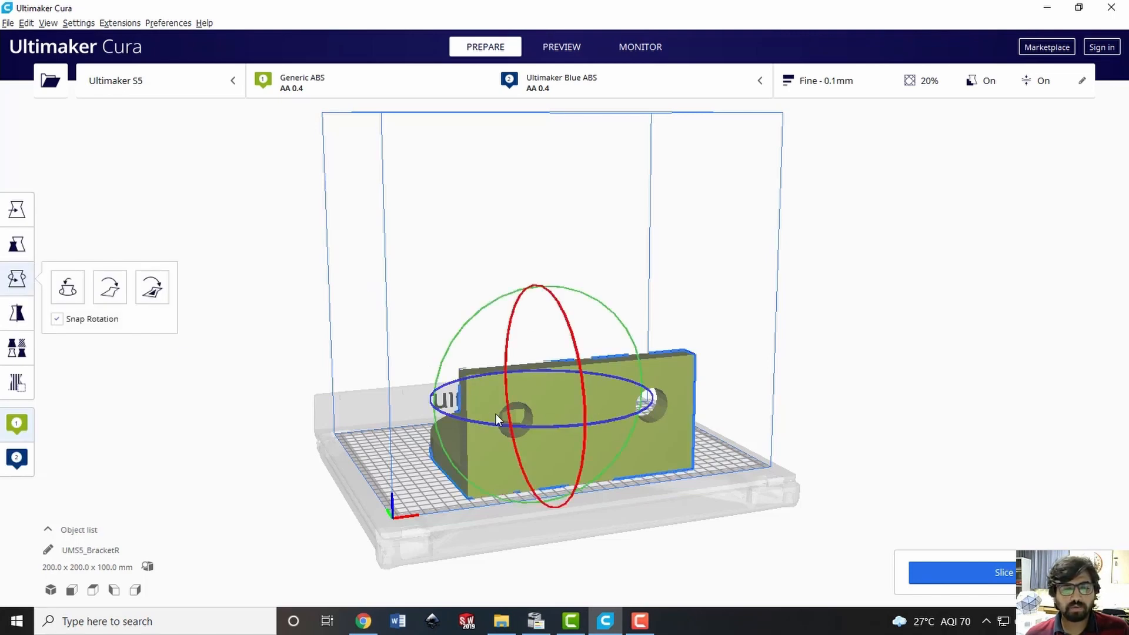
pyautogui.moveTo(462, 420); pyautogui.dragTo(718, 360)
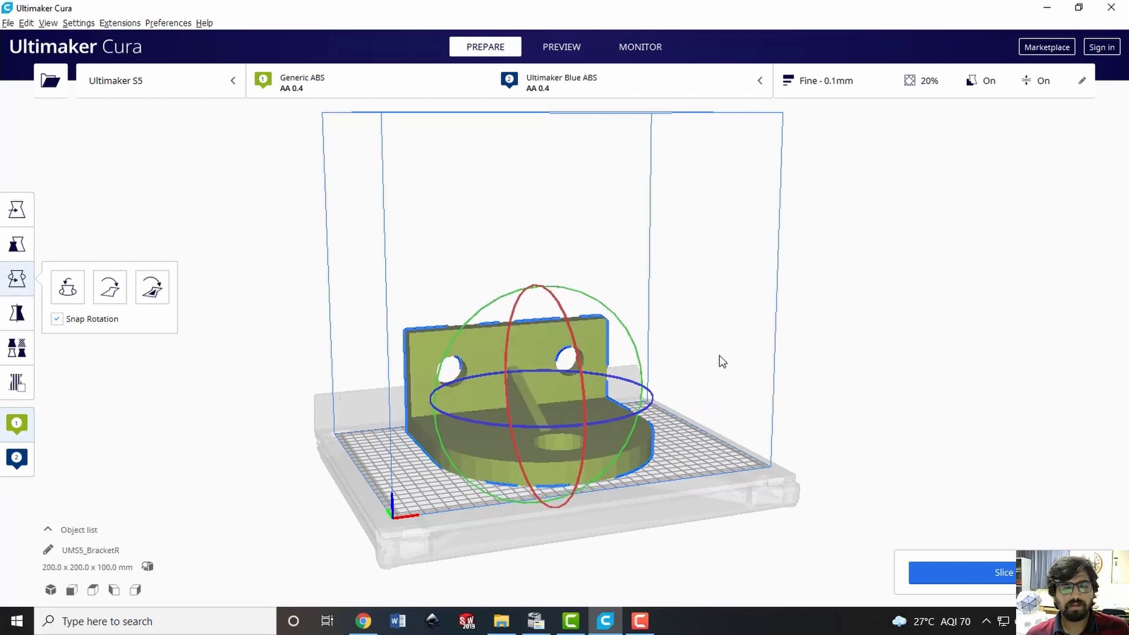
pyautogui.click(266, 315)
pyautogui.moveTo(259, 315); pyautogui.dragTo(289, 328, button='right')
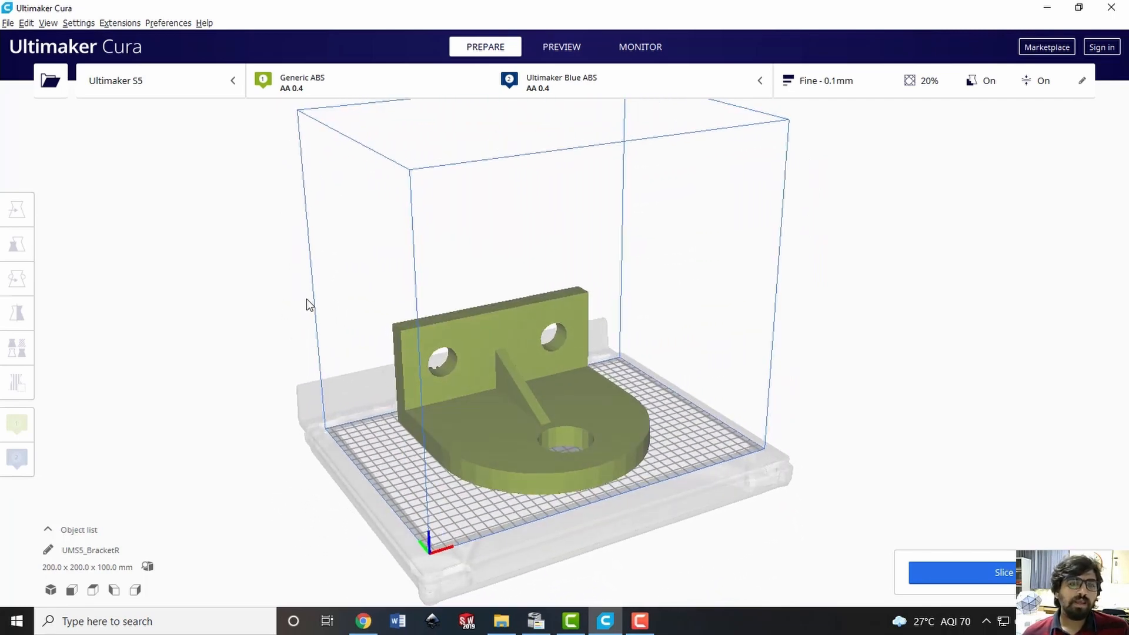
# Scale the bracket uniformly to 75% of its original size on the build plate
pyautogui.click(509, 425)
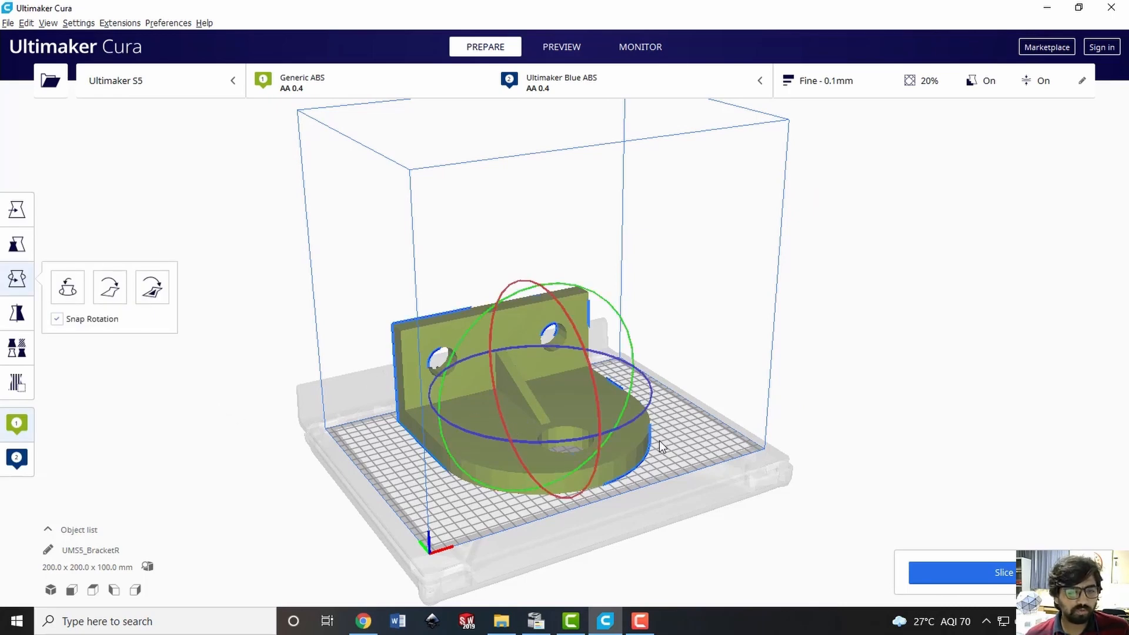
pyautogui.click(17, 246)
pyautogui.doubleClick(167, 244)
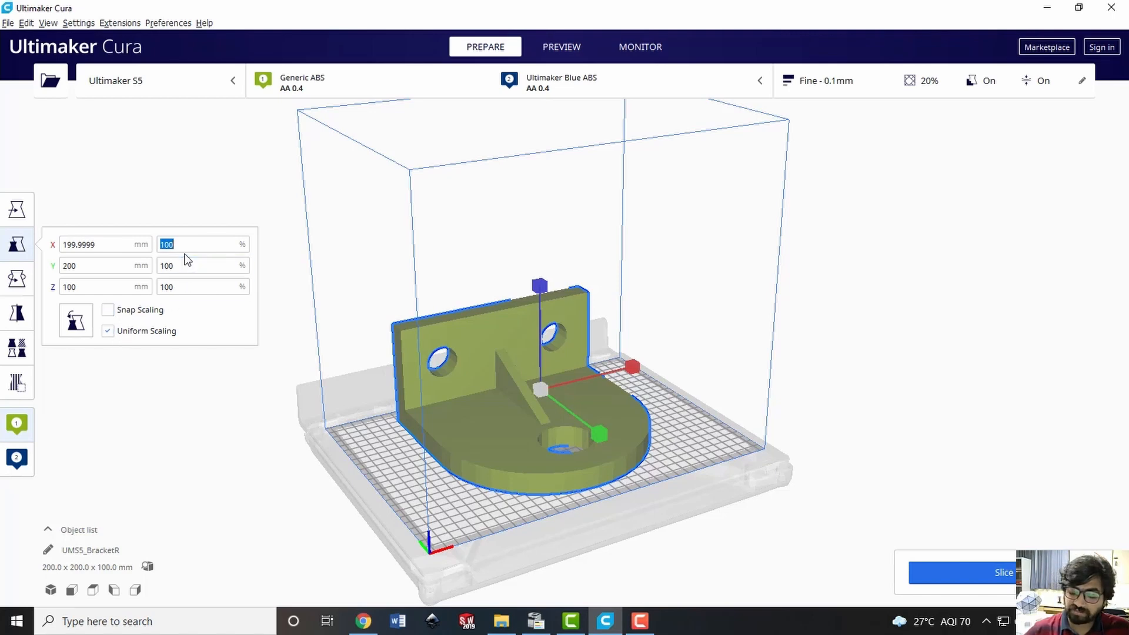
pyautogui.write('75')
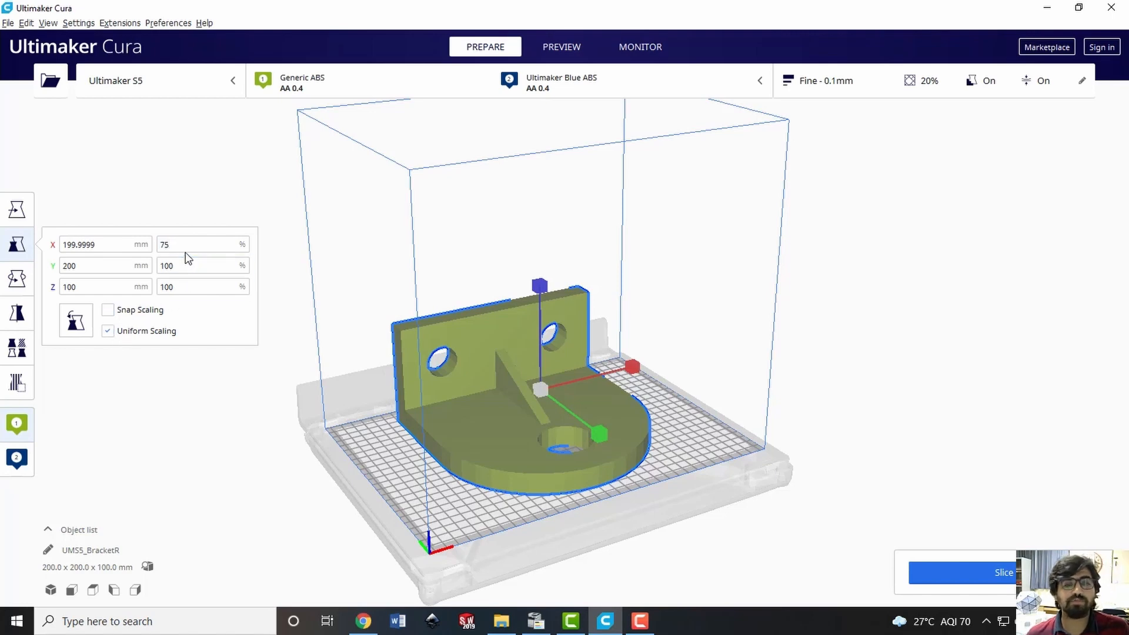
pyautogui.press('Return')
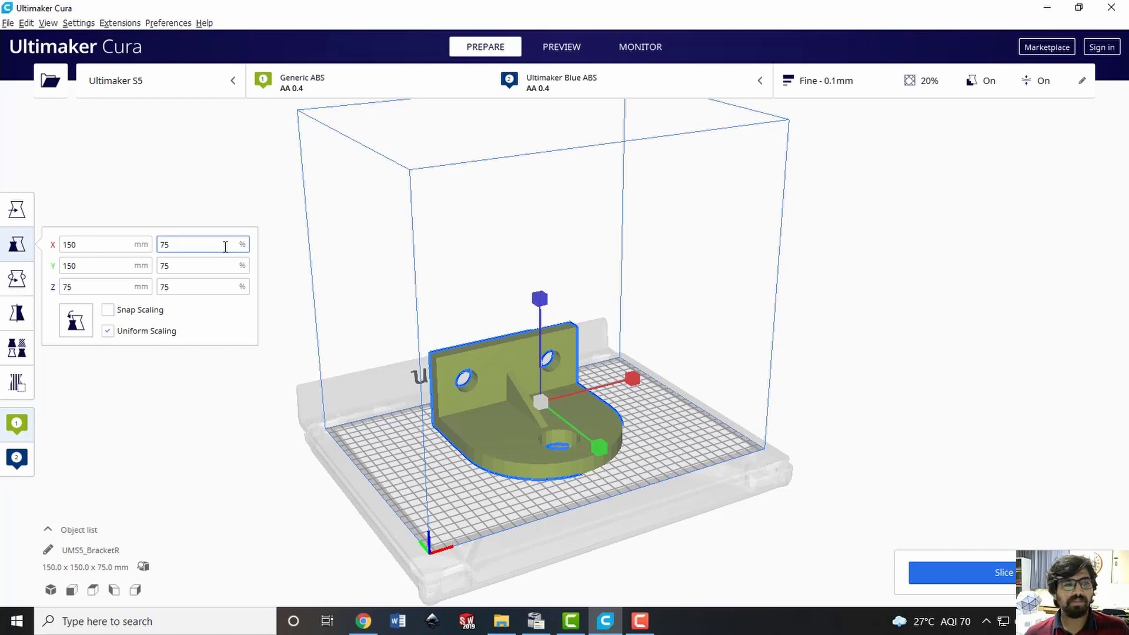
pyautogui.click(222, 200)
pyautogui.moveTo(426, 429); pyautogui.dragTo(394, 416, button='right')
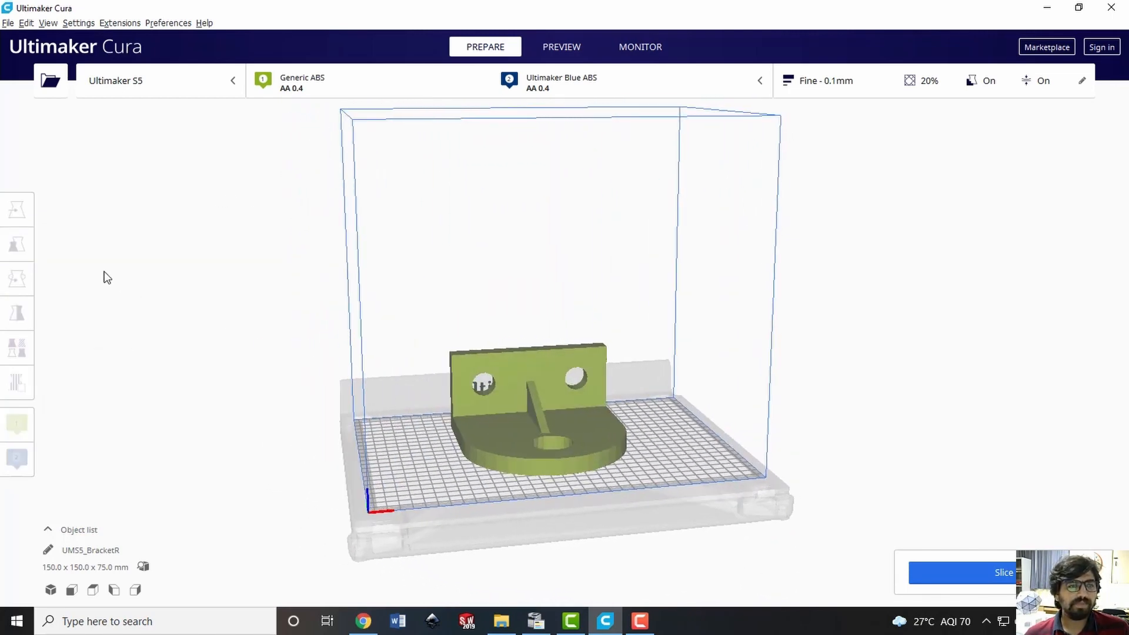
# Check the bracket's X, Y and Z position on the build plate without moving it
pyautogui.click(539, 406)
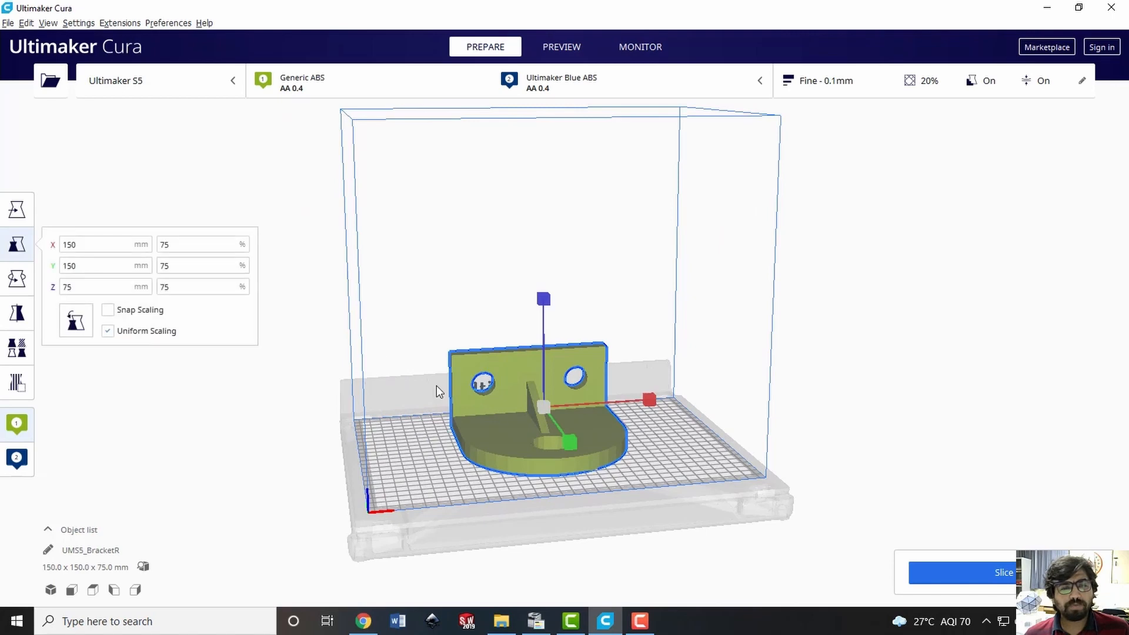
pyautogui.click(18, 212)
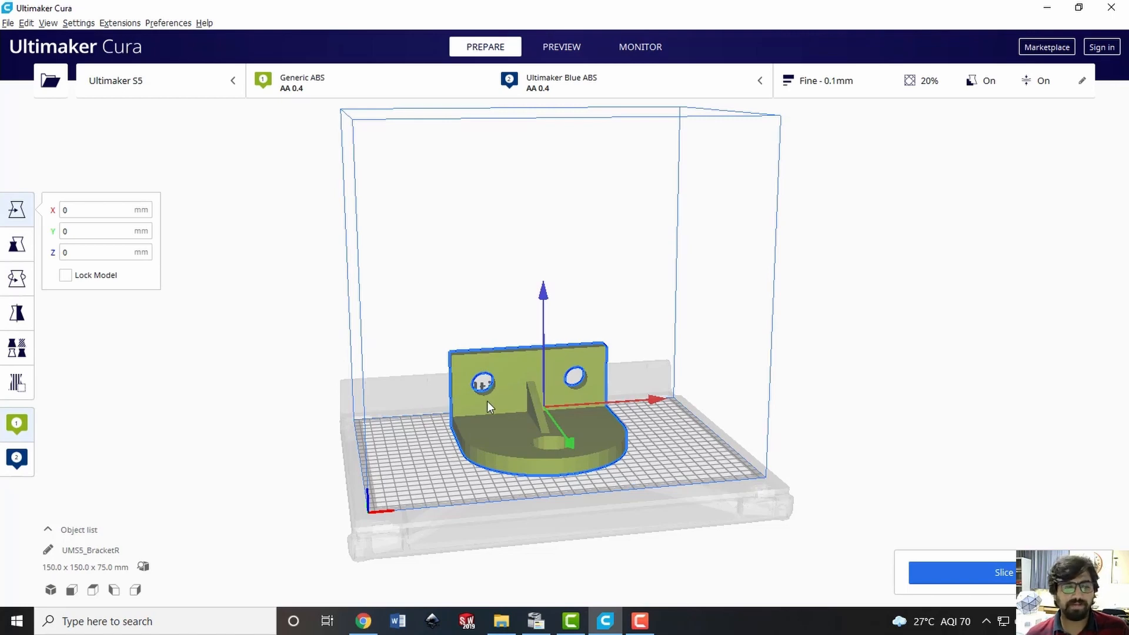
pyautogui.click(235, 355)
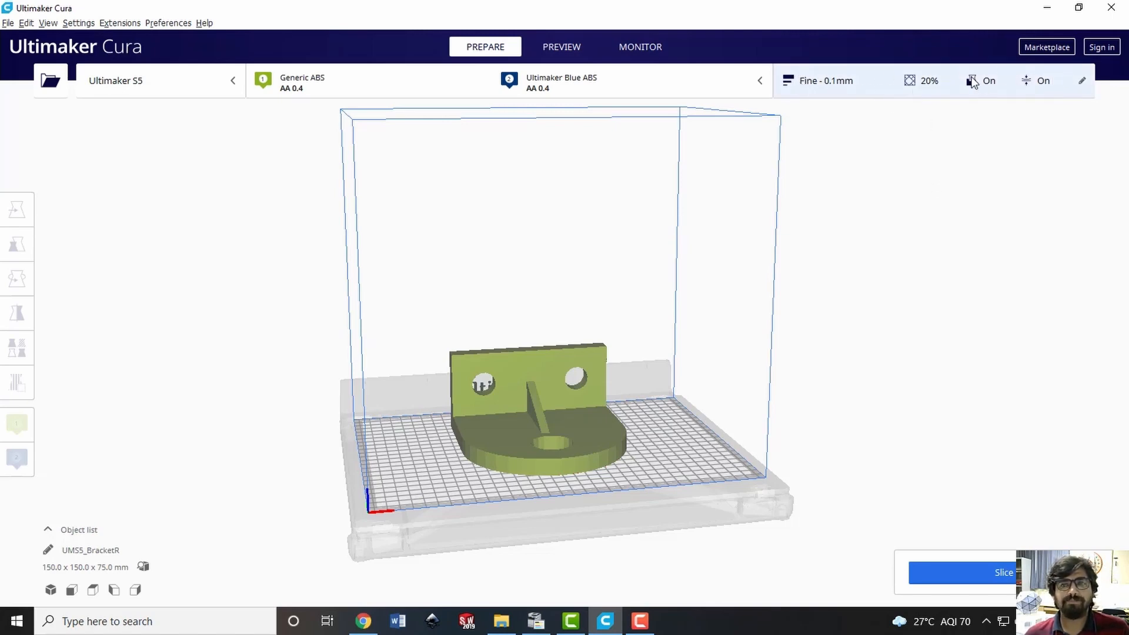
# Set the layer height to 0.25 mm in the quality print settings for extruder 1
pyautogui.click(874, 83)
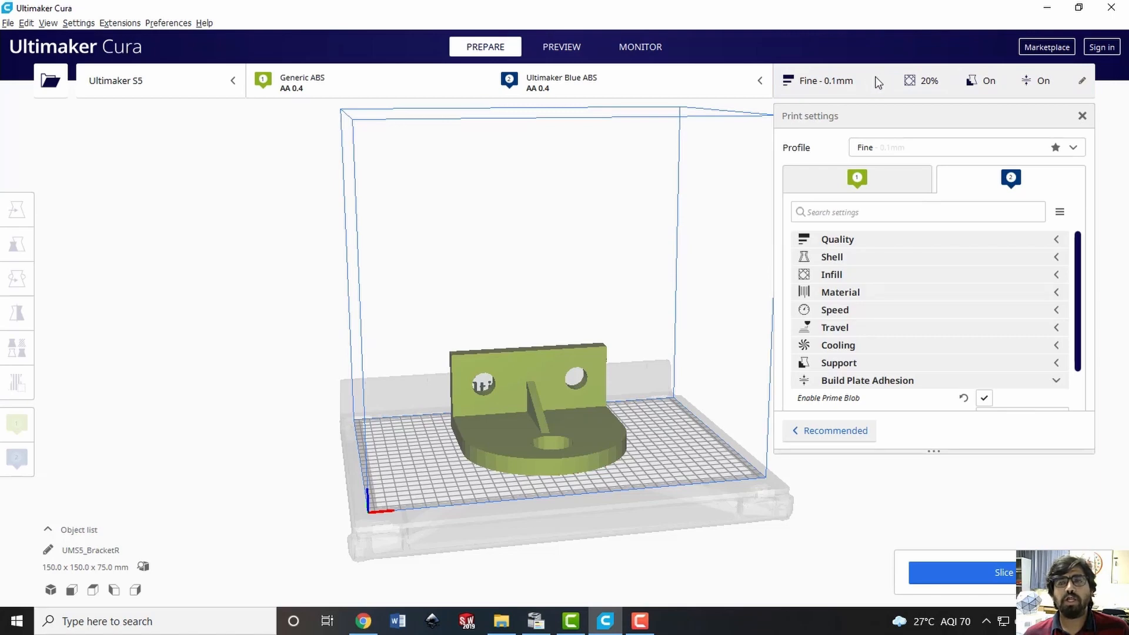
pyautogui.click(855, 183)
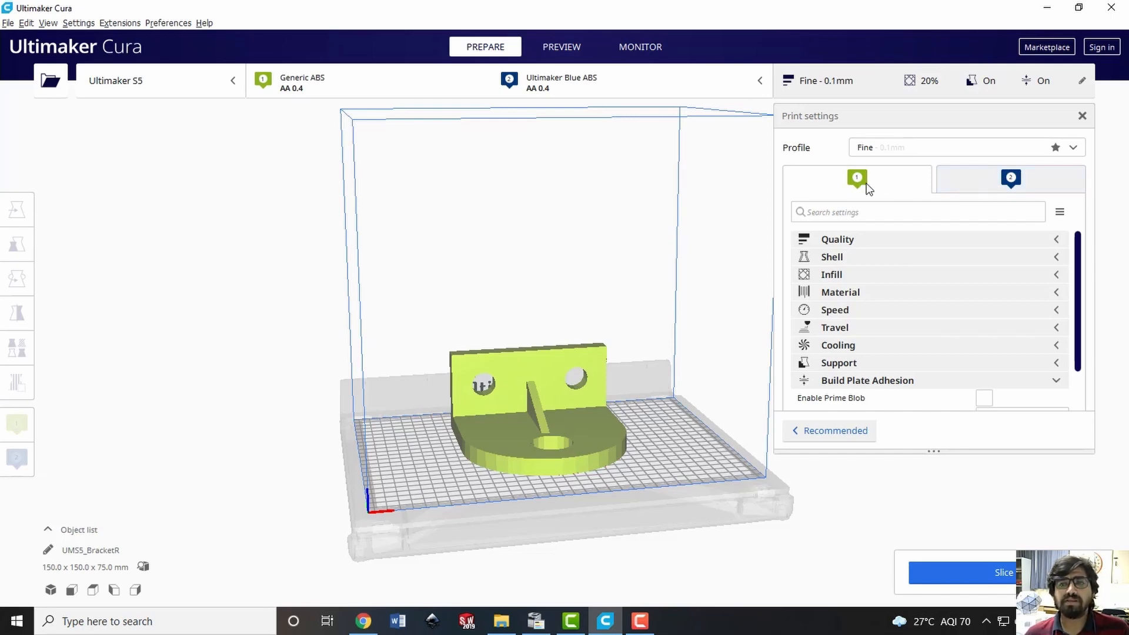
pyautogui.click(860, 239)
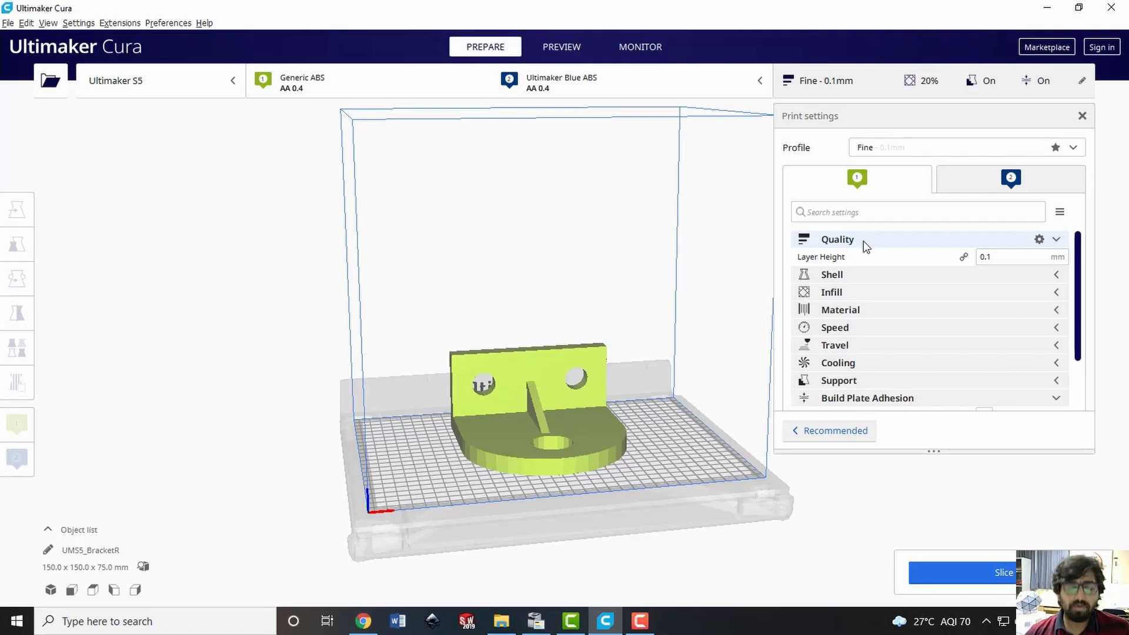
pyautogui.doubleClick(1000, 257)
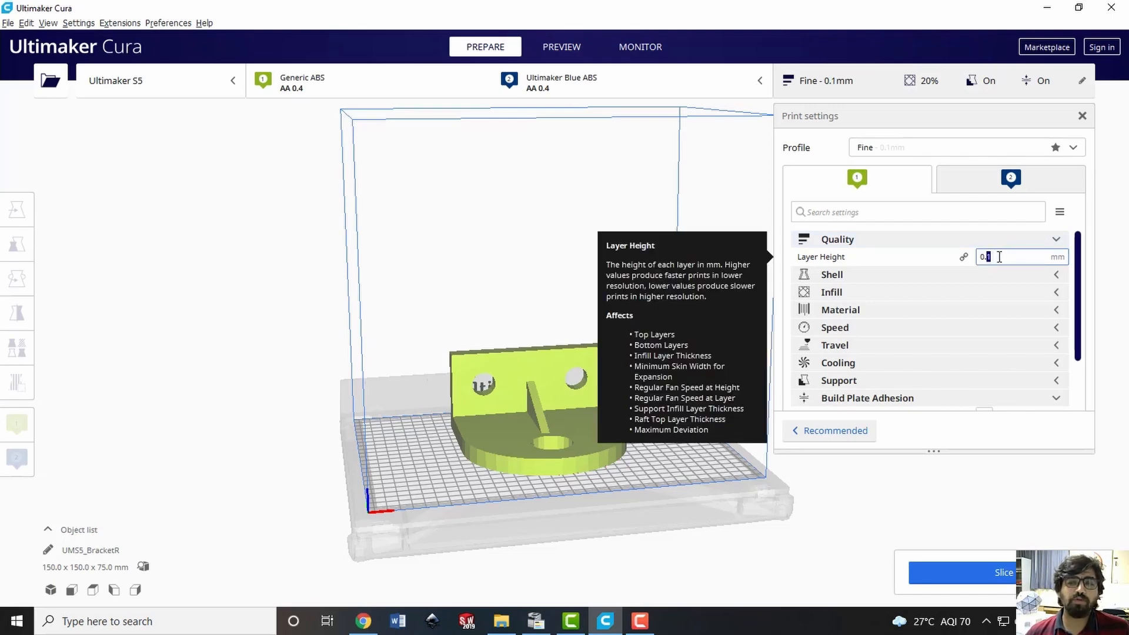
pyautogui.click(999, 257)
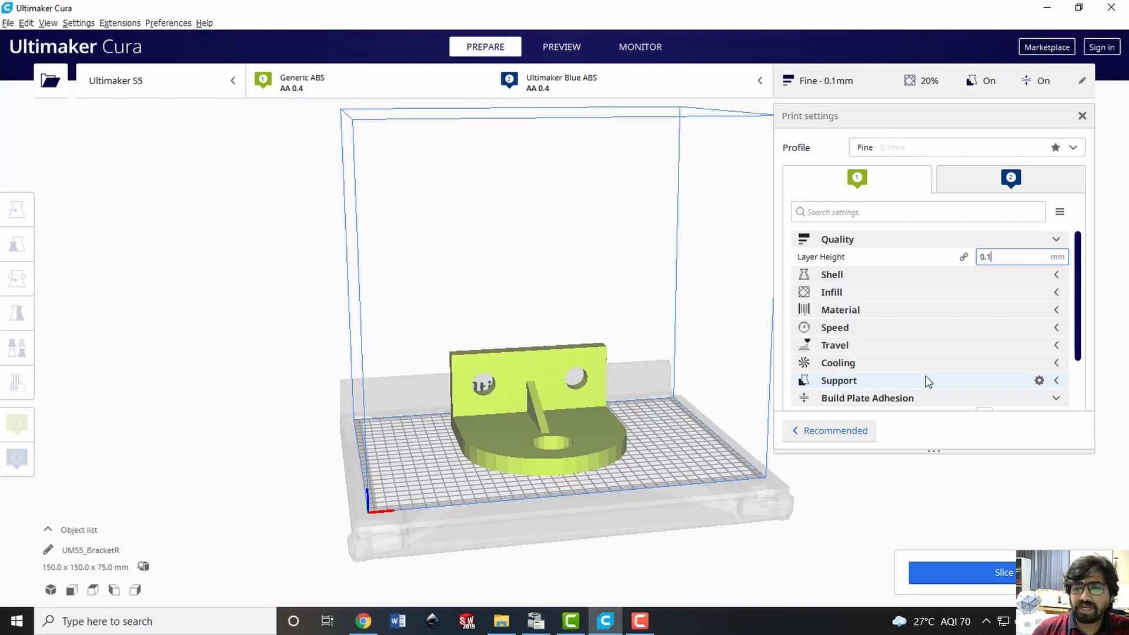
pyautogui.press('BackSpace')
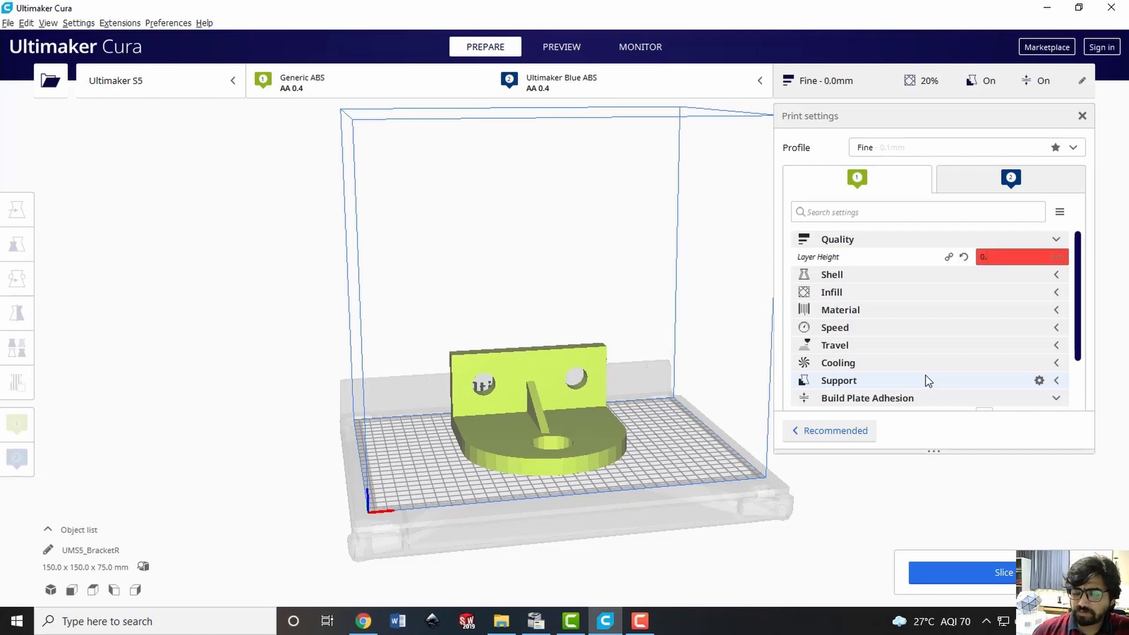
pyautogui.write('25')
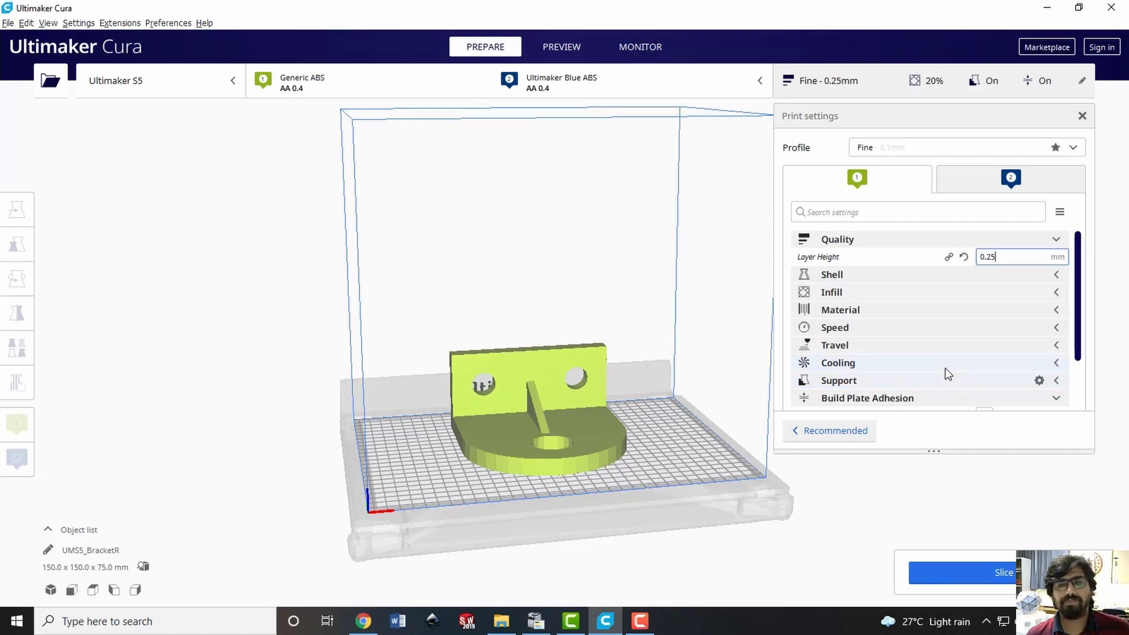
pyautogui.click(906, 242)
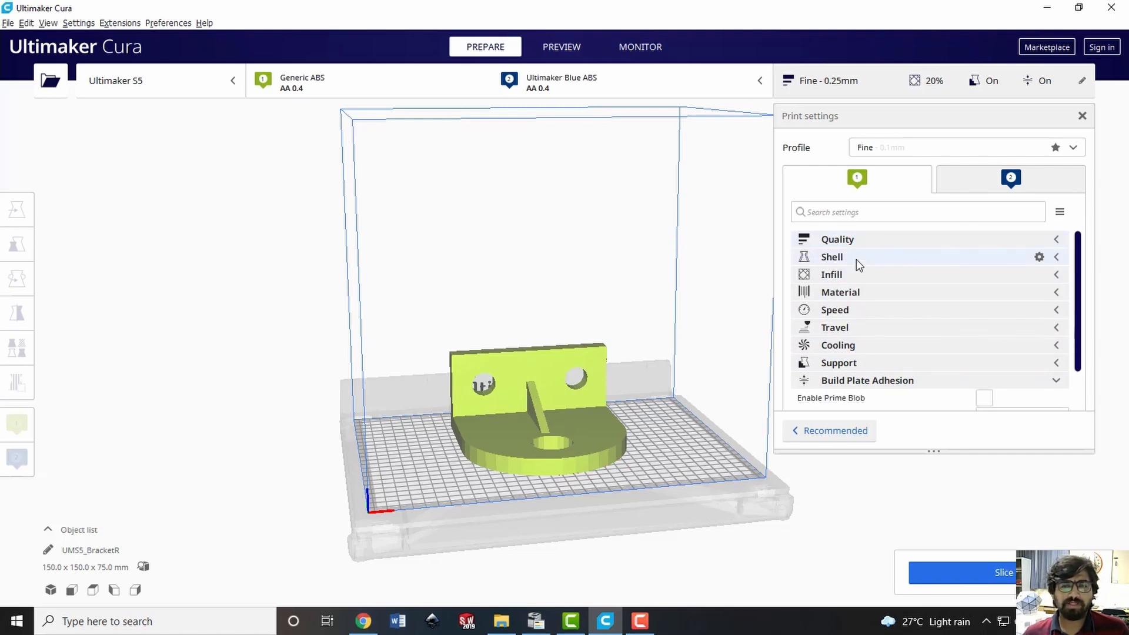
# Set the wall thickness to 1 mm in the shell settings for extruder 1
pyautogui.click(856, 259)
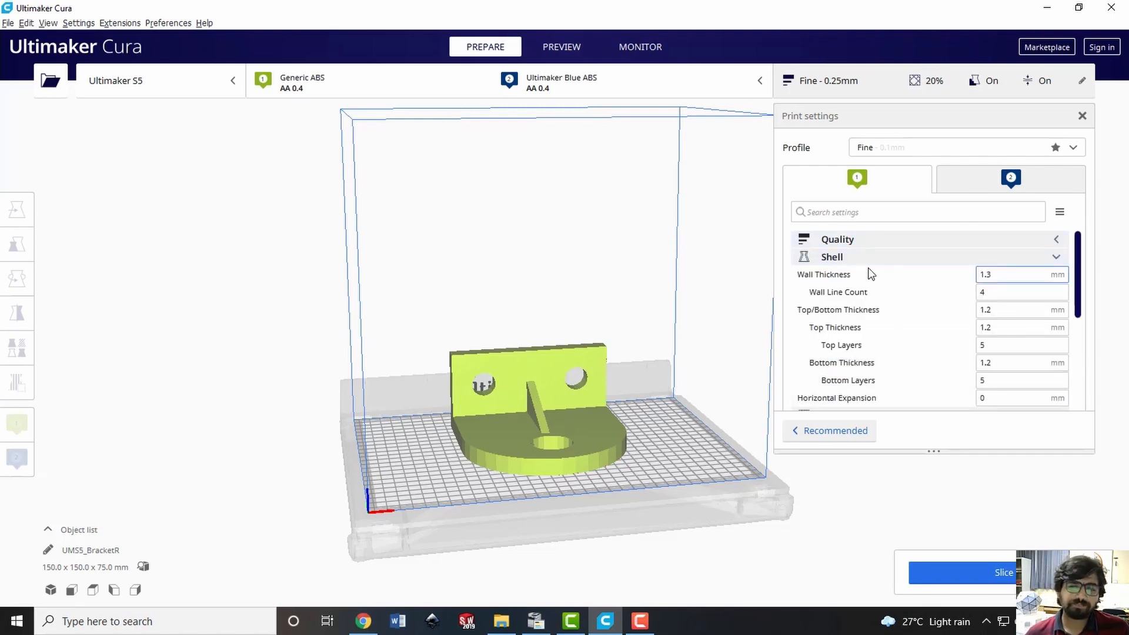
pyautogui.moveTo(871, 273)
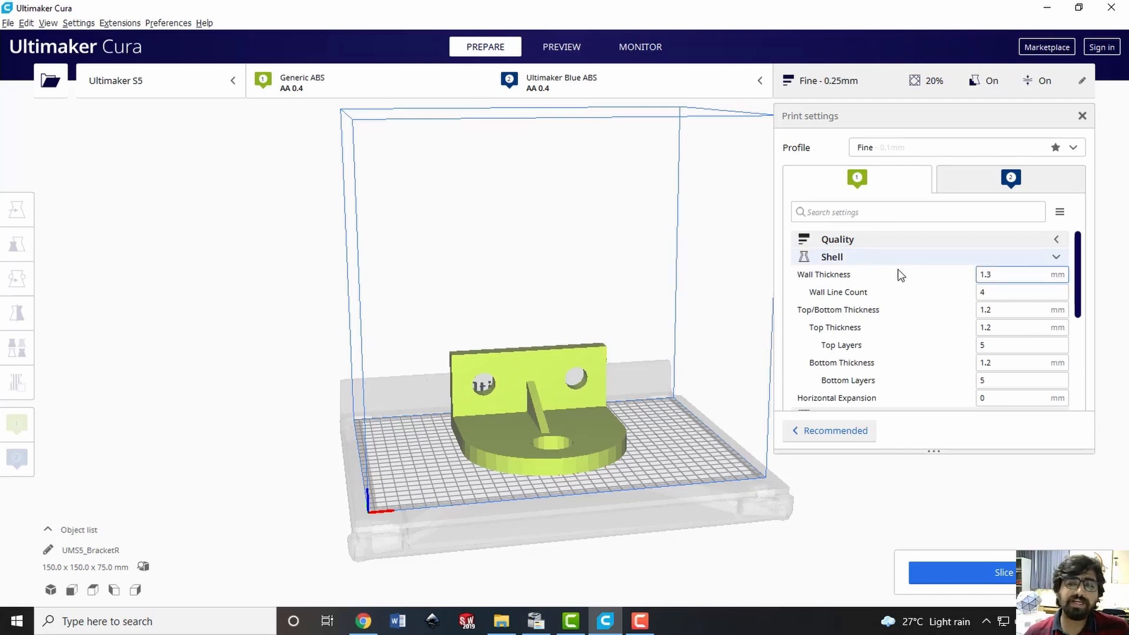
pyautogui.moveTo(819, 330)
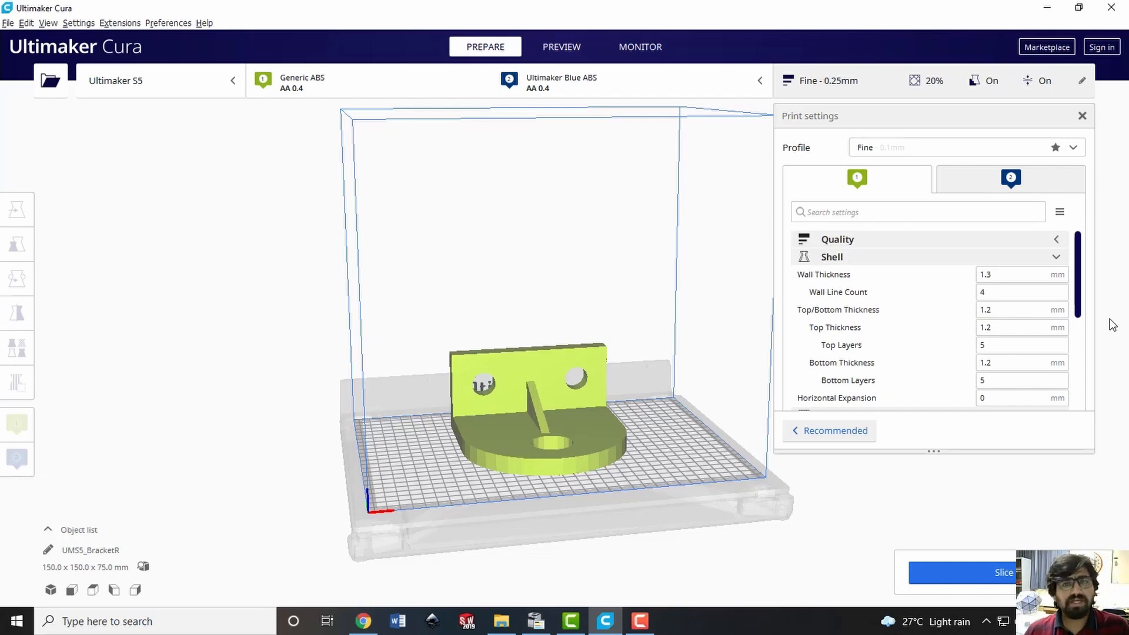
pyautogui.click(988, 275)
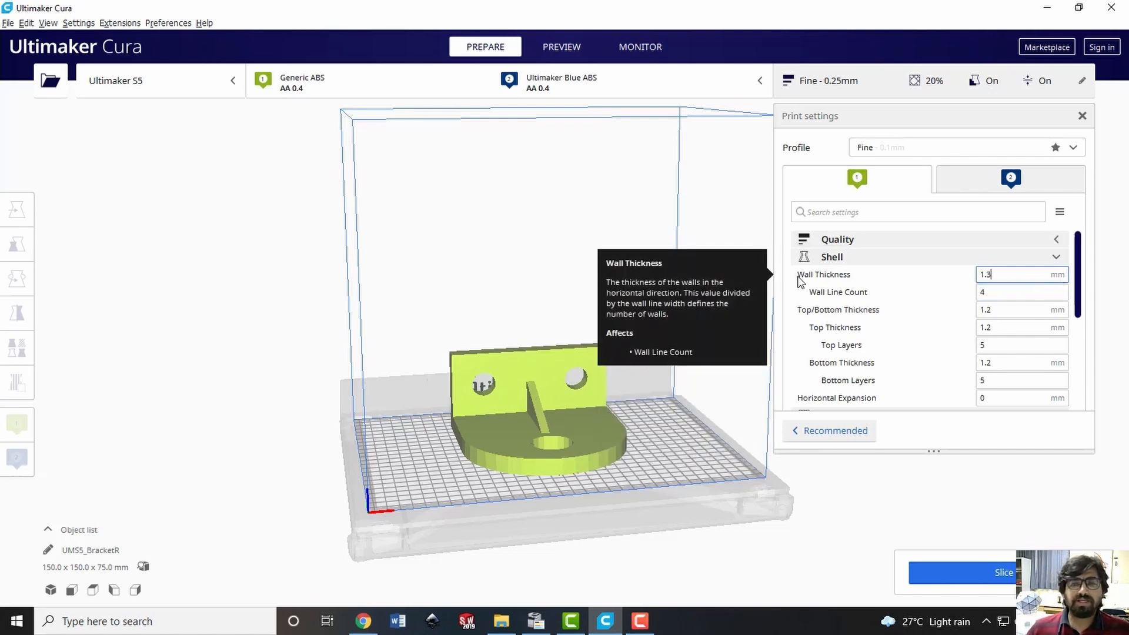
pyautogui.doubleClick(1002, 276)
pyautogui.tripleClick(1003, 277)
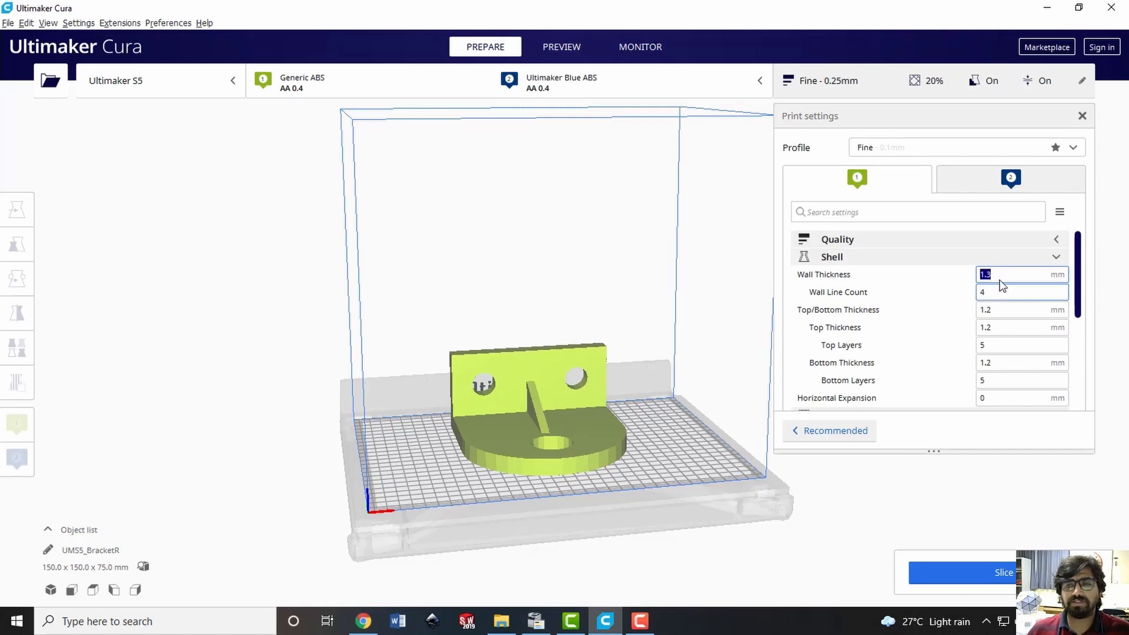
pyautogui.click(1010, 276)
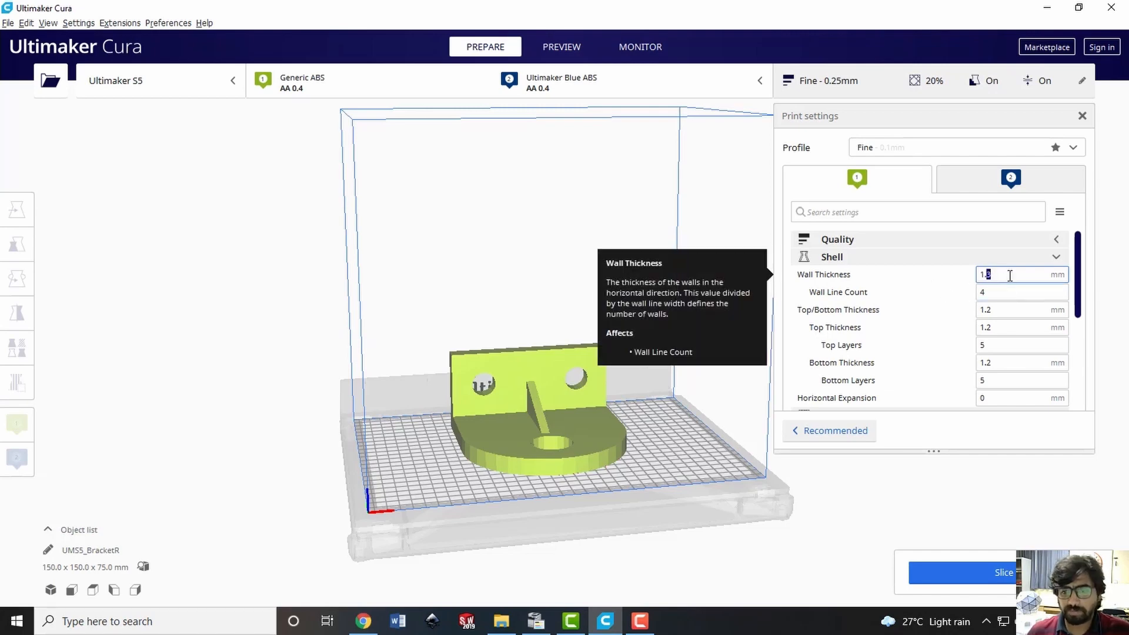
pyautogui.tripleClick(1012, 276)
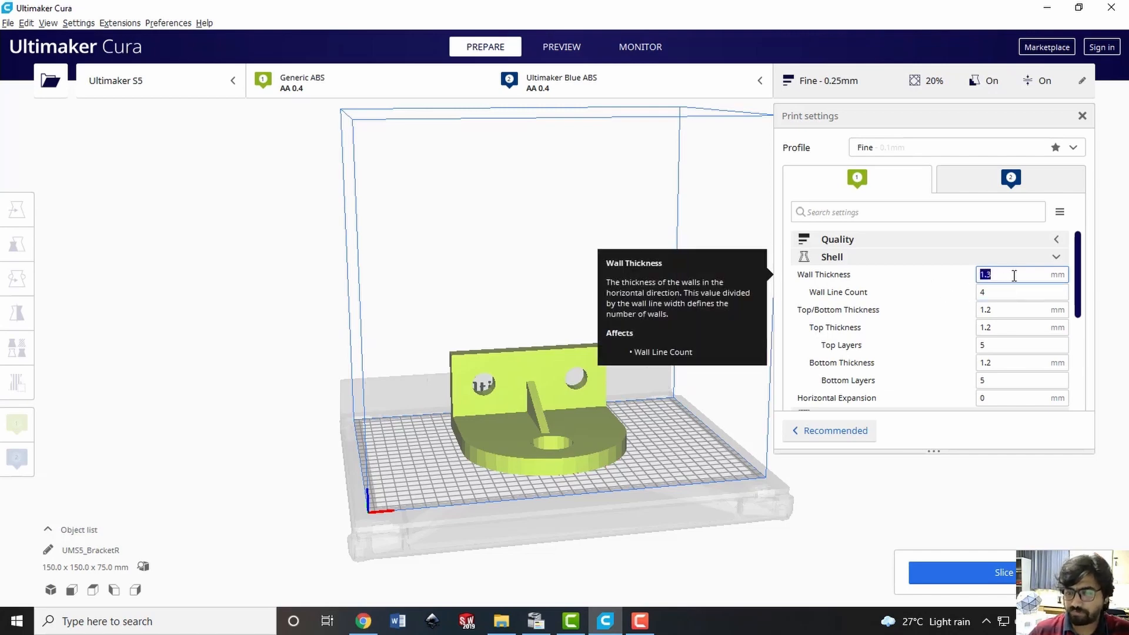
pyautogui.write('1')
pyautogui.click(1010, 293)
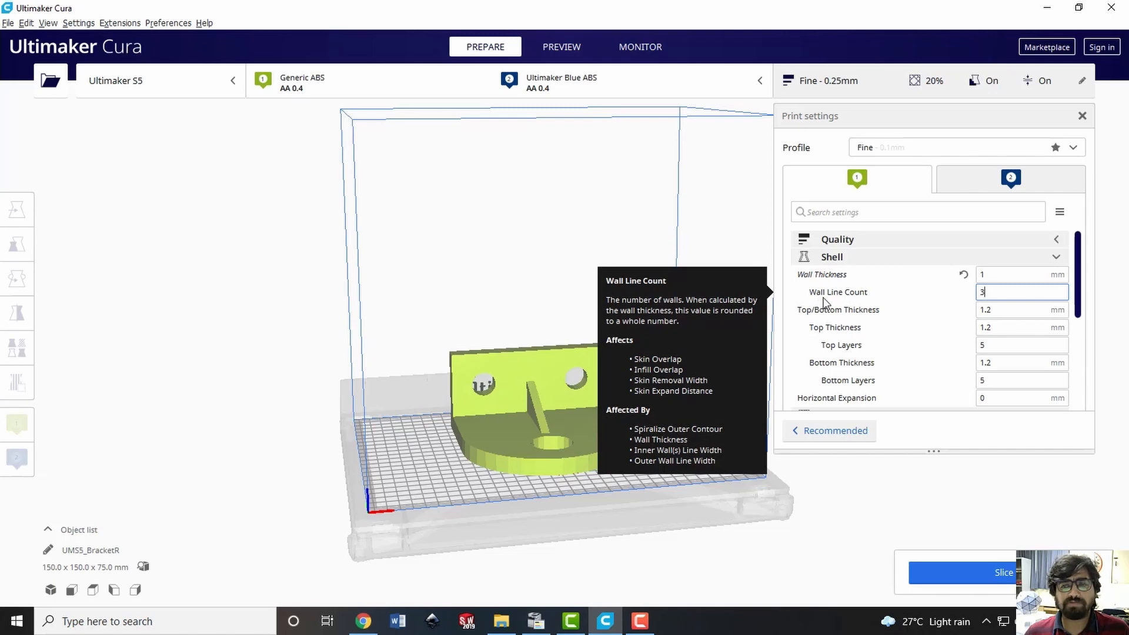
pyautogui.click(1000, 274)
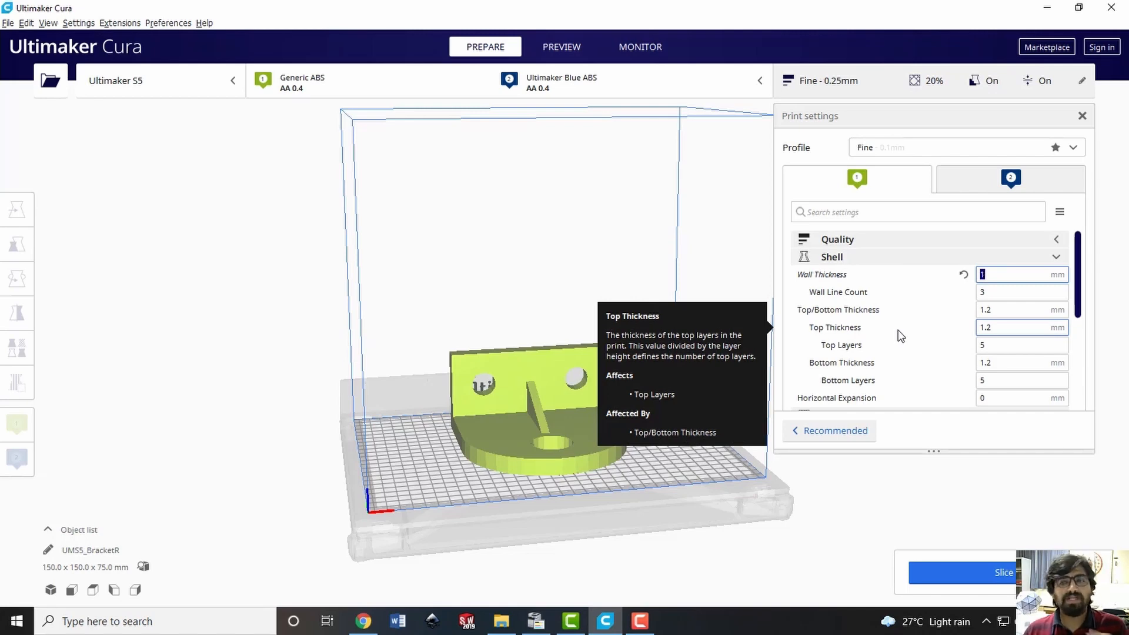
pyautogui.click(1061, 264)
# Set extruder 1's infill density to 100% and its infill pattern to Zig Zag
pyautogui.moveTo(1076, 257)
pyautogui.mouseDown()
pyautogui.moveTo(1082, 278)
pyautogui.moveTo(1086, 268)
pyautogui.mouseUp()
pyautogui.click(1047, 259)
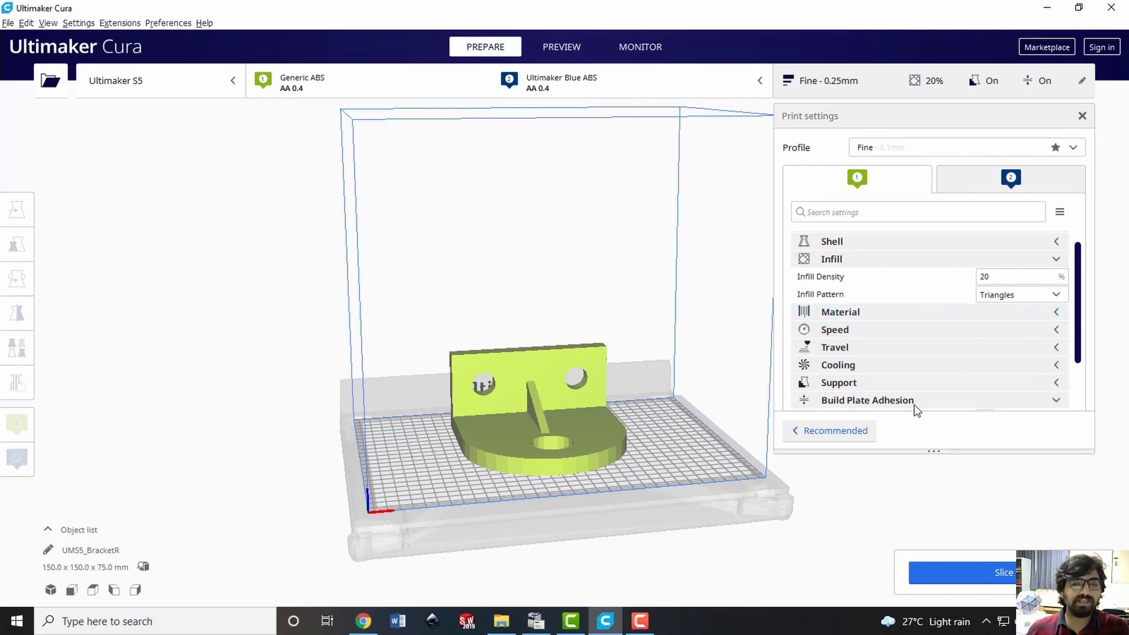
pyautogui.moveTo(867, 270)
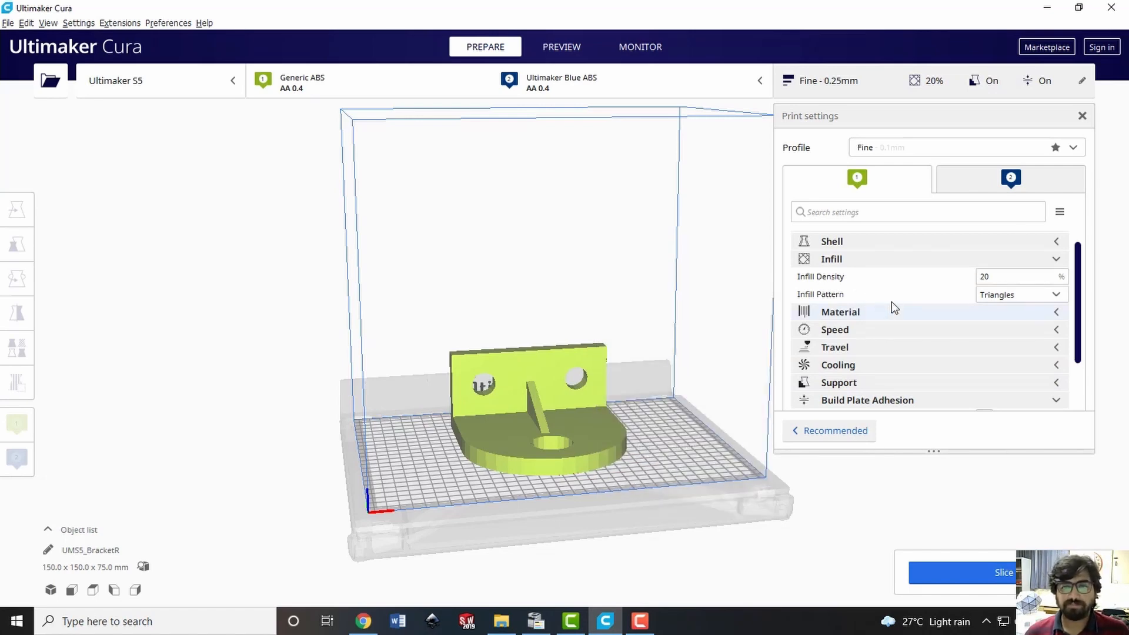
pyautogui.doubleClick(998, 277)
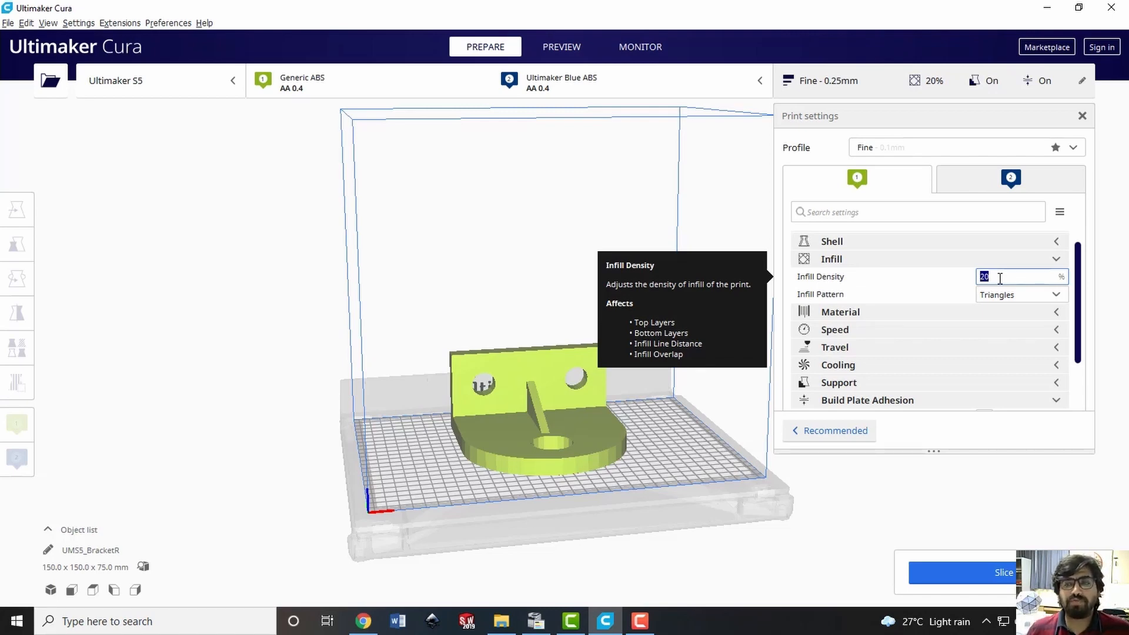
pyautogui.write('100')
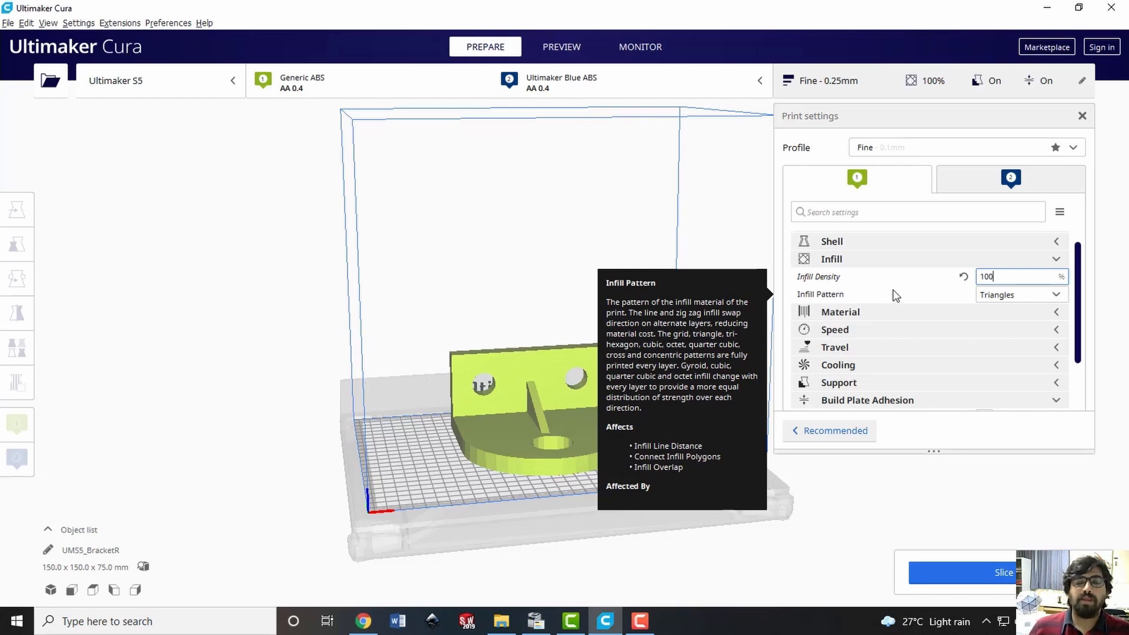
pyautogui.click(1022, 295)
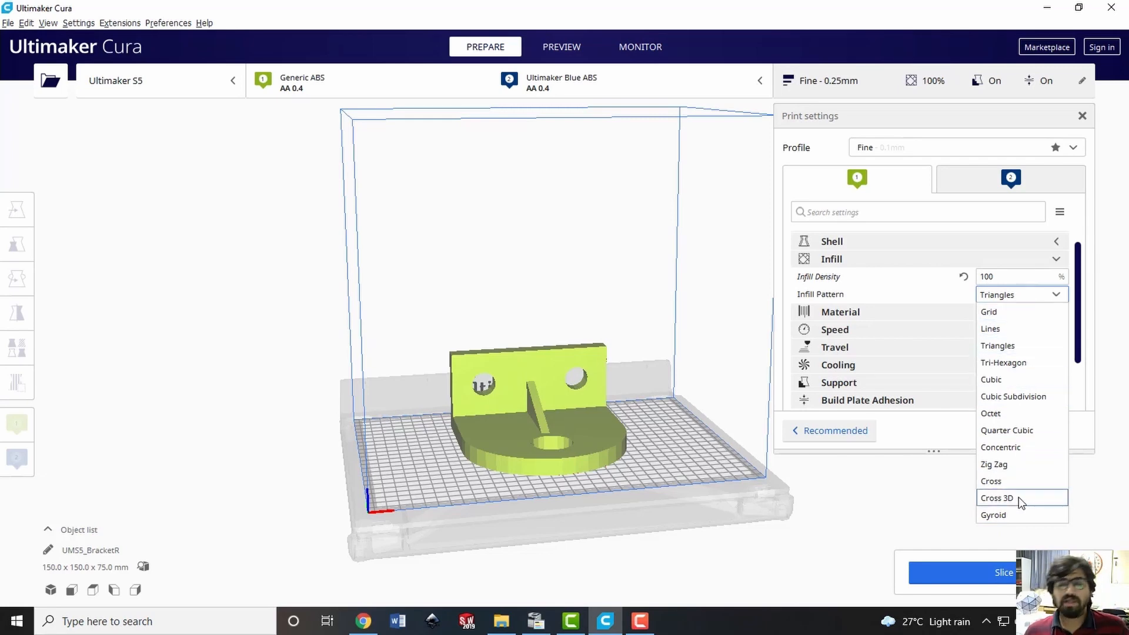
pyautogui.click(999, 469)
pyautogui.moveTo(941, 298)
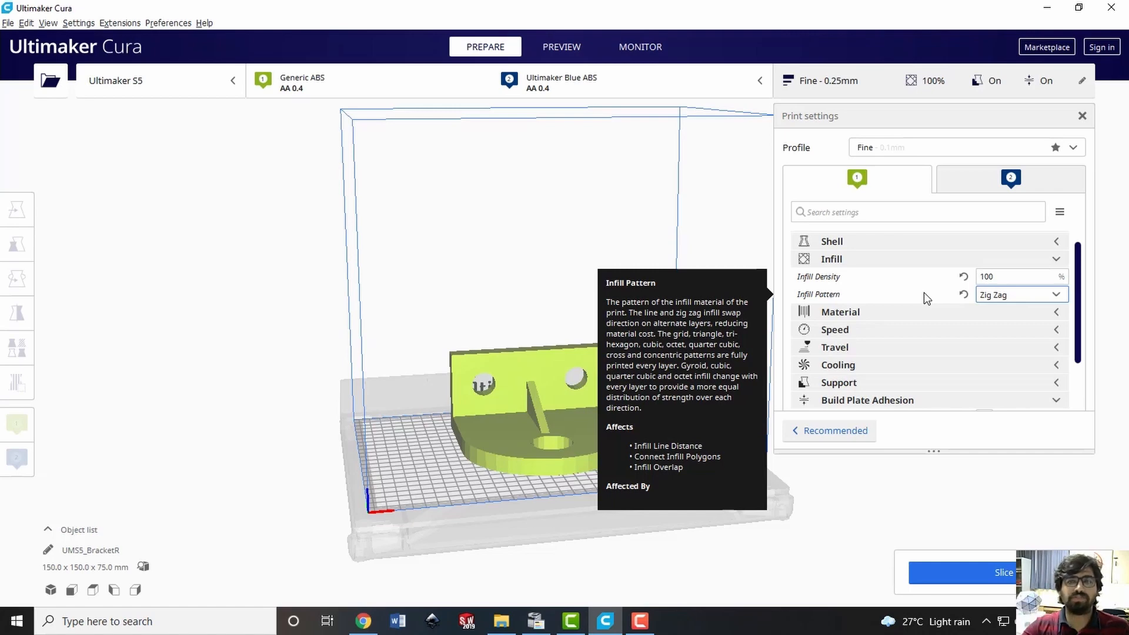
pyautogui.click(1037, 260)
# Check the printing temperature and build plate temperature in the material settings for extruder 1 without changing them
pyautogui.click(881, 277)
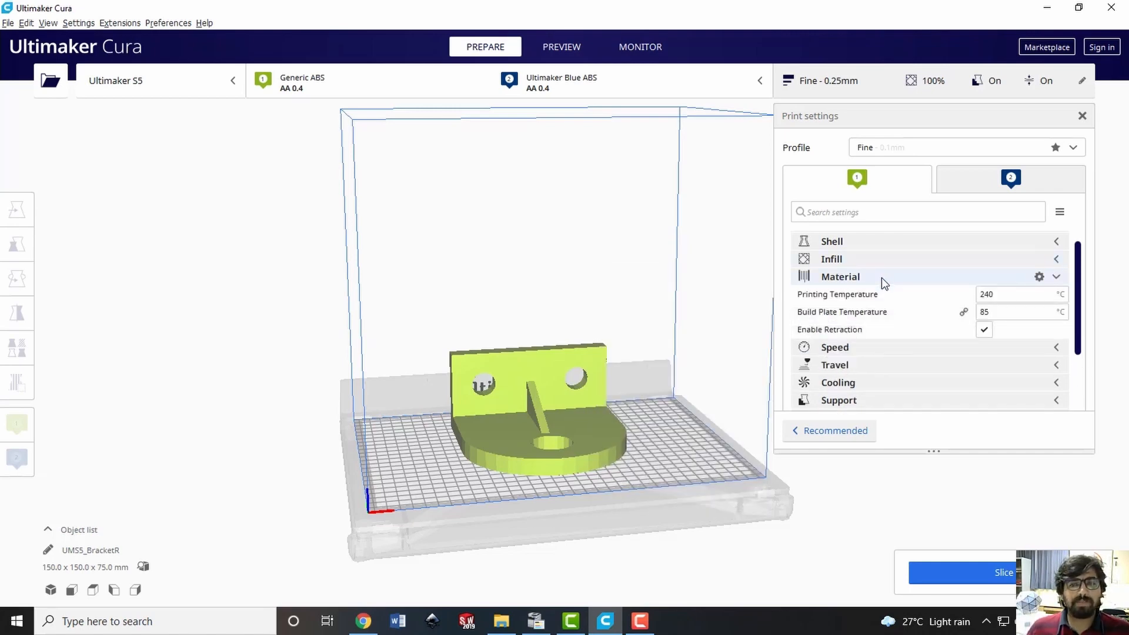
pyautogui.moveTo(895, 315)
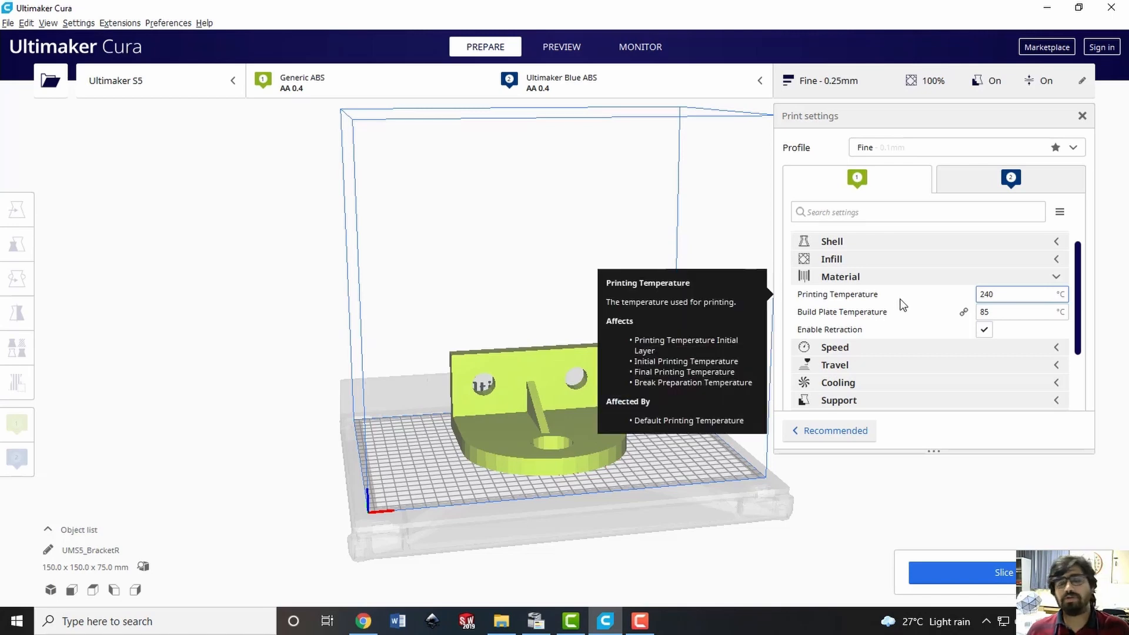
pyautogui.doubleClick(1022, 299)
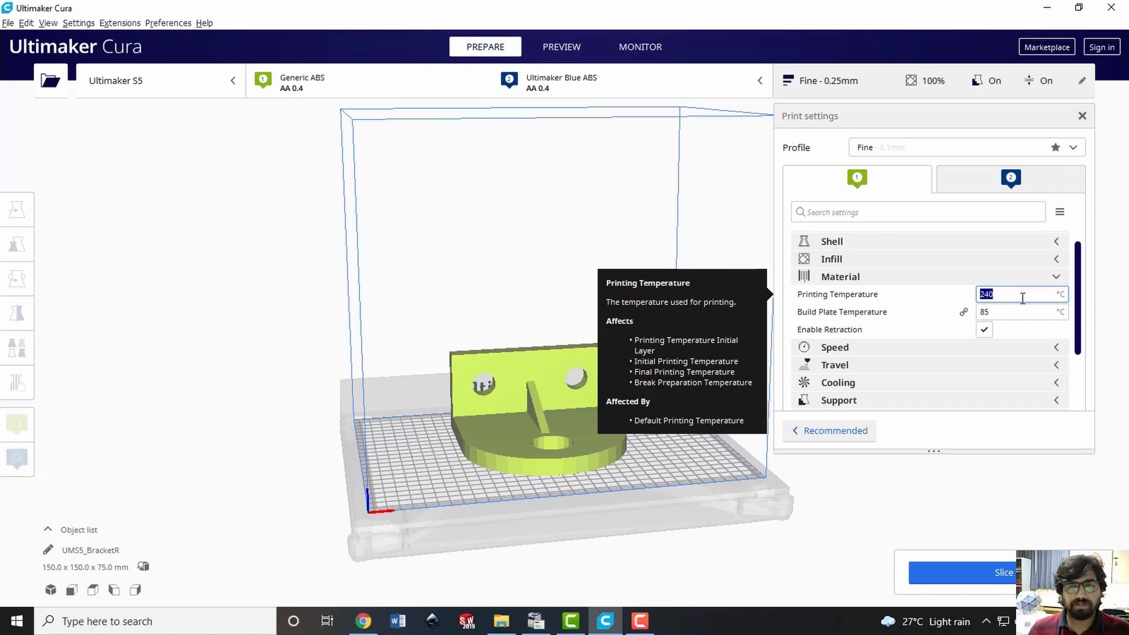
pyautogui.doubleClick(1003, 310)
pyautogui.doubleClick(1008, 294)
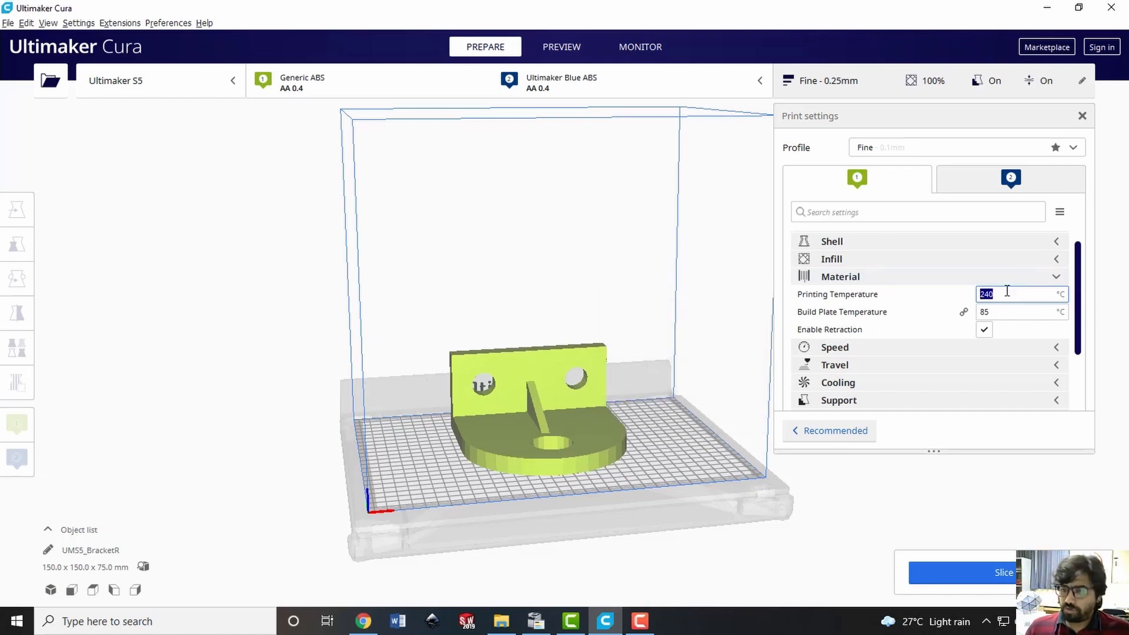
pyautogui.click(1007, 310)
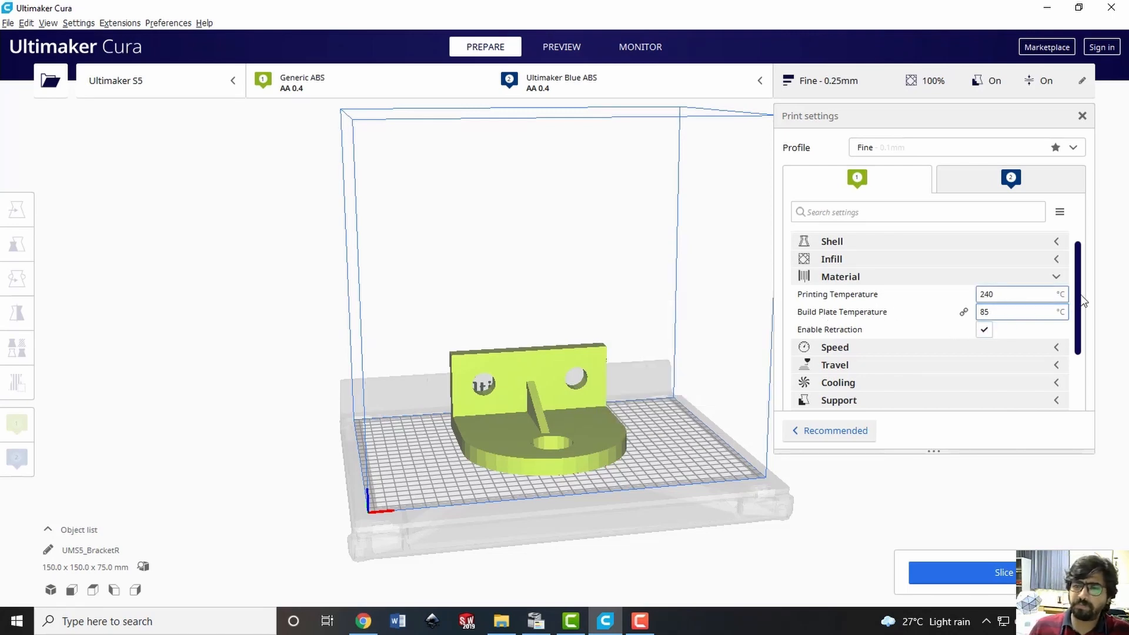
pyautogui.click(1029, 277)
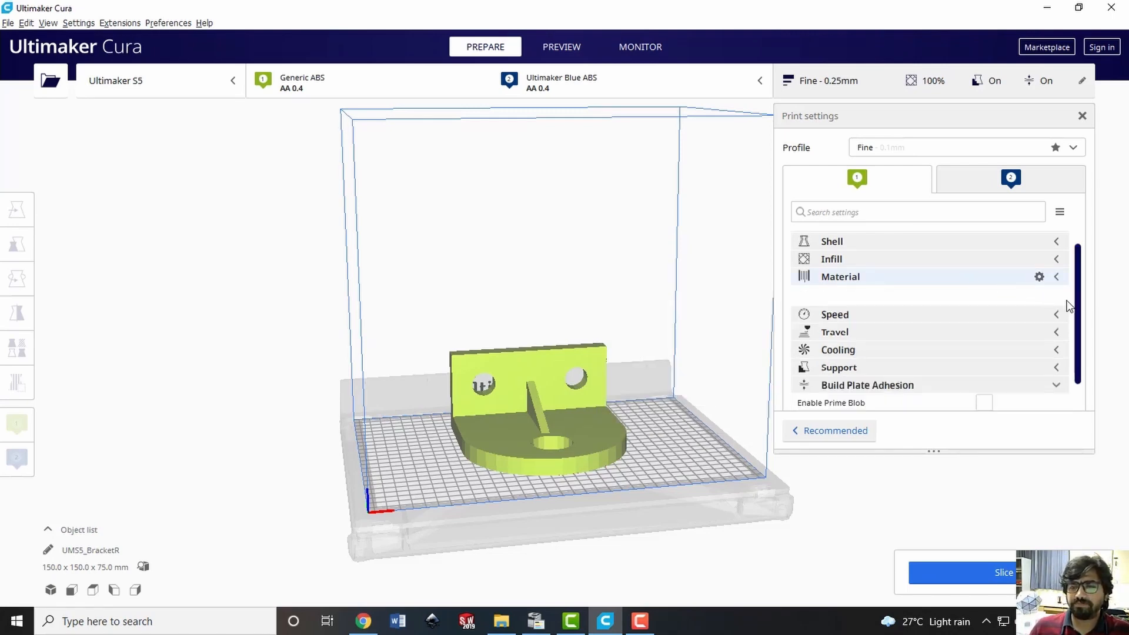
# Set the print speed to 60 mm/s in the speed settings for extruder 1
pyautogui.scroll(-1, 1080, 318)
pyautogui.scroll(-1, 1078, 320)
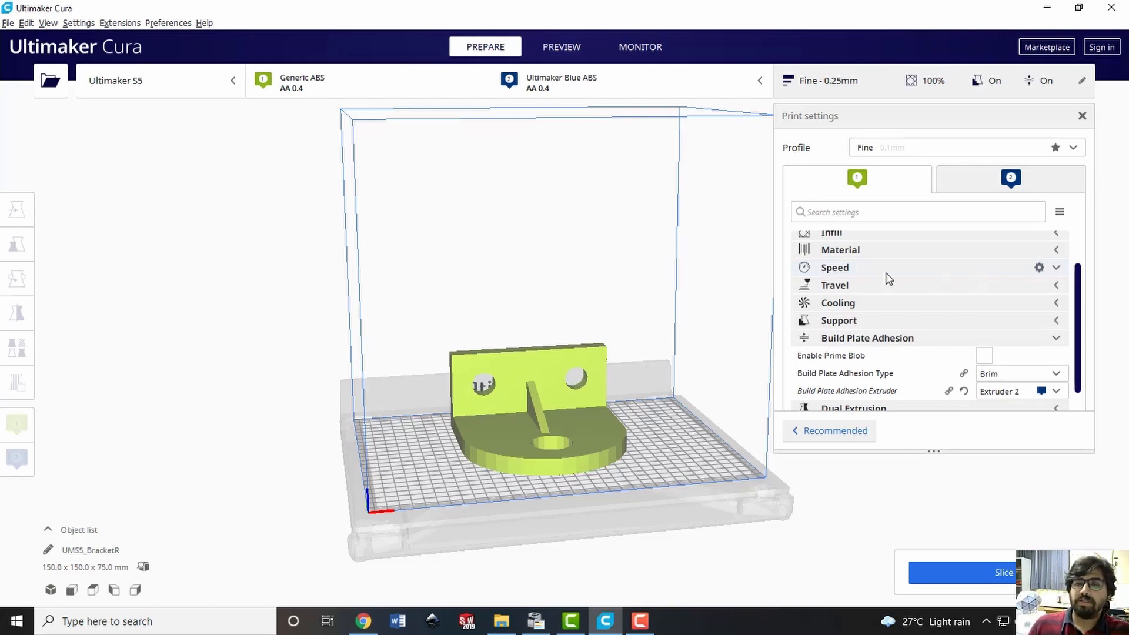
pyautogui.click(839, 271)
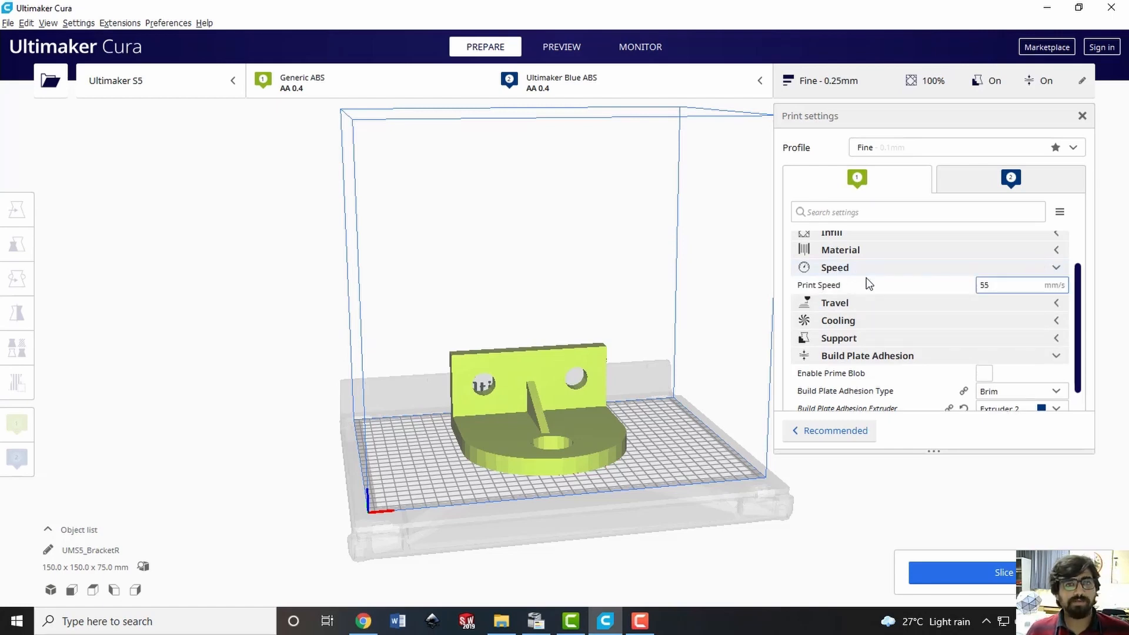
pyautogui.moveTo(869, 283)
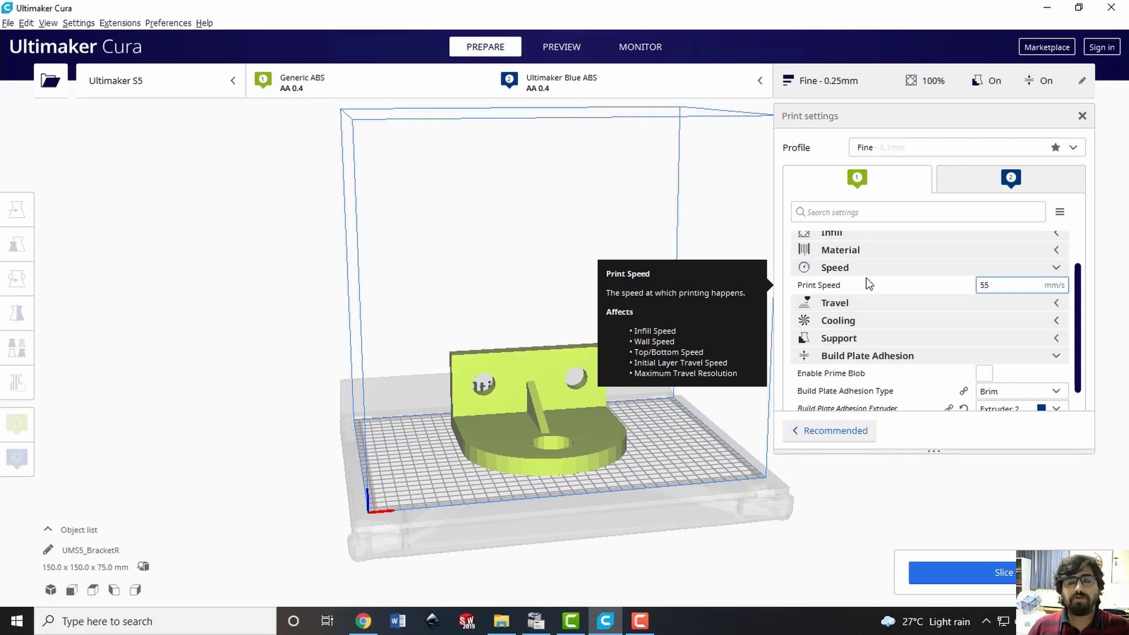
pyautogui.doubleClick(984, 288)
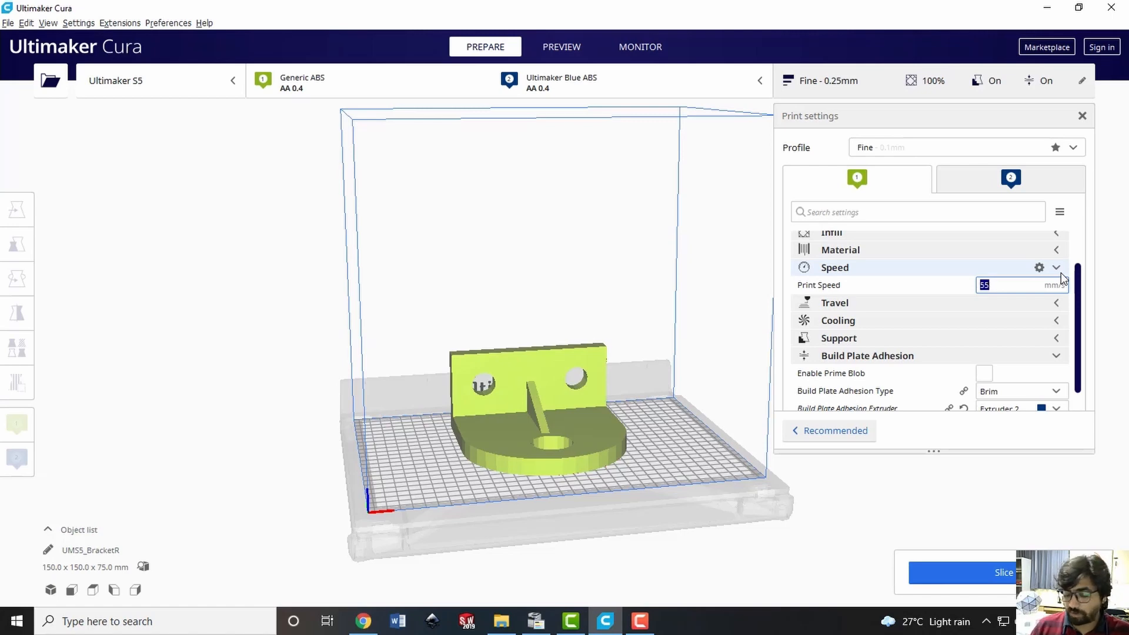
pyautogui.write('60')
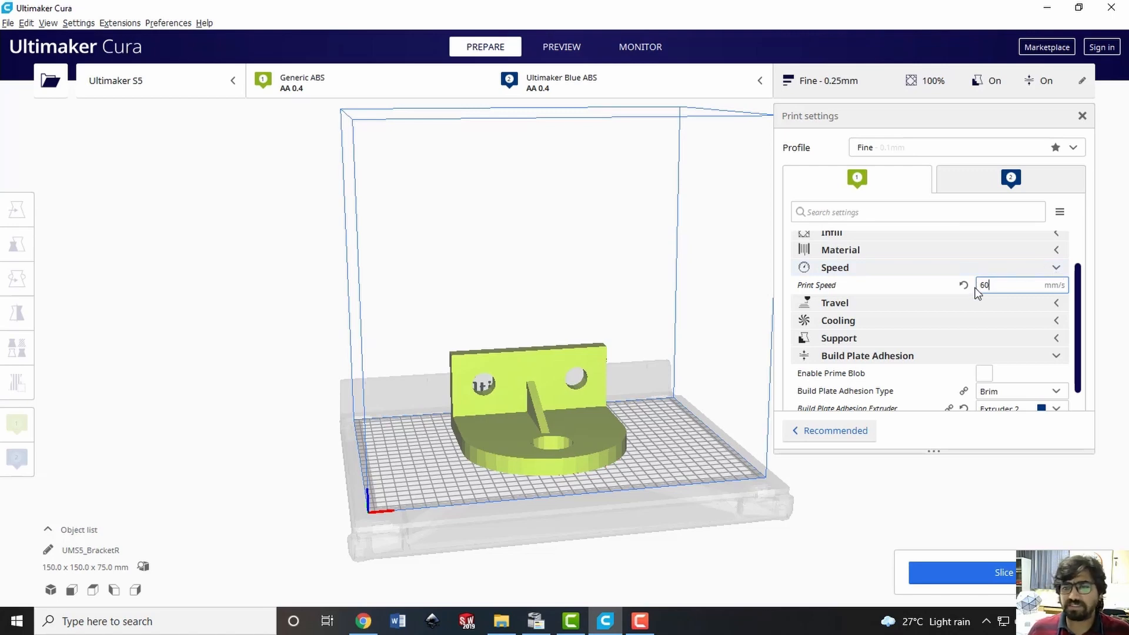
pyautogui.click(1057, 269)
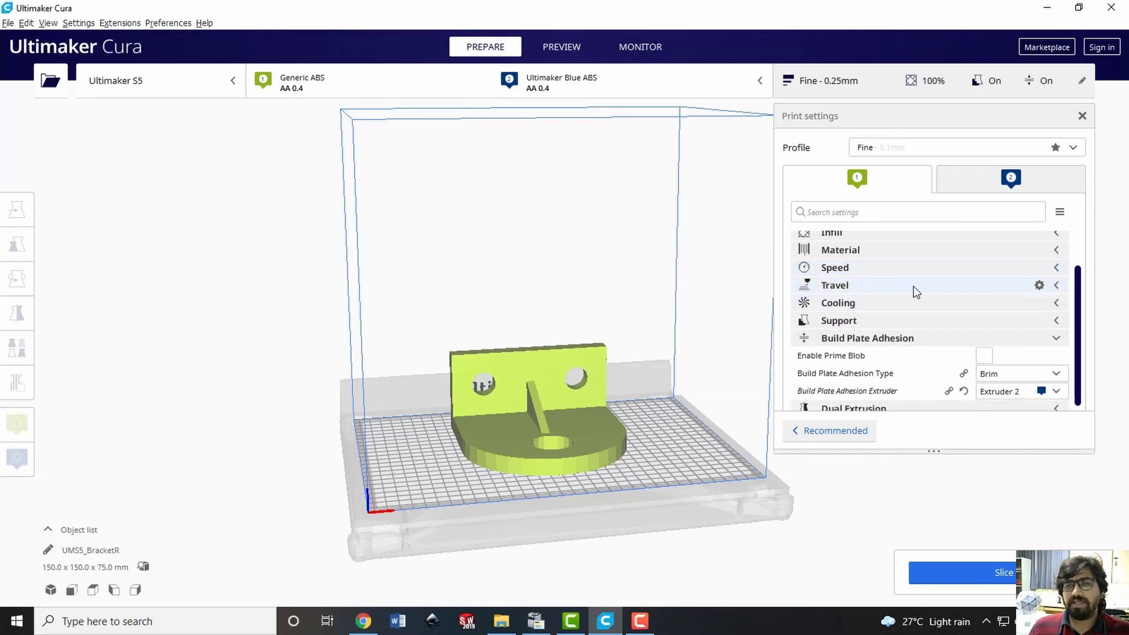
# Check the Z Hop When Retracted option in the travel settings for extruder 1
pyautogui.click(948, 288)
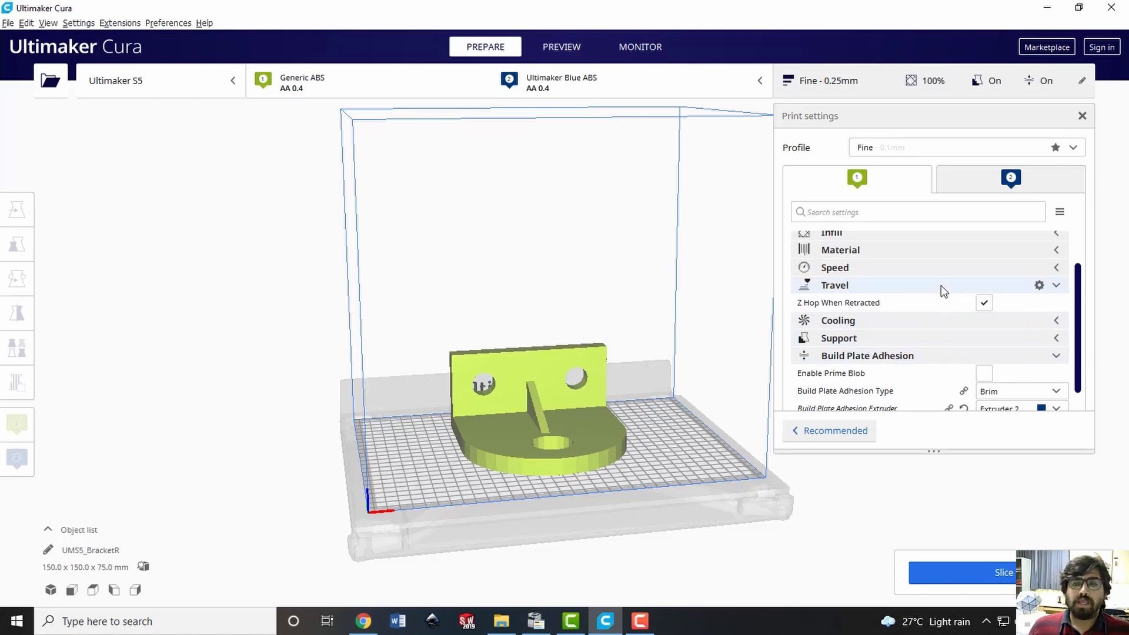
pyautogui.moveTo(933, 301)
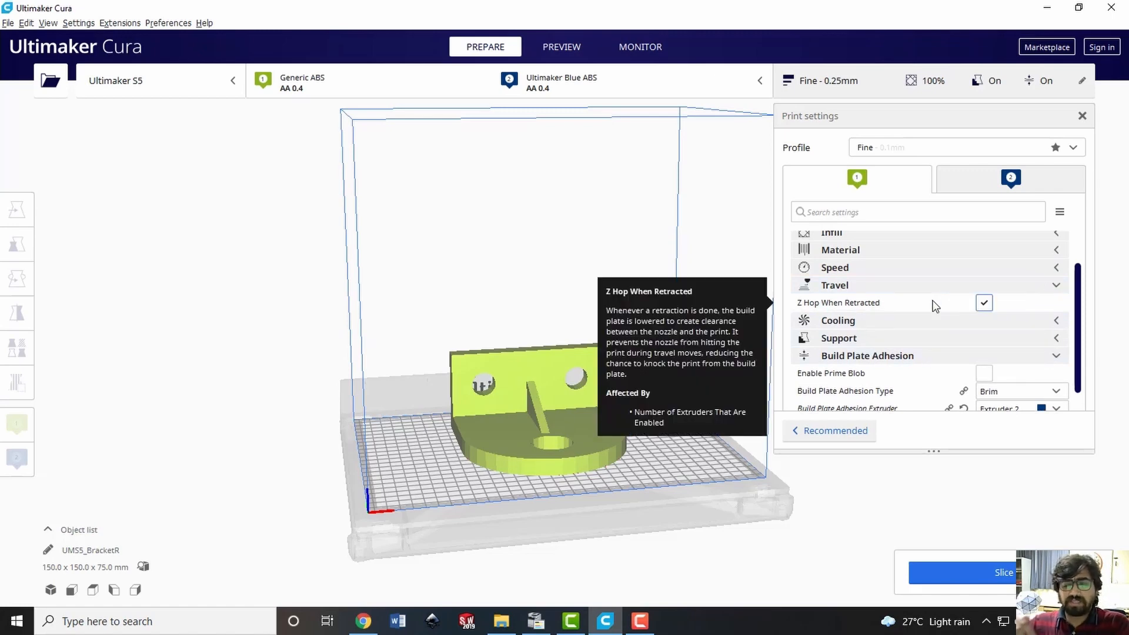
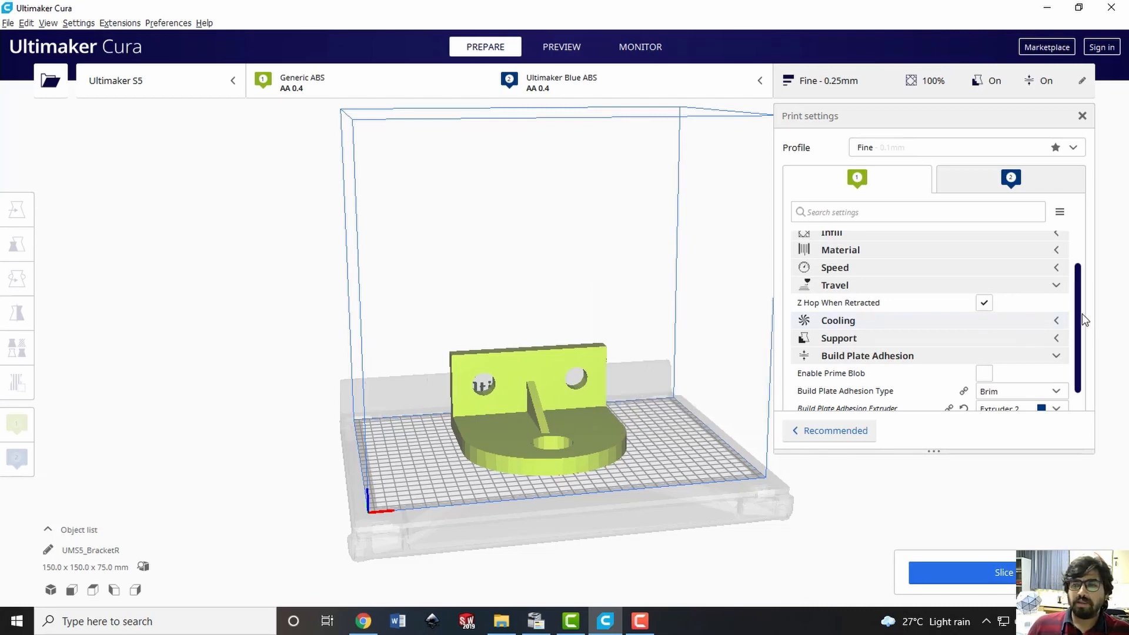
# Set the fan speed to 10% in the cooling settings for extruder 1
pyautogui.scroll(-1, 1080, 323)
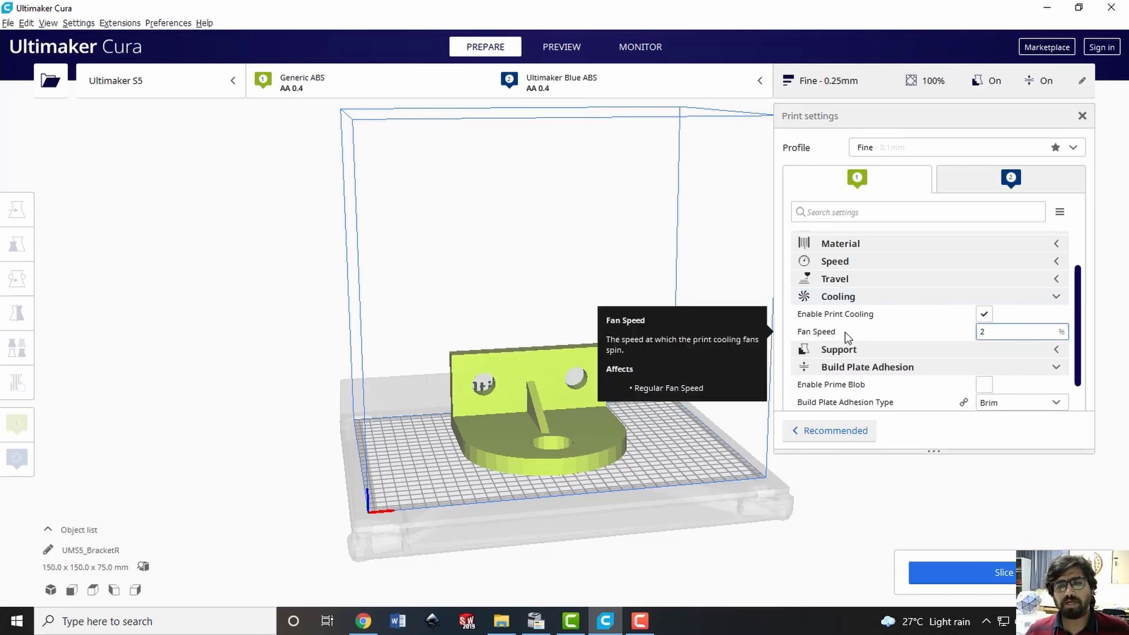
pyautogui.doubleClick(1004, 331)
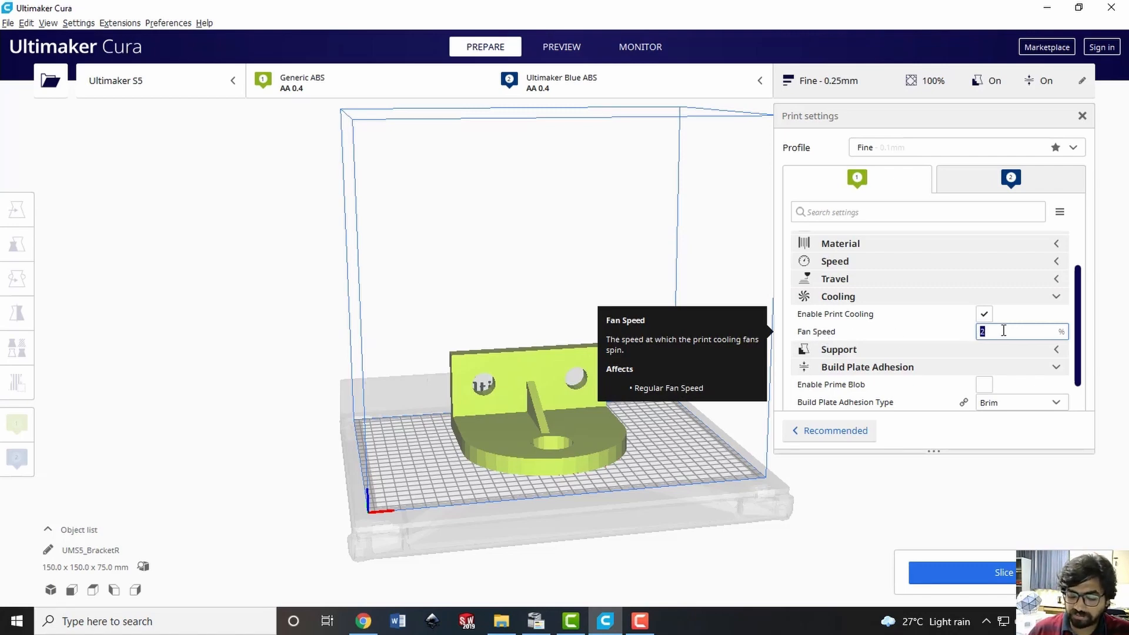
pyautogui.write('10')
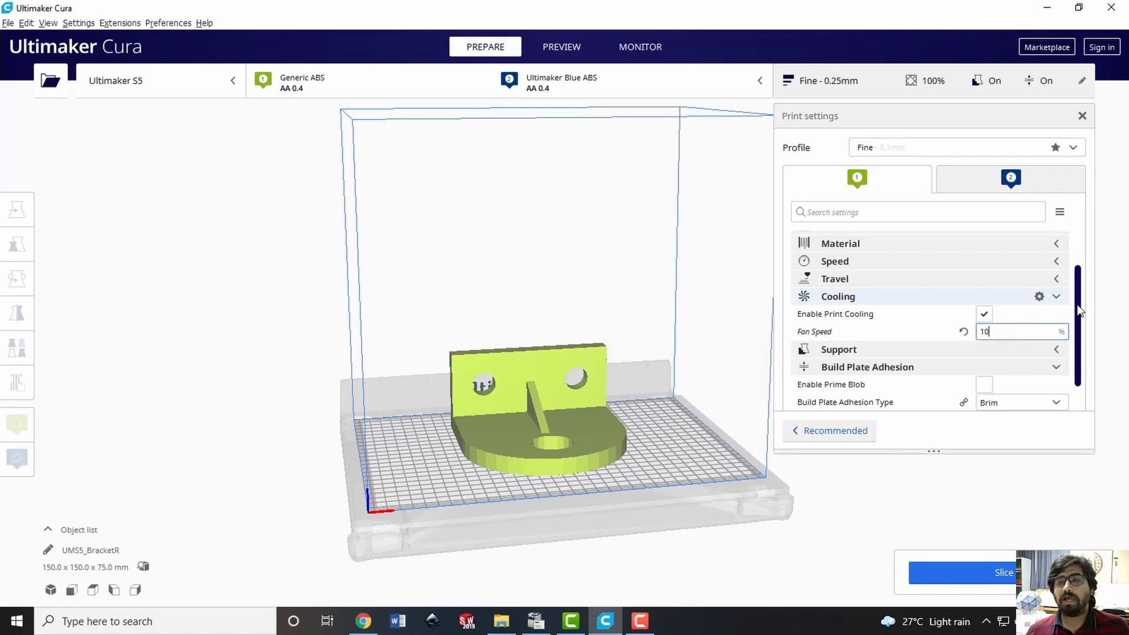
pyautogui.scroll(-1, 1080, 311)
pyautogui.click(1056, 261)
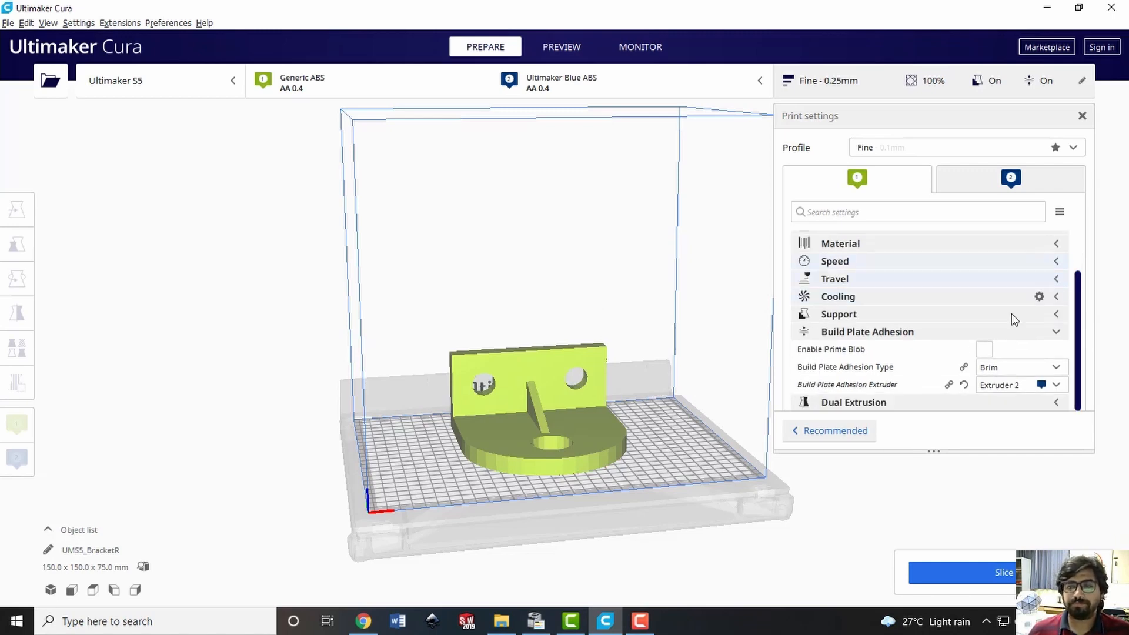
# Review the Support Extruder choices while keeping Extruder 2, and set Support Placement to Everywhere
pyautogui.click(1055, 314)
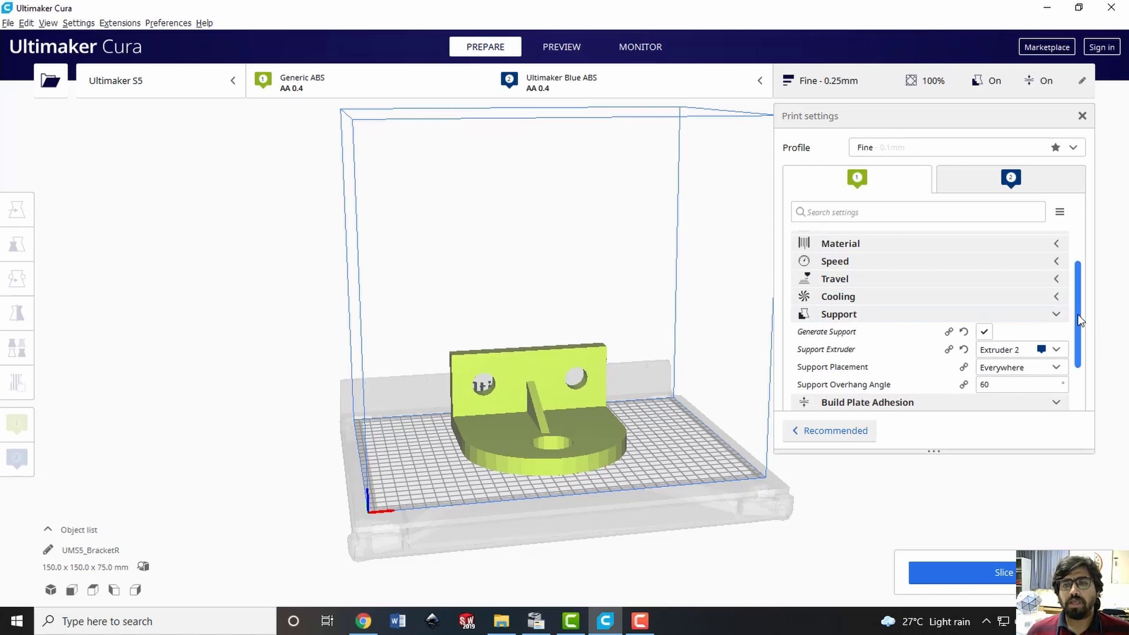
pyautogui.scroll(-2, 1080, 320)
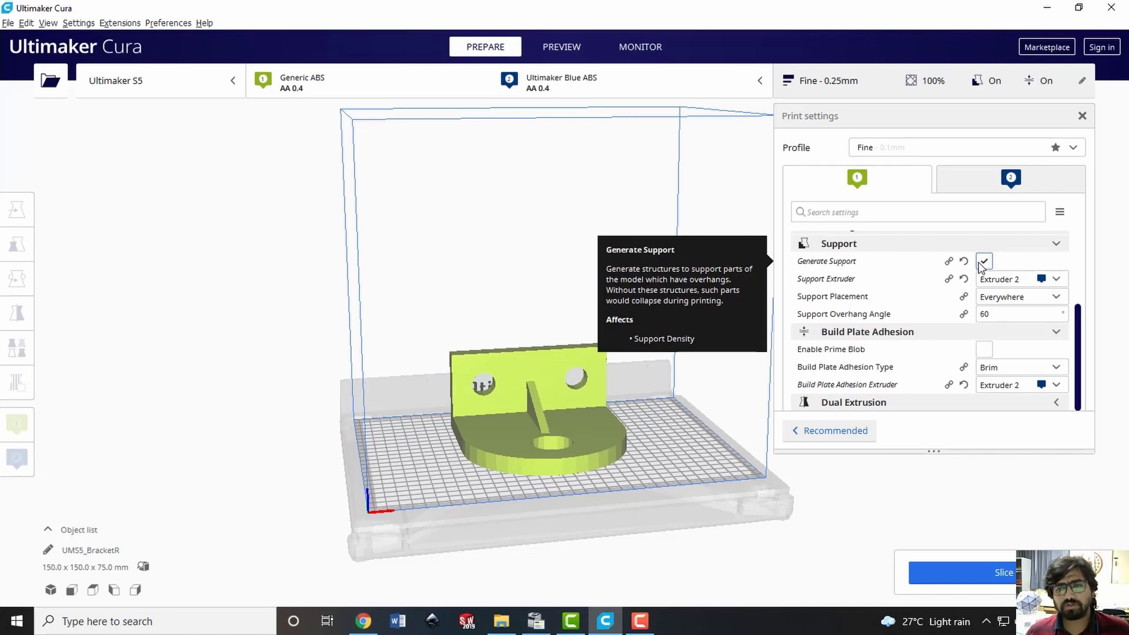
pyautogui.click(1057, 280)
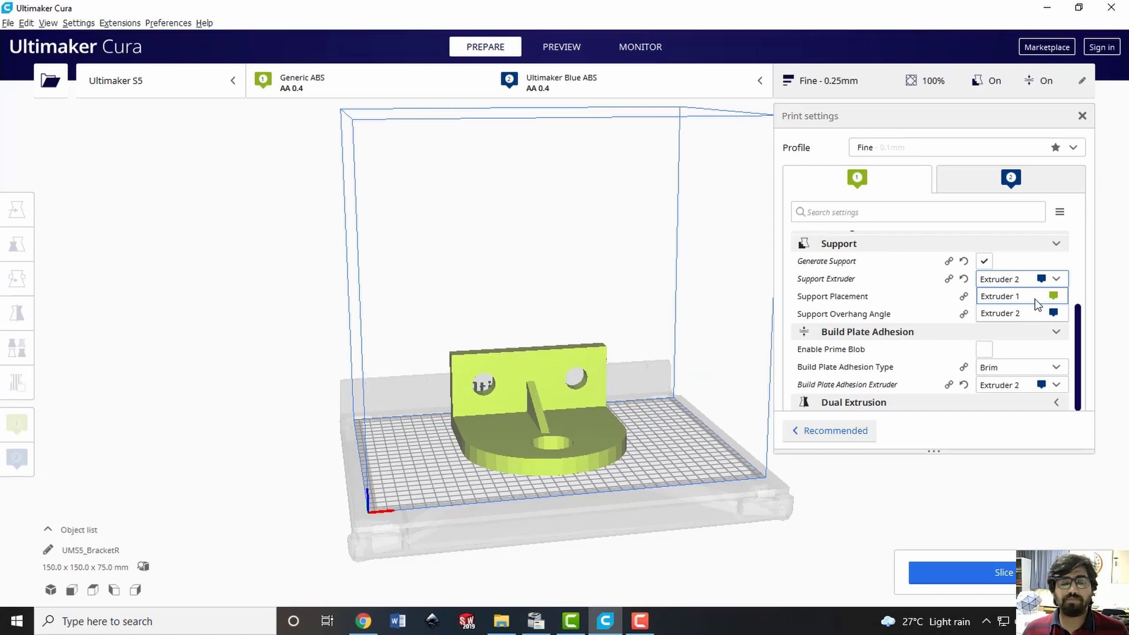
pyautogui.click(1060, 283)
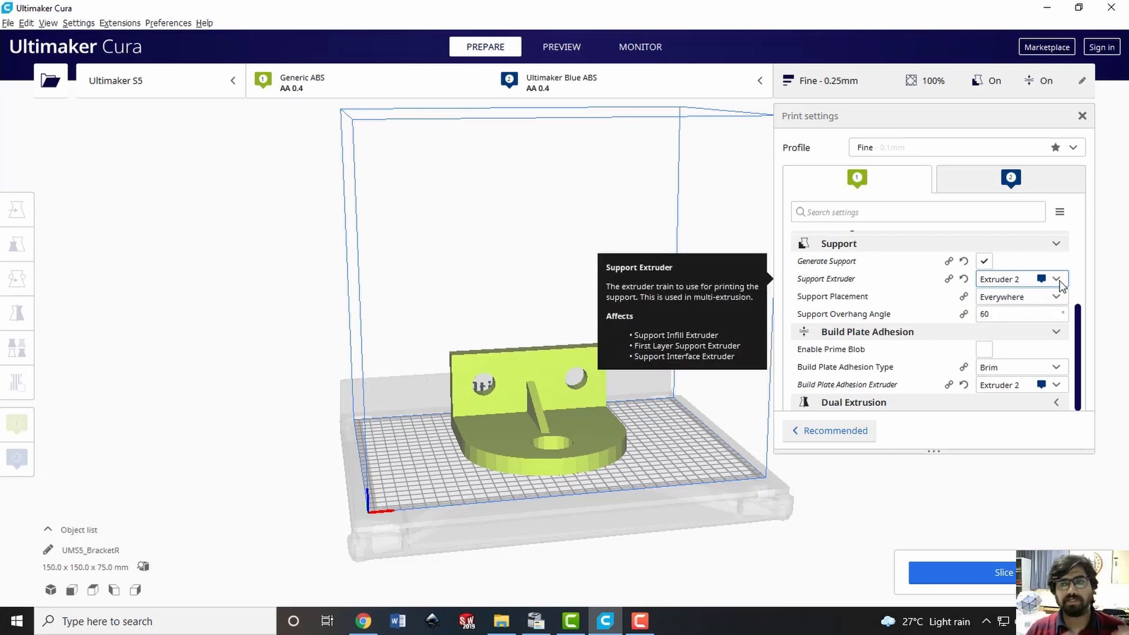
pyautogui.click(1061, 285)
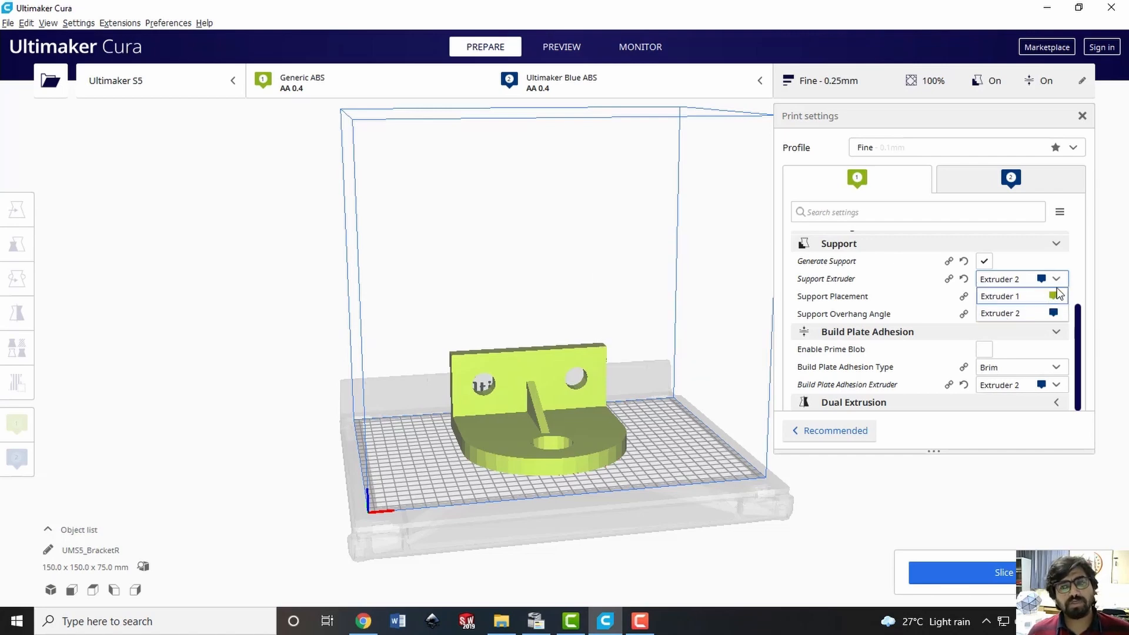
pyautogui.click(1062, 287)
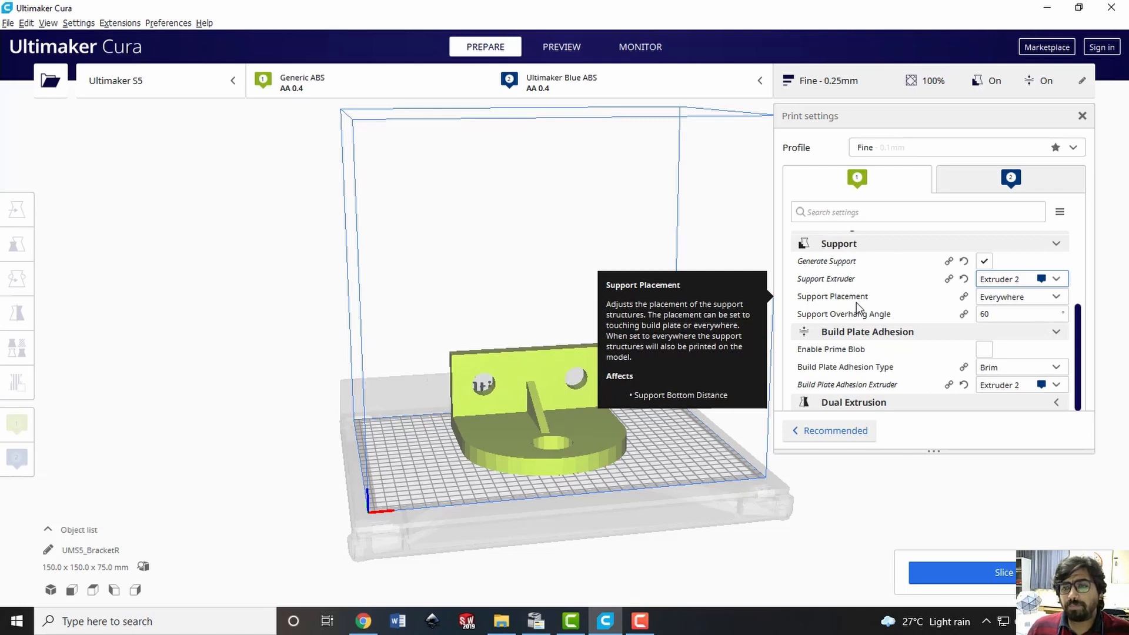
pyautogui.click(1054, 298)
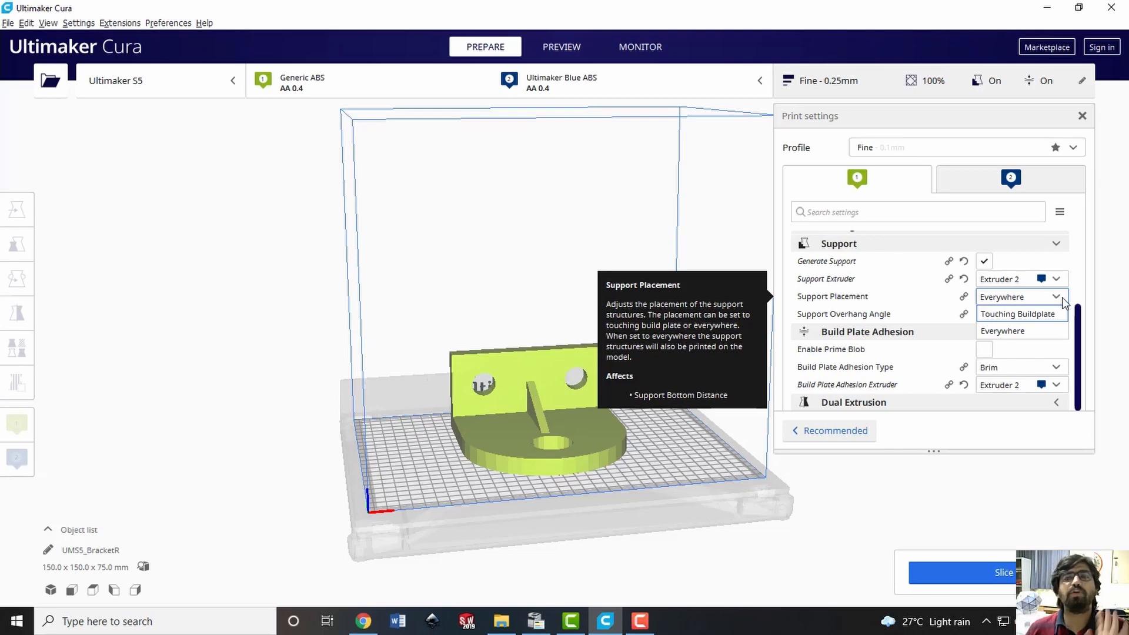
pyautogui.click(1020, 330)
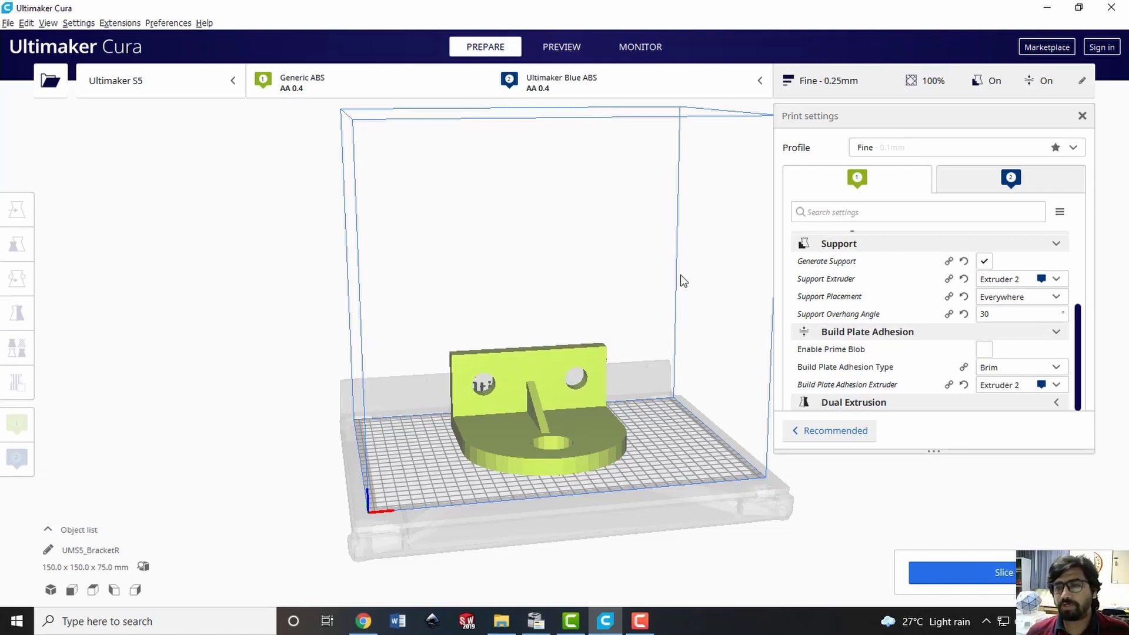
# Try a support overhang angle of 45° and return it to 30°
pyautogui.doubleClick(998, 315)
pyautogui.write('45')
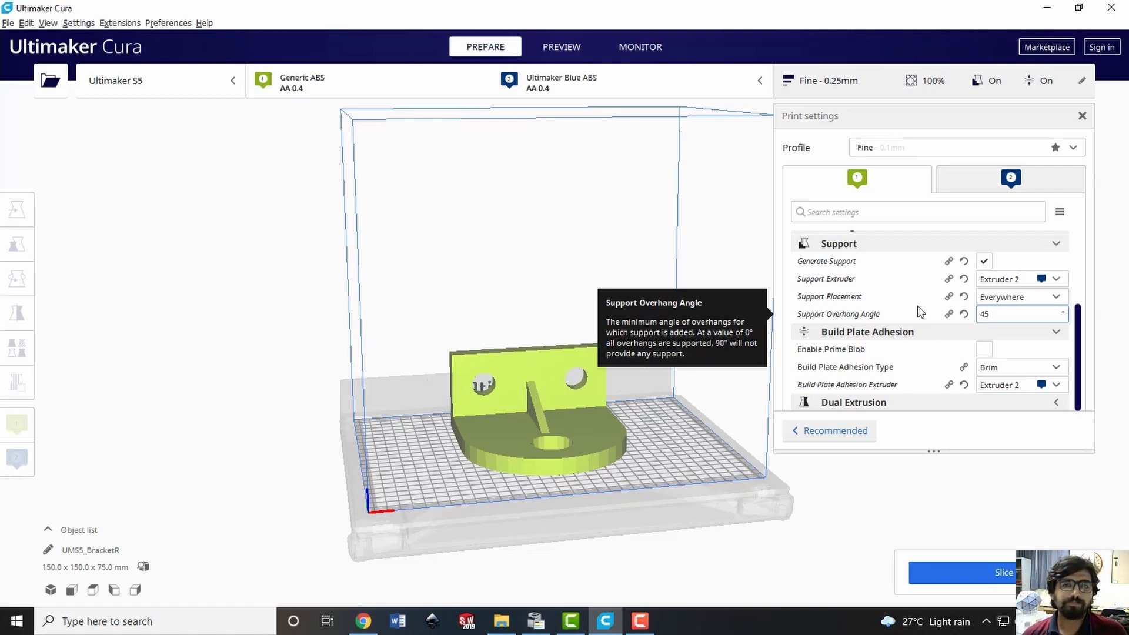
pyautogui.press('BackSpace')
pyautogui.press('BackSpace')
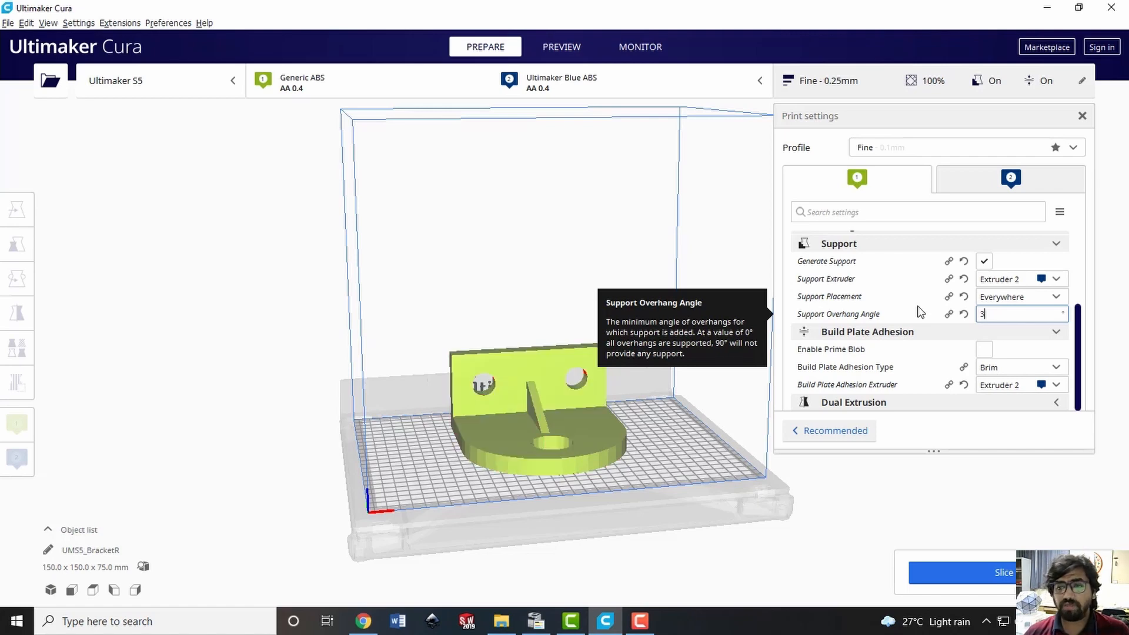
pyautogui.write('30')
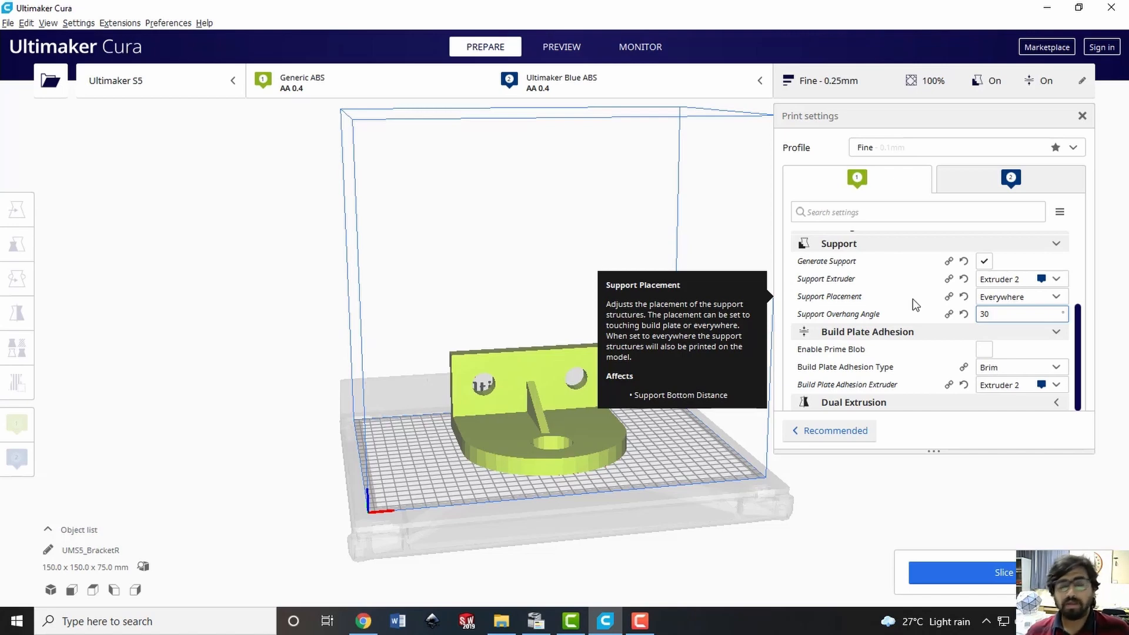
# Try support overhang angles of 10° and 0° on the bracket, and restore the angle to 30°
pyautogui.doubleClick(994, 316)
pyautogui.click(994, 317)
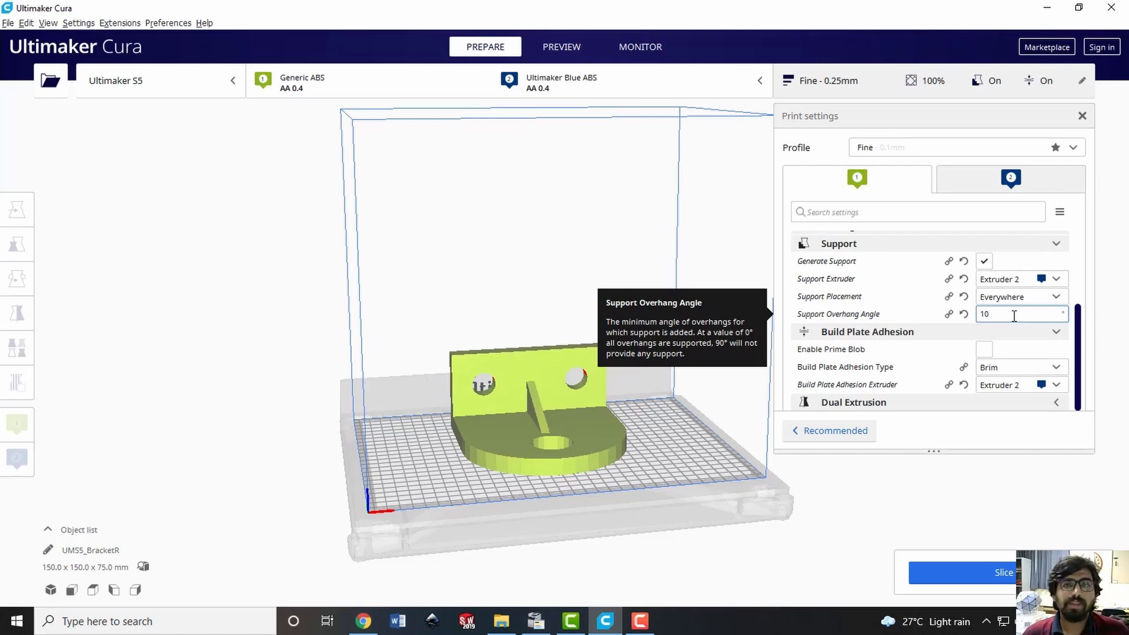
pyautogui.press('BackSpace')
pyautogui.press('BackSpace')
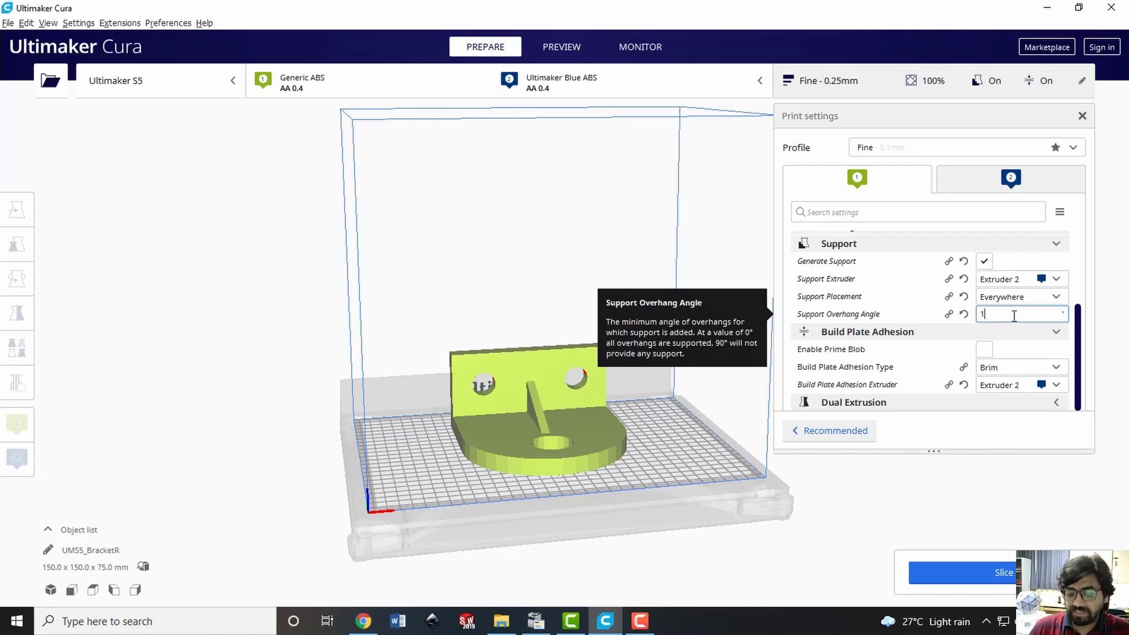
pyautogui.write('0')
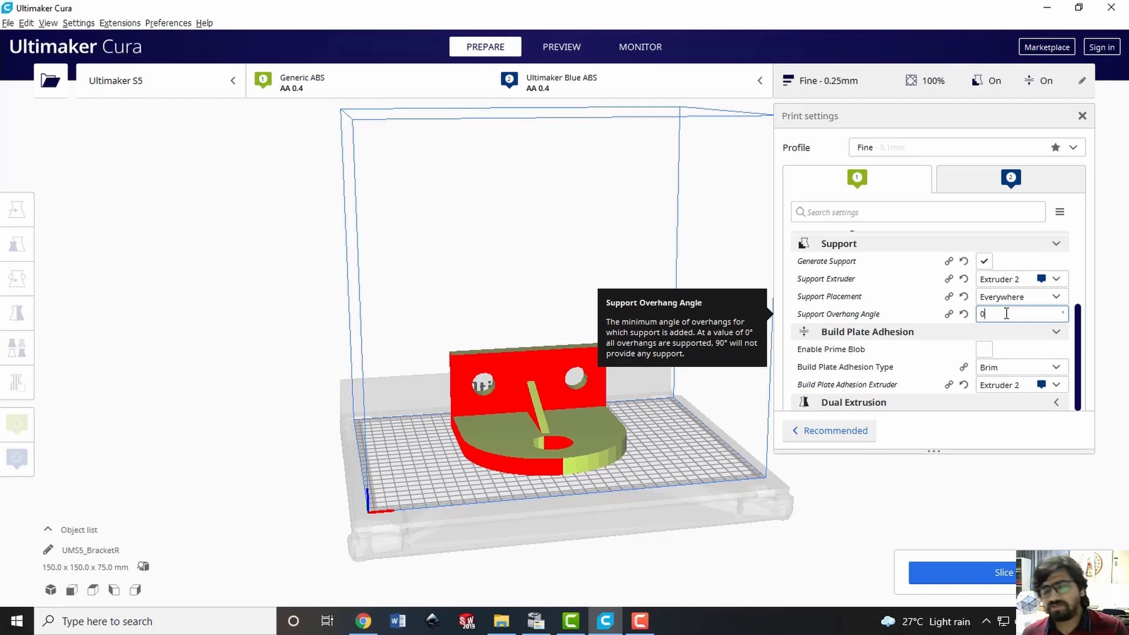
pyautogui.press('BackSpace')
pyautogui.write('30')
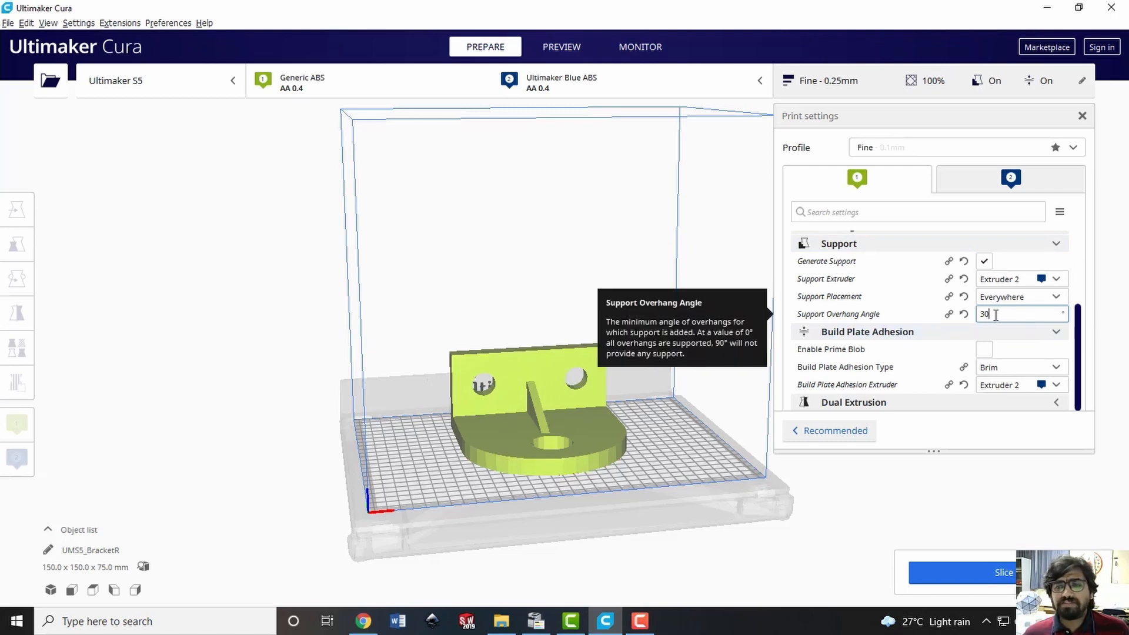
# Inspect the overhang areas in the bracket's two upright holes, trying support overhang angles of 10° and 5°
pyautogui.moveTo(550, 336); pyautogui.dragTo(579, 336, button='right')
pyautogui.scroll(5, 569, 431)
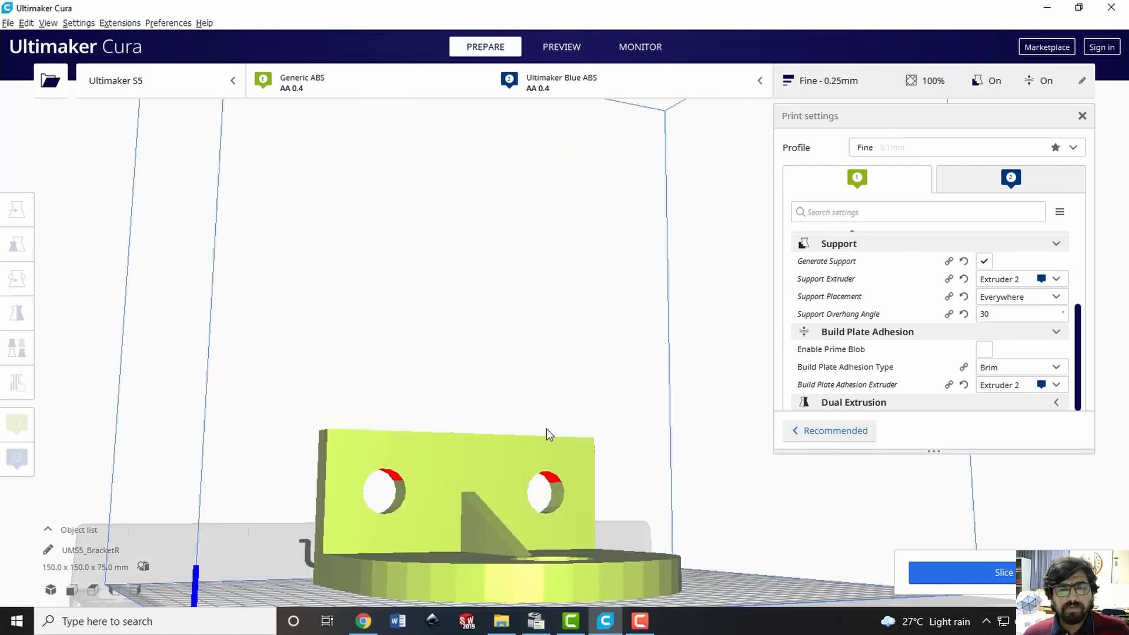
pyautogui.scroll(3, 557, 509)
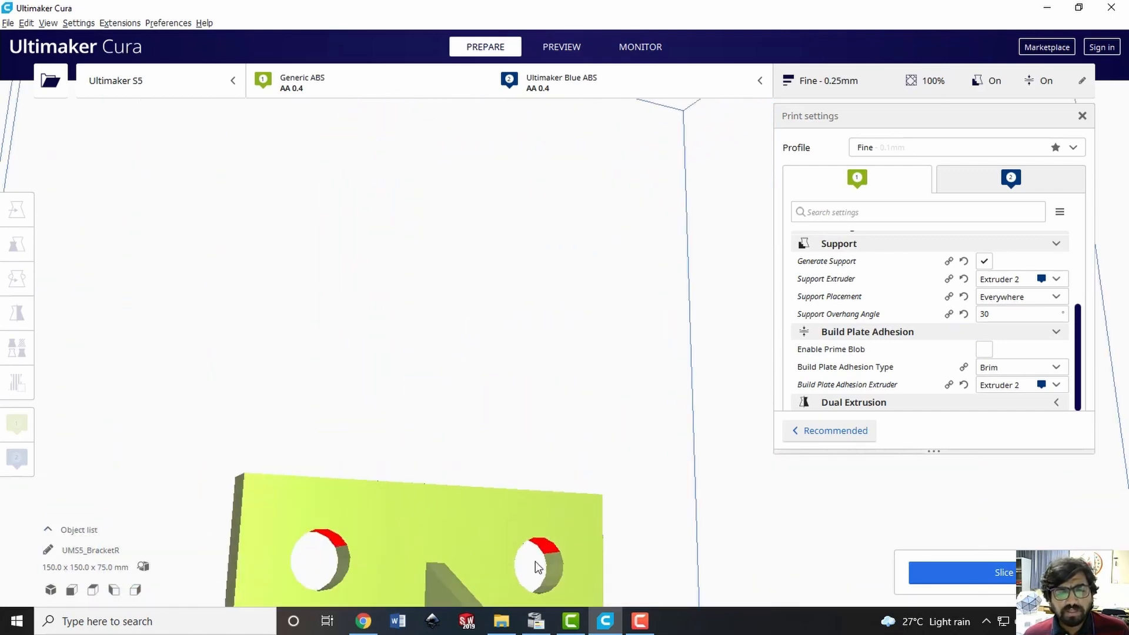
pyautogui.scroll(-3, 535, 561)
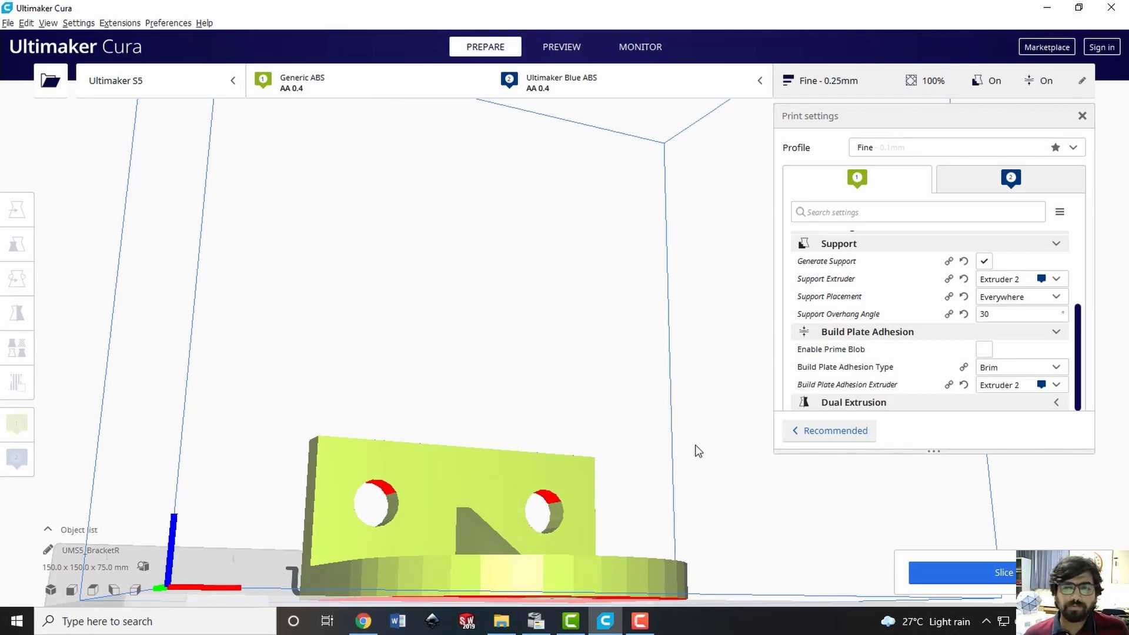
pyautogui.doubleClick(1002, 314)
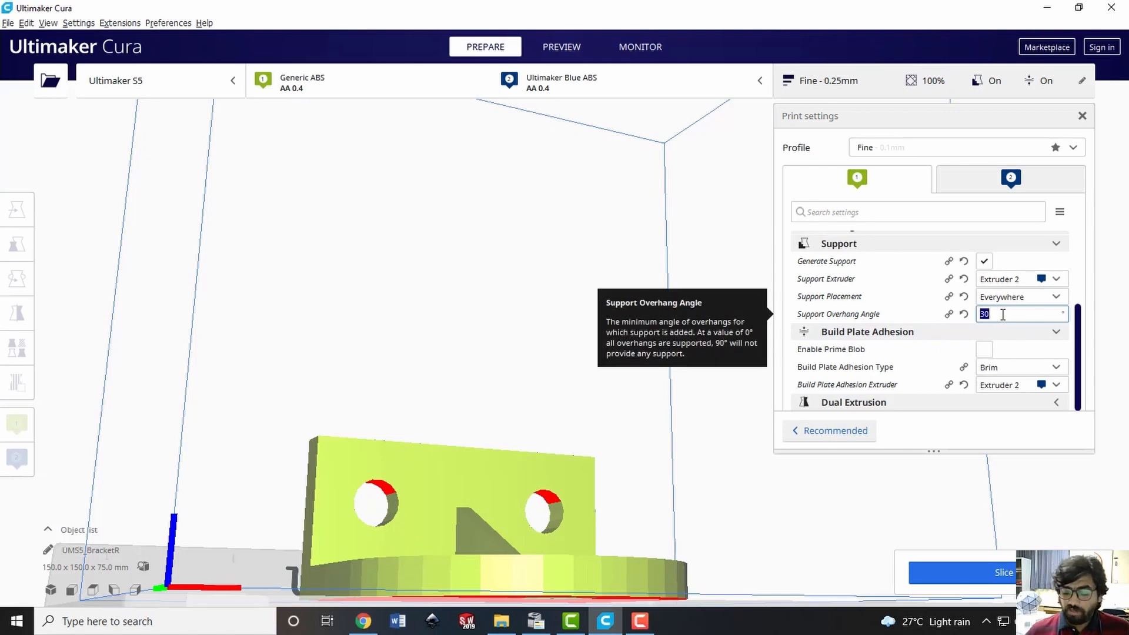
pyautogui.write('10')
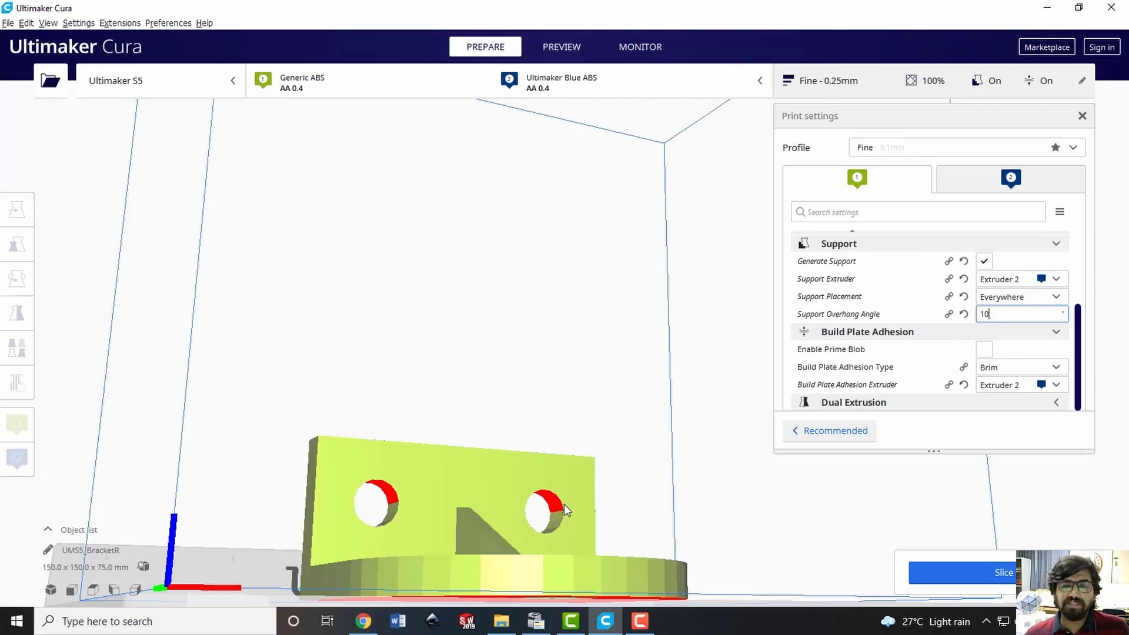
pyautogui.doubleClick(1004, 314)
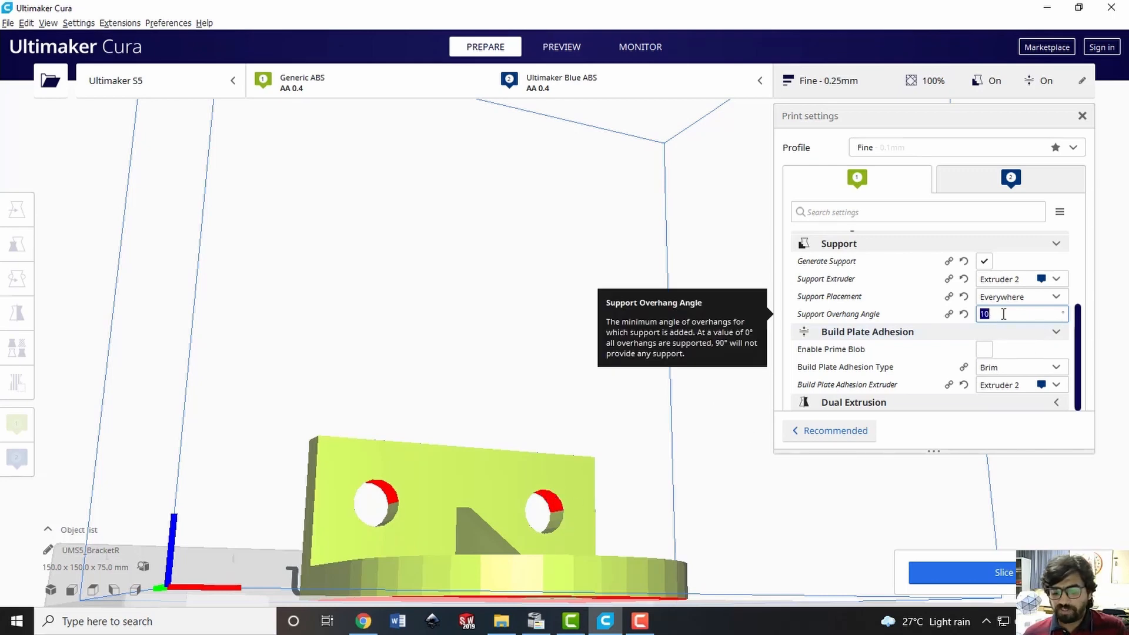
pyautogui.write('5')
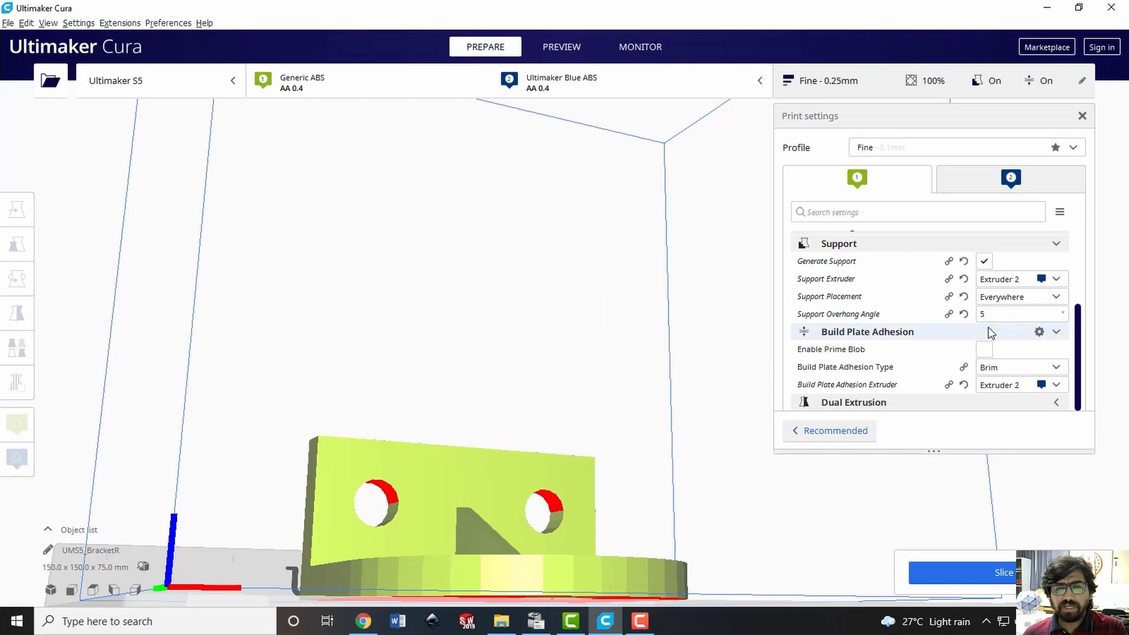
pyautogui.click(990, 331)
pyautogui.click(1011, 301)
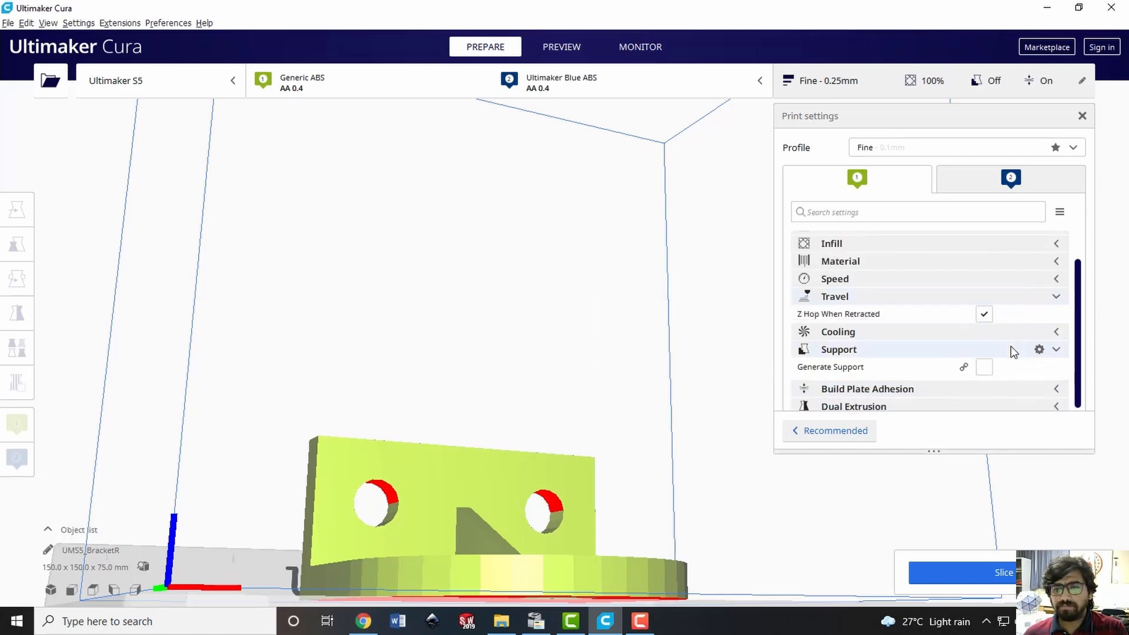
pyautogui.click(1012, 348)
pyautogui.click(1004, 367)
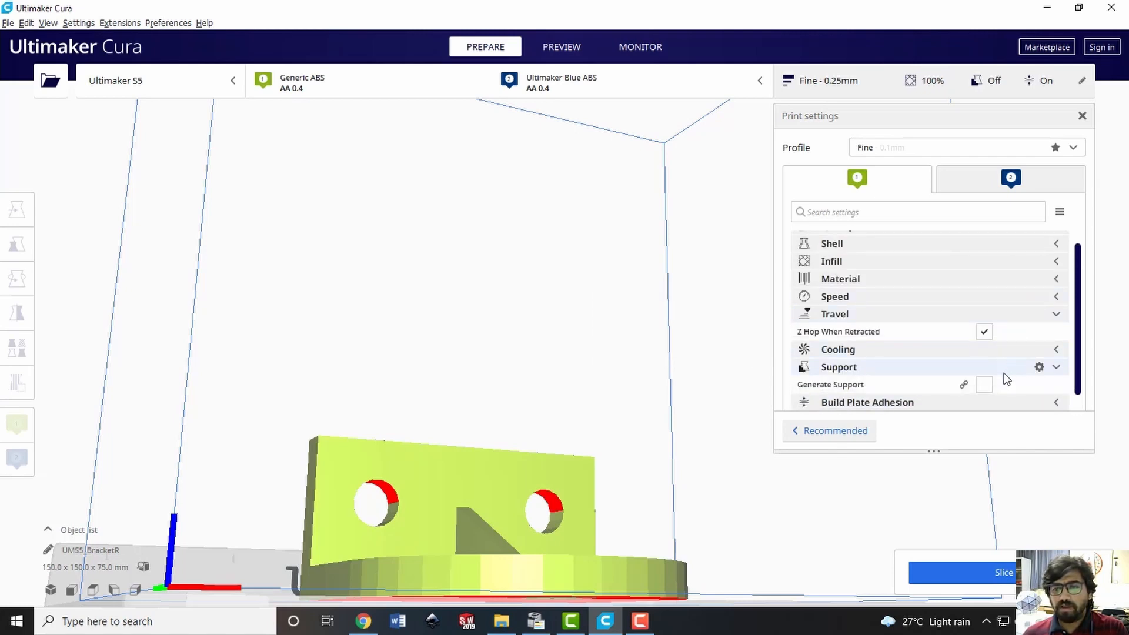
pyautogui.scroll(-1, 1082, 340)
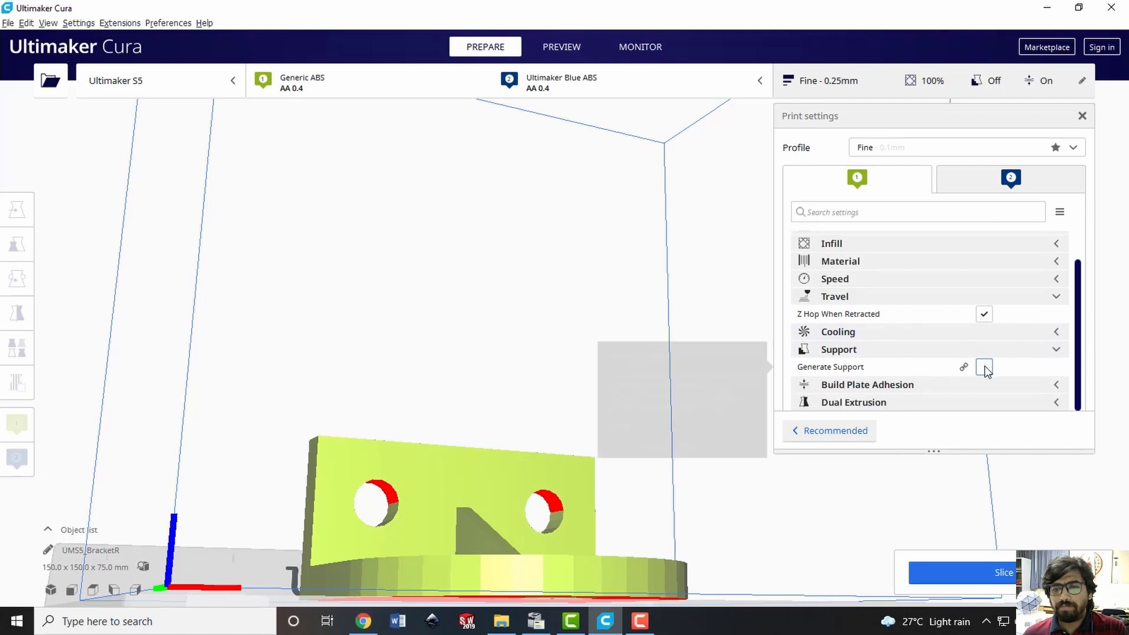
pyautogui.click(984, 367)
pyautogui.scroll(-3, 1080, 356)
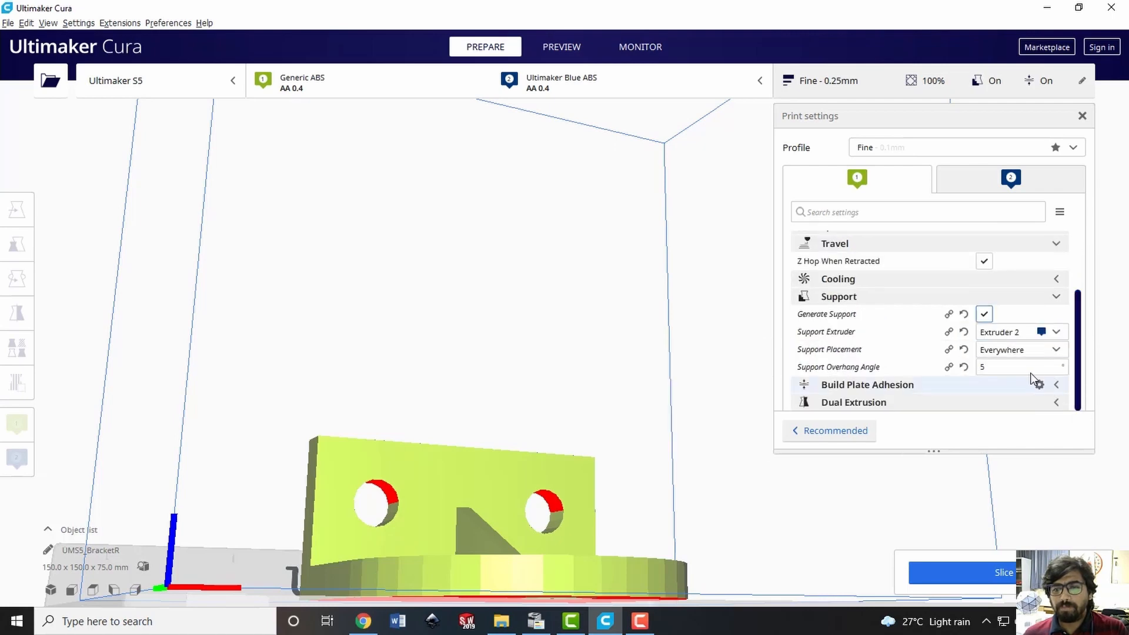
# Compare the bracket's overhang areas at a support overhang angle of 75°, and set the final angle to 30°
pyautogui.doubleClick(1012, 369)
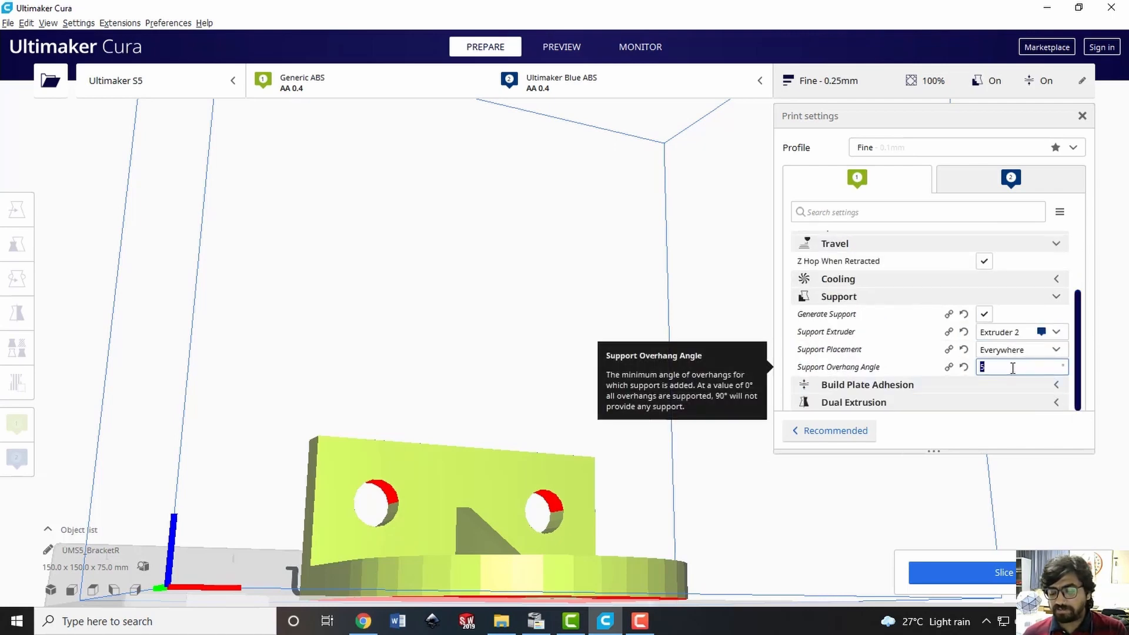
pyautogui.write('75')
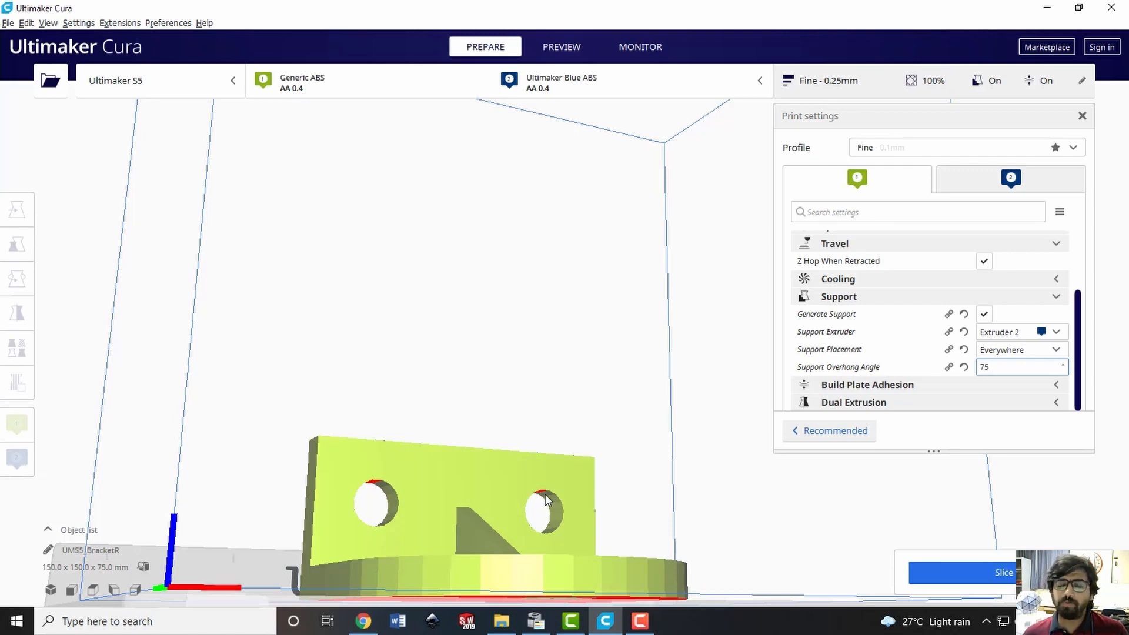
pyautogui.doubleClick(1007, 368)
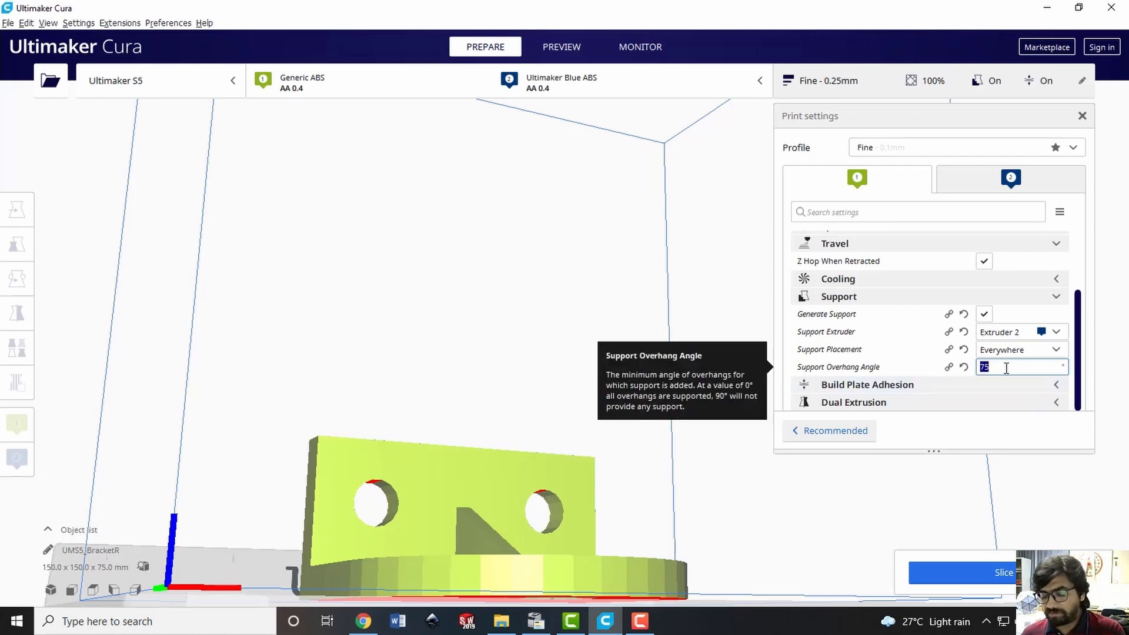
pyautogui.write('30')
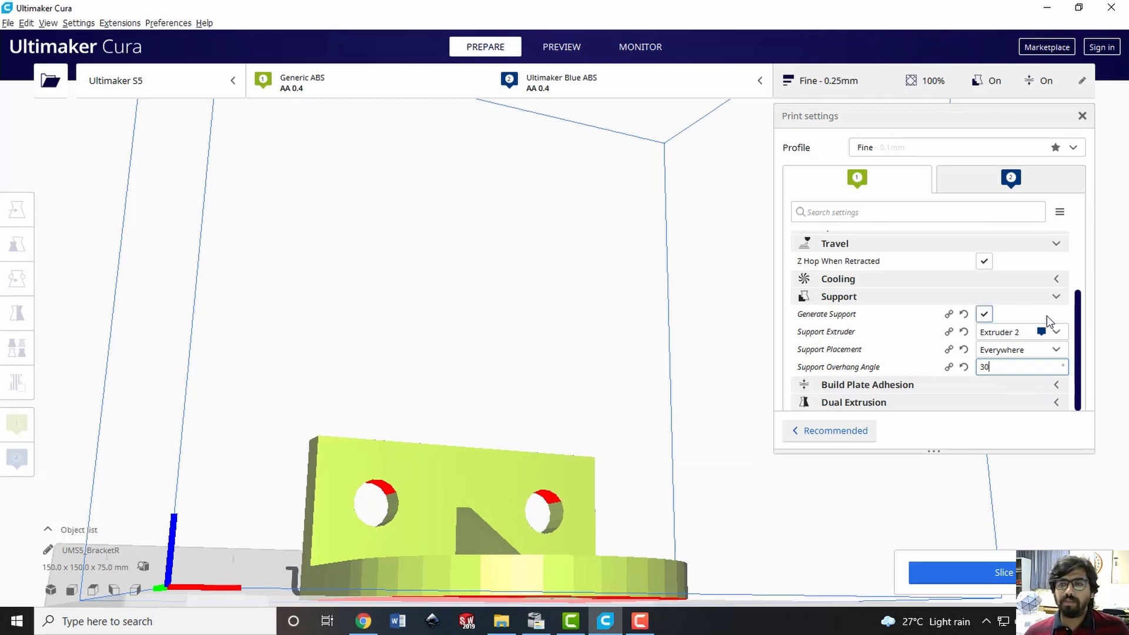
pyautogui.click(1052, 298)
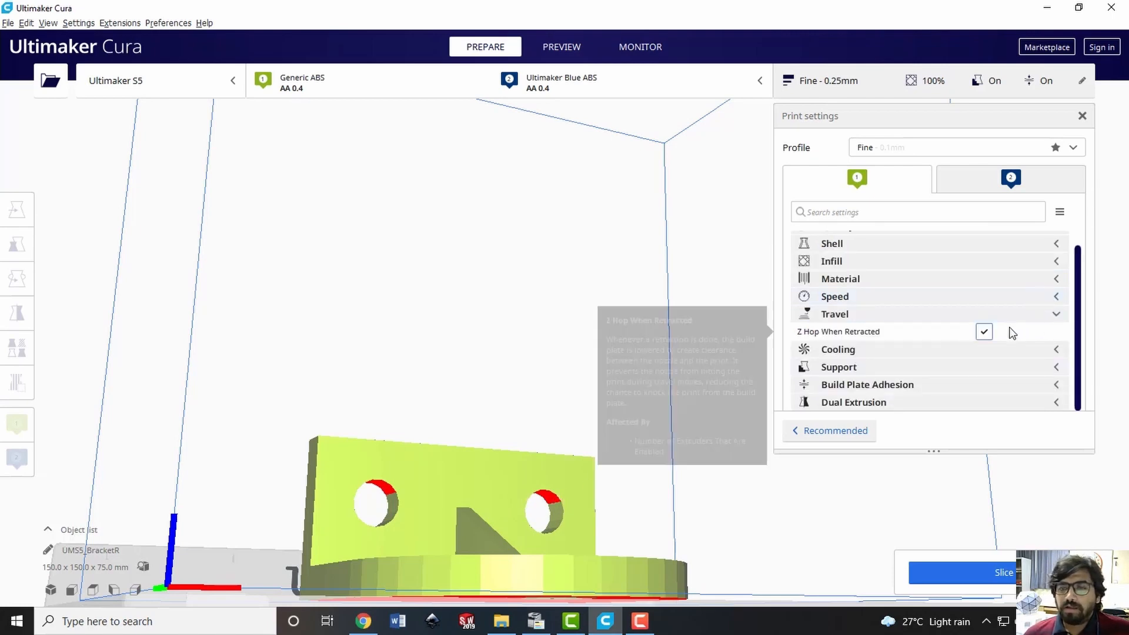
# Collapse the Travel settings and enable the prime blob in the Build Plate Adhesion settings
pyautogui.click(1057, 314)
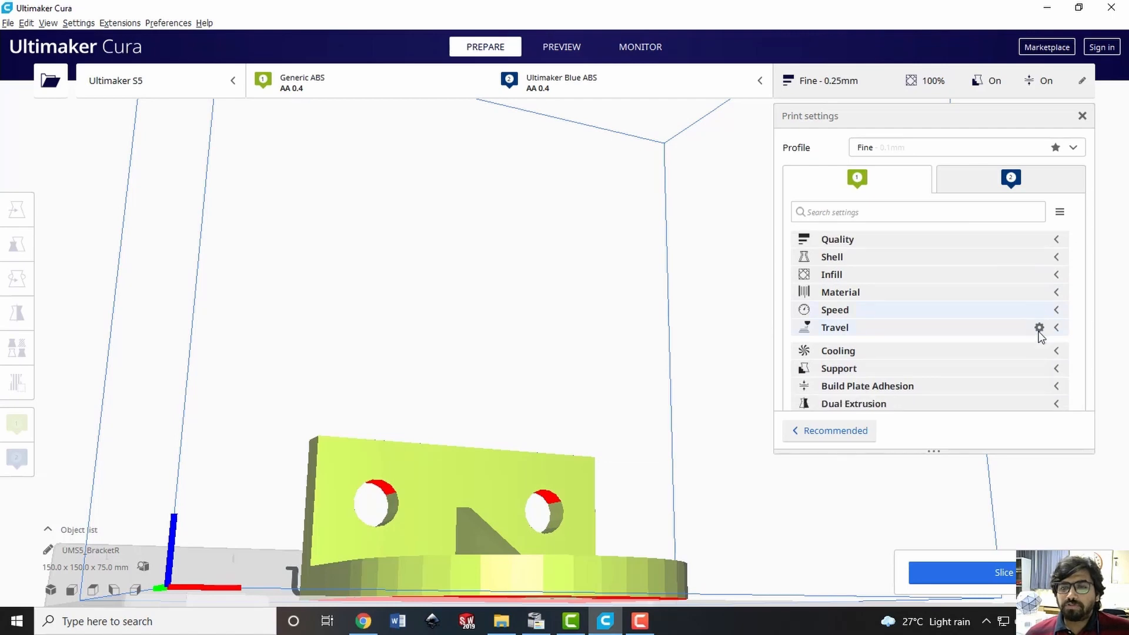
pyautogui.click(907, 383)
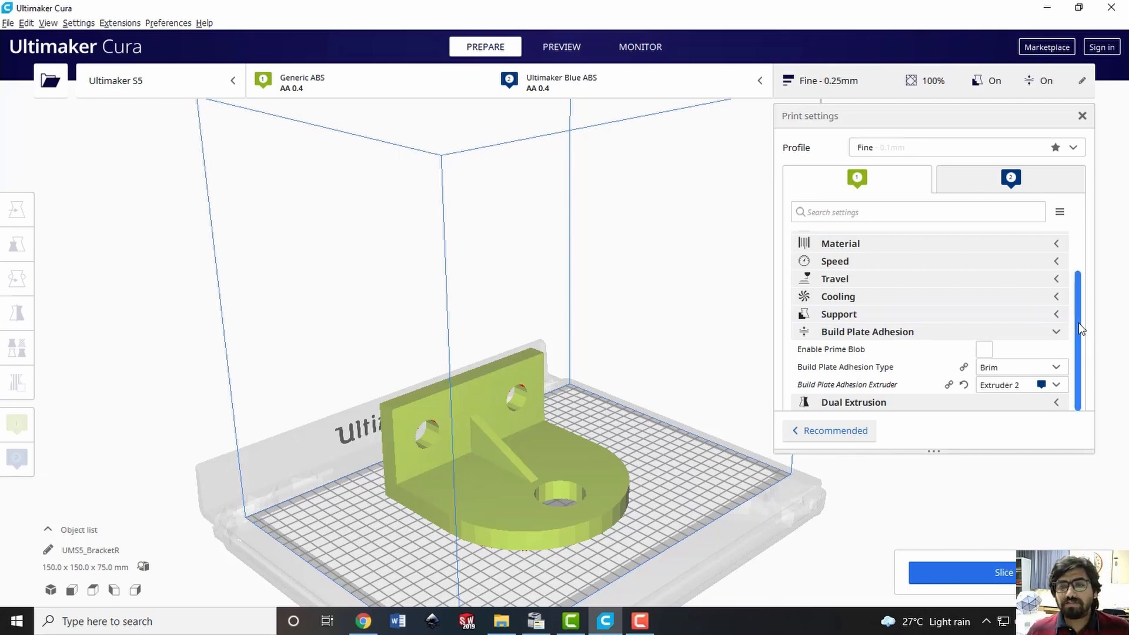
pyautogui.moveTo(818, 351)
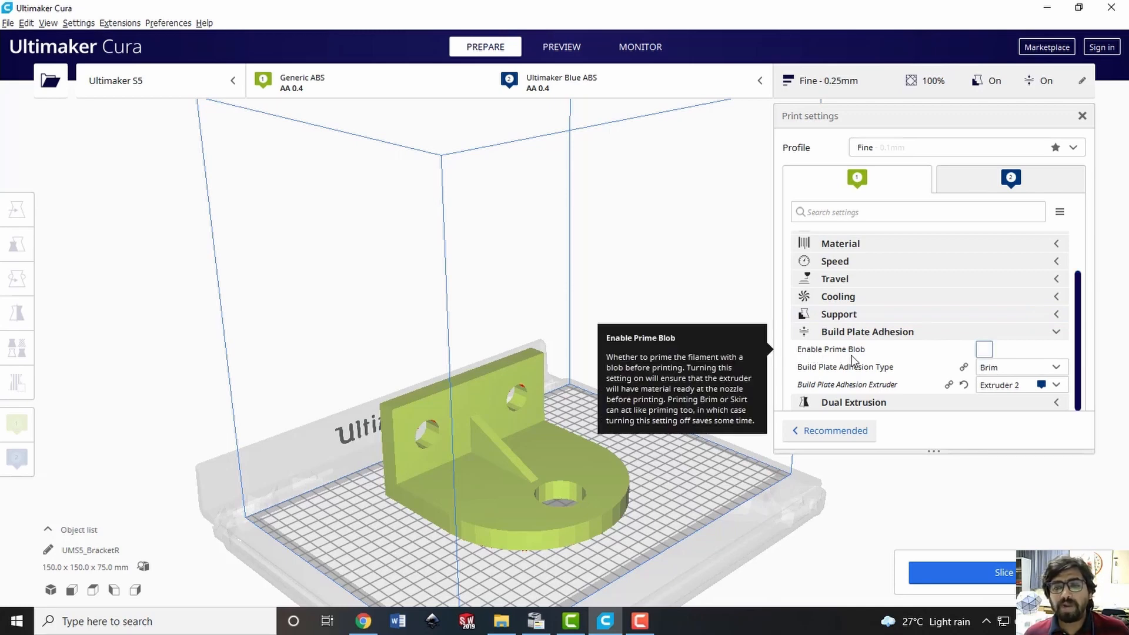
pyautogui.click(988, 353)
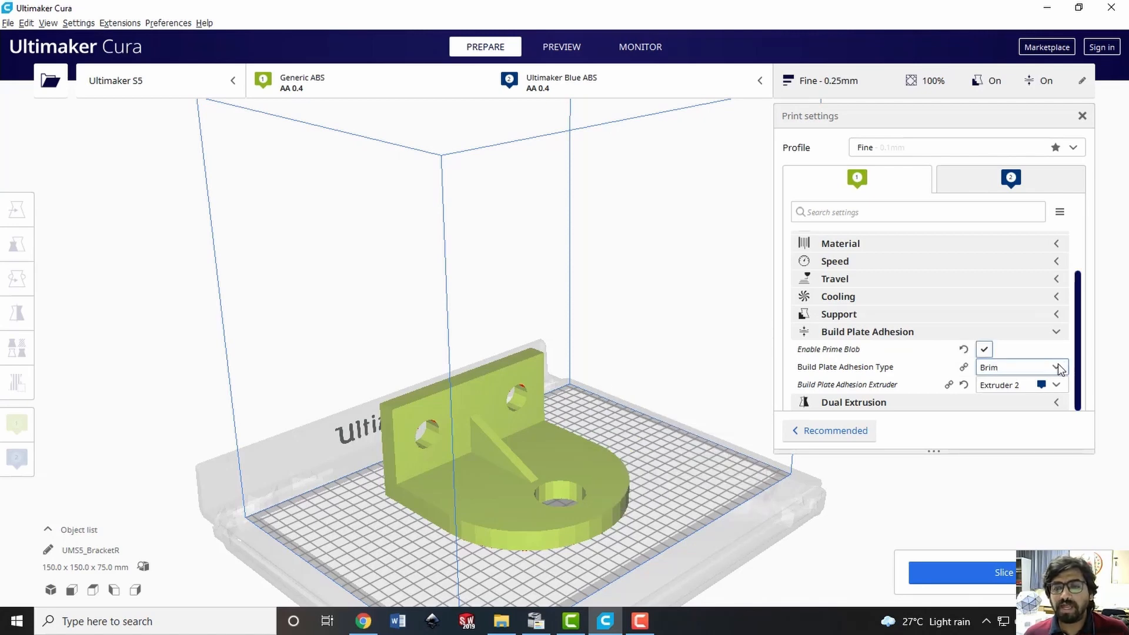
pyautogui.click(1058, 365)
pyautogui.click(1058, 366)
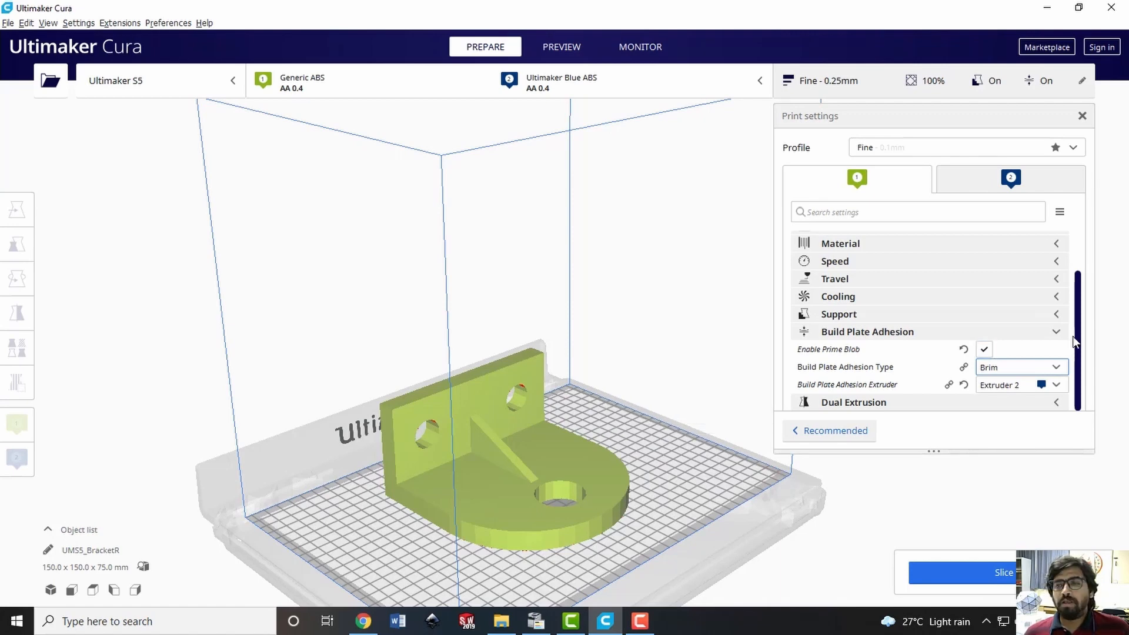
pyautogui.click(983, 352)
pyautogui.click(983, 351)
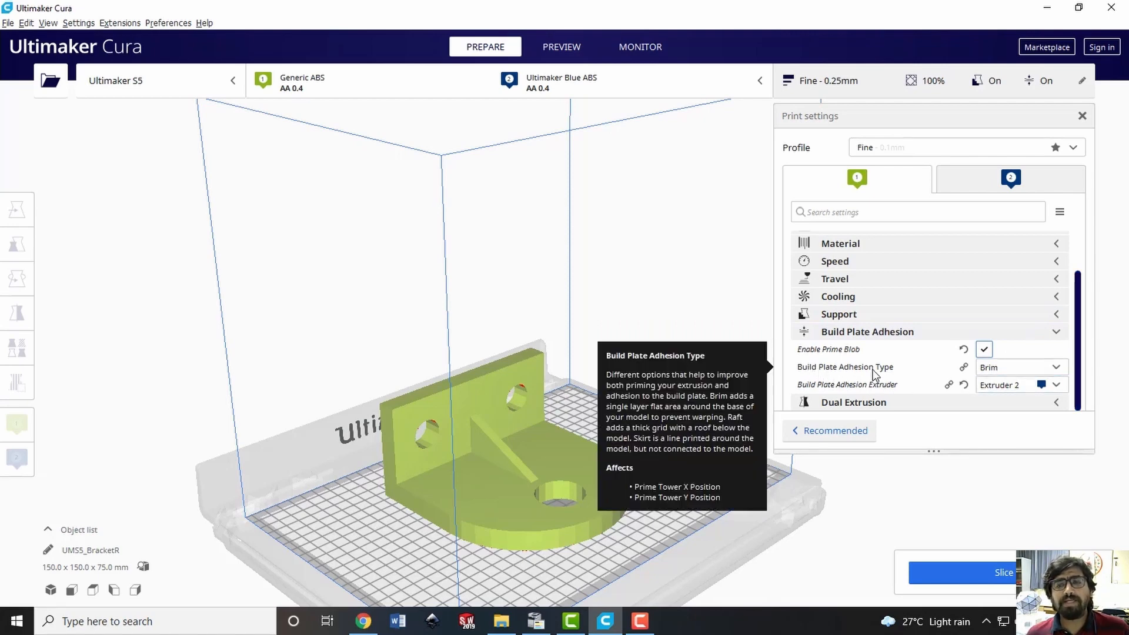
# Set the build plate adhesion type to Brim and collapse the adhesion settings
pyautogui.click(1050, 365)
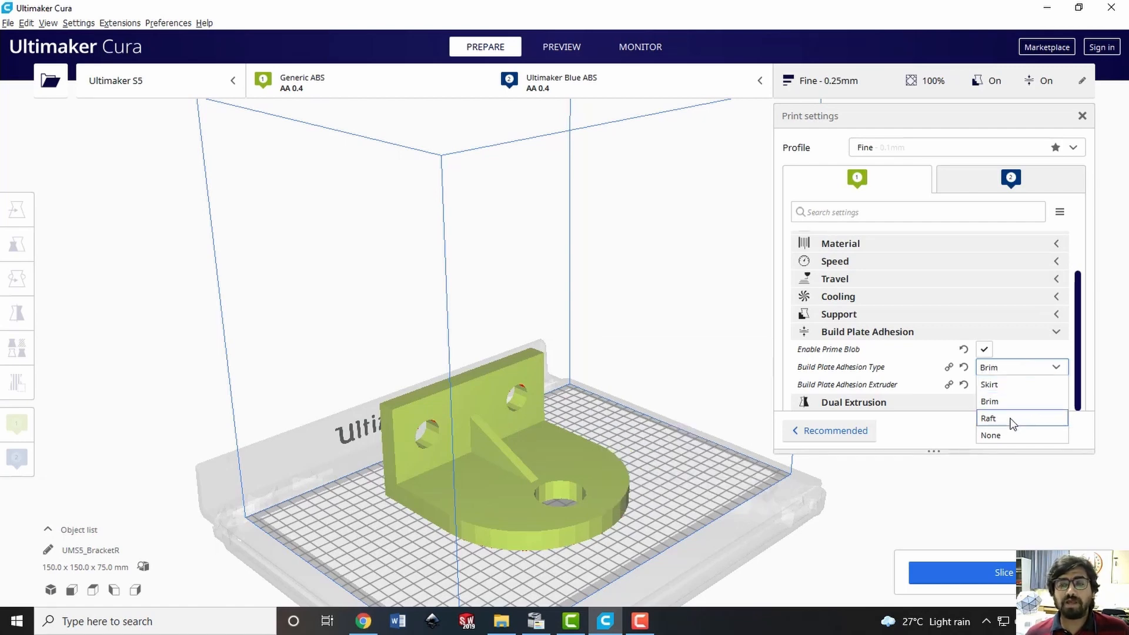
pyautogui.click(1058, 368)
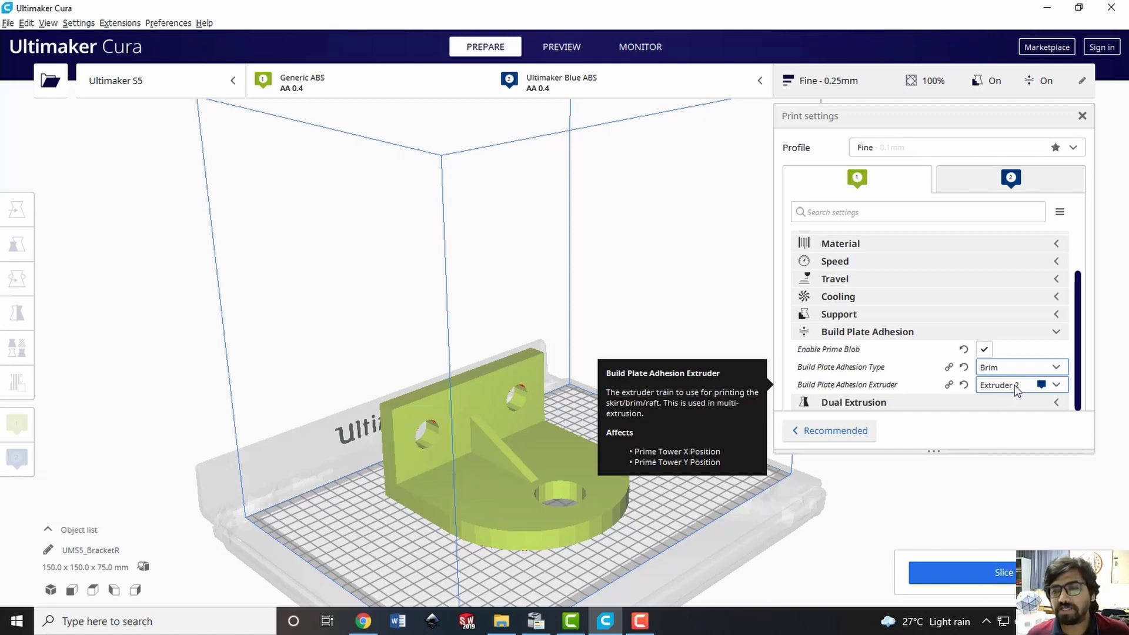
pyautogui.click(1046, 336)
# Enable the prime tower in the Dual Extrusion settings, leaving its X and Y position as is
pyautogui.click(856, 403)
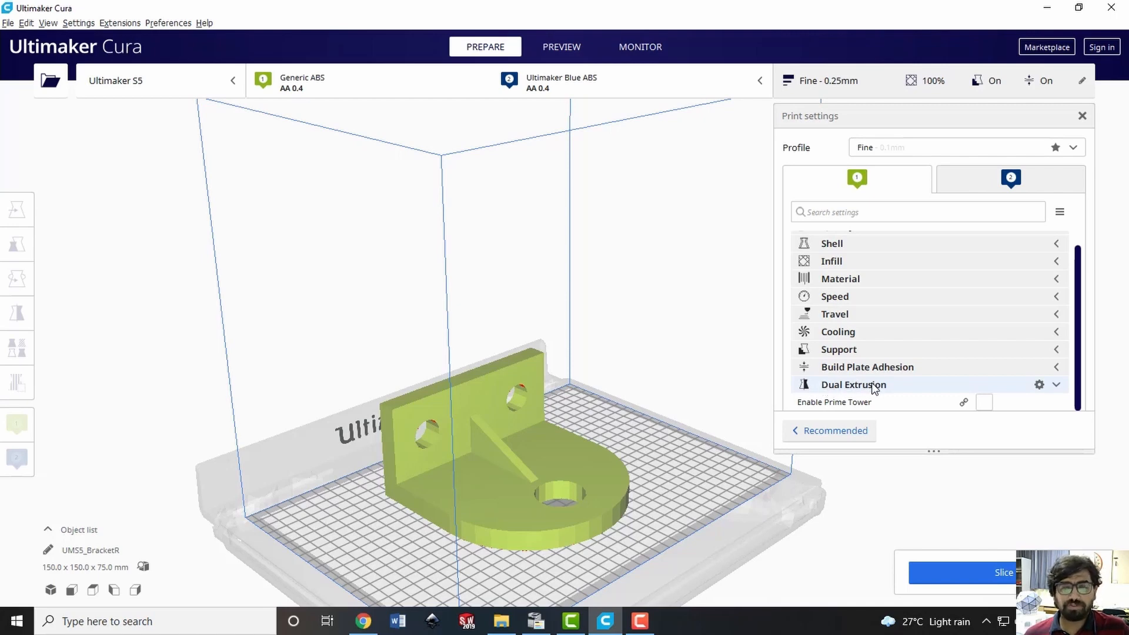
pyautogui.moveTo(853, 408)
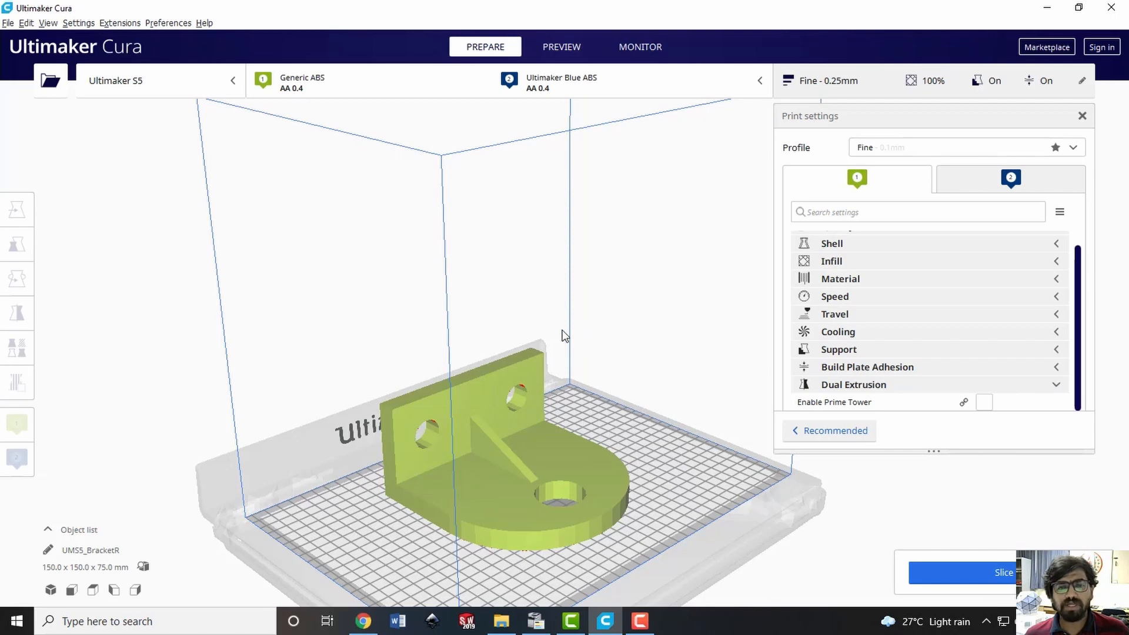
pyautogui.click(983, 402)
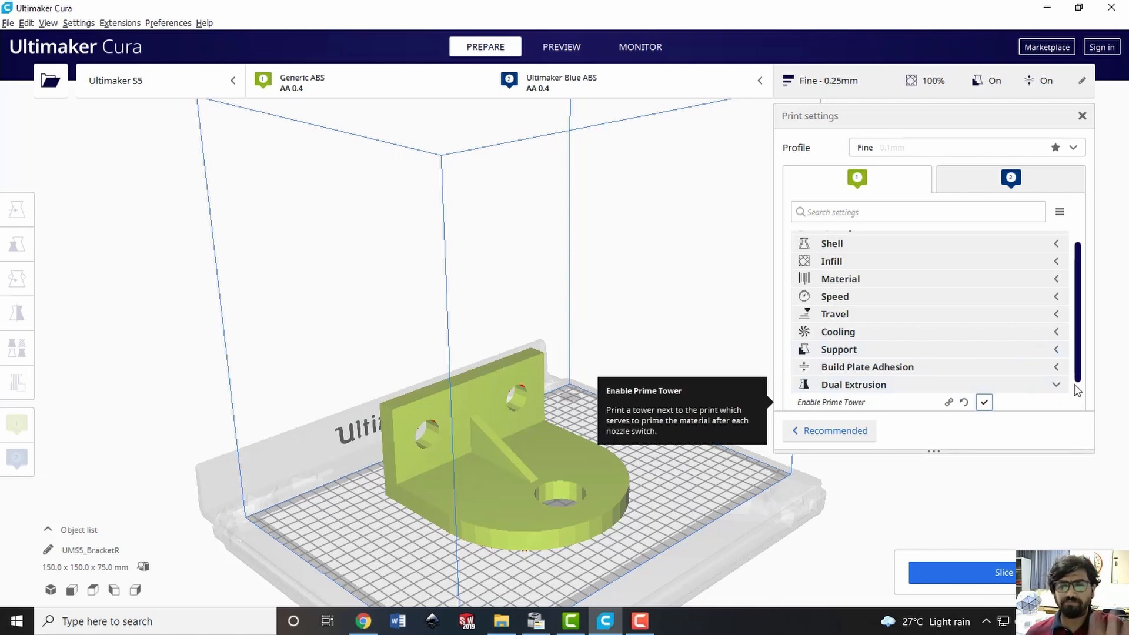
pyautogui.scroll(-2, 1075, 376)
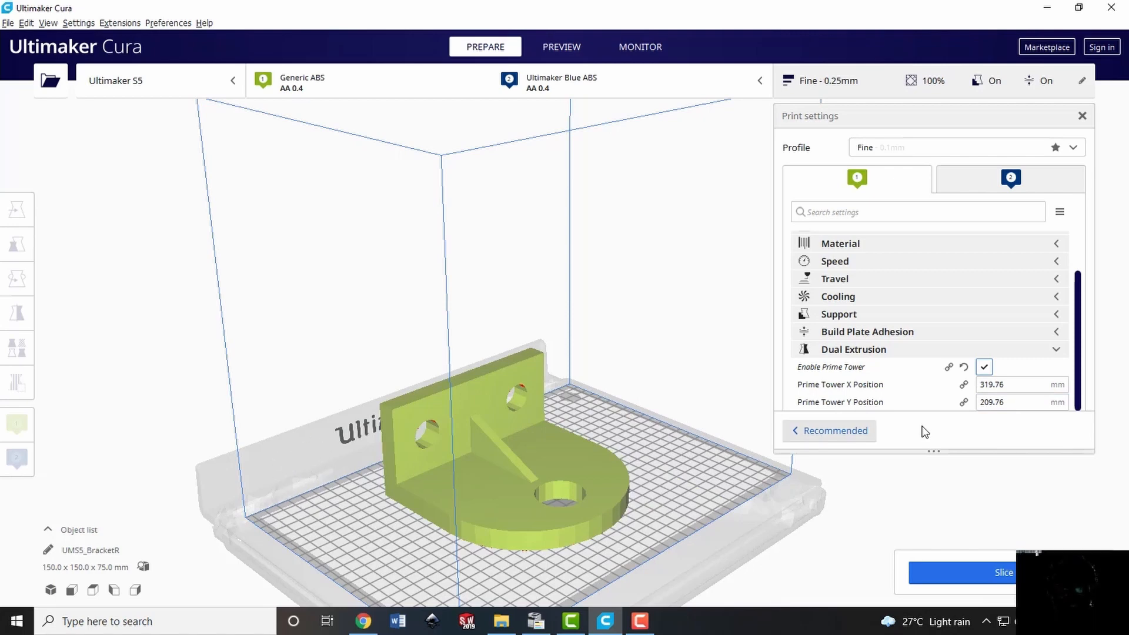
pyautogui.click(1034, 387)
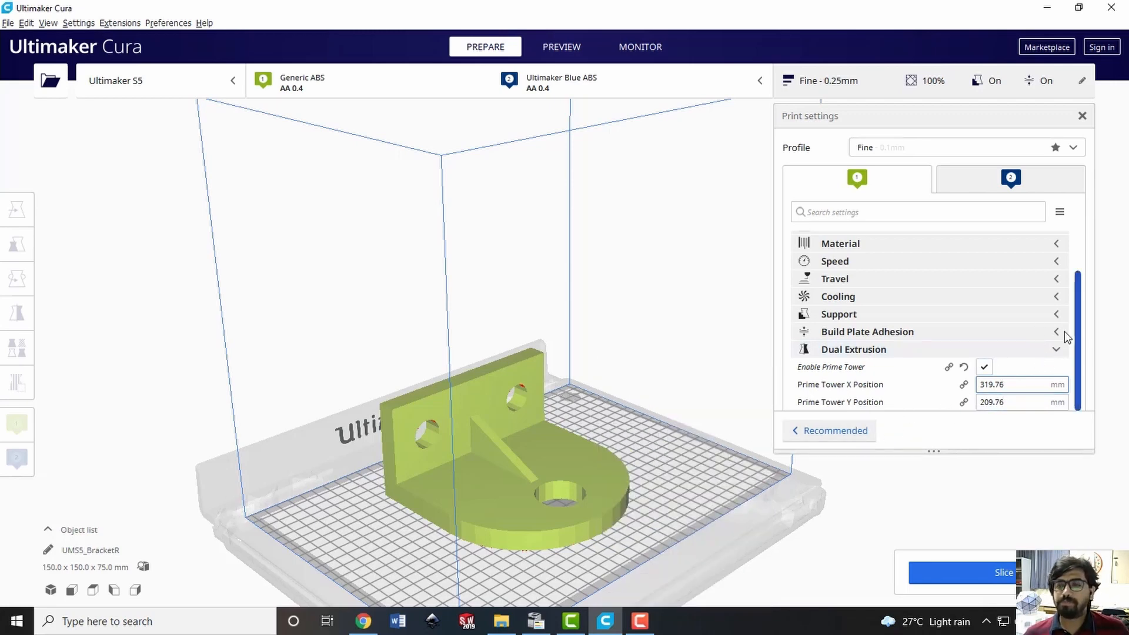
pyautogui.click(1068, 352)
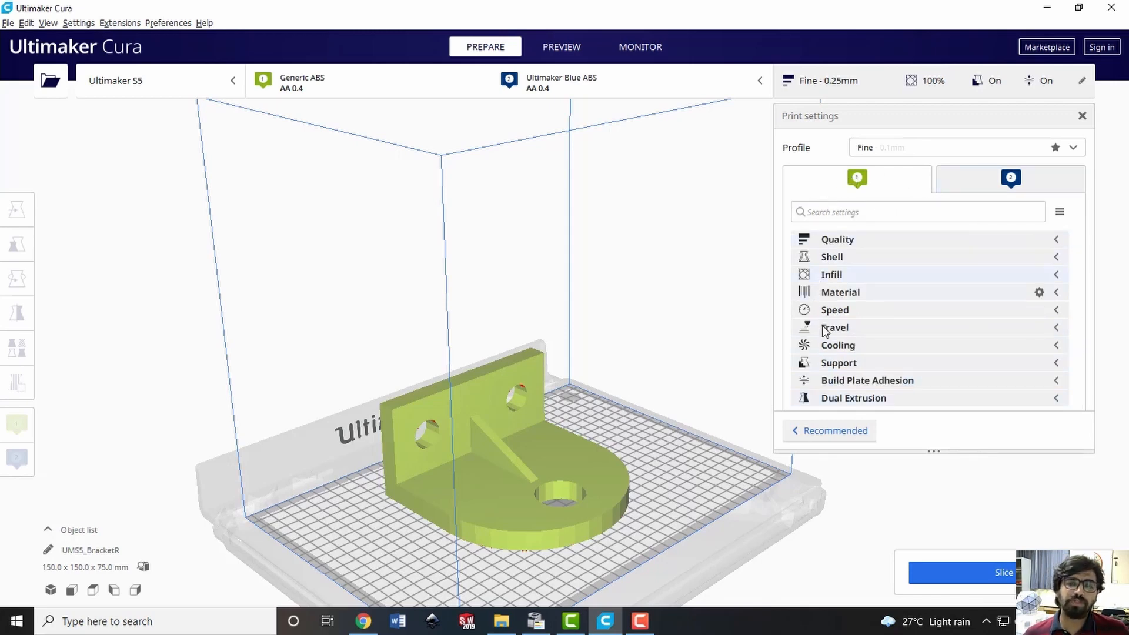
# For extruder 2, check the layer height, set the infill density to 40% and keep the Triangles infill pattern
pyautogui.click(1047, 179)
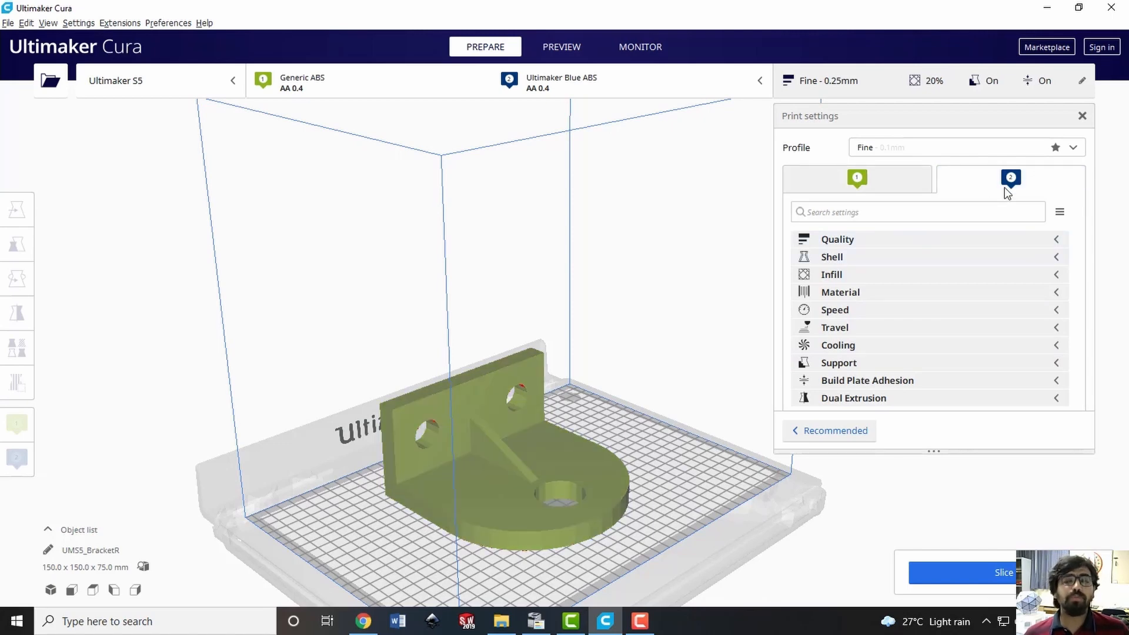
pyautogui.click(991, 239)
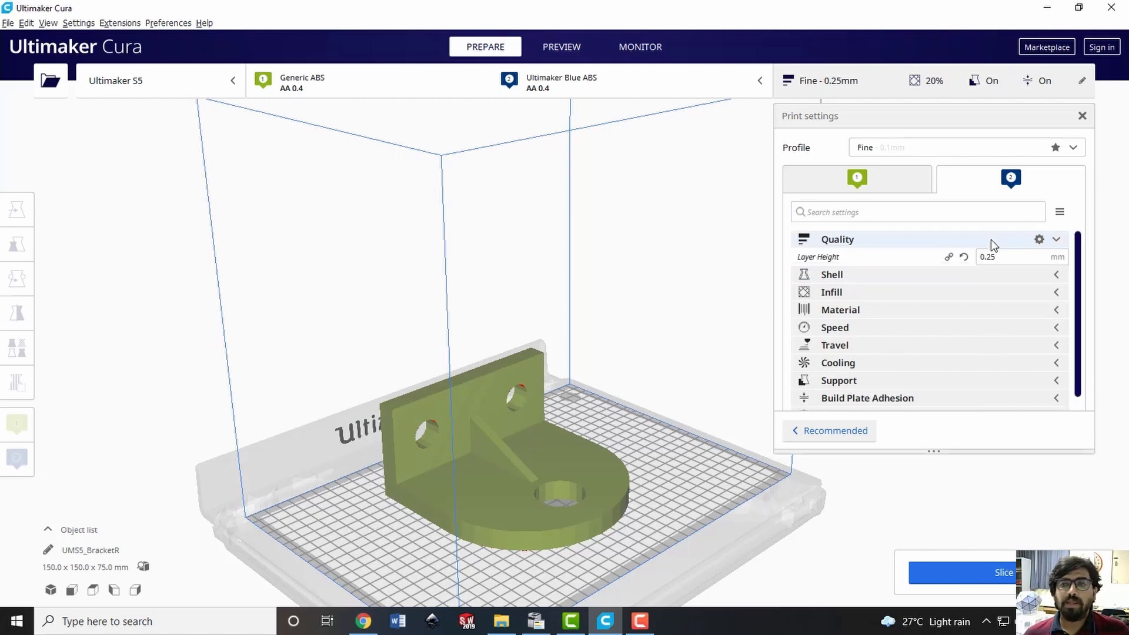
pyautogui.click(897, 242)
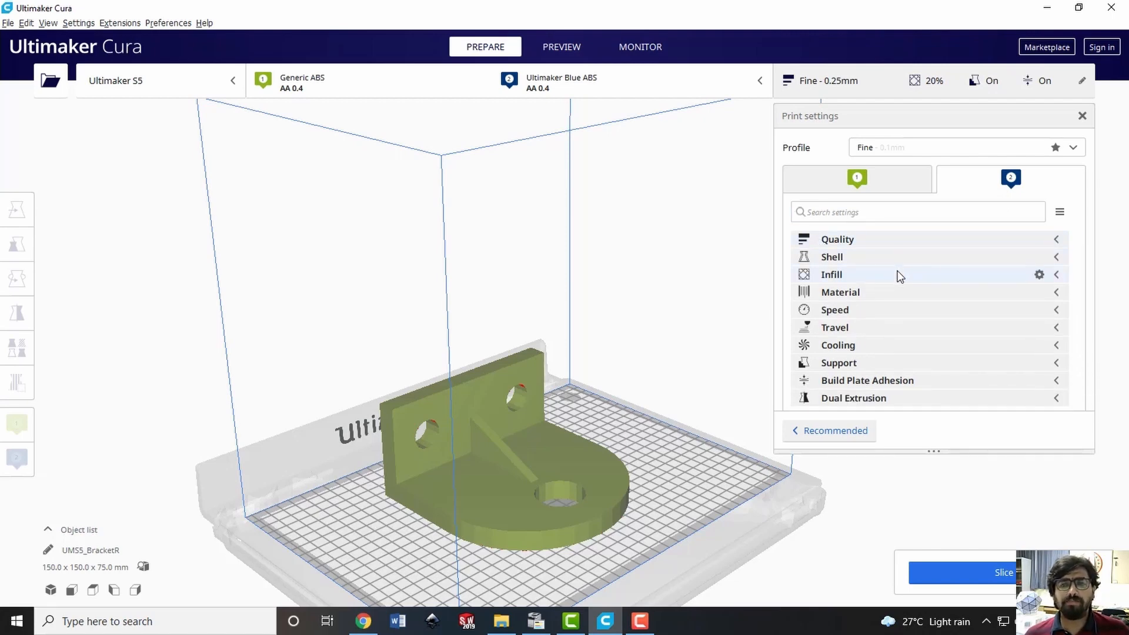
pyautogui.click(900, 275)
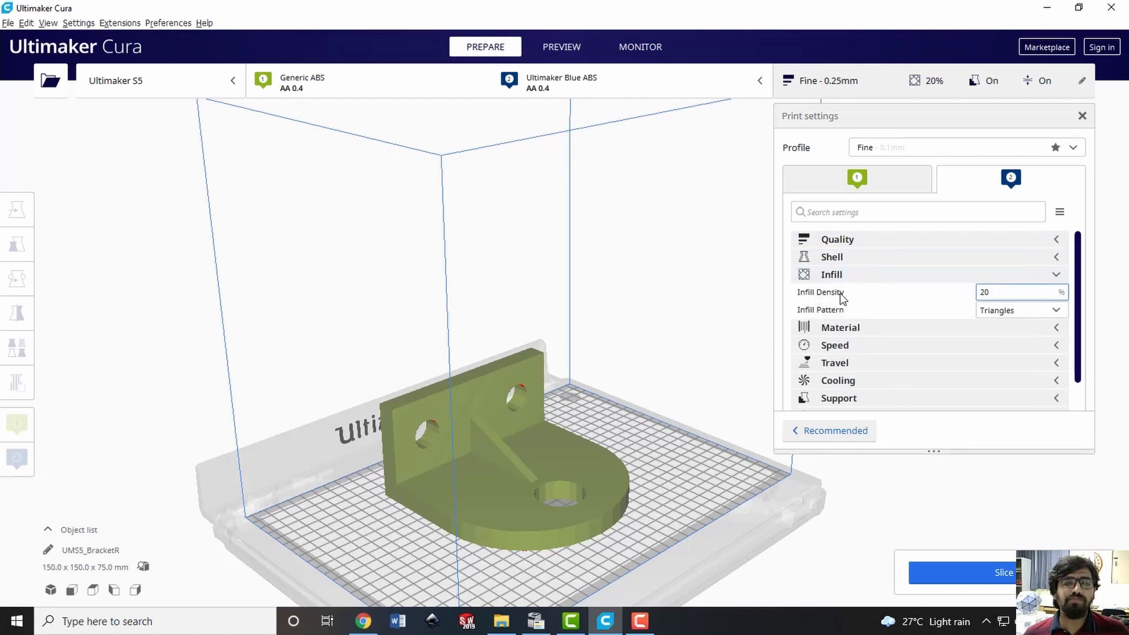
pyautogui.doubleClick(996, 292)
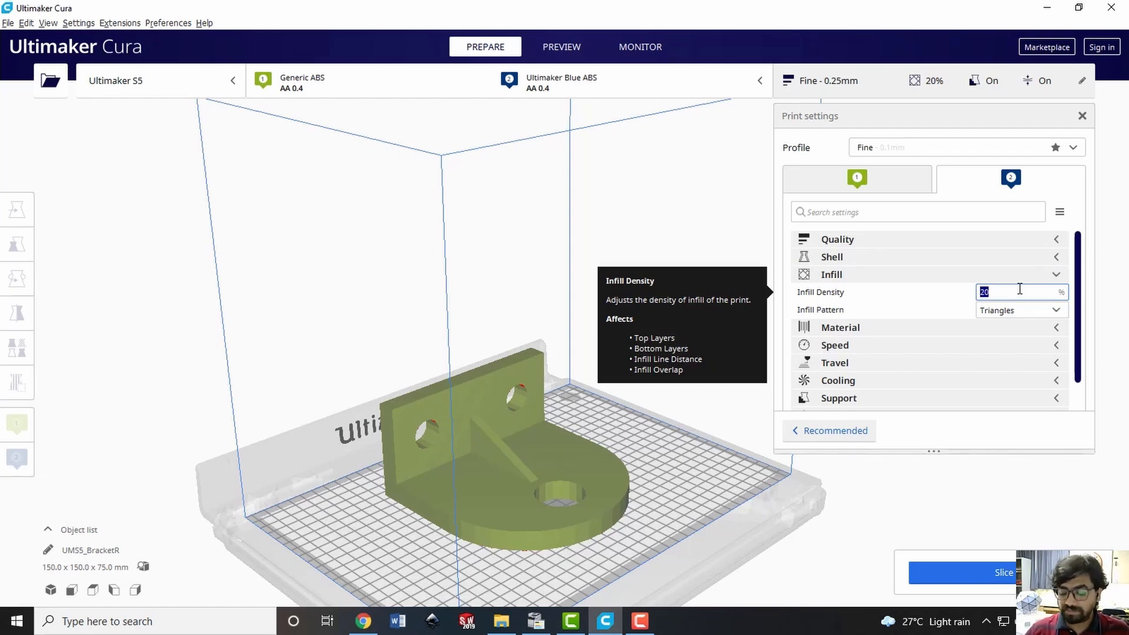
pyautogui.write('40')
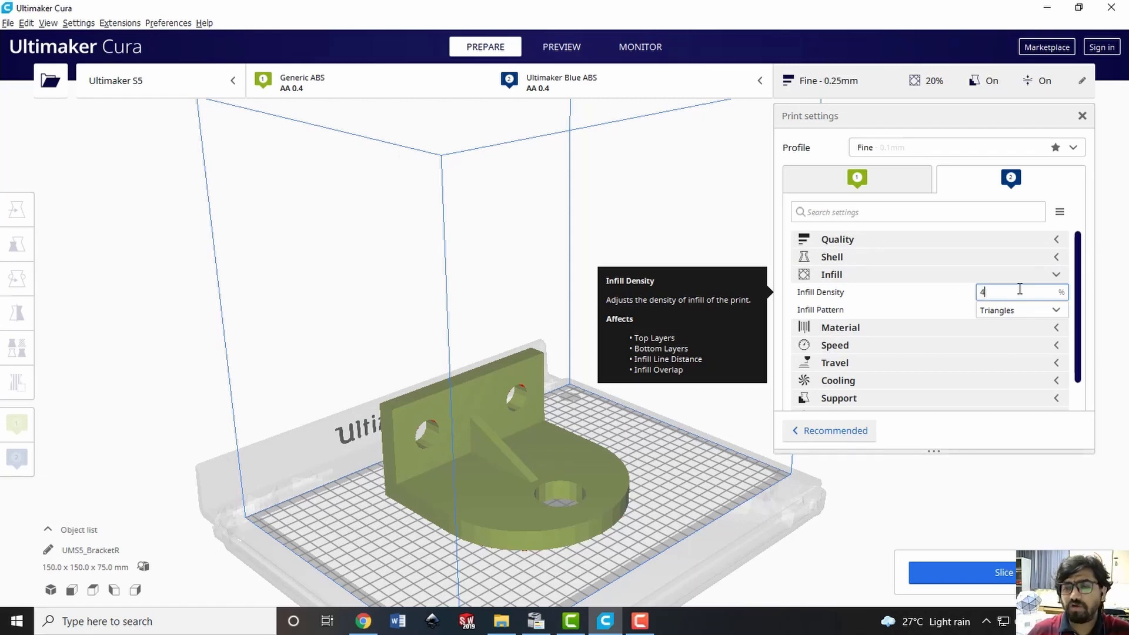
pyautogui.click(1054, 311)
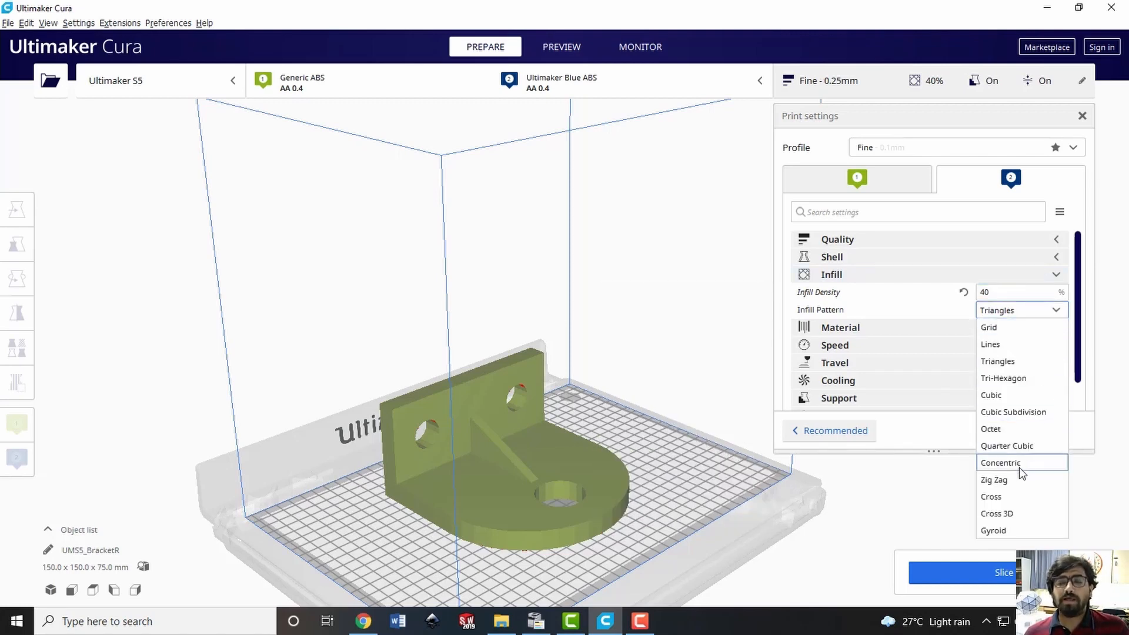
pyautogui.click(1058, 311)
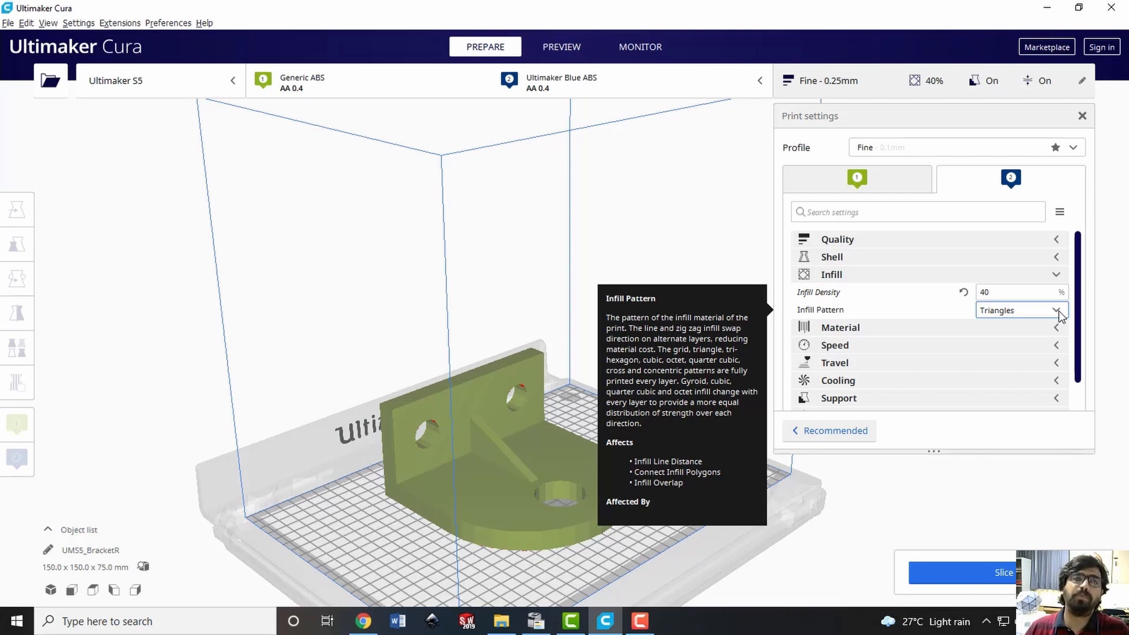
pyautogui.click(1062, 276)
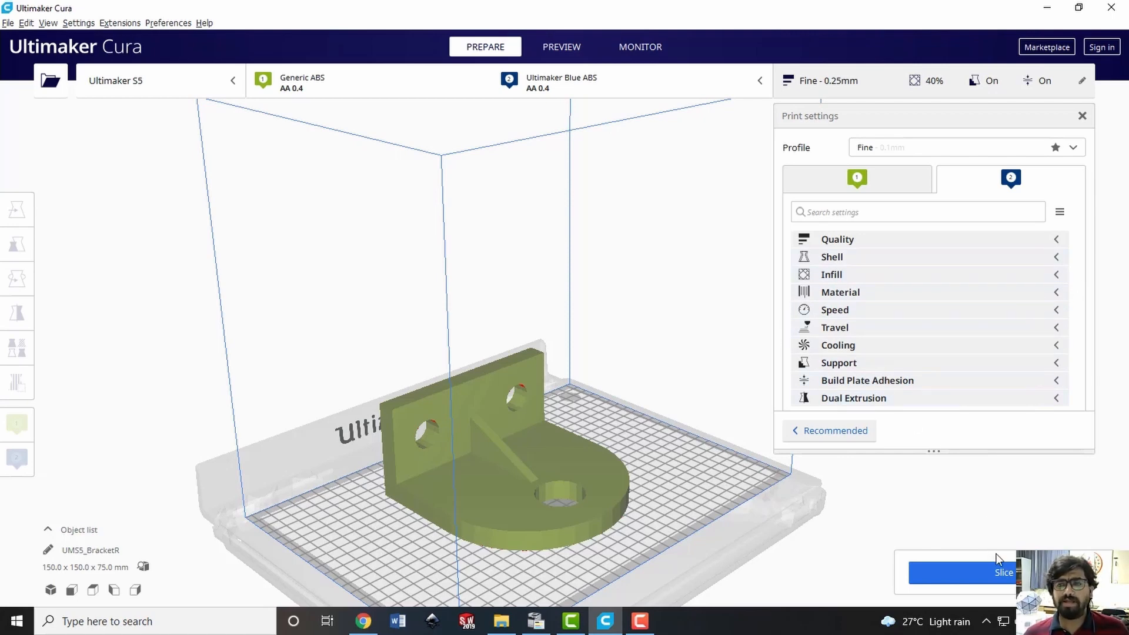
# Close the print settings, slice the bracket and open the layer preview of the result
pyautogui.click(866, 90)
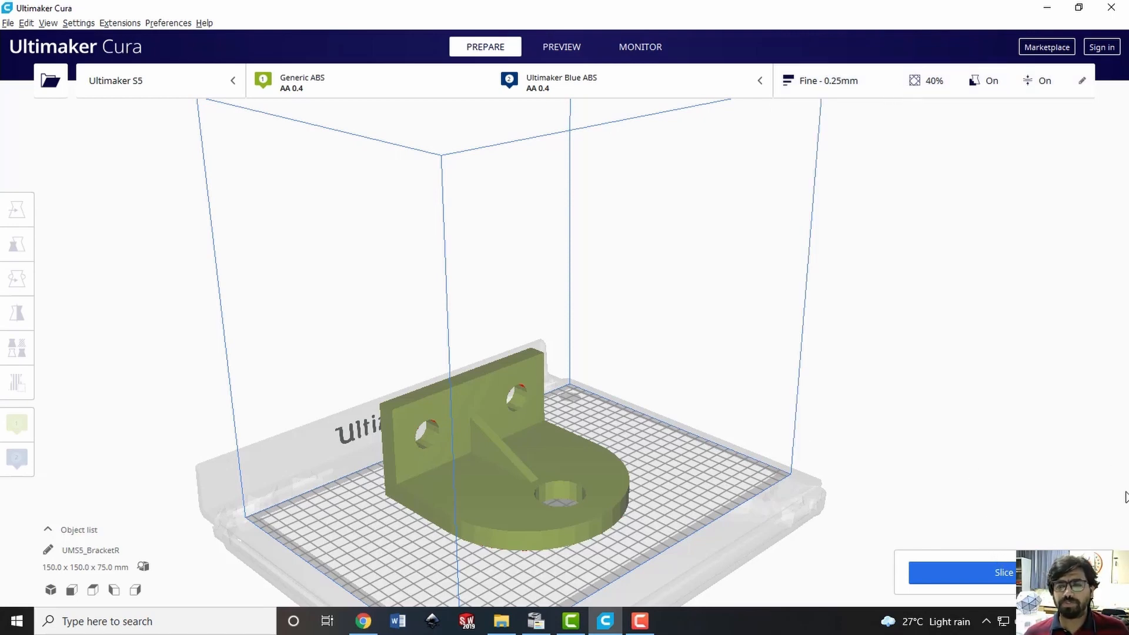
pyautogui.click(980, 573)
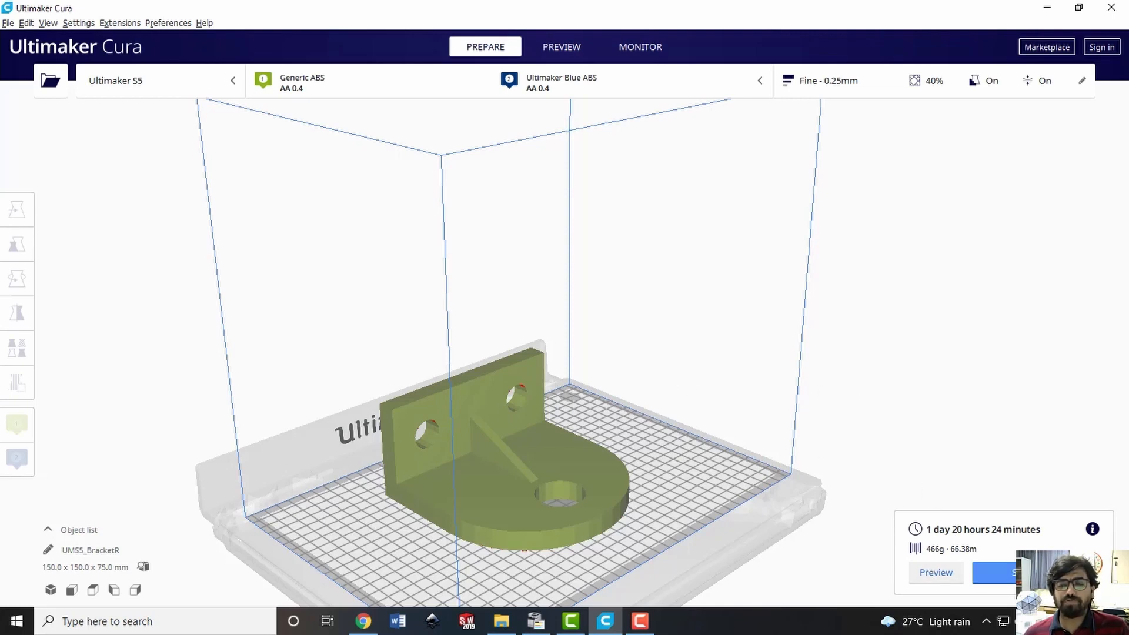
pyautogui.click(945, 575)
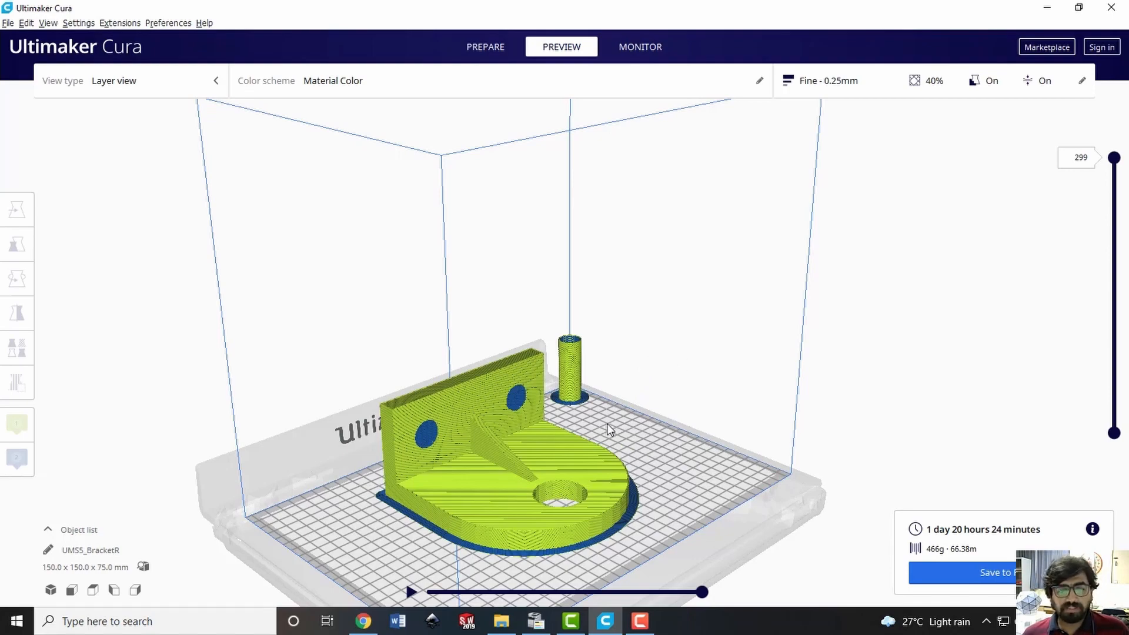
# Examine the sliced bracket from several angles, including the supports in its upright holes, the brim and the prime tower
pyautogui.moveTo(607, 423); pyautogui.dragTo(510, 419, button='right')
pyautogui.scroll(-3, 506, 415)
pyautogui.scroll(8, 515, 412)
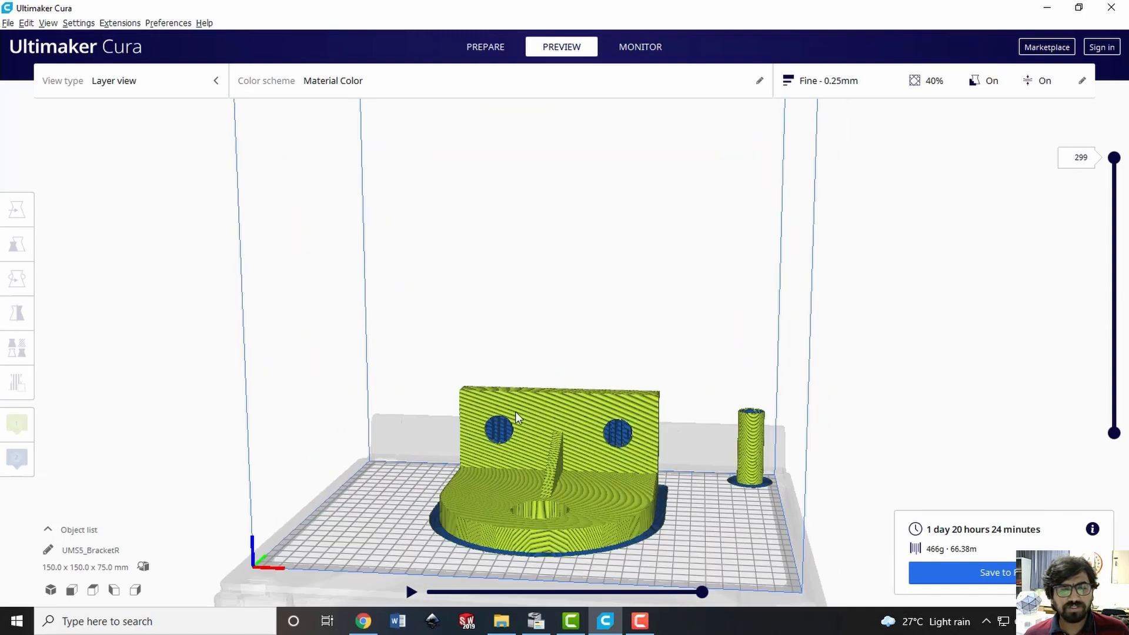
pyautogui.moveTo(494, 520); pyautogui.dragTo(488, 487, button='right')
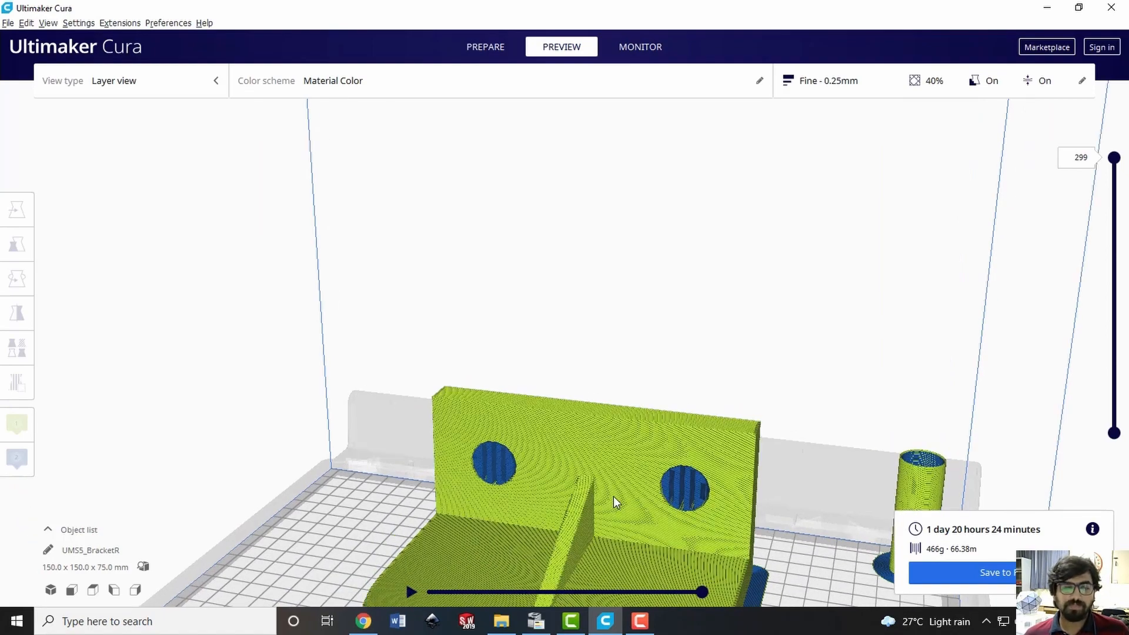
pyautogui.scroll(-5, 619, 489)
pyautogui.scroll(5, 623, 504)
pyautogui.scroll(-5, 687, 505)
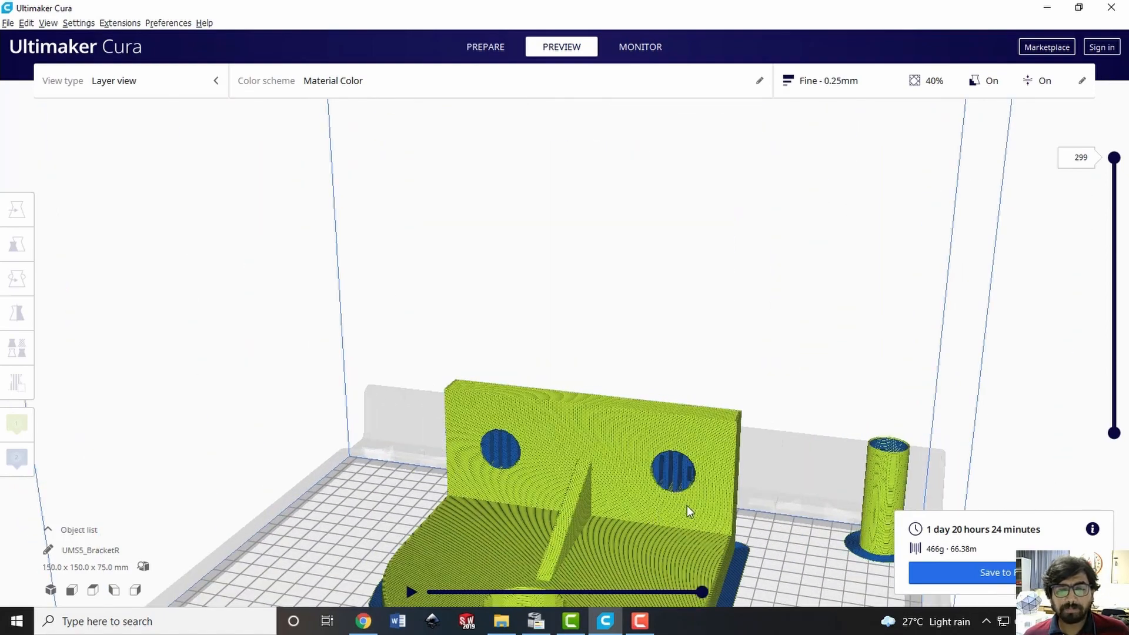
pyautogui.scroll(4, 704, 562)
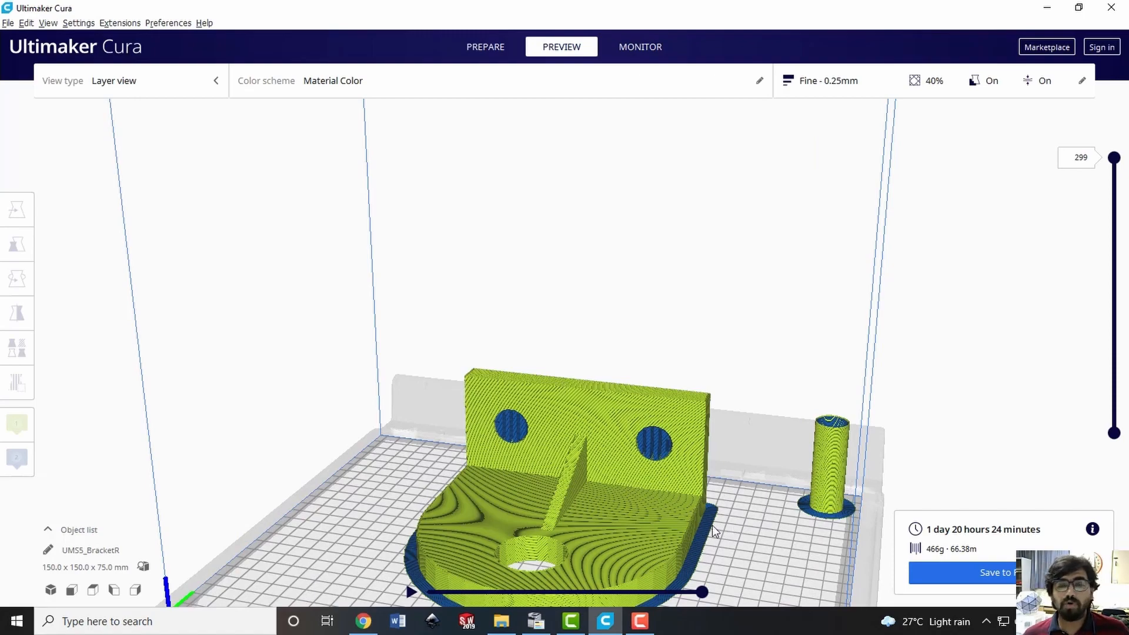
pyautogui.scroll(3, 712, 524)
pyautogui.scroll(-5, 683, 521)
pyautogui.moveTo(690, 462); pyautogui.dragTo(682, 513, button='right')
pyautogui.scroll(3, 632, 527)
pyautogui.scroll(2, 647, 533)
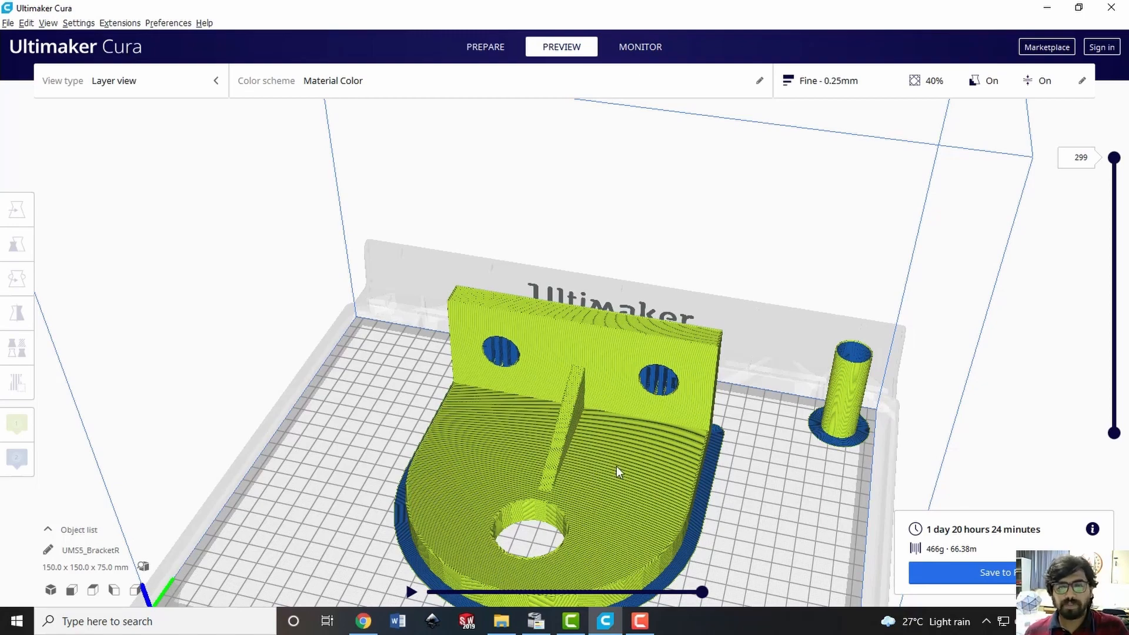
pyautogui.scroll(-6, 649, 454)
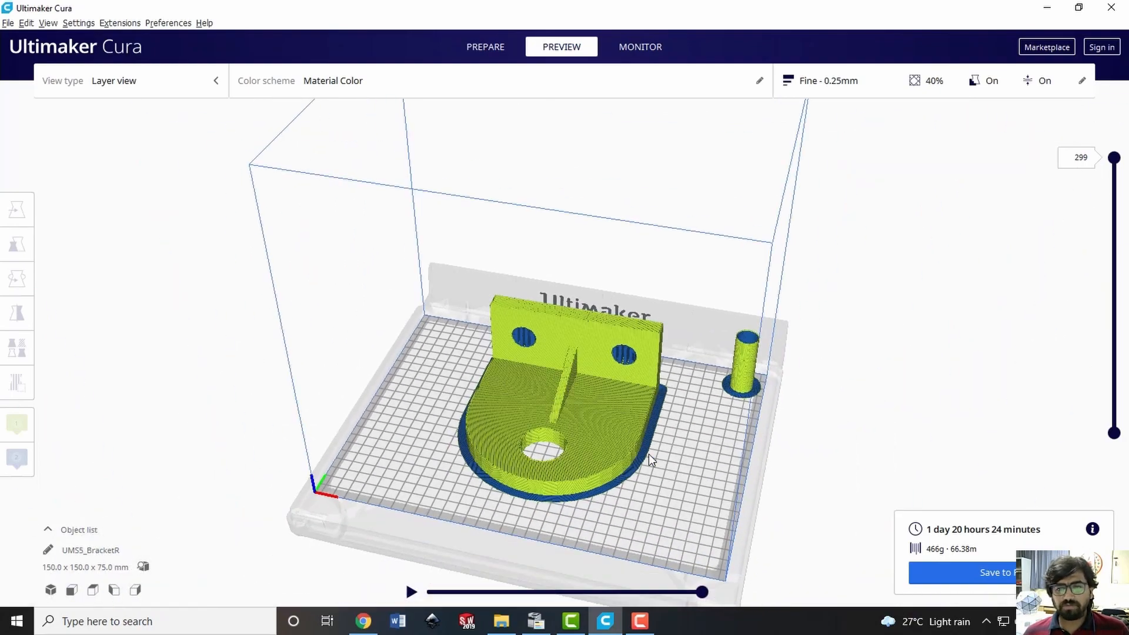
# Lower the layer preview of the bracket to layer 45 and play that layer's toolpath simulation
pyautogui.moveTo(627, 464); pyautogui.dragTo(861, 364, button='right')
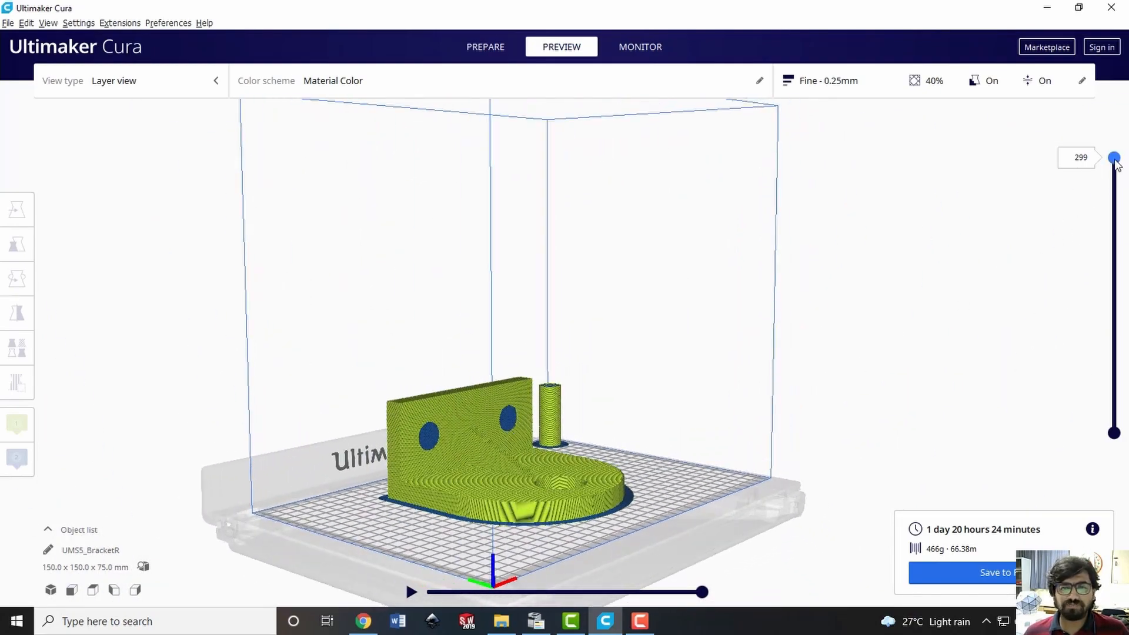
pyautogui.moveTo(1114, 158); pyautogui.dragTo(1124, 375)
pyautogui.moveTo(662, 395); pyautogui.dragTo(619, 447, button='right')
pyautogui.scroll(3, 612, 456)
pyautogui.scroll(-3, 612, 456)
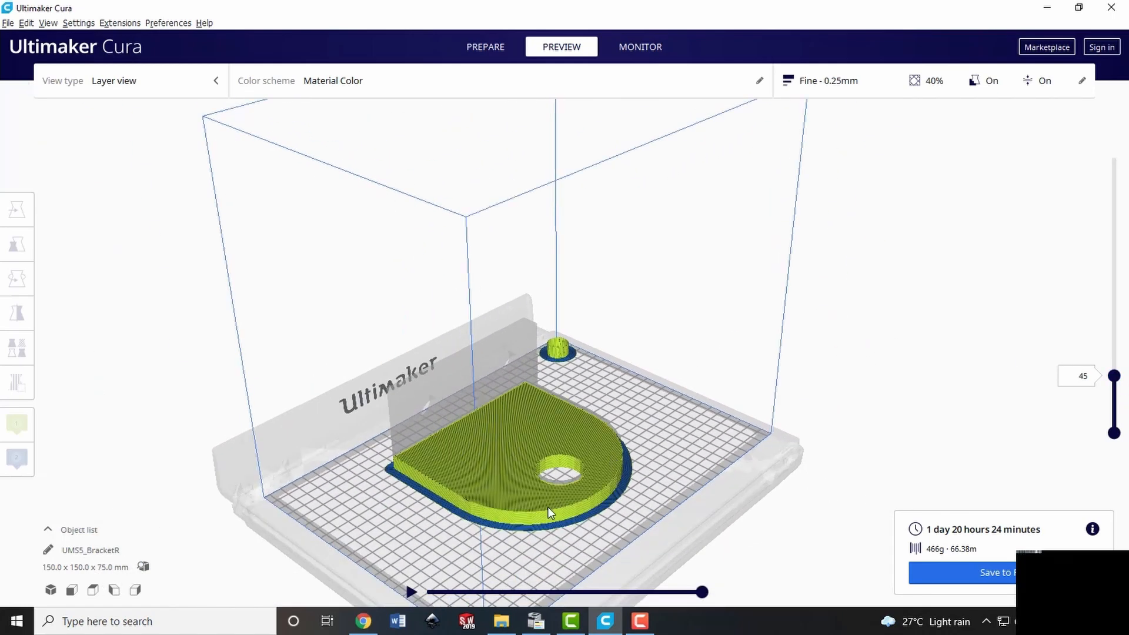
pyautogui.click(411, 594)
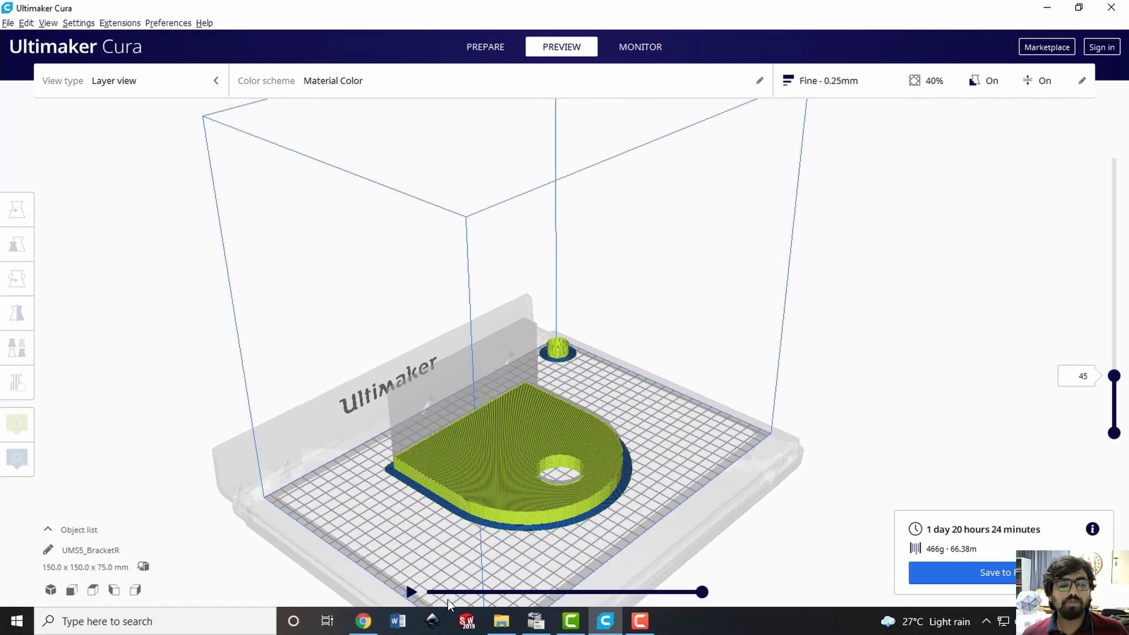
# Play layer 45's toolpath, examine how the prime tower, outer walls and top fill are printed, and skip to the layer's end
pyautogui.click(411, 595)
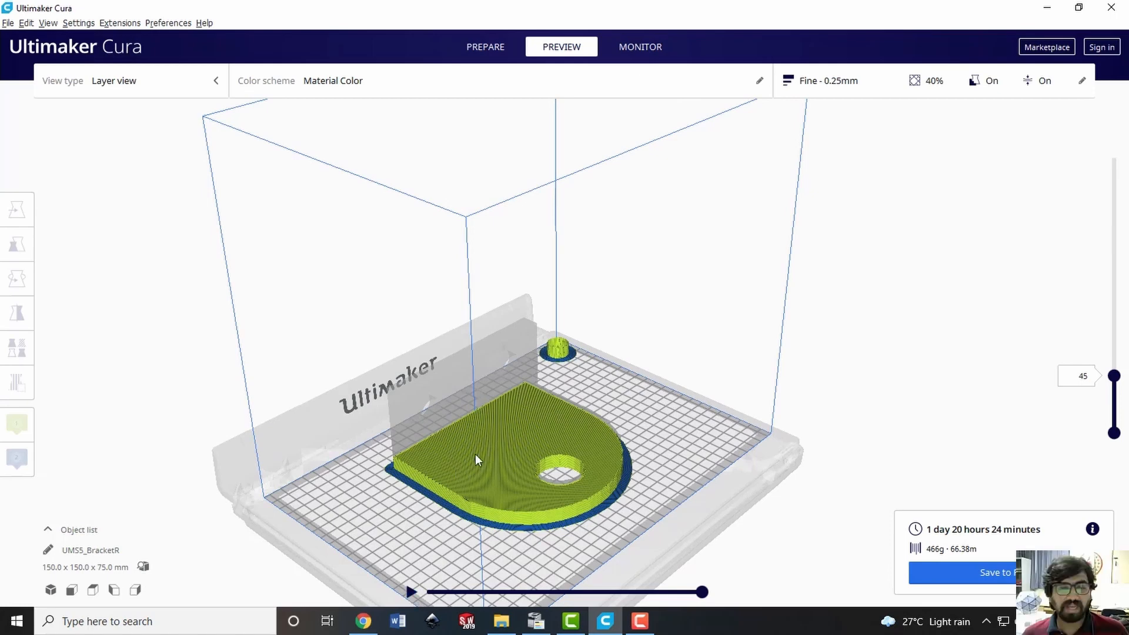
pyautogui.click(411, 593)
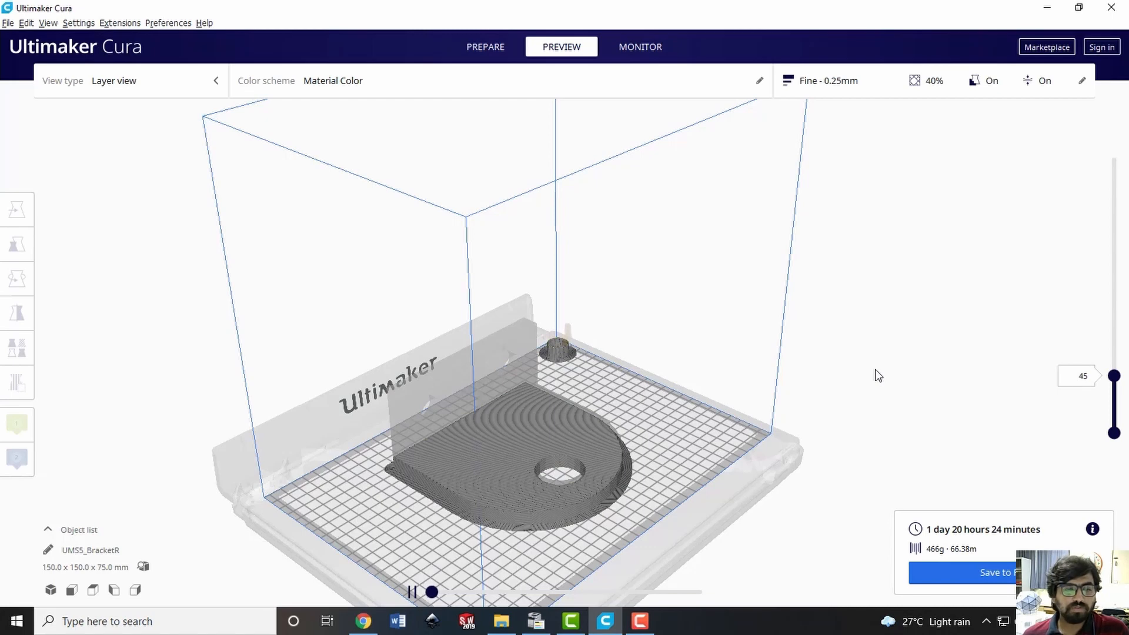
pyautogui.scroll(3, 556, 353)
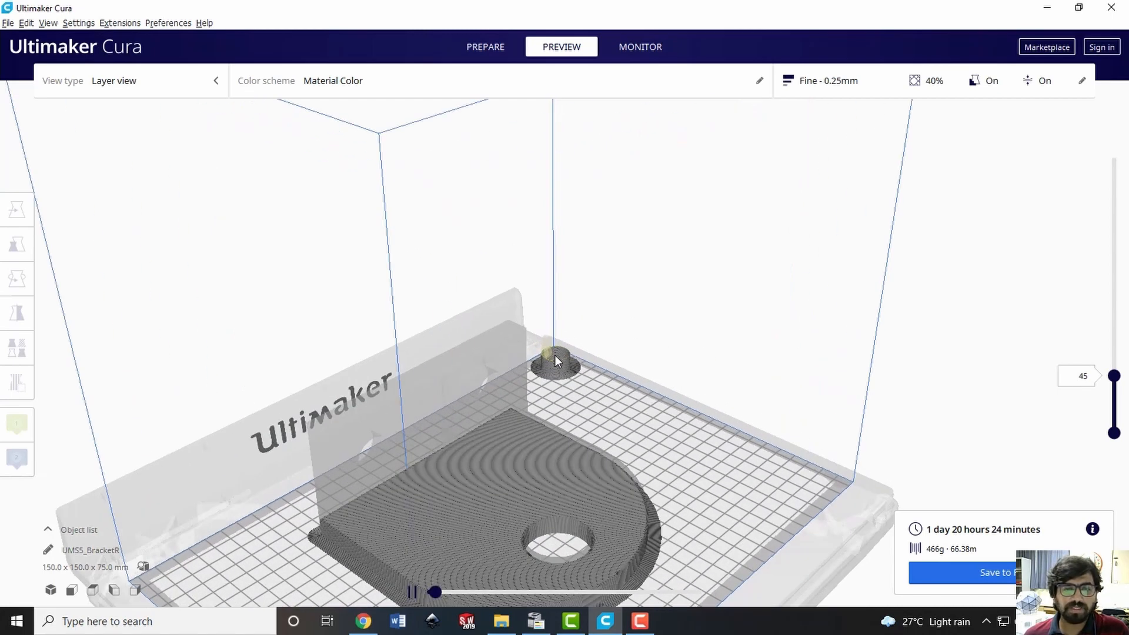
pyautogui.scroll(2, 555, 356)
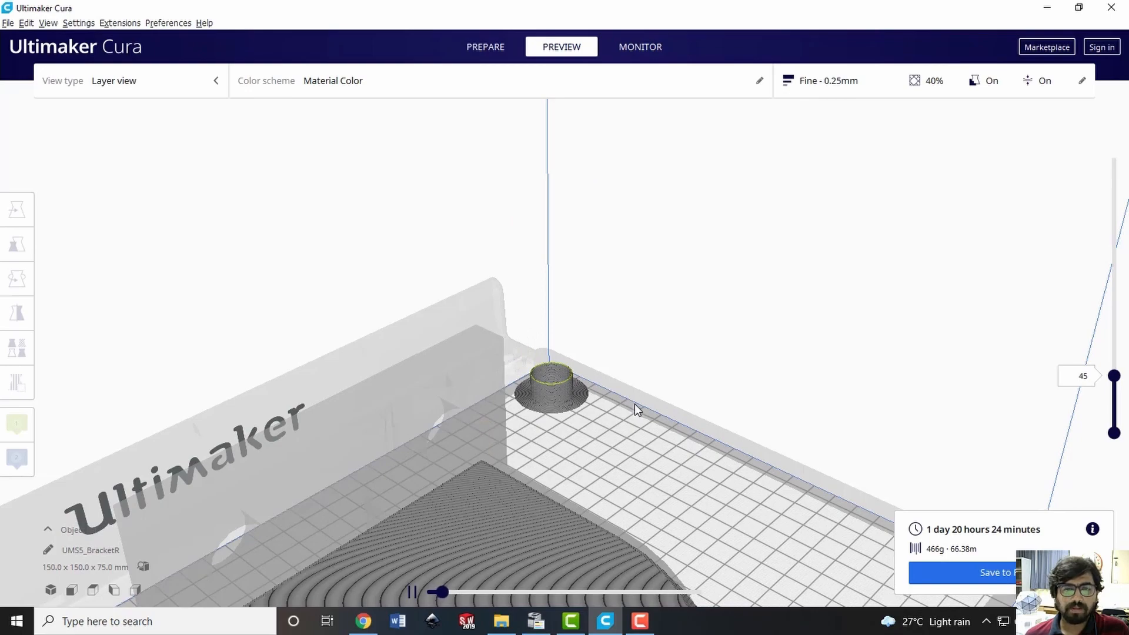
pyautogui.scroll(-5, 634, 404)
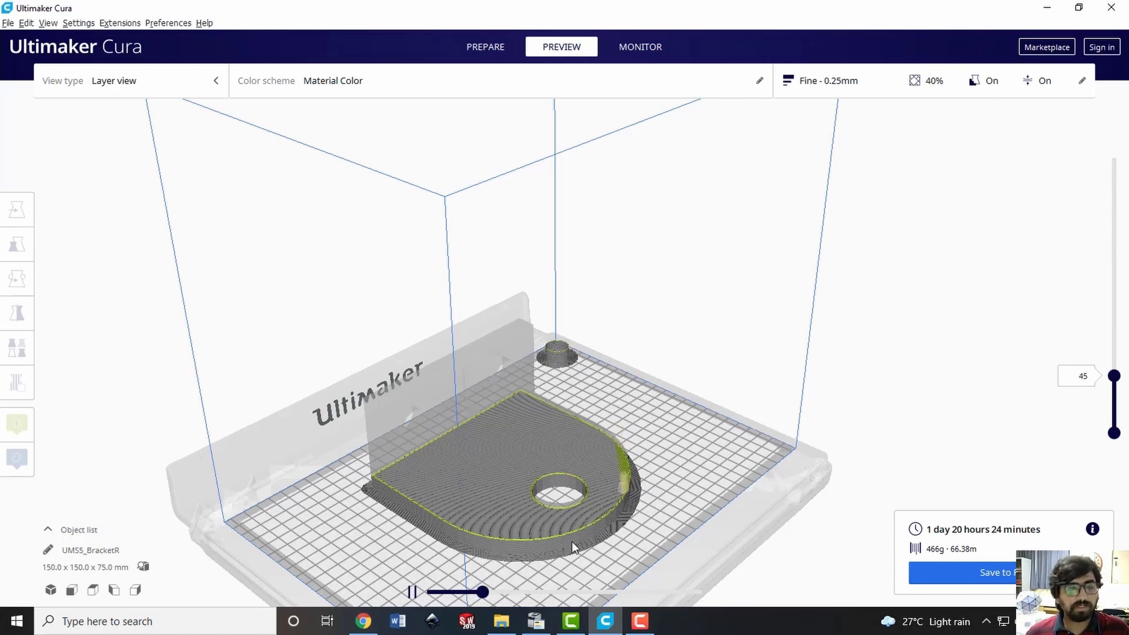
pyautogui.scroll(3, 571, 550)
pyautogui.scroll(-3, 569, 548)
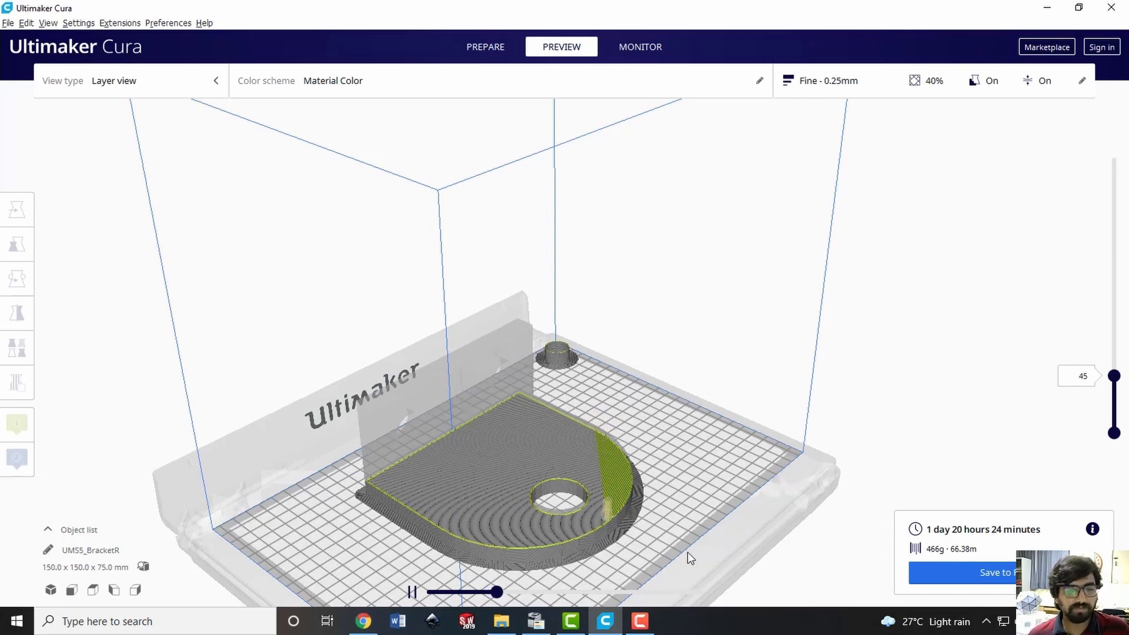
pyautogui.scroll(2, 582, 563)
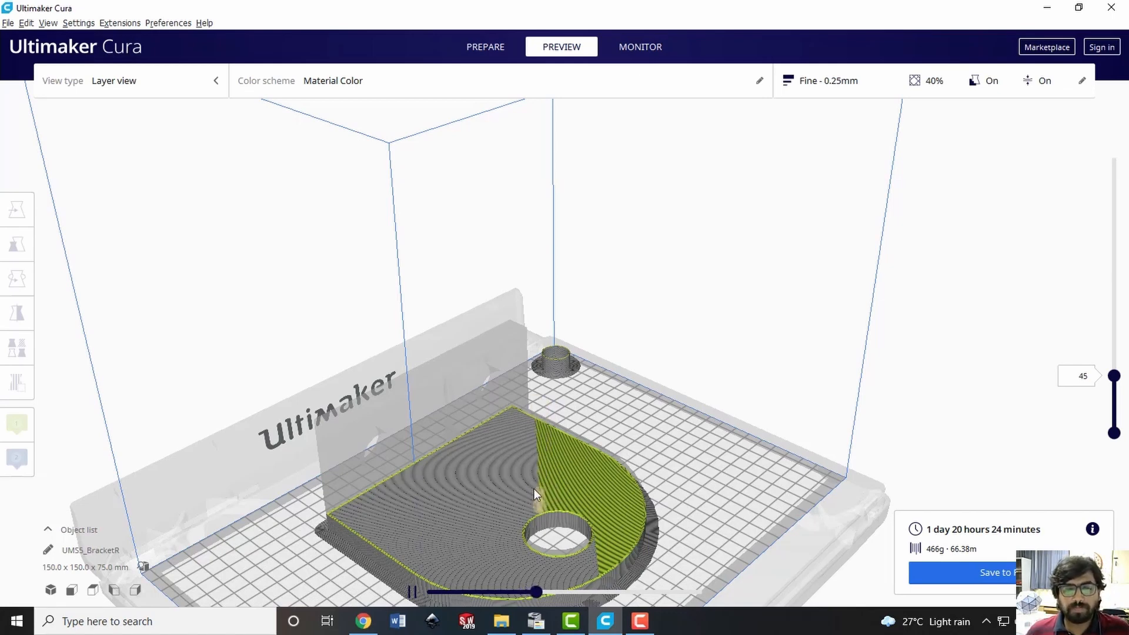
pyautogui.click(540, 591)
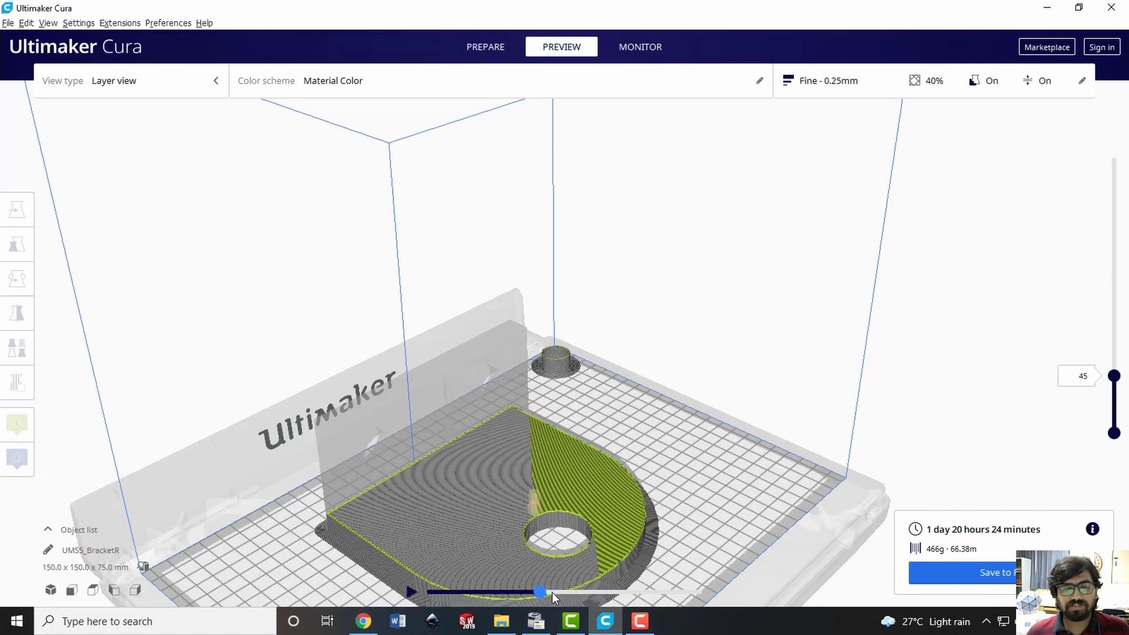
pyautogui.moveTo(552, 594); pyautogui.dragTo(723, 599)
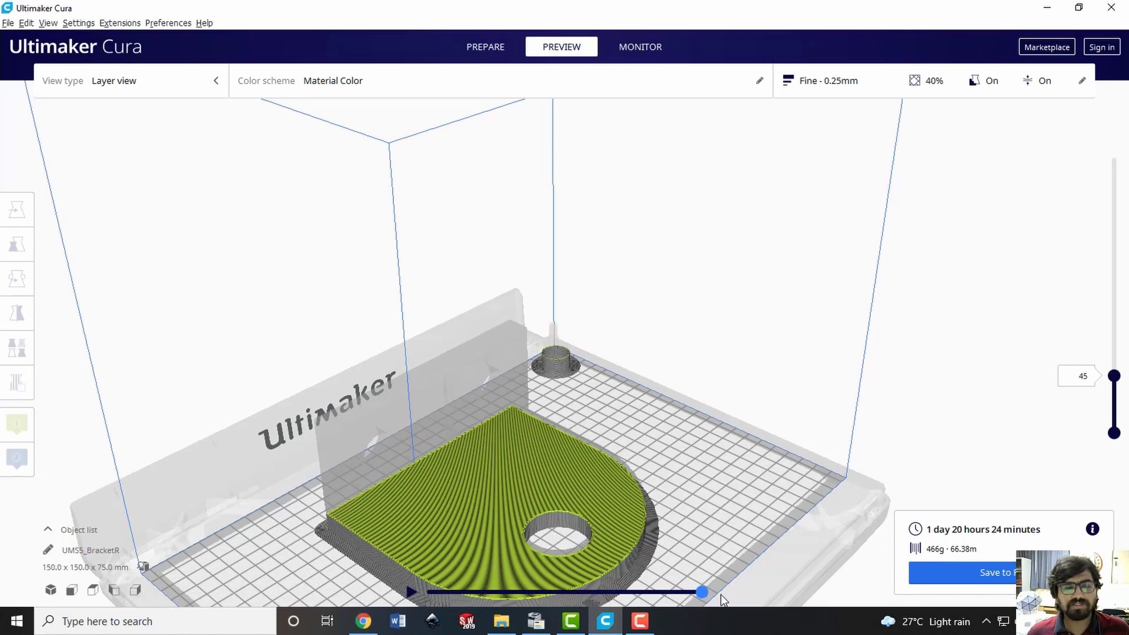
# Raise the layer preview to layer 151 and rewind its toolpath to the point where the upright wall's last section is printed
pyautogui.click(1115, 377)
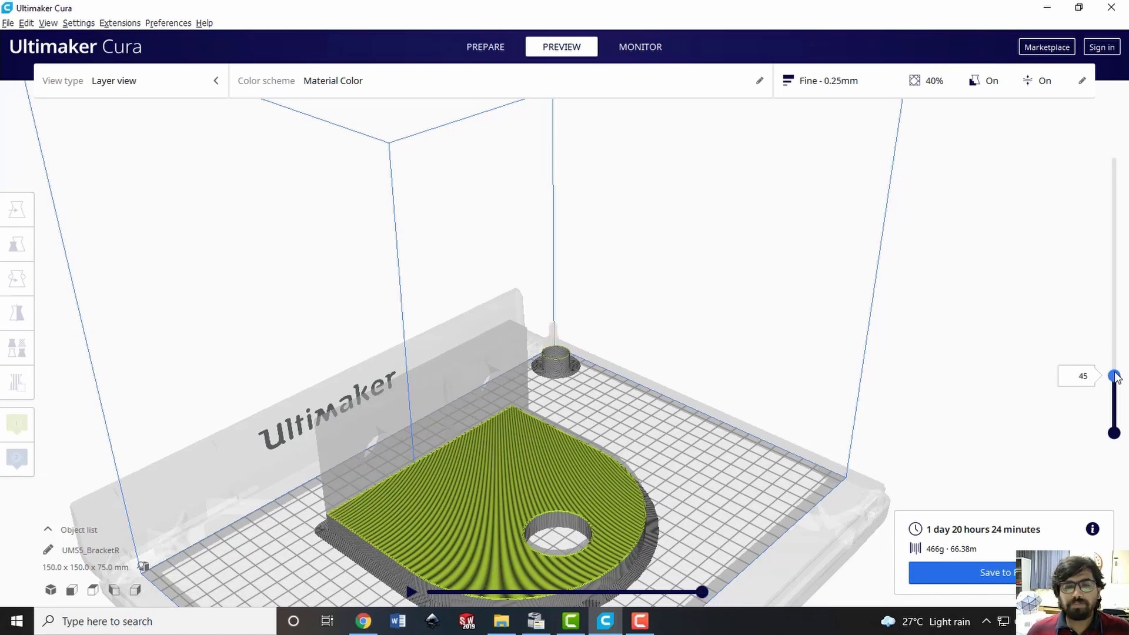
pyautogui.moveTo(1115, 376); pyautogui.dragTo(1115, 278)
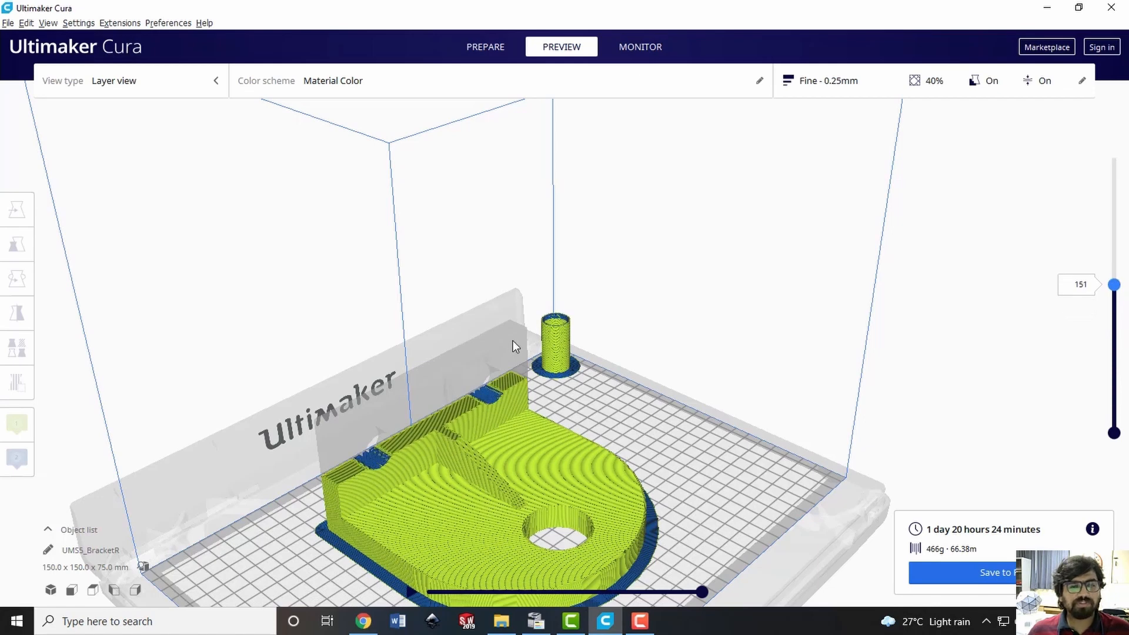
pyautogui.moveTo(703, 592); pyautogui.dragTo(634, 586)
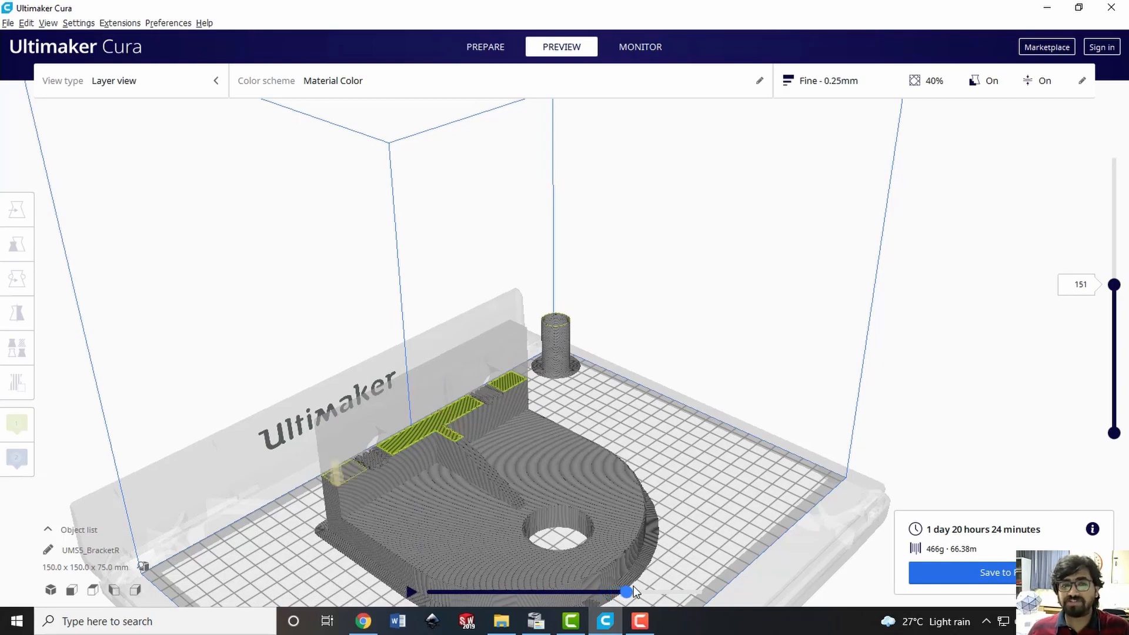
pyautogui.scroll(3, 358, 533)
pyautogui.scroll(-3, 277, 550)
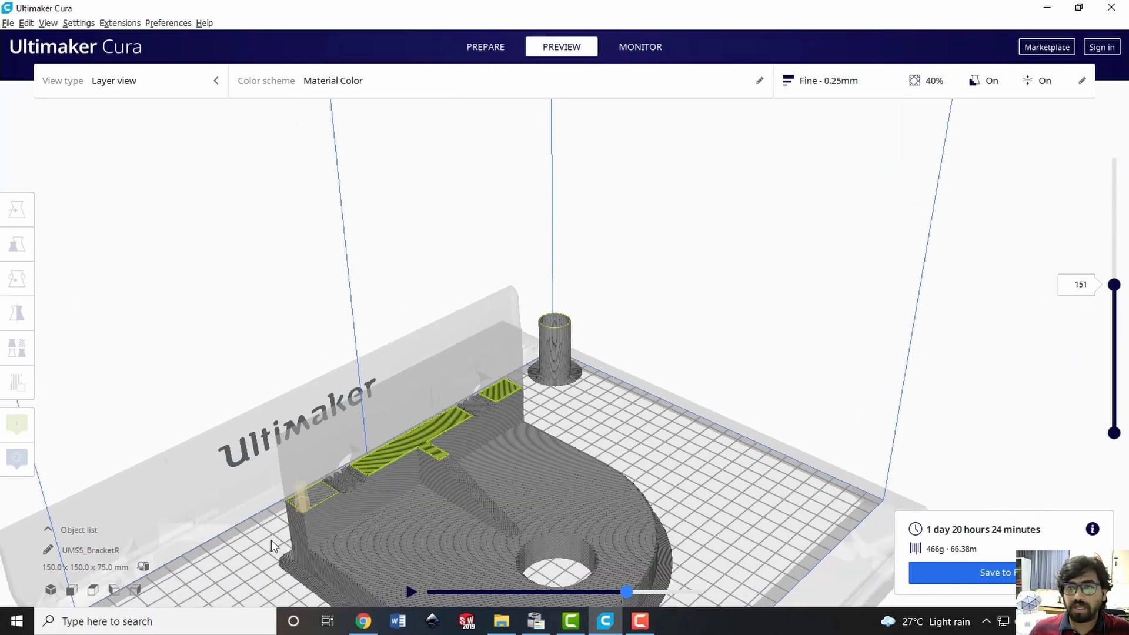
# Examine layer 151 from the top, close up on the end of the upright wall beside the first support-filled hole
pyautogui.click(92, 591)
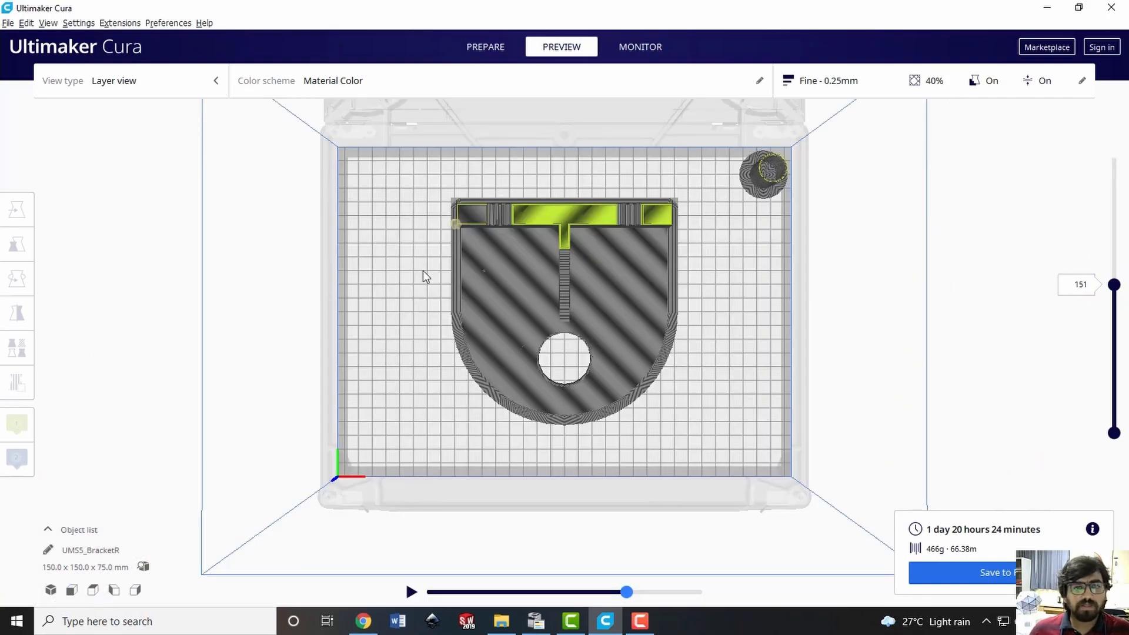
pyautogui.scroll(5, 465, 176)
pyautogui.click(395, 124)
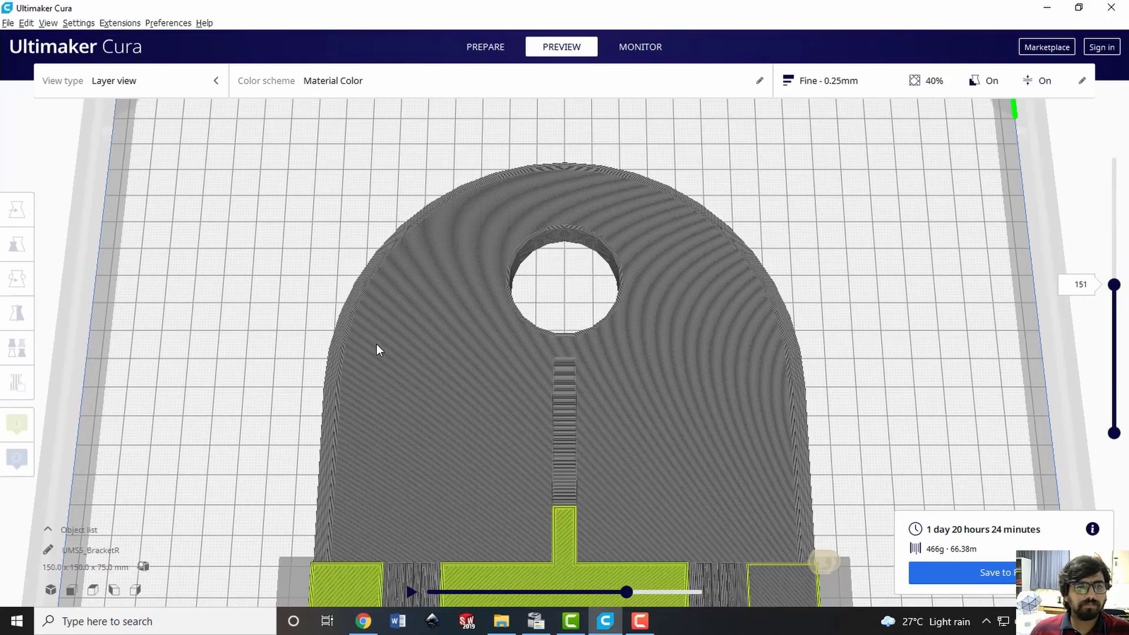
pyautogui.click(92, 591)
pyautogui.scroll(3, 271, 216)
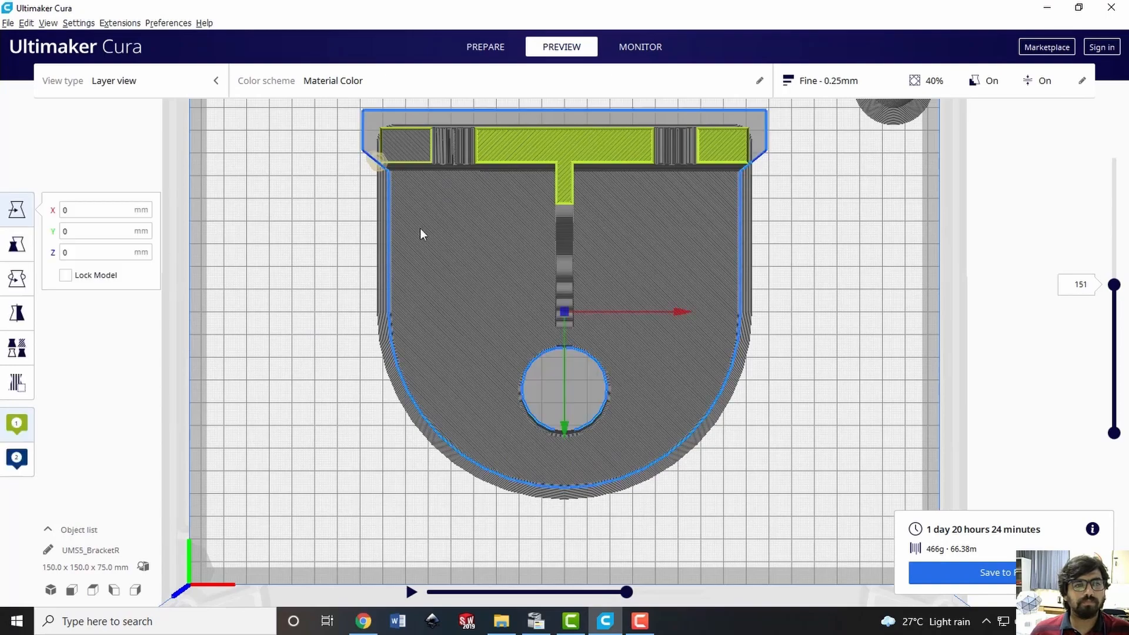
pyautogui.click(289, 240)
pyautogui.moveTo(425, 154); pyautogui.dragTo(415, 330, button='middle')
pyautogui.scroll(7, 353, 347)
pyautogui.moveTo(103, 459); pyautogui.dragTo(247, 455, button='middle')
pyautogui.scroll(3, 109, 337)
pyautogui.moveTo(108, 338); pyautogui.dragTo(290, 330, button='middle')
pyautogui.scroll(3, 289, 329)
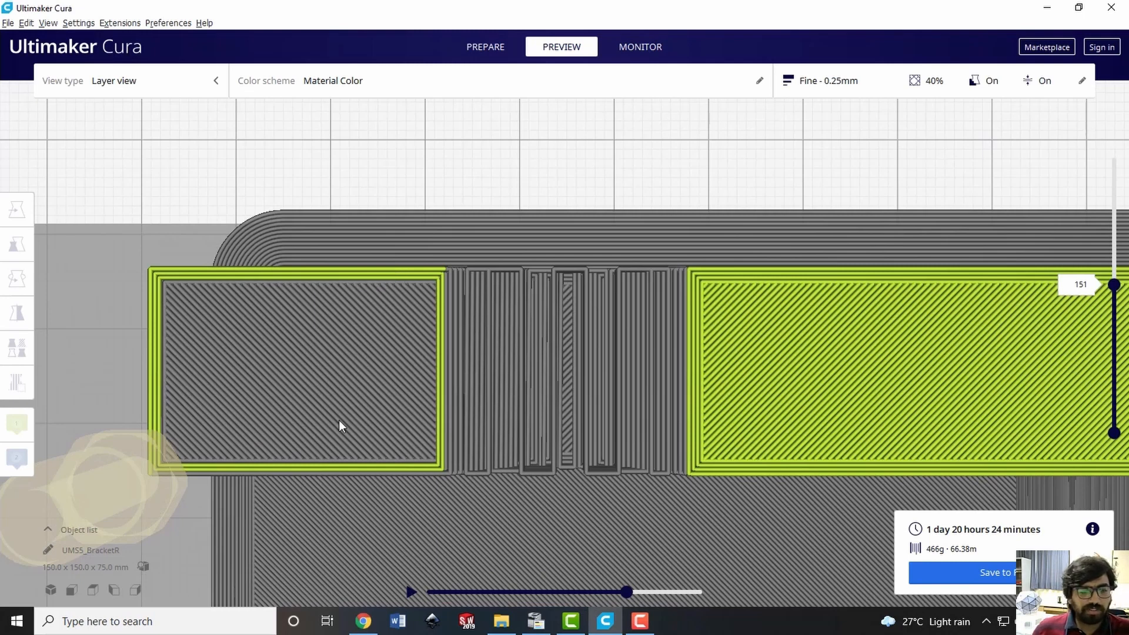
# Play layer 151's toolpath and watch the inner wall lines and diagonal fill of the upright wall's end section
pyautogui.click(410, 591)
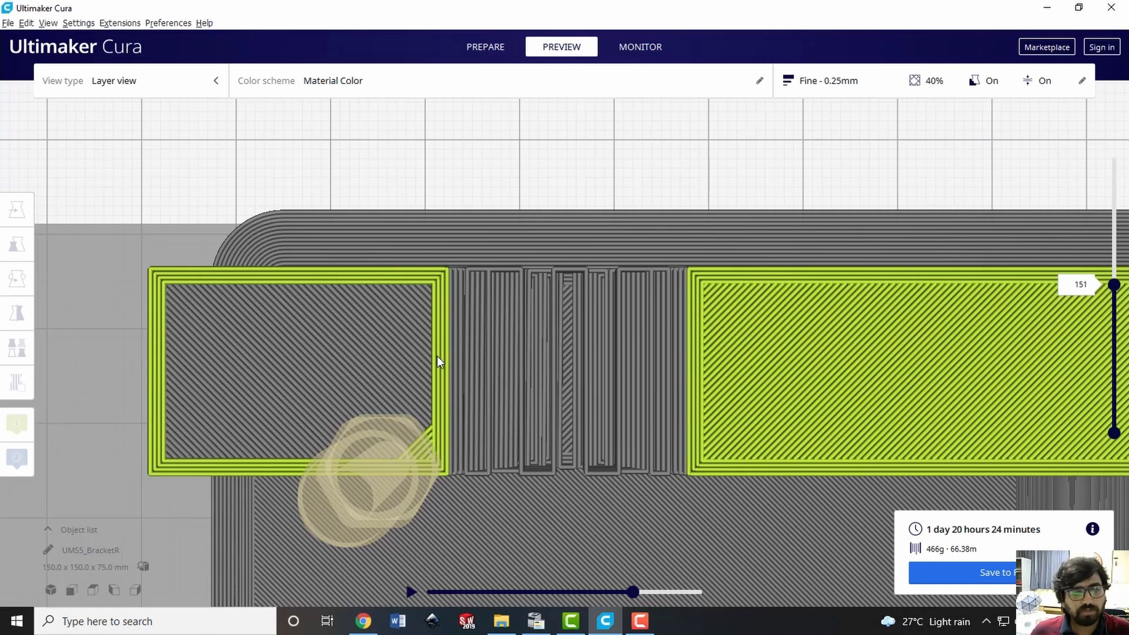
pyautogui.click(410, 591)
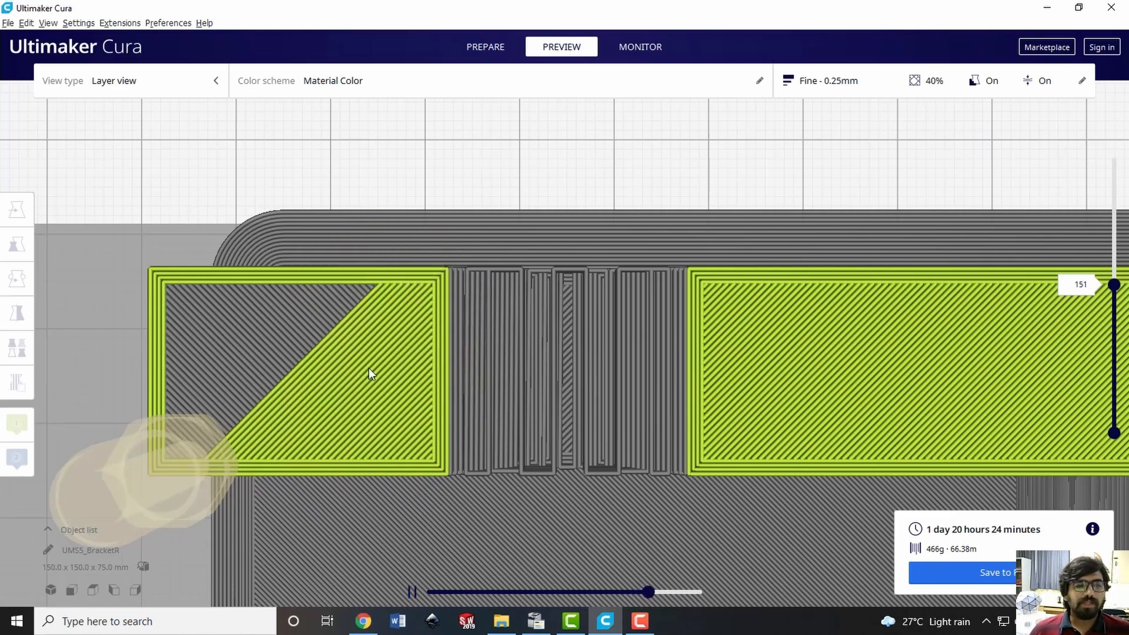
pyautogui.scroll(-4, 405, 381)
pyautogui.scroll(-5, 425, 384)
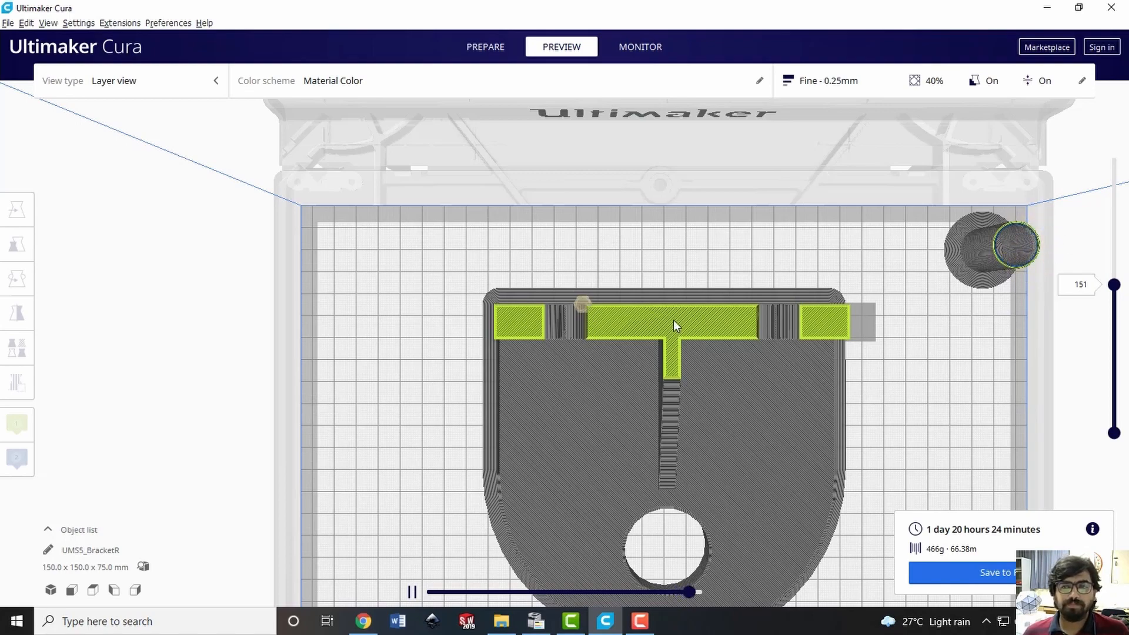
# Examine the support toolpaths in both holes of the upright wall as the simulation runs into layer 152, and pause it
pyautogui.scroll(5, 547, 332)
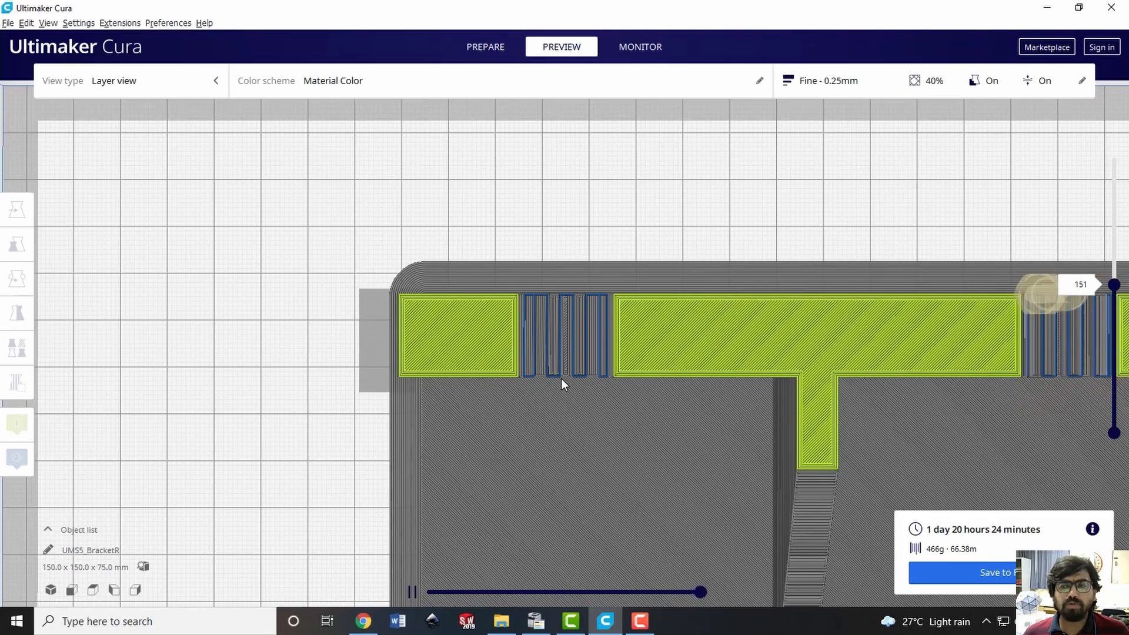
pyautogui.scroll(1, 509, 372)
pyautogui.scroll(-3, 514, 371)
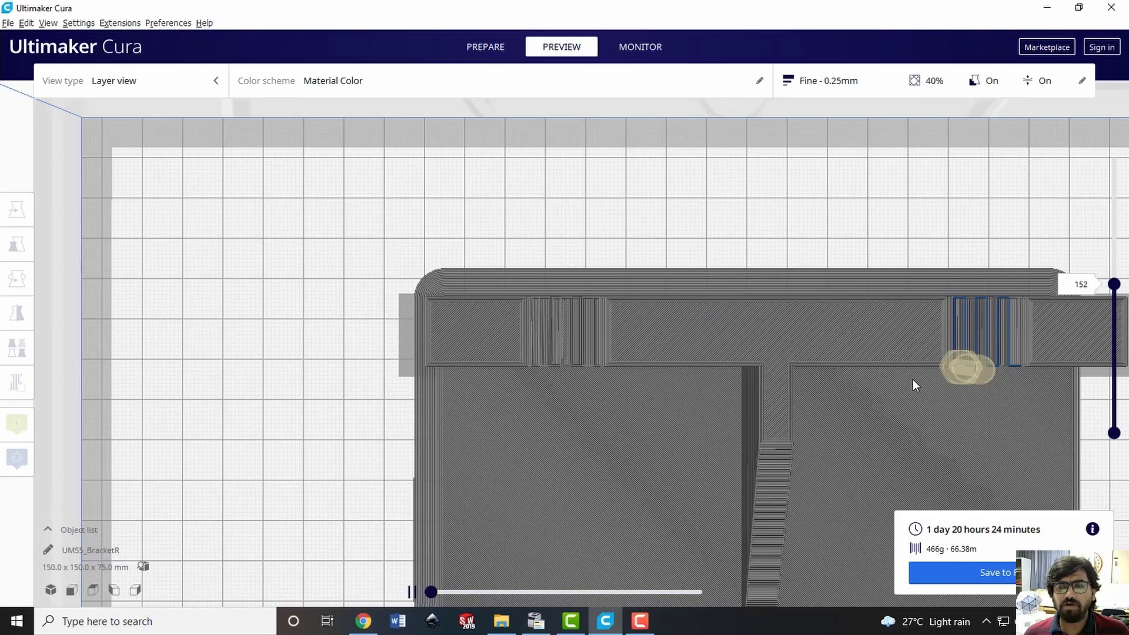
pyautogui.scroll(3, 1028, 365)
pyautogui.scroll(-3, 1011, 333)
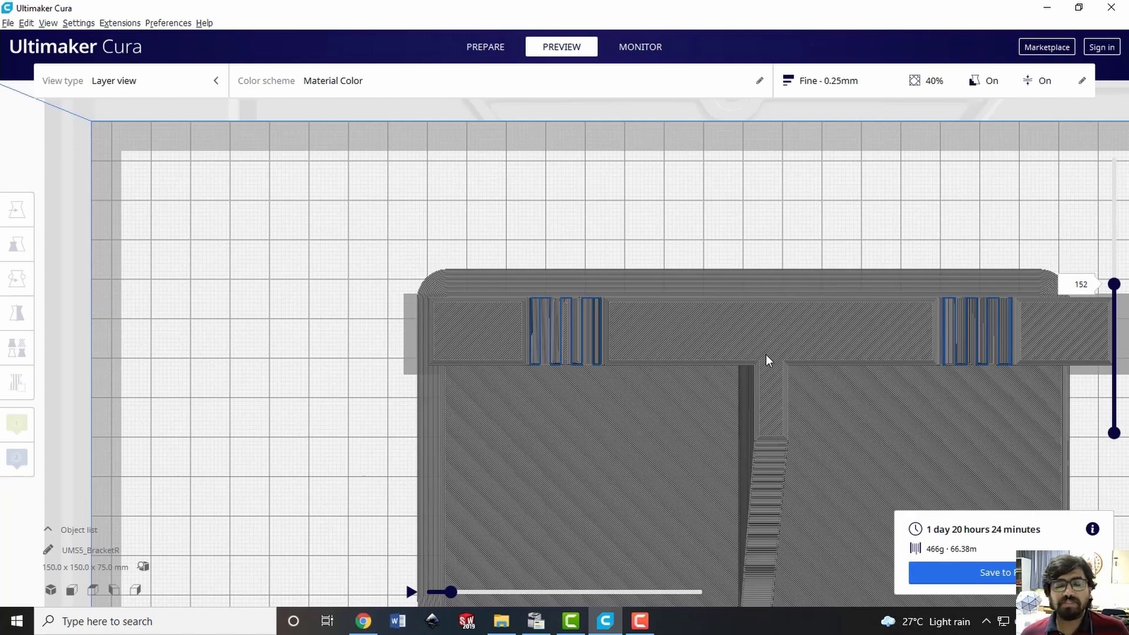
pyautogui.scroll(1, 765, 358)
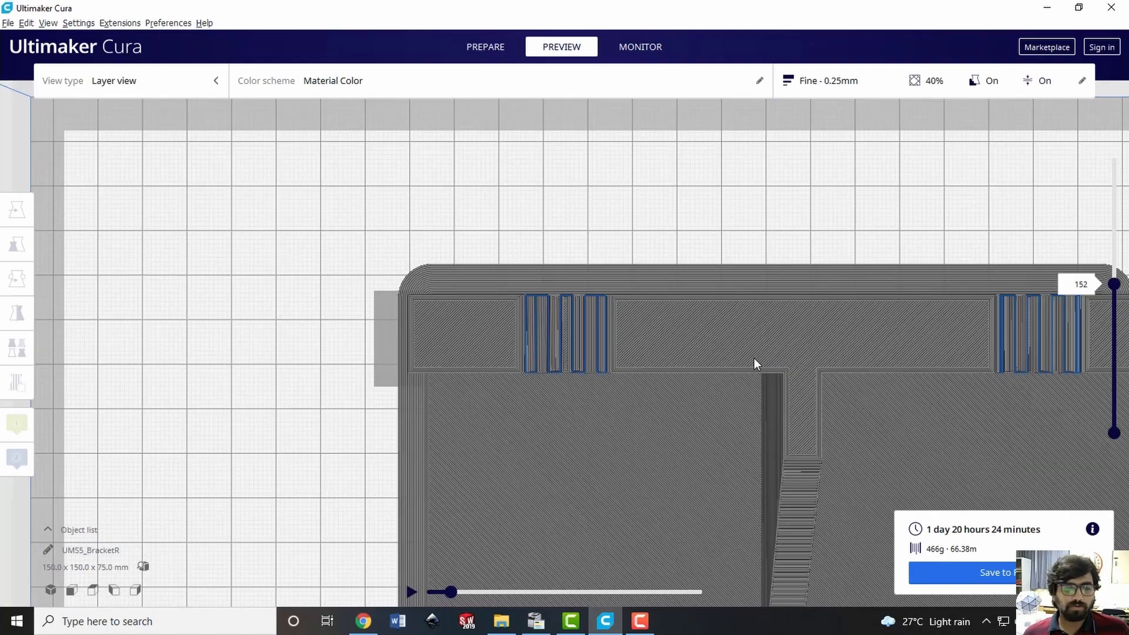
# Return to the 3D view and save the sliced bracket as UMS5_BracketR.ufp in the "M02L05 Demonstration of CAD-CAM Package" folder
pyautogui.click(50, 590)
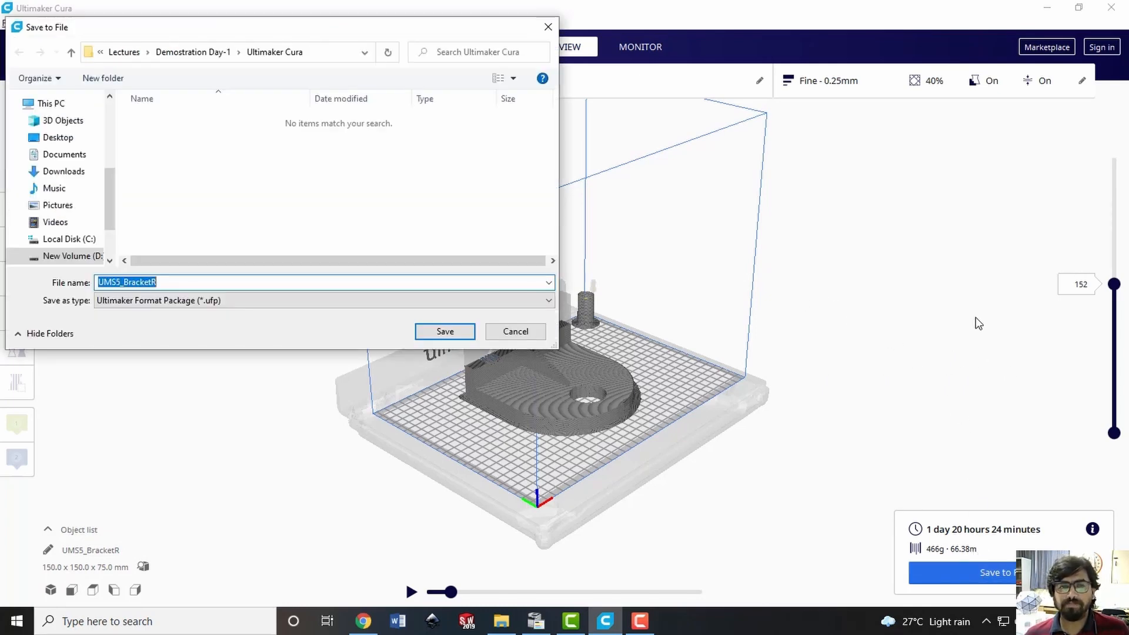
pyautogui.scroll(-2, 88, 249)
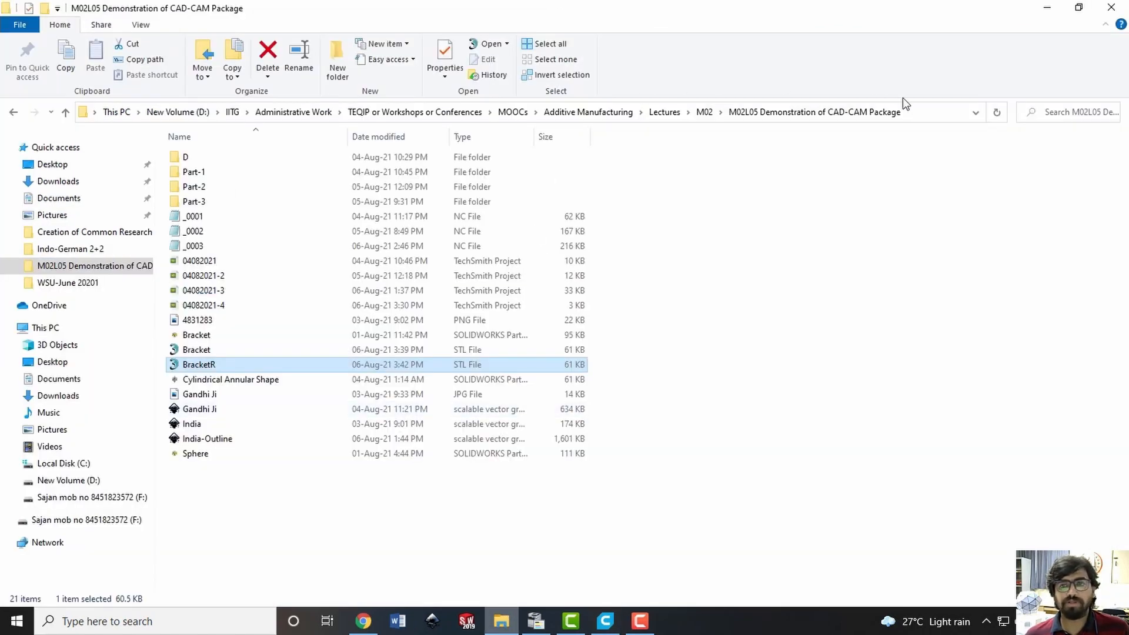
pyautogui.click(908, 112)
pyautogui.click(604, 621)
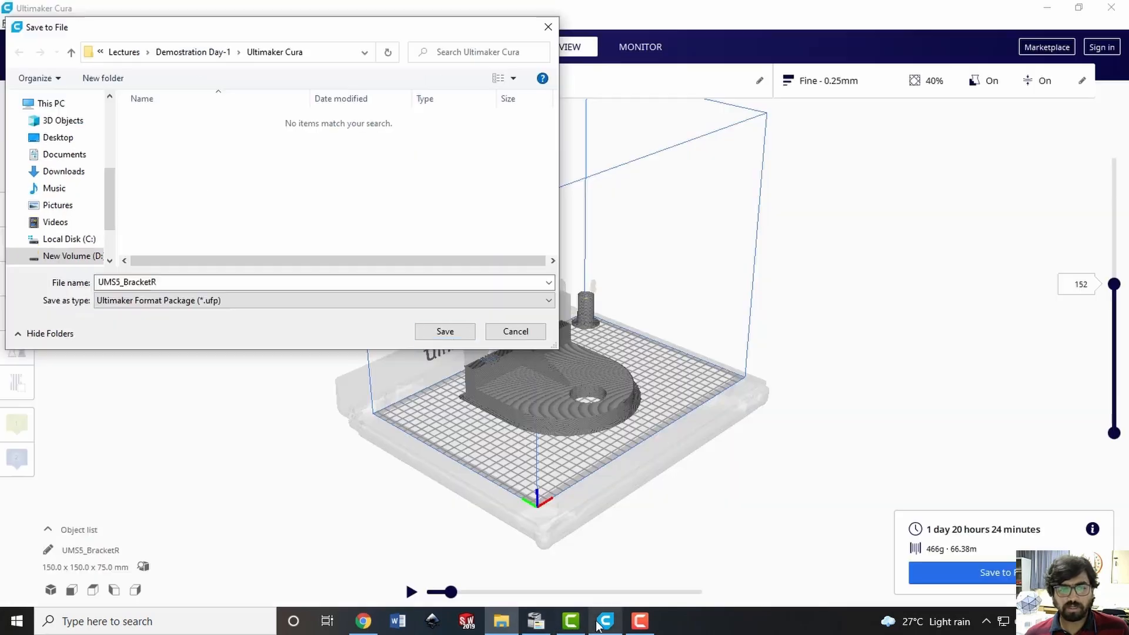
pyautogui.write('D:\\IITG\\Administrative Work\\TEQIP or Workshops or Conferences\\MOOCs\\Additive Manufacturing\\Lectures\\M02\\M02 Demonstration of CAD-CAM Package')
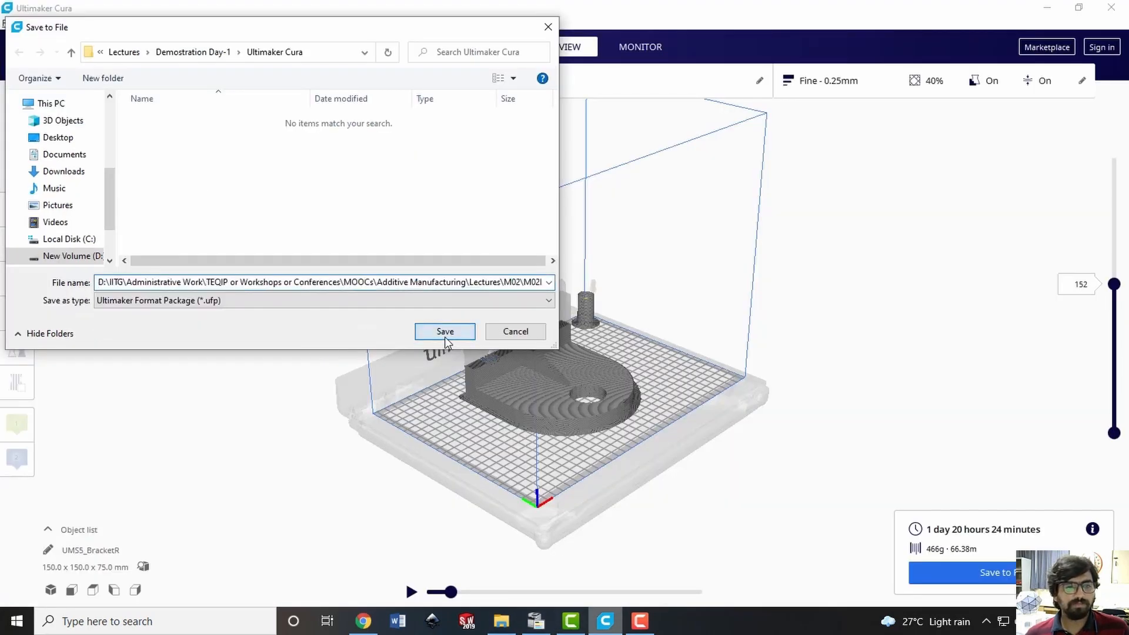
pyautogui.click(445, 333)
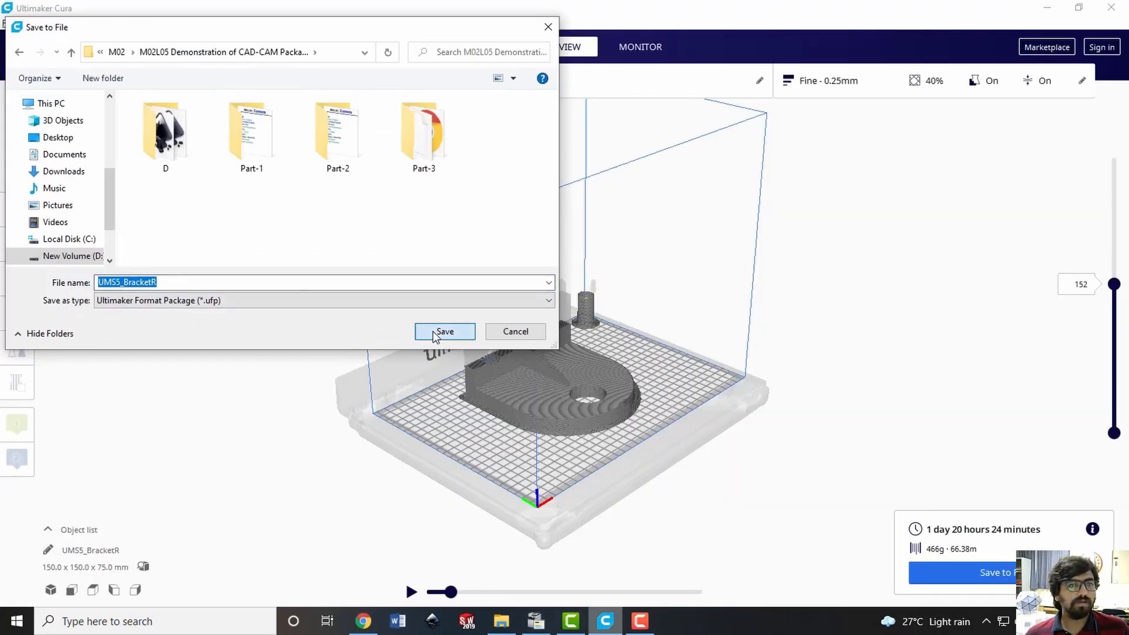
pyautogui.click(433, 331)
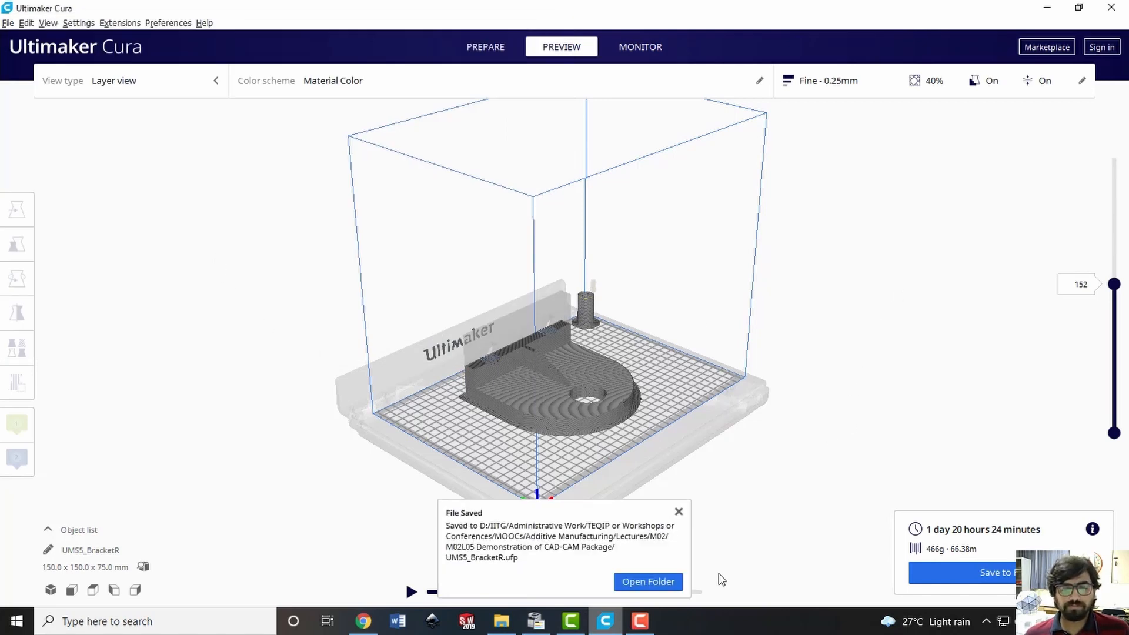
# Open the folder containing the saved print file, check UMS5_BracketR.ufp there and close the folder window
pyautogui.click(661, 583)
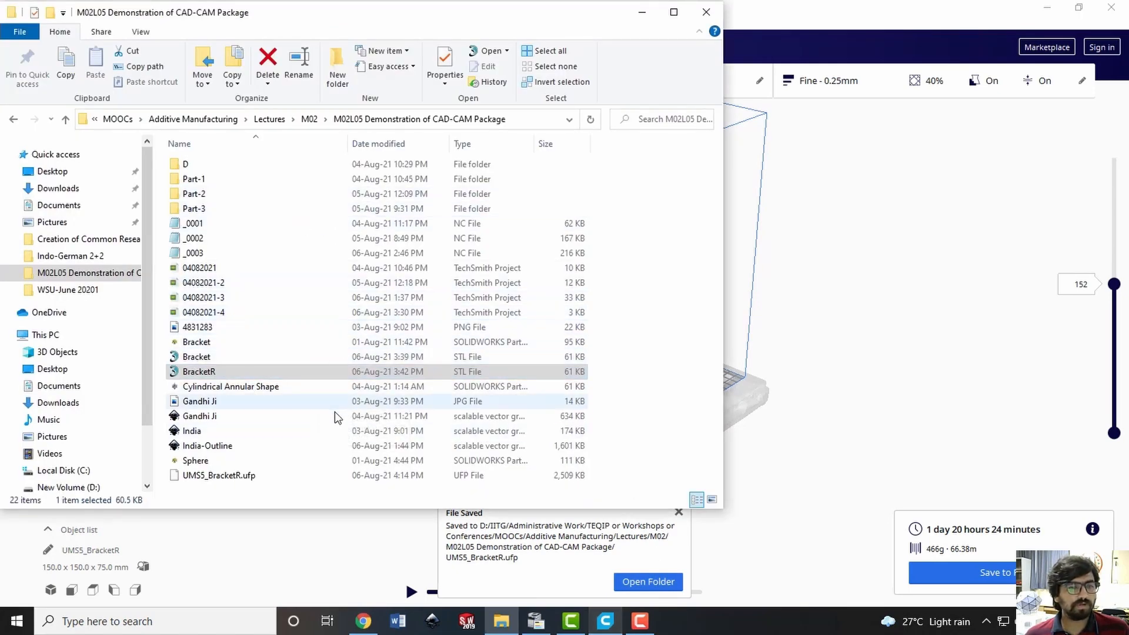
pyautogui.click(196, 479)
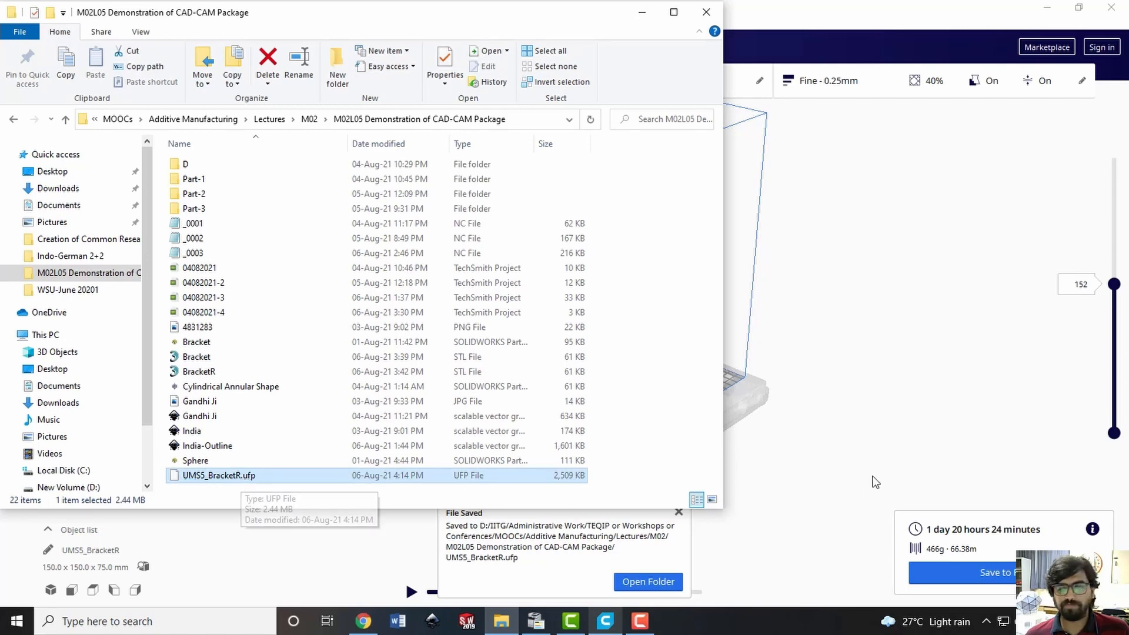
pyautogui.click(706, 11)
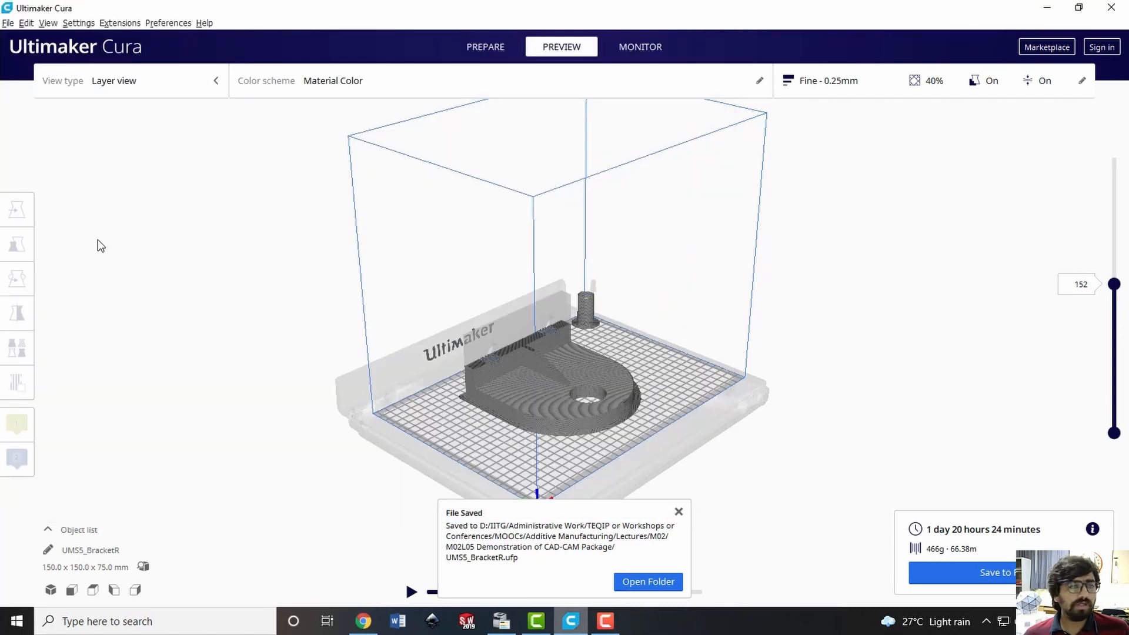
# Save the Cura project as the 3MF file UMS5_BracketR in the same folder
pyautogui.hotkey('ctrl', 's')
pyautogui.click(698, 436)
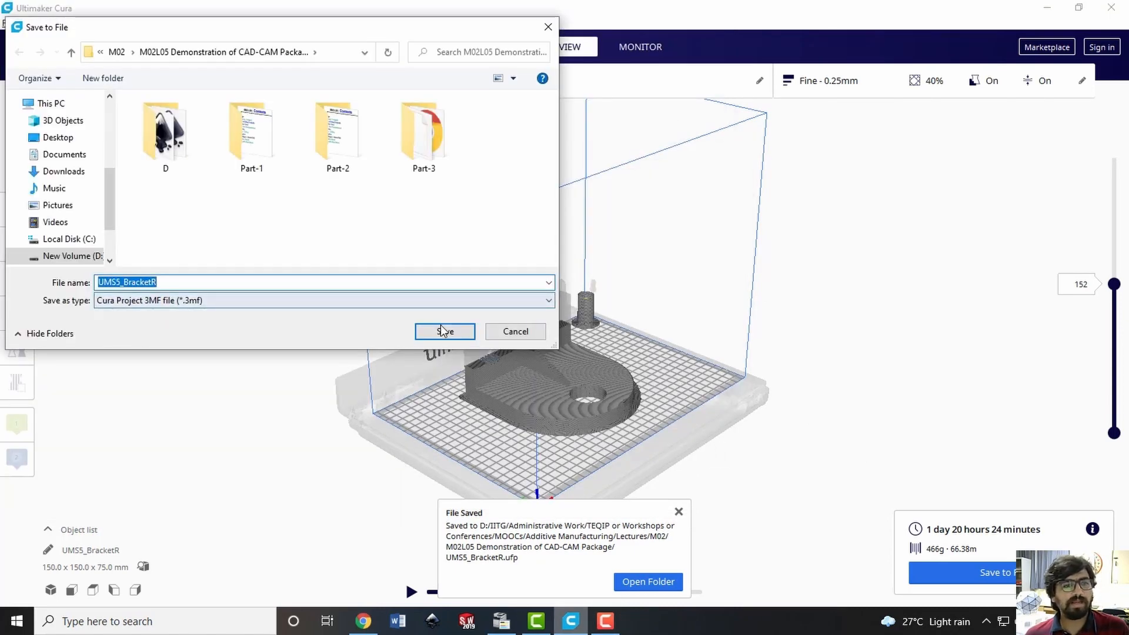
pyautogui.click(445, 331)
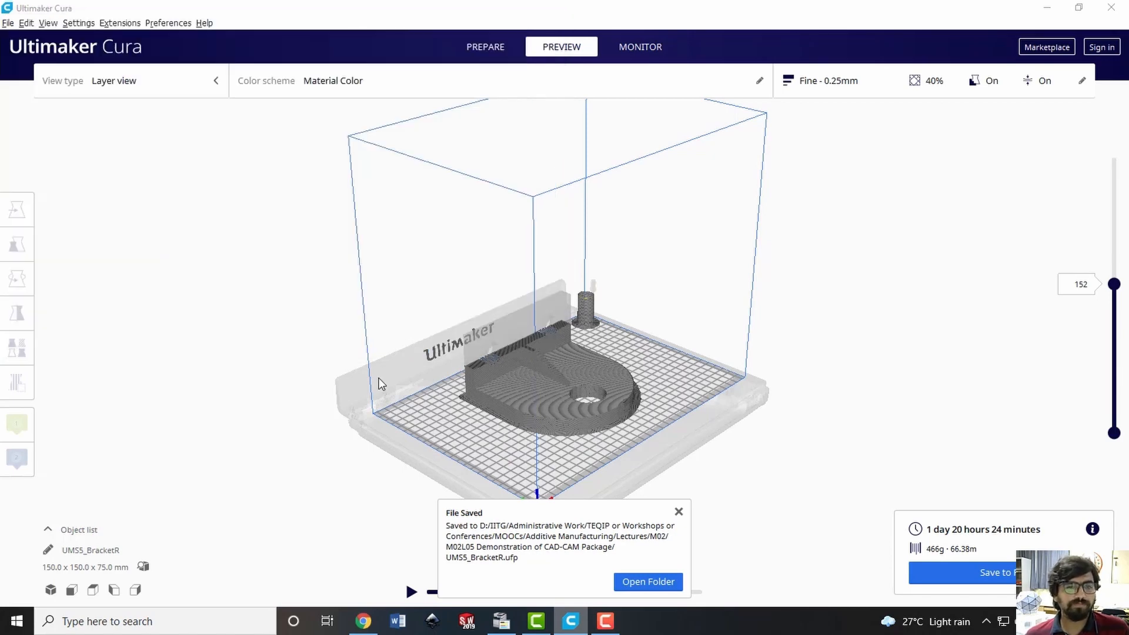
# Export the sliced bracket as the G-code file UMS5_BracketR in the "M02L05 Demonstration of CAD-CAM Package" folder
pyautogui.click(9, 24)
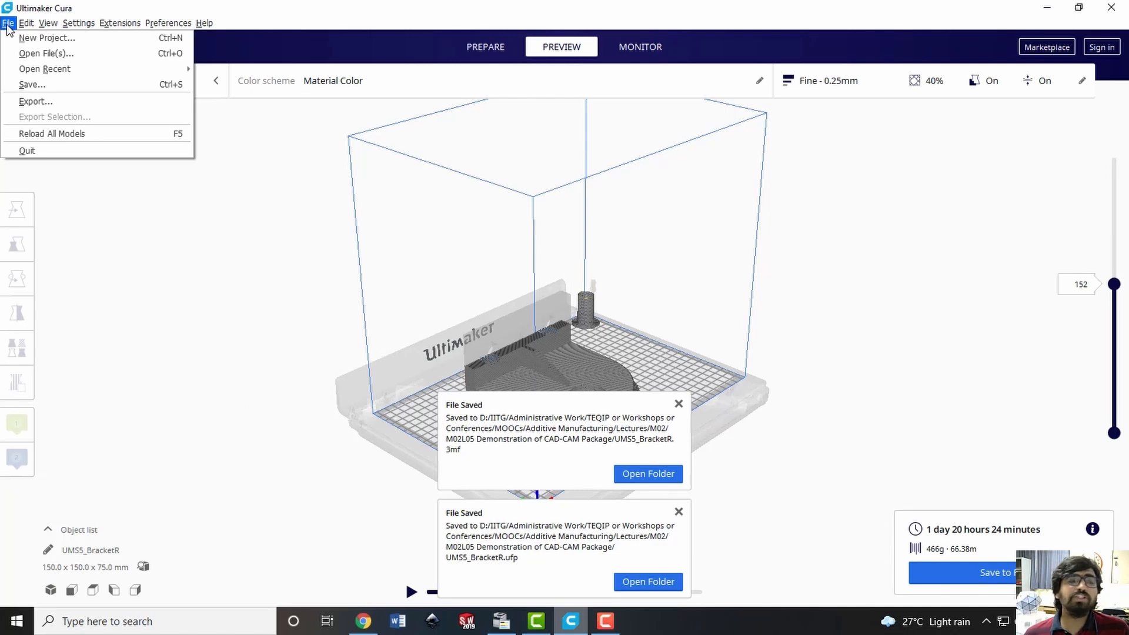
pyautogui.click(41, 101)
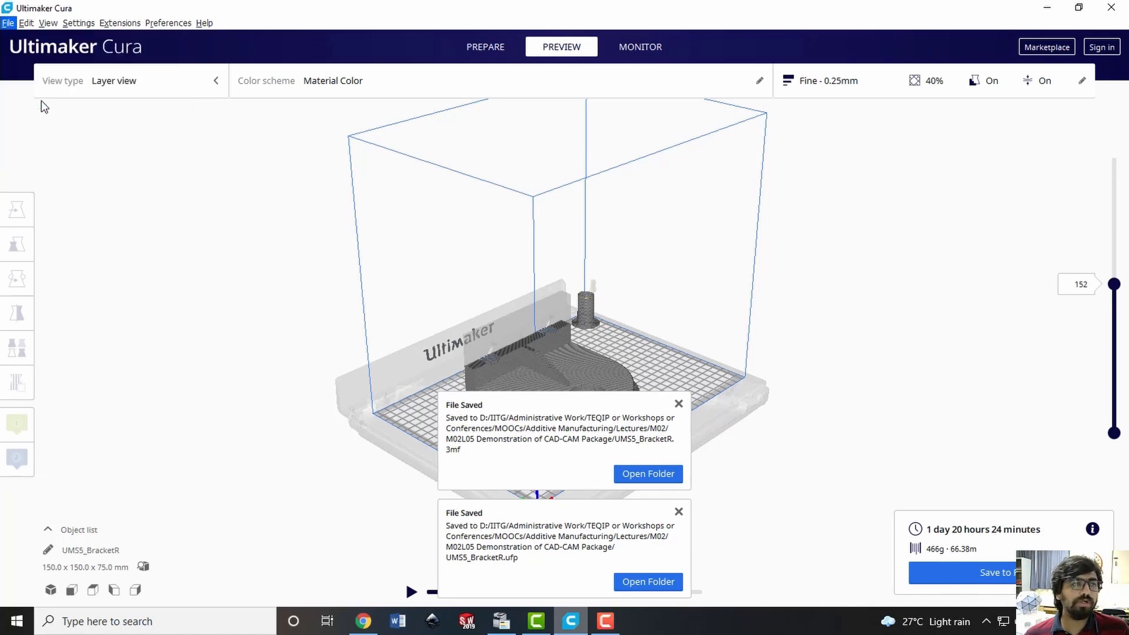
pyautogui.click(355, 299)
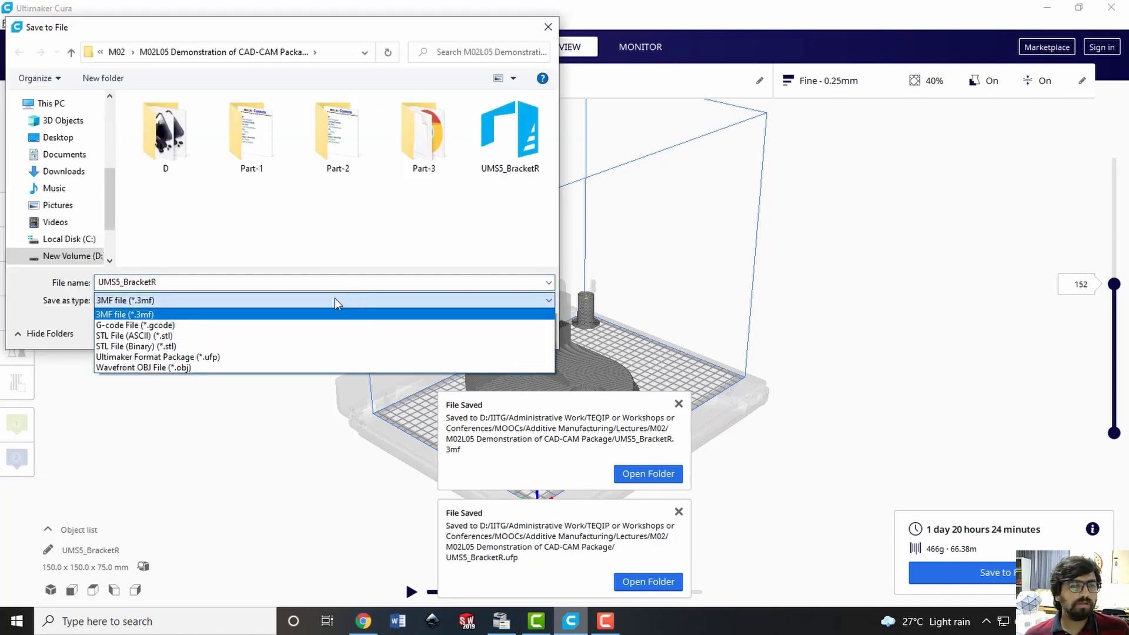
pyautogui.click(167, 325)
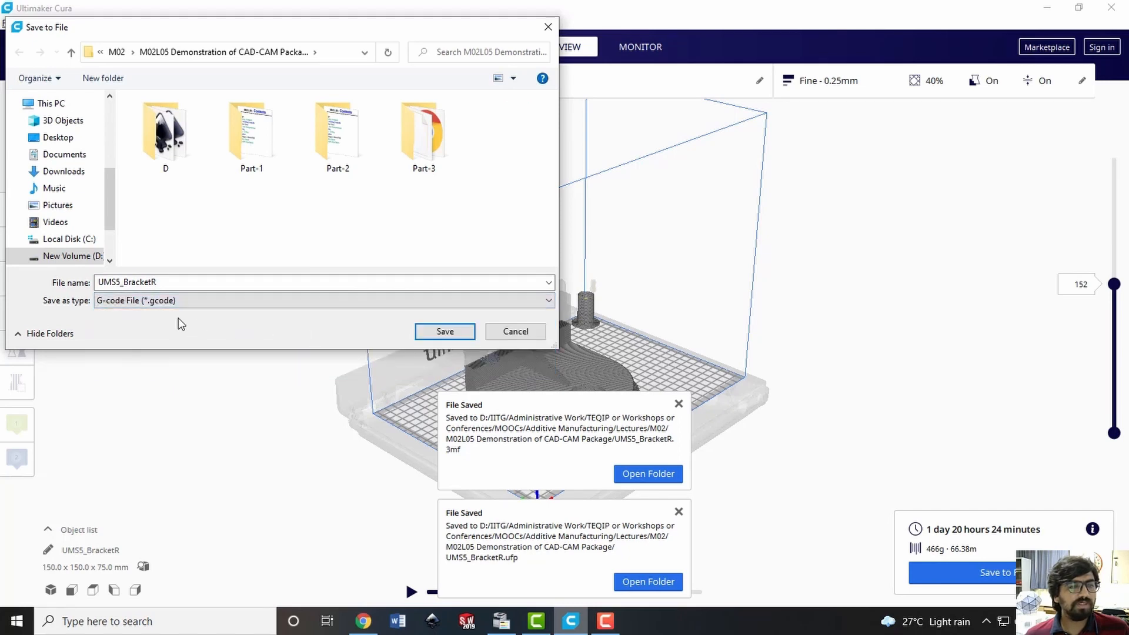
pyautogui.click(179, 285)
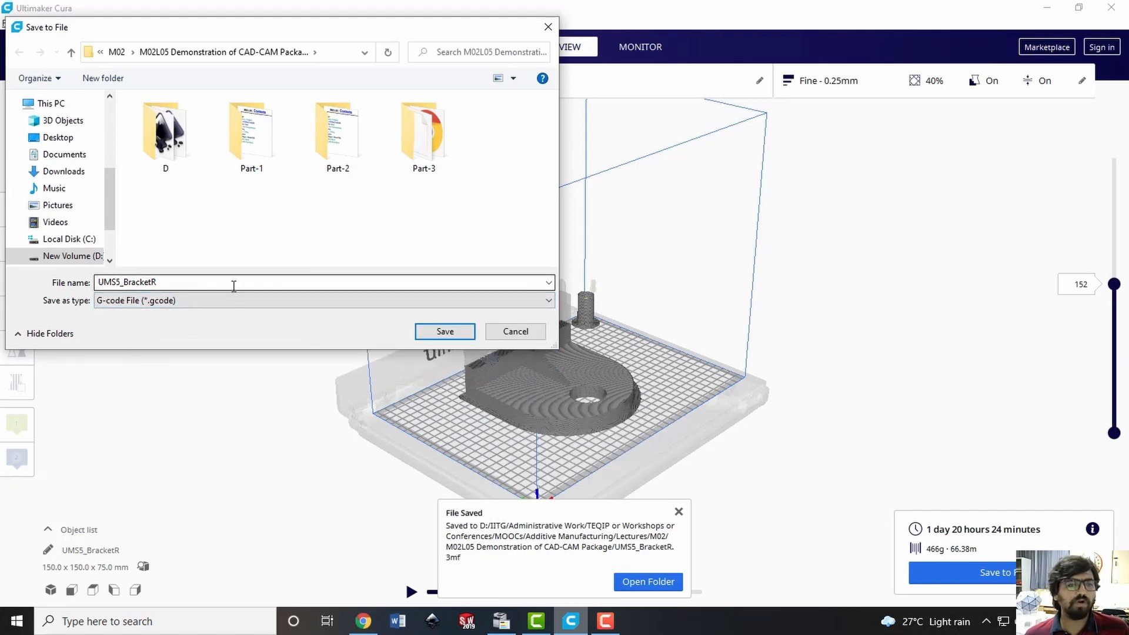
pyautogui.click(443, 333)
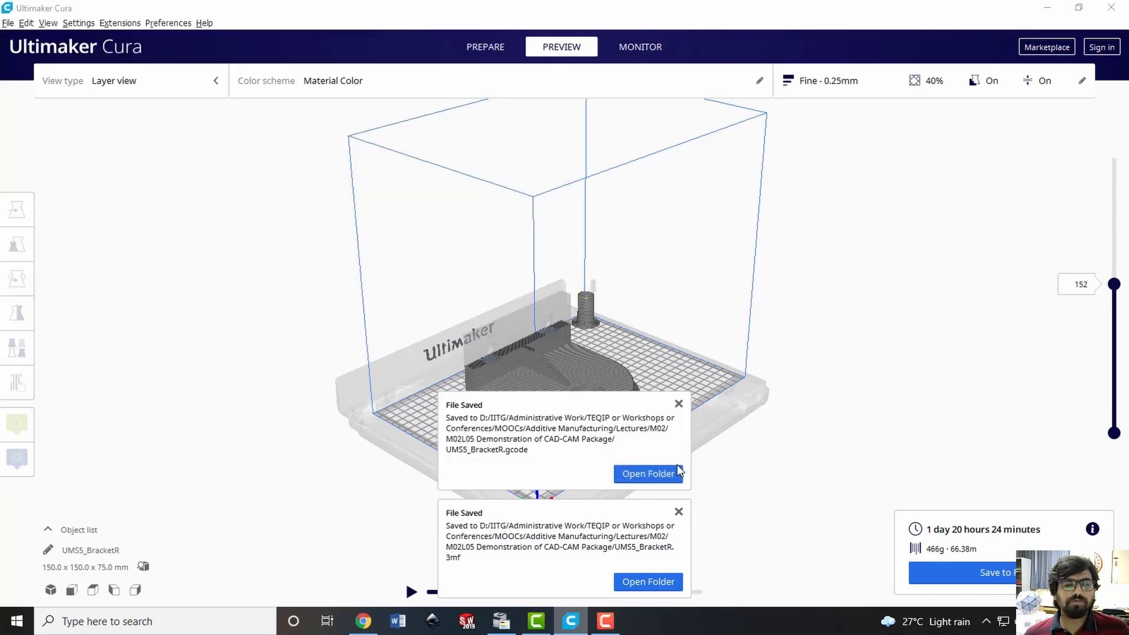
# Open the folder containing the exported file and open the UMS5_BracketR G-code toolpath in Notepad++
pyautogui.click(653, 473)
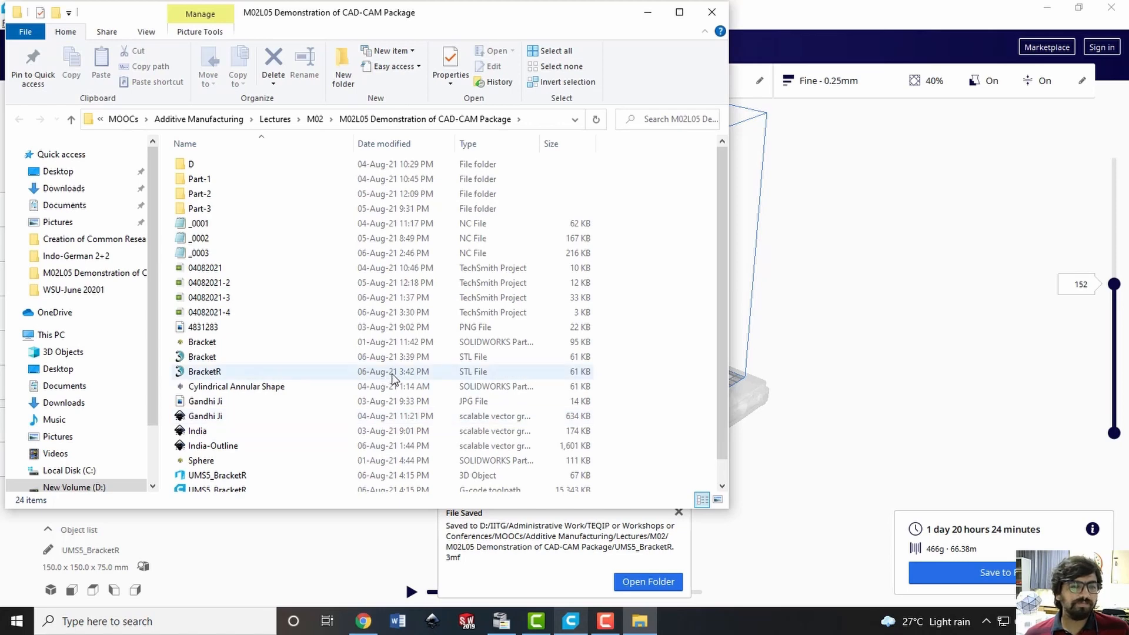
pyautogui.click(679, 12)
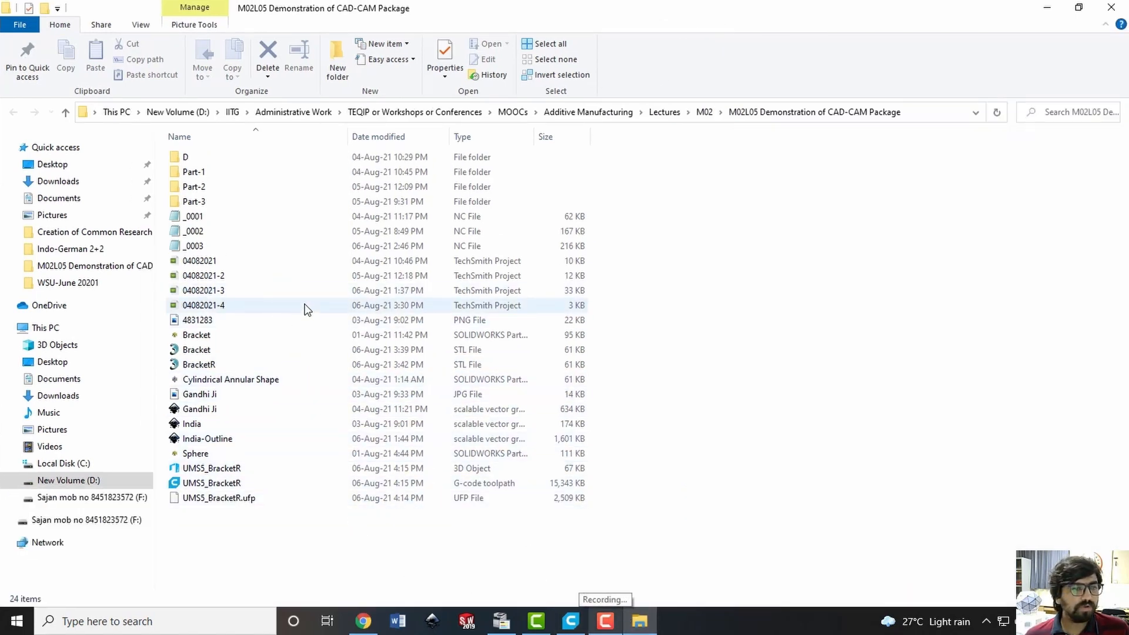
pyautogui.click(268, 482)
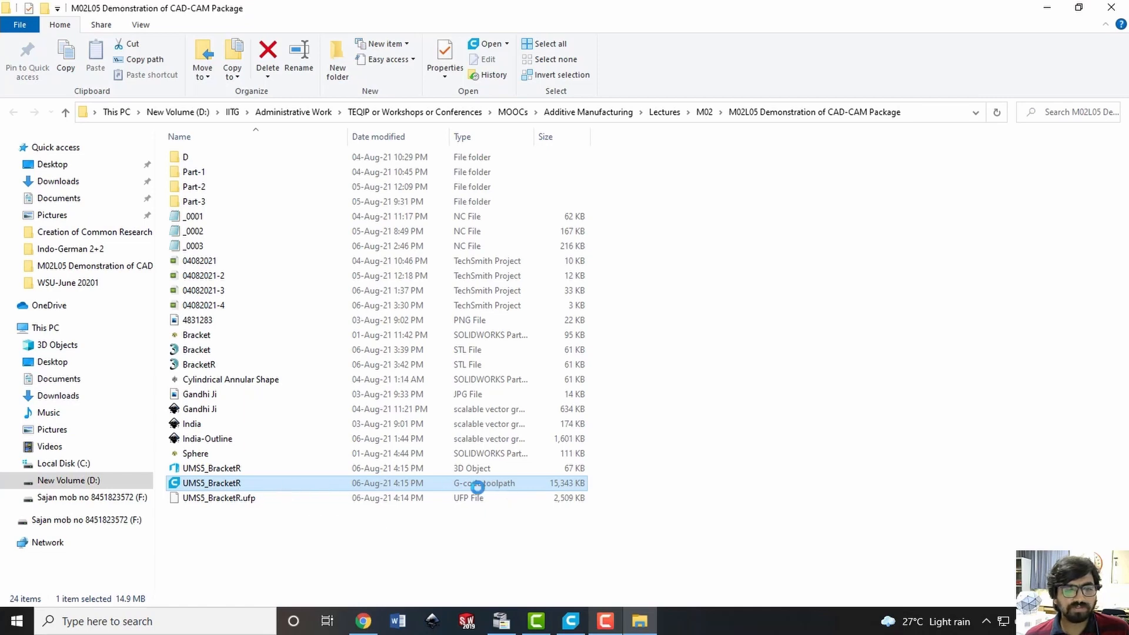
pyautogui.rightClick(282, 488)
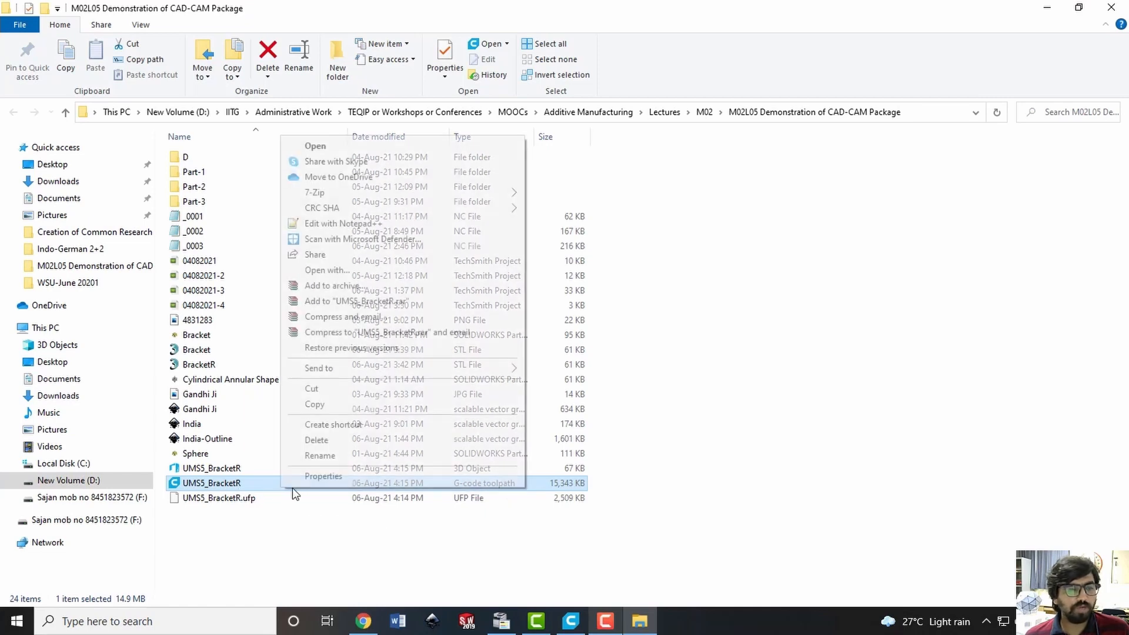
pyautogui.click(367, 224)
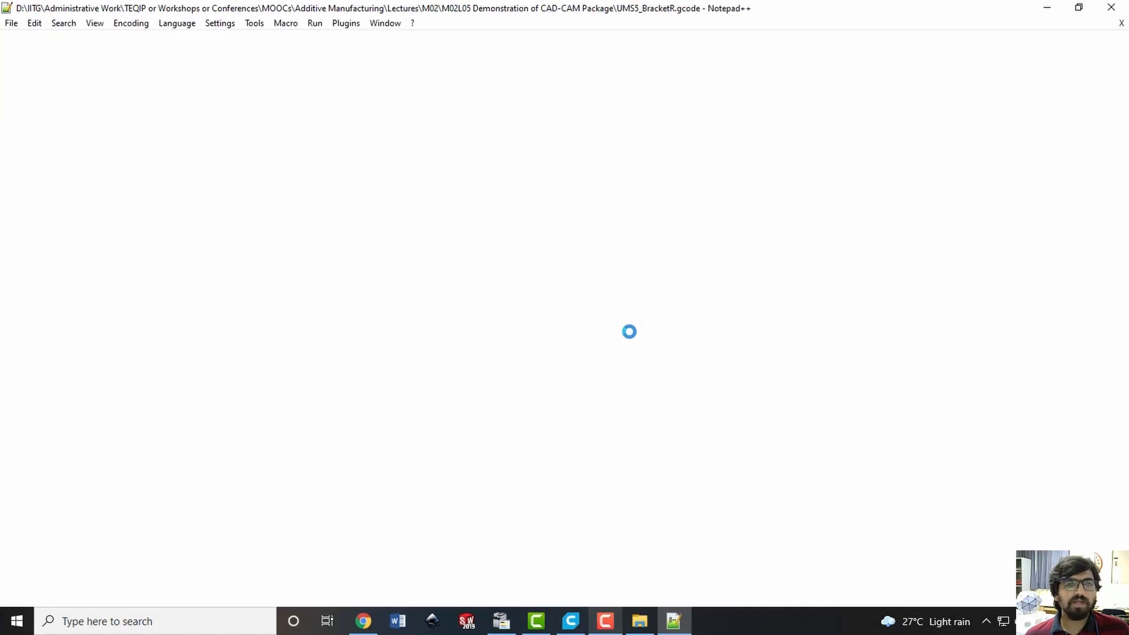
pyautogui.click(585, 247)
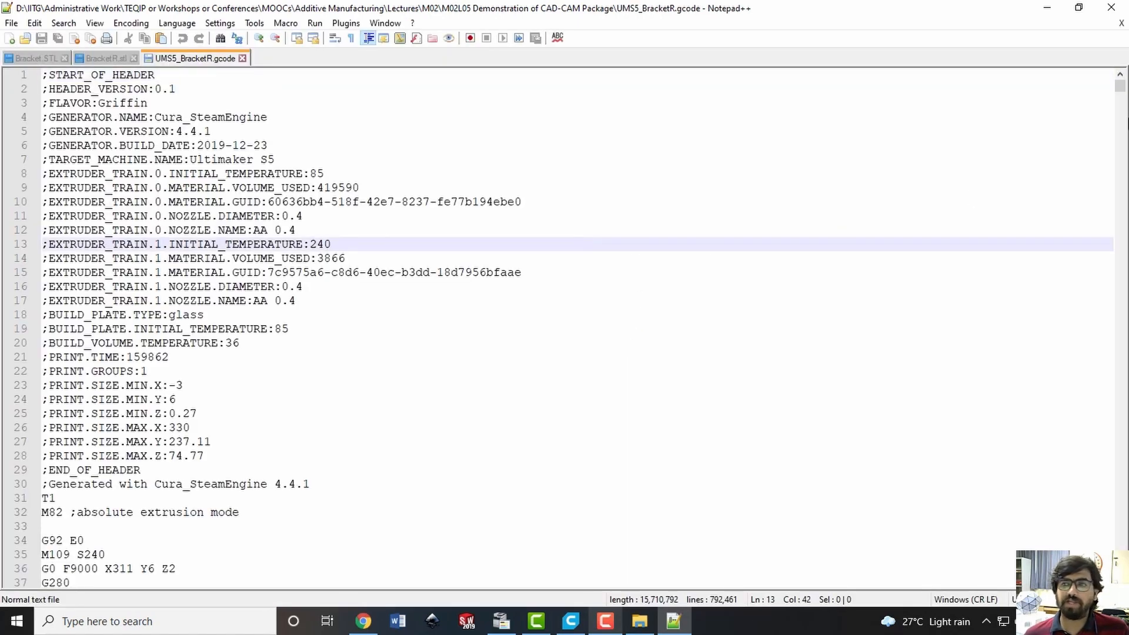
# Examine the G-code from its header and first-layer moves through to the settings block at the end of the file
pyautogui.moveTo(1119, 87); pyautogui.dragTo(1117, 533)
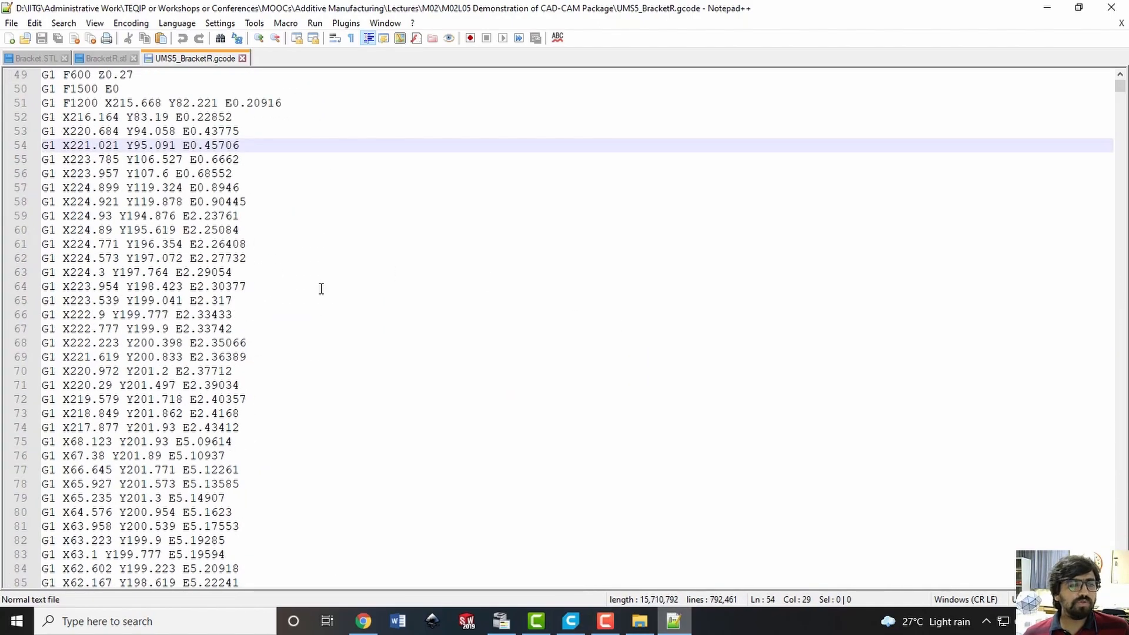
pyautogui.scroll(-4, 321, 289)
pyautogui.scroll(7, 328, 288)
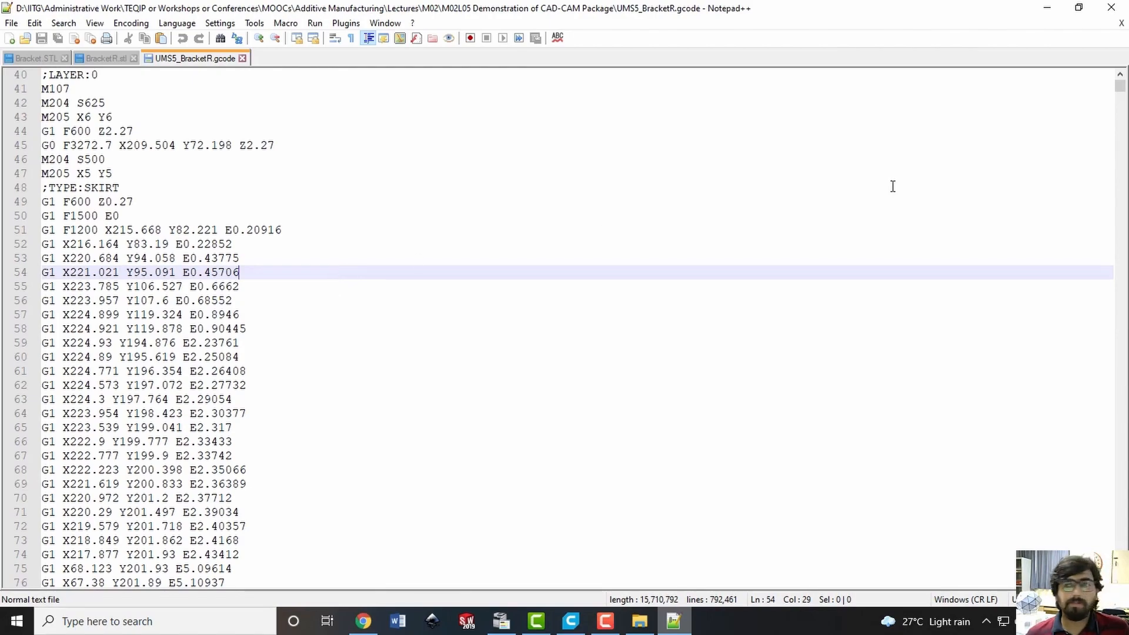
pyautogui.moveTo(1120, 87); pyautogui.dragTo(1122, 596)
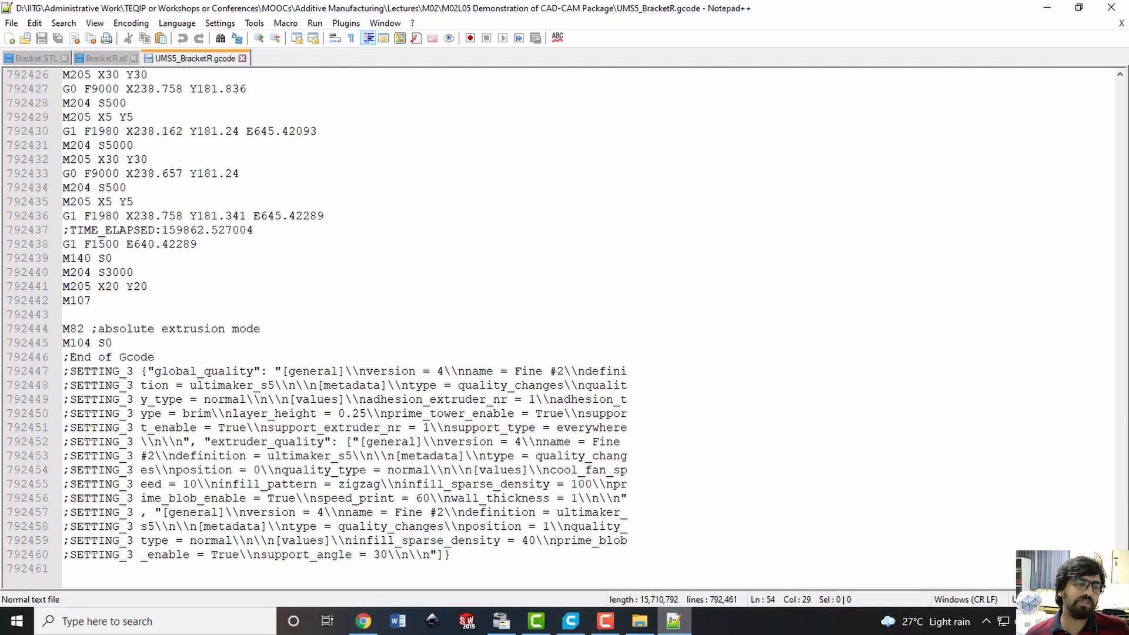
pyautogui.scroll(-12, 399, 404)
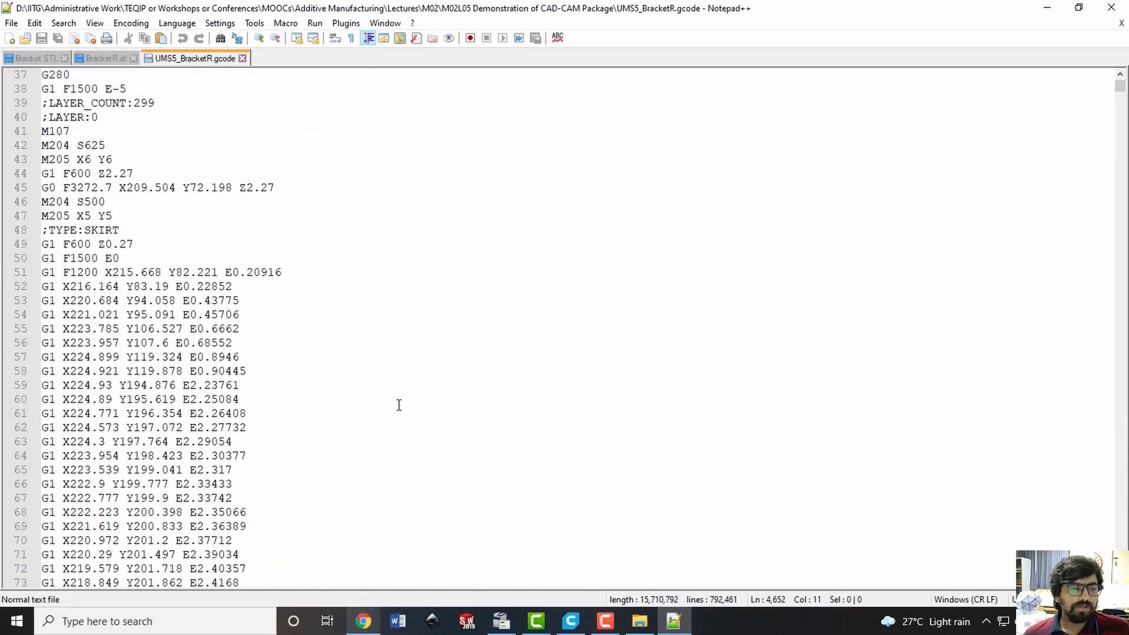
pyautogui.click(400, 401)
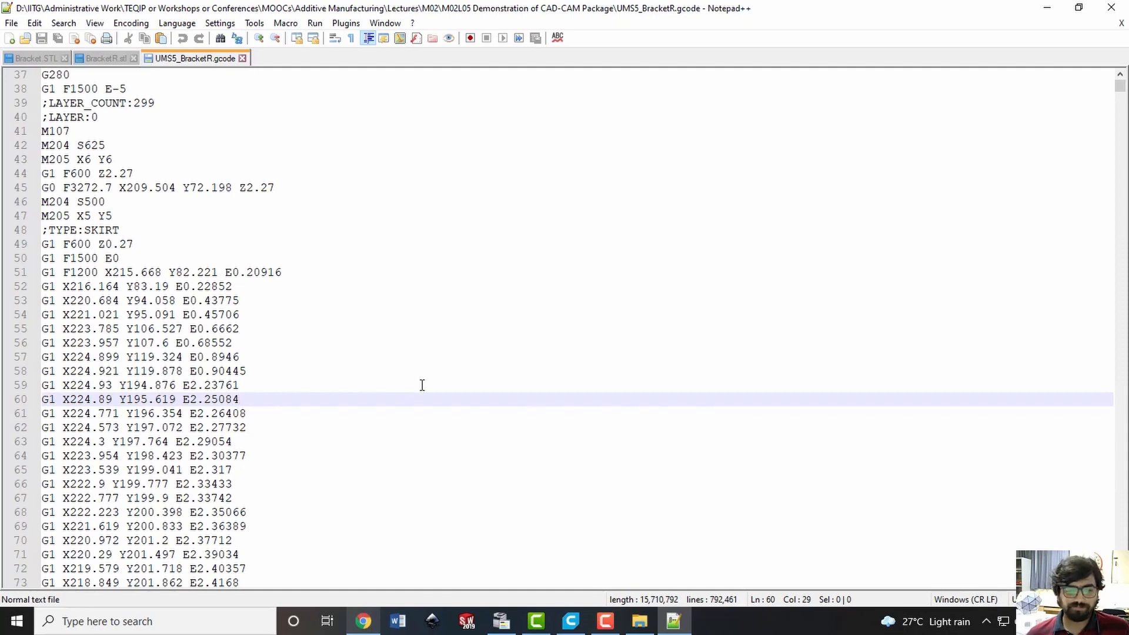
# Look at the open PowerShape and PowerMill Ultimate 2020 windows and return to the empty PowerShape model
pyautogui.click(571, 621)
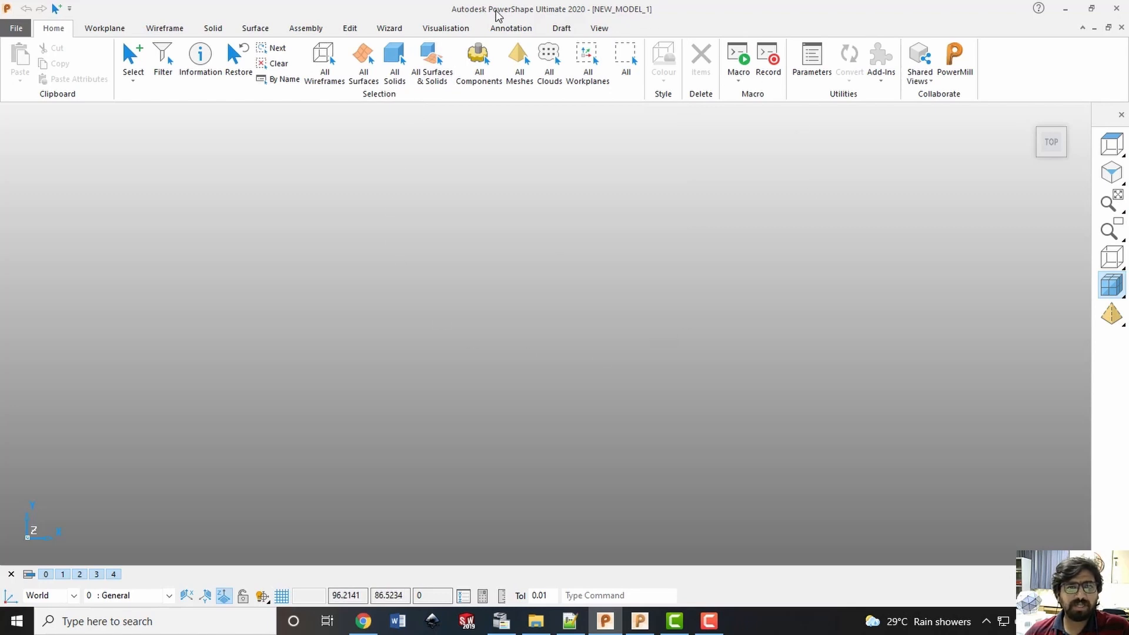
pyautogui.click(642, 623)
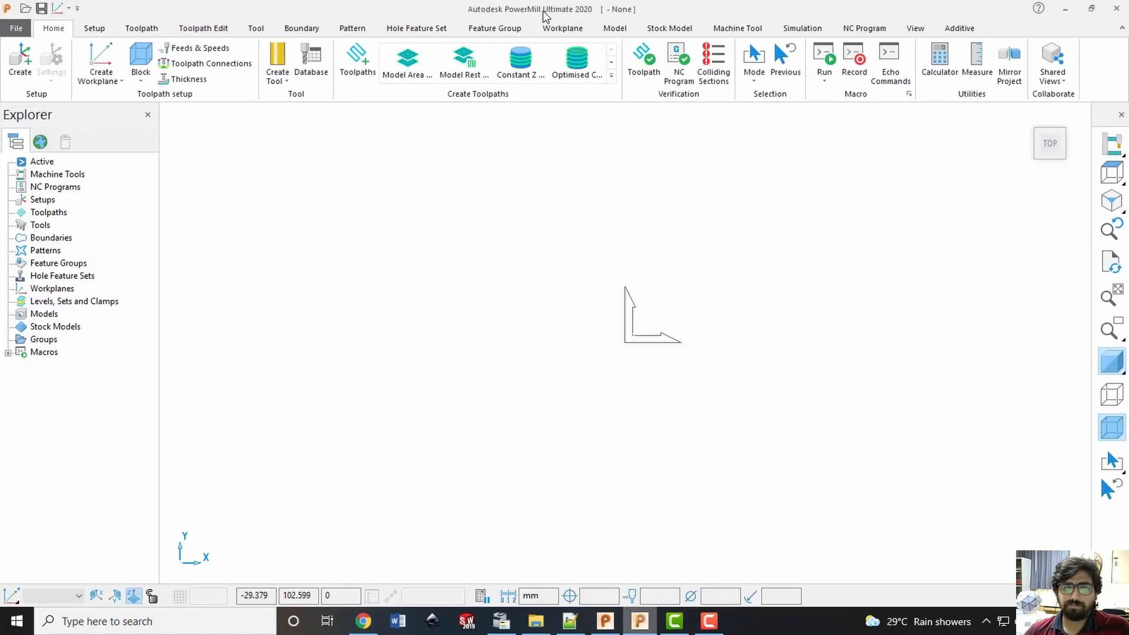
pyautogui.click(1066, 9)
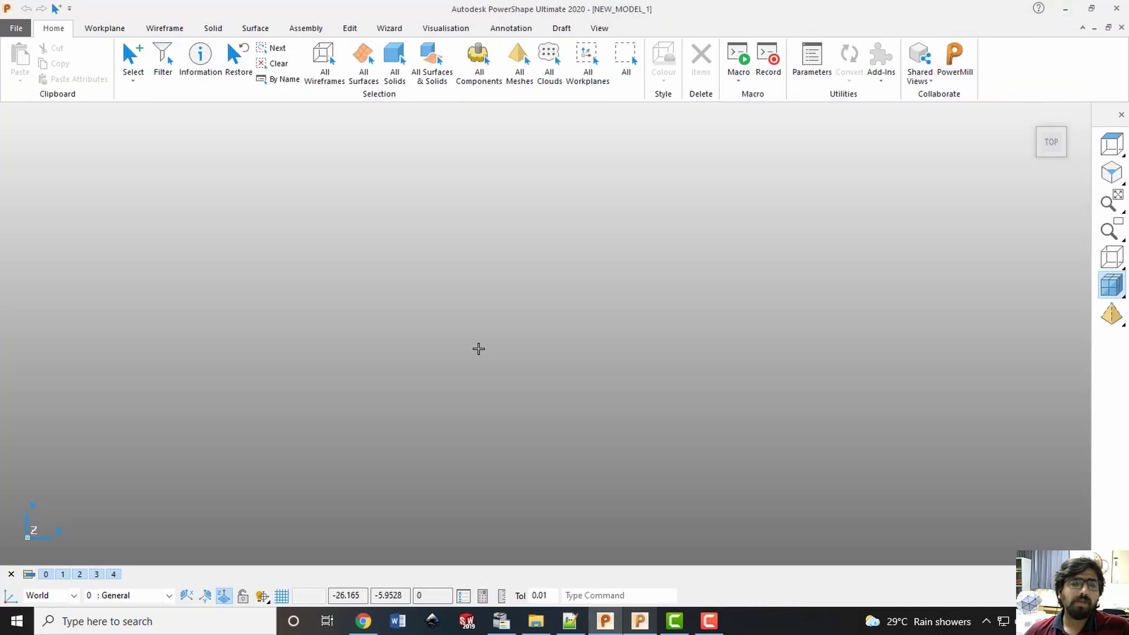
pyautogui.click(642, 622)
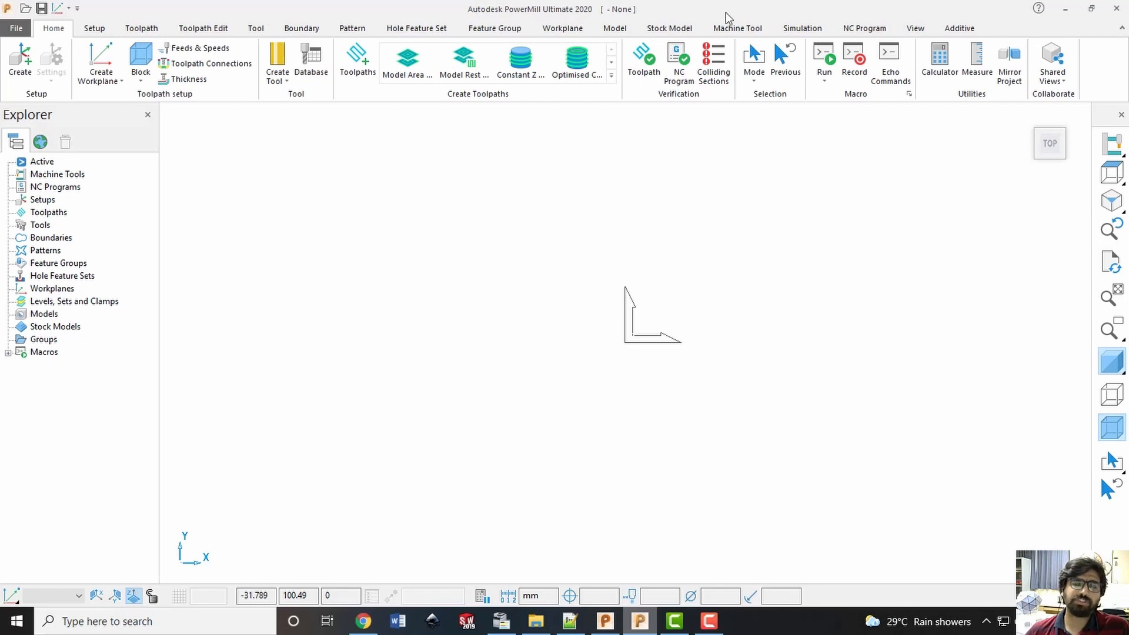
pyautogui.click(1075, 9)
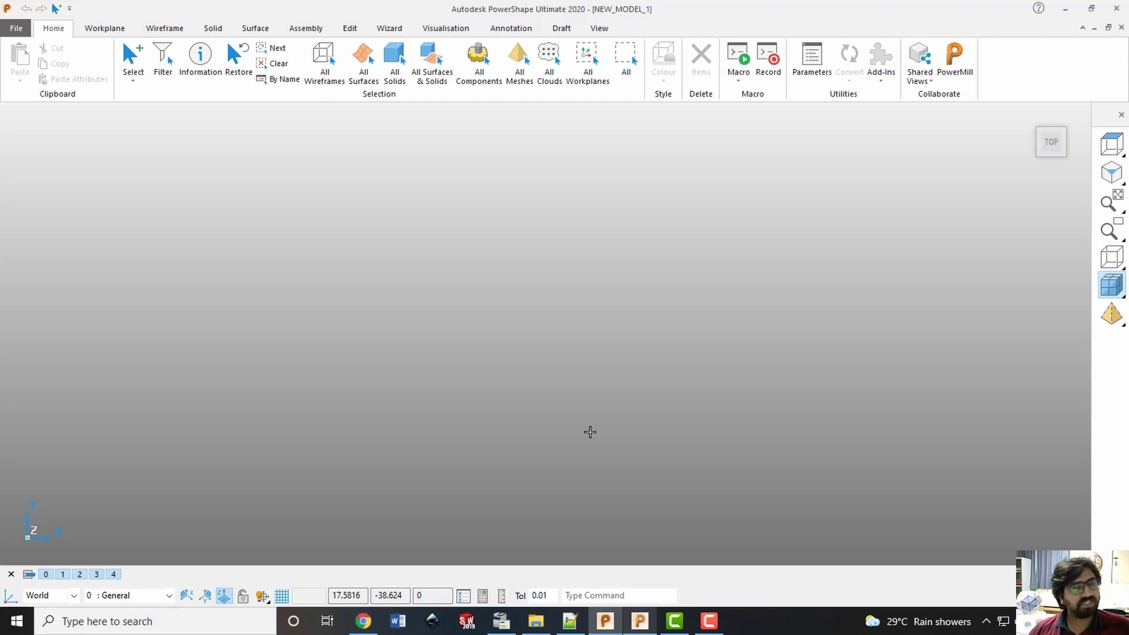
# Import the SOLIDWORKS part Bracket from the "M02L05 Demonstration of CAD-CAM Package" folder into the PowerShape model and dismiss the import report
pyautogui.click(536, 621)
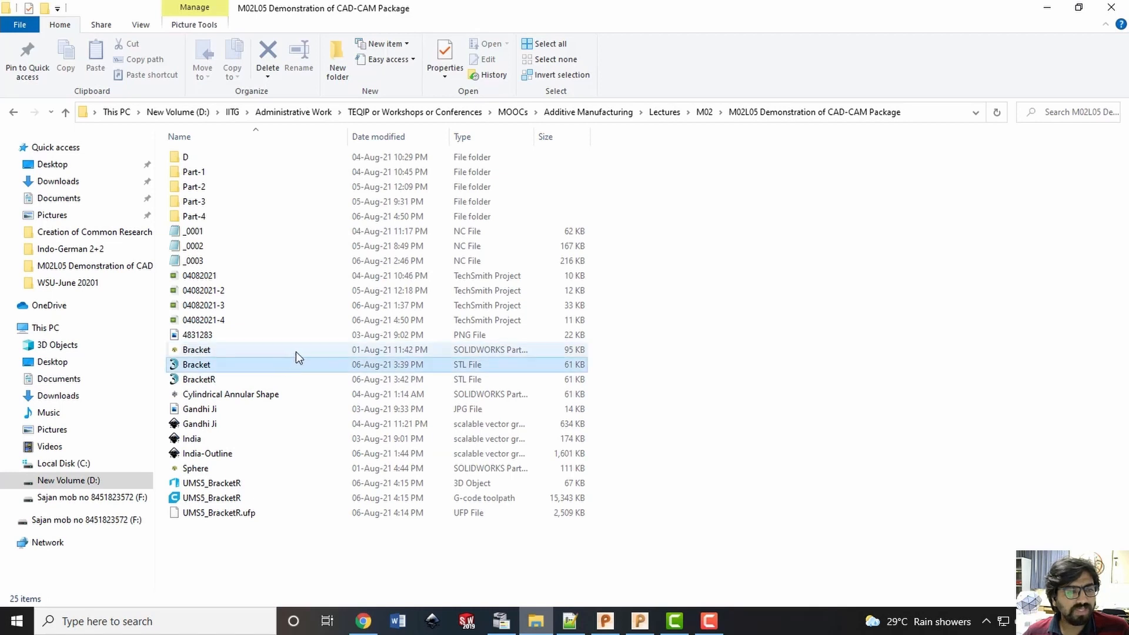
pyautogui.click(254, 350)
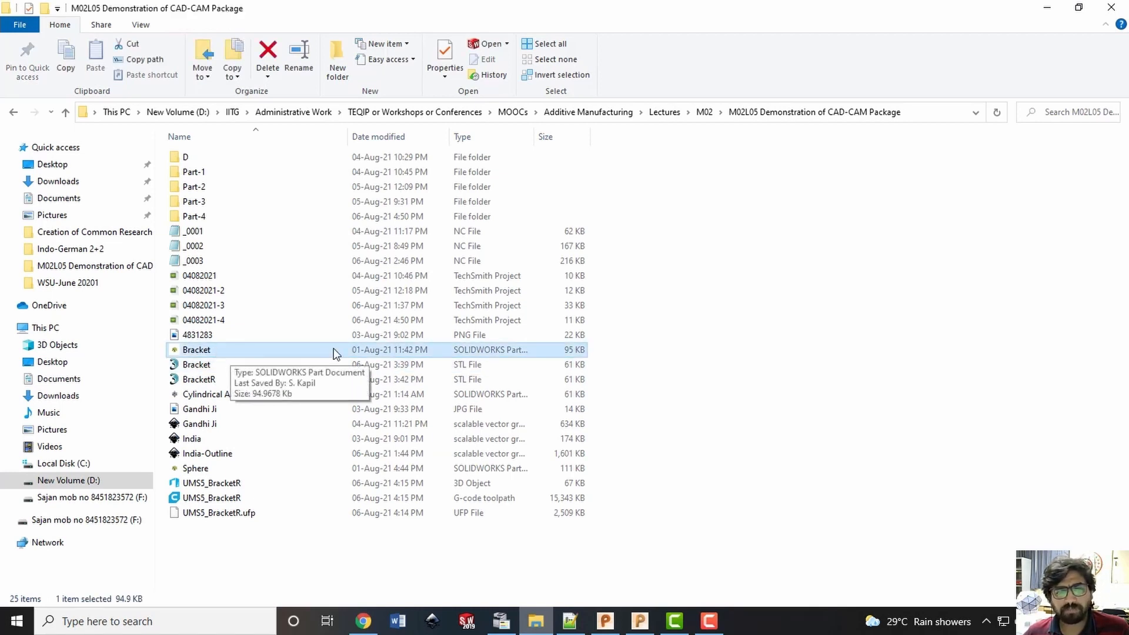
pyautogui.doubleClick(533, 136)
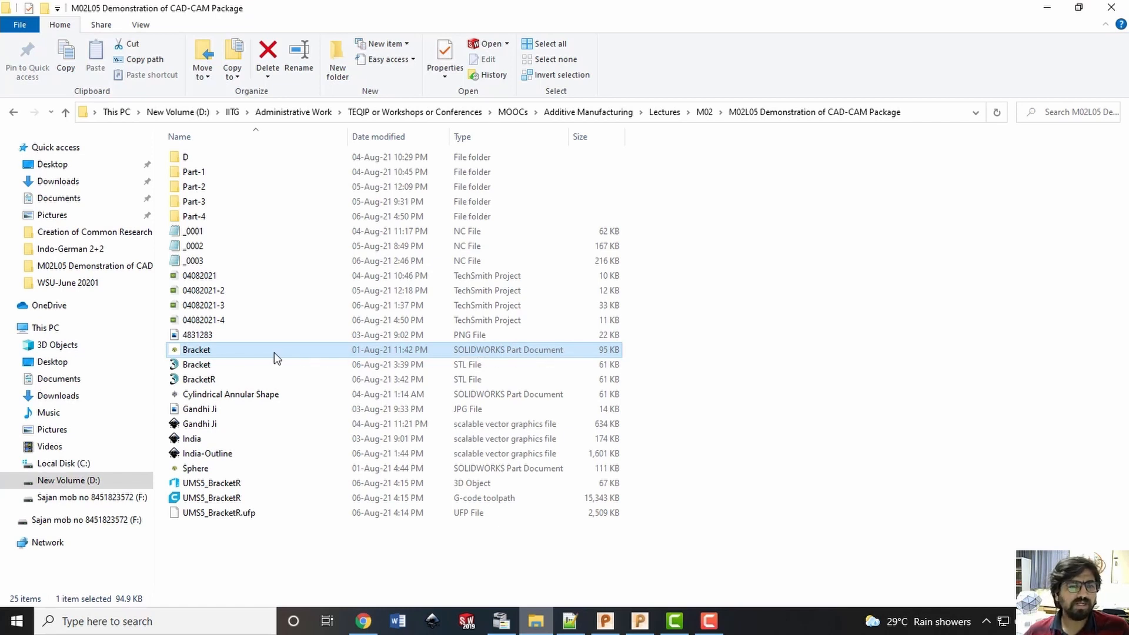
pyautogui.moveTo(280, 352); pyautogui.dragTo(571, 360)
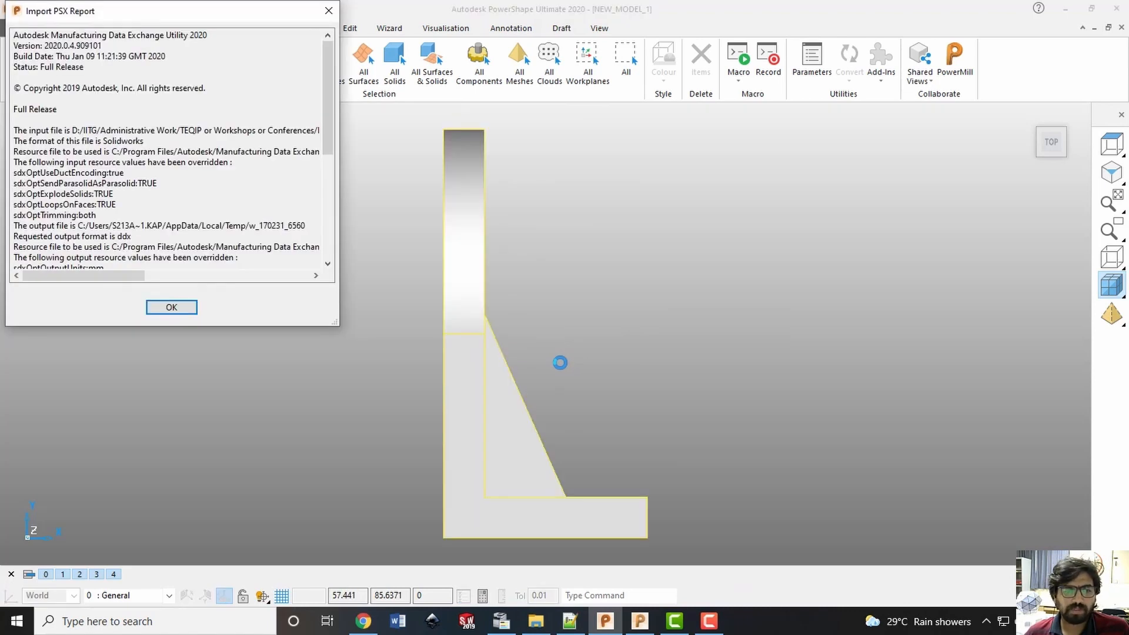
pyautogui.click(171, 308)
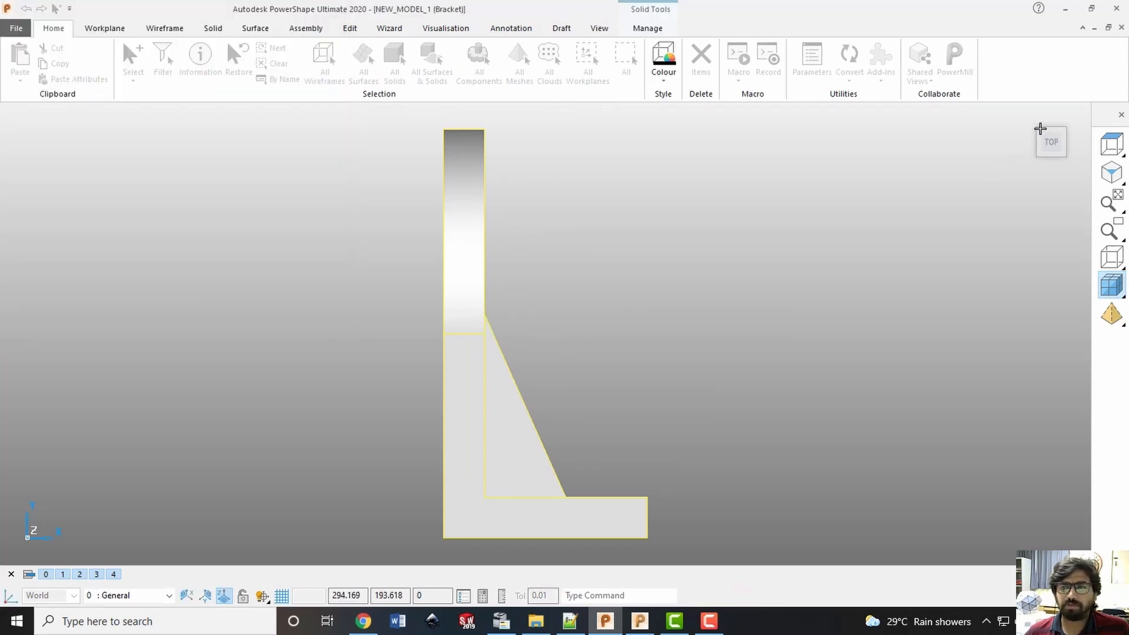
# Deselect the imported bracket and examine its upright plate, rib, base and holes from several directions
pyautogui.click(1042, 132)
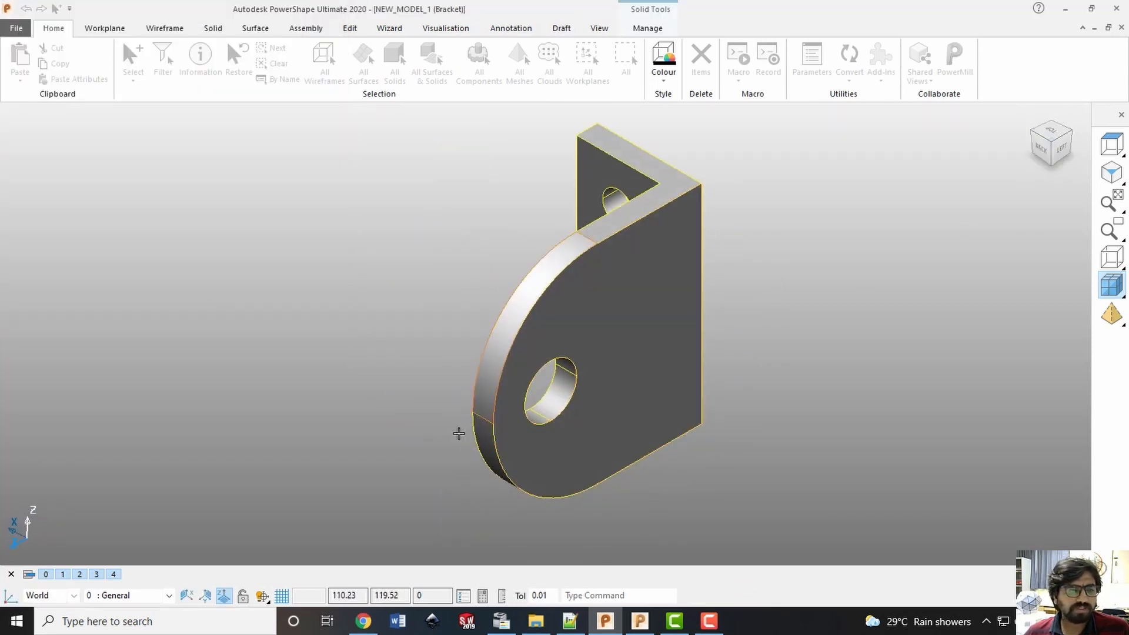
pyautogui.moveTo(459, 434); pyautogui.dragTo(708, 240, button='middle')
pyautogui.scroll(1, 582, 351)
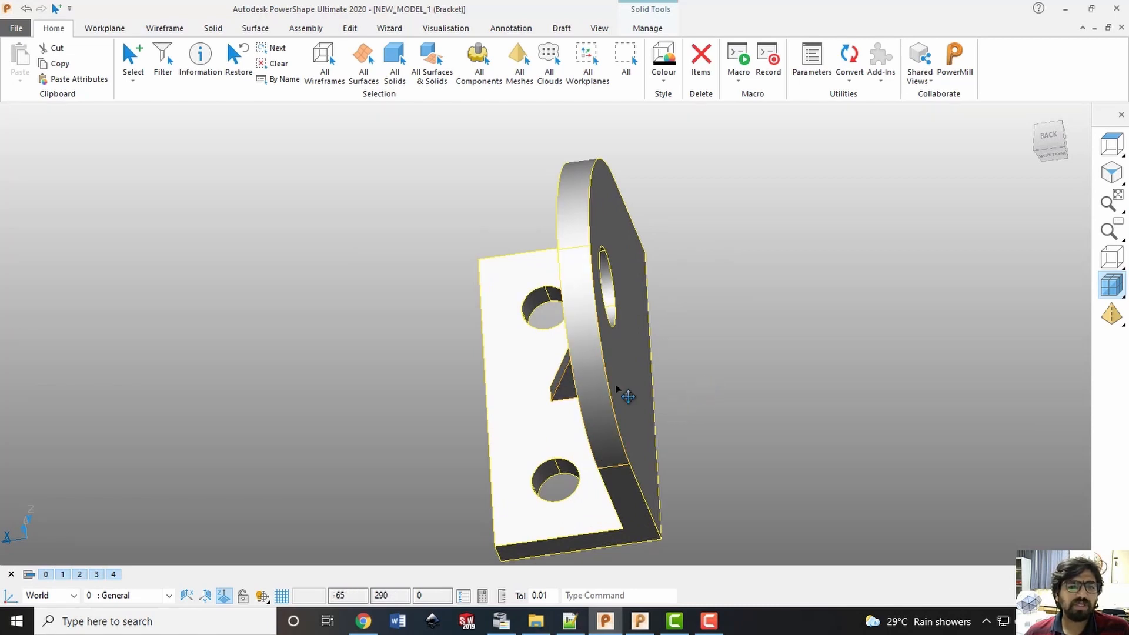
pyautogui.click(1023, 157)
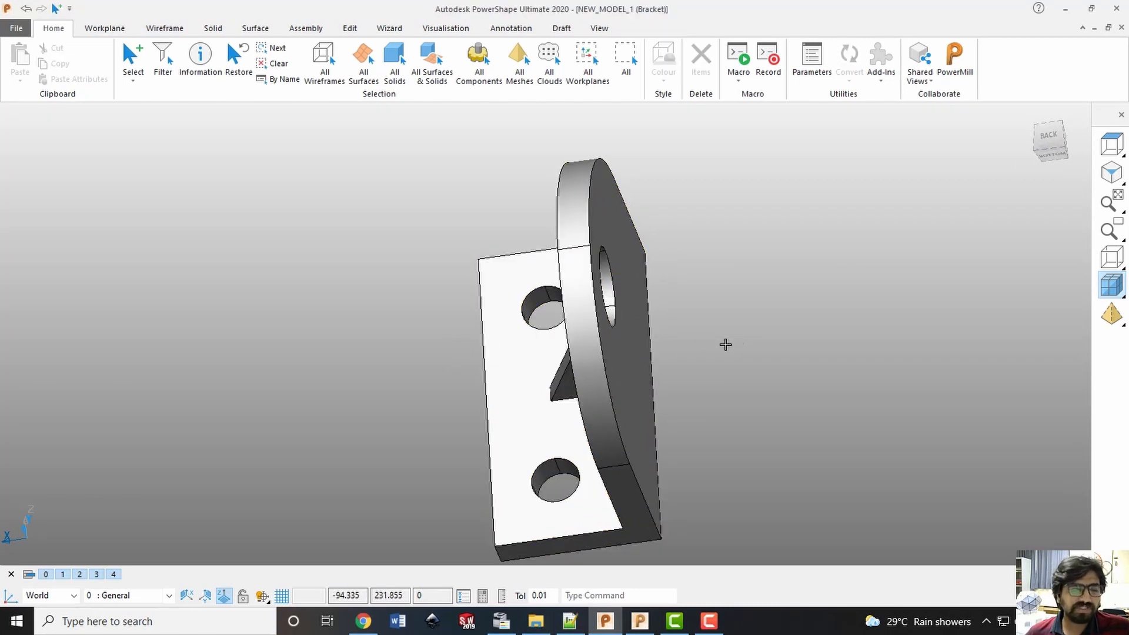
pyautogui.moveTo(700, 360); pyautogui.dragTo(915, 239, button='middle')
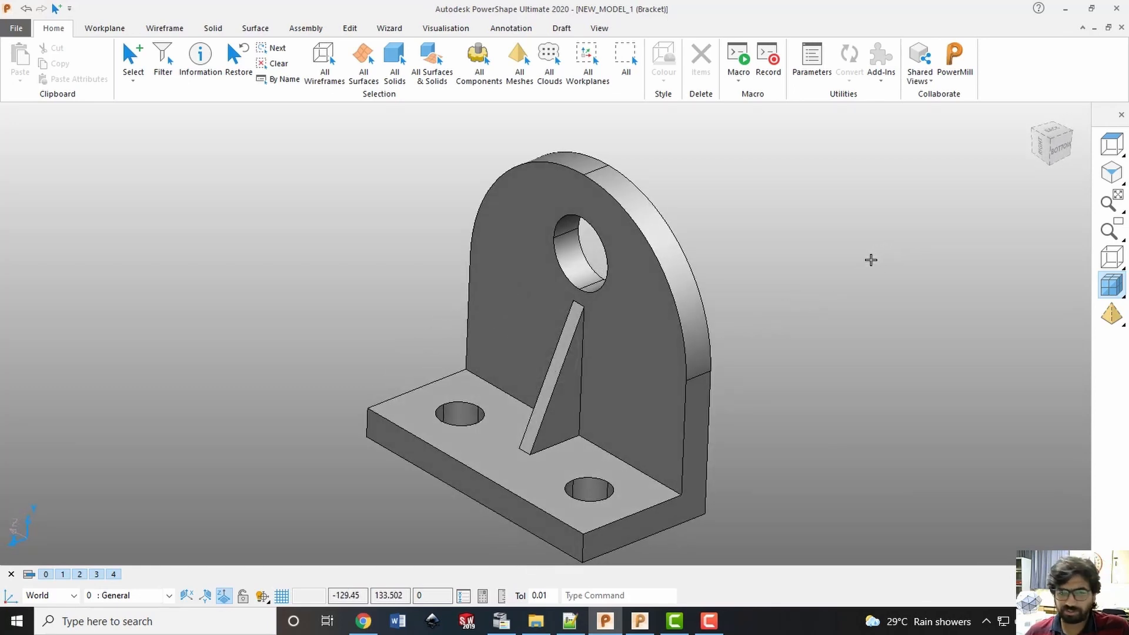
pyautogui.moveTo(418, 348); pyautogui.dragTo(572, 301, button='middle')
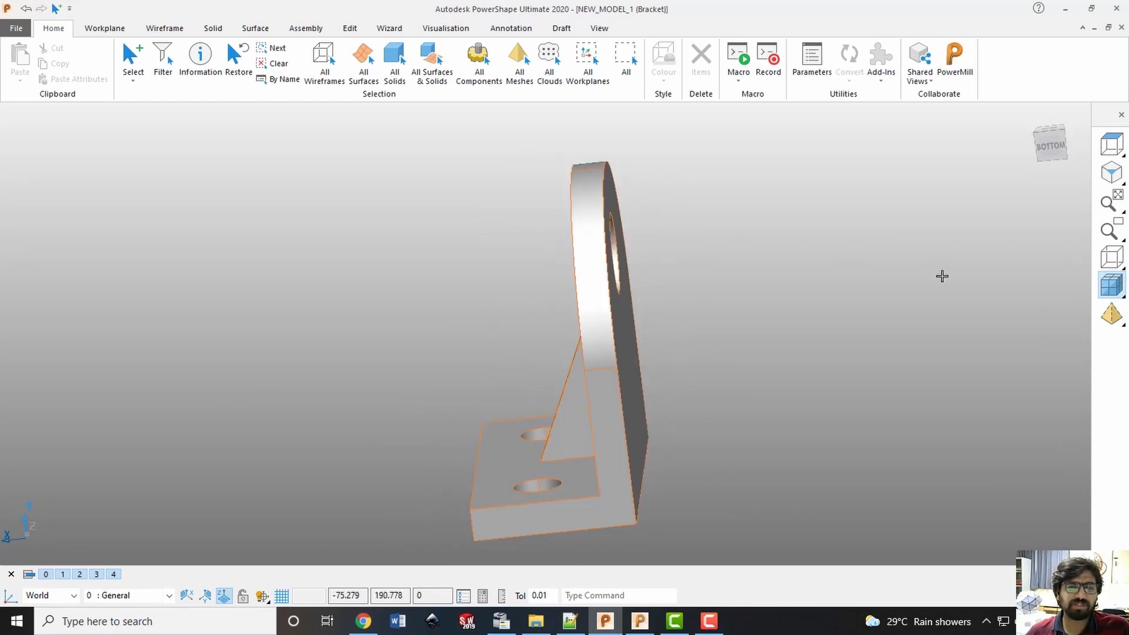
pyautogui.moveTo(464, 389); pyautogui.dragTo(497, 410, button='middle')
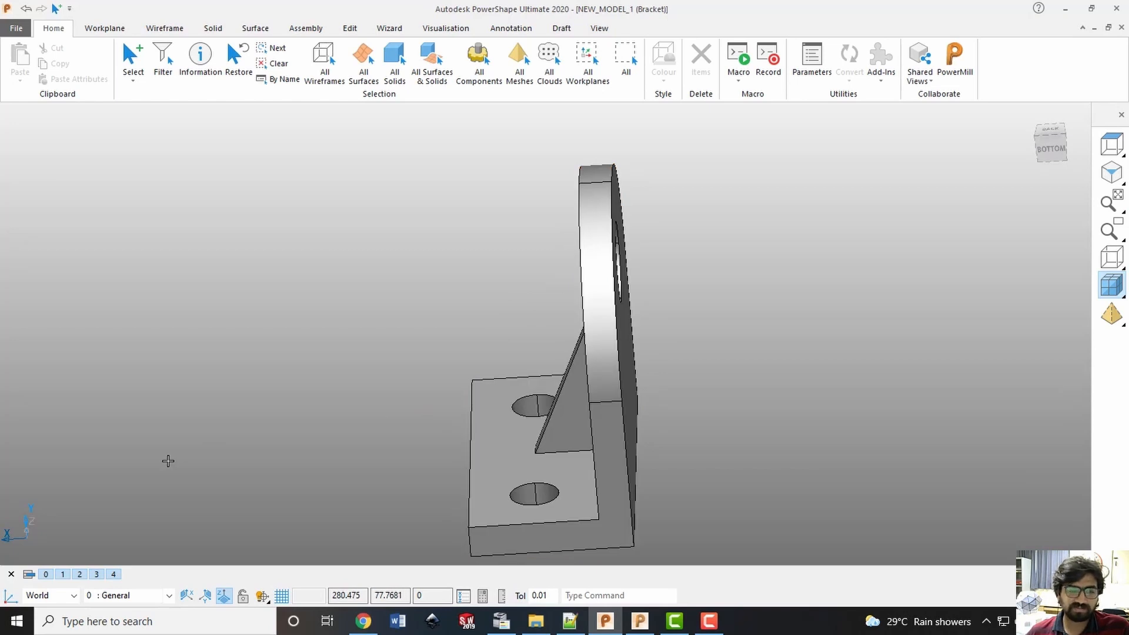
pyautogui.moveTo(524, 341); pyautogui.dragTo(505, 383, button='middle')
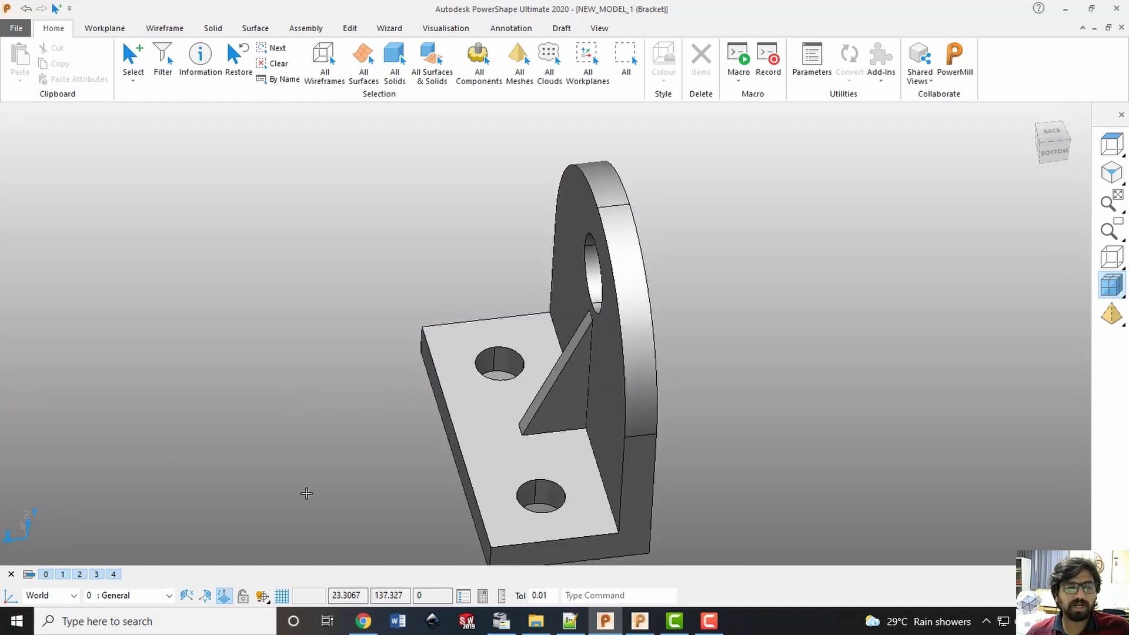
# Rotate the entire bracket 90 degrees about the X axis and deselect it
pyautogui.hotkey('ctrl', 'a')
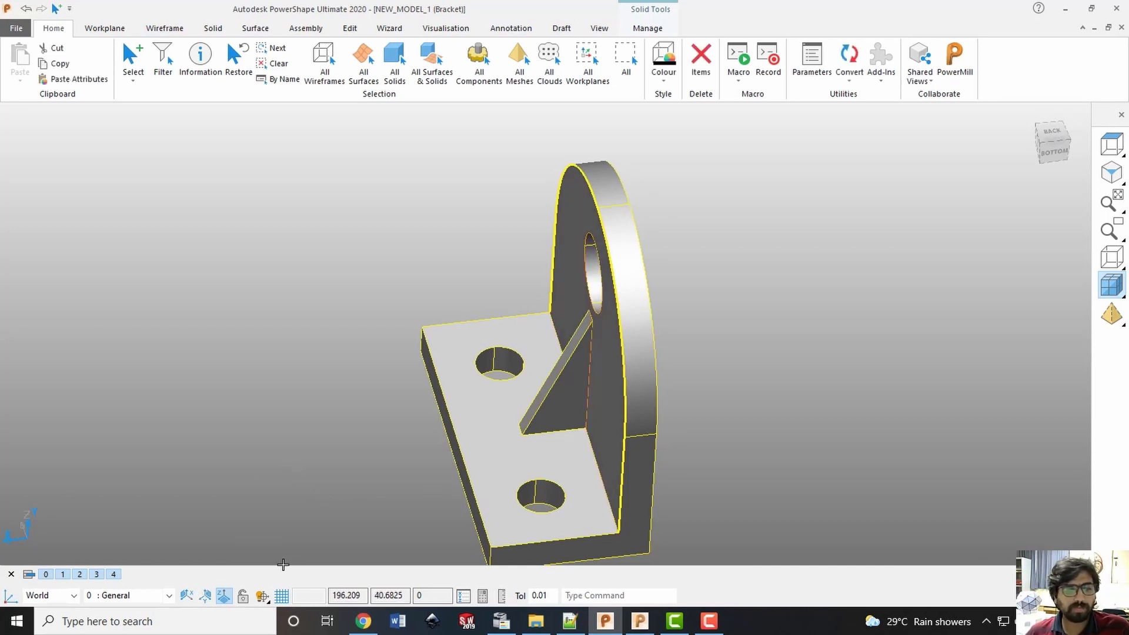
pyautogui.click(185, 600)
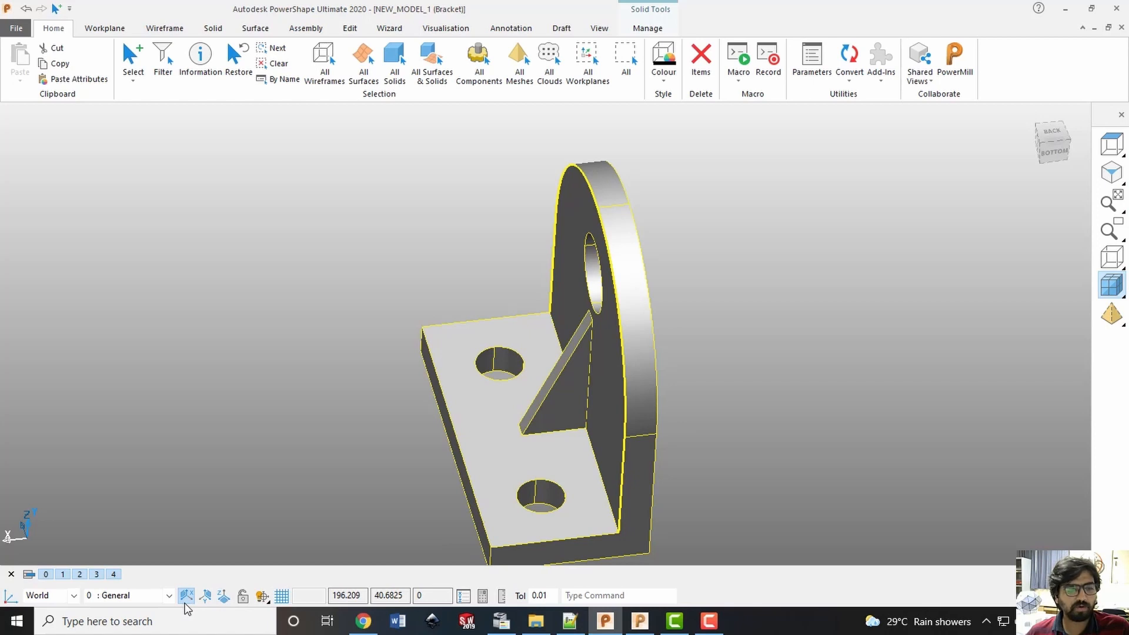
pyautogui.click(346, 33)
pyautogui.click(109, 74)
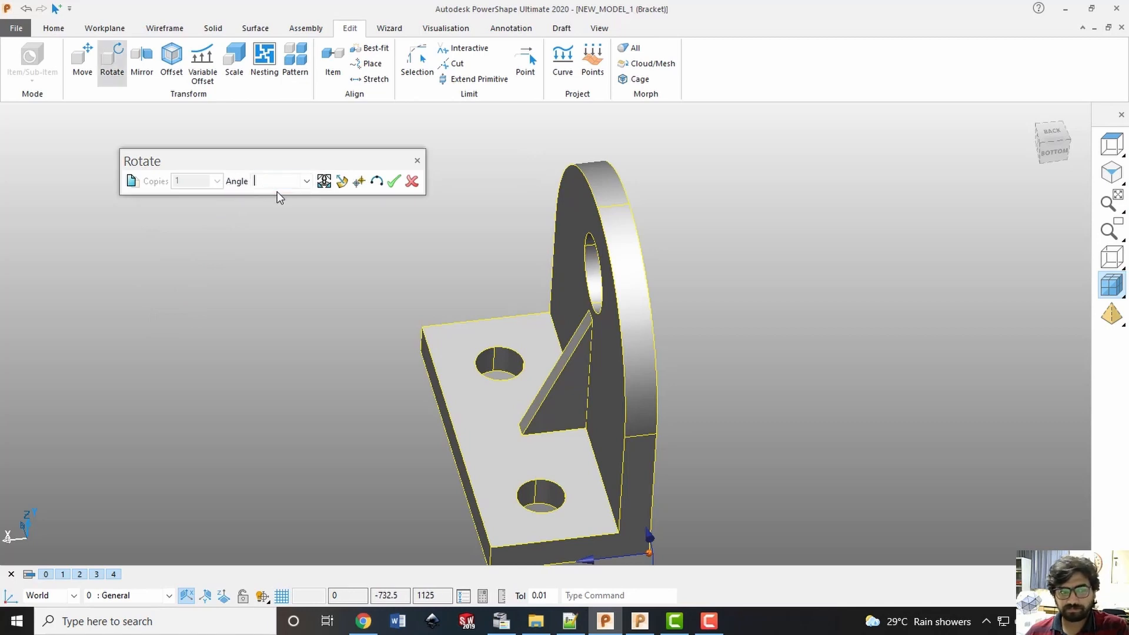
pyautogui.write('90')
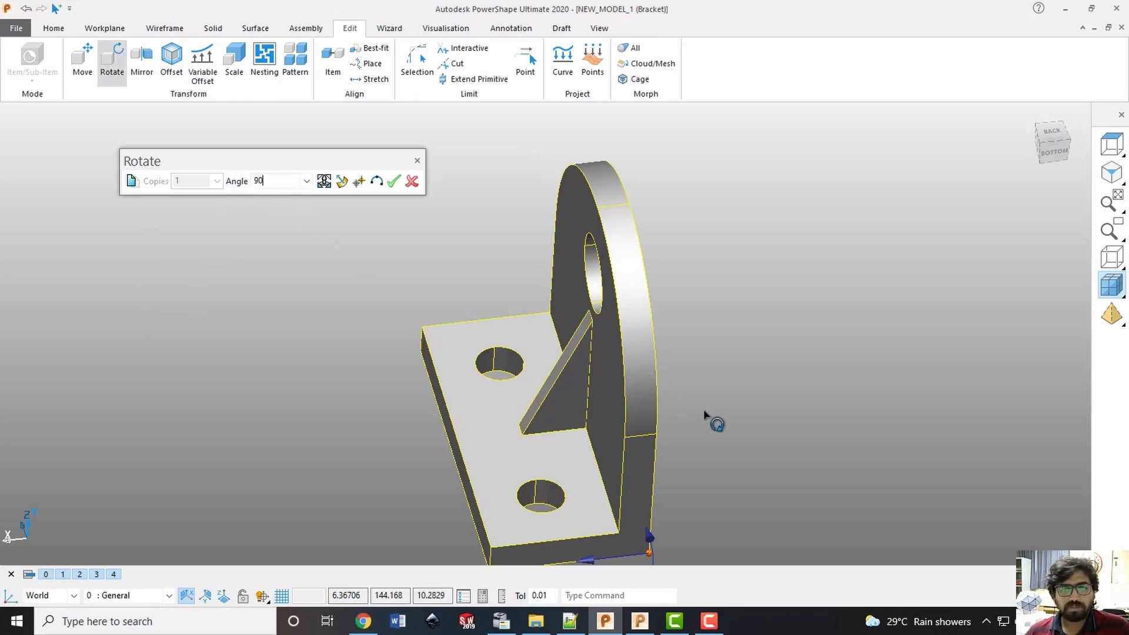
pyautogui.click(339, 240)
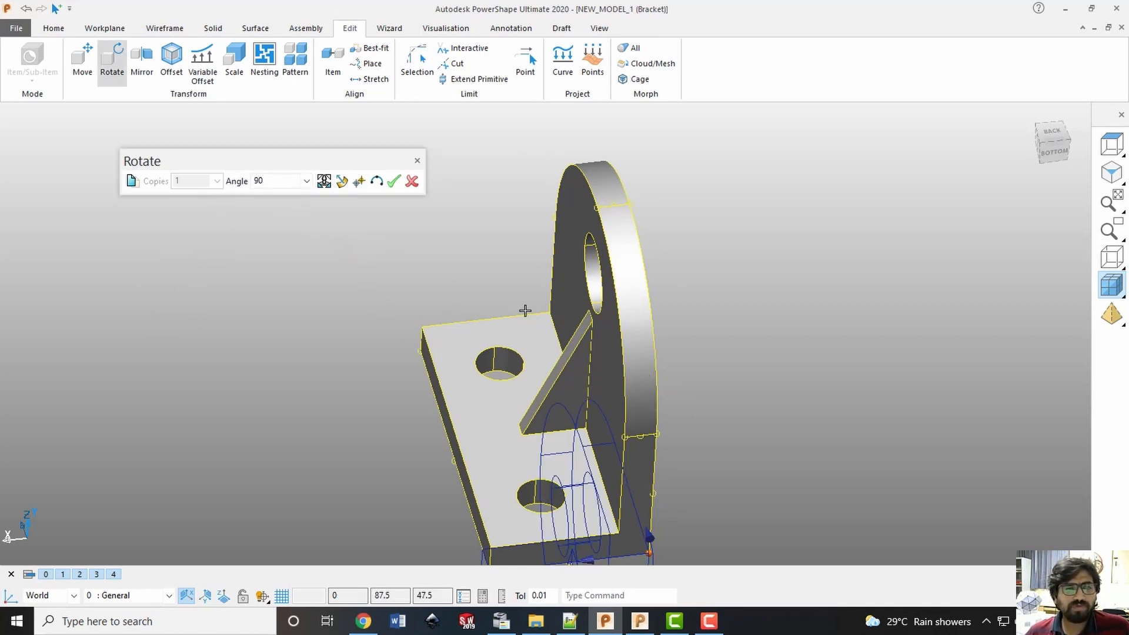
pyautogui.click(395, 184)
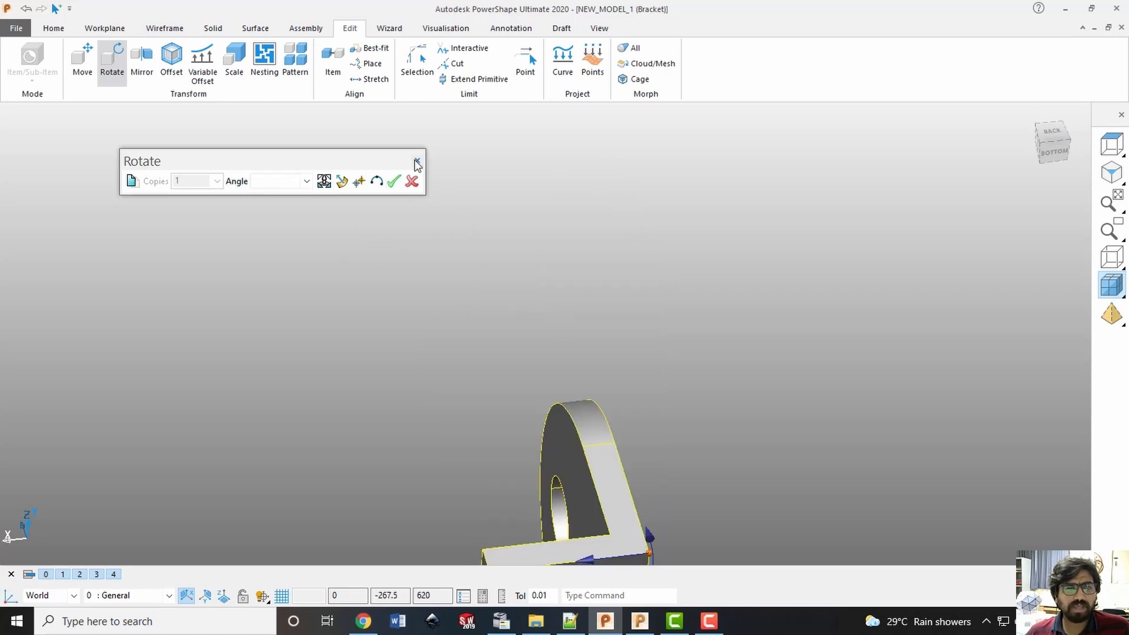
pyautogui.click(417, 161)
pyautogui.moveTo(575, 285); pyautogui.dragTo(976, 167, button='middle')
pyautogui.click(1048, 124)
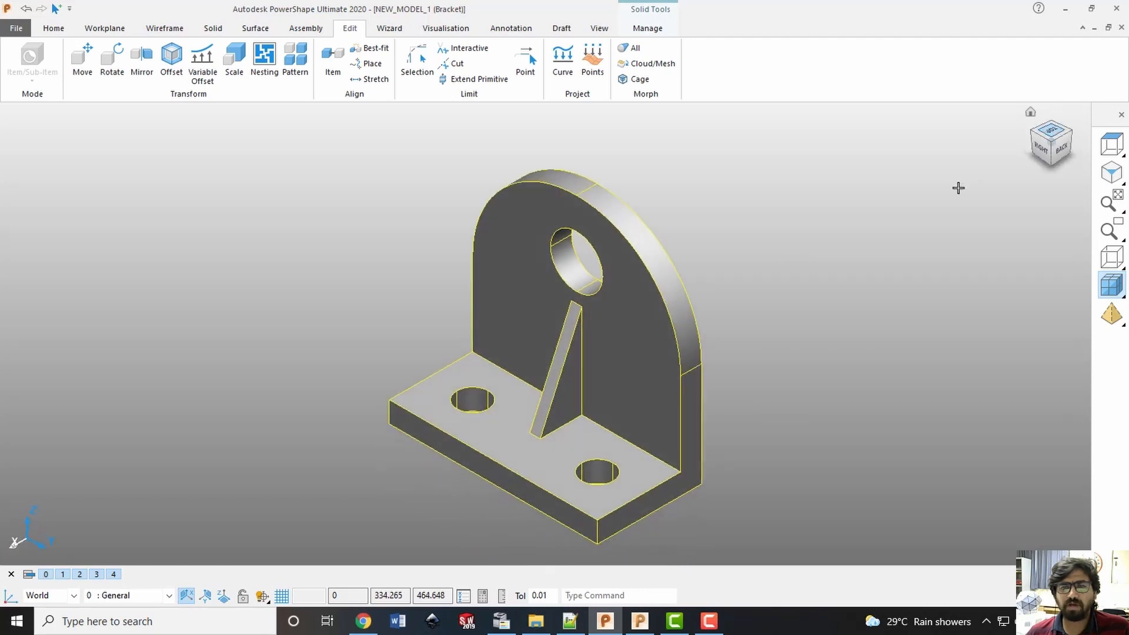
pyautogui.click(781, 268)
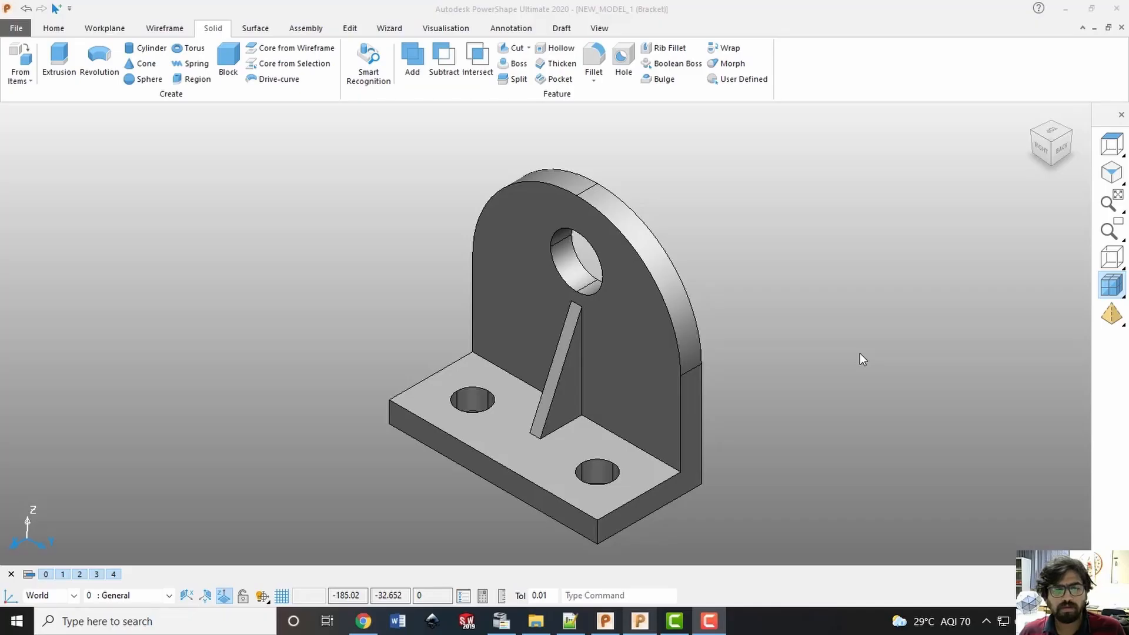
# Create a workplane at the bottom of the bracket selection, under its base plate
pyautogui.moveTo(746, 347); pyautogui.dragTo(494, 199, button='middle')
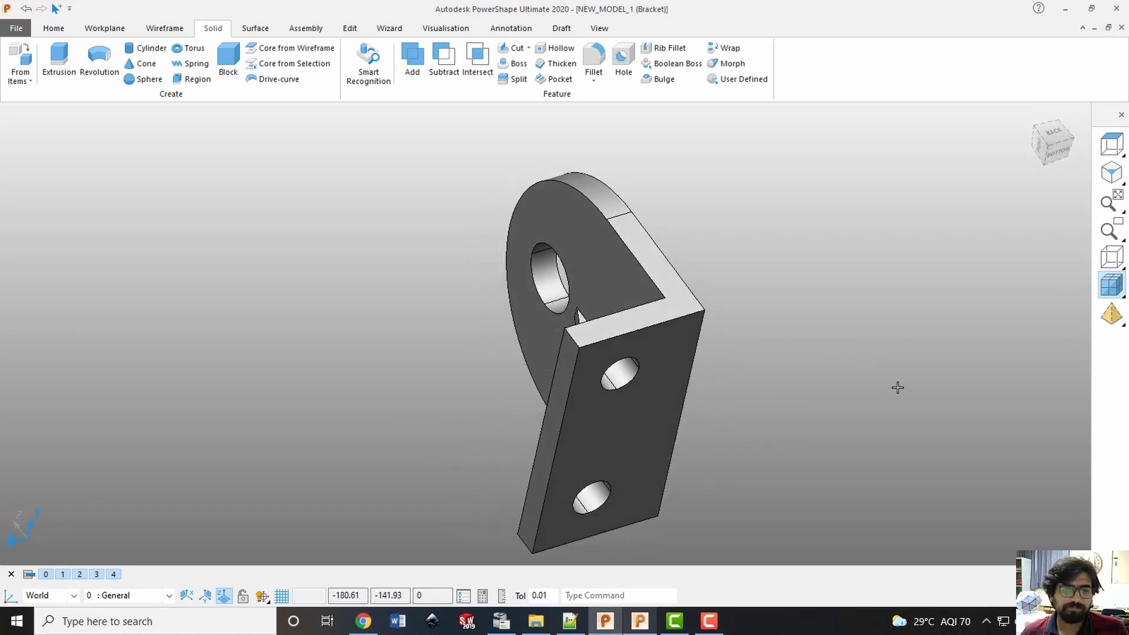
pyautogui.click(1034, 127)
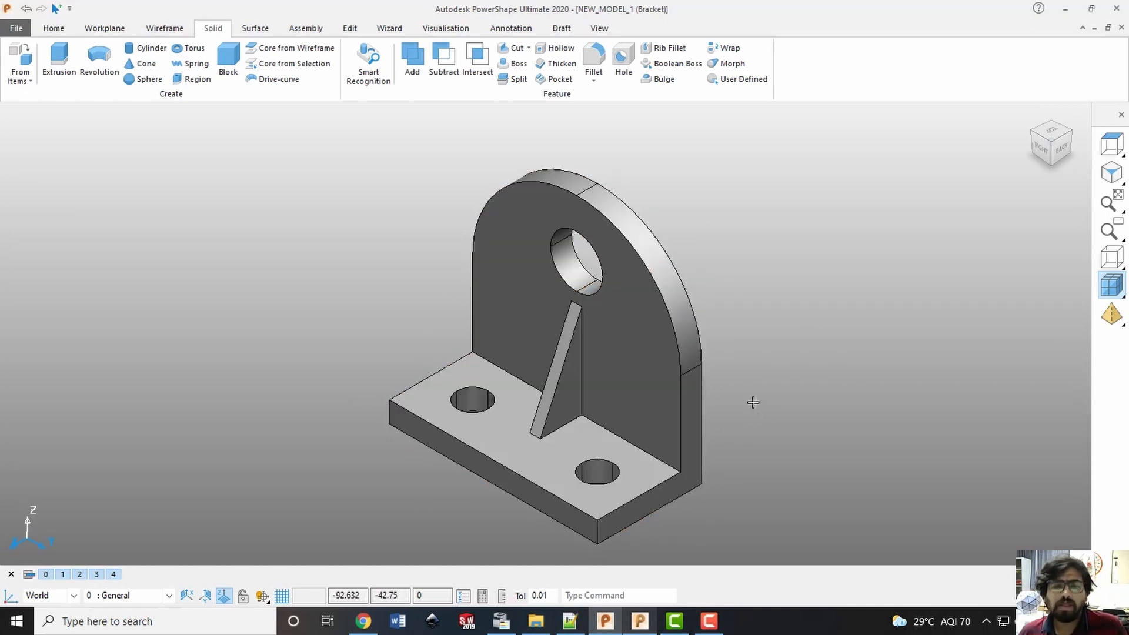
pyautogui.click(635, 347)
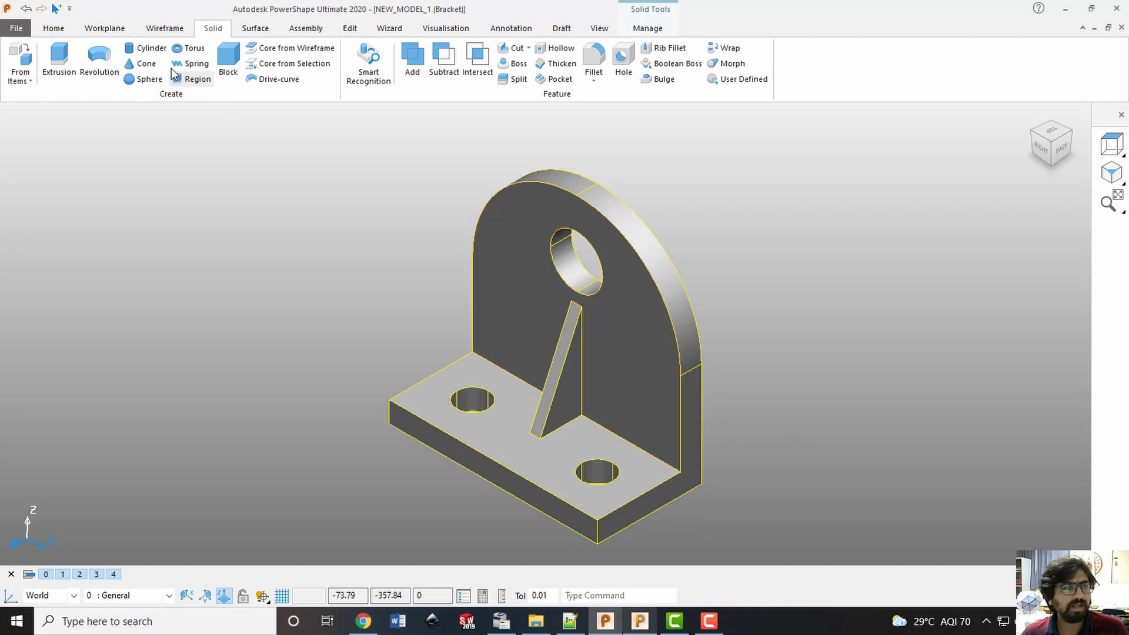
pyautogui.click(105, 29)
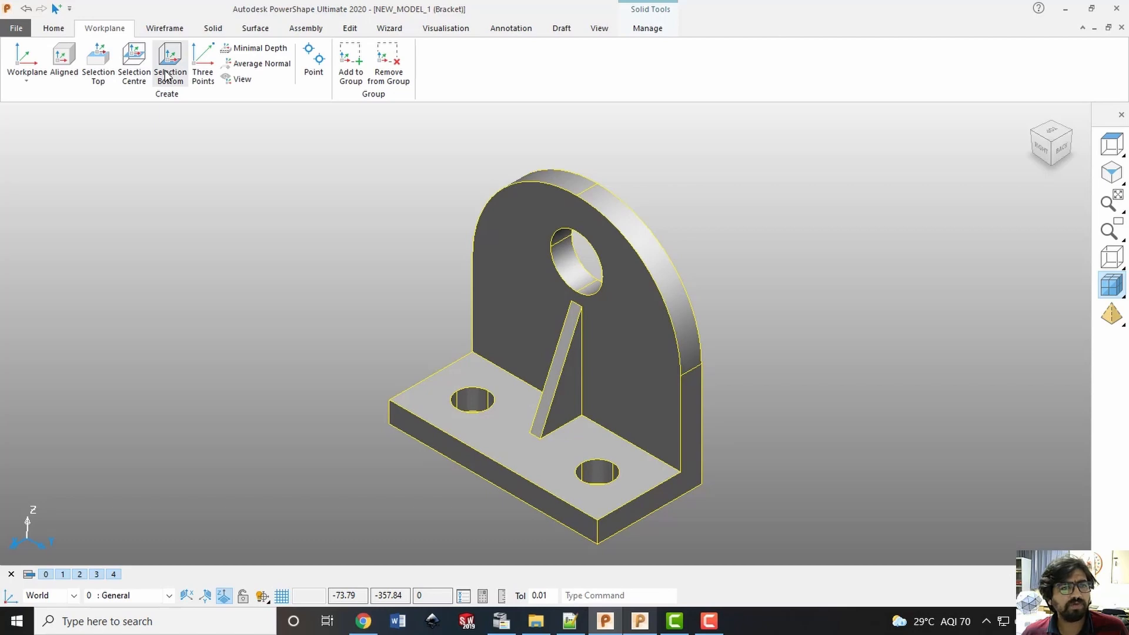
pyautogui.click(166, 75)
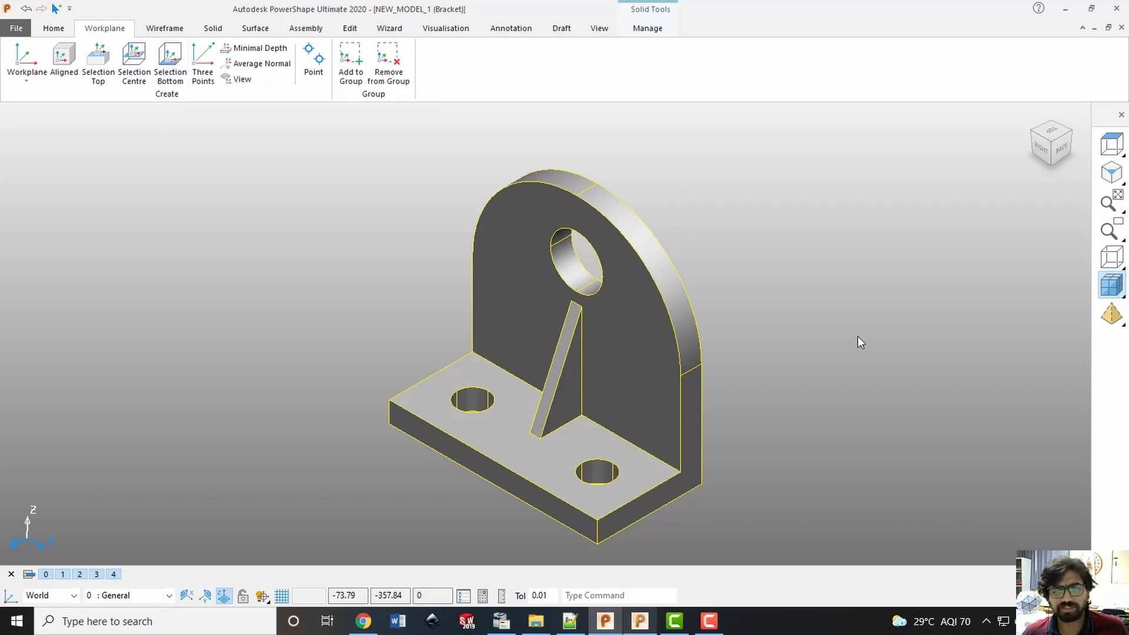
pyautogui.moveTo(786, 464); pyautogui.dragTo(556, 375, button='middle')
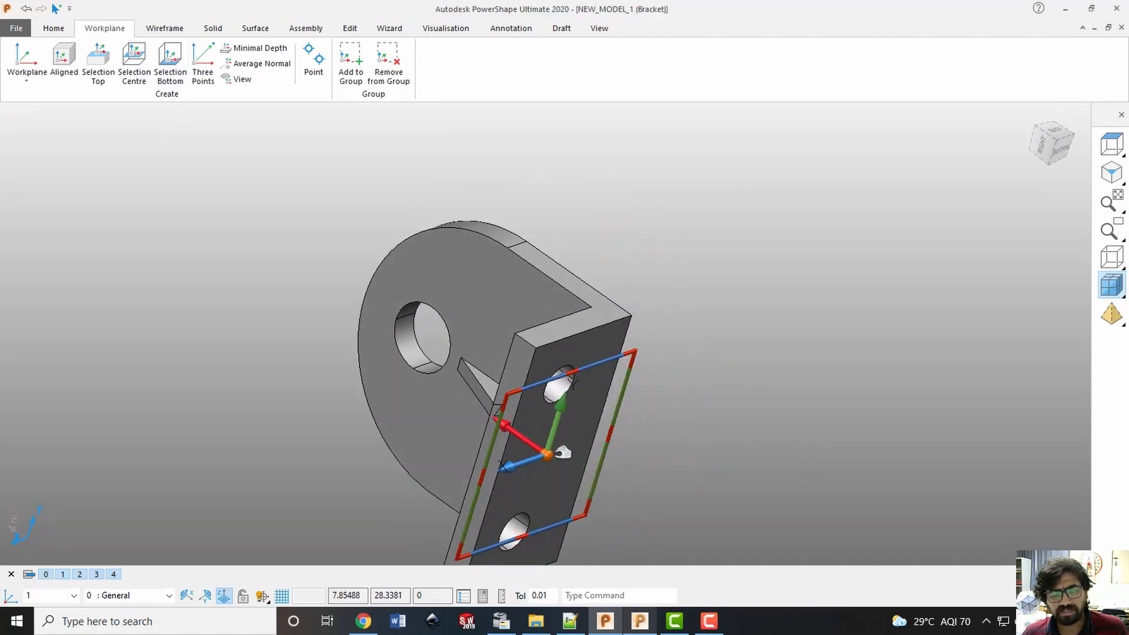
# Create a solid block at the origin of the workplane on the bracket's underside
pyautogui.click(1062, 151)
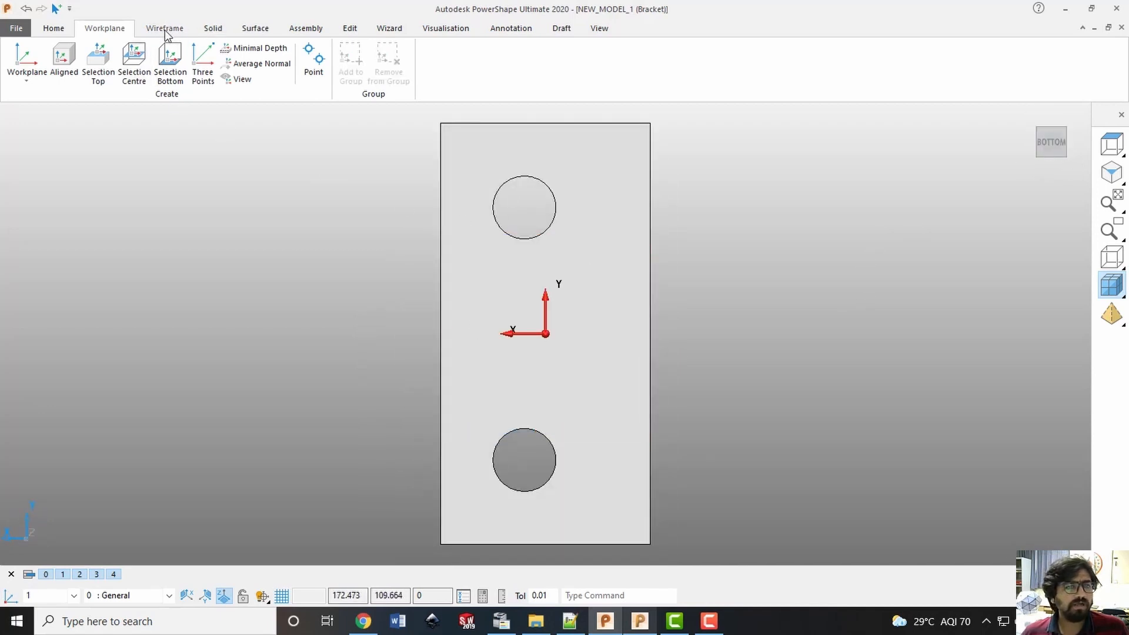
pyautogui.click(213, 30)
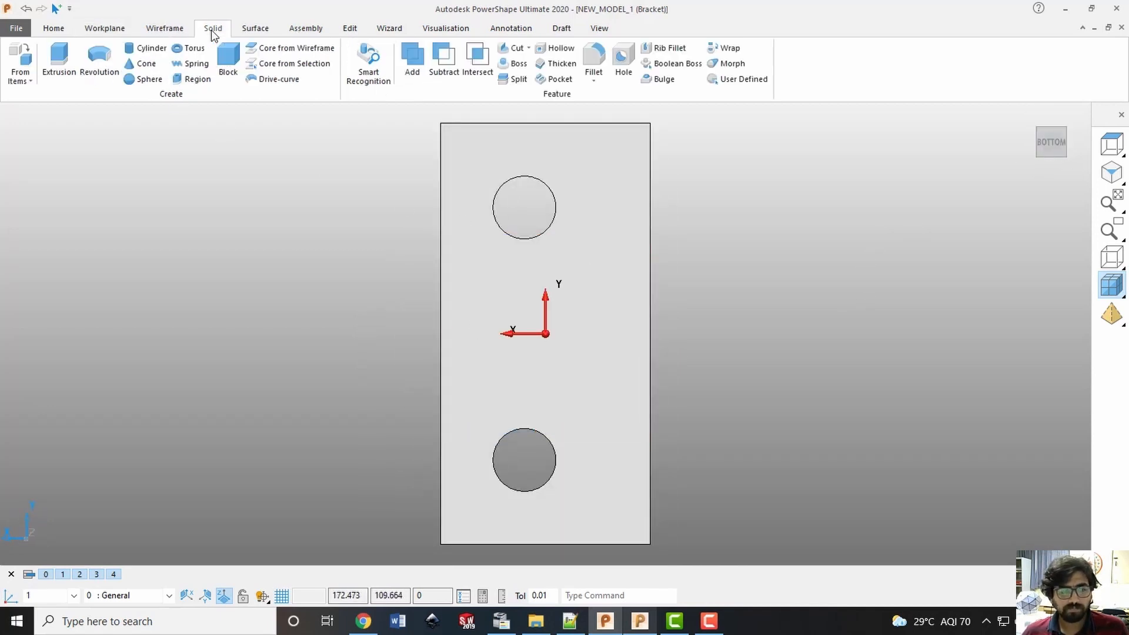
pyautogui.click(231, 61)
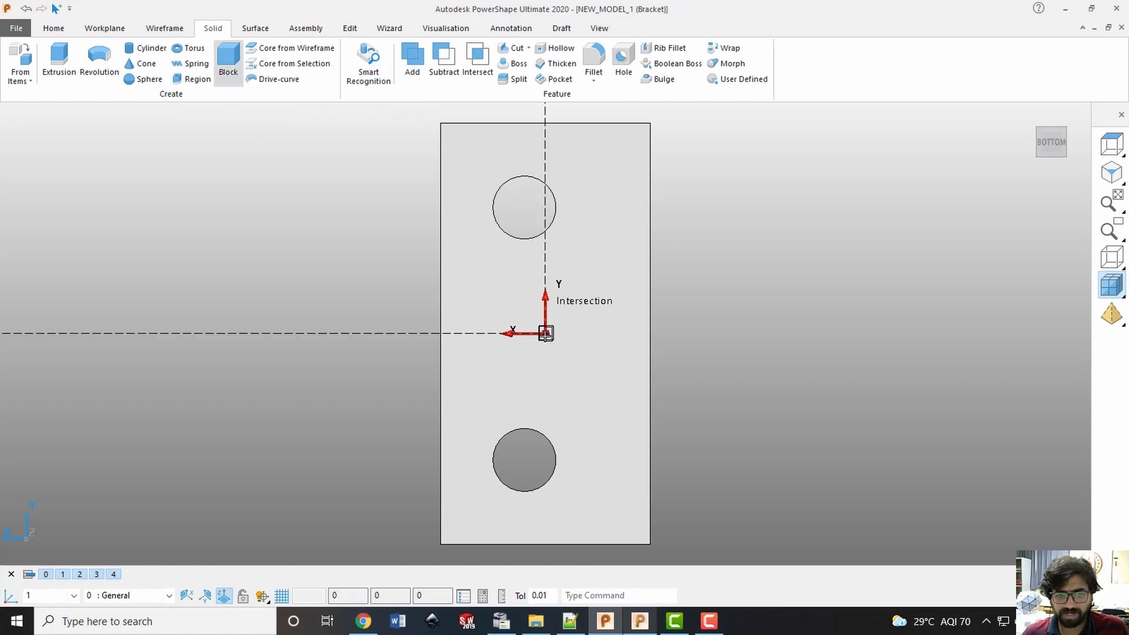
pyautogui.click(546, 333)
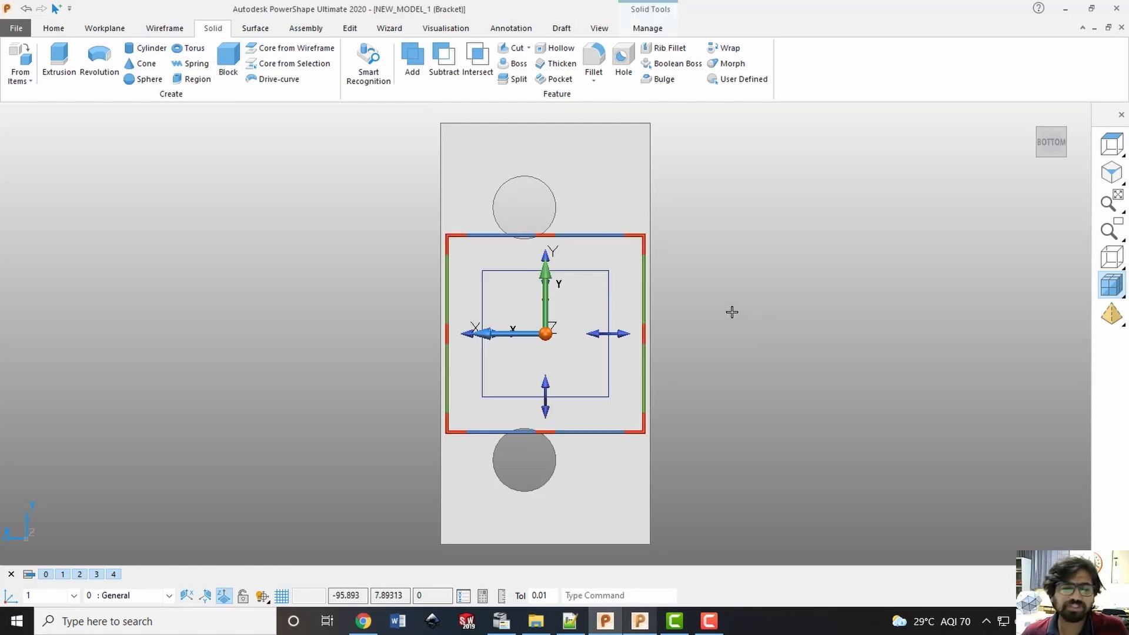
pyautogui.click(732, 290)
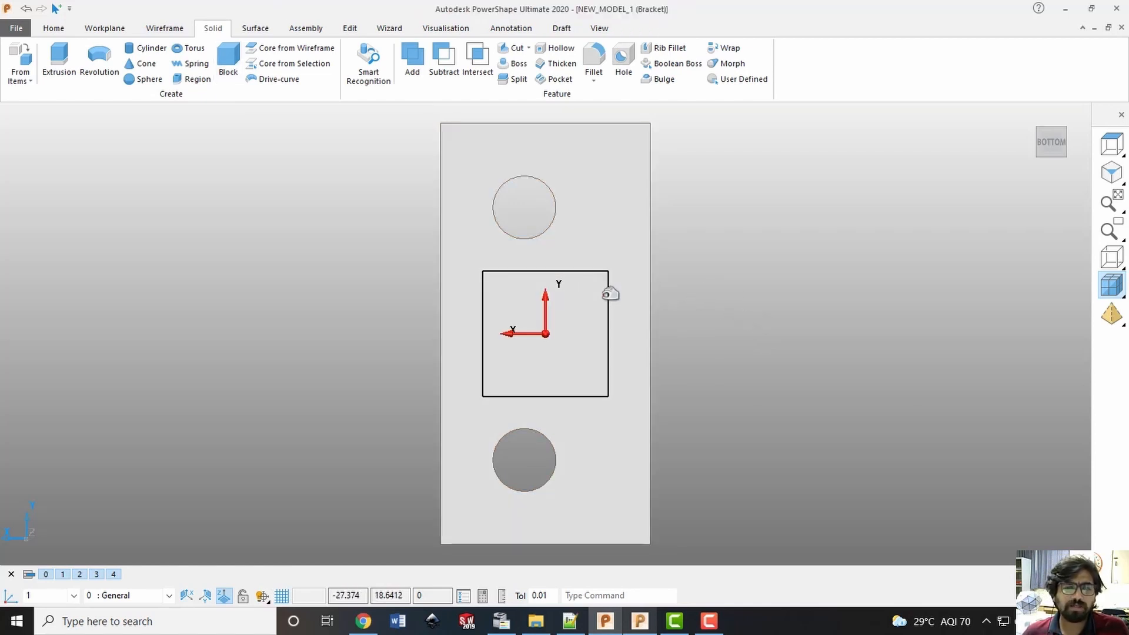
# Open the new block's dimensions for modification and set its length (X) to 120, keeping the width (Y) at 60
pyautogui.click(610, 293)
pyautogui.click(646, 324)
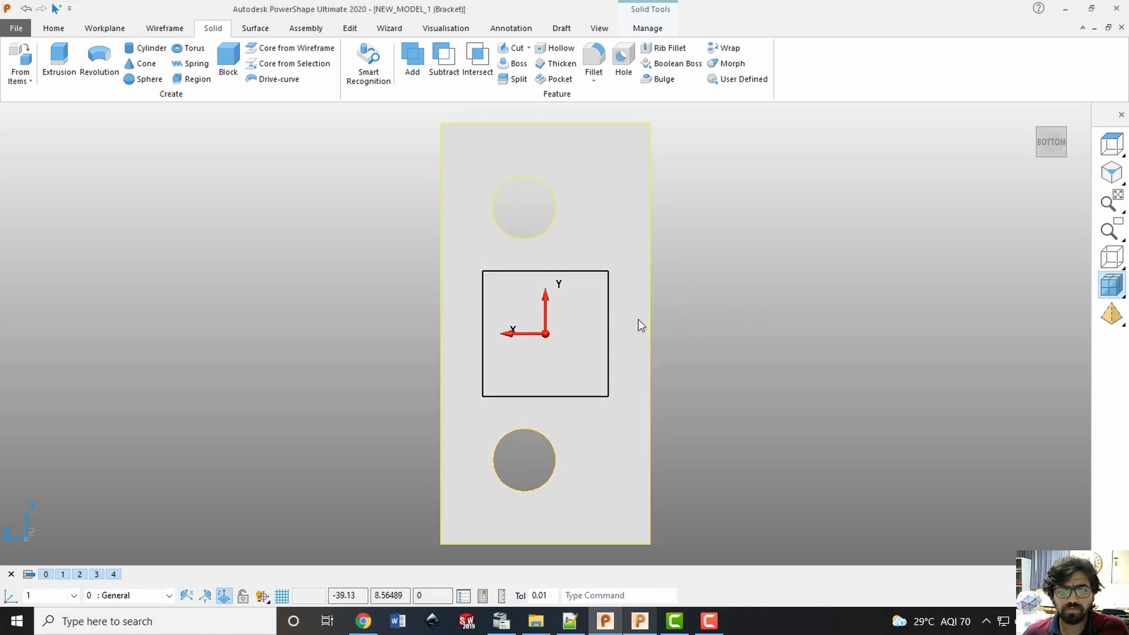
pyautogui.rightClick(588, 305)
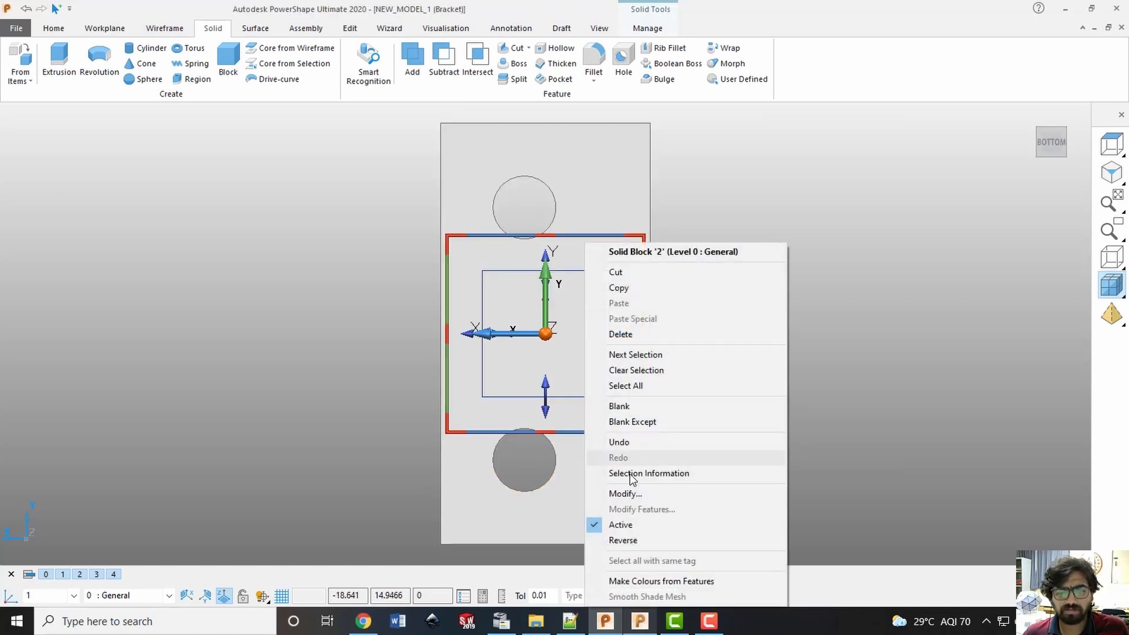
pyautogui.click(625, 494)
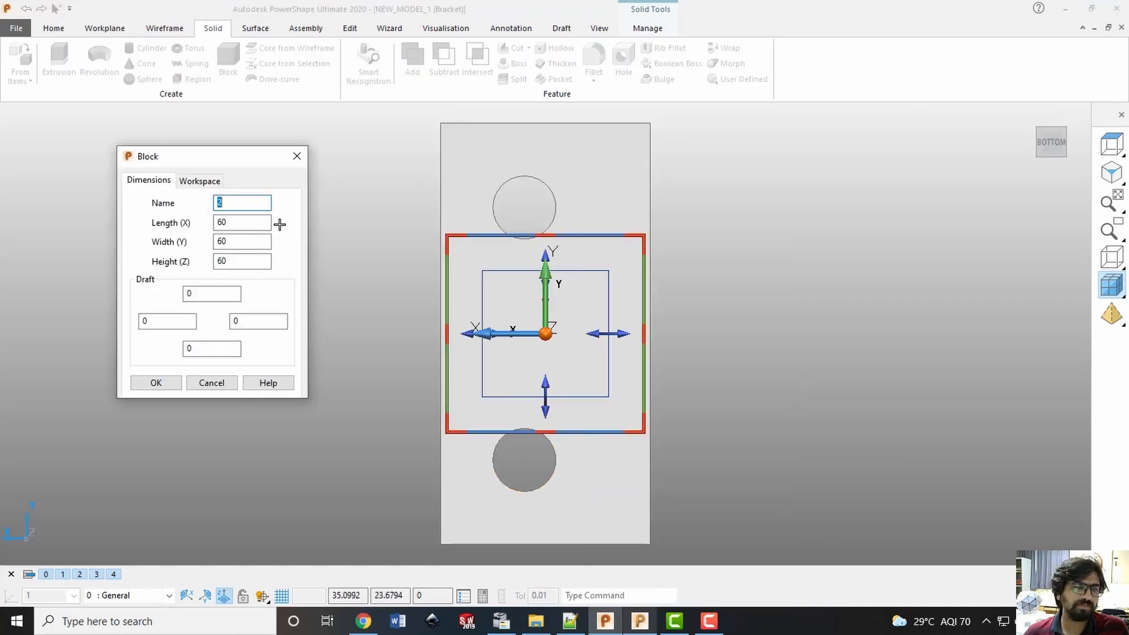
pyautogui.press('Tab')
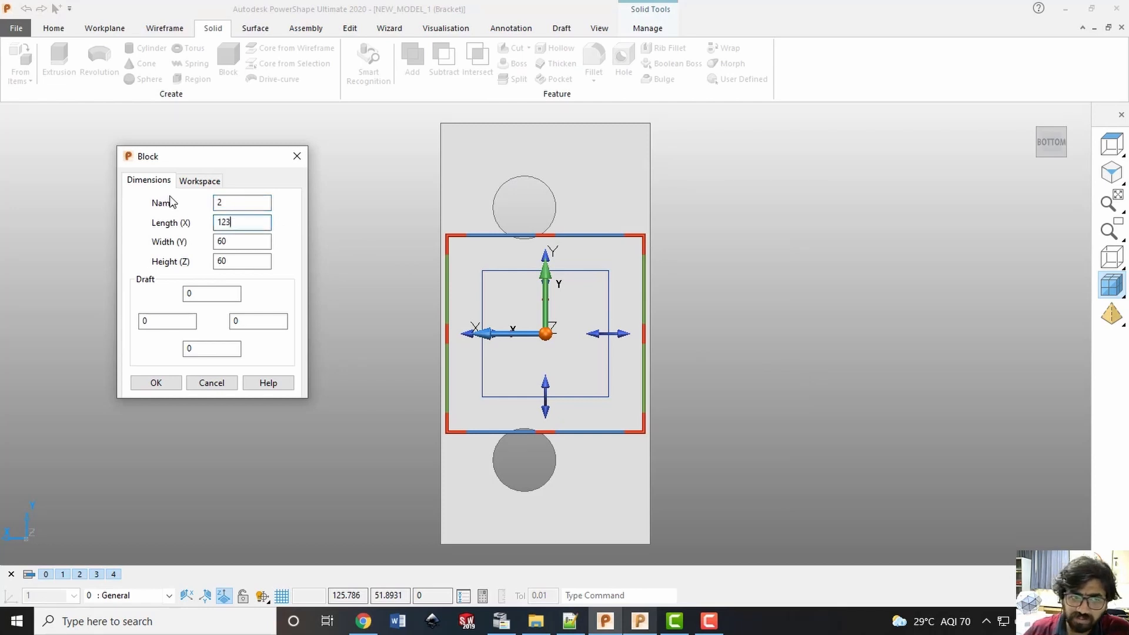
pyautogui.write('120')
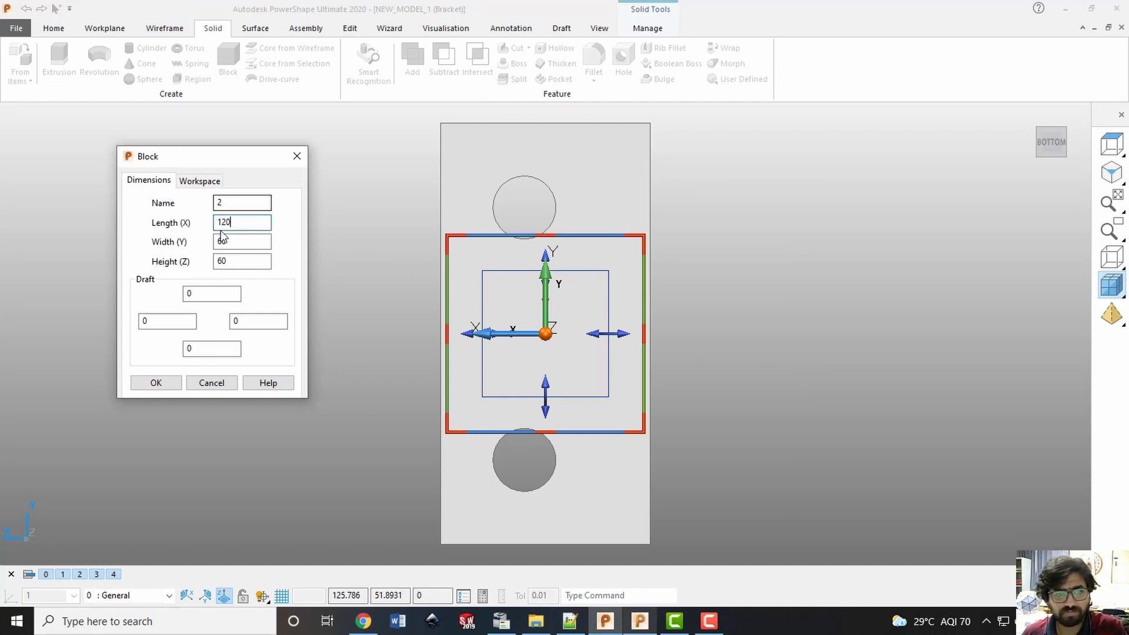
pyautogui.press('Tab')
pyautogui.write('60')
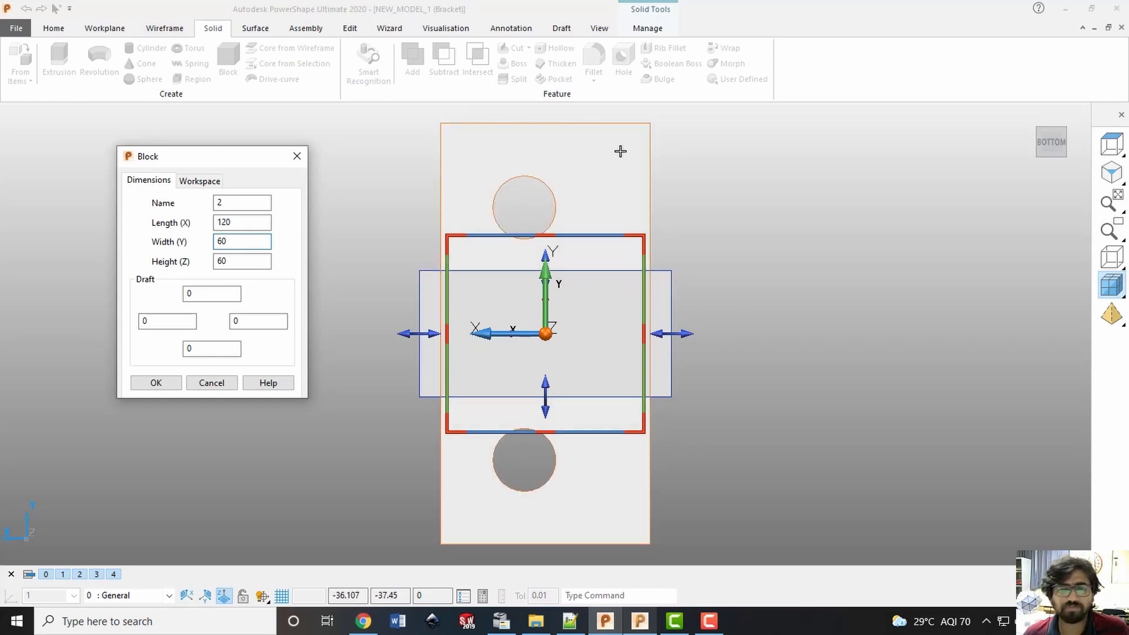
# Set the block's width (Y) to 300 and compare its outline with the bracket's base
pyautogui.doubleClick(222, 241)
pyautogui.write('300')
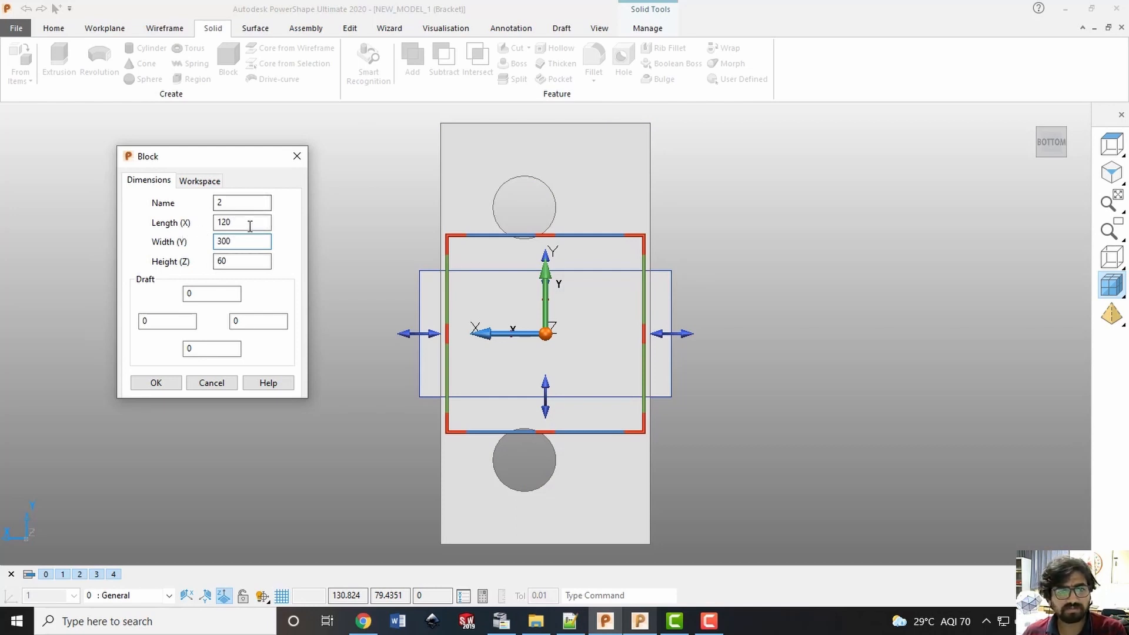
pyautogui.click(249, 223)
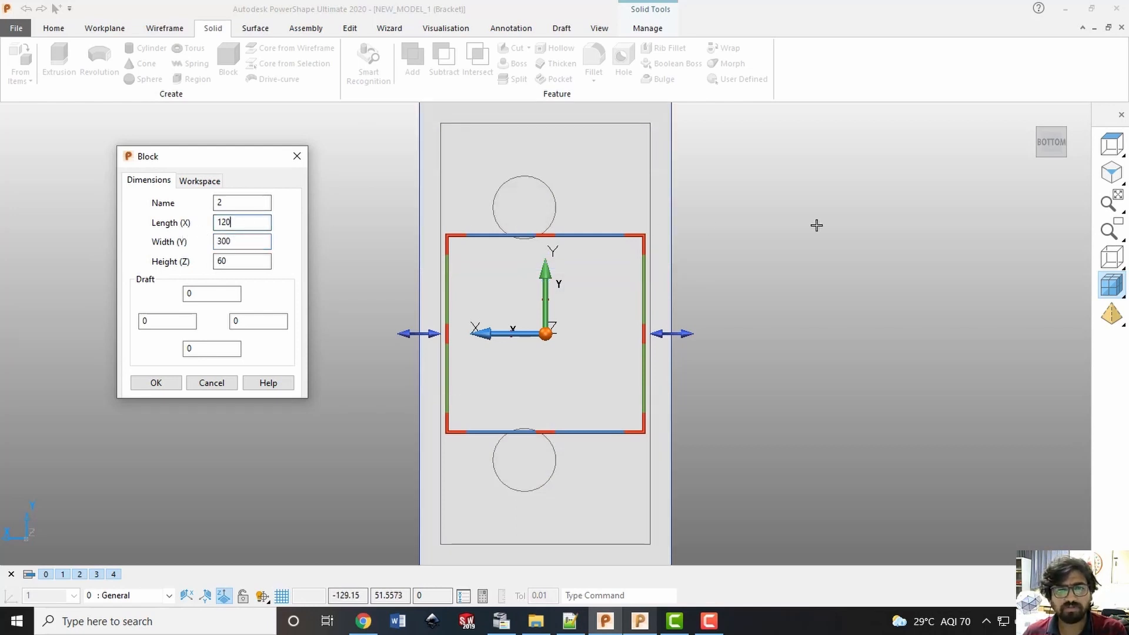
pyautogui.scroll(2, 817, 225)
pyautogui.scroll(-6, 762, 248)
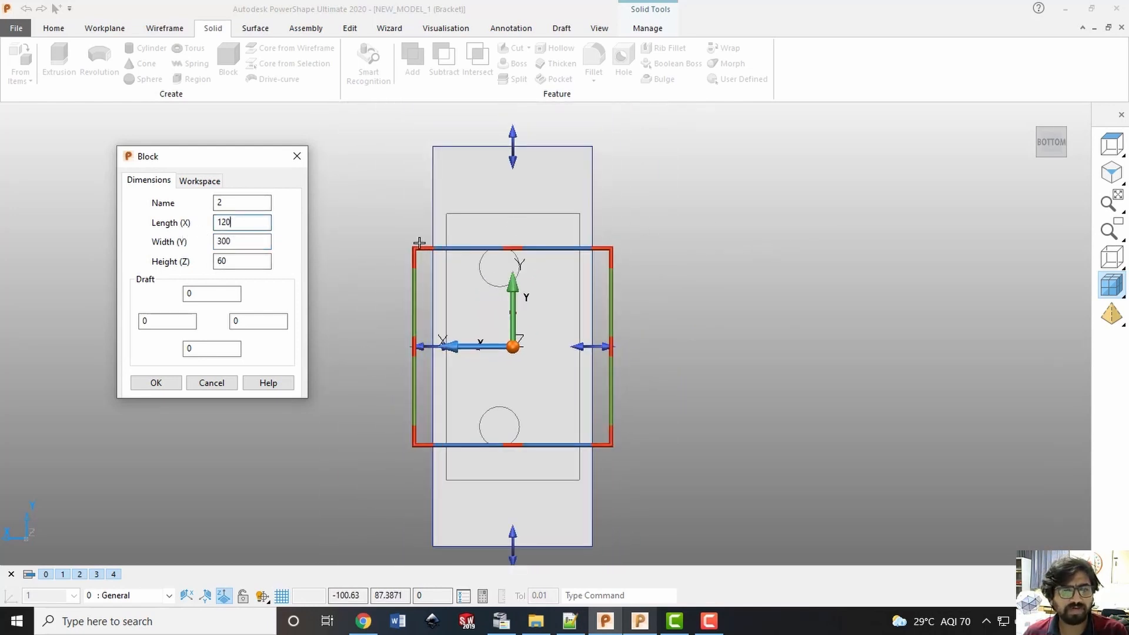
# Set the block's width (Y) to 250 and height (Z) to 10, check its fit against the bracket's base, and accept the dimensions
pyautogui.press('Tab')
pyautogui.write('25')
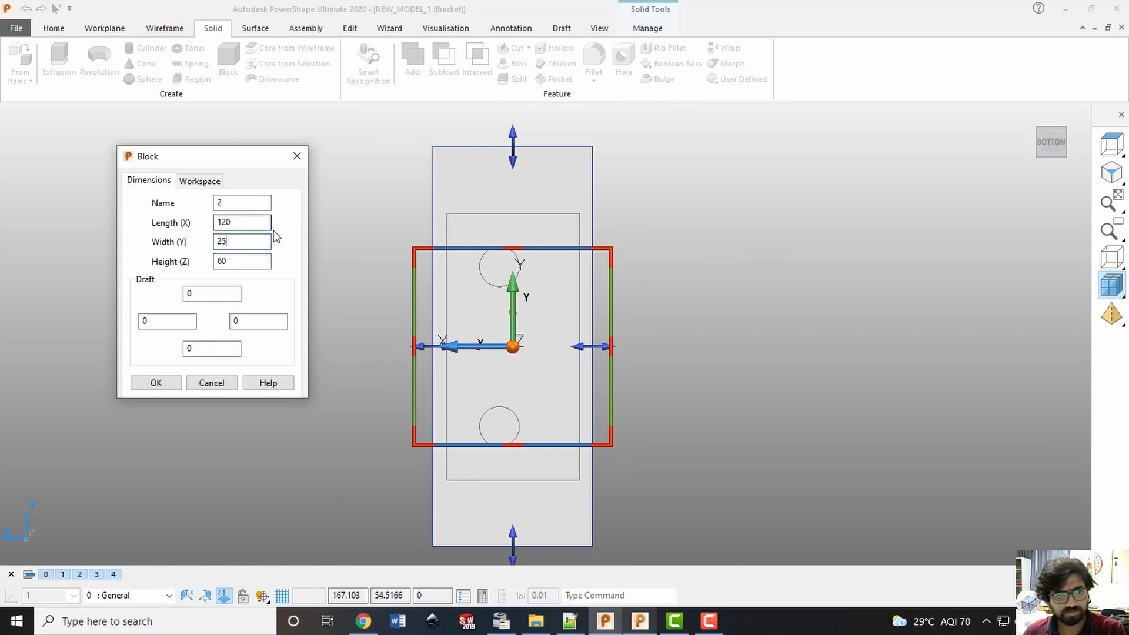
pyautogui.write('0')
pyautogui.click(248, 260)
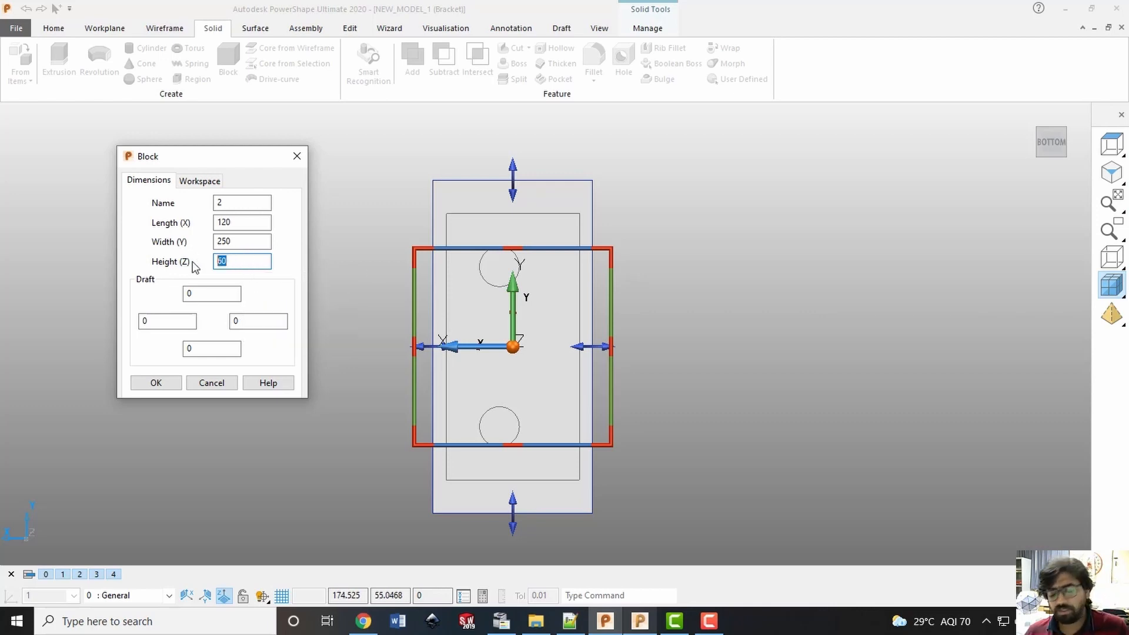
pyautogui.write('10')
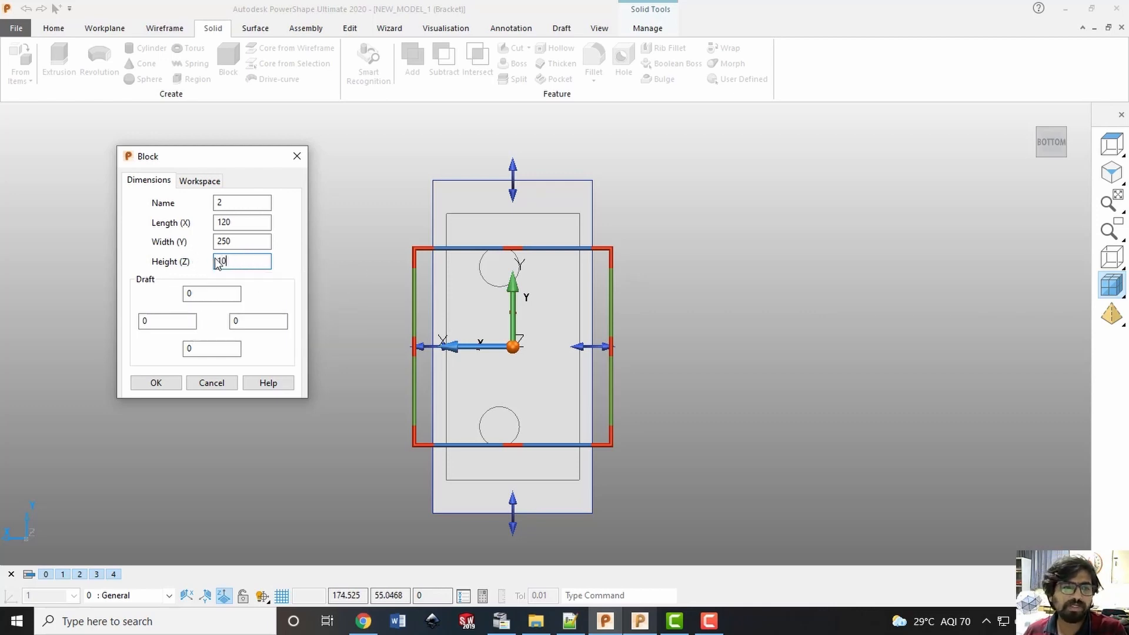
pyautogui.click(248, 240)
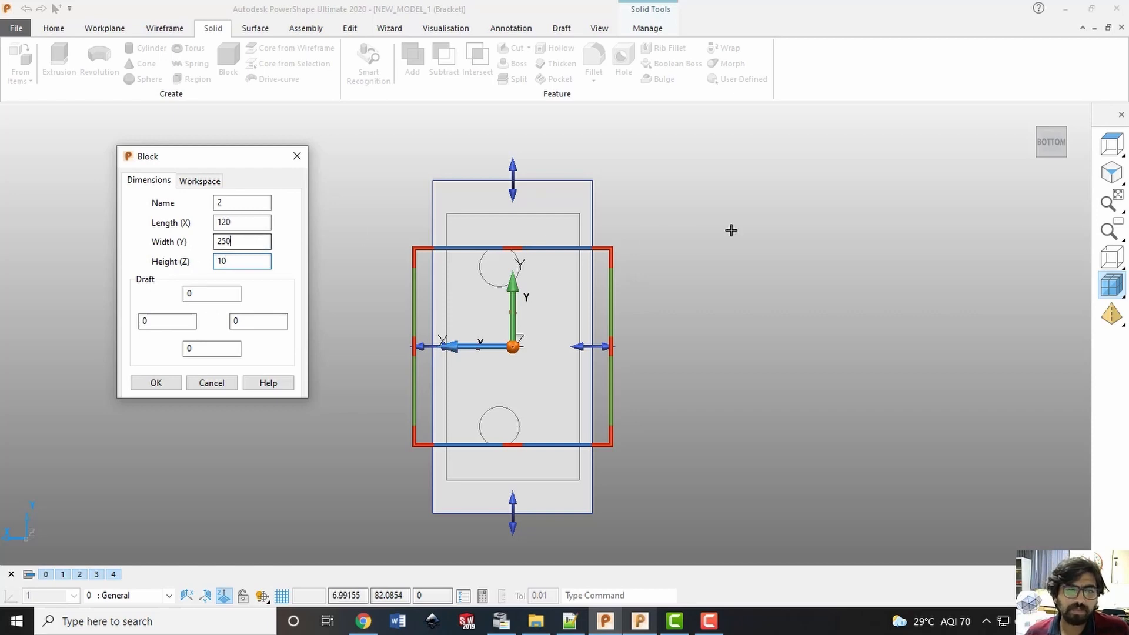
pyautogui.click(1038, 129)
pyautogui.moveTo(696, 293); pyautogui.dragTo(575, 411, button='middle')
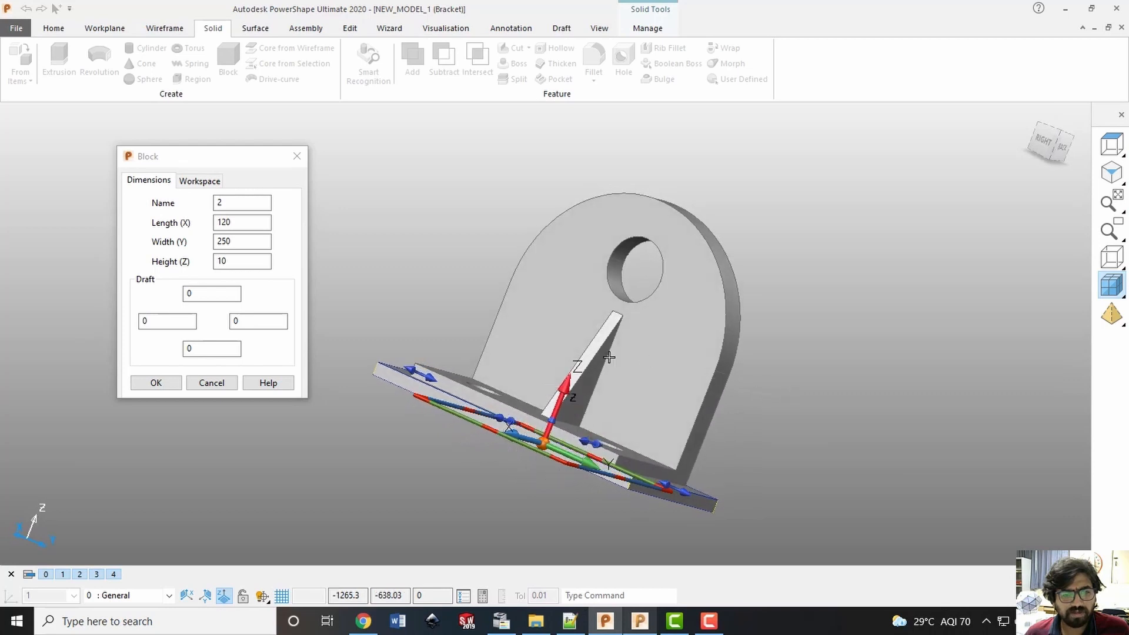
pyautogui.scroll(2, 516, 469)
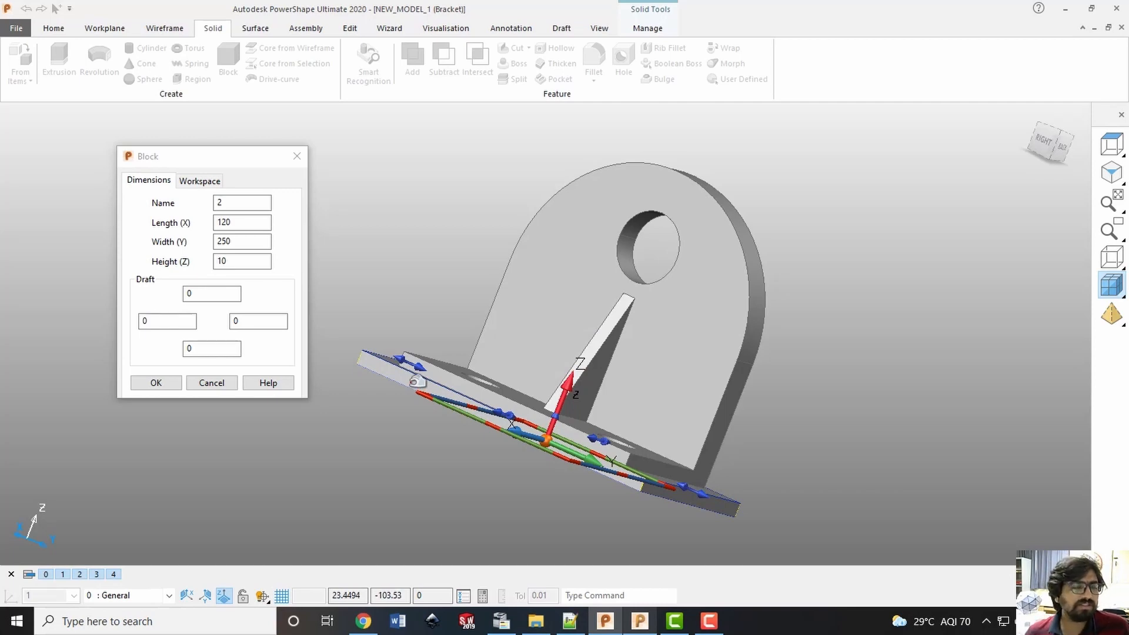
pyautogui.click(235, 257)
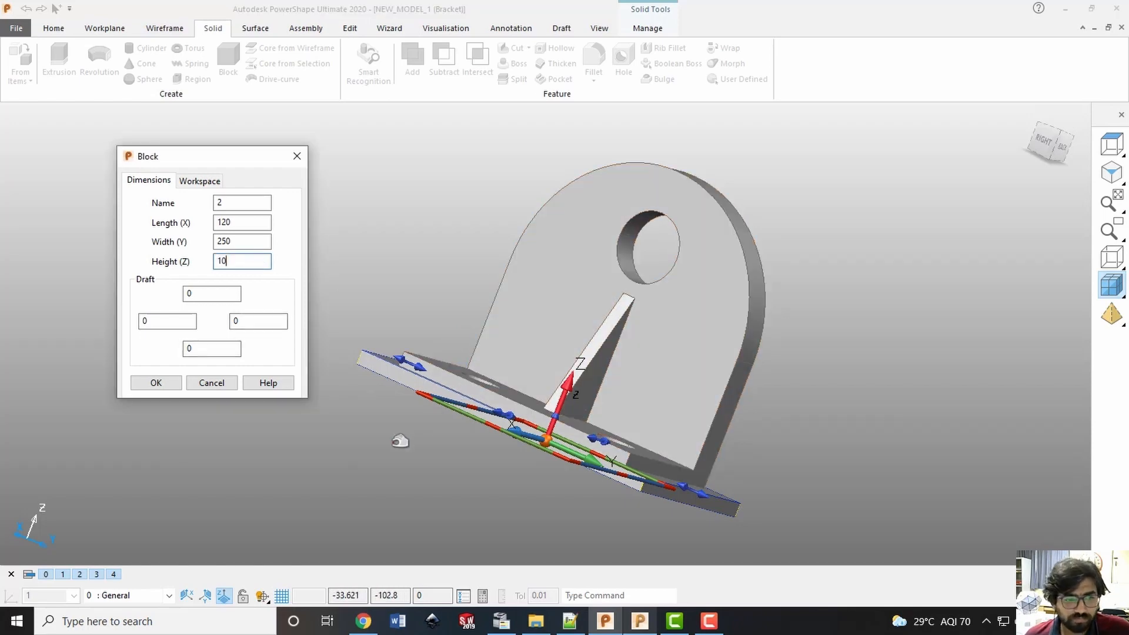
pyautogui.click(157, 381)
# Move the base block by -10 along Z so it sits directly beneath the bracket's base plate
pyautogui.click(1061, 146)
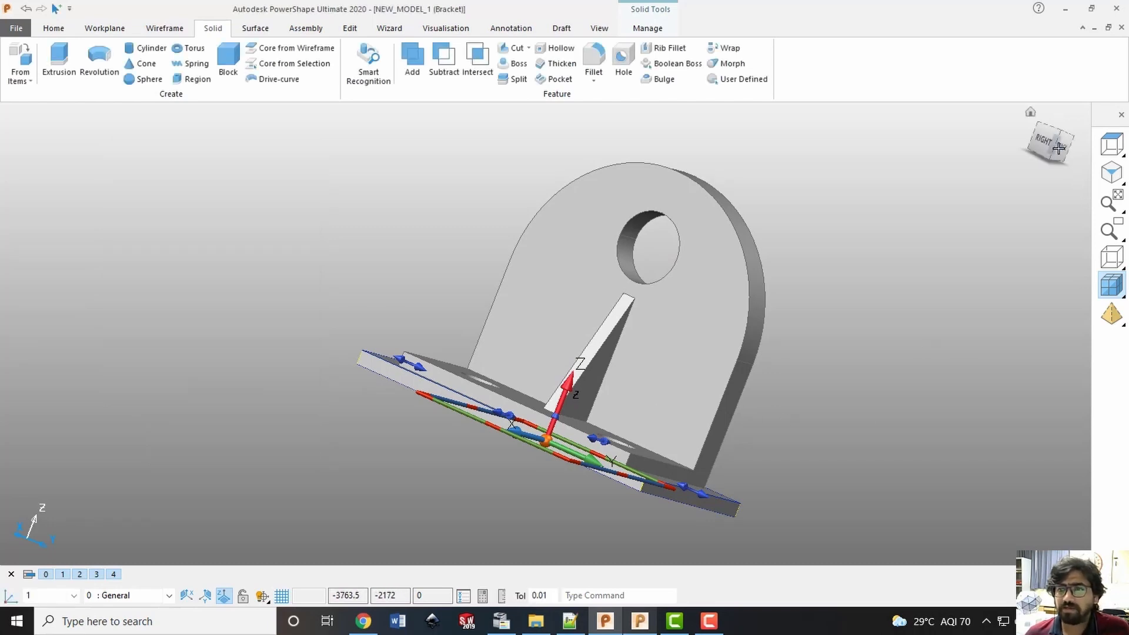
pyautogui.click(688, 472)
pyautogui.click(659, 527)
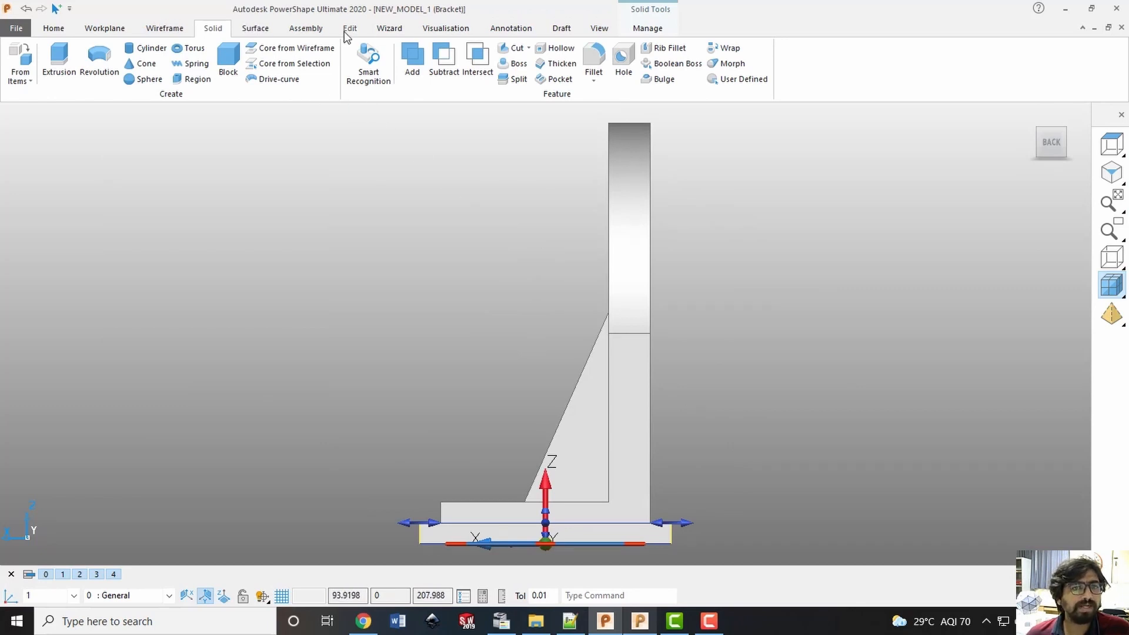
pyautogui.click(348, 30)
pyautogui.click(83, 59)
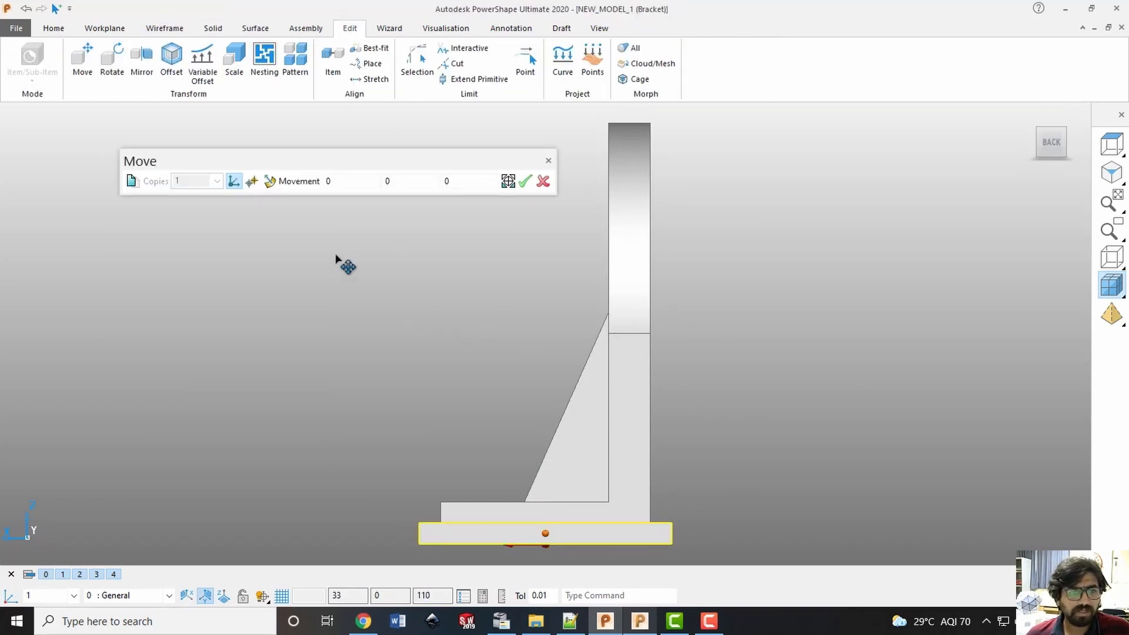
pyautogui.click(223, 597)
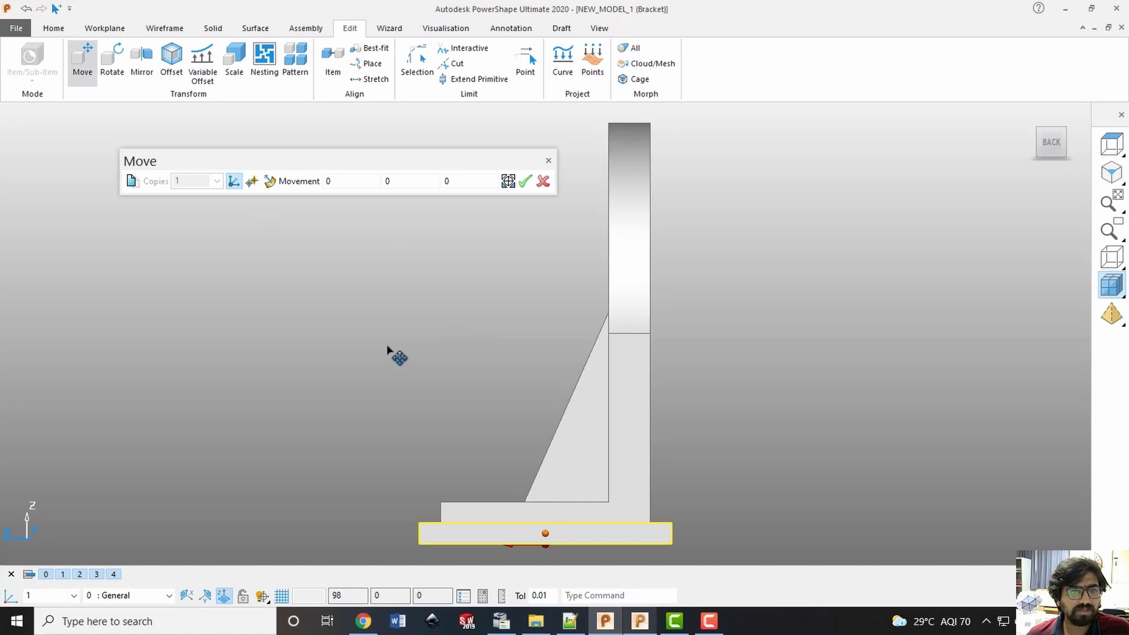
pyautogui.click(473, 181)
pyautogui.write('1')
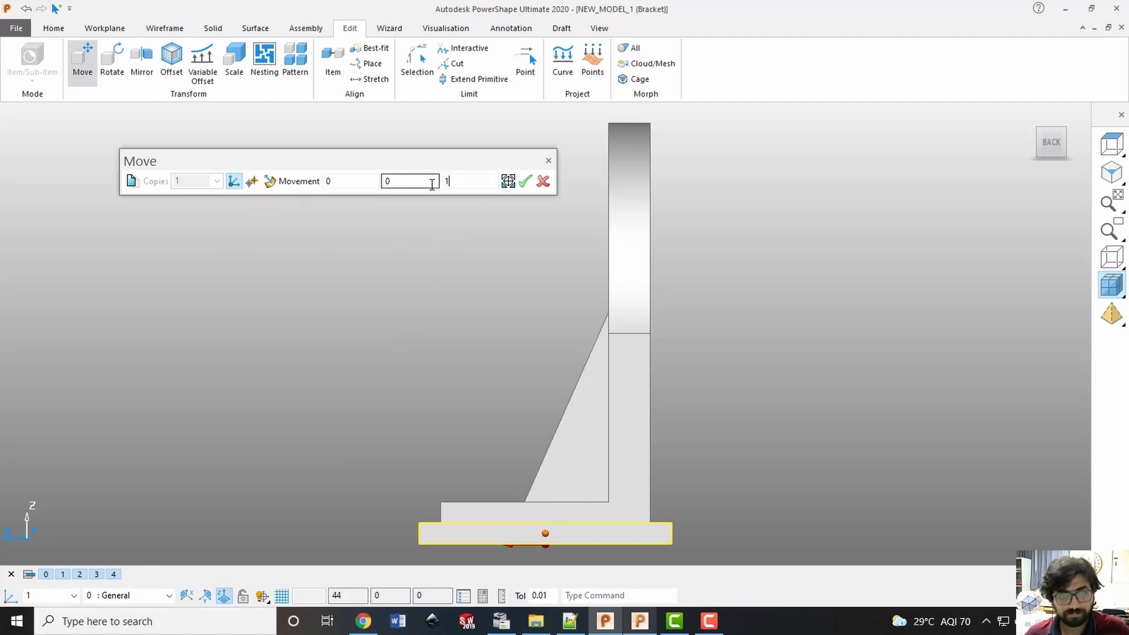
pyautogui.write('0')
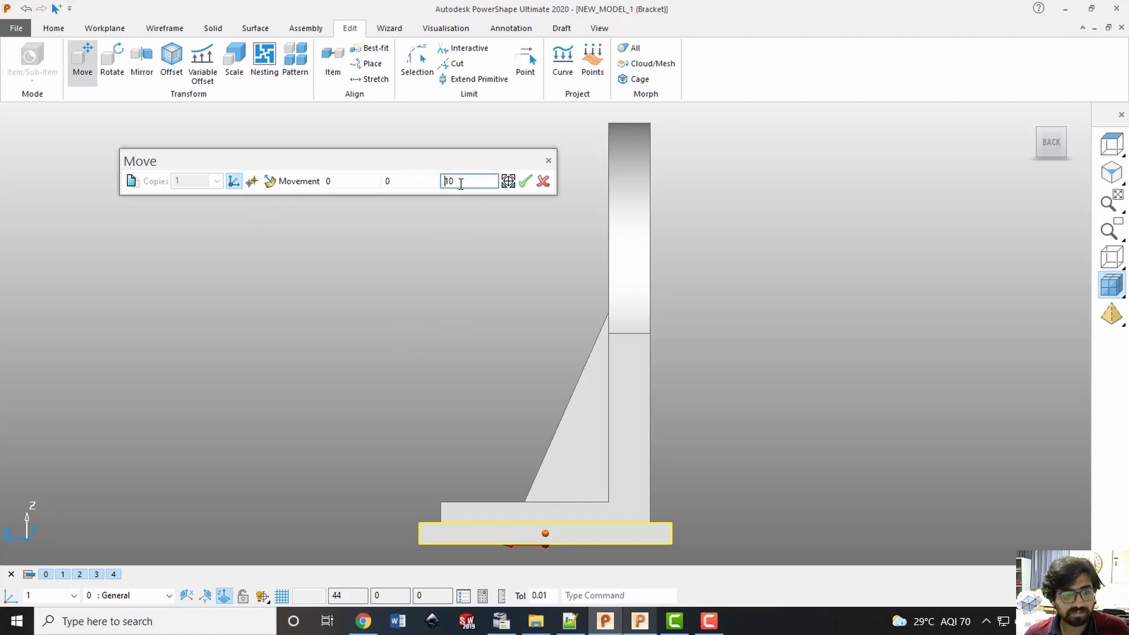
pyautogui.write('-')
pyautogui.click(525, 181)
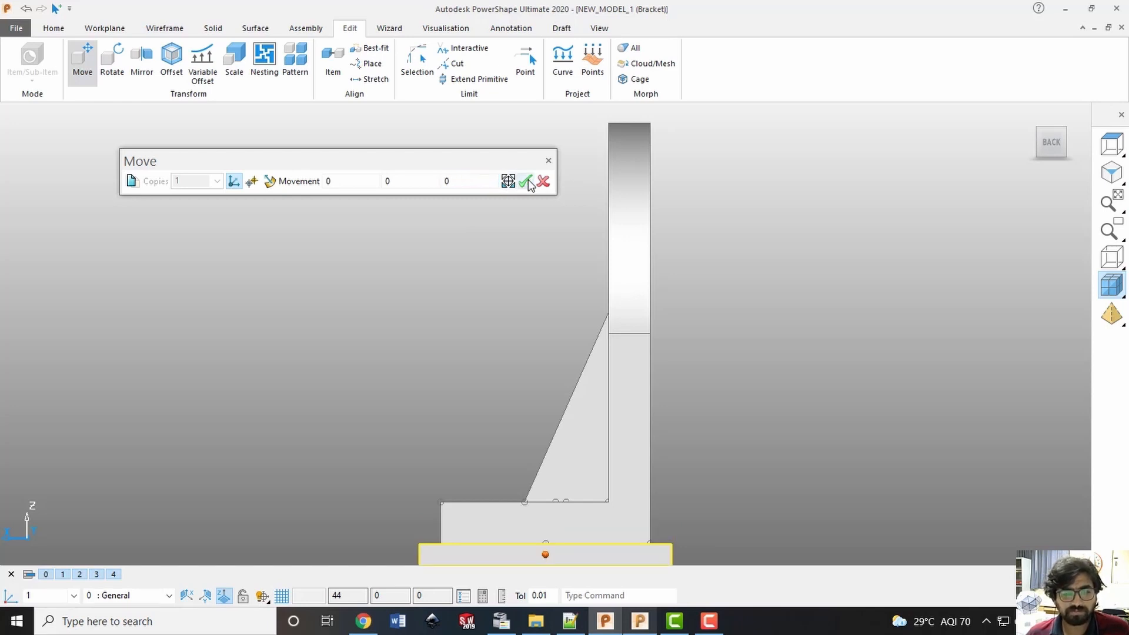
pyautogui.click(543, 183)
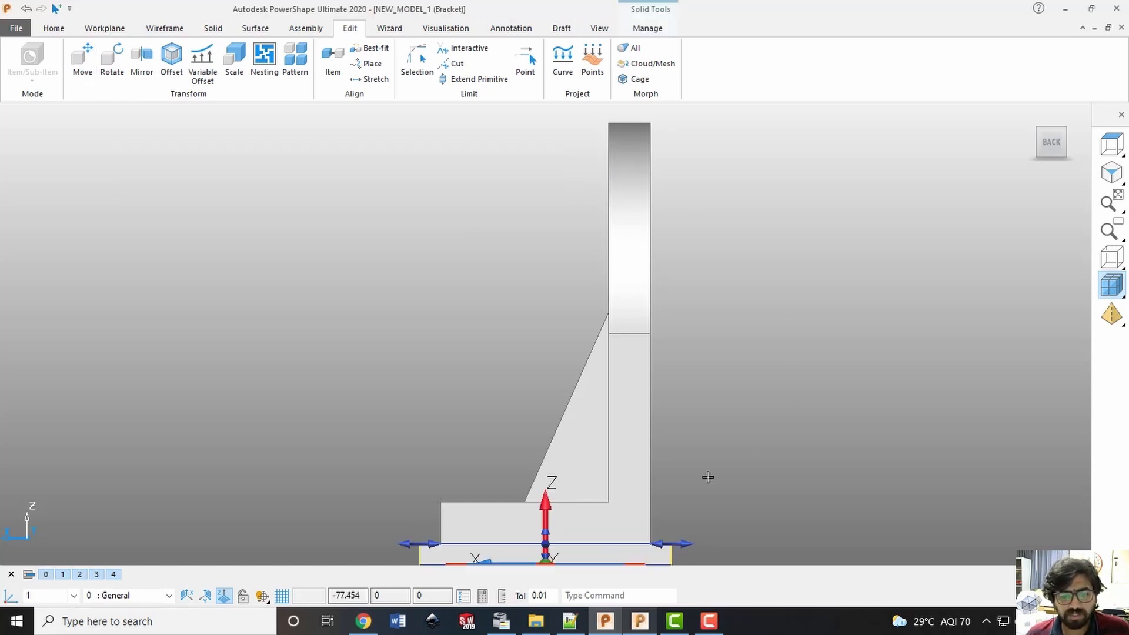
# Start saving the model and copy the path of the "M02L05 Demonstration of CAD-CAM Package" folder from File Explorer
pyautogui.scroll(1, 676, 477)
pyautogui.scroll(-3, 665, 476)
pyautogui.moveTo(459, 429); pyautogui.dragTo(474, 503, button='middle')
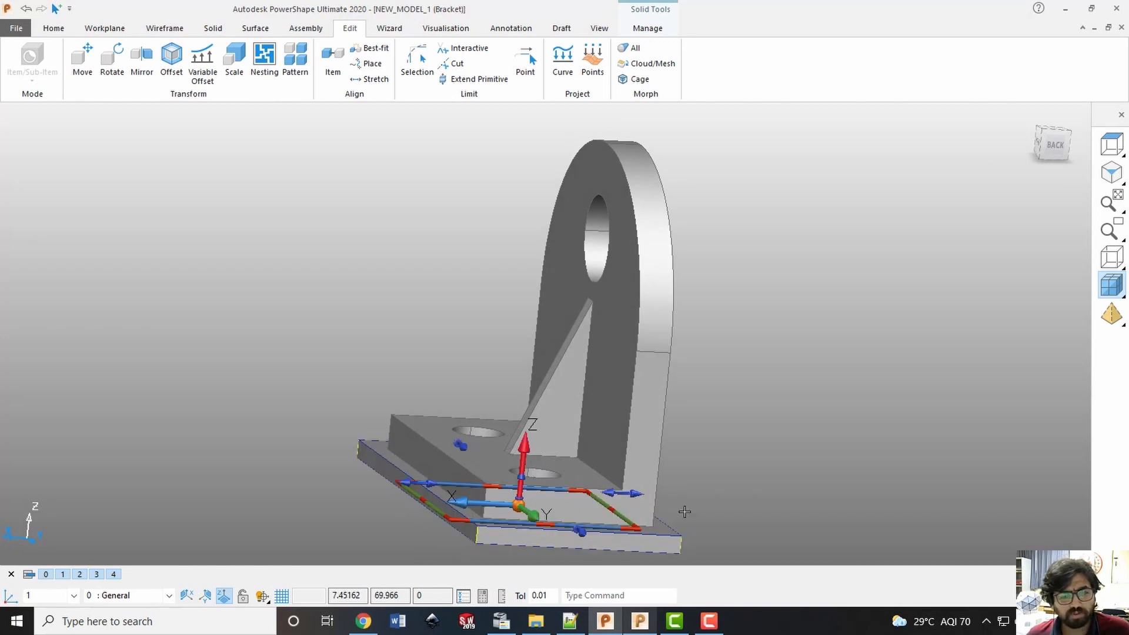
pyautogui.moveTo(690, 514); pyautogui.dragTo(841, 406, button='middle')
pyautogui.click(1045, 133)
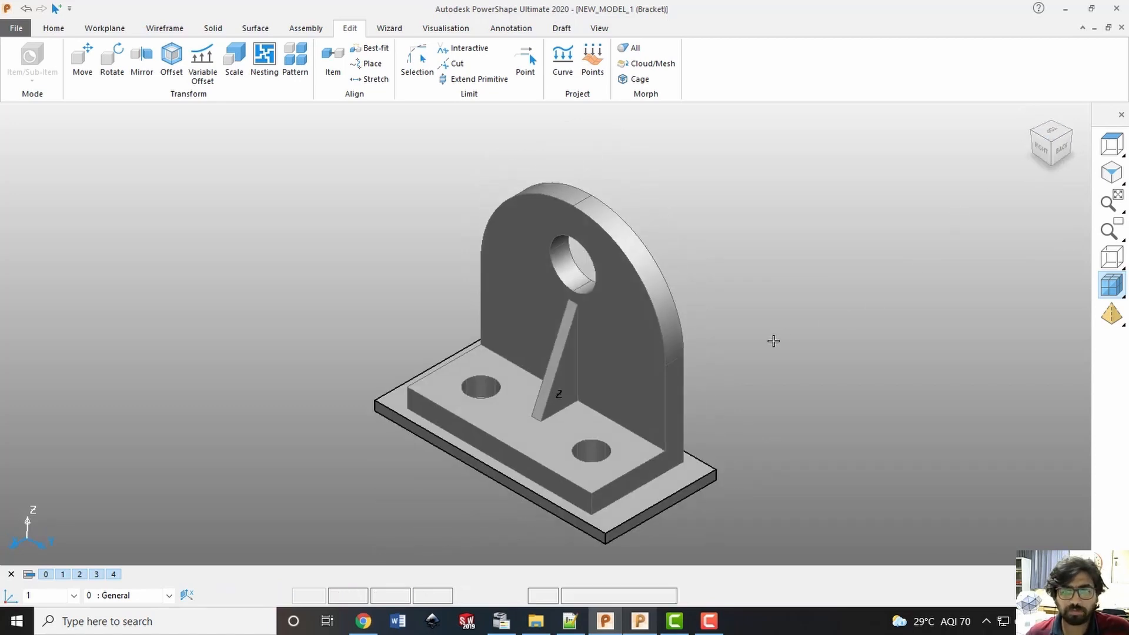
pyautogui.hotkey('ctrl', 's')
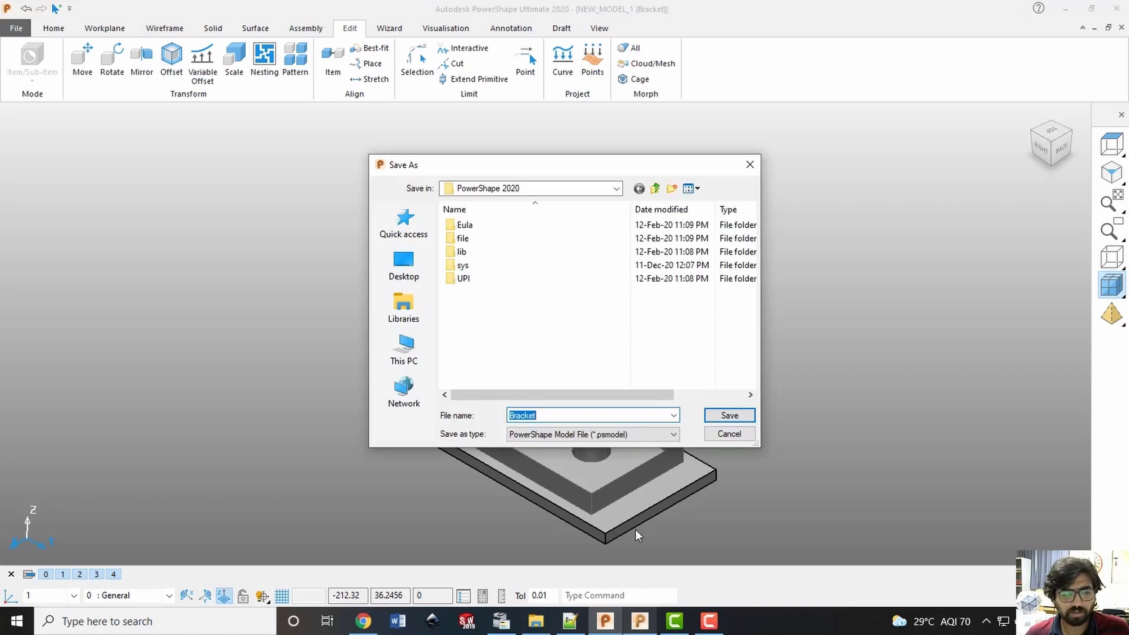
pyautogui.click(535, 621)
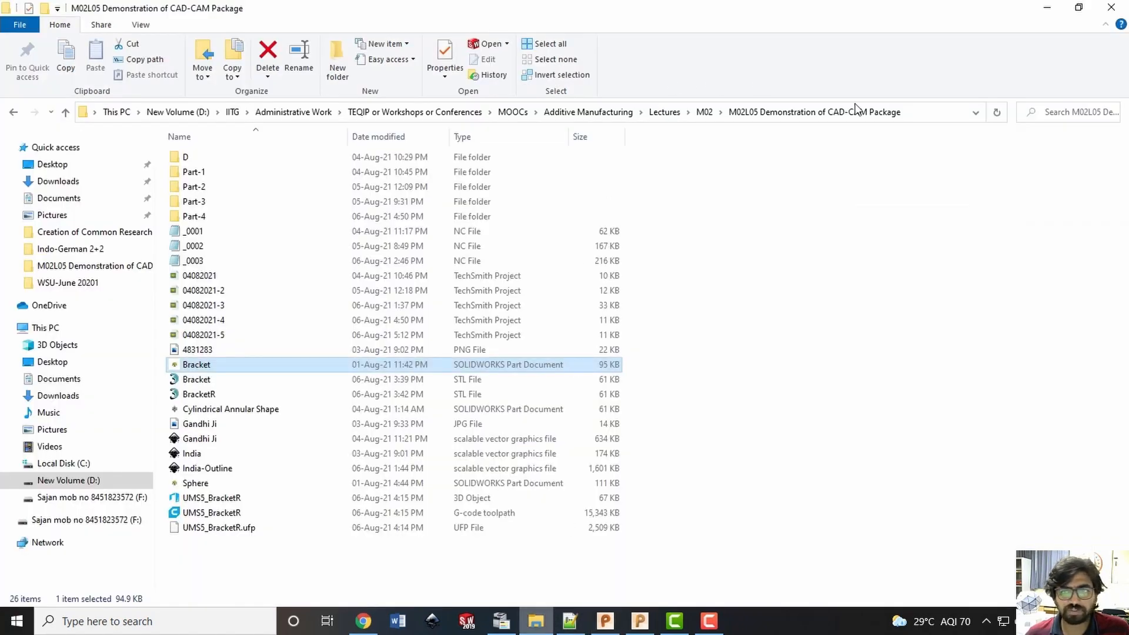
pyautogui.click(912, 115)
pyautogui.hotkey('ctrl', 'c')
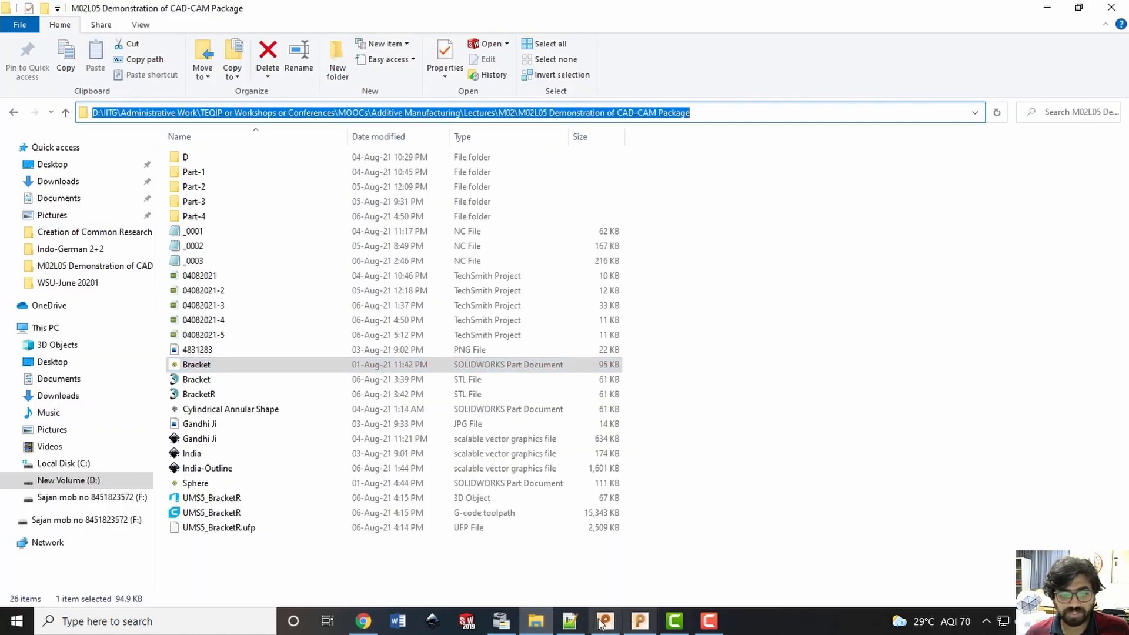
# Return to PowerShape and save the model in the copied folder location as BracketPS
pyautogui.click(605, 621)
pyautogui.hotkey('ctrl', 'v')
pyautogui.click(708, 417)
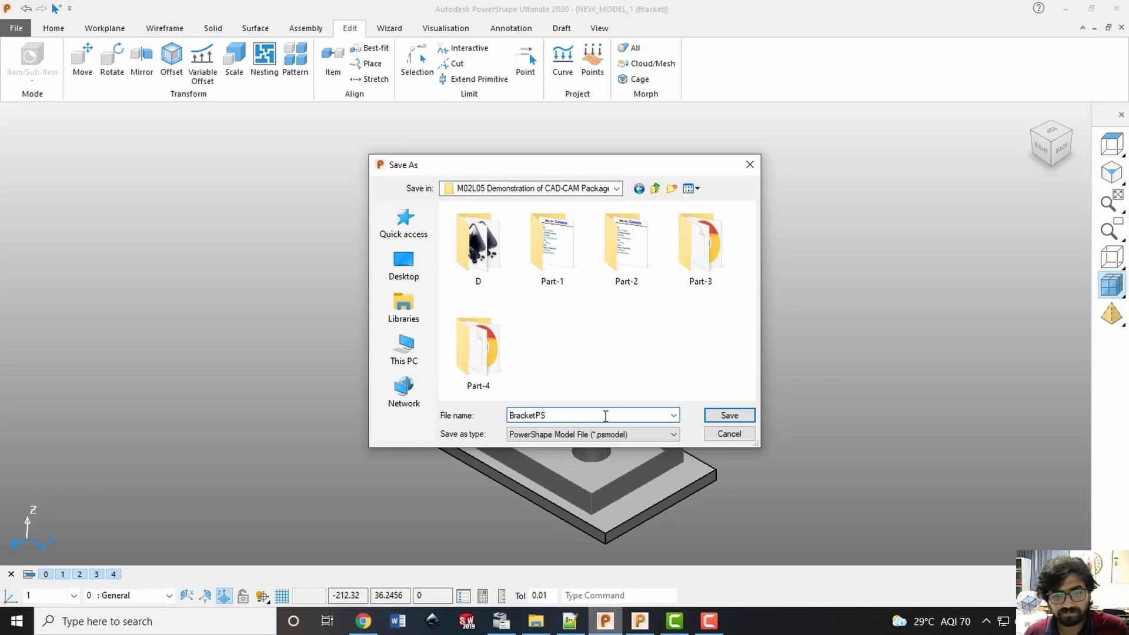
pyautogui.press('Return')
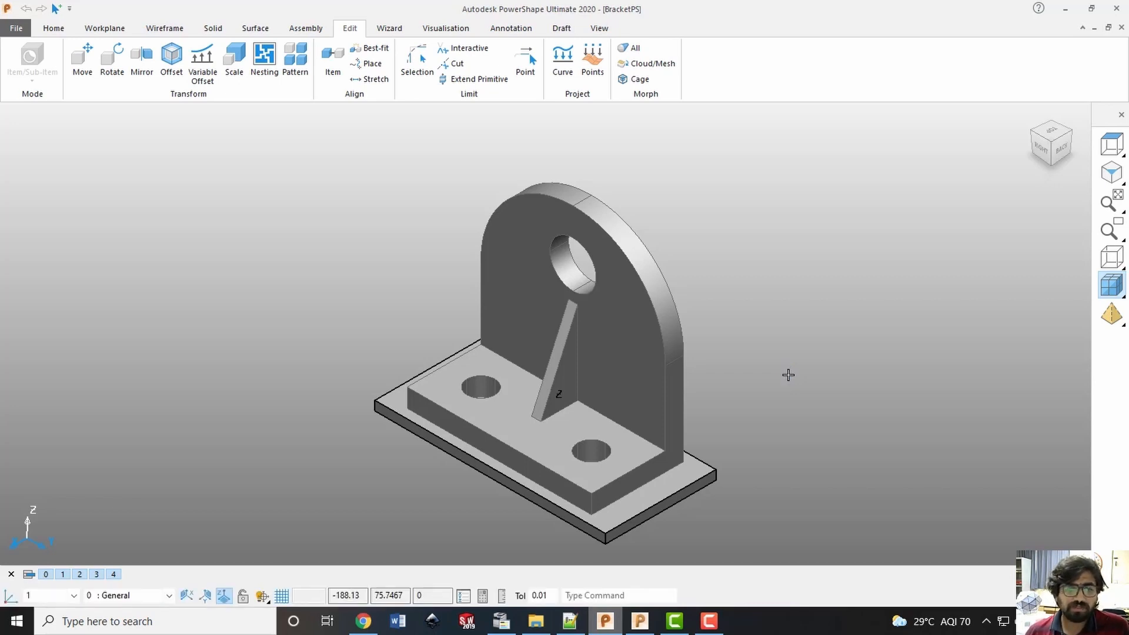
# Select only the base block under the bracket and send it to PowerMill
pyautogui.moveTo(293, 156); pyautogui.dragTo(788, 564)
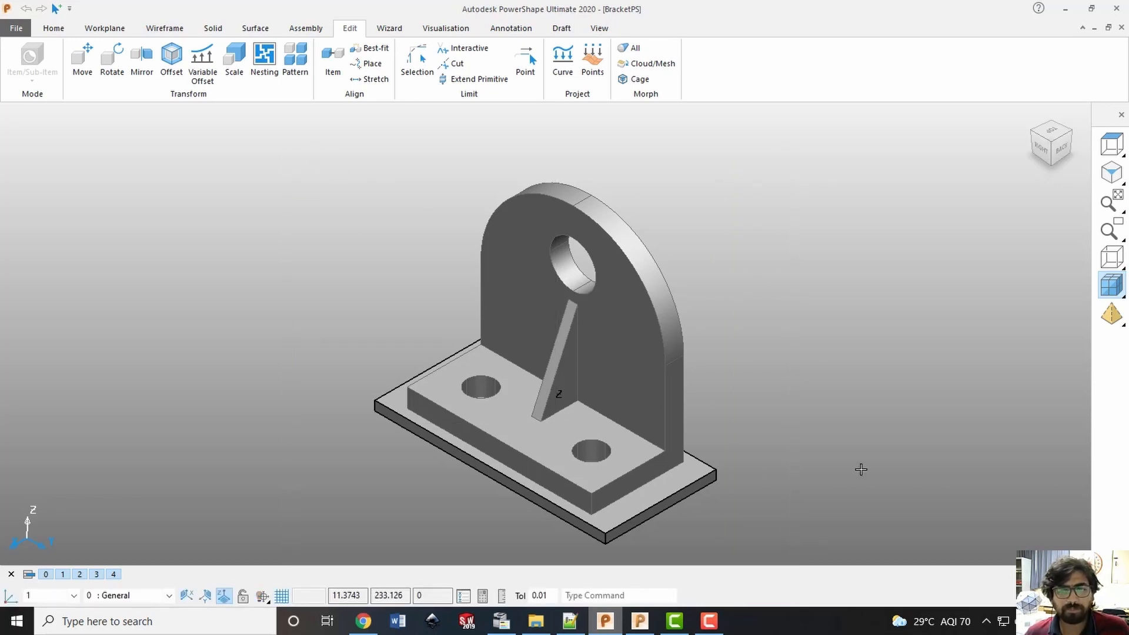
pyautogui.press('Escape')
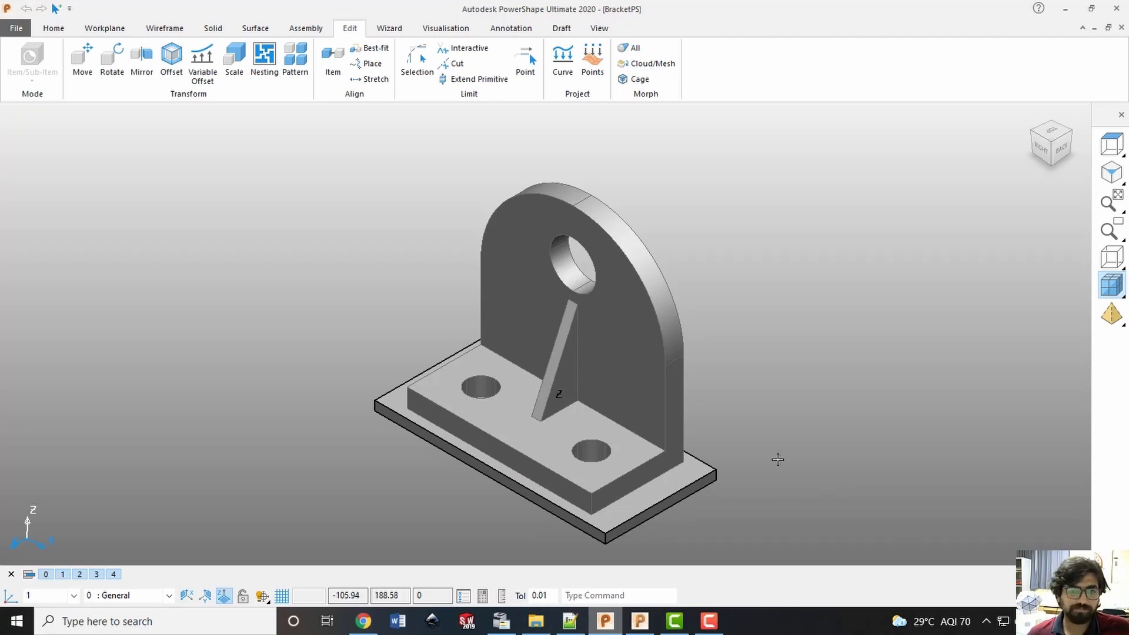
pyautogui.click(692, 471)
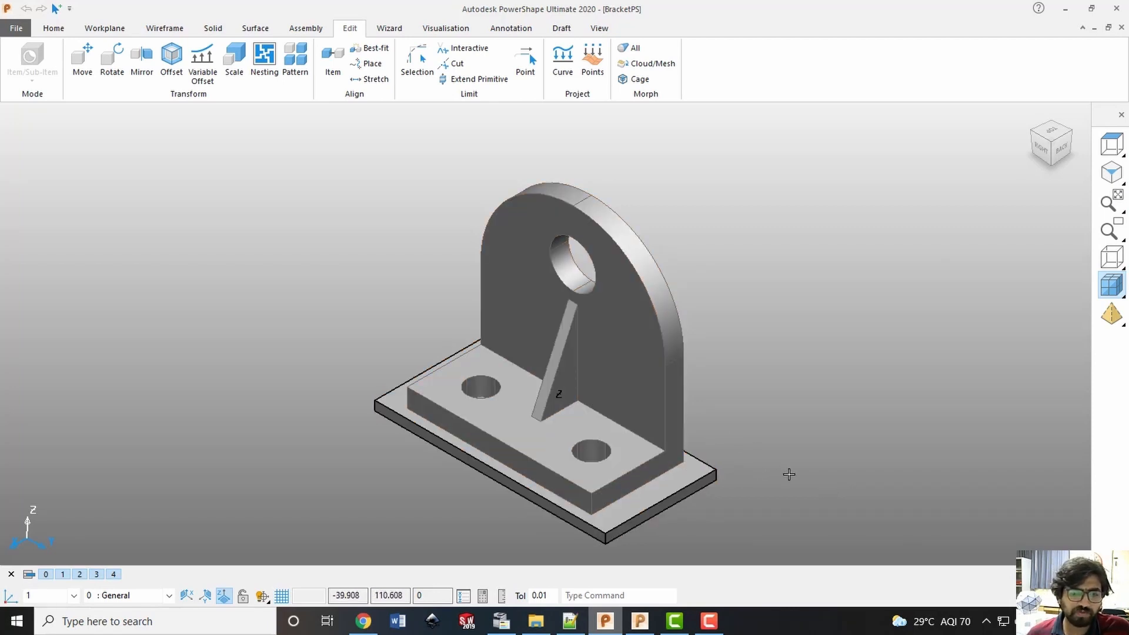
pyautogui.click(809, 478)
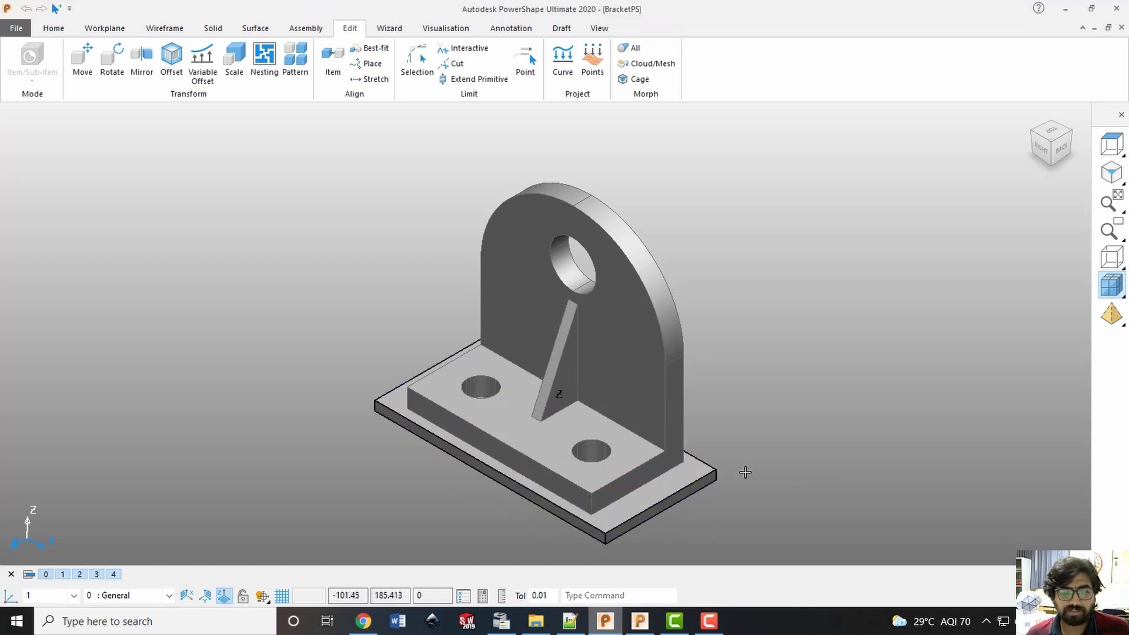
pyautogui.click(693, 474)
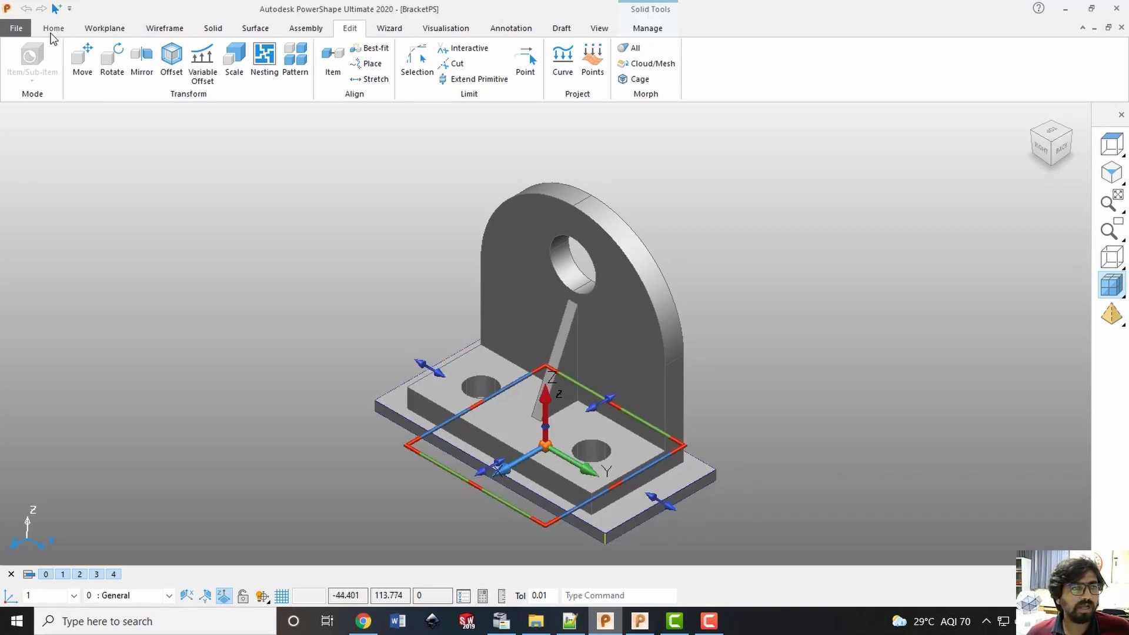
pyautogui.click(51, 30)
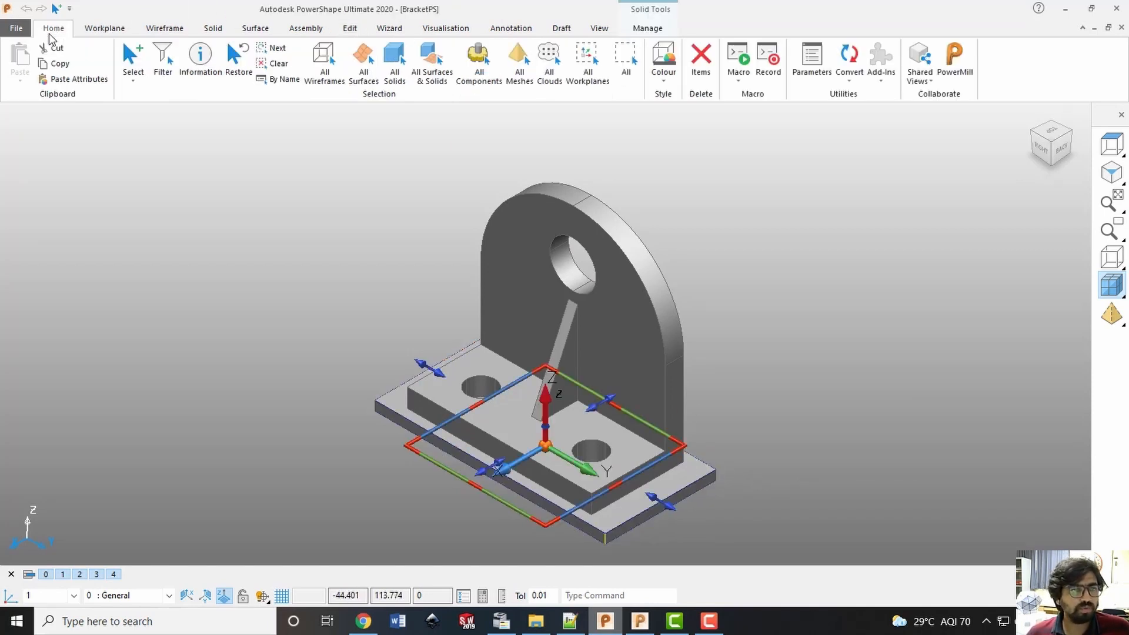
pyautogui.click(965, 66)
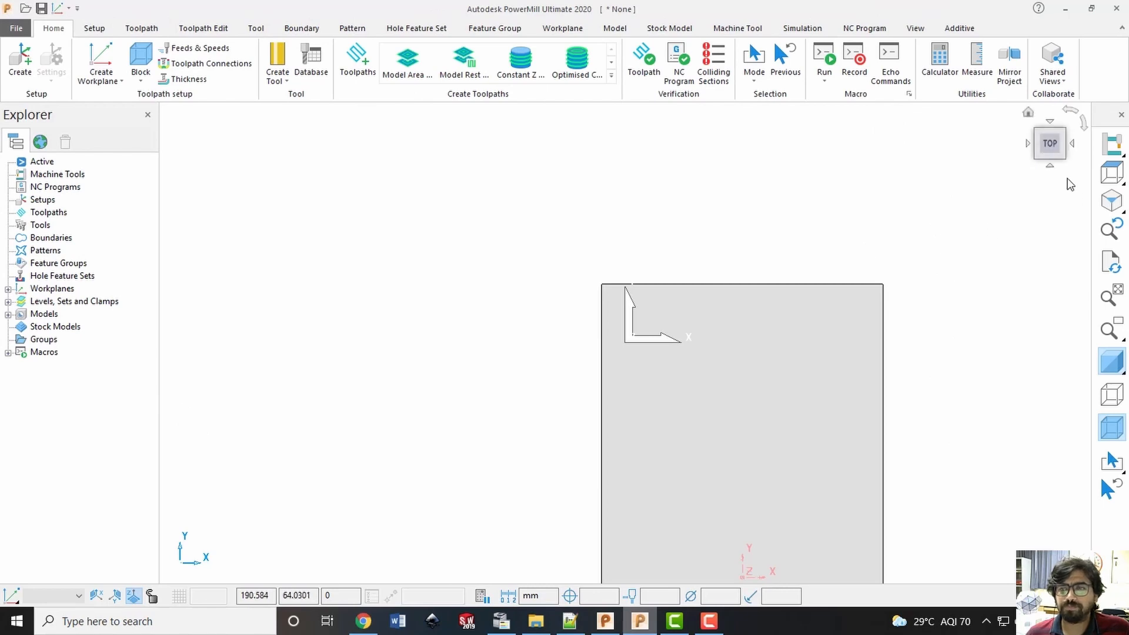
# Show the imported block in an isometric view and activate workplane 1
pyautogui.click(1045, 150)
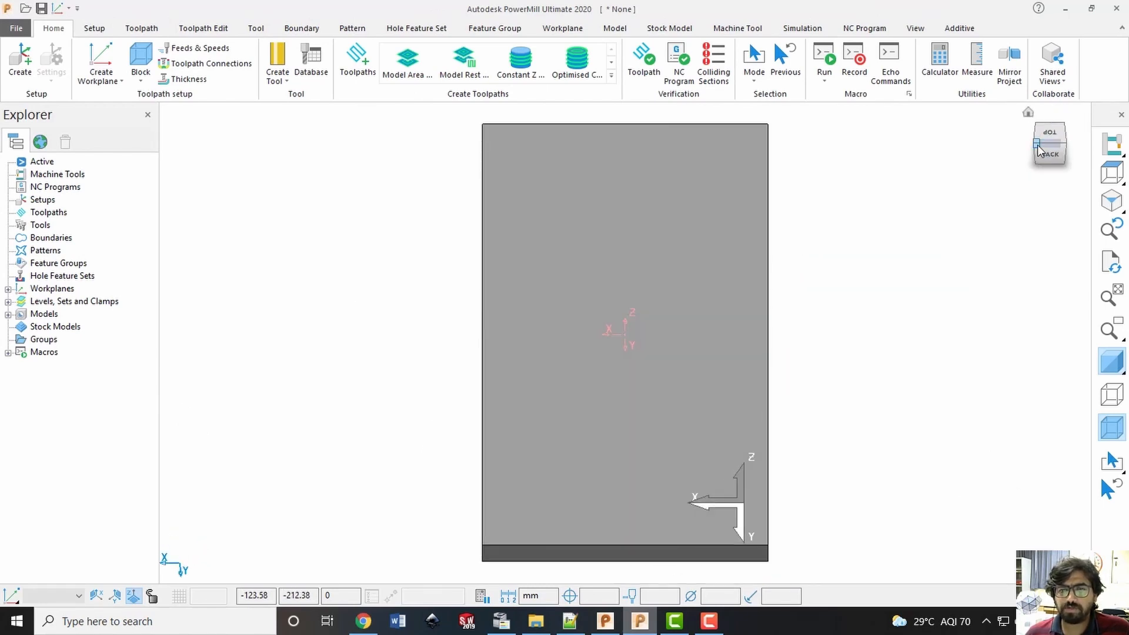
pyautogui.scroll(3, 820, 277)
pyautogui.scroll(-4, 708, 315)
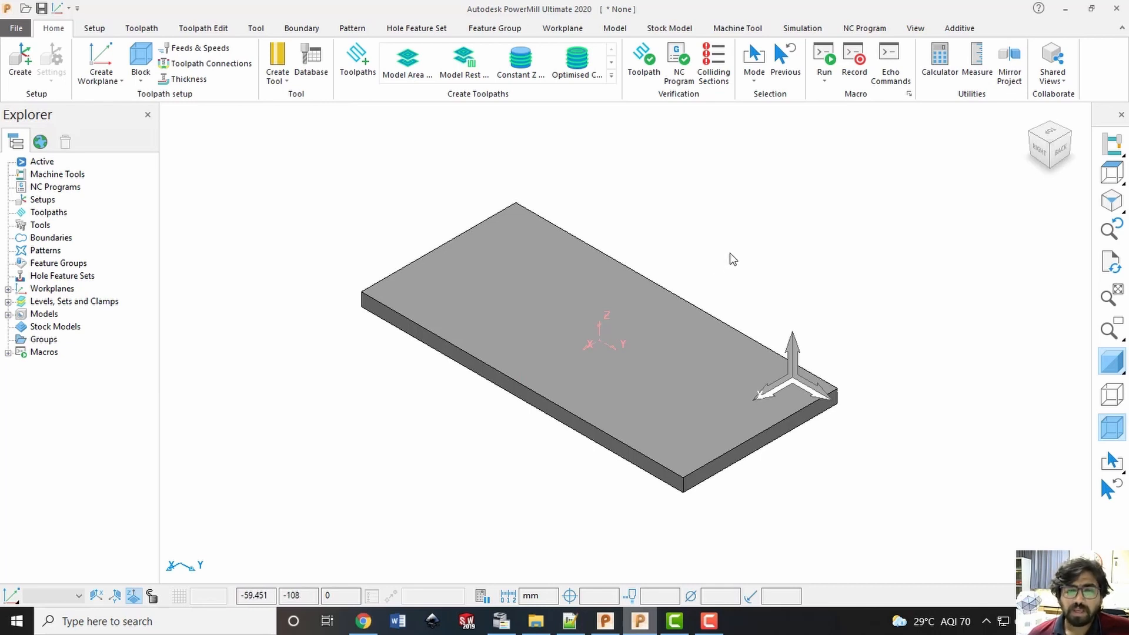
pyautogui.click(8, 288)
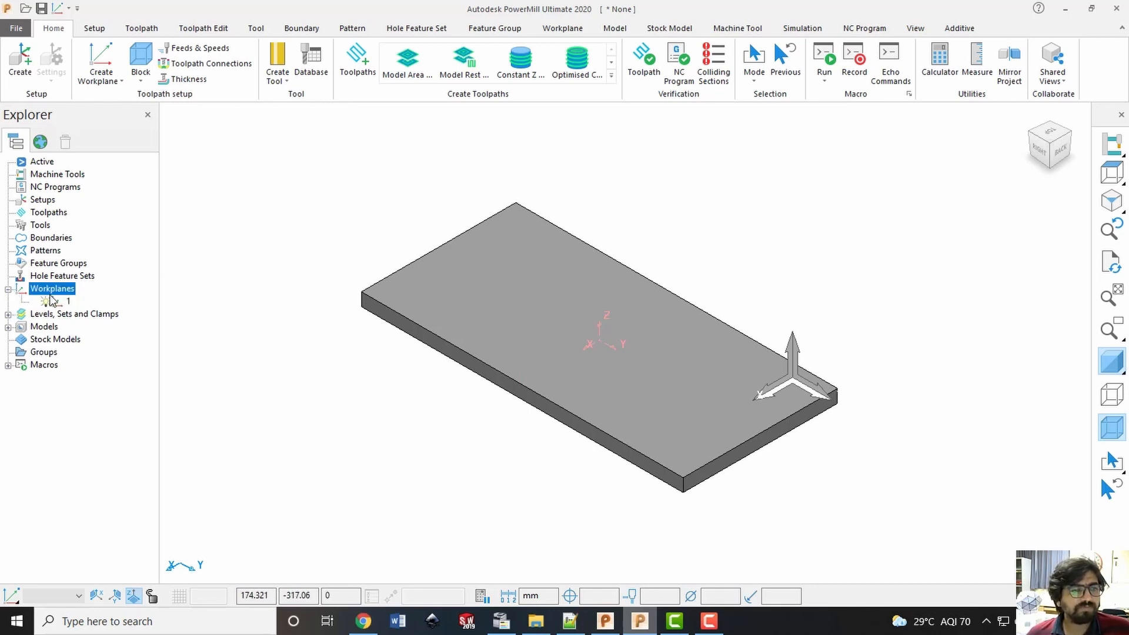
pyautogui.rightClick(65, 303)
pyautogui.click(97, 374)
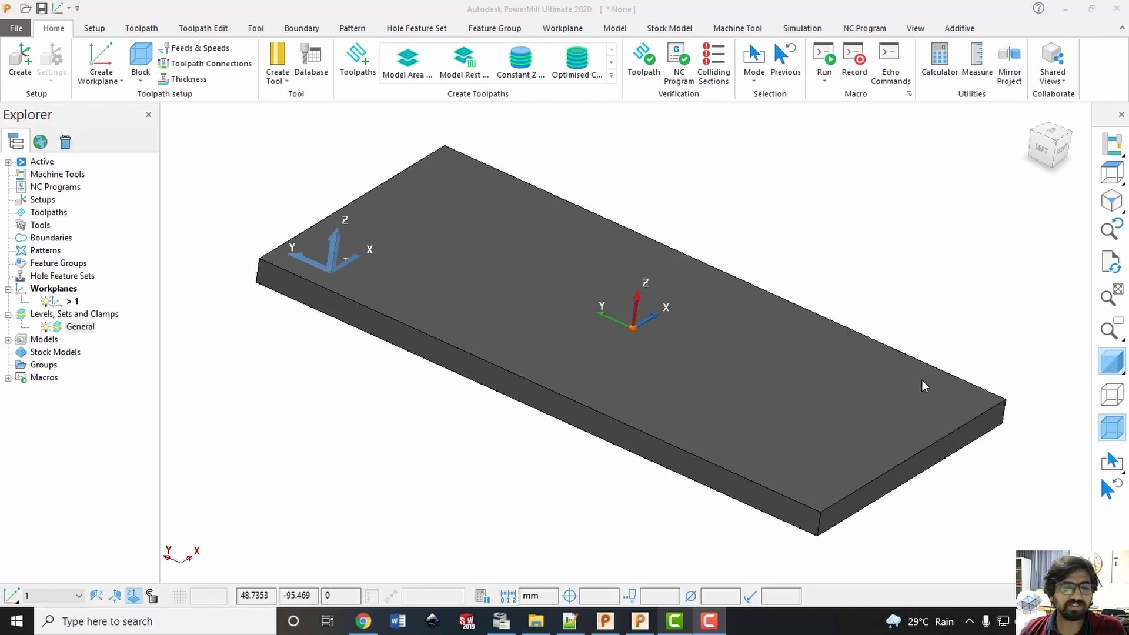
# Switch to PowerShape and assign the base block under the bracket to level 0 (General)
pyautogui.click(605, 621)
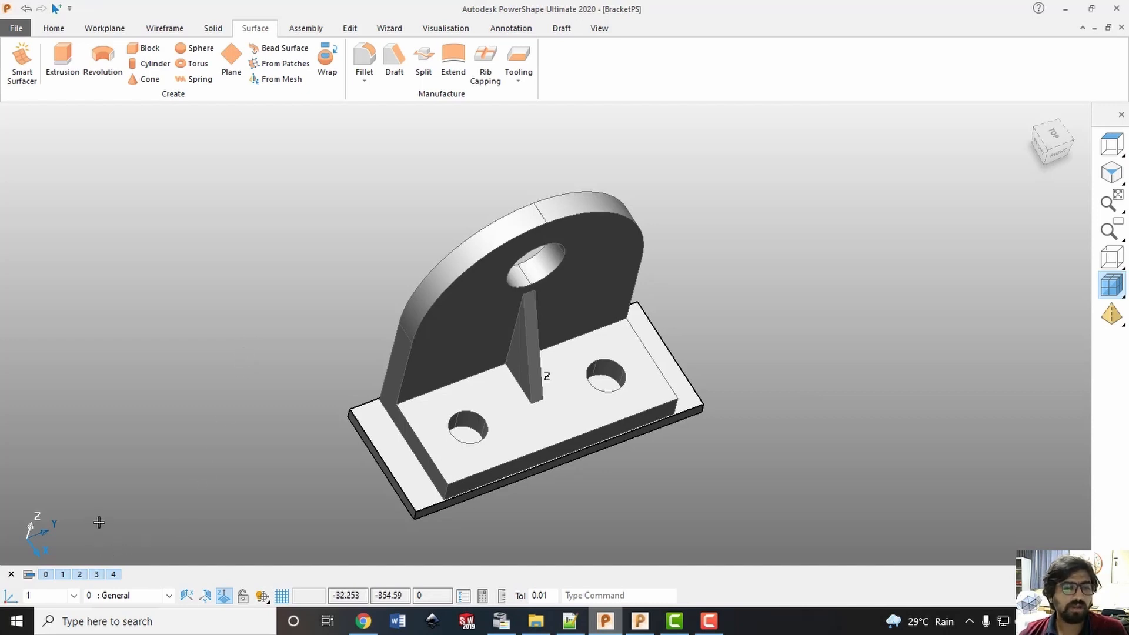
pyautogui.click(54, 28)
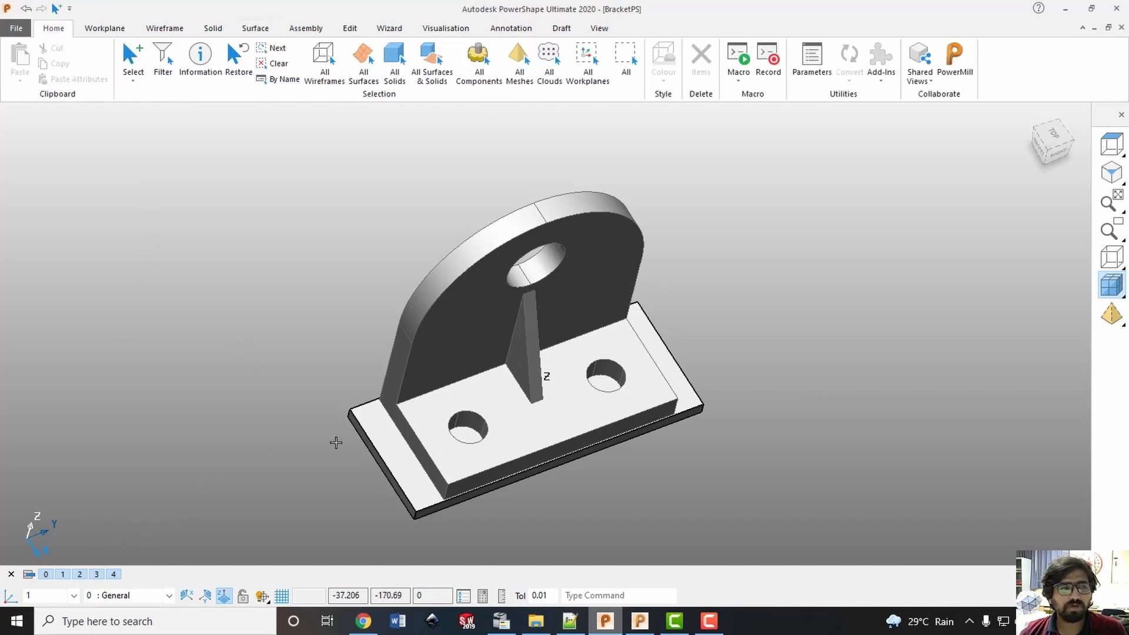
pyautogui.moveTo(336, 443); pyautogui.dragTo(389, 451, button='middle')
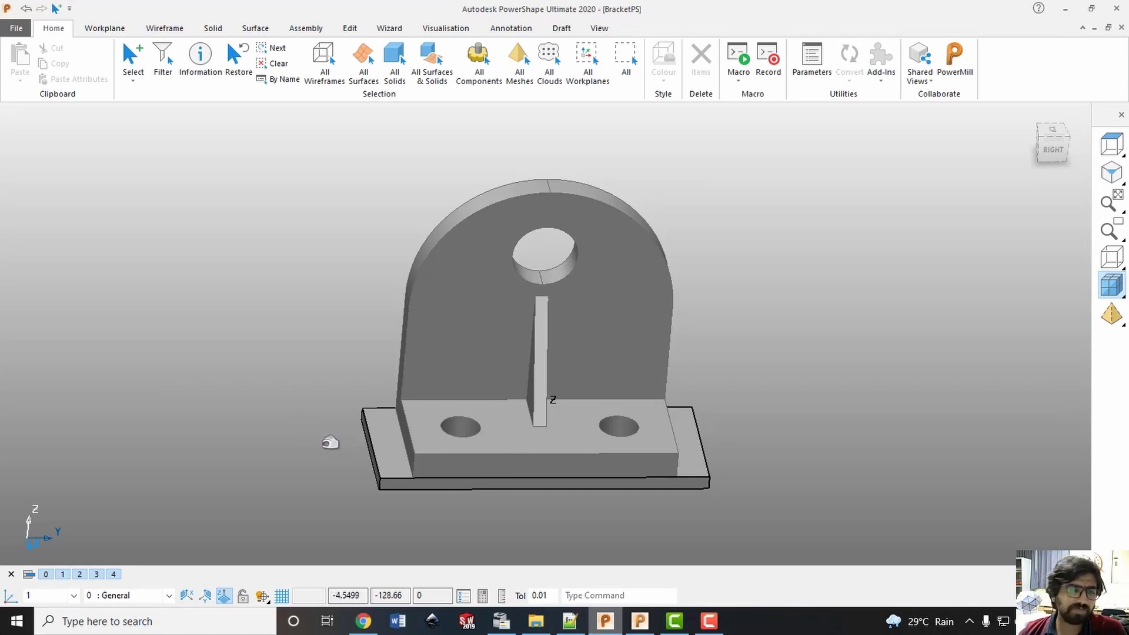
pyautogui.click(390, 425)
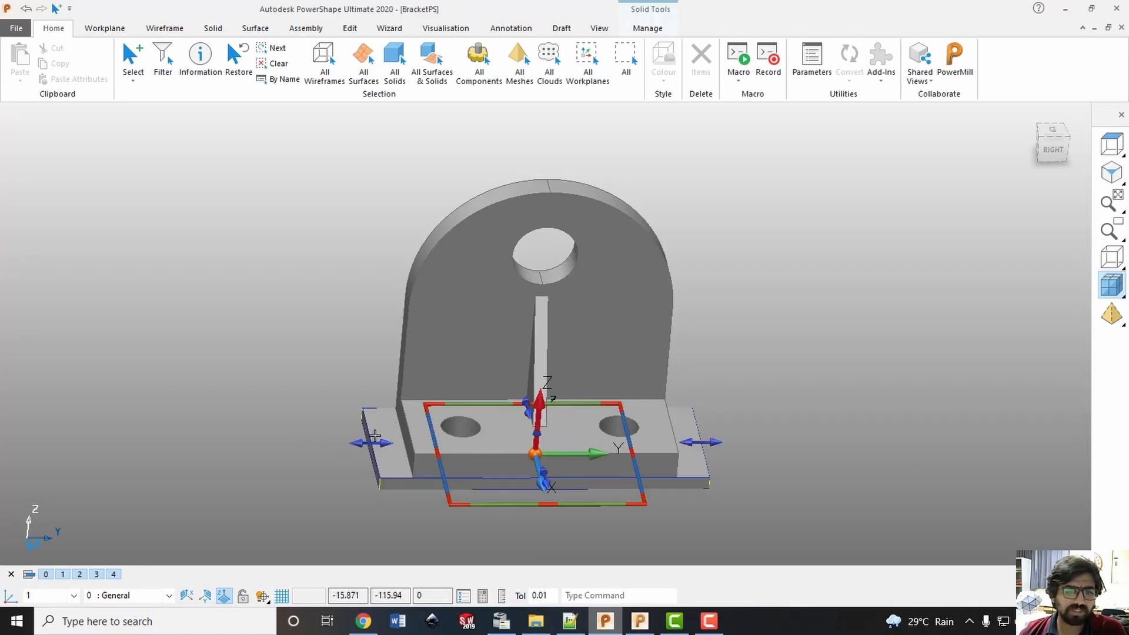
pyautogui.rightClick(49, 582)
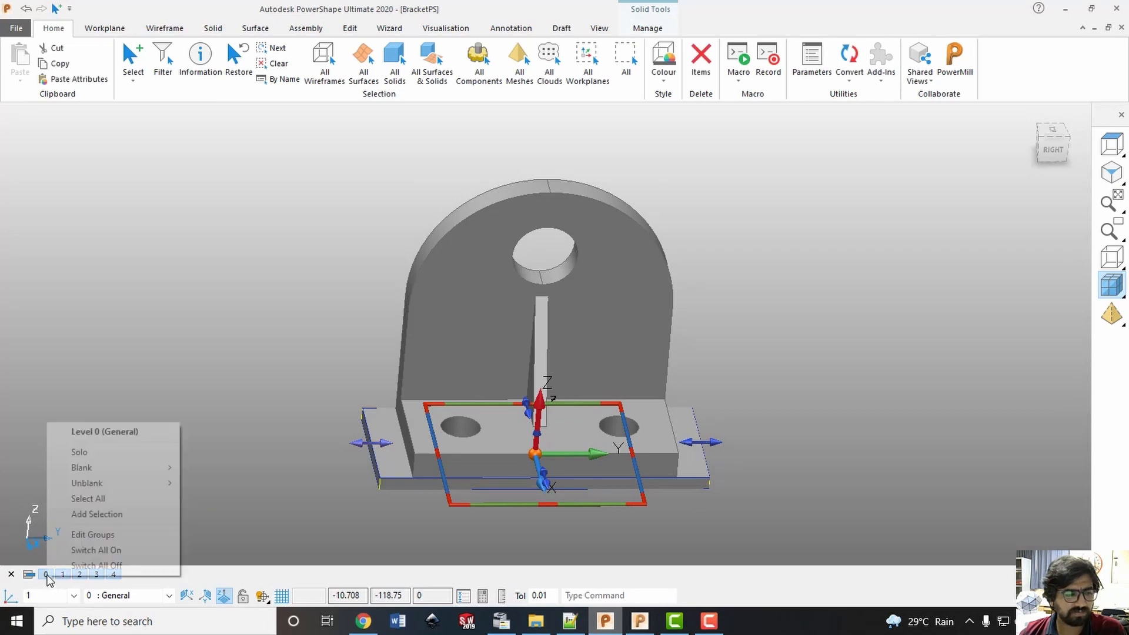
pyautogui.click(91, 514)
pyautogui.click(215, 481)
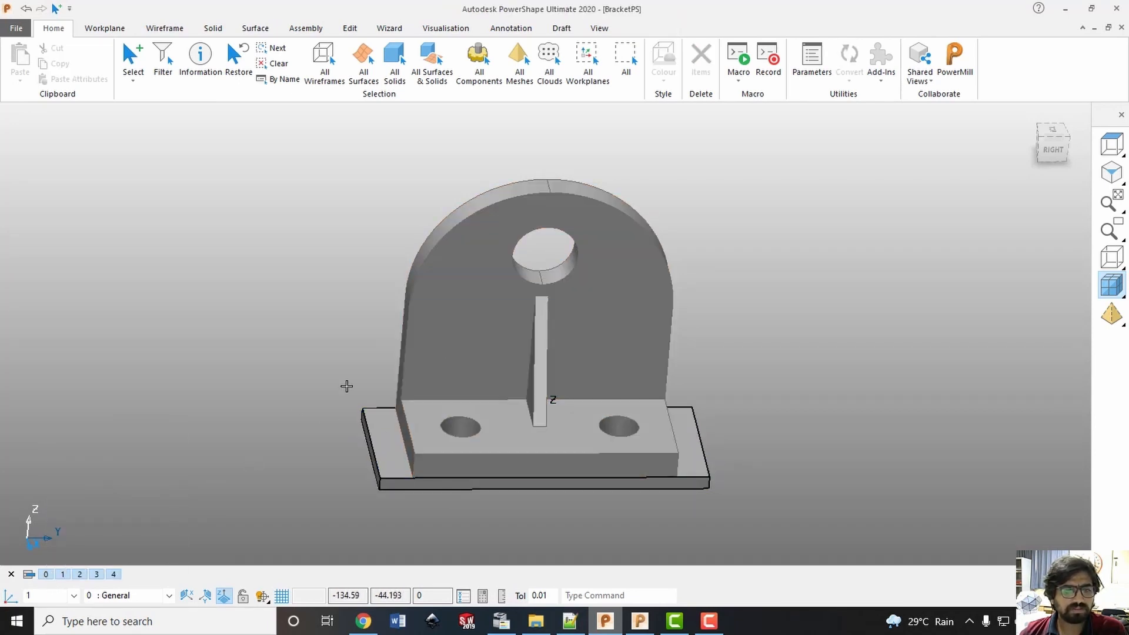
# Assign the bracket solid to level 1 (Surfaces) and hide that level so only the base block is displayed
pyautogui.rightClick(63, 574)
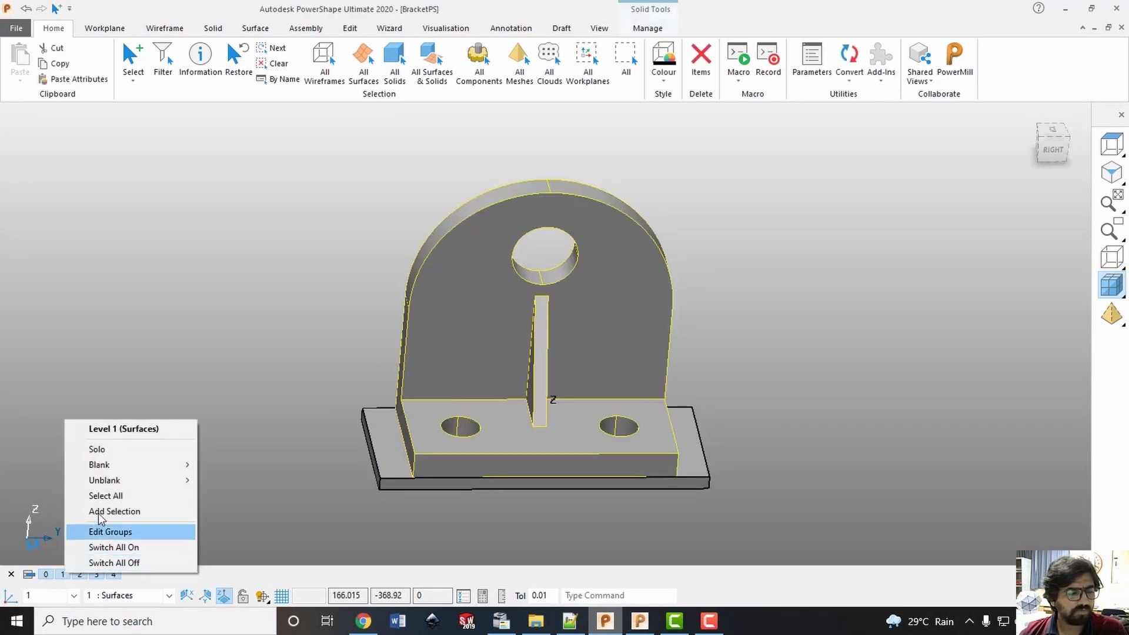
pyautogui.click(111, 512)
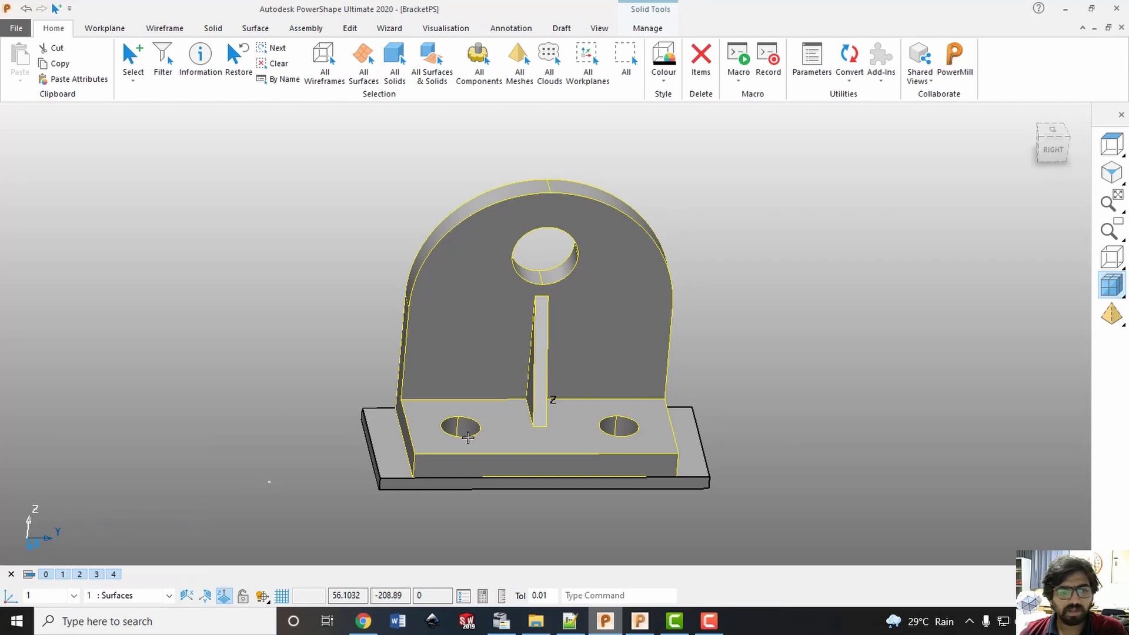
pyautogui.click(781, 396)
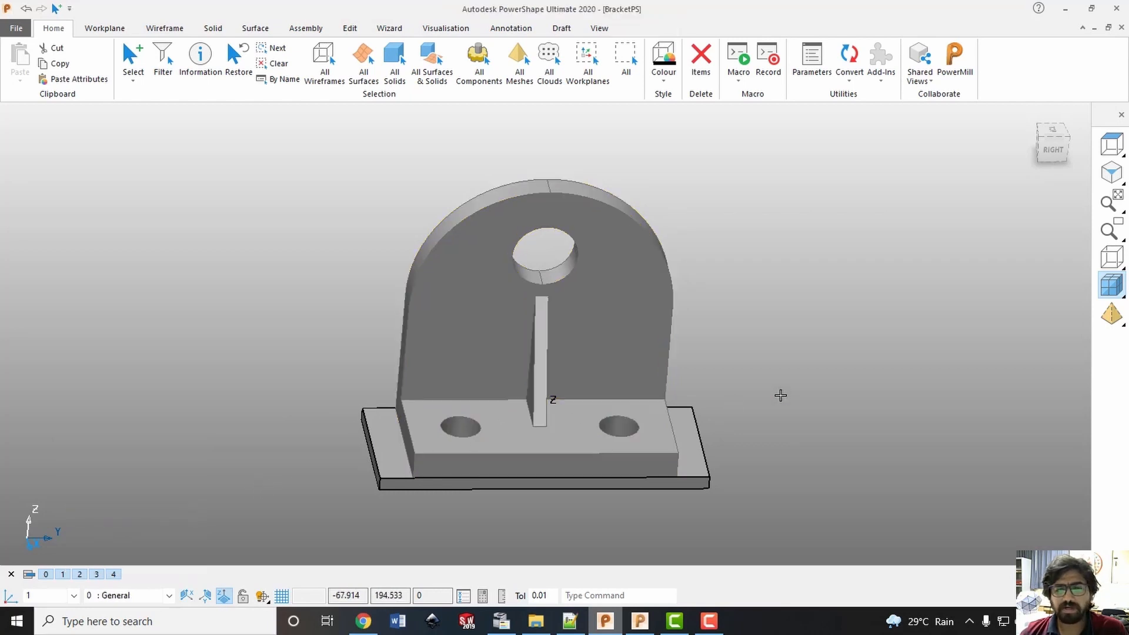
pyautogui.click(64, 574)
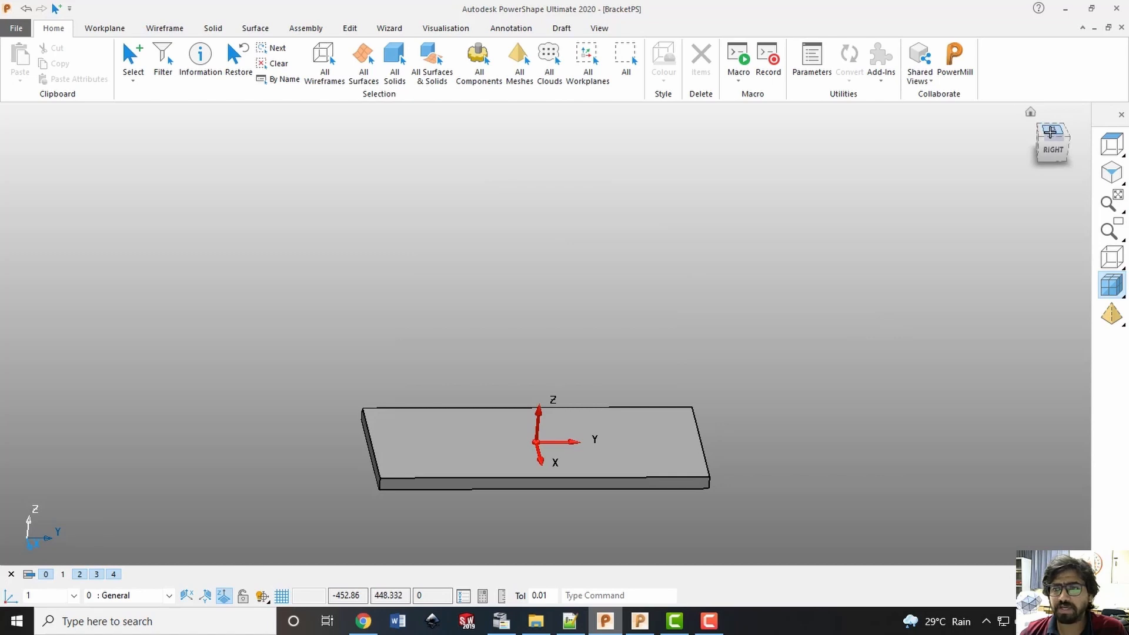
# Create a plane surface centred on the base block and enlarge it beyond the block's edges on all sides
pyautogui.click(1050, 133)
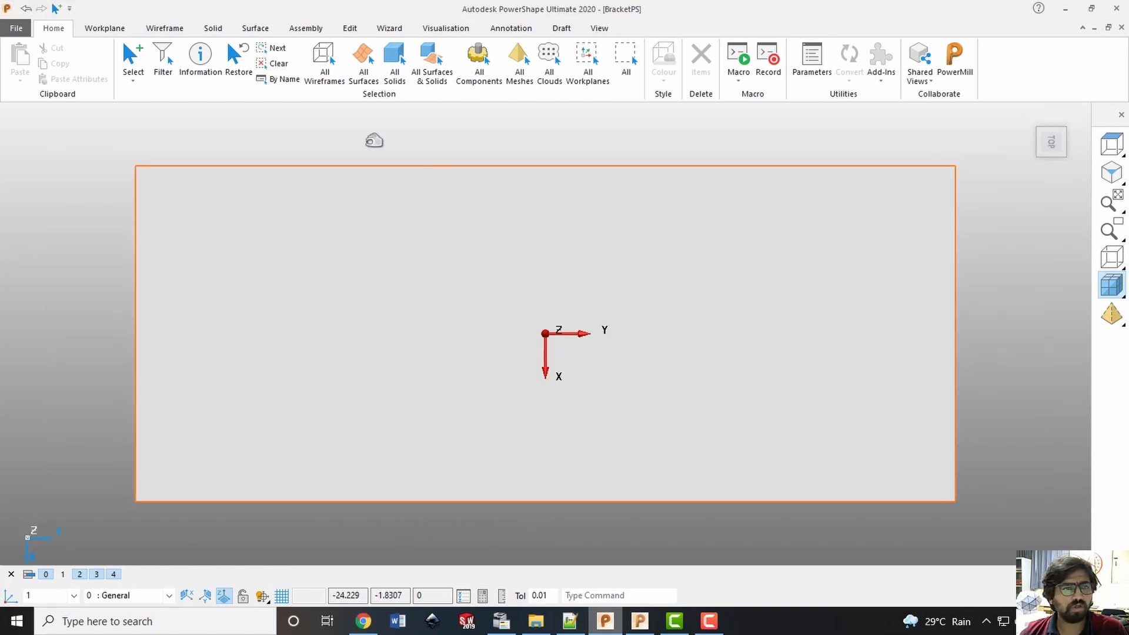
pyautogui.click(167, 28)
pyautogui.click(215, 28)
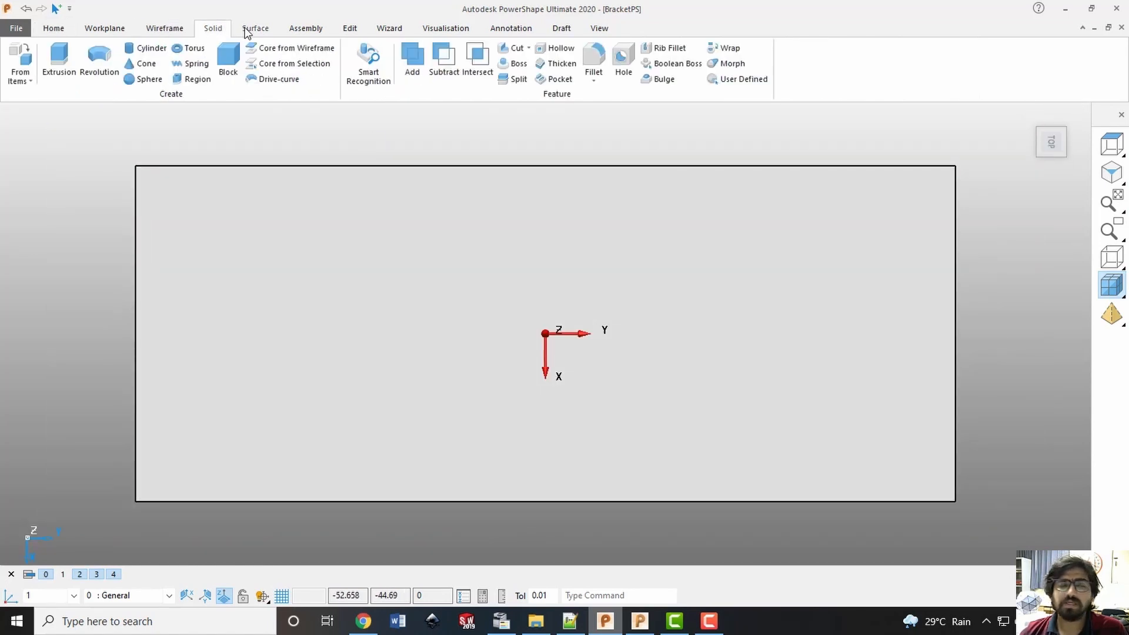
pyautogui.click(254, 29)
pyautogui.click(231, 56)
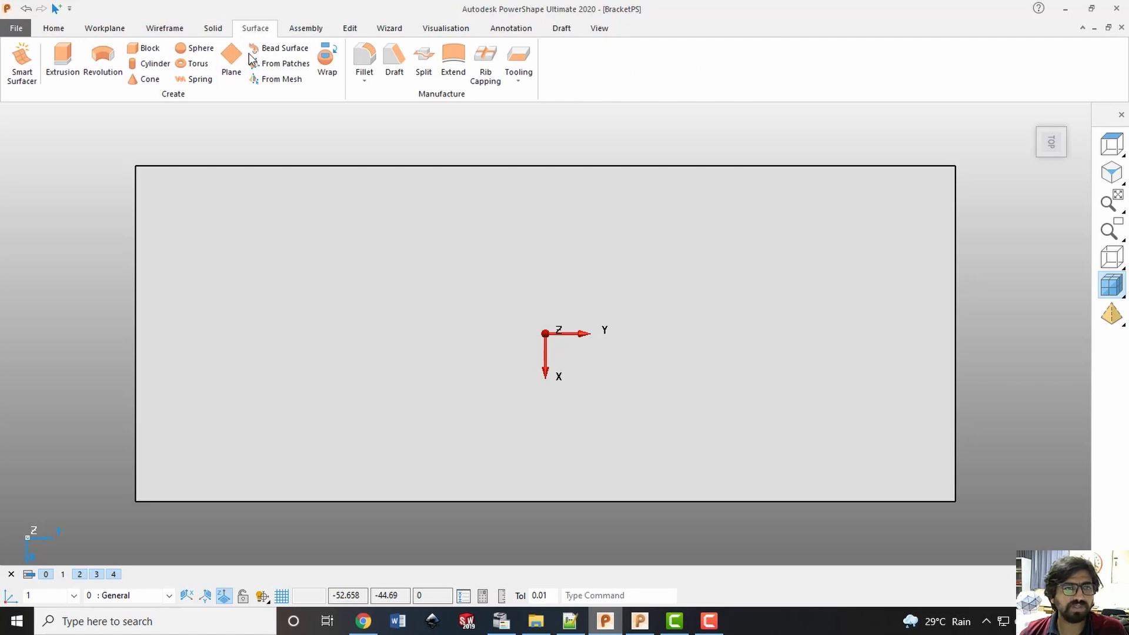
pyautogui.click(584, 311)
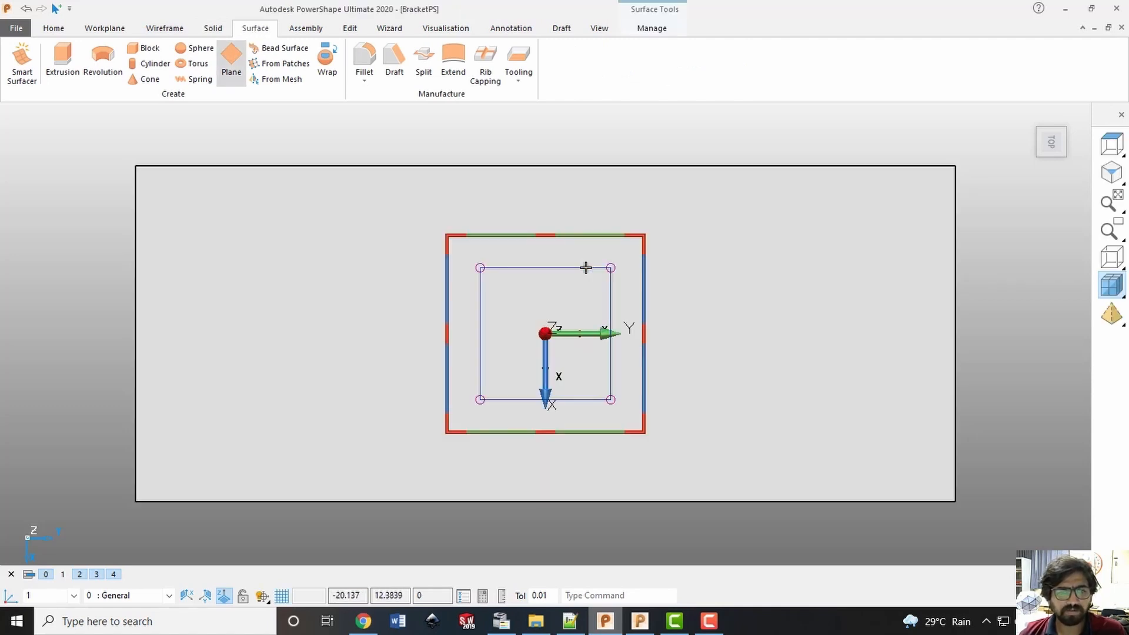
pyautogui.moveTo(594, 264); pyautogui.dragTo(996, 147)
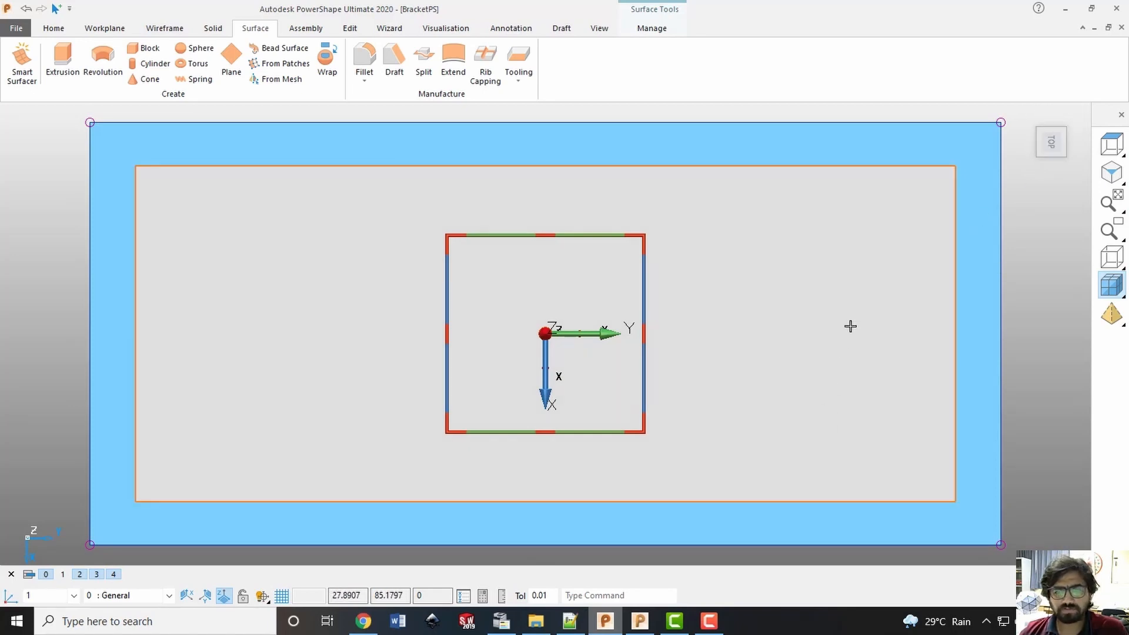
pyautogui.moveTo(850, 326); pyautogui.dragTo(908, 191, button='middle')
pyautogui.click(1052, 145)
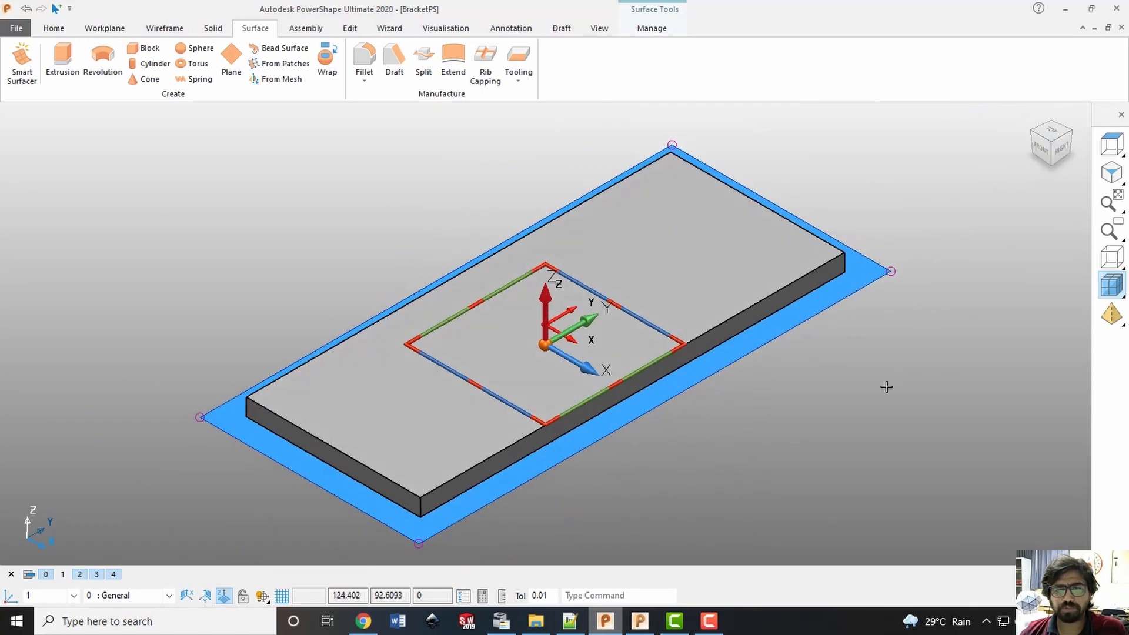
pyautogui.click(867, 402)
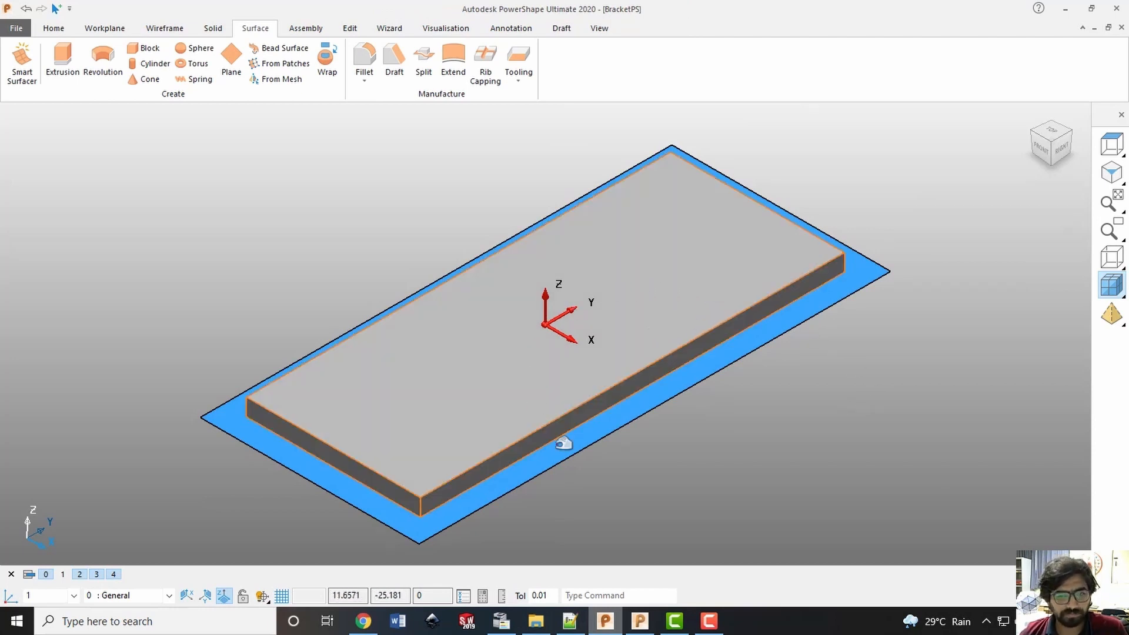
# Move the plane surface 10 mm up in Z onto the base block's top face
pyautogui.click(812, 309)
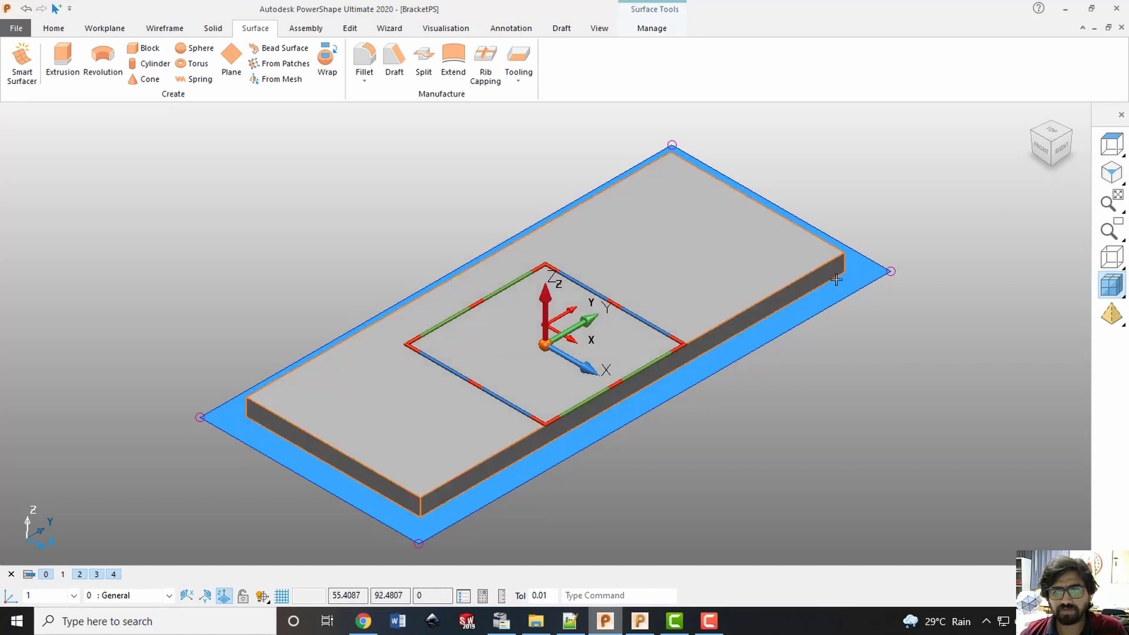
pyautogui.click(351, 30)
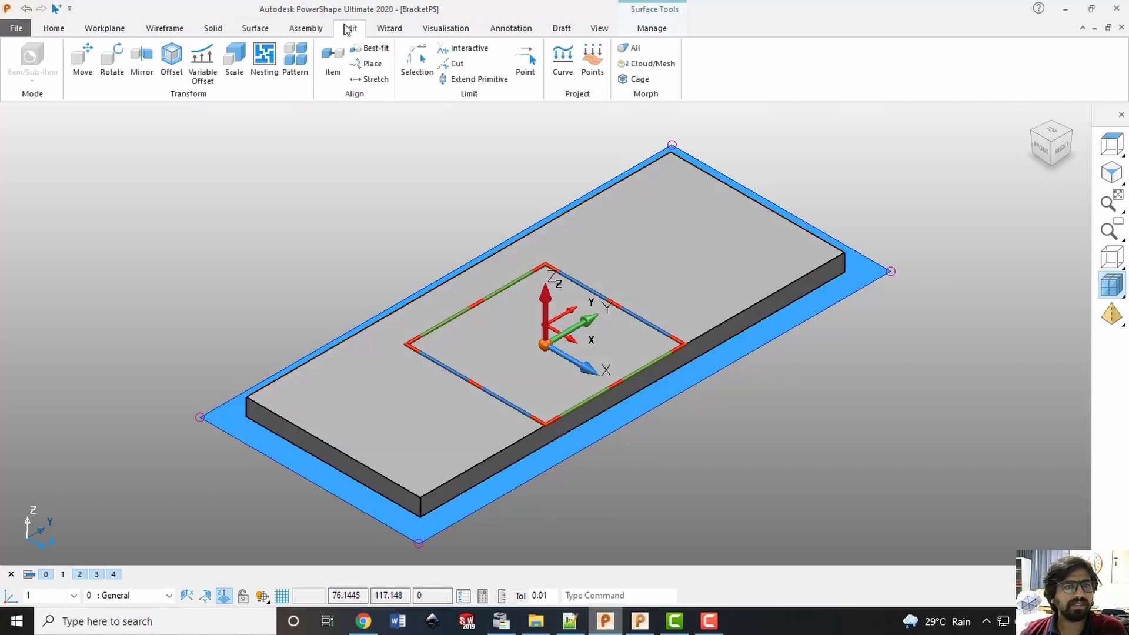
pyautogui.click(89, 70)
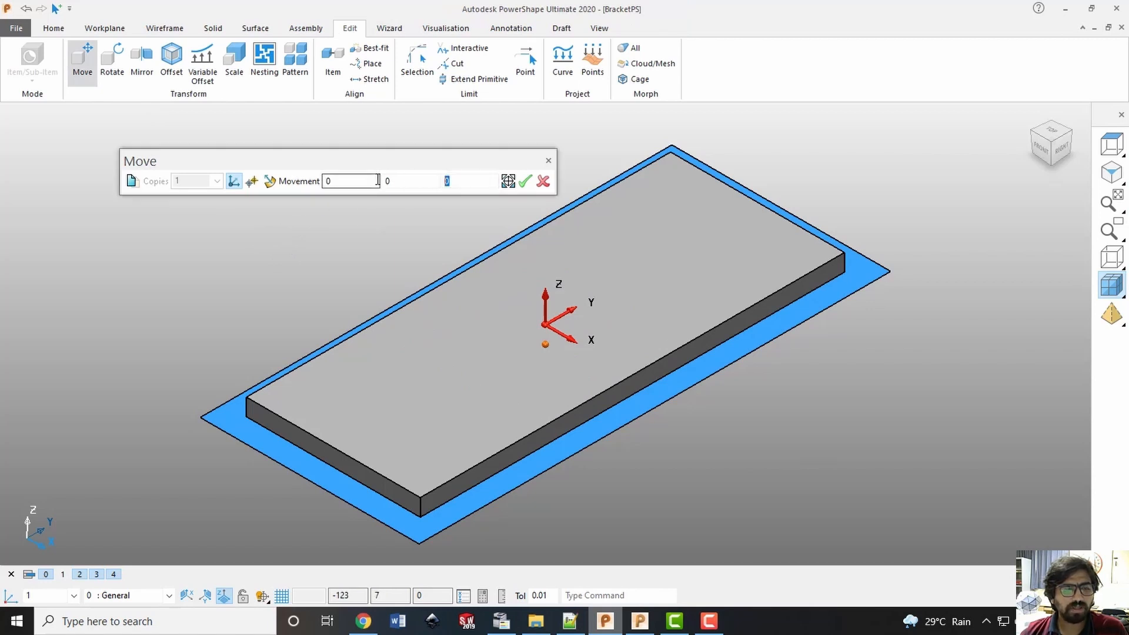
pyautogui.write('10')
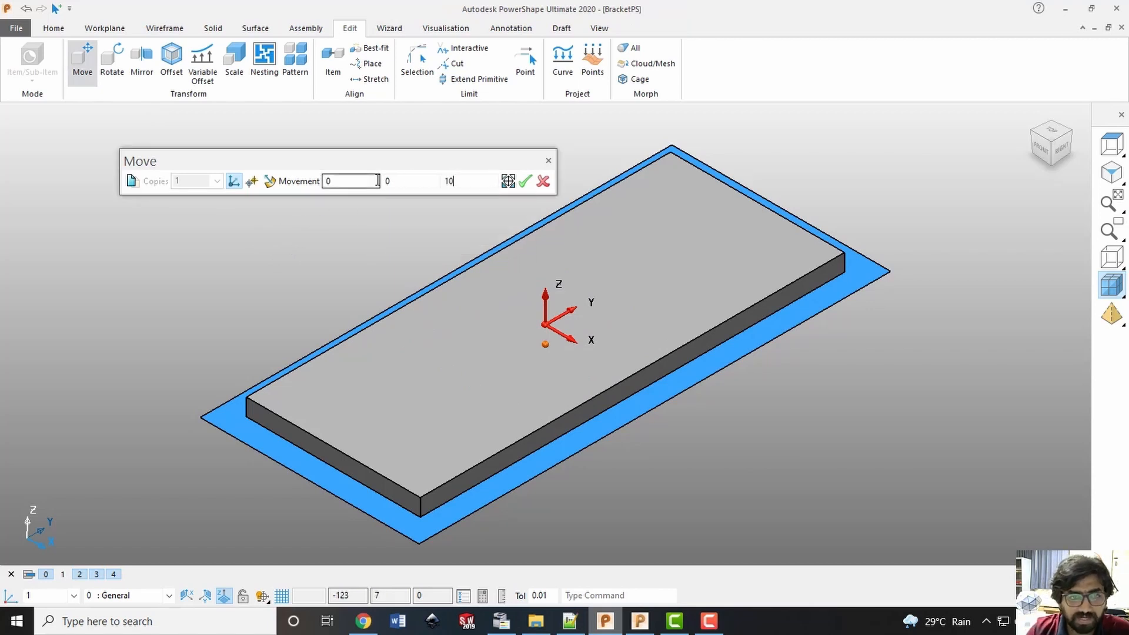
pyautogui.click(402, 183)
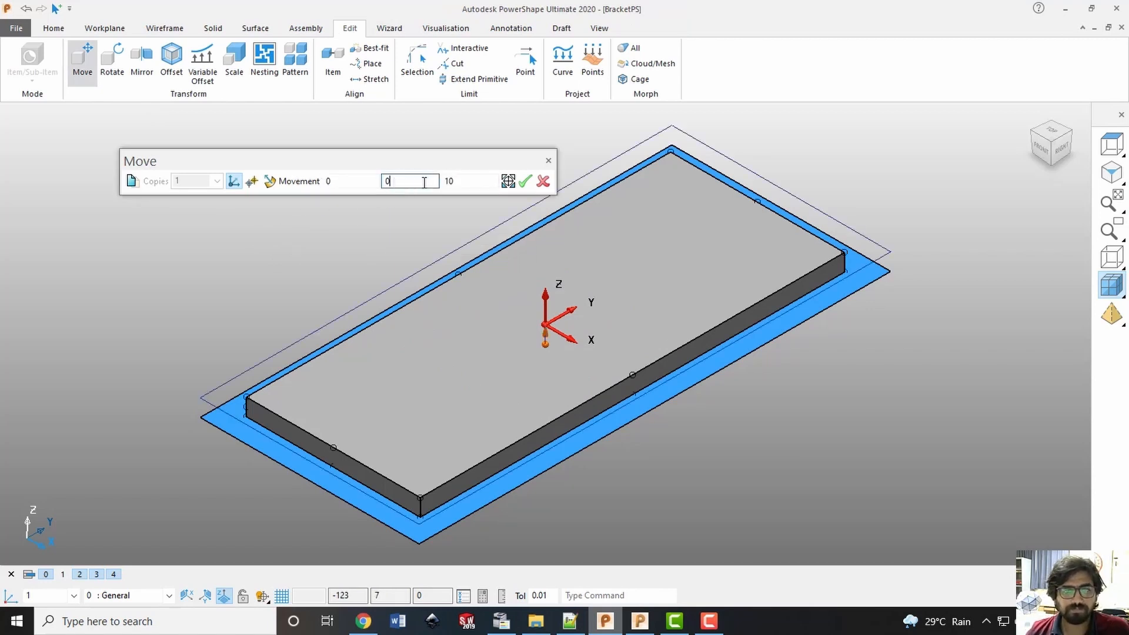
pyautogui.click(525, 180)
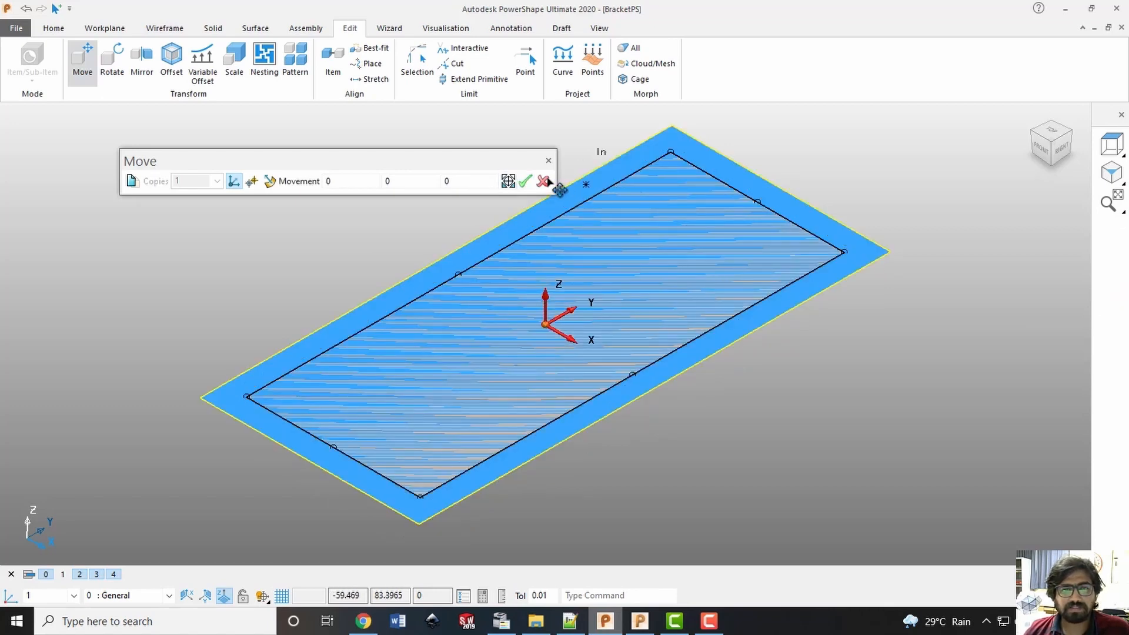
pyautogui.click(545, 181)
# Assign the plane surface to level 2 (Wireframes) and hide that level
pyautogui.click(1061, 147)
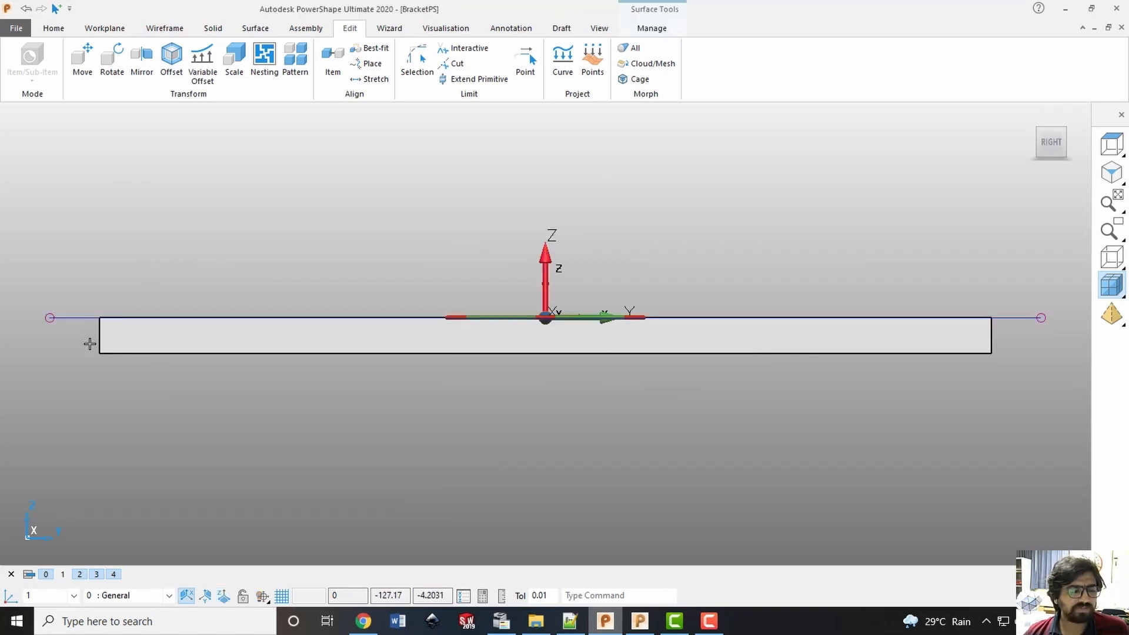
pyautogui.rightClick(85, 577)
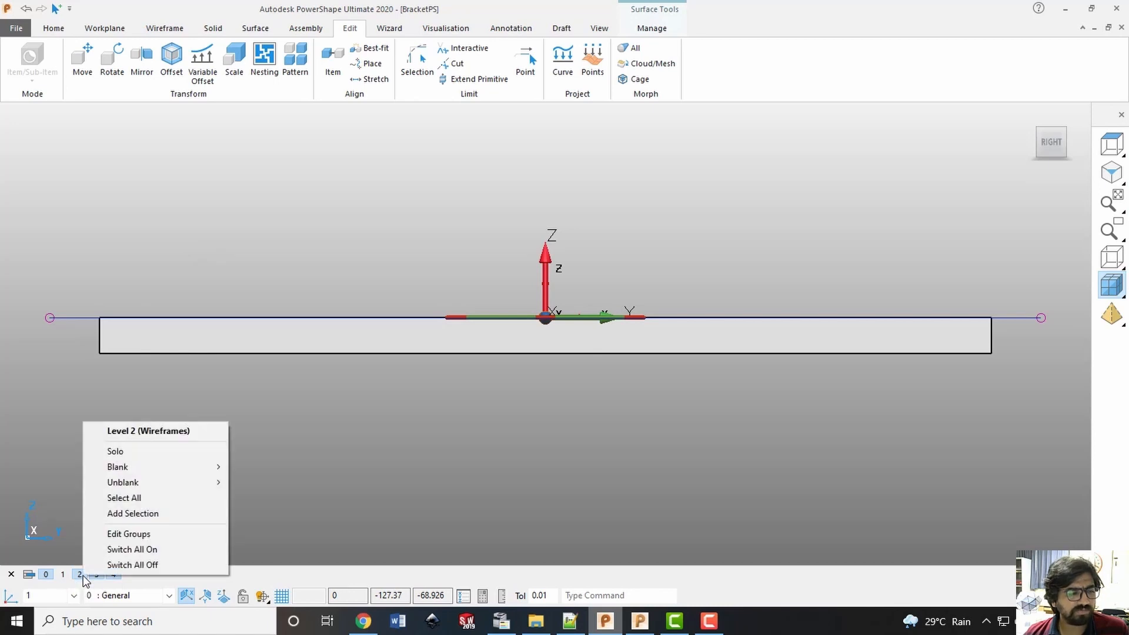
pyautogui.click(147, 514)
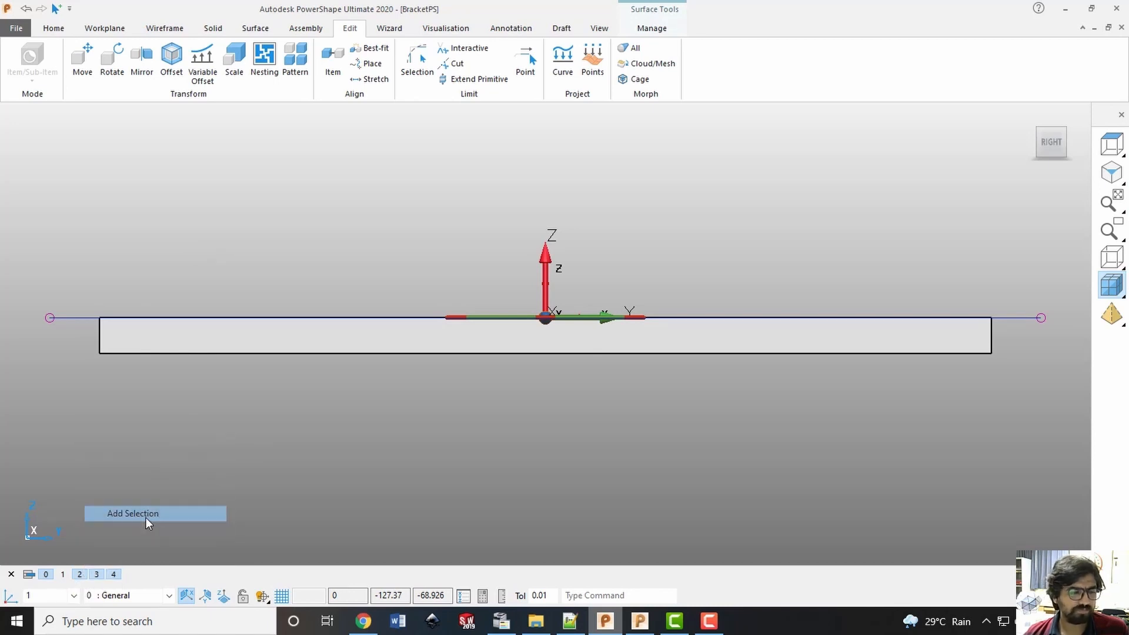
pyautogui.click(80, 575)
pyautogui.moveTo(436, 441); pyautogui.dragTo(910, 308, button='middle')
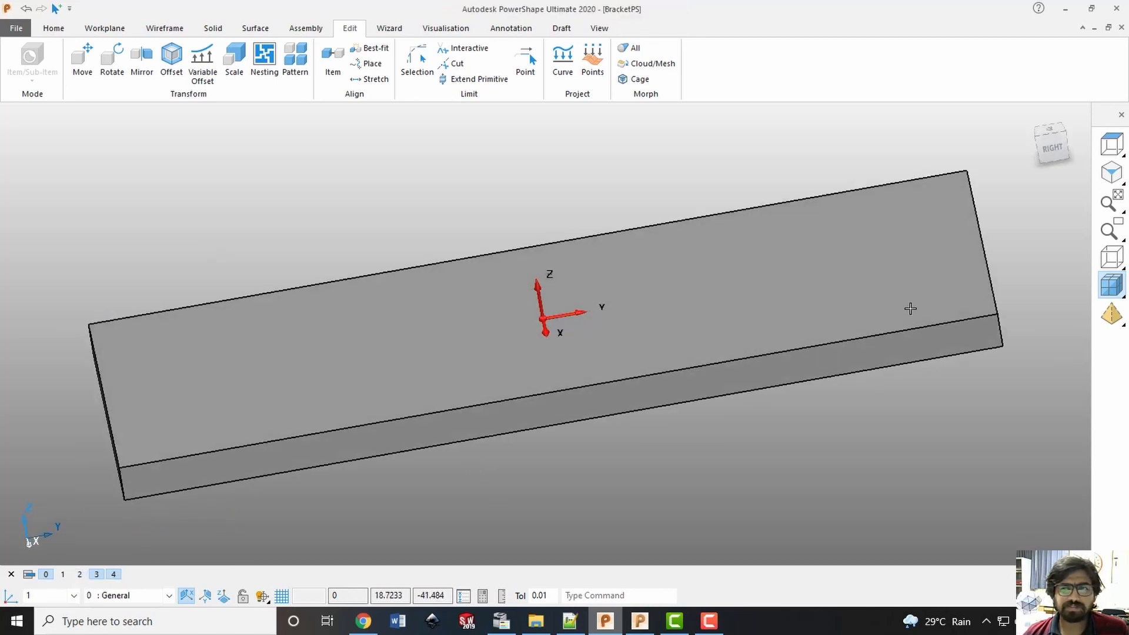
pyautogui.click(1038, 138)
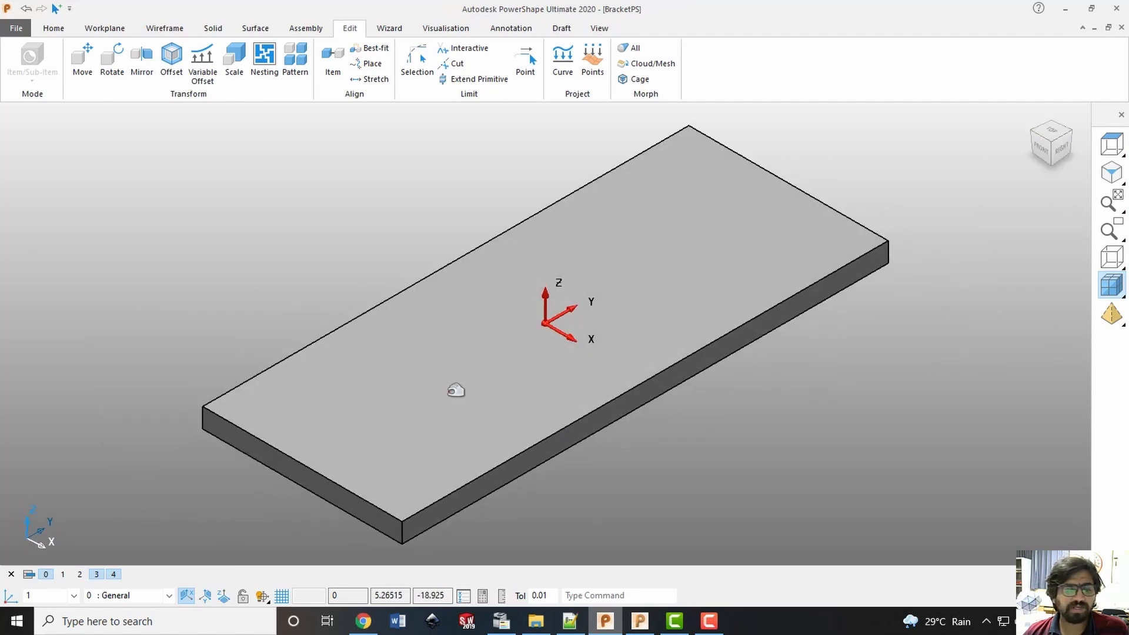
# Display level 2 with level 0 hidden, then select the plane surface and send it to PowerMill
pyautogui.click(83, 575)
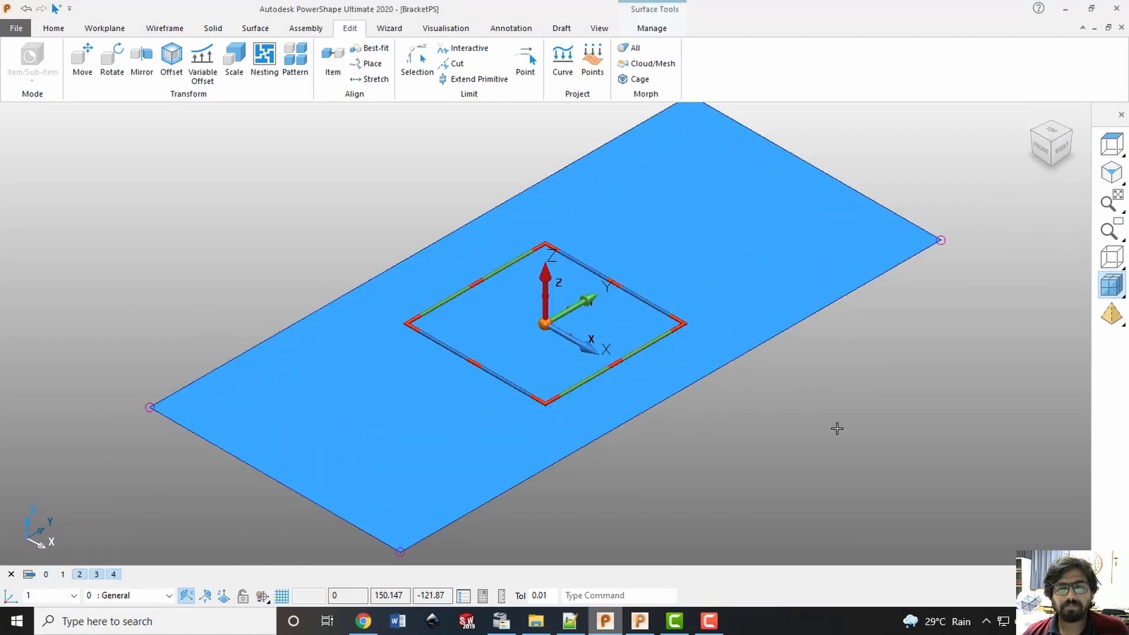
pyautogui.click(838, 428)
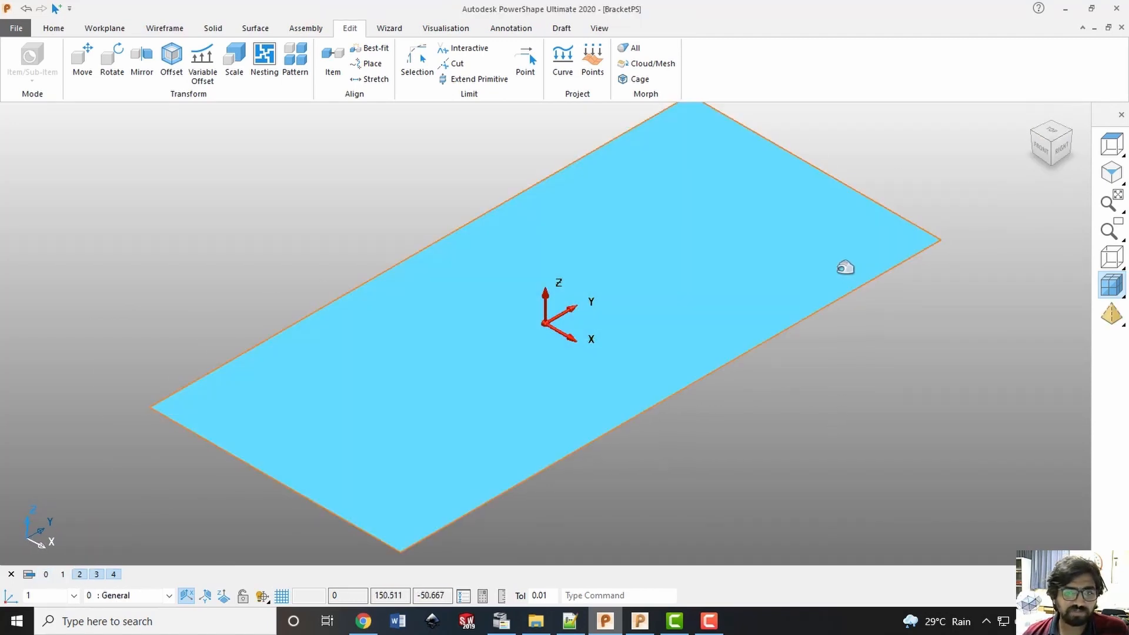
pyautogui.click(854, 285)
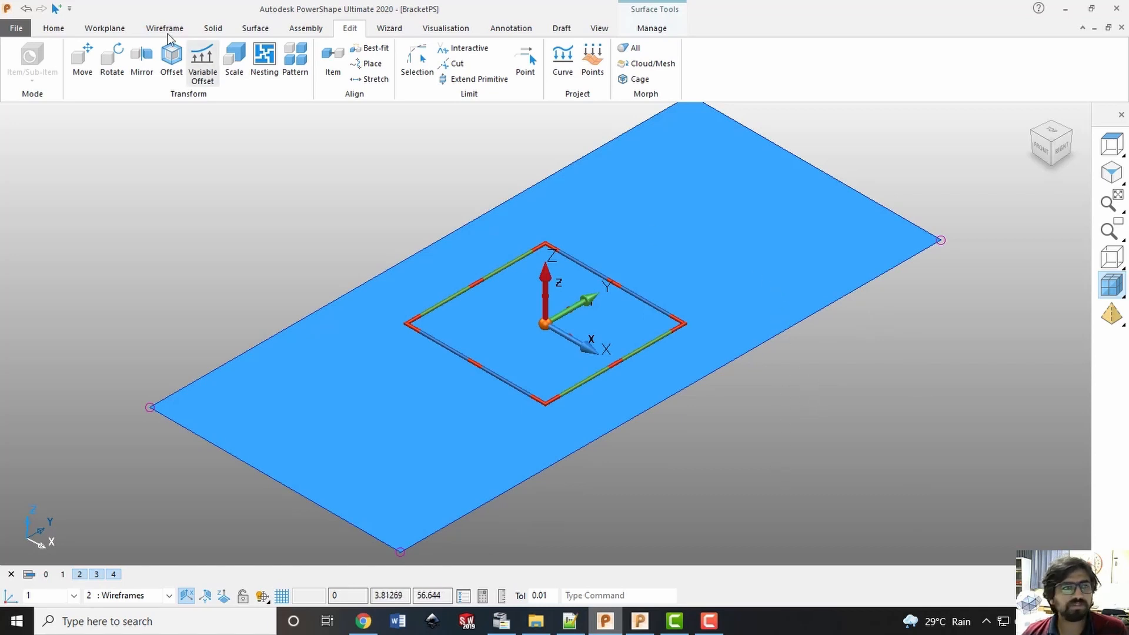
pyautogui.click(51, 30)
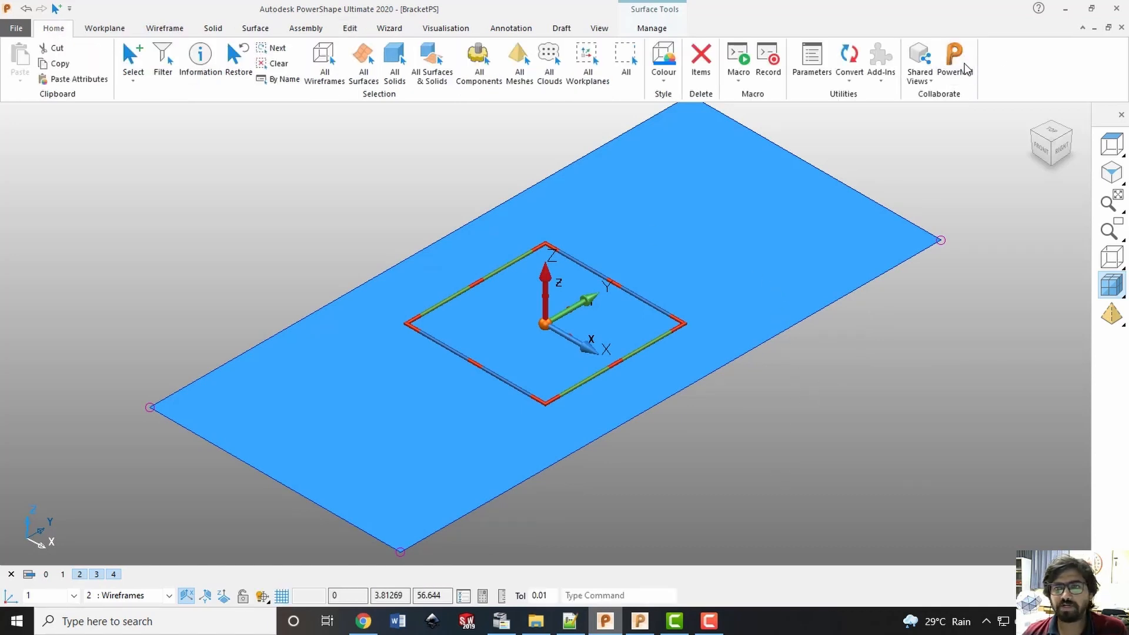
pyautogui.click(857, 421)
# Switch to PowerMill and toggle the display of the Wireframes and General levels to check the imported plane and block
pyautogui.click(647, 621)
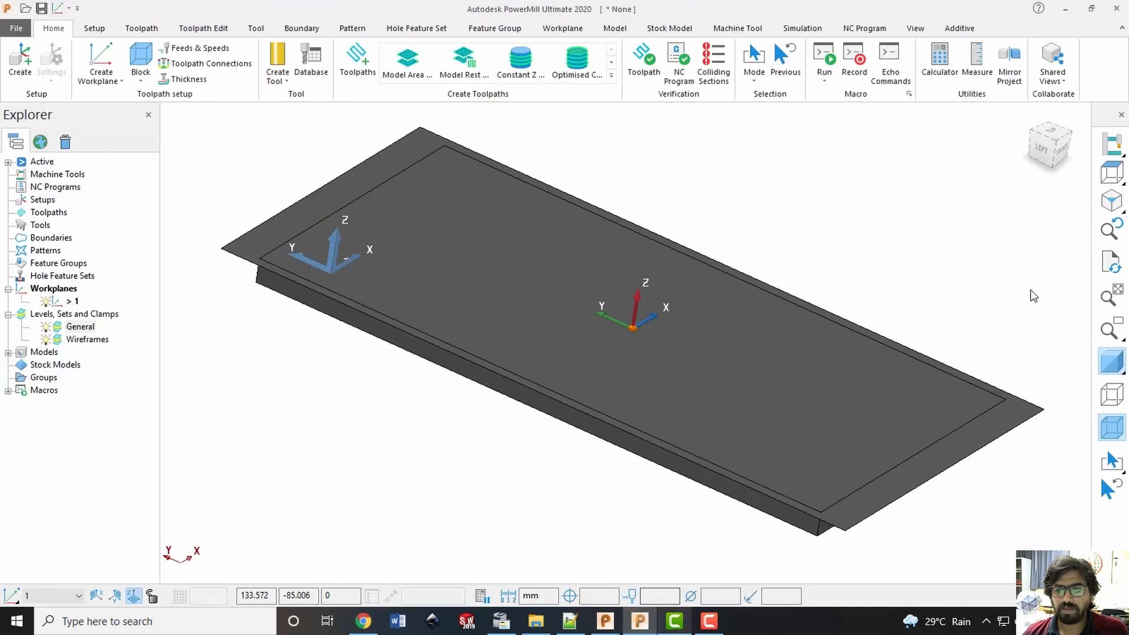
pyautogui.moveTo(1041, 471); pyautogui.dragTo(706, 359, button='middle')
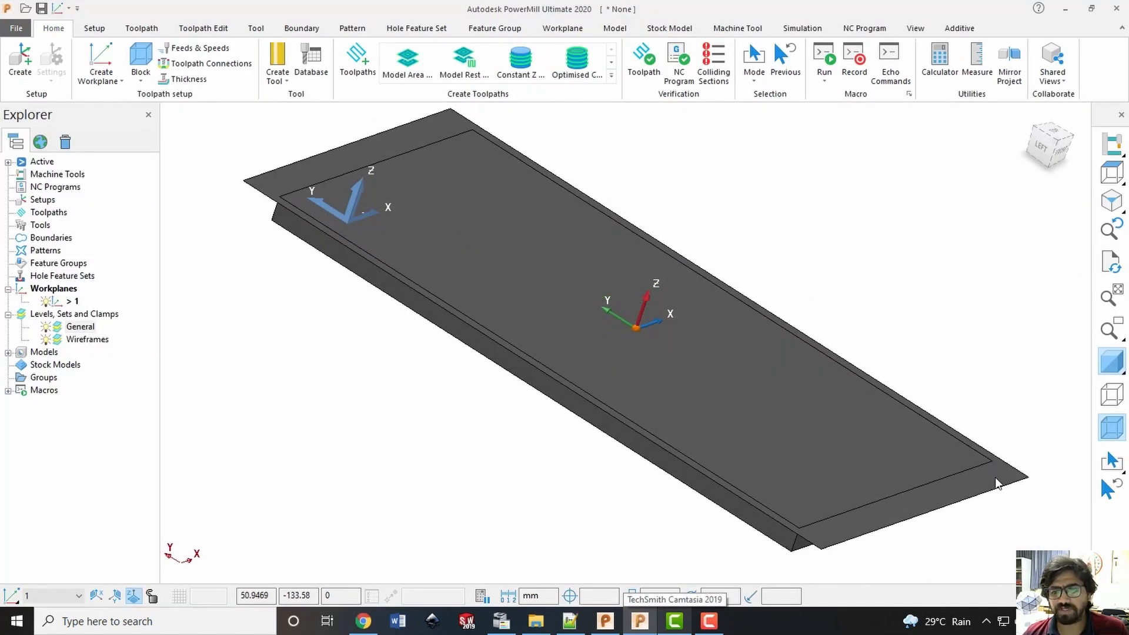
pyautogui.click(43, 340)
pyautogui.click(43, 341)
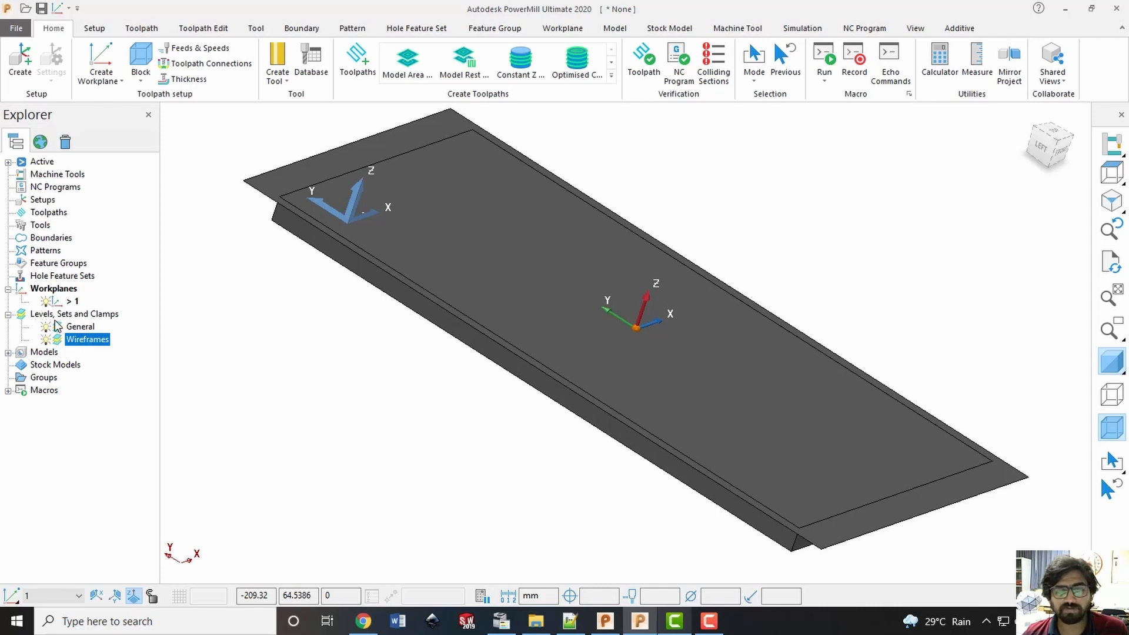
pyautogui.click(45, 339)
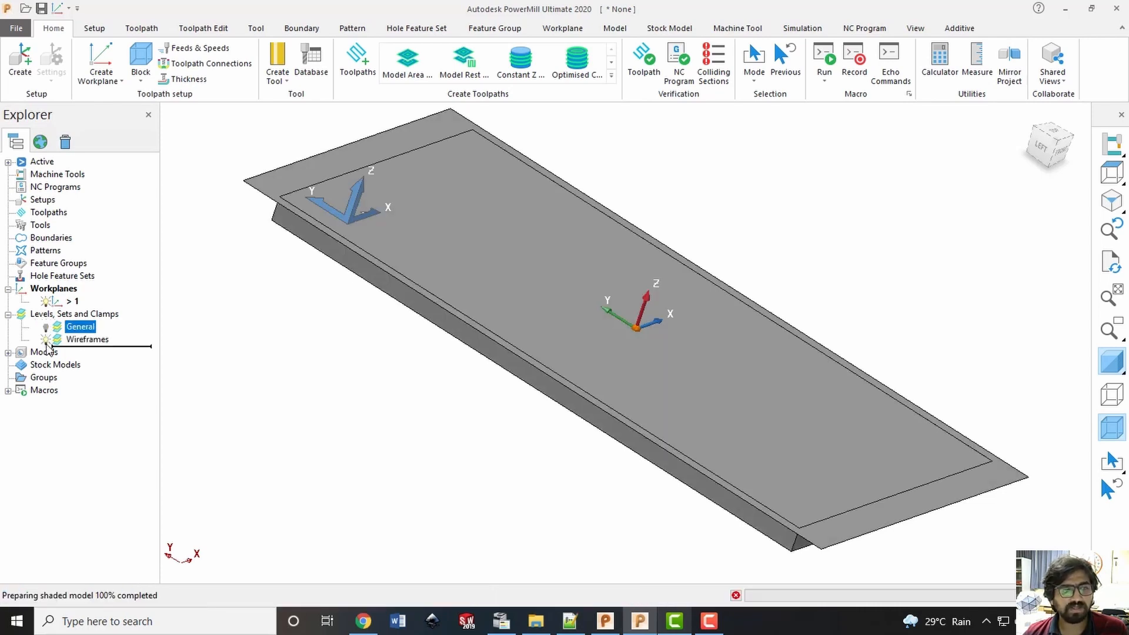
# Show the General level again and rename it Substrate
pyautogui.click(46, 343)
pyautogui.click(46, 342)
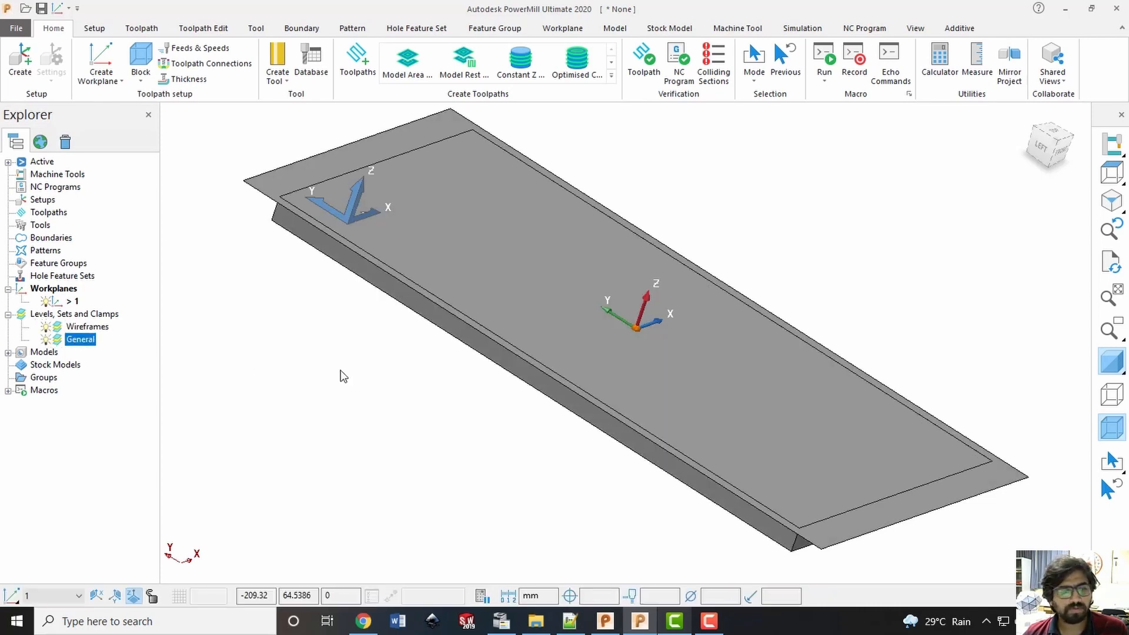
pyautogui.click(342, 372)
pyautogui.click(80, 341)
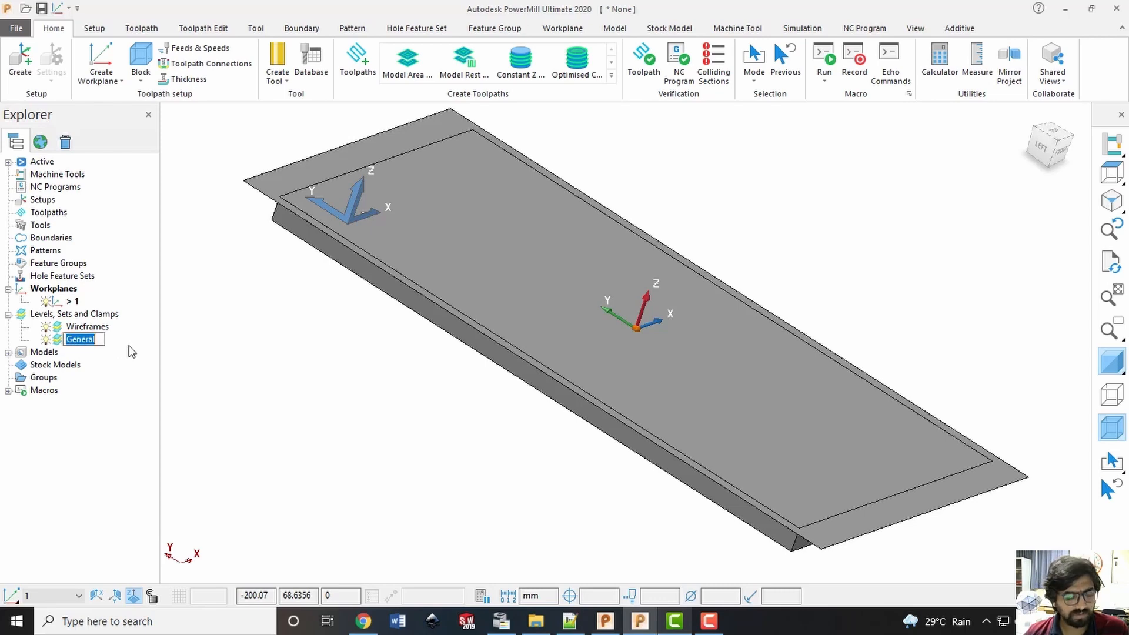
pyautogui.write('Substrate')
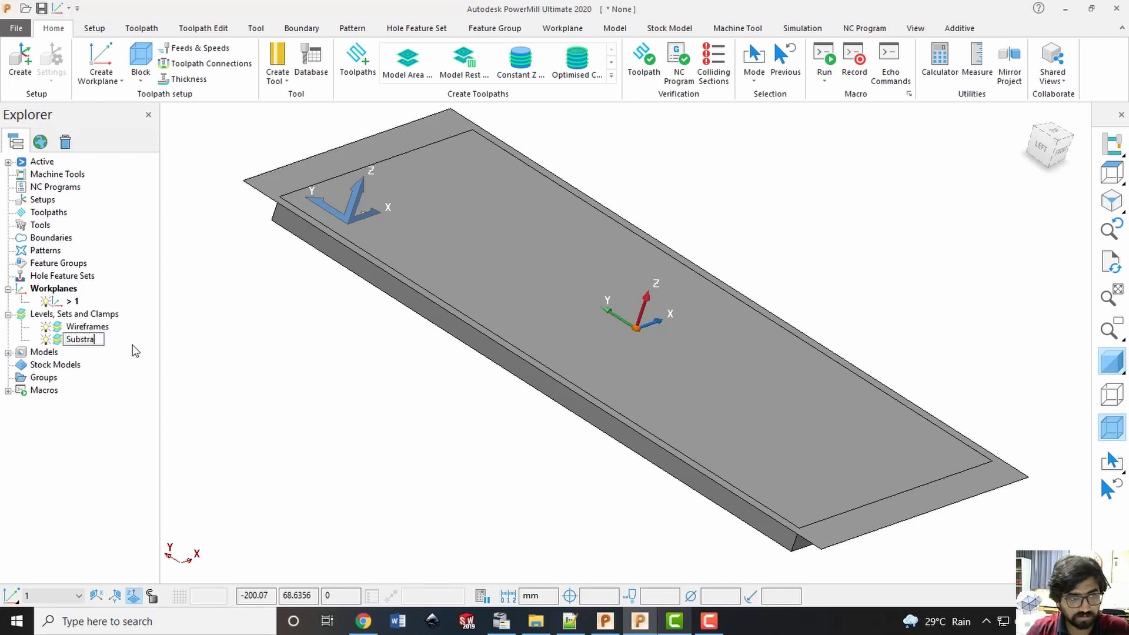
# Rename the Wireframes level as Slicing Plane
pyautogui.click(88, 327)
pyautogui.click(89, 327)
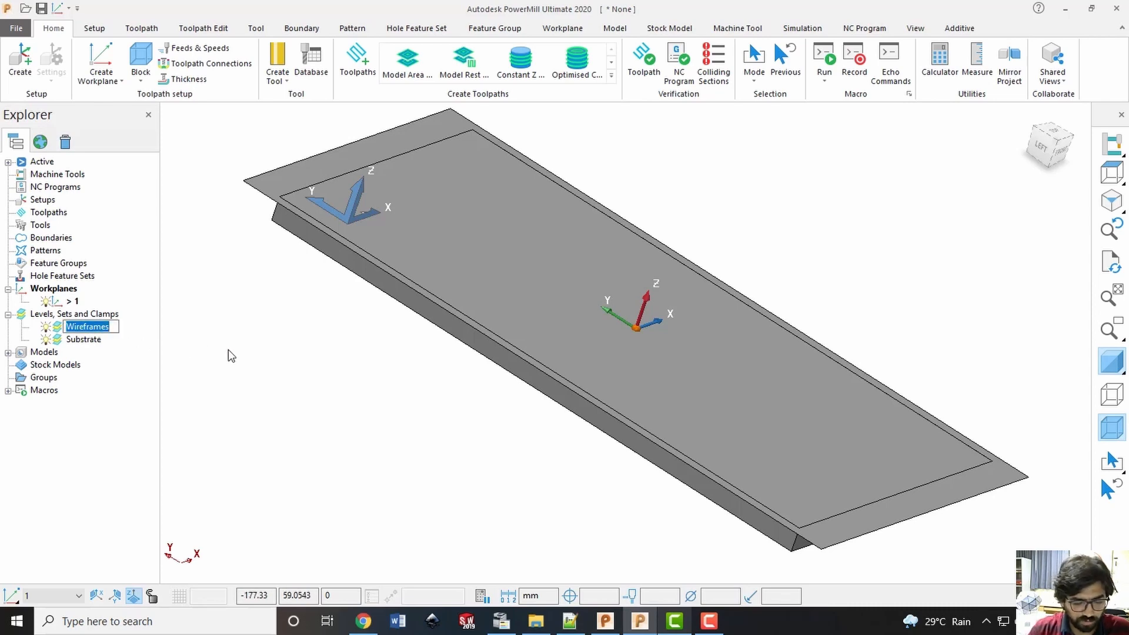
pyautogui.press('BackSpace')
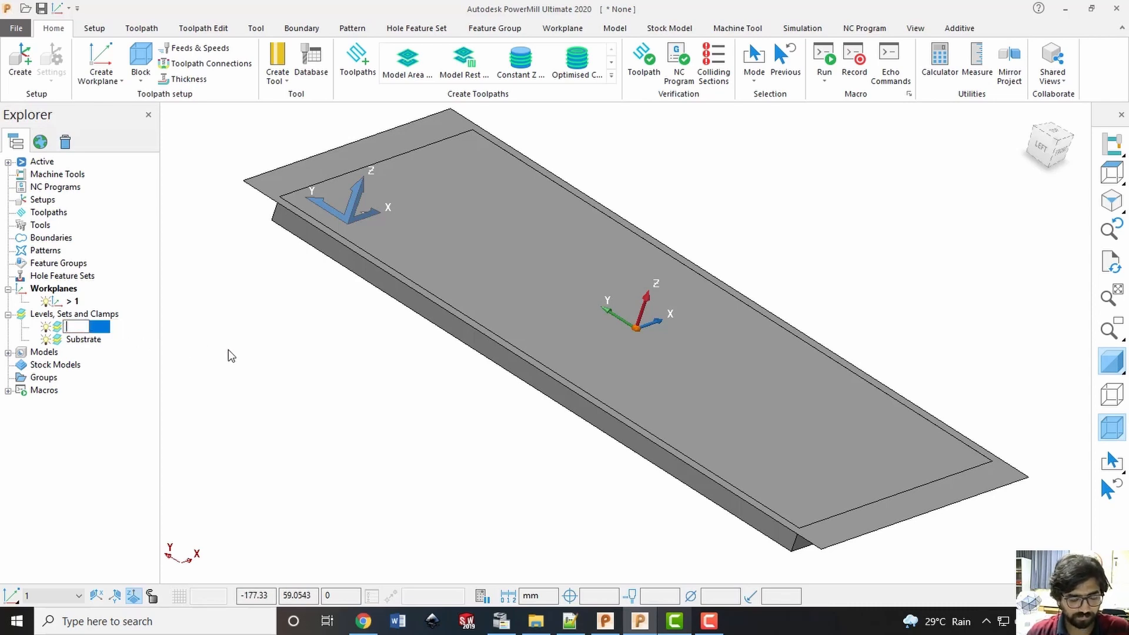
pyautogui.write('Slci')
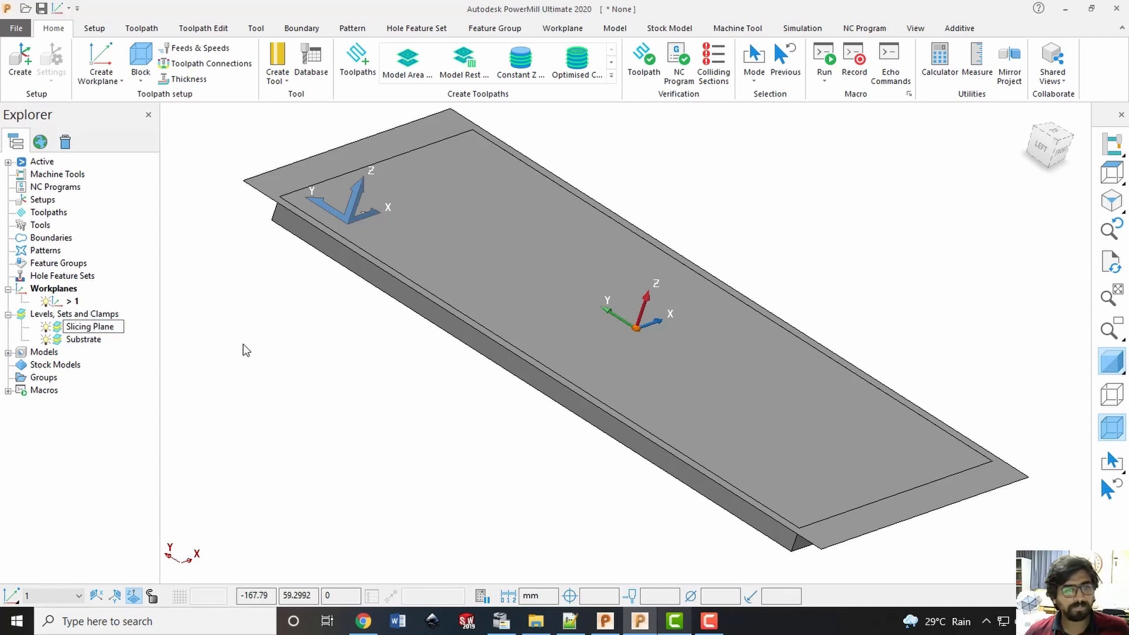
pyautogui.press('Return')
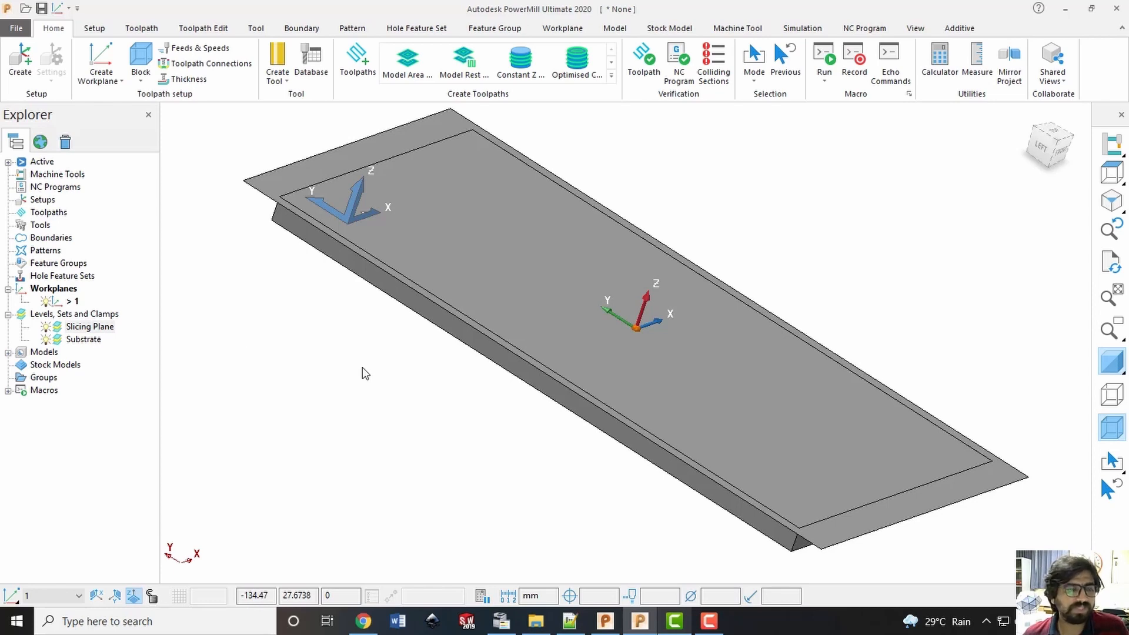
# Save the project as Toolpath3AxisDED in the M02L05 Demonstration of CAD-CAM Package folder, using the folder path copied from File Explorer
pyautogui.hotkey('ctrl', 's')
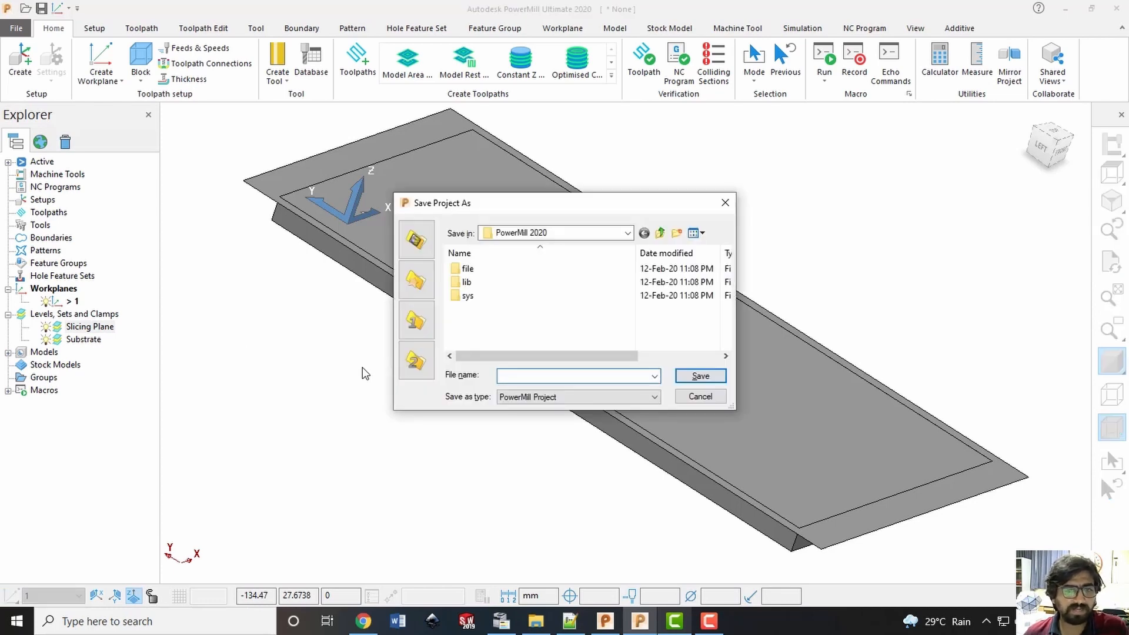
pyautogui.click(535, 621)
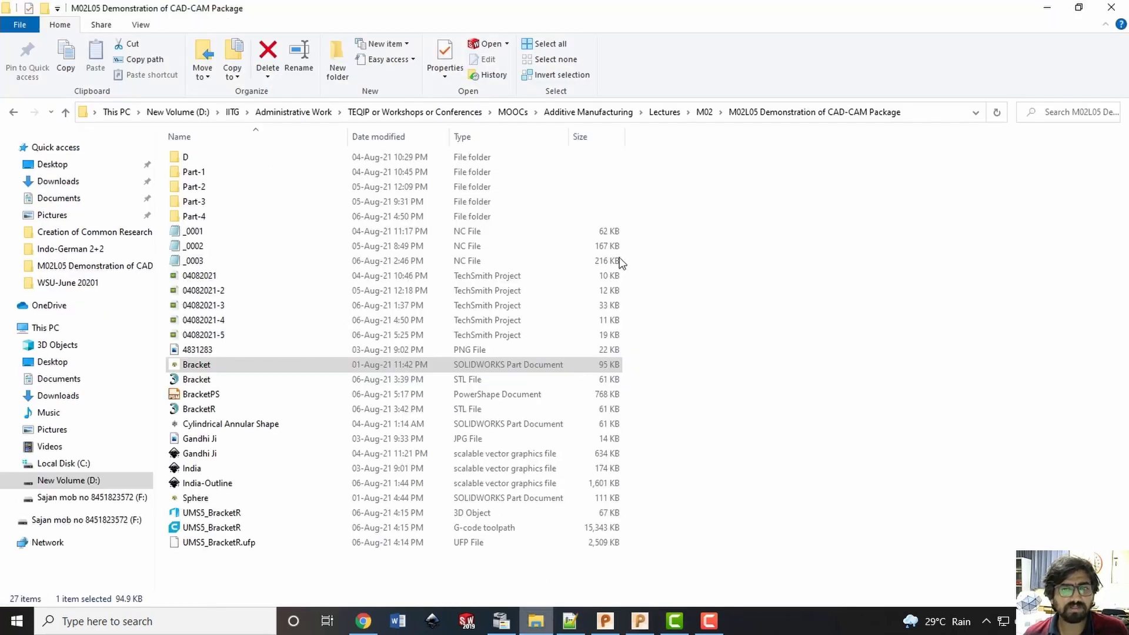
pyautogui.click(924, 114)
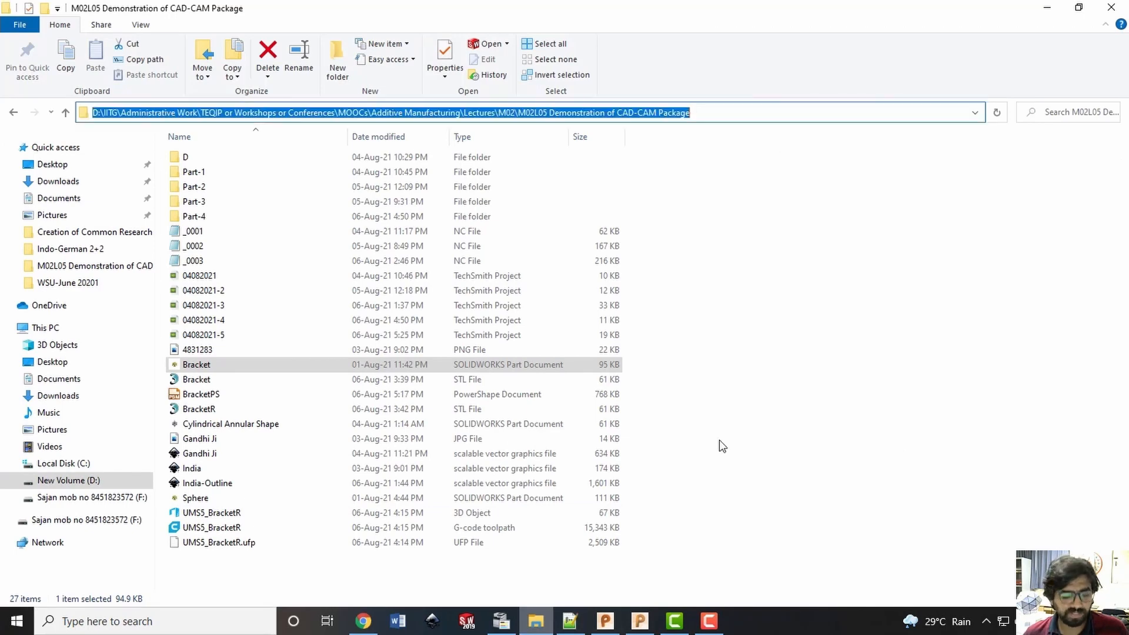
pyautogui.click(639, 621)
pyautogui.hotkey('ctrl', 'v')
pyautogui.click(701, 375)
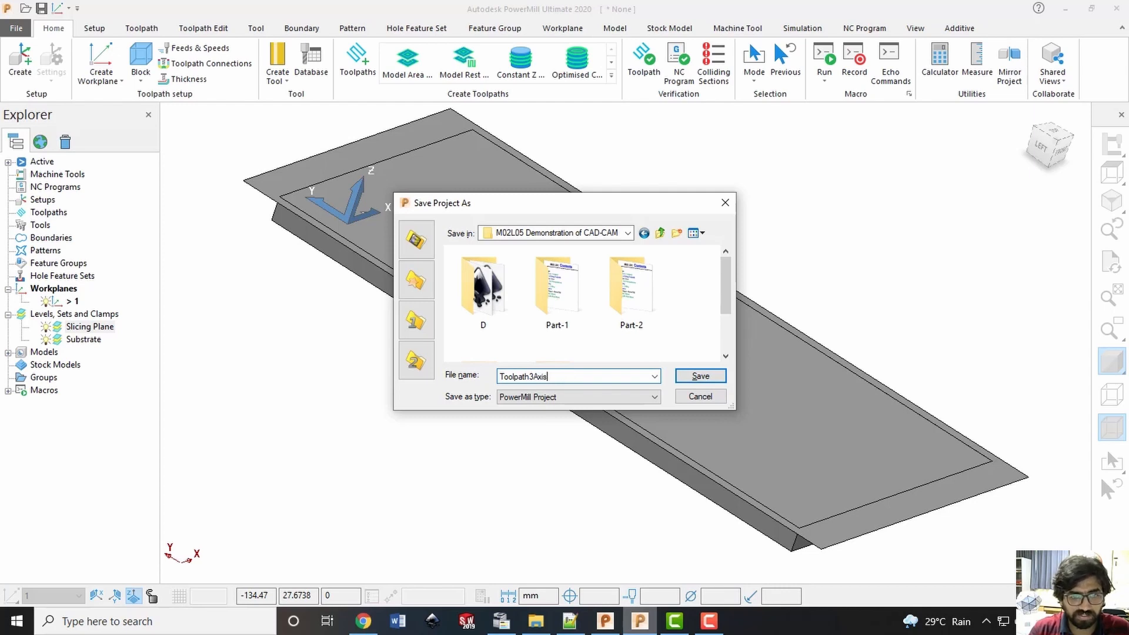
pyautogui.press('Return')
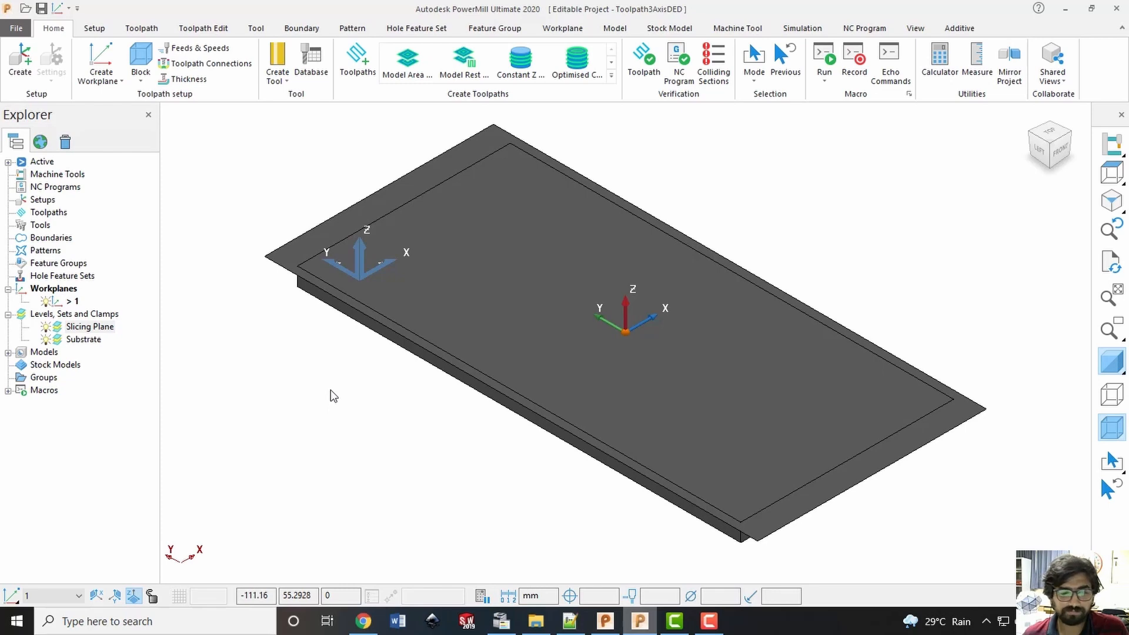
# Switch to PowerShape, display level 1 with levels 0 and 2 hidden, then select the bracket solid and send it to PowerMill
pyautogui.click(612, 621)
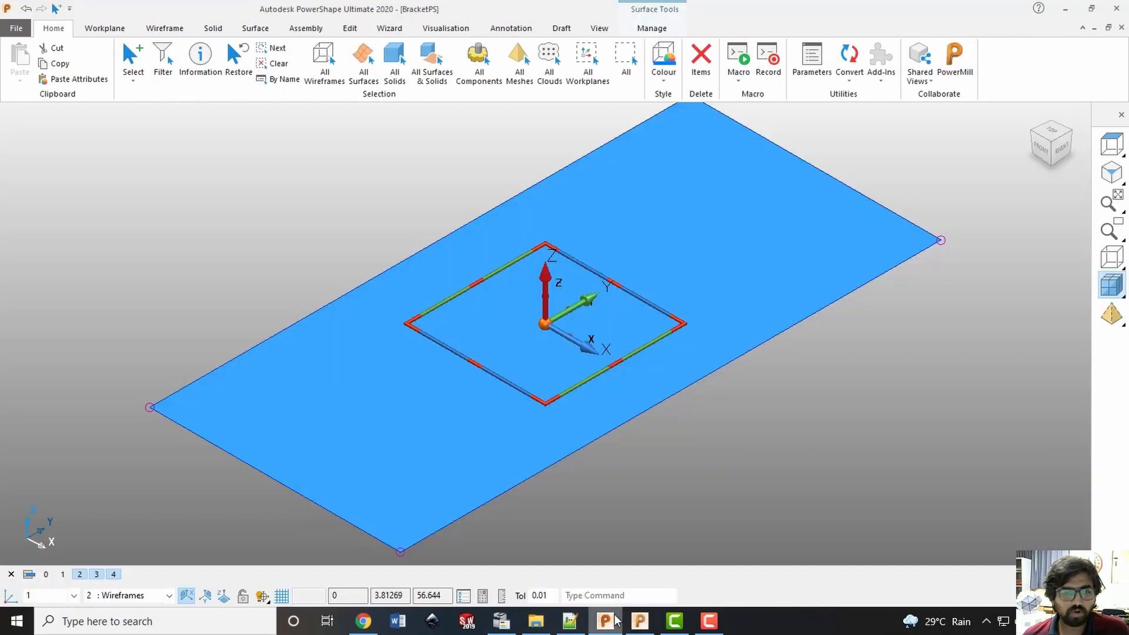
pyautogui.click(662, 489)
pyautogui.click(45, 575)
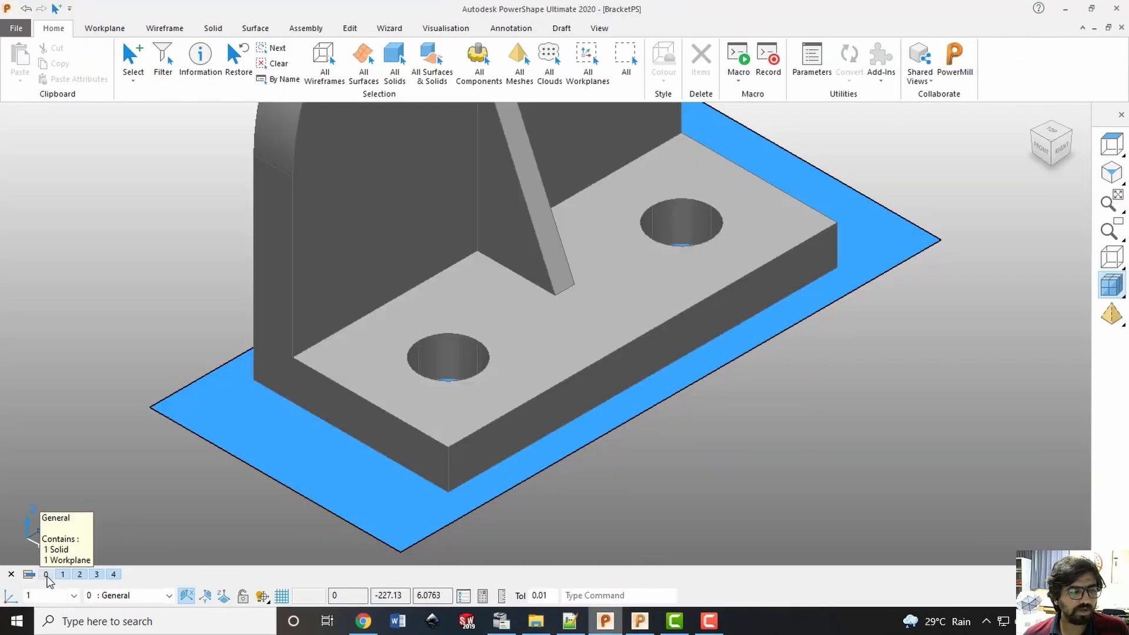
pyautogui.click(63, 575)
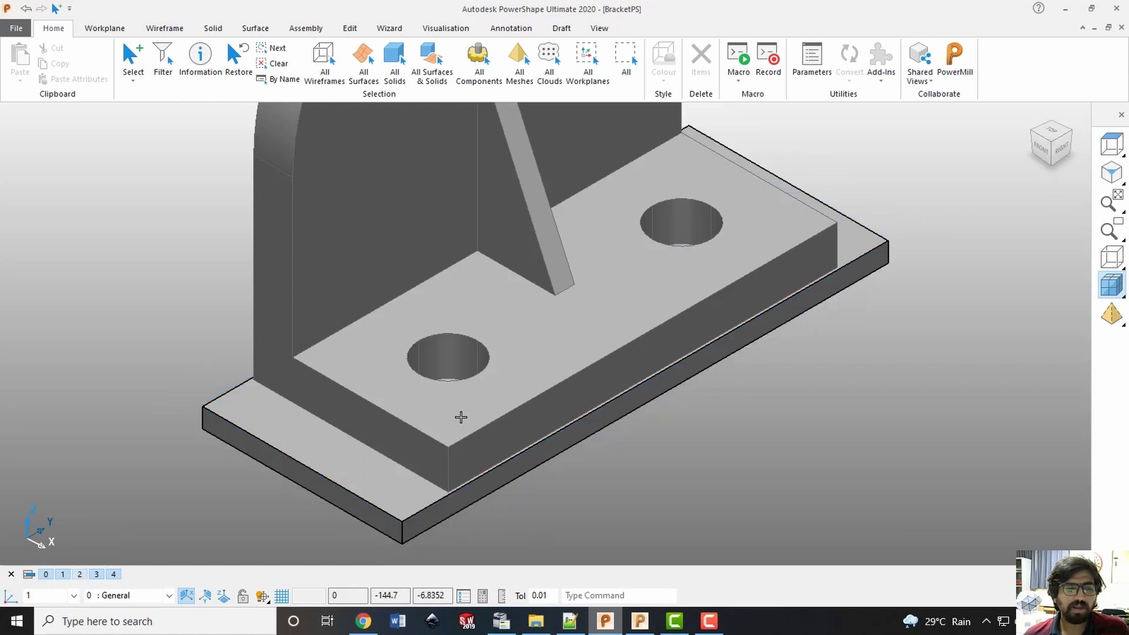
pyautogui.click(47, 575)
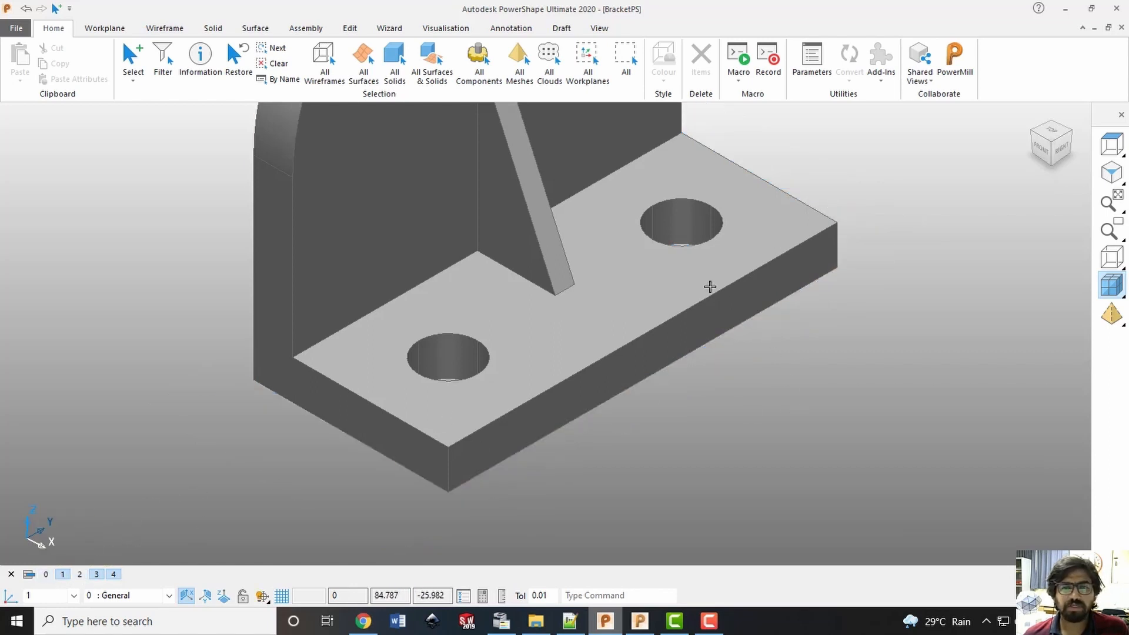
pyautogui.click(710, 287)
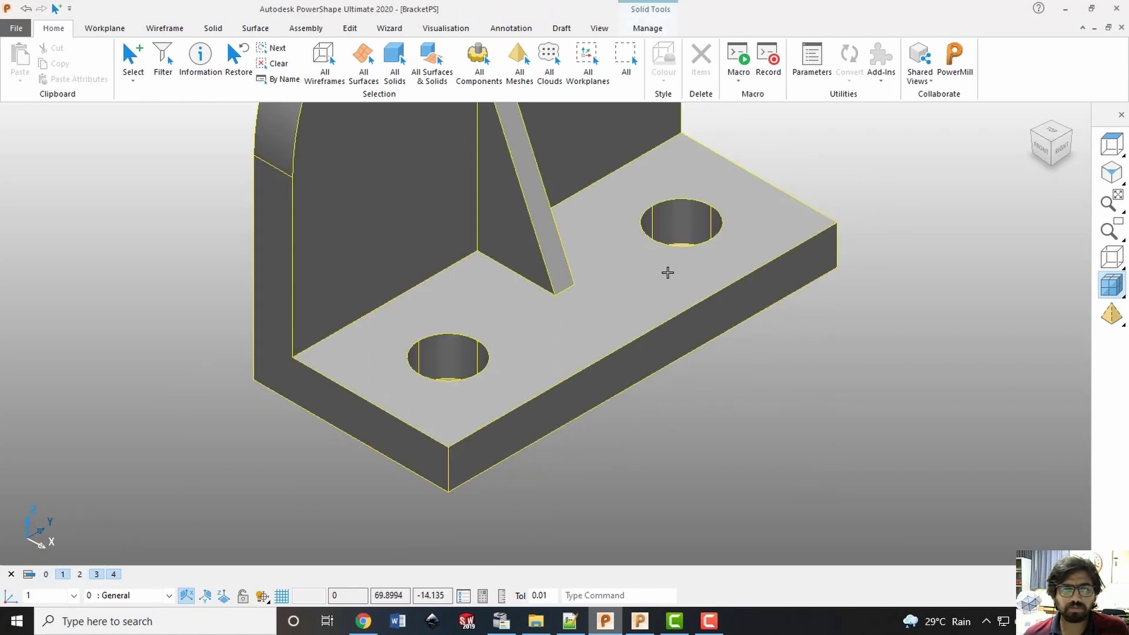
pyautogui.click(959, 70)
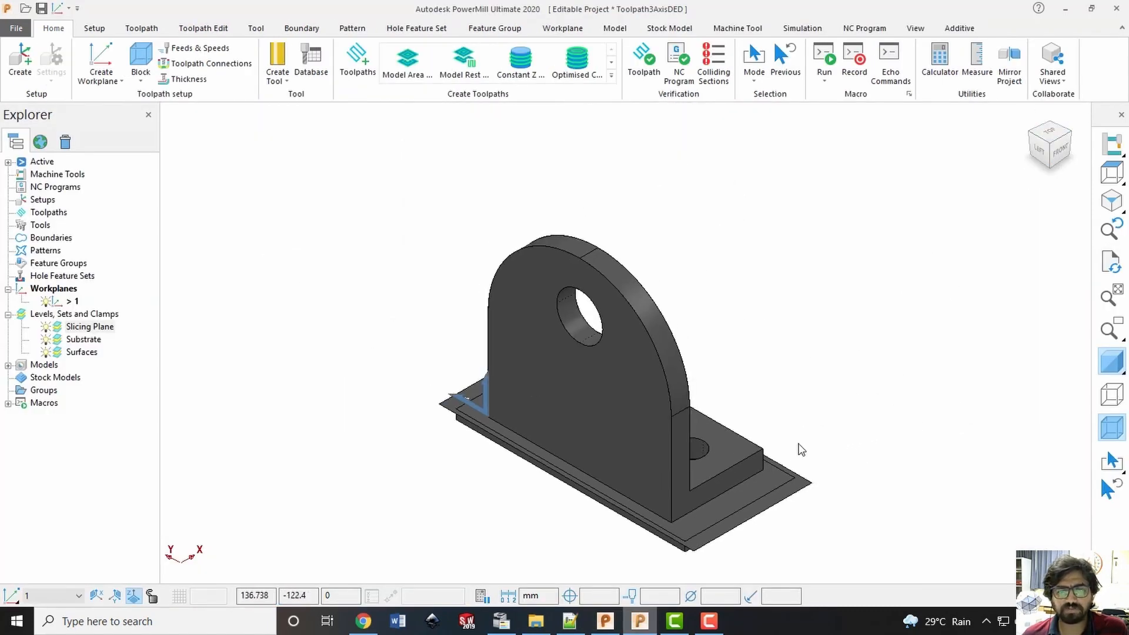
# Check that the Surfaces level holds the imported bracket, rename the level Object, and save the project
pyautogui.moveTo(801, 450); pyautogui.dragTo(757, 333, button='middle')
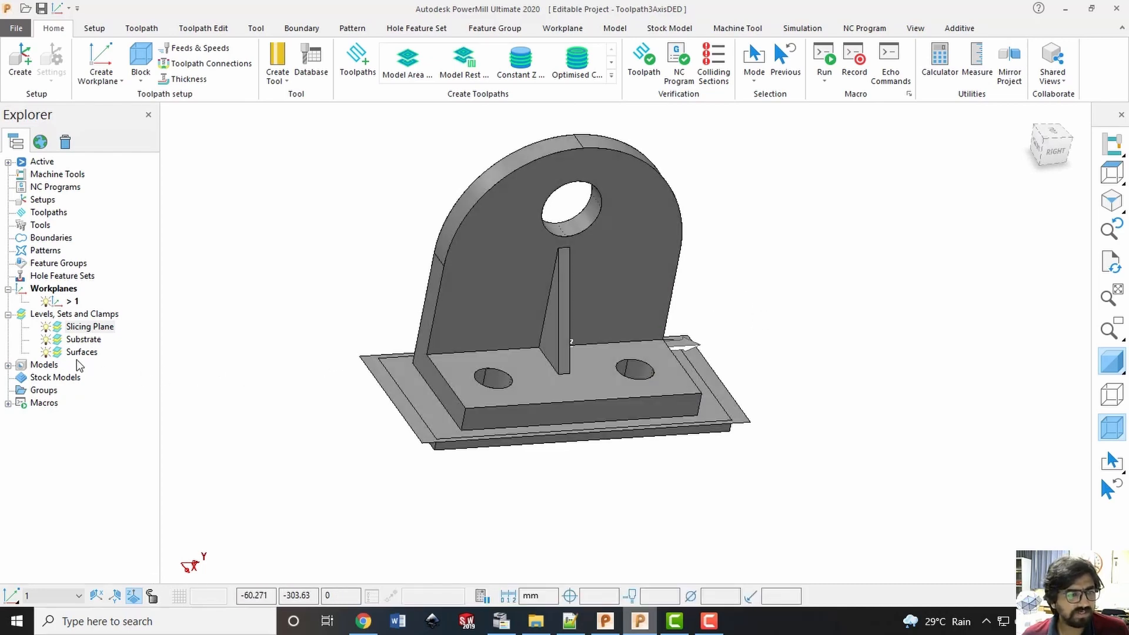
pyautogui.click(81, 352)
pyautogui.click(46, 352)
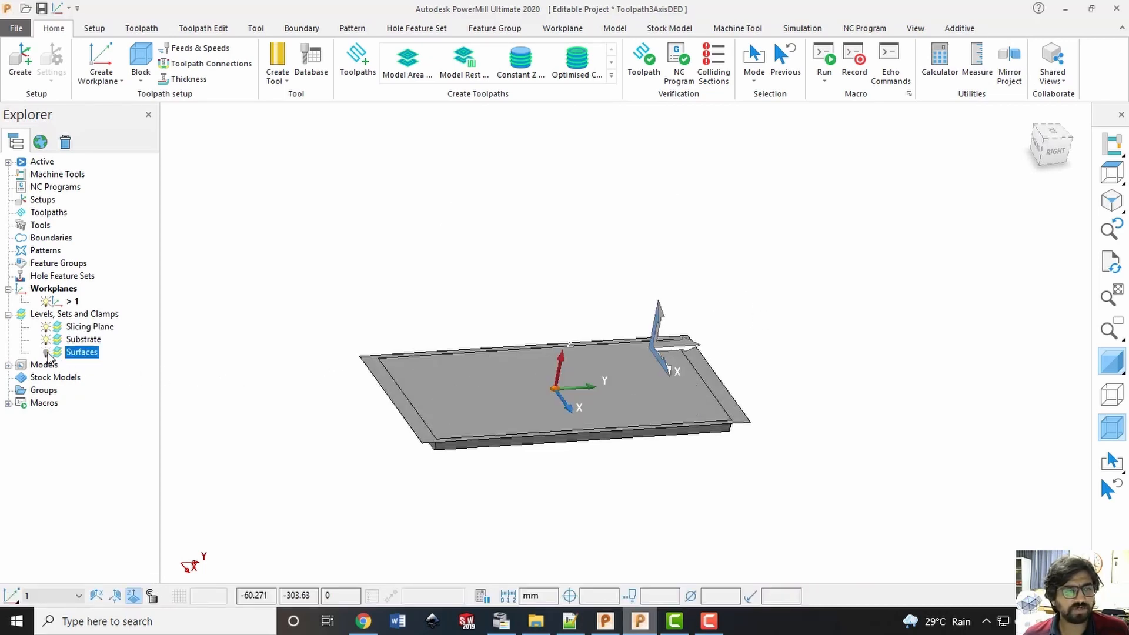
pyautogui.click(45, 352)
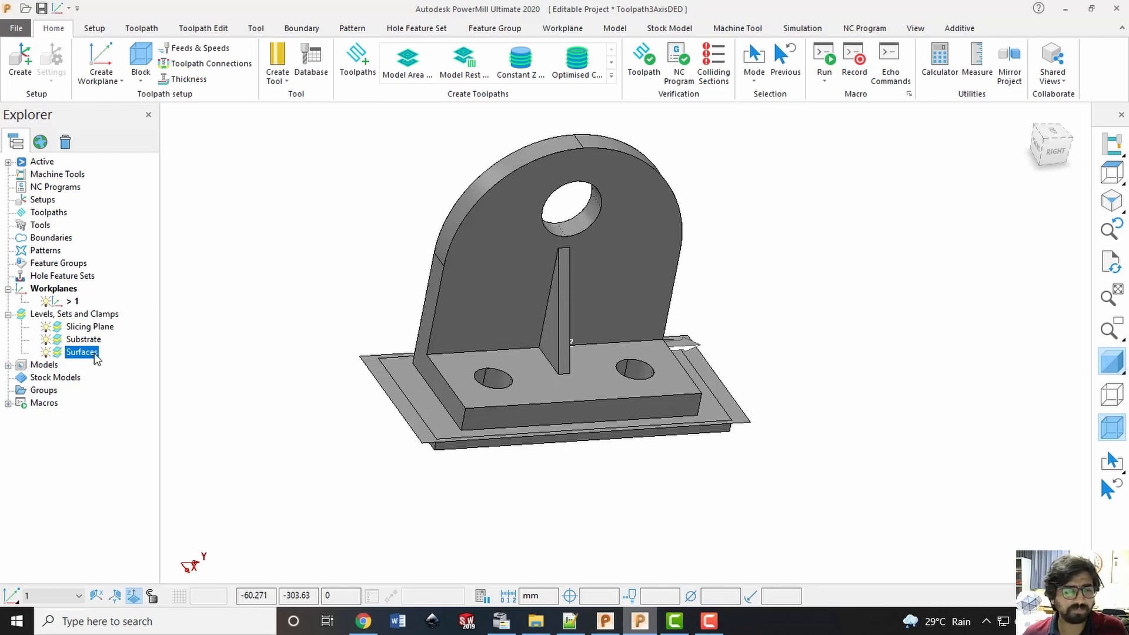
pyautogui.click(94, 352)
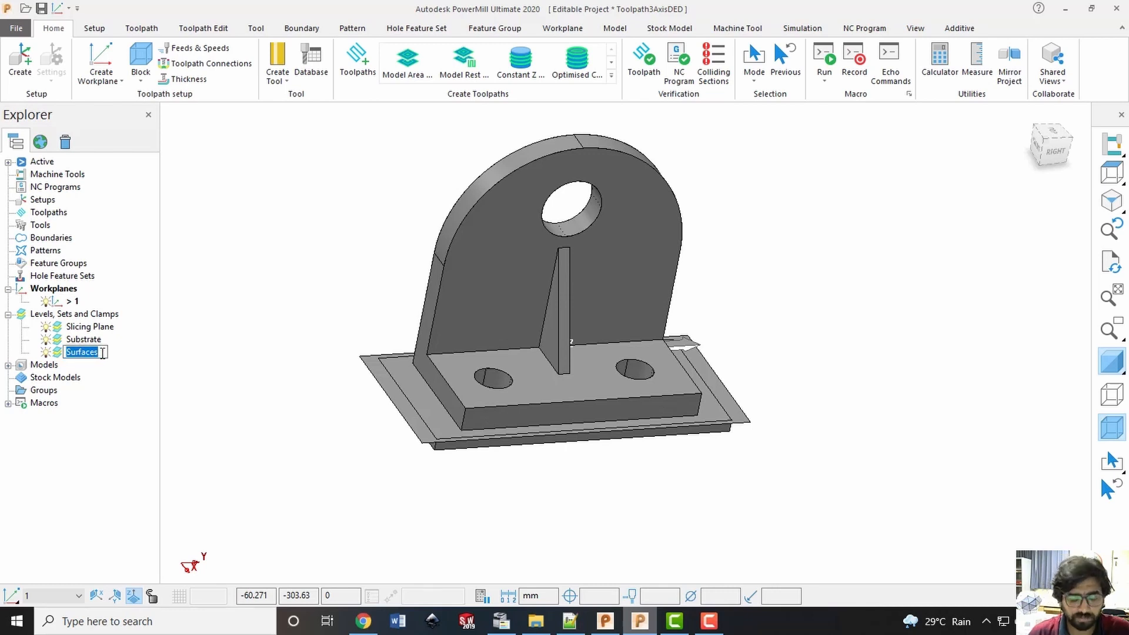
pyautogui.write('Object')
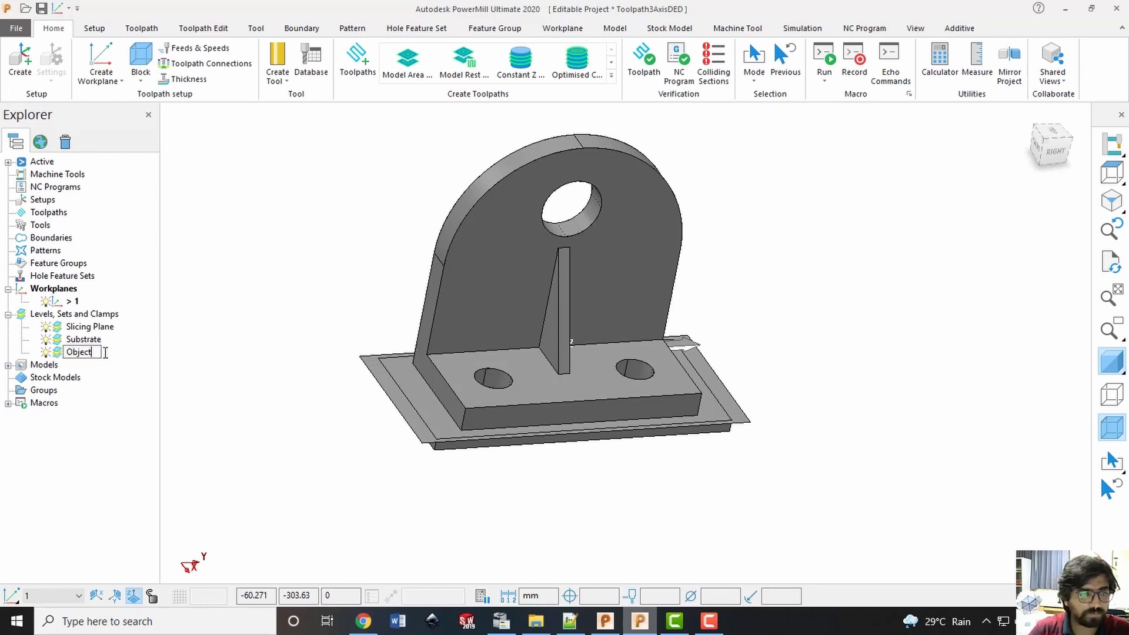
pyautogui.press('Return')
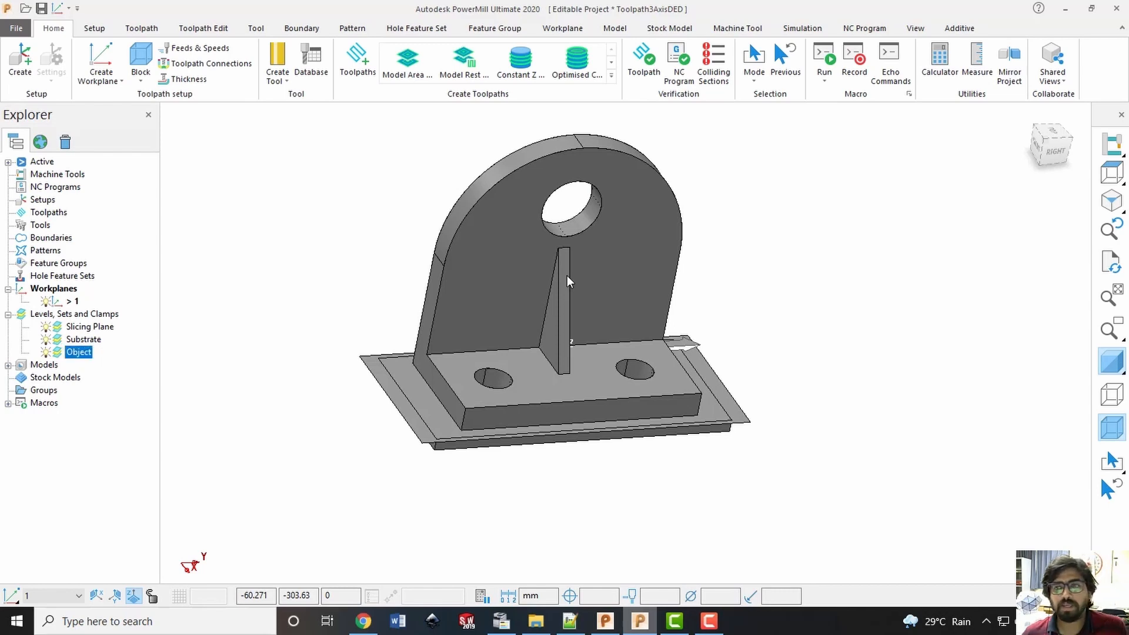
pyautogui.click(1041, 143)
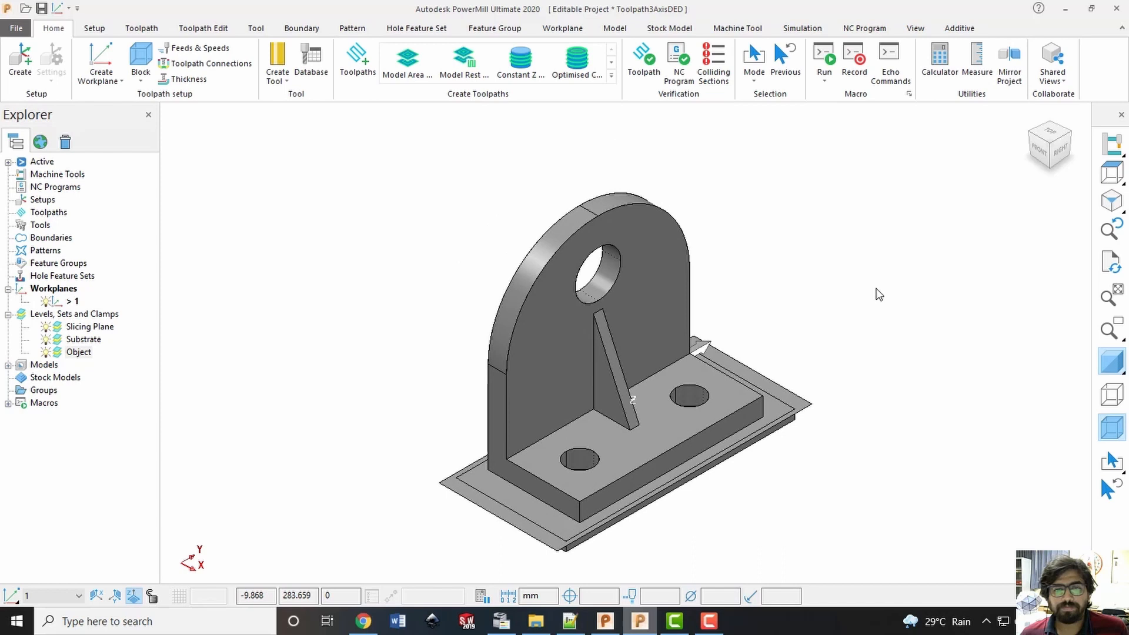
pyautogui.click(402, 329)
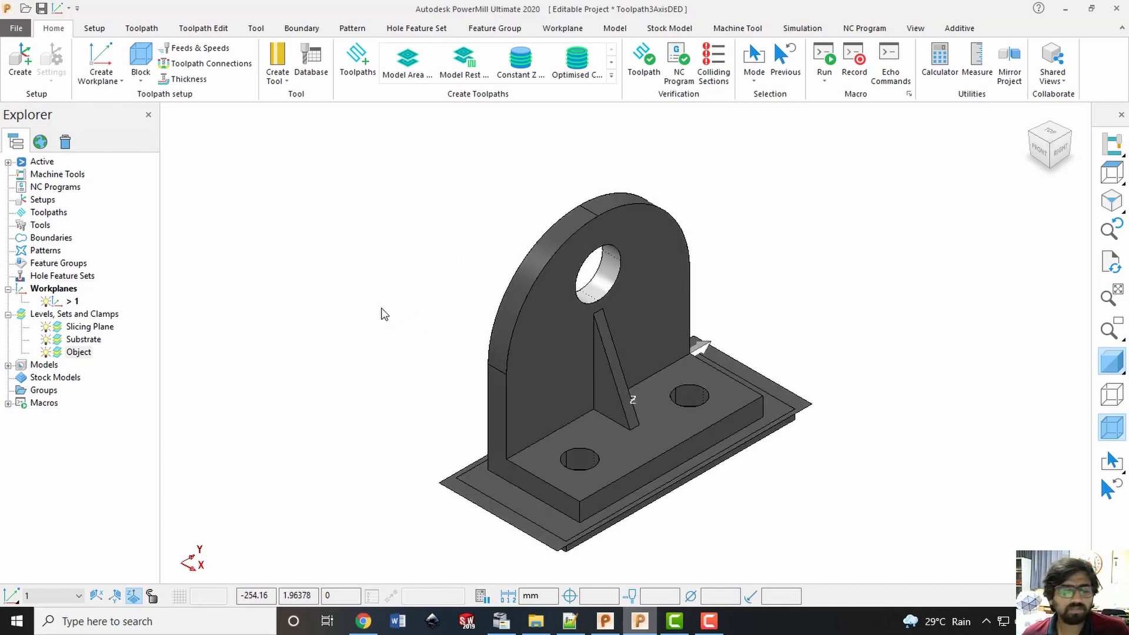
pyautogui.hotkey('ctrl', 's')
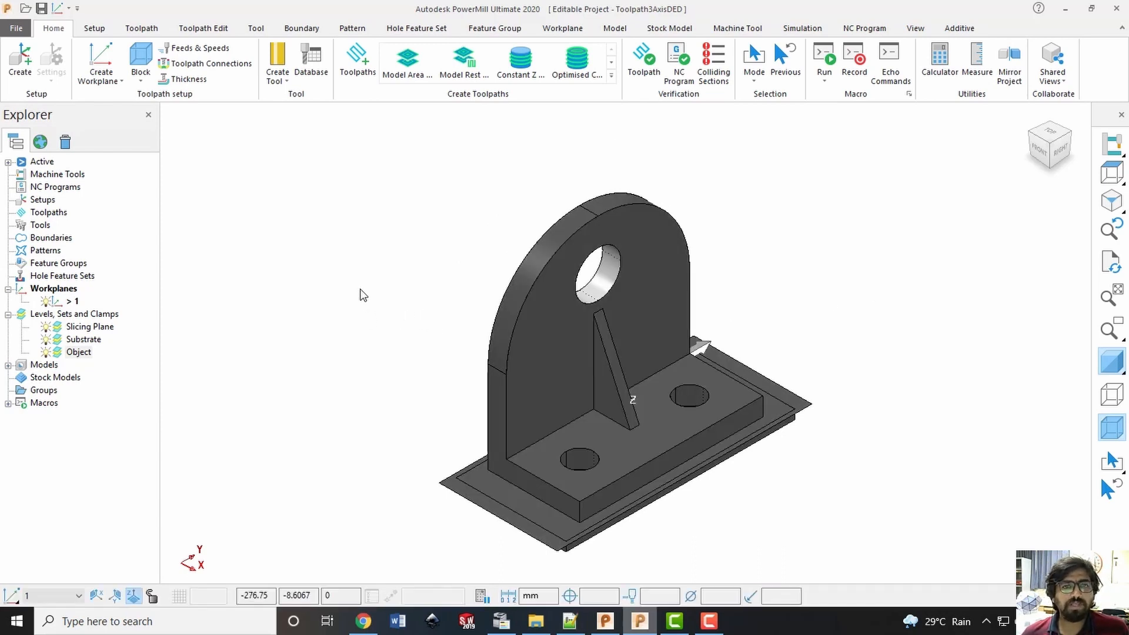
# Start a Feature Construction toolpath with the Slicing Plane level as base surfaces and the Object level as feature surfaces
pyautogui.click(959, 28)
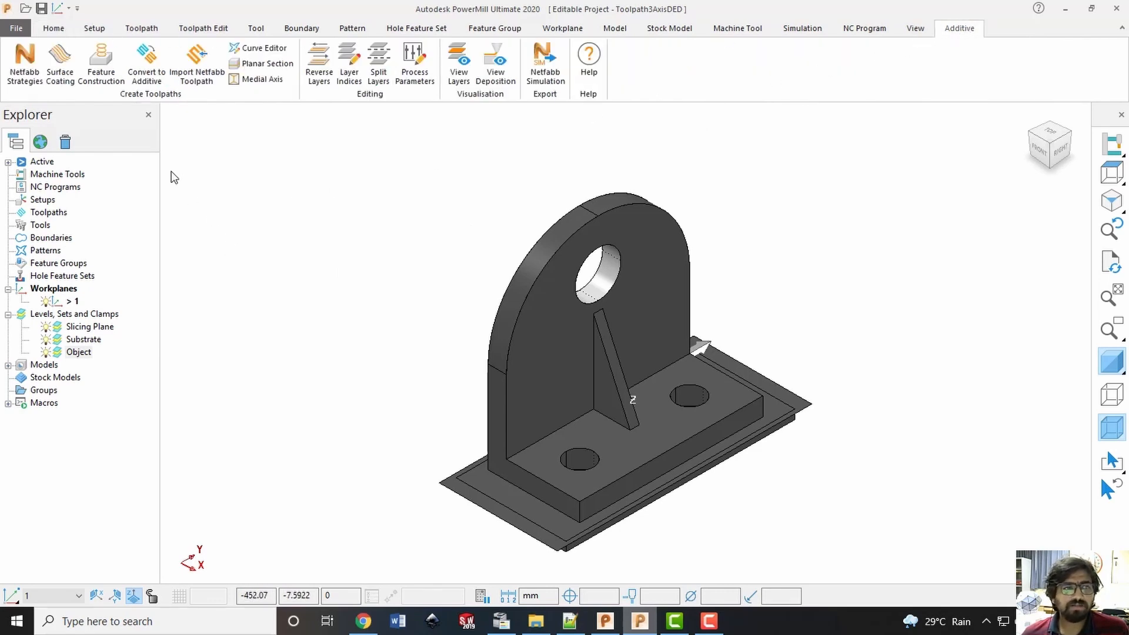
pyautogui.click(105, 80)
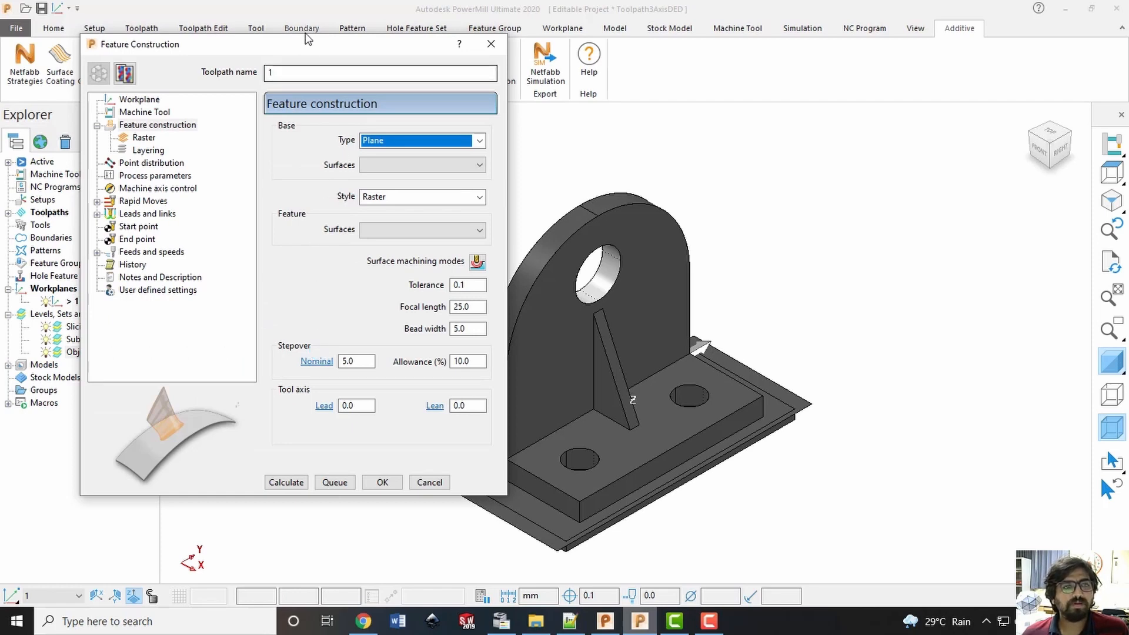
pyautogui.moveTo(280, 43); pyautogui.dragTo(181, 37)
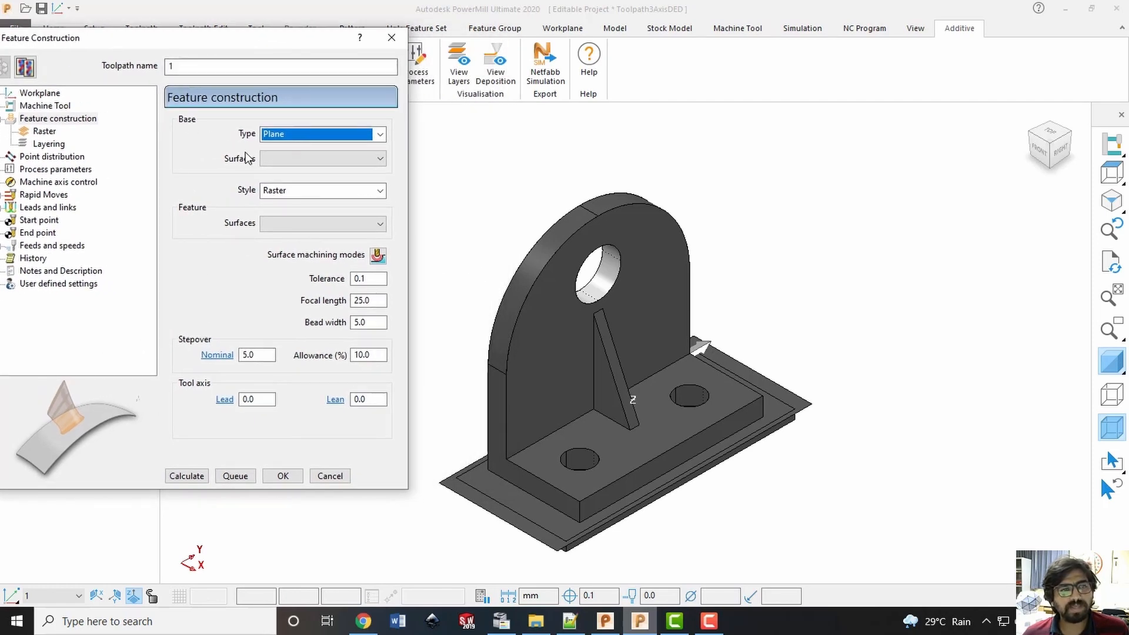
pyautogui.click(273, 160)
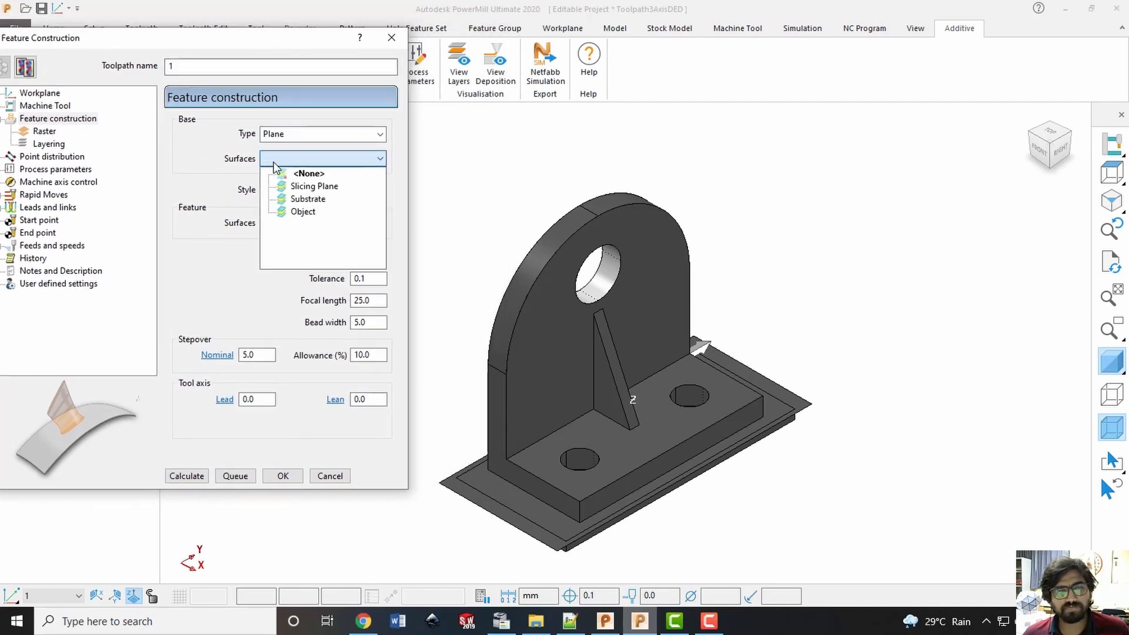
pyautogui.click(319, 189)
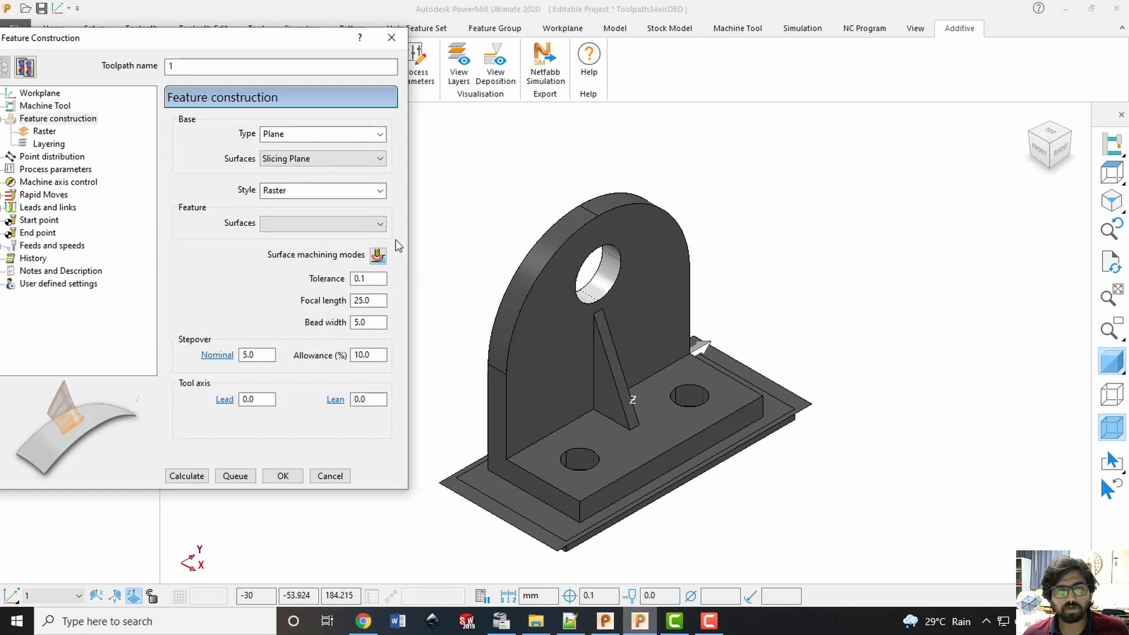
pyautogui.click(361, 224)
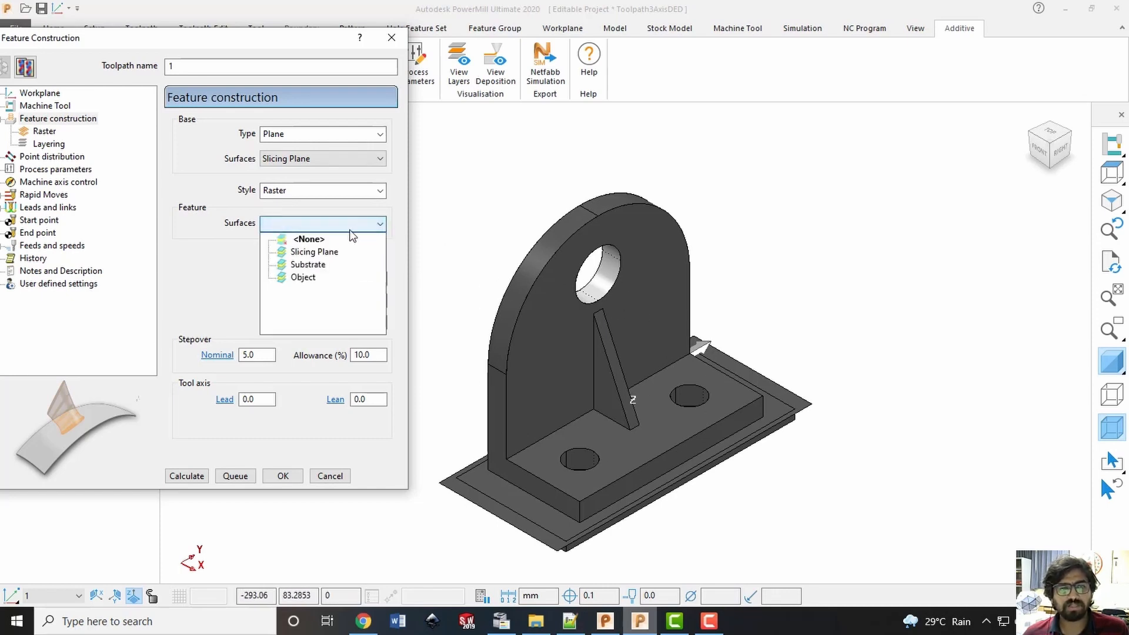
pyautogui.click(303, 278)
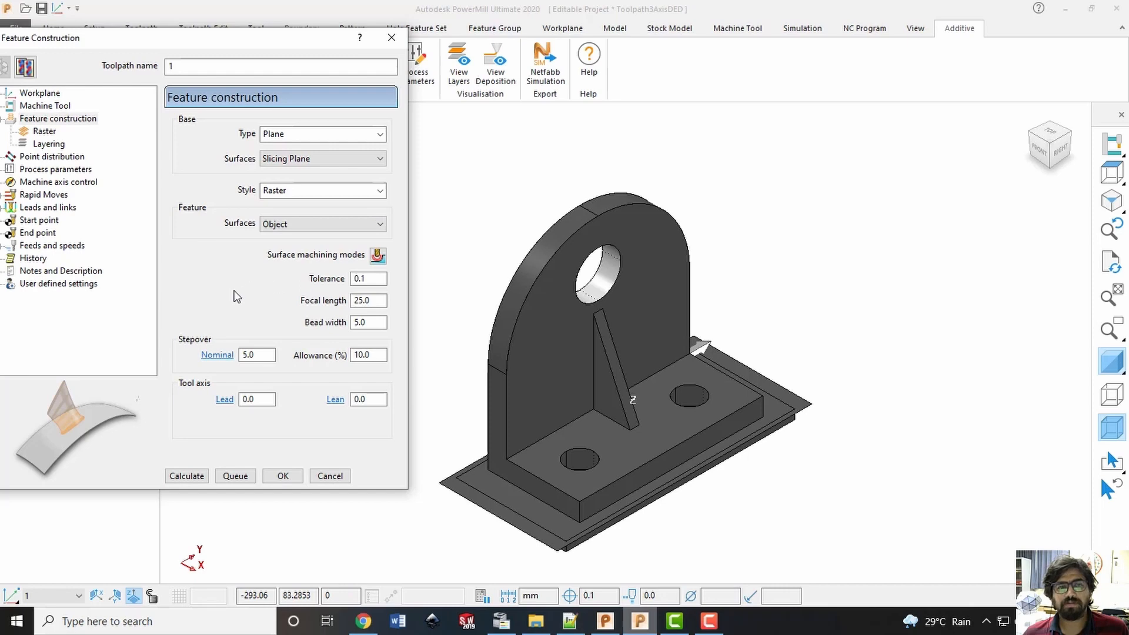
# Set the Feature Construction tolerance to 0.01 and open the focal length for editing
pyautogui.click(374, 280)
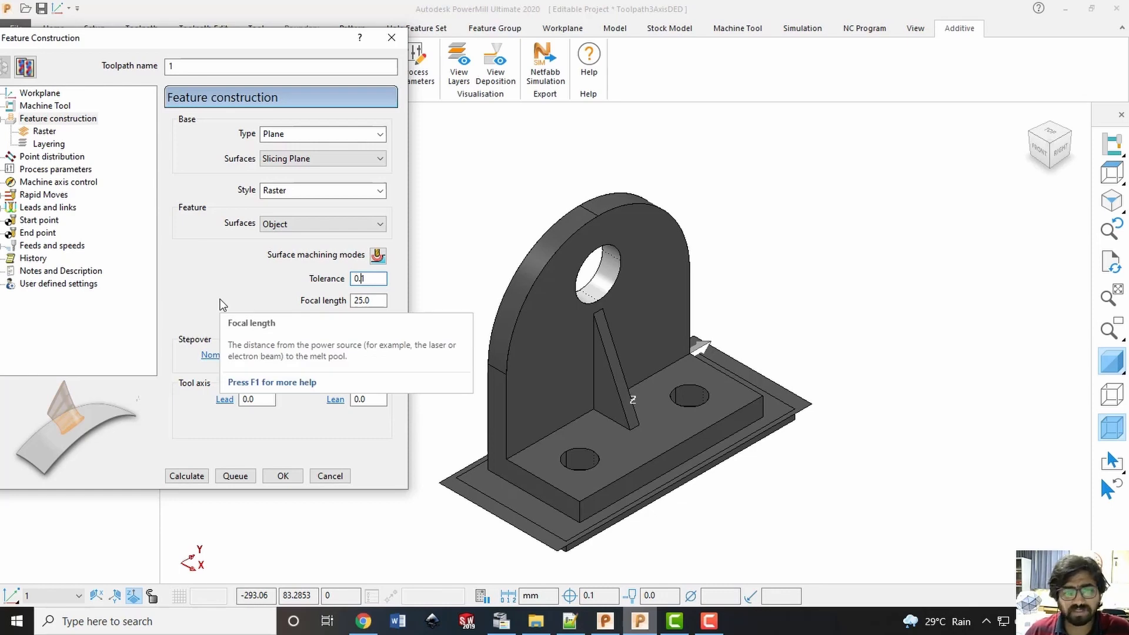
pyautogui.write('0')
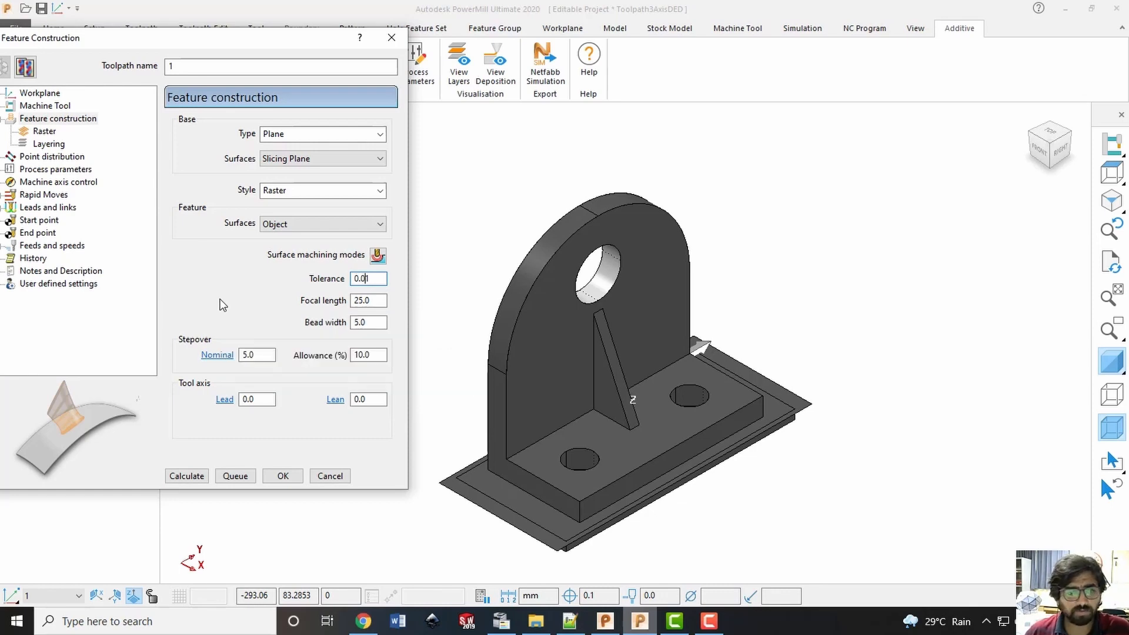
pyautogui.click(377, 300)
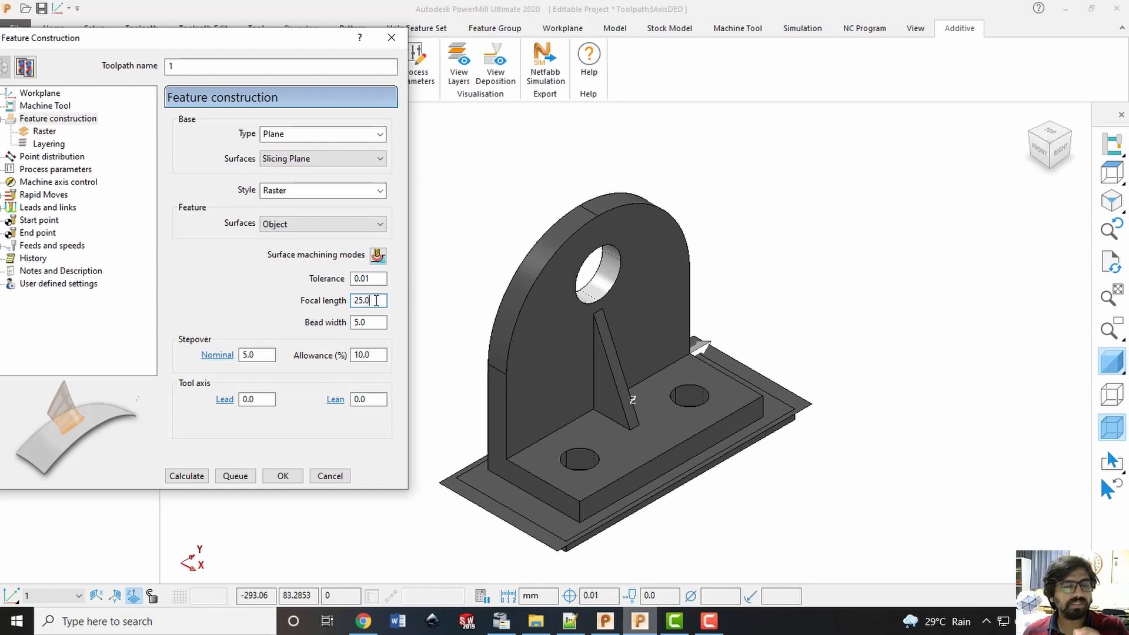
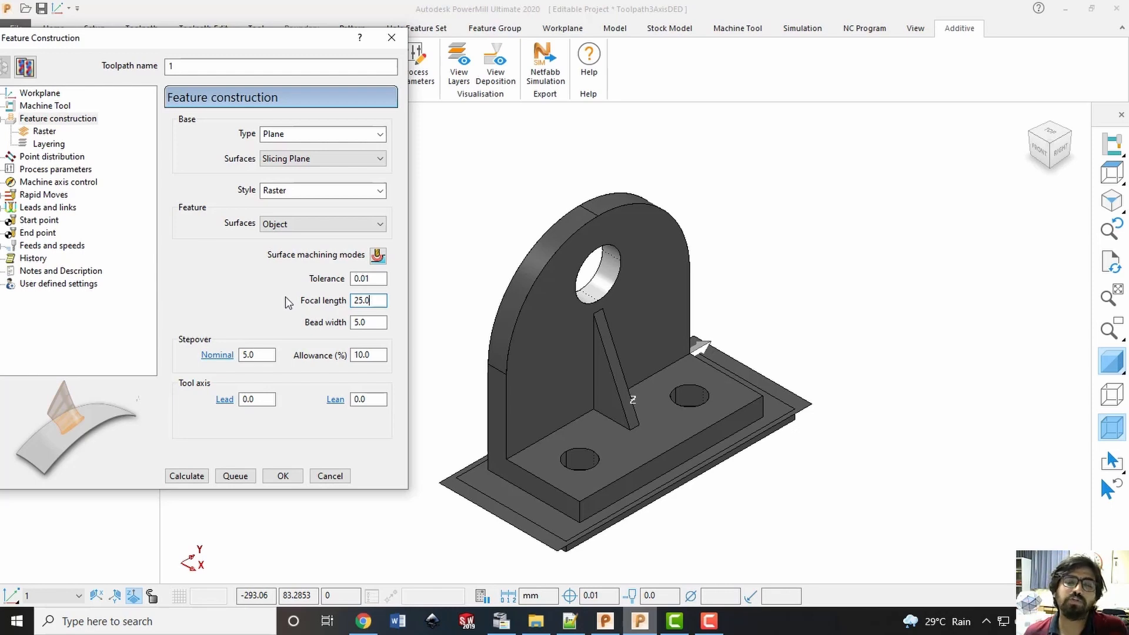
# Set the nominal stepover to 2.5, keeping the 25.0 focal length, 5.0 bead width and 0.0 lead and lean angles
pyautogui.doubleClick(379, 299)
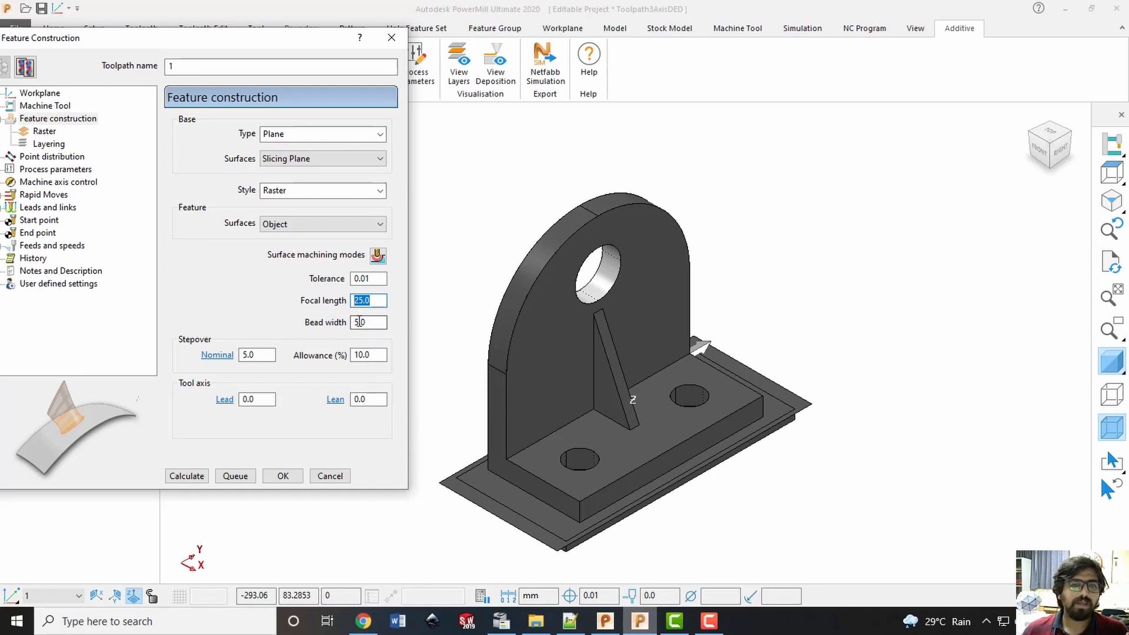
pyautogui.press('Tab')
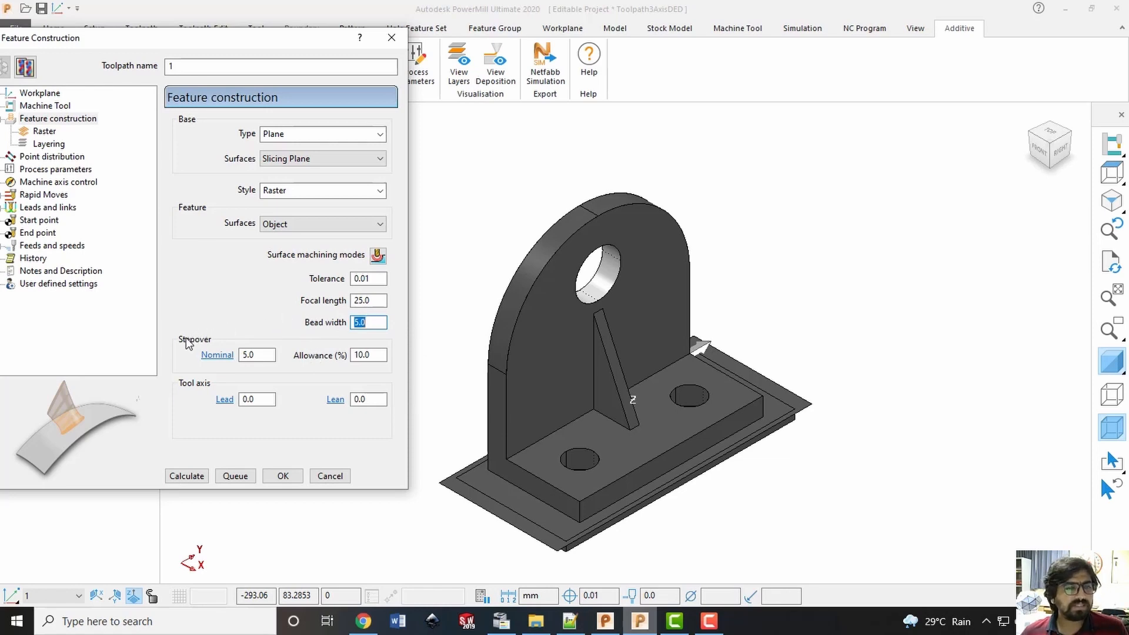
pyautogui.press('Tab')
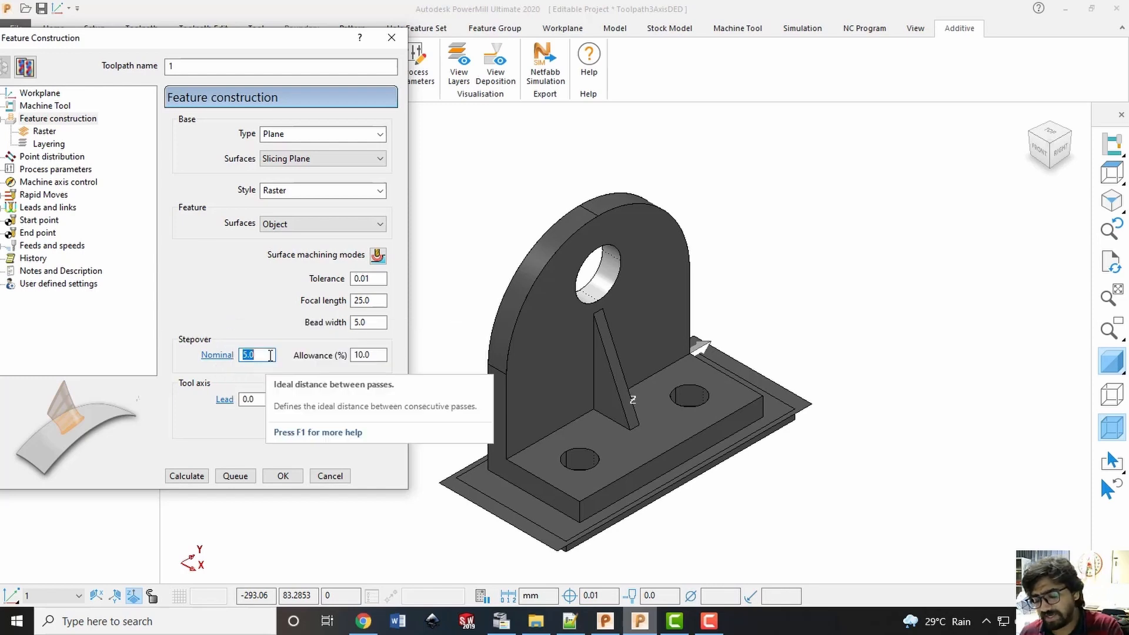
pyautogui.write('3.5')
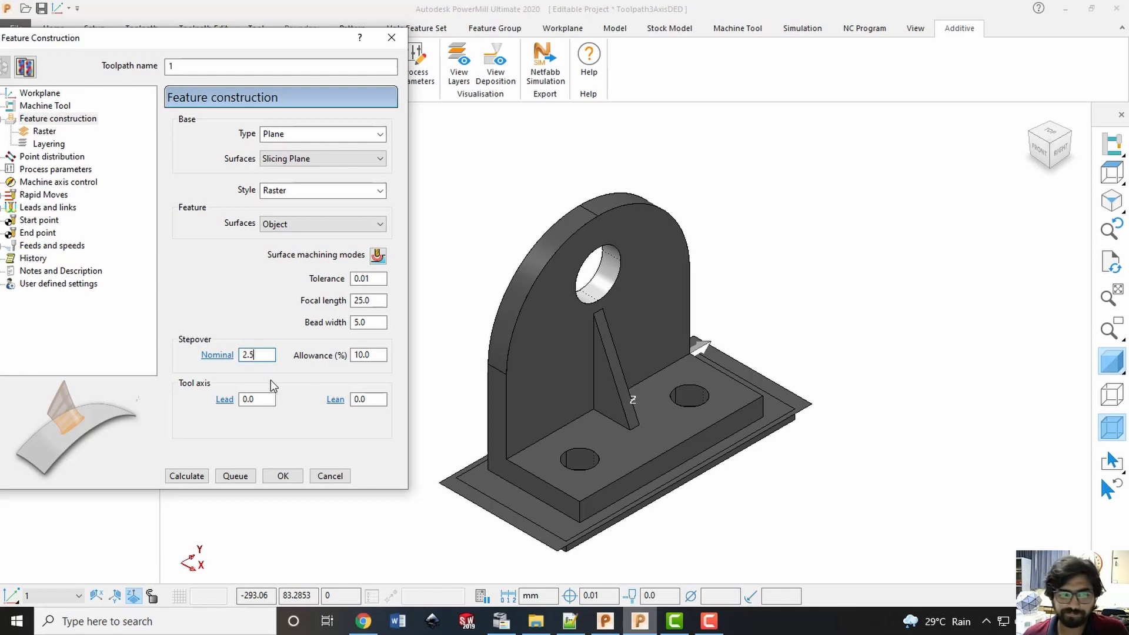
pyautogui.click(253, 399)
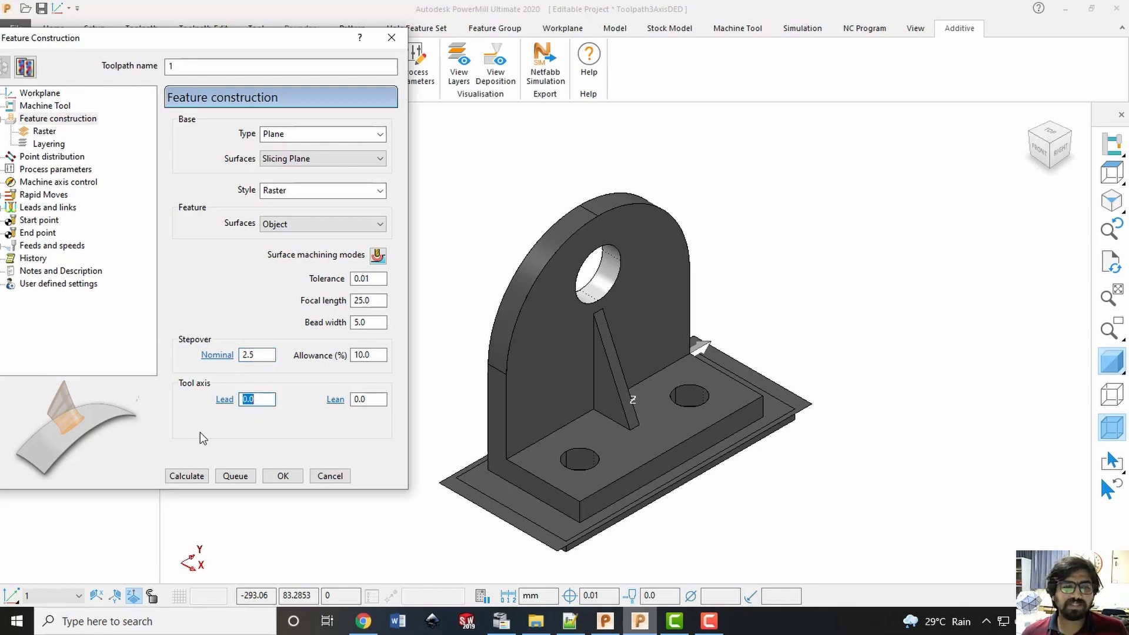
pyautogui.click(379, 401)
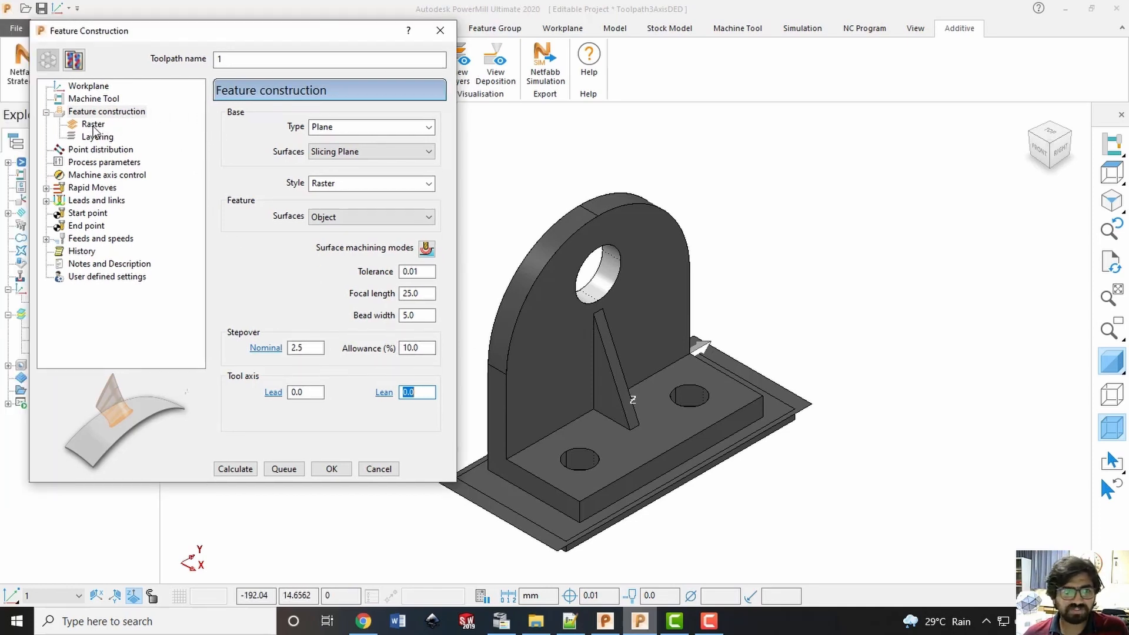
# Set the raster ordering to Two way with the Lower left start corner
pyautogui.click(93, 124)
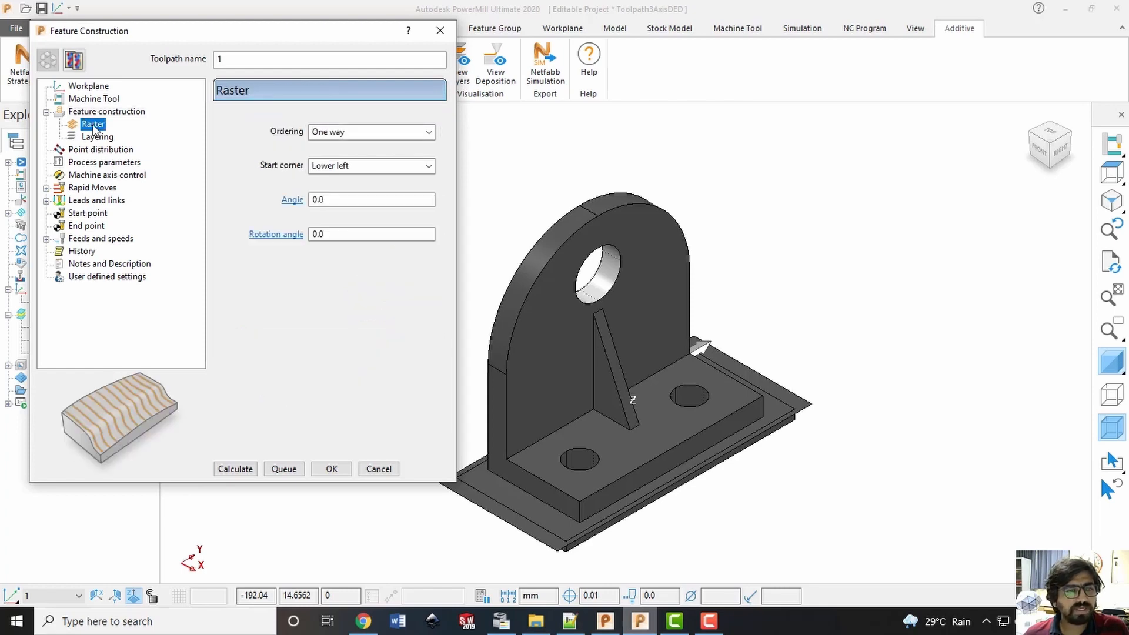
pyautogui.press('Up')
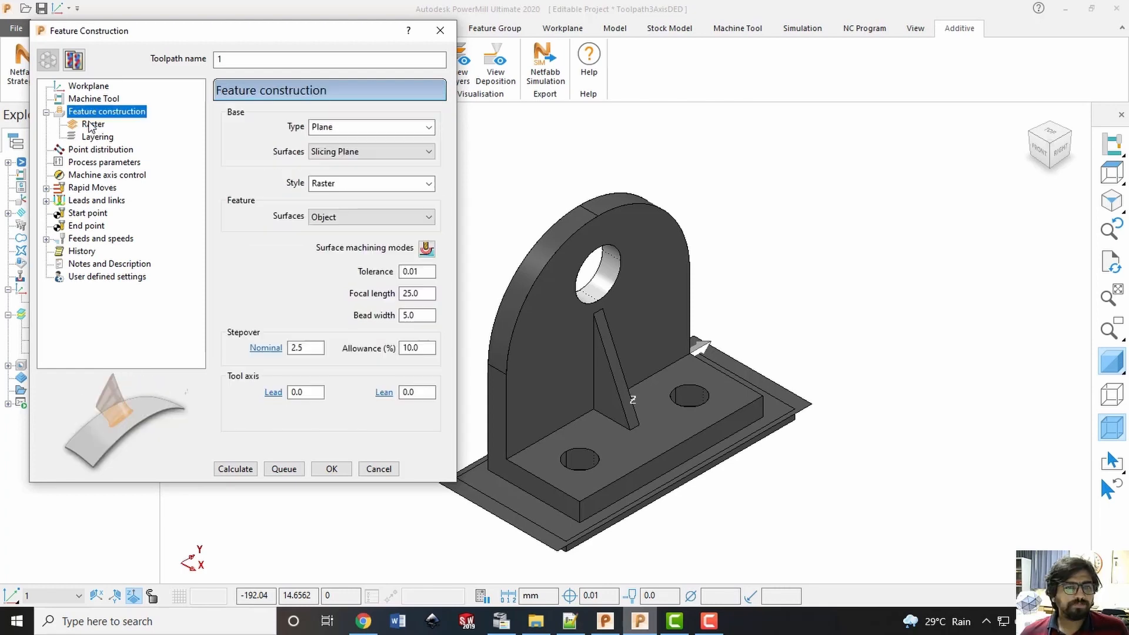
pyautogui.click(91, 125)
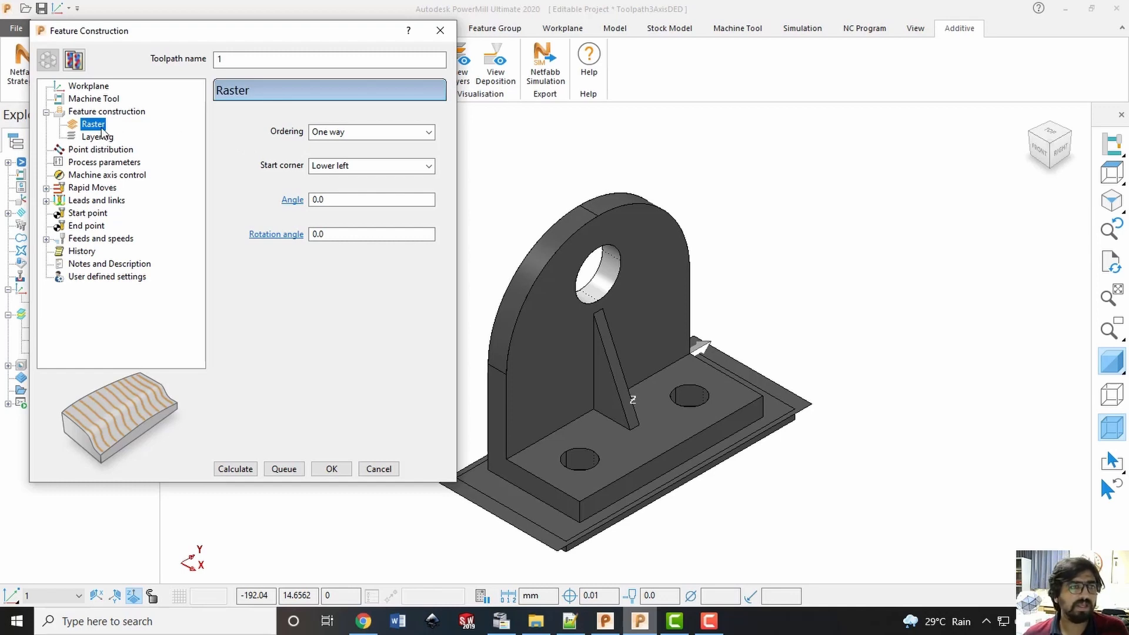
pyautogui.click(426, 133)
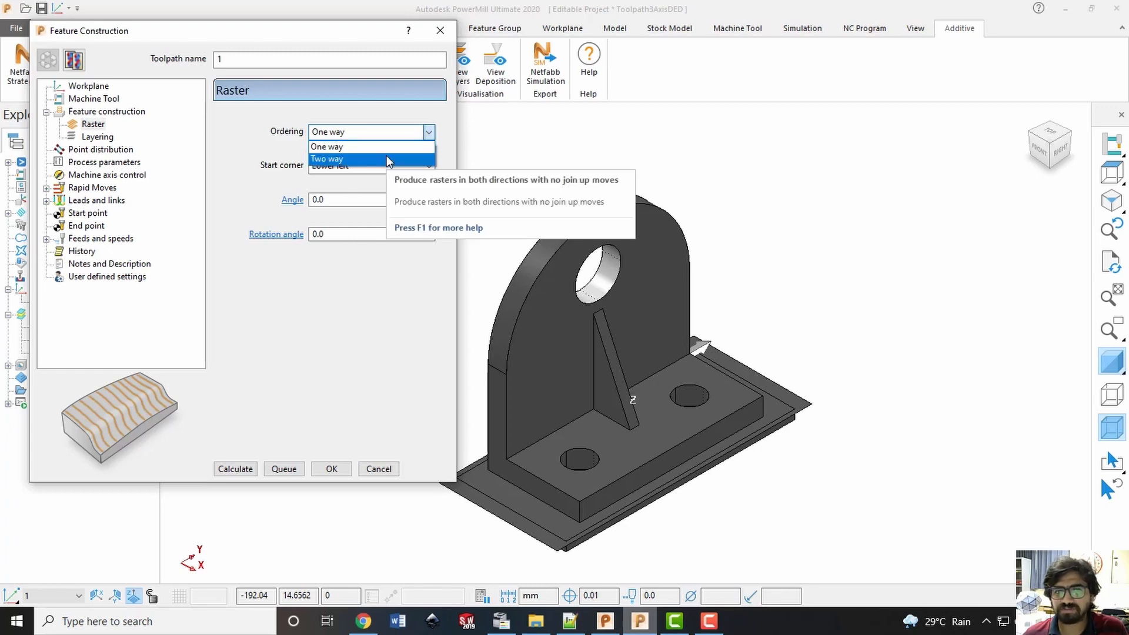
pyautogui.click(246, 159)
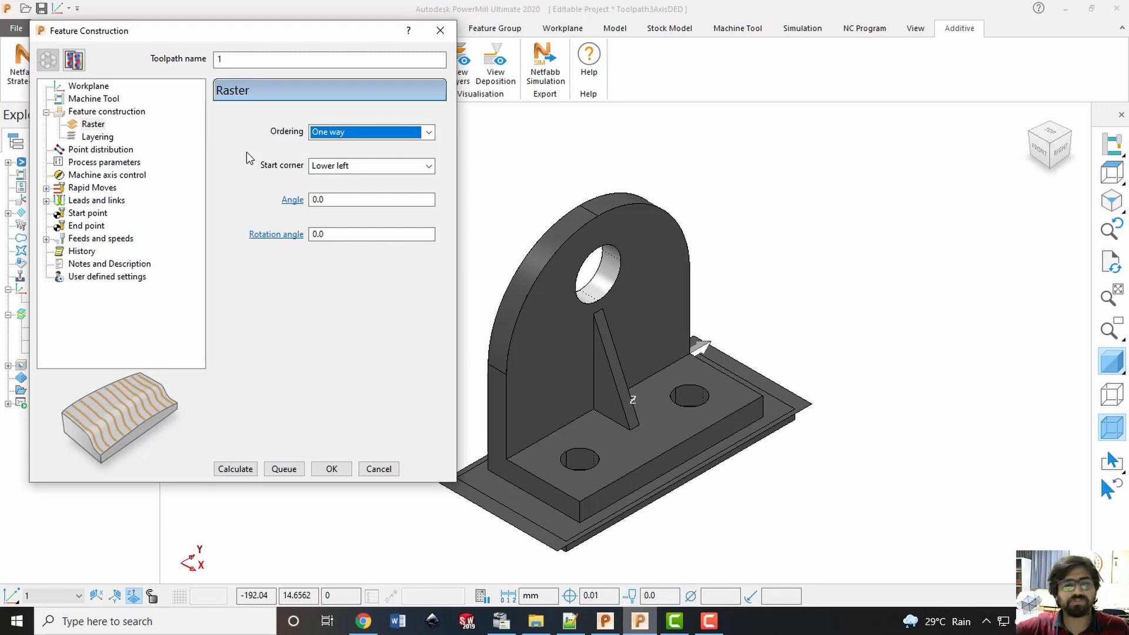
pyautogui.click(428, 132)
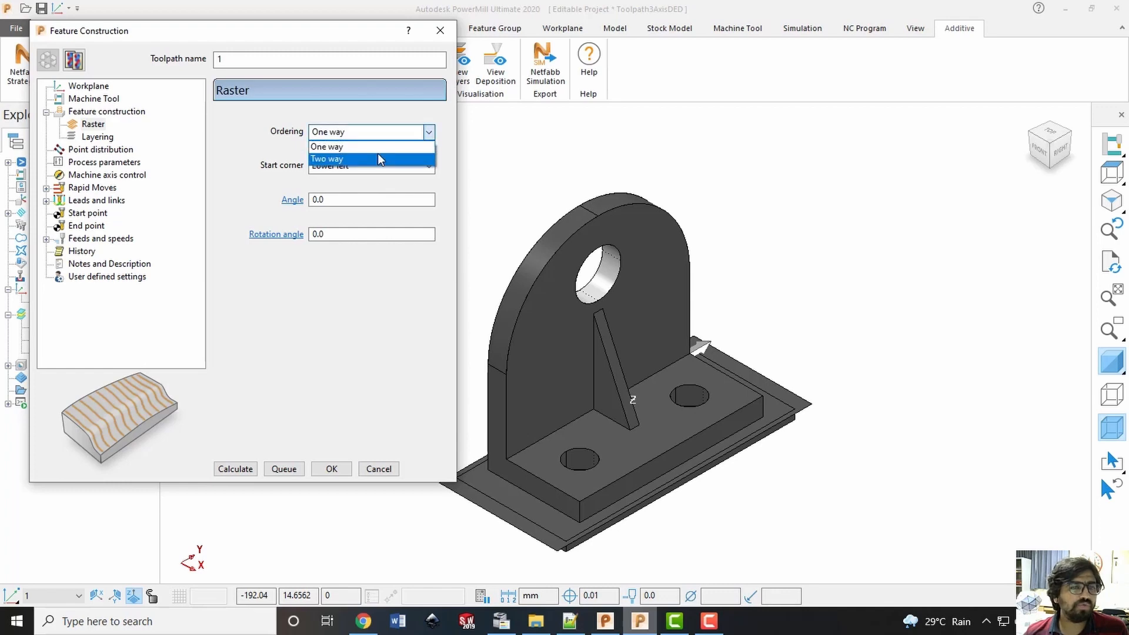
pyautogui.click(380, 160)
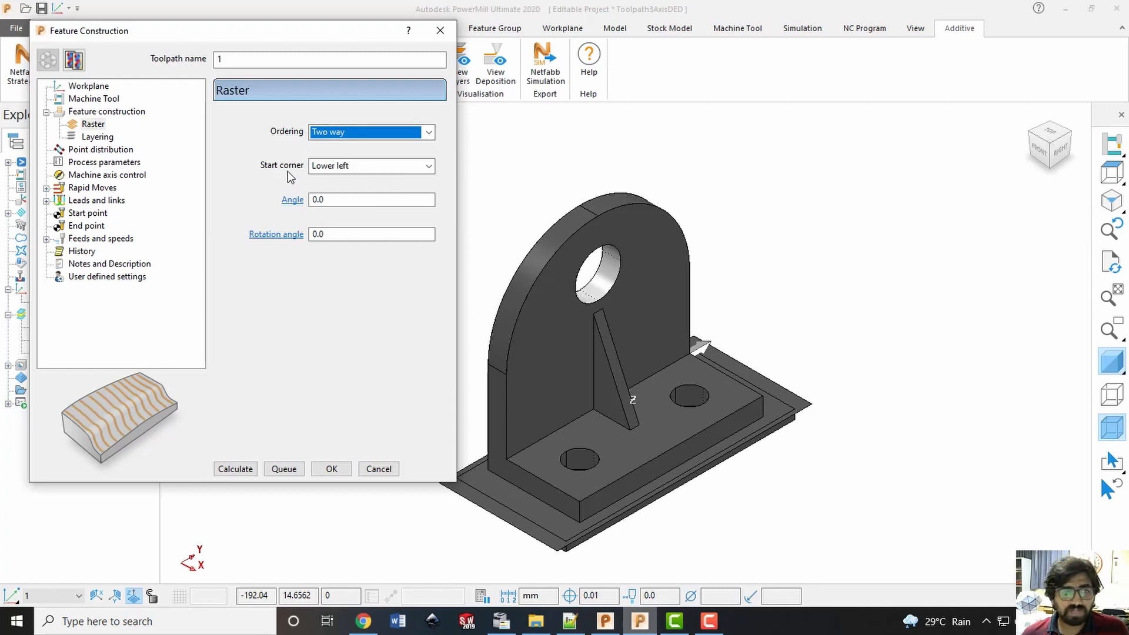
pyautogui.click(412, 167)
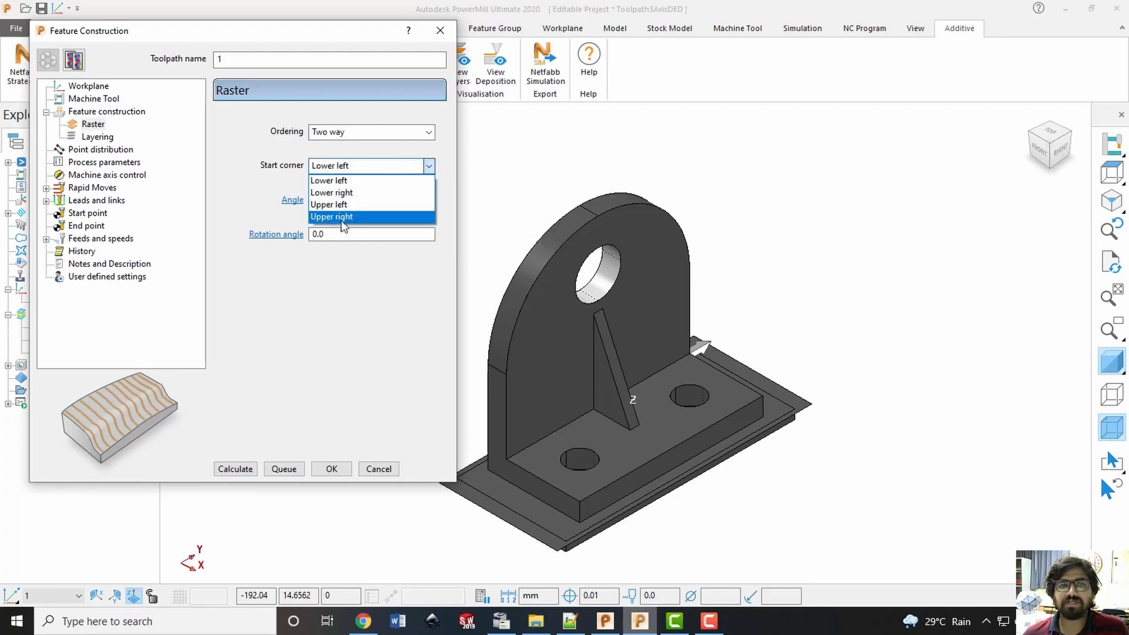
pyautogui.click(366, 183)
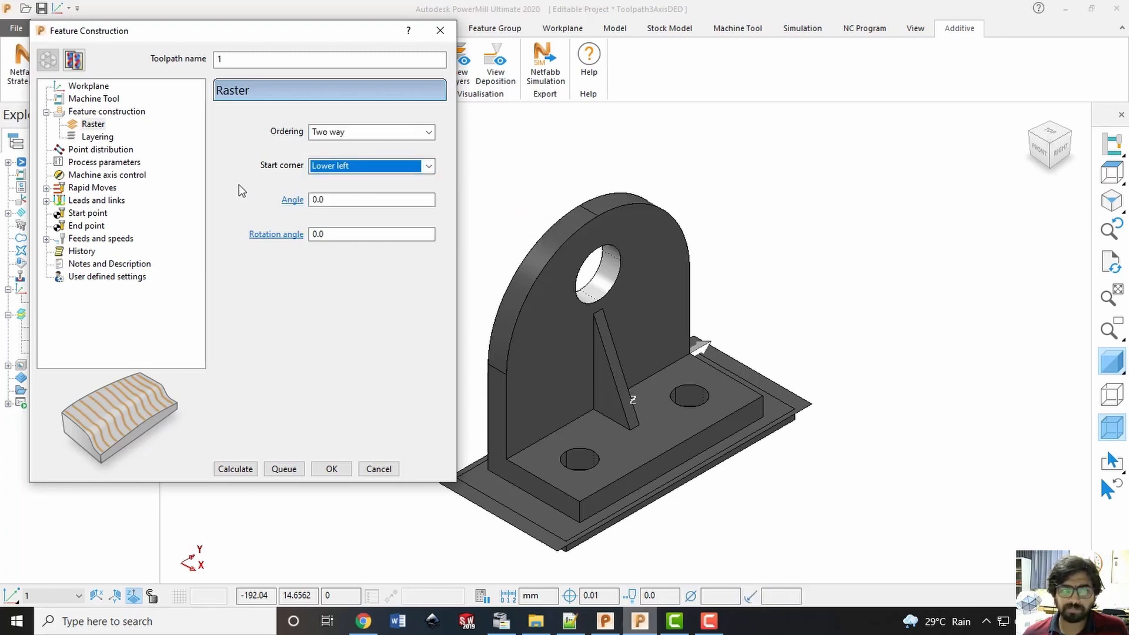
# Set the raster angle to 45 and the rotation angle to 10
pyautogui.click(355, 197)
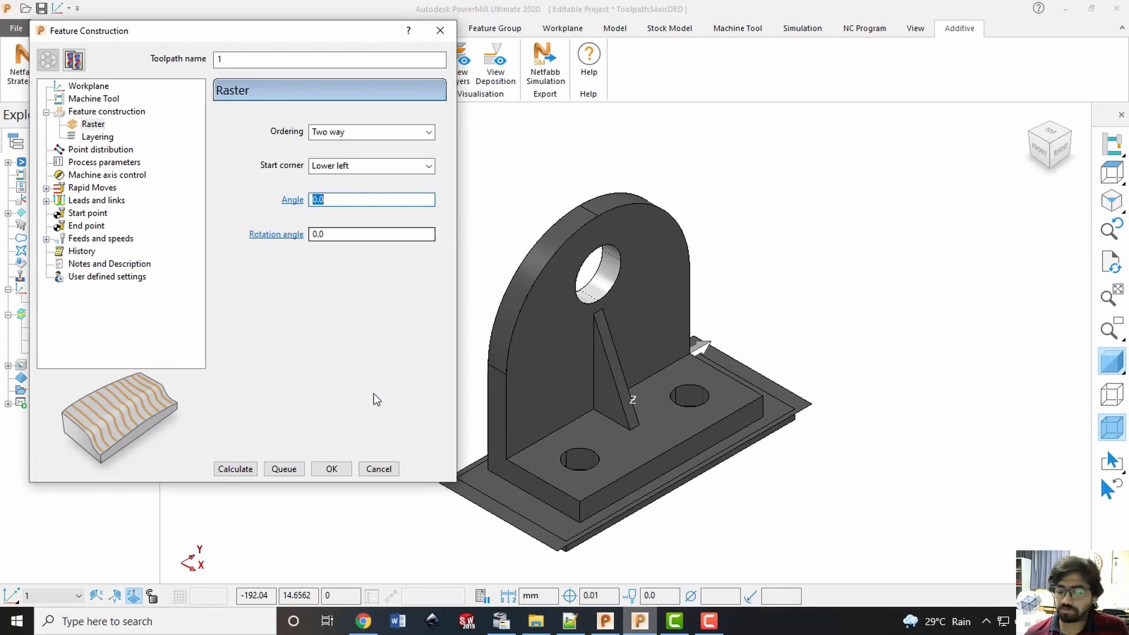
pyautogui.write('45')
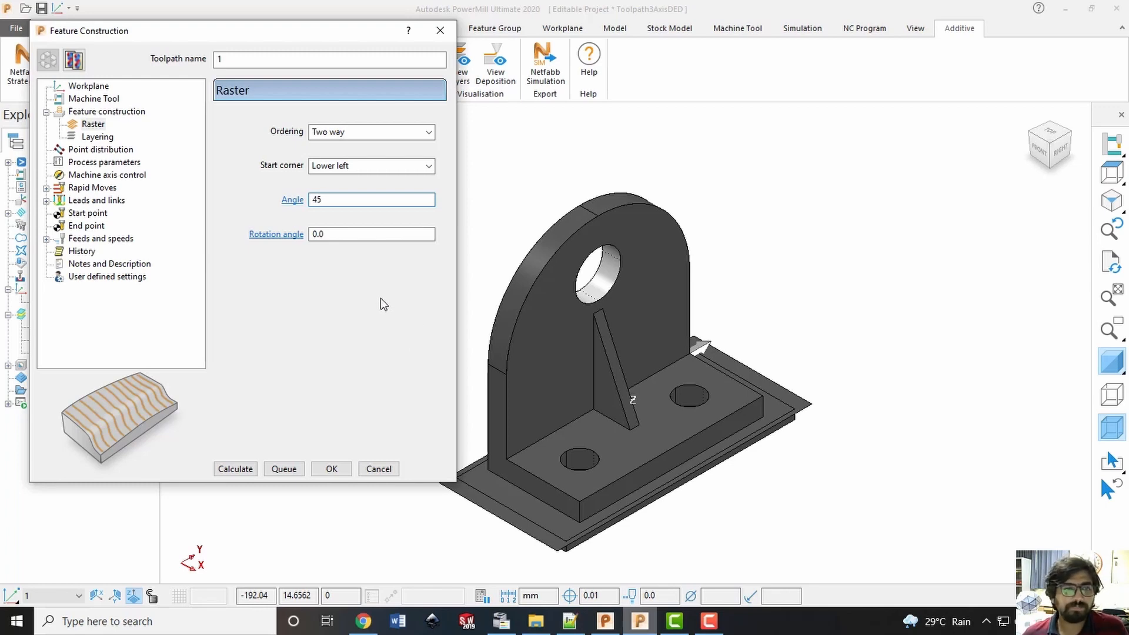
pyautogui.click(361, 234)
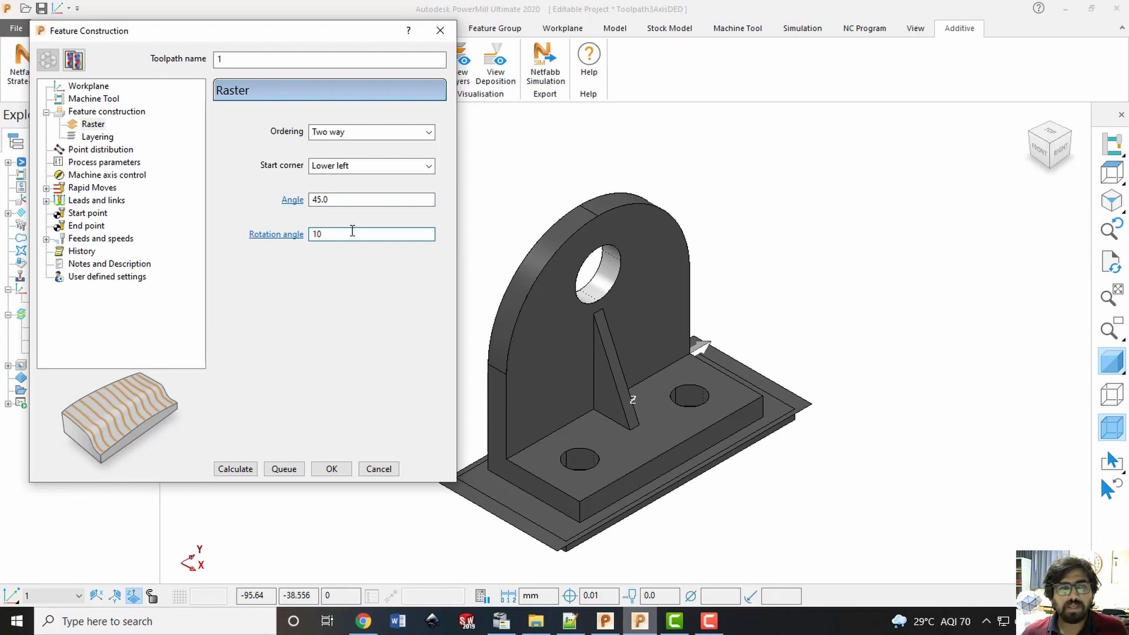
pyautogui.doubleClick(353, 231)
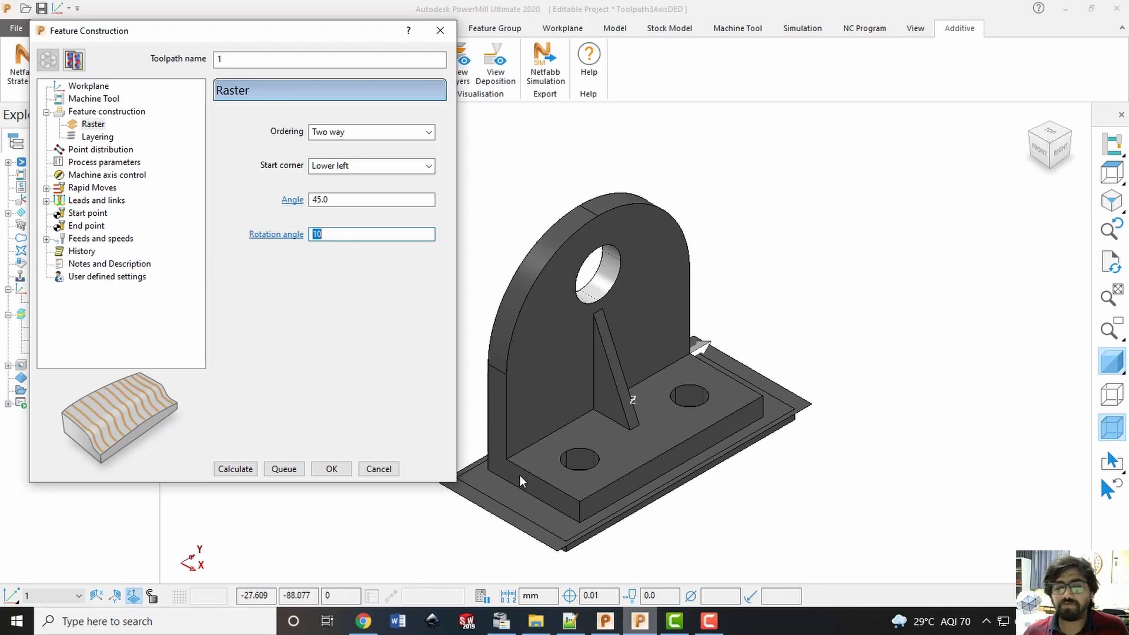
pyautogui.click(322, 200)
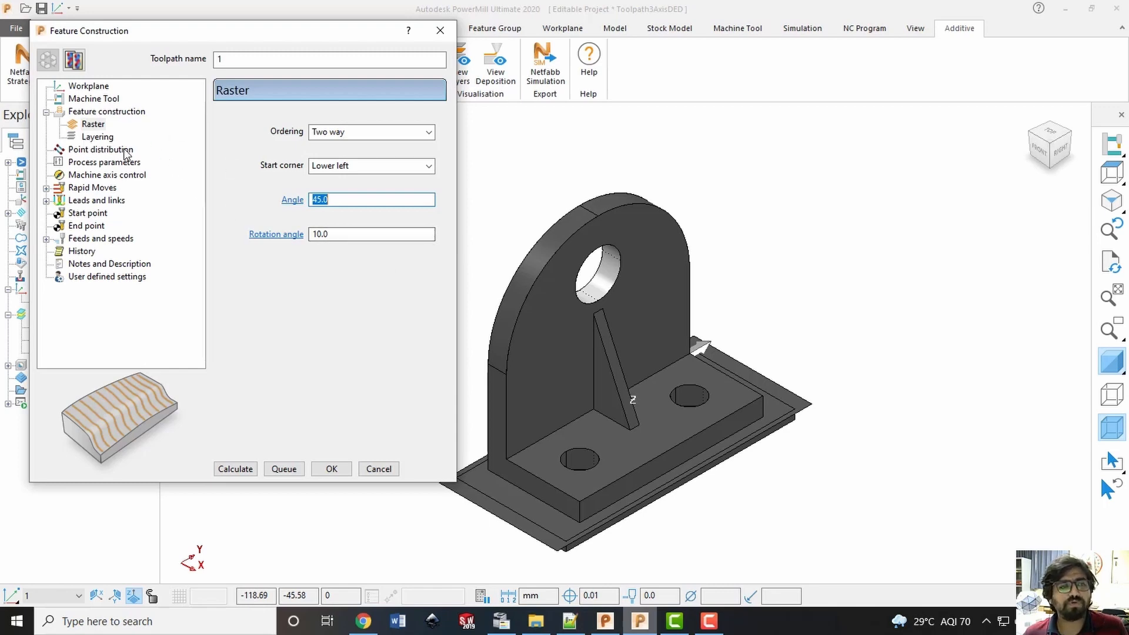
# Define the layering by Feature extent with a default layer thickness of 10, checking the bracket's height from the right side
pyautogui.click(94, 140)
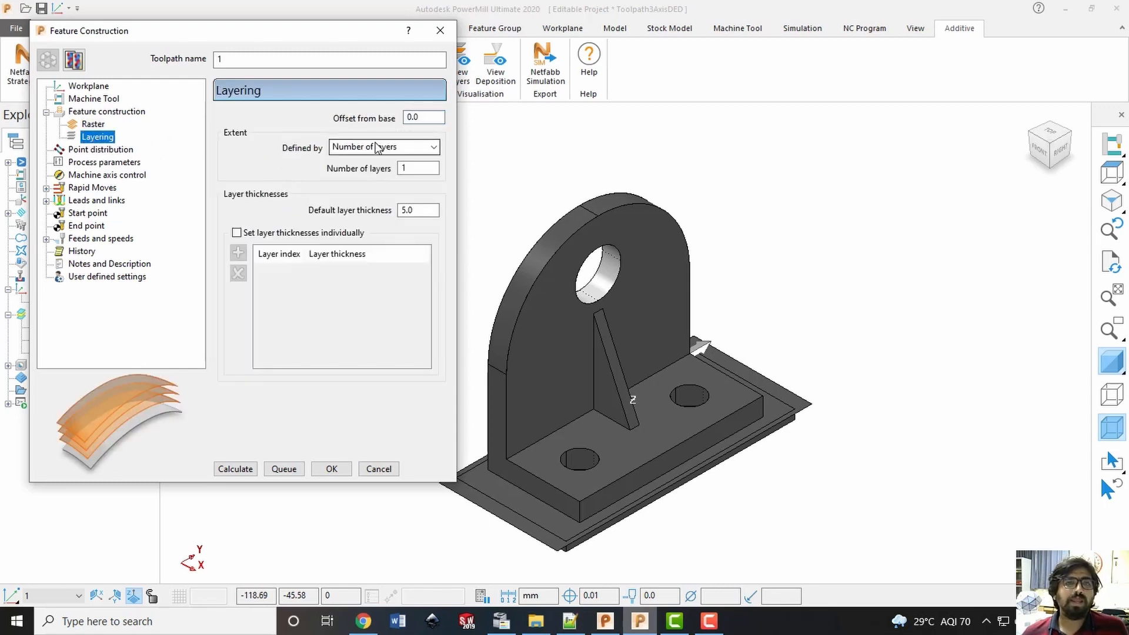
pyautogui.doubleClick(412, 117)
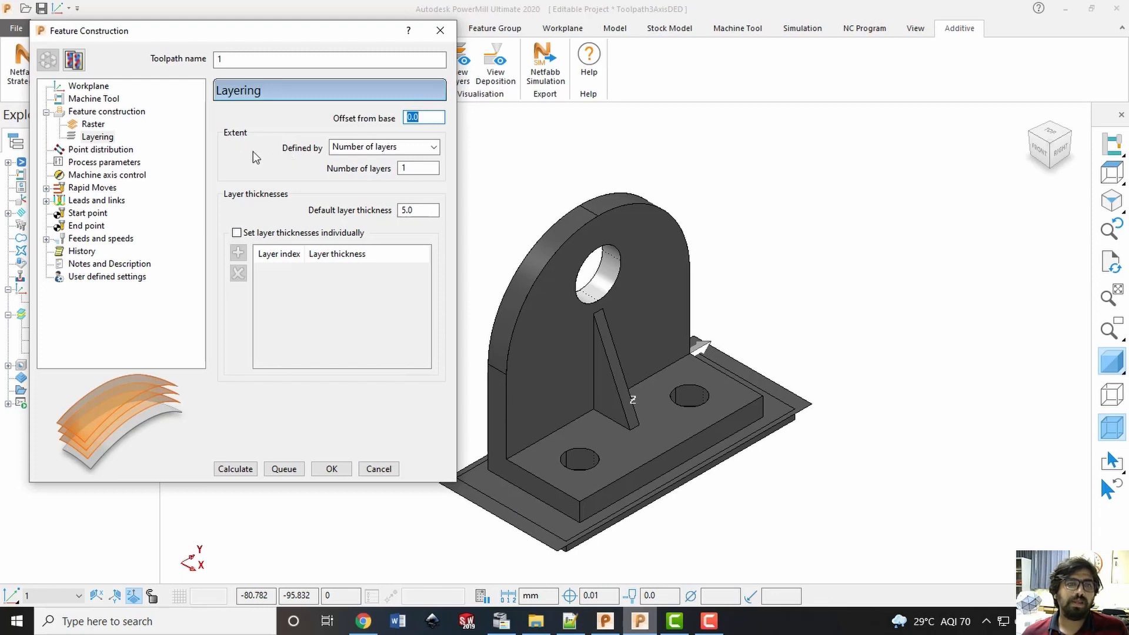
pyautogui.click(429, 152)
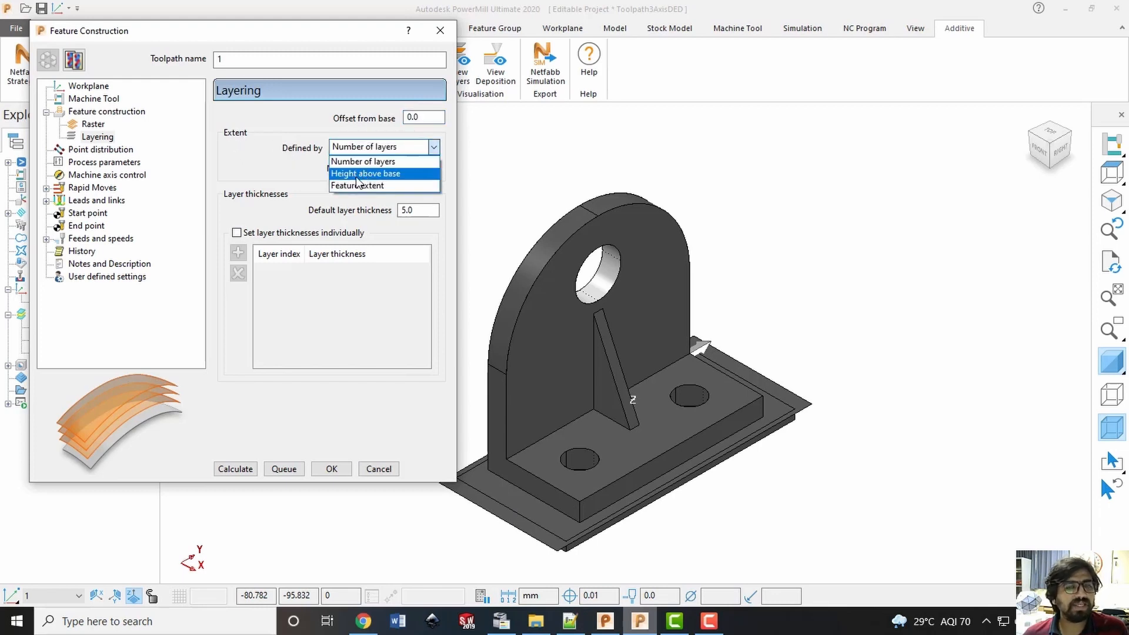
pyautogui.click(387, 186)
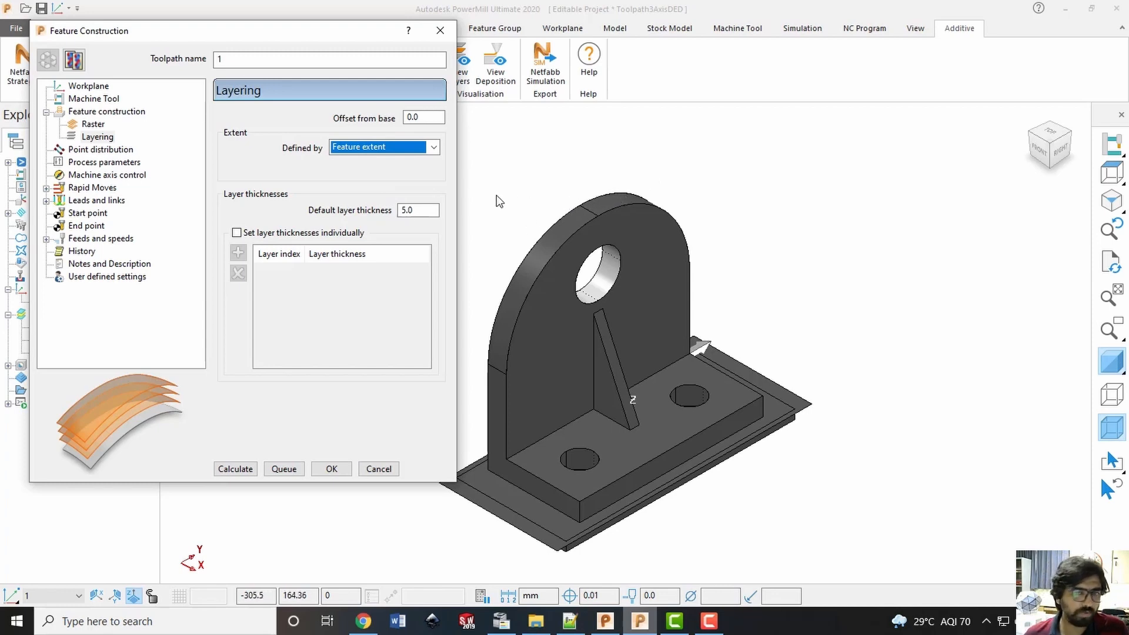
pyautogui.doubleClick(434, 213)
pyautogui.write('10')
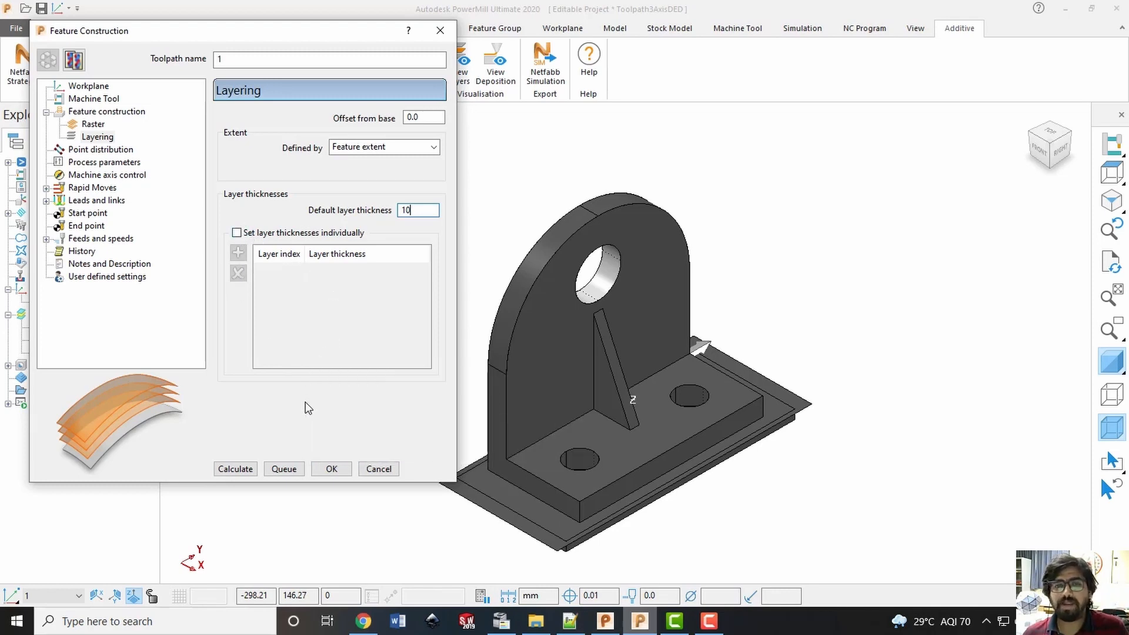
pyautogui.click(1061, 148)
pyautogui.scroll(3, 874, 324)
pyautogui.scroll(-3, 874, 325)
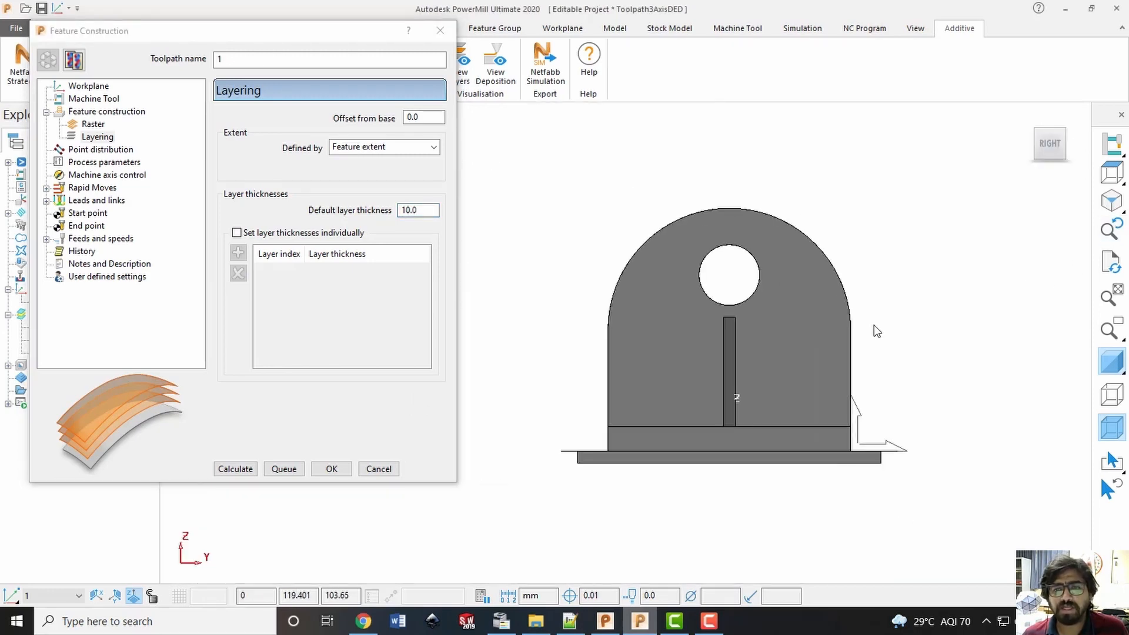
pyautogui.scroll(2, 873, 325)
pyautogui.scroll(-1, 582, 279)
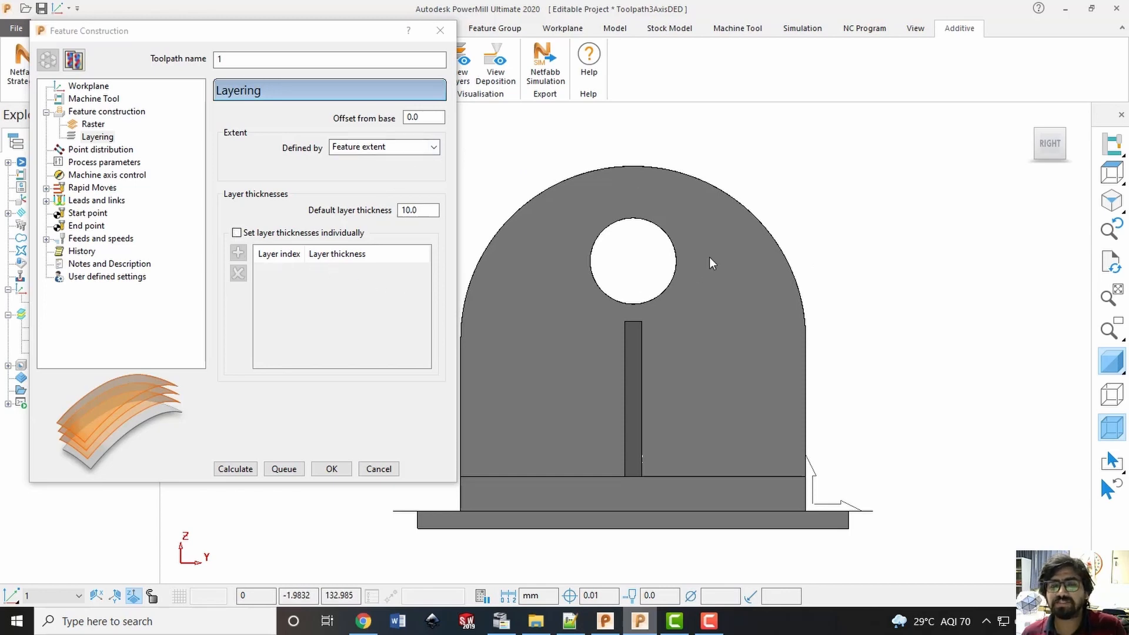
pyautogui.click(1034, 130)
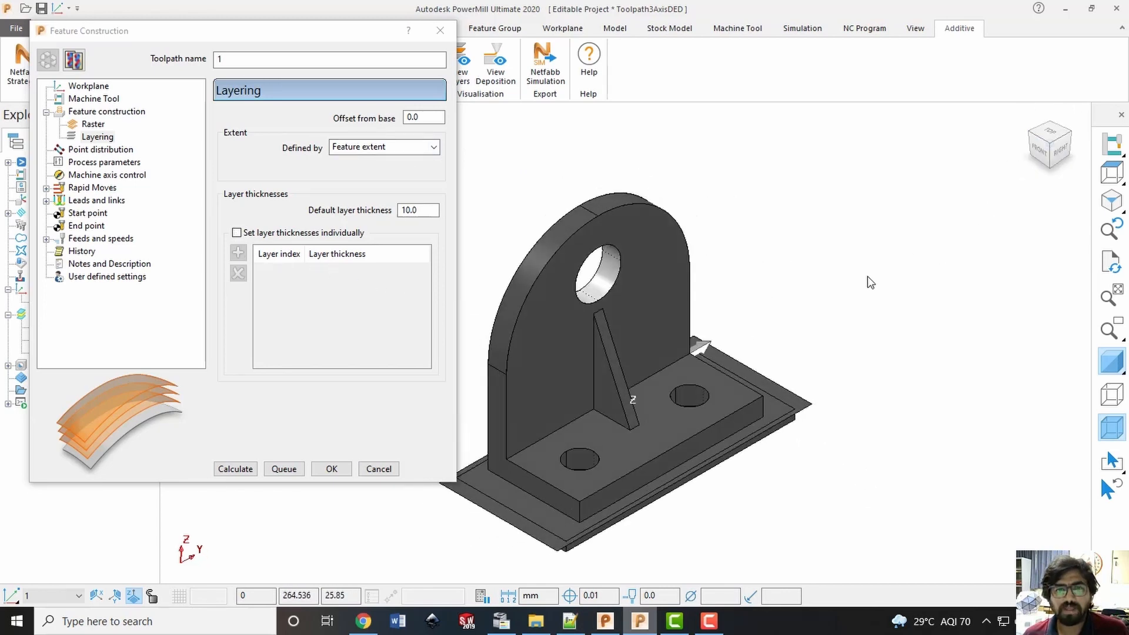
# Check the point distribution settings, calculate the Feature Construction toolpath and save the project
pyautogui.click(101, 150)
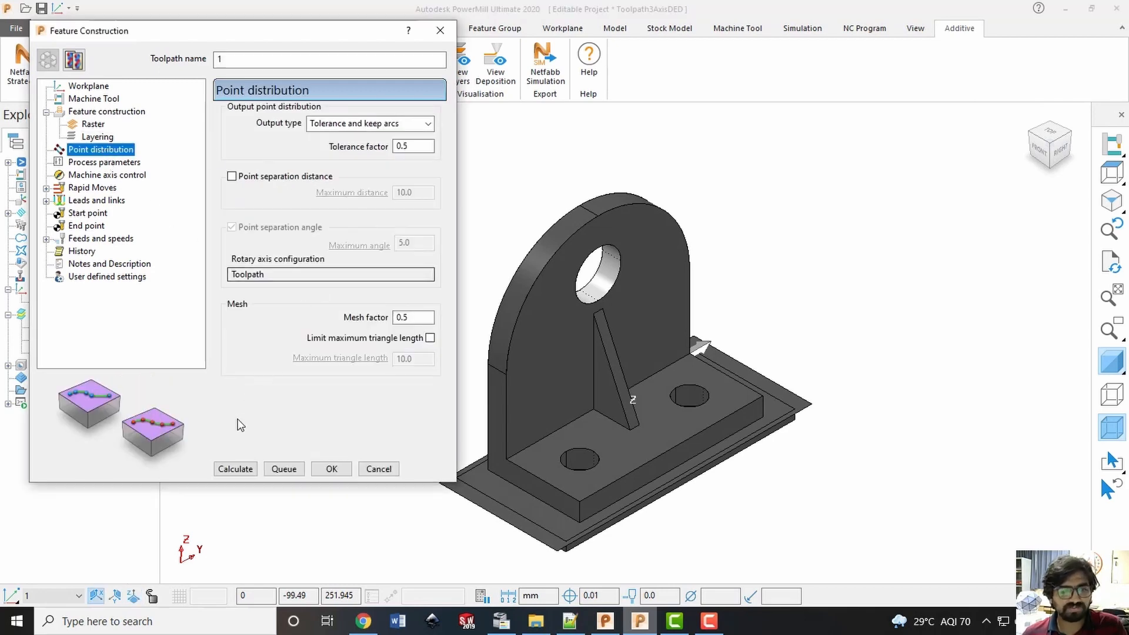
pyautogui.click(230, 468)
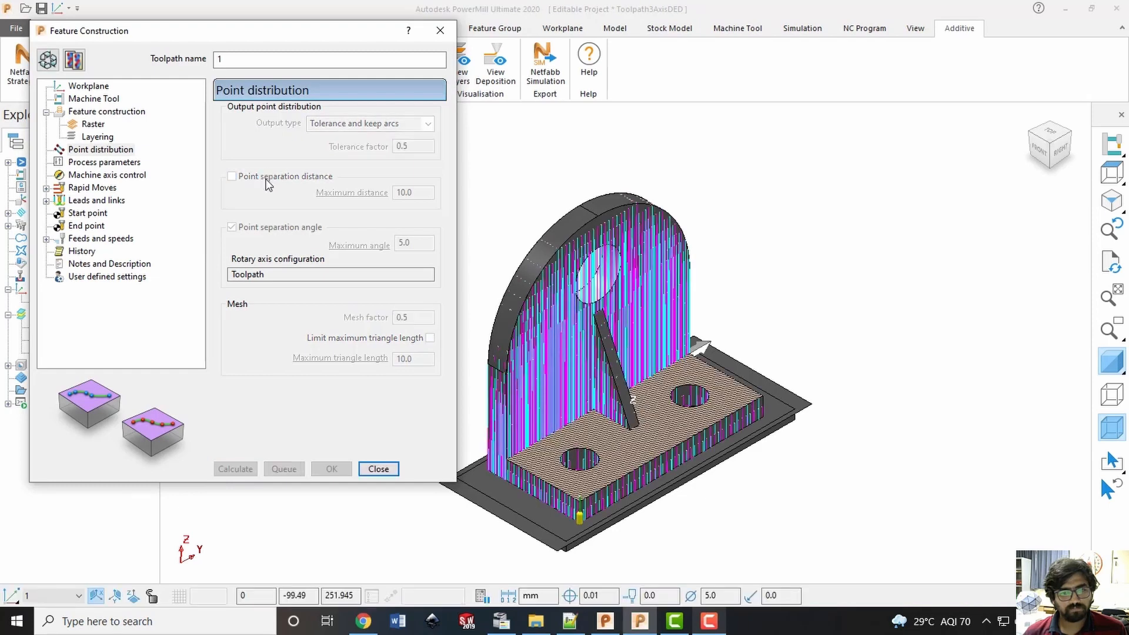
pyautogui.click(379, 469)
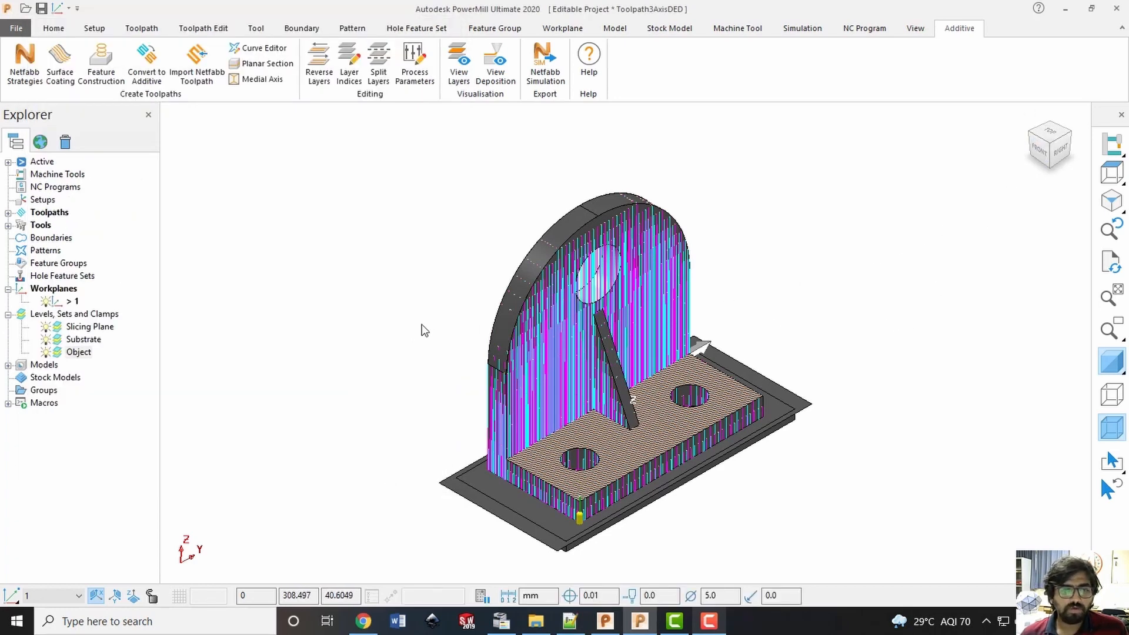
pyautogui.hotkey('ctrl', 's')
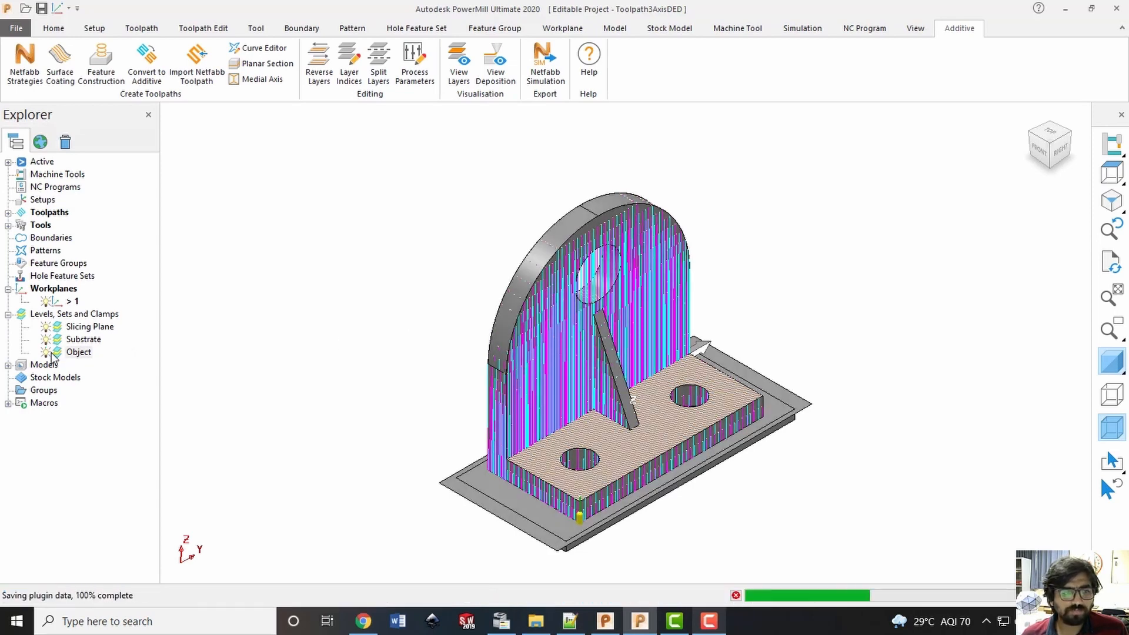
# Hide the Object level and the toolpath's leads and links, and inspect the remaining cutting moves
pyautogui.click(47, 353)
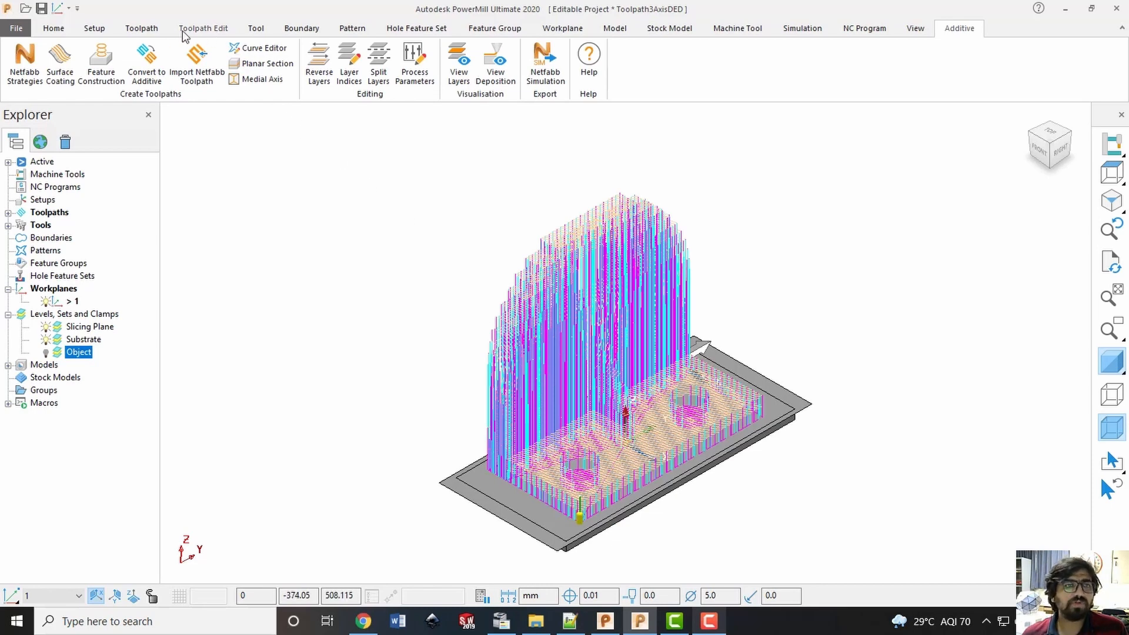
pyautogui.click(151, 33)
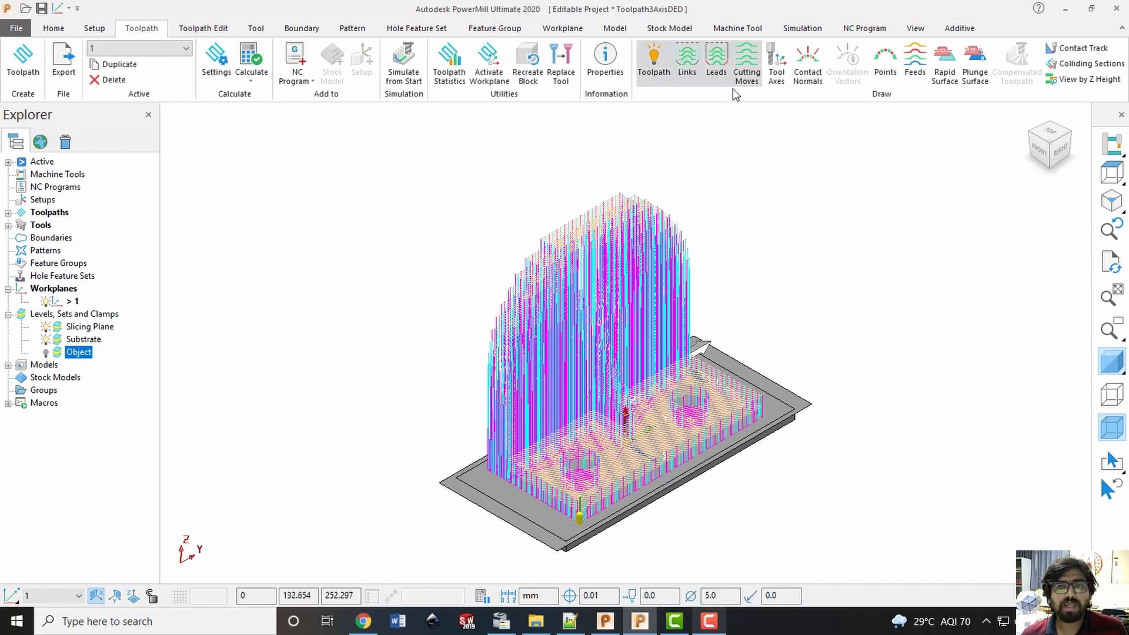
pyautogui.click(718, 70)
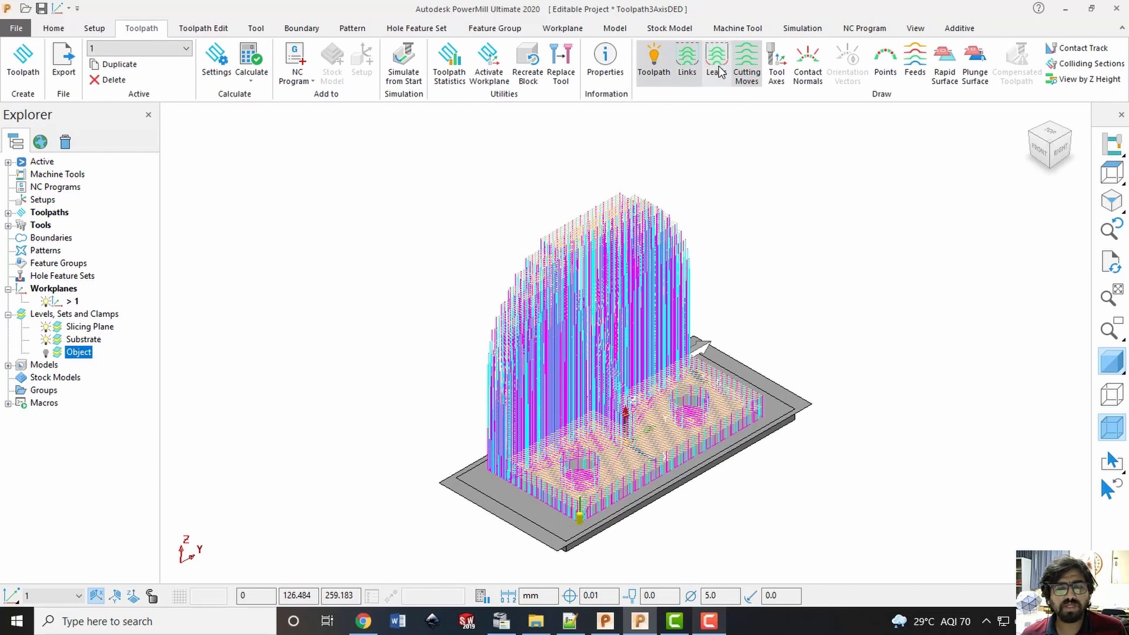
pyautogui.click(691, 84)
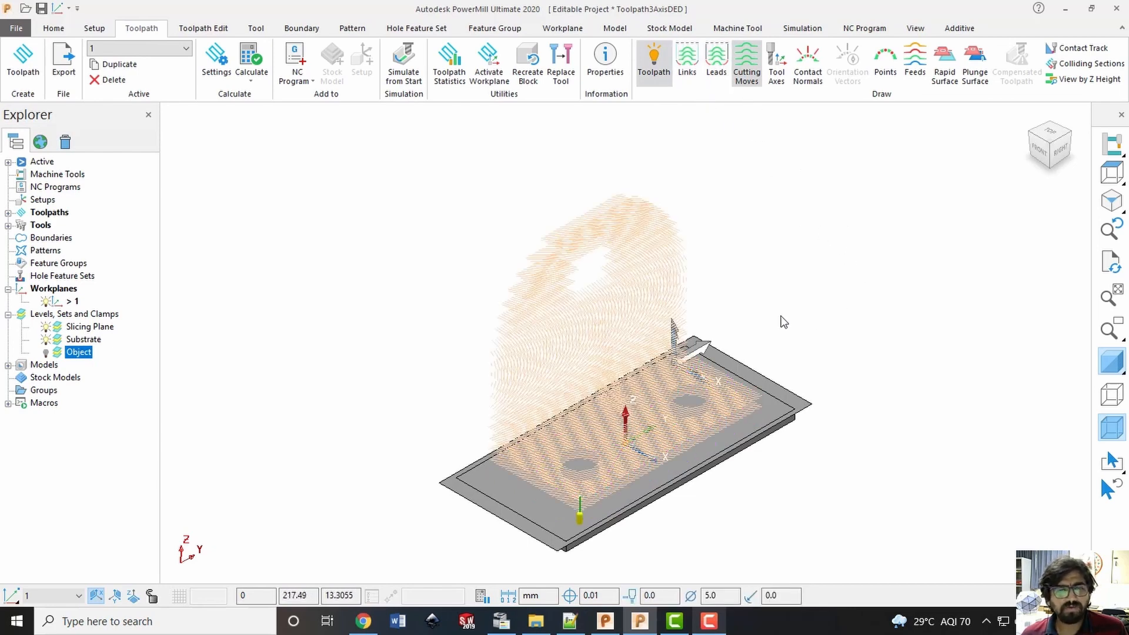
pyautogui.moveTo(683, 251); pyautogui.dragTo(483, 294, button='middle')
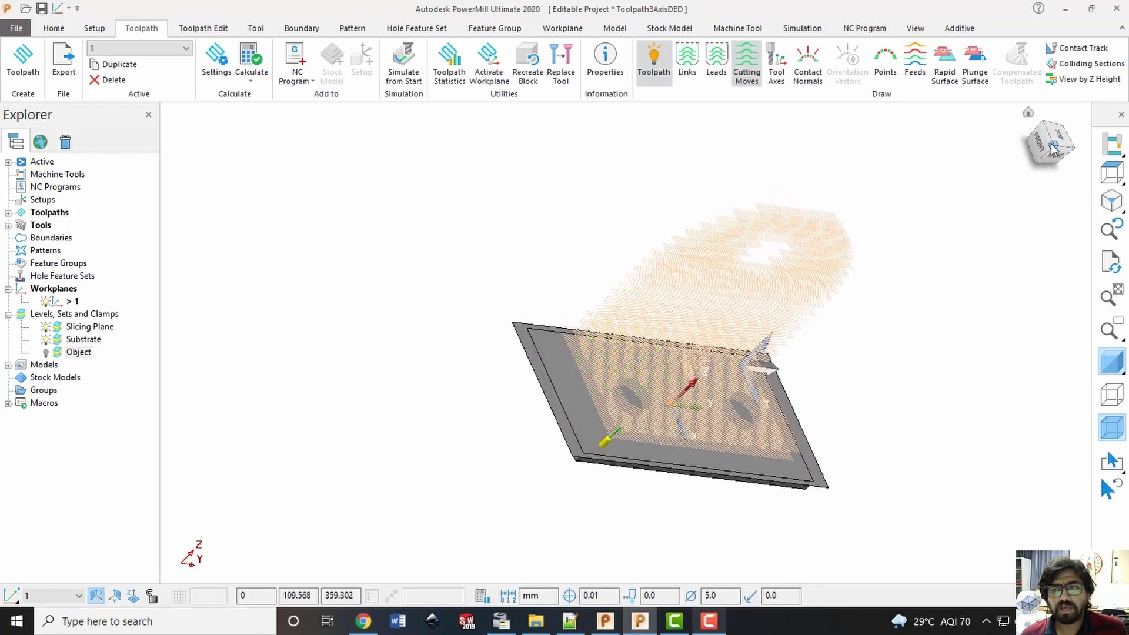
pyautogui.click(1054, 149)
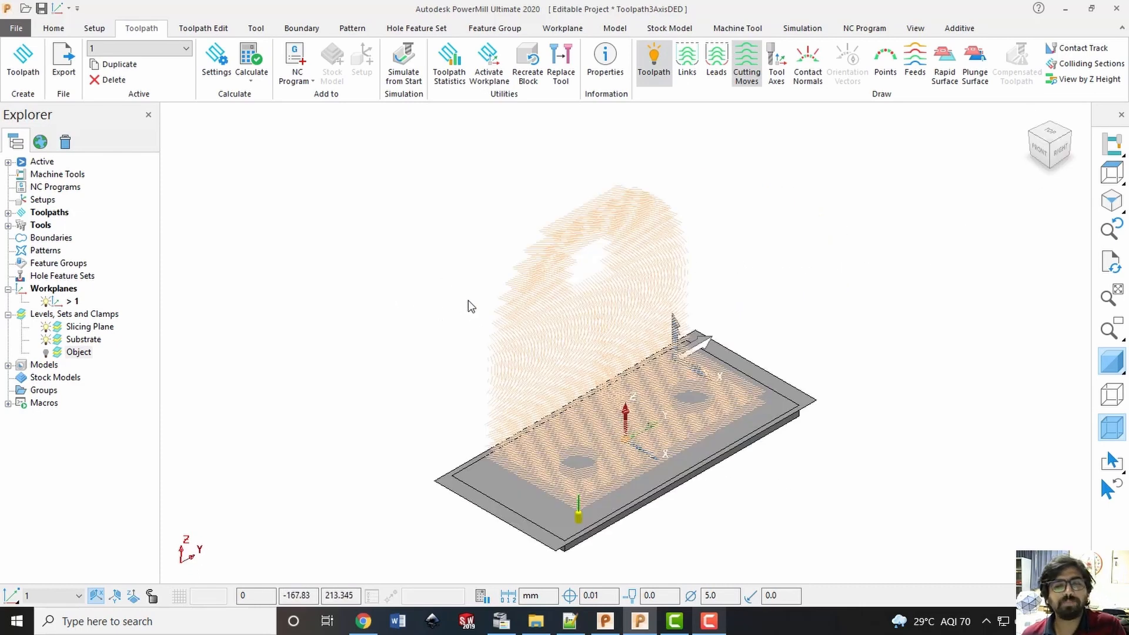
# Simulate toolpath 1 from the start and play the simulation through
pyautogui.click(958, 31)
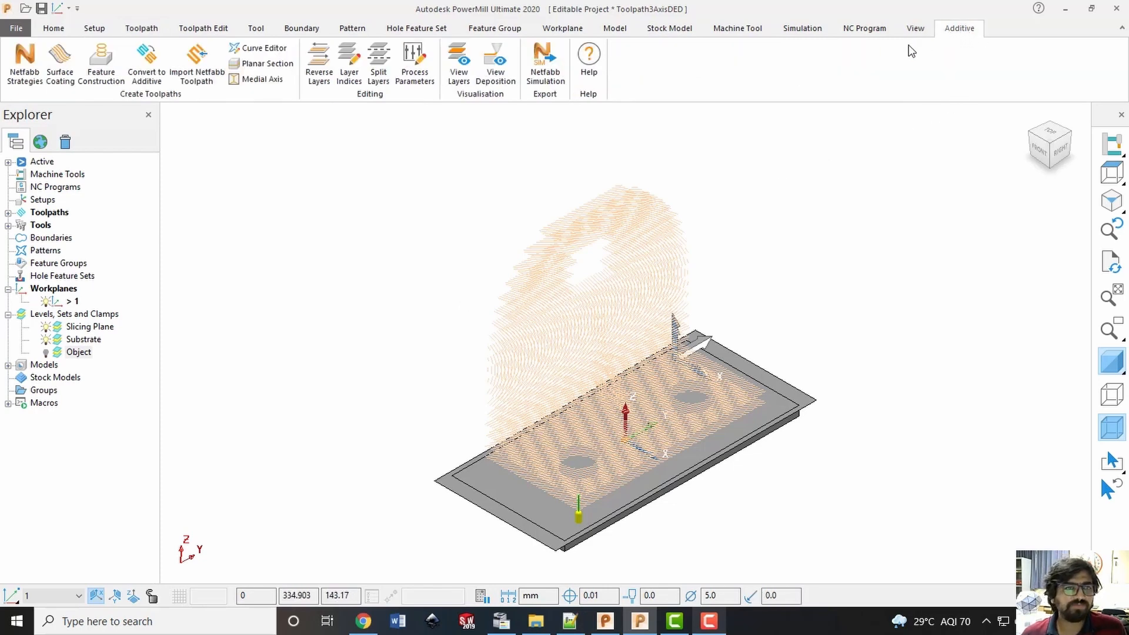
pyautogui.click(8, 212)
pyautogui.rightClick(59, 226)
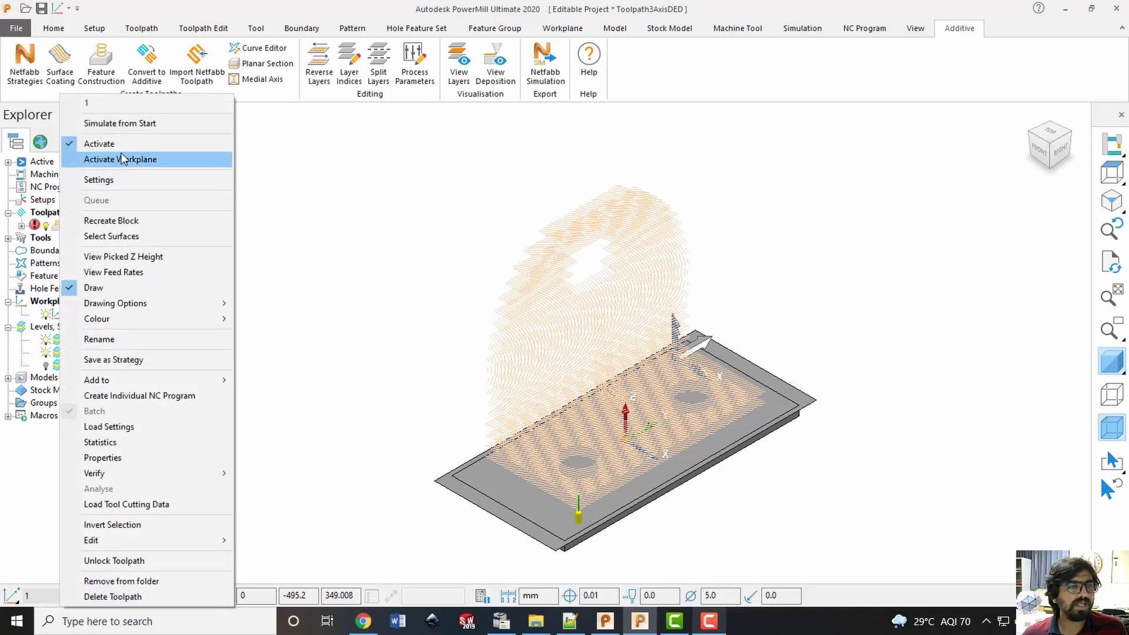
pyautogui.click(147, 122)
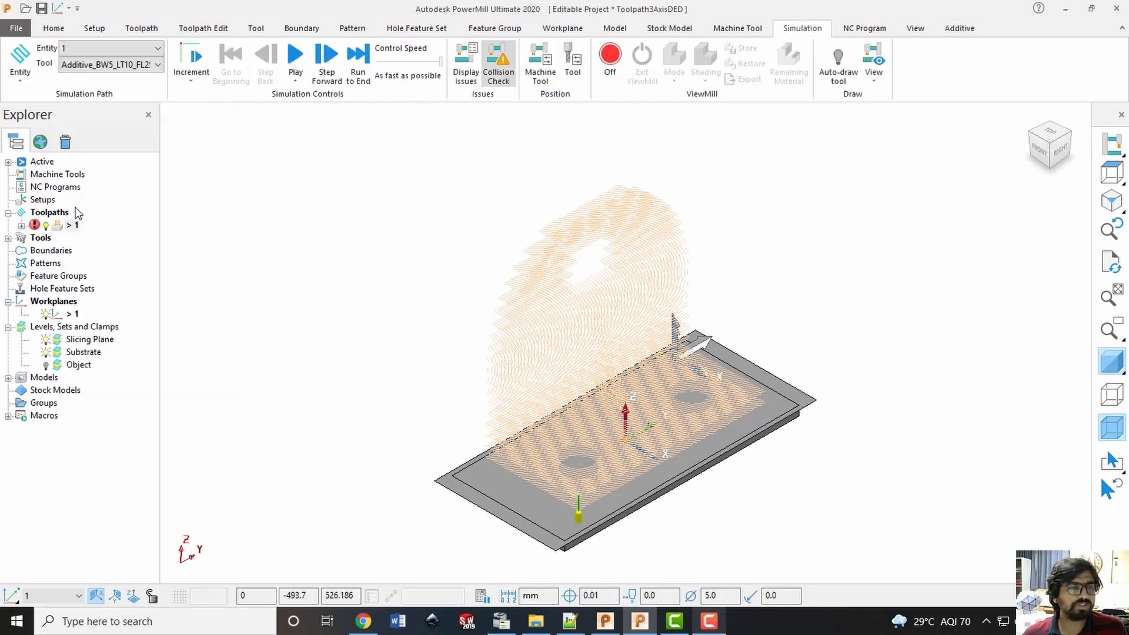
pyautogui.click(296, 56)
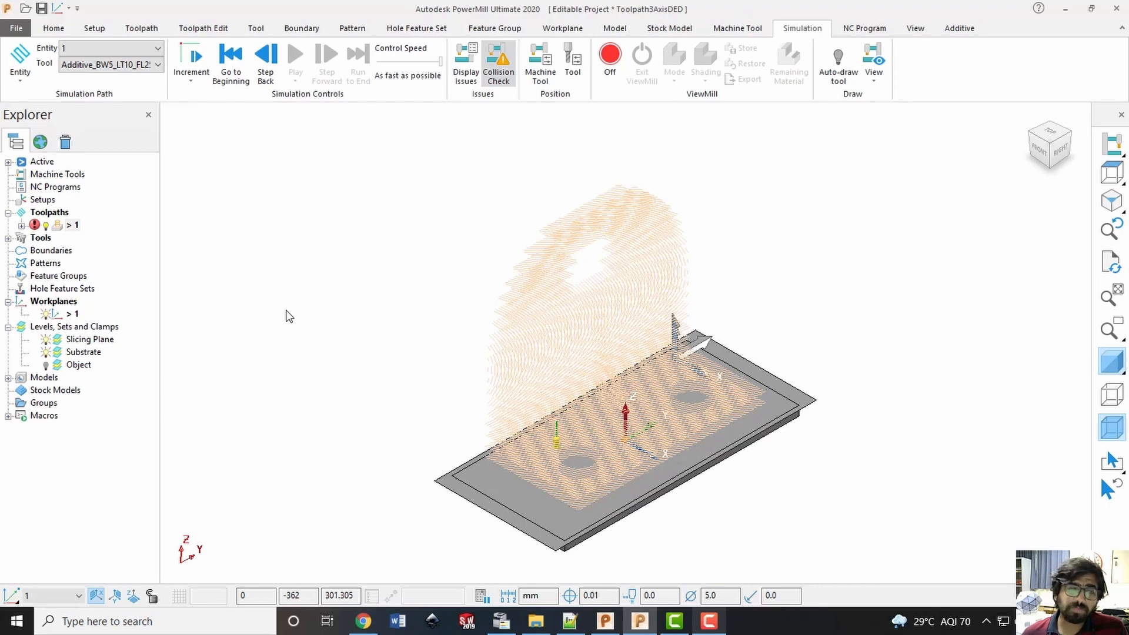
# Play the View Deposition animation for toolpath 1 with automatic tool selection, and close the animation when it finishes
pyautogui.rightClick(70, 226)
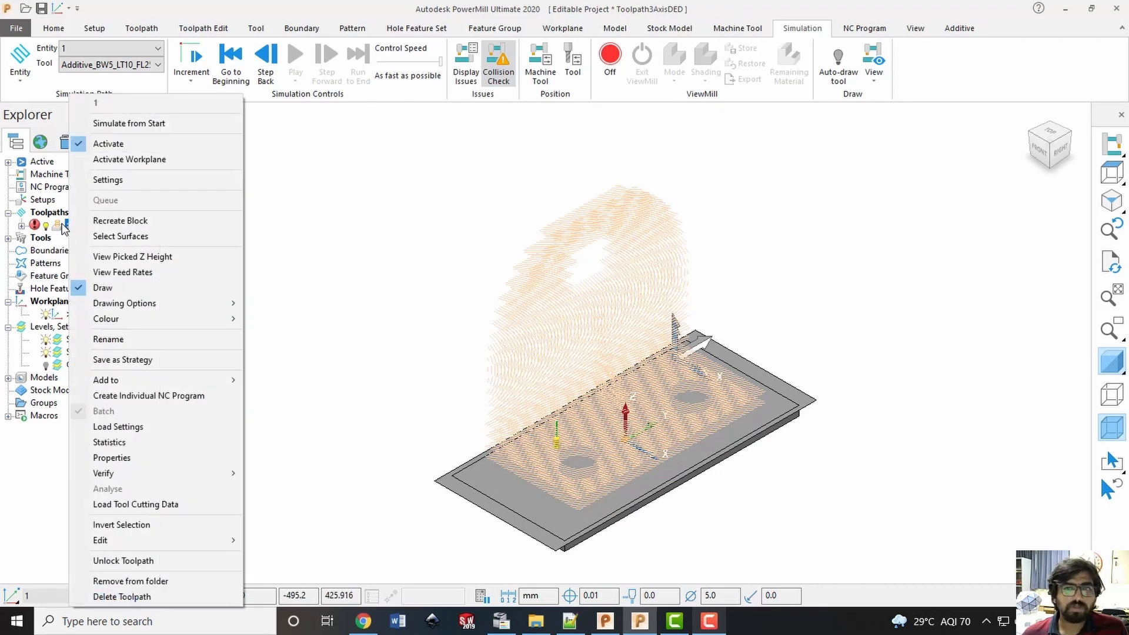
pyautogui.click(961, 77)
pyautogui.click(960, 29)
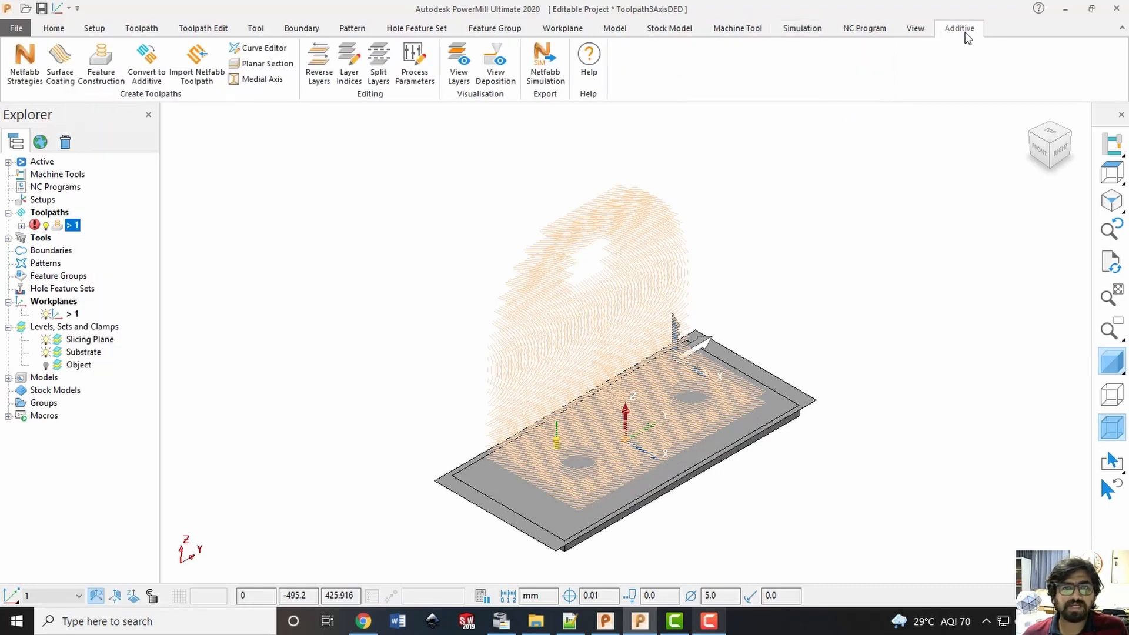
pyautogui.click(497, 70)
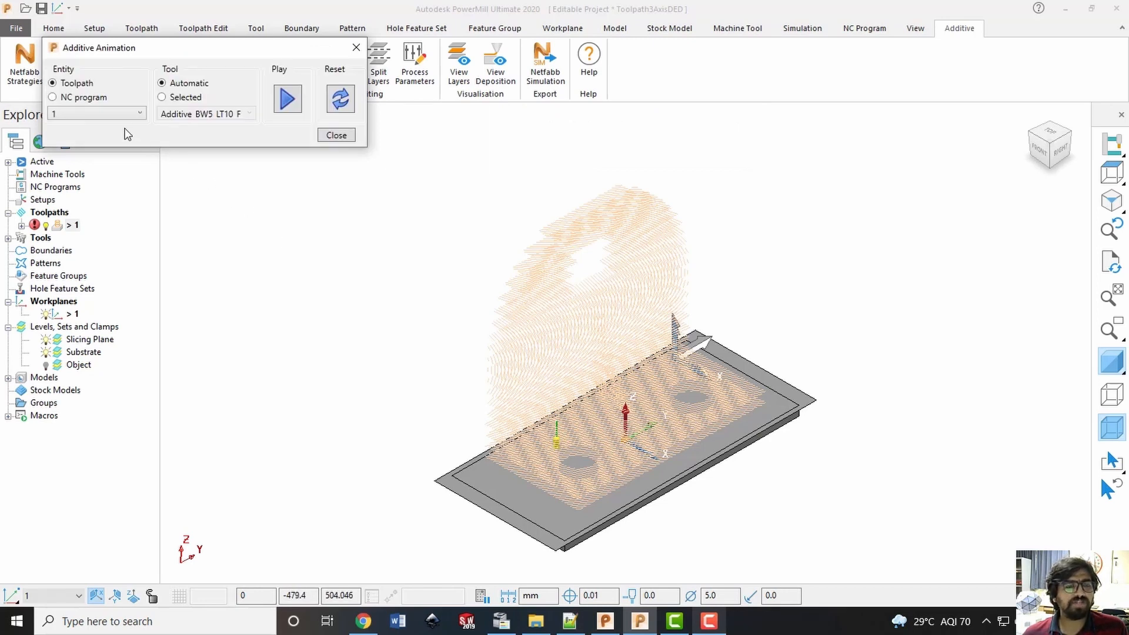
pyautogui.click(287, 100)
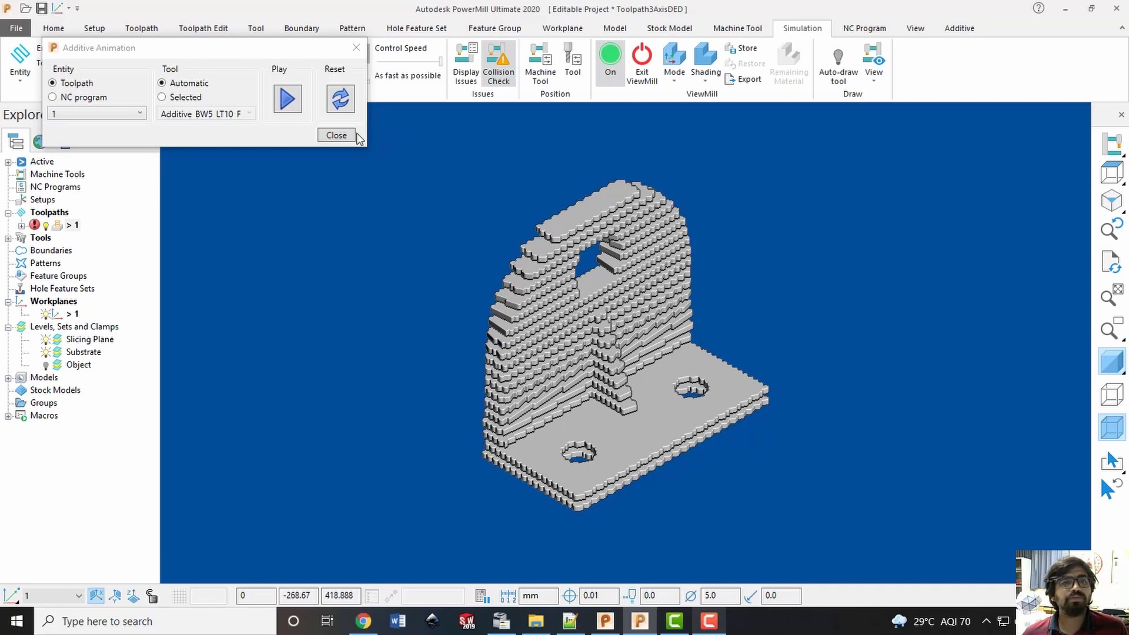
pyautogui.click(337, 134)
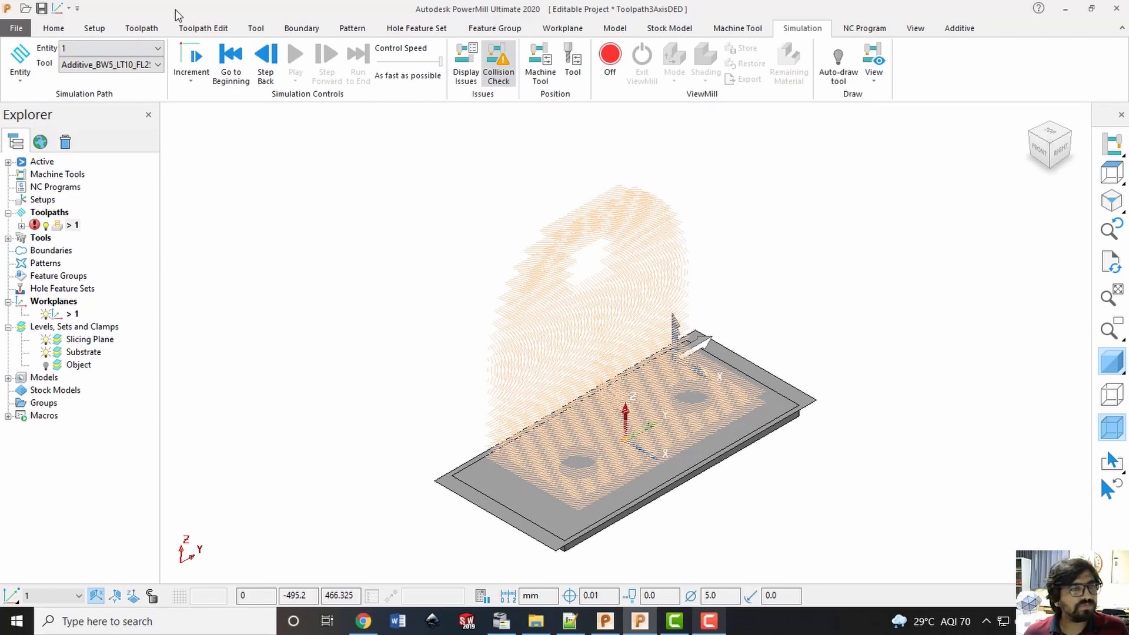
# Look through the 3D Area Clearance toolpath strategies, including Model Area Clearance, Model Profile and Model Rest Profile
pyautogui.click(143, 29)
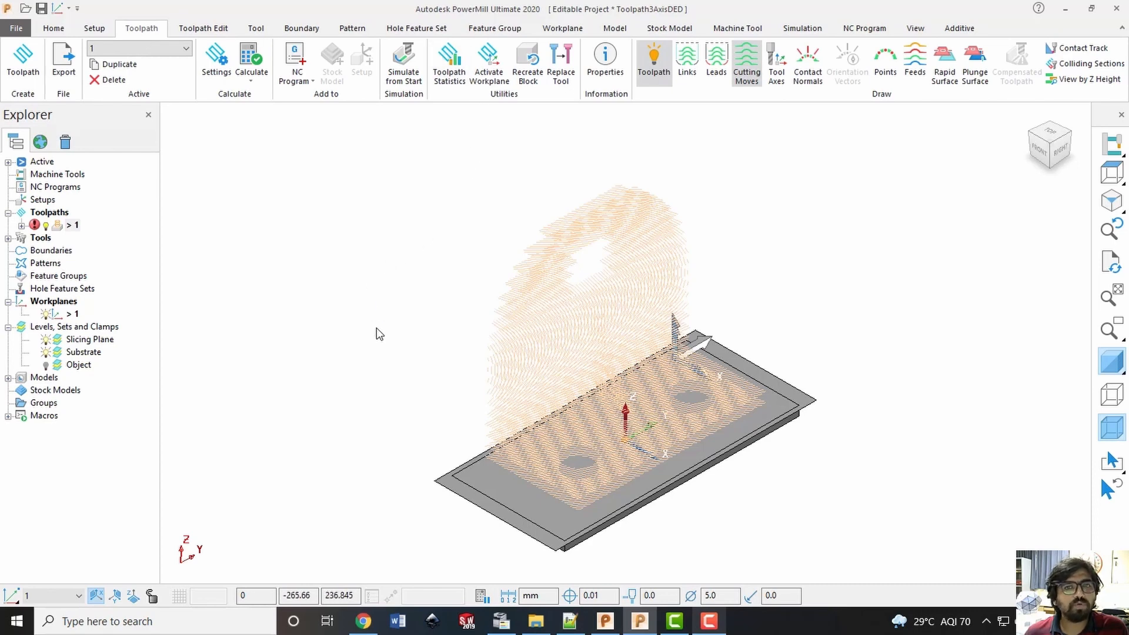
pyautogui.click(23, 61)
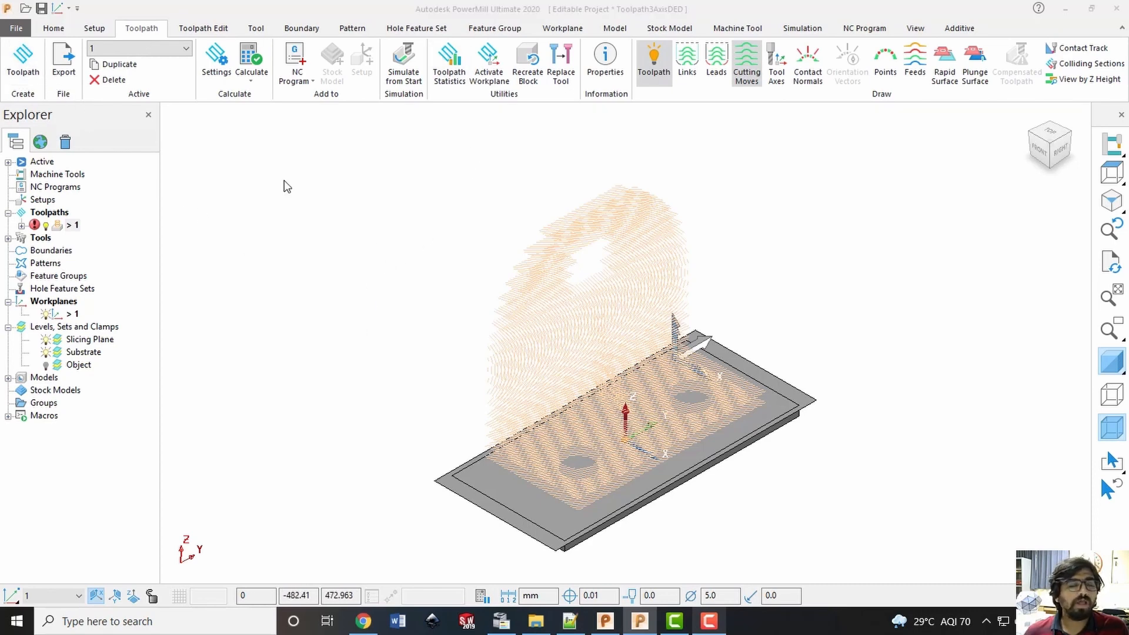
pyautogui.click(80, 80)
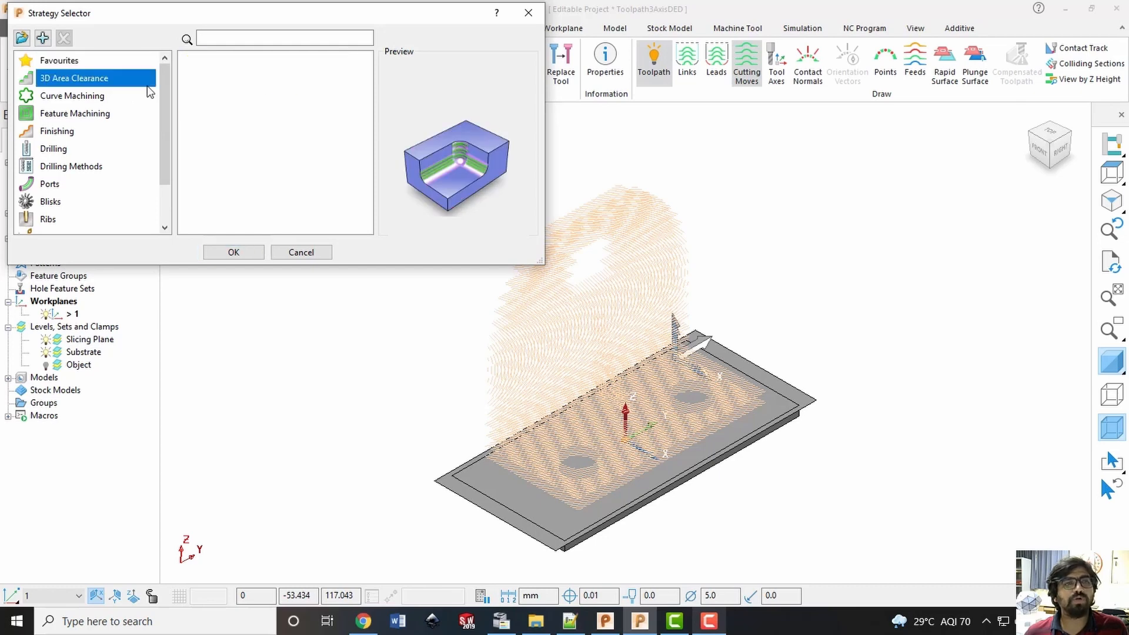
pyautogui.click(226, 86)
pyautogui.click(250, 71)
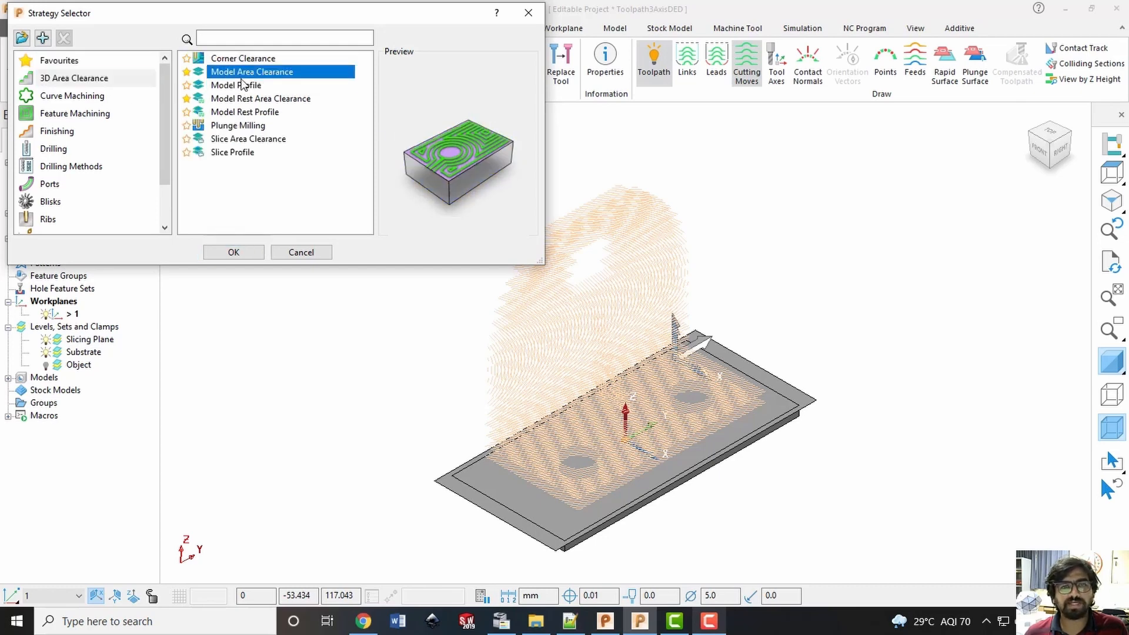
pyautogui.click(235, 85)
pyautogui.click(238, 112)
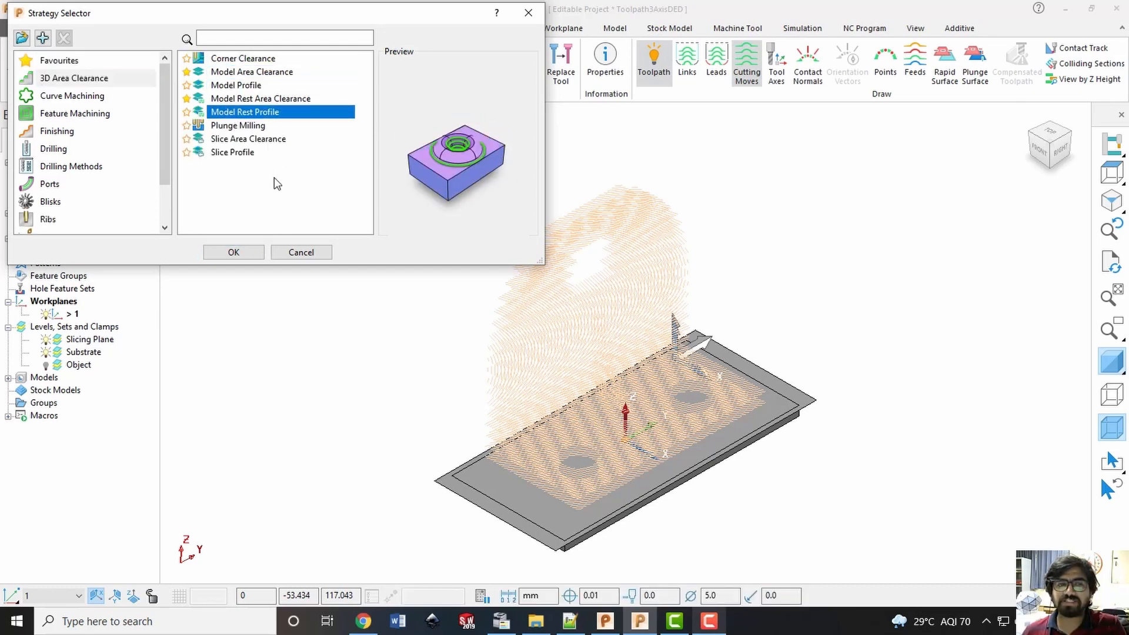
pyautogui.click(245, 253)
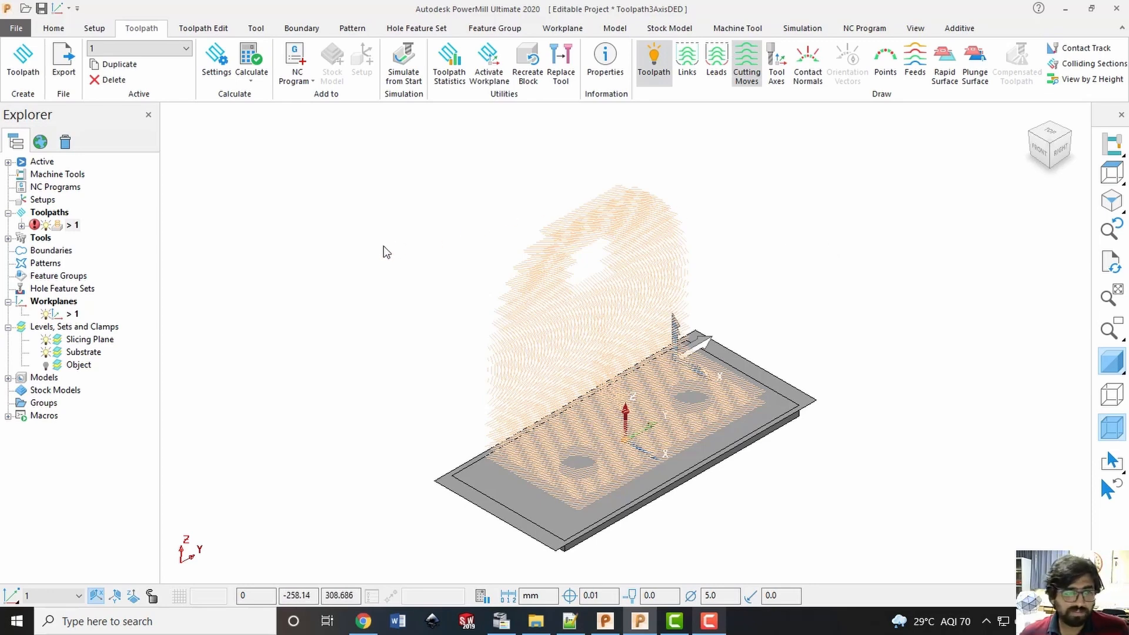
# Create an individual NC program from toolpath 1, activate it and open its settings
pyautogui.click(65, 230)
pyautogui.rightClick(65, 230)
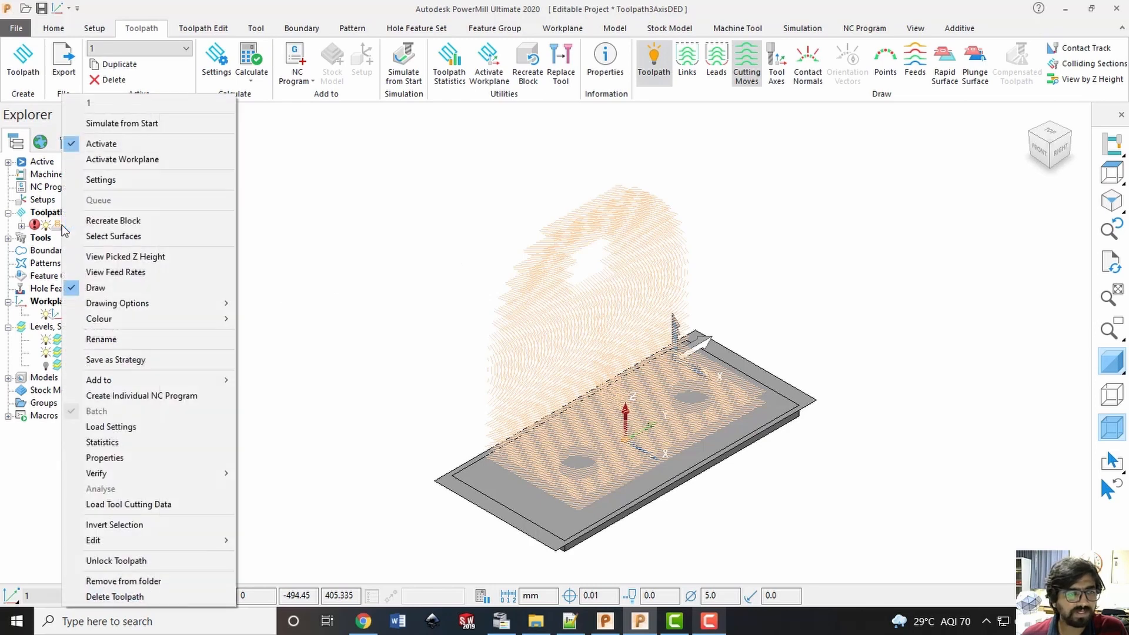
pyautogui.click(151, 398)
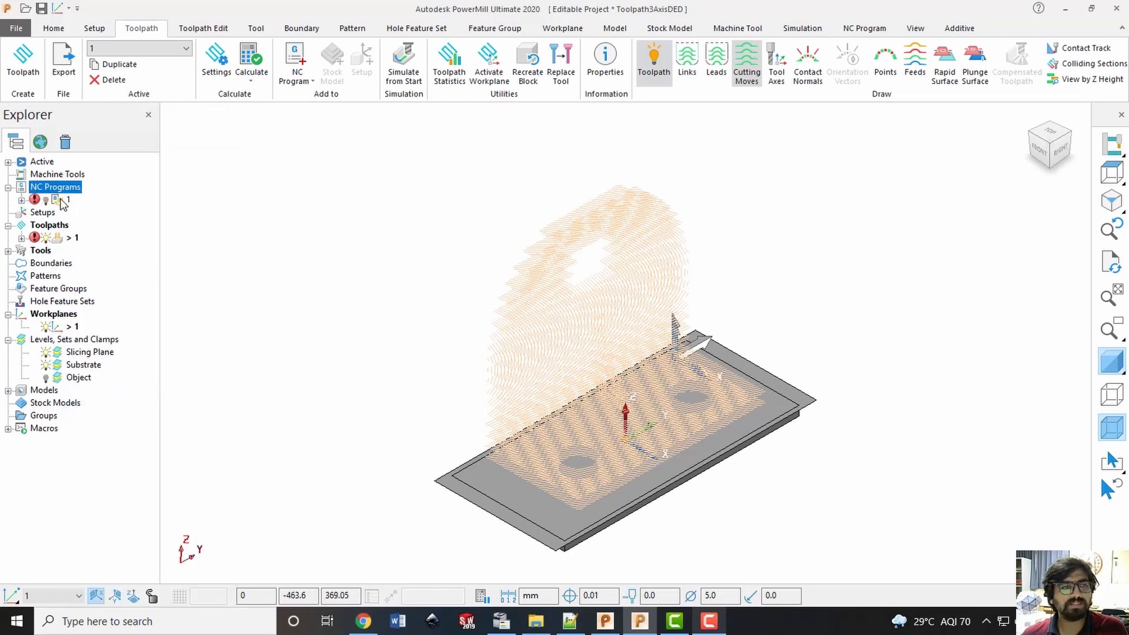
pyautogui.rightClick(59, 200)
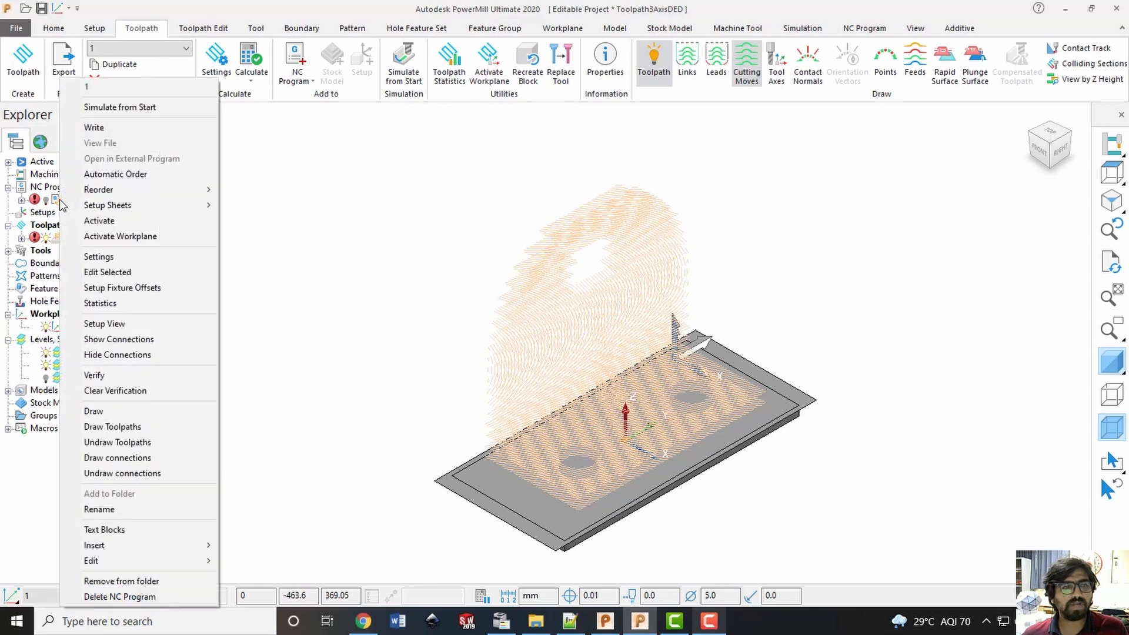
pyautogui.click(124, 221)
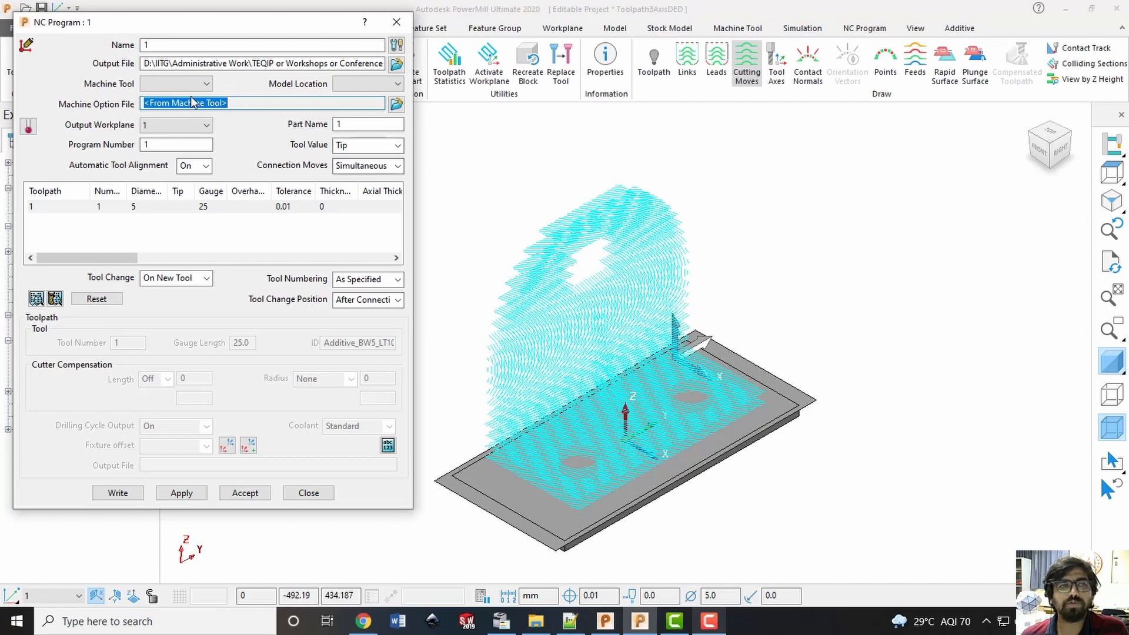
# Set the NC program's machine option file to Fanuc and its coolant to None
pyautogui.click(396, 105)
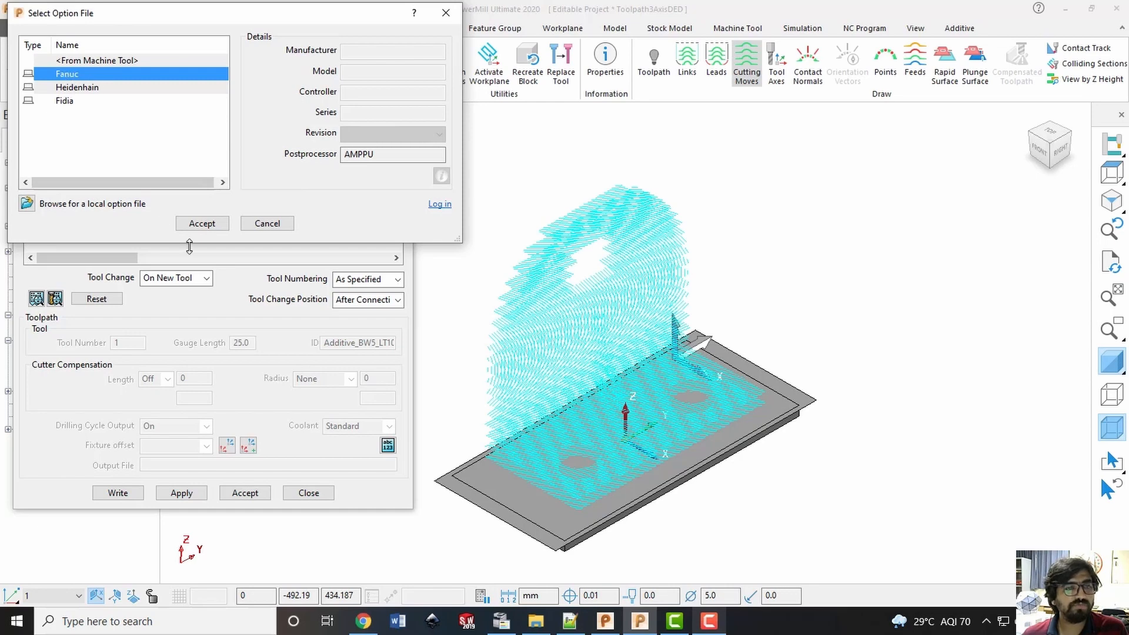
pyautogui.click(200, 224)
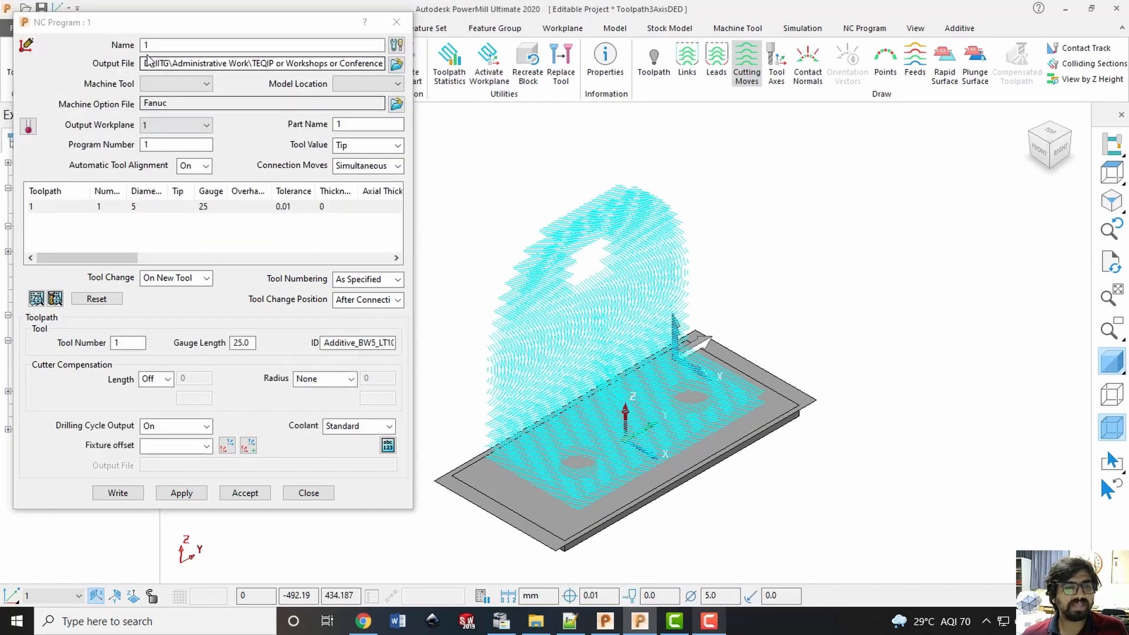
pyautogui.click(370, 427)
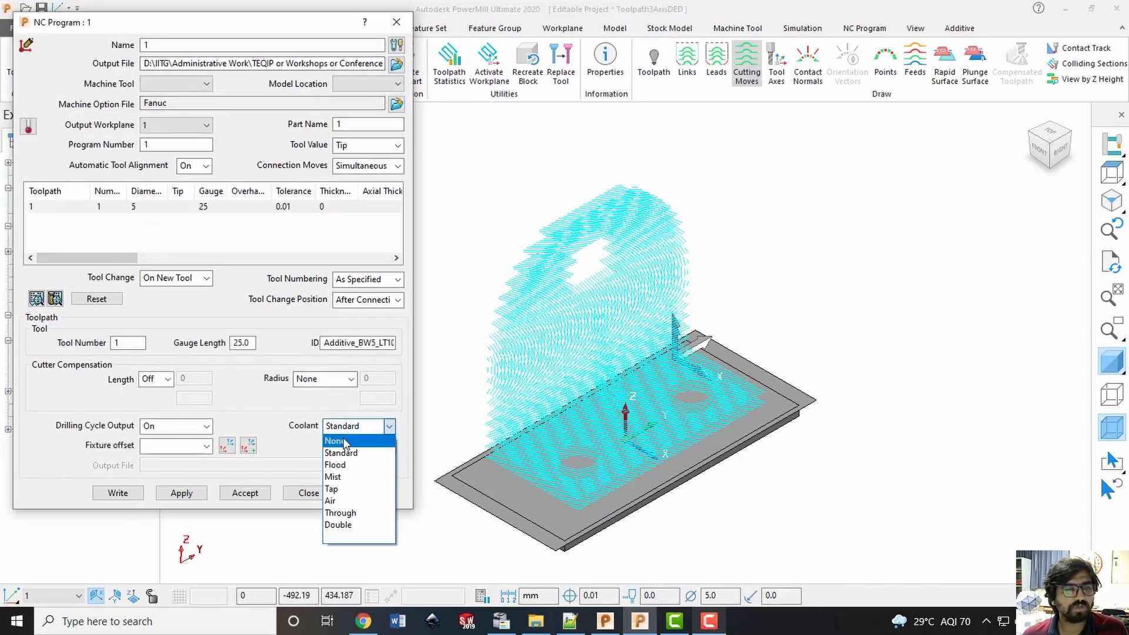
pyautogui.click(347, 438)
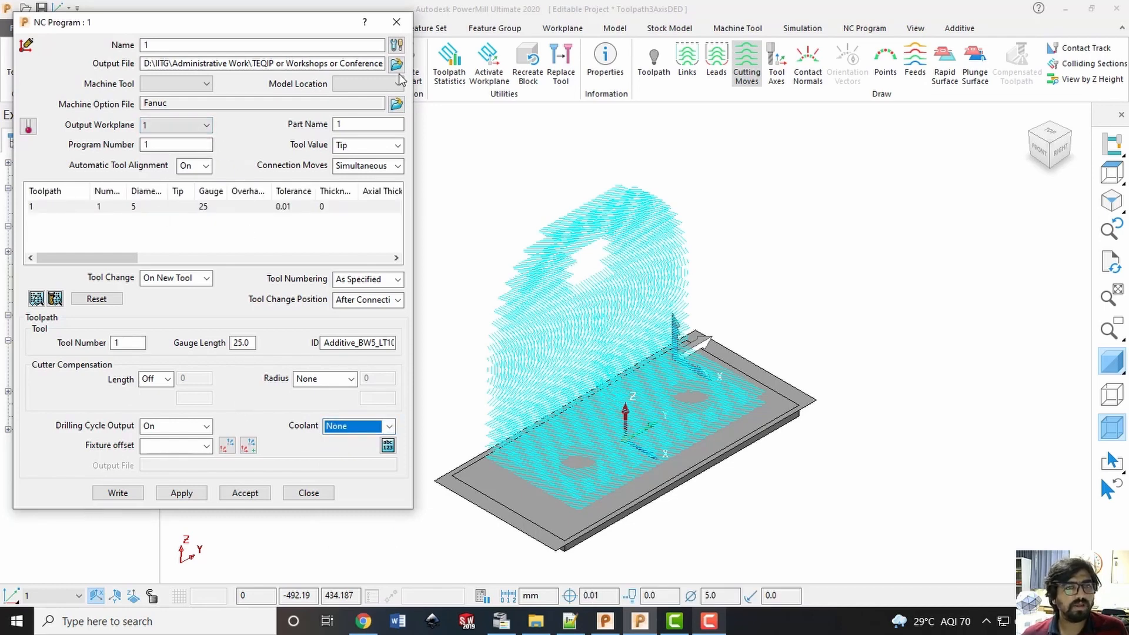
# Copy the Toolpath3AxisDED folder path from File Explorer and set it as the NC program's output file in PowerMill
pyautogui.click(535, 621)
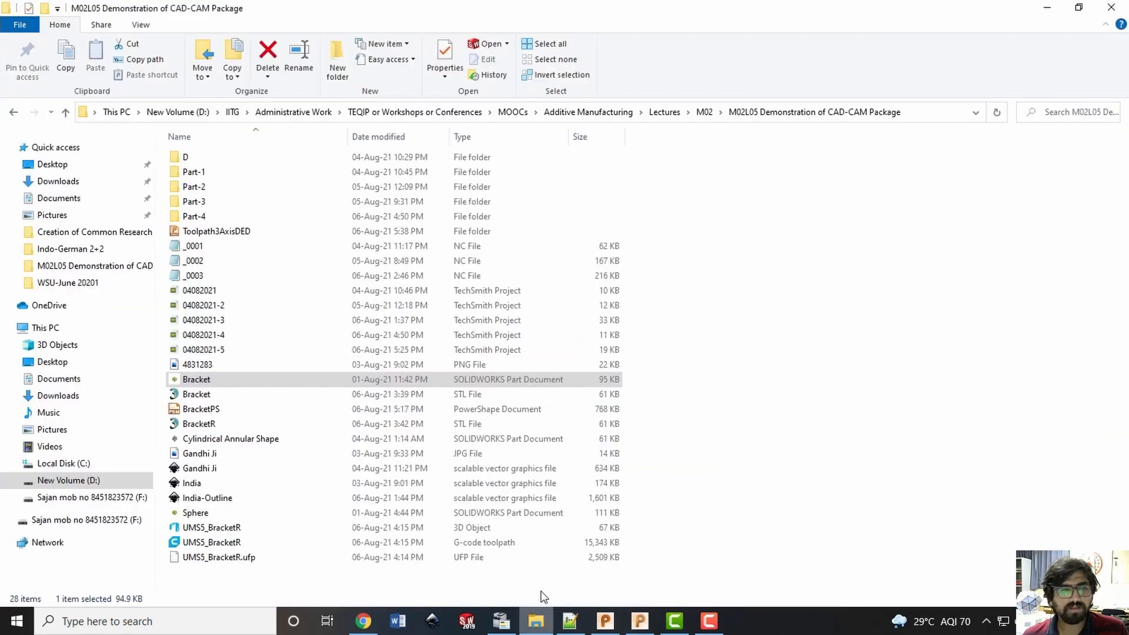
pyautogui.doubleClick(299, 231)
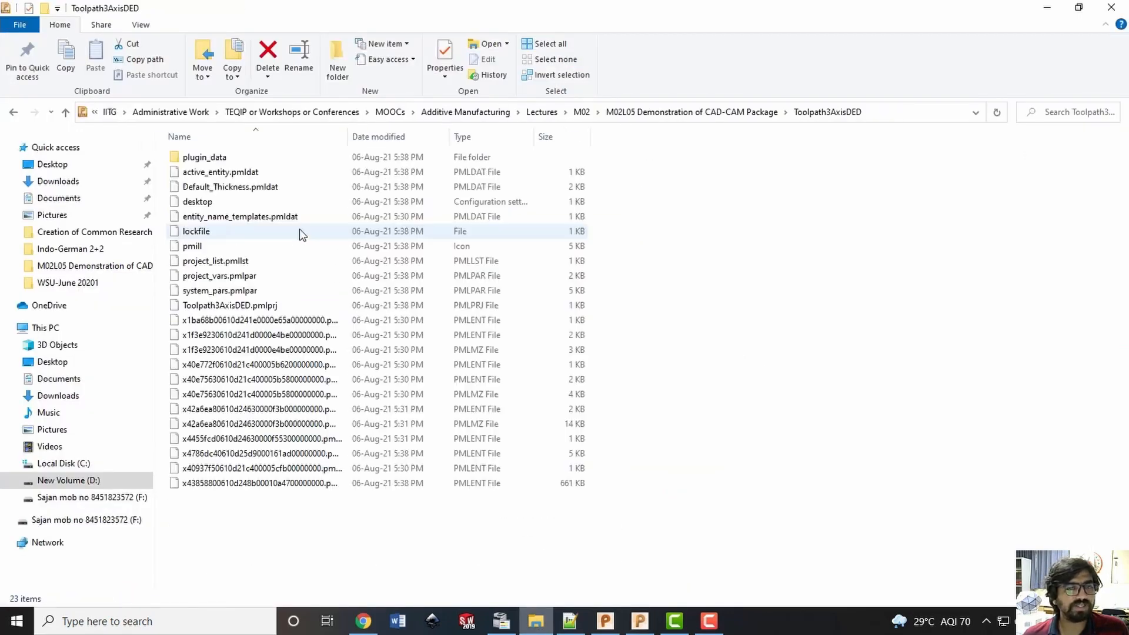
pyautogui.click(885, 112)
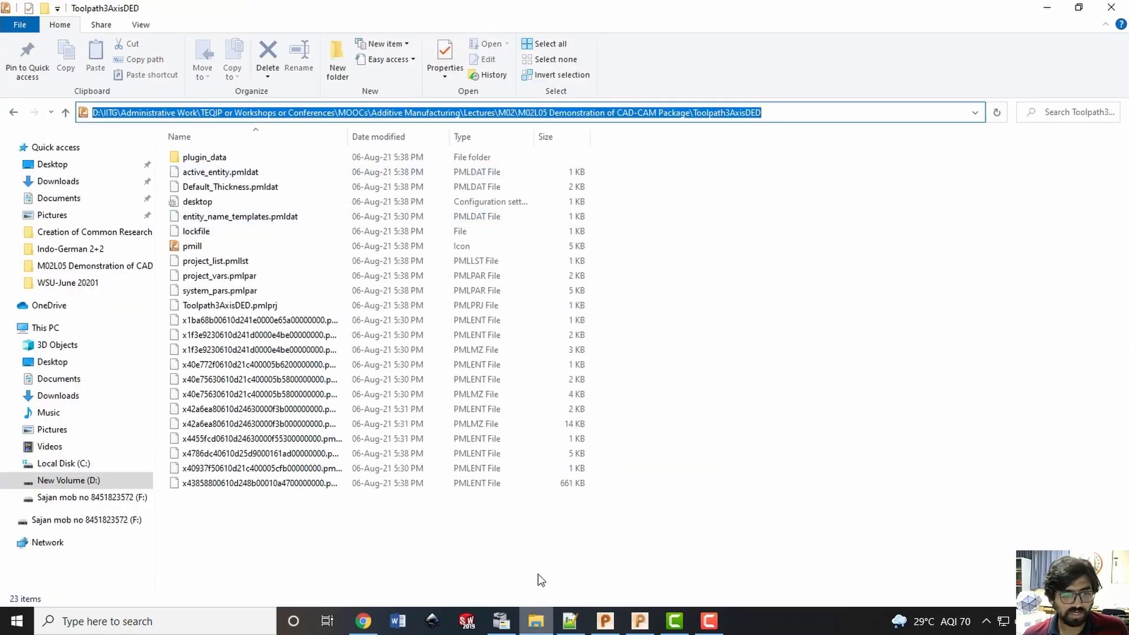
pyautogui.click(364, 621)
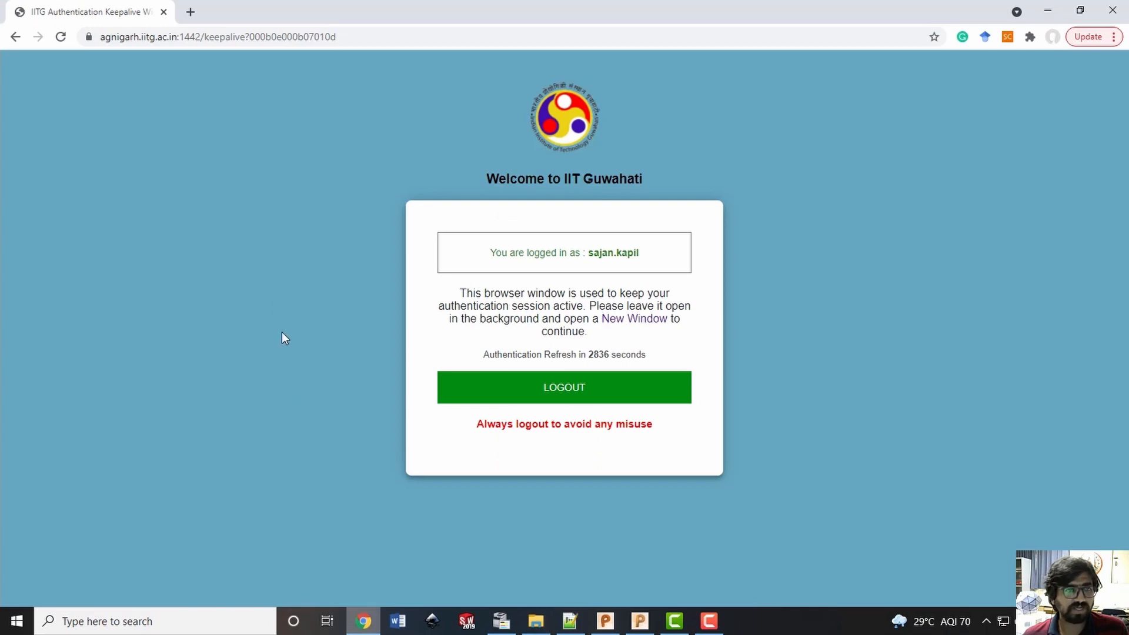
pyautogui.click(640, 621)
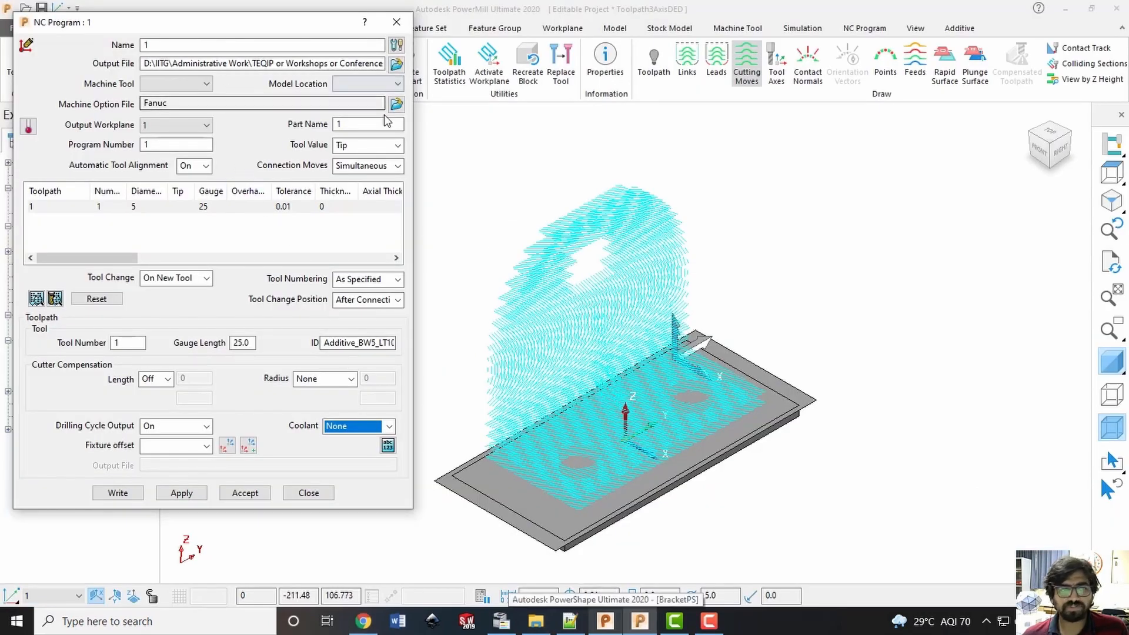
pyautogui.click(362, 66)
pyautogui.hotkey('ctrl', 'a')
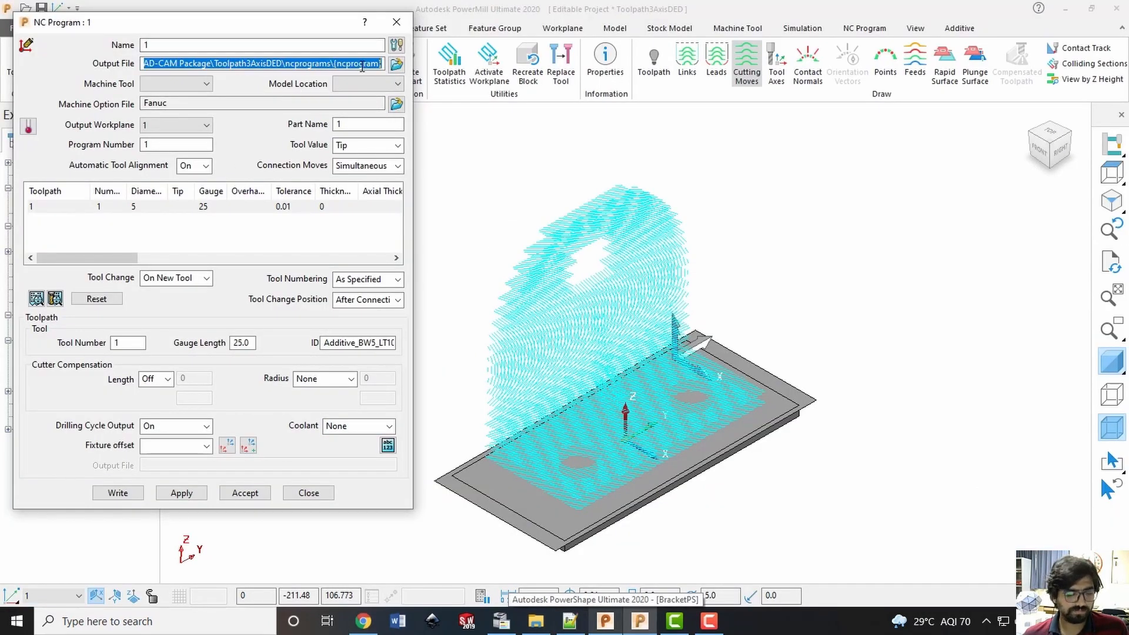
pyautogui.hotkey('ctrl', 'v')
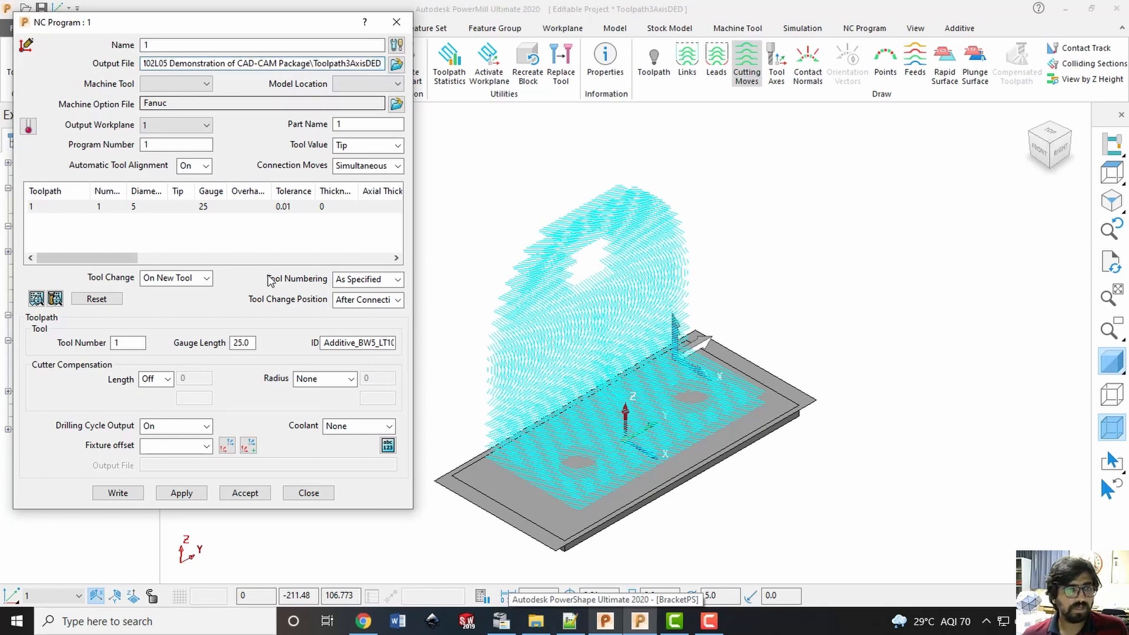
# Write the NC program with the Fanuc option file, and close the information report and the program settings
pyautogui.click(118, 493)
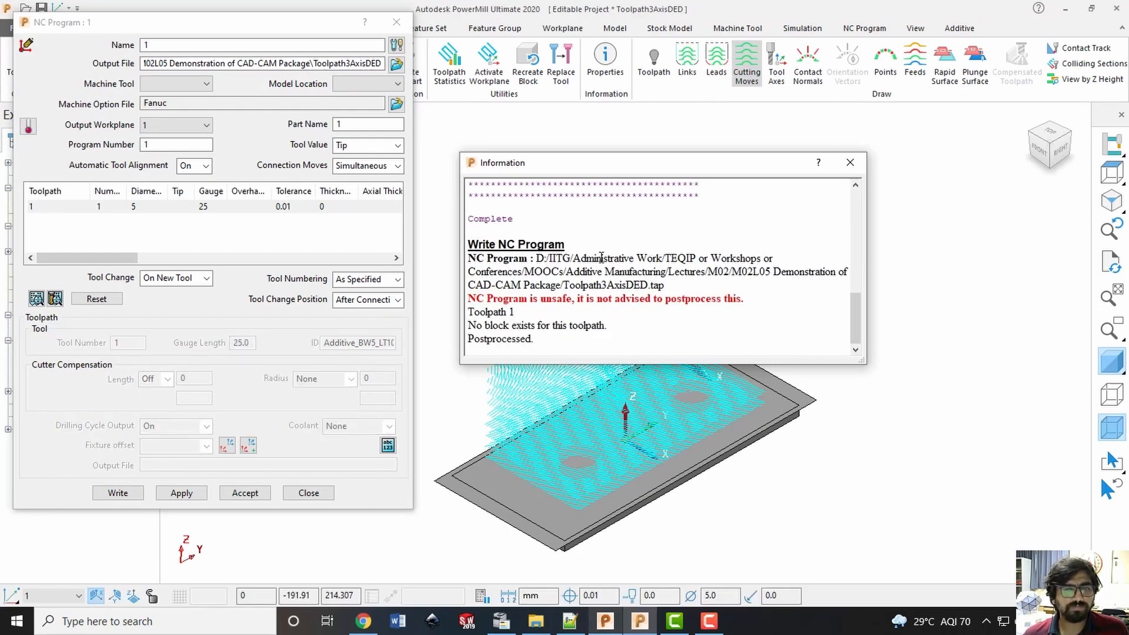
pyautogui.click(850, 162)
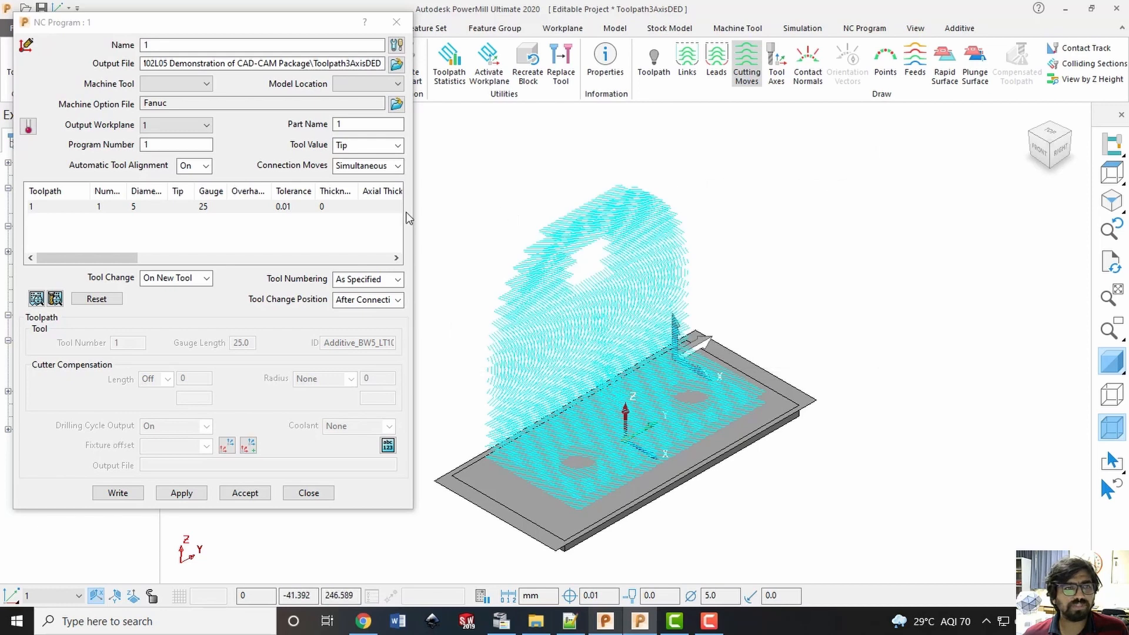
pyautogui.click(156, 105)
pyautogui.doubleClick(156, 104)
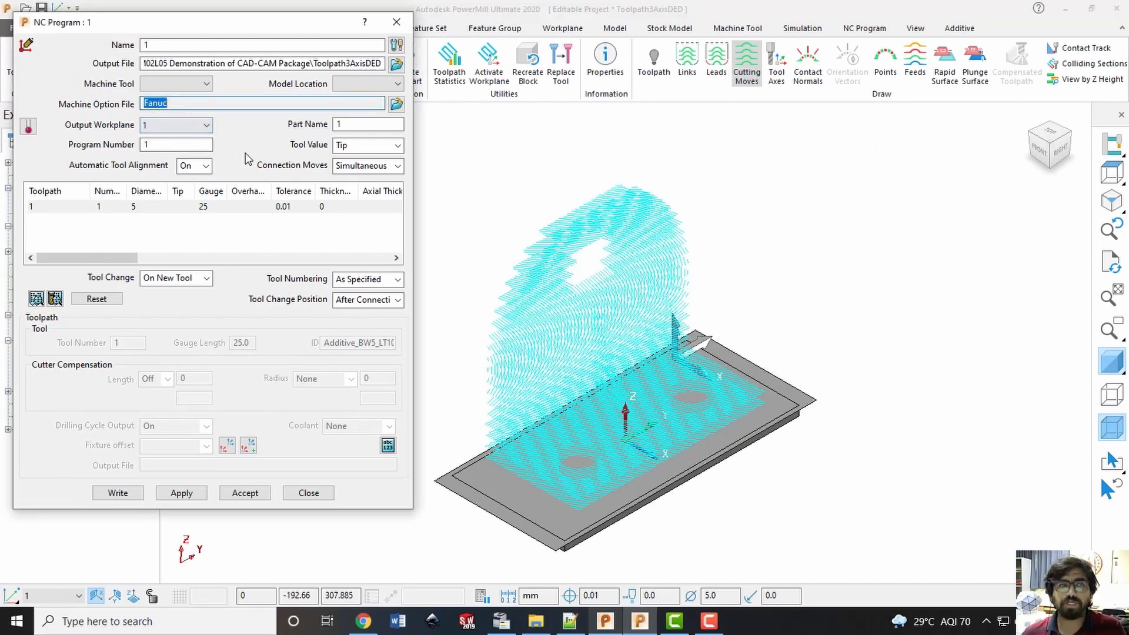
pyautogui.click(407, 18)
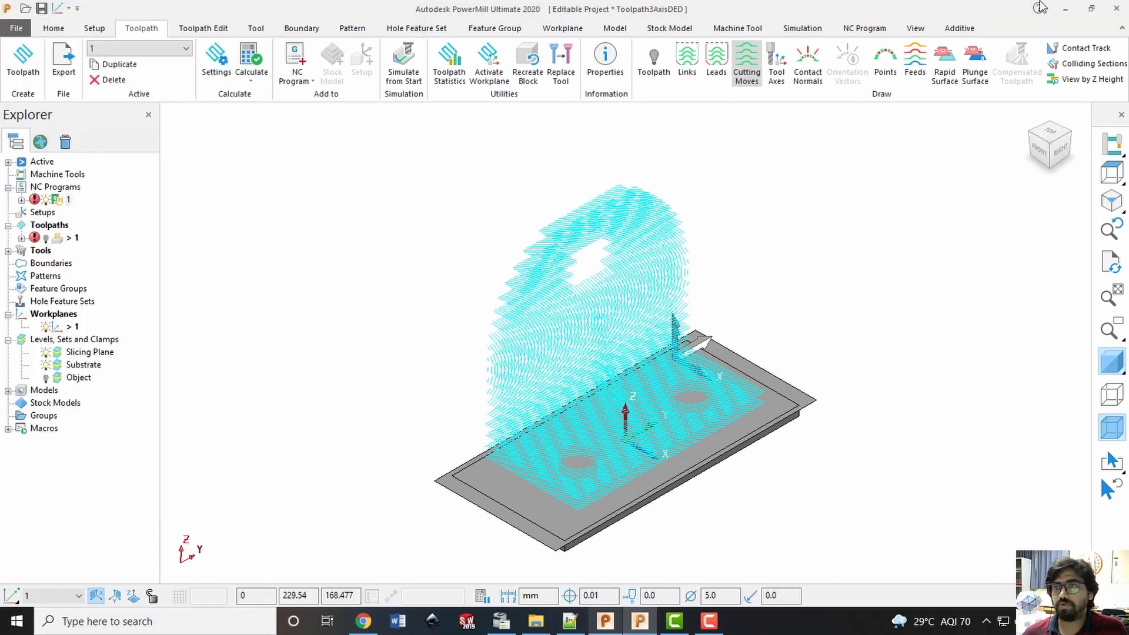
# In File Explorer, find Toolpath3AxisDED.tap in the M02L05 Demonstration of CAD-CAM Package folder and open it in Notepad++
pyautogui.click(1065, 10)
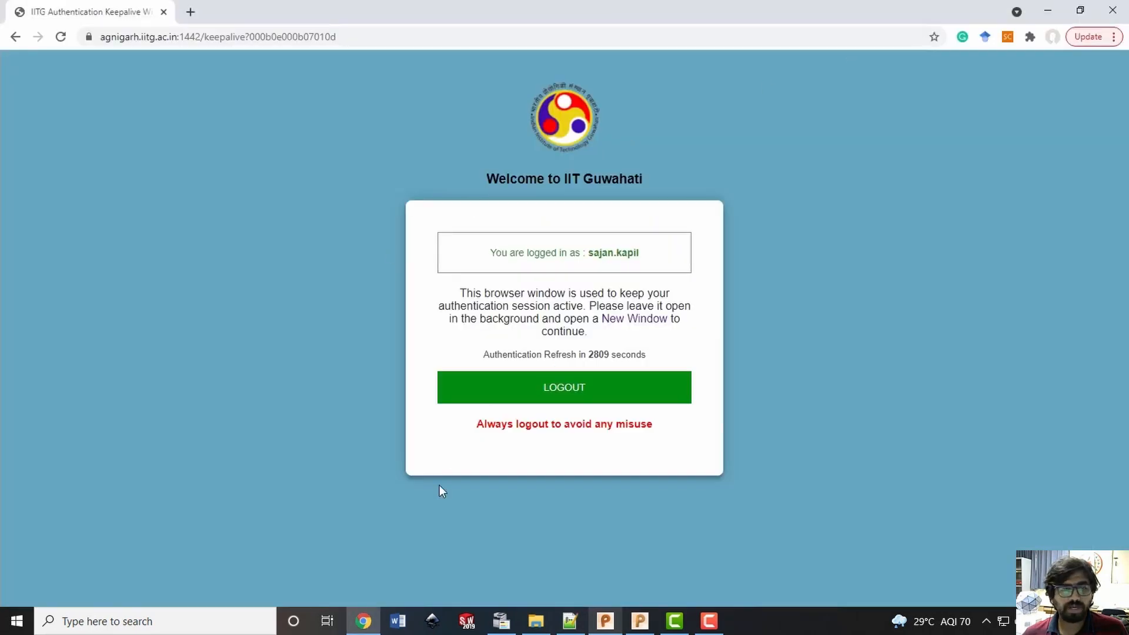
pyautogui.click(536, 621)
pyautogui.click(779, 424)
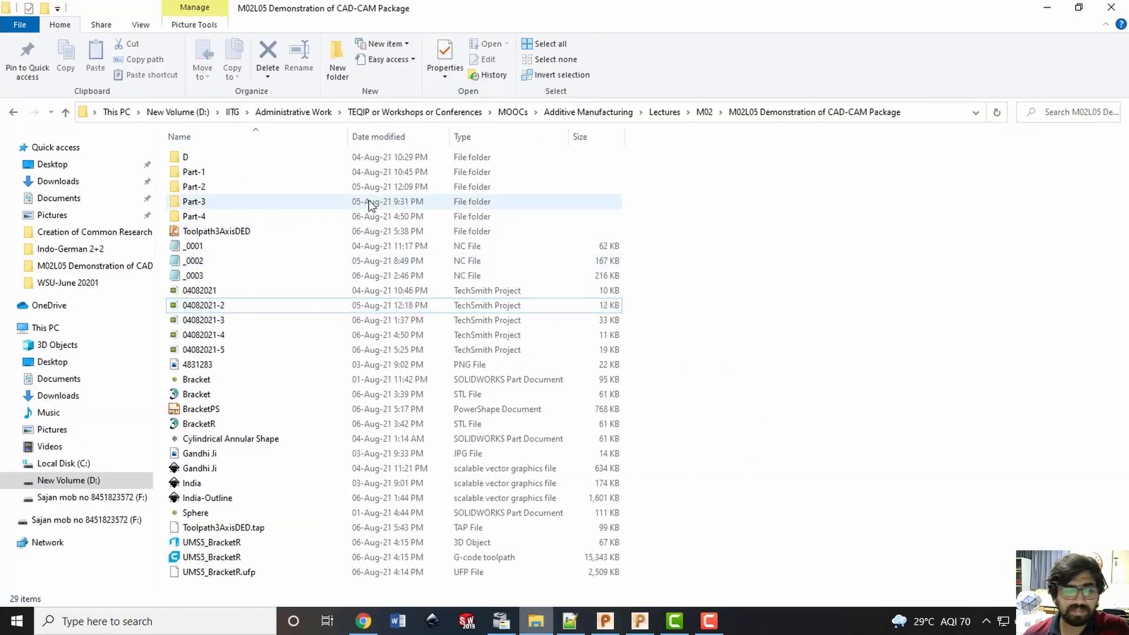
pyautogui.click(196, 529)
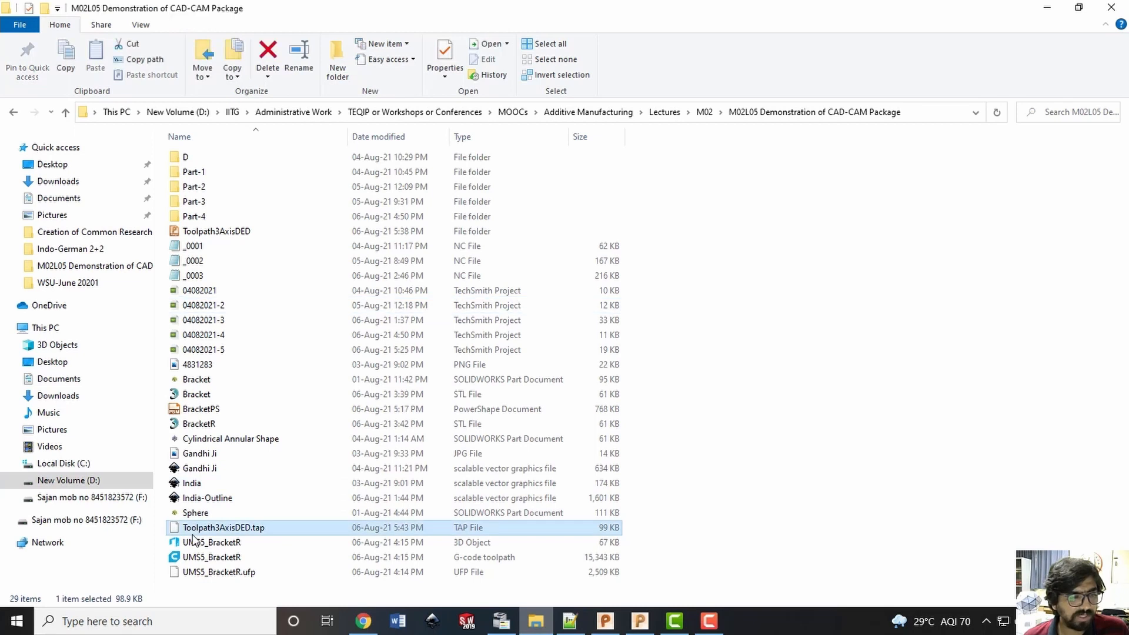
pyautogui.rightClick(285, 528)
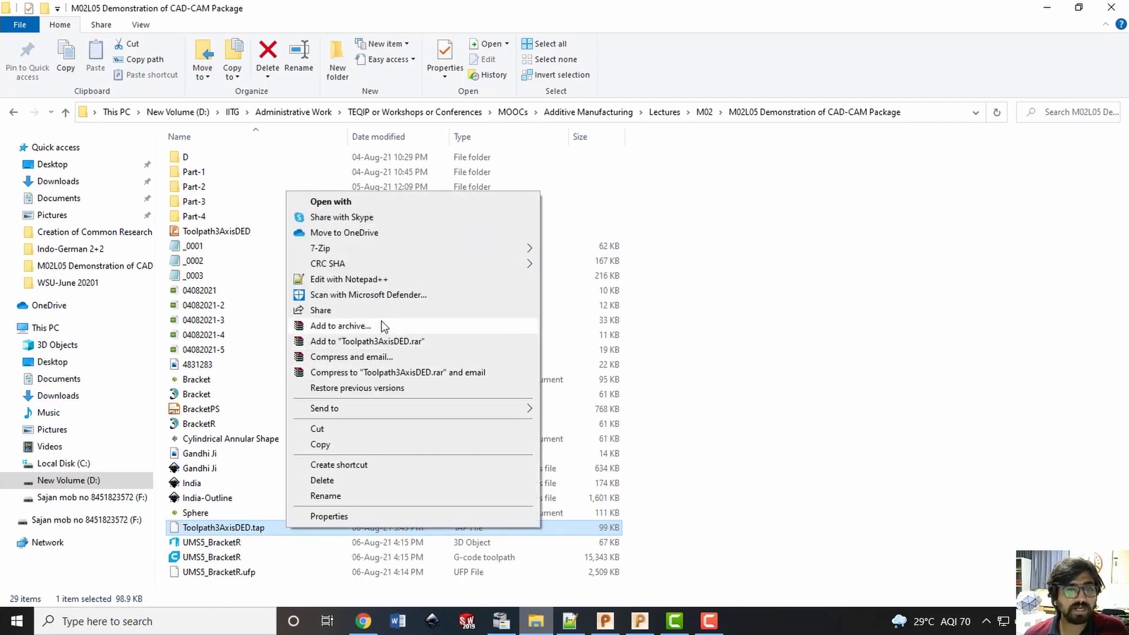
pyautogui.click(401, 279)
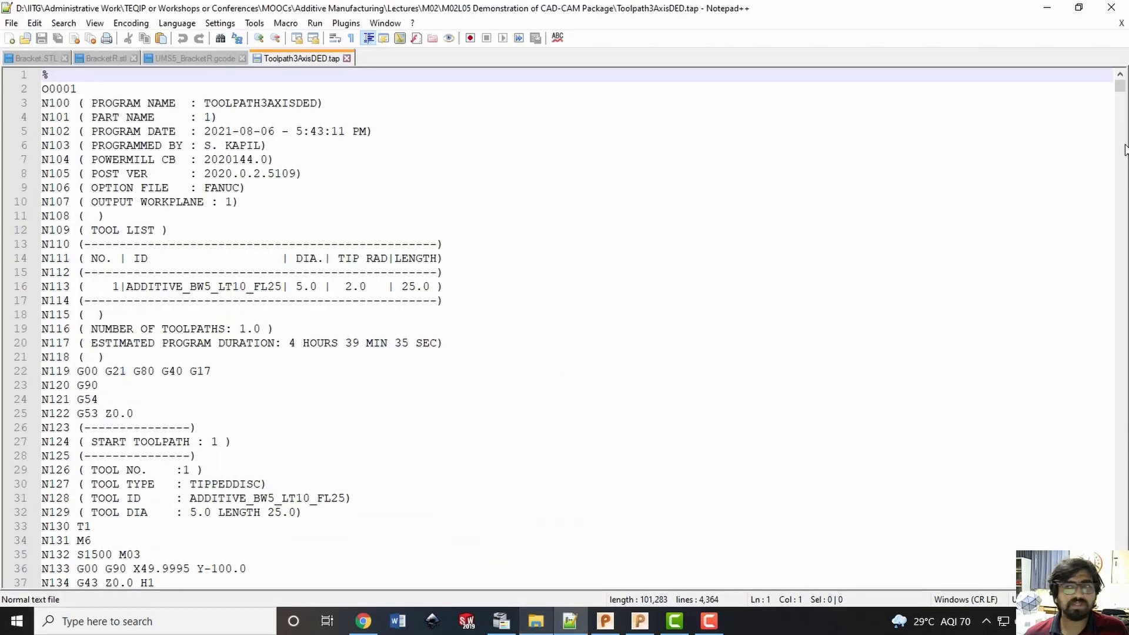
# Review the NC code of Toolpath3AxisDED.tap through to its end and copy the whole program
pyautogui.moveTo(1120, 87); pyautogui.dragTo(1120, 582)
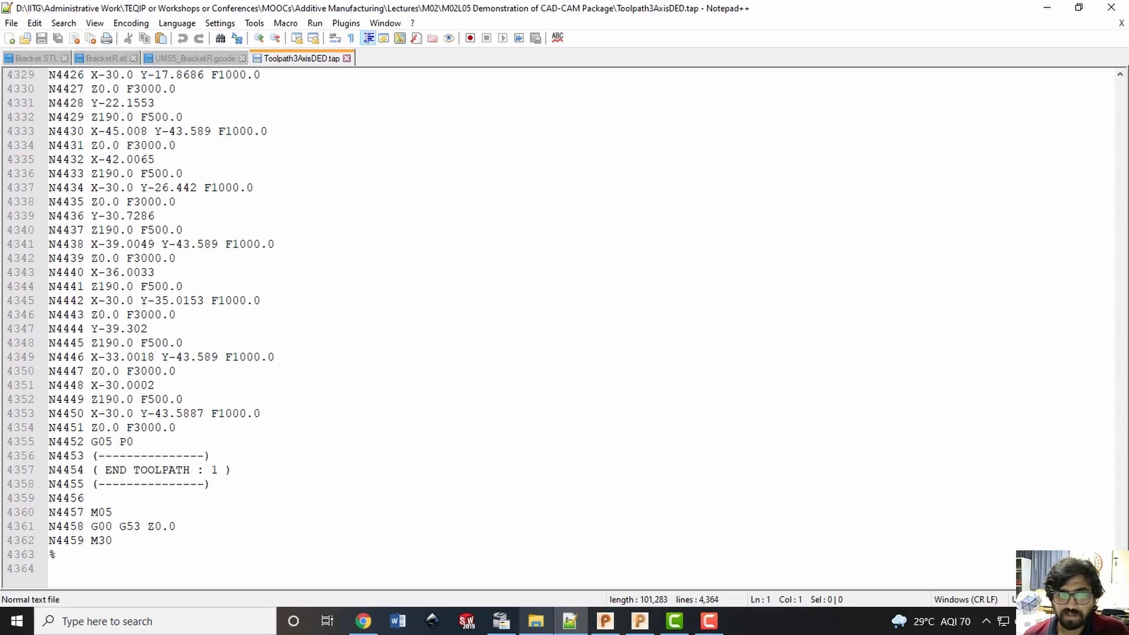
pyautogui.moveTo(1120, 582); pyautogui.dragTo(1121, 87)
pyautogui.click(658, 243)
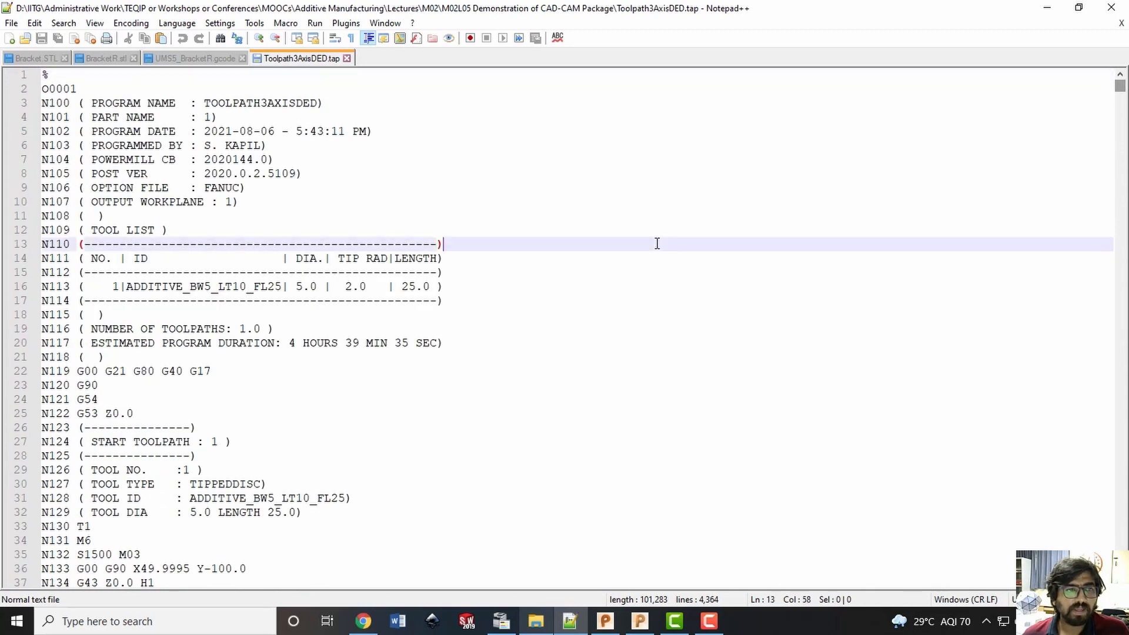
pyautogui.hotkey('ctrl', 'a')
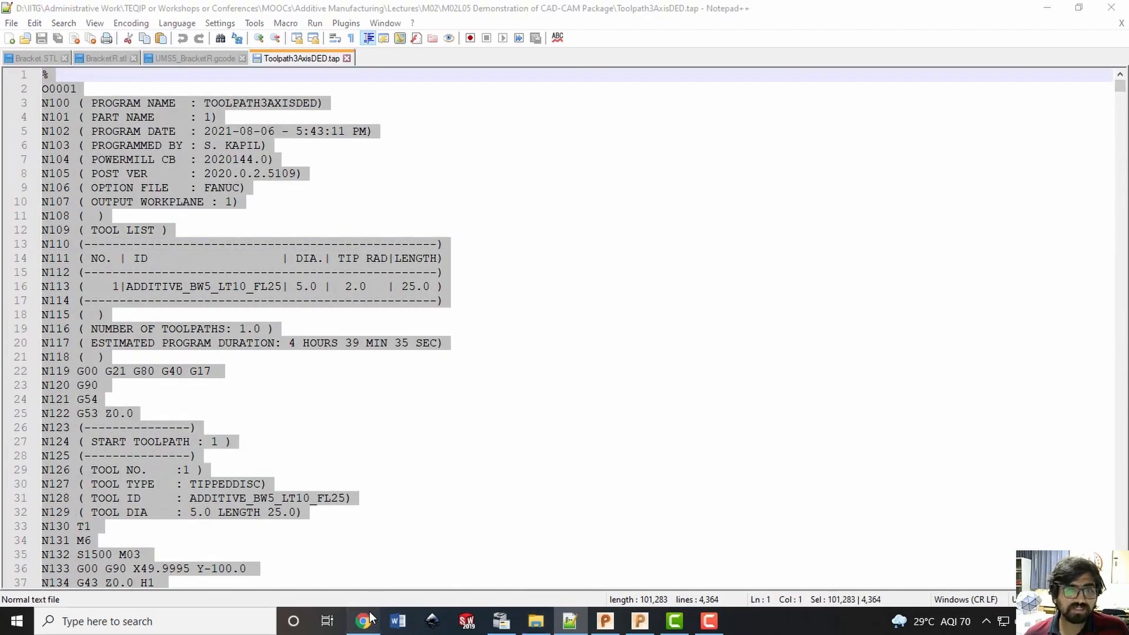
# In a new Chrome tab, search the web for "nc viewer" and open the NC Viewer site
pyautogui.hotkey('alt', 'Tab')
pyautogui.hotkey('ctrl', 't')
pyautogui.write('nc viewer')
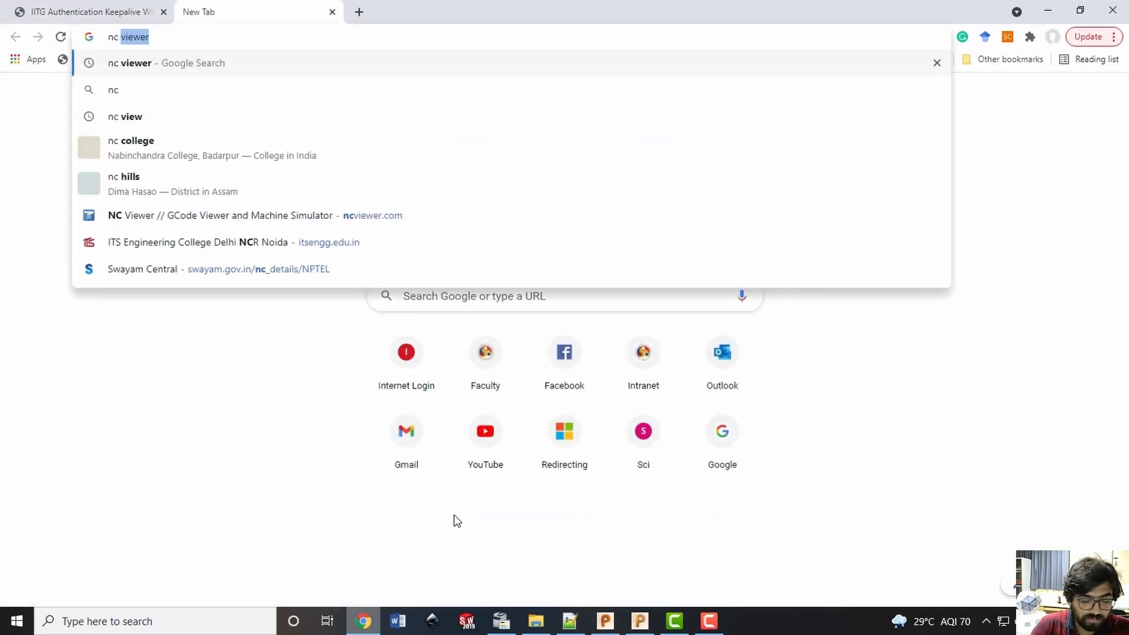
pyautogui.press('Return')
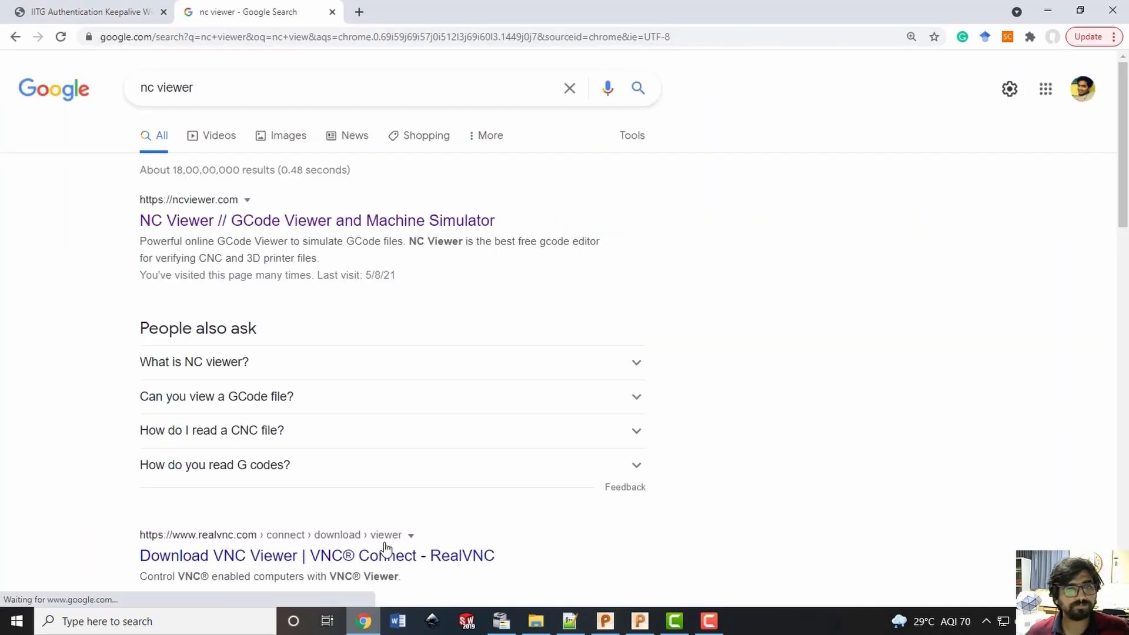
pyautogui.click(296, 227)
# Replace the welcome text in the GCode editor with the copied NC program and plot it
pyautogui.click(224, 239)
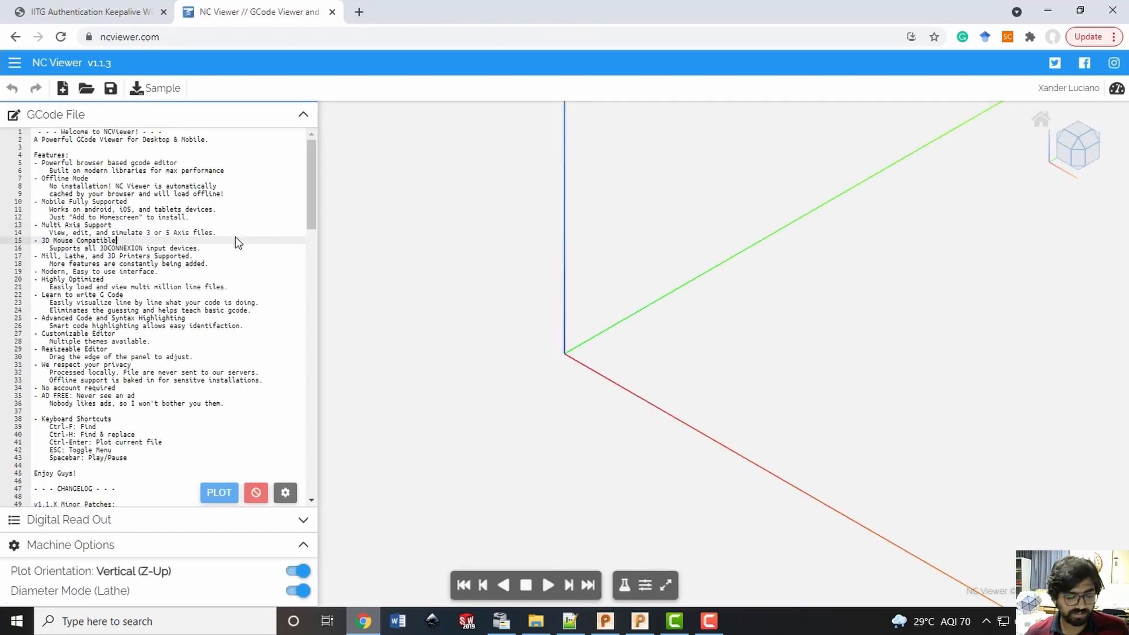
pyautogui.hotkey('ctrl', 'a')
pyautogui.press('BackSpace')
pyautogui.hotkey('ctrl', 'v')
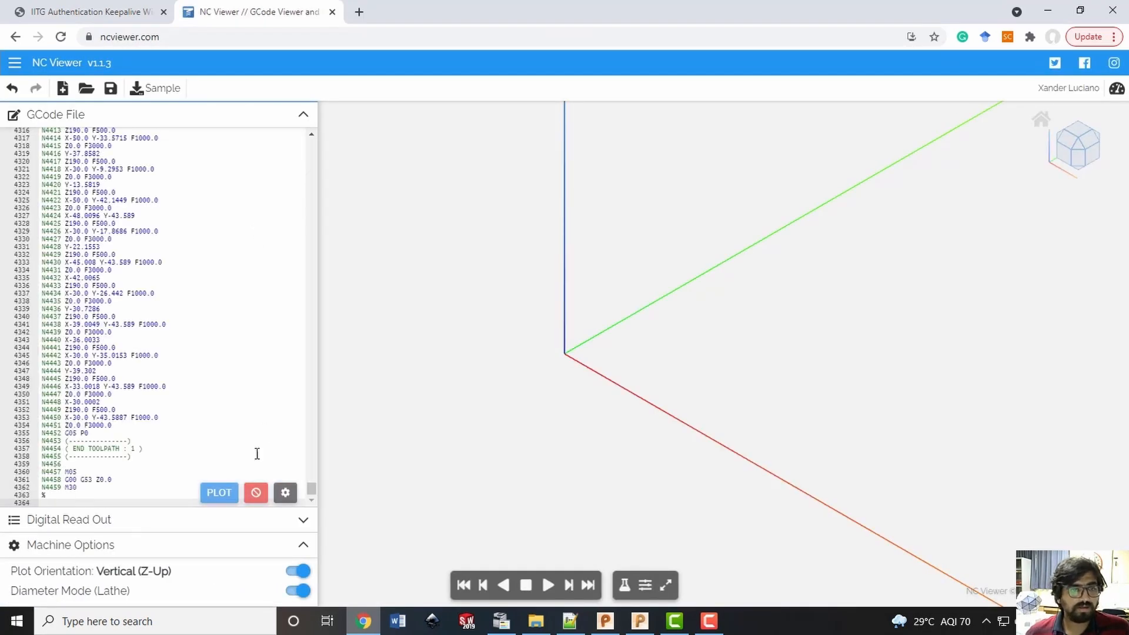
pyautogui.click(219, 492)
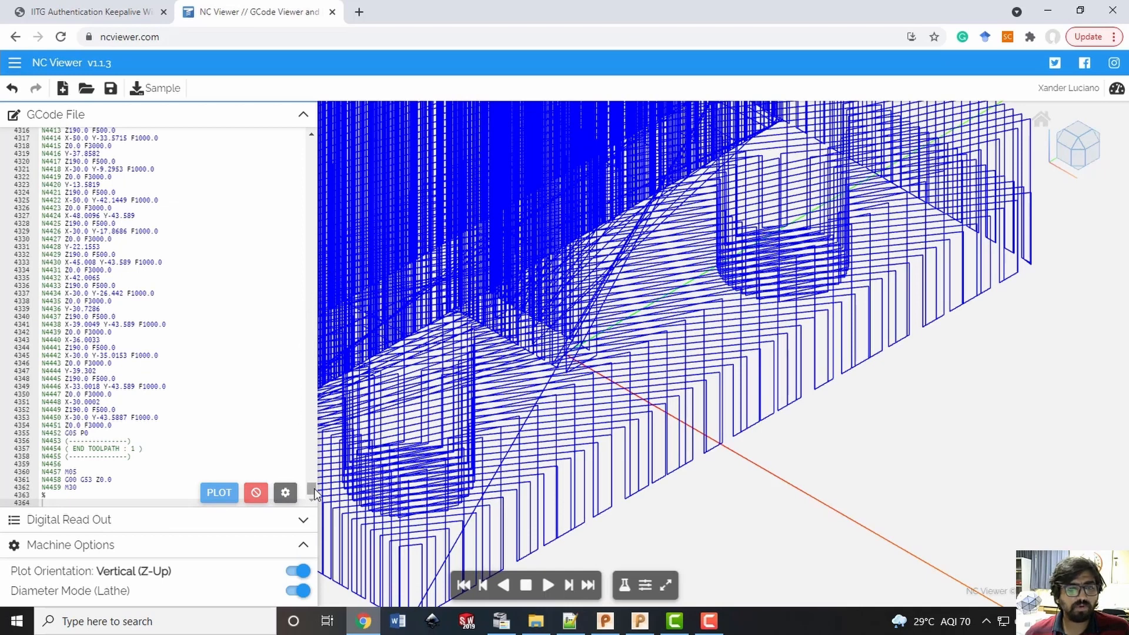
# Examine the plotted bracket toolpath from the side, above and several isometric directions, including its base holes and upright wall
pyautogui.moveTo(315, 494); pyautogui.dragTo(335, 165)
pyautogui.click(1086, 150)
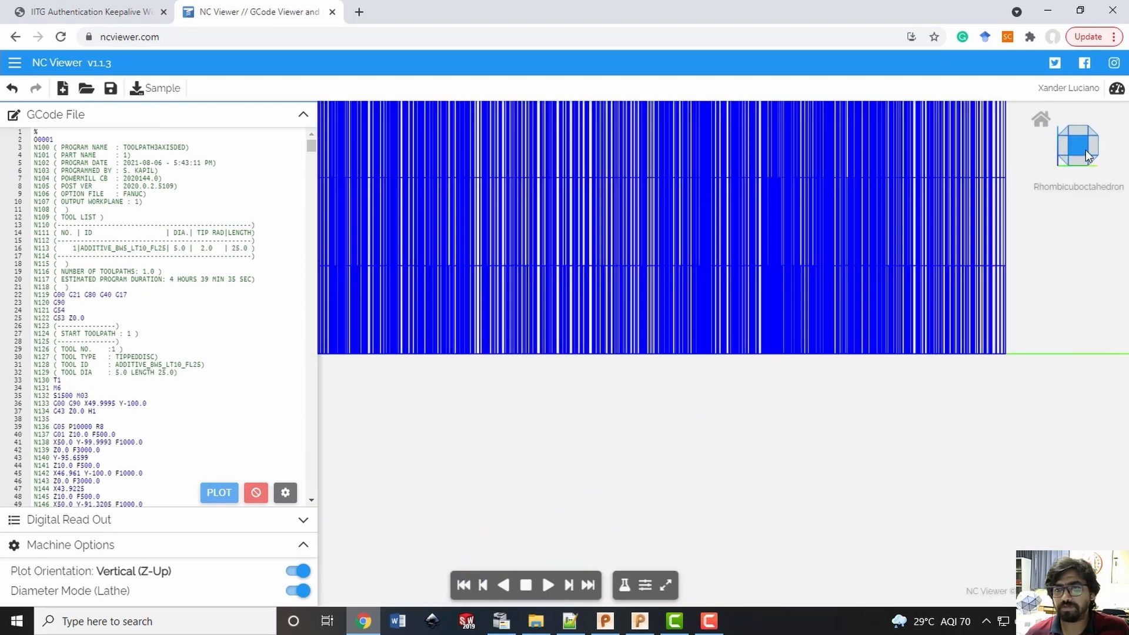
pyautogui.scroll(-3, 763, 272)
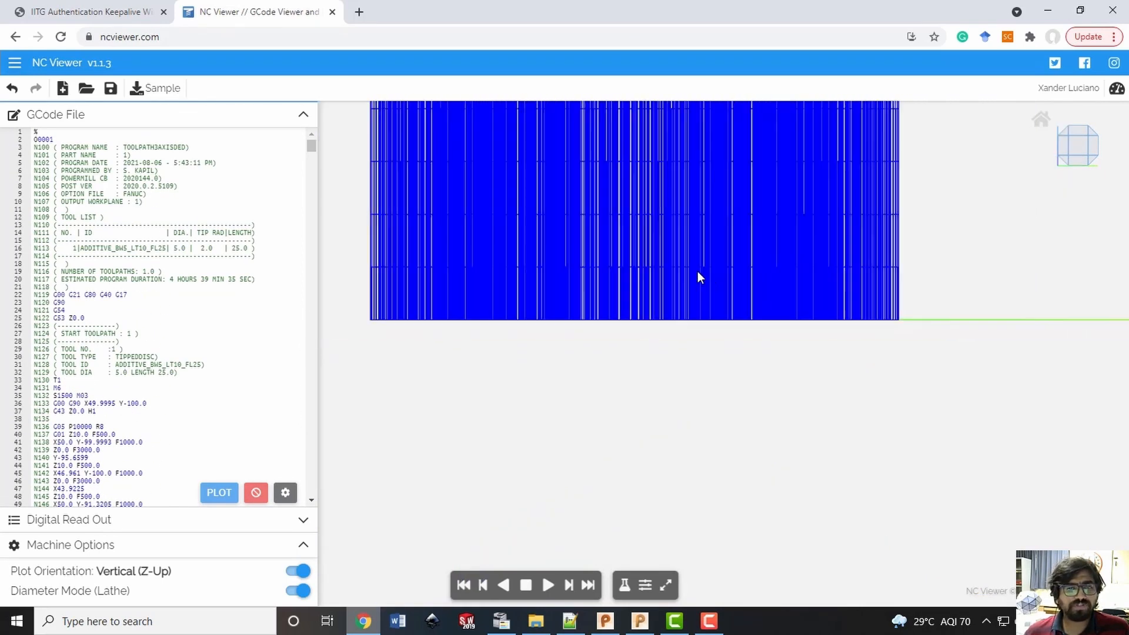
pyautogui.scroll(-5, 698, 272)
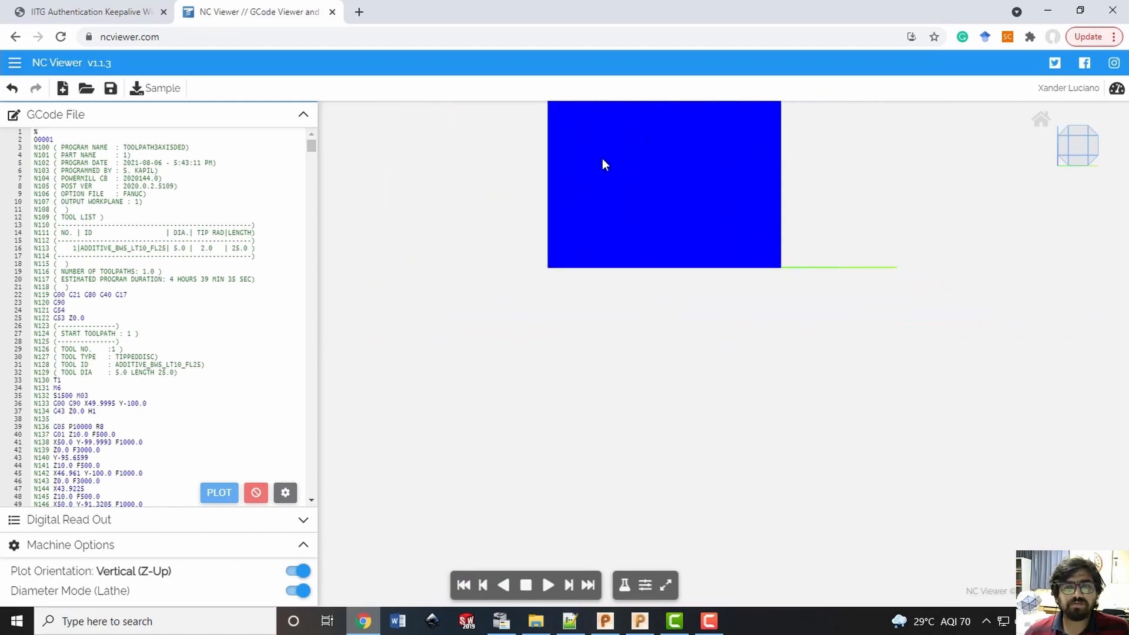
pyautogui.moveTo(542, 164); pyautogui.dragTo(621, 288)
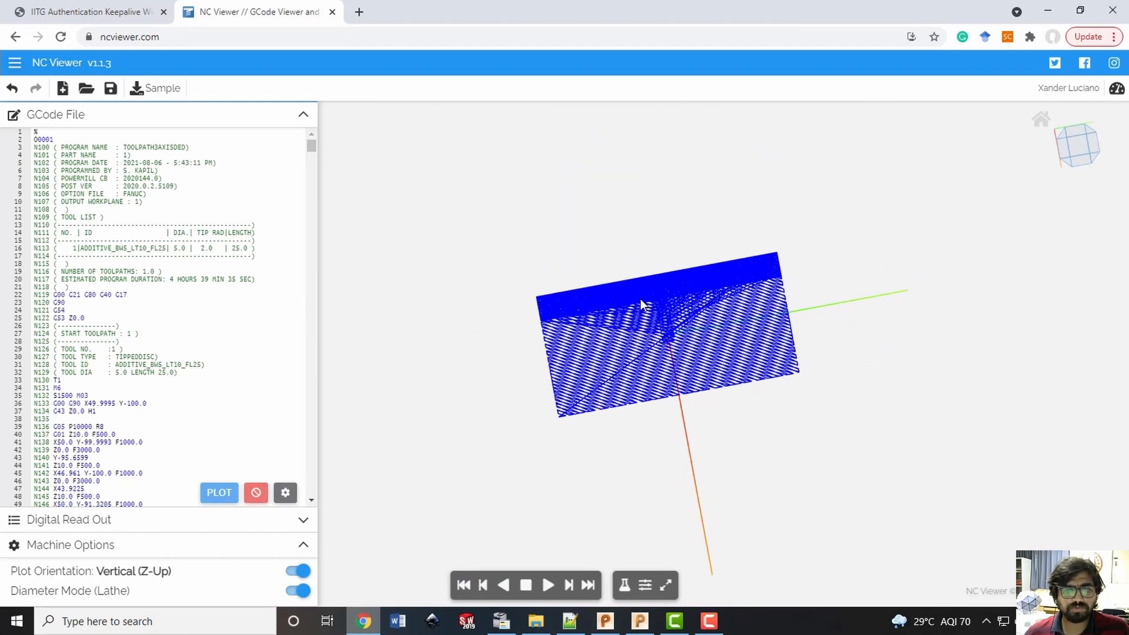
pyautogui.scroll(2, 709, 323)
pyautogui.moveTo(708, 319); pyautogui.dragTo(859, 250)
pyautogui.click(1068, 133)
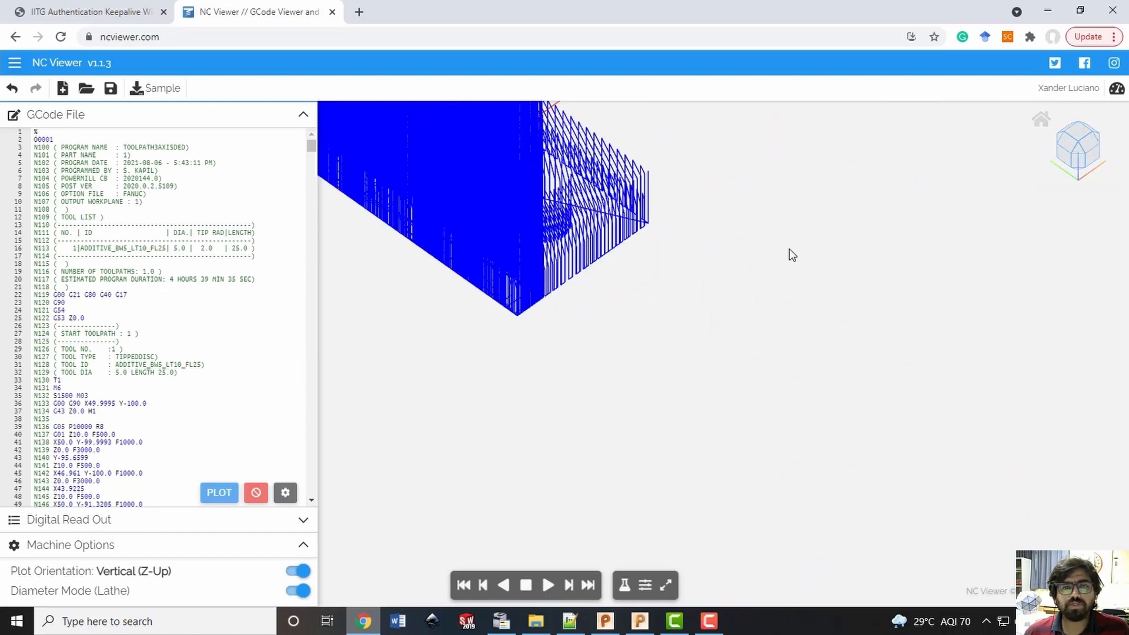
pyautogui.click(1052, 154)
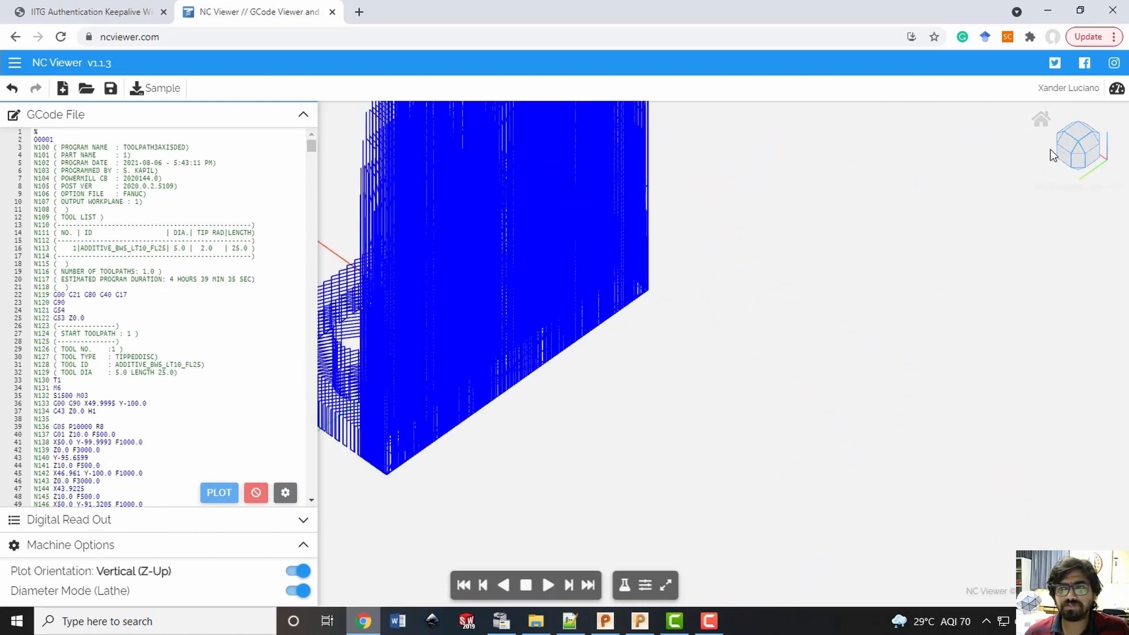
pyautogui.click(1057, 136)
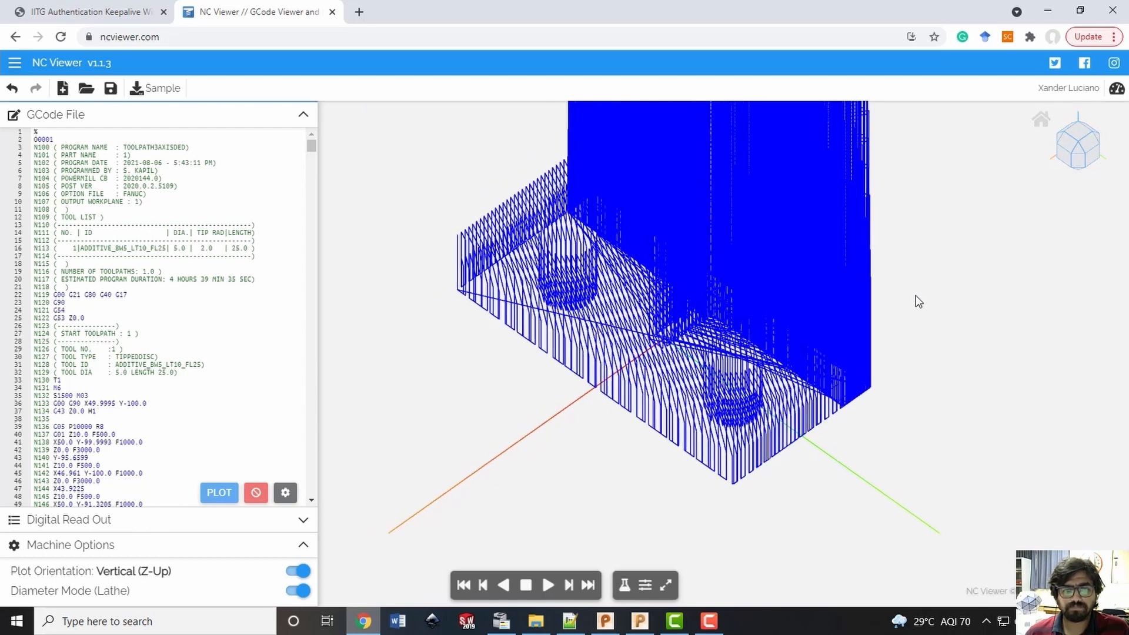
pyautogui.scroll(-13, 916, 295)
pyautogui.scroll(4, 948, 138)
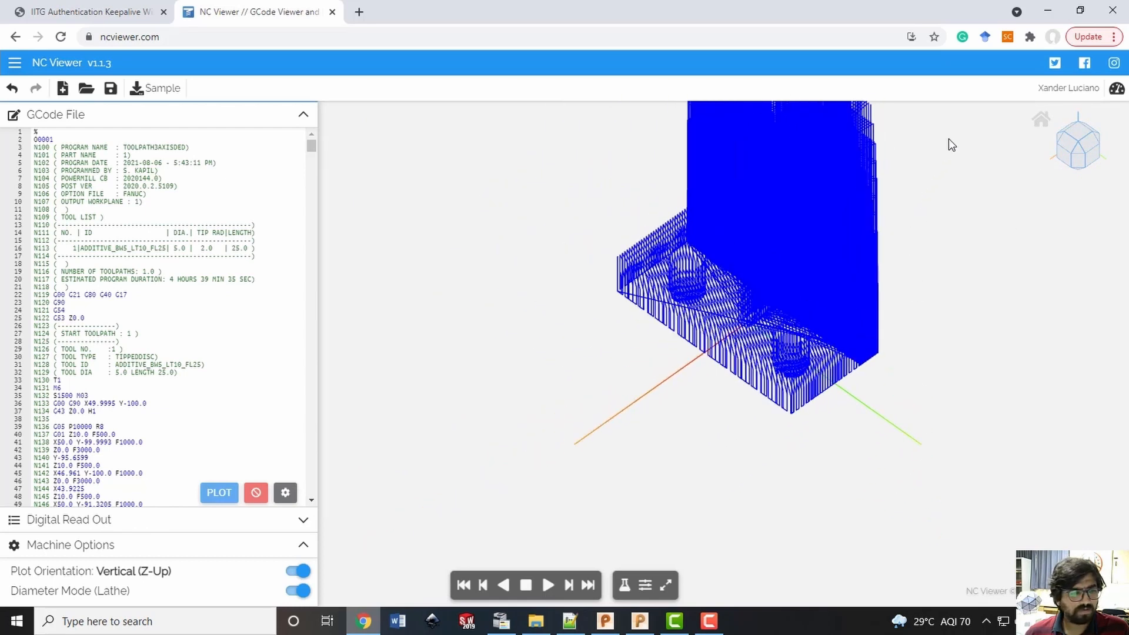
pyautogui.scroll(2, 948, 139)
pyautogui.moveTo(929, 200); pyautogui.dragTo(819, 335, button='right')
pyautogui.scroll(-3, 820, 332)
pyautogui.scroll(-2, 822, 336)
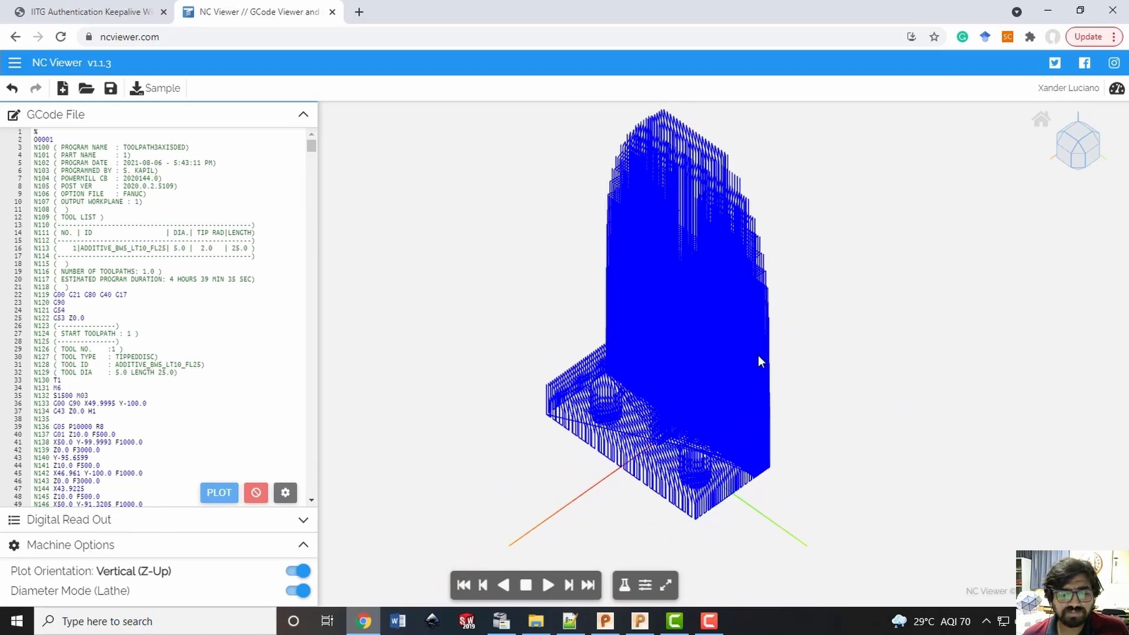
# Turn on "Hide toolpath after position" in the backplotter settings
pyautogui.click(646, 586)
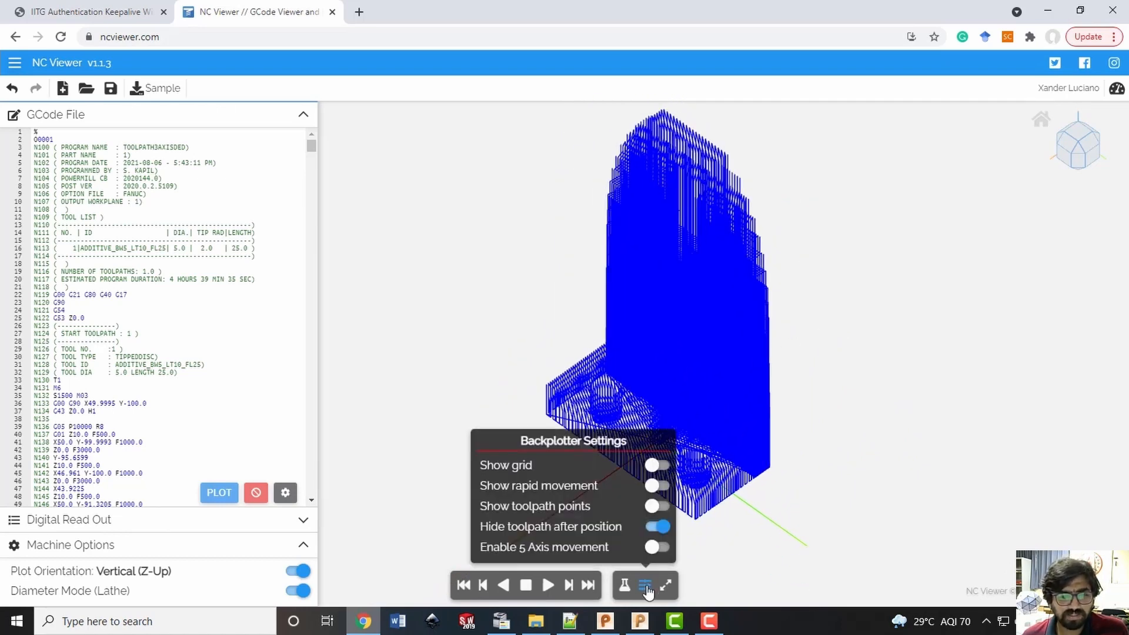
pyautogui.click(656, 527)
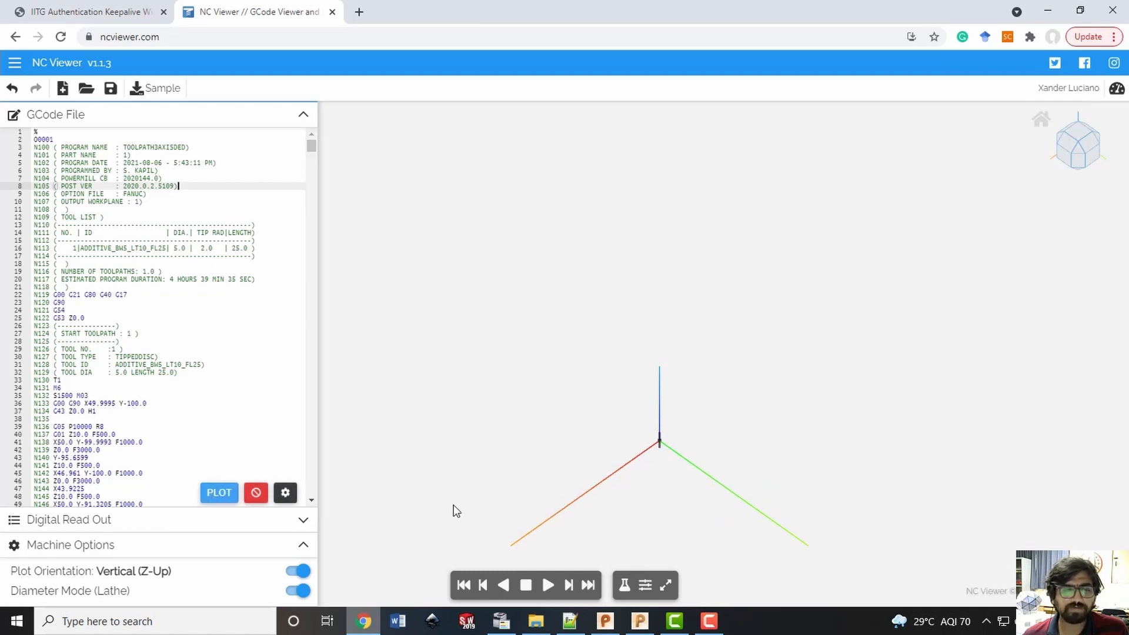
# Play the toolpath simulation and examine the bracket's first layers from the side, at an angle and from above
pyautogui.click(548, 585)
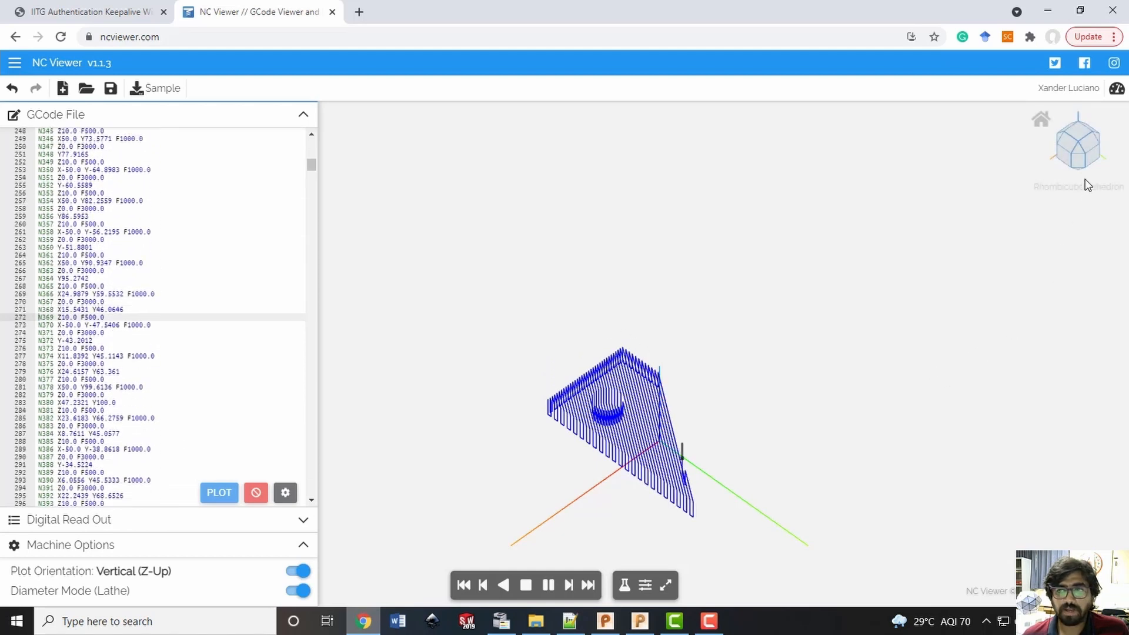
pyautogui.click(1078, 148)
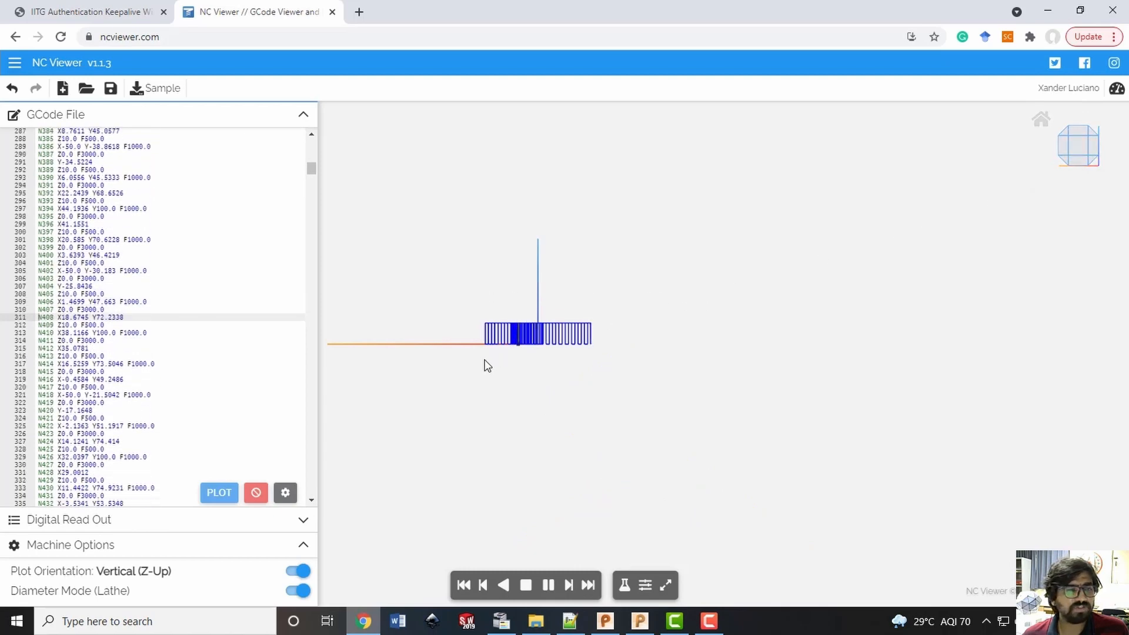
pyautogui.moveTo(490, 360); pyautogui.dragTo(639, 473)
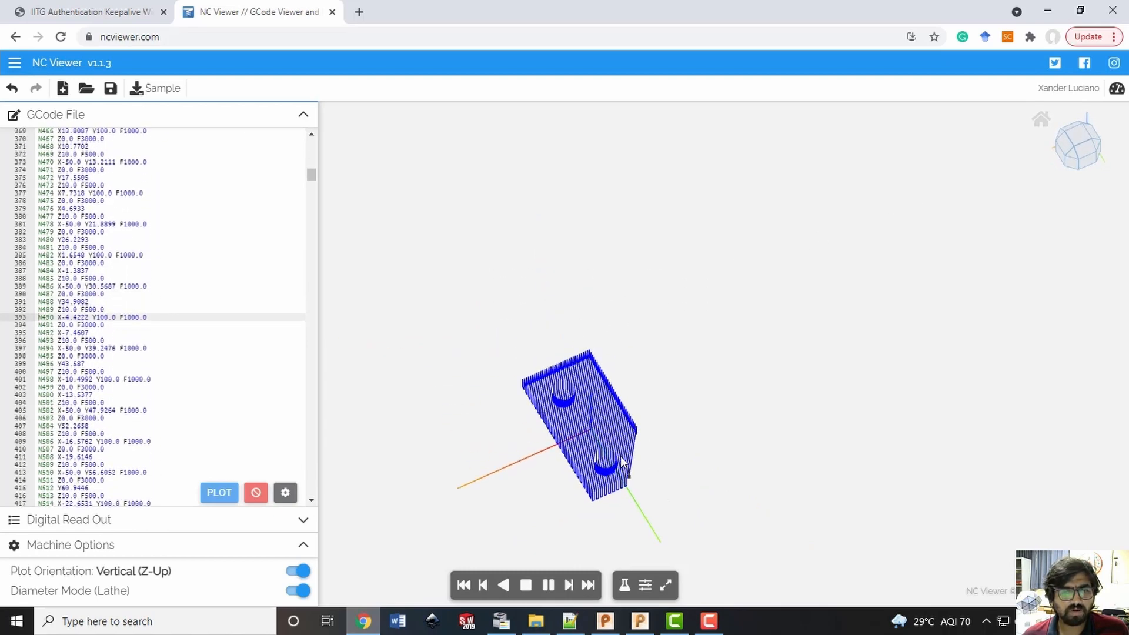
pyautogui.click(1082, 139)
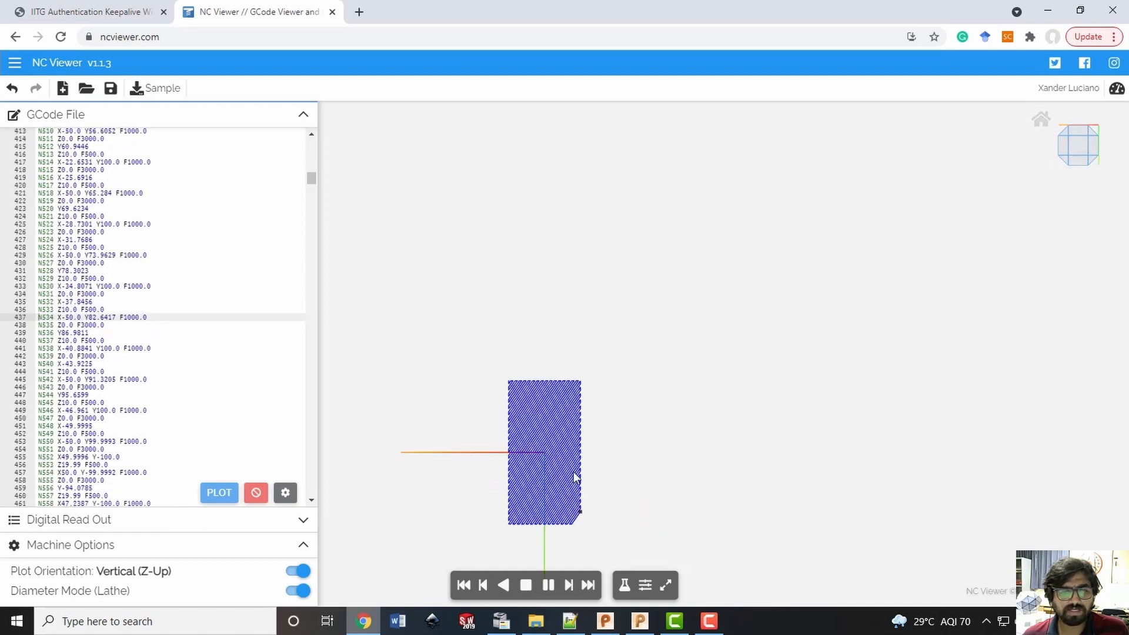
pyautogui.scroll(2, 532, 497)
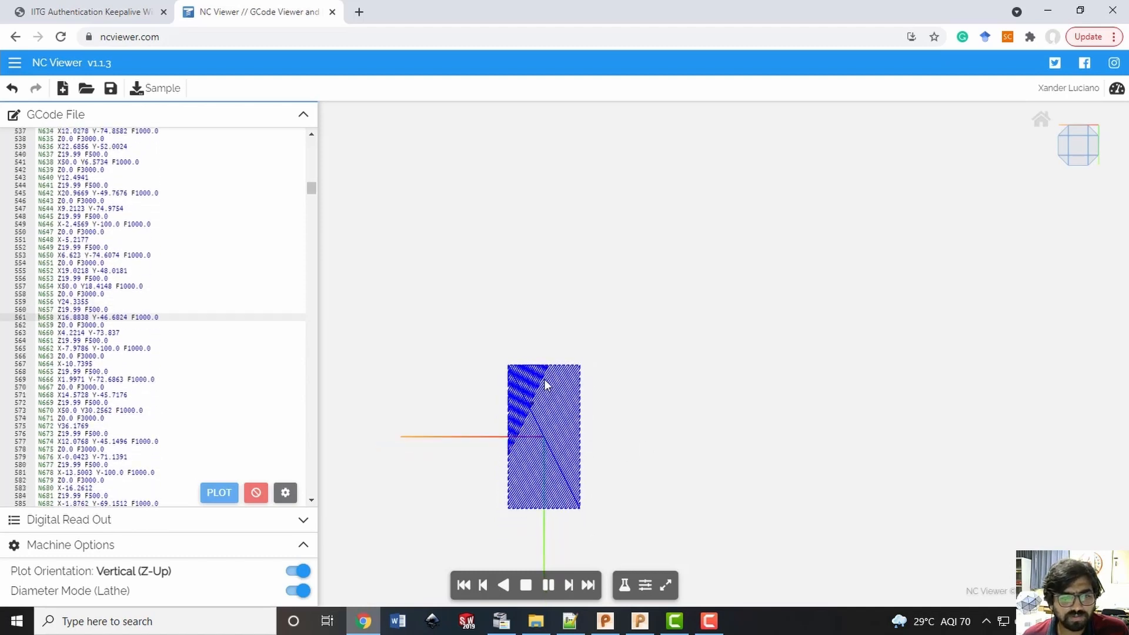
pyautogui.scroll(3, 538, 386)
pyautogui.scroll(1, 546, 381)
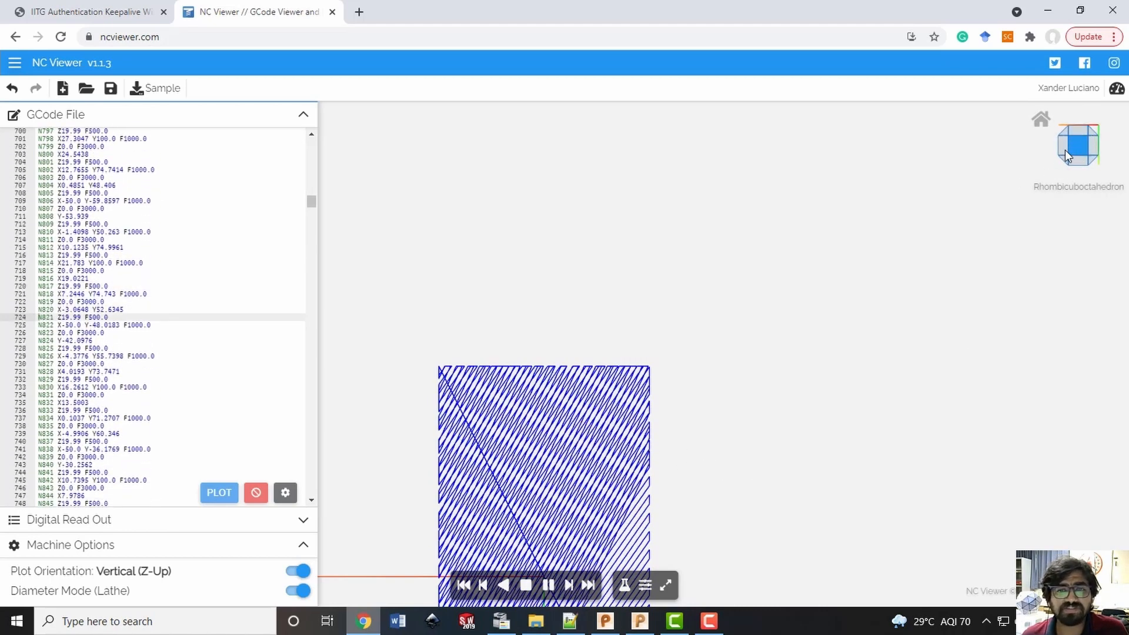
pyautogui.scroll(1, 683, 477)
pyautogui.scroll(-2, 689, 480)
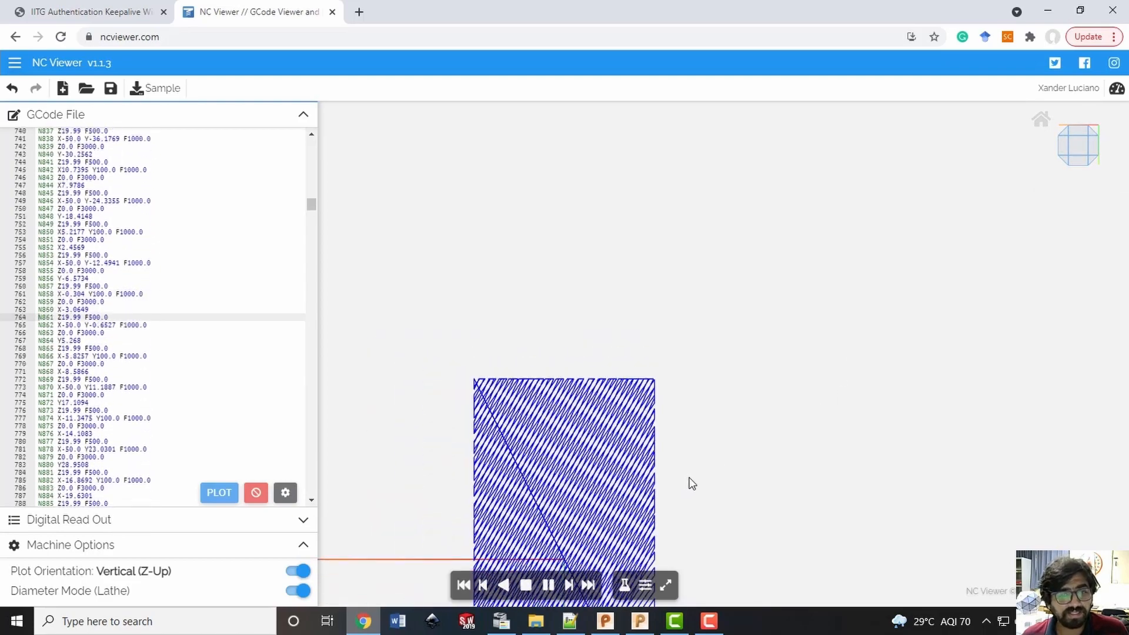
# Follow the simulated layers up to the bracket's upright wall at an angle and from above, and view the end of the NC program
pyautogui.moveTo(711, 514); pyautogui.dragTo(779, 453)
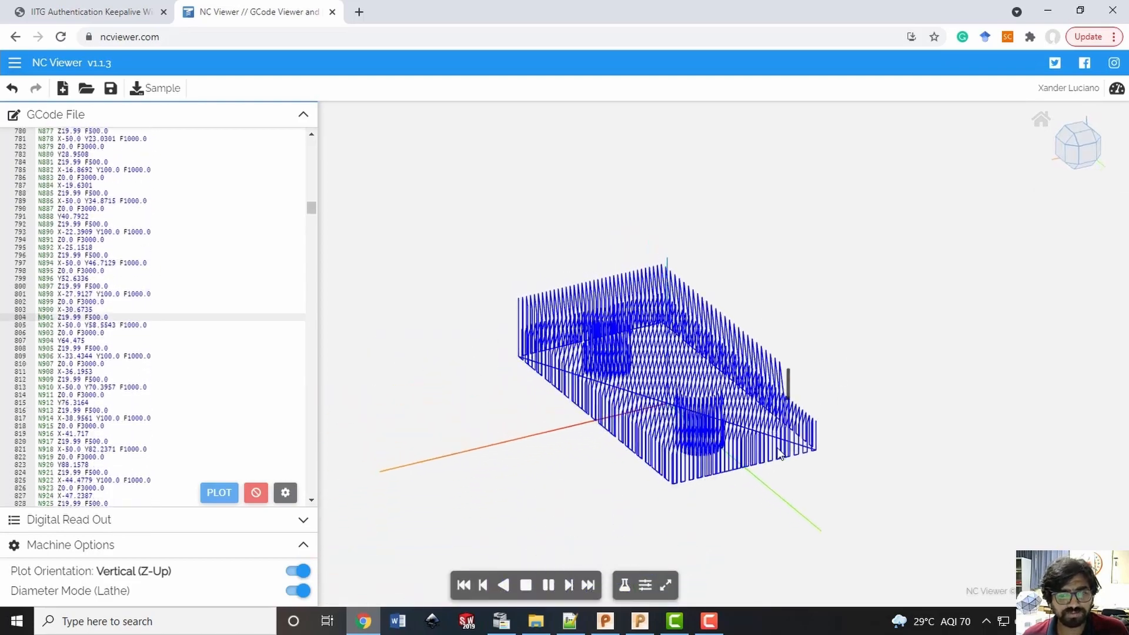
pyautogui.click(1080, 134)
pyautogui.scroll(2, 729, 406)
pyautogui.scroll(-3, 735, 459)
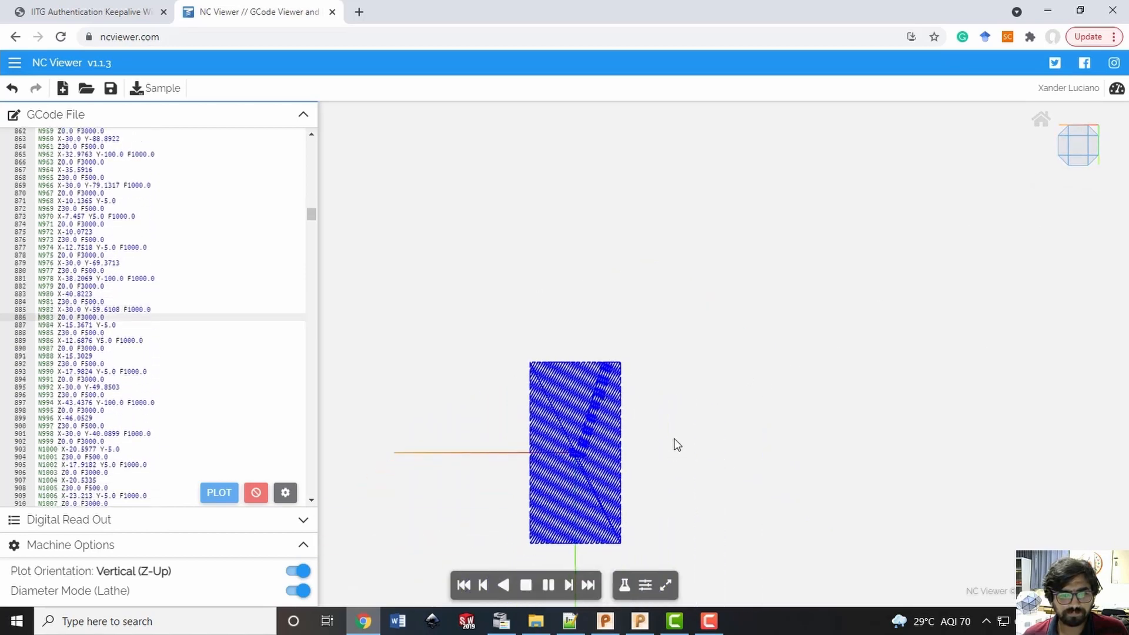
pyautogui.moveTo(648, 486); pyautogui.dragTo(745, 394, button='right')
pyautogui.scroll(2, 735, 373)
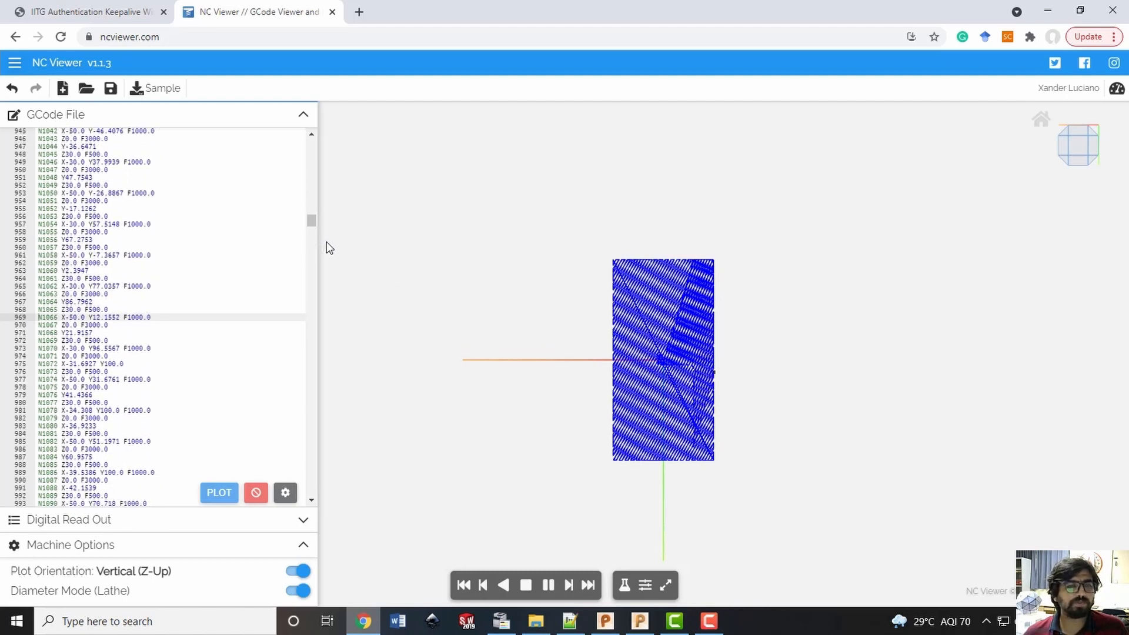
pyautogui.moveTo(309, 223); pyautogui.dragTo(315, 500)
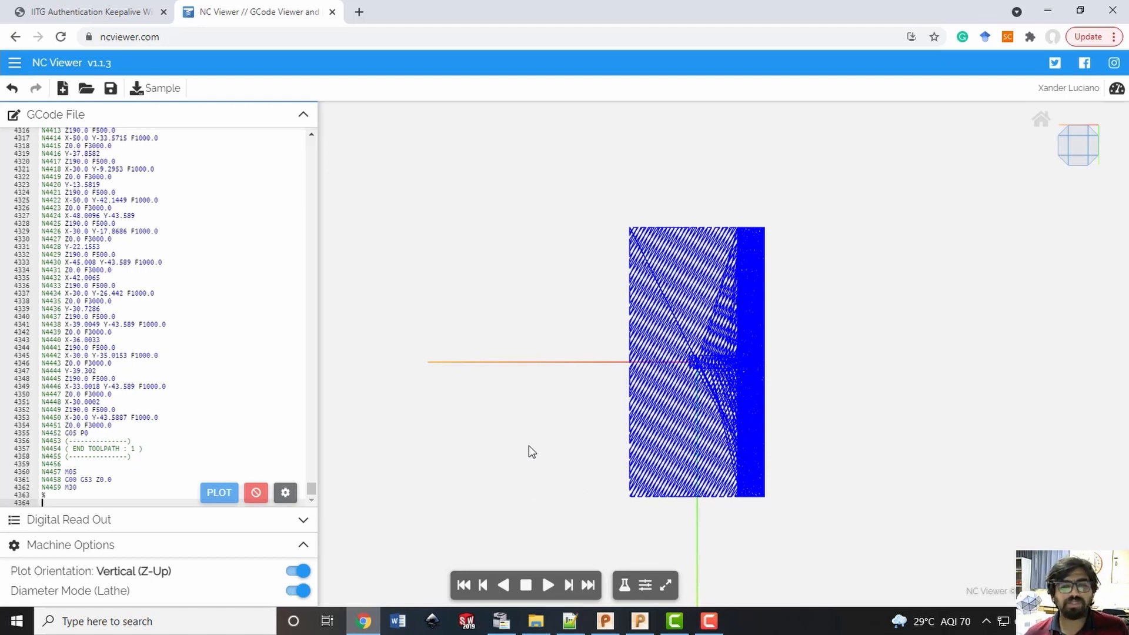
# Switch back to the bracket toolpath project in PowerMill and show the additive tools
pyautogui.click(606, 621)
pyautogui.click(639, 619)
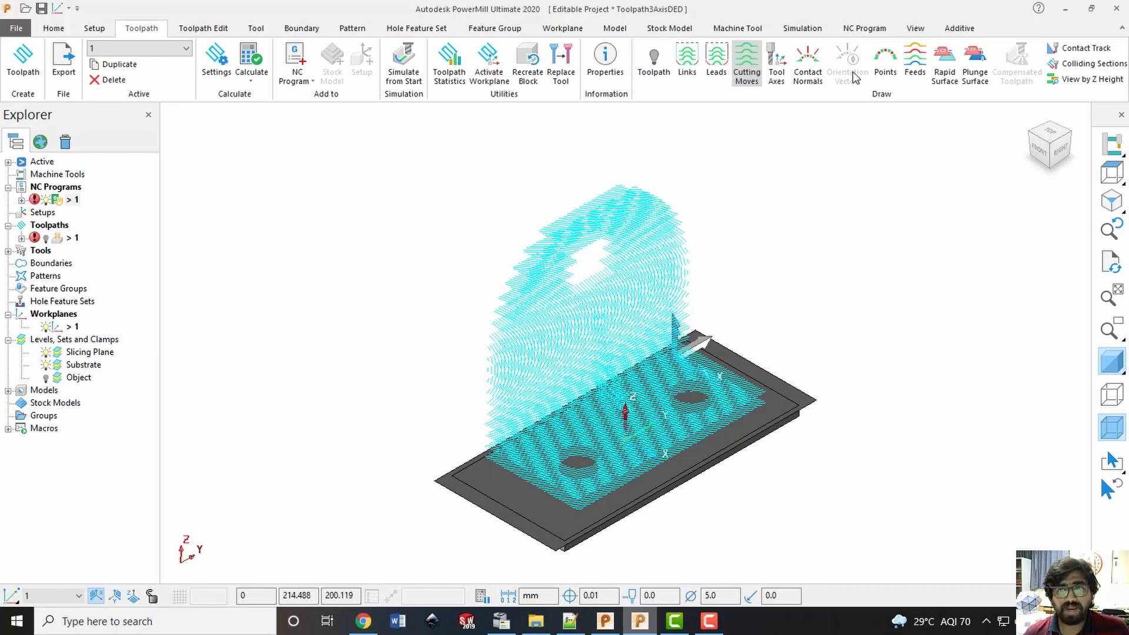
pyautogui.click(960, 29)
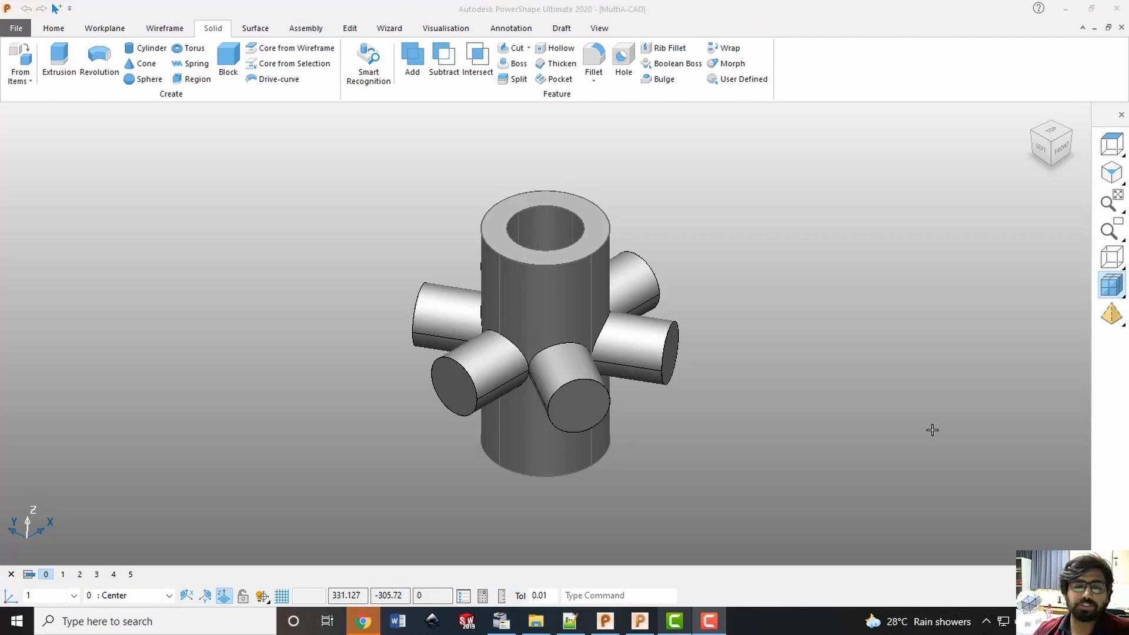
# Highlight the hollow cylinder and its radial branches in the MultiA-CAD model, and clear the selection
pyautogui.click(343, 156)
pyautogui.hotkey('ctrl', 'a')
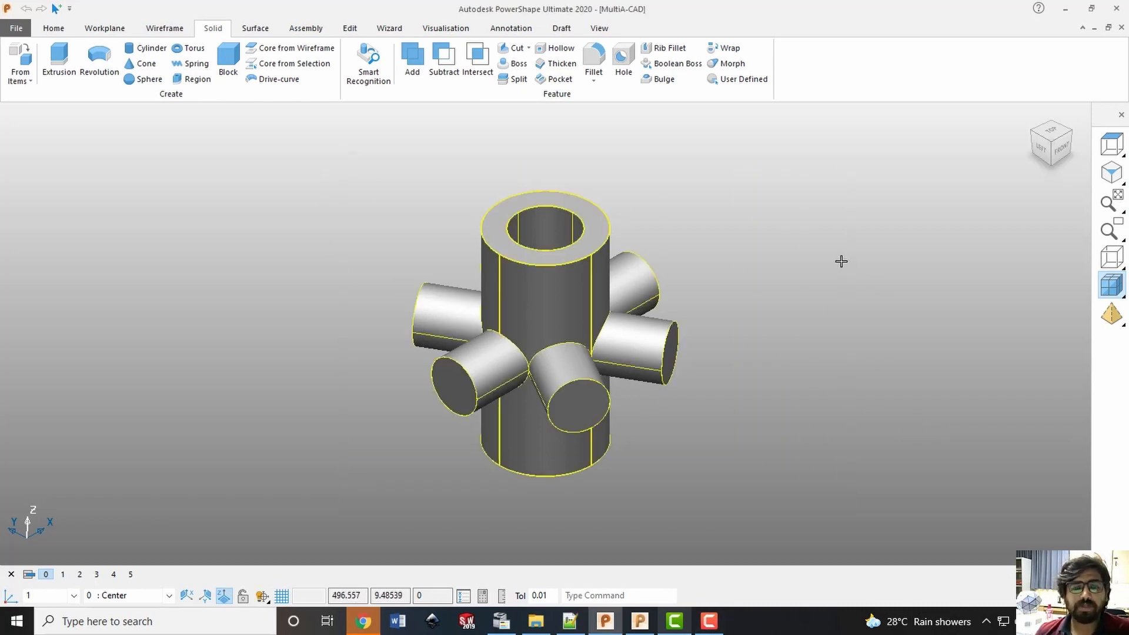
pyautogui.press('Escape')
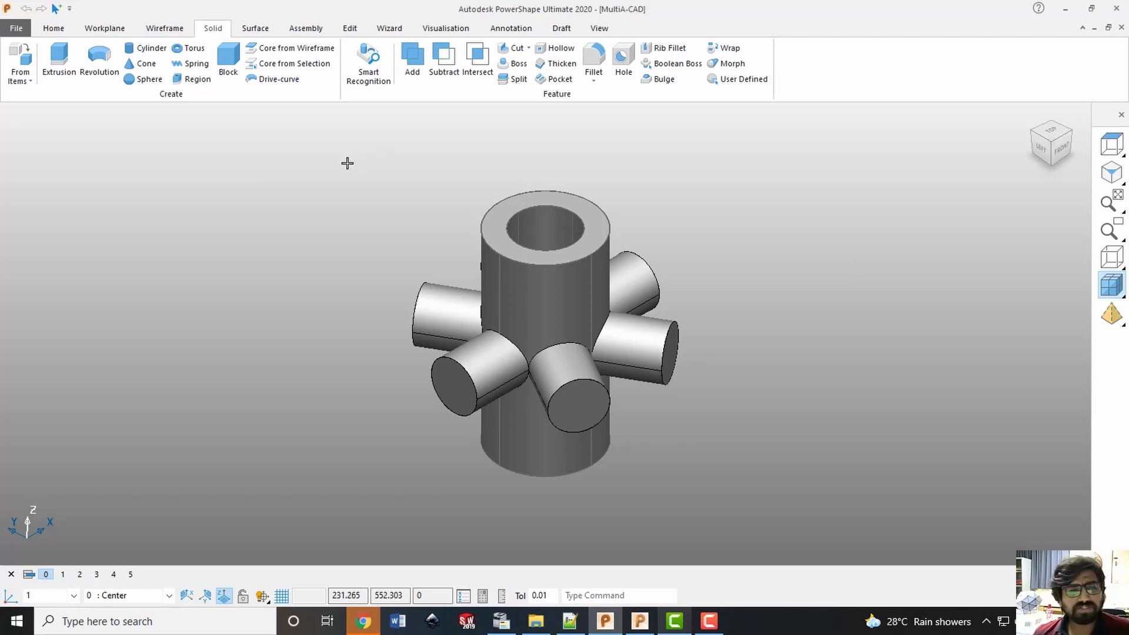
pyautogui.moveTo(355, 150); pyautogui.dragTo(804, 527)
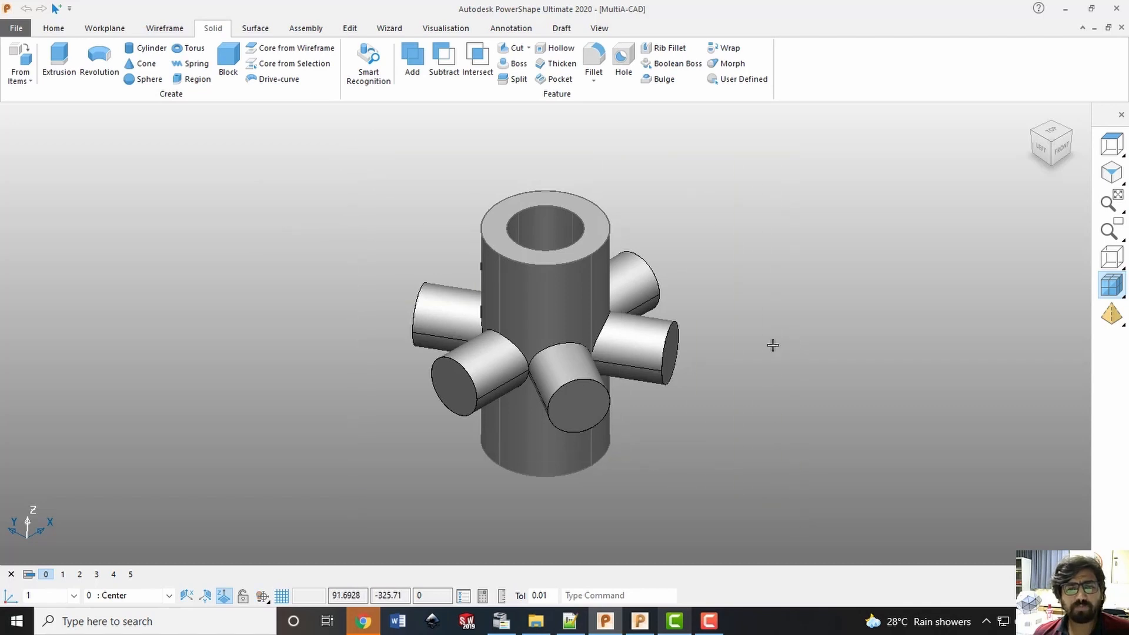
pyautogui.click(776, 299)
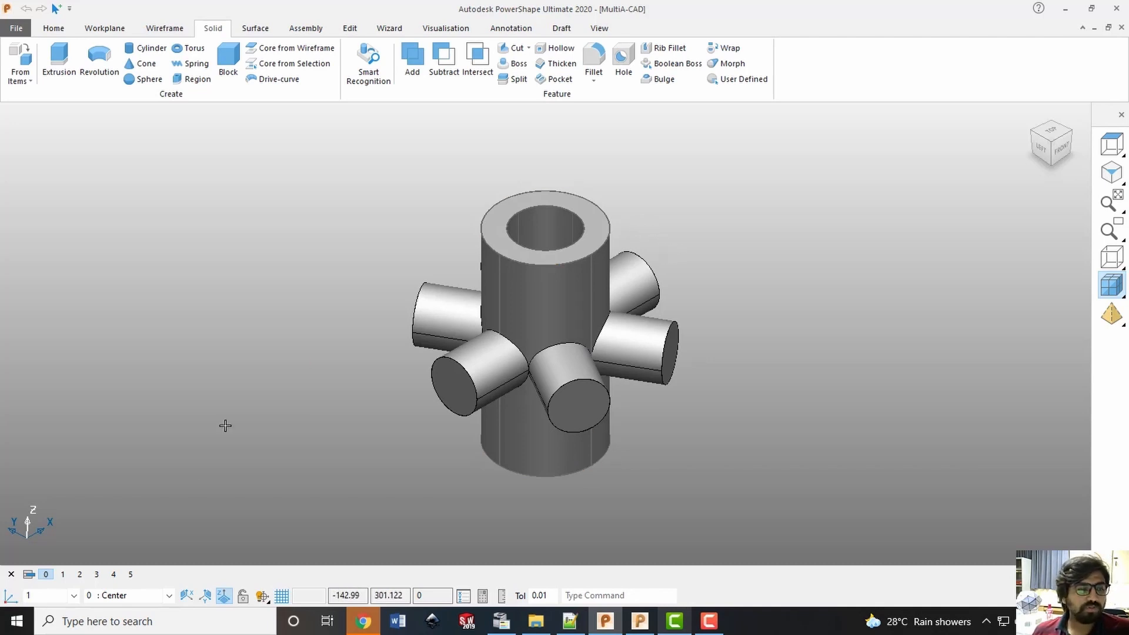
# Check the base plate on level 2 and the plane on level 3, leaving only the hollow cylinder on level 1 displayed
pyautogui.moveTo(51, 579)
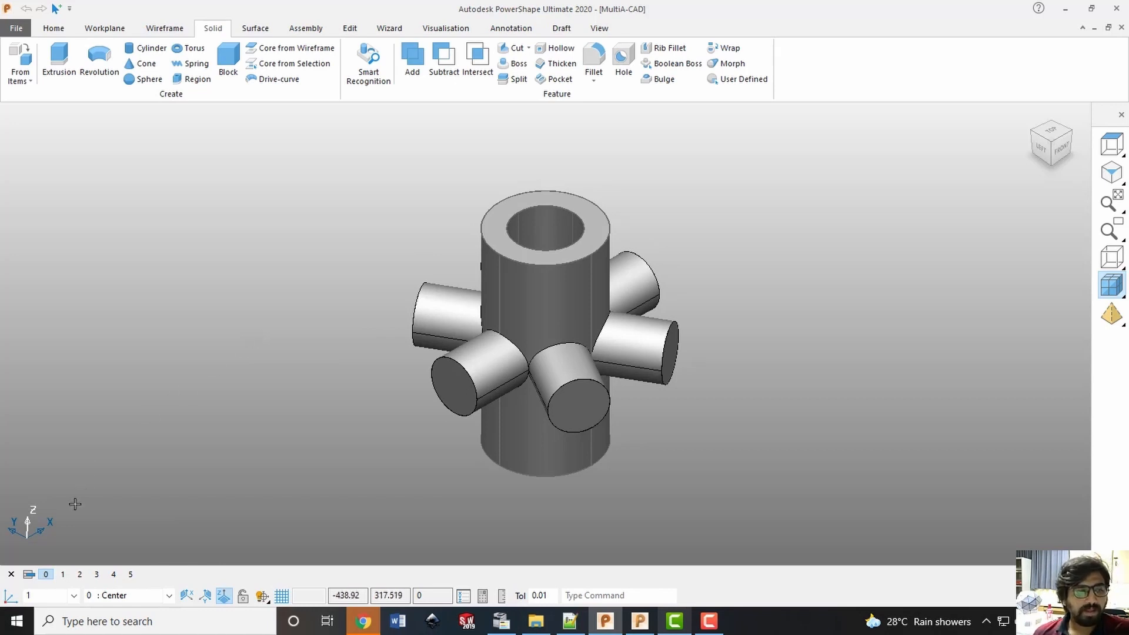
pyautogui.click(64, 575)
pyautogui.click(64, 575)
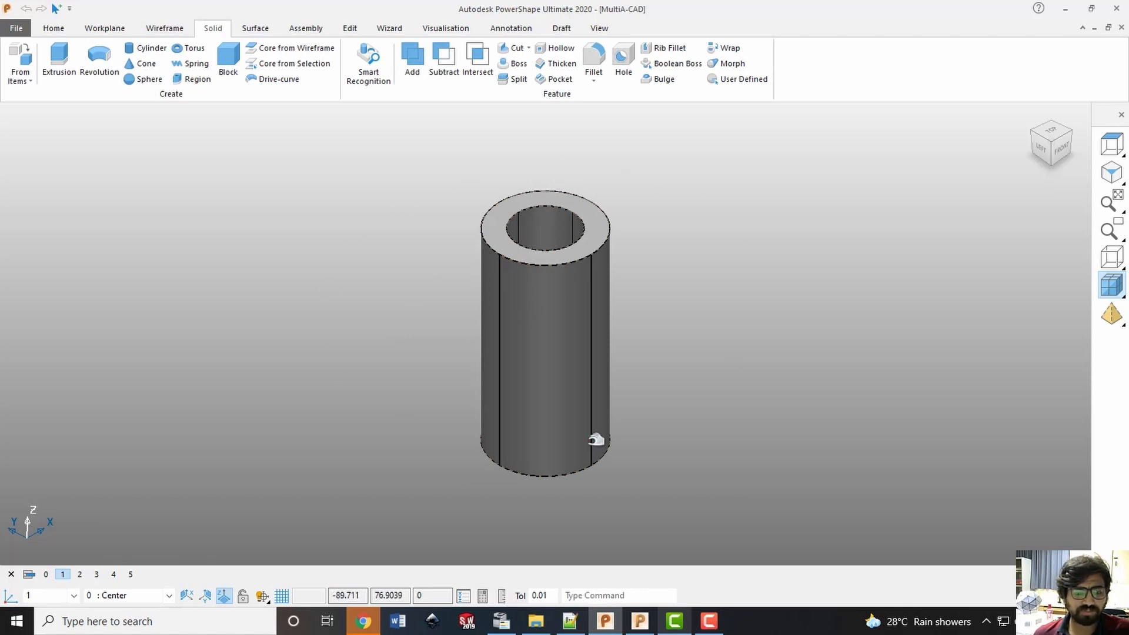
pyautogui.click(79, 576)
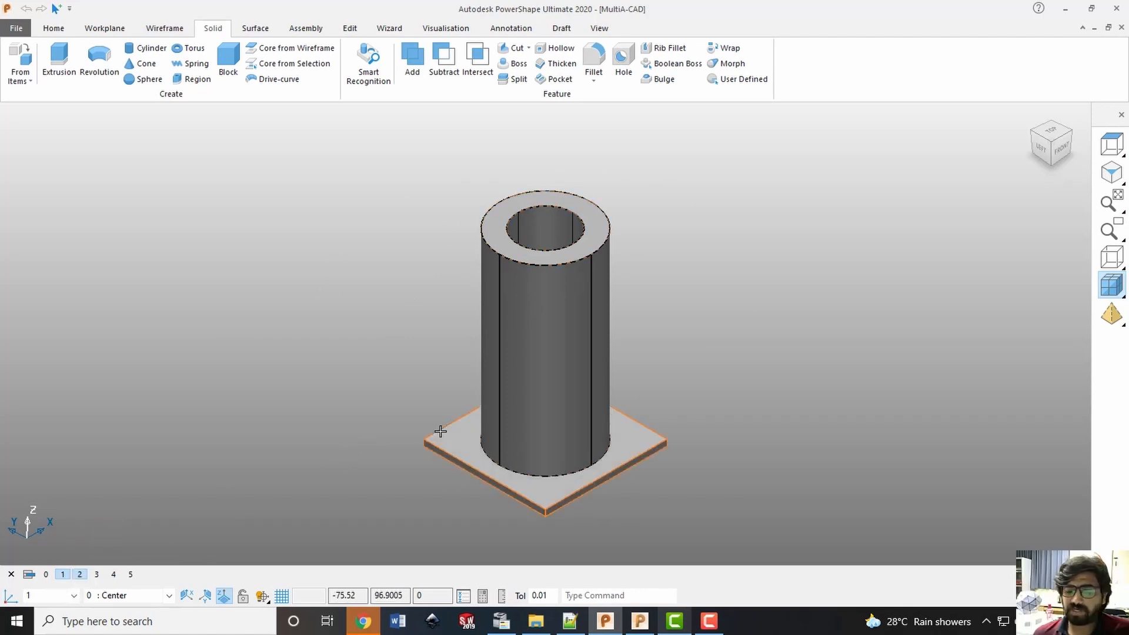
pyautogui.click(96, 576)
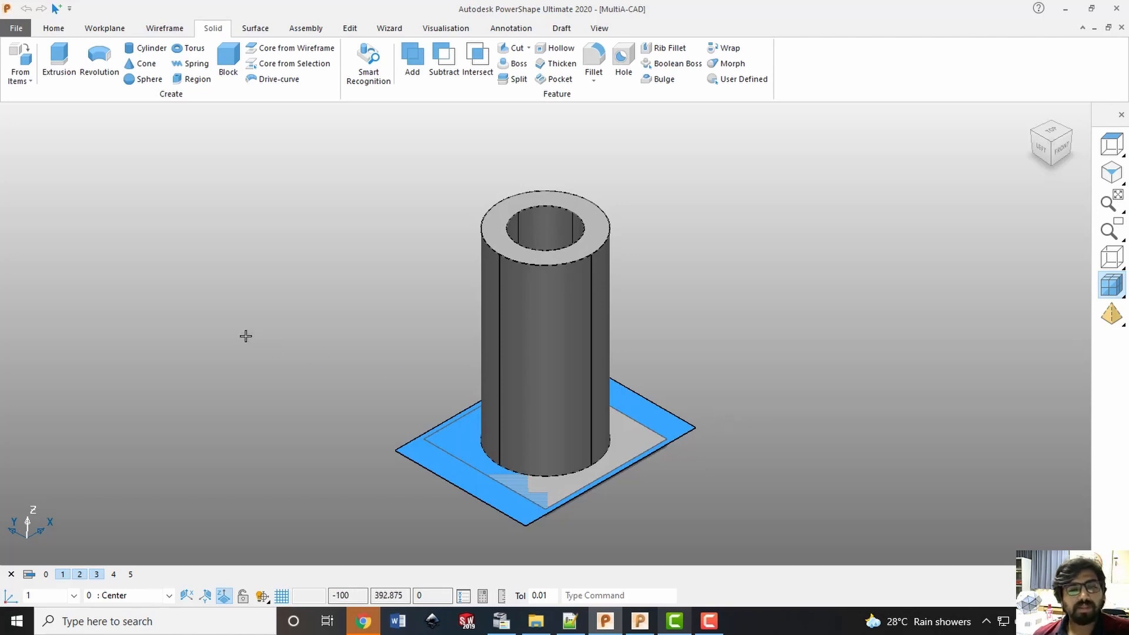
pyautogui.click(96, 574)
pyautogui.click(81, 575)
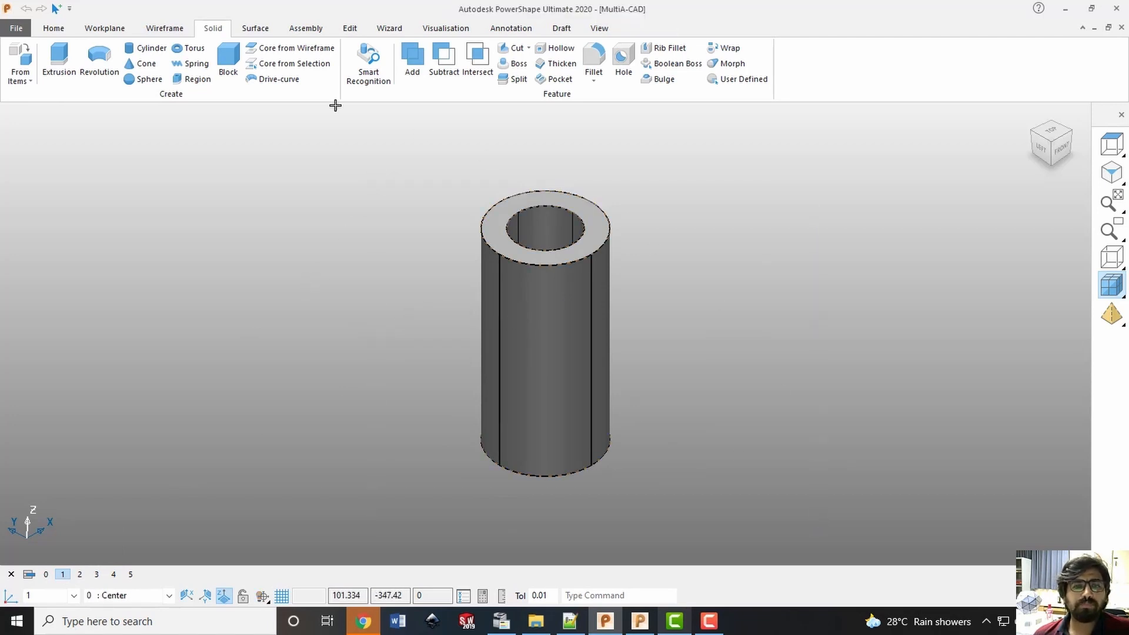
# Send the hollow cylinder from PowerShape to PowerMill and display it there in an isometric view
pyautogui.hotkey('ctrl', 'a')
pyautogui.click(58, 28)
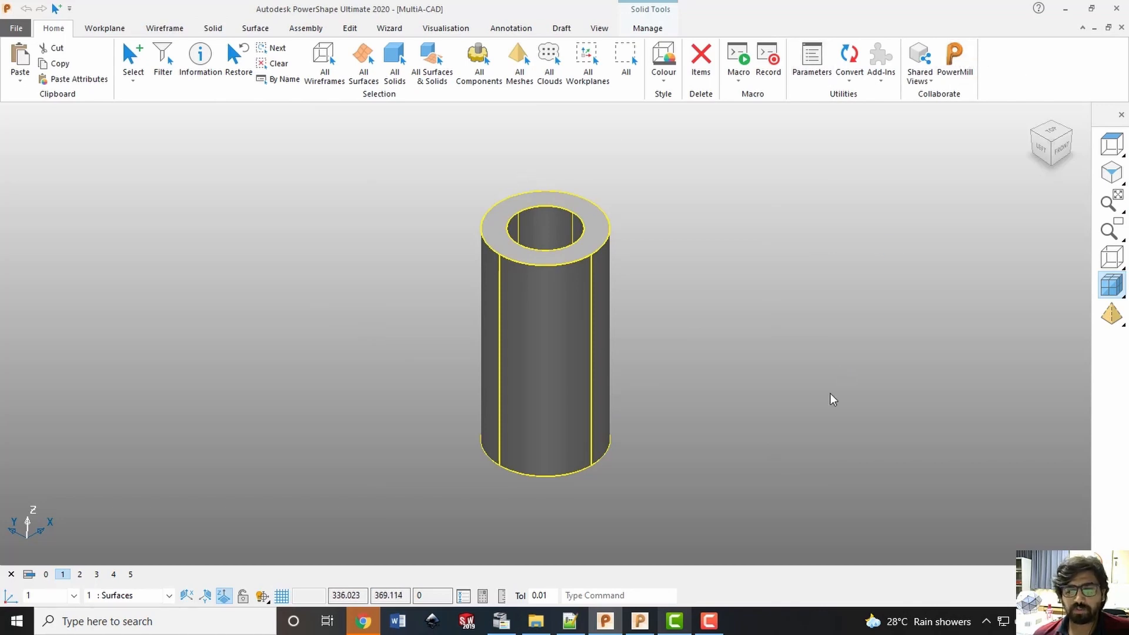
pyautogui.click(640, 621)
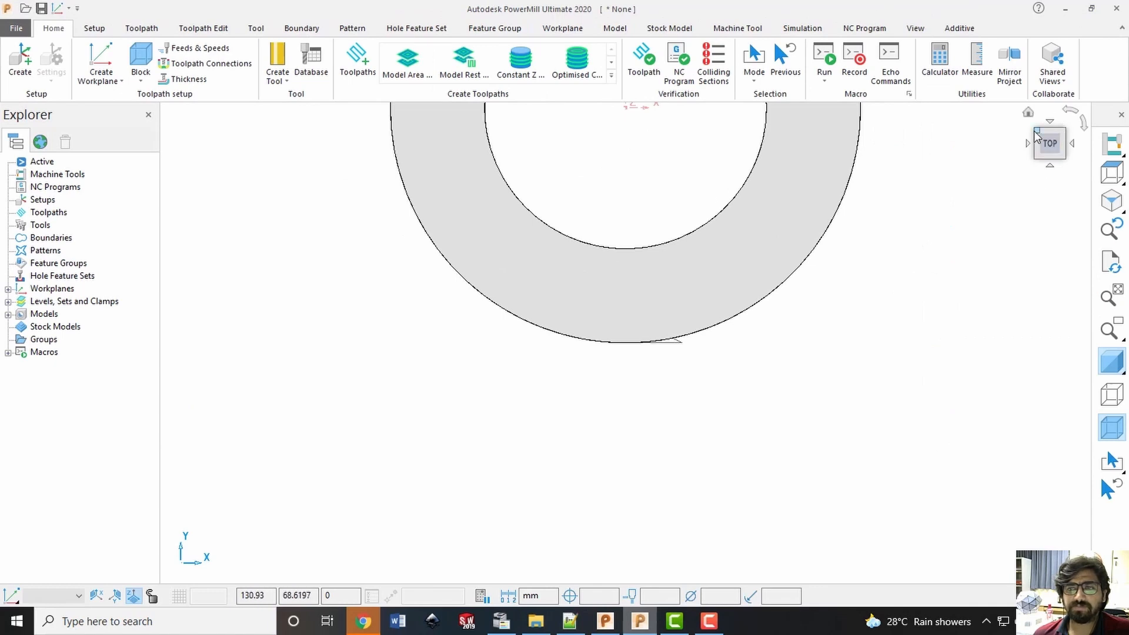
pyautogui.click(1037, 133)
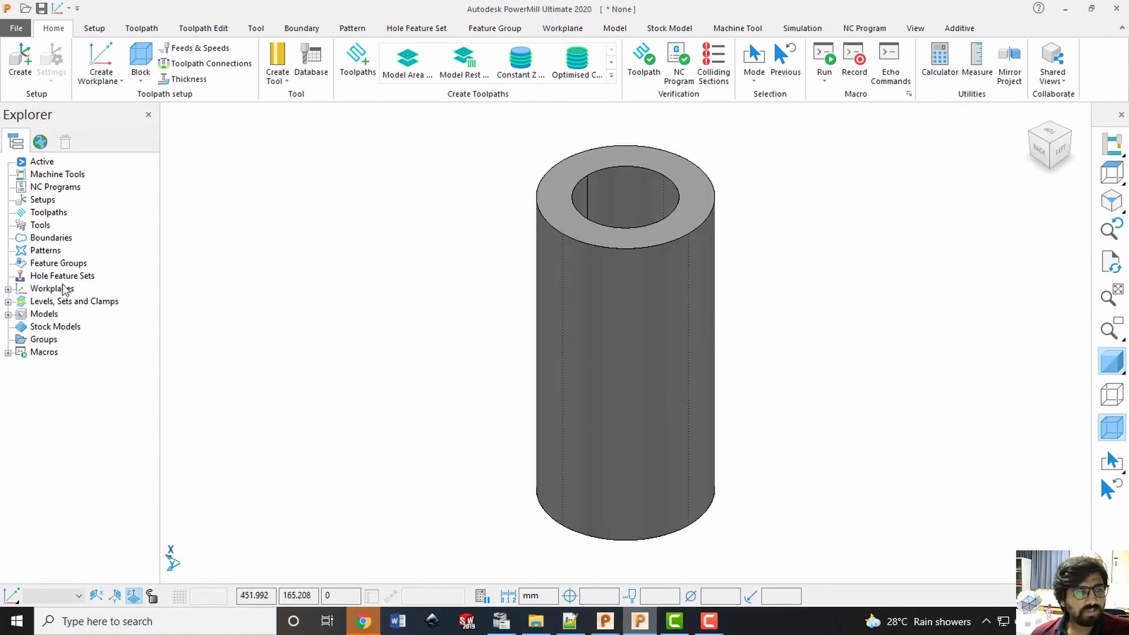
# Activate workplane 1 in the PowerMill project
pyautogui.click(10, 288)
pyautogui.rightClick(67, 306)
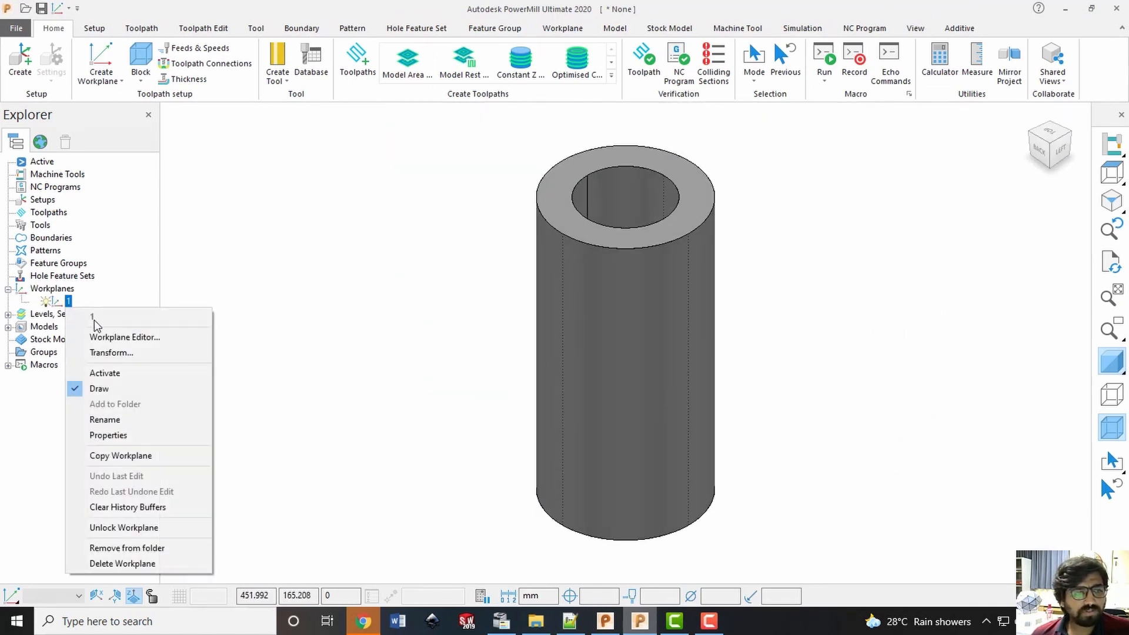
pyautogui.click(97, 371)
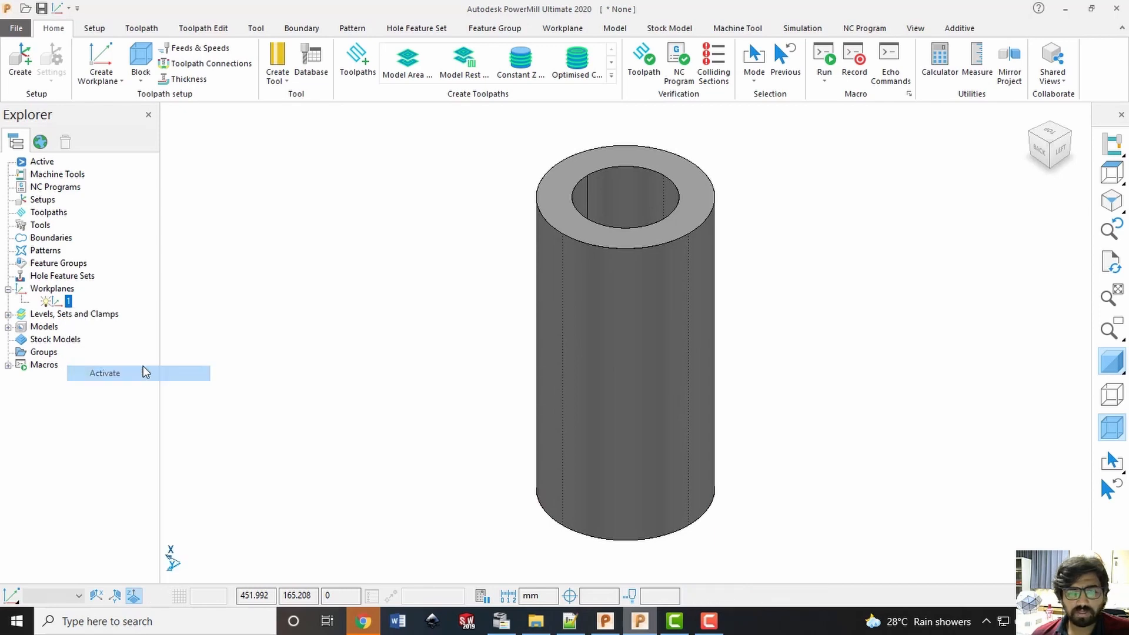
# Check the workplane's origin and axes at the cylinder's base from the left side, with shading off and on
pyautogui.click(1061, 152)
pyautogui.scroll(4, 620, 569)
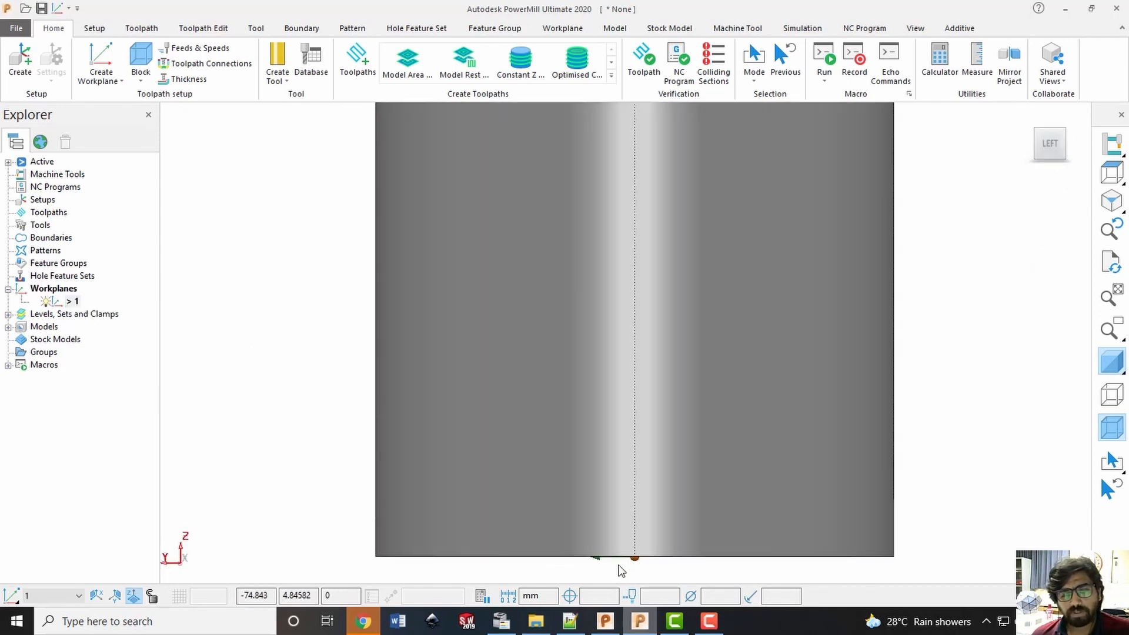
pyautogui.scroll(-5, 634, 562)
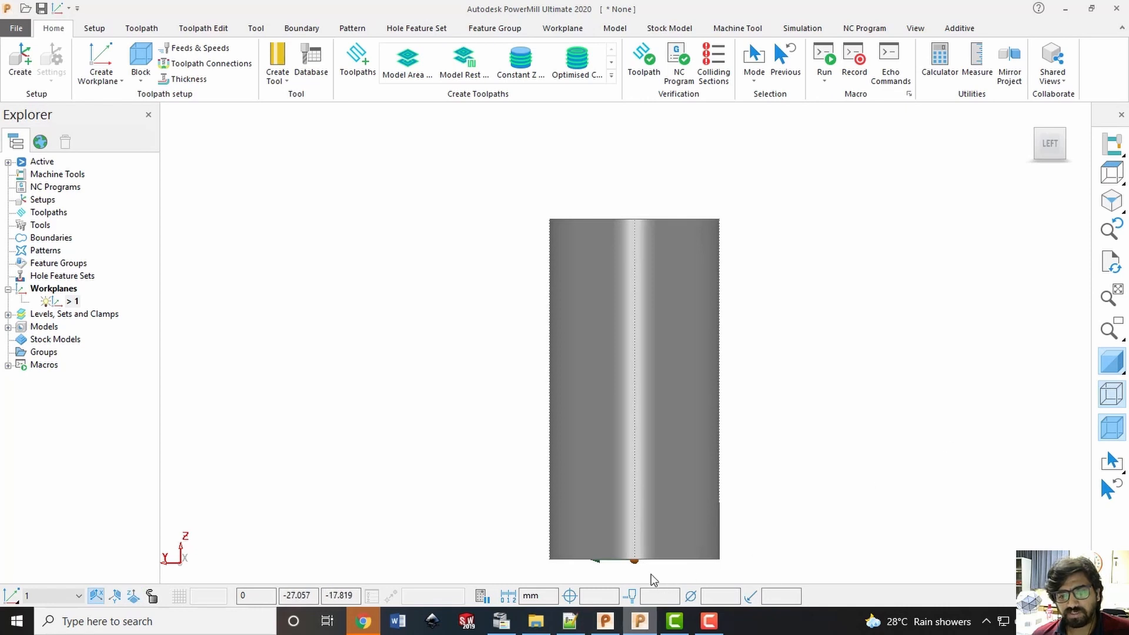
pyautogui.click(1111, 364)
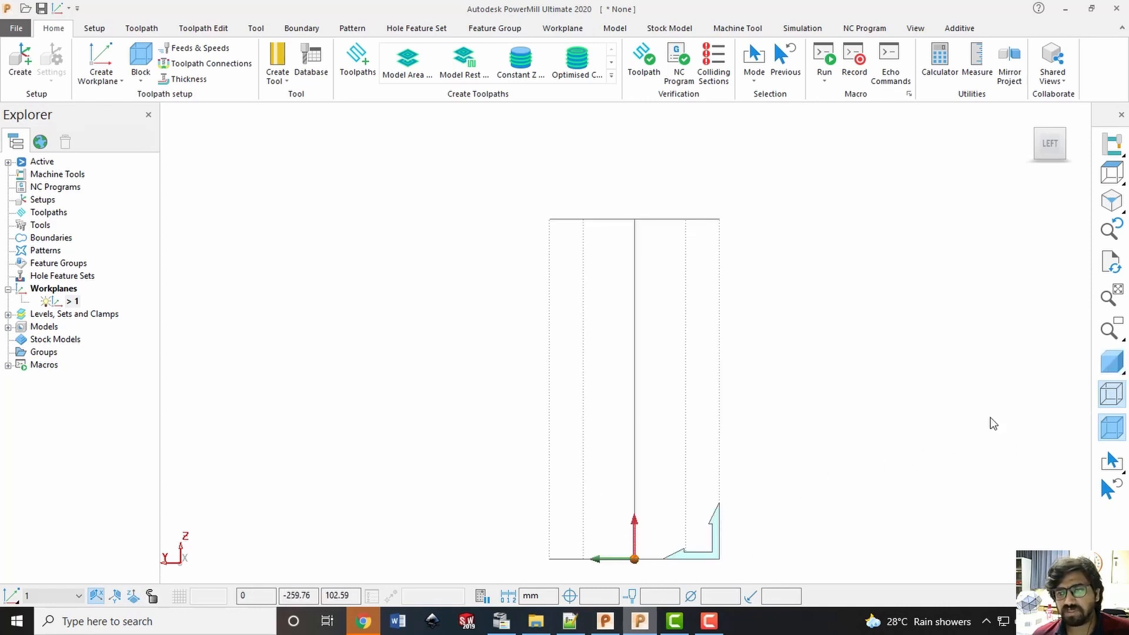
pyautogui.click(1112, 361)
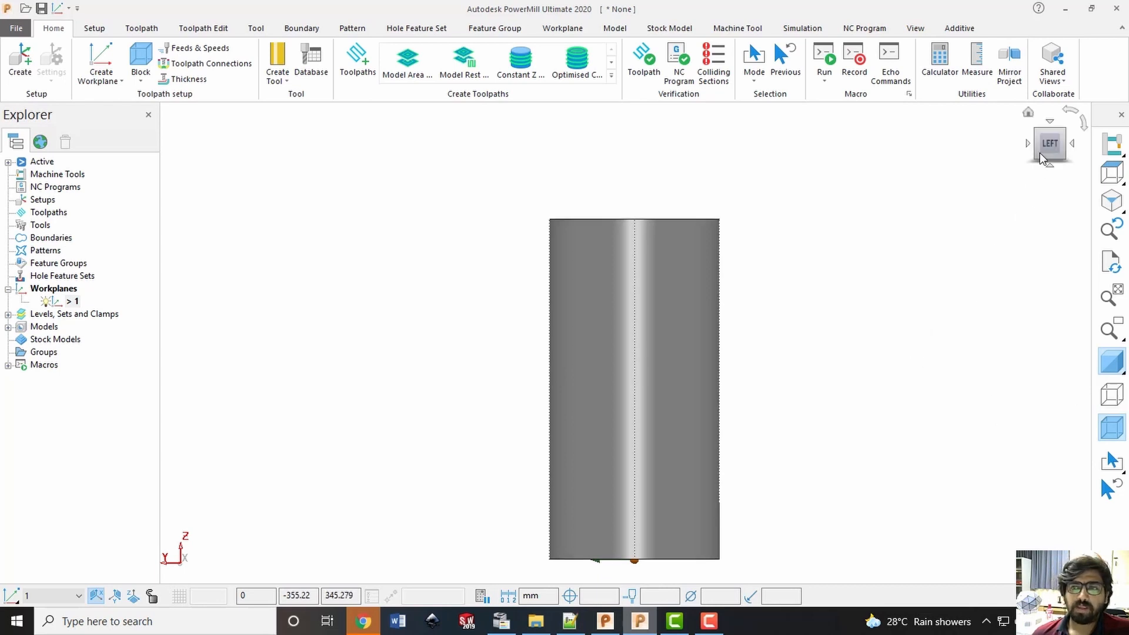
pyautogui.click(1039, 129)
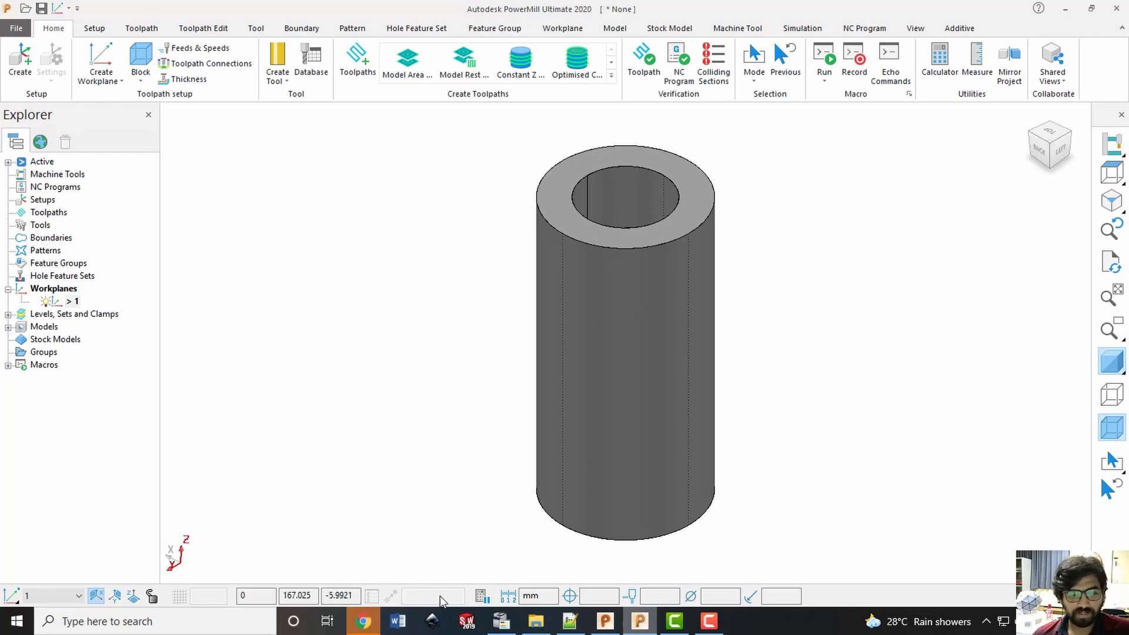
# Back in PowerShape, isolate the base plate on level 2, select it and send it to PowerMill
pyautogui.click(605, 621)
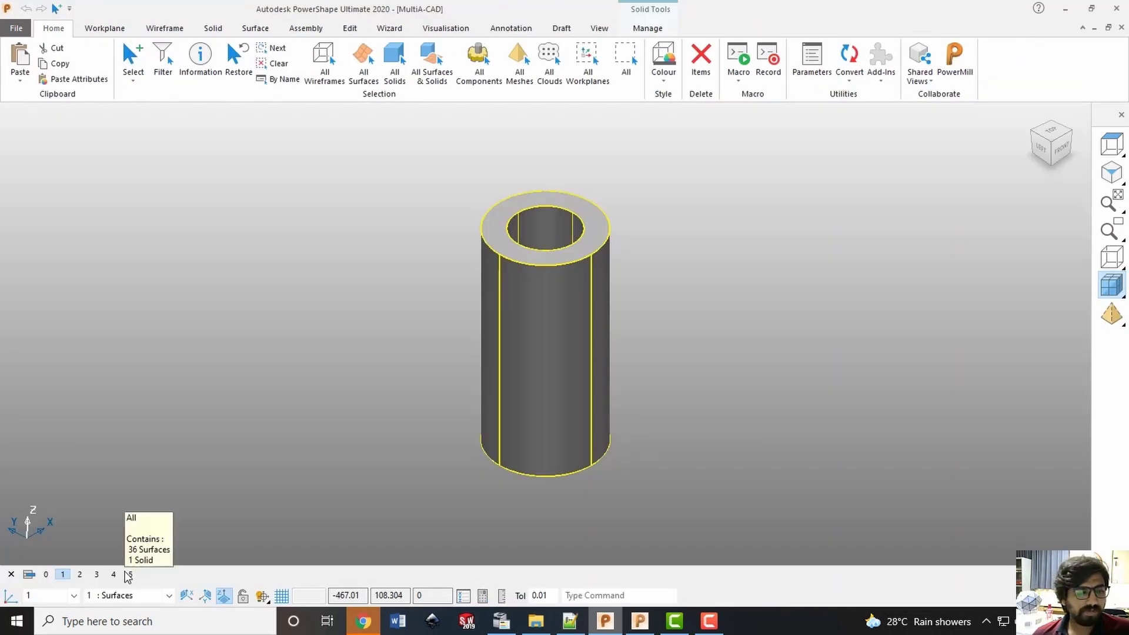
pyautogui.click(62, 575)
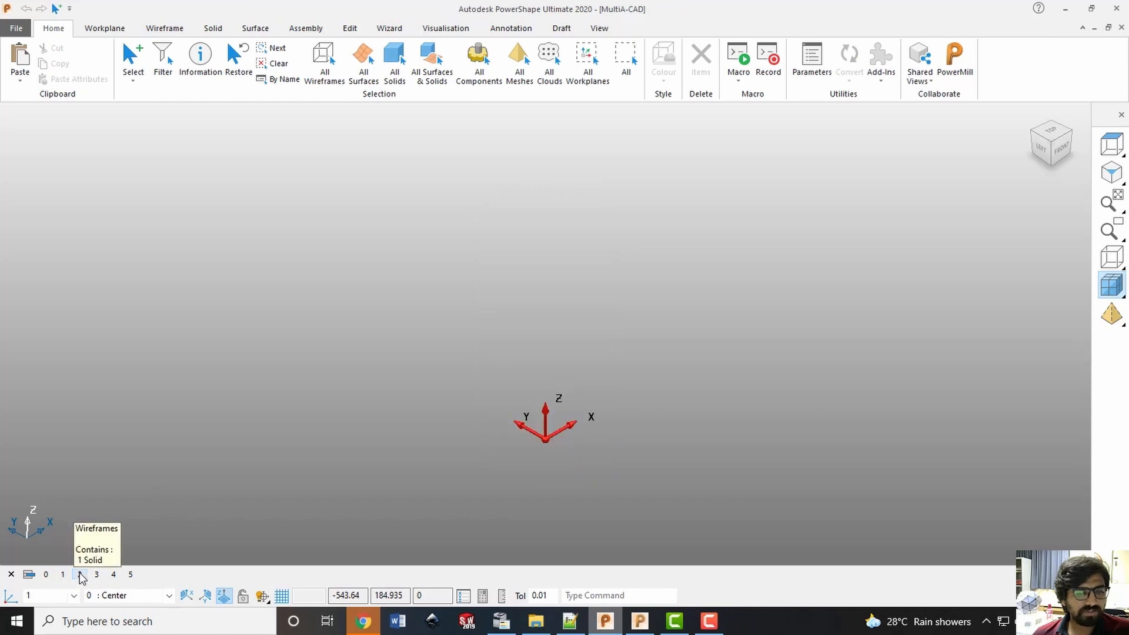
pyautogui.click(80, 575)
pyautogui.click(436, 447)
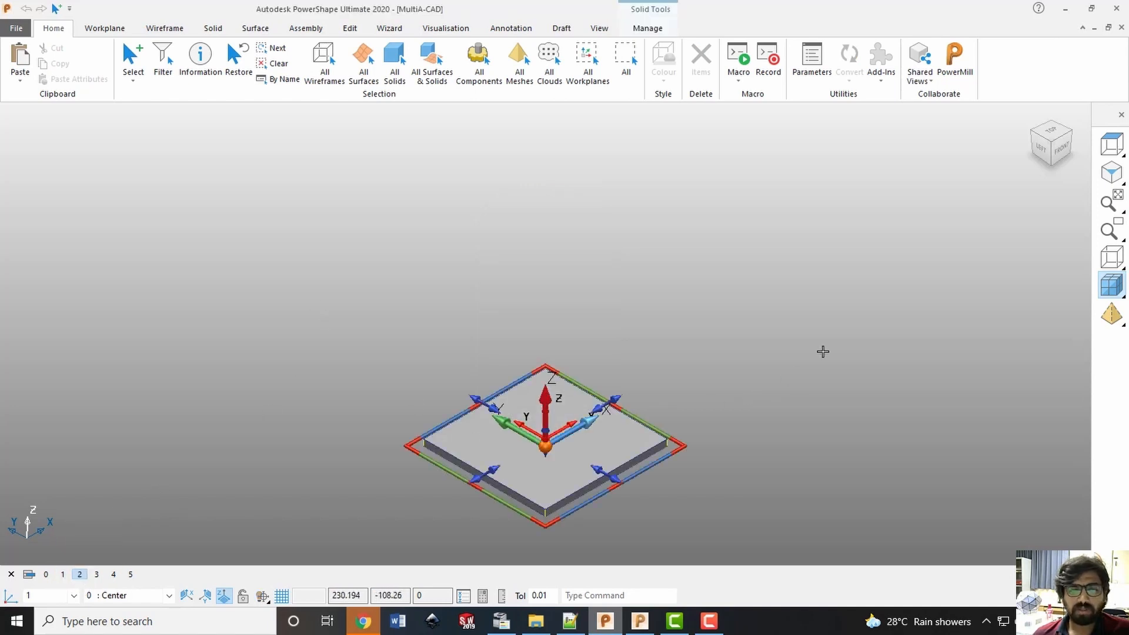
# Isolate the blue plane on level 3 in PowerShape, select it, send it to PowerMill and switch there
pyautogui.click(79, 574)
pyautogui.click(97, 575)
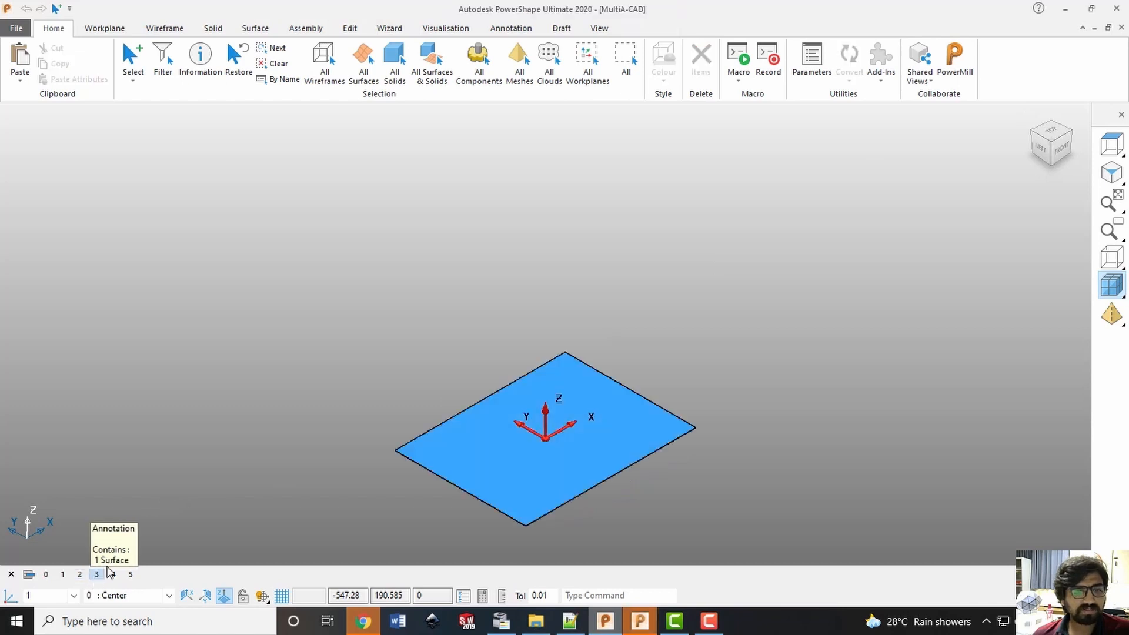
pyautogui.click(428, 433)
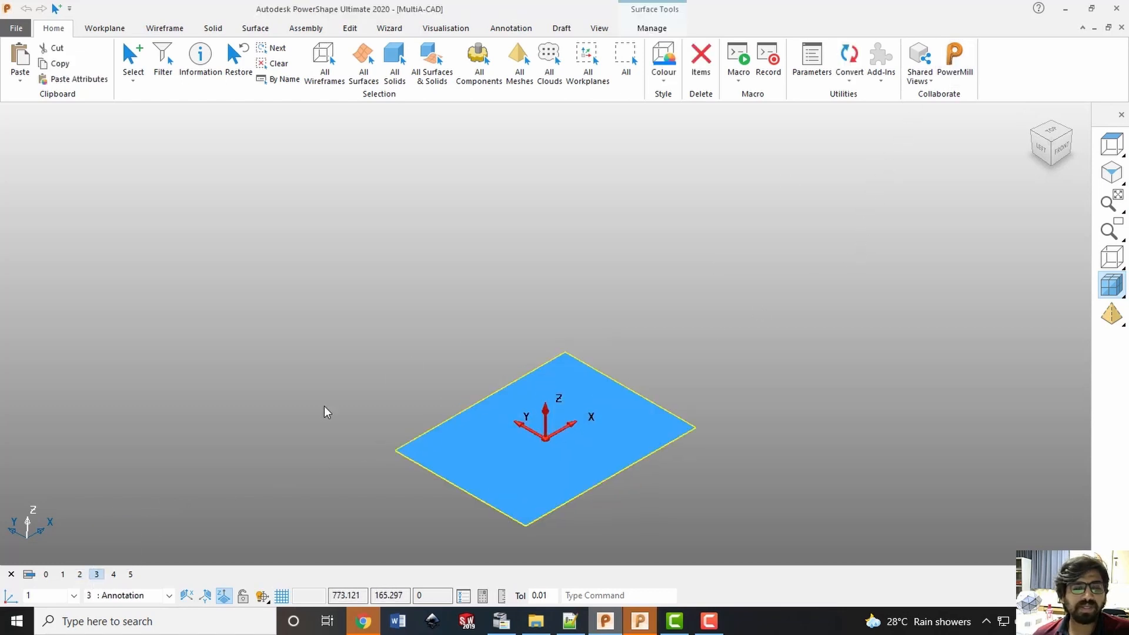
pyautogui.click(640, 621)
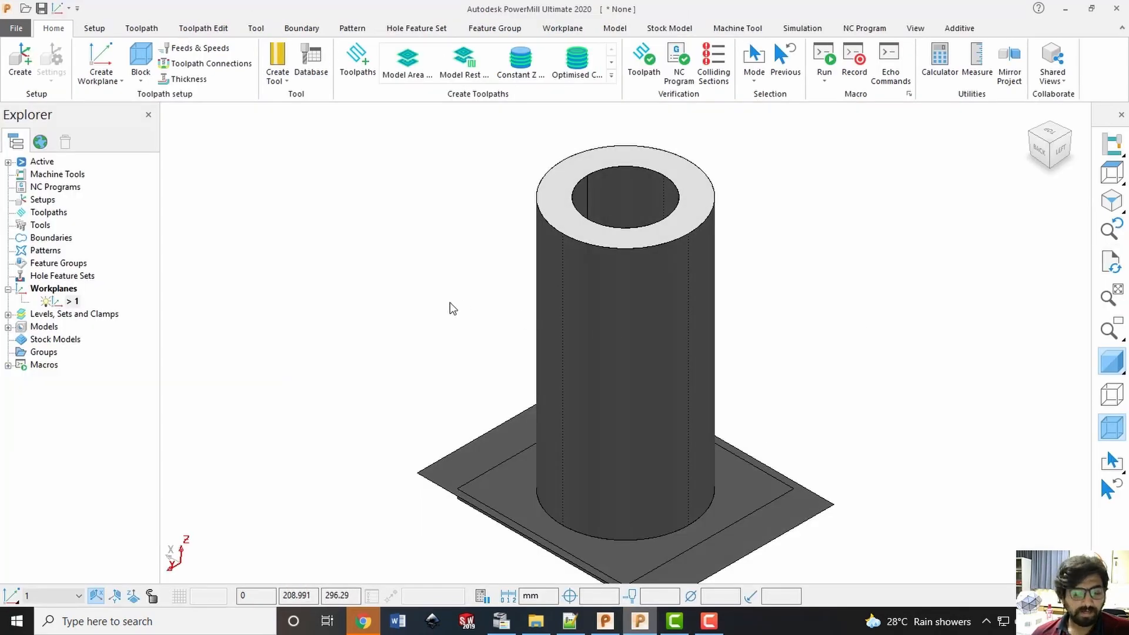
# Save the PowerMill project as ToolpathMultiADED in the Multi - Axis folder, using the folder path copied from File Explorer
pyautogui.hotkey('ctrl', 's')
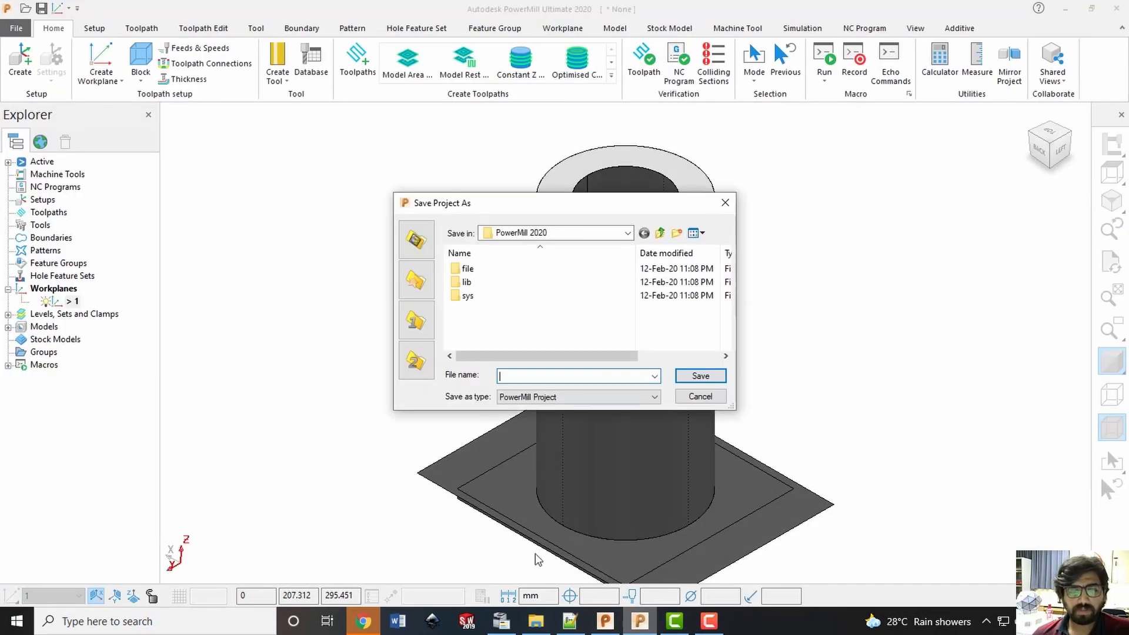
pyautogui.click(536, 621)
pyautogui.click(924, 113)
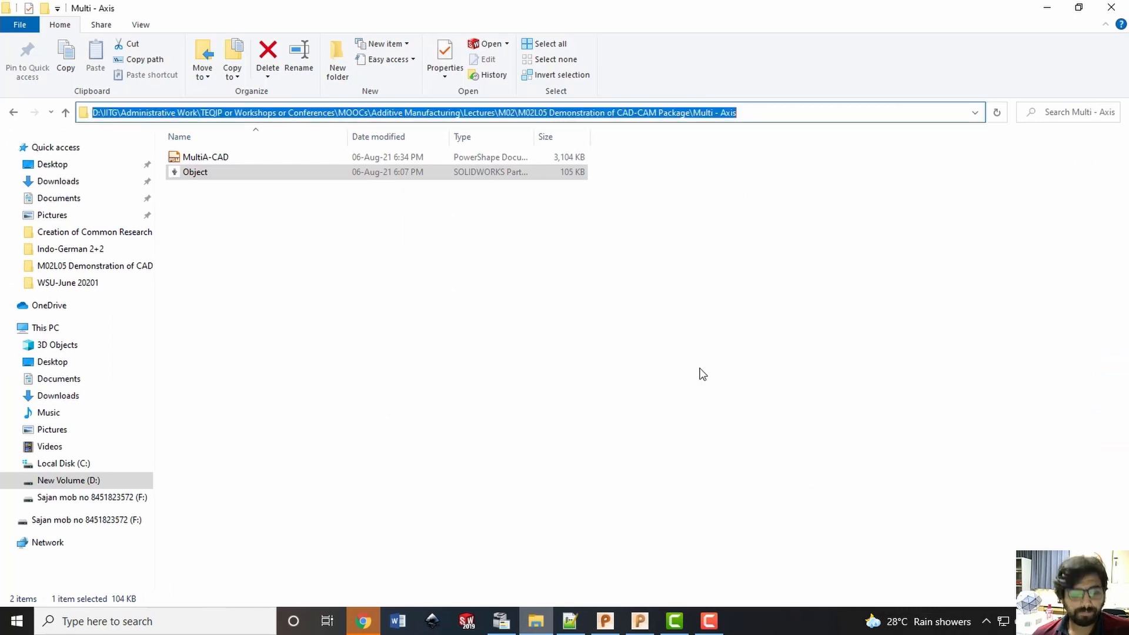
pyautogui.click(640, 621)
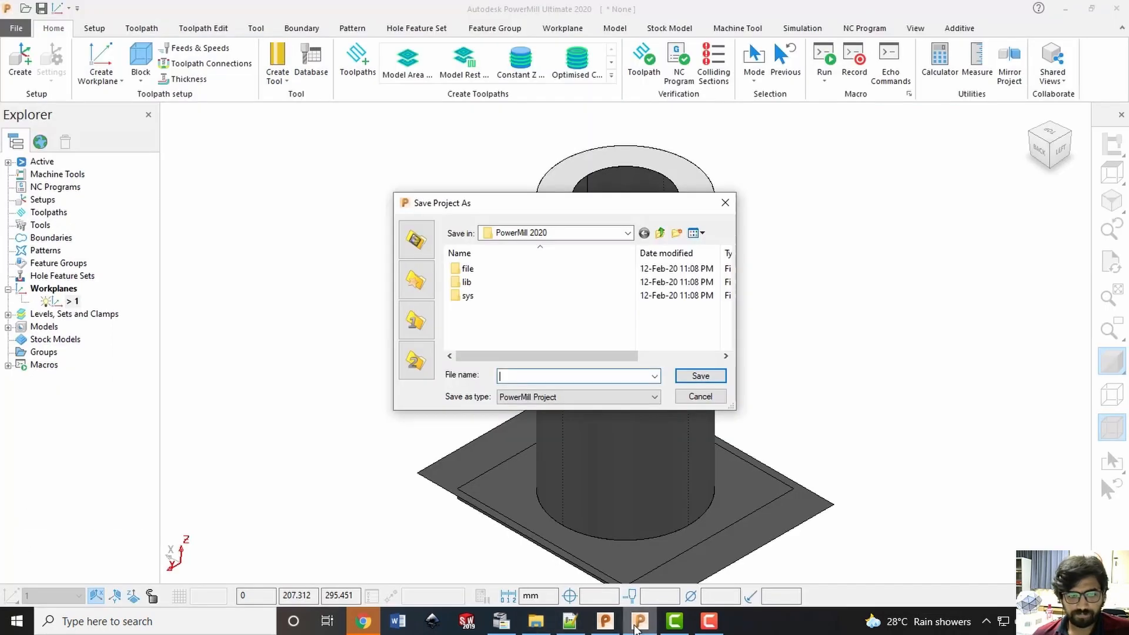
pyautogui.hotkey('ctrl', 'v')
pyautogui.click(698, 377)
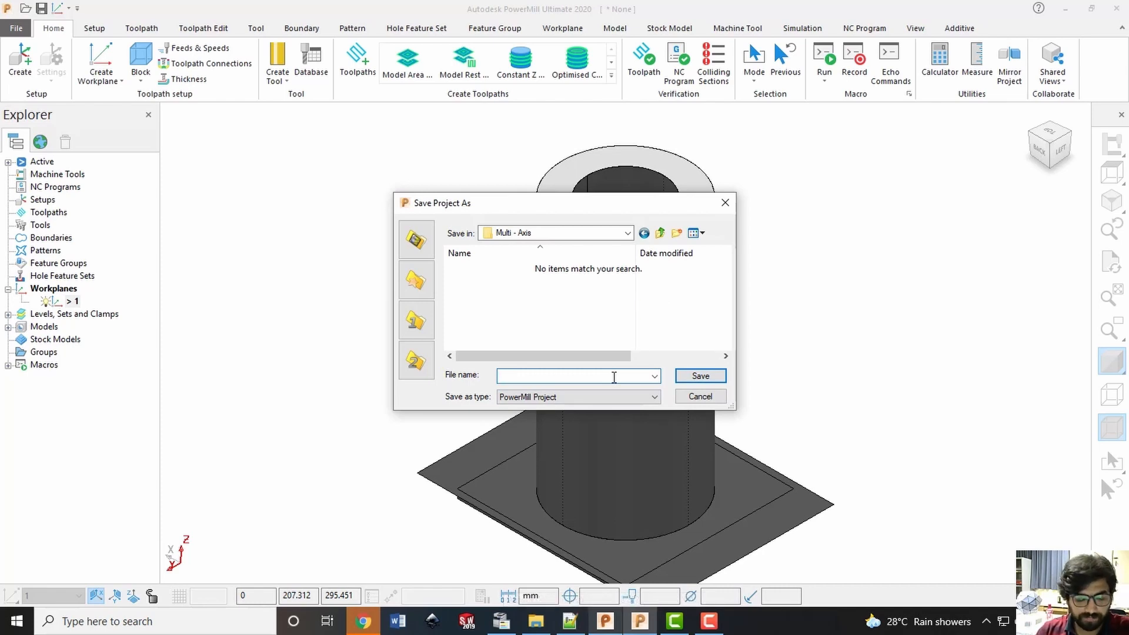
pyautogui.write('ToolpathMulti')
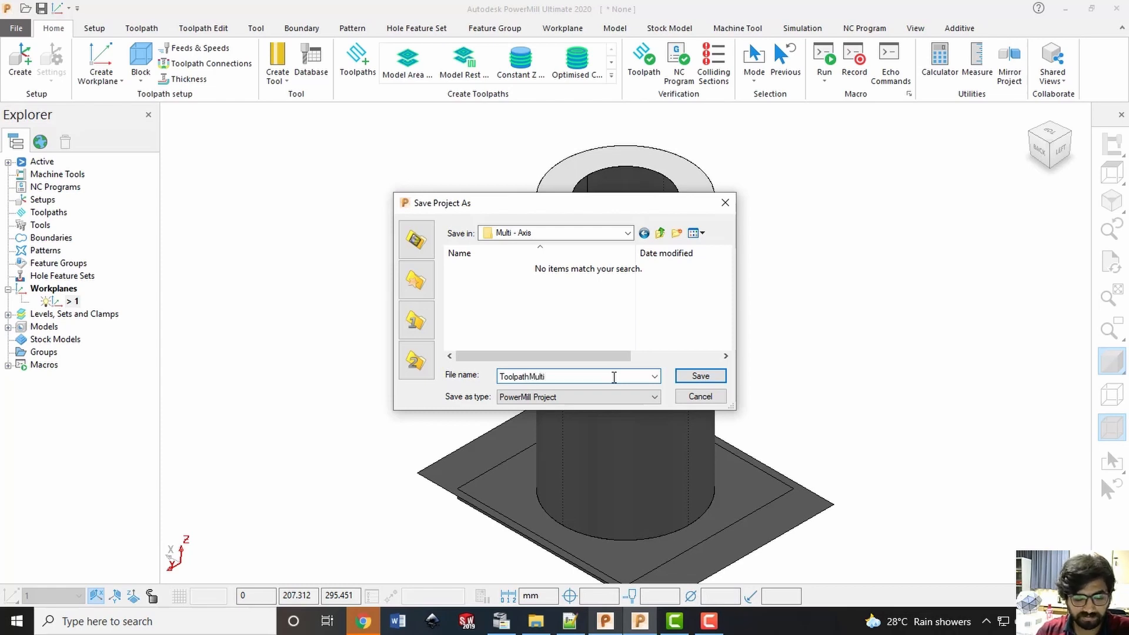
pyautogui.write('A')
pyautogui.write('-CAD')
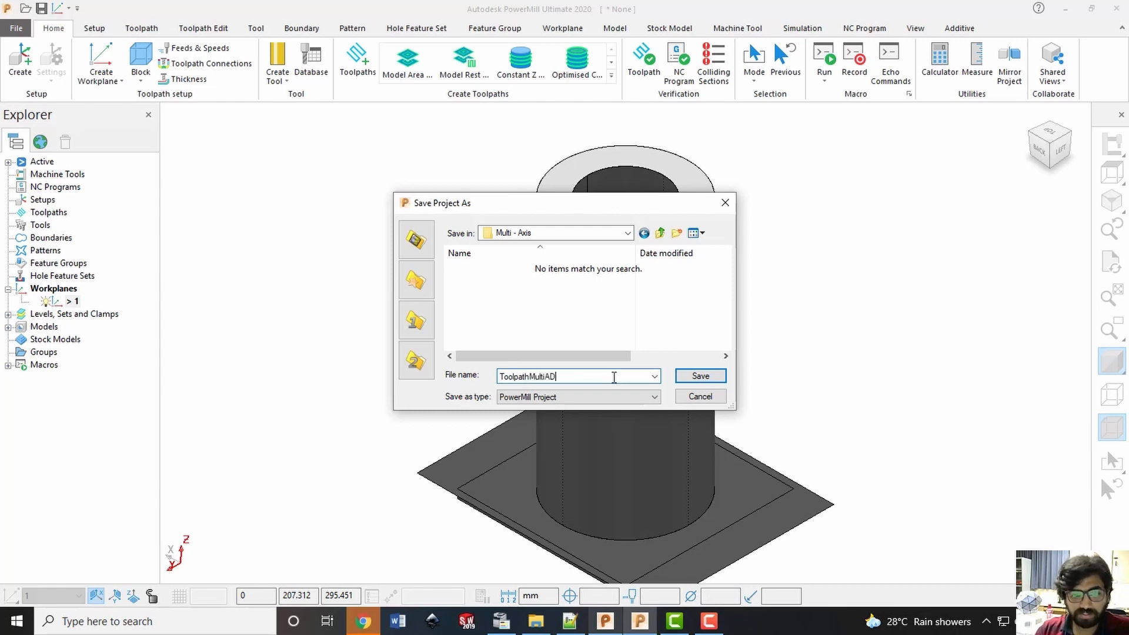
pyautogui.press('Return')
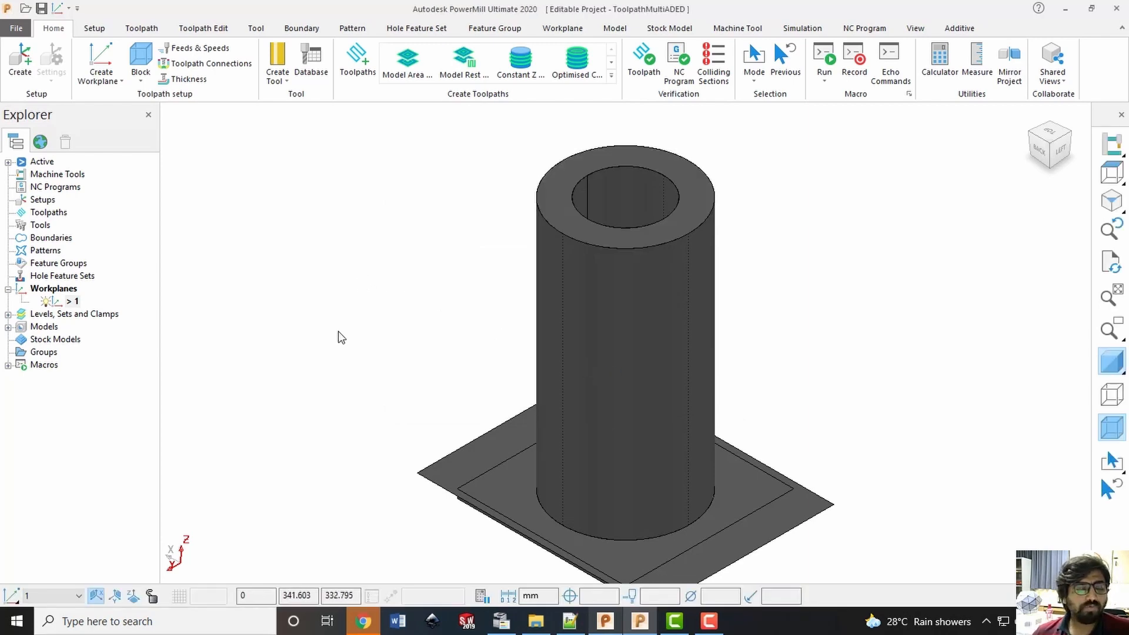
# Expand the project's models and levels, and rename the Surfaces level to Center
pyautogui.click(8, 327)
pyautogui.click(8, 315)
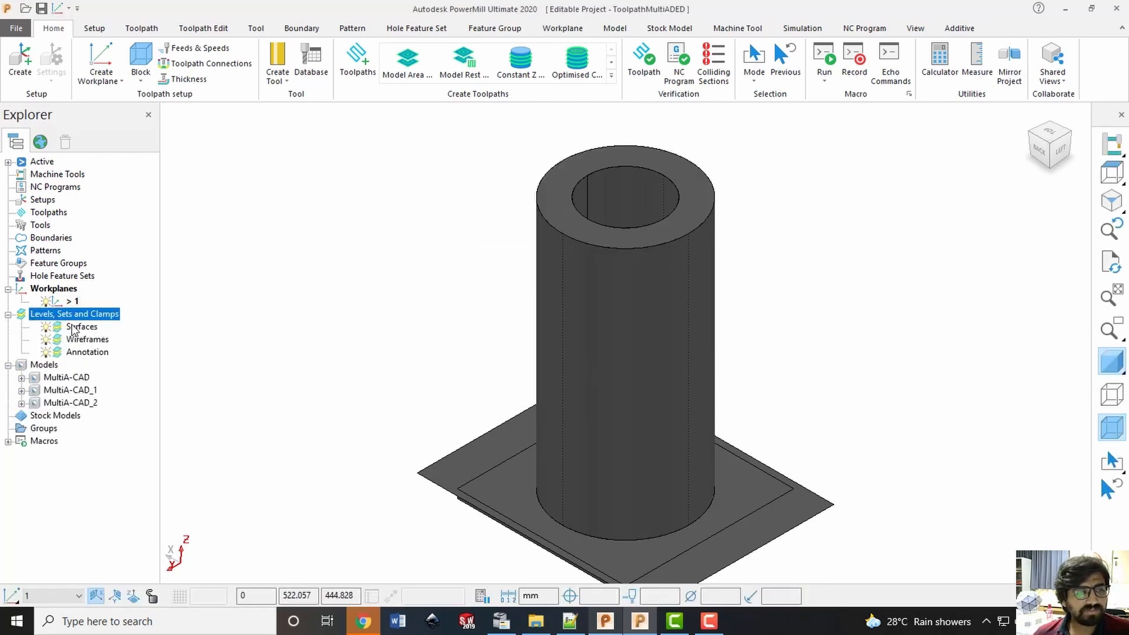
pyautogui.click(79, 327)
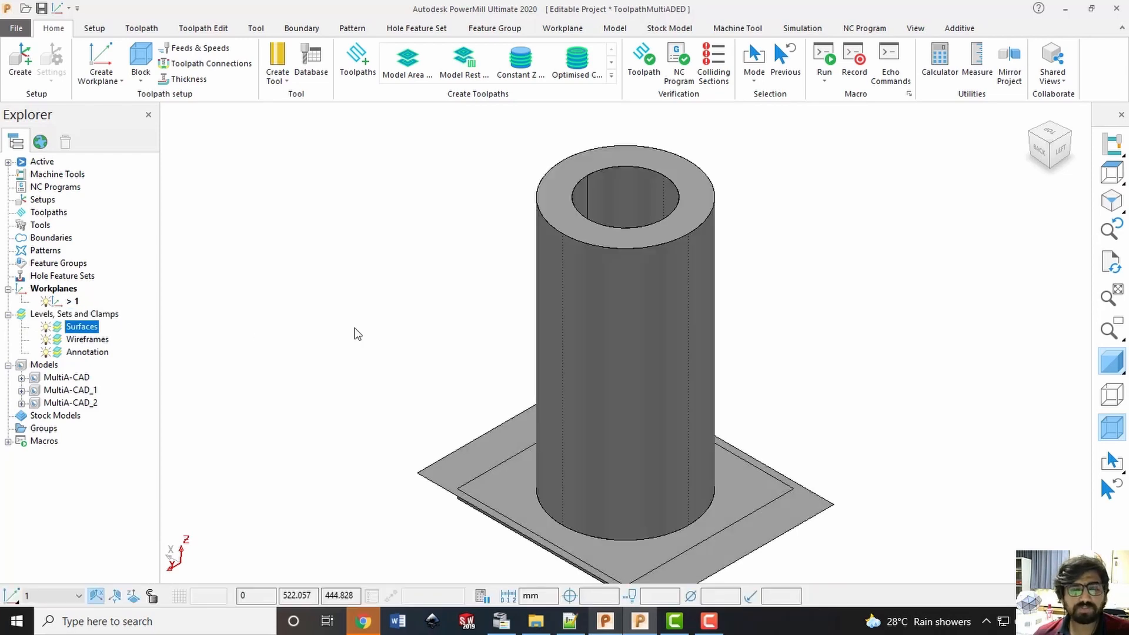
pyautogui.click(236, 264)
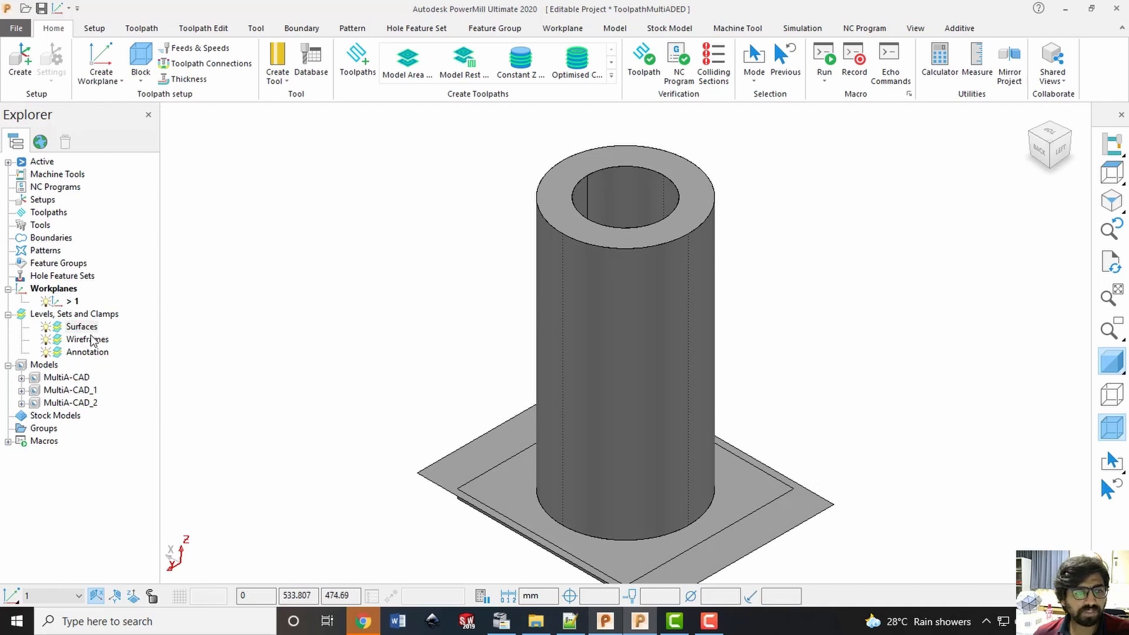
pyautogui.click(74, 328)
pyautogui.rightClick(73, 327)
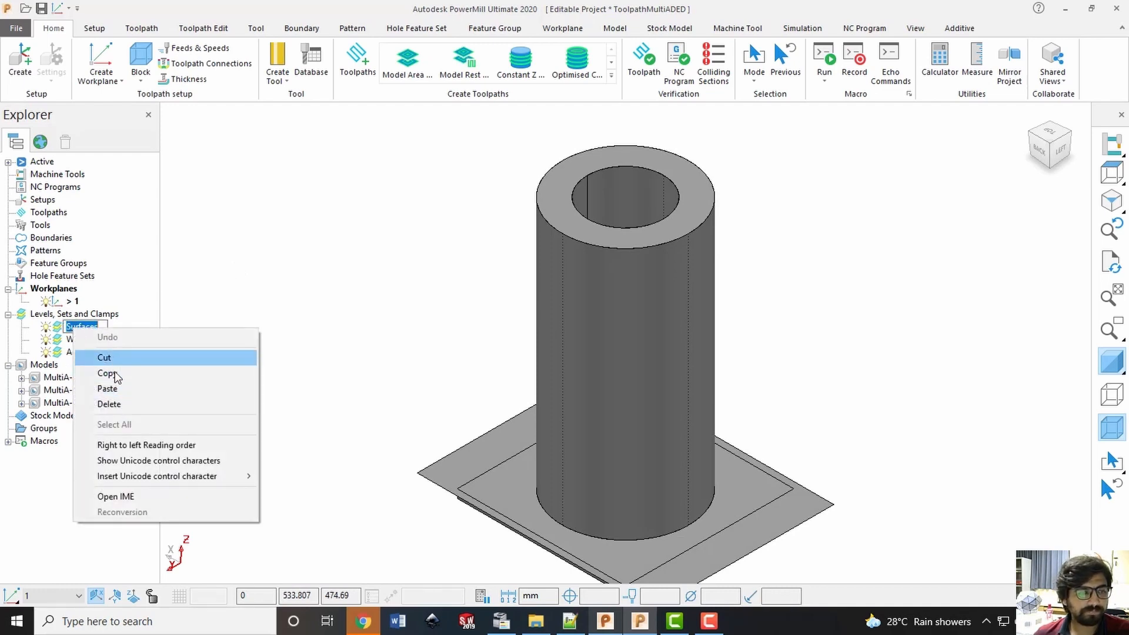
pyautogui.click(328, 273)
pyautogui.click(80, 336)
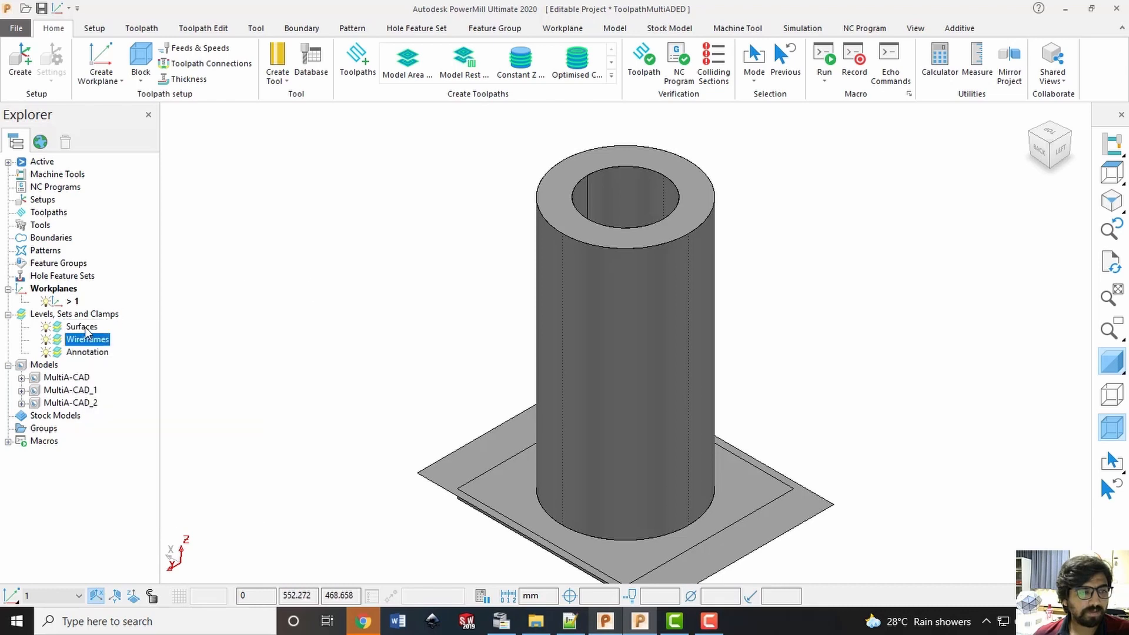
pyautogui.click(93, 327)
pyautogui.click(94, 327)
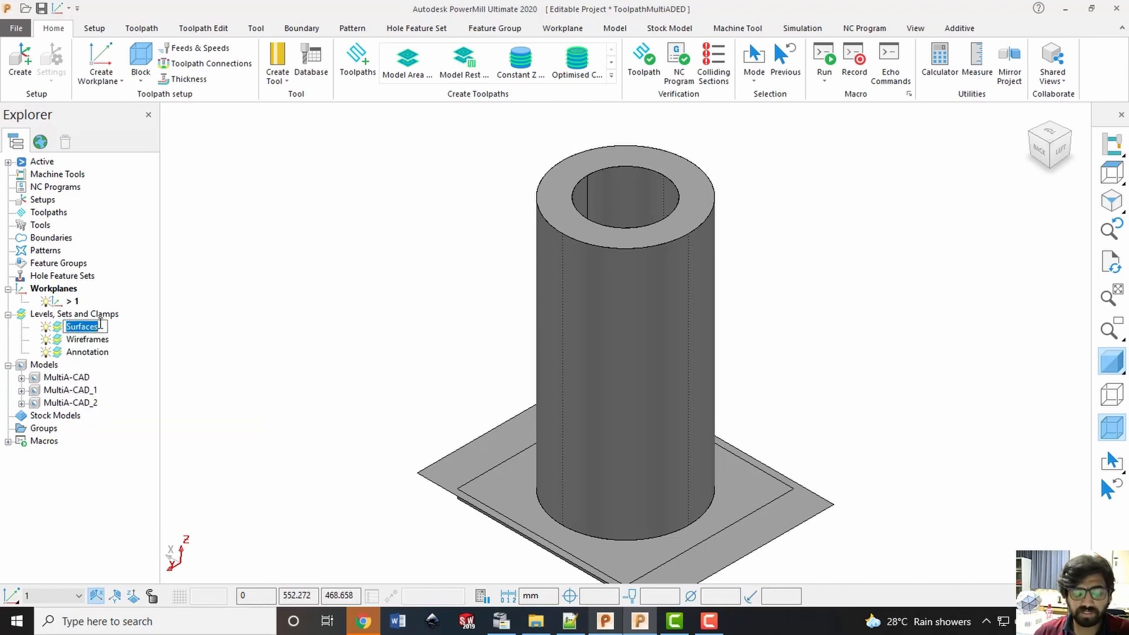
pyautogui.write('Center')
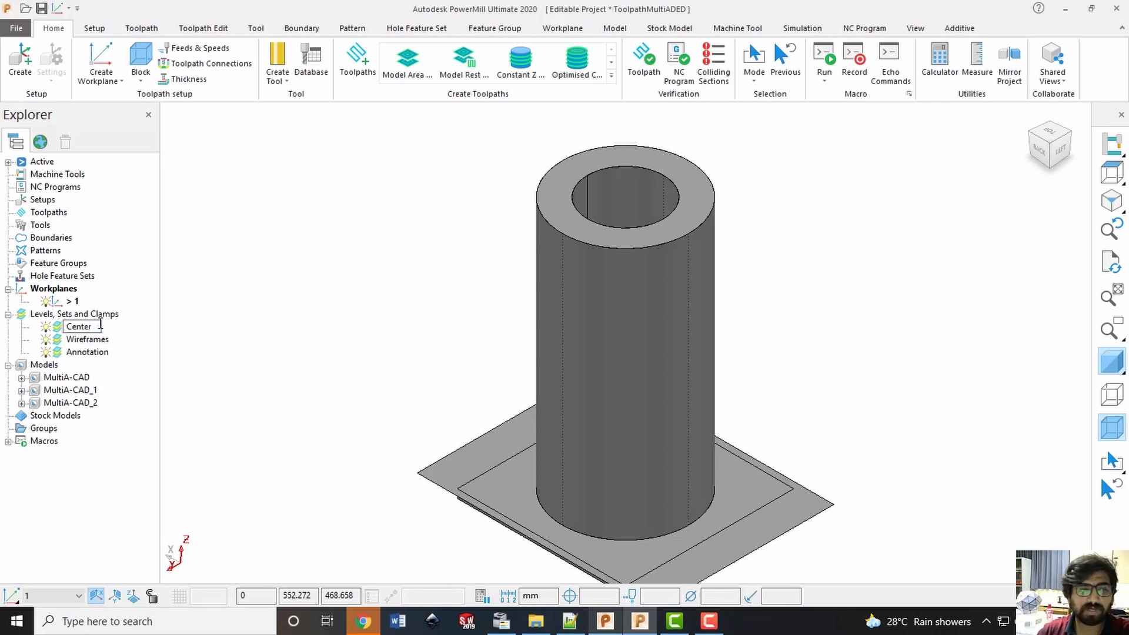
pyautogui.press('Return')
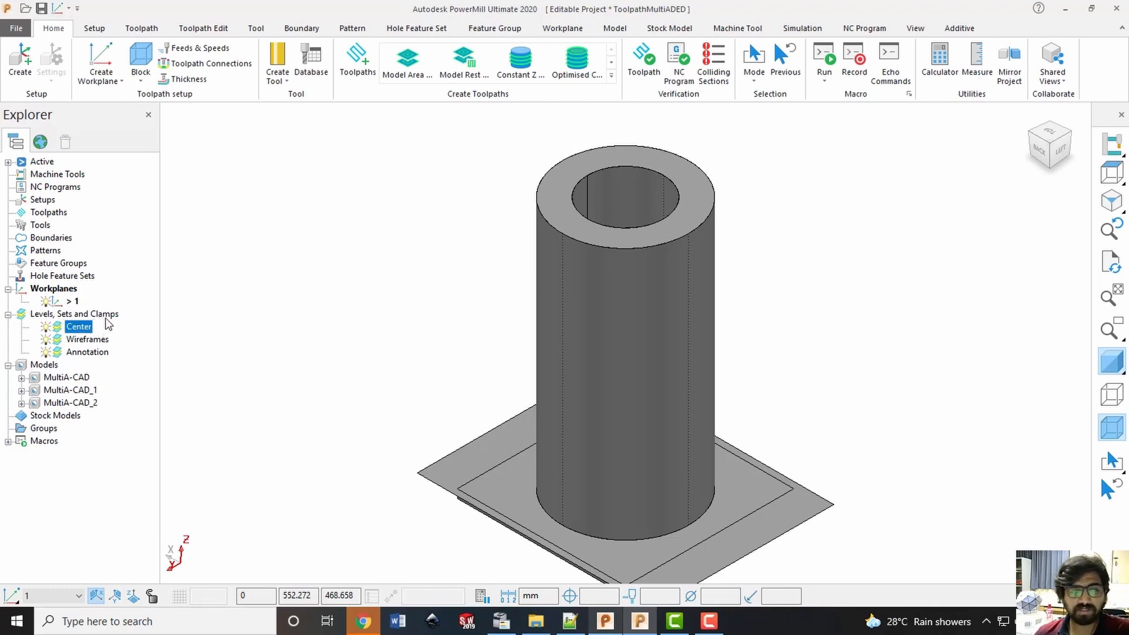
# Rename the Wireframes level to Substrate
pyautogui.click(88, 340)
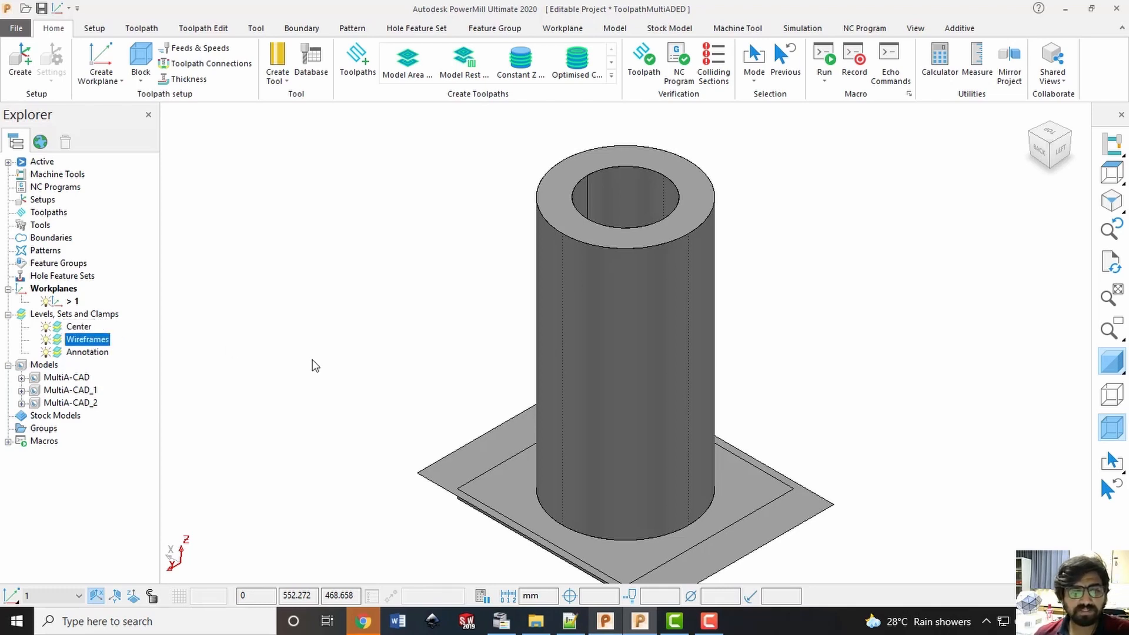
pyautogui.click(48, 341)
pyautogui.click(47, 341)
pyautogui.rightClick(67, 341)
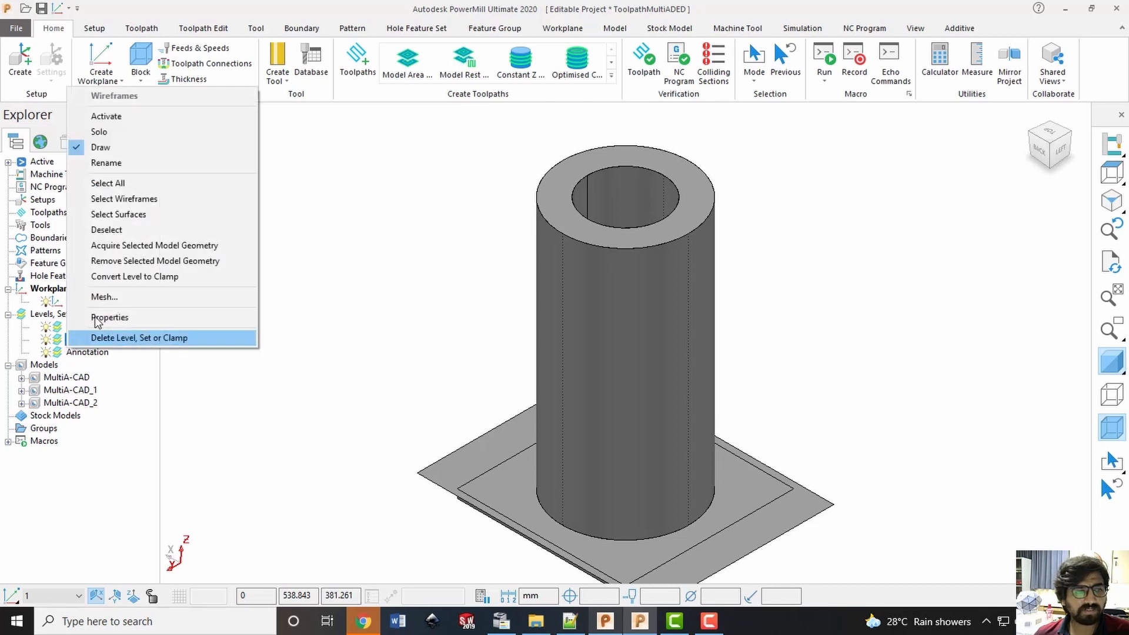
pyautogui.click(144, 163)
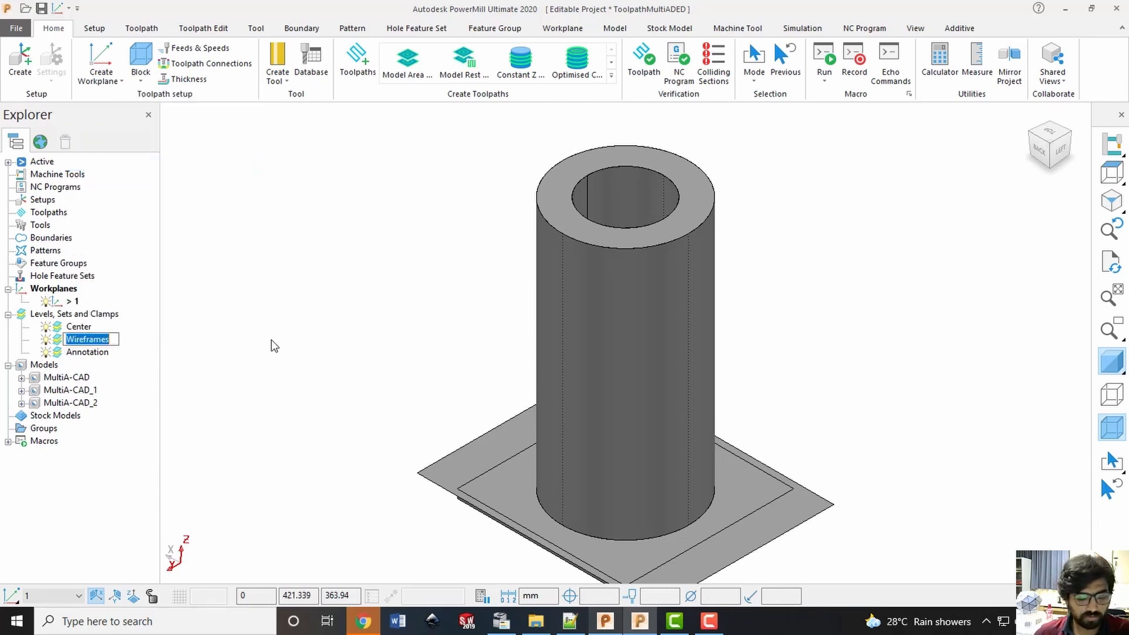
pyautogui.write('Substrate')
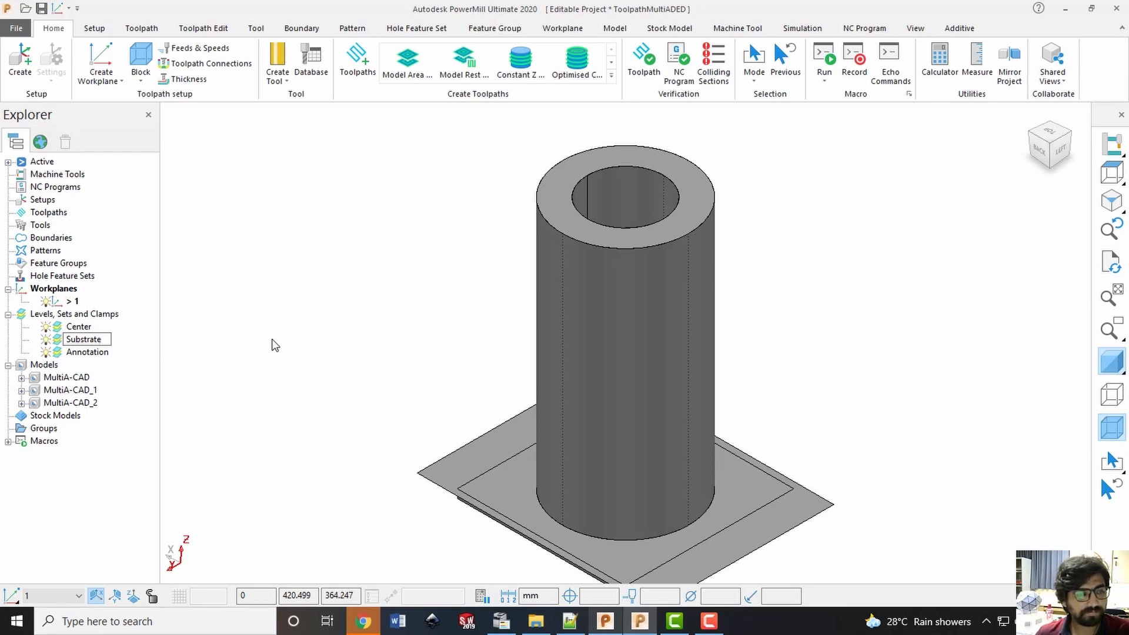
pyautogui.press('Return')
# Rename the Annotation level to Slicing Plane1 and save the project
pyautogui.click(85, 353)
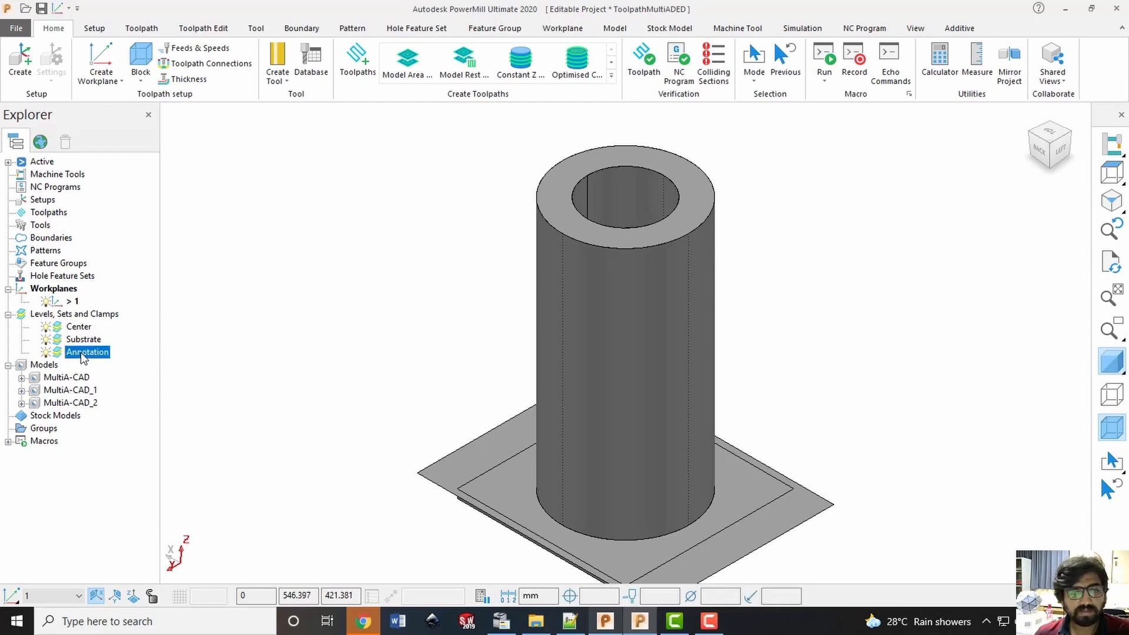
pyautogui.rightClick(82, 353)
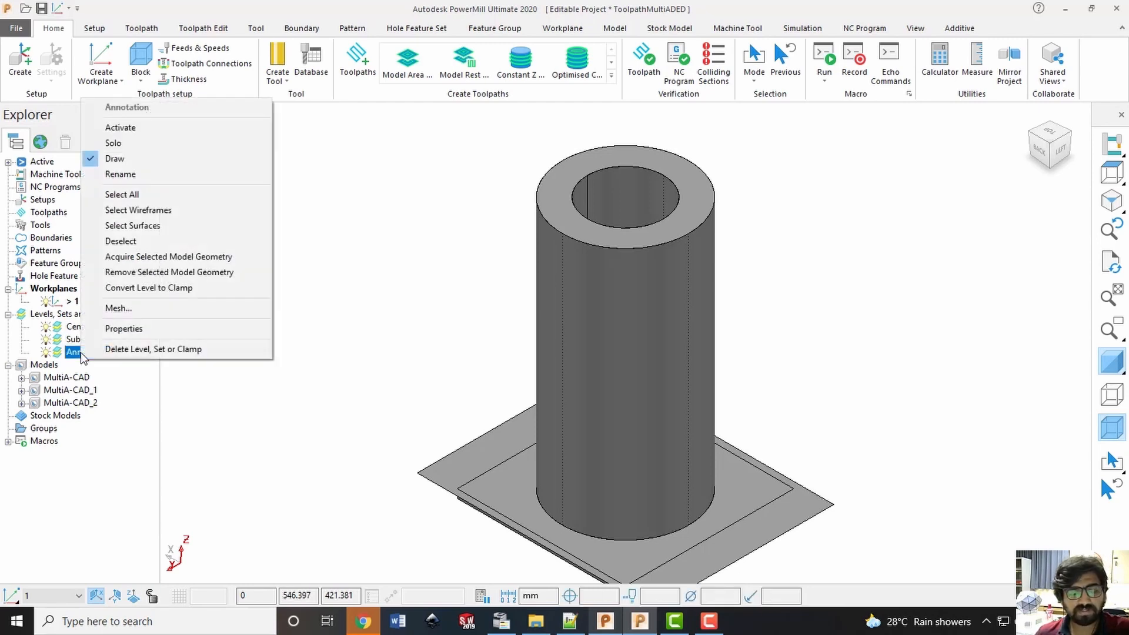
pyautogui.click(137, 174)
pyautogui.write('Sl')
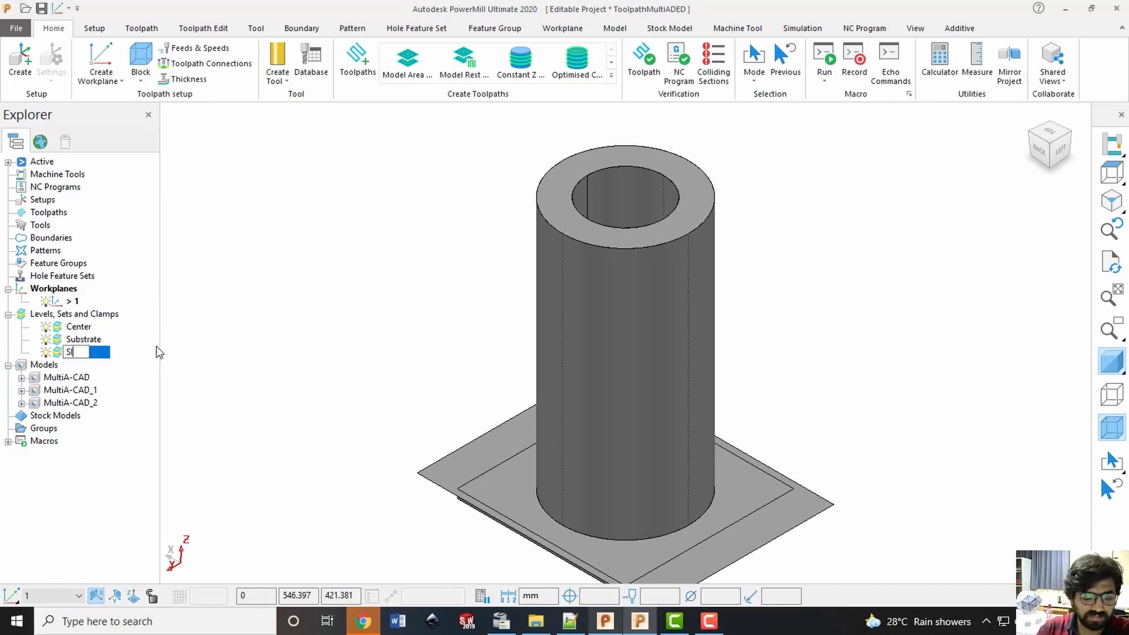
pyautogui.write('icing Pla')
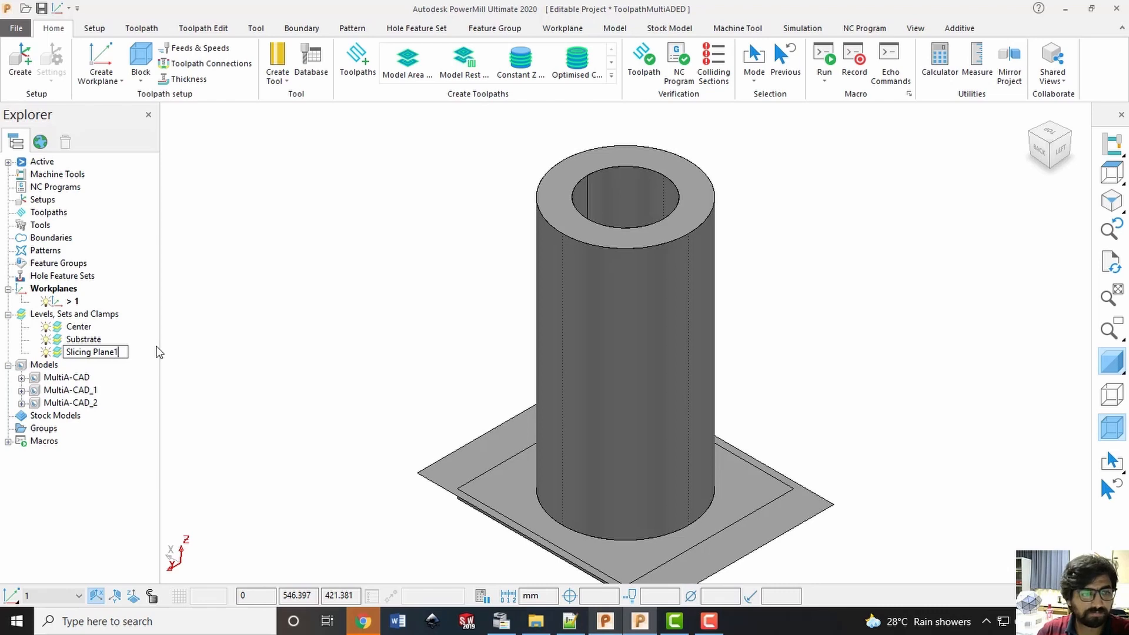
pyautogui.write('ne1')
pyautogui.press('Return')
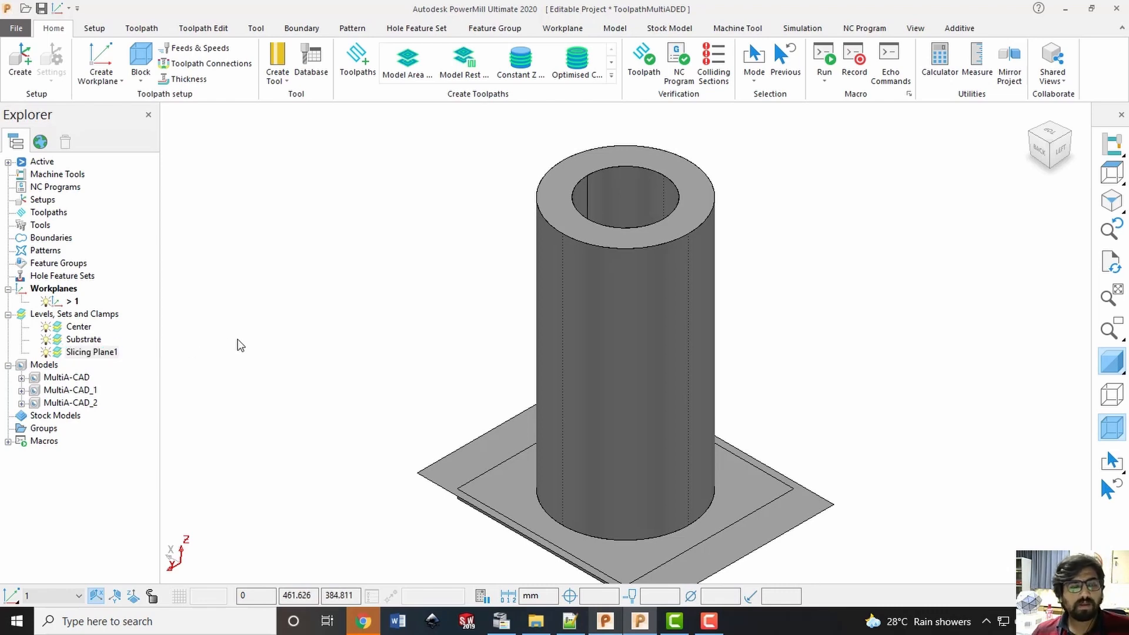
pyautogui.hotkey('ctrl', 's')
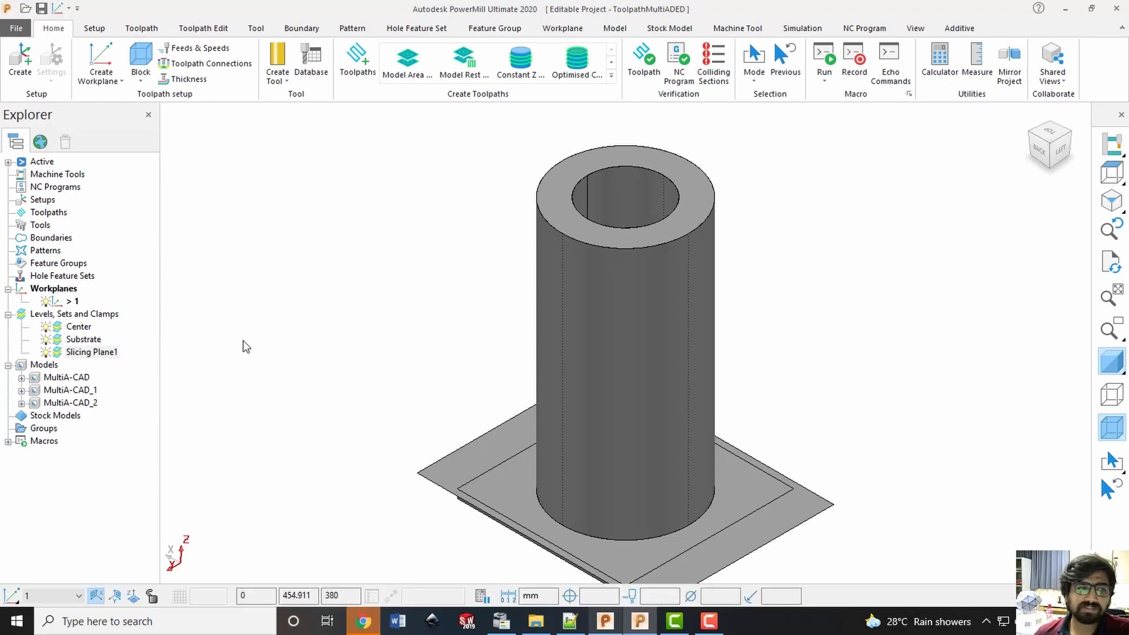
# Start an additive Feature Construction toolpath with base type Plane and Slicing Plane1 as the base surface
pyautogui.click(965, 29)
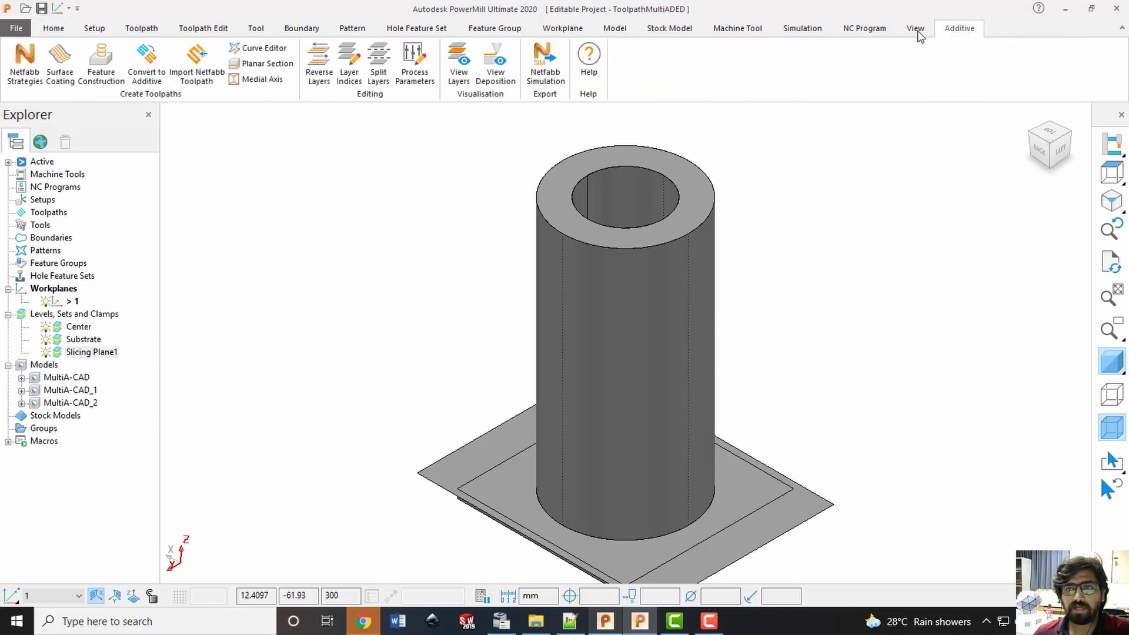
pyautogui.click(103, 62)
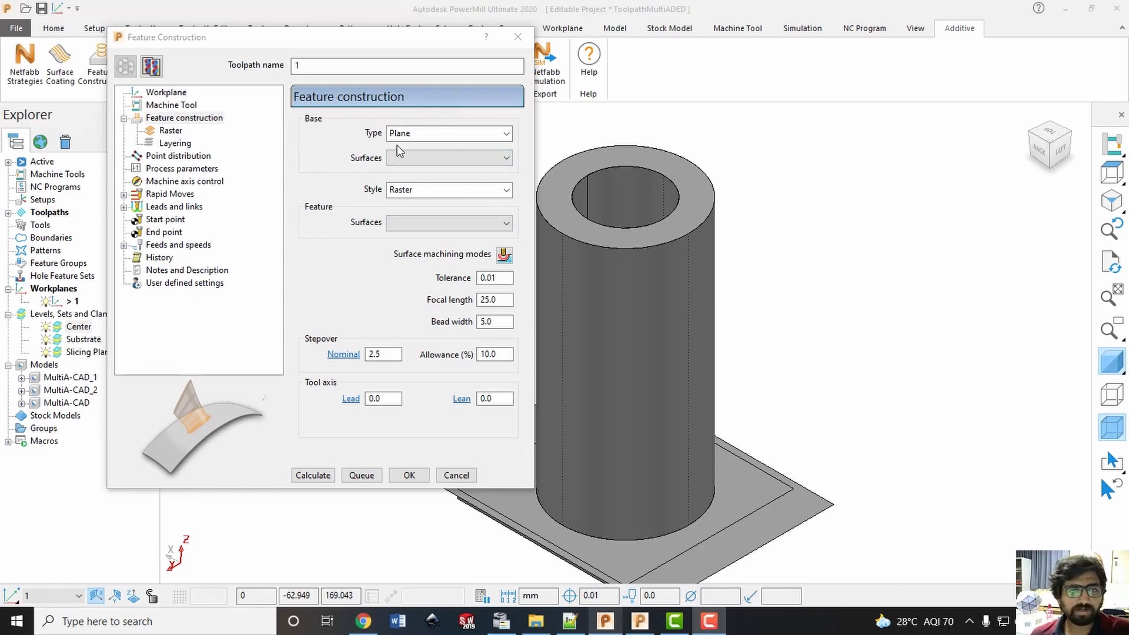
pyautogui.click(425, 134)
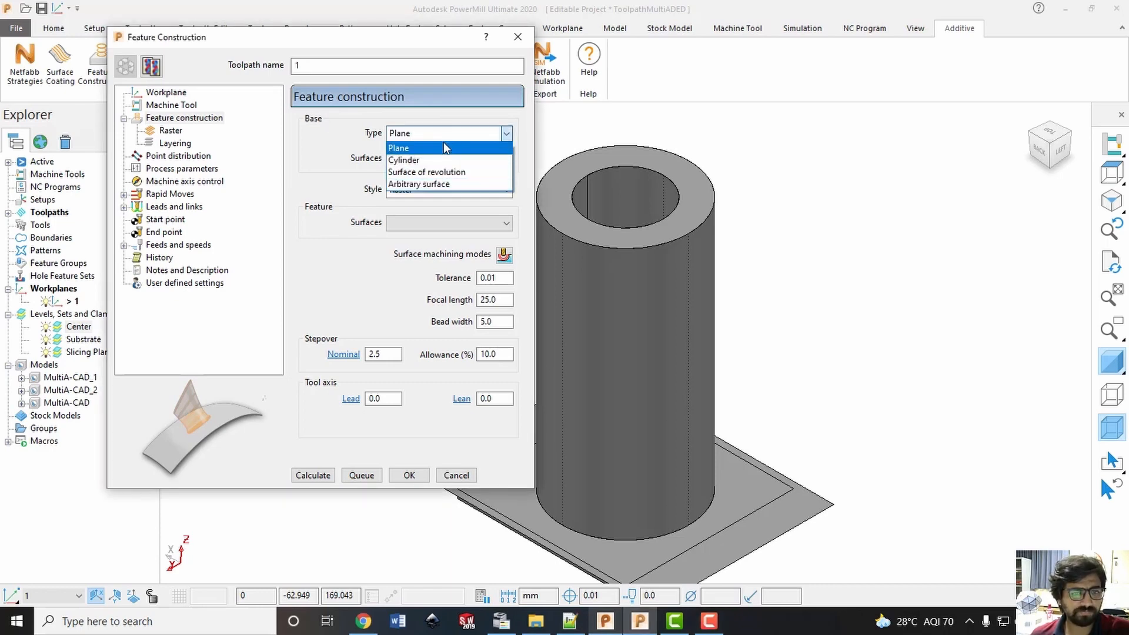
pyautogui.click(457, 133)
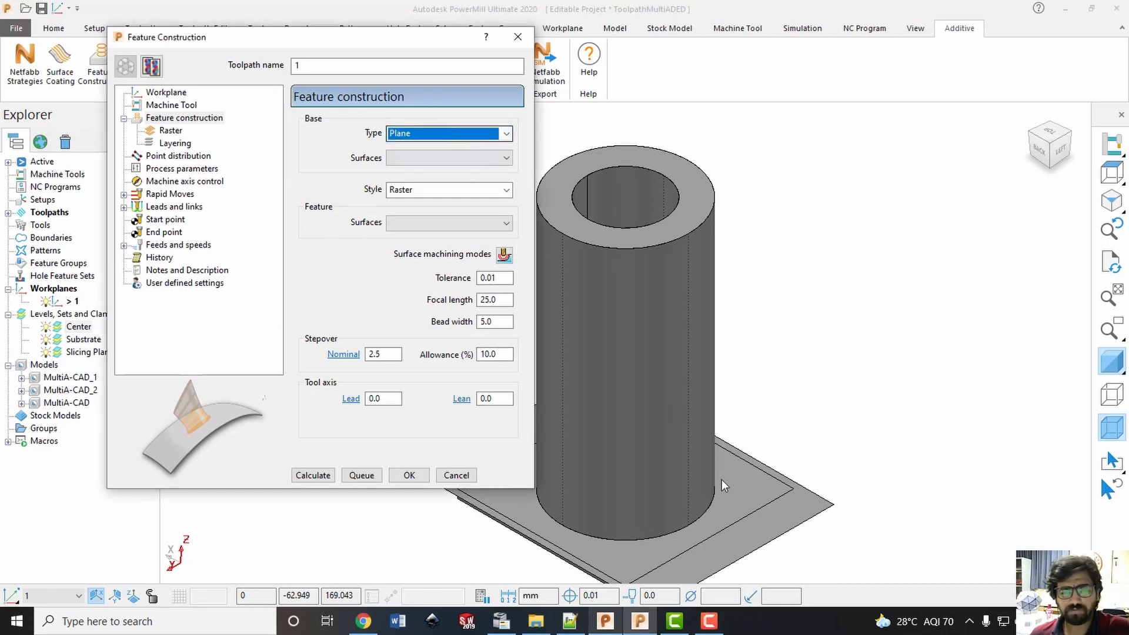
pyautogui.click(469, 158)
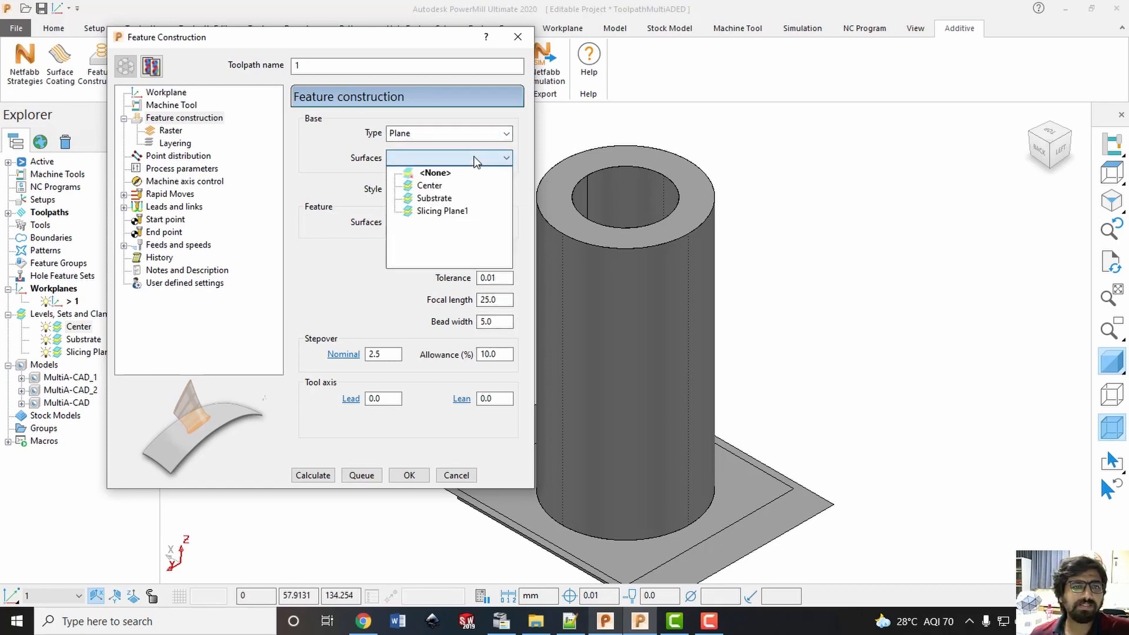
pyautogui.click(429, 212)
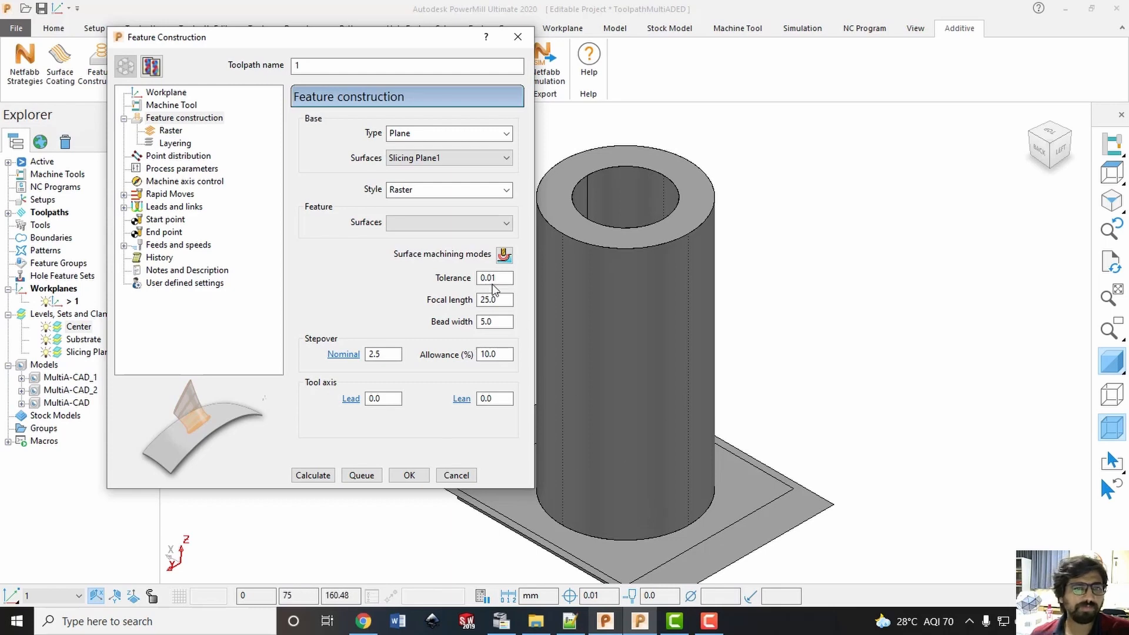
# Set the construction style to Offset and choose the Center level as the feature surfaces
pyautogui.click(422, 190)
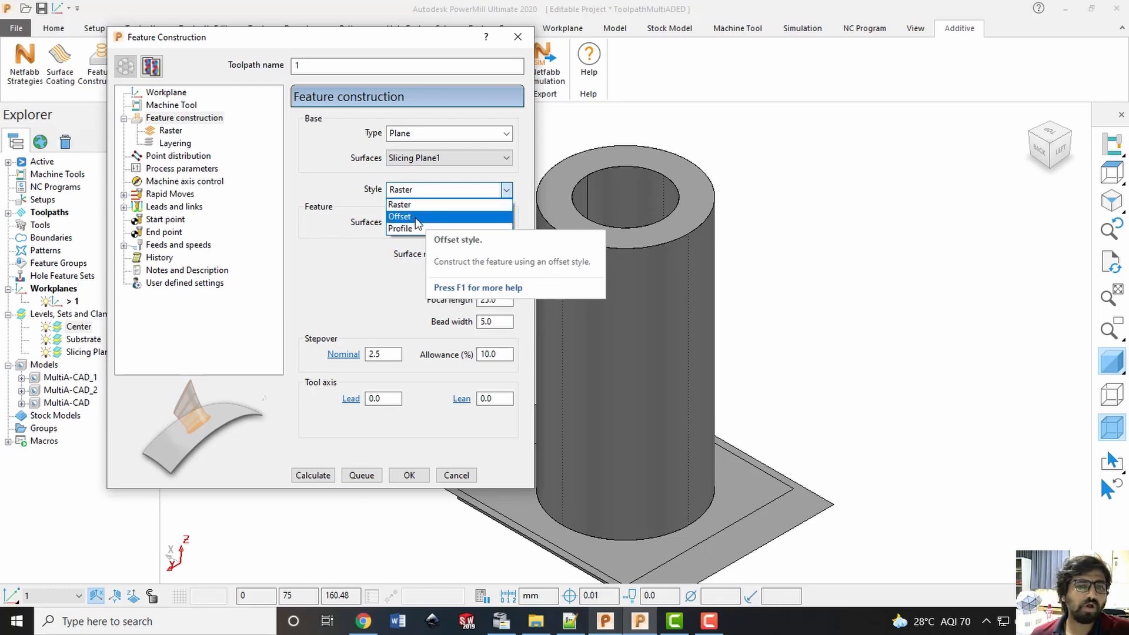
pyautogui.click(415, 217)
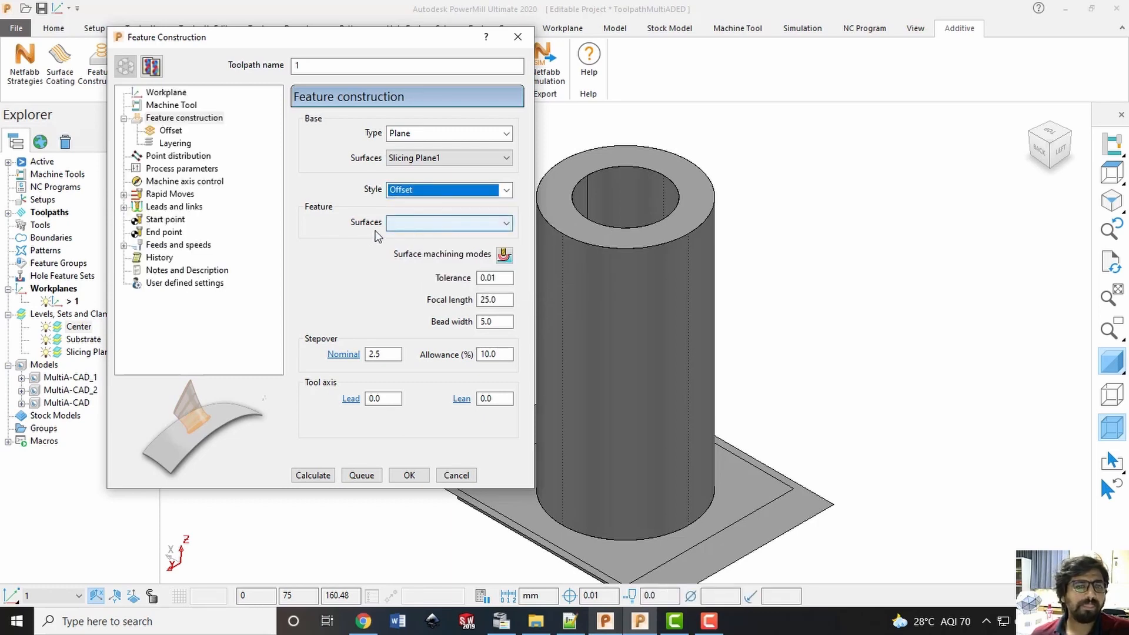
pyautogui.click(447, 223)
pyautogui.click(339, 241)
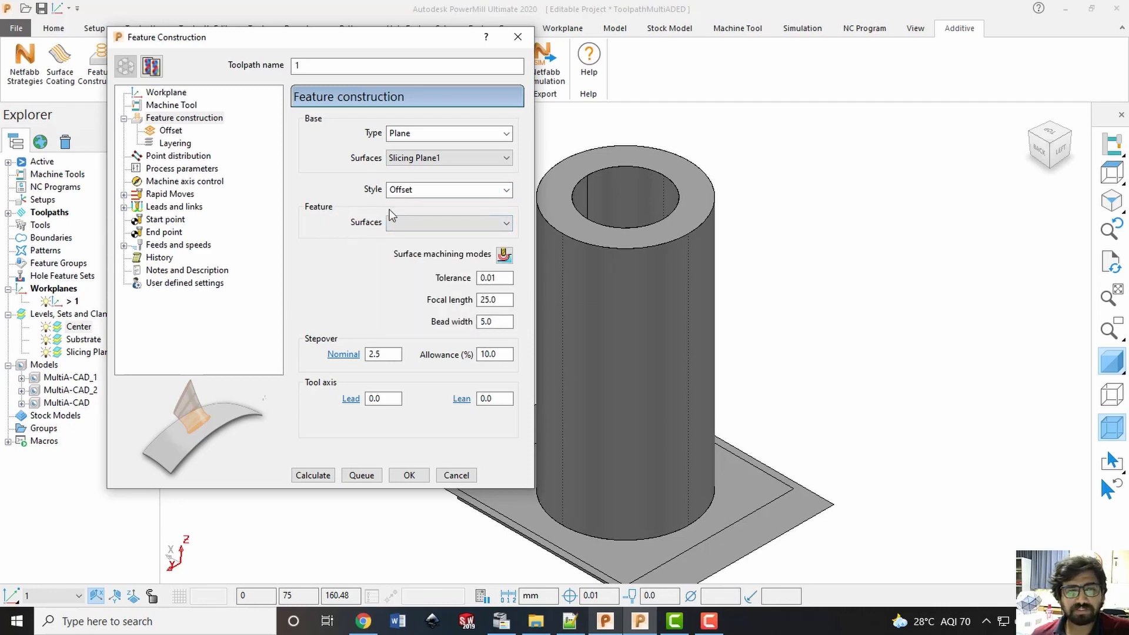
pyautogui.click(425, 223)
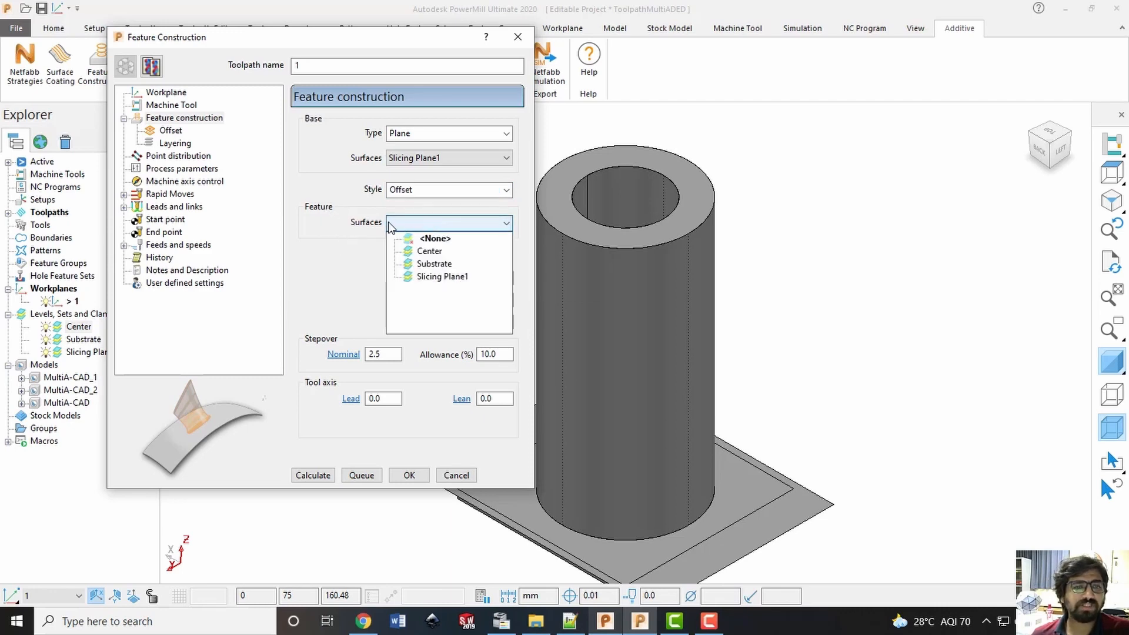
pyautogui.click(428, 252)
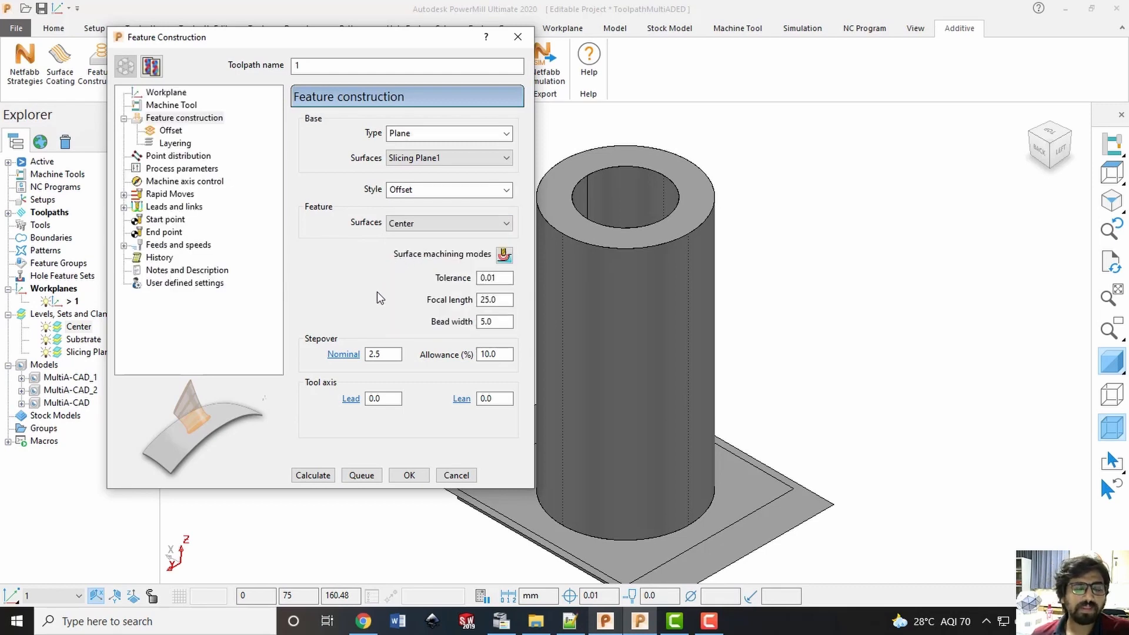
pyautogui.click(508, 277)
pyautogui.click(493, 299)
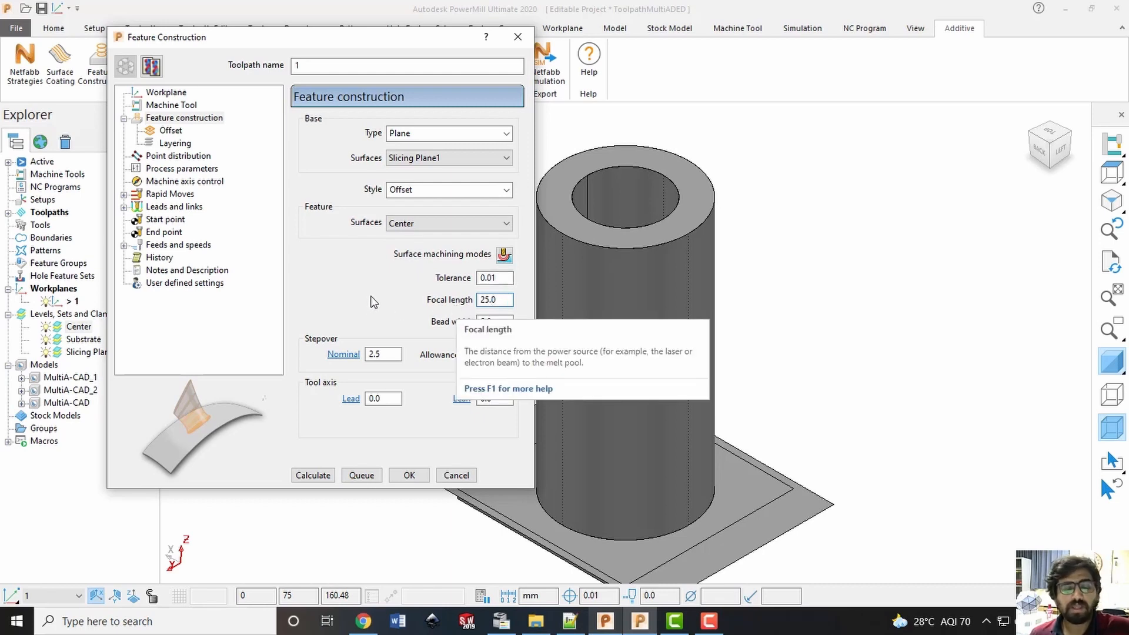
pyautogui.press('Tab')
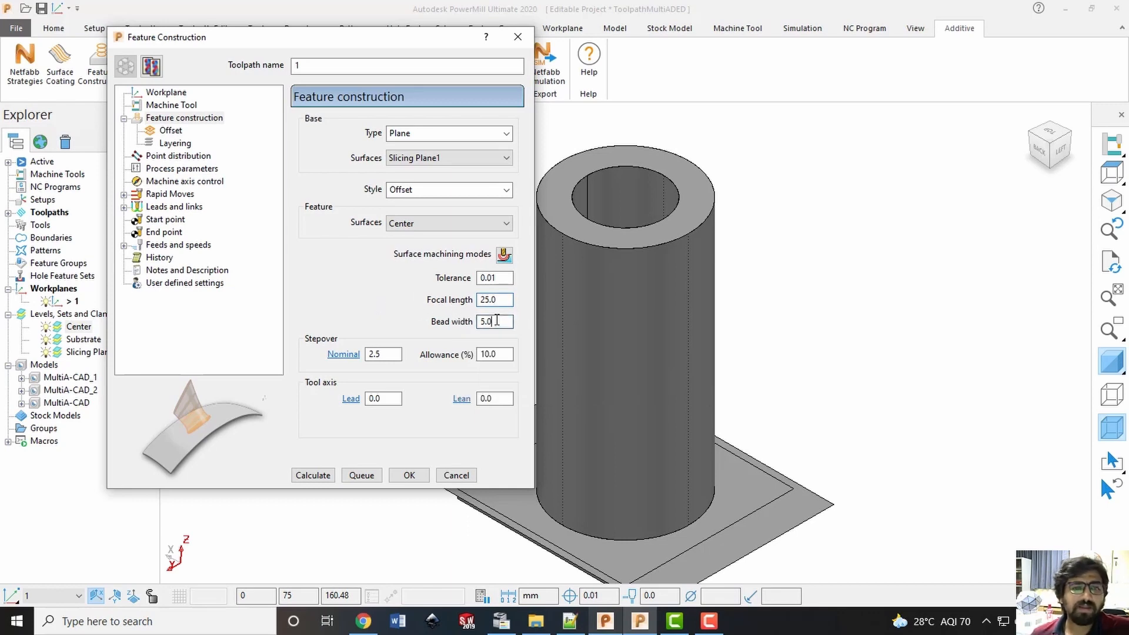
pyautogui.click(400, 355)
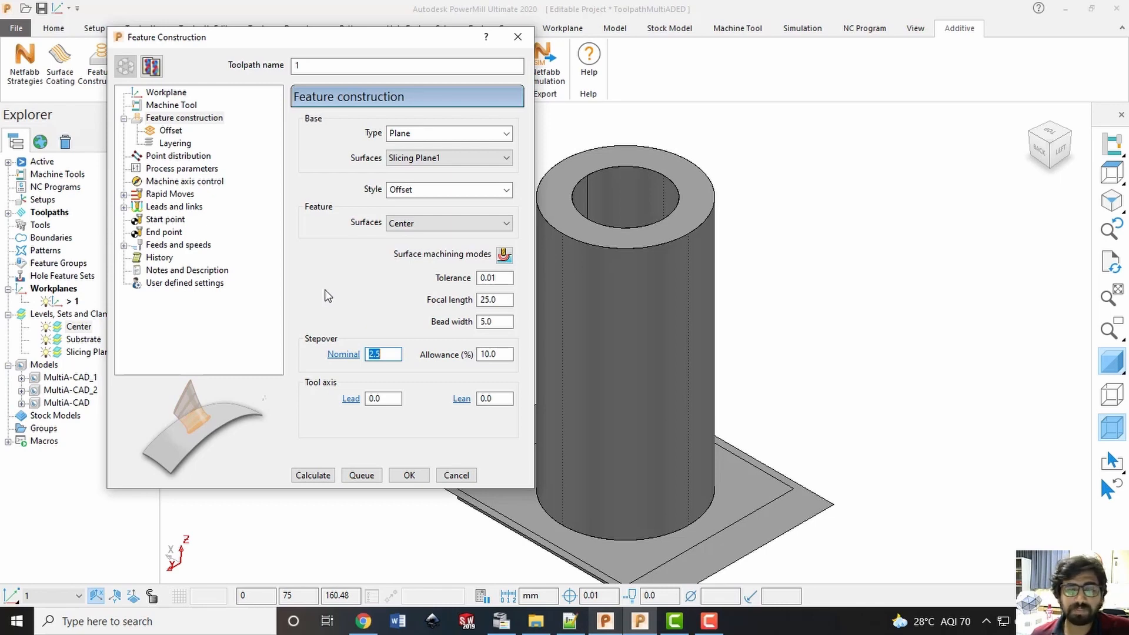
# Configure the offset settings with Medial axis as the drive curve and Inside out as the direction
pyautogui.click(172, 131)
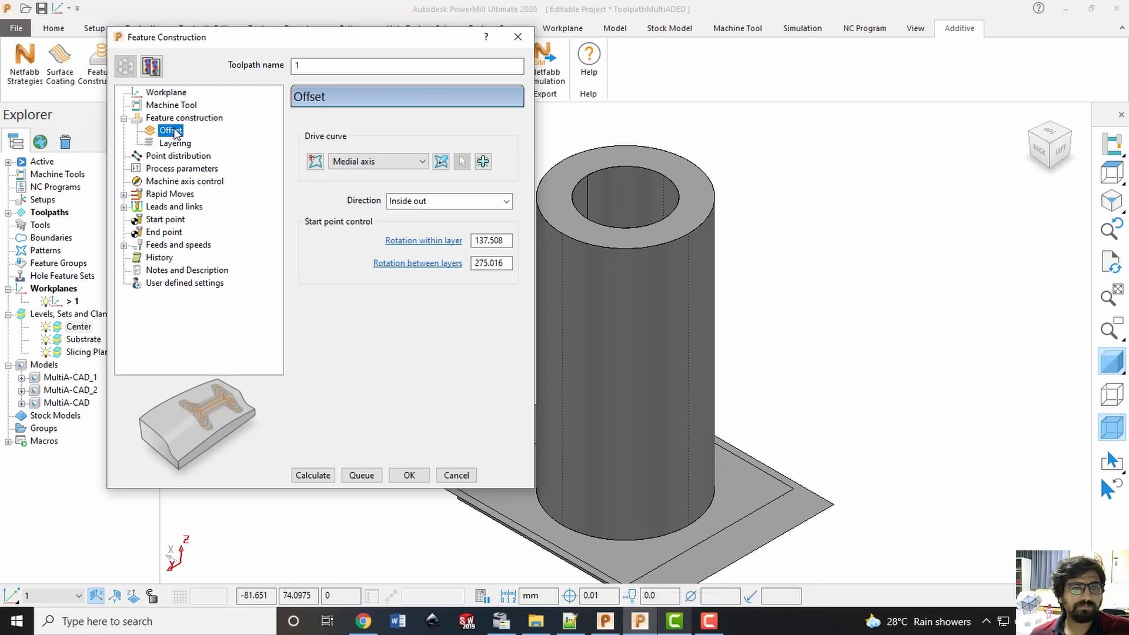
pyautogui.click(368, 168)
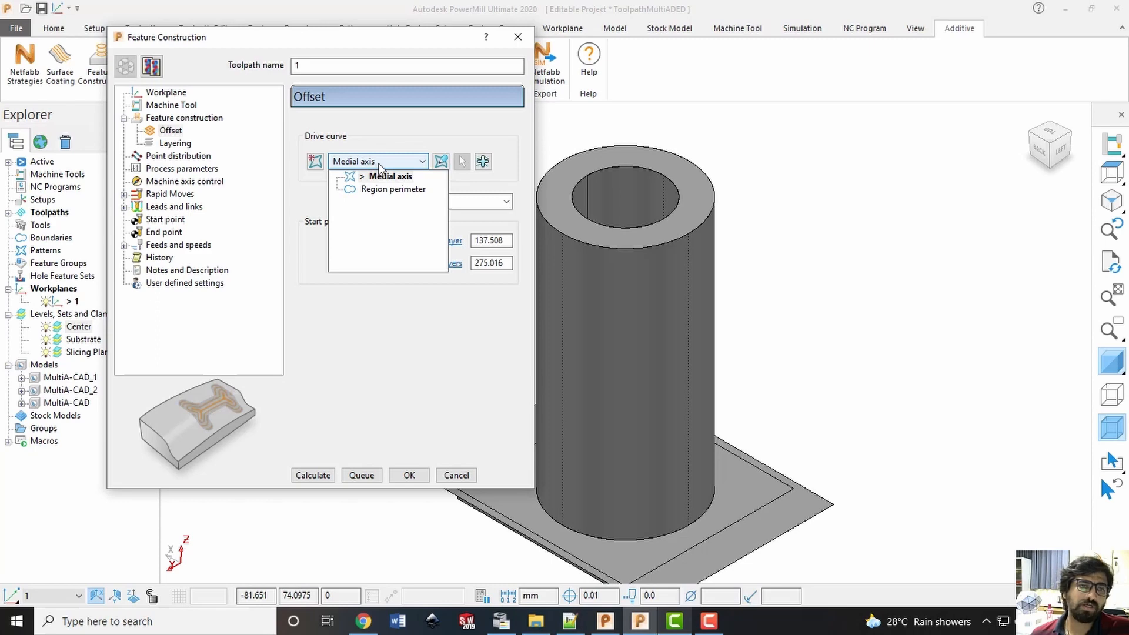
pyautogui.click(381, 168)
pyautogui.click(505, 201)
pyautogui.click(505, 203)
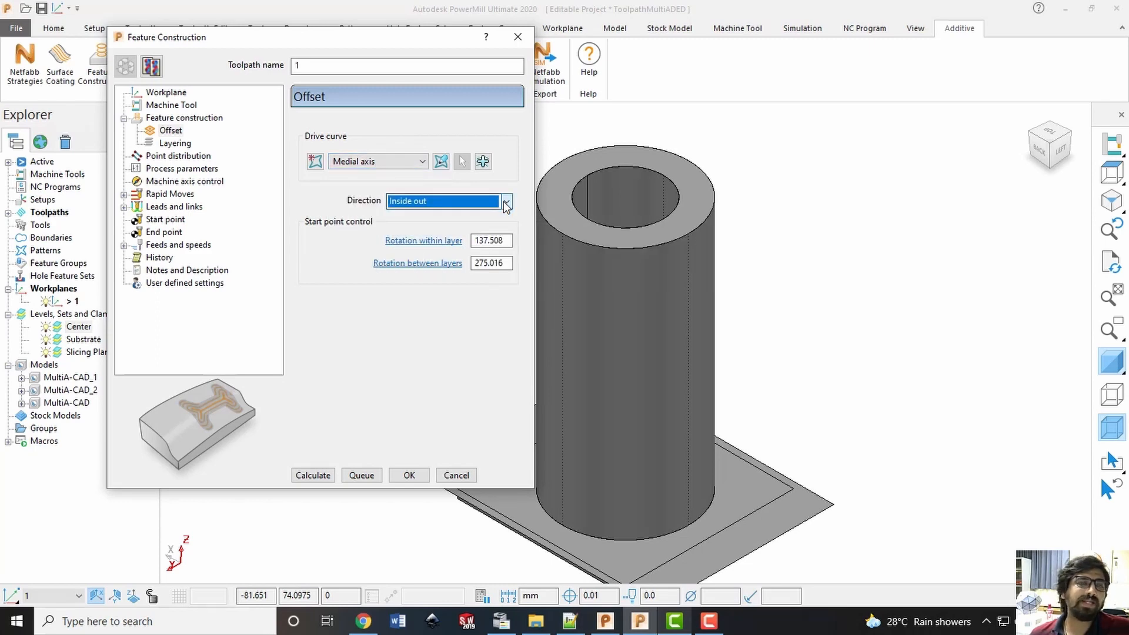
pyautogui.click(505, 202)
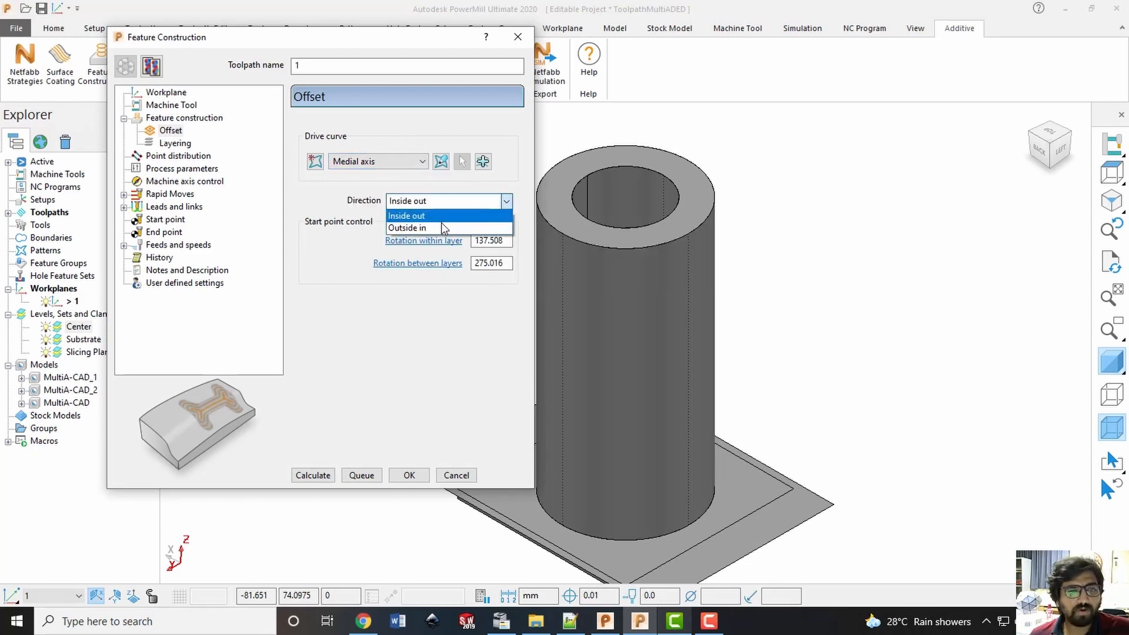
pyautogui.click(479, 218)
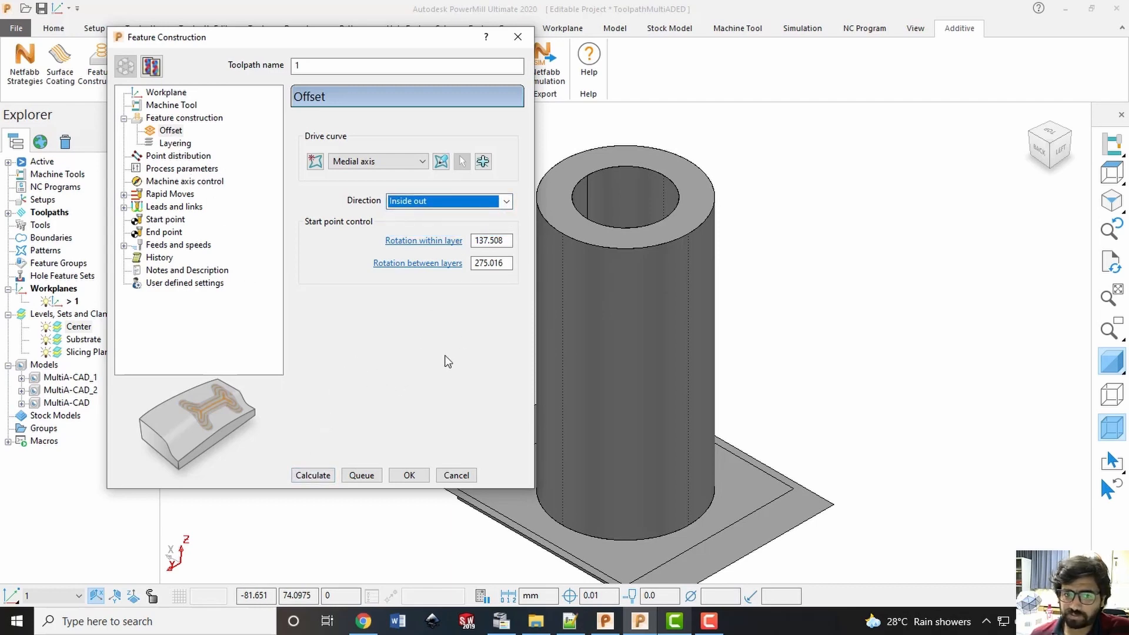
# Define the layering by Feature extent and set the default layer thickness to 20
pyautogui.click(176, 144)
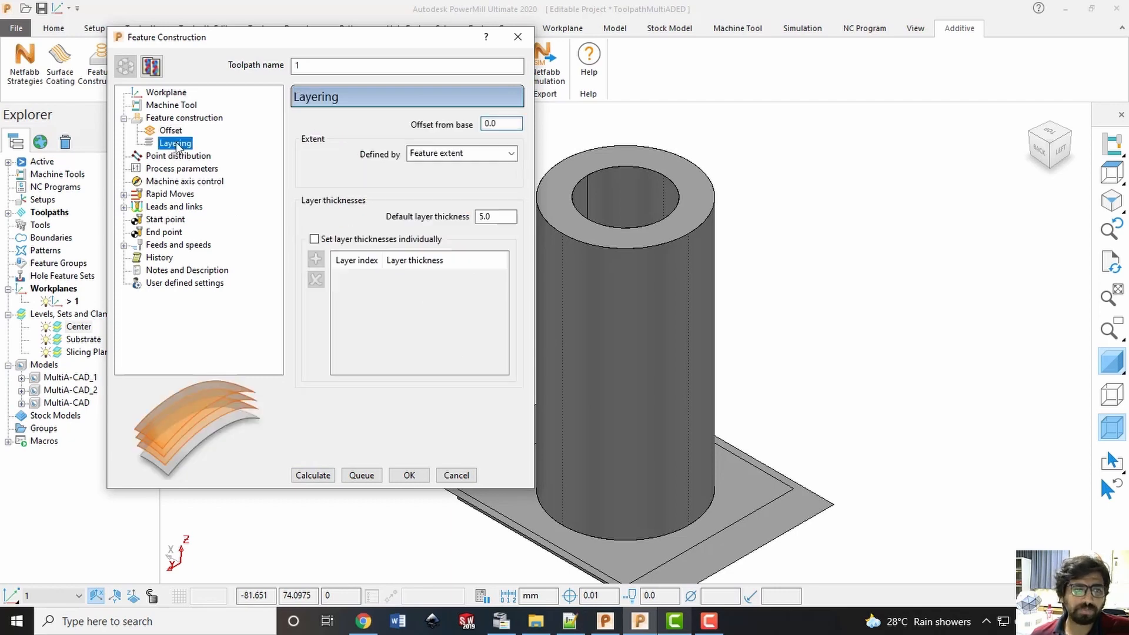
pyautogui.doubleClick(503, 124)
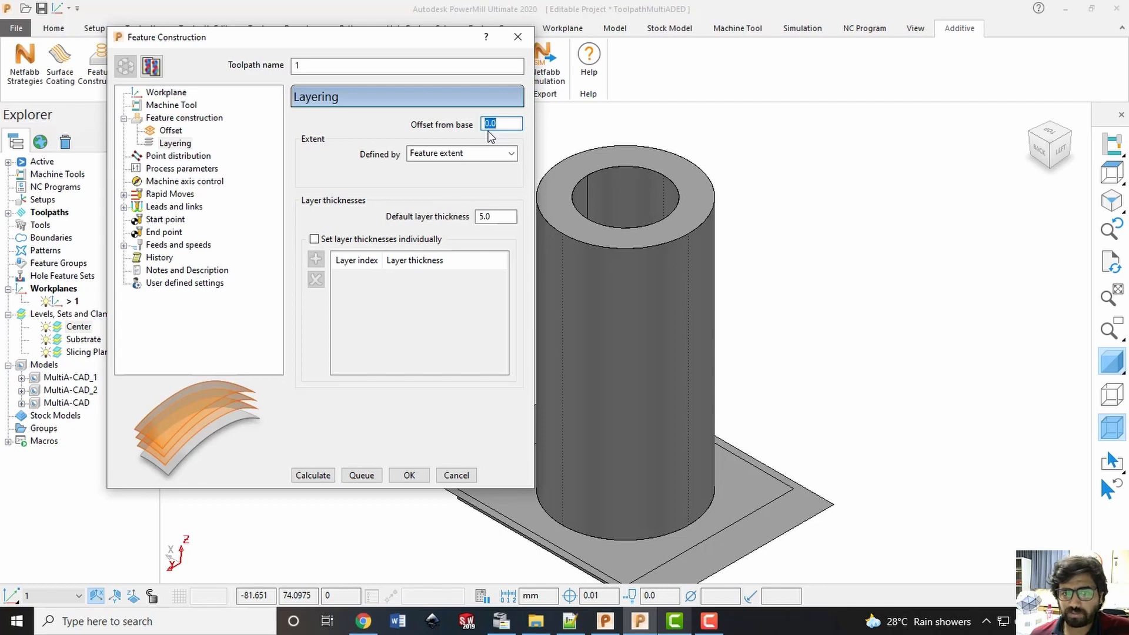
pyautogui.click(511, 153)
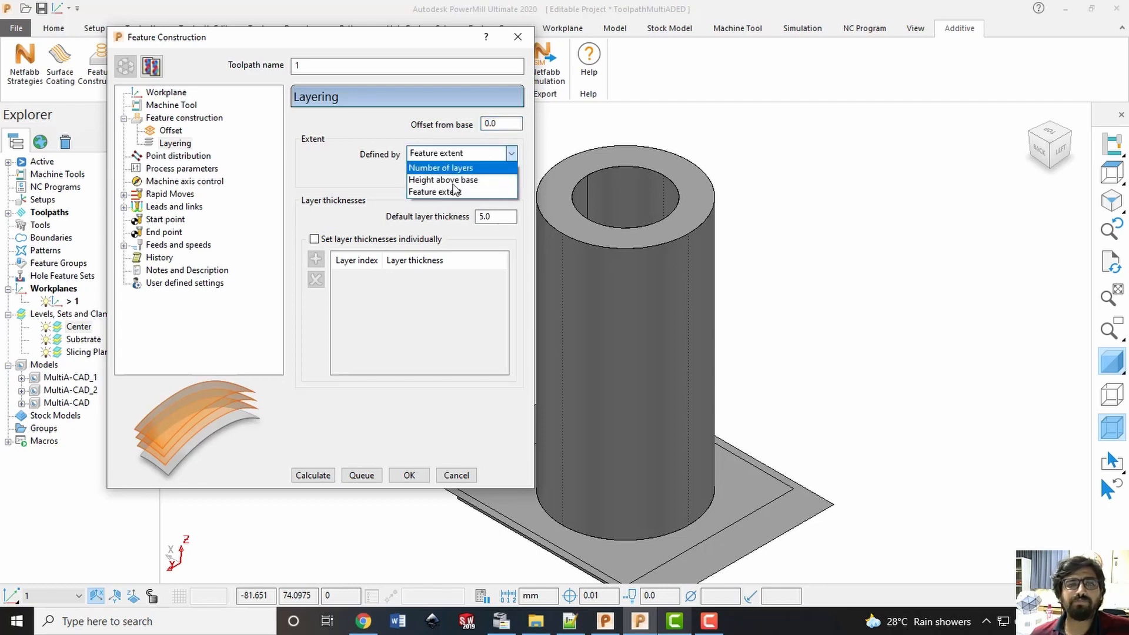
pyautogui.click(447, 188)
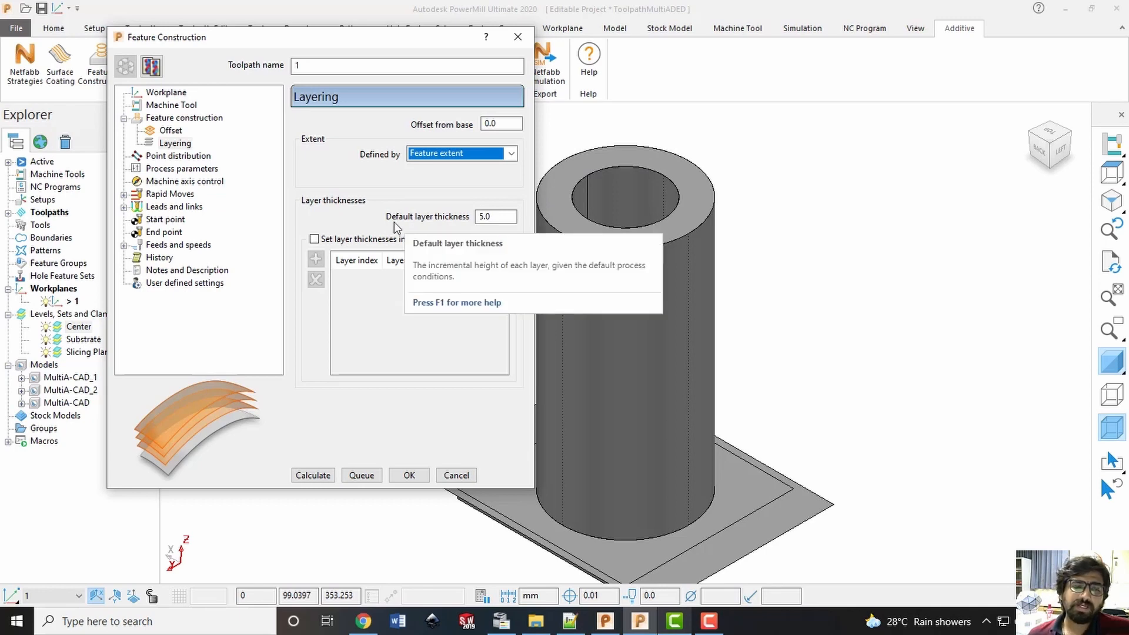
pyautogui.doubleClick(496, 217)
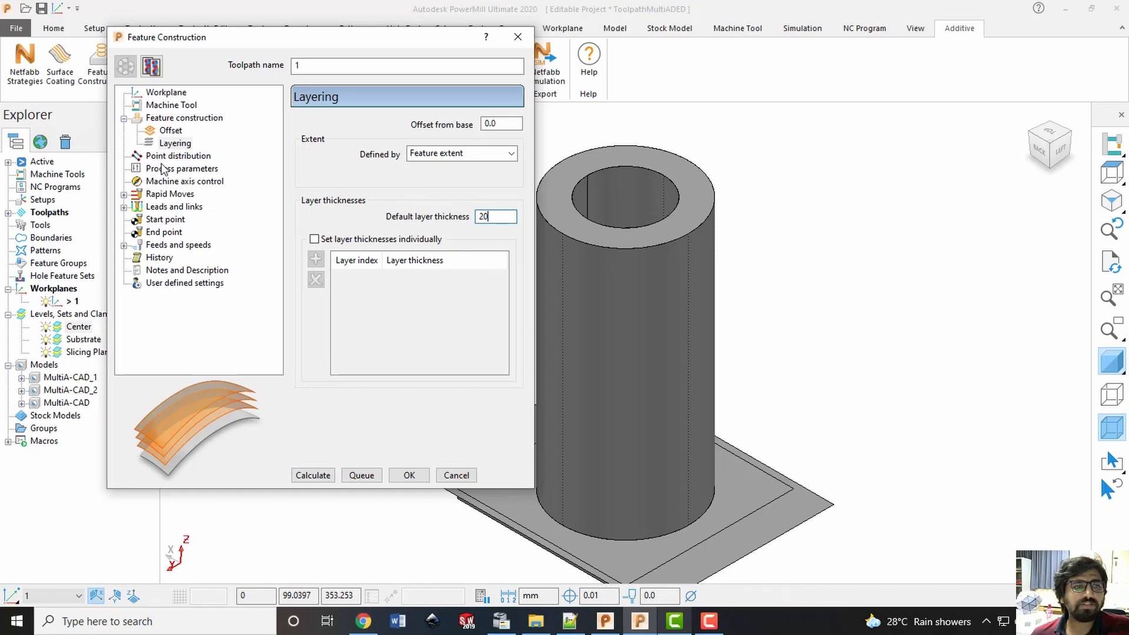
# Check the remaining toolpath settings, calculate the Feature Construction toolpath for the central cylinder and close the dialog
pyautogui.click(163, 157)
pyautogui.click(170, 171)
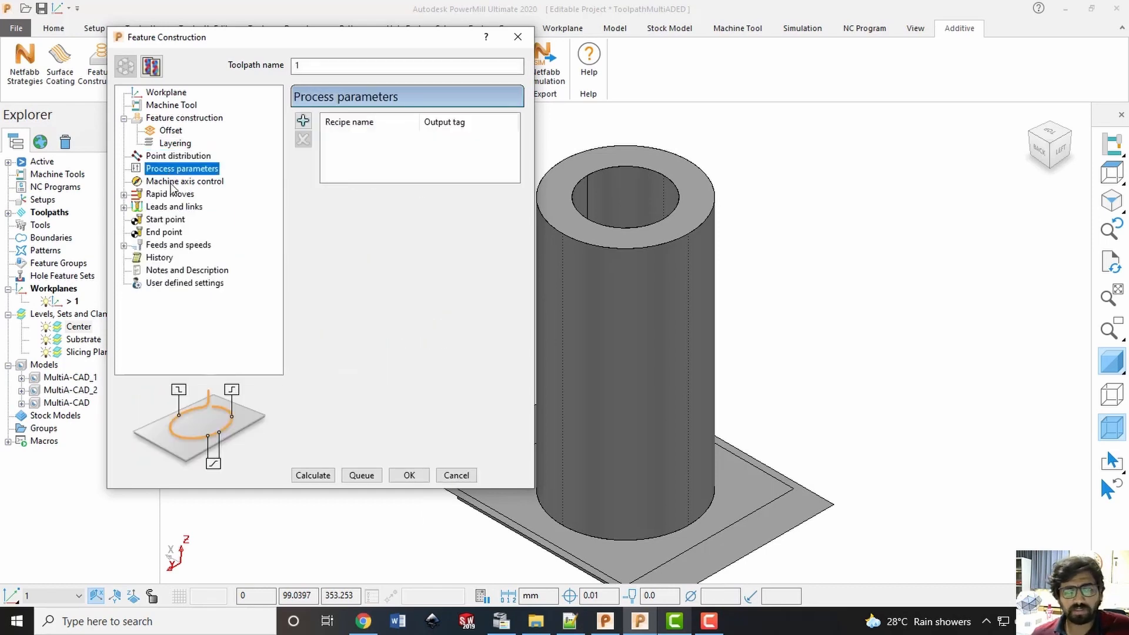
pyautogui.click(172, 182)
pyautogui.click(174, 130)
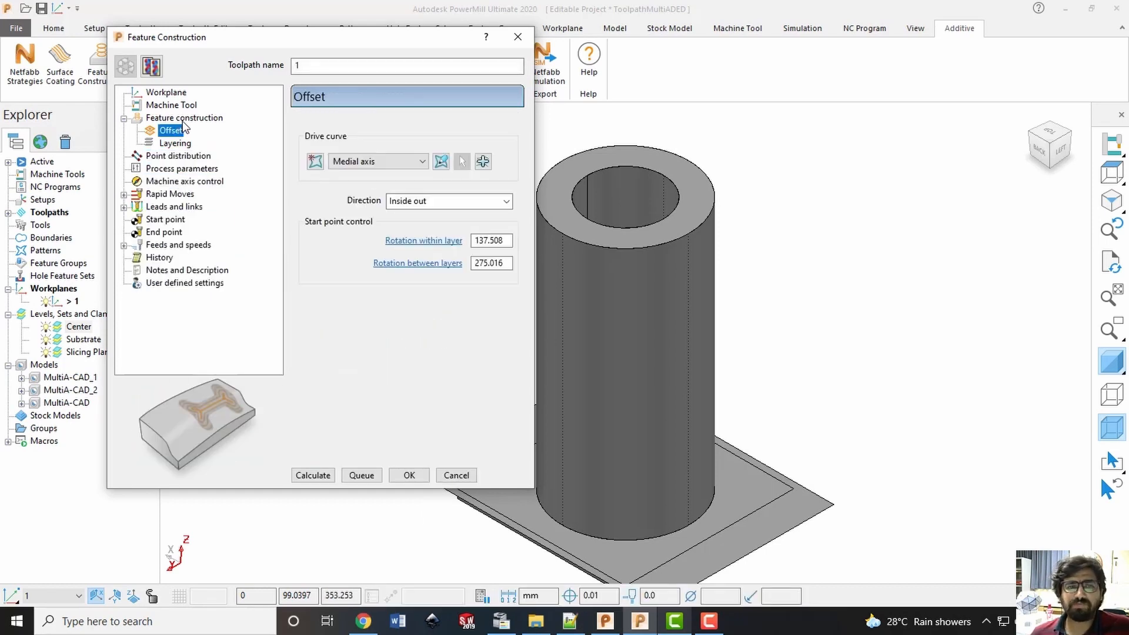
pyautogui.click(183, 119)
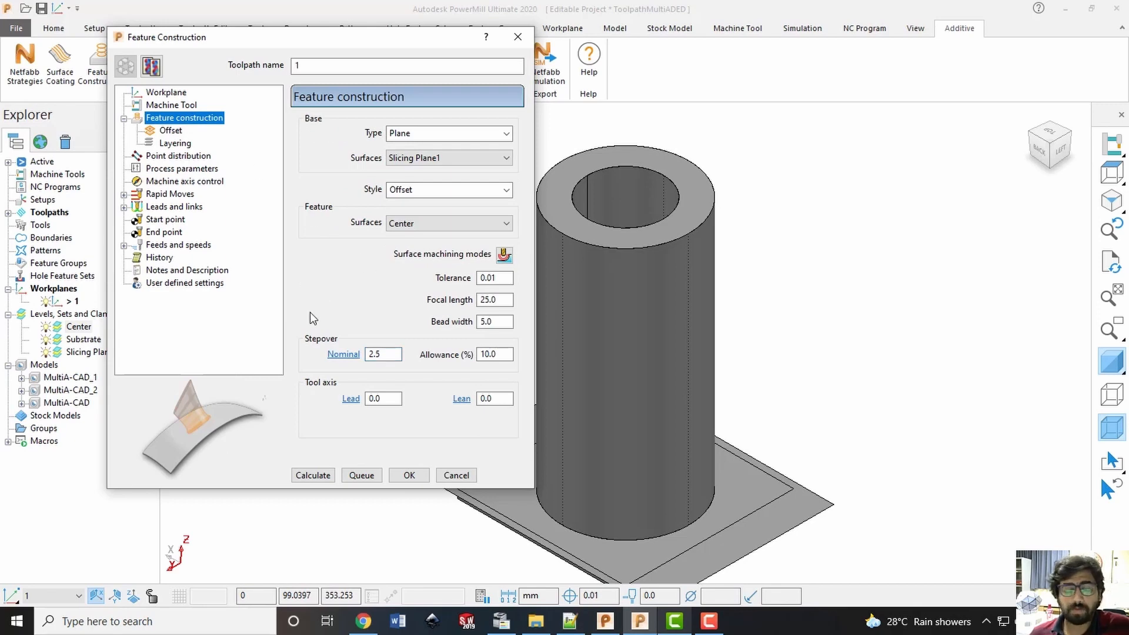
pyautogui.click(302, 475)
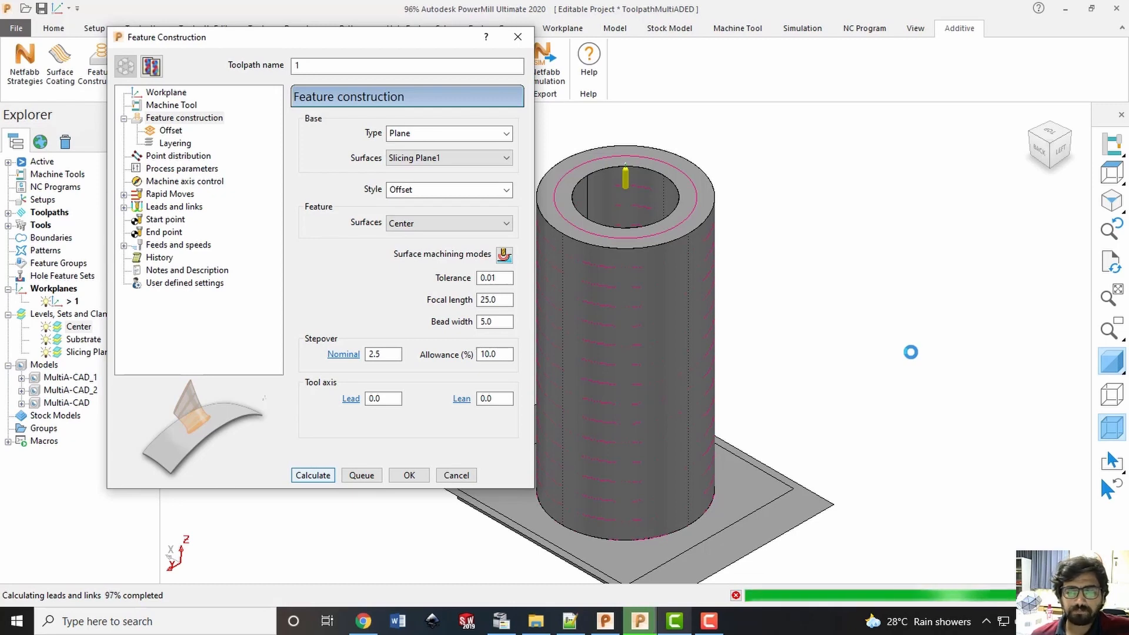
pyautogui.click(461, 474)
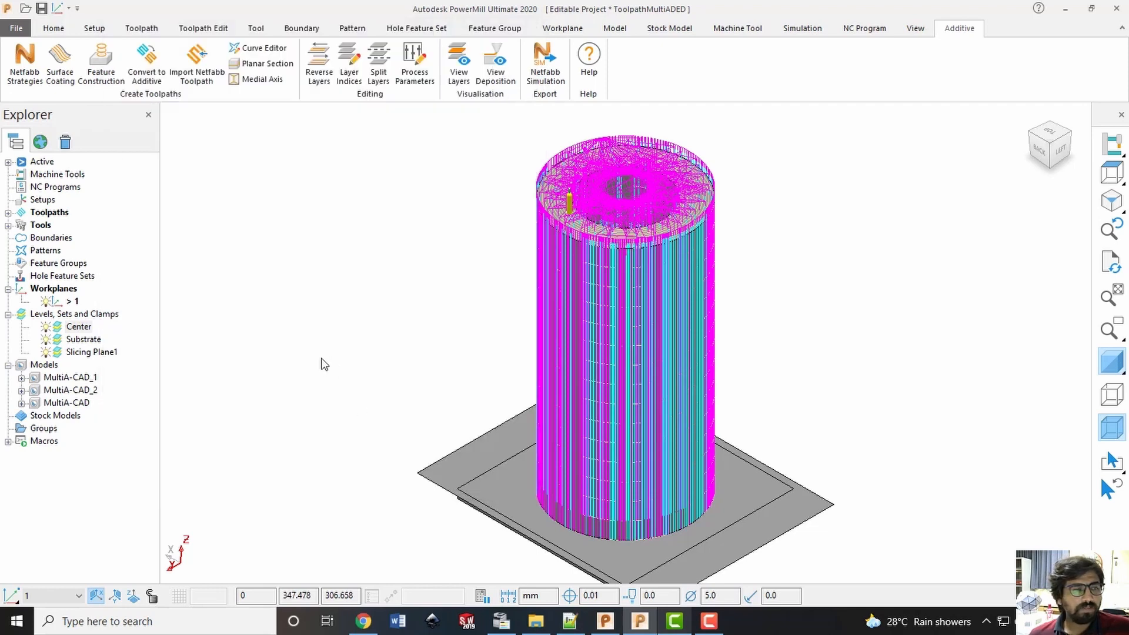
# Hide the Center level and turn off the toolpath's links and leads so only the cutting moves are drawn
pyautogui.click(47, 328)
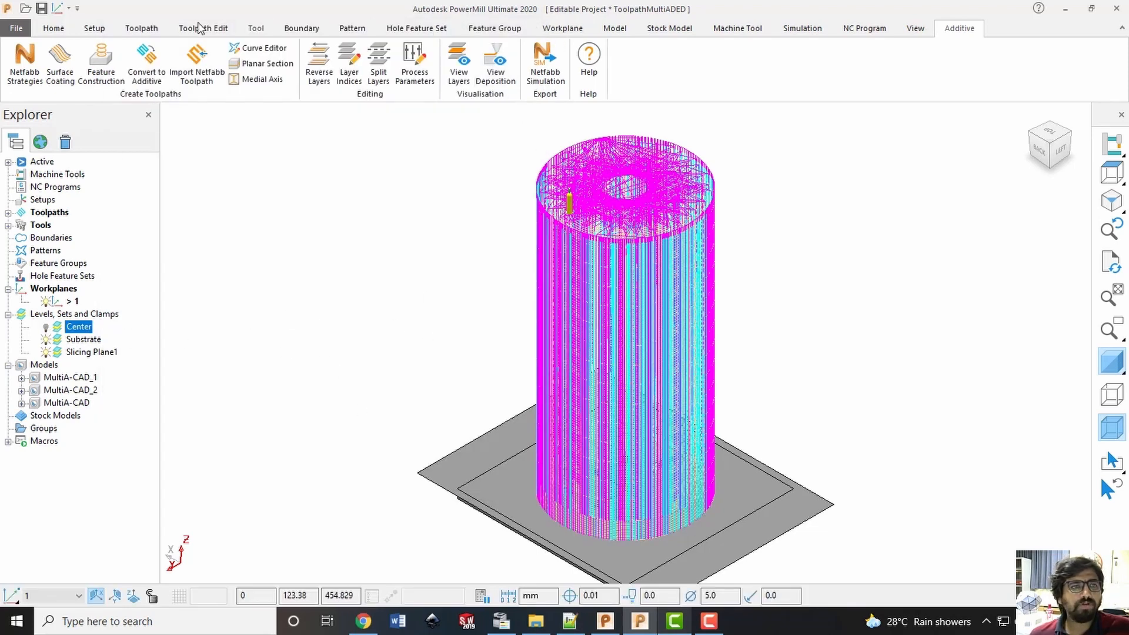
pyautogui.click(141, 28)
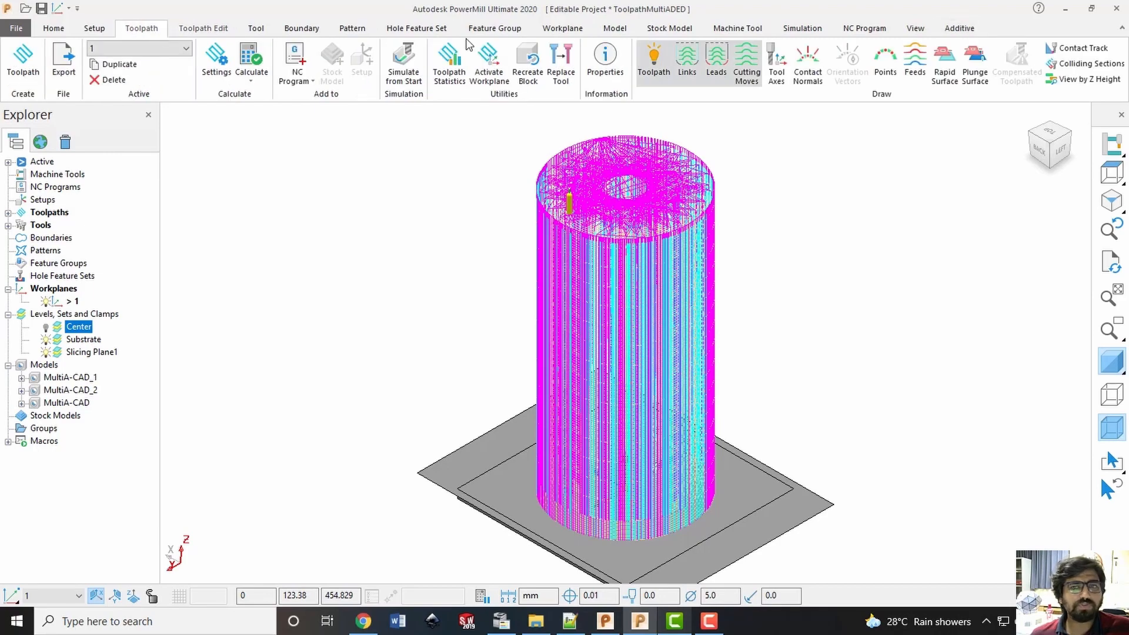
pyautogui.click(687, 64)
pyautogui.click(711, 63)
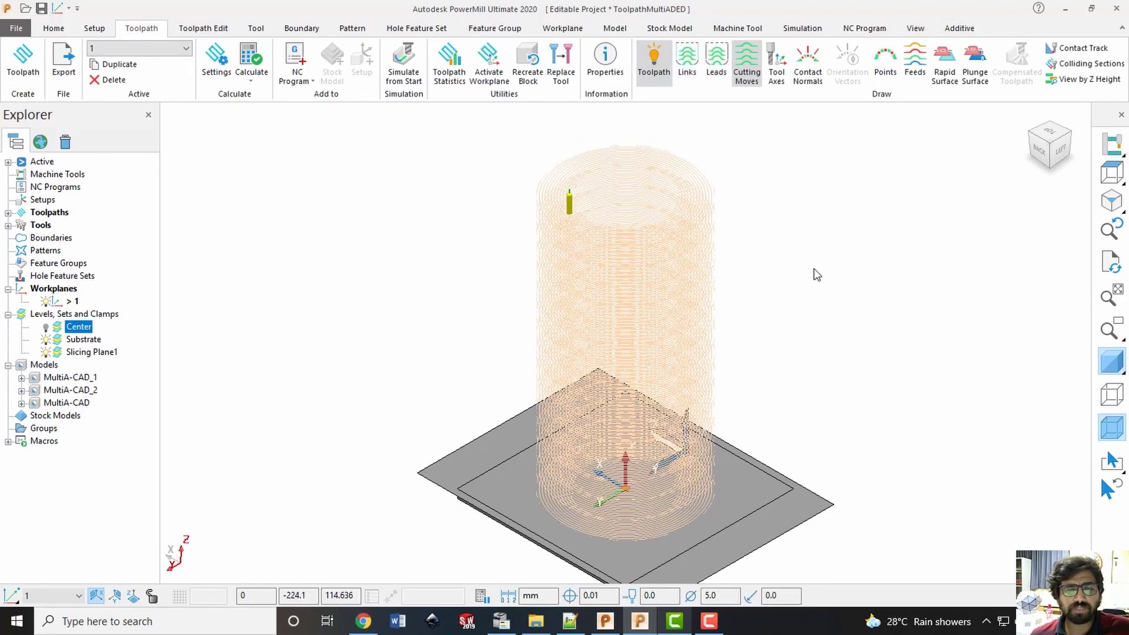
# Hide the Substrate and Slicing Plane1 levels and inspect the deposition rings from the top and in an isometric view
pyautogui.moveTo(817, 275); pyautogui.dragTo(970, 182, button='middle')
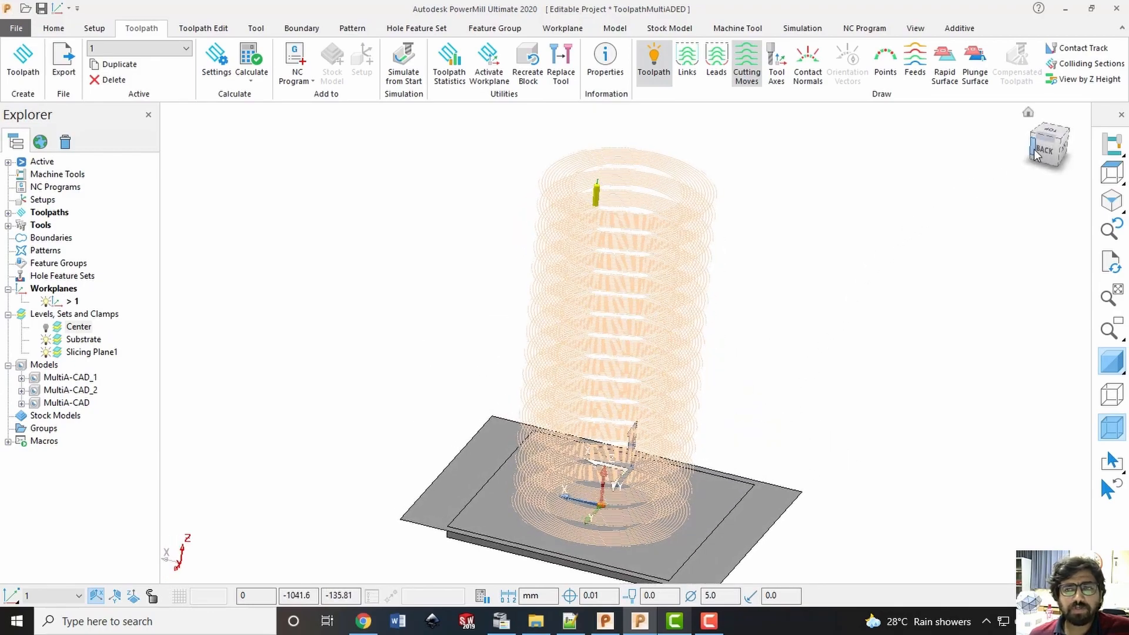
pyautogui.click(1049, 131)
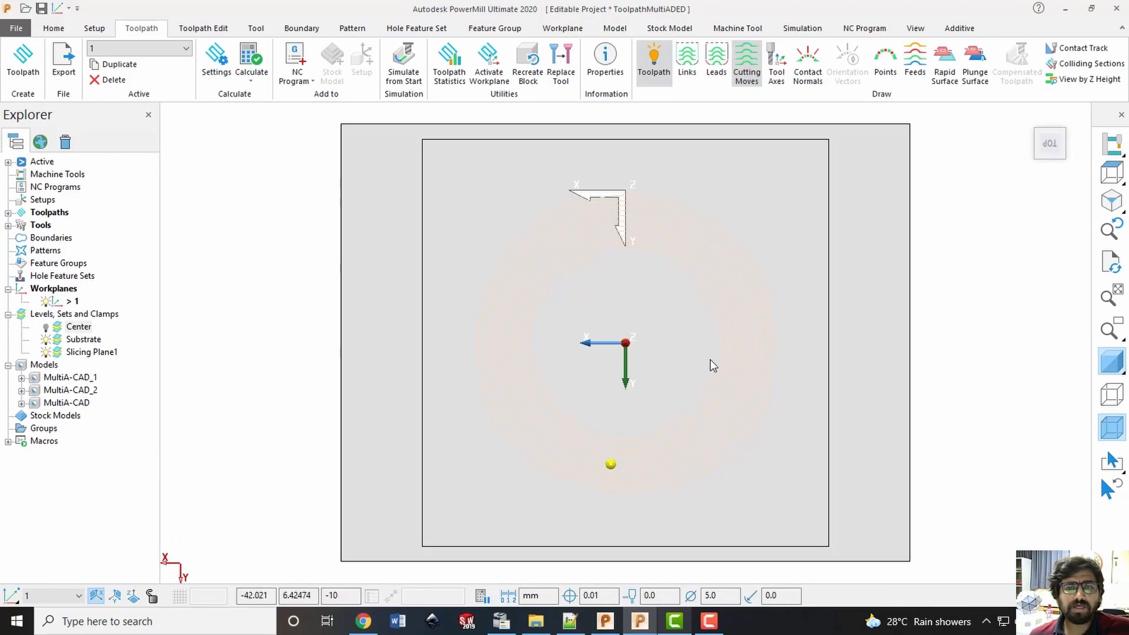
pyautogui.moveTo(716, 347); pyautogui.dragTo(716, 320, button='middle')
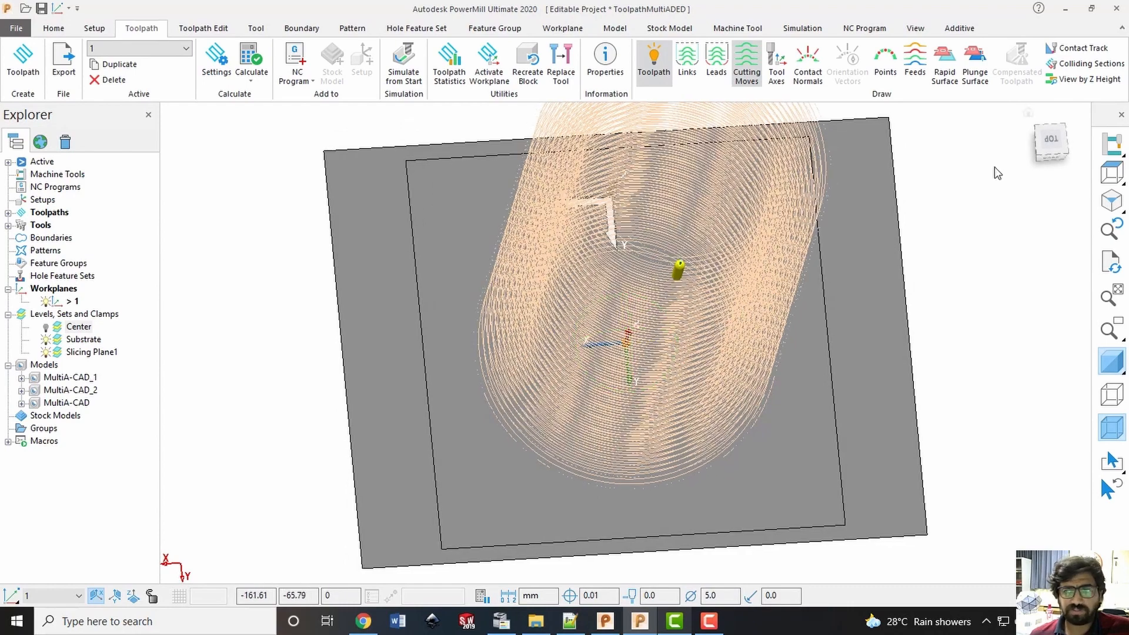
pyautogui.click(1051, 139)
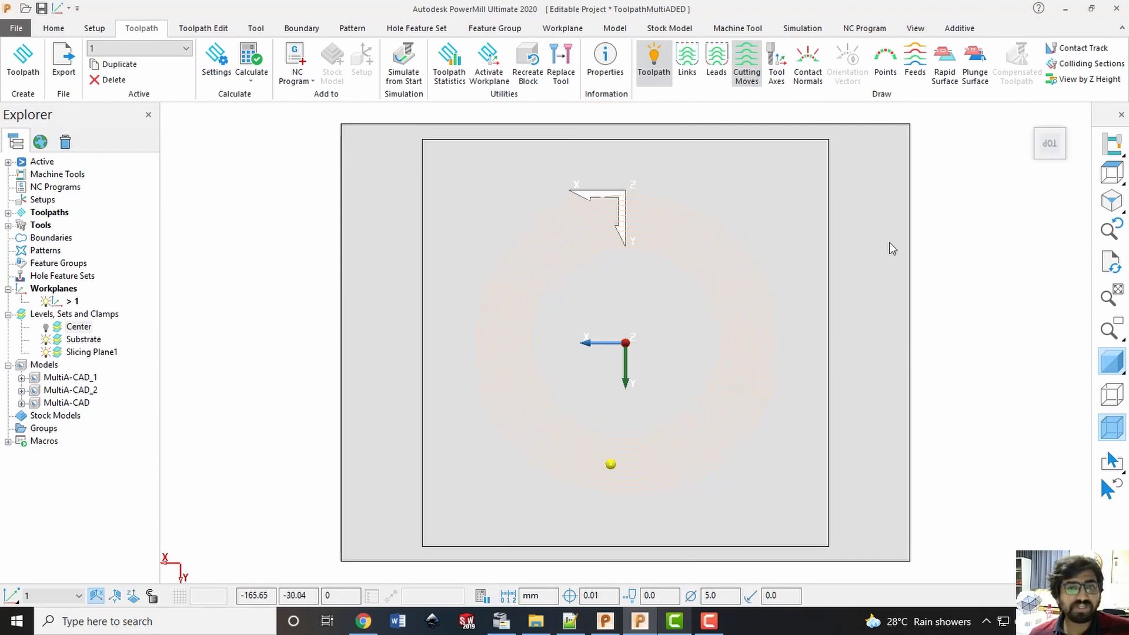
pyautogui.click(46, 340)
pyautogui.click(46, 352)
pyautogui.moveTo(337, 173); pyautogui.dragTo(957, 566)
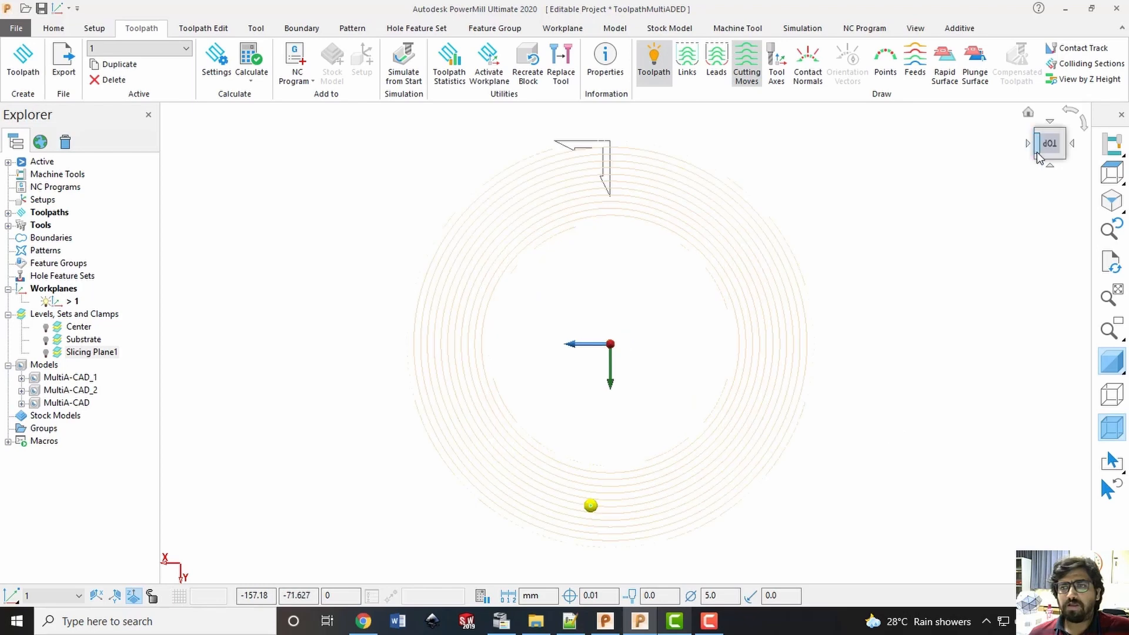
pyautogui.click(1037, 158)
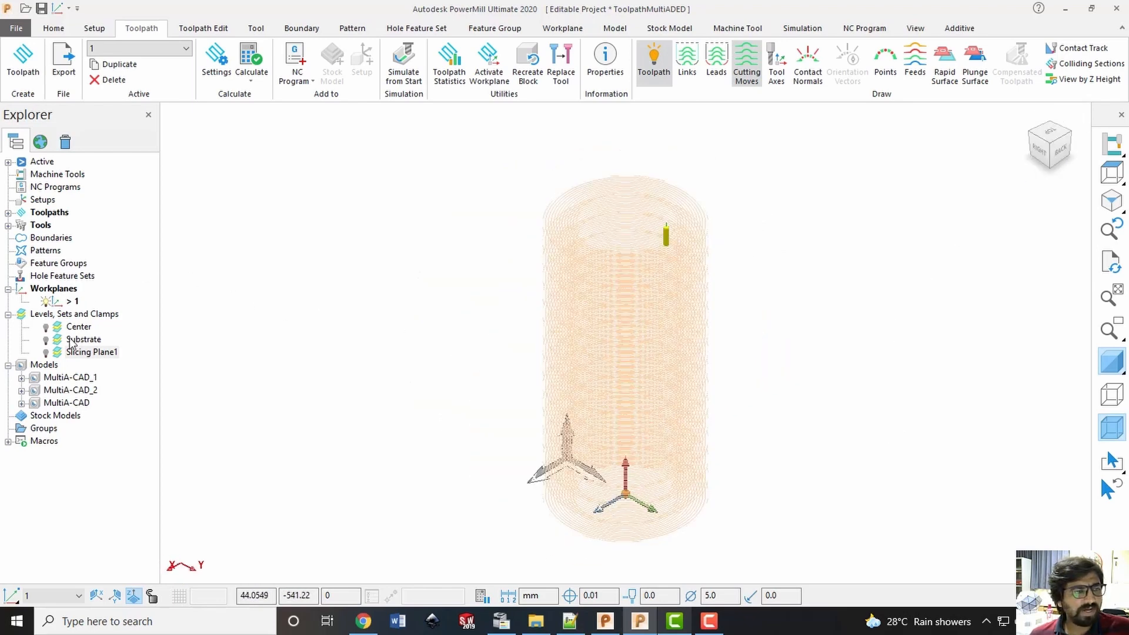
# Set toolpath 1 up for simulation from its start and return to the additive tools
pyautogui.click(8, 212)
pyautogui.rightClick(66, 223)
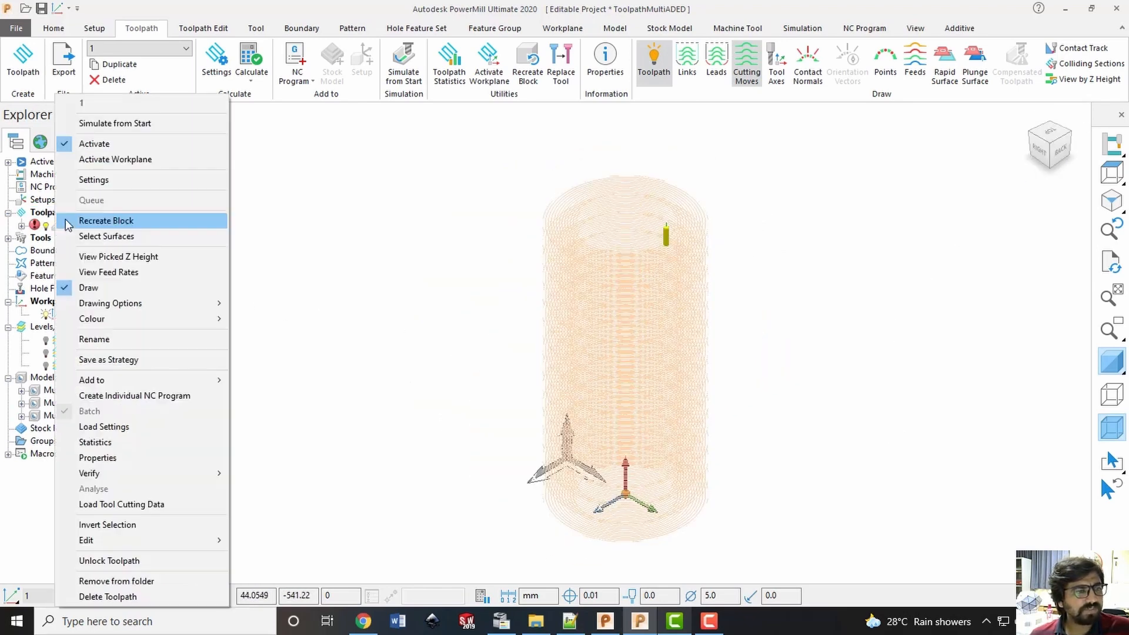
pyautogui.click(115, 123)
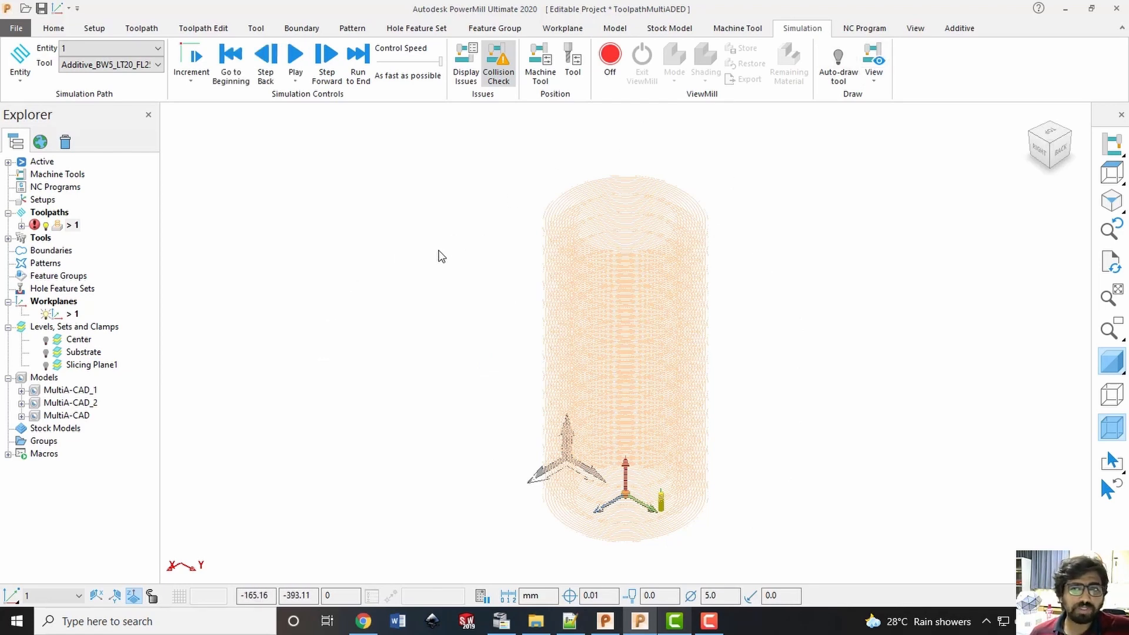
pyautogui.click(960, 29)
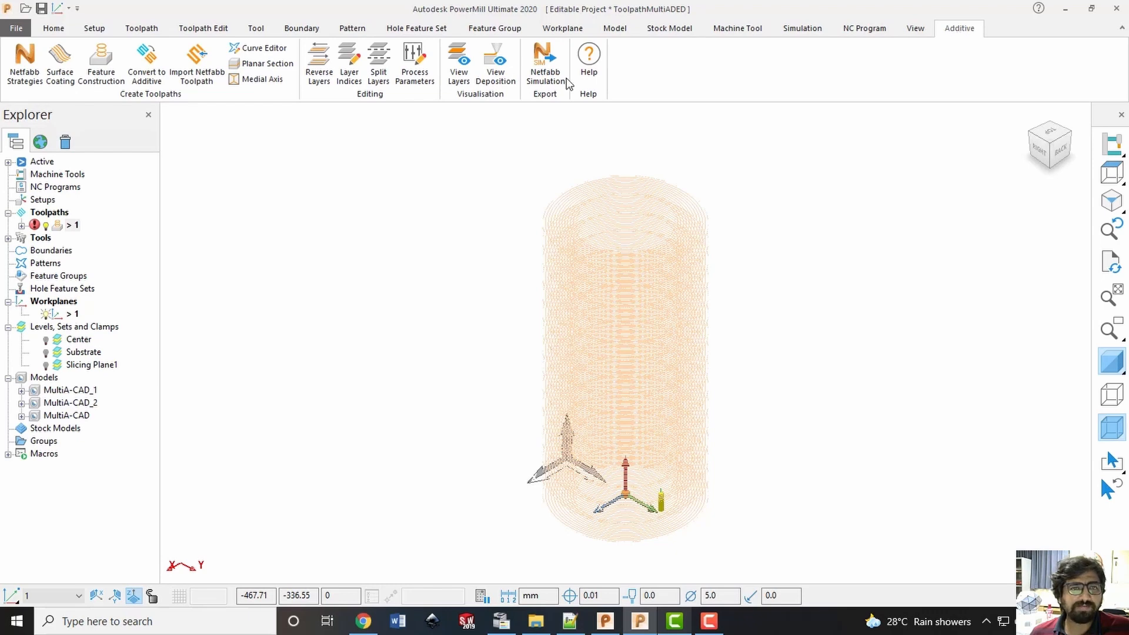
# View the deposition of toolpath 1 and reopen its settings for editing with the feature construction style set to Raster
pyautogui.click(499, 76)
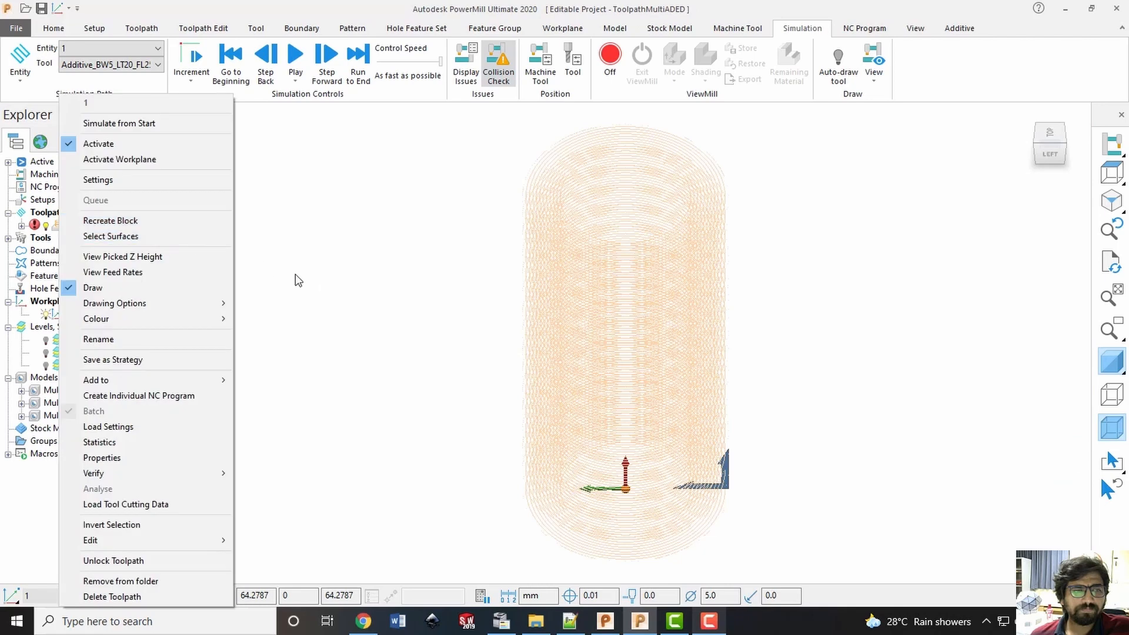
pyautogui.click(109, 179)
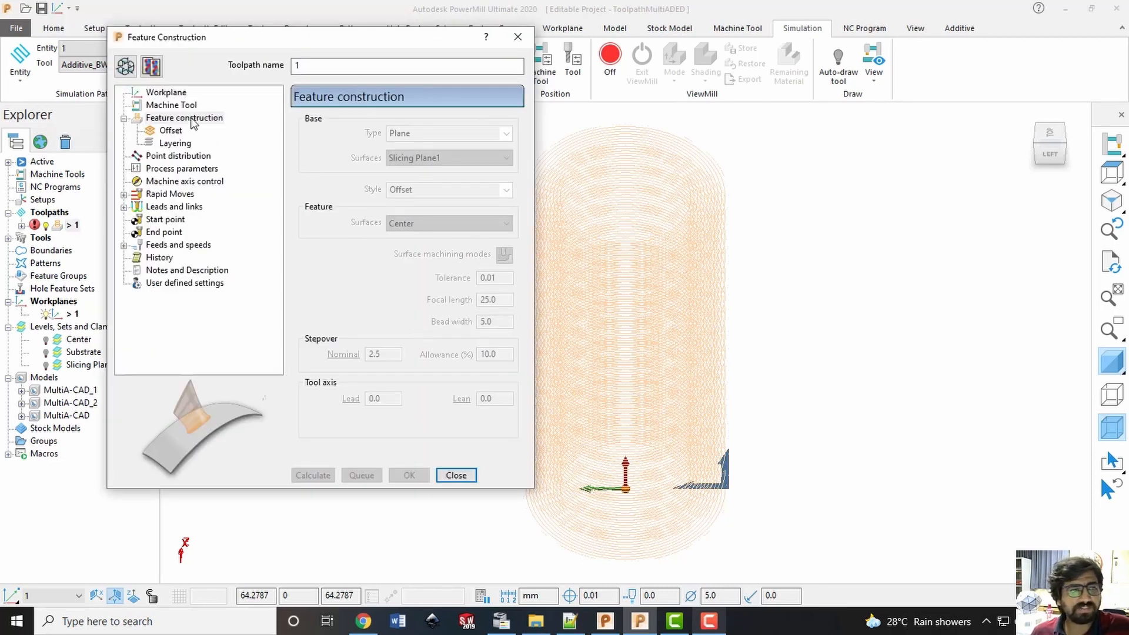
pyautogui.click(124, 66)
pyautogui.click(504, 189)
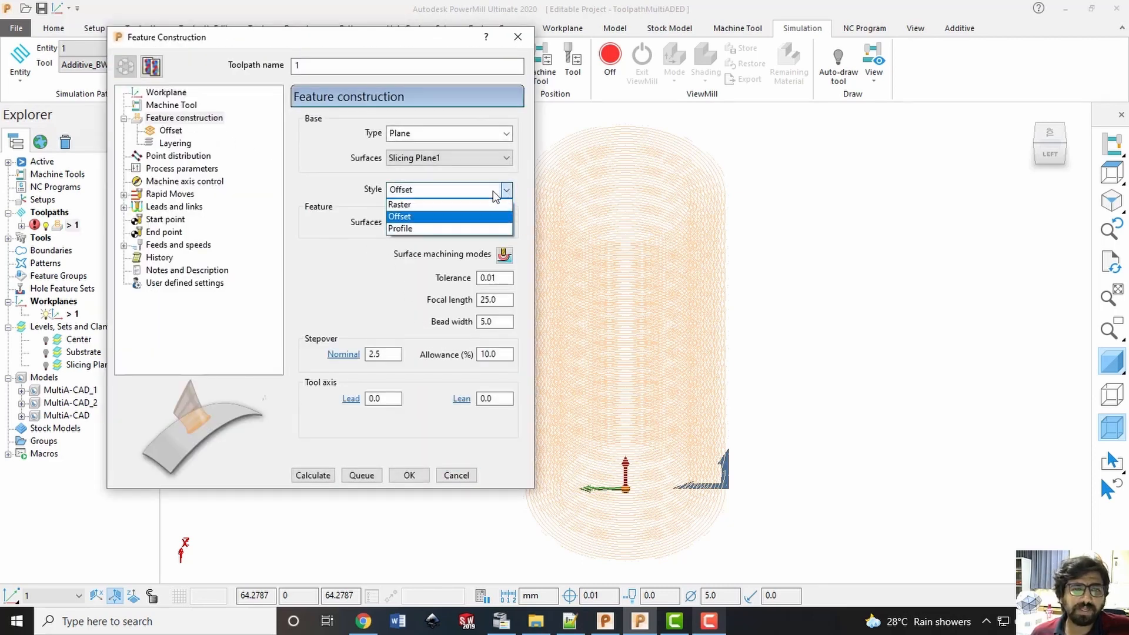
pyautogui.click(453, 204)
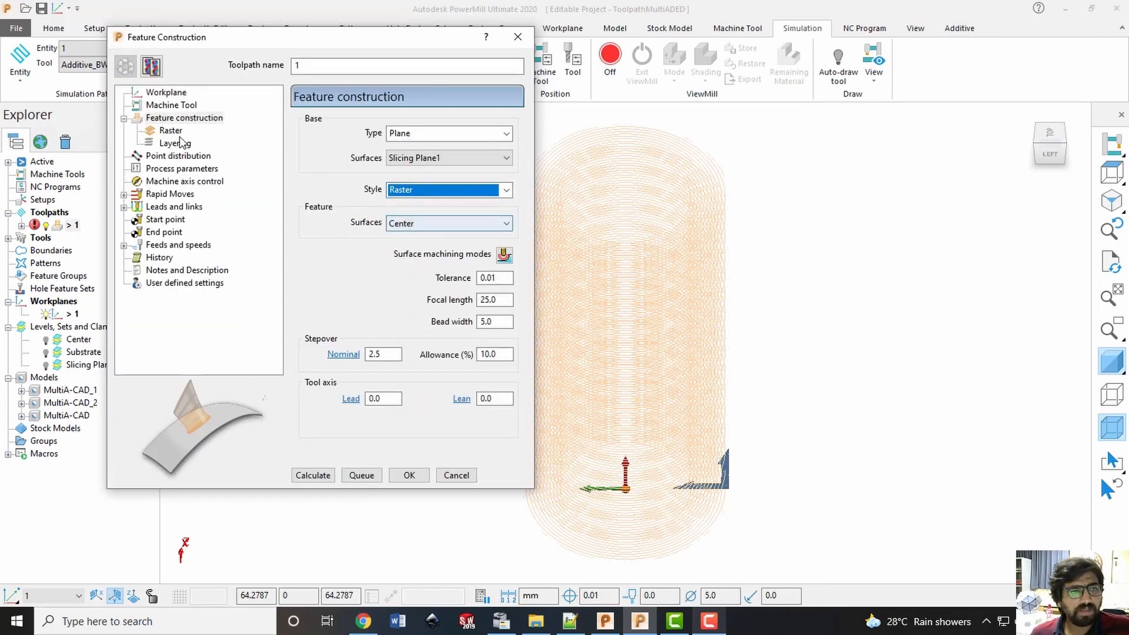
# Configure the raster with One way ordering, the Lower left start corner and a rotation angle of 20
pyautogui.click(170, 132)
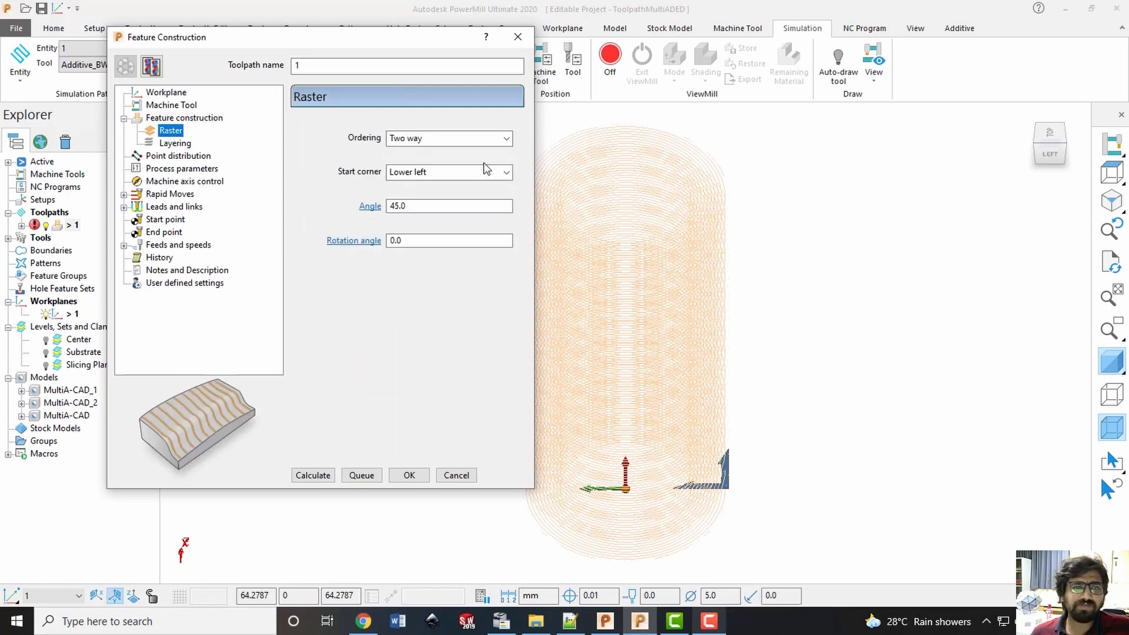
pyautogui.click(411, 139)
pyautogui.click(438, 150)
pyautogui.click(435, 176)
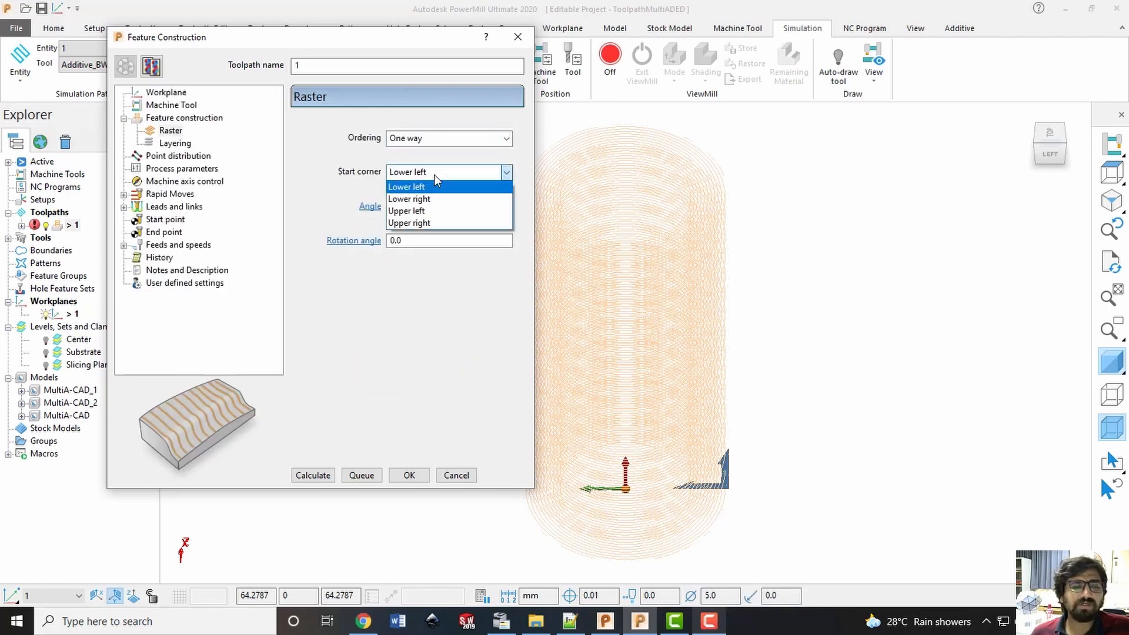
pyautogui.click(434, 175)
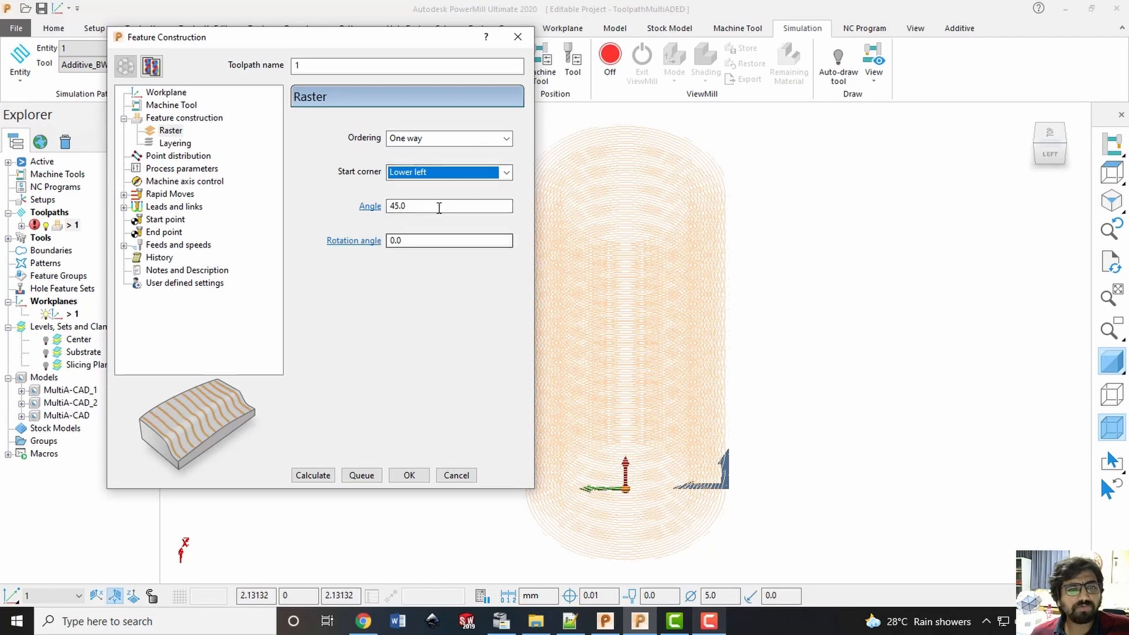
pyautogui.press('Tab')
pyautogui.click(414, 239)
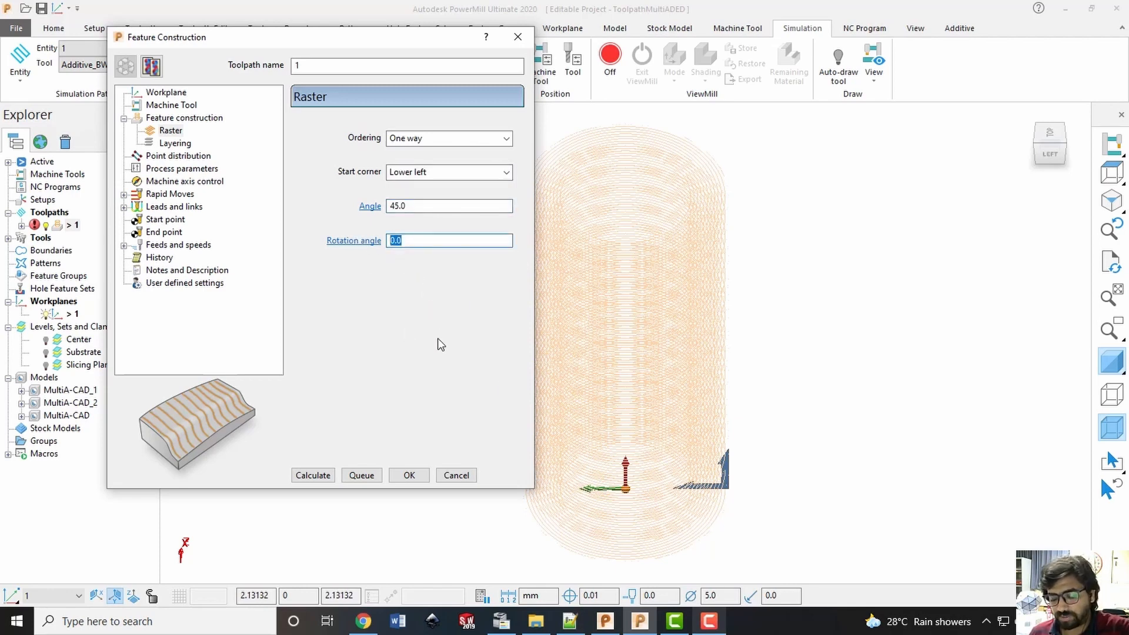
pyautogui.write('20')
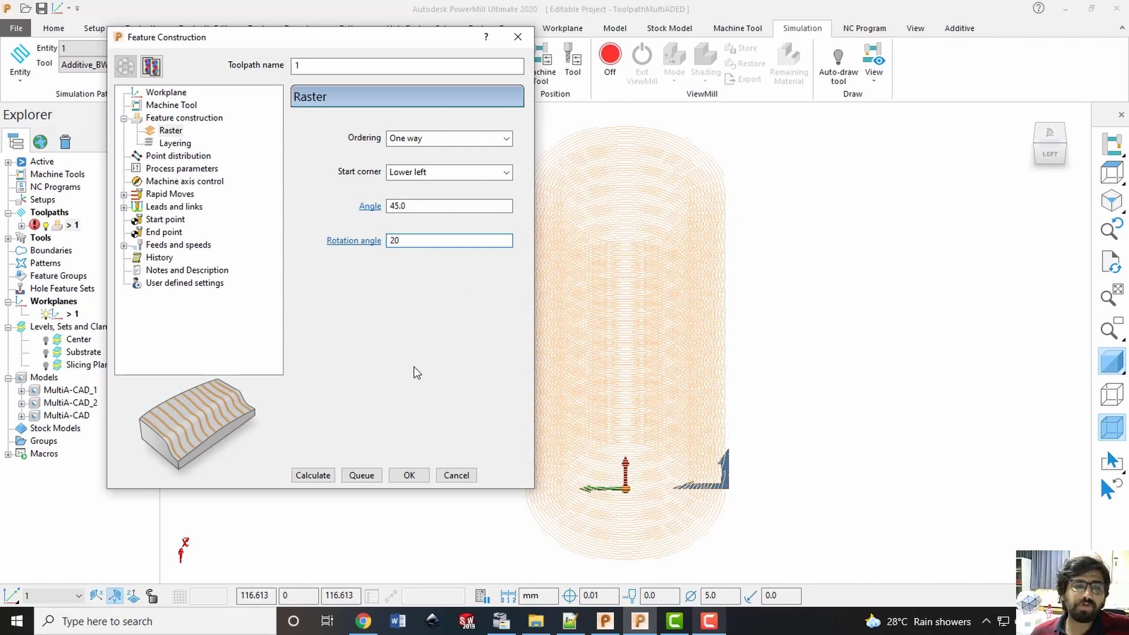
# Calculate the raster Feature Construction toolpath, close the dialog and inspect the resulting layers
pyautogui.click(325, 482)
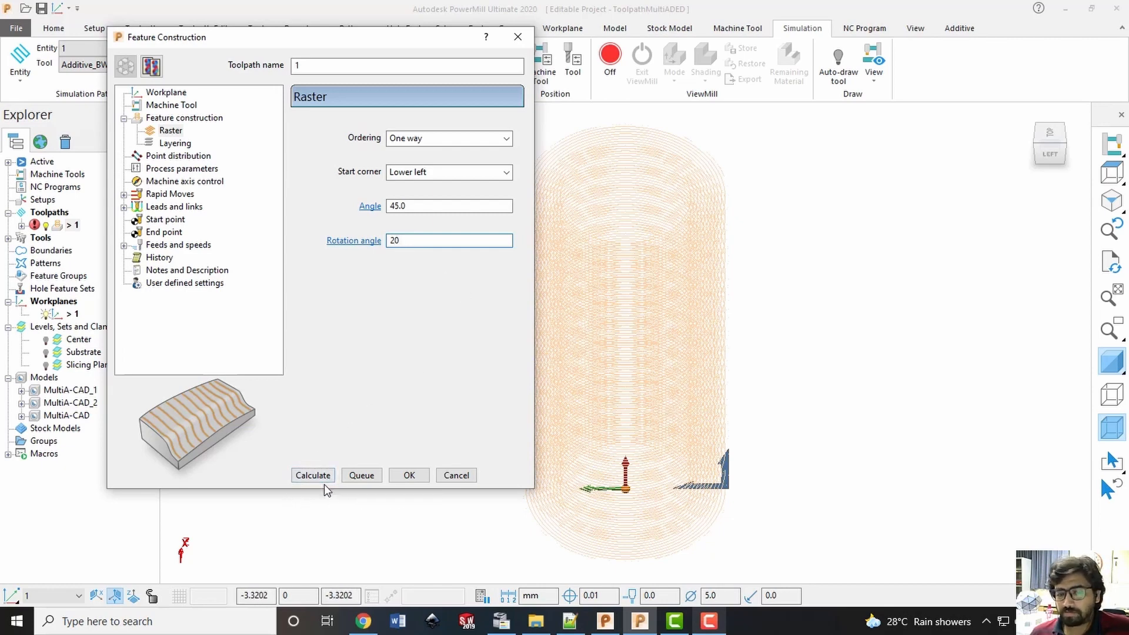
pyautogui.click(331, 480)
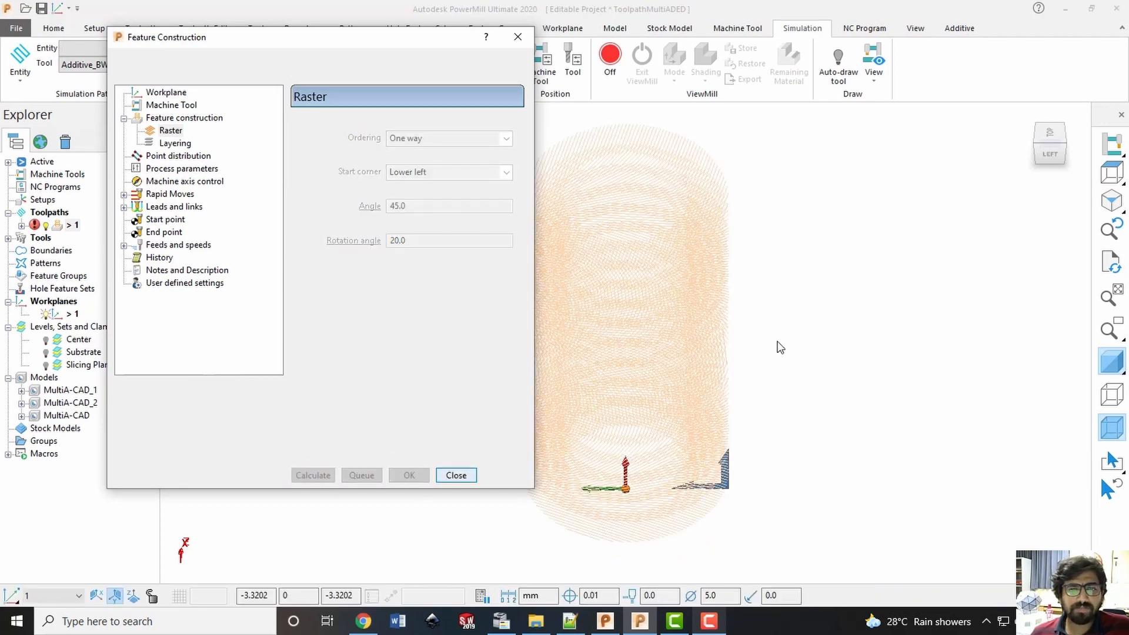
pyautogui.click(443, 478)
pyautogui.moveTo(761, 248)
pyautogui.mouseDown(button='middle')
pyautogui.moveTo(735, 365)
pyautogui.moveTo(771, 254)
pyautogui.mouseUp(button='middle')
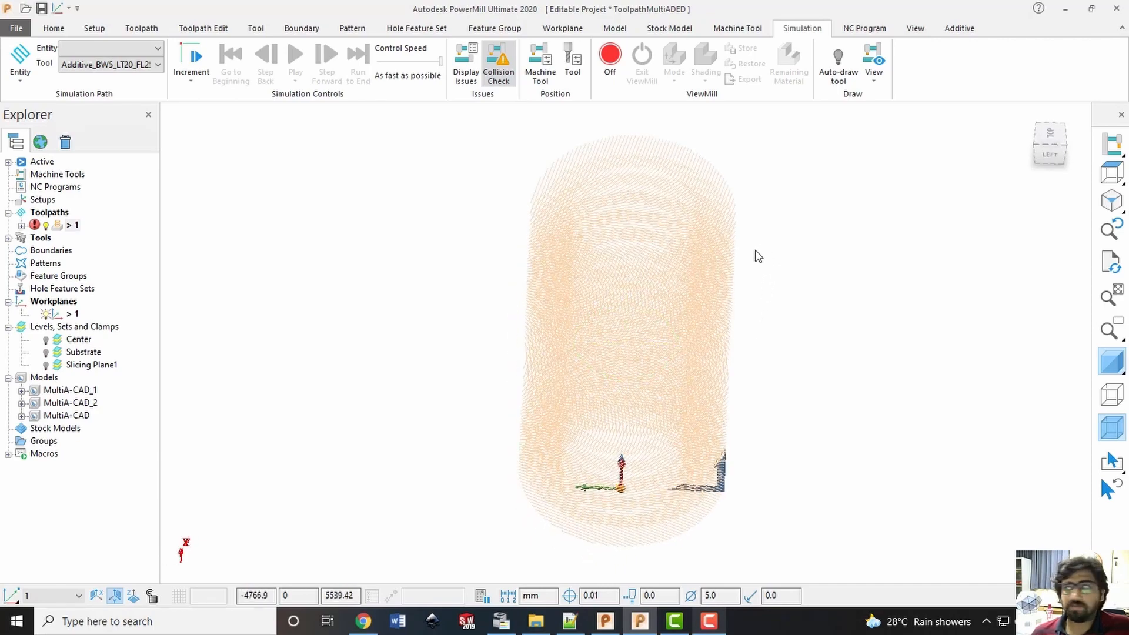
# Simulate toolpath 1 from its start by playing the additive deposition animation, and close the animation dialog
pyautogui.rightClick(72, 225)
pyautogui.click(150, 122)
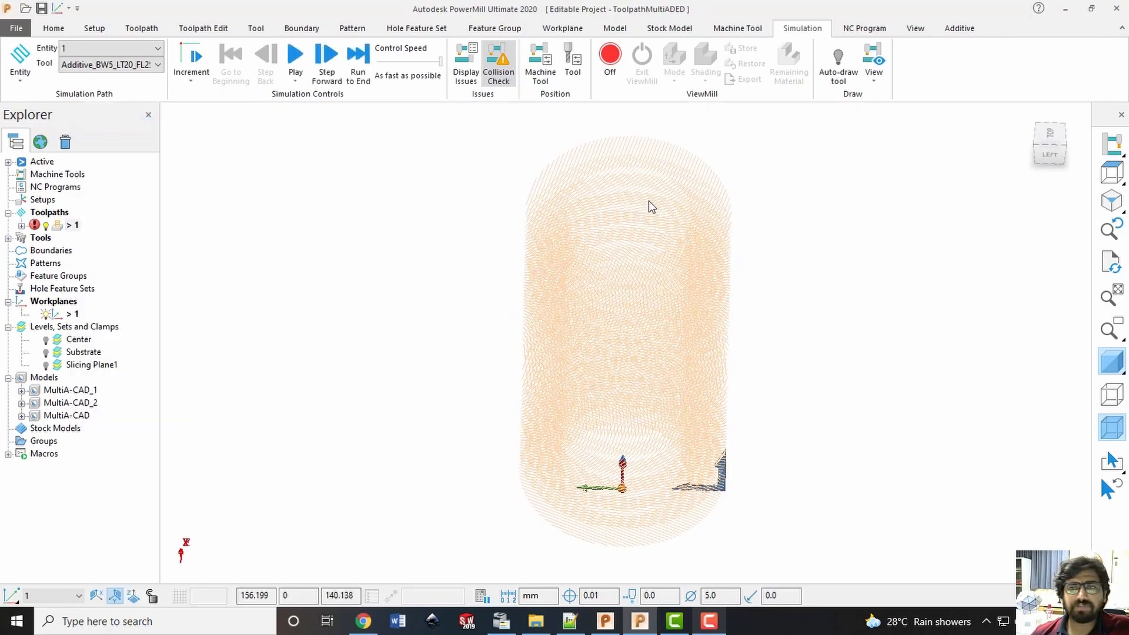
pyautogui.click(954, 32)
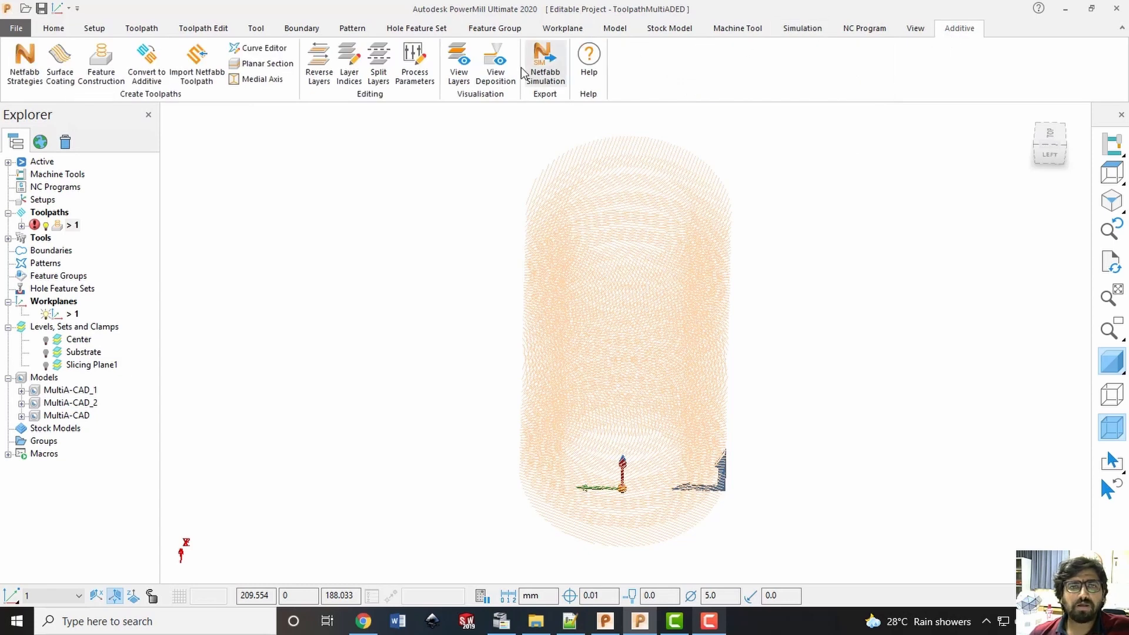
pyautogui.click(495, 62)
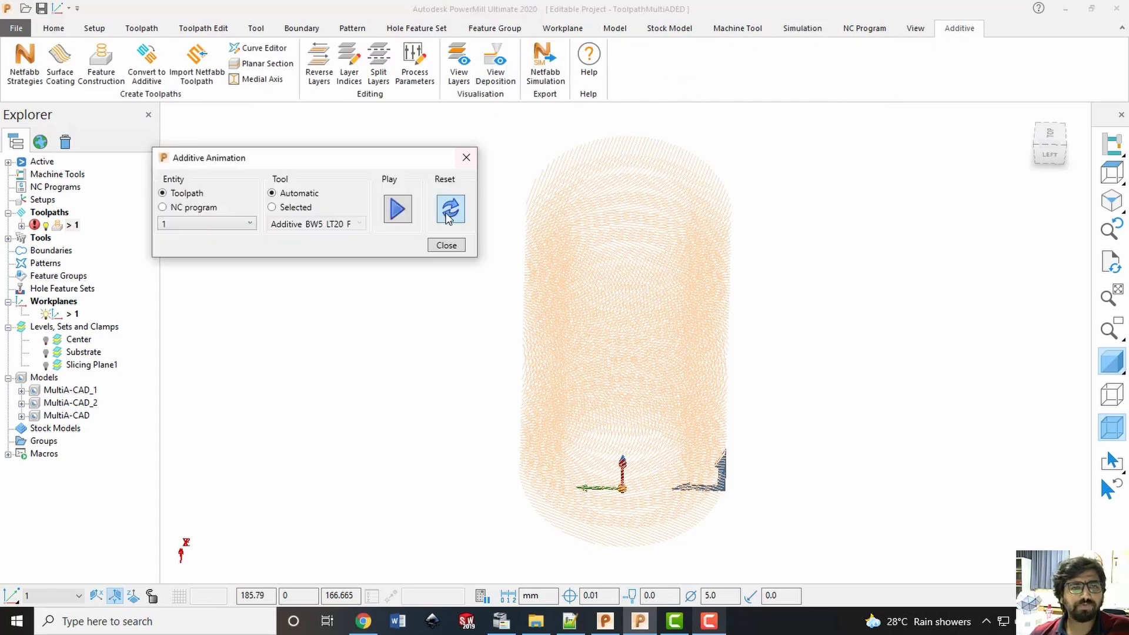
pyautogui.click(397, 210)
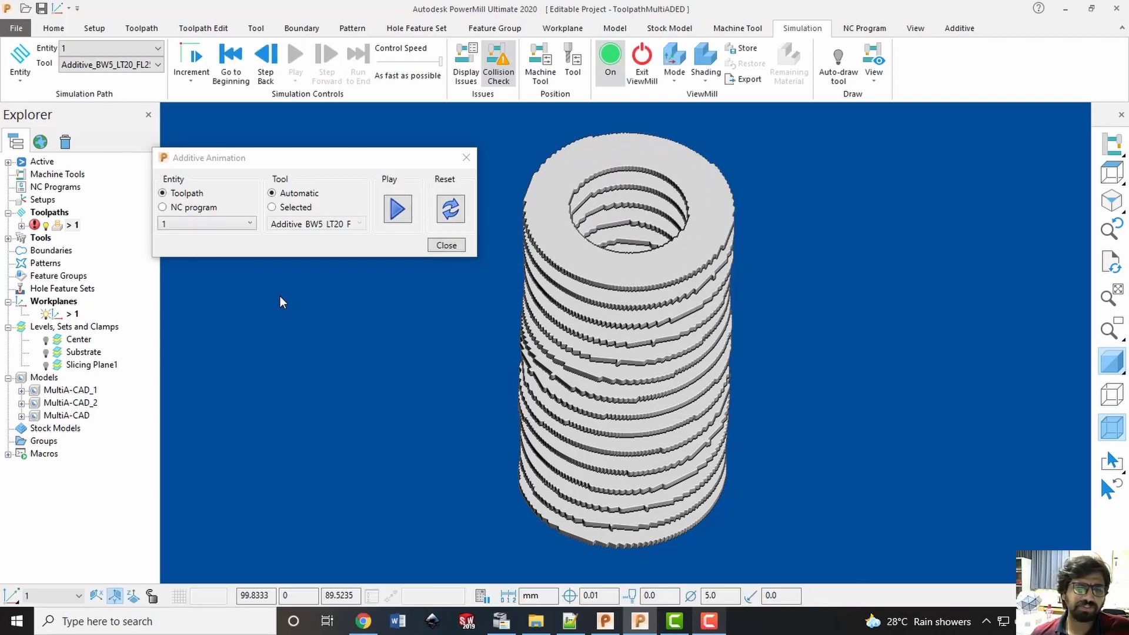
pyautogui.click(440, 246)
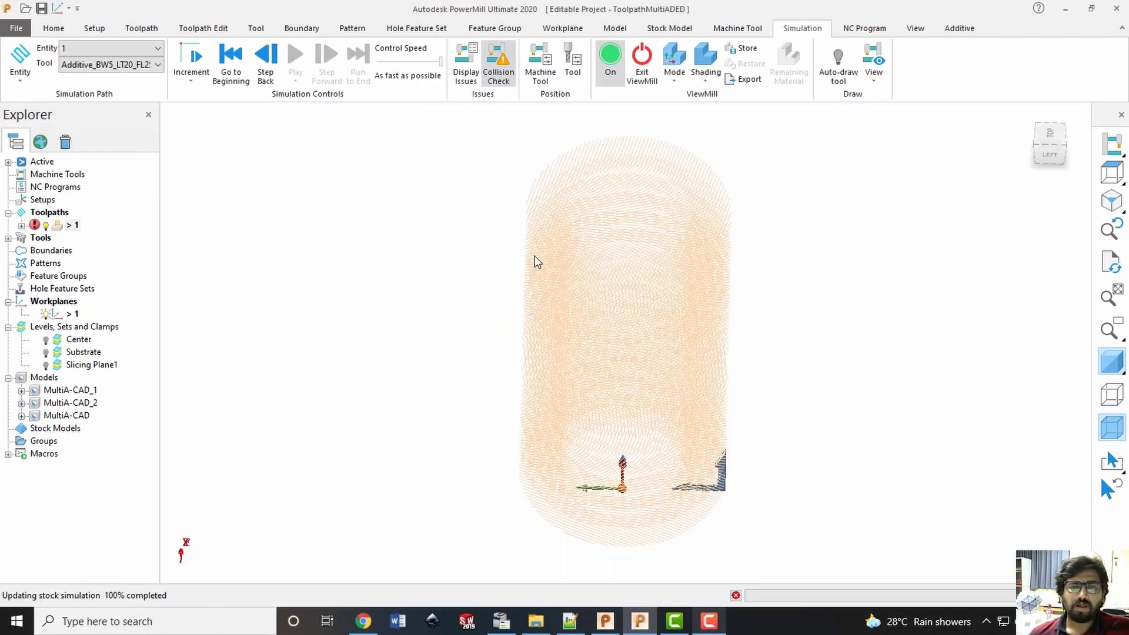
pyautogui.moveTo(831, 312); pyautogui.dragTo(867, 346, button='middle')
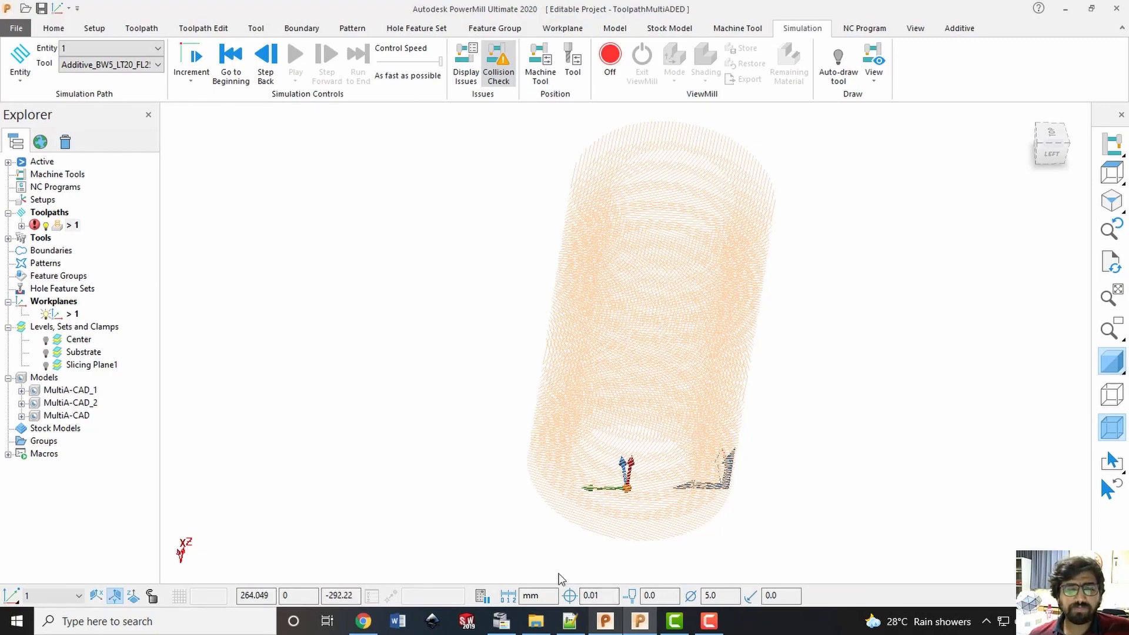
# Switch to PowerShape, hide levels 1 and 3, show level 4 (Workplanes) and check its cylindrical surface
pyautogui.click(605, 622)
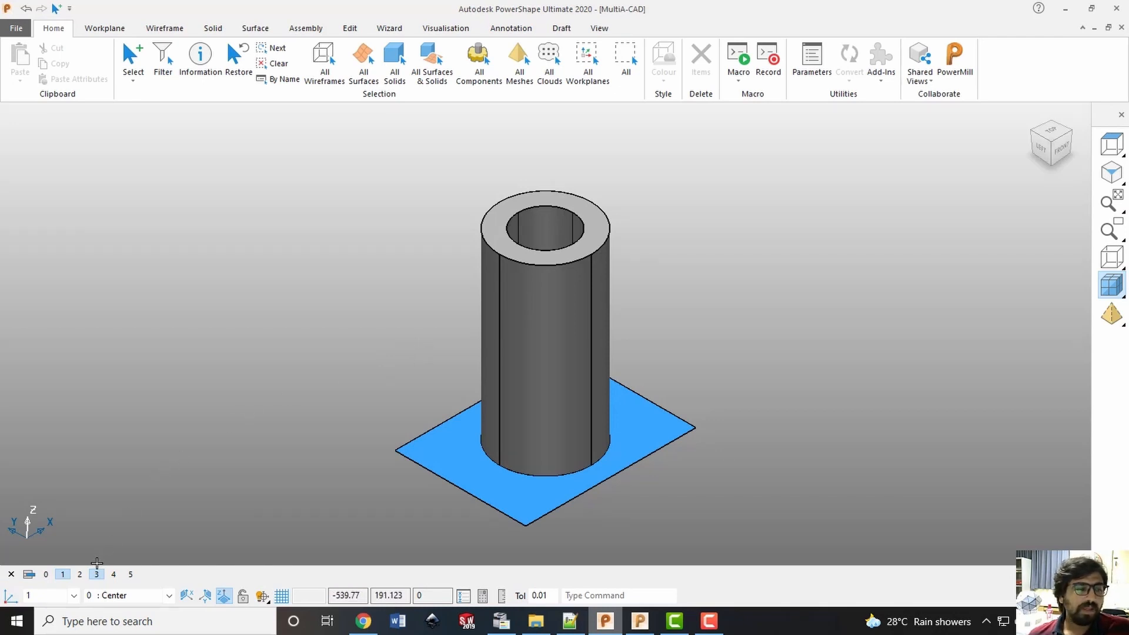
pyautogui.click(71, 572)
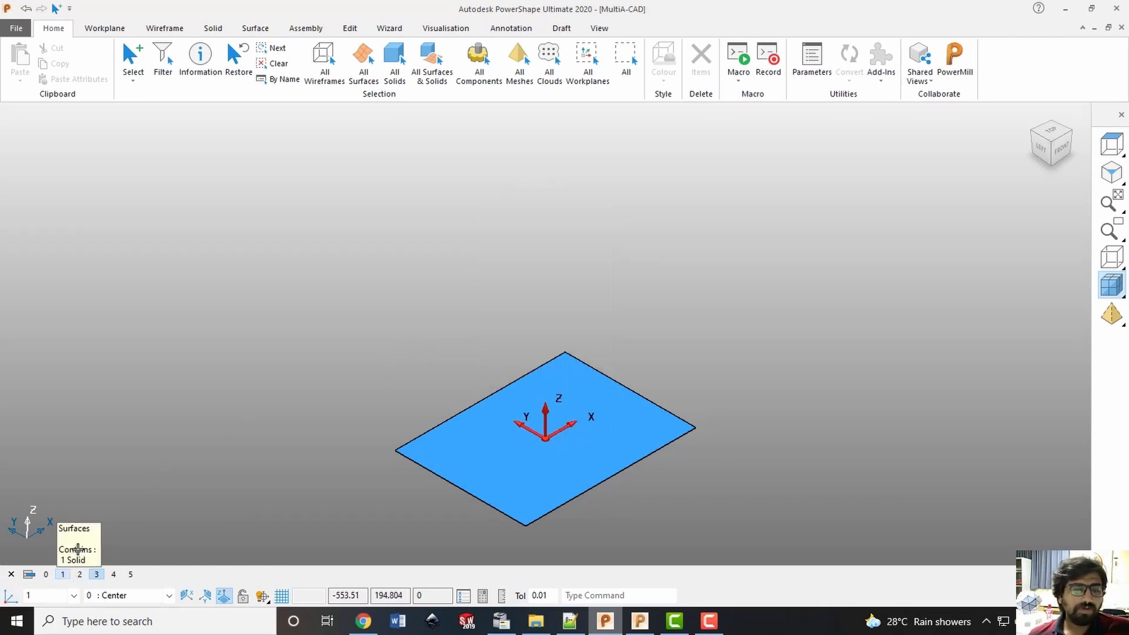
pyautogui.click(95, 574)
pyautogui.click(114, 574)
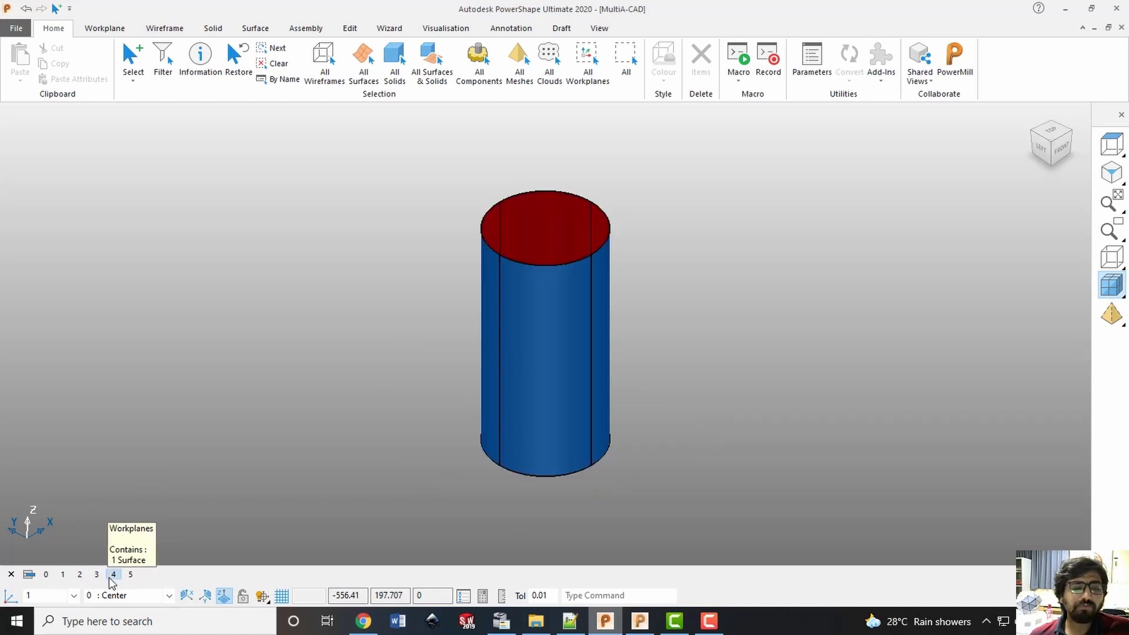
pyautogui.click(507, 266)
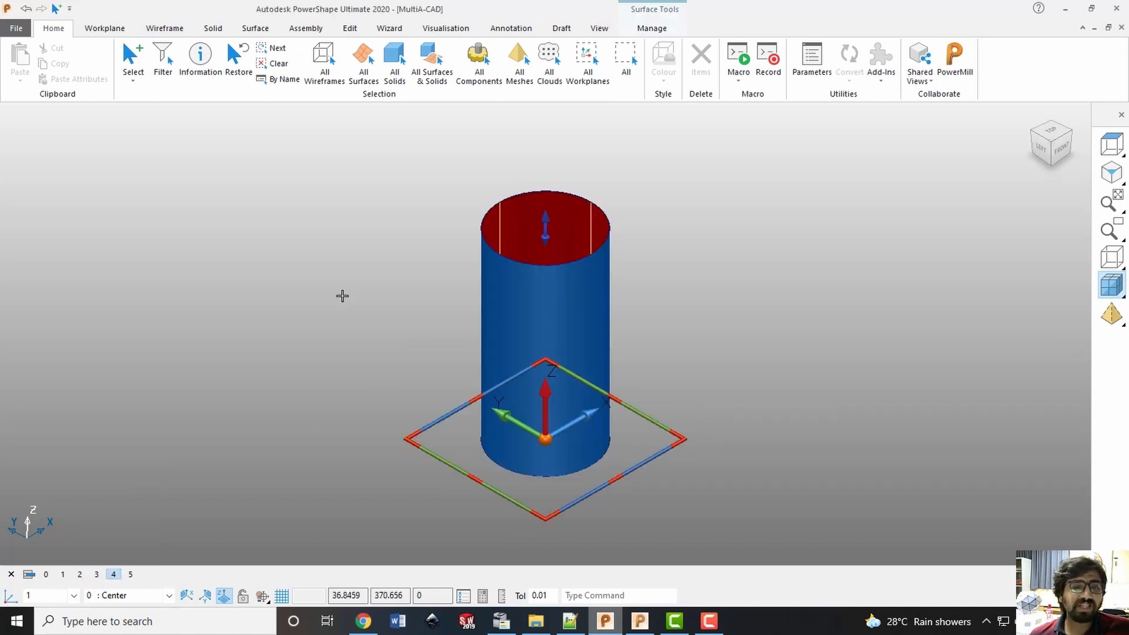
pyautogui.click(807, 295)
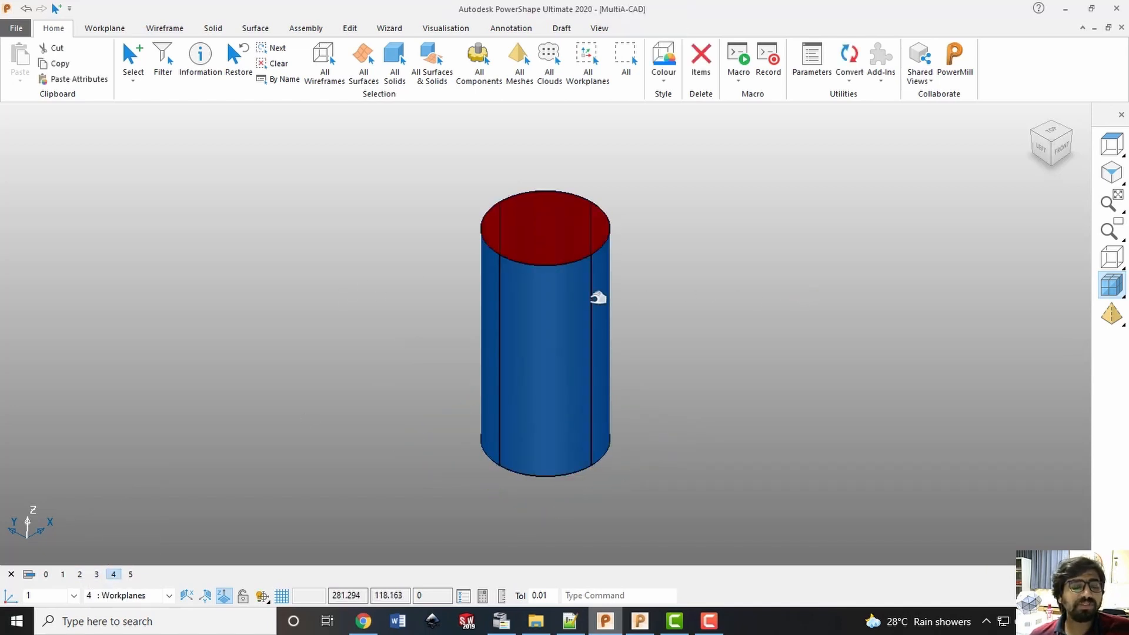
# Toggle level 5 (All) and level 4 (Workplanes) to examine how the side cylinders meet the central cylindrical surface
pyautogui.click(130, 575)
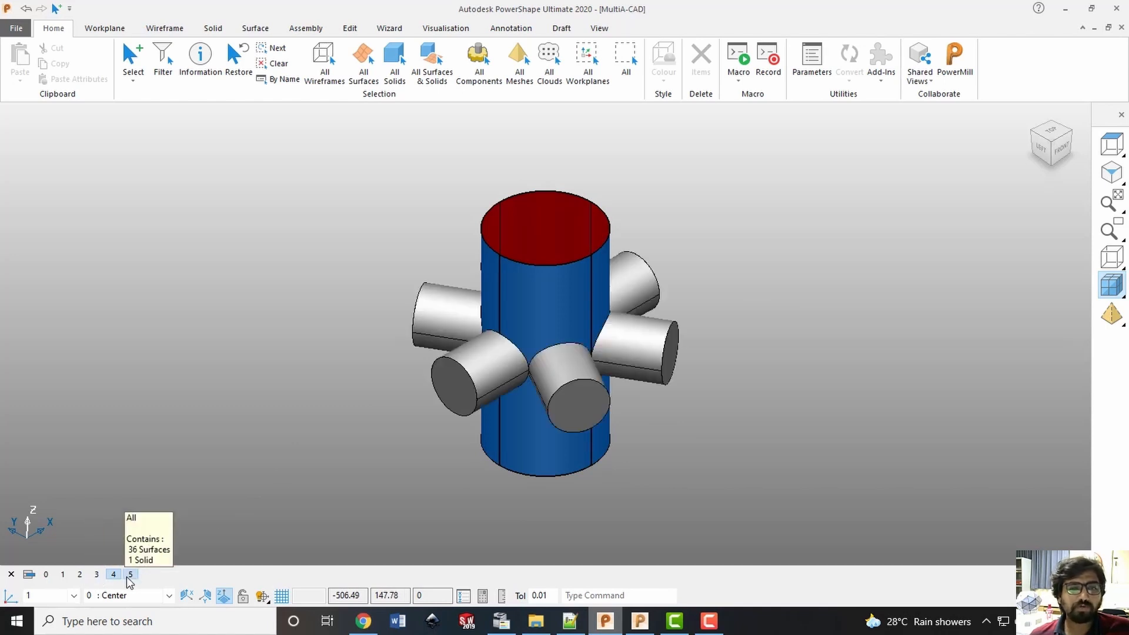
pyautogui.click(130, 575)
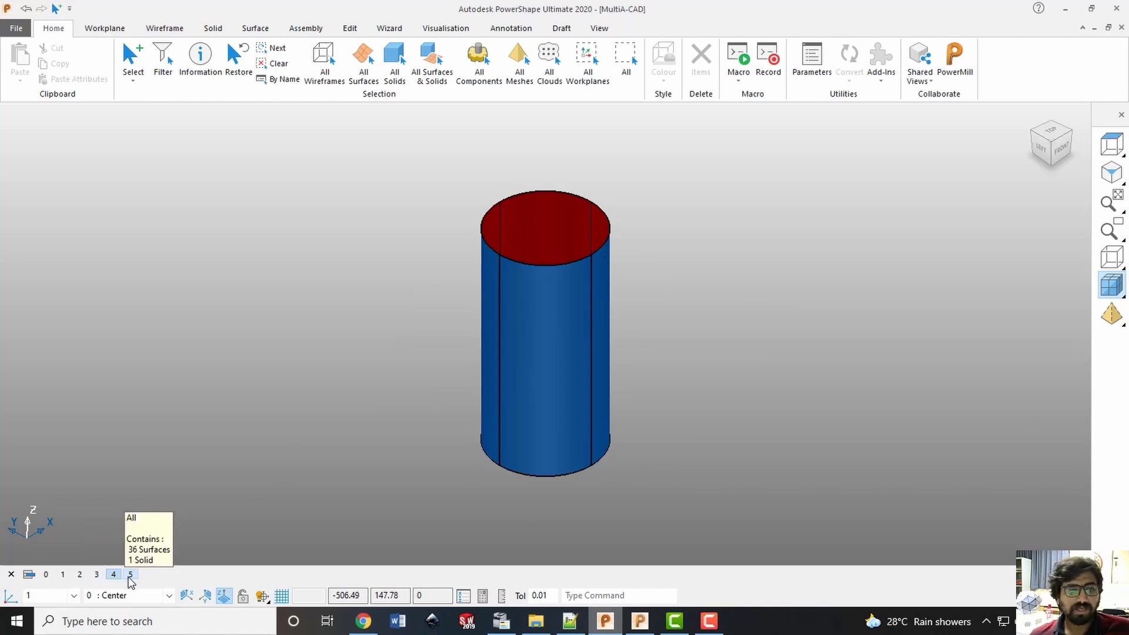
pyautogui.click(130, 575)
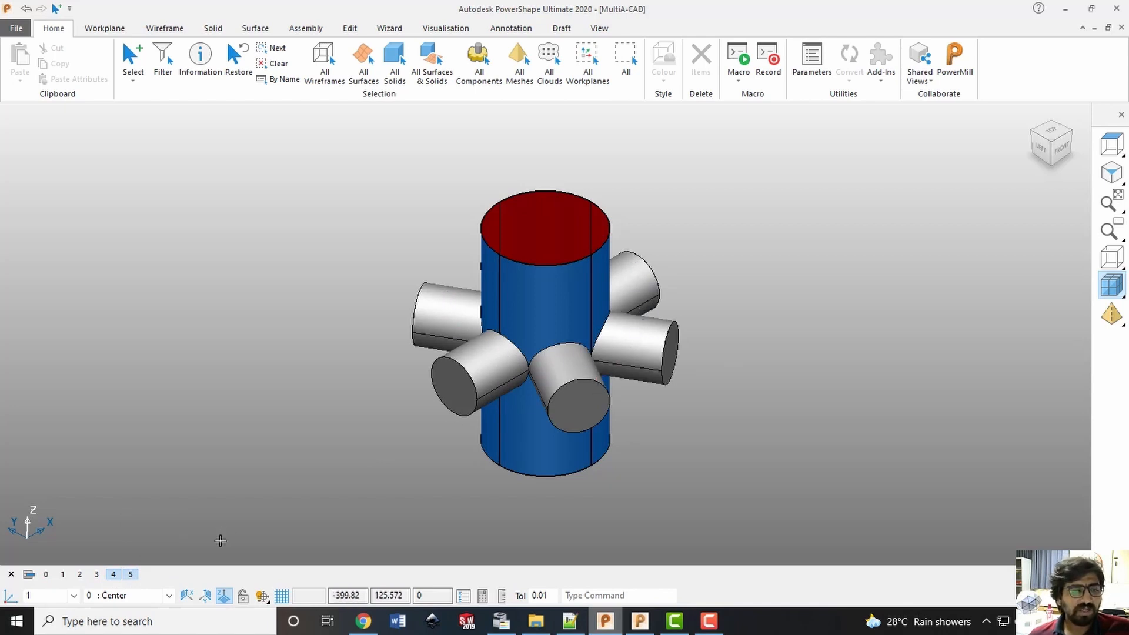
pyautogui.click(114, 577)
pyautogui.click(114, 577)
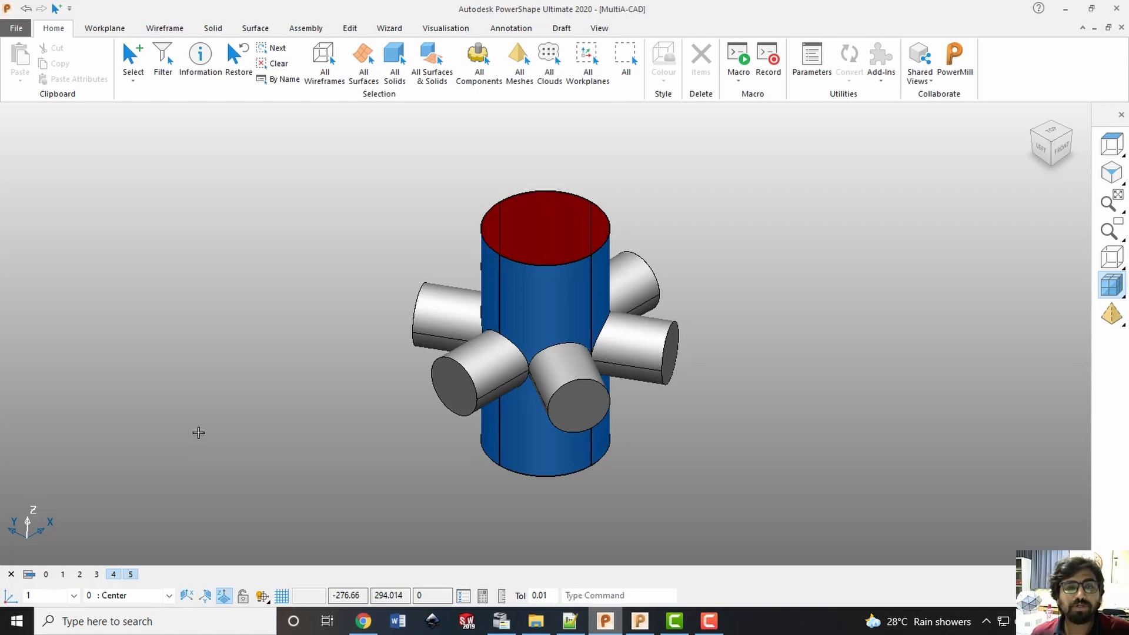
pyautogui.click(570, 282)
pyautogui.click(764, 310)
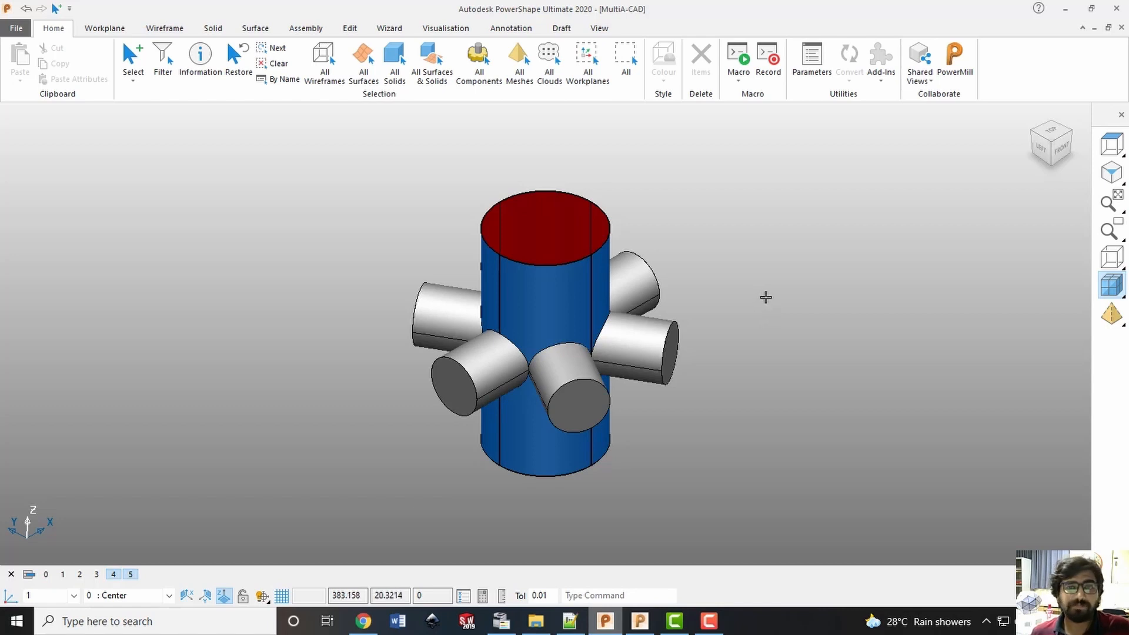
# Isolate level 4 (Workplanes), select its cylindrical surface and send it to PowerMill
pyautogui.click(115, 575)
pyautogui.click(116, 574)
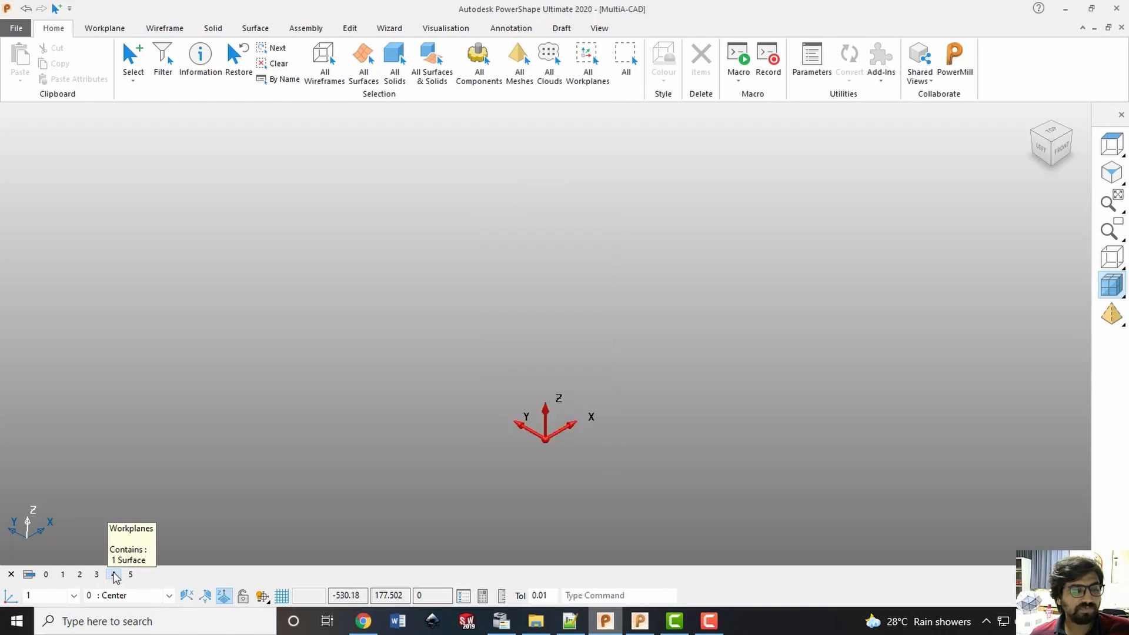
pyautogui.click(115, 575)
pyautogui.click(546, 332)
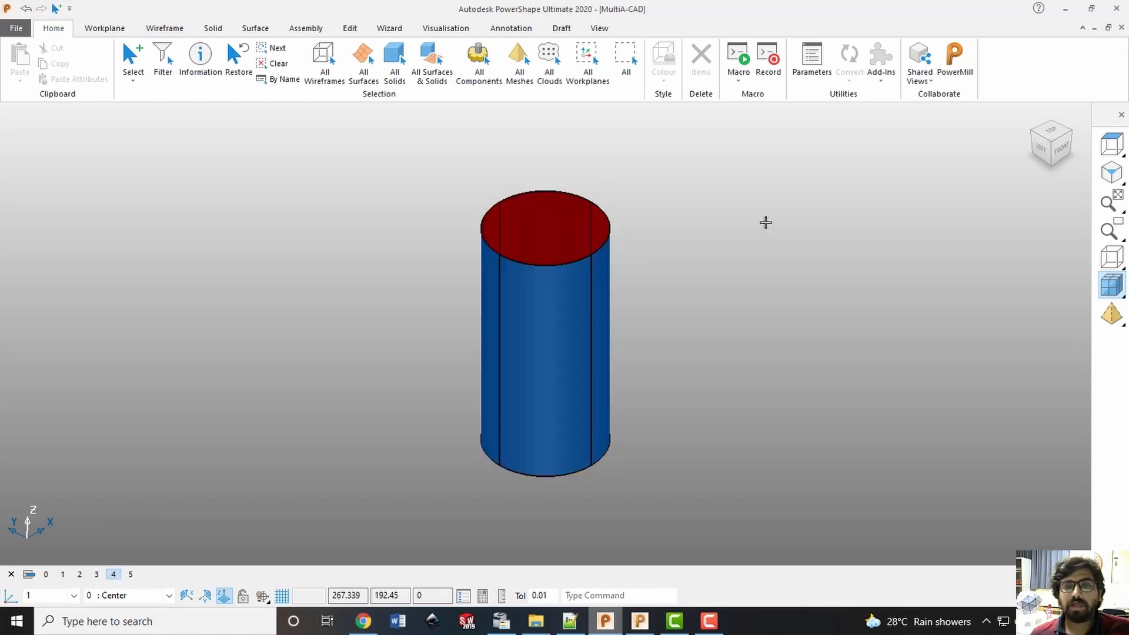
pyautogui.click(960, 59)
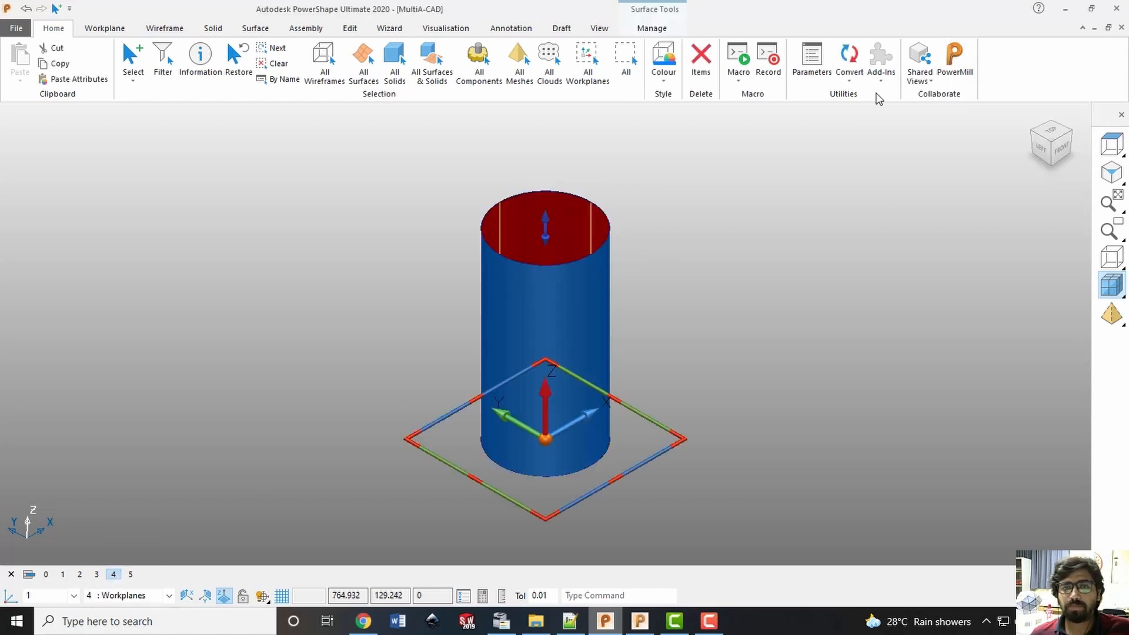
# Isolate level 5 (All) and send its side cylinders to PowerMill
pyautogui.click(130, 575)
pyautogui.click(114, 575)
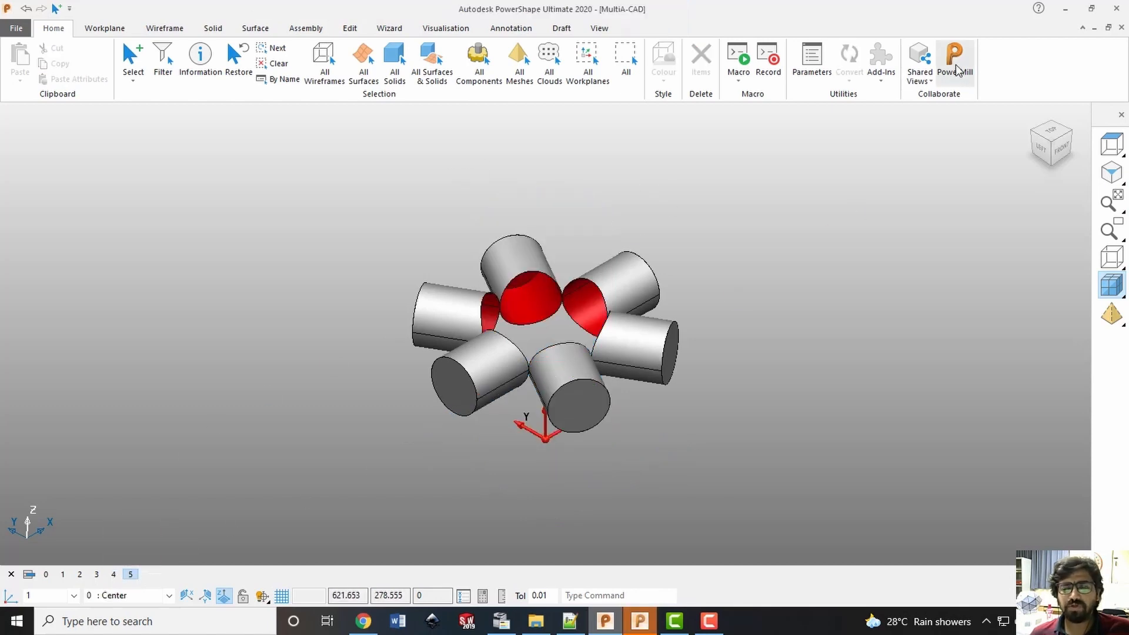
# Switch to PowerMill, hide toolpath 1 and view the imported hub geometry isometrically
pyautogui.click(640, 621)
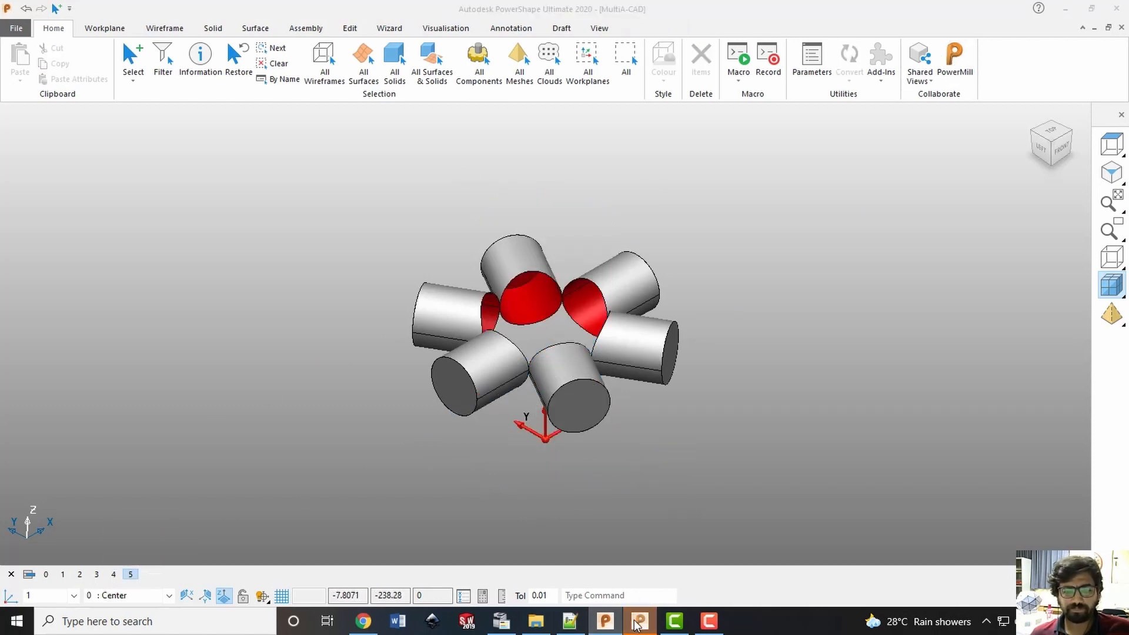
pyautogui.click(72, 225)
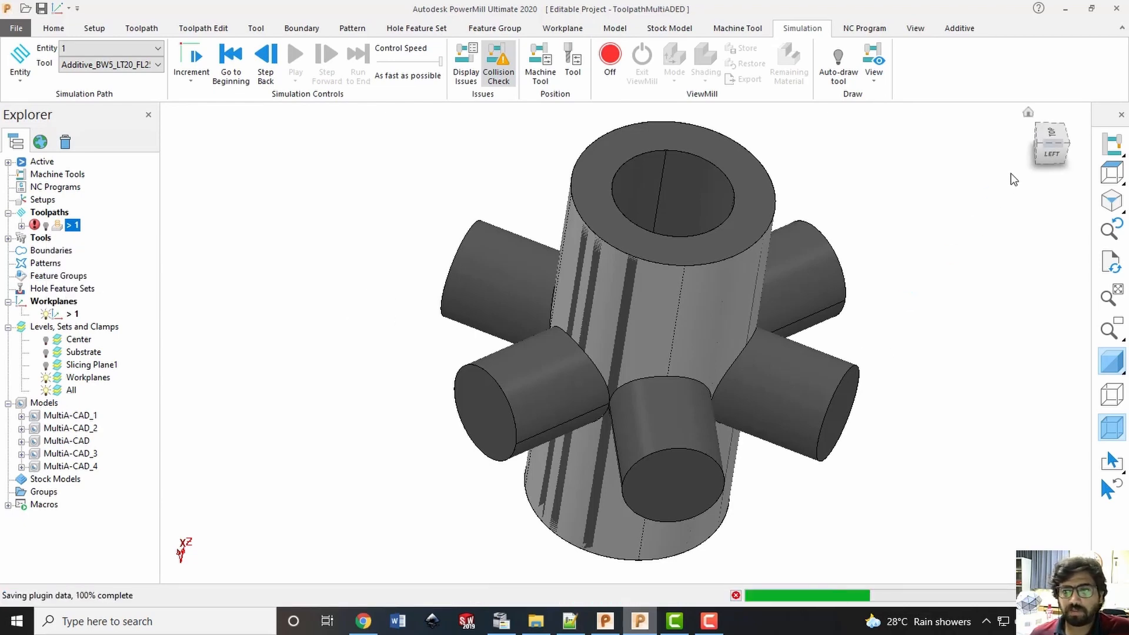
pyautogui.click(1044, 152)
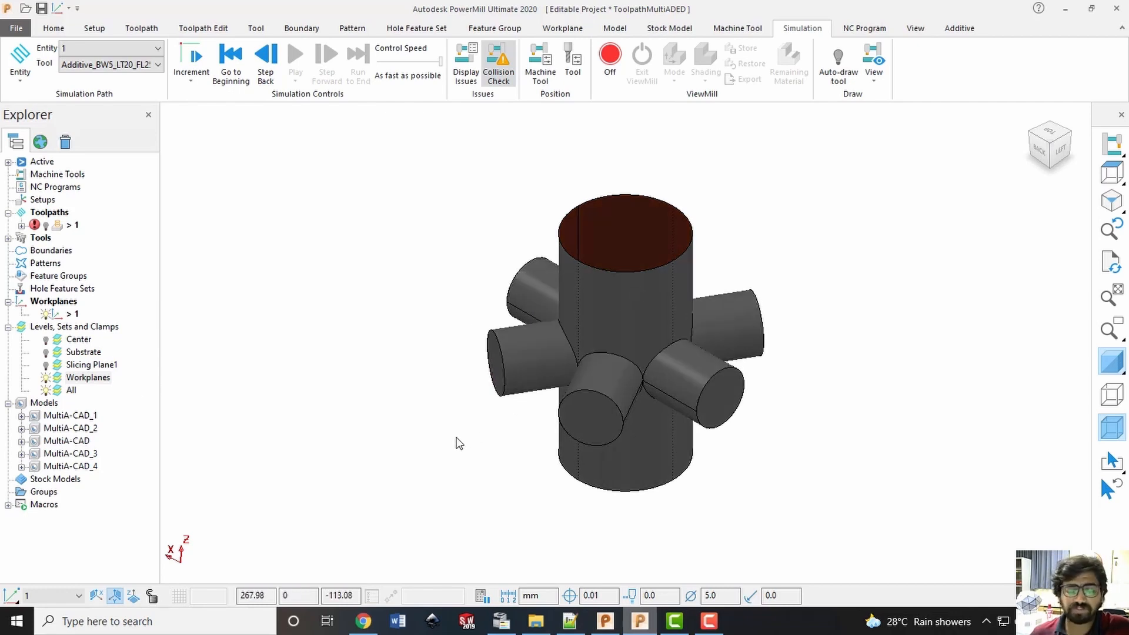
# Rename the Workplanes level as "Slicing Sufrace"
pyautogui.click(82, 378)
pyautogui.click(92, 378)
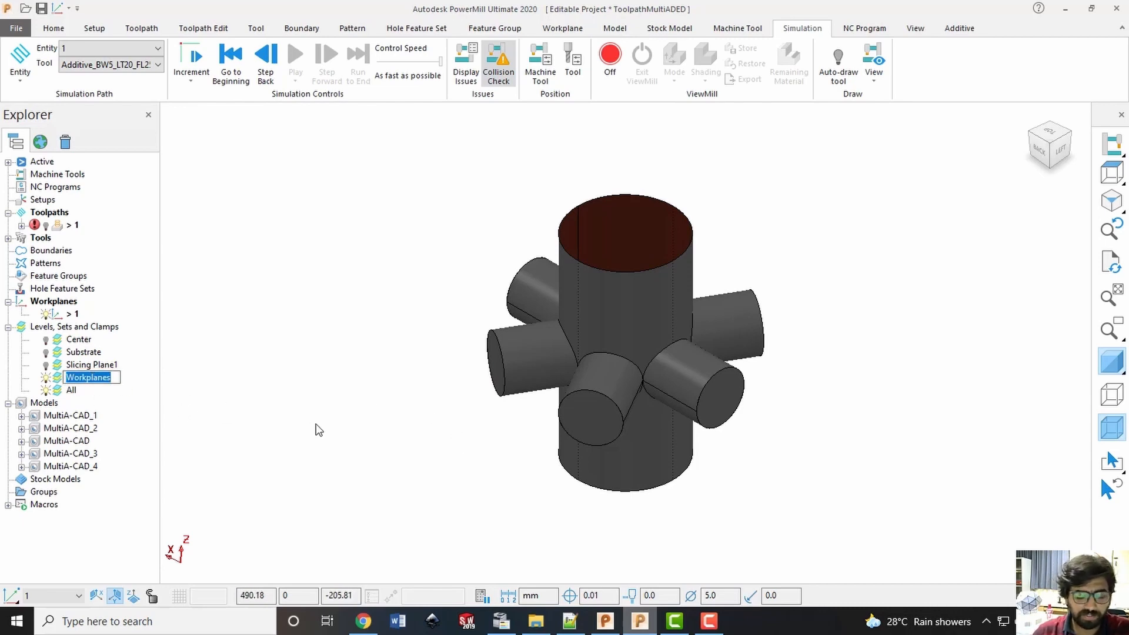
pyautogui.write('Sl')
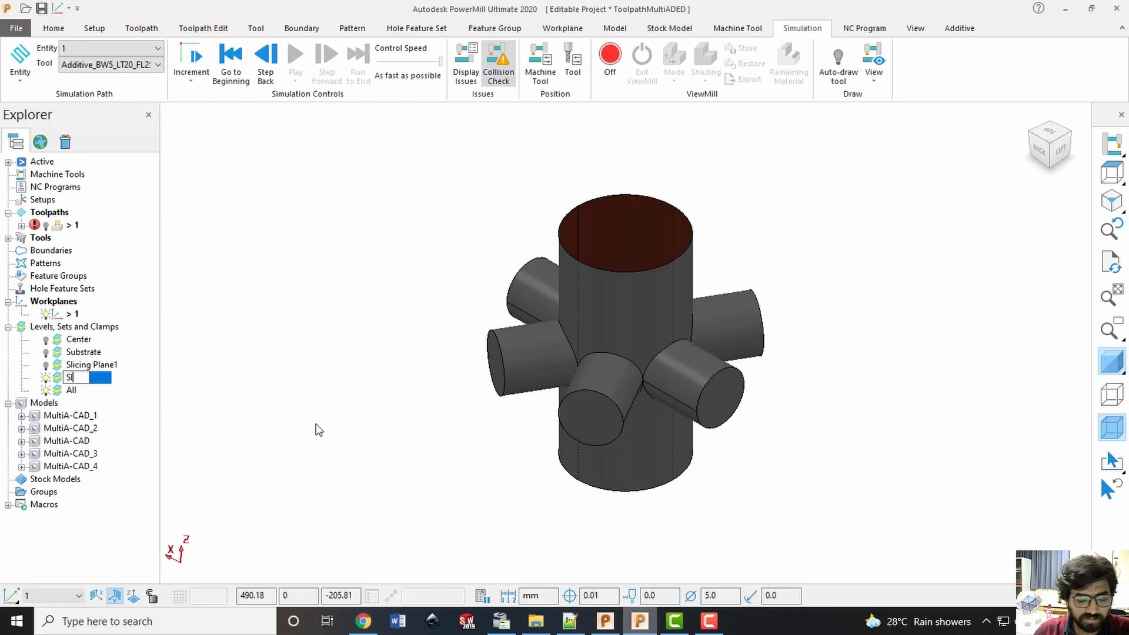
pyautogui.write('icing Sufrace')
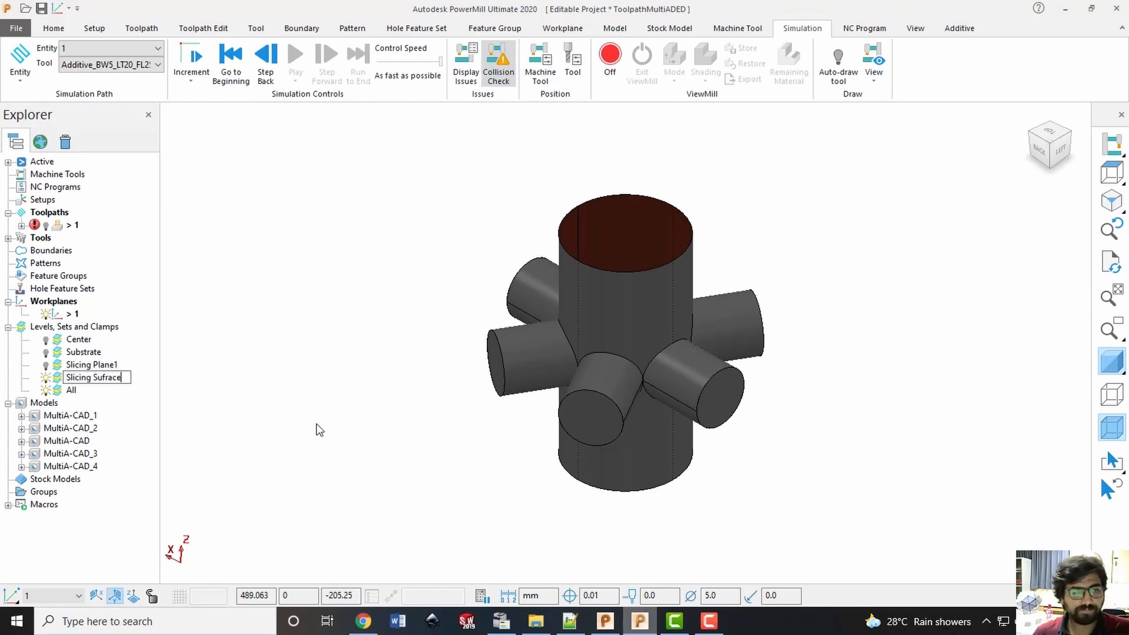
pyautogui.click(316, 423)
pyautogui.click(112, 374)
# Rename the All level as "Radial Features" and save the project
pyautogui.click(73, 391)
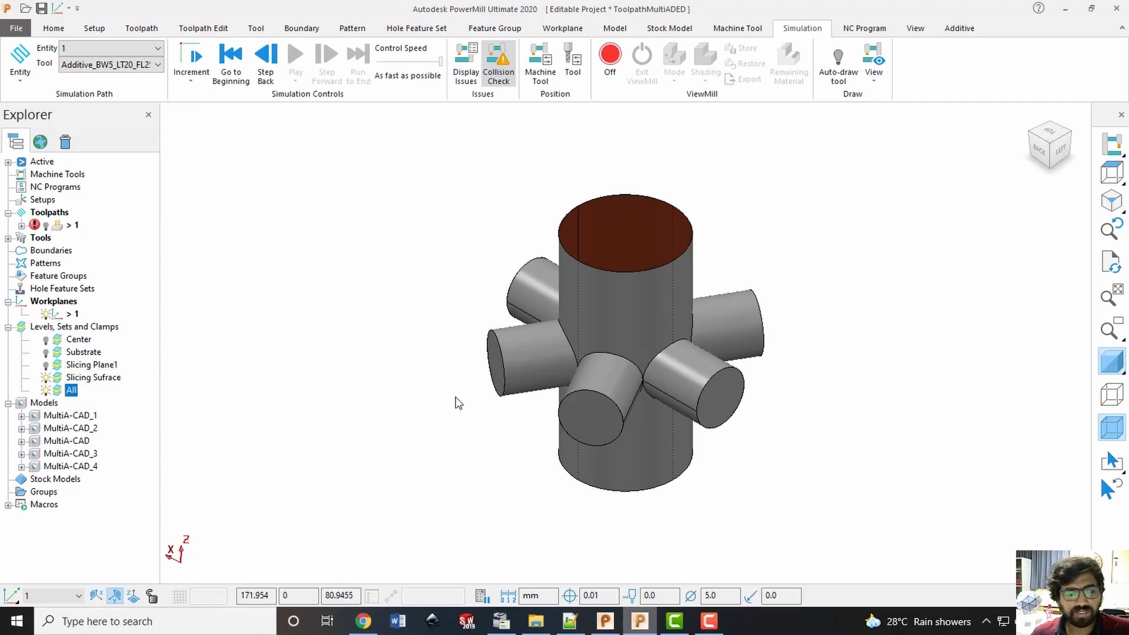
pyautogui.rightClick(72, 393)
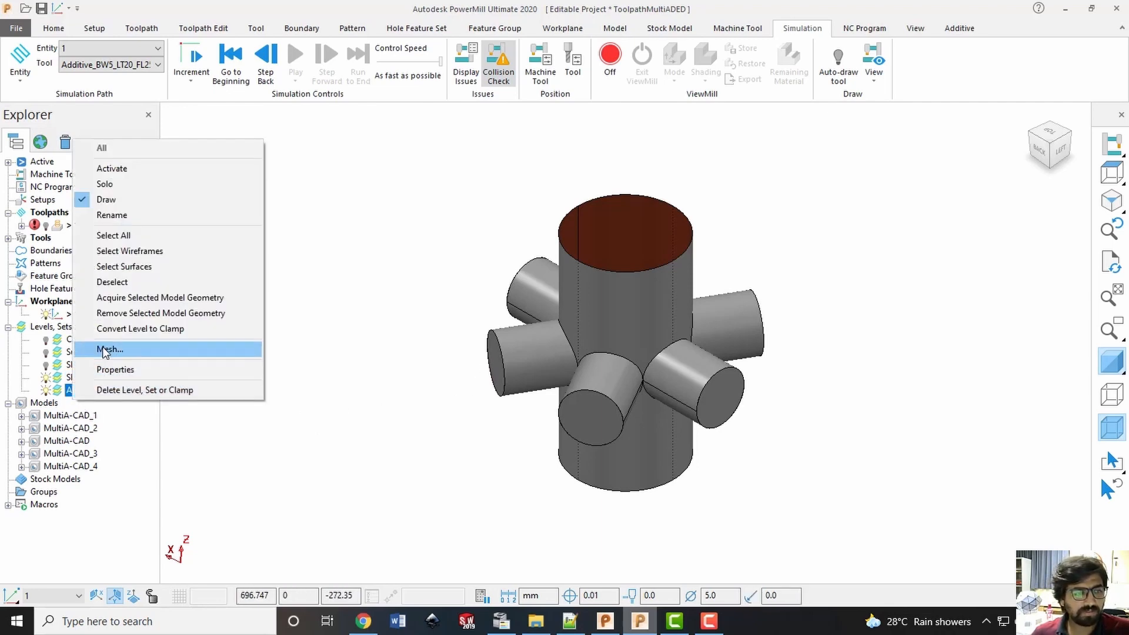
pyautogui.click(119, 214)
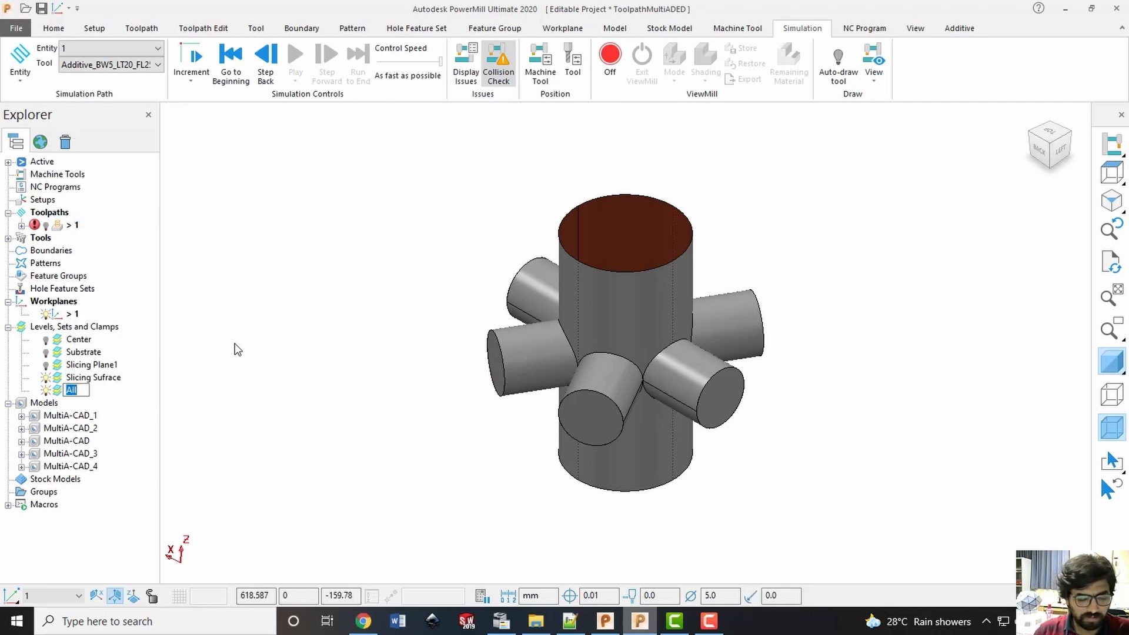
pyautogui.write('Radial Fea')
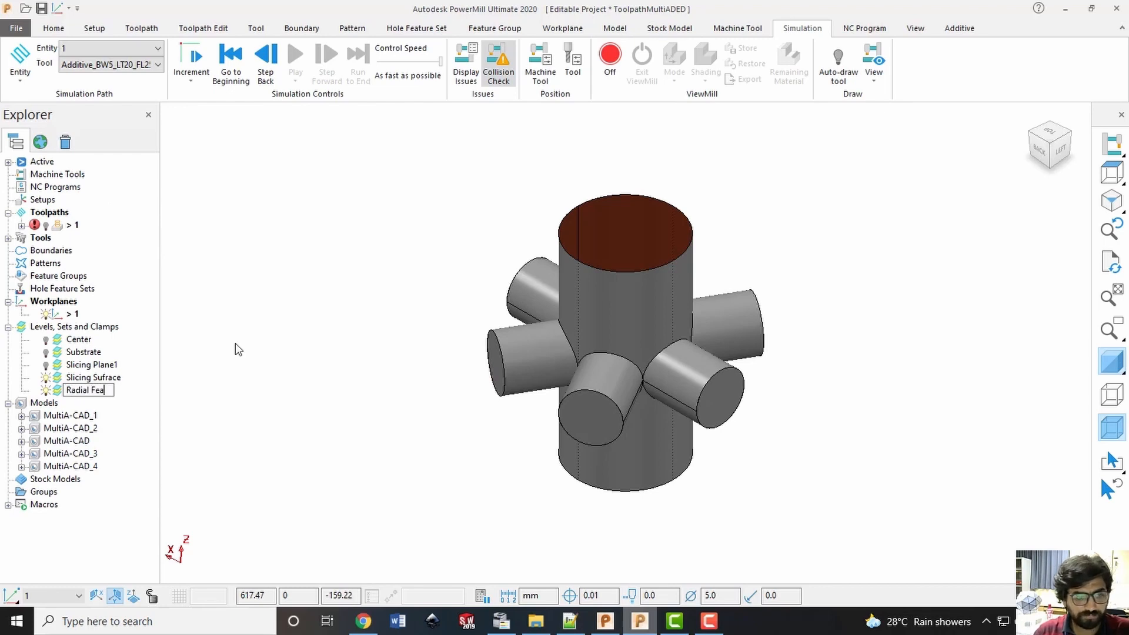
pyautogui.write('tures')
pyautogui.press('Return')
pyautogui.click(277, 326)
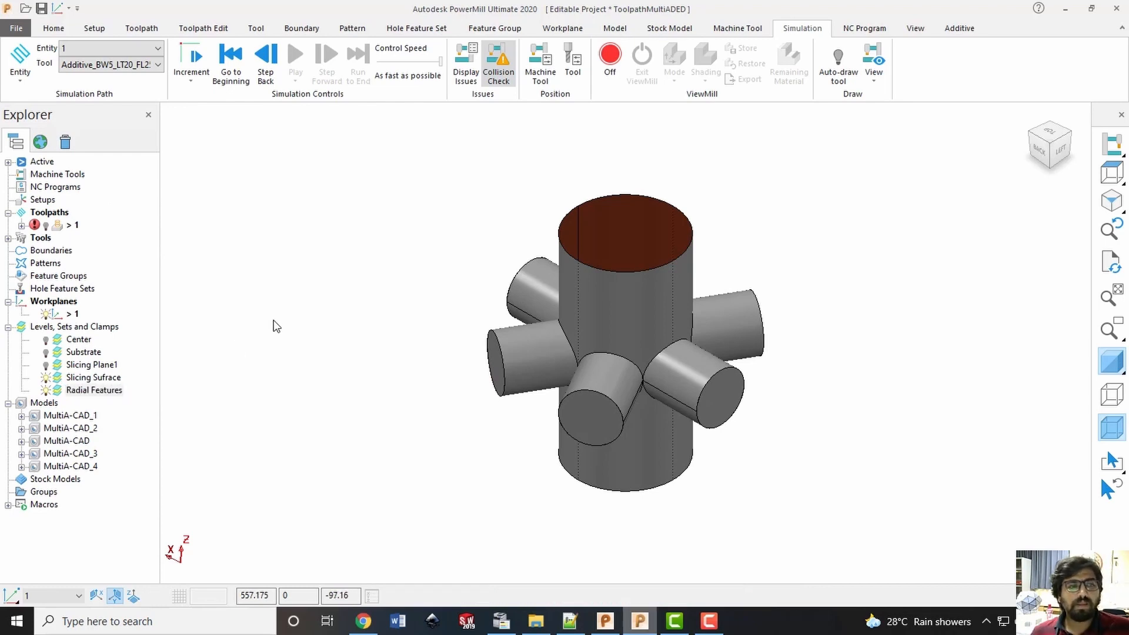
pyautogui.hotkey('ctrl', 's')
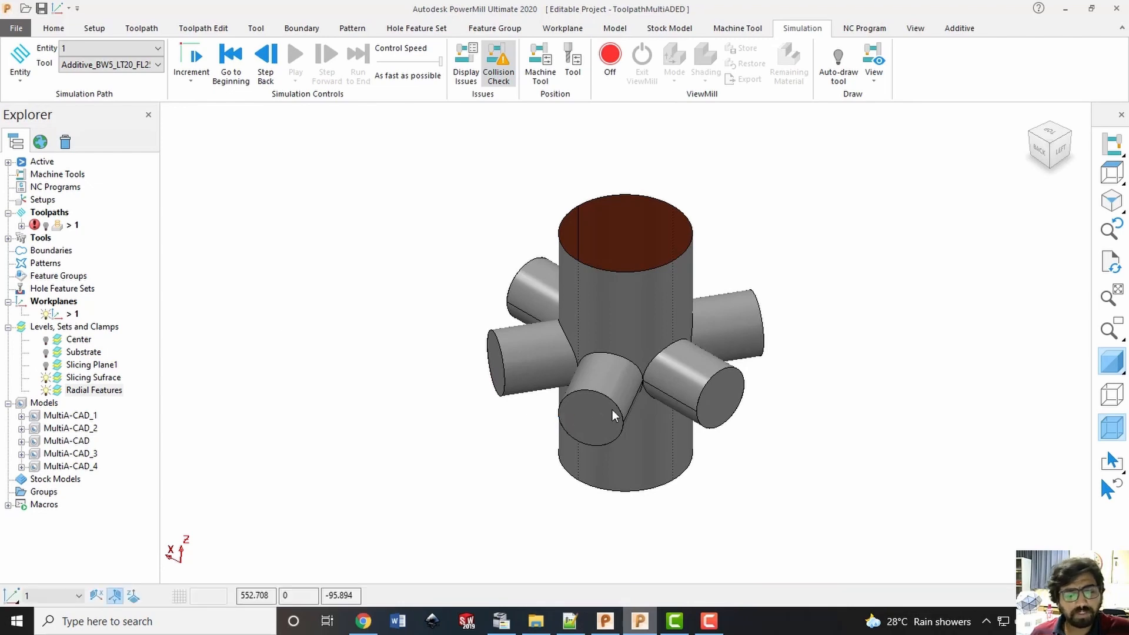
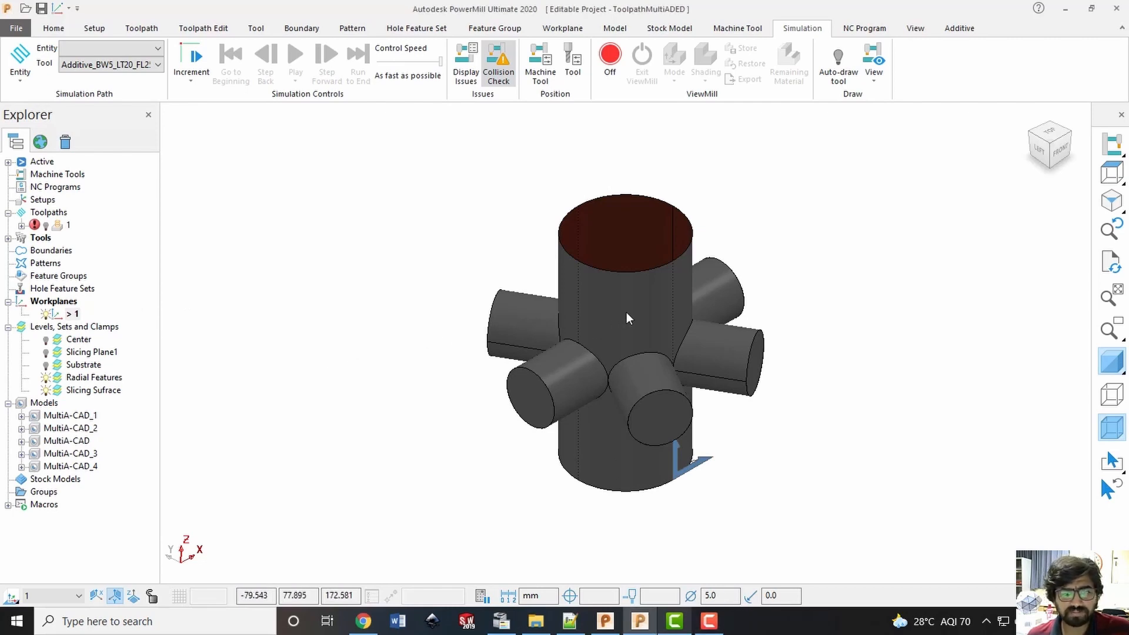
# Create a workplane at the bottom of the selected central cylinder surface
pyautogui.click(89, 378)
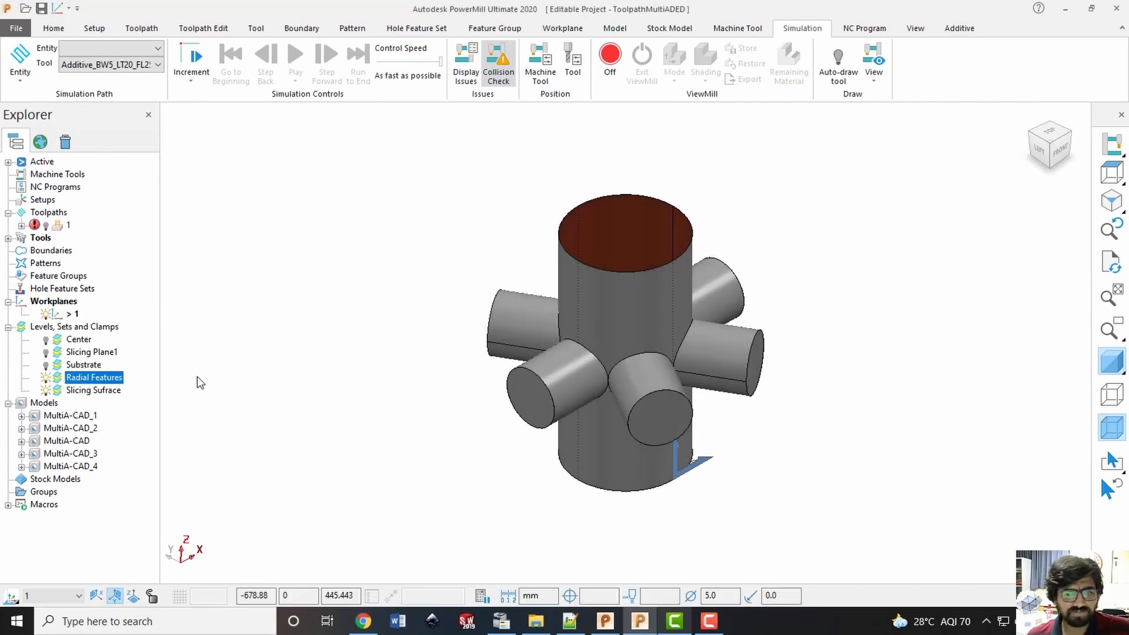
pyautogui.click(635, 287)
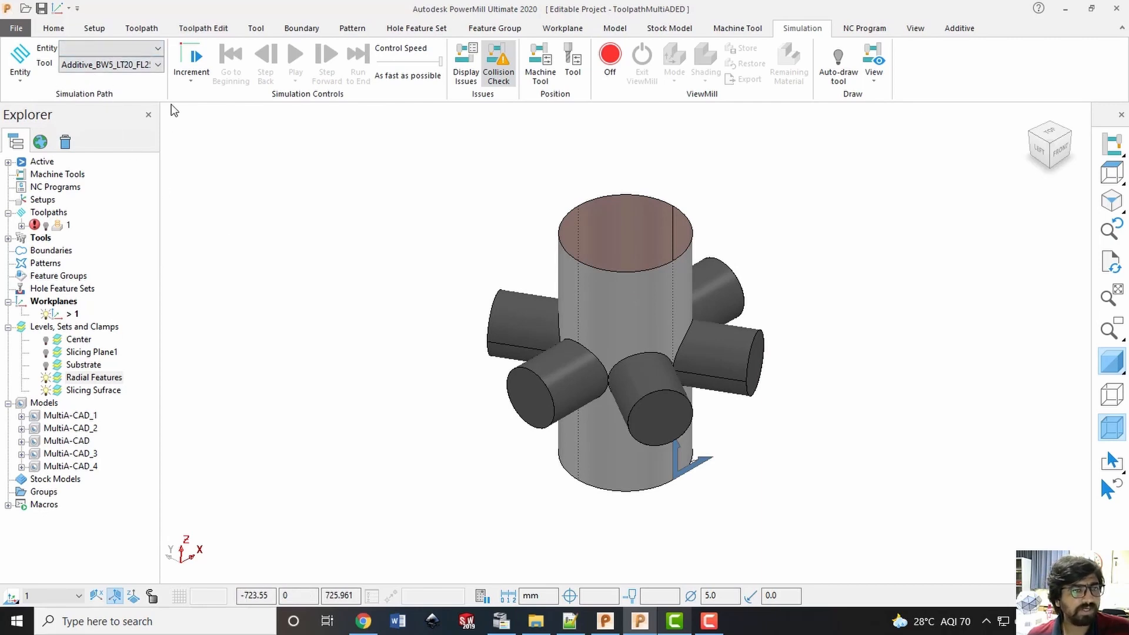
pyautogui.click(54, 29)
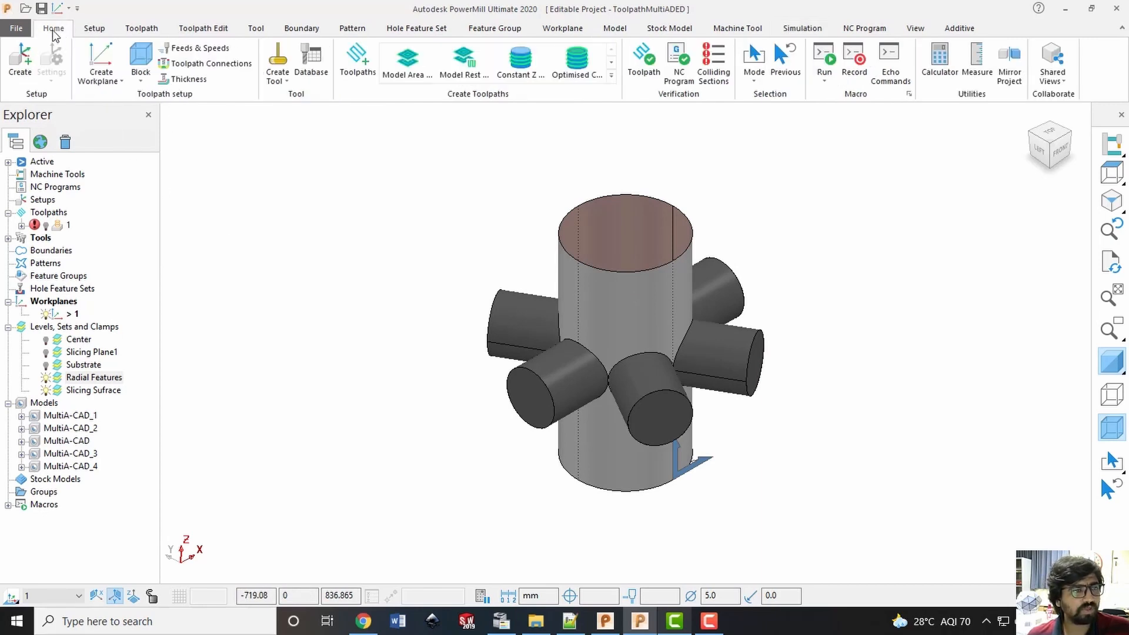
pyautogui.click(101, 65)
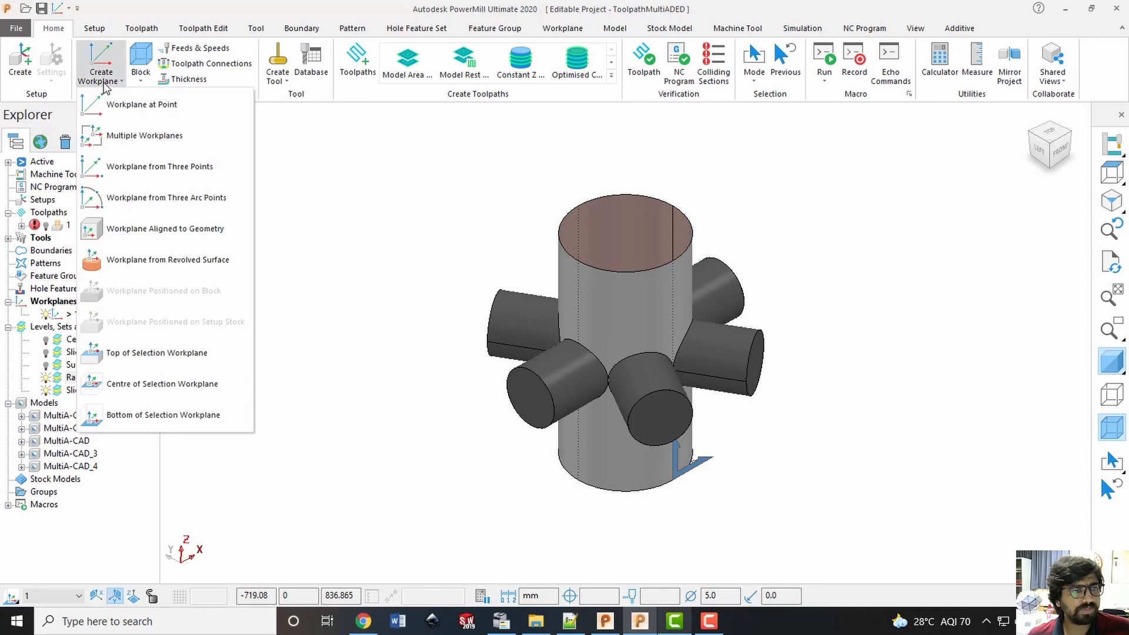
pyautogui.click(143, 407)
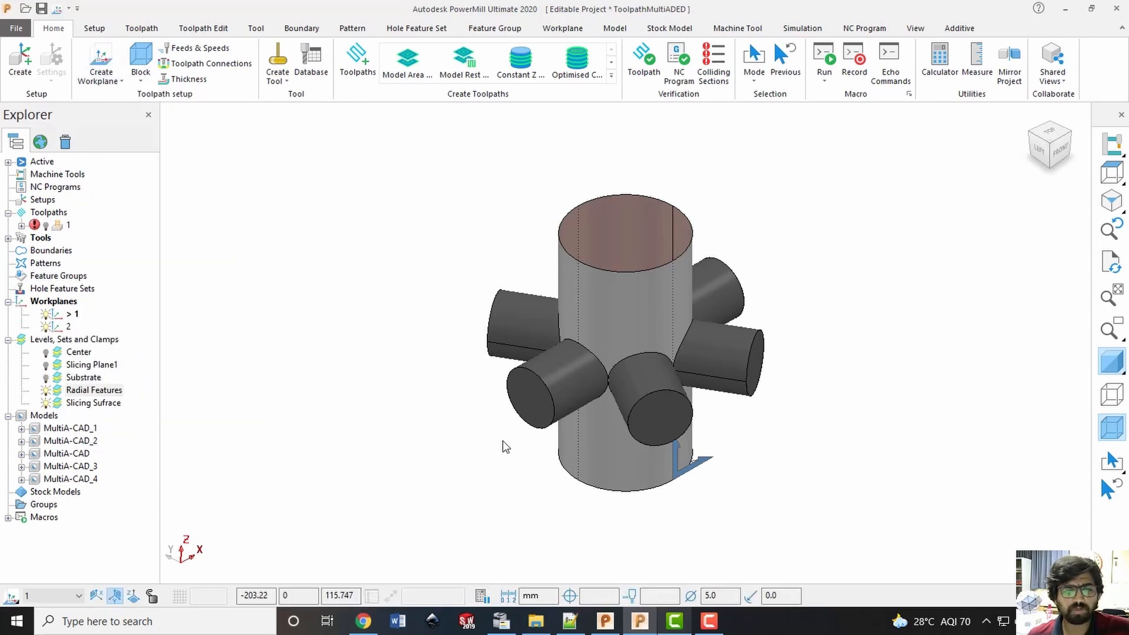
# Hide workplane 1 and make workplane 2 at the cylinder's base the active workplane
pyautogui.moveTo(505, 446); pyautogui.dragTo(495, 270, button='middle')
pyautogui.click(46, 315)
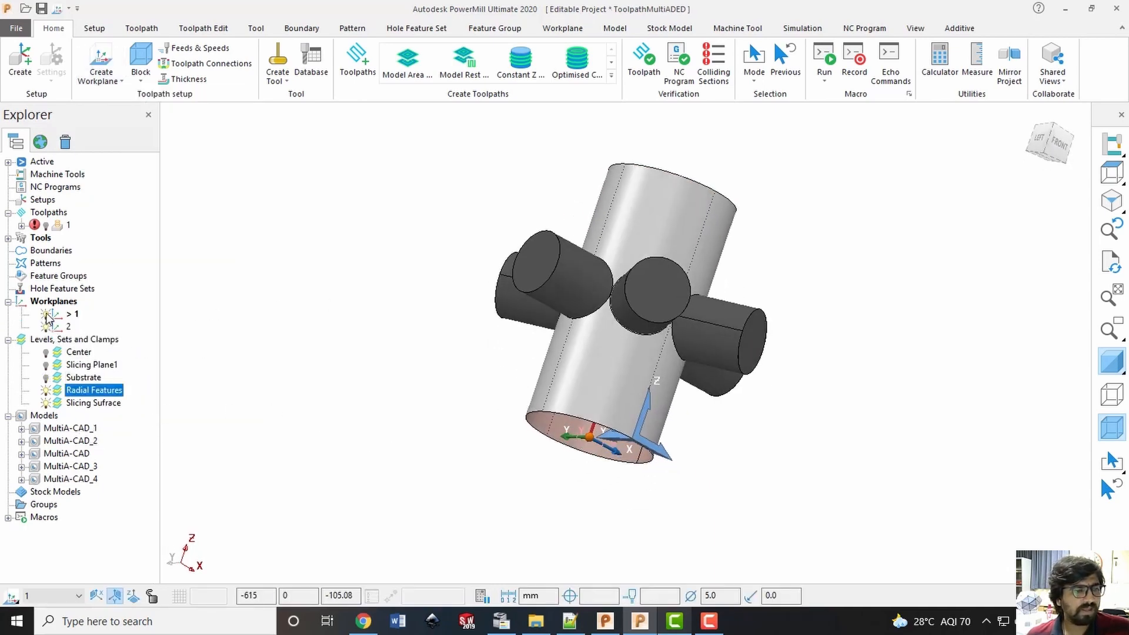
pyautogui.moveTo(601, 432); pyautogui.dragTo(699, 386, button='middle')
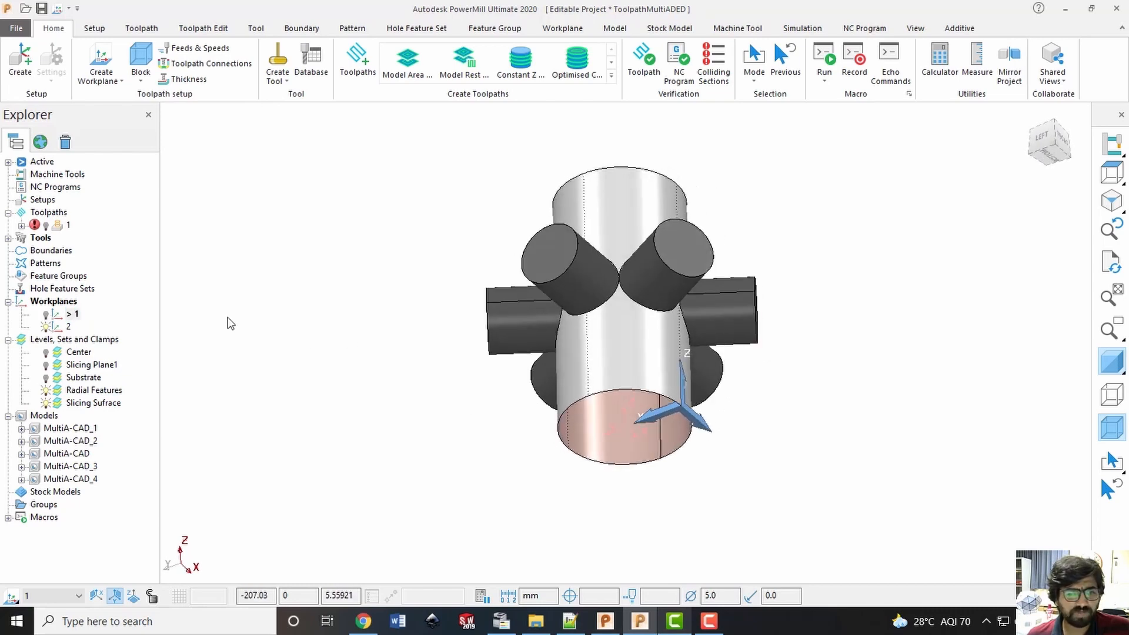
pyautogui.rightClick(69, 327)
pyautogui.click(91, 398)
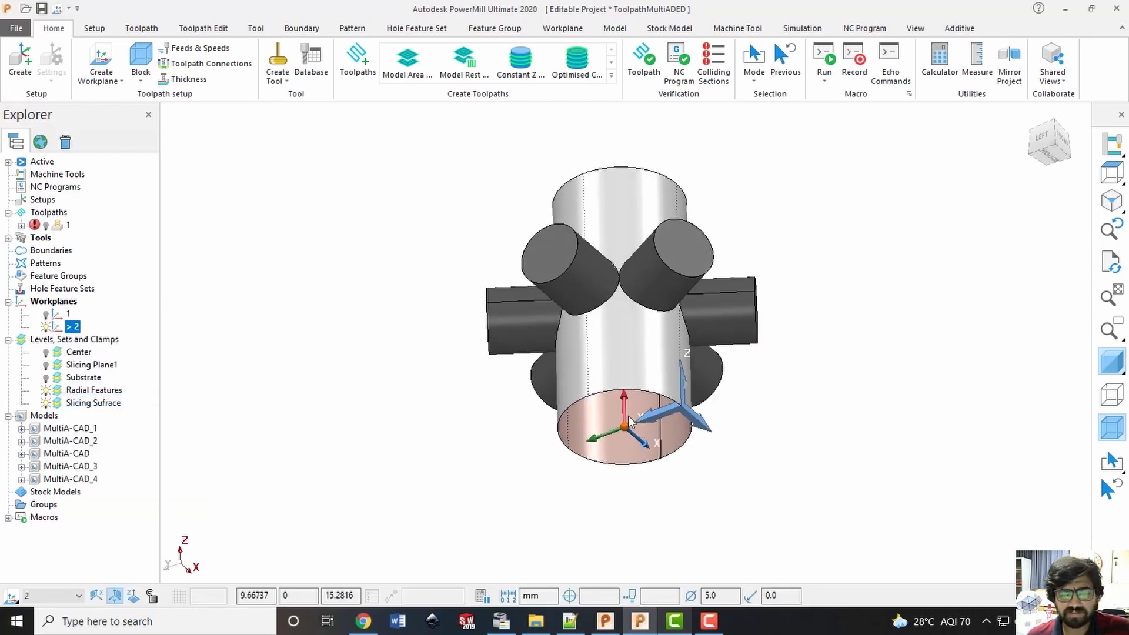
pyautogui.moveTo(640, 428); pyautogui.dragTo(633, 317, button='middle')
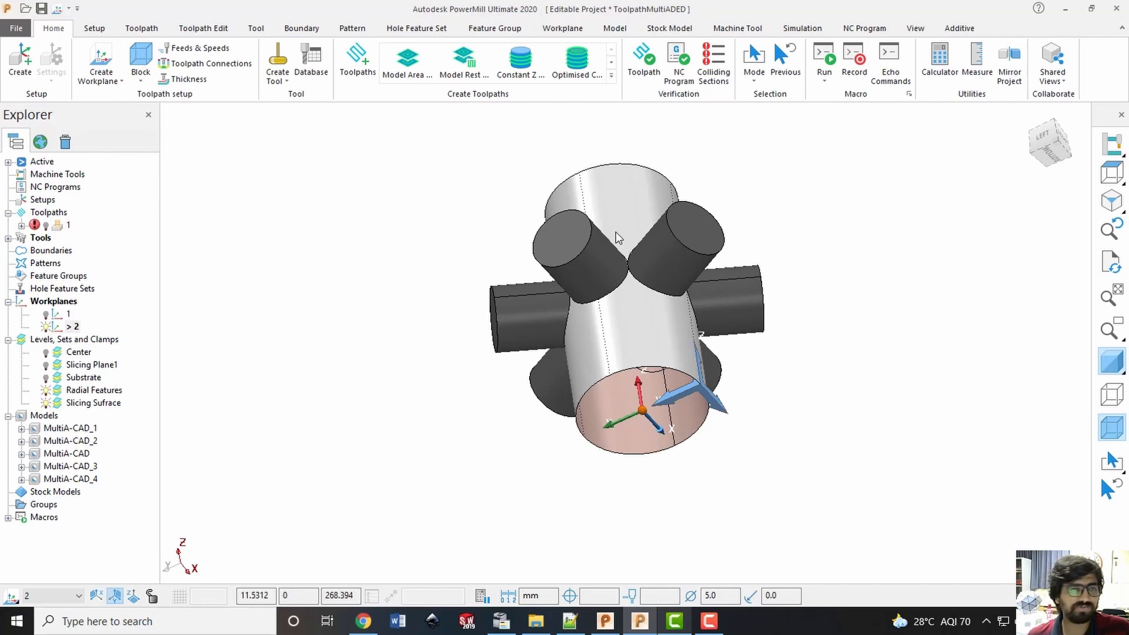
# Rotate workplane 2 about its Y axis so its X axis runs along the central cylinder, and accept the transform
pyautogui.rightClick(68, 330)
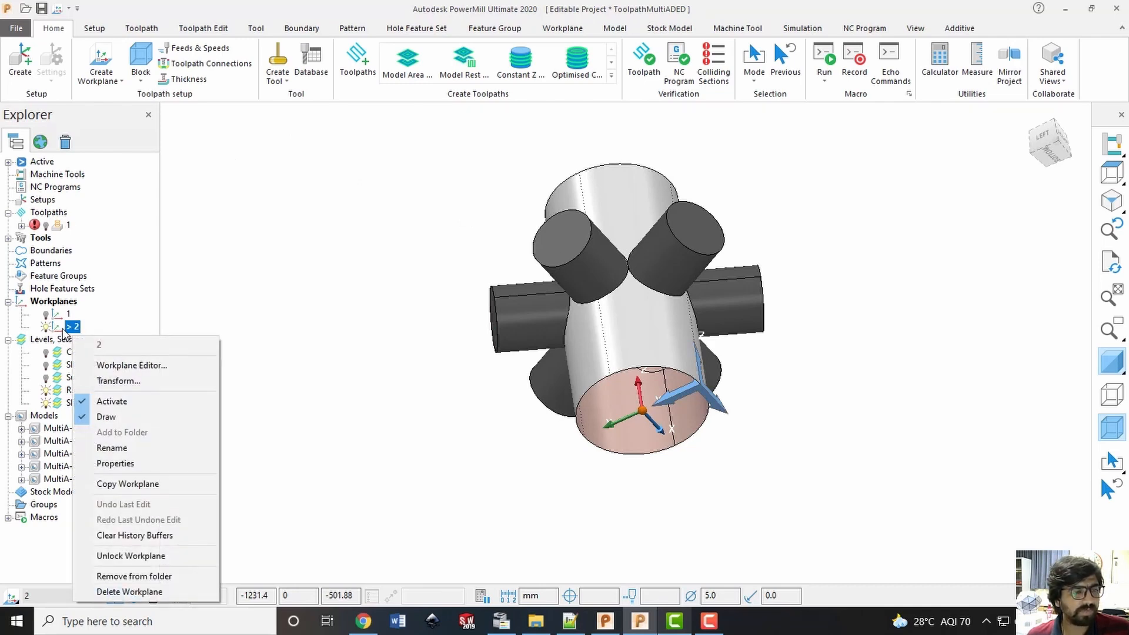
pyautogui.click(97, 381)
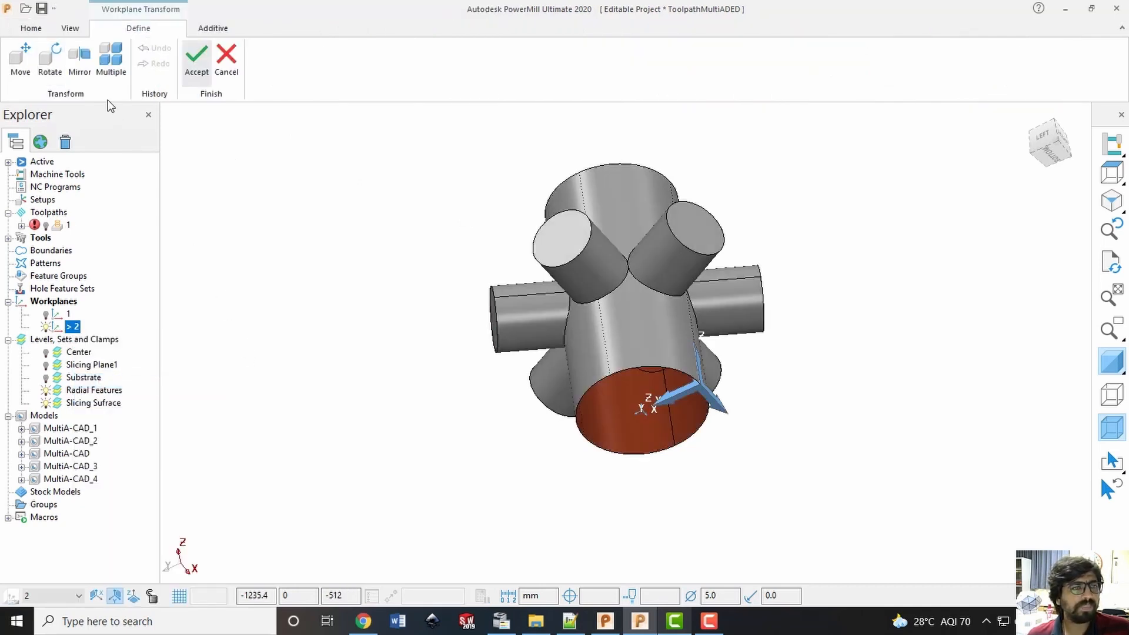
pyautogui.click(50, 59)
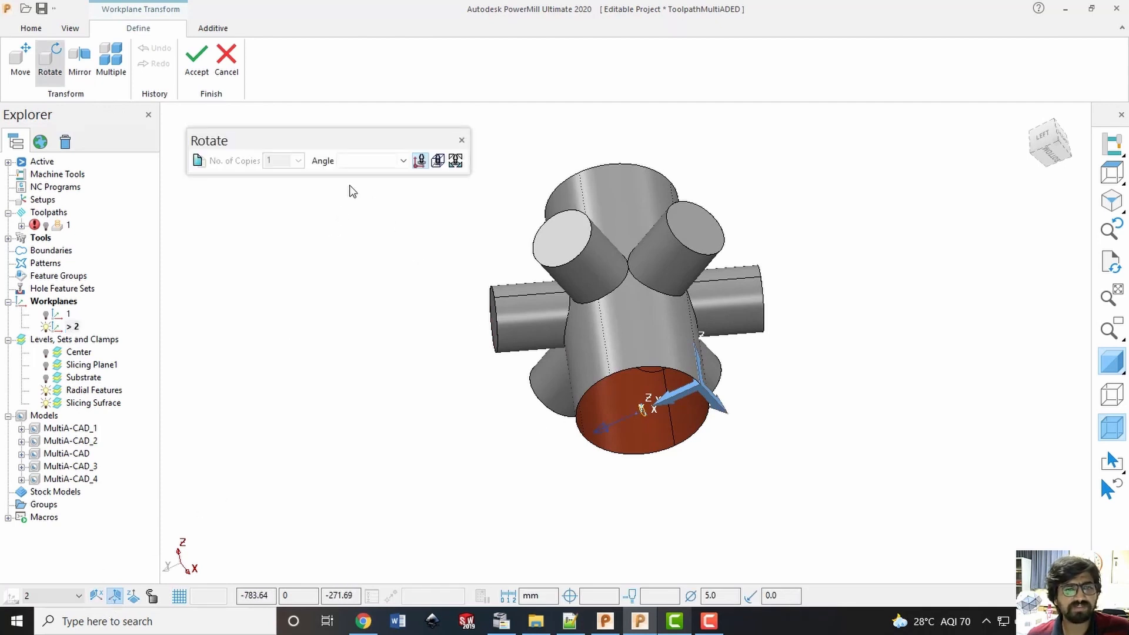
pyautogui.click(369, 162)
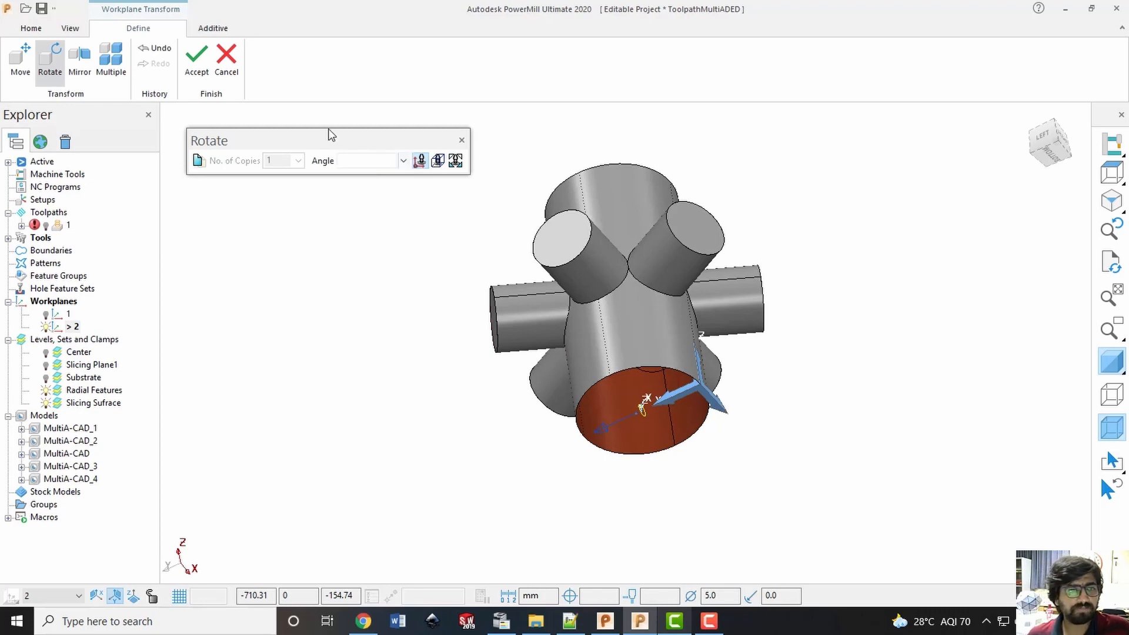
pyautogui.press('Return')
pyautogui.click(197, 72)
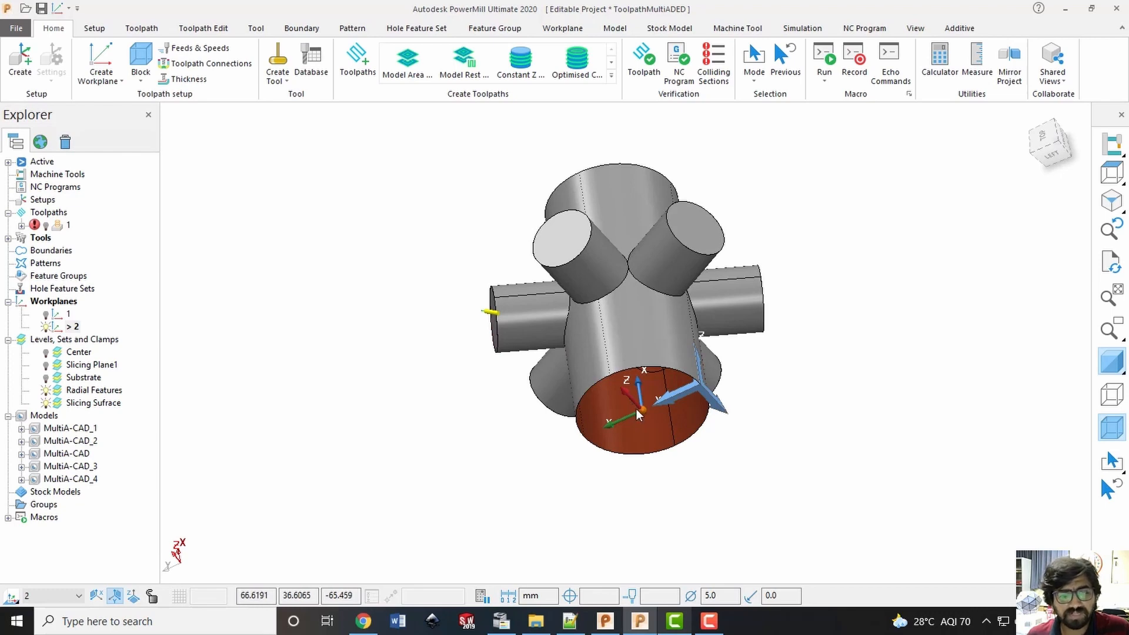
# Examine the rotated workplane's axes relative to the central cylinder and radial branches, and finish in an isometric view
pyautogui.moveTo(639, 374); pyautogui.dragTo(560, 270, button='middle')
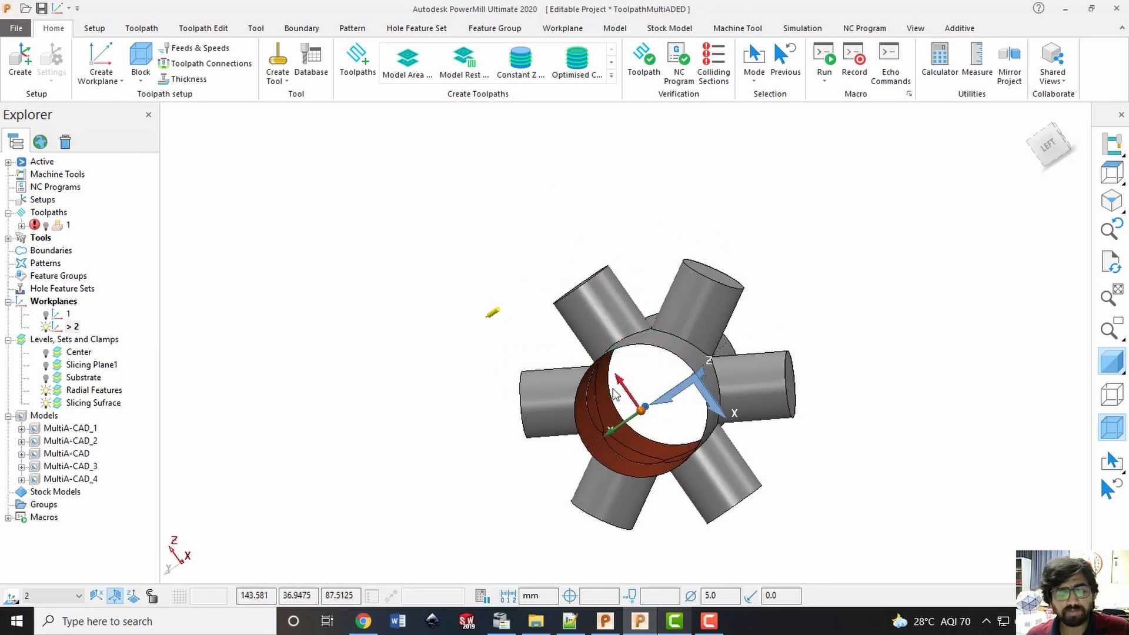
pyautogui.moveTo(676, 319); pyautogui.dragTo(700, 400, button='middle')
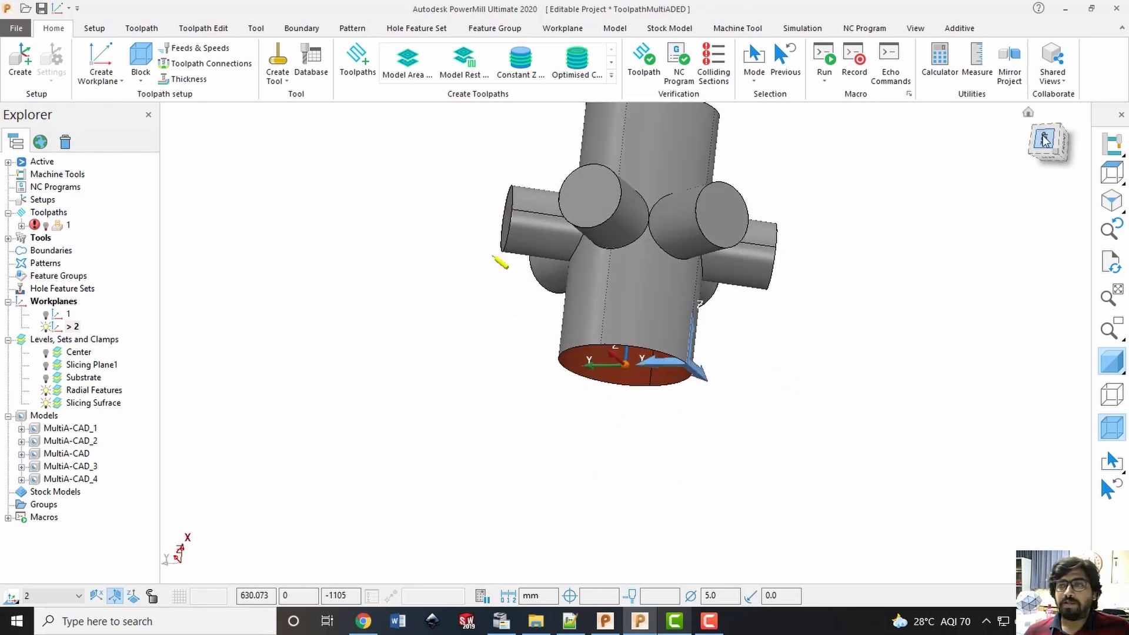
pyautogui.click(1060, 154)
pyautogui.moveTo(641, 331); pyautogui.dragTo(919, 197, button='middle')
pyautogui.click(1054, 140)
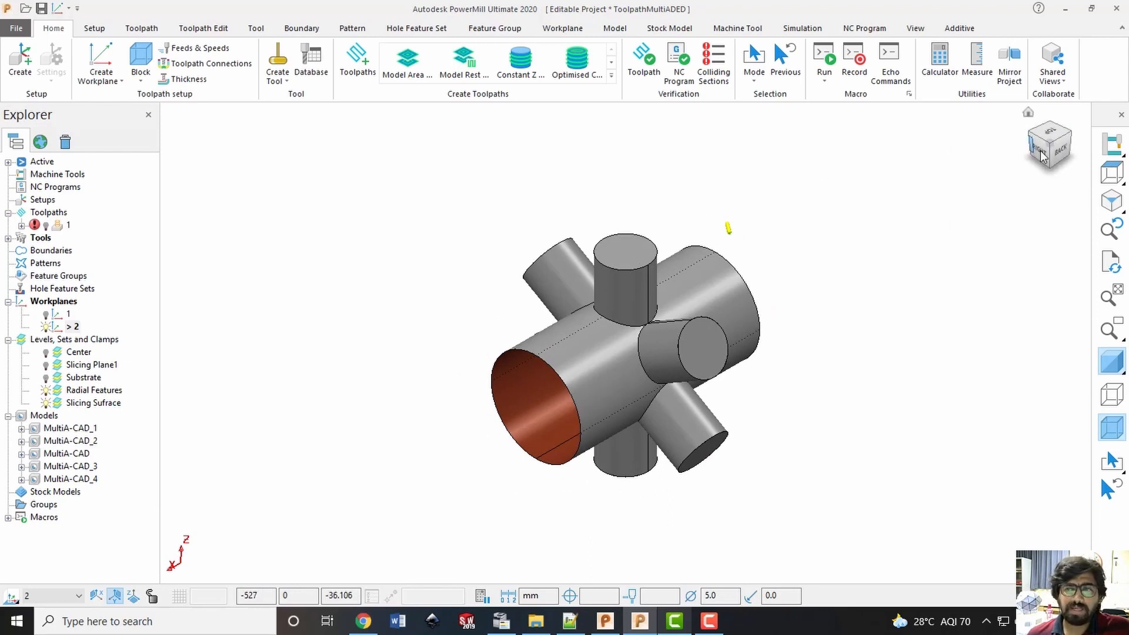
pyautogui.click(71, 327)
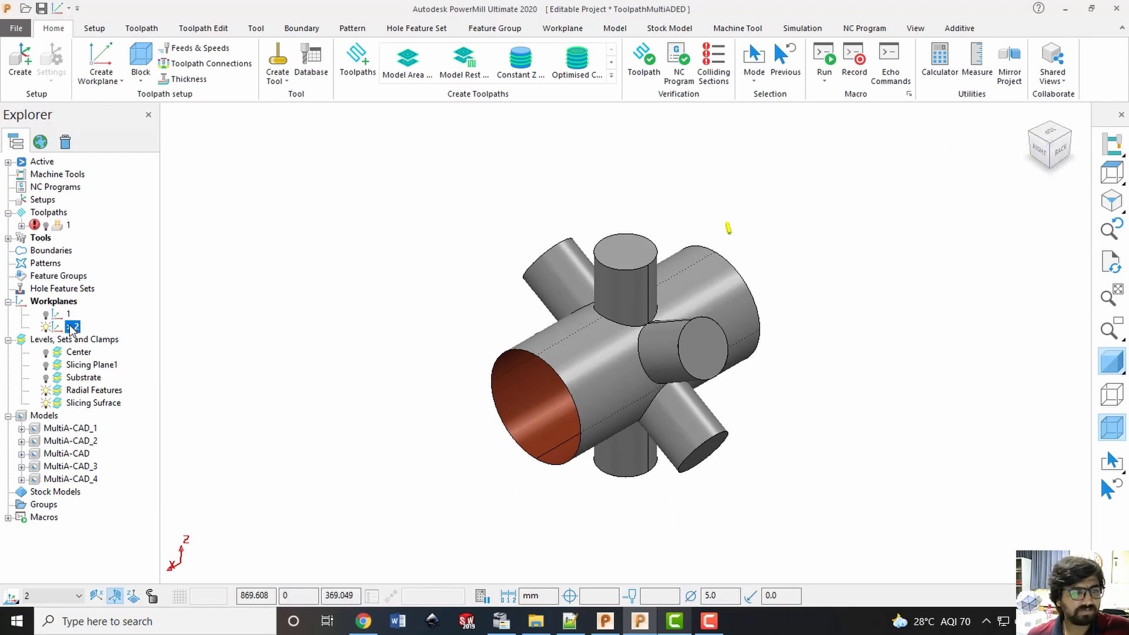
pyautogui.rightClick(69, 329)
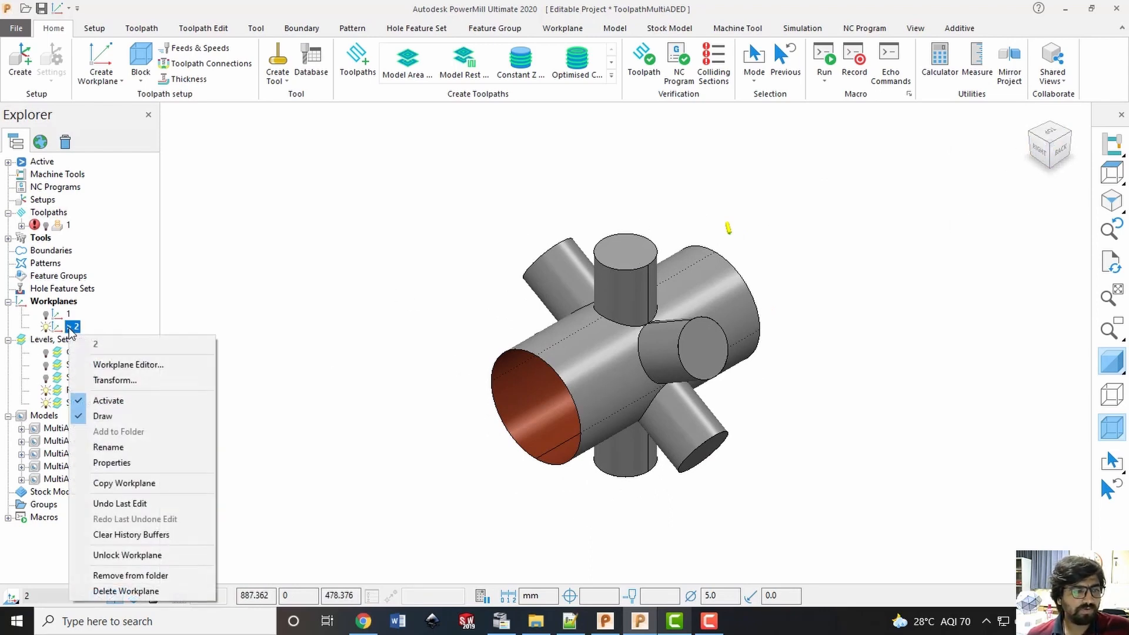
pyautogui.click(56, 217)
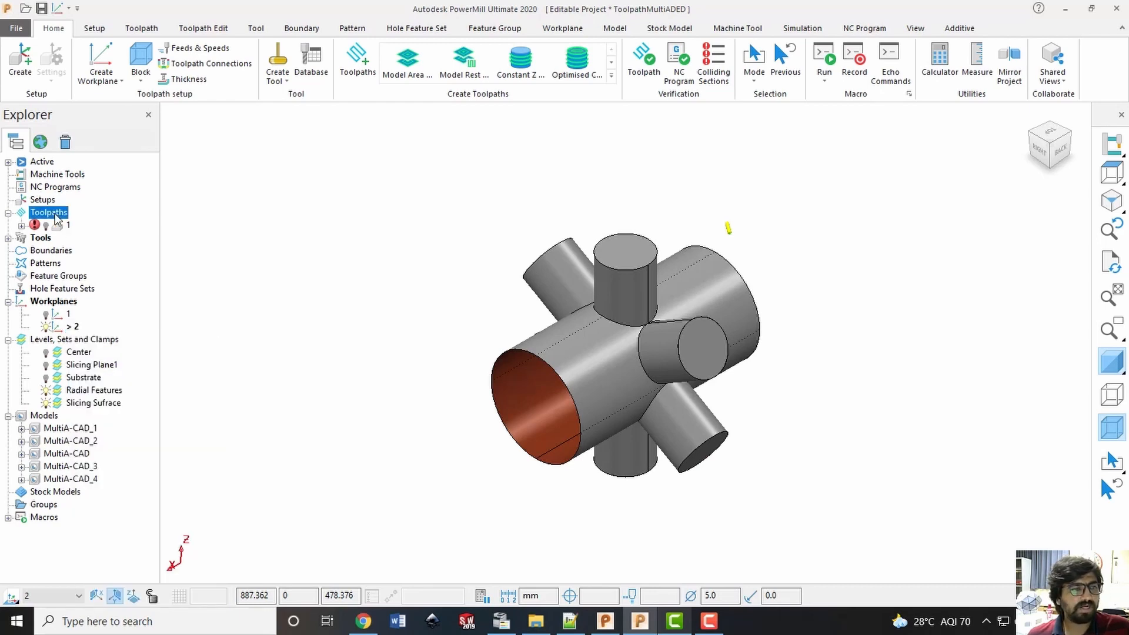
pyautogui.rightClick(57, 218)
pyautogui.click(56, 216)
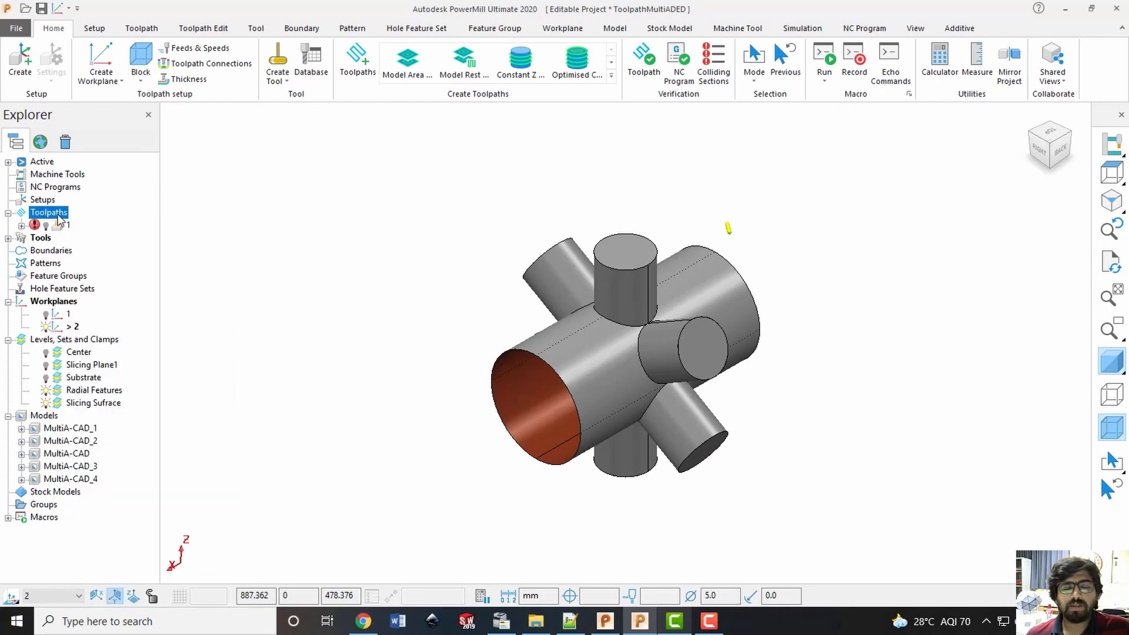
pyautogui.click(126, 213)
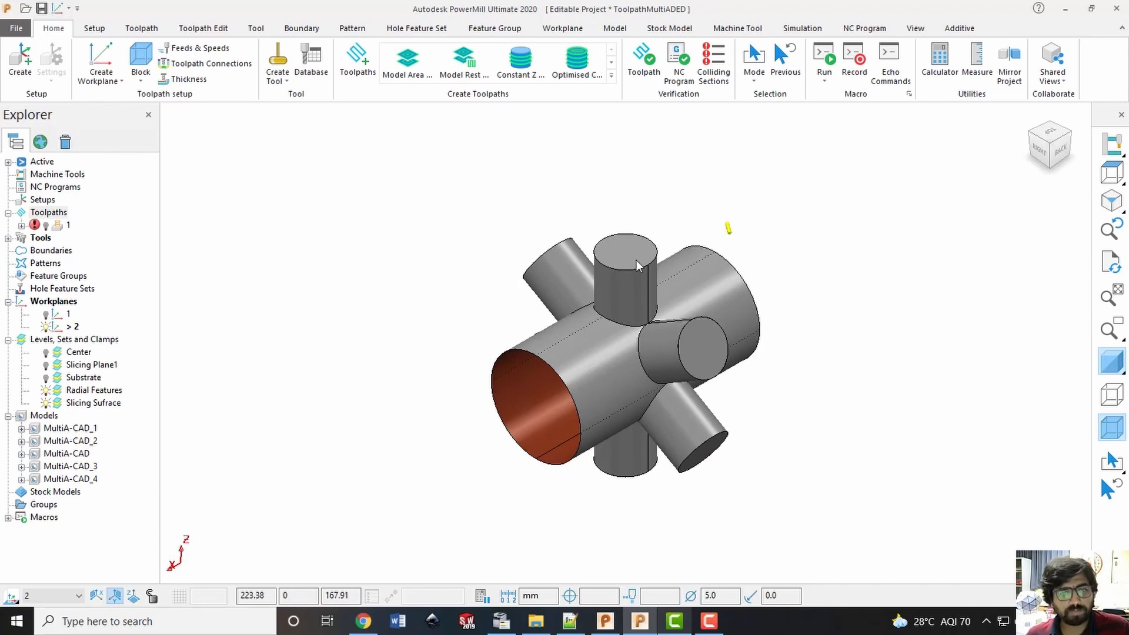
pyautogui.click(42, 214)
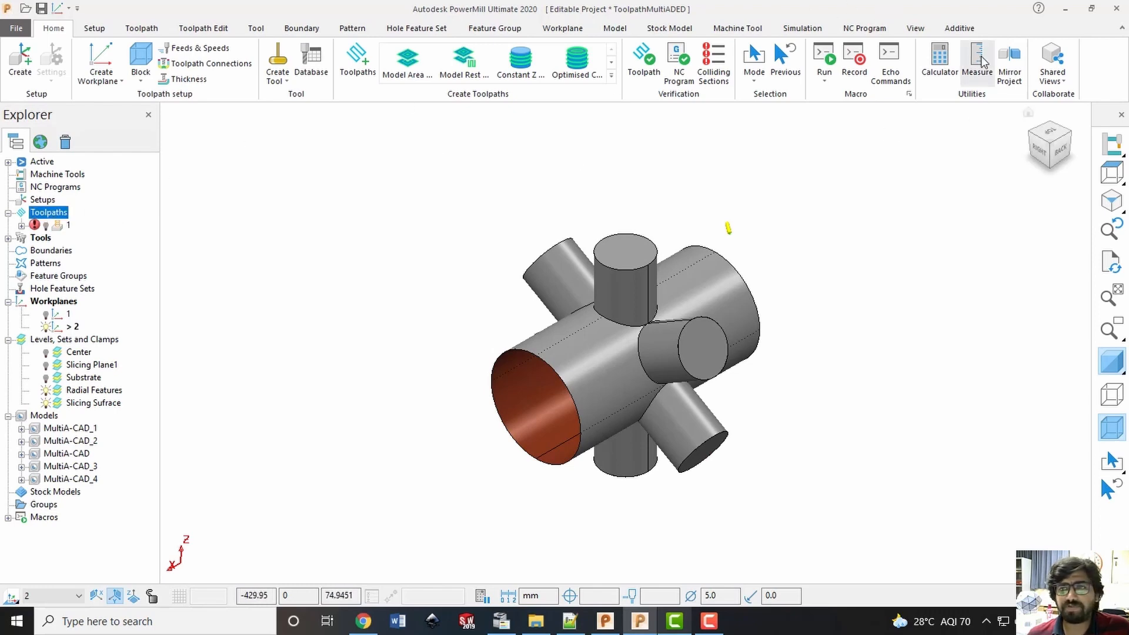
# Start a new additive Feature Construction toolpath and move its settings dialog clear of the model
pyautogui.click(961, 29)
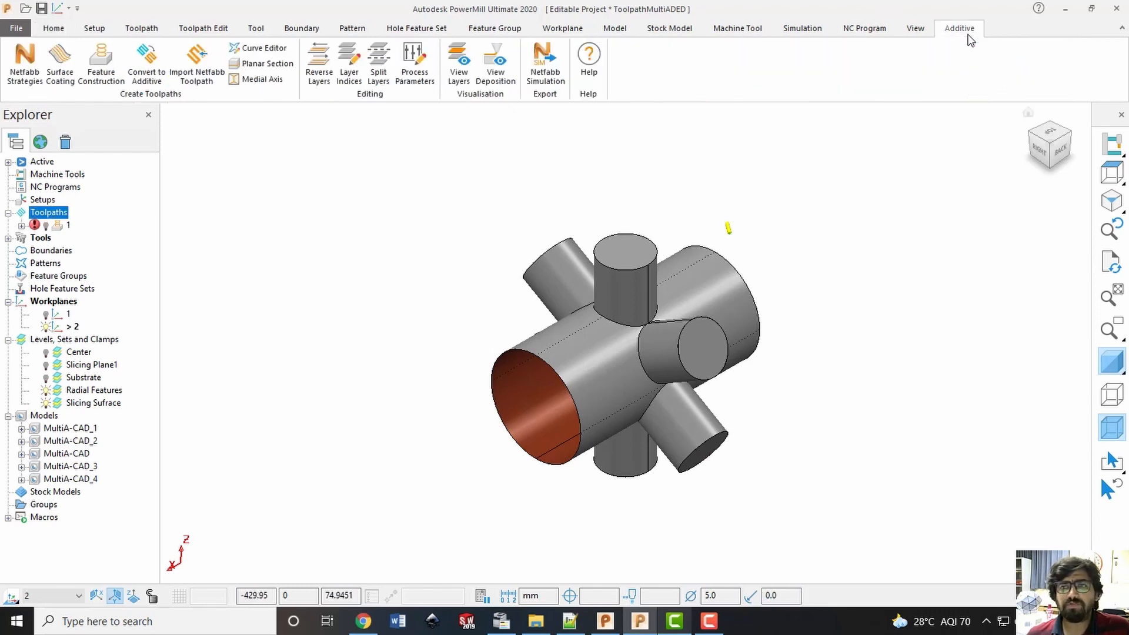
pyautogui.click(96, 51)
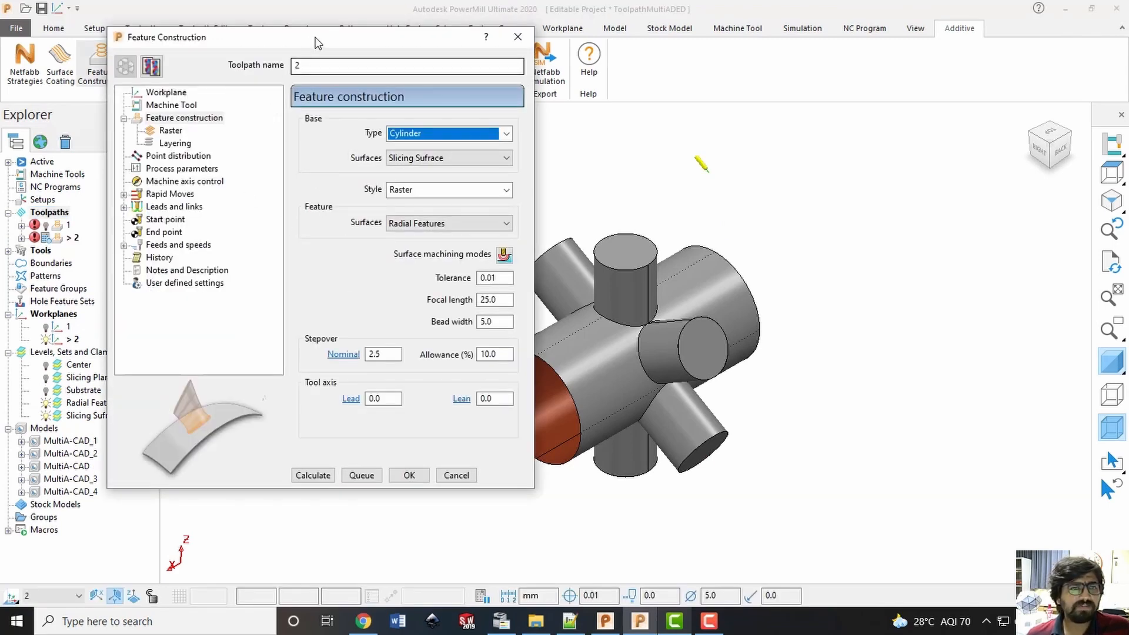
pyautogui.moveTo(317, 42); pyautogui.dragTo(245, 56)
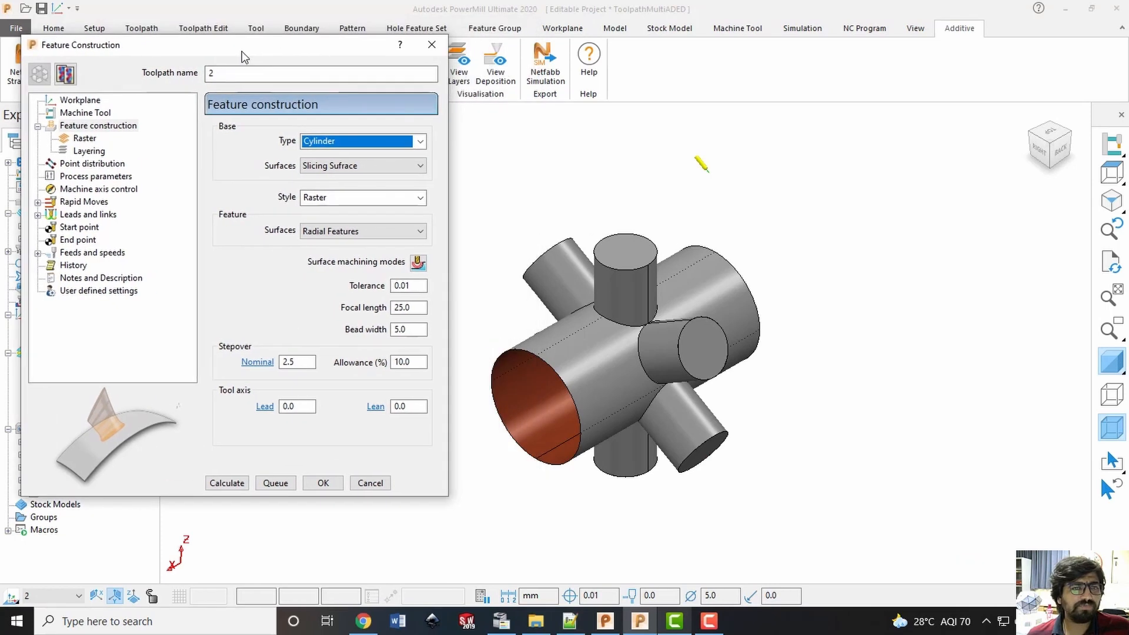
# Try Plane as the base type and Slicing Plane1 as the base surfaces, returning to Cylinder and Slicing Sufrace
pyautogui.click(420, 142)
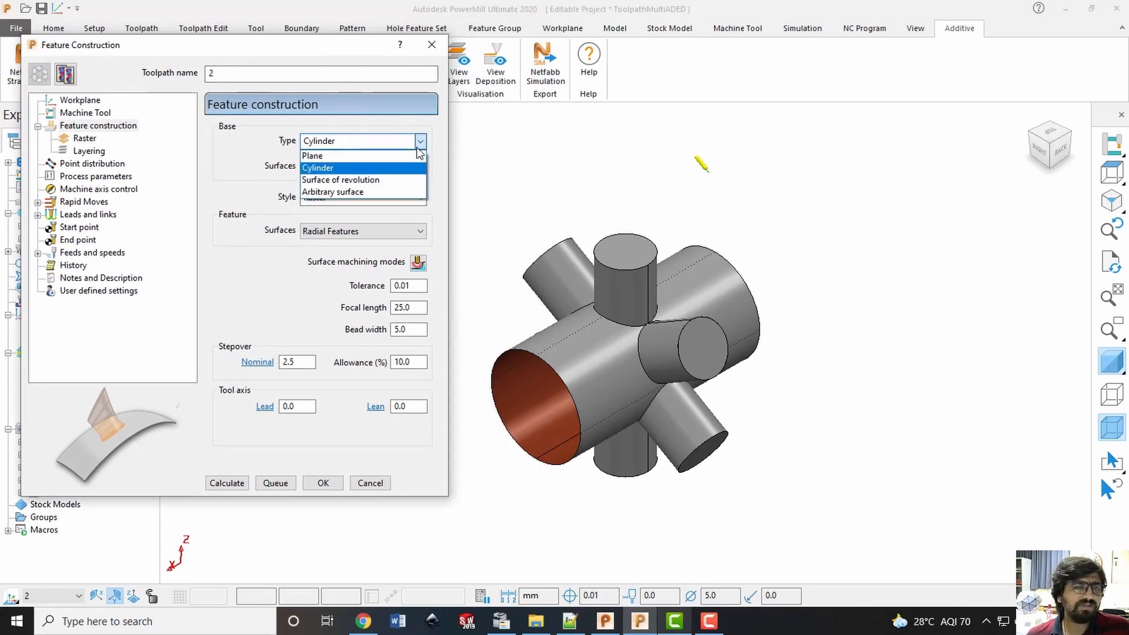
pyautogui.click(398, 156)
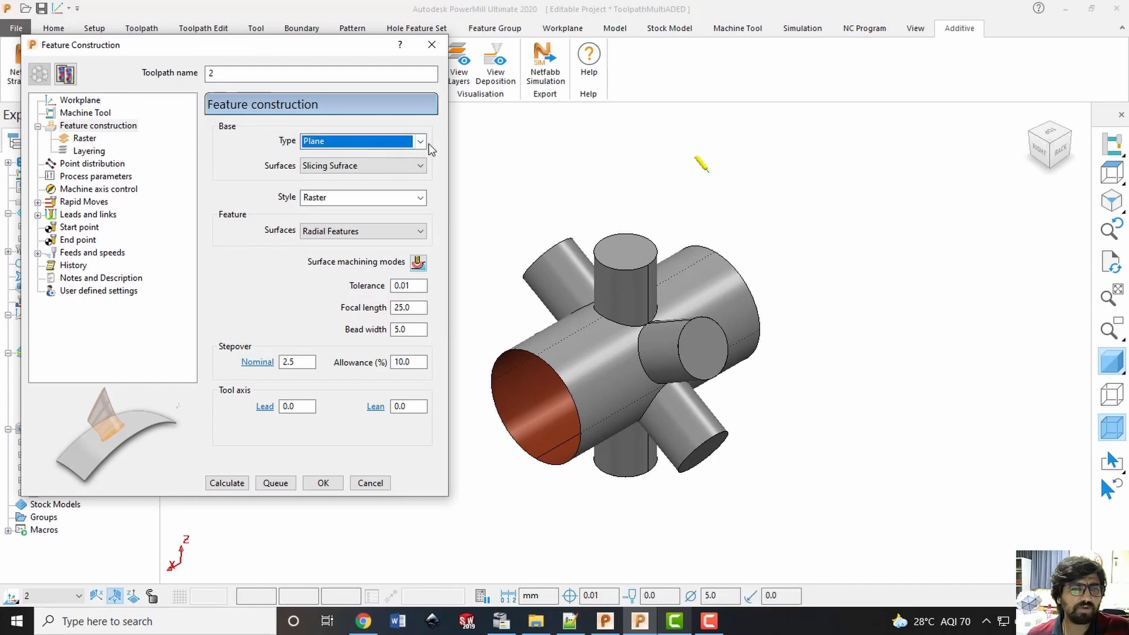
pyautogui.click(419, 141)
pyautogui.click(386, 169)
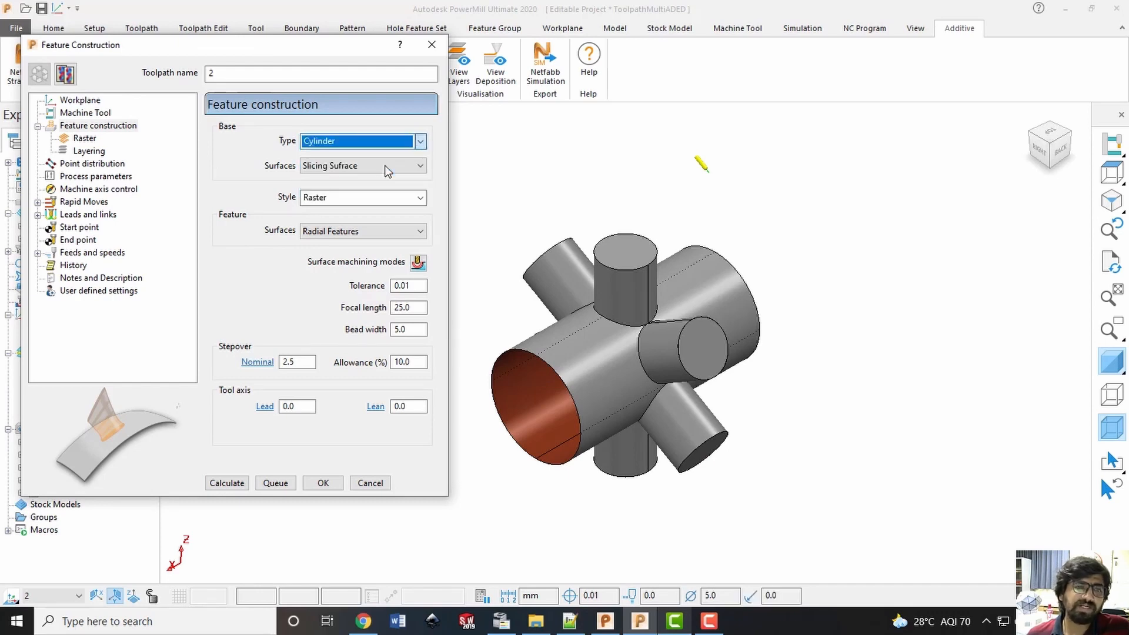
pyautogui.click(382, 169)
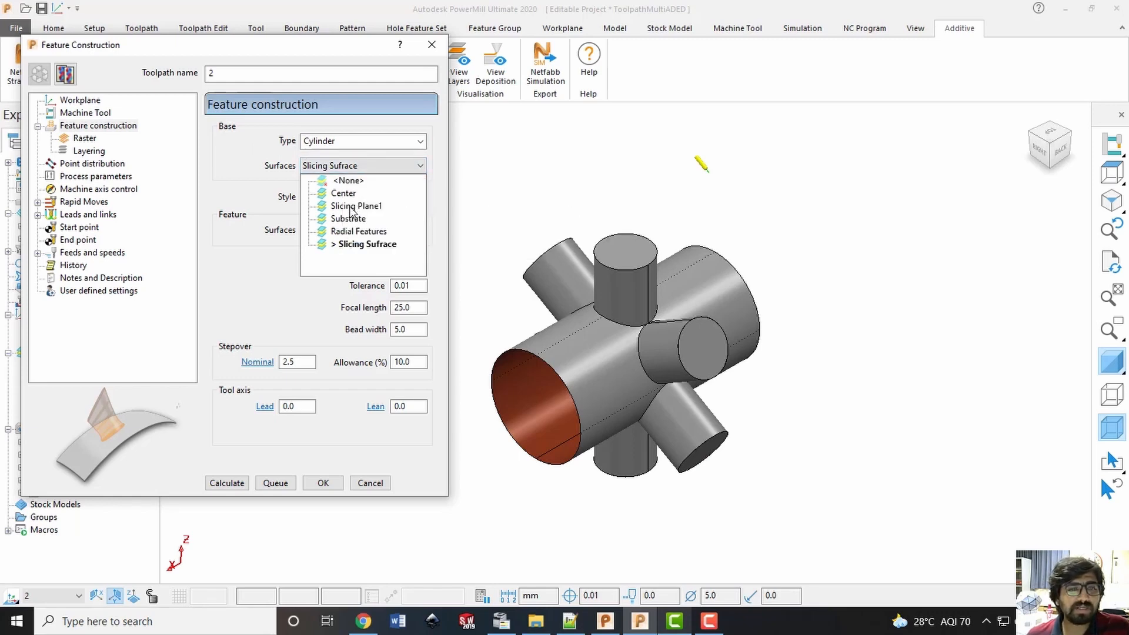
pyautogui.click(353, 207)
pyautogui.click(374, 166)
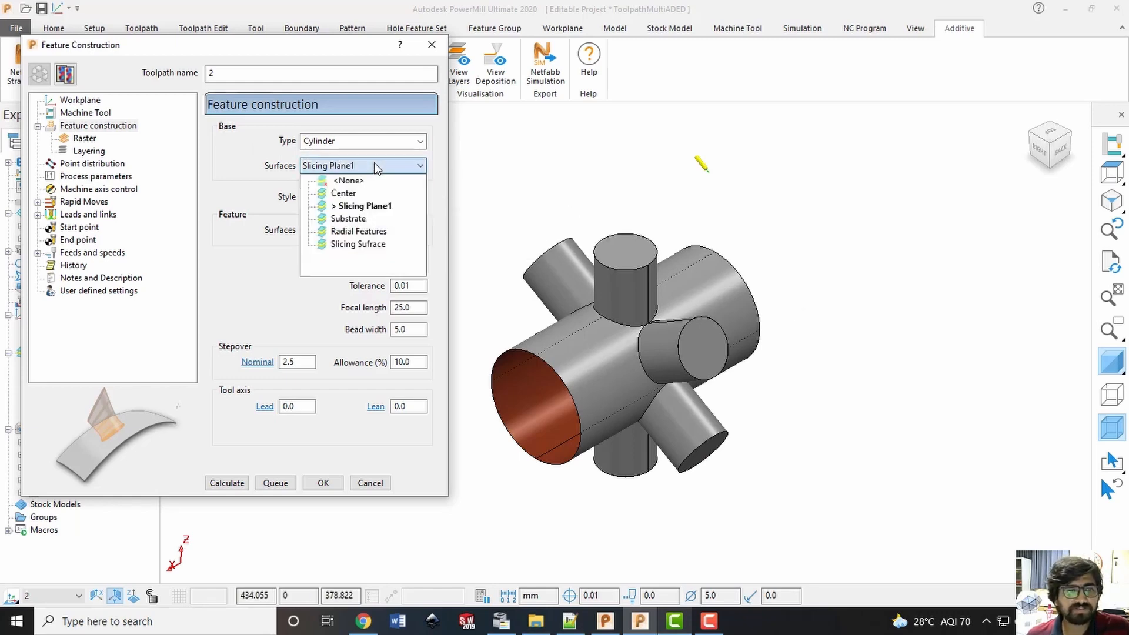
pyautogui.click(354, 244)
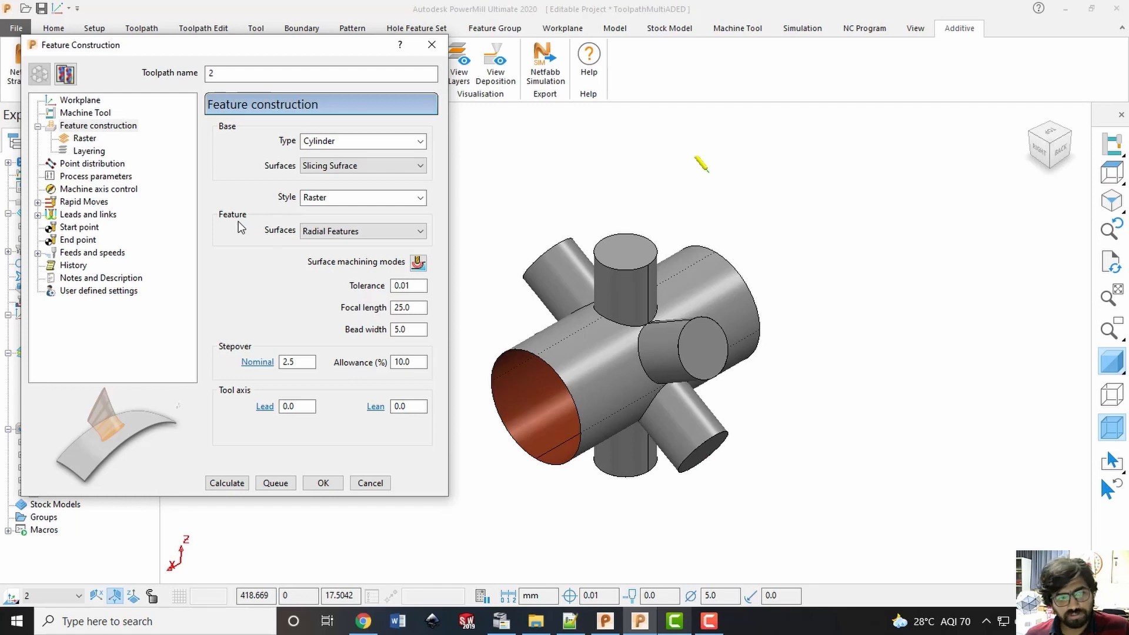
# Keep Radial Features as the feature surfaces and check the bead width and nominal stepover settings
pyautogui.click(339, 236)
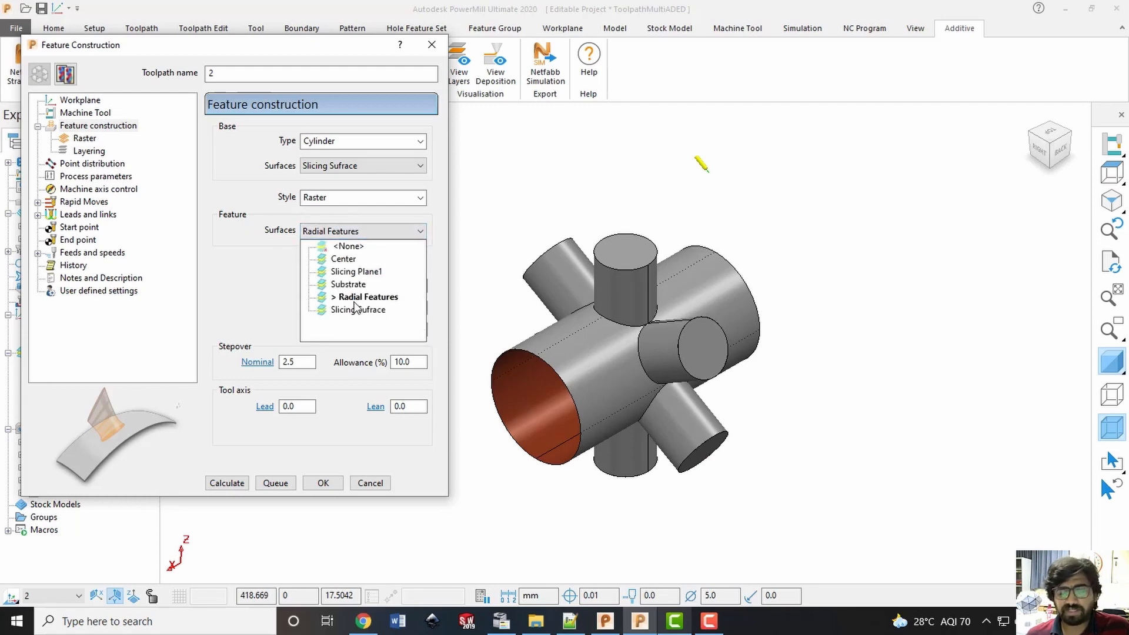
pyautogui.click(364, 300)
pyautogui.click(366, 231)
pyautogui.click(366, 231)
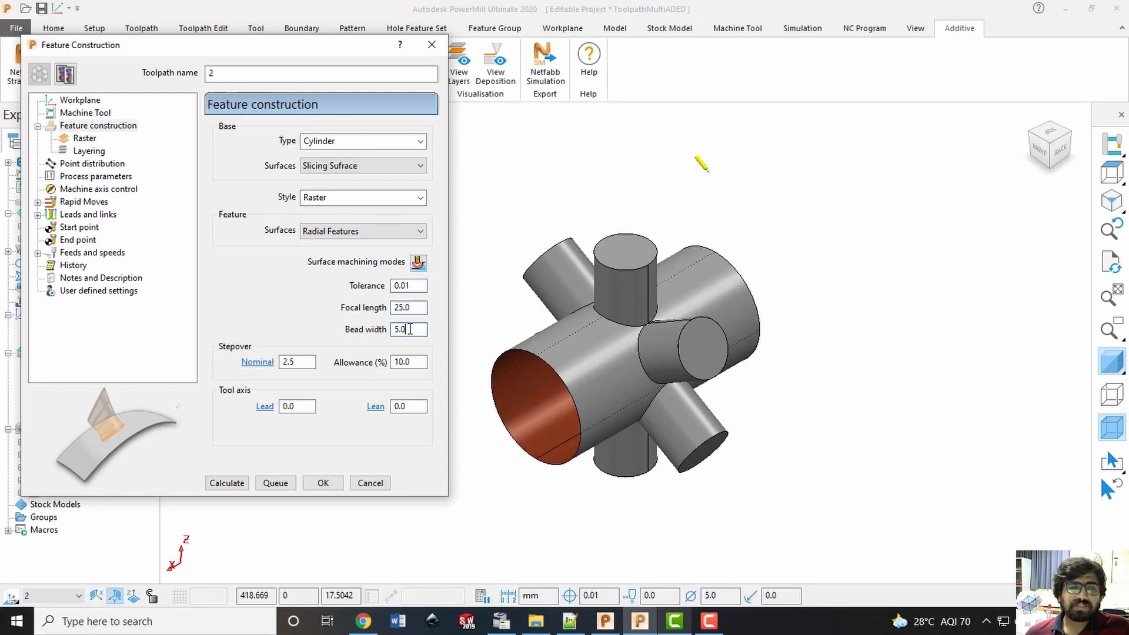
pyautogui.click(302, 365)
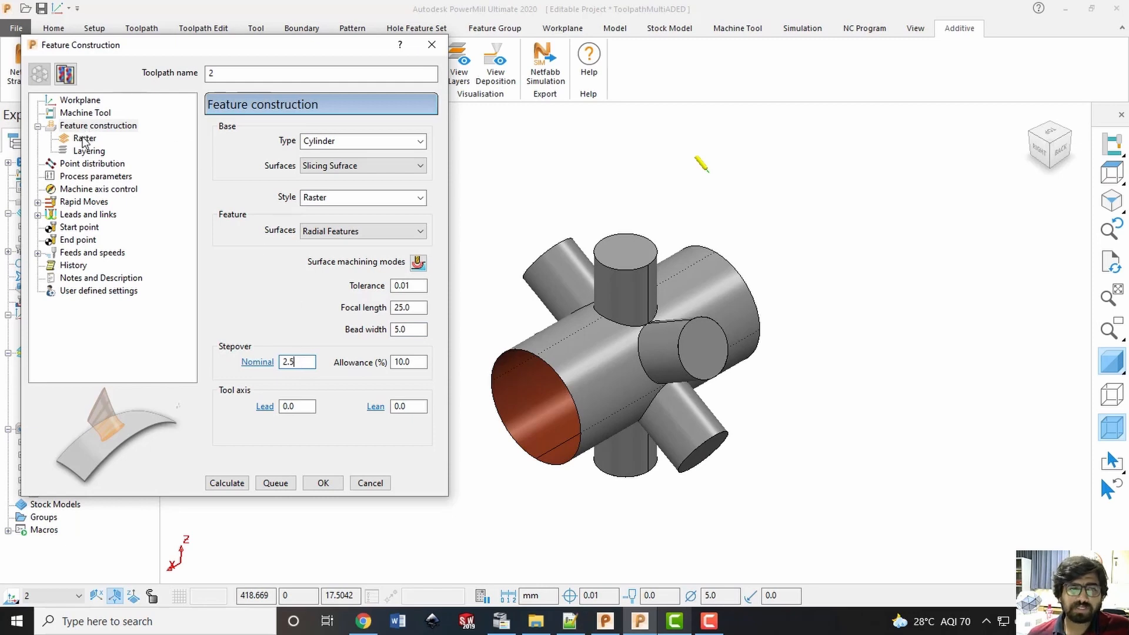
# Keep Raster as the feature construction style and set the raster ordering to Two way
pyautogui.click(321, 199)
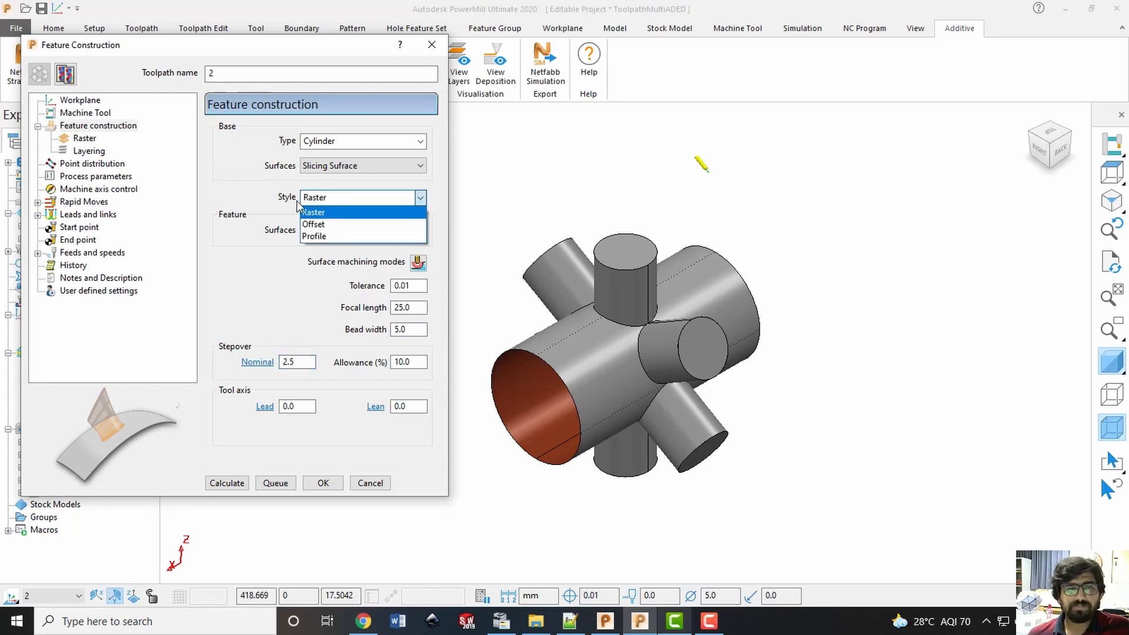
pyautogui.click(321, 213)
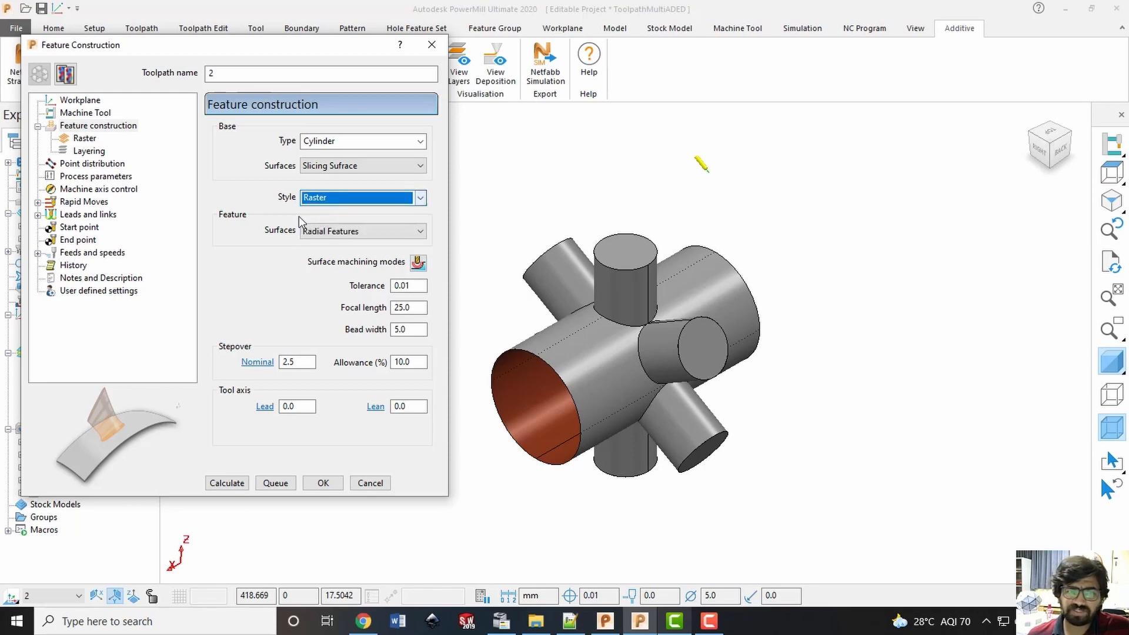
pyautogui.click(82, 141)
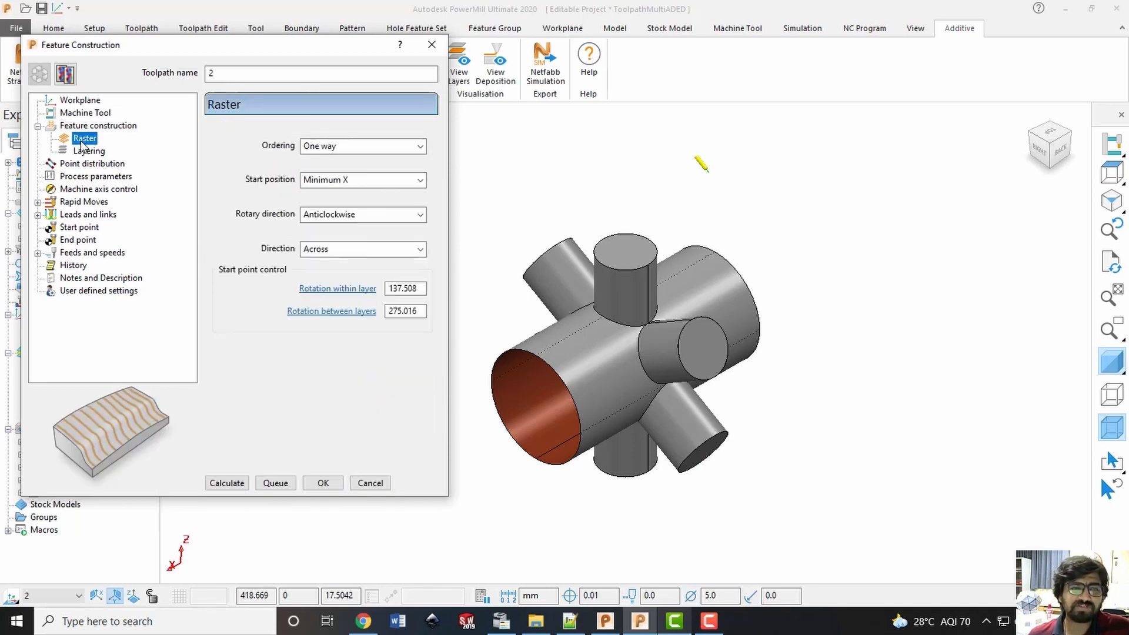
pyautogui.click(389, 145)
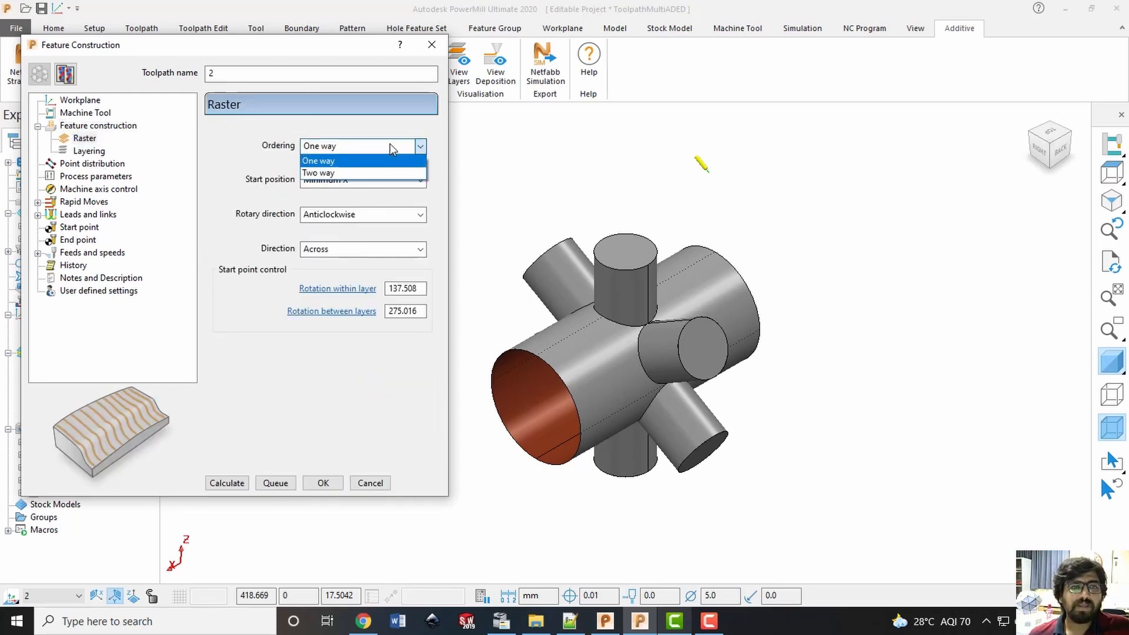
pyautogui.click(318, 174)
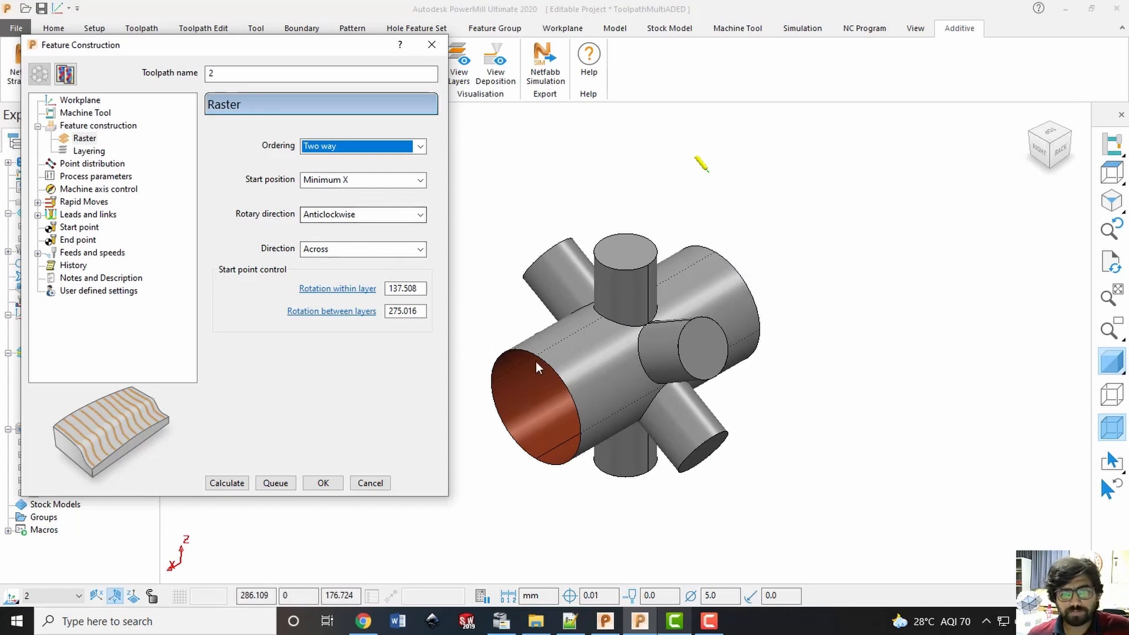
# Keep the raster's rotary direction at Anticlockwise and its direction at Across
pyautogui.click(339, 218)
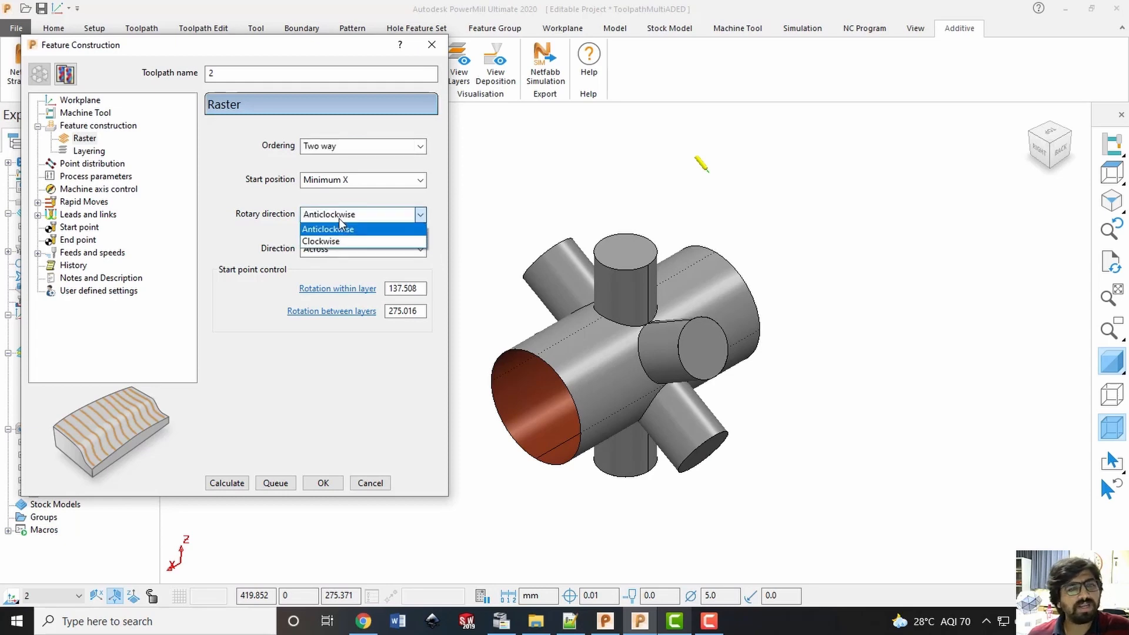
pyautogui.click(339, 218)
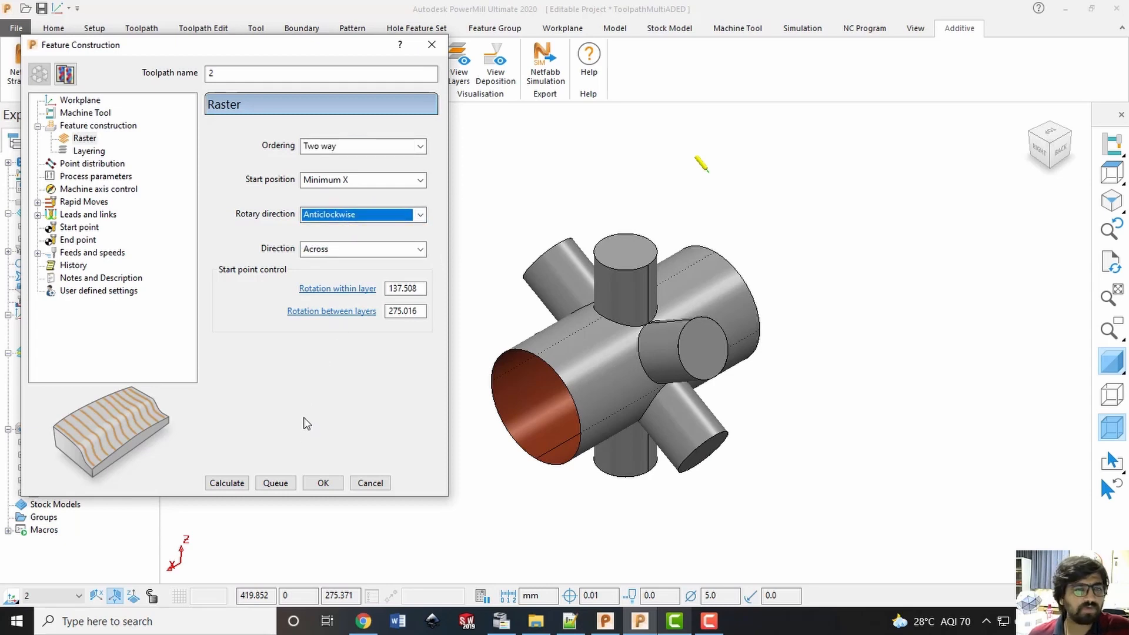
pyautogui.click(418, 252)
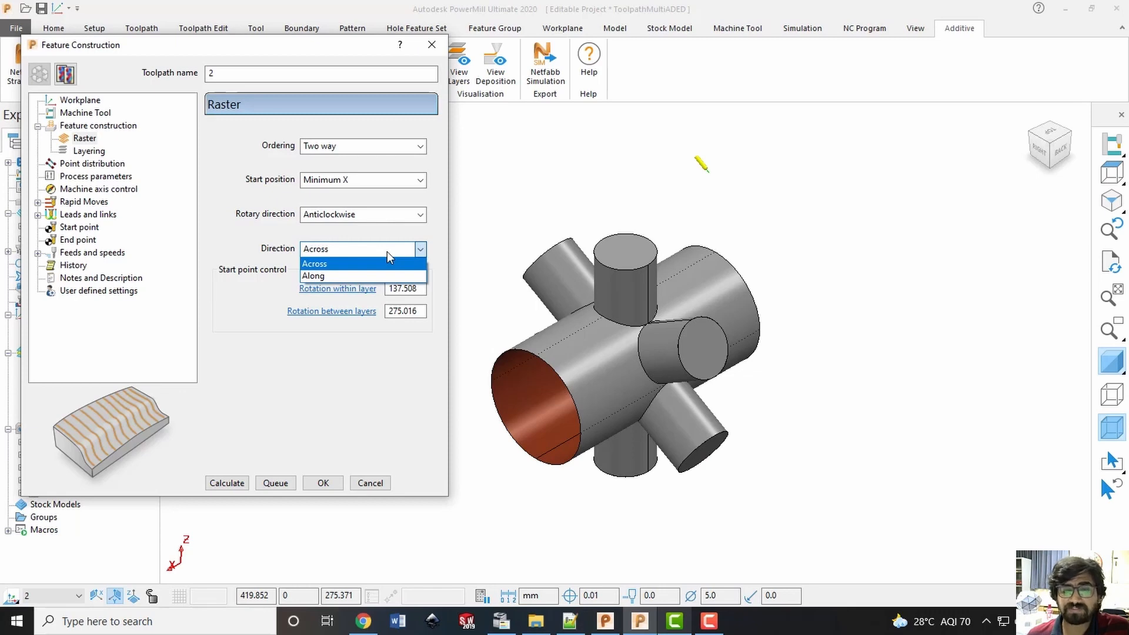
pyautogui.click(387, 252)
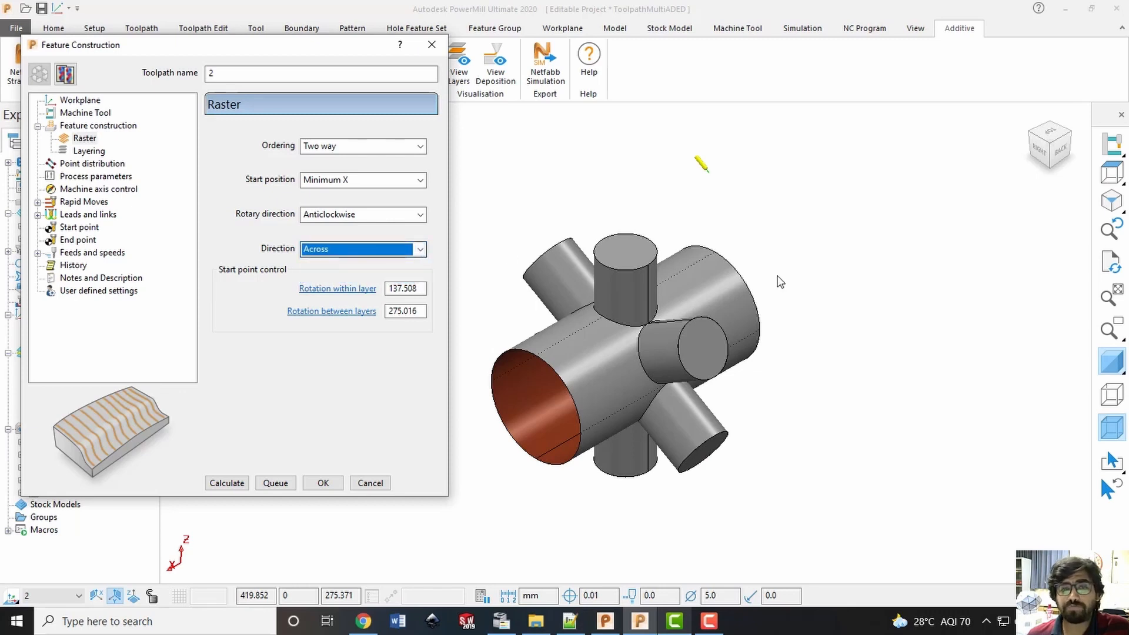
pyautogui.click(412, 250)
pyautogui.click(352, 249)
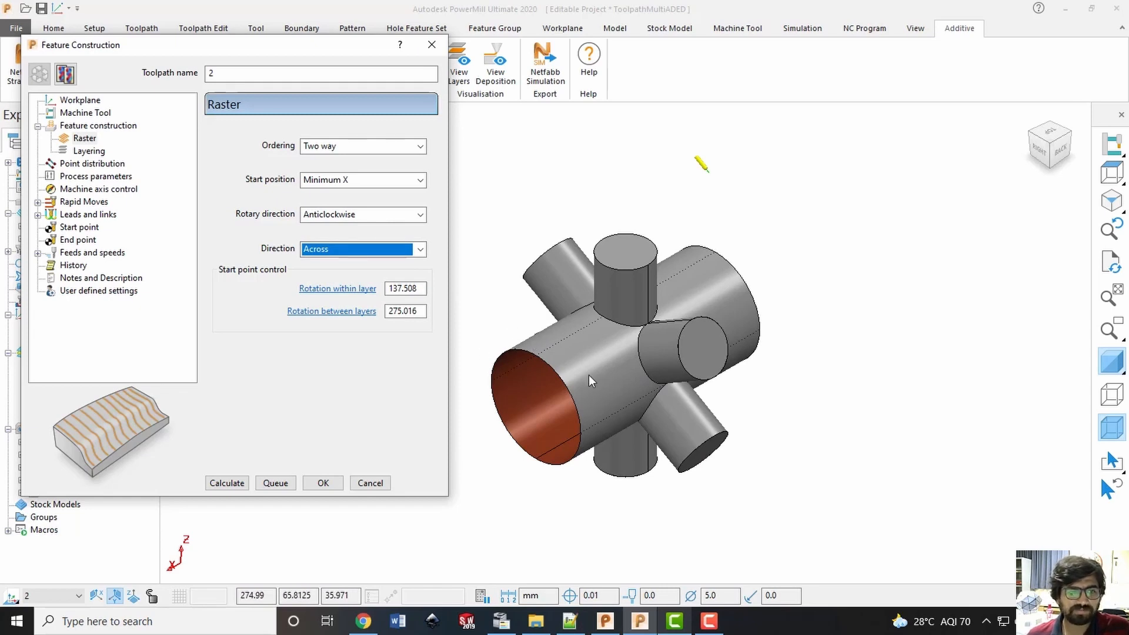
# Check the start point control values for rotation within a layer and rotation between layers
pyautogui.press('Tab')
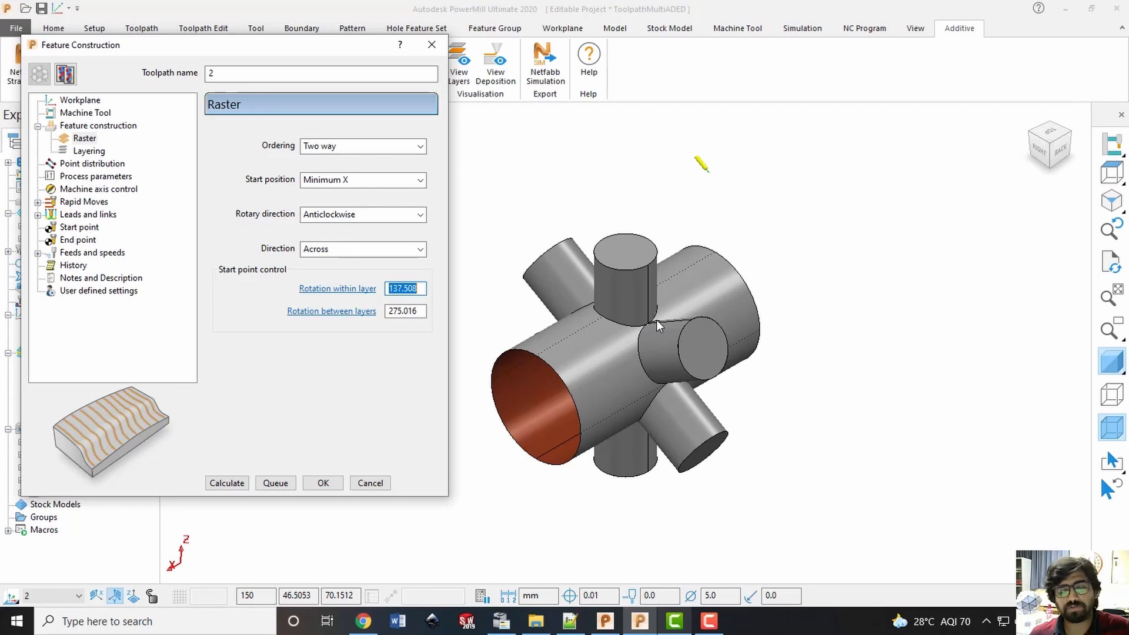
pyautogui.press('Tab')
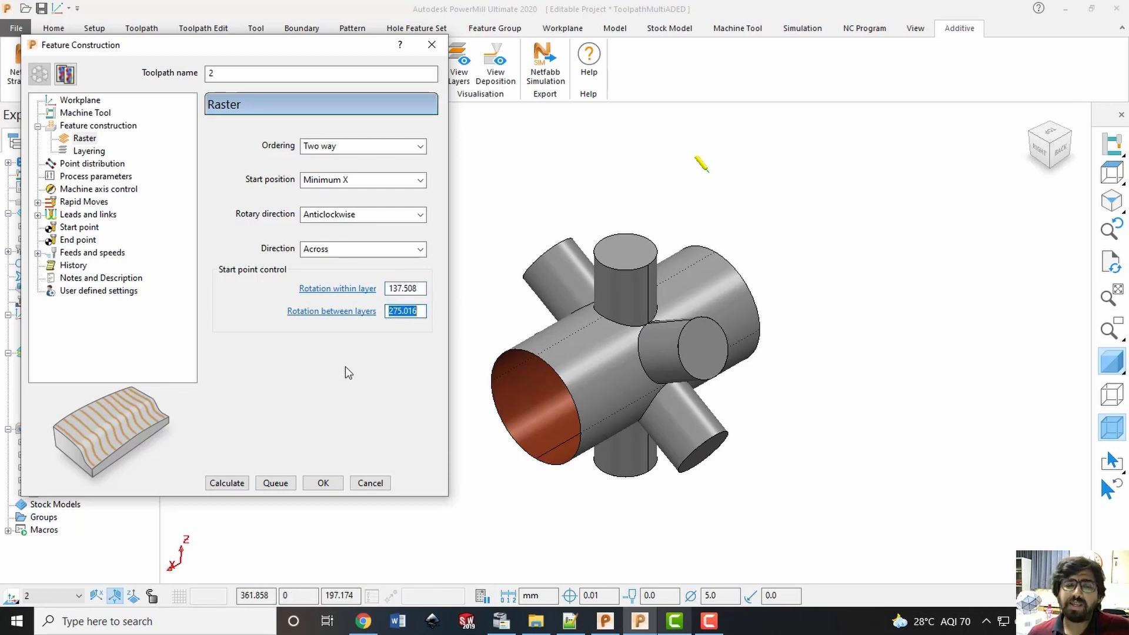
pyautogui.hotkey('shift', 'Tab')
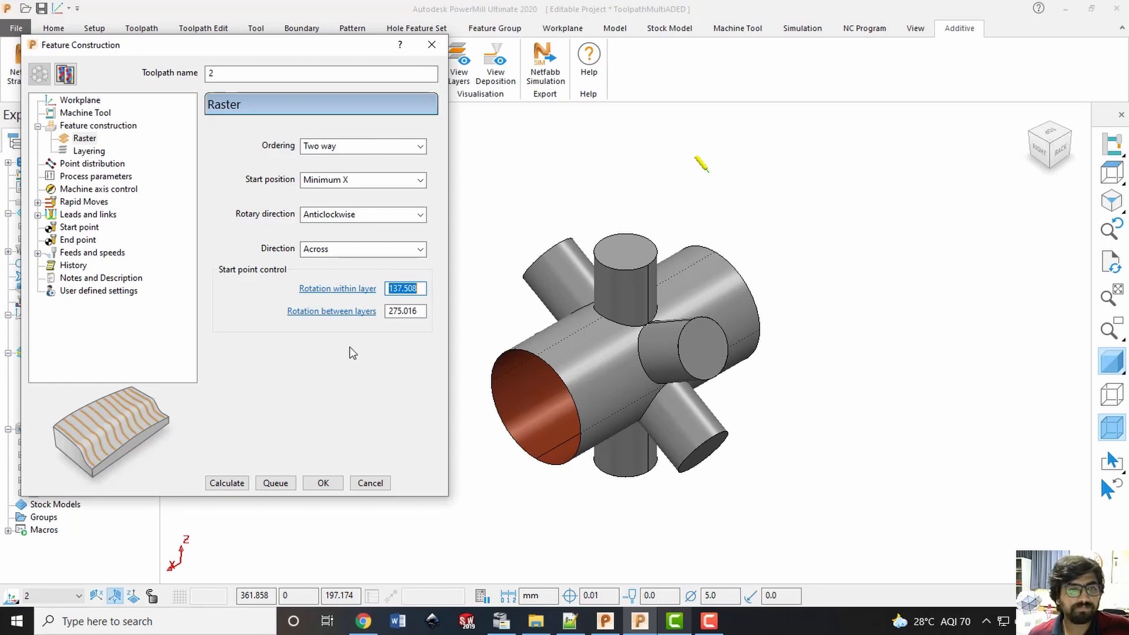
pyautogui.press('Tab')
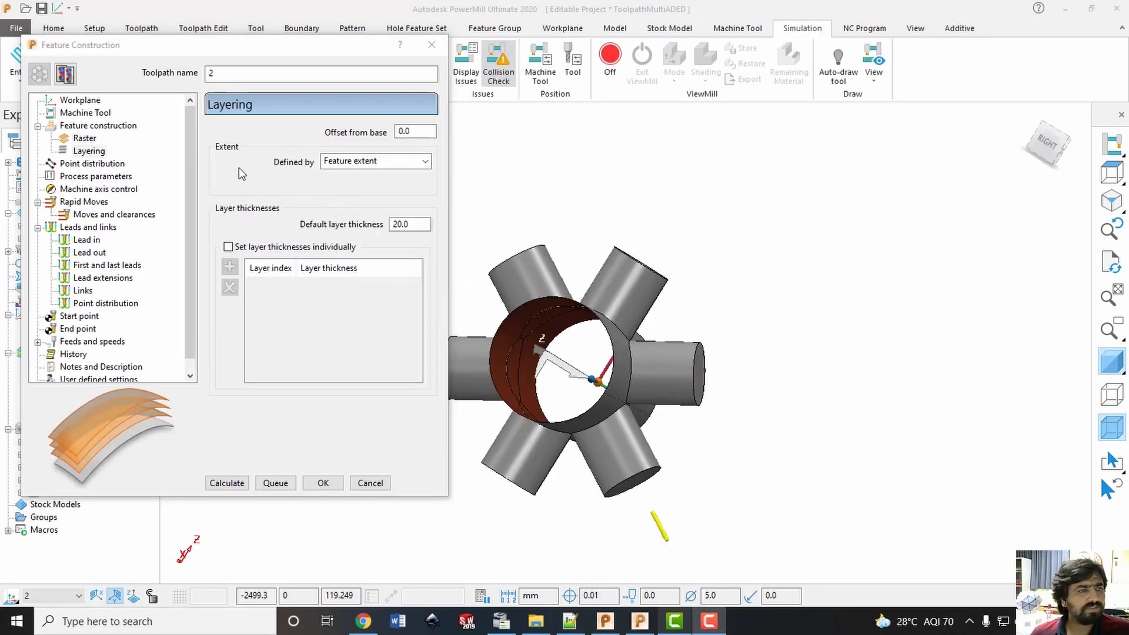
# Keep the layering extent defined by Feature extent and check the default layer thickness
pyautogui.click(85, 152)
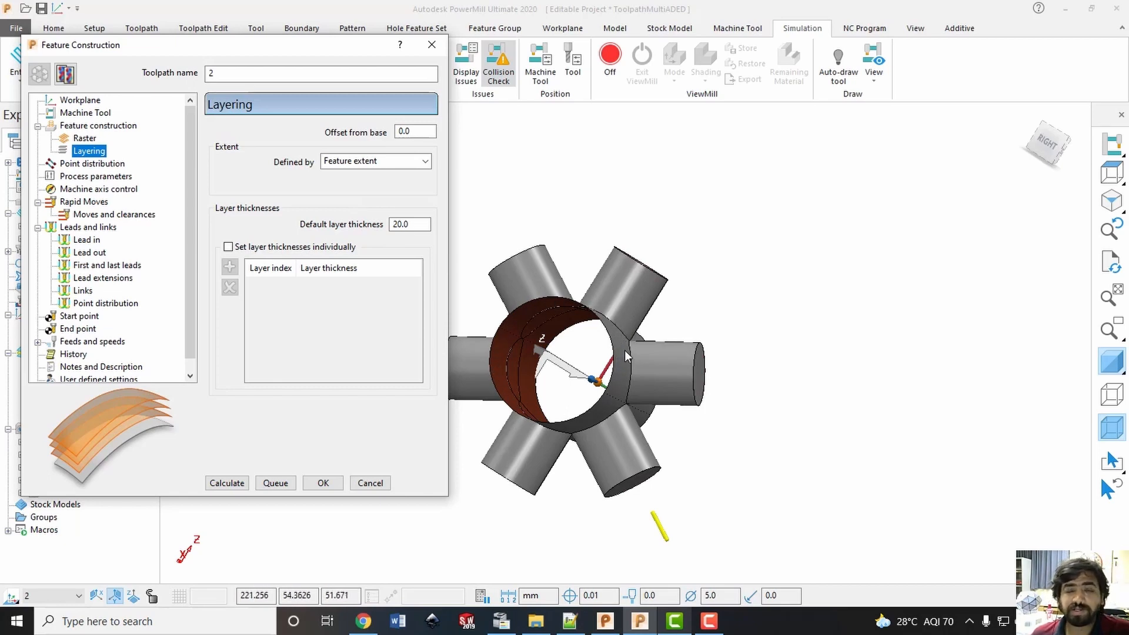
pyautogui.click(376, 161)
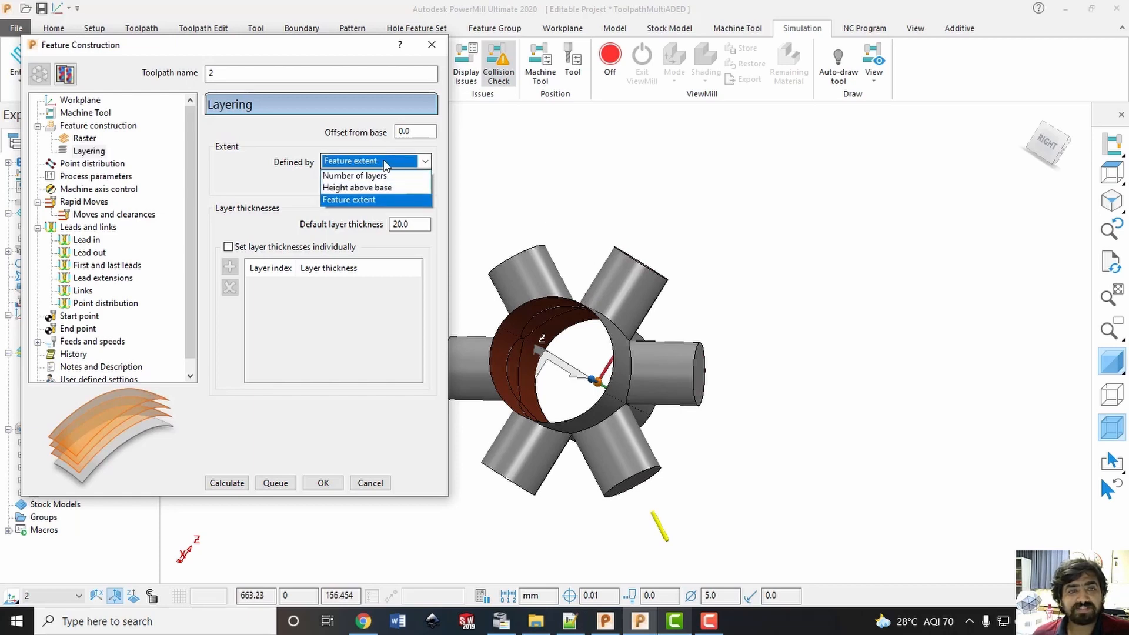
pyautogui.click(353, 206)
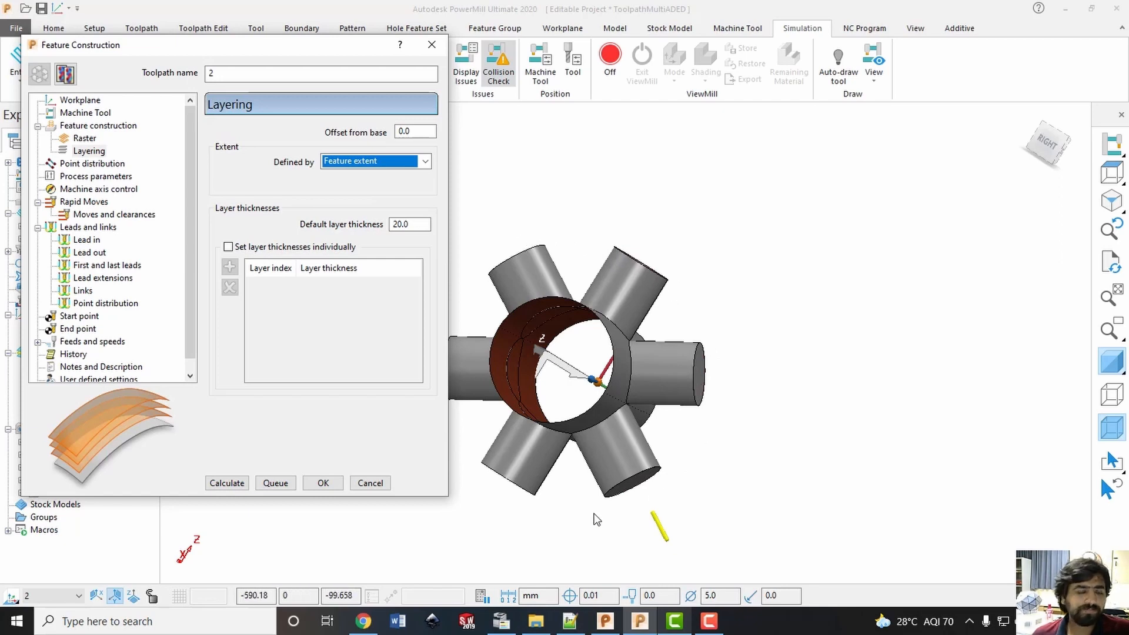
pyautogui.press('Tab')
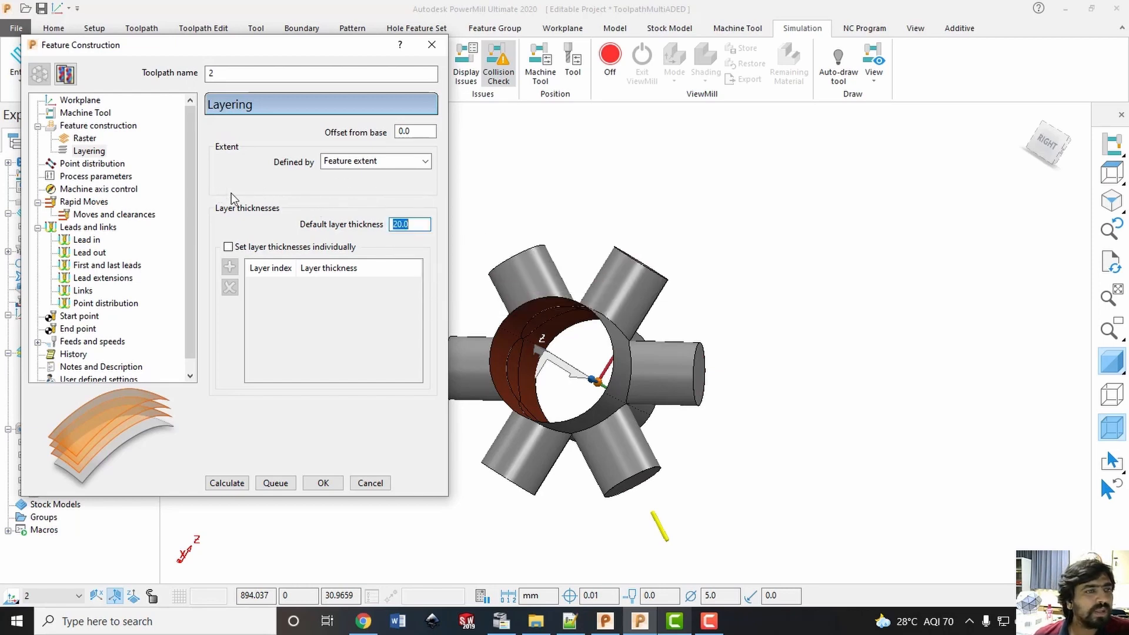
# Set the rapid moves safe area to Cylinder on the toolpath workplane and calculate its dimensions
pyautogui.click(83, 204)
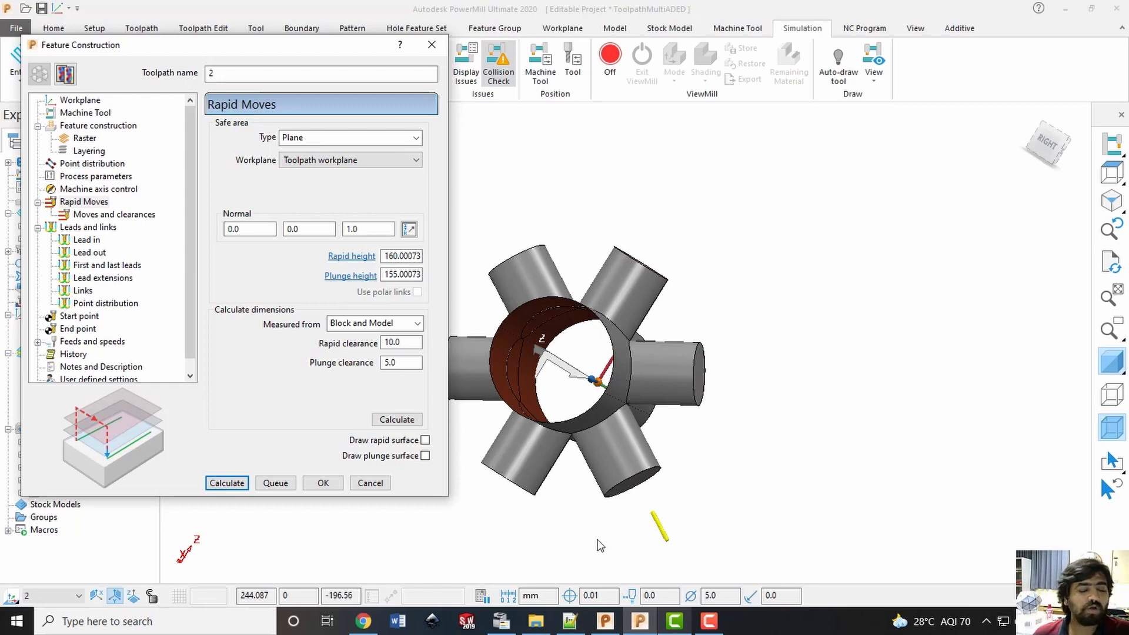
pyautogui.click(405, 161)
pyautogui.click(406, 161)
pyautogui.click(415, 139)
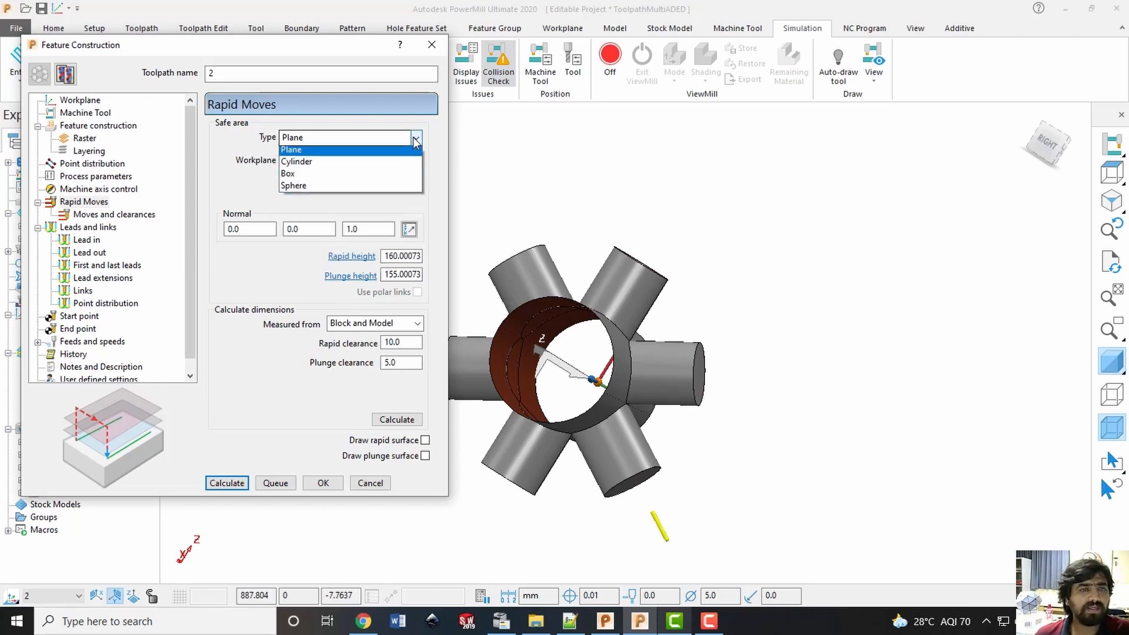
pyautogui.click(341, 165)
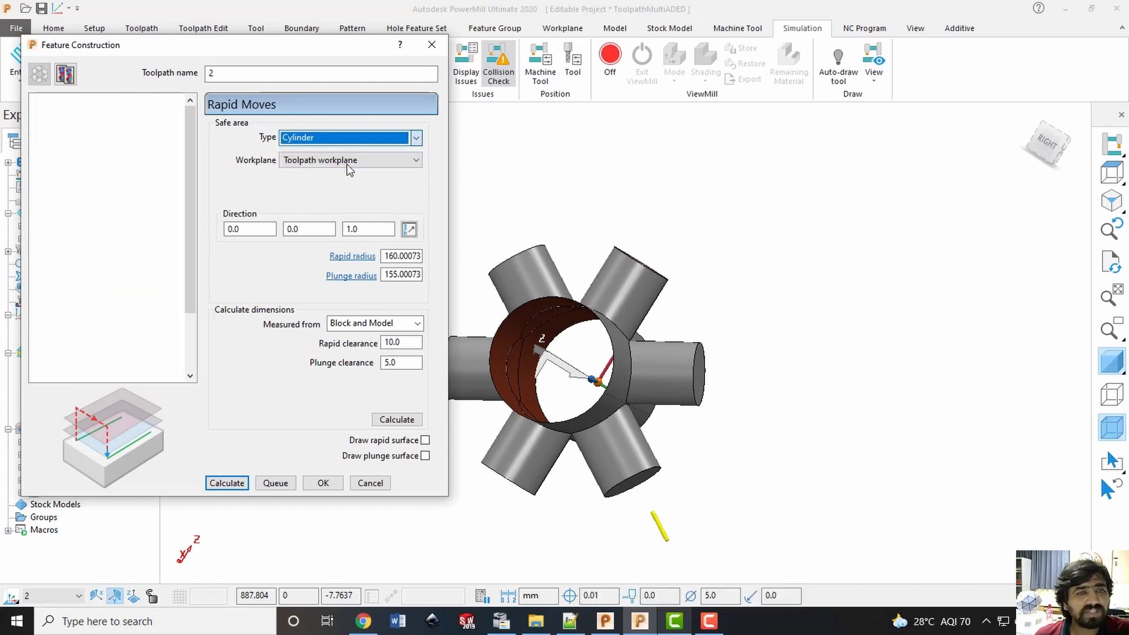
pyautogui.click(401, 420)
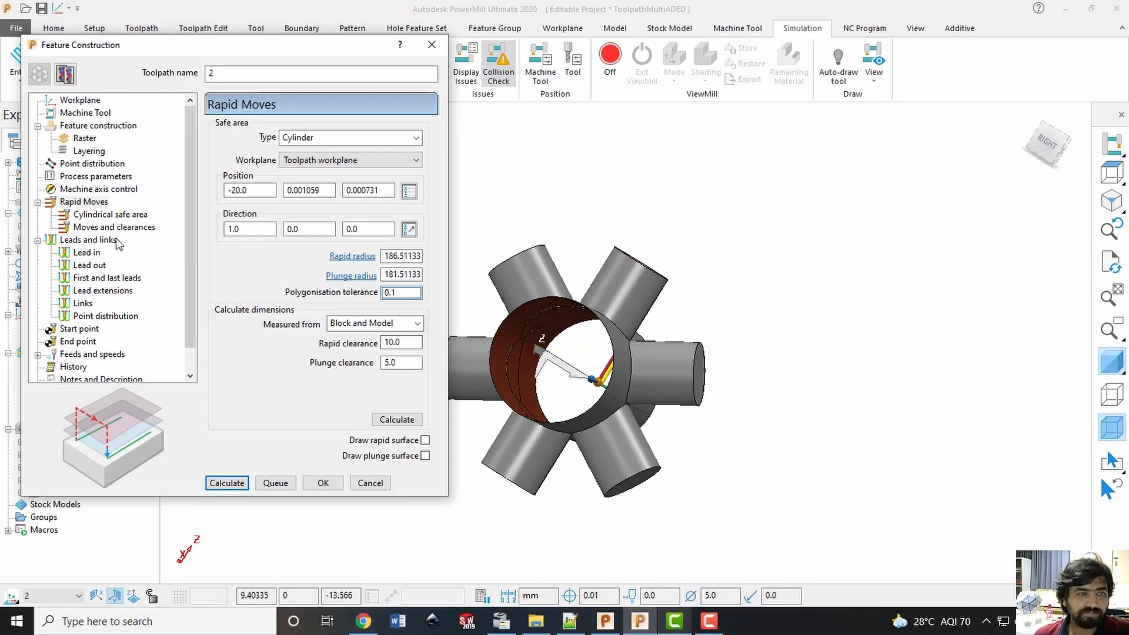
# Check the finite length of the cylindrical safe area and return to the rapid move settings
pyautogui.click(104, 215)
pyautogui.doubleClick(419, 146)
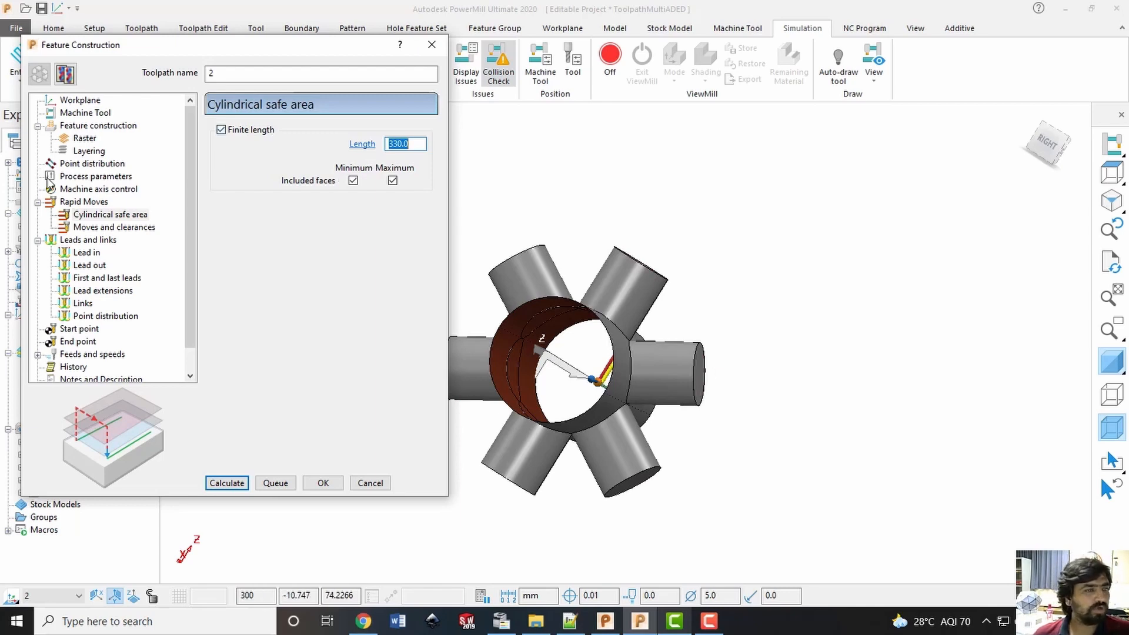
pyautogui.click(82, 201)
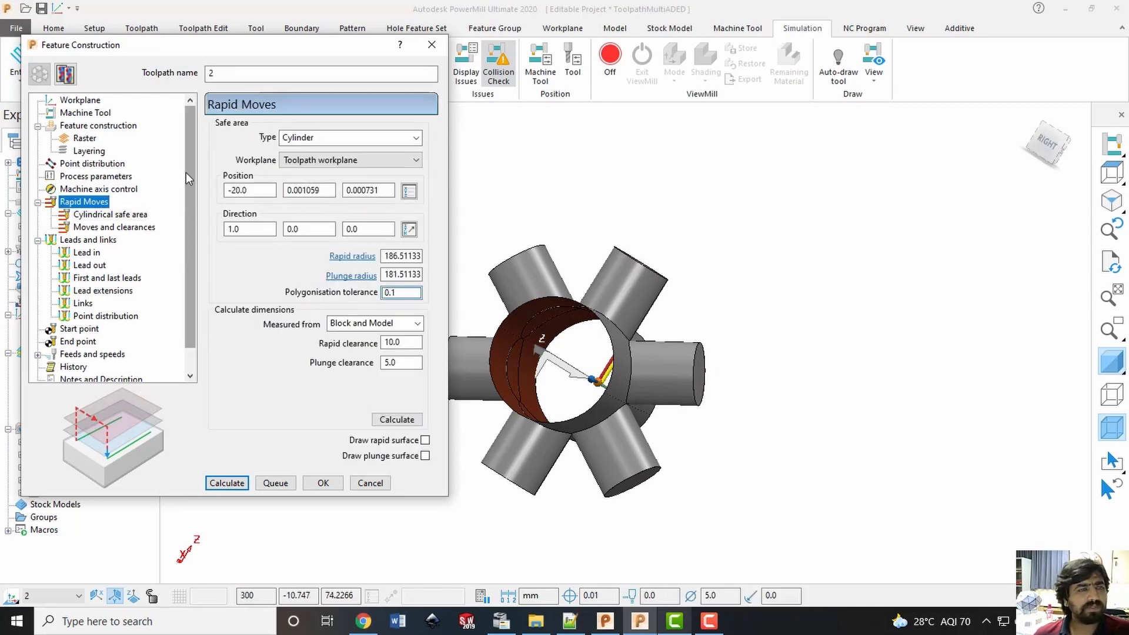
# Calculate the feature construction toolpath, close its settings and draw toolpath 2 on the model in an isometric view
pyautogui.click(237, 484)
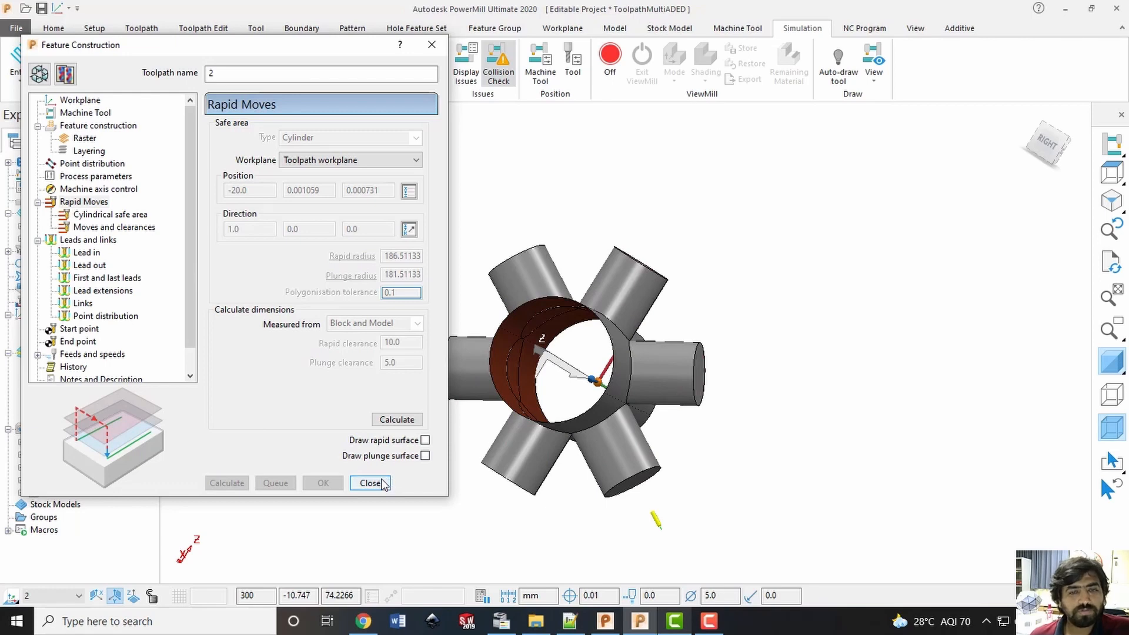
pyautogui.click(370, 483)
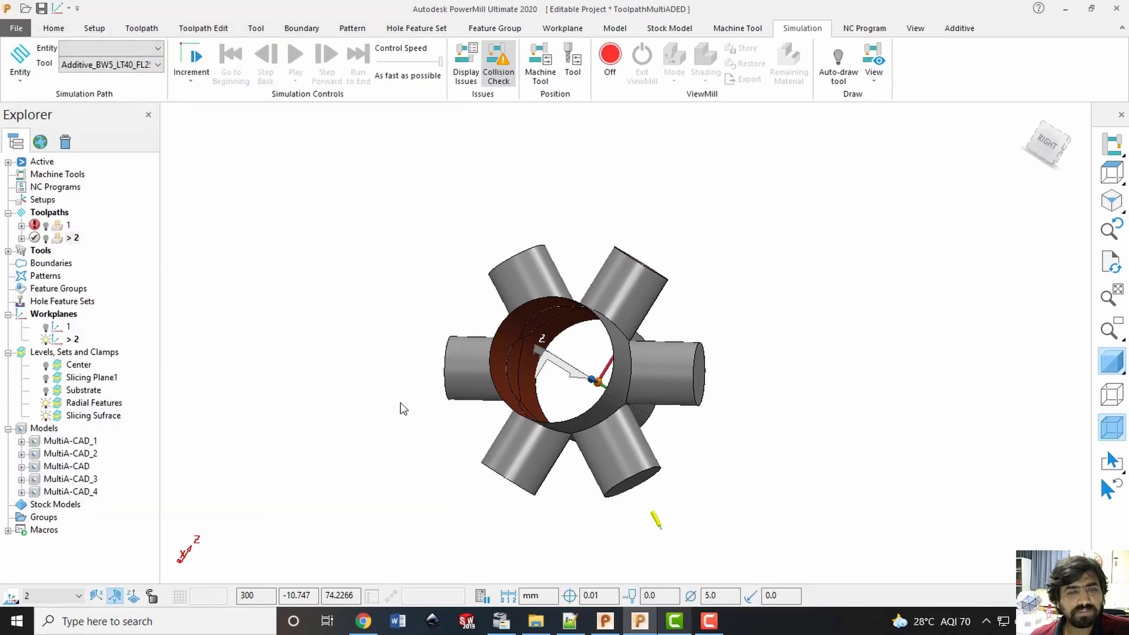
pyautogui.click(47, 238)
pyautogui.rightClick(52, 238)
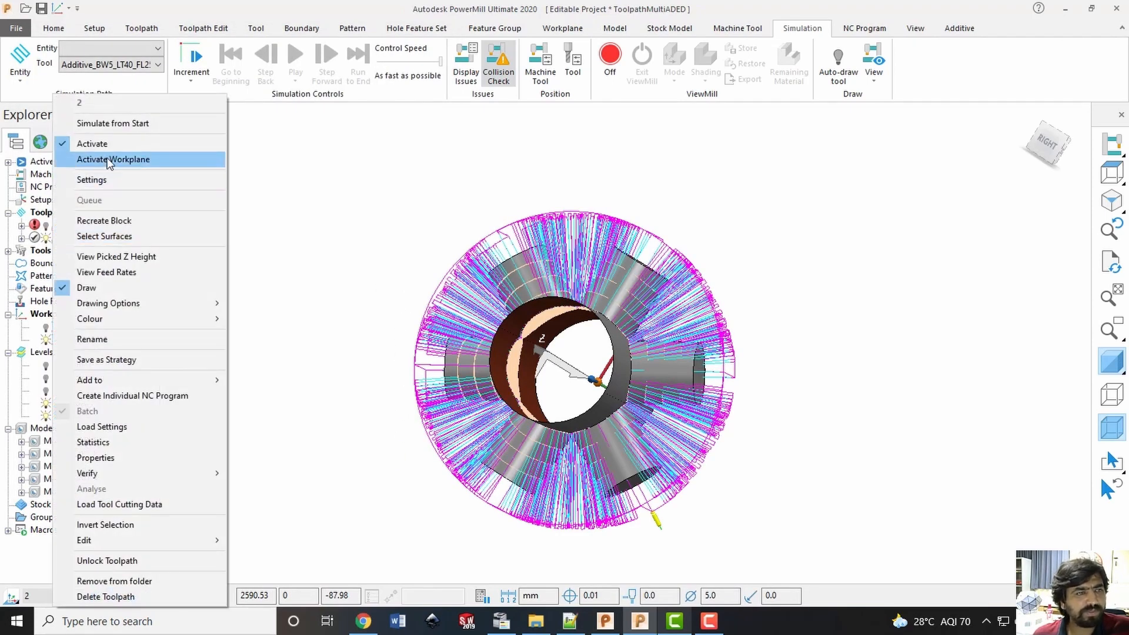
pyautogui.click(313, 226)
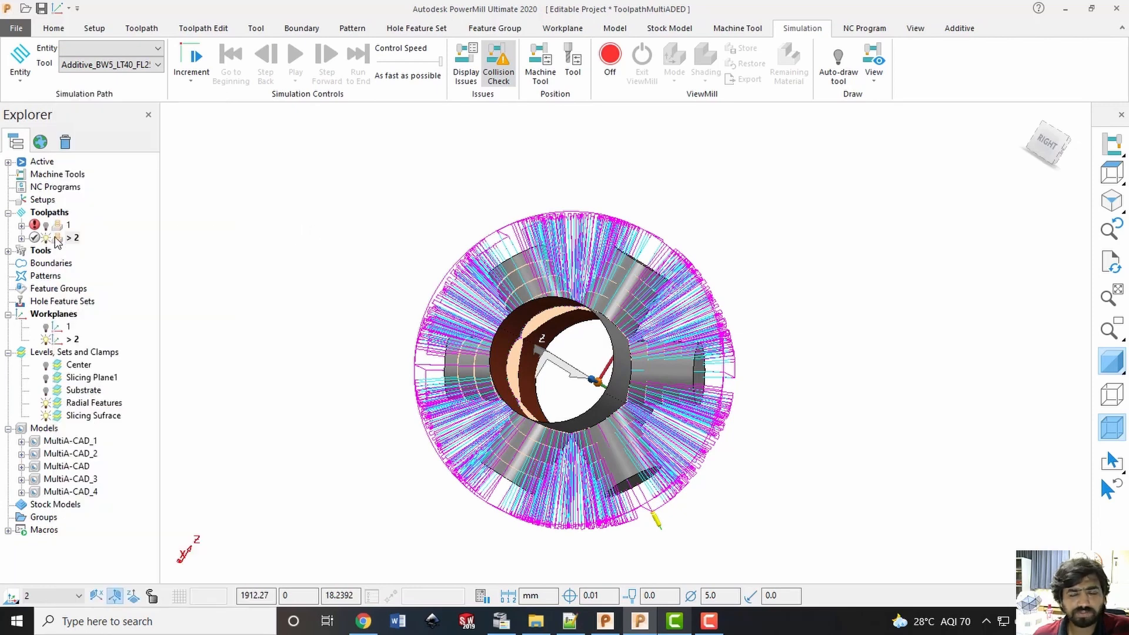
pyautogui.click(1067, 139)
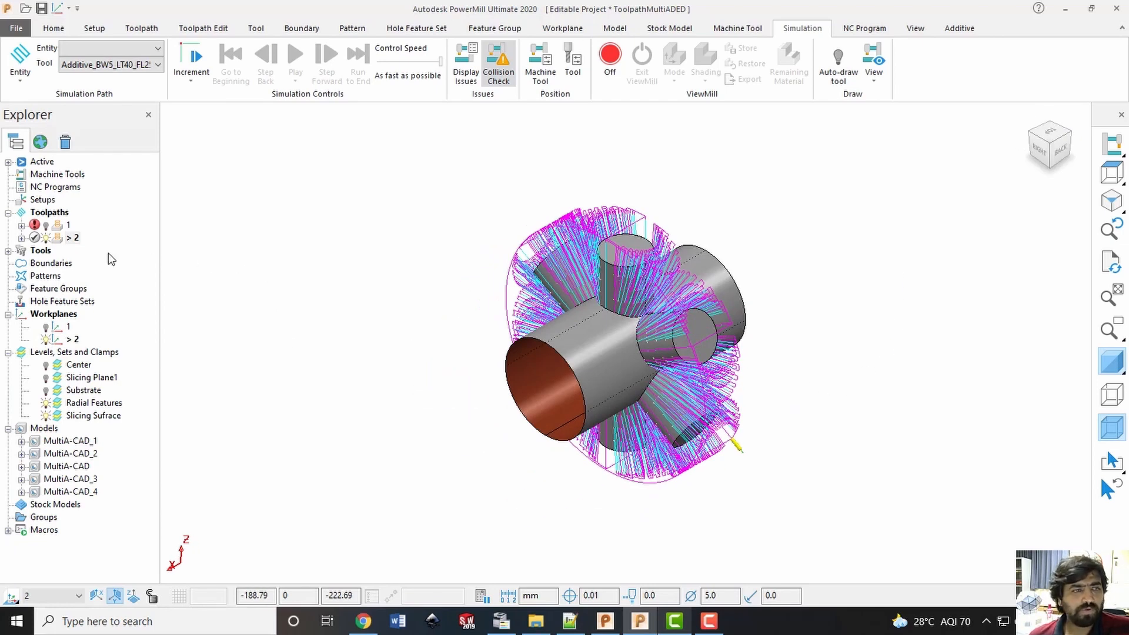
# Save the project and hide the Radial Features level while keeping Slicing Sufrace shown with the toolpath
pyautogui.hotkey('ctrl', 's')
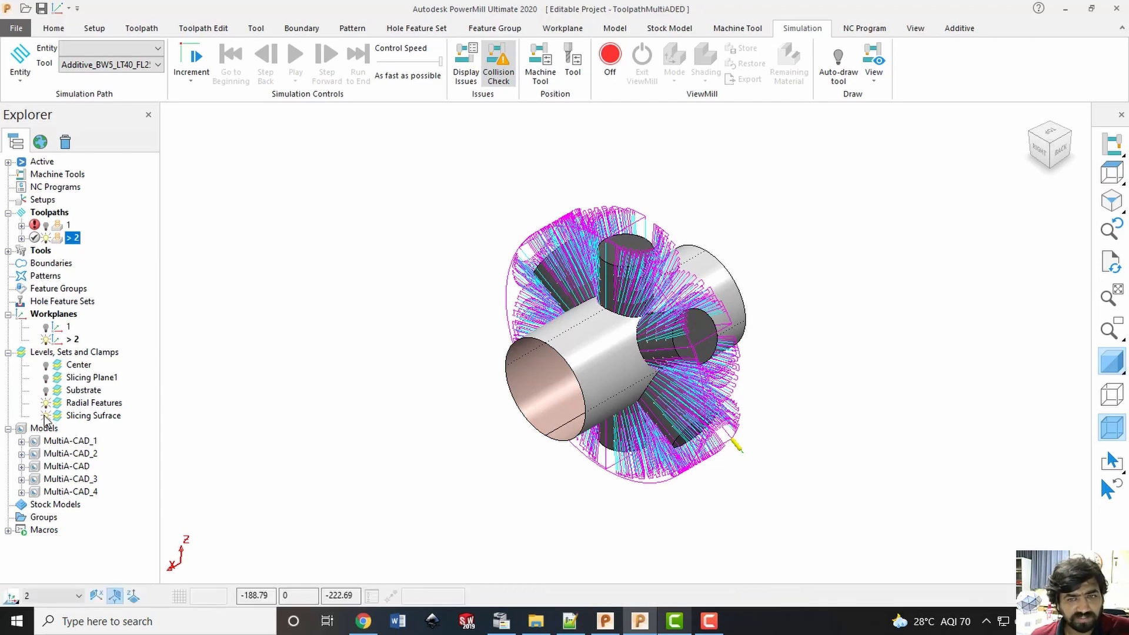
pyautogui.click(46, 403)
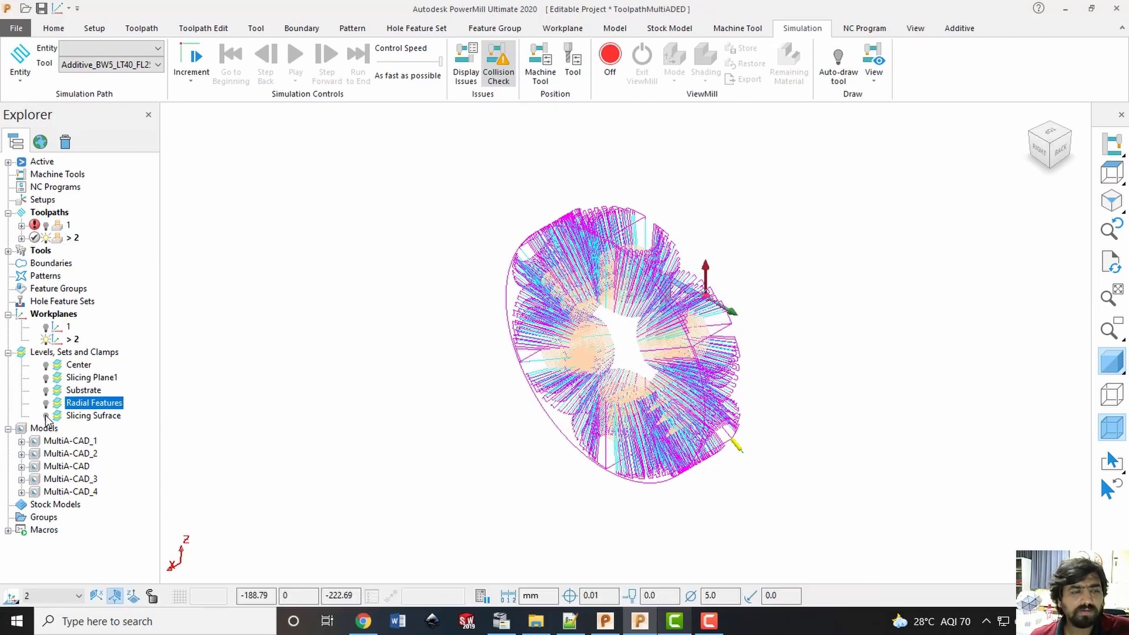
pyautogui.click(46, 416)
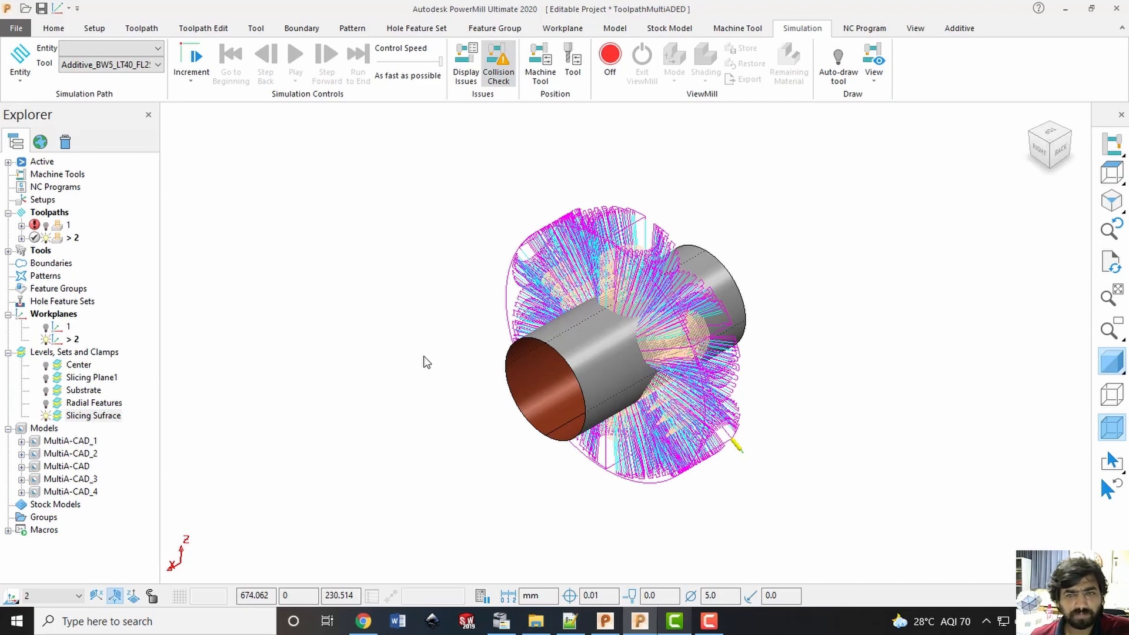
# Hide the toolpath's links and leads and inspect the cutting moves around the central cylinder
pyautogui.click(130, 33)
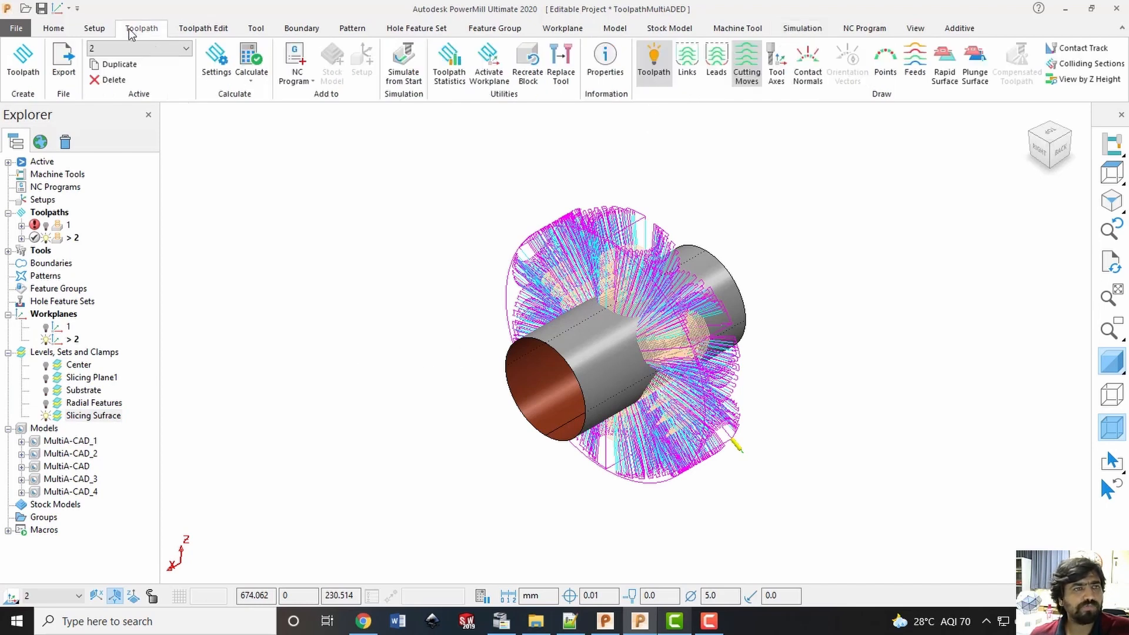
pyautogui.click(727, 75)
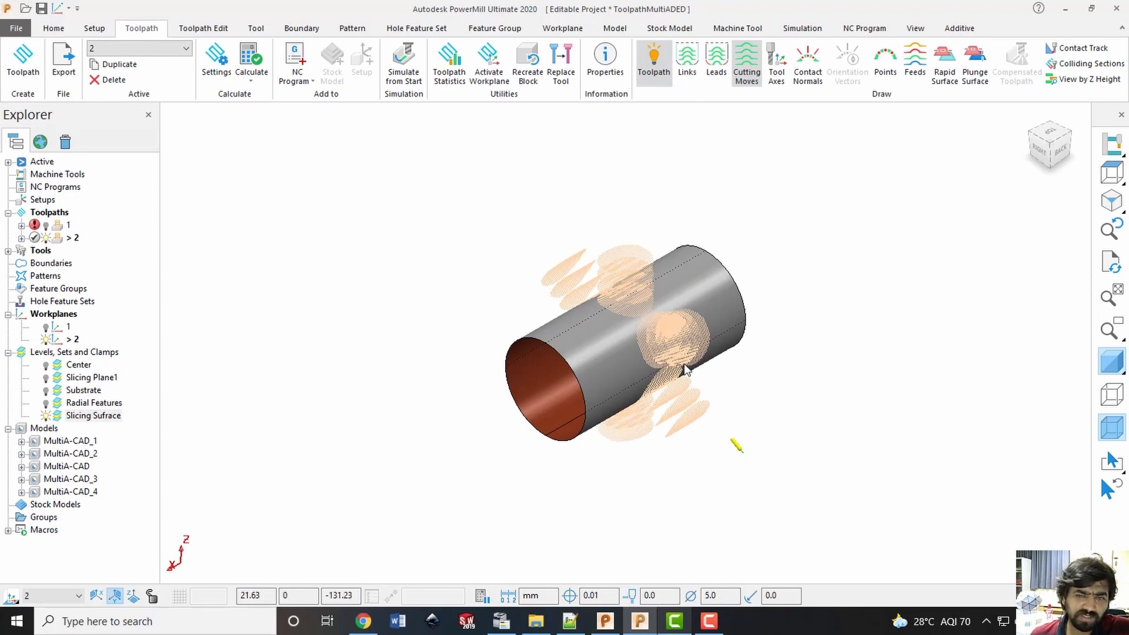
pyautogui.moveTo(681, 372); pyautogui.dragTo(474, 304, button='middle')
# Simulate toolpath 2 from its start, let the moves run briefly and stop the simulation
pyautogui.rightClick(59, 238)
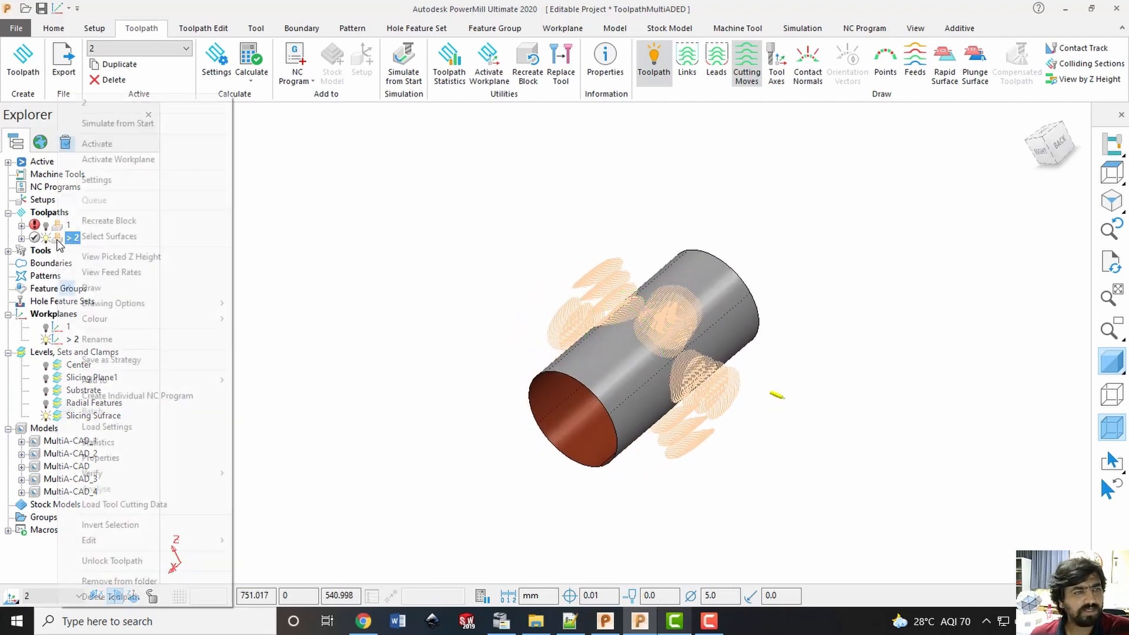
pyautogui.click(119, 125)
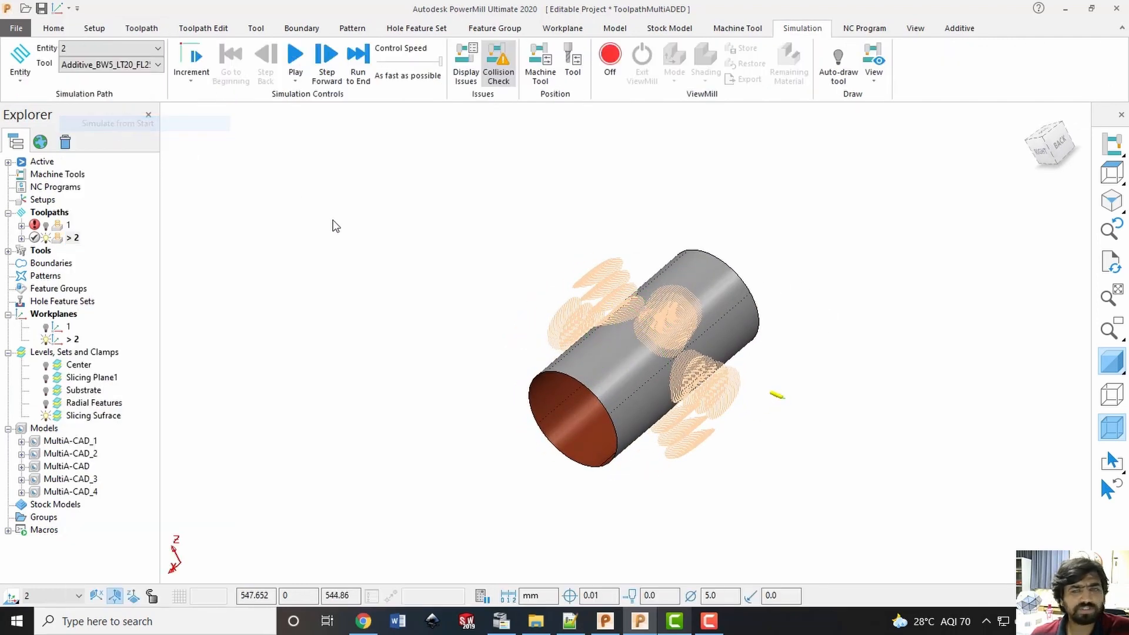
pyautogui.click(291, 58)
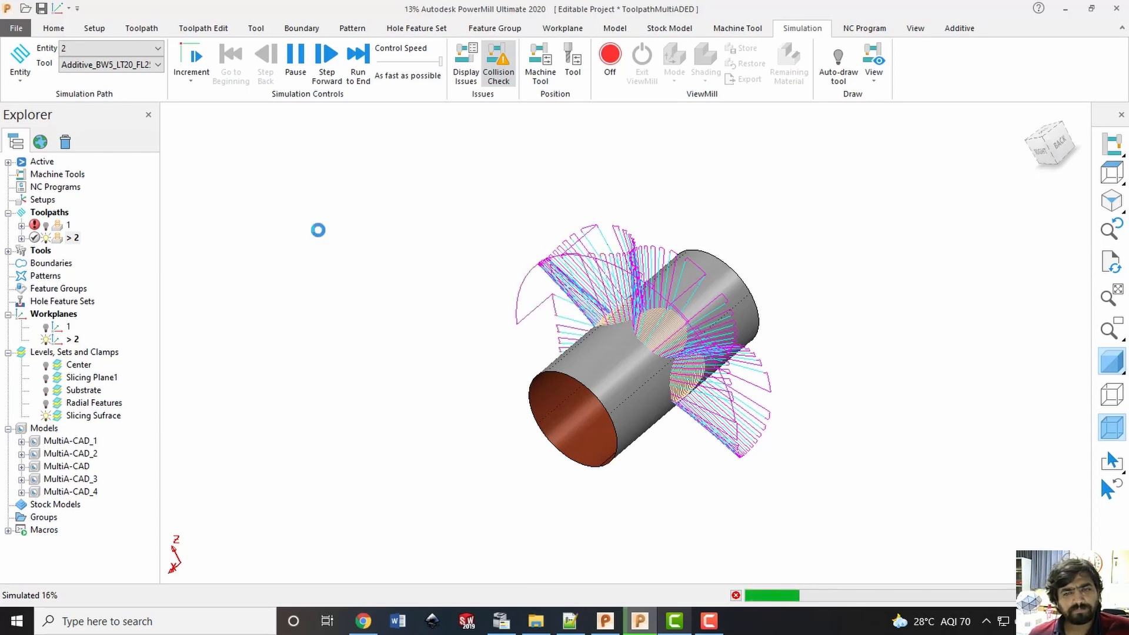
pyautogui.press('Escape')
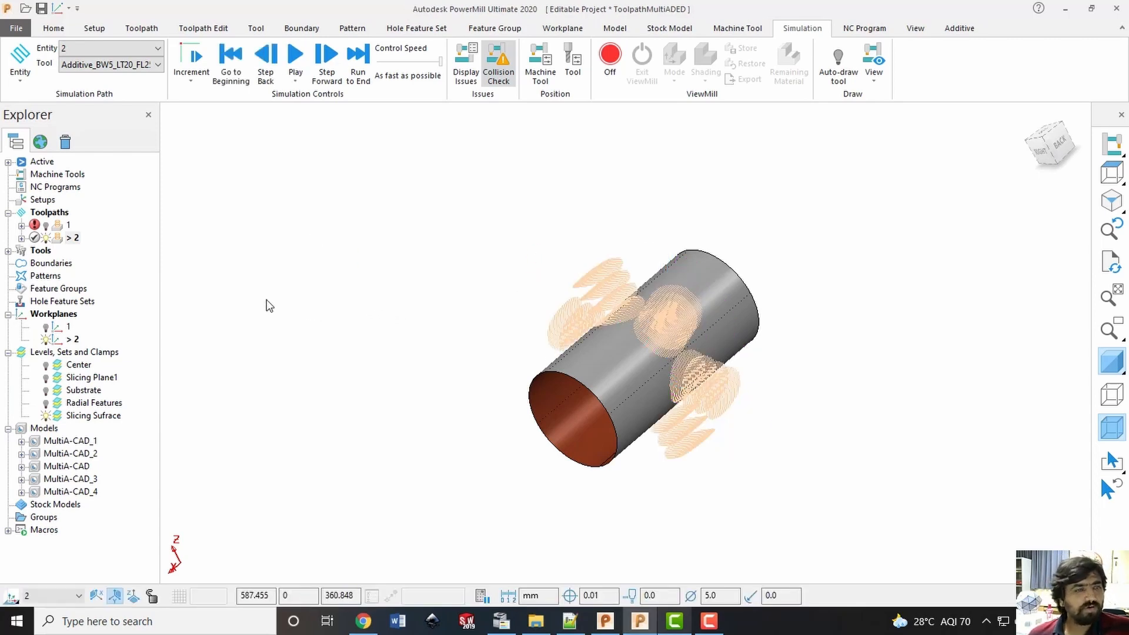
pyautogui.rightClick(70, 238)
pyautogui.click(504, 246)
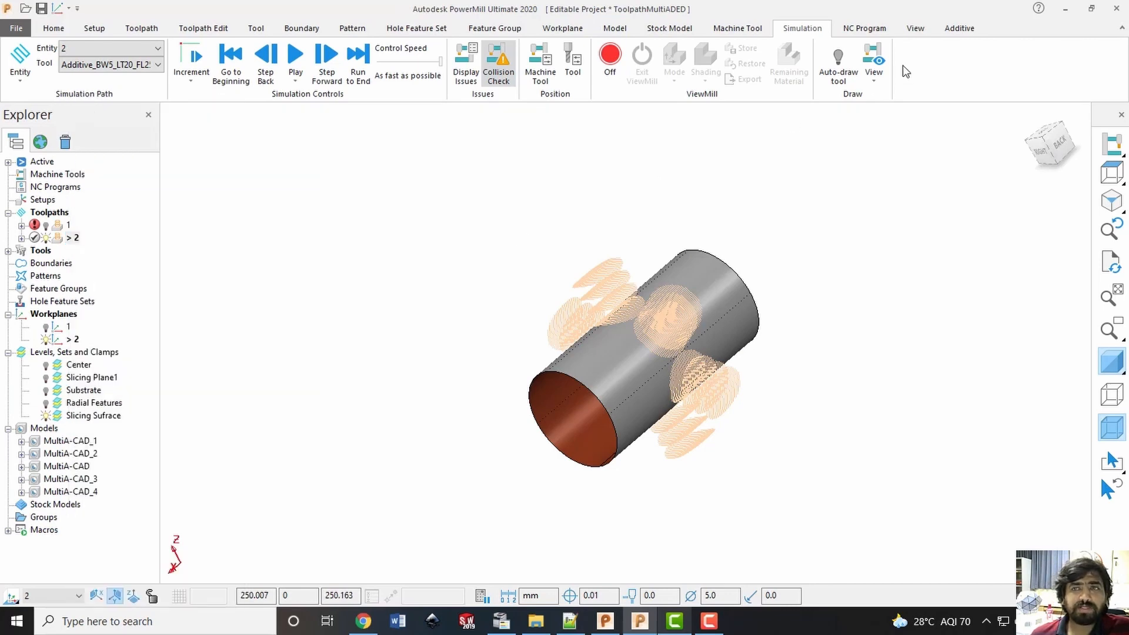
# Play the additive deposition animation of toolpath 2 with the automatic tool and close the animation
pyautogui.click(948, 32)
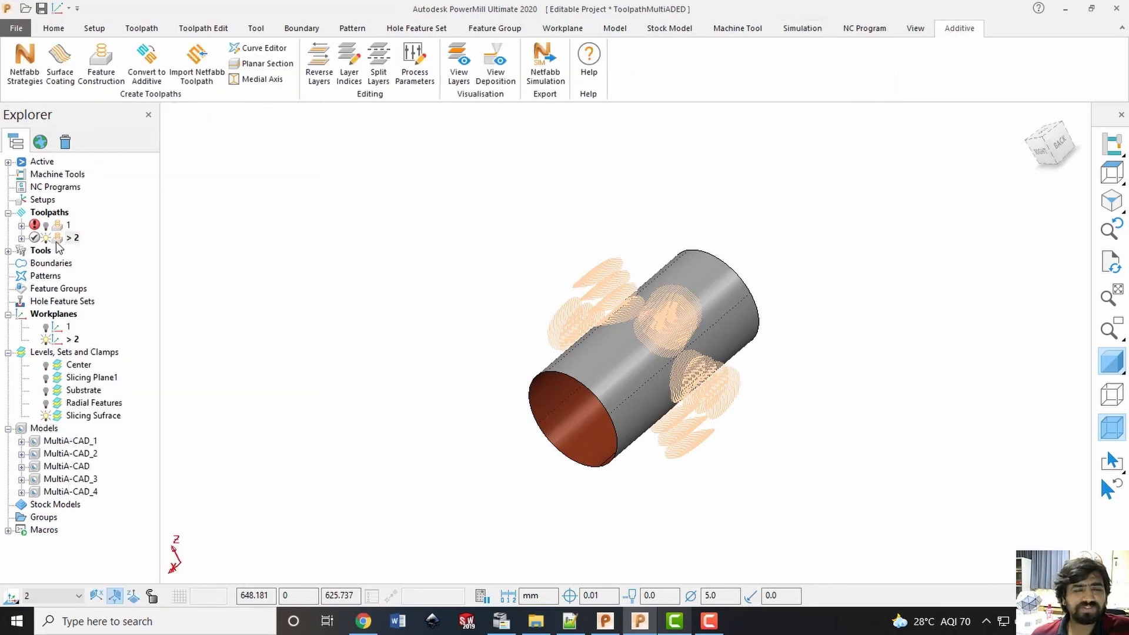
pyautogui.click(509, 77)
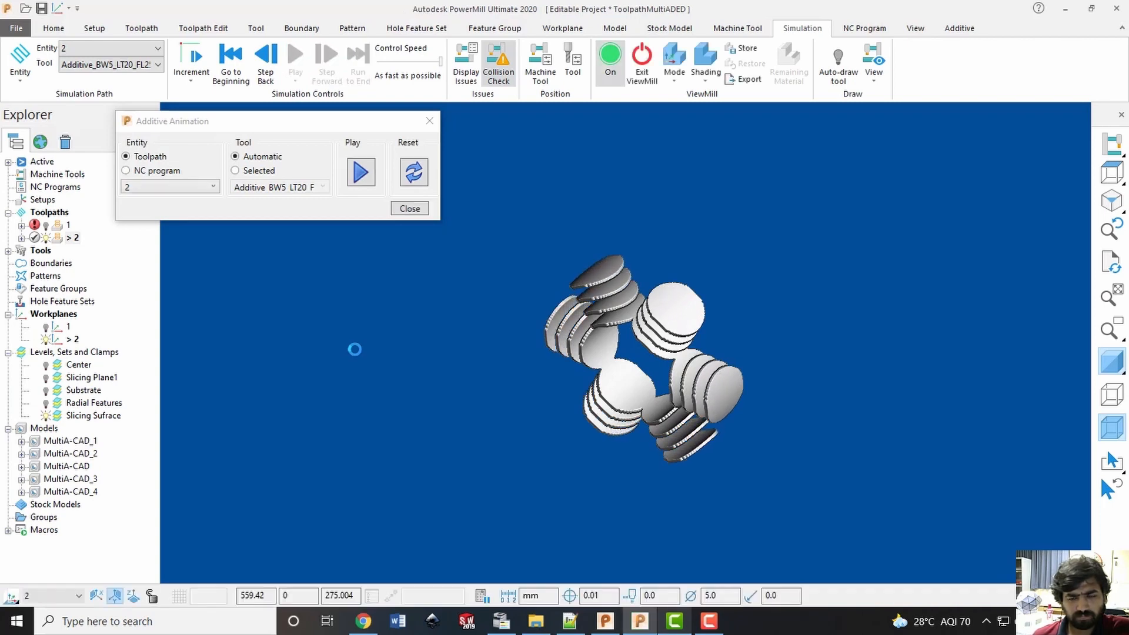
pyautogui.click(422, 208)
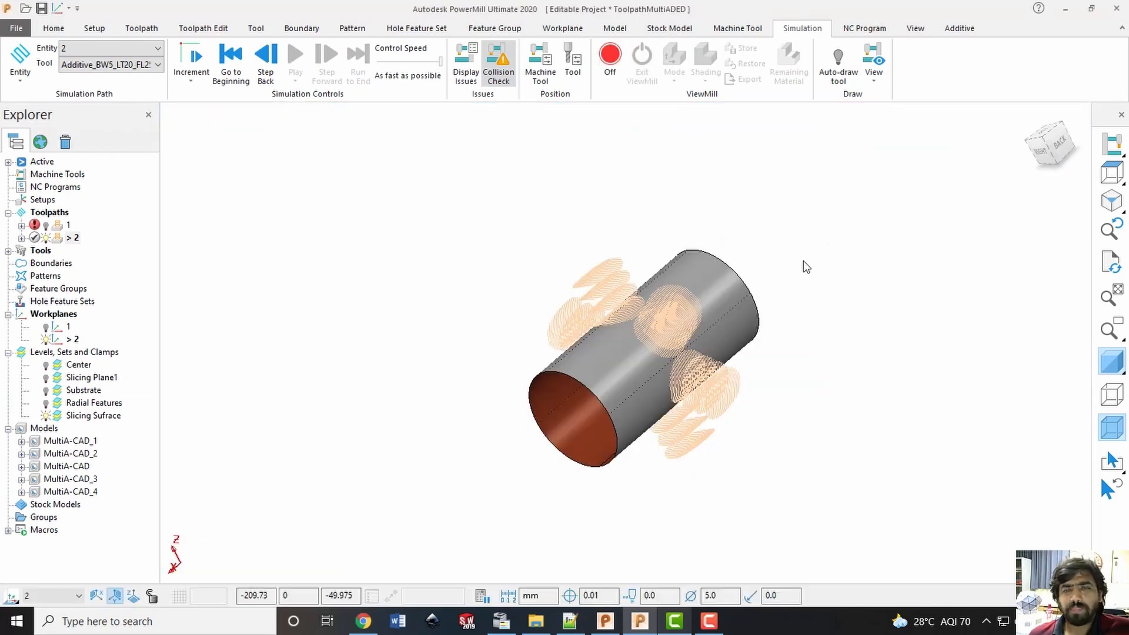
# Inspect the toolpath around the cylinder, restore an isometric view and save the project
pyautogui.moveTo(489, 323); pyautogui.dragTo(676, 202, button='middle')
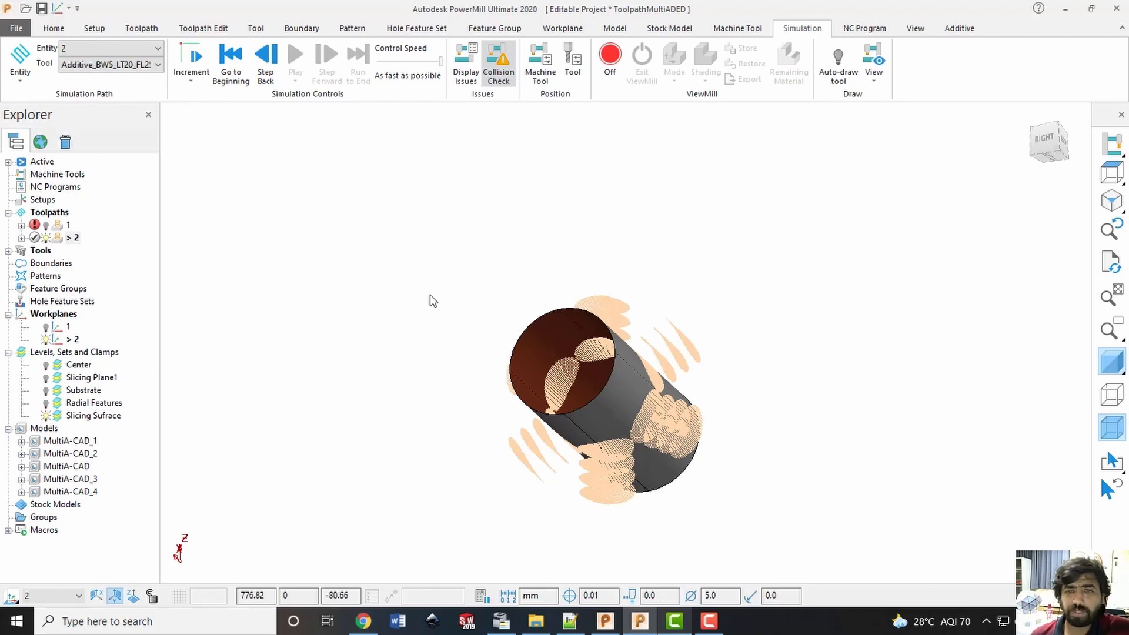
pyautogui.click(1033, 130)
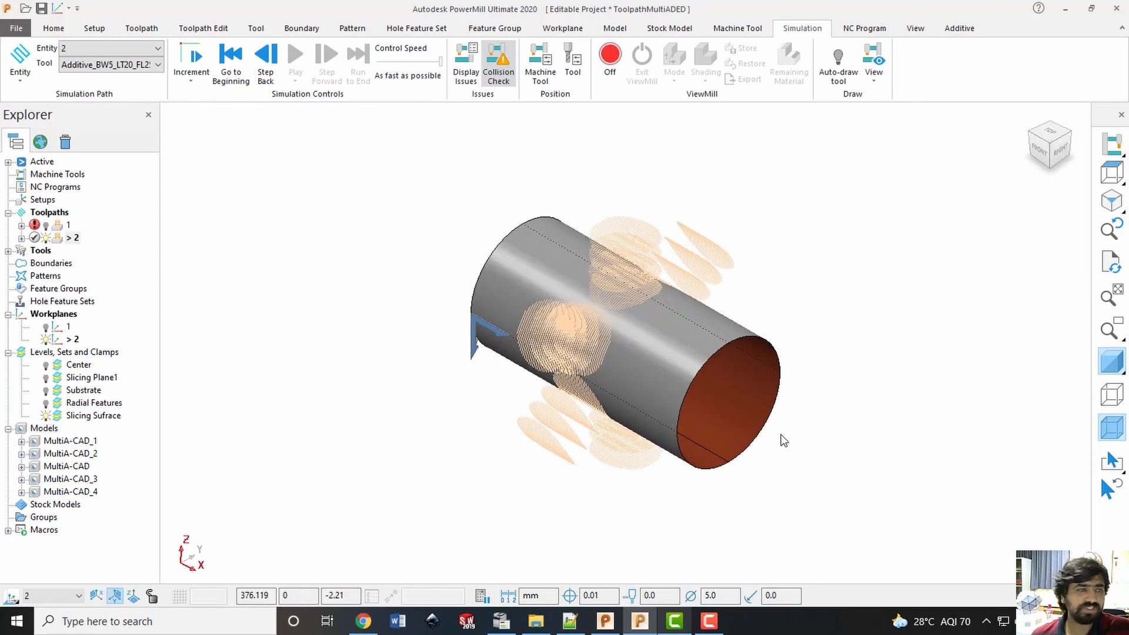
pyautogui.hotkey('ctrl', 's')
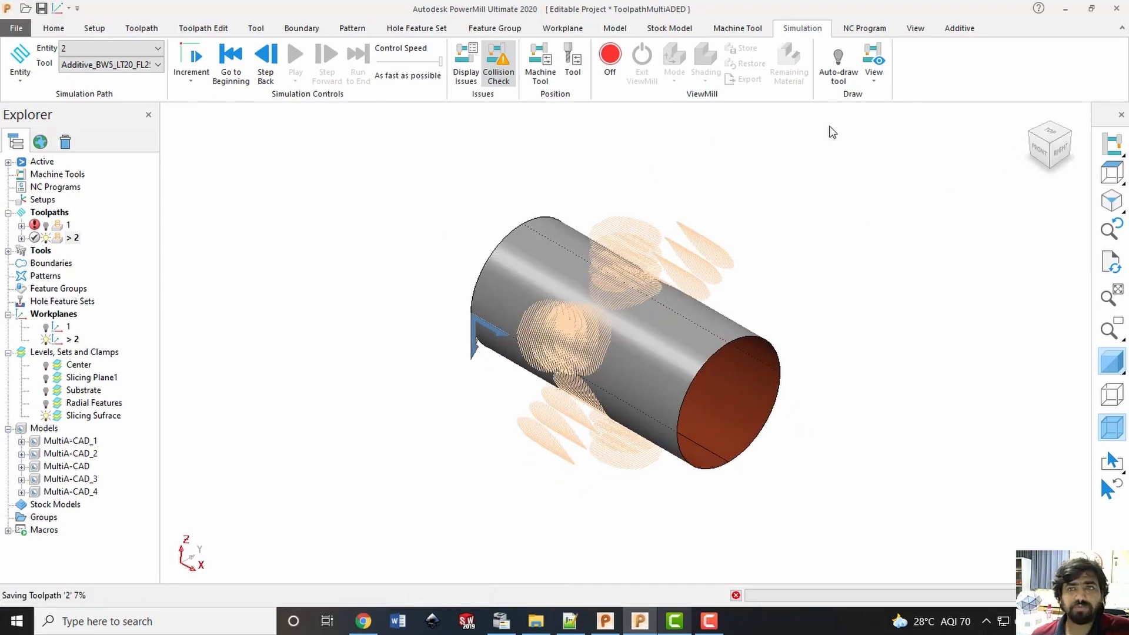
# Show the robot plugin's vertical and horizontal windows in the user interface
pyautogui.click(915, 29)
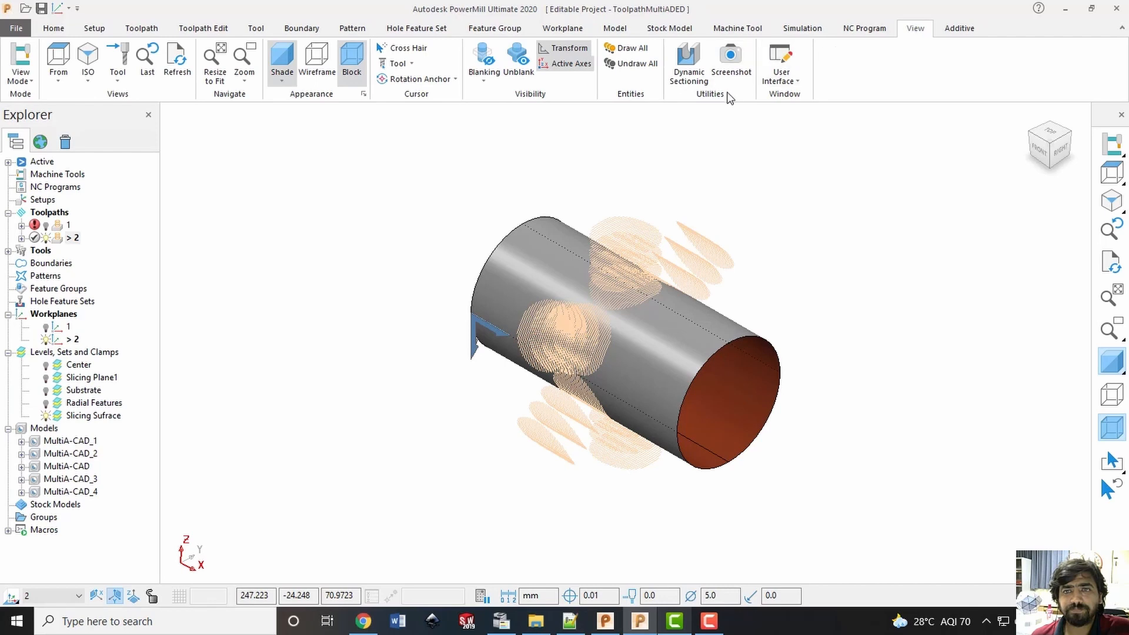
pyautogui.click(786, 84)
pyautogui.click(796, 229)
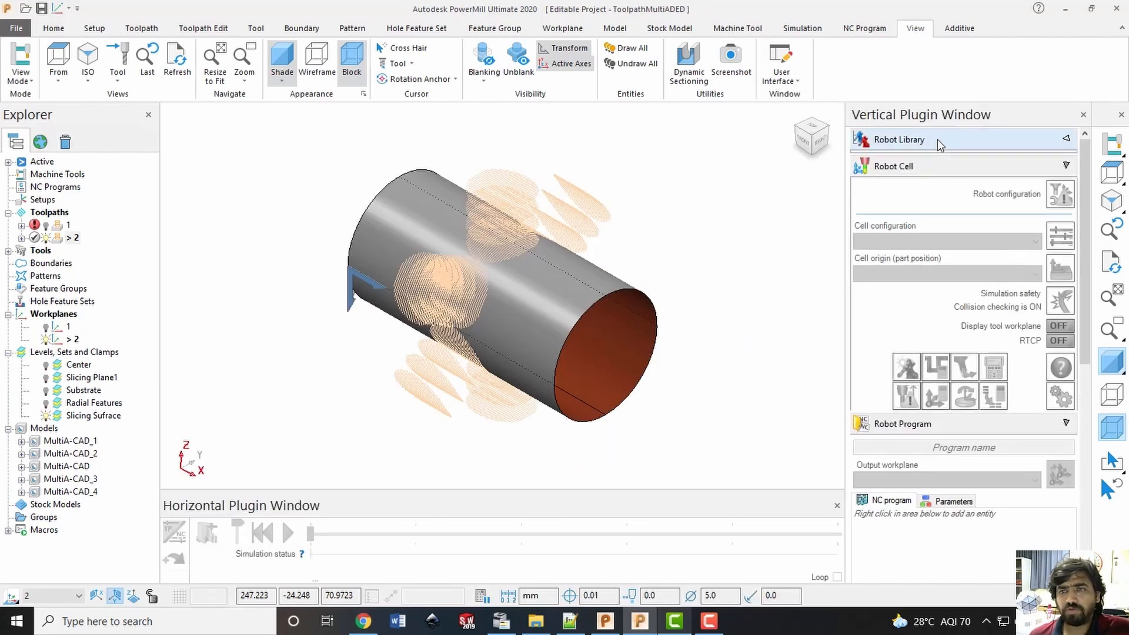
# Load the FANUC M-710IC-50 + Positioner cell from the robot library and bring the whole cell into view
pyautogui.click(937, 139)
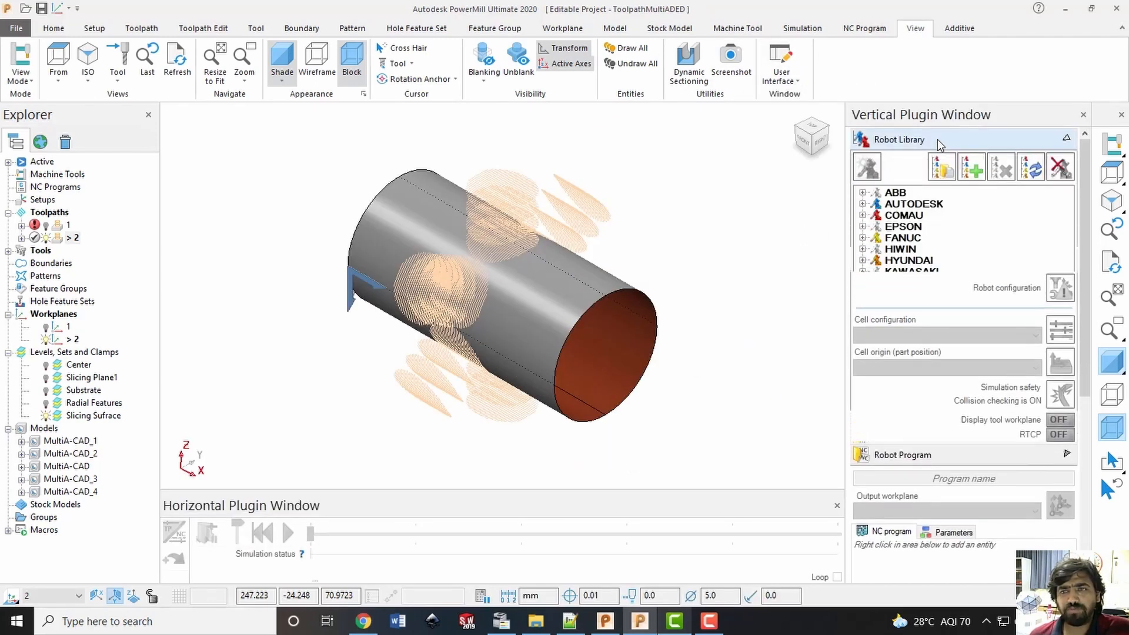
pyautogui.click(862, 238)
pyautogui.click(876, 248)
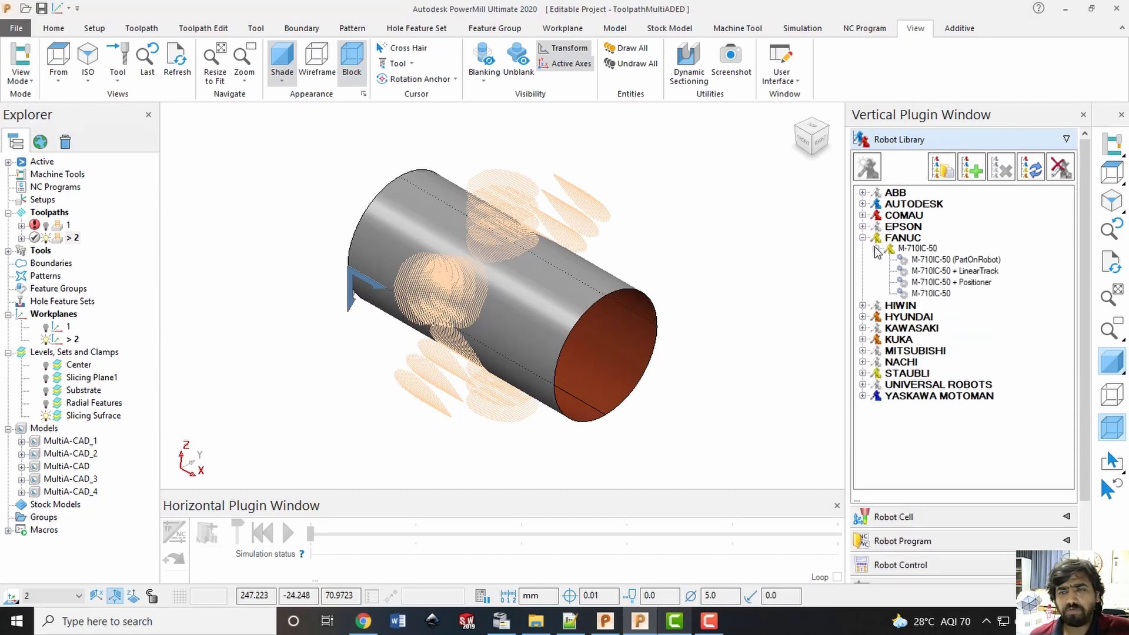
pyautogui.doubleClick(969, 282)
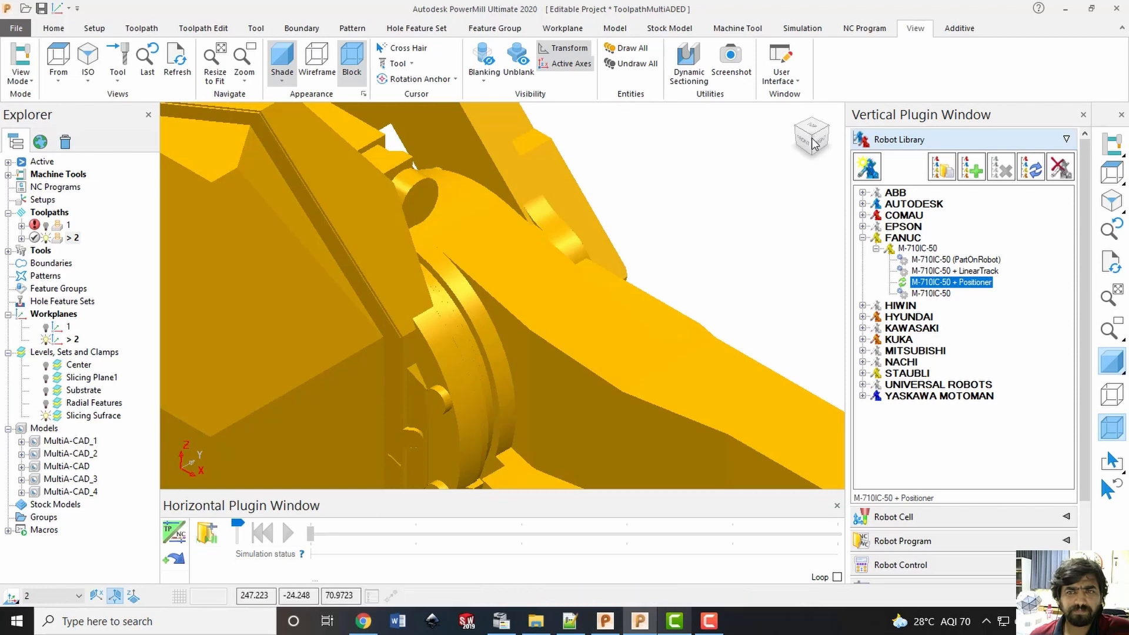
pyautogui.moveTo(814, 135); pyautogui.dragTo(705, 229)
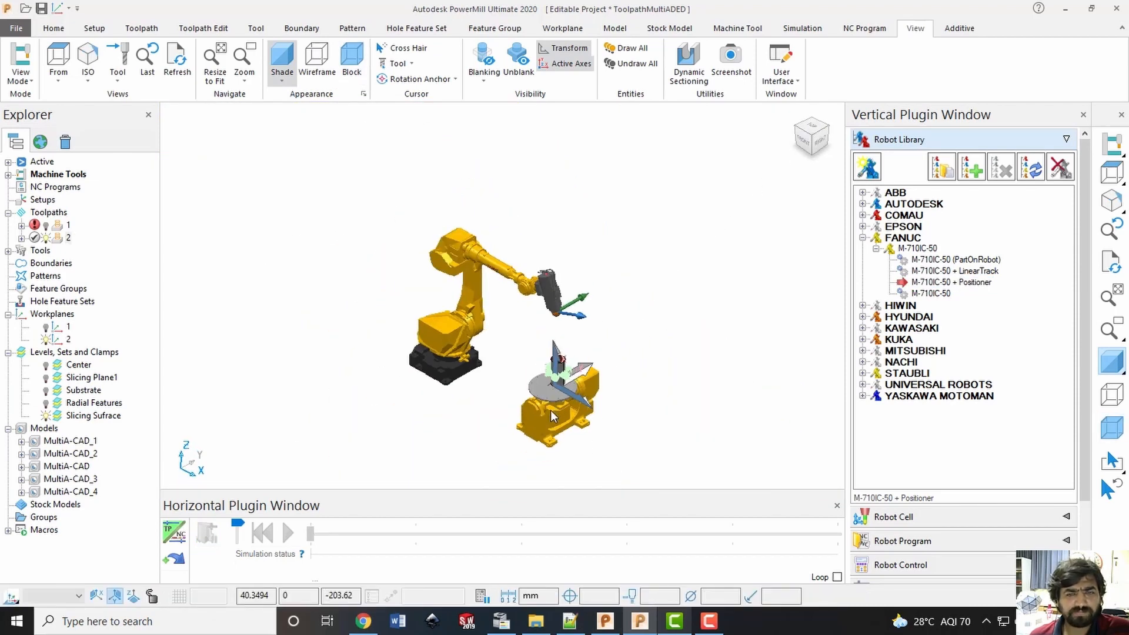
pyautogui.scroll(3, 550, 410)
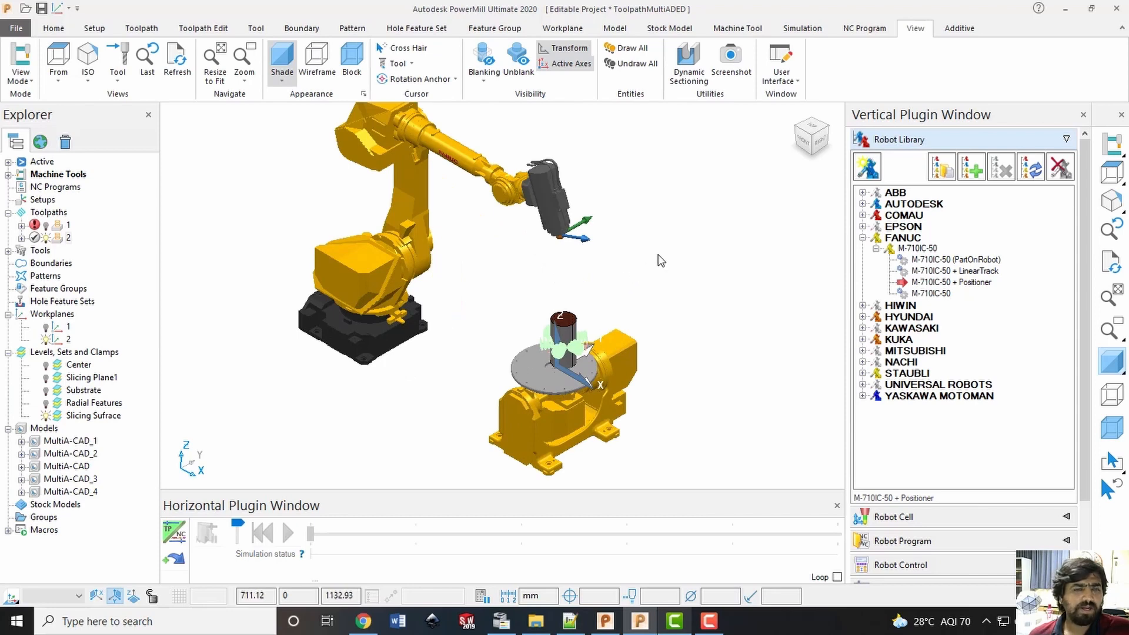
# Activate toolpath 1 and hide toolpath 2 and the Slicing Sufrace level
pyautogui.rightClick(67, 226)
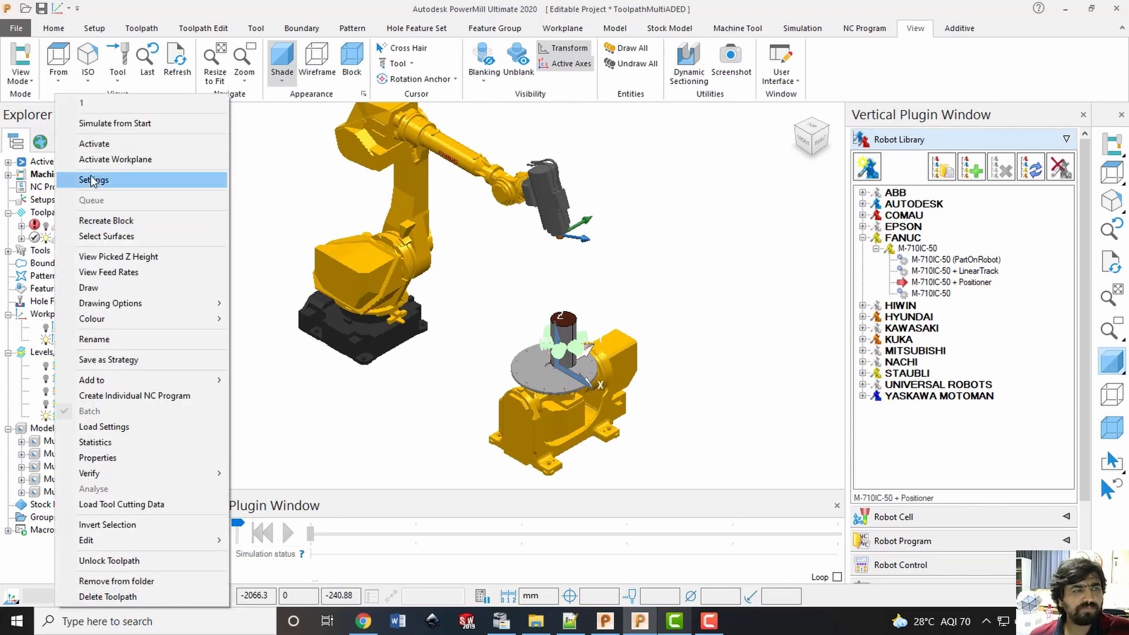
pyautogui.click(93, 146)
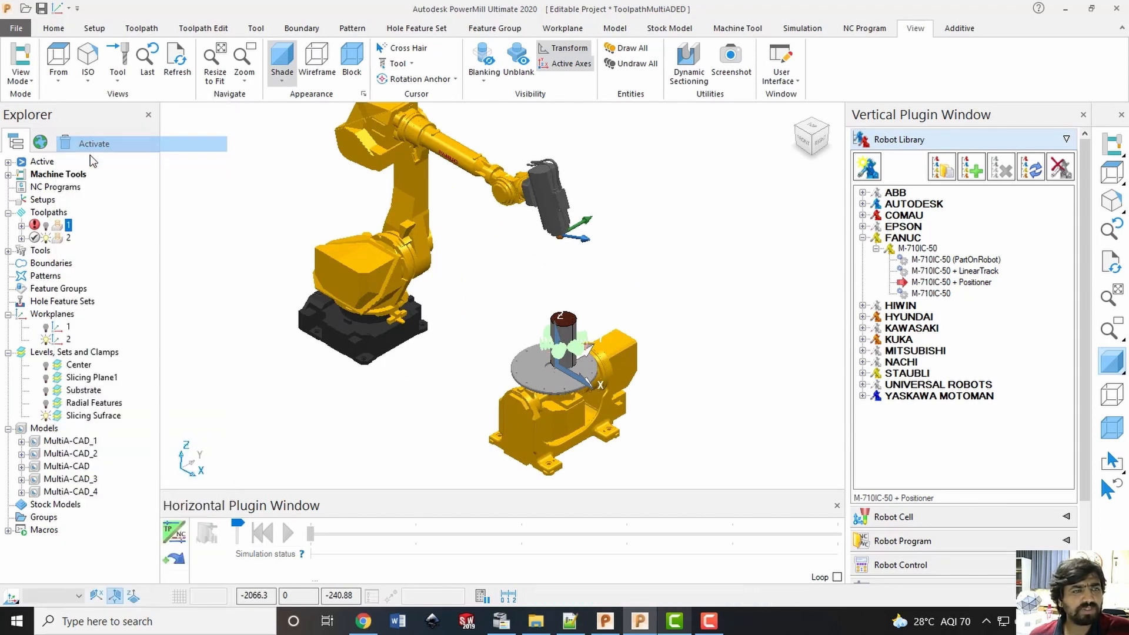
pyautogui.click(49, 239)
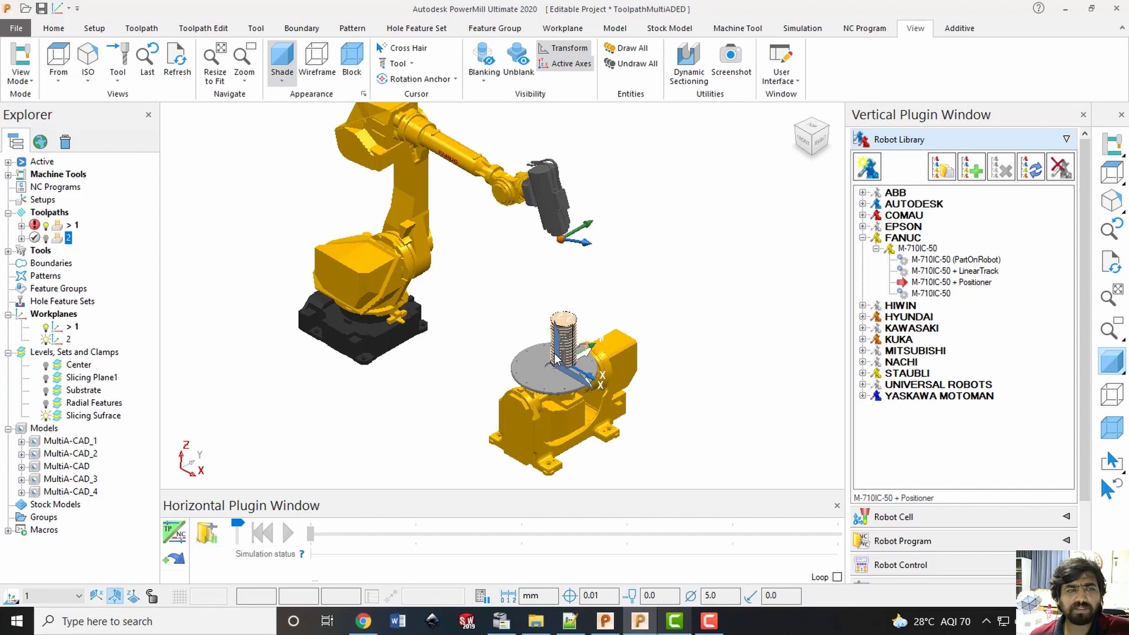
pyautogui.click(47, 418)
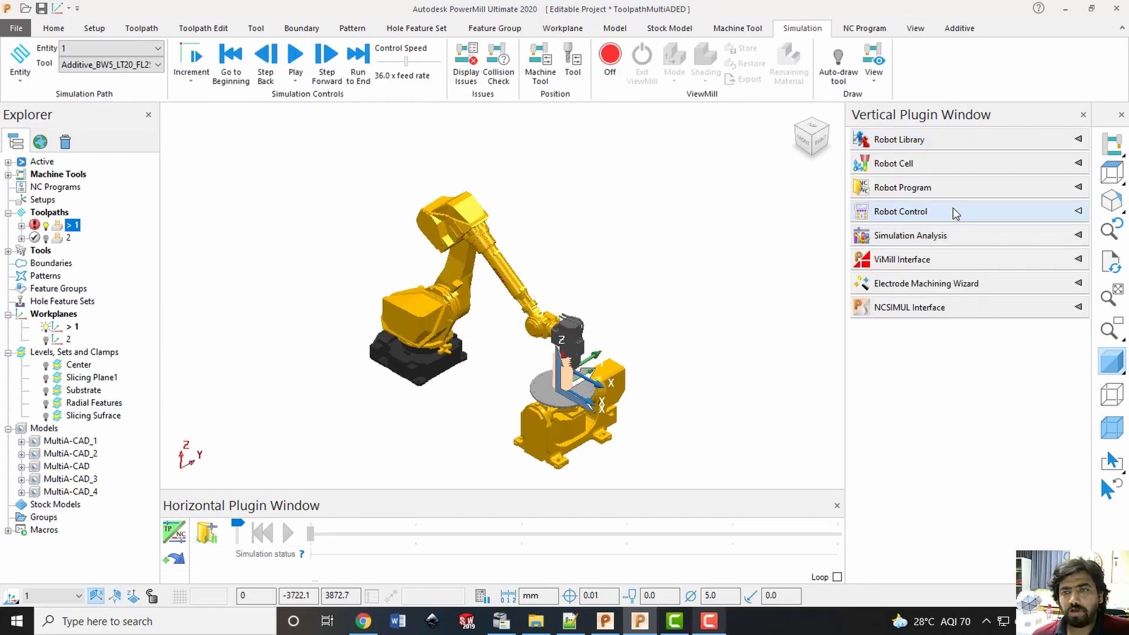
# Send the robot to its home position and reset its simulation to the start of toolpath 1
pyautogui.click(956, 212)
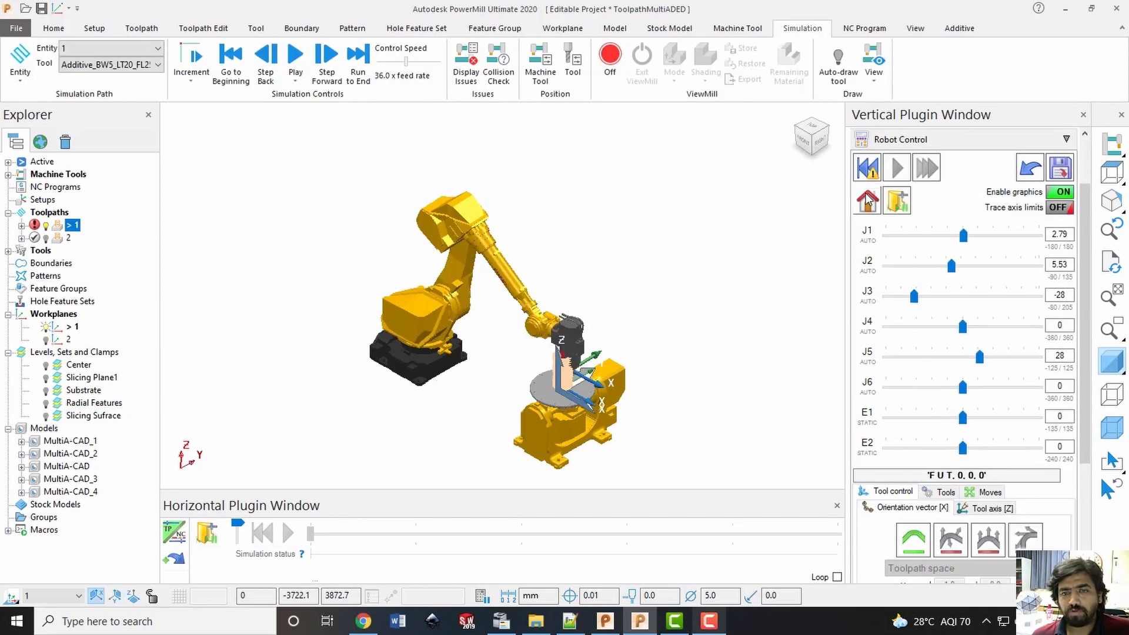
pyautogui.click(867, 202)
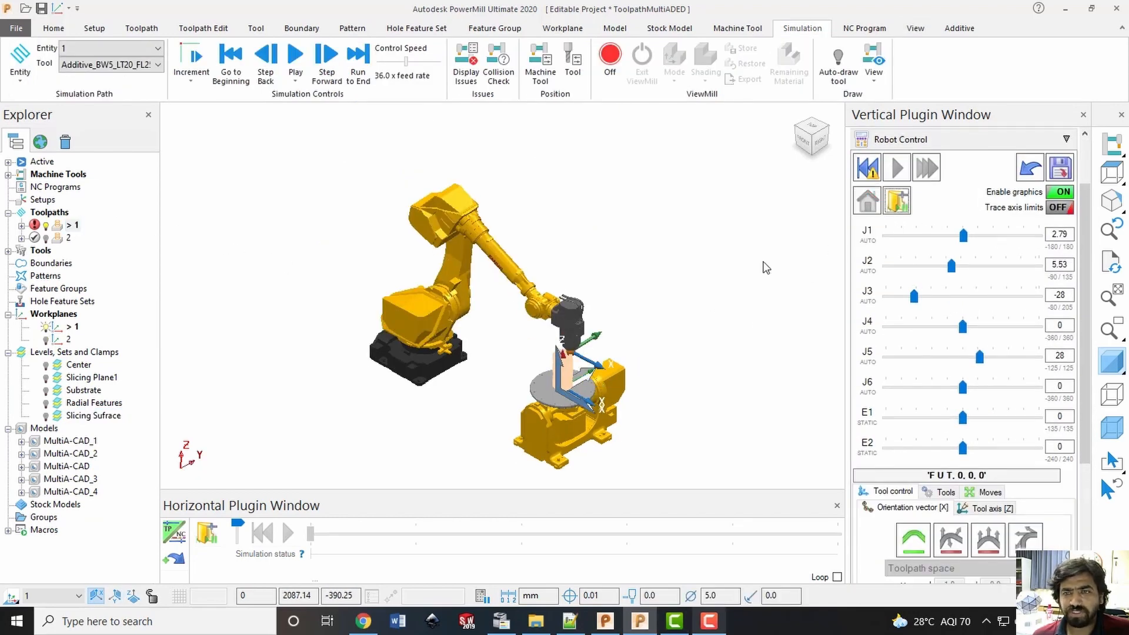
pyautogui.click(870, 172)
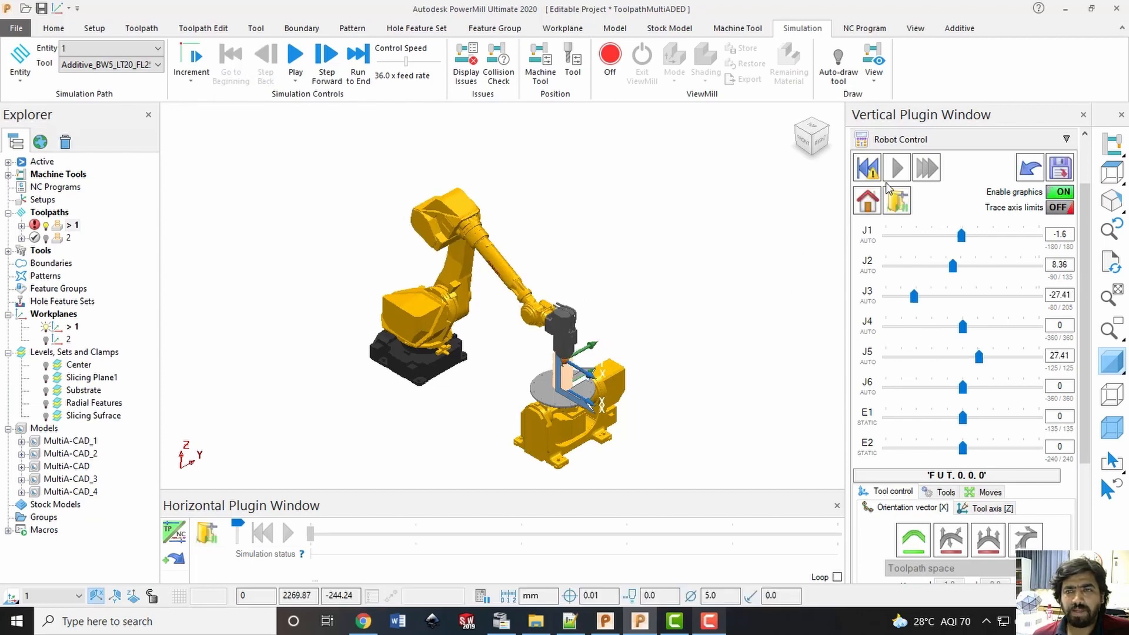
pyautogui.click(869, 169)
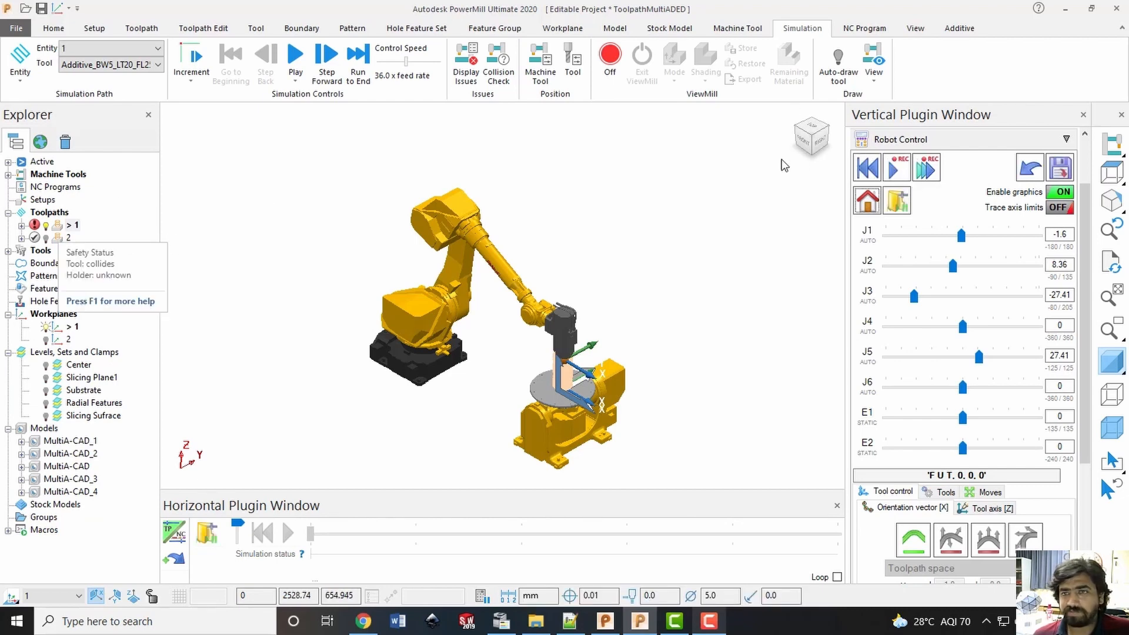
# Run the robot simulation of toolpath 1 with the control speed raised to as fast as possible
pyautogui.click(897, 170)
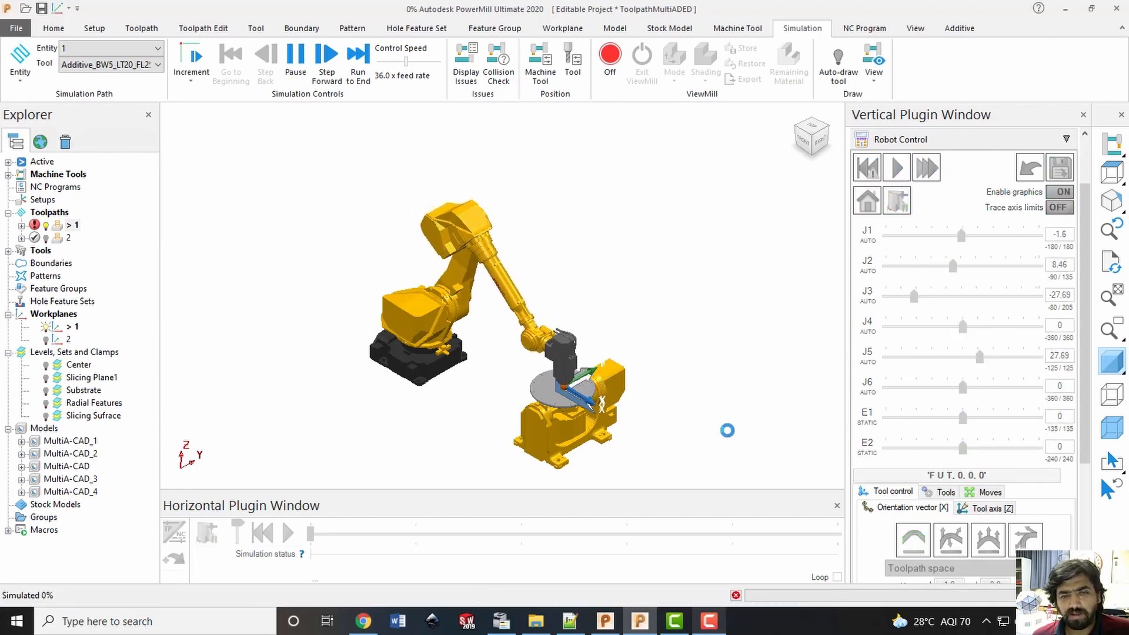
pyautogui.scroll(5, 617, 446)
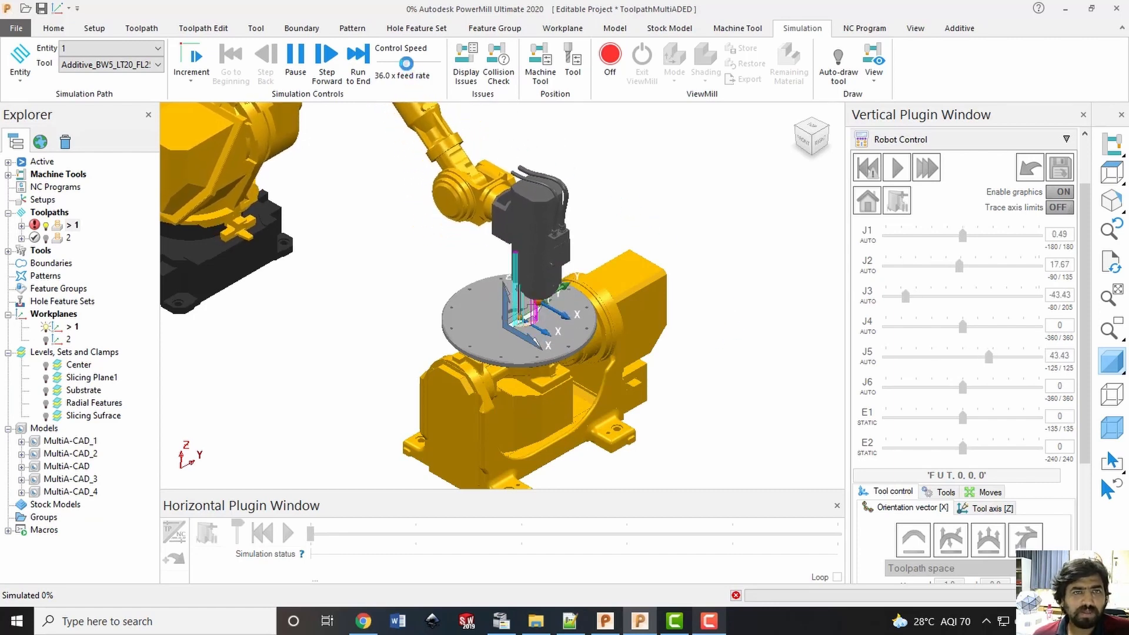
pyautogui.moveTo(408, 66); pyautogui.dragTo(442, 62)
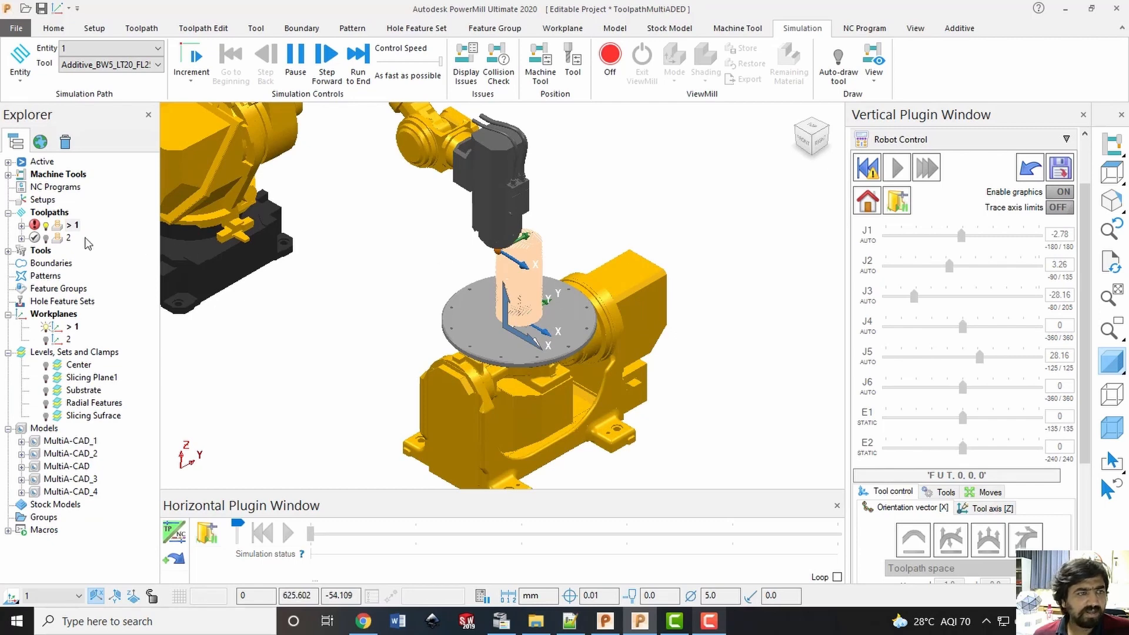
# Activate toolpath 2 and draw toolpath 1 together with it on the positioner
pyautogui.rightClick(65, 241)
pyautogui.click(126, 159)
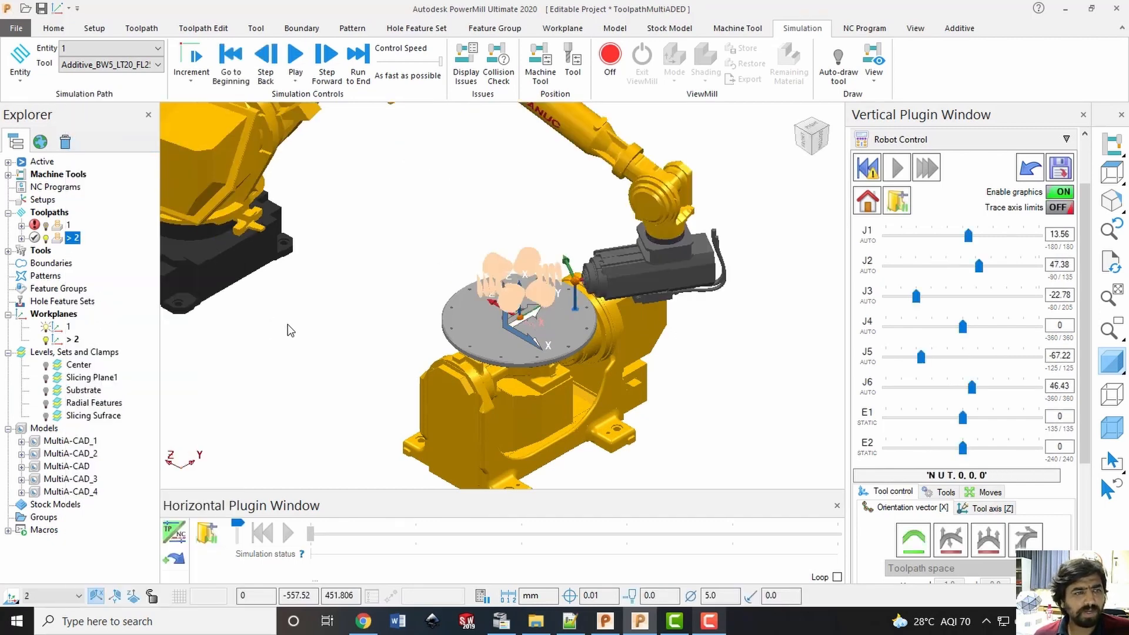
pyautogui.click(45, 225)
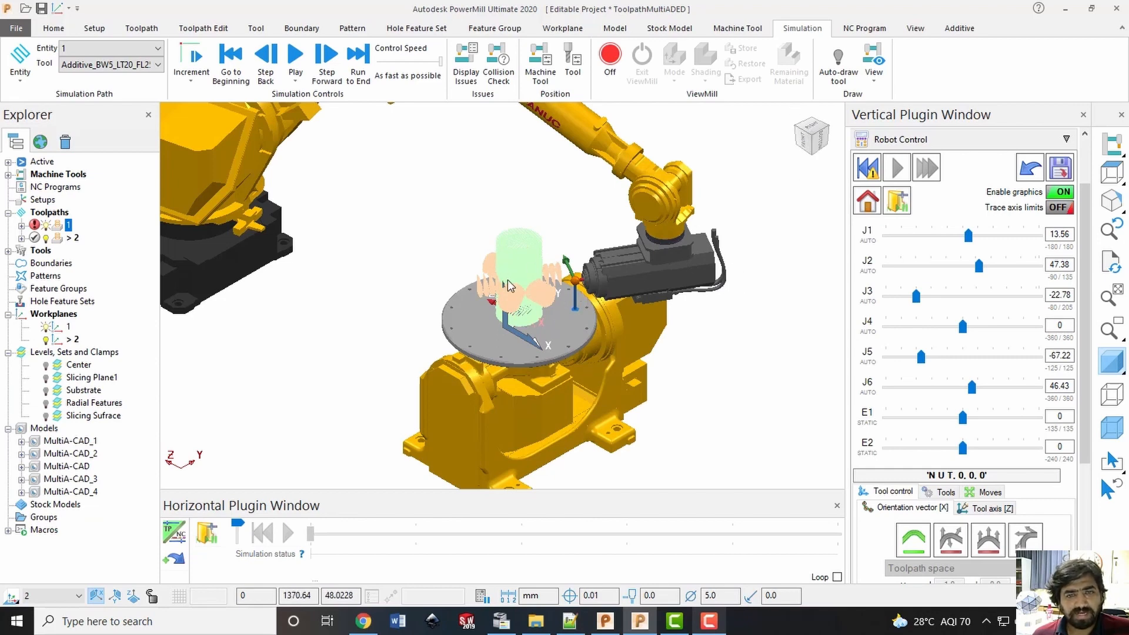
# Run the robot simulation of toolpath 2 from its start and watch the robot build the radial branches
pyautogui.rightClick(69, 238)
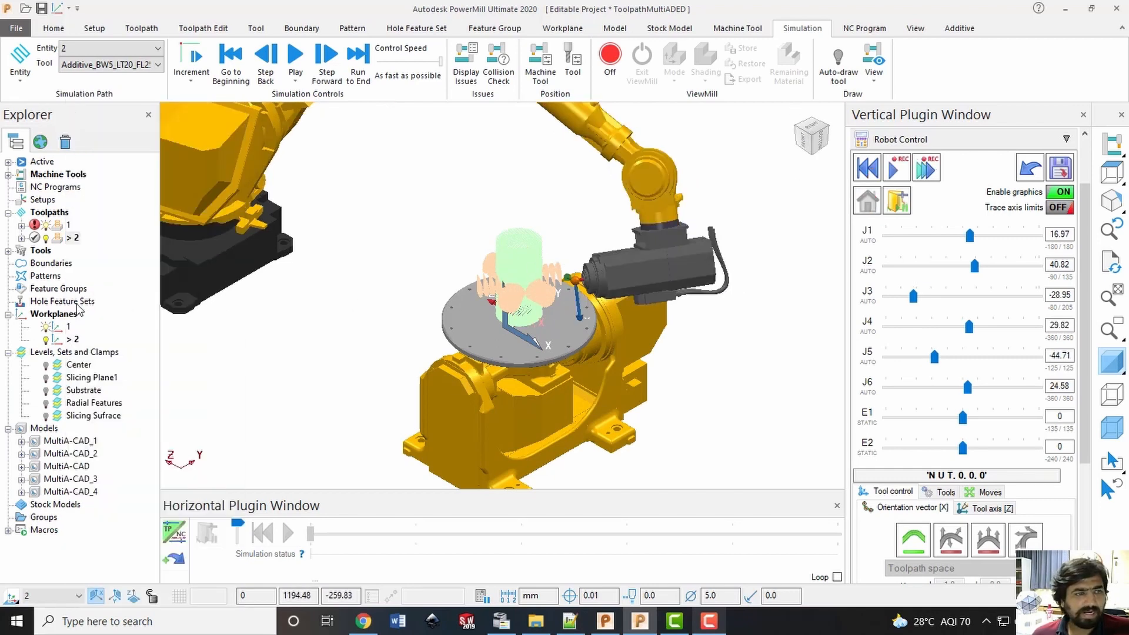
pyautogui.rightClick(69, 238)
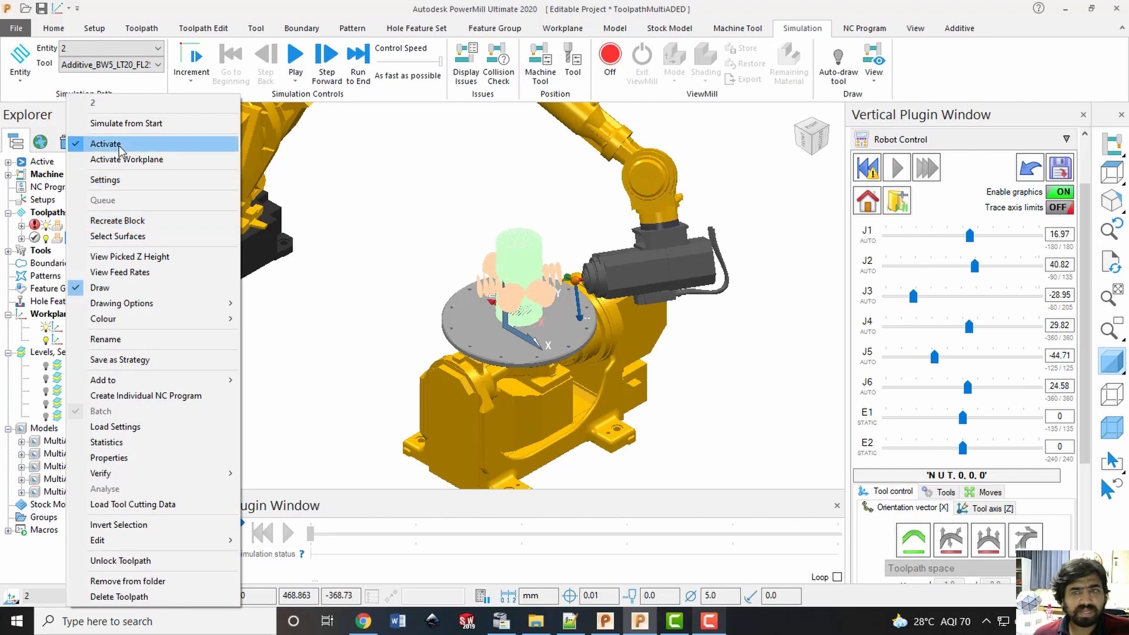
pyautogui.click(963, 179)
pyautogui.click(893, 176)
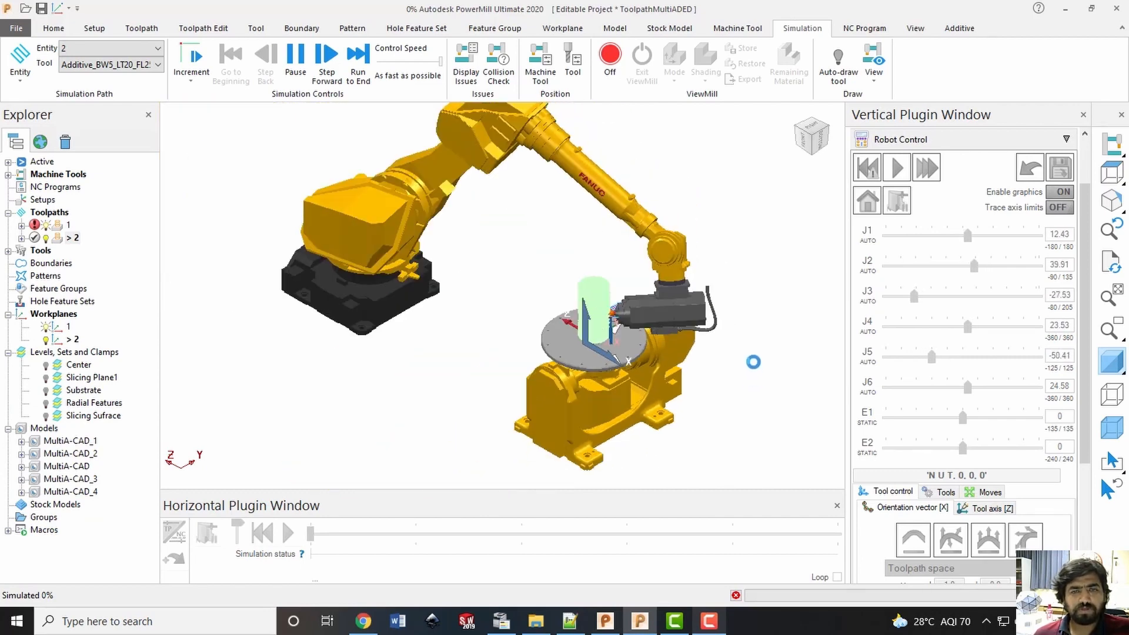
pyautogui.scroll(-2, 750, 283)
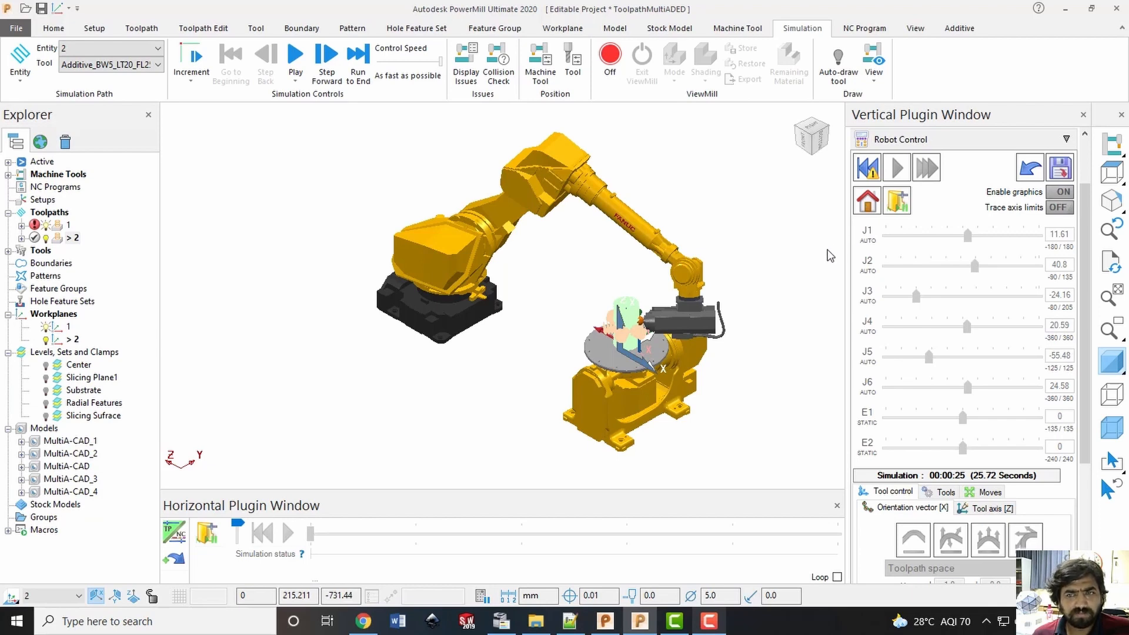
# Send the robot to its home position and jog positioner axis E1 to 7 and E2 to 41
pyautogui.click(868, 200)
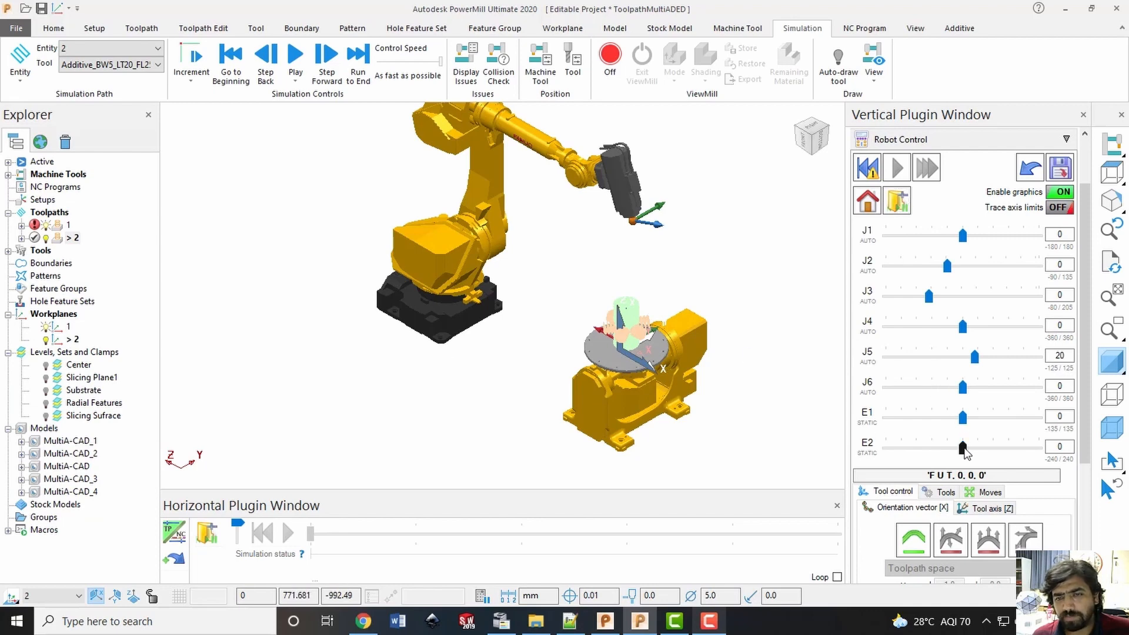
pyautogui.moveTo(967, 445)
pyautogui.mouseDown()
pyautogui.moveTo(976, 448)
pyautogui.moveTo(951, 419)
pyautogui.moveTo(970, 427)
pyautogui.mouseUp()
# Set the priority of both positioner axes, E1 and E2, to HIGH
pyautogui.click(871, 424)
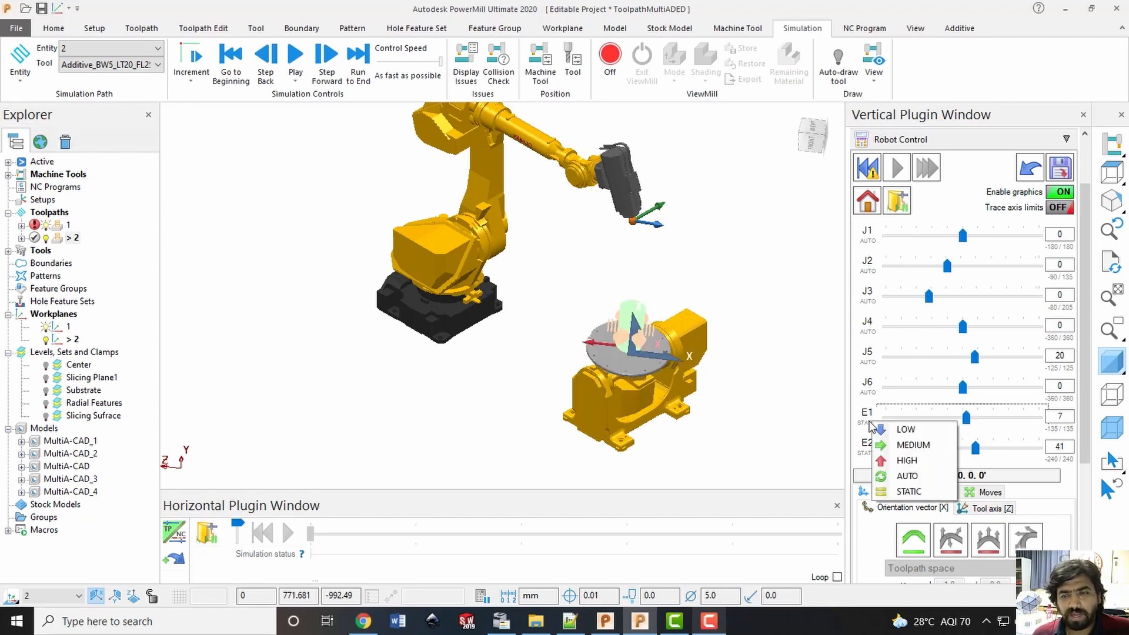
pyautogui.click(888, 461)
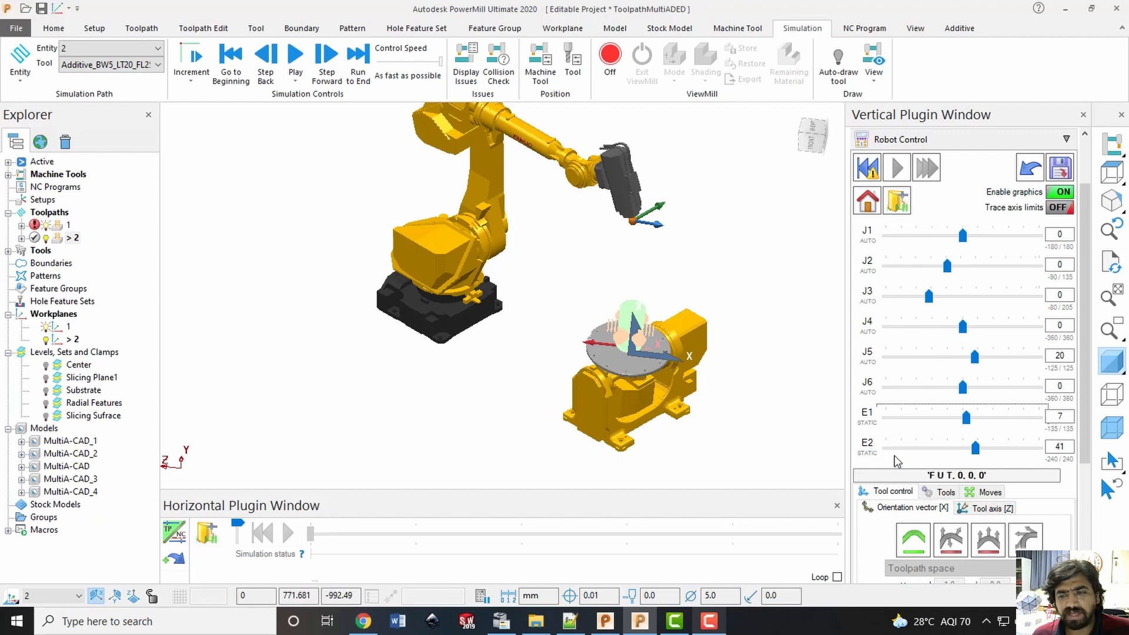
pyautogui.click(871, 452)
pyautogui.click(888, 489)
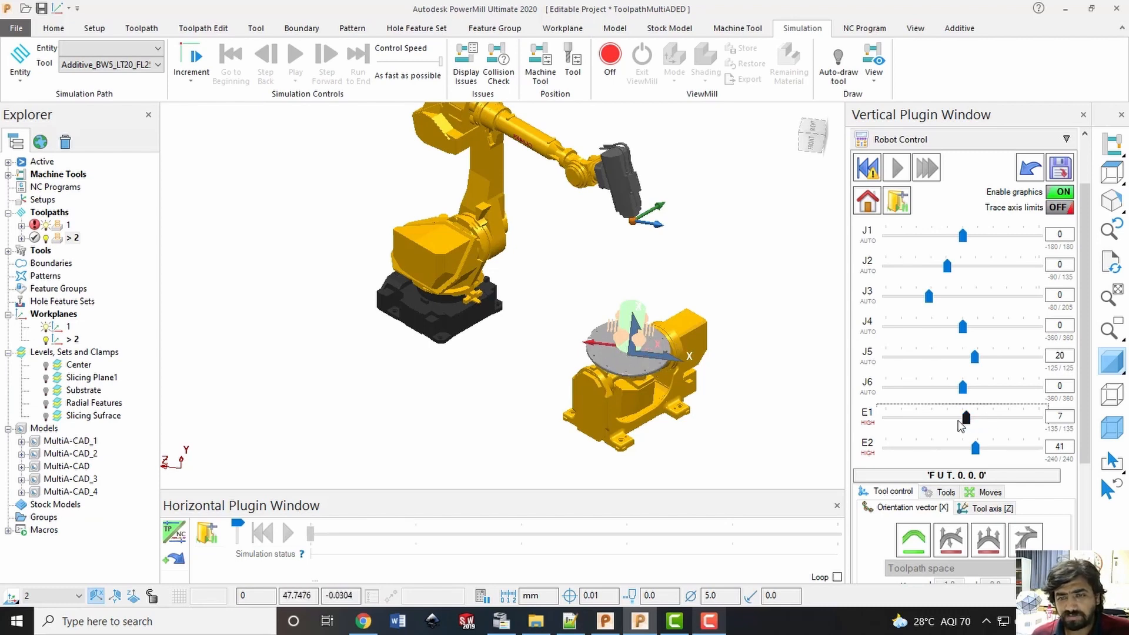
# Jog positioner axes E1 and E2 to 16 and 1 to try their motion and return the robot to its home position
pyautogui.moveTo(966, 418); pyautogui.dragTo(924, 427)
pyautogui.click(976, 449)
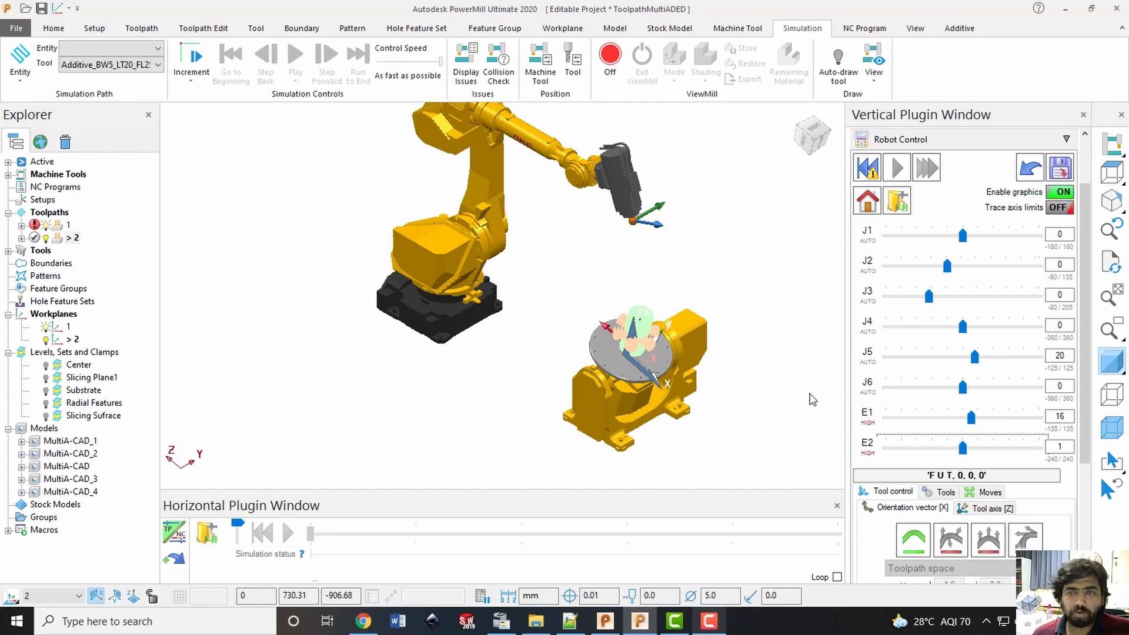
pyautogui.click(868, 201)
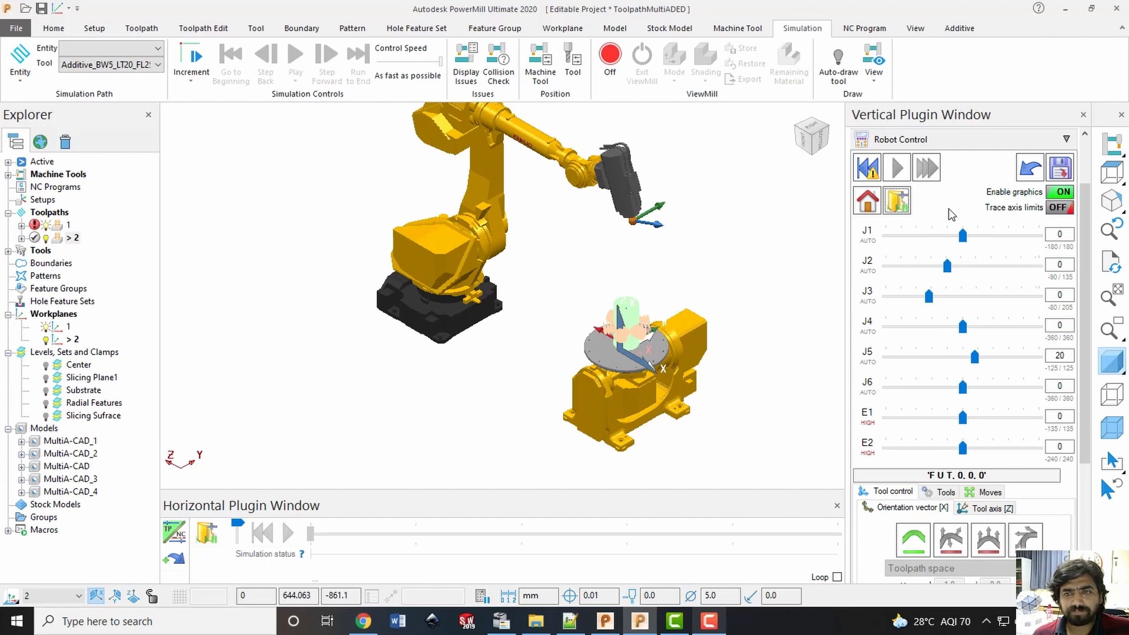
# Reset the robot simulation of toolpath 2 to its start and run it with the high-priority positioner axes moving
pyautogui.click(869, 171)
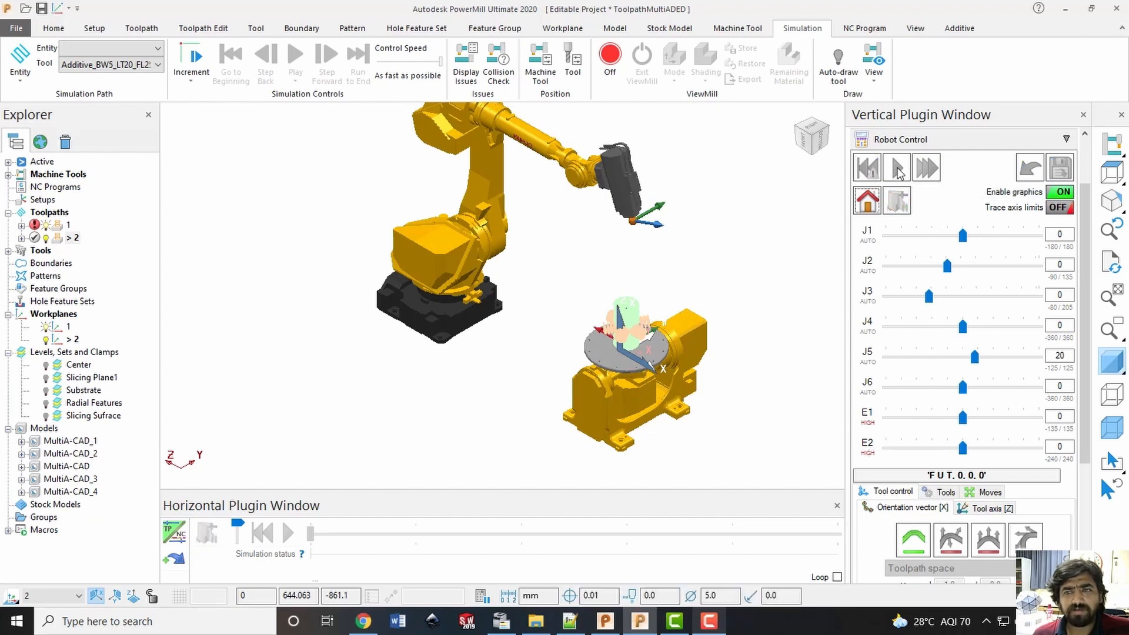
pyautogui.click(894, 176)
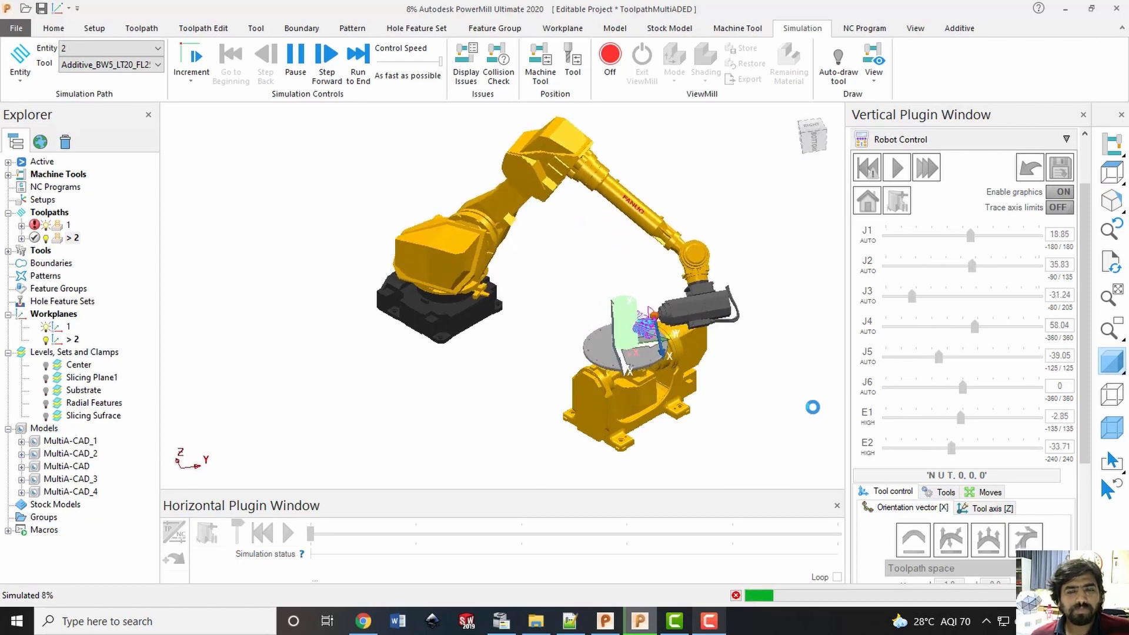
pyautogui.scroll(4, 814, 394)
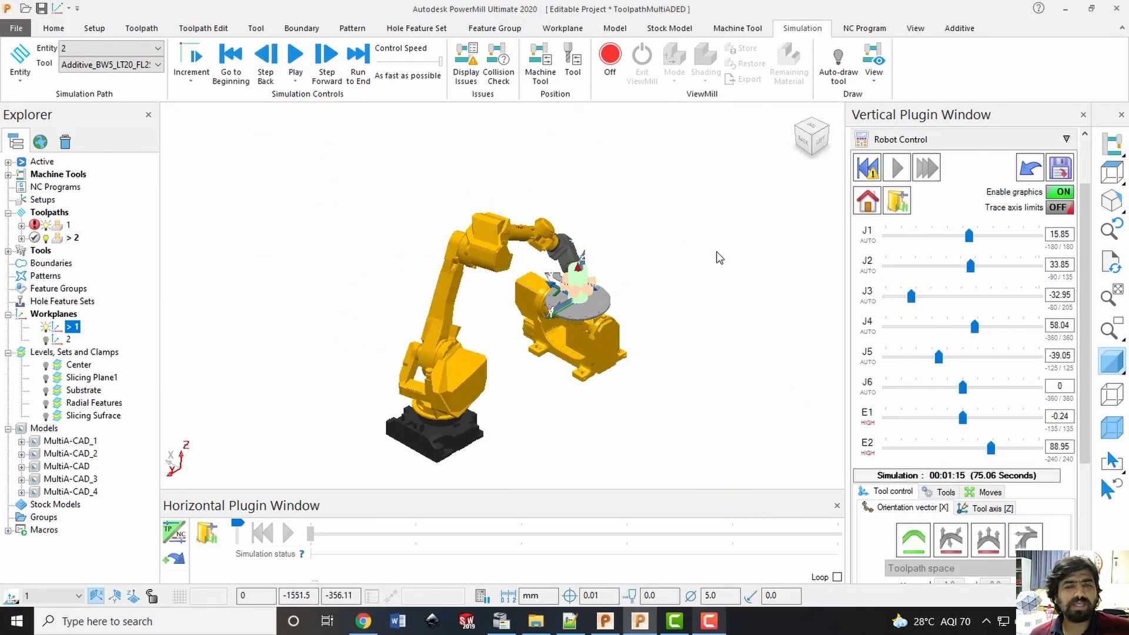
pyautogui.click(717, 253)
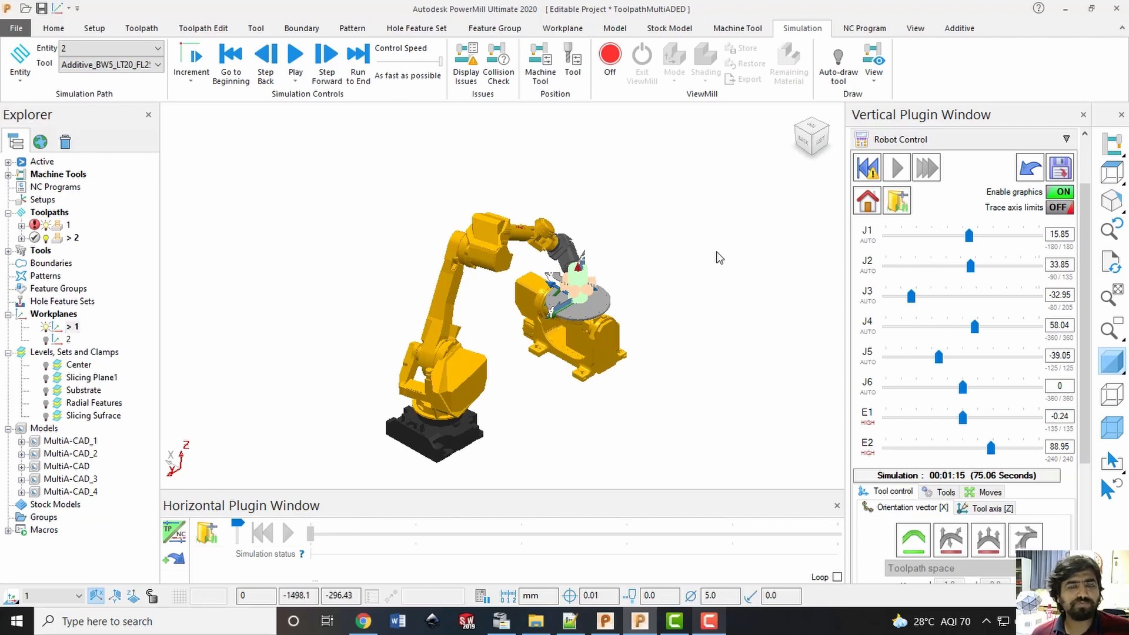